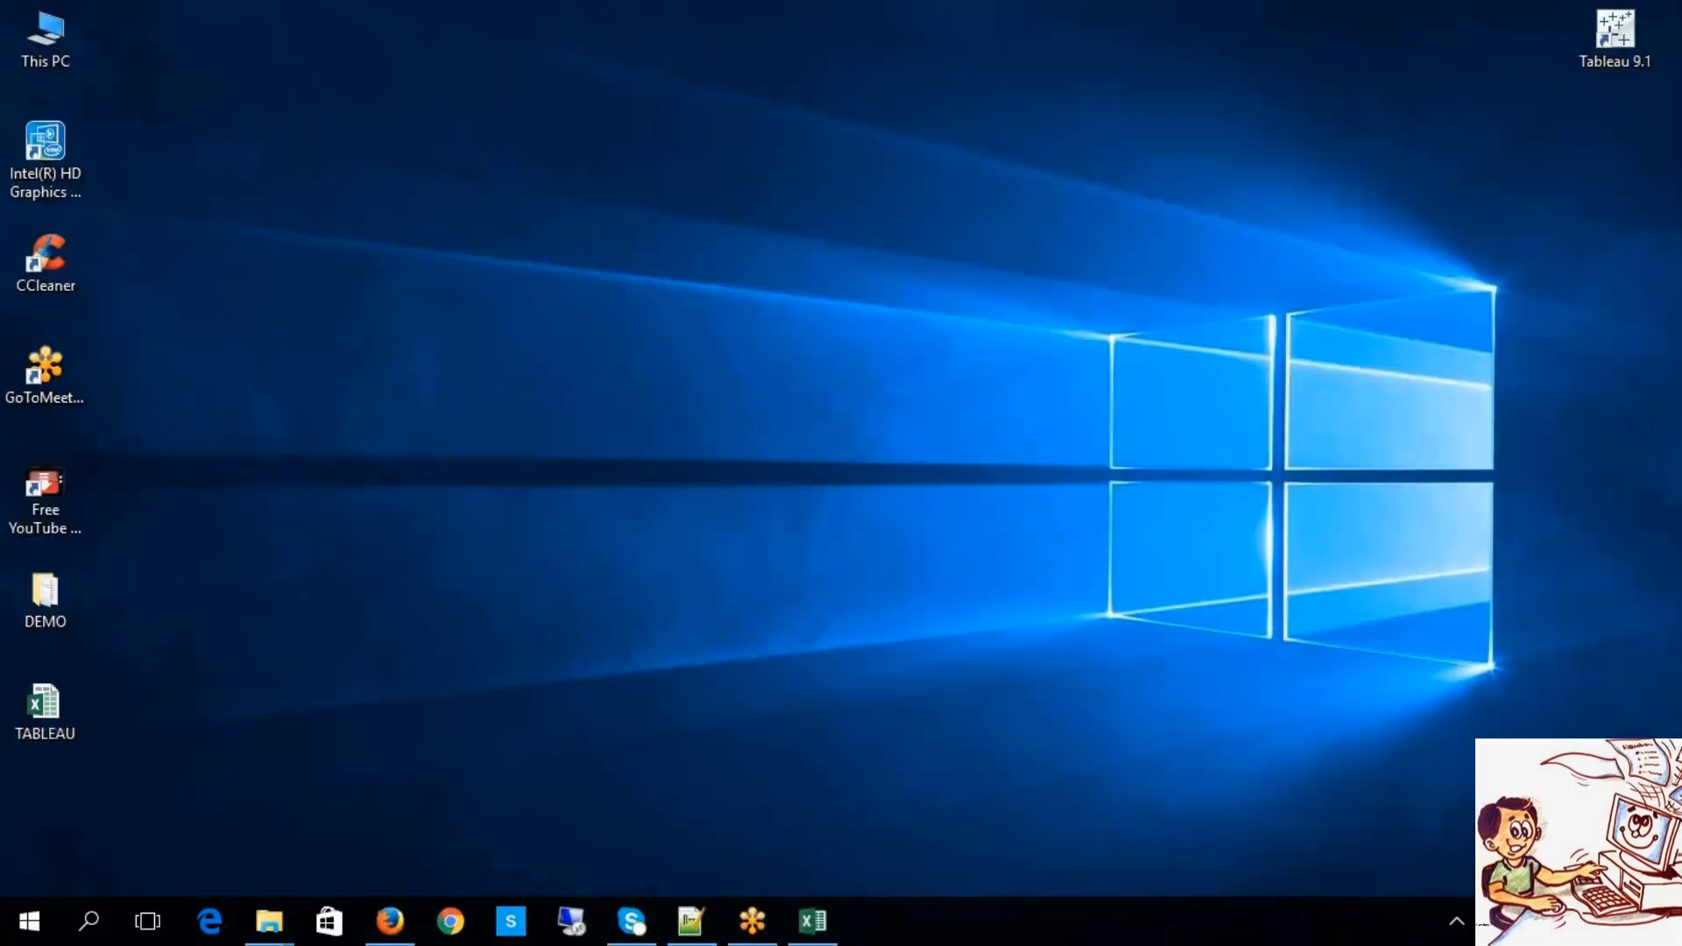
# Step: Launch Tableau Desktop, open the 11142015 workbook and view its BAR CHART sheet
pyautogui.doubleClick(1617, 33)
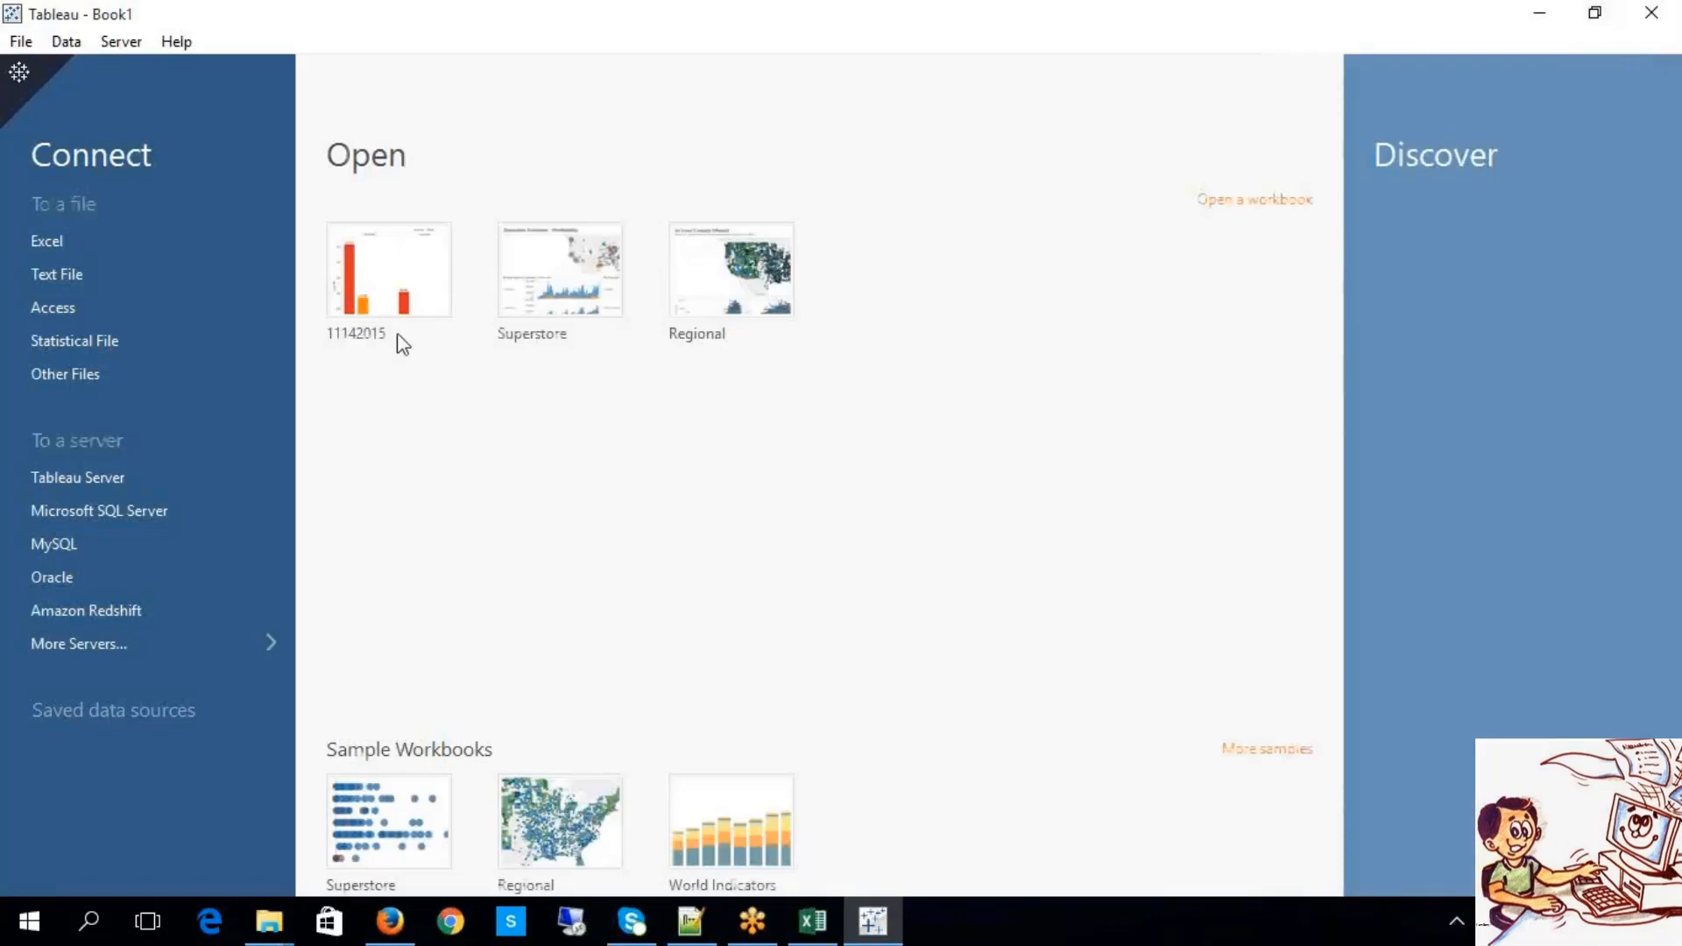
pyautogui.click(379, 324)
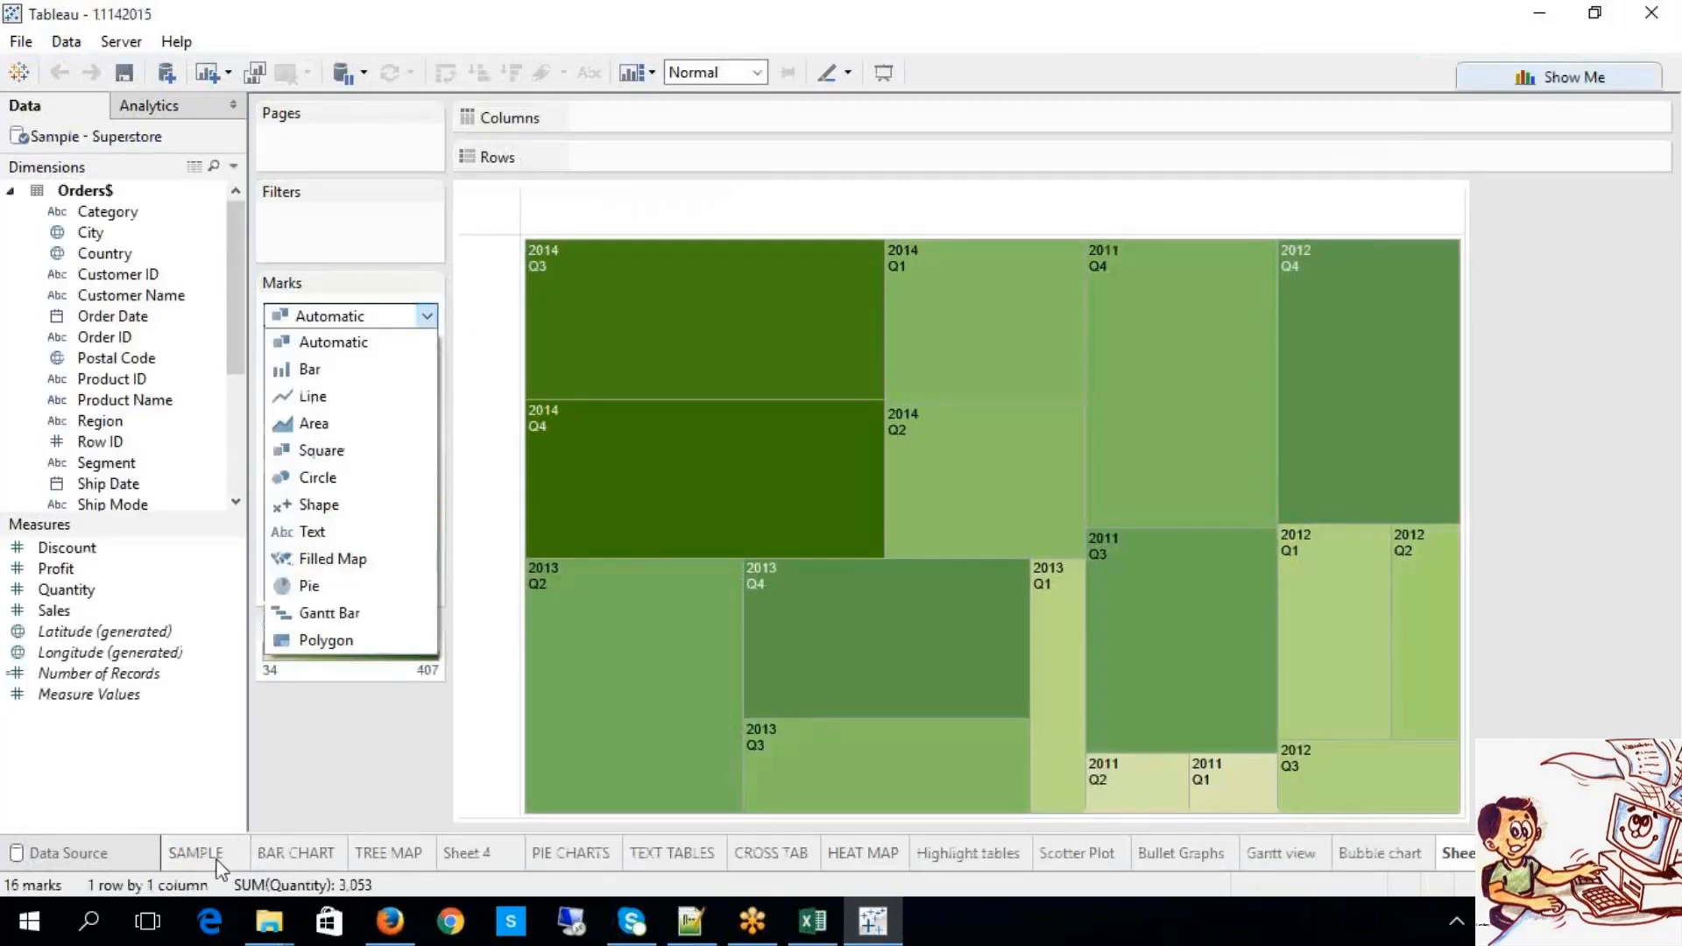
pyautogui.click(218, 863)
pyautogui.click(296, 854)
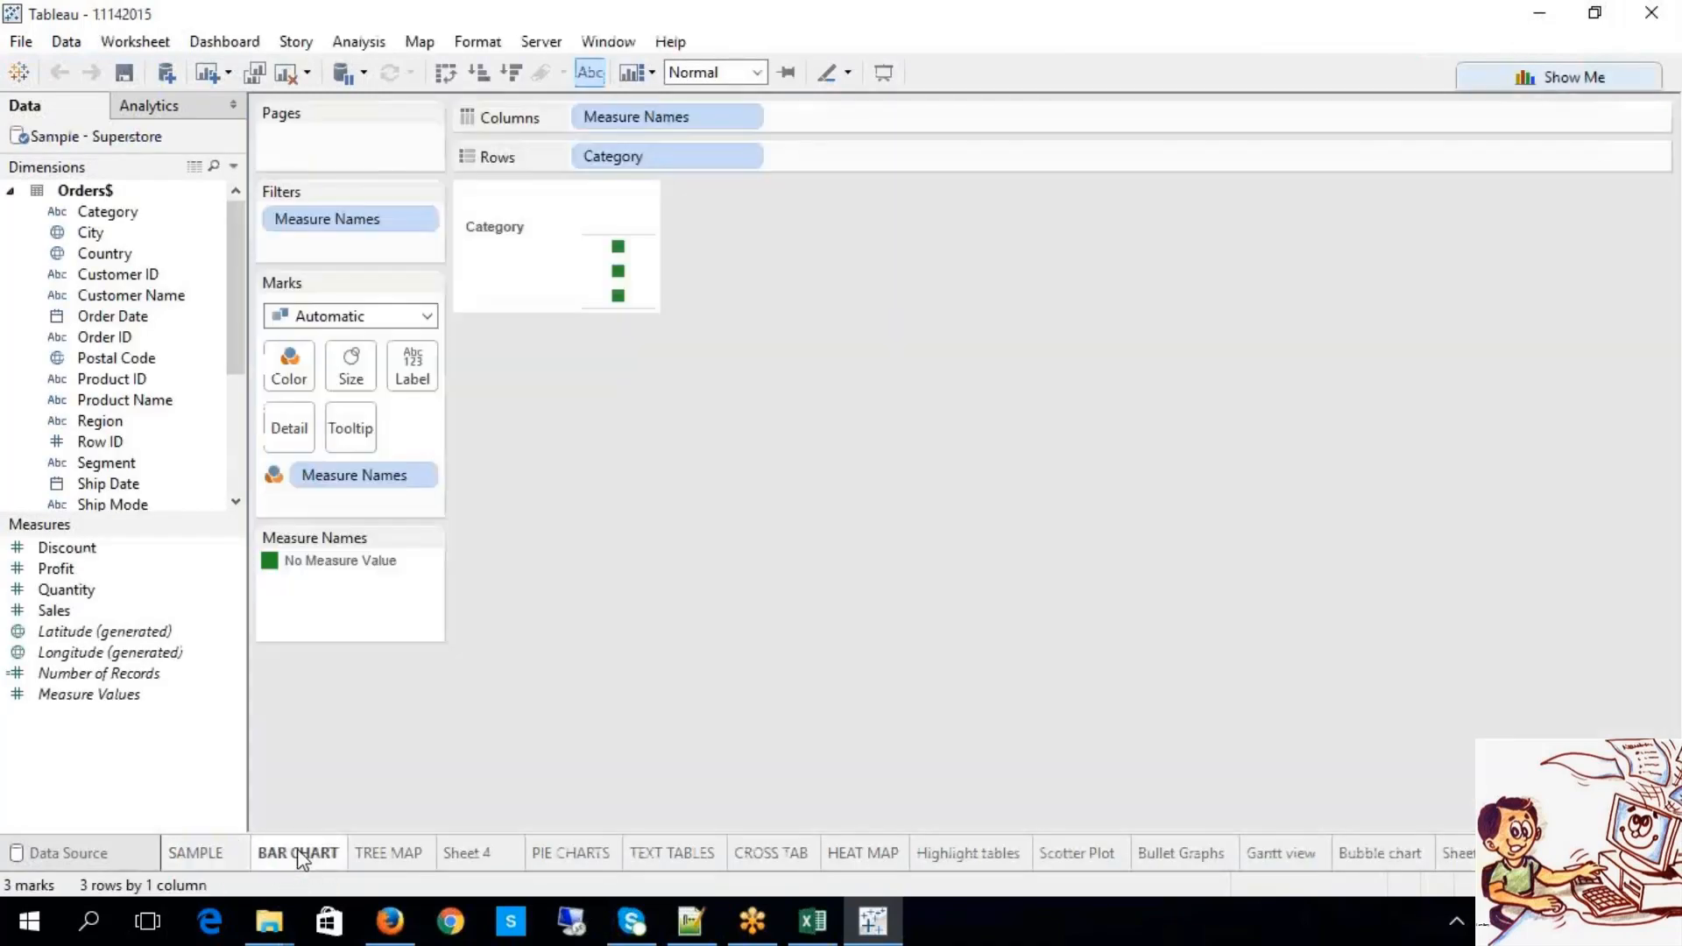
# Step: Go to the last sheet tab and add a new blank worksheet, Sheet 14
pyautogui.rightClick(1470, 863)
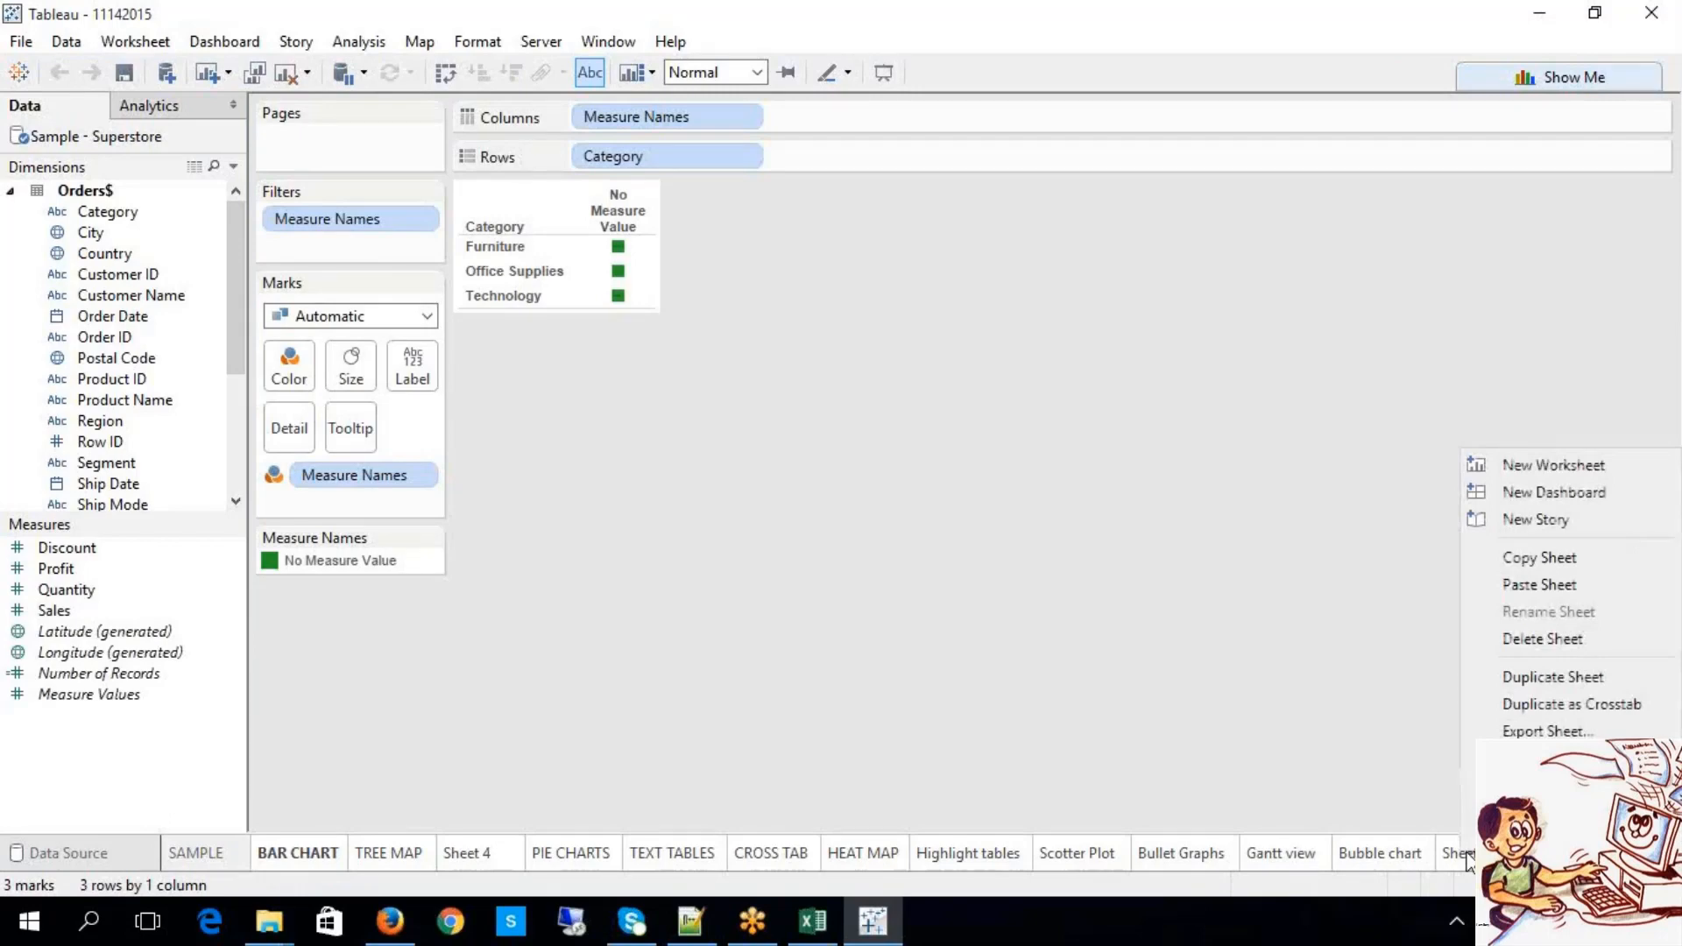
pyautogui.click(1275, 800)
pyautogui.click(1397, 852)
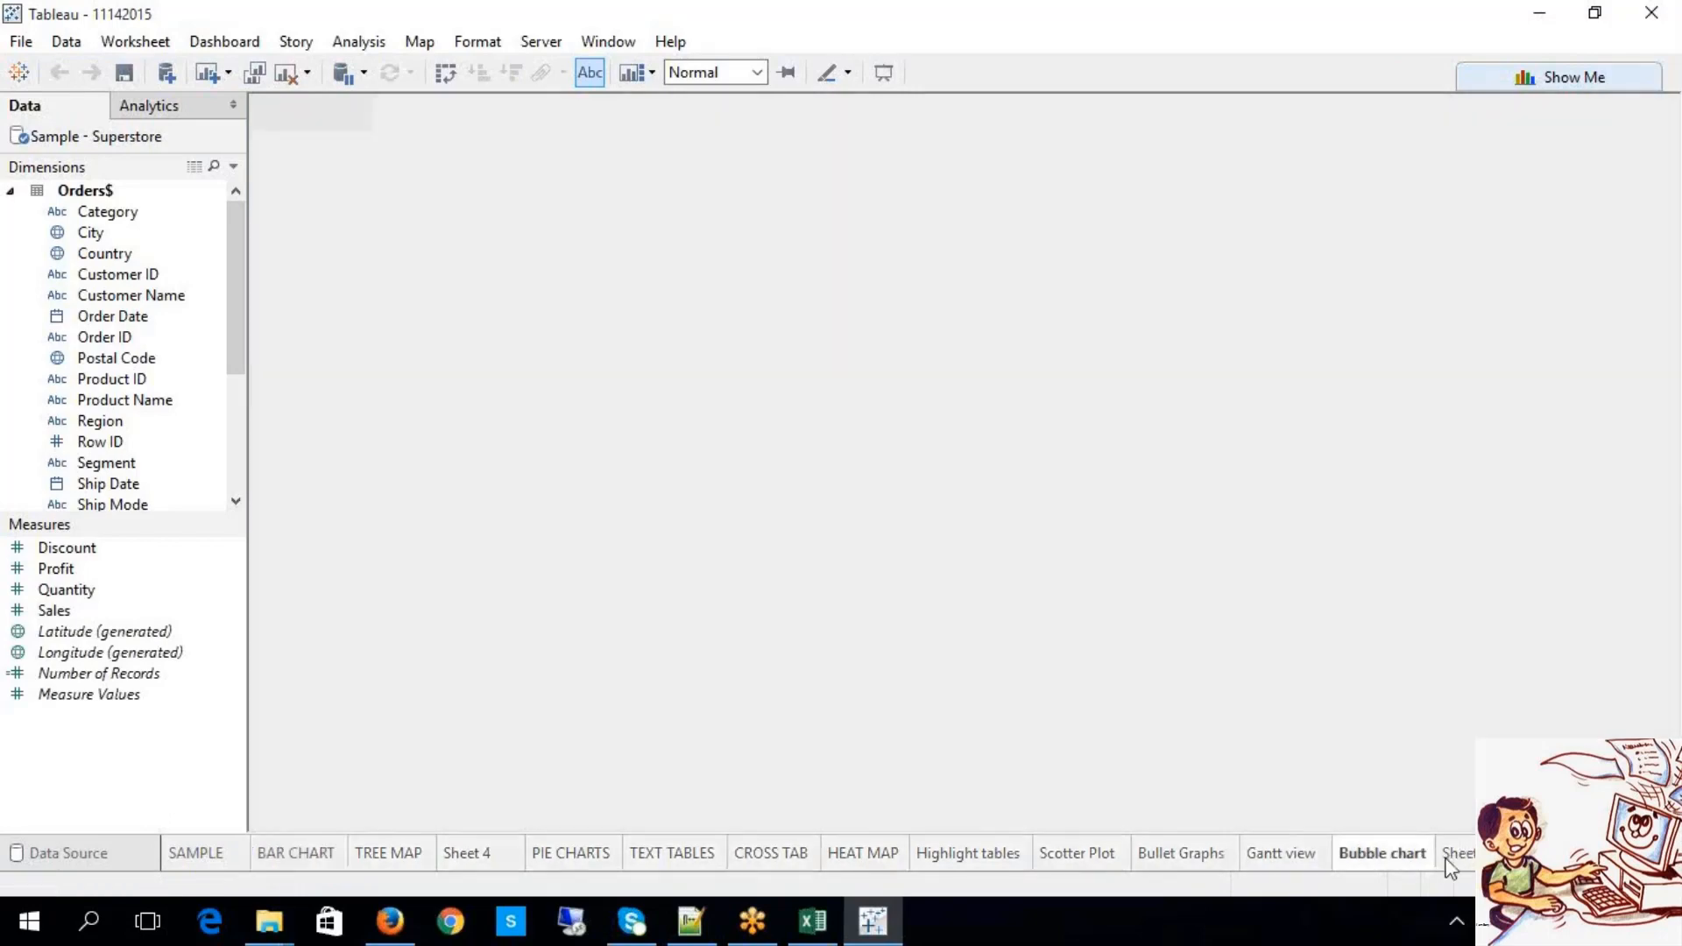
pyautogui.click(1452, 864)
pyautogui.click(1539, 855)
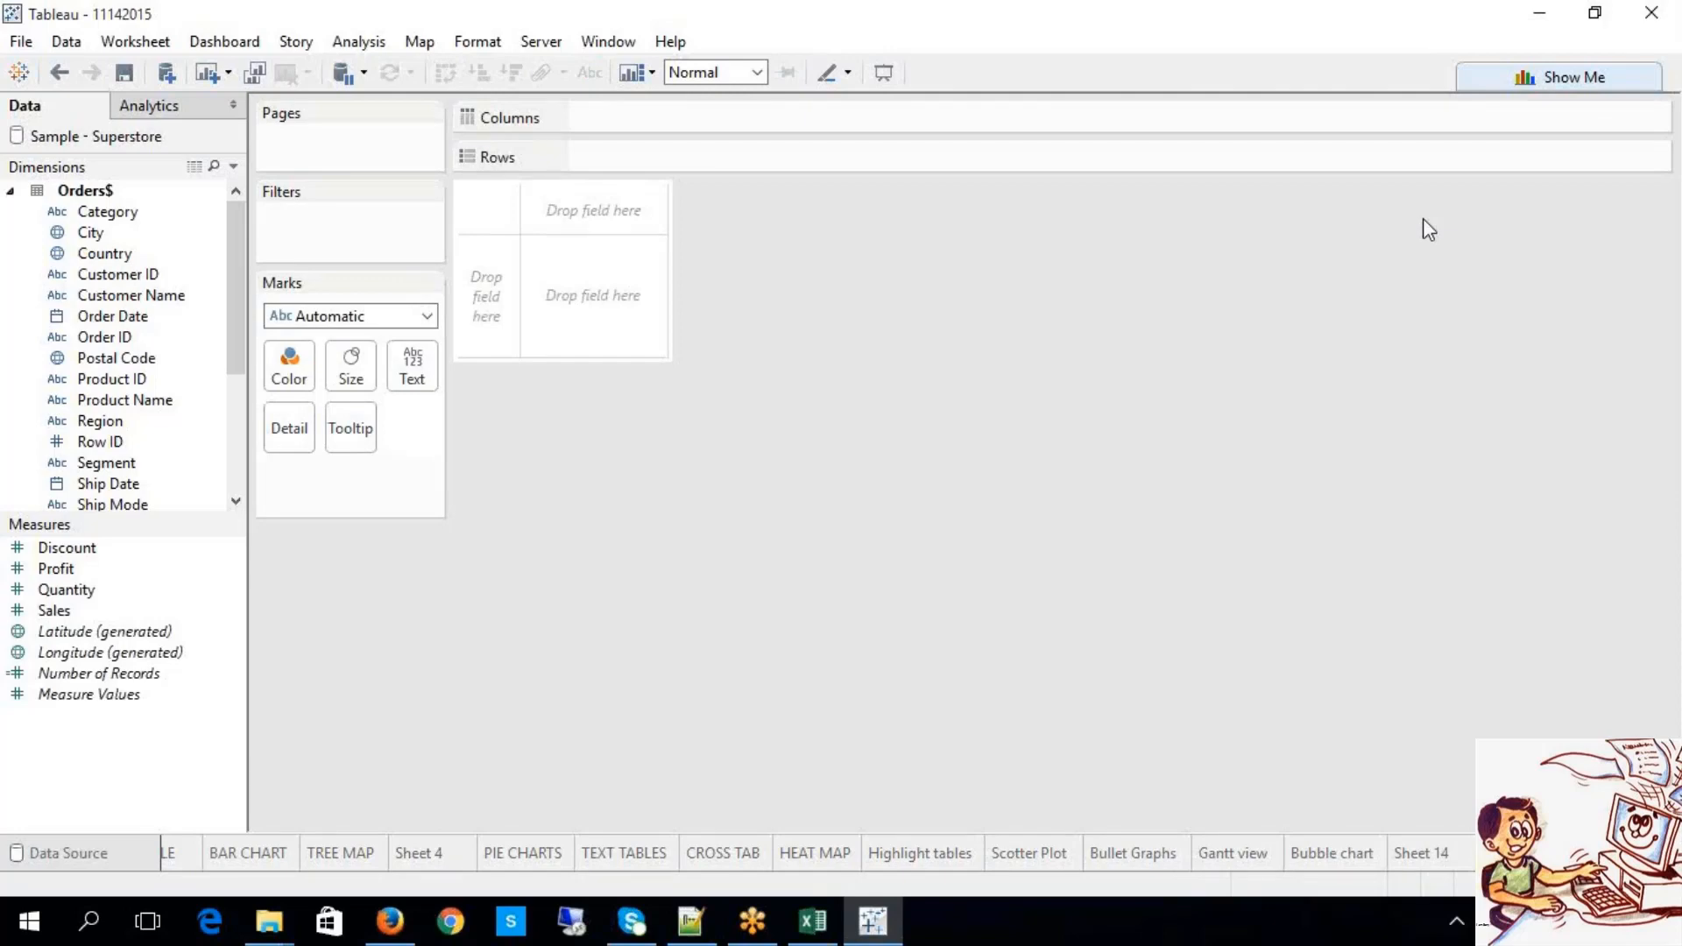
pyautogui.click(815, 934)
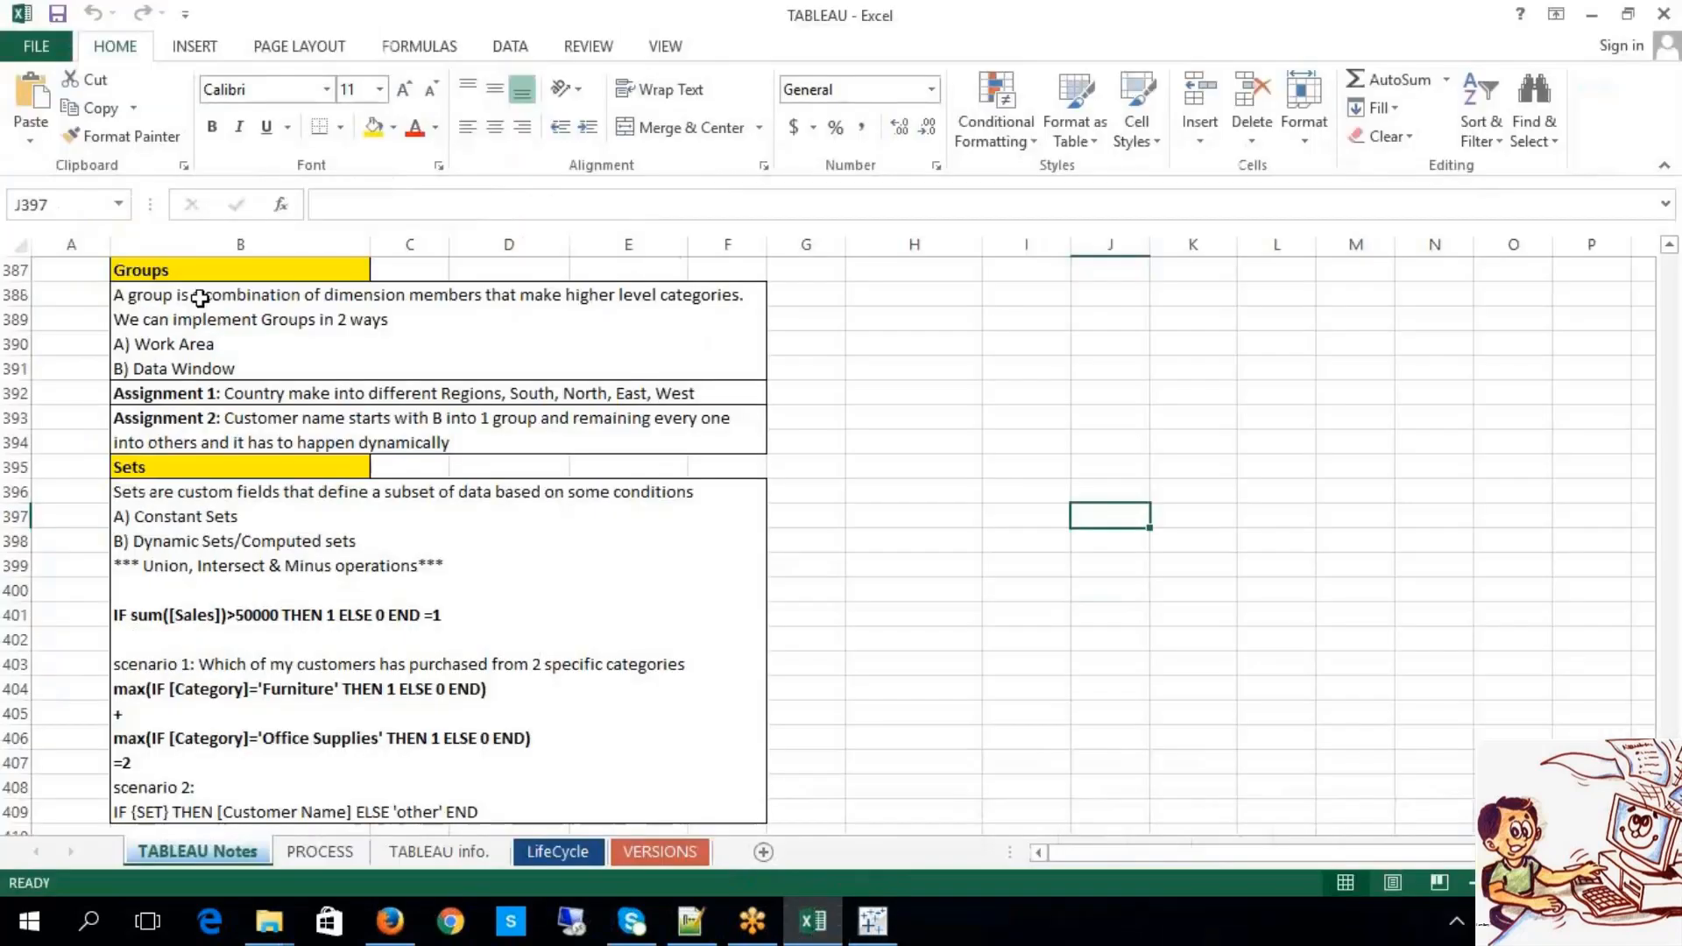
# Step: Read the Excel Groups notes, highlighting the two implementation methods: Work Area and Data Window
pyautogui.click(187, 266)
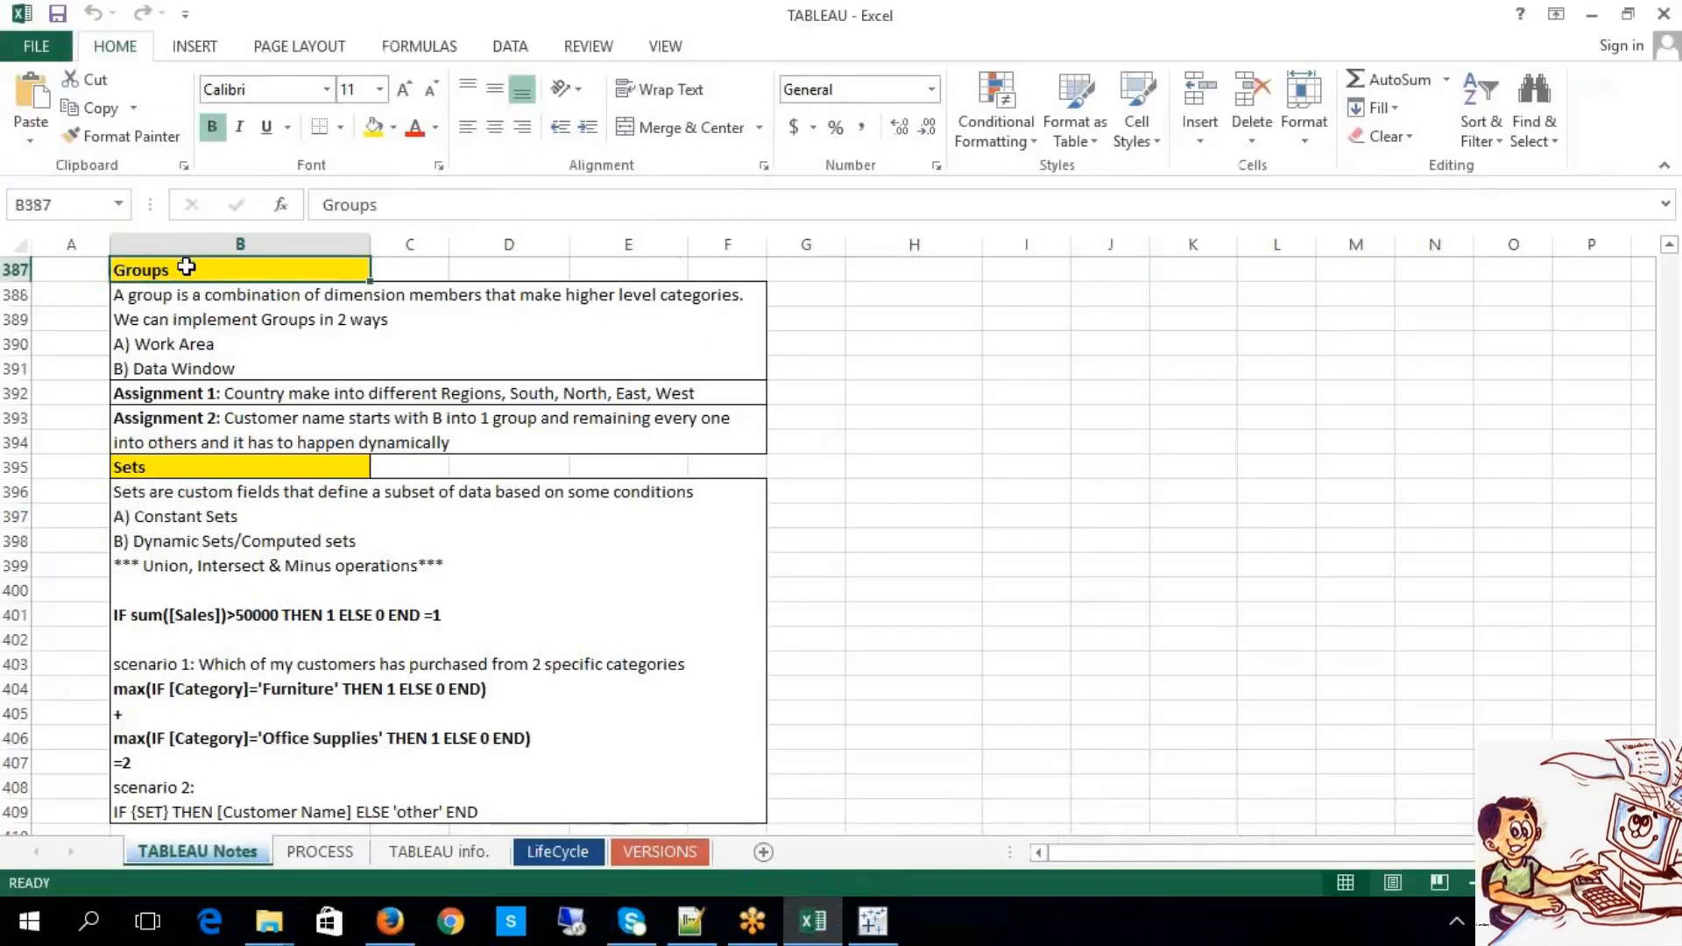
pyautogui.click(1025, 613)
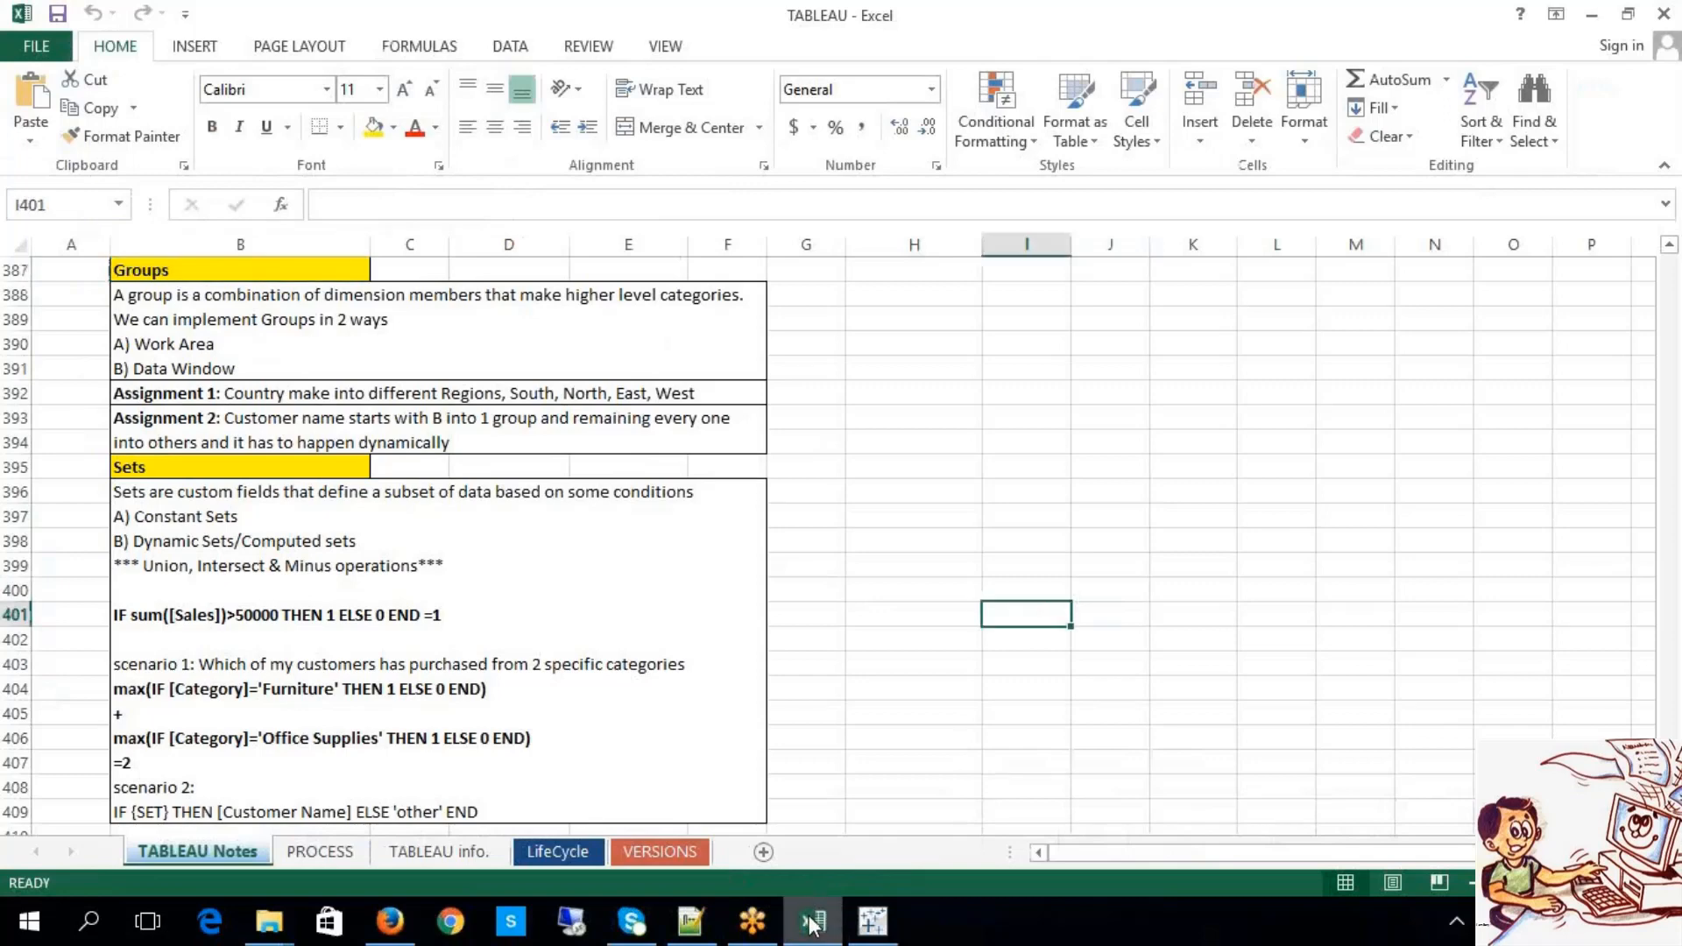
pyautogui.moveTo(813, 924)
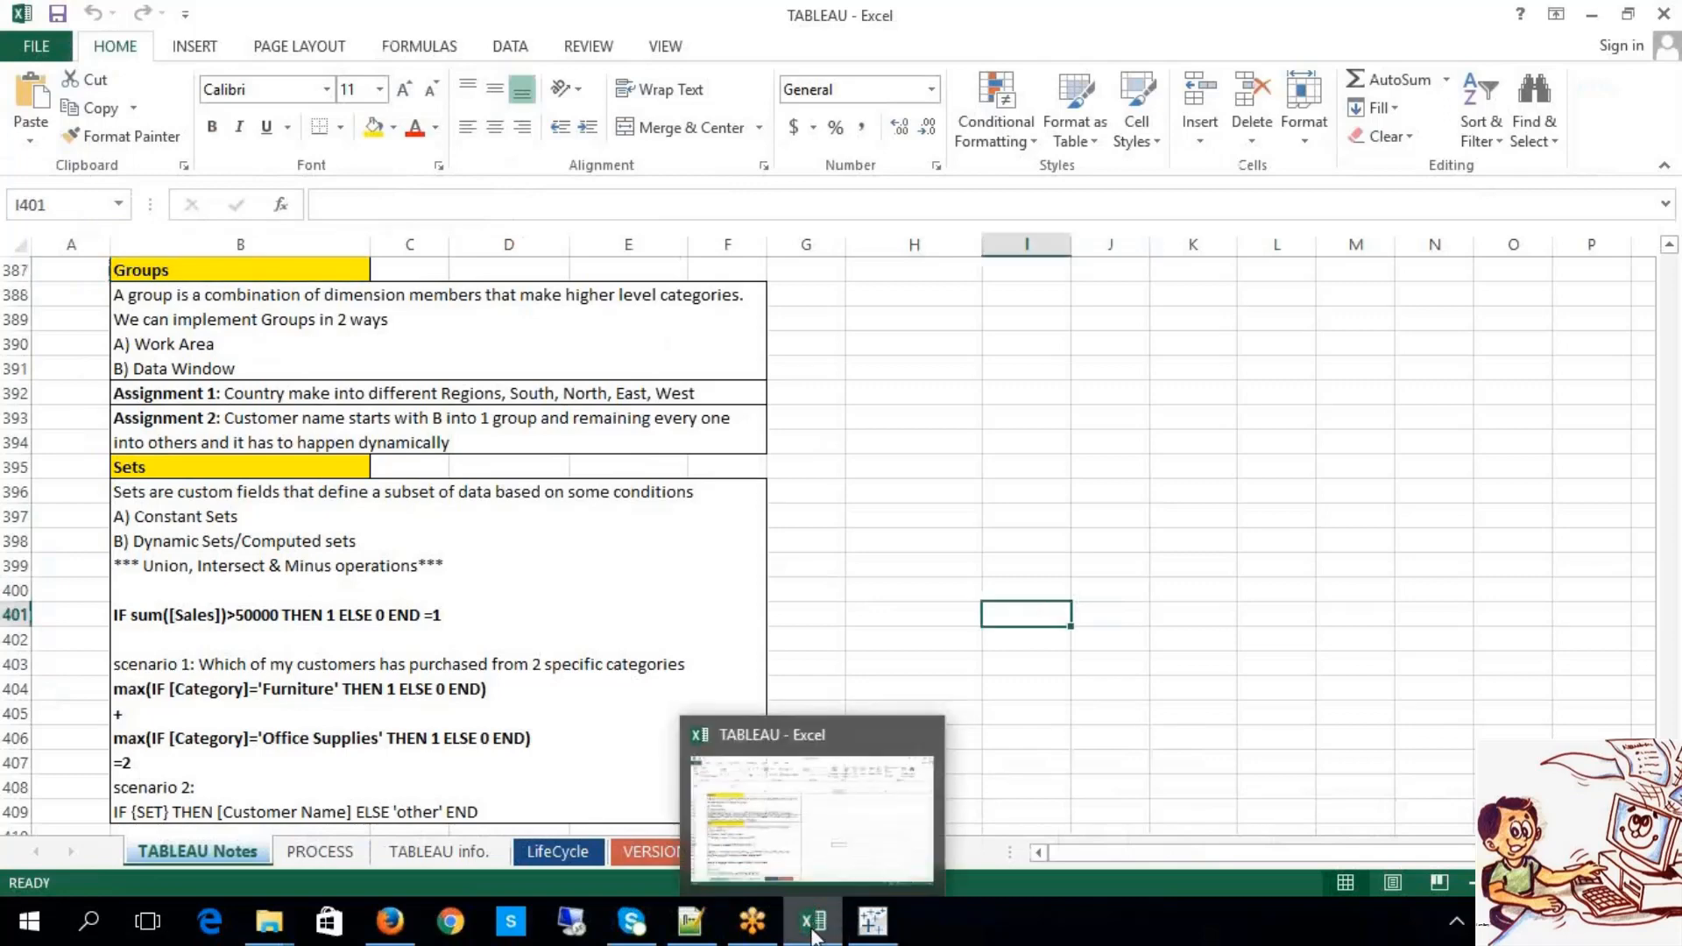
pyautogui.click(226, 348)
pyautogui.doubleClick(227, 348)
pyautogui.moveTo(226, 348); pyautogui.dragTo(134, 377)
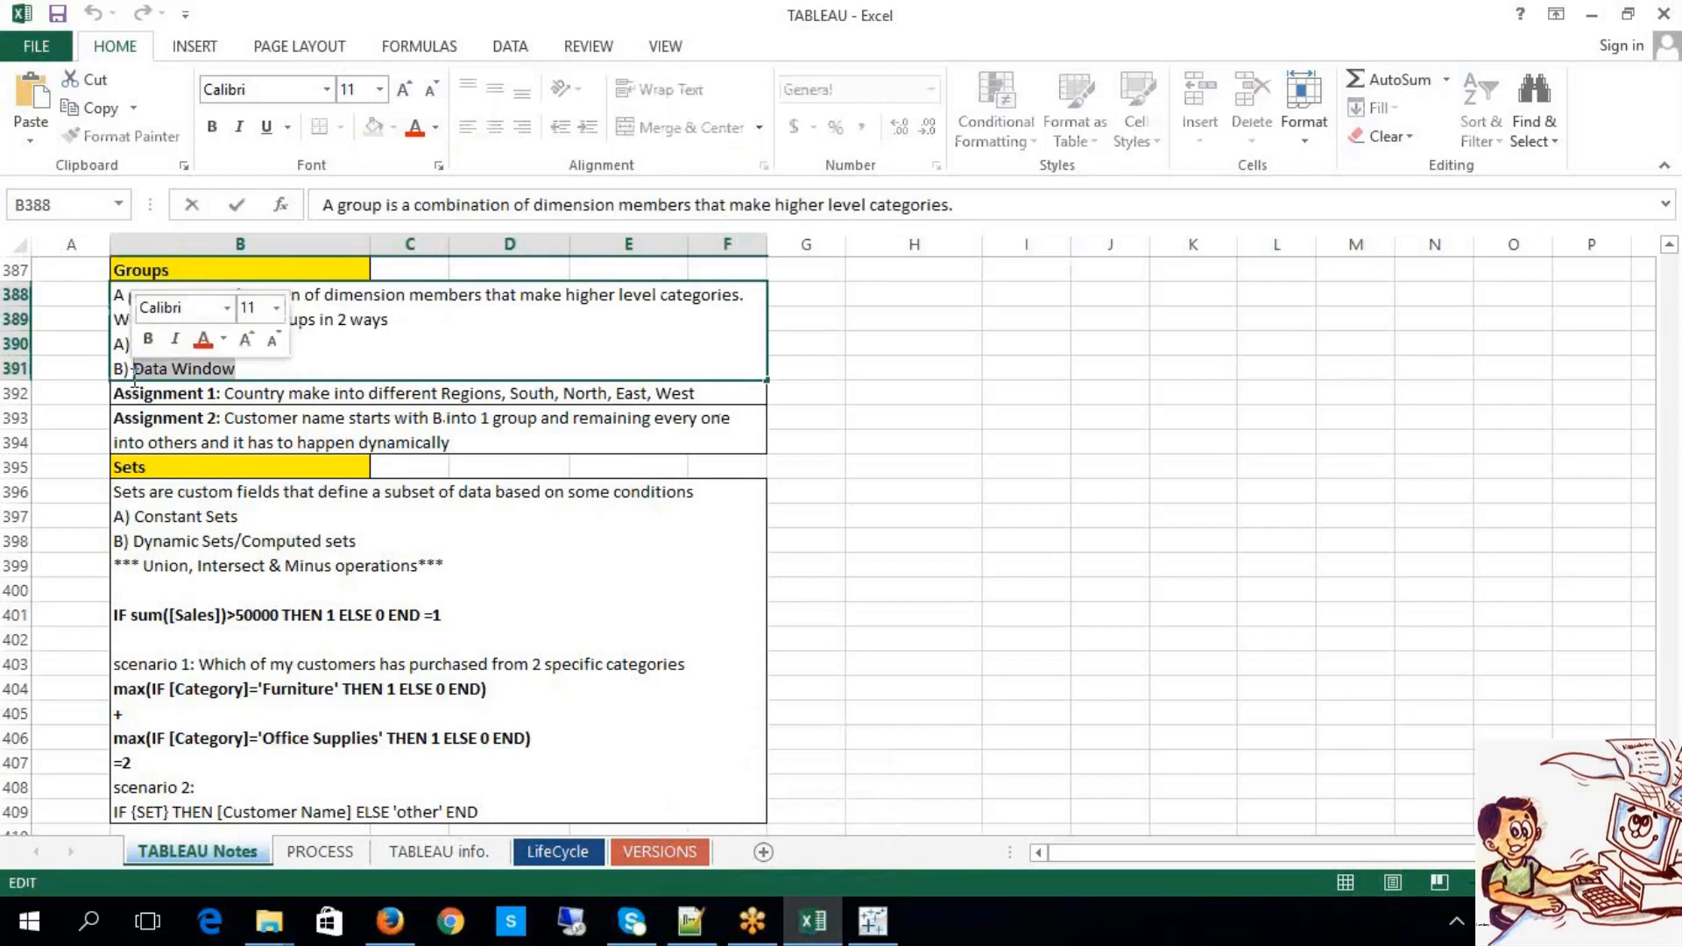
pyautogui.click(977, 590)
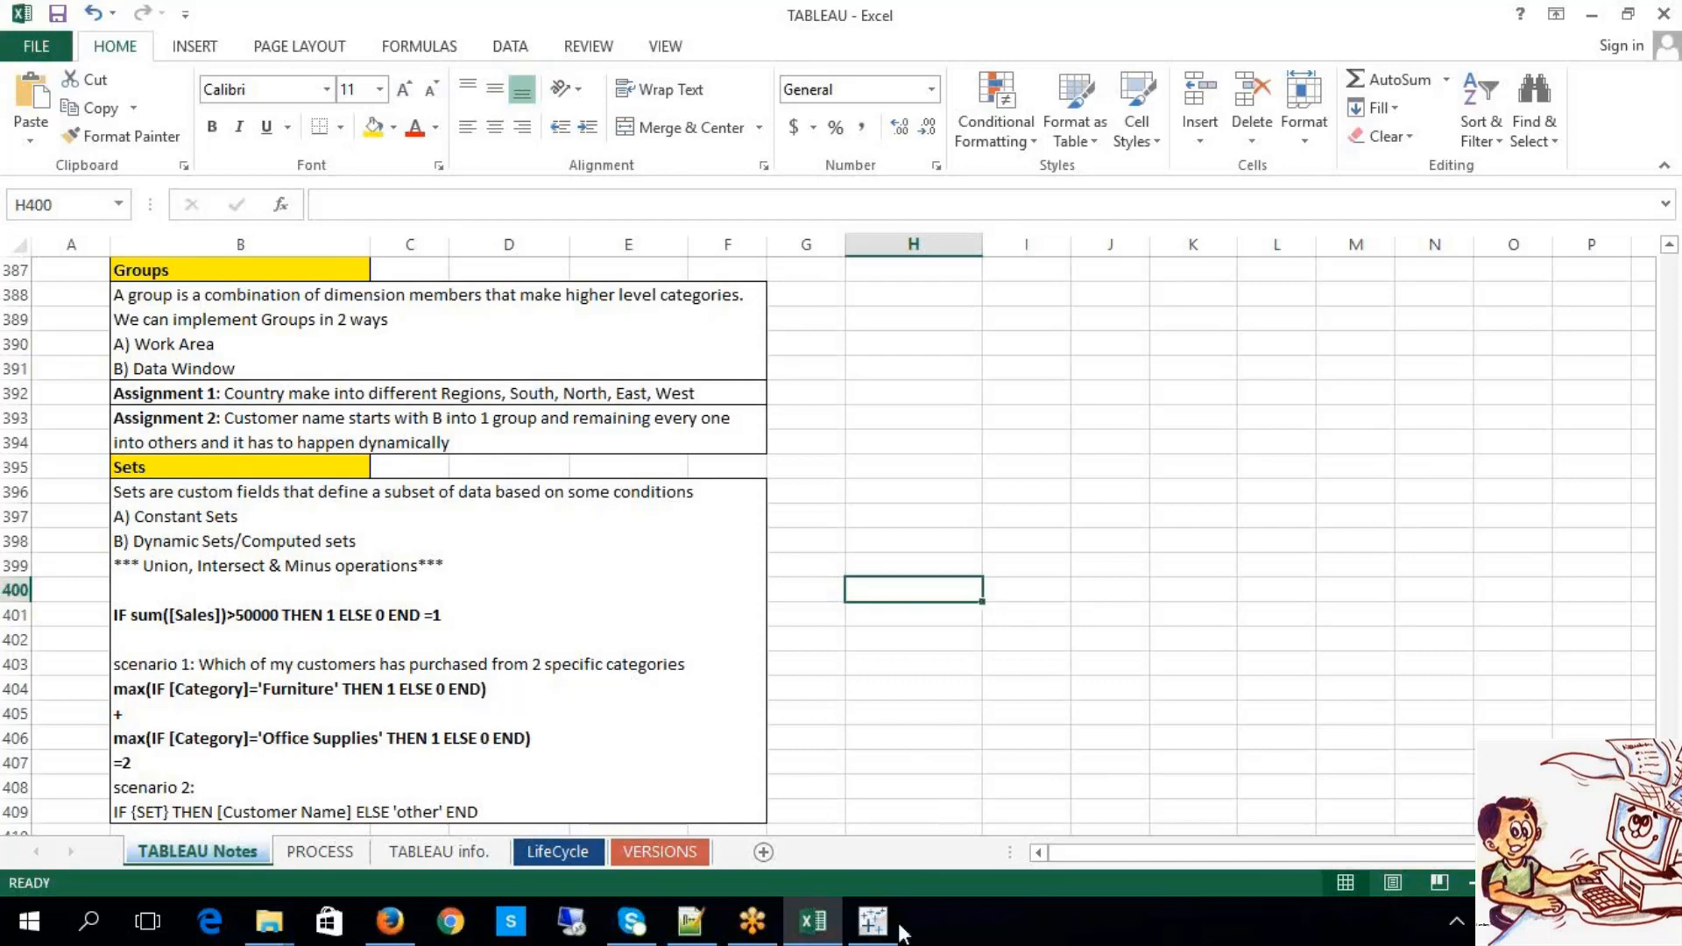
# Step: Plot SUM(Sales) as a horizontal bar for each Sub-Category
pyautogui.click(873, 920)
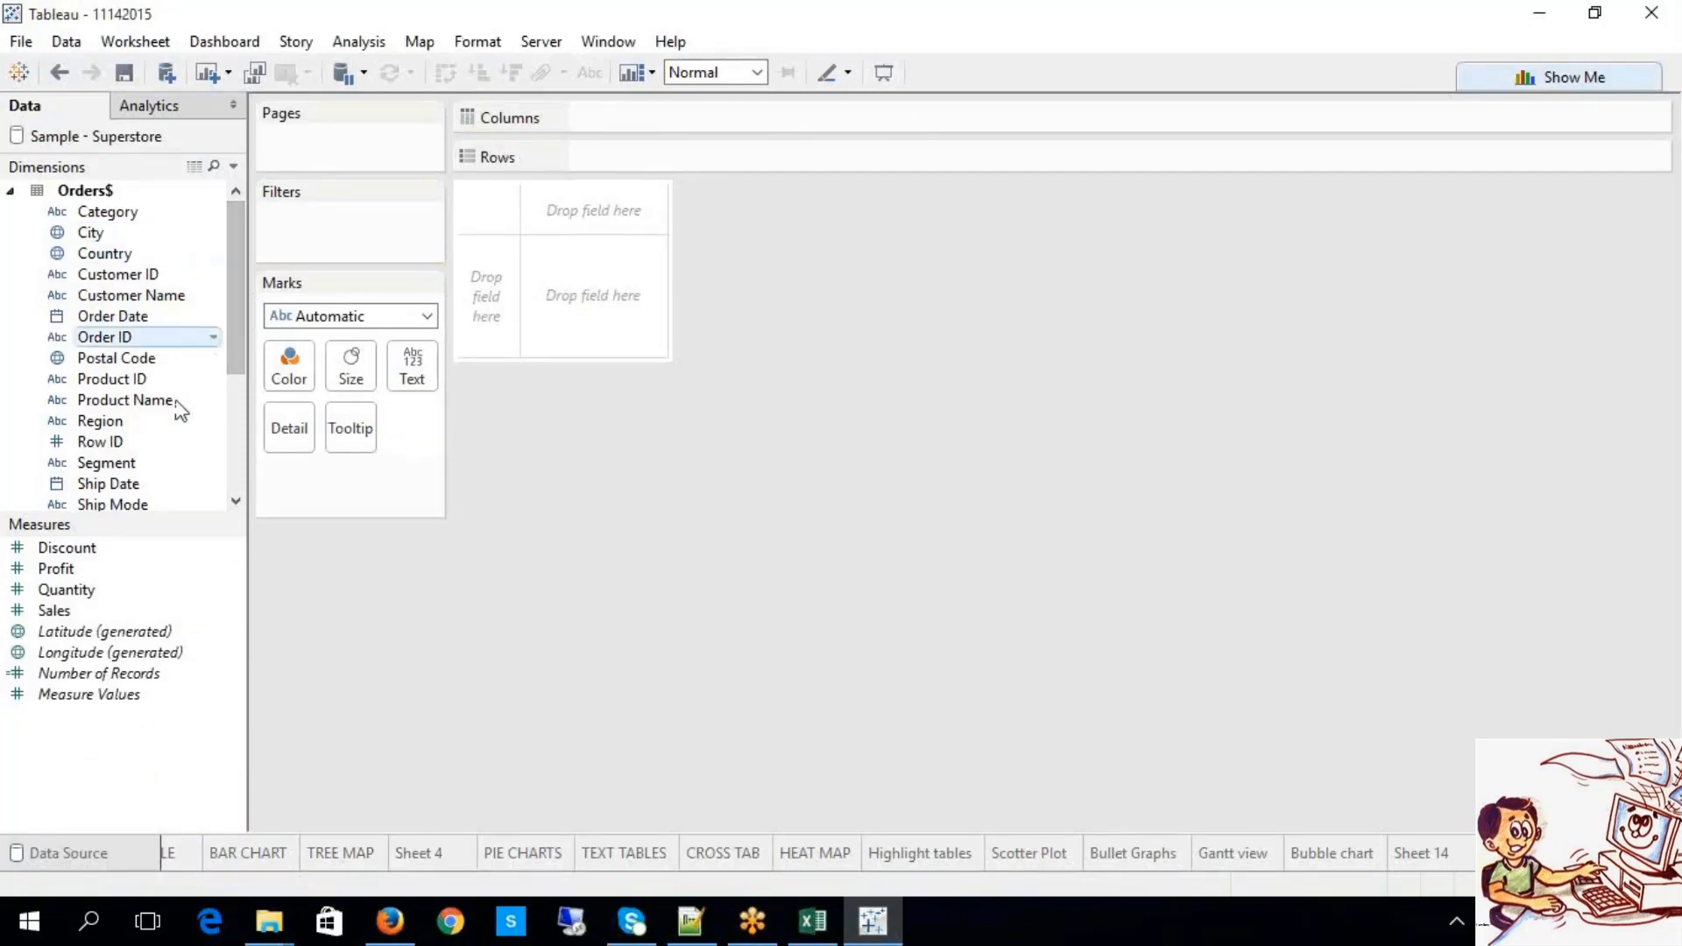
pyautogui.scroll(-5, 245, 477)
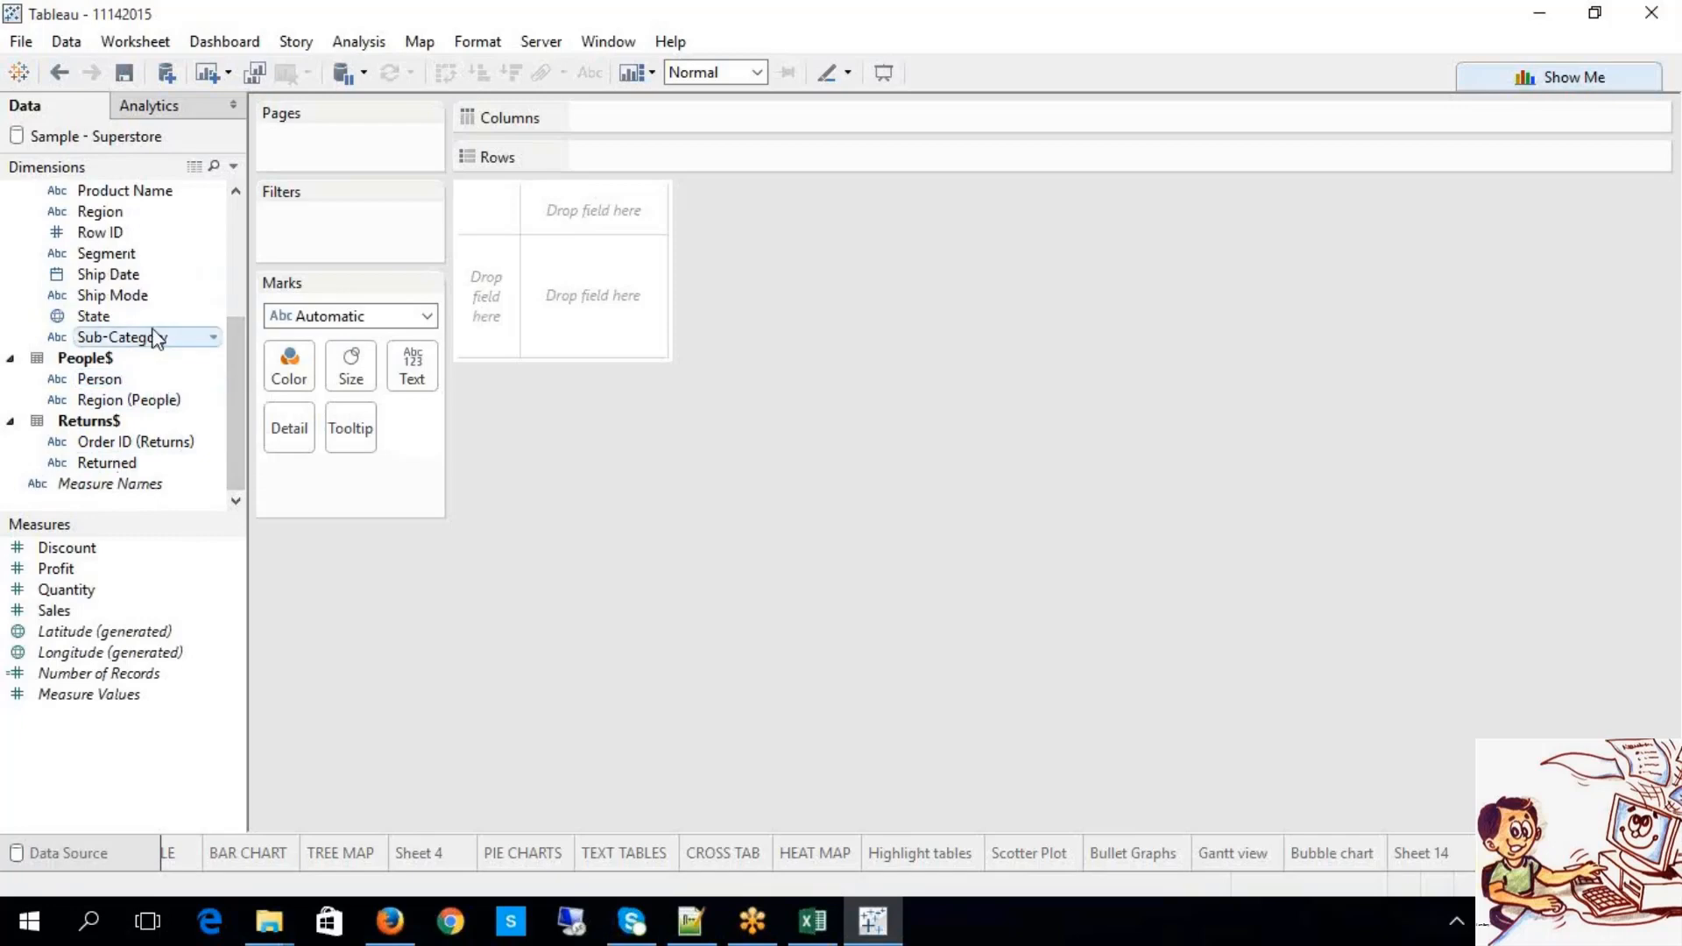
pyautogui.moveTo(208, 347); pyautogui.dragTo(627, 159)
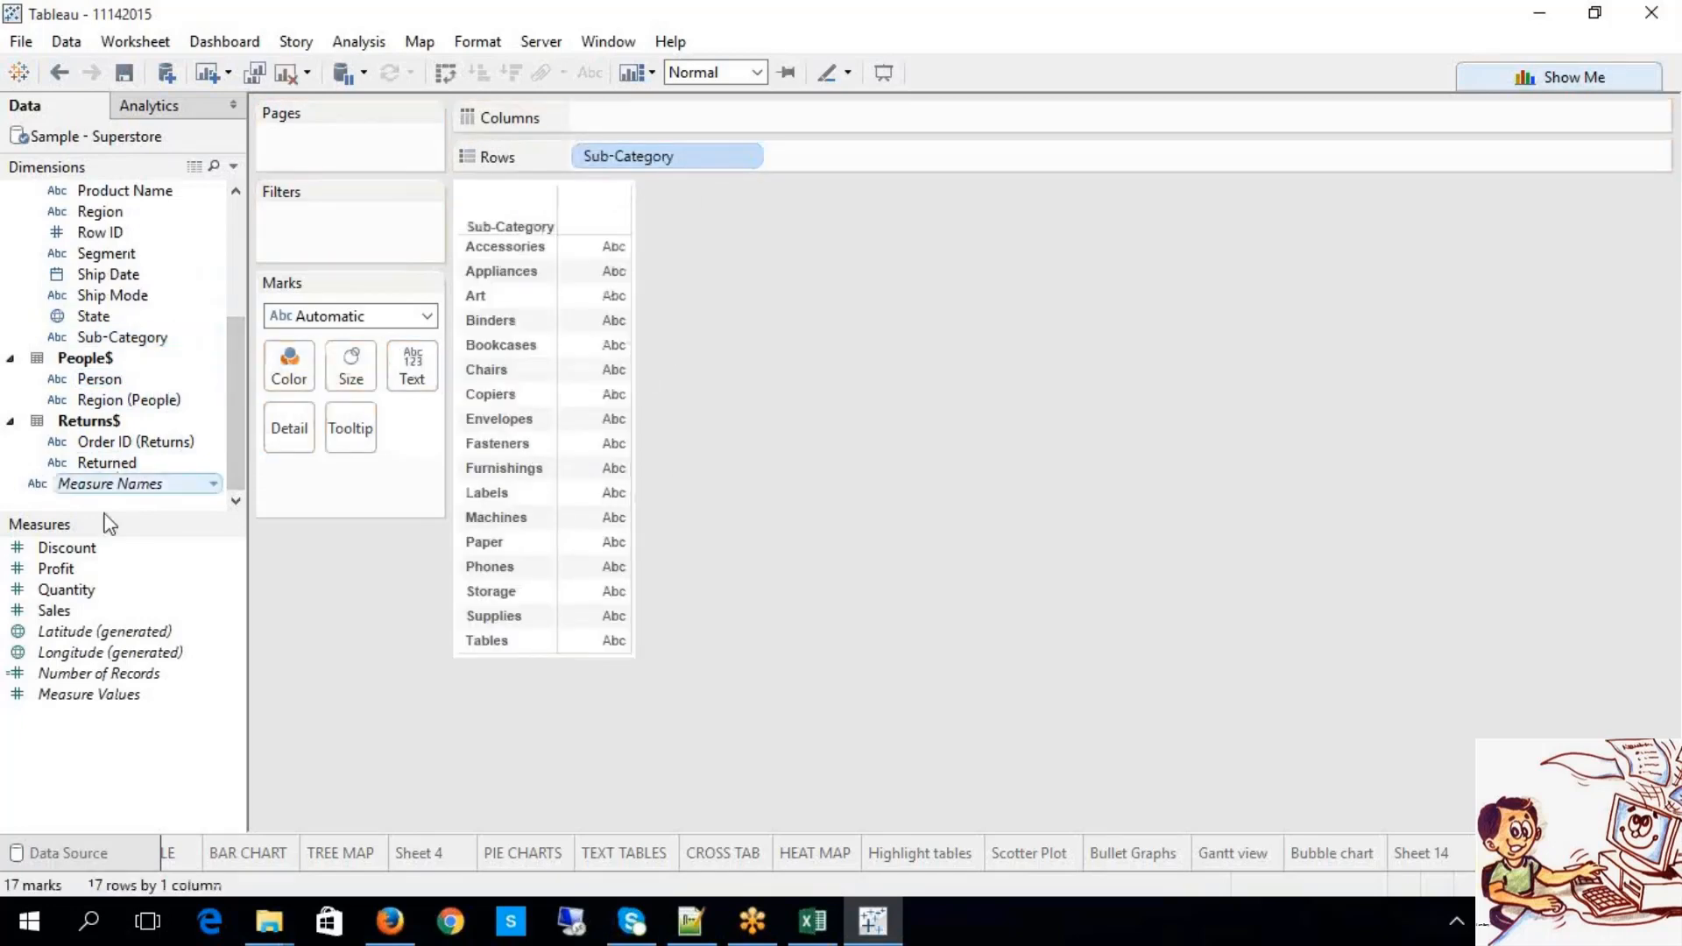
pyautogui.moveTo(72, 609); pyautogui.dragTo(639, 119)
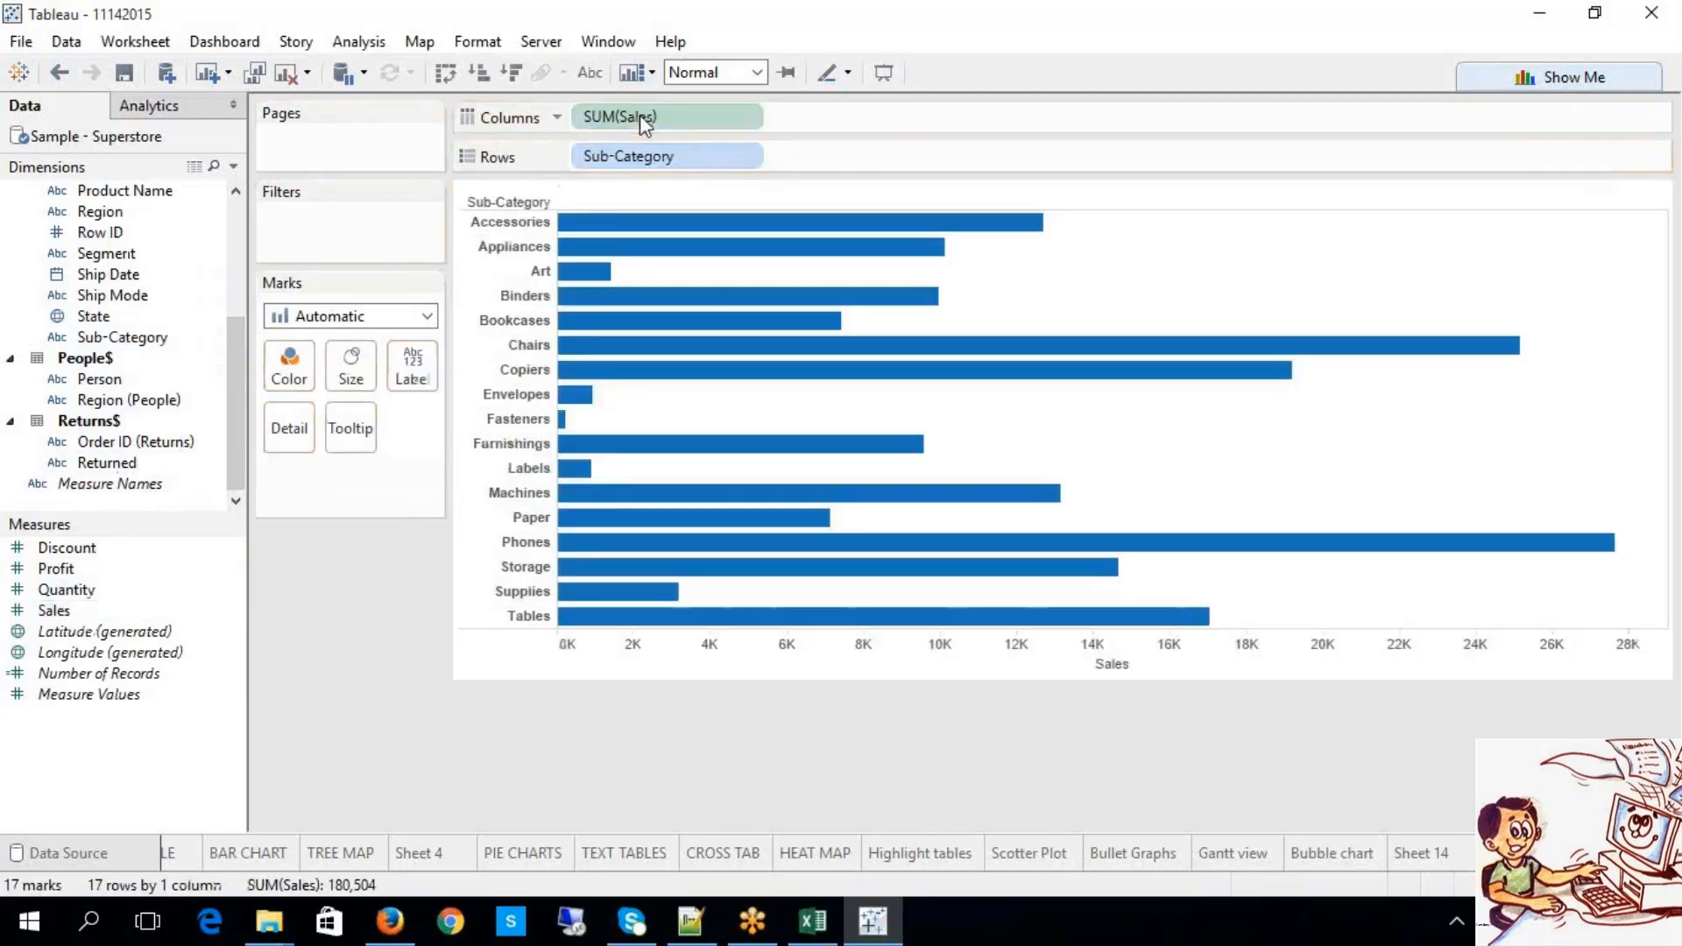
# Step: Try the sort and swap-axes buttons, then show sales value labels on each bar
pyautogui.click(512, 73)
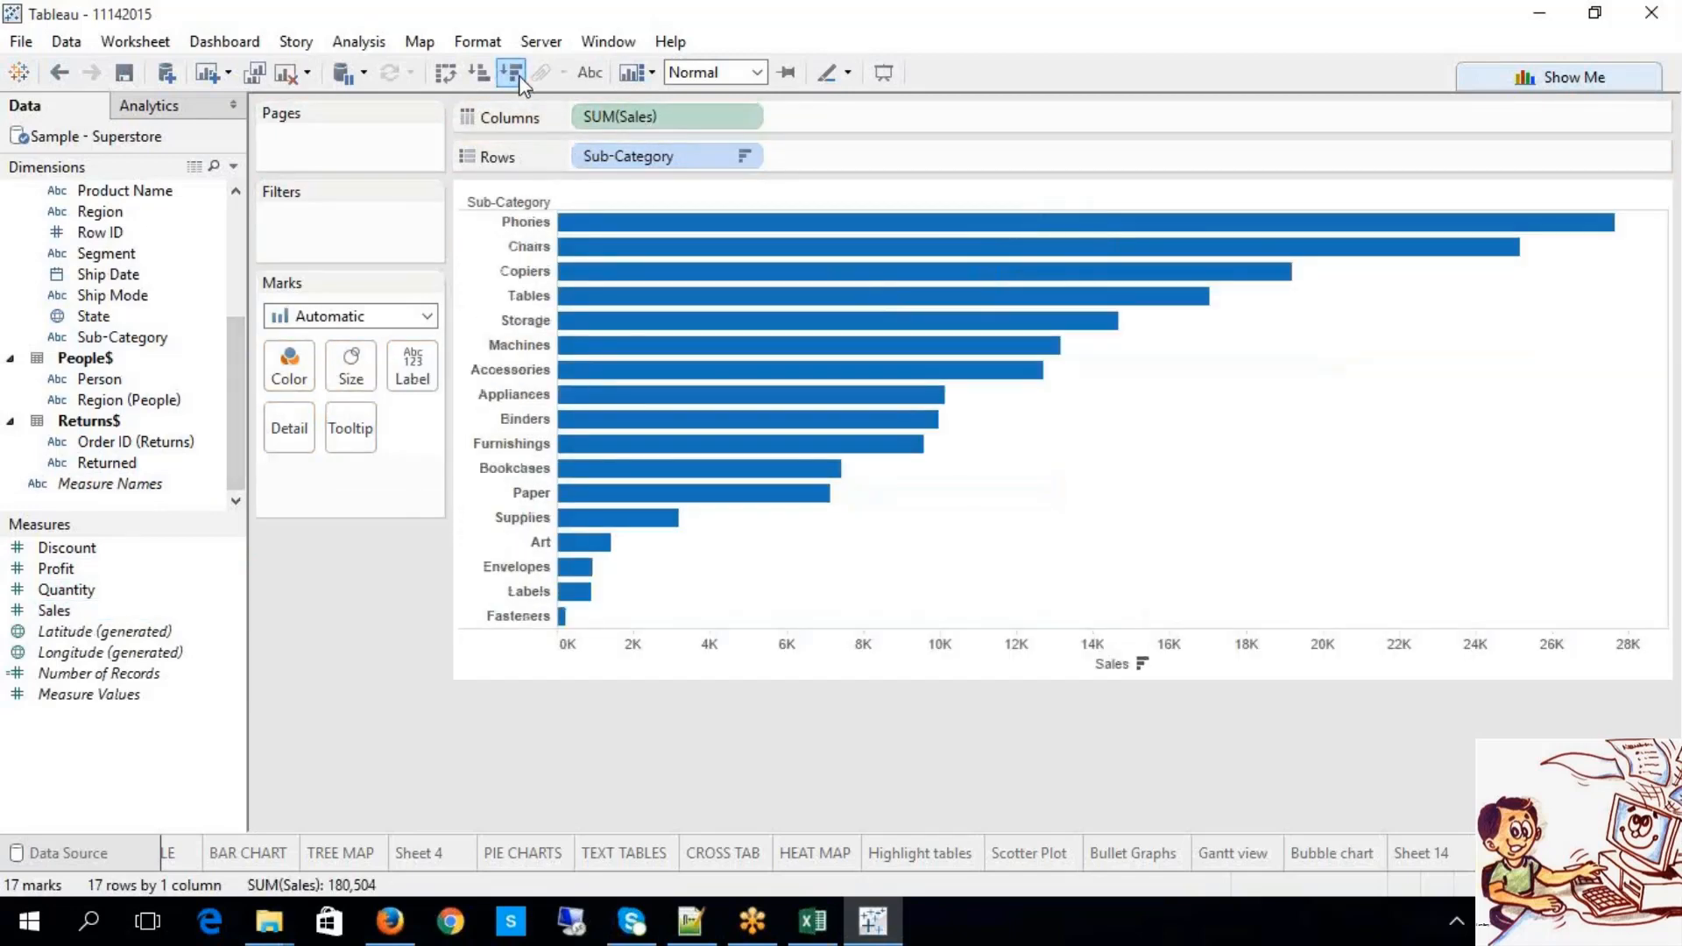
pyautogui.click(457, 70)
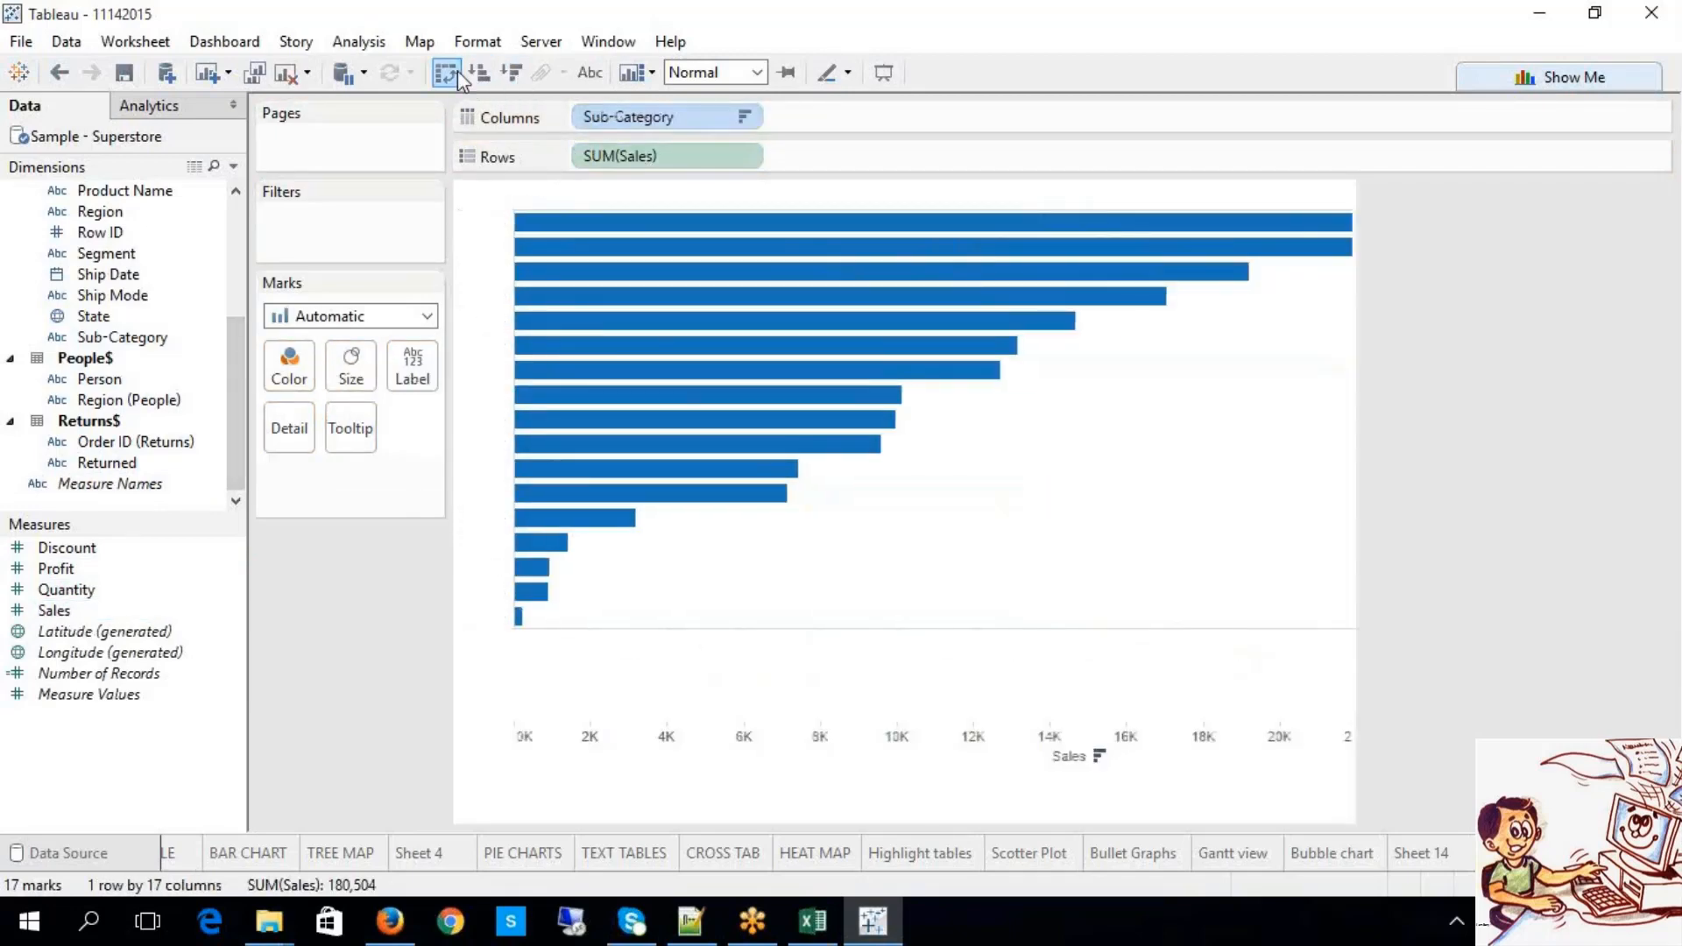
pyautogui.click(478, 73)
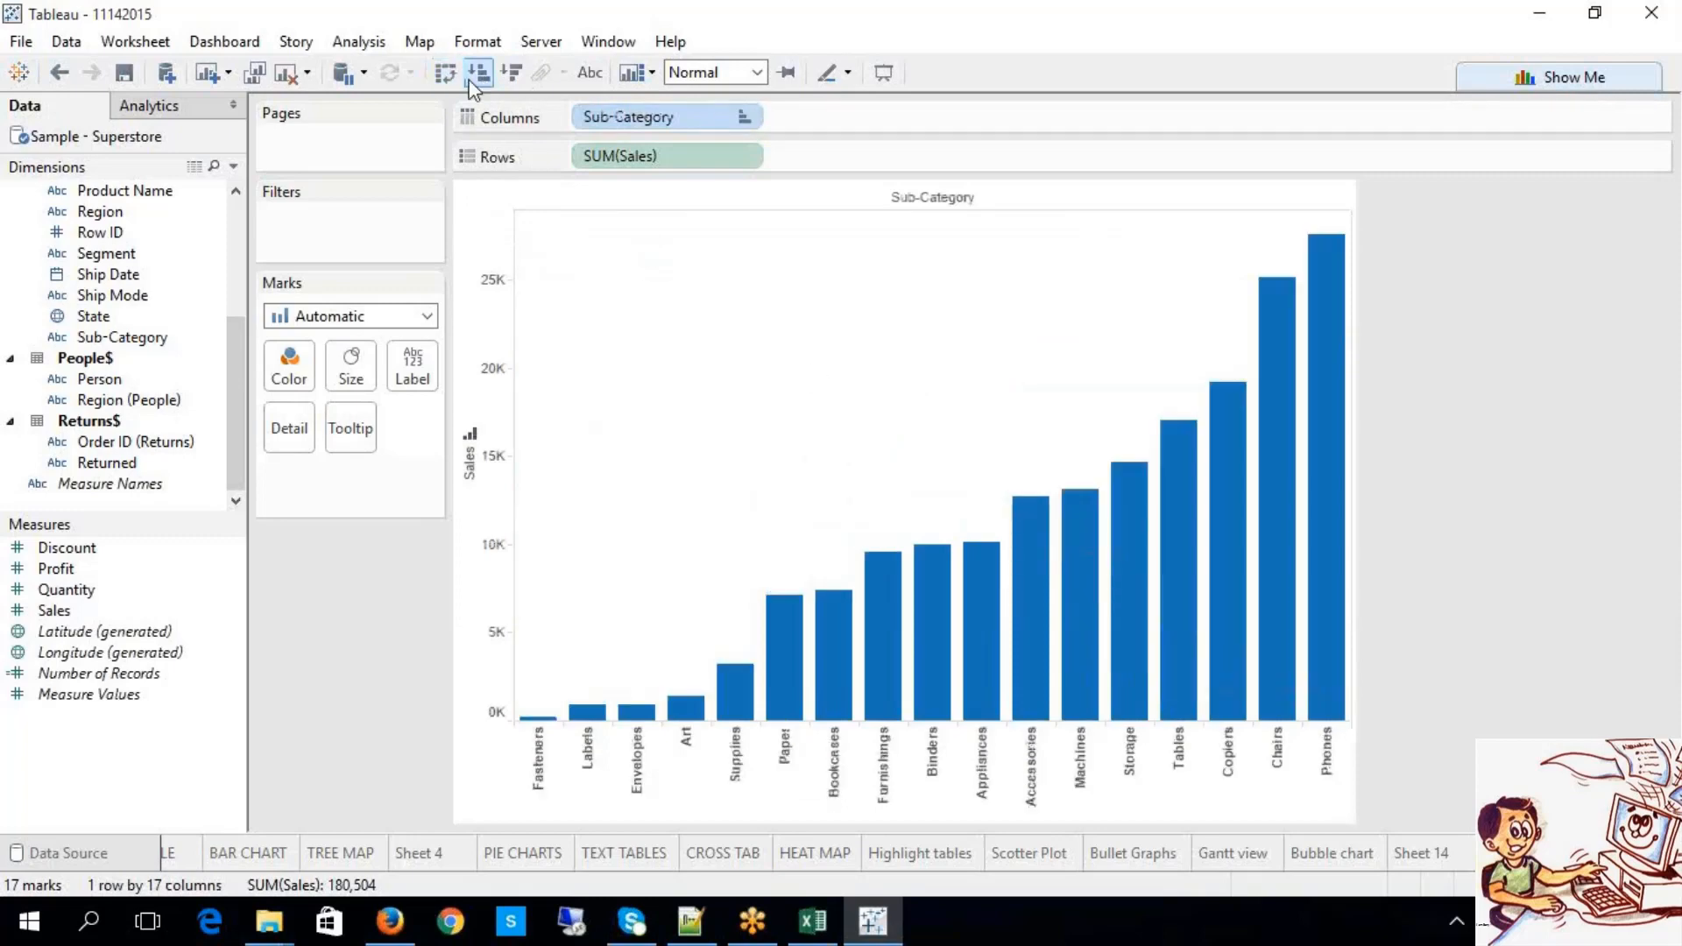
pyautogui.click(445, 72)
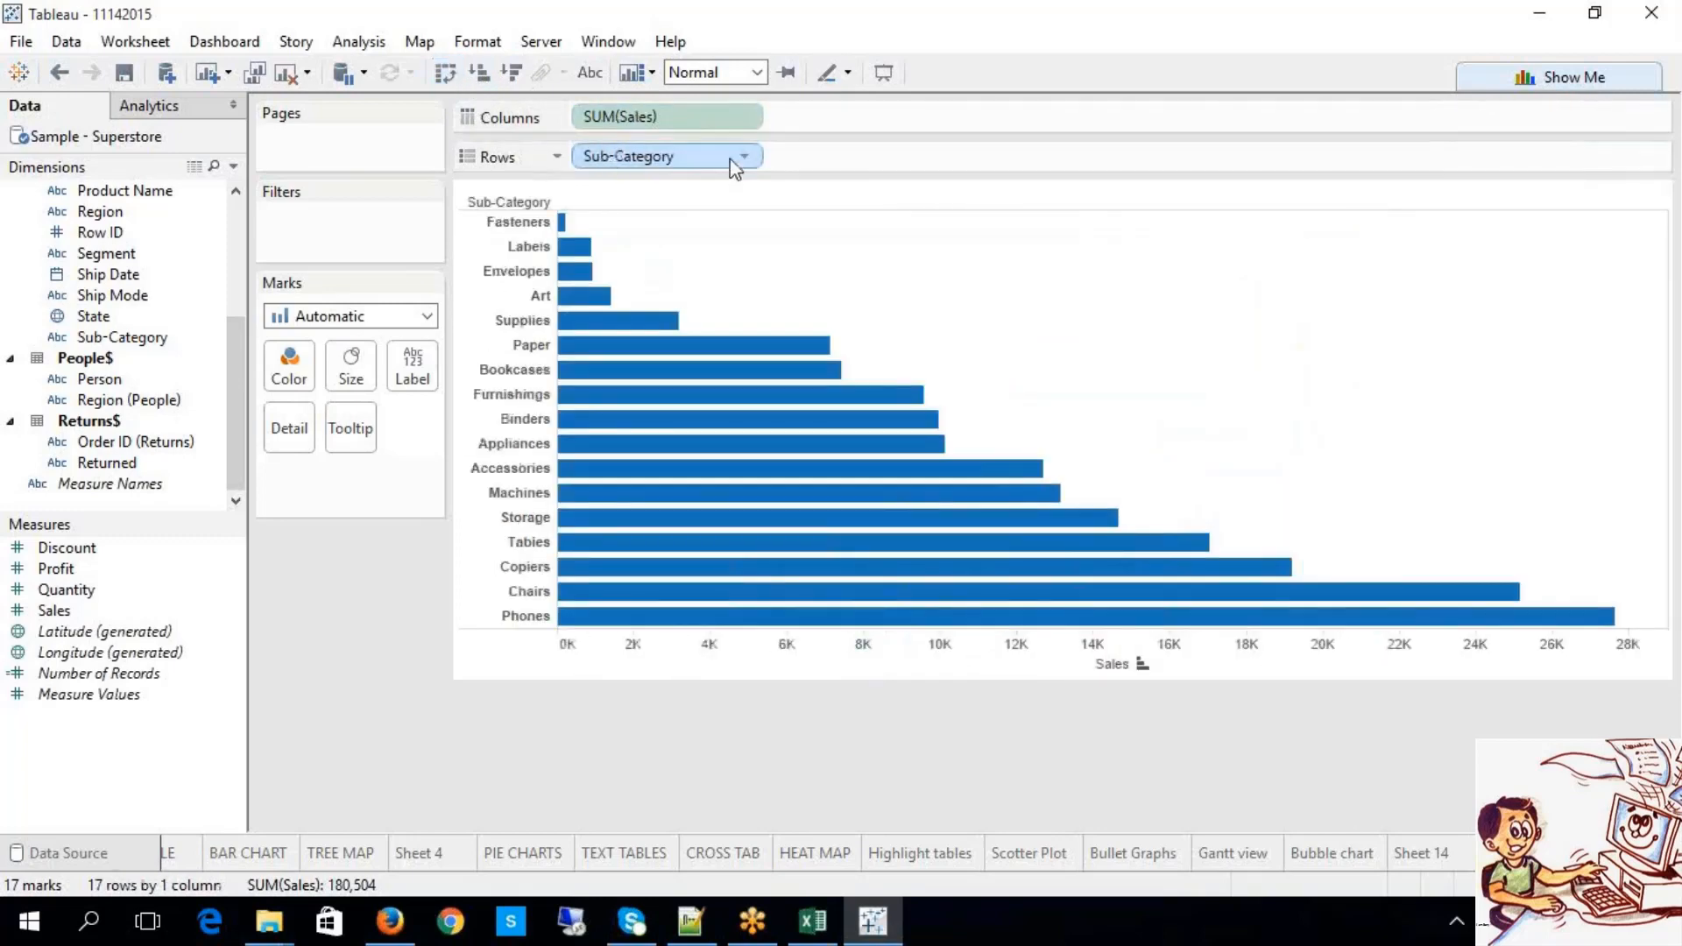
pyautogui.click(512, 74)
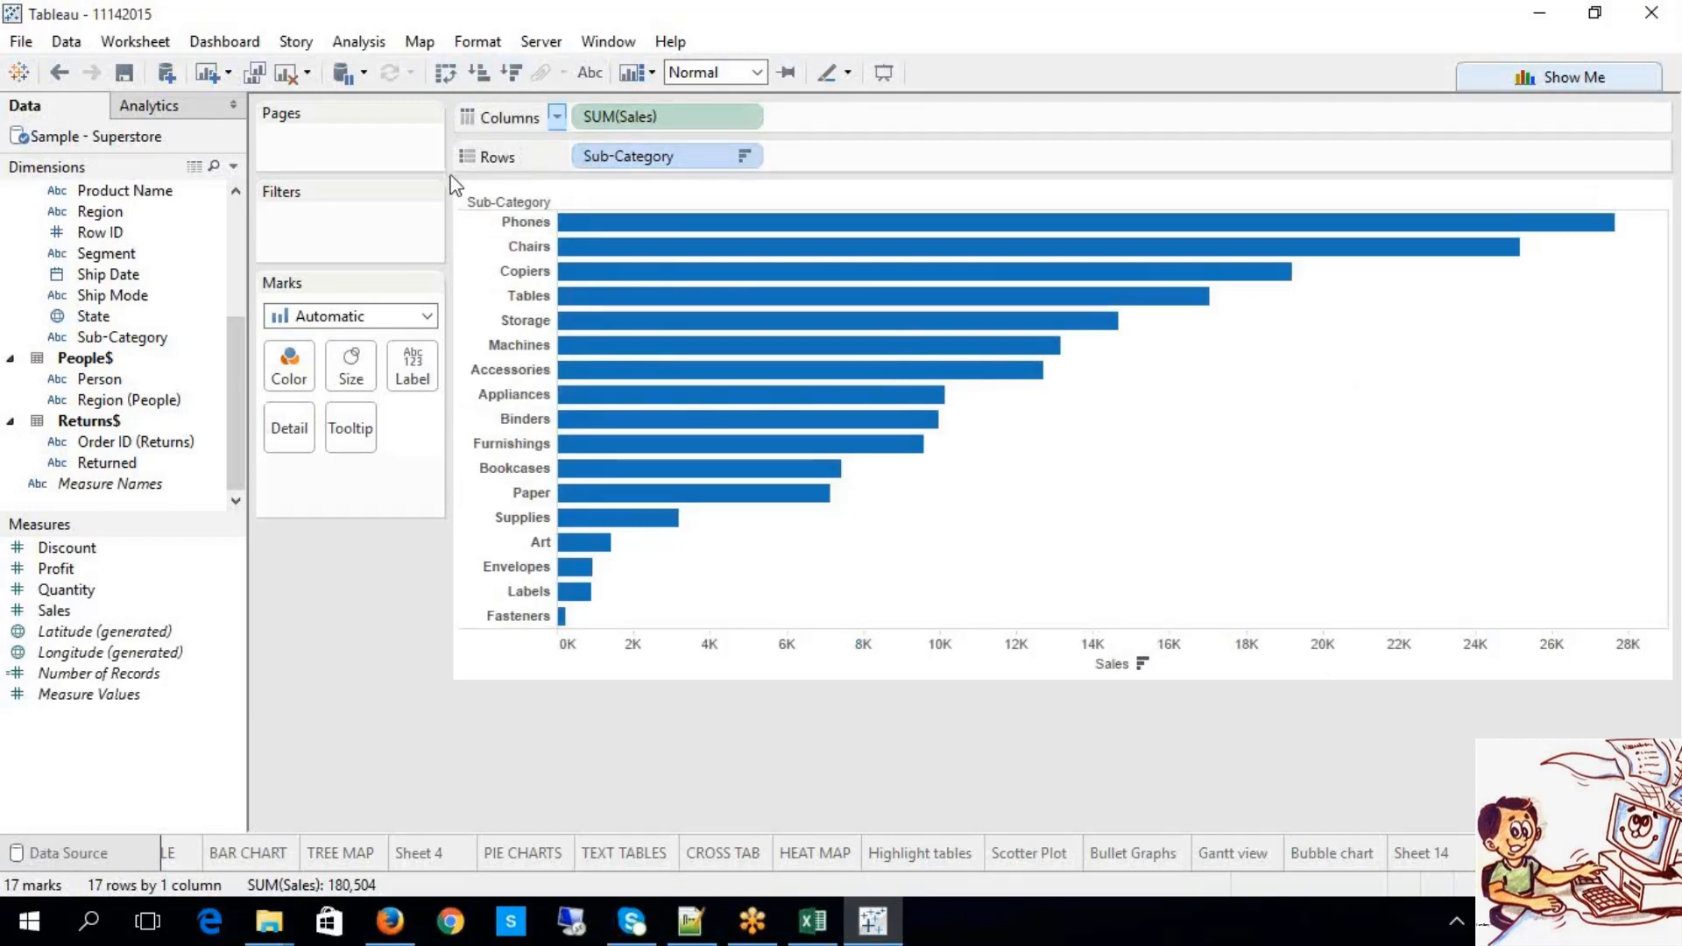
pyautogui.click(589, 72)
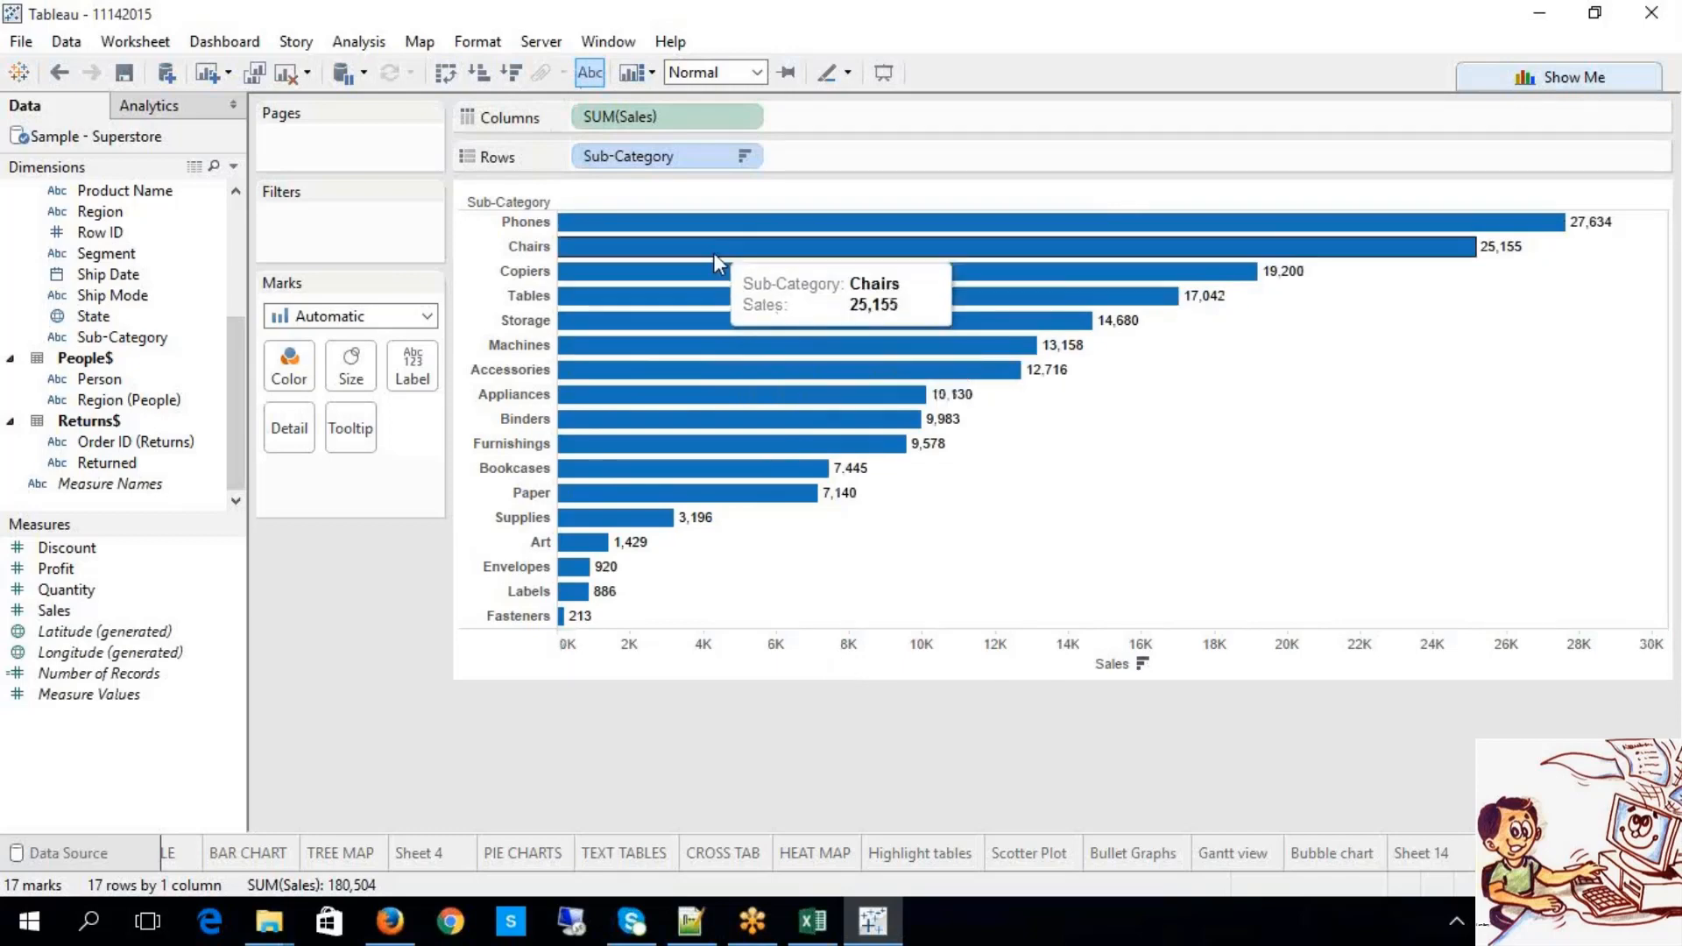
# Step: Clear the Sub-Category sort so rows list alphabetically, with Phones at 27,634
pyautogui.click(744, 157)
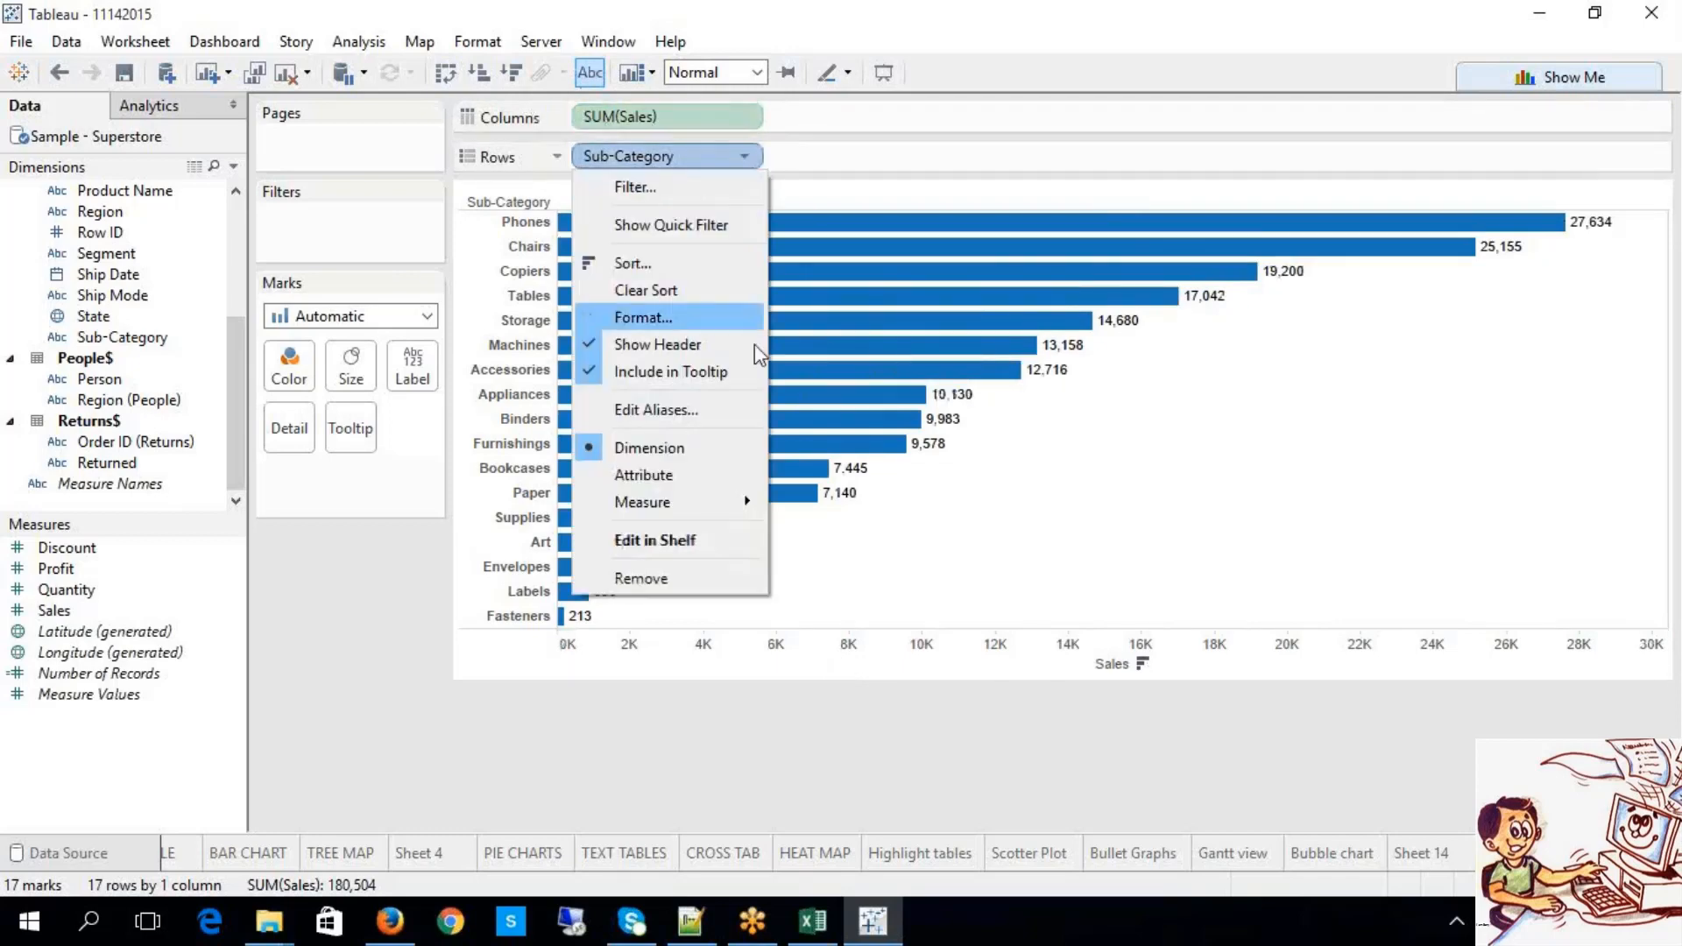
pyautogui.click(664, 294)
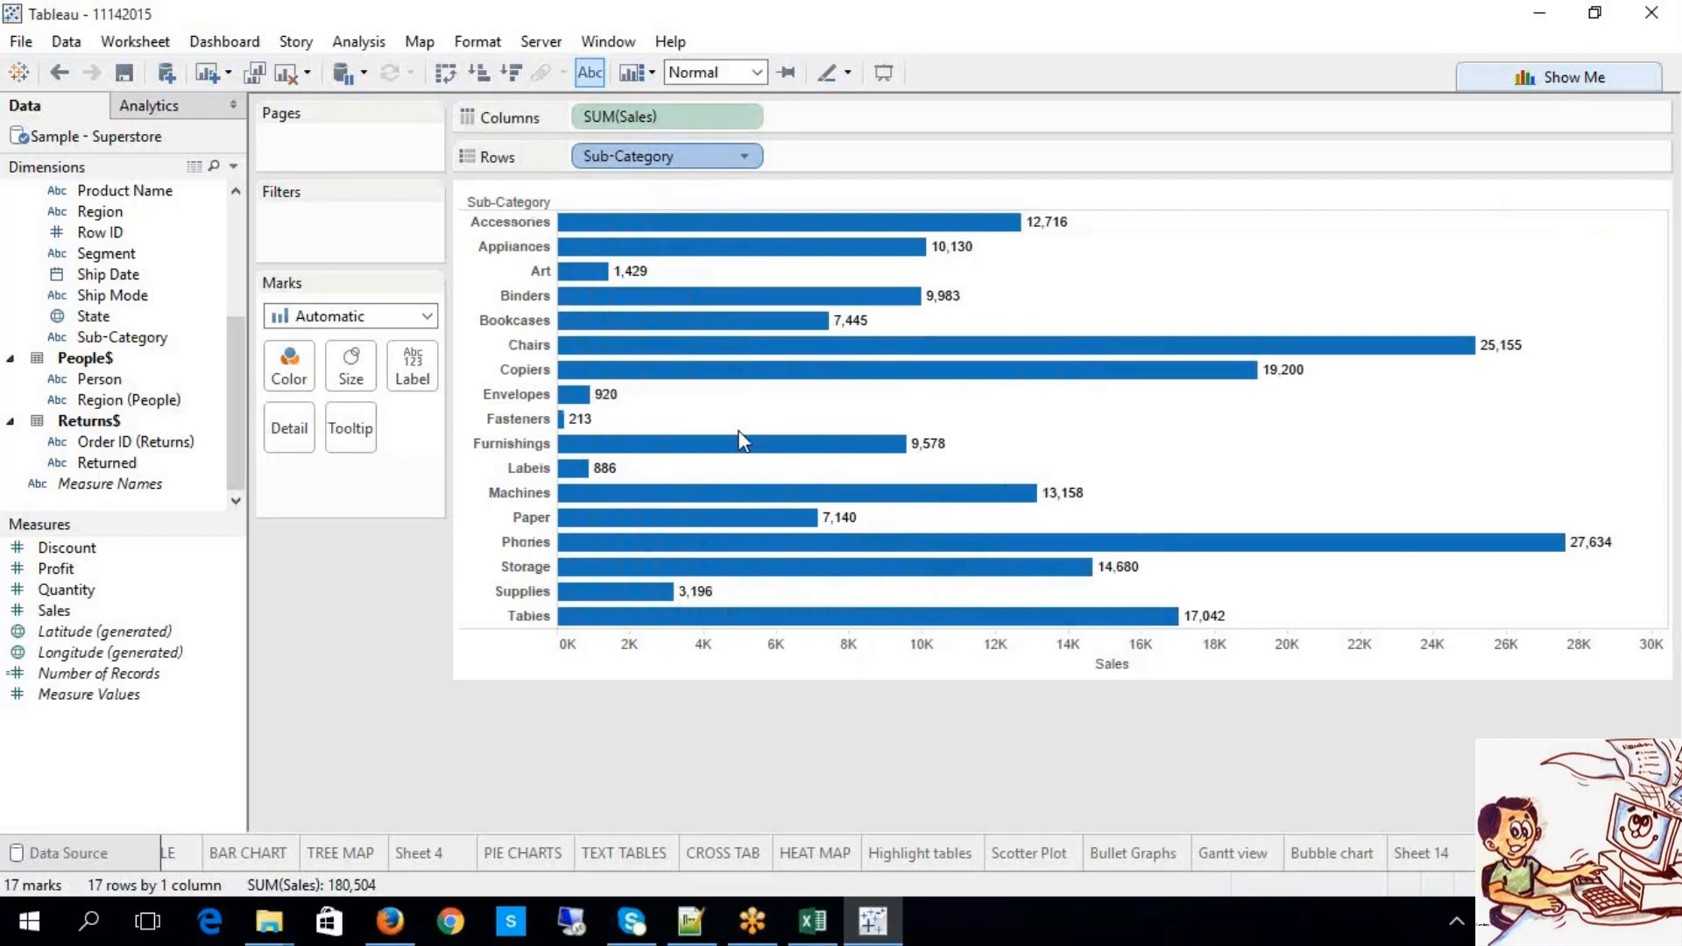
pyautogui.click(812, 920)
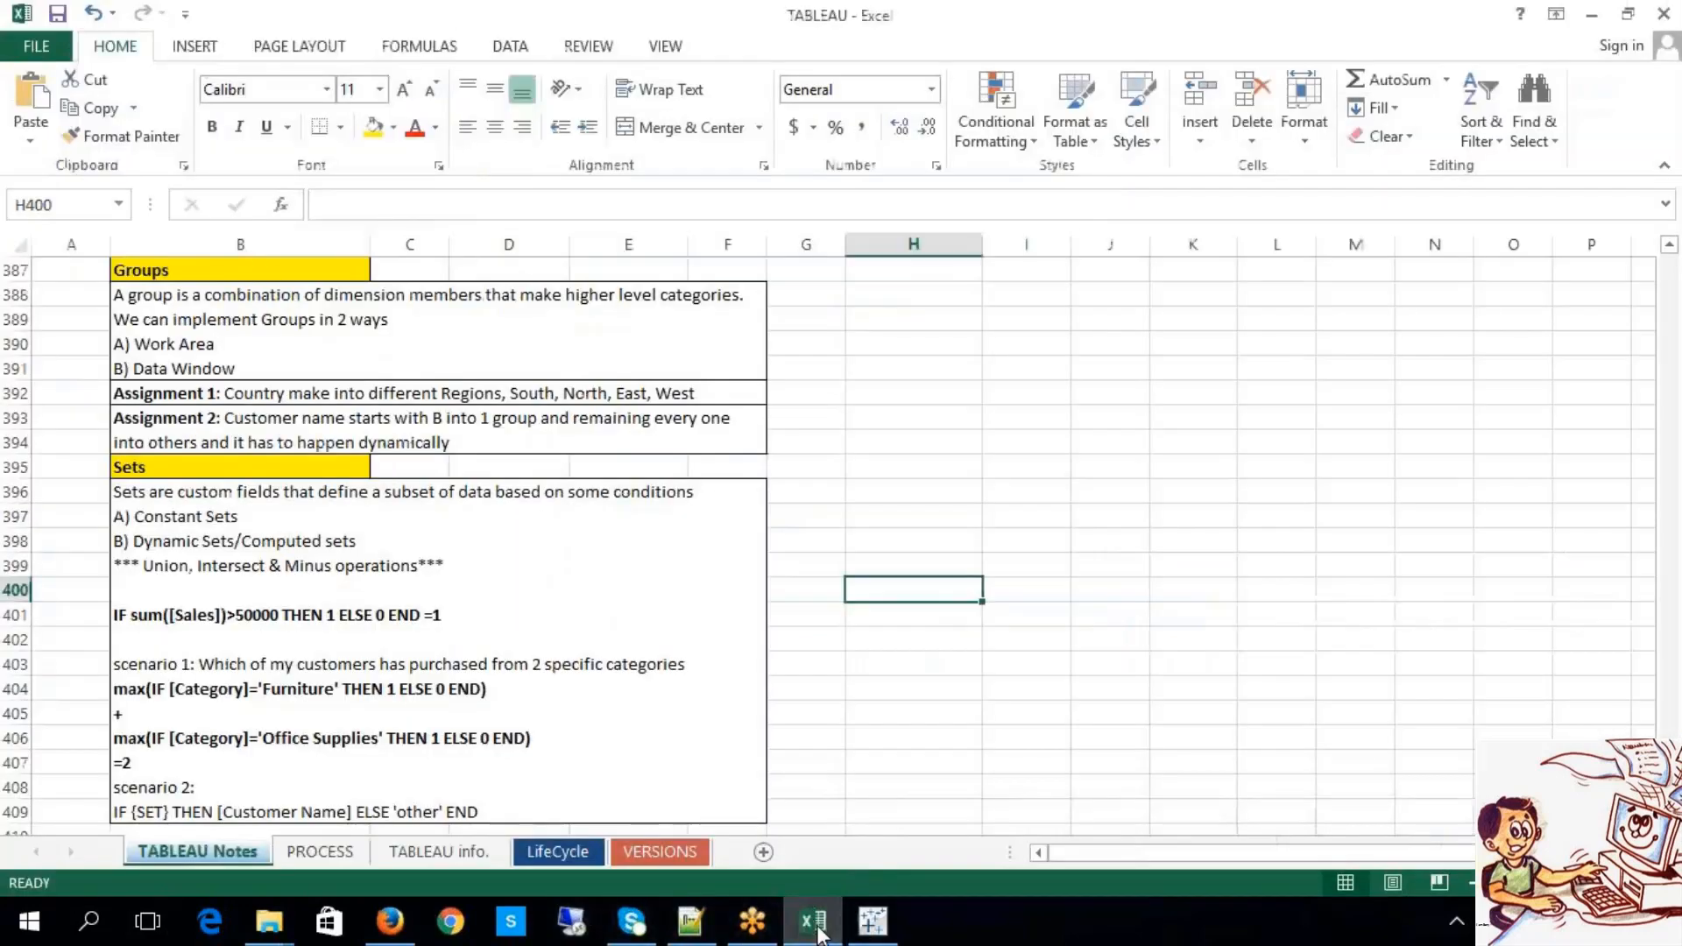
pyautogui.click(873, 920)
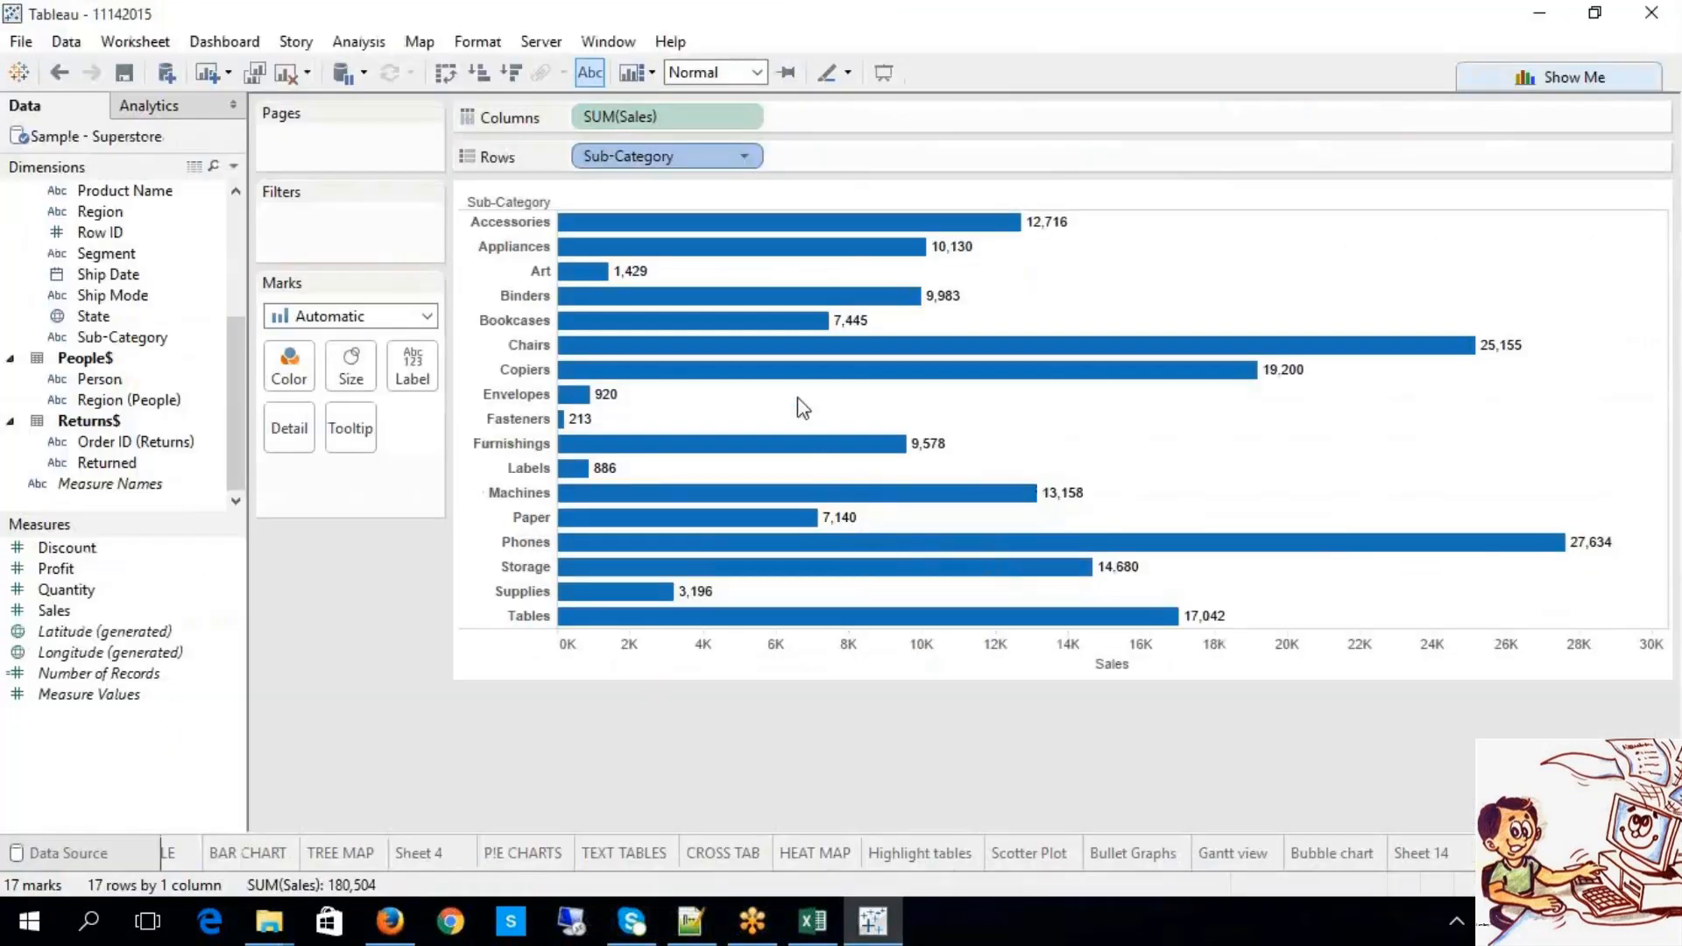
pyautogui.moveTo(796, 396); pyautogui.dragTo(592, 274)
pyautogui.moveTo(797, 396); pyautogui.dragTo(796, 396)
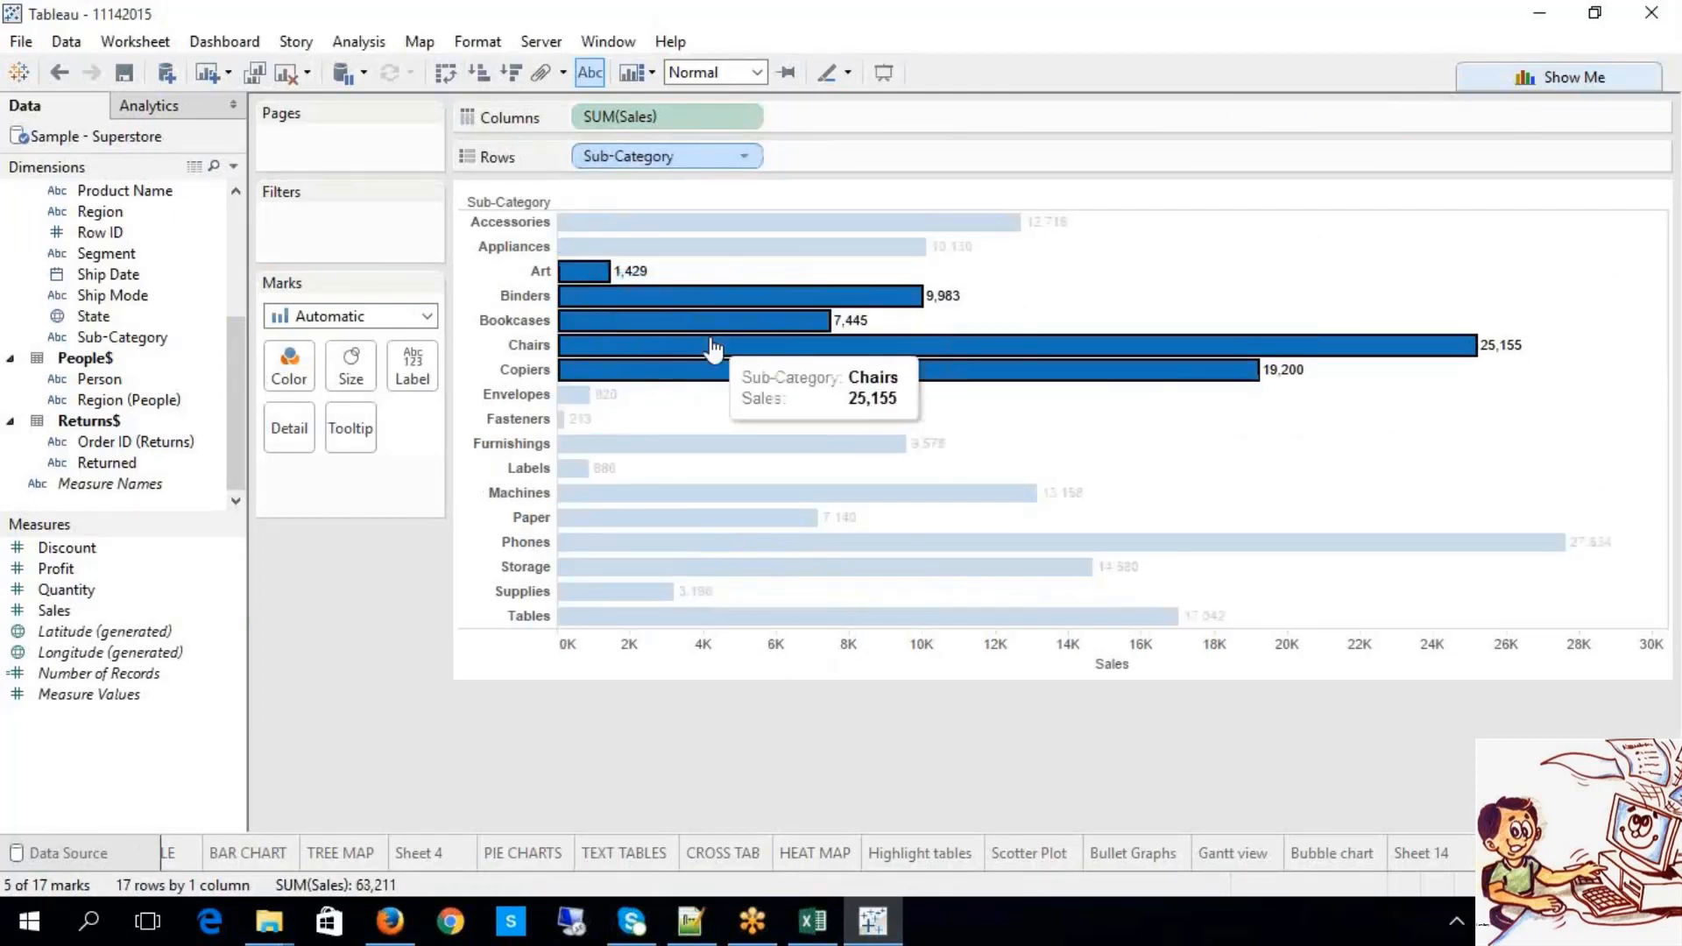
pyautogui.moveTo(822, 324)
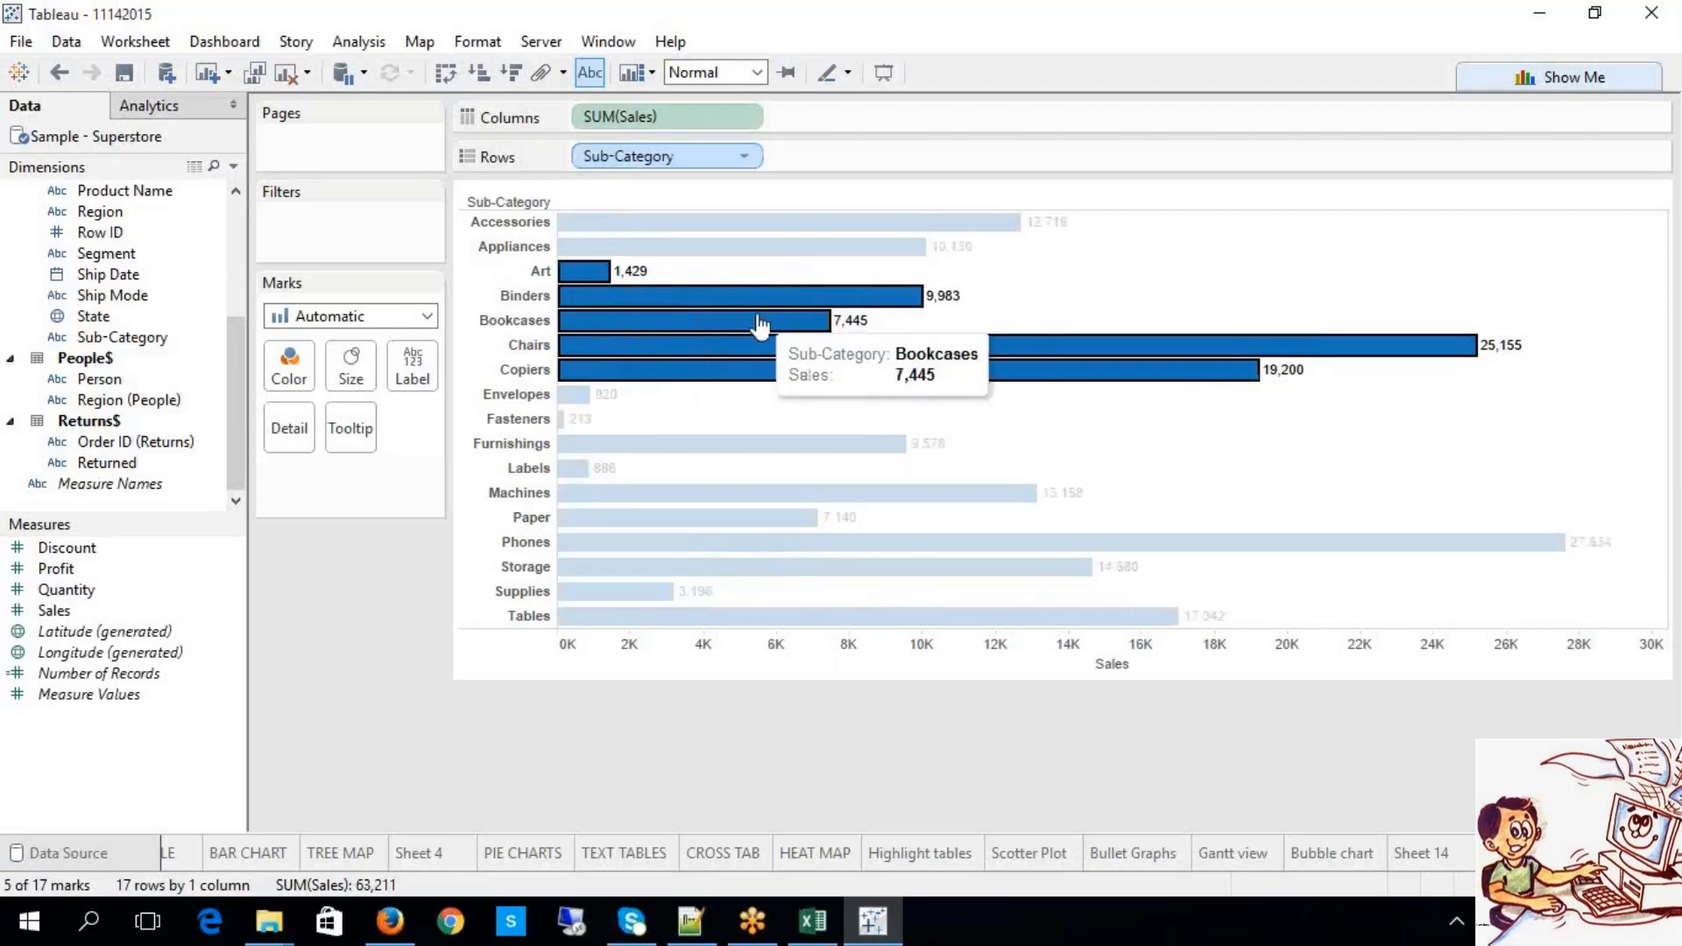
pyautogui.moveTo(760, 326)
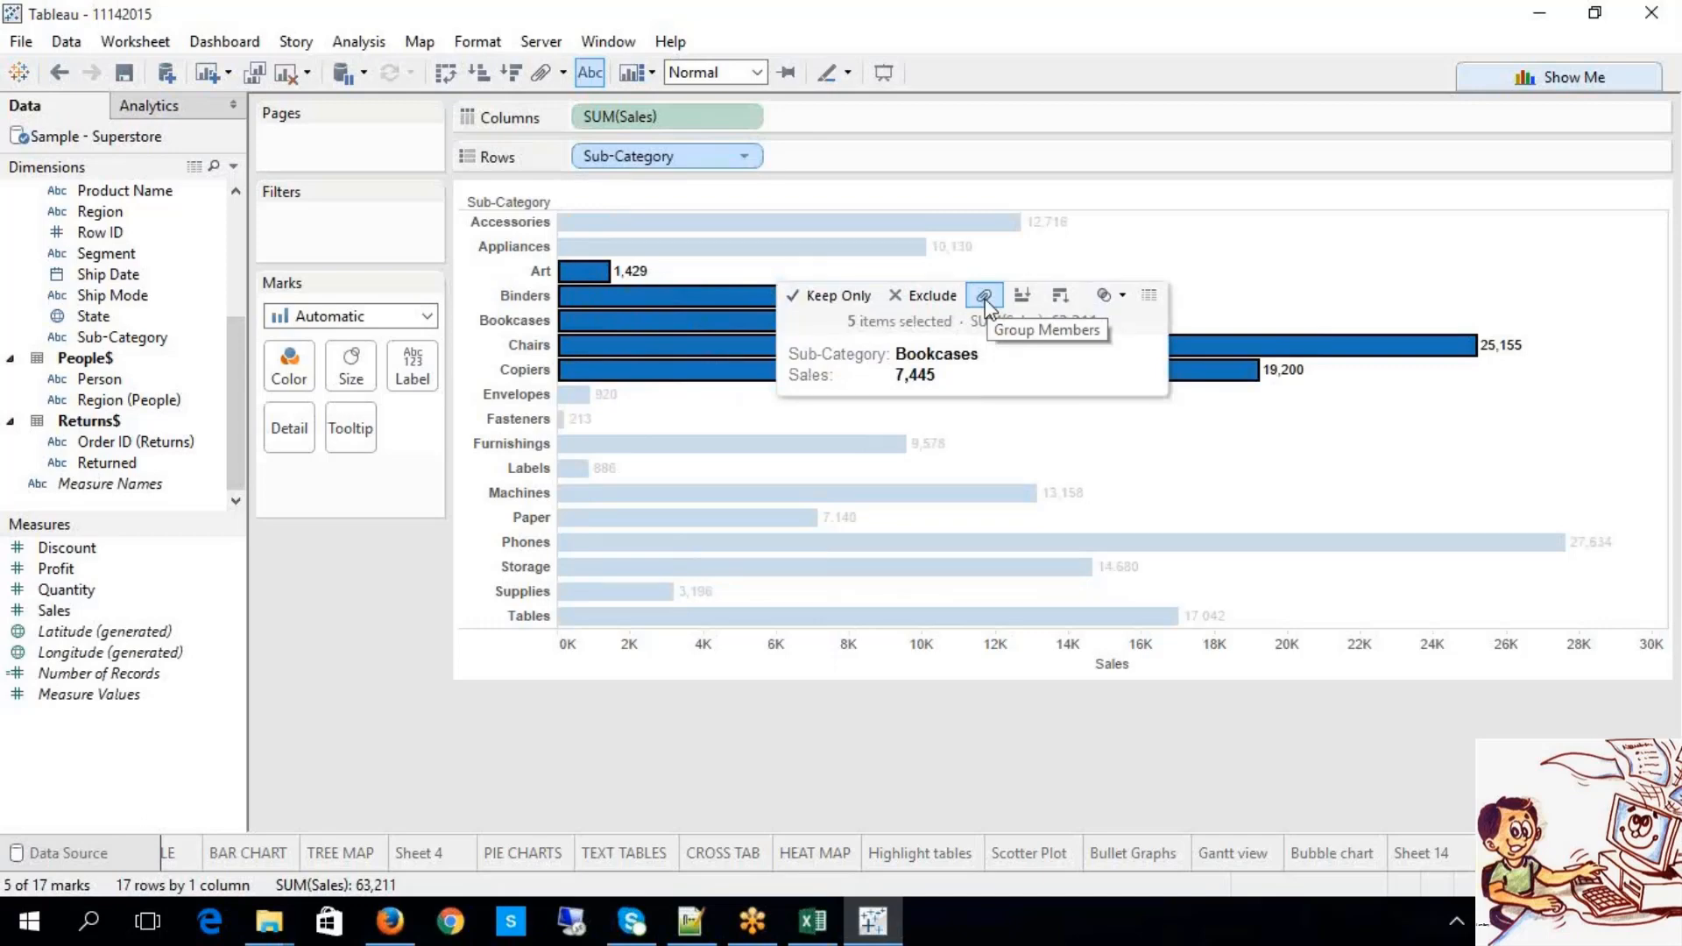
pyautogui.click(841, 760)
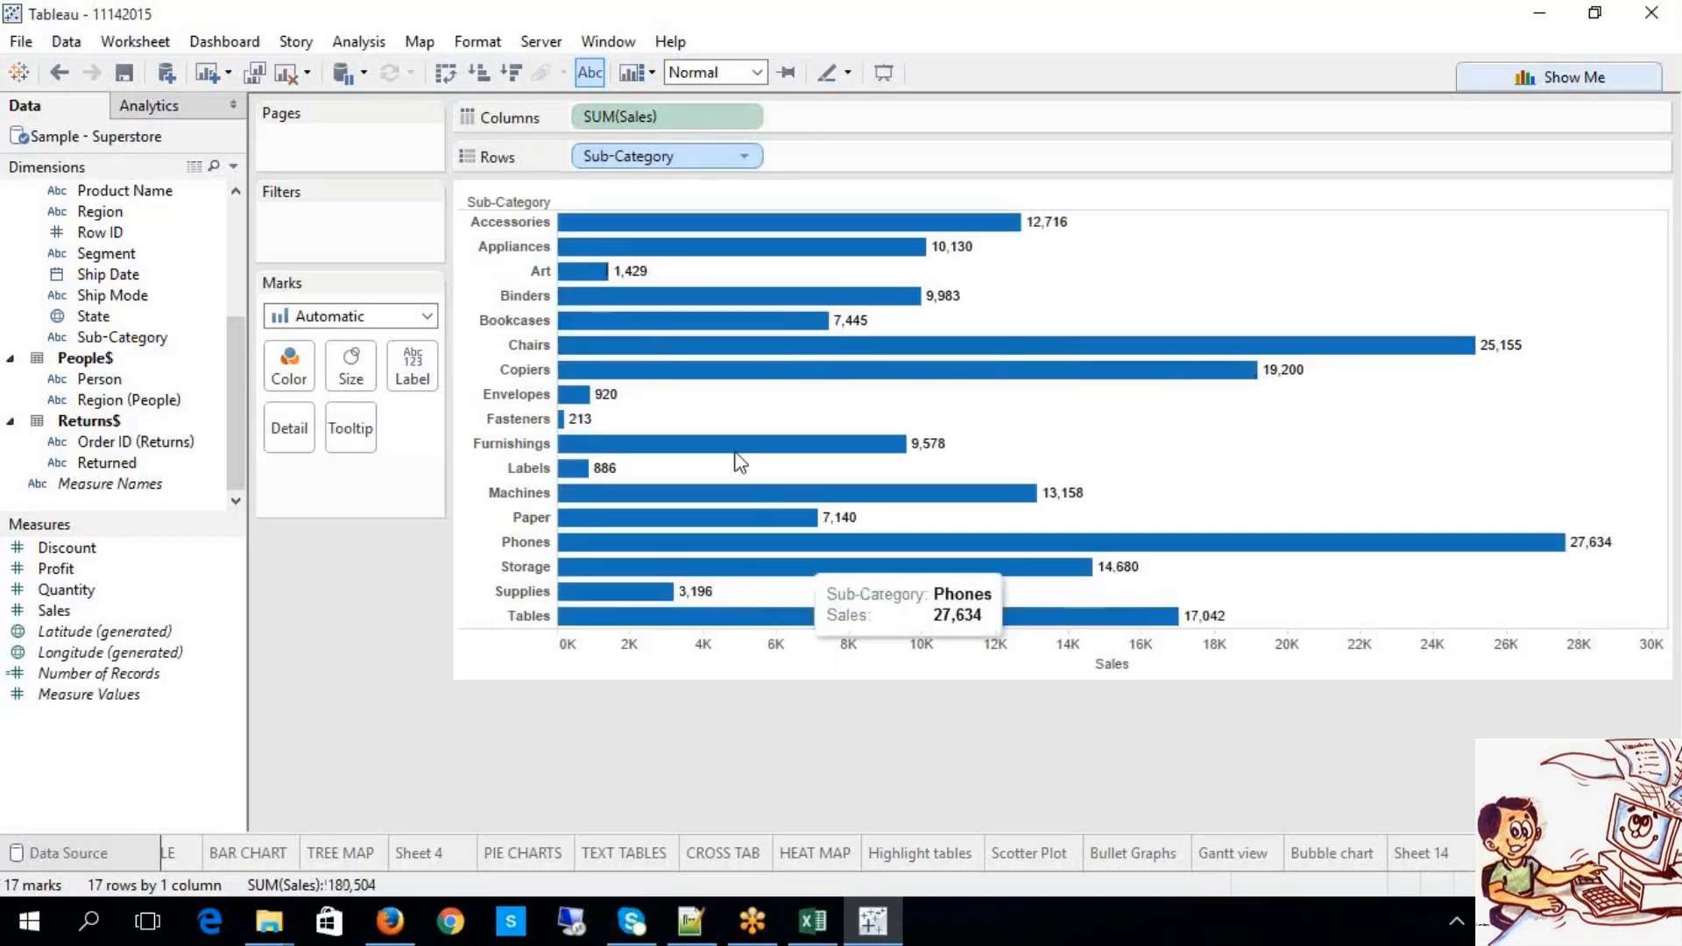
pyautogui.click(589, 272)
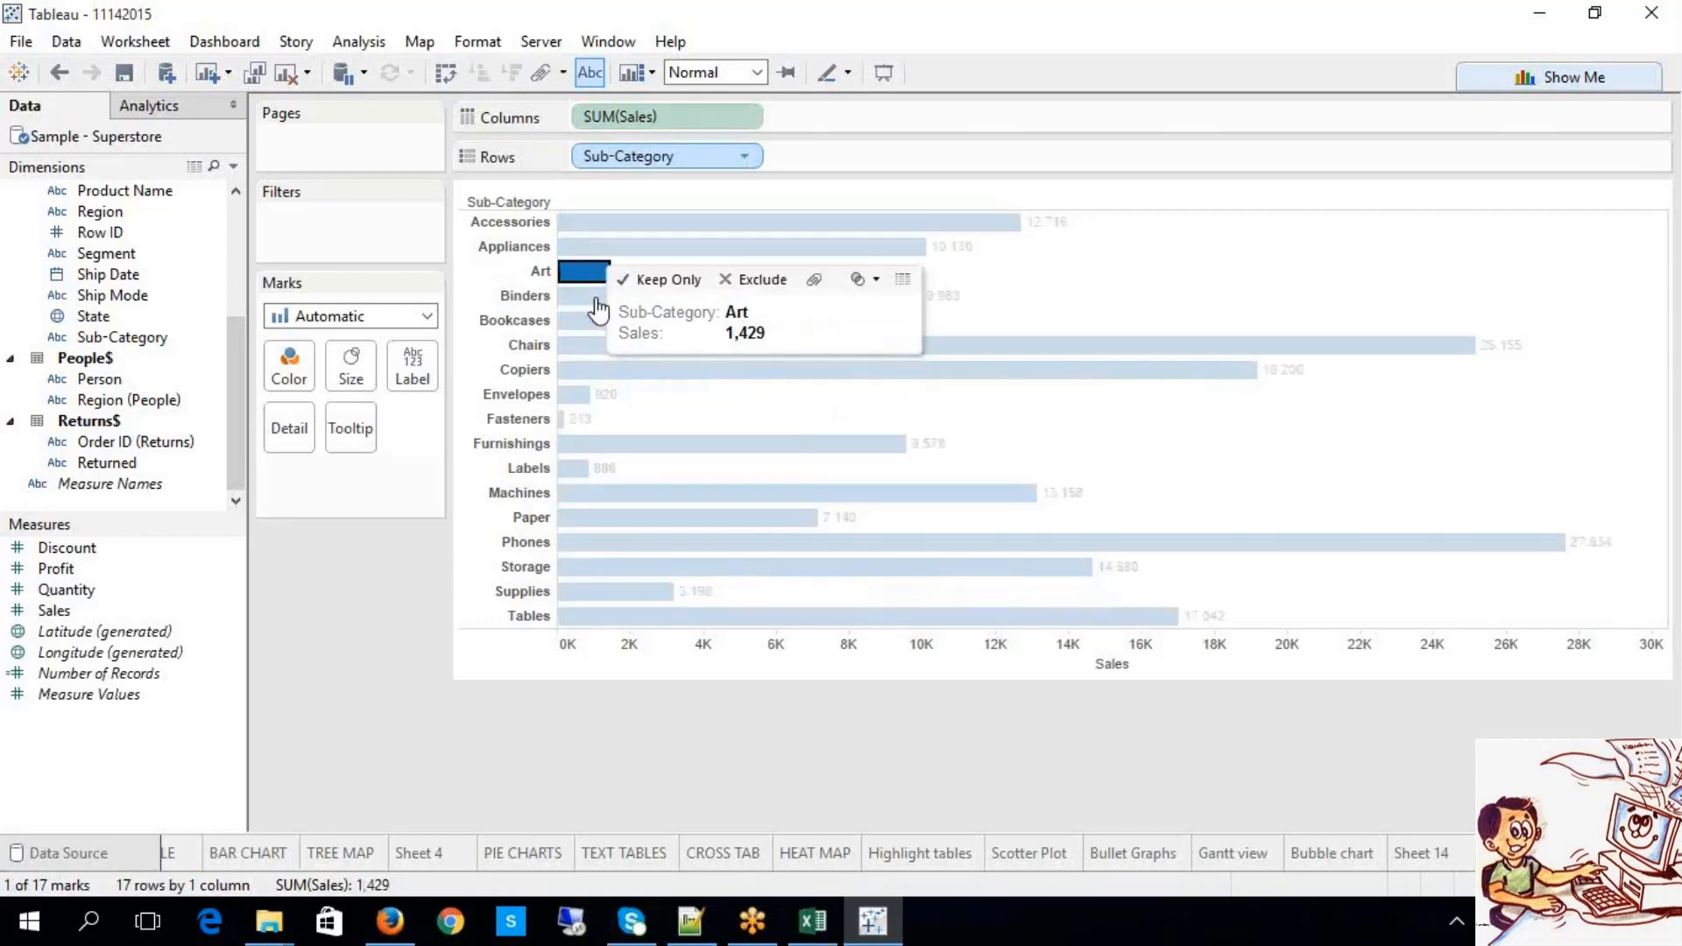
pyautogui.keyDown('ctrl'); pyautogui.click(596, 296); pyautogui.keyUp('ctrl')
pyautogui.keyDown('ctrl'); pyautogui.click(585, 345); pyautogui.keyUp('ctrl')
pyautogui.keyDown('ctrl'); pyautogui.click(583, 369); pyautogui.keyUp('ctrl')
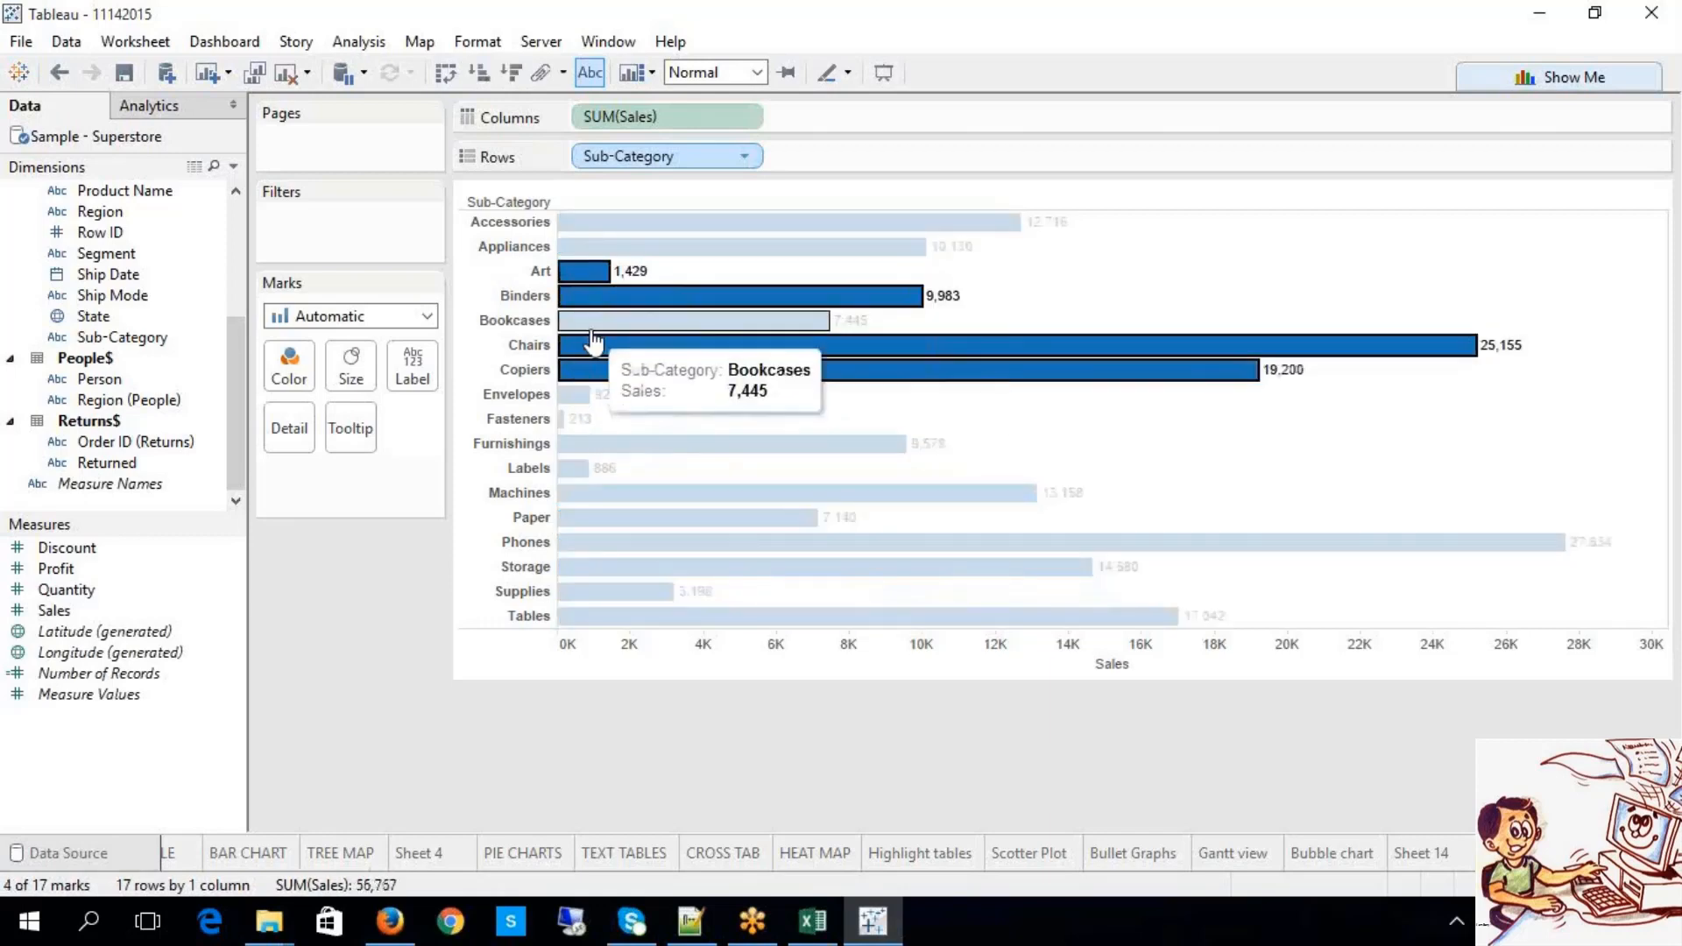
pyautogui.keyDown('ctrl'); pyautogui.click(586, 321); pyautogui.keyUp('ctrl')
pyautogui.keyDown('ctrl'); pyautogui.click(582, 492); pyautogui.keyUp('ctrl')
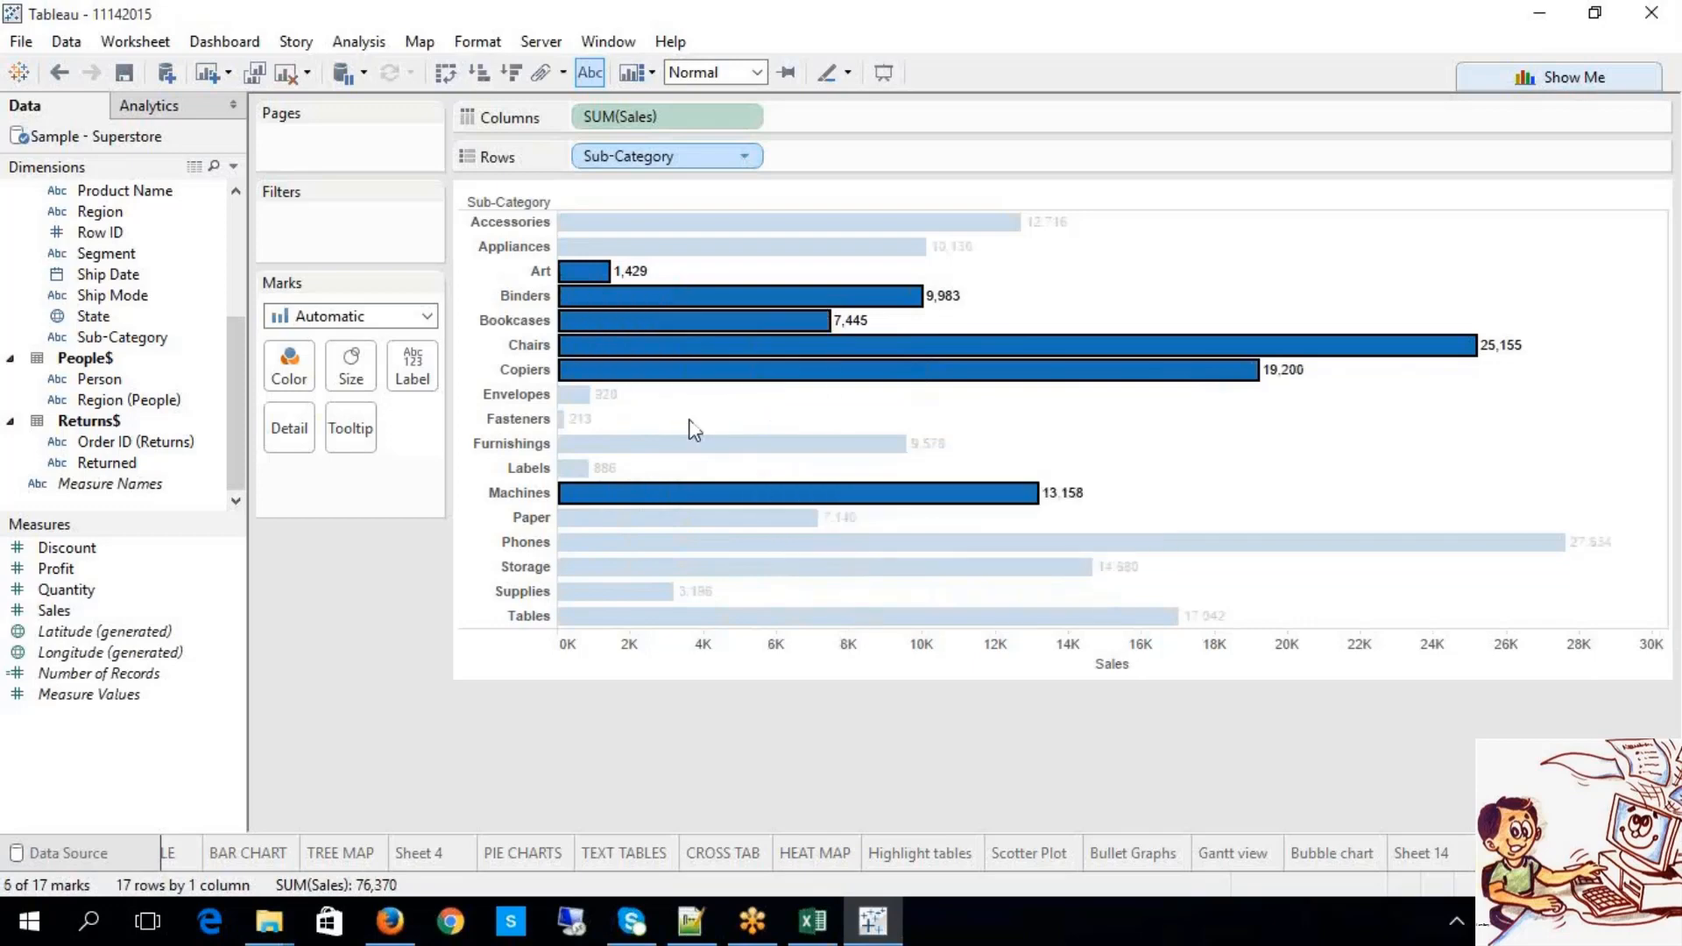
pyautogui.moveTo(864, 387)
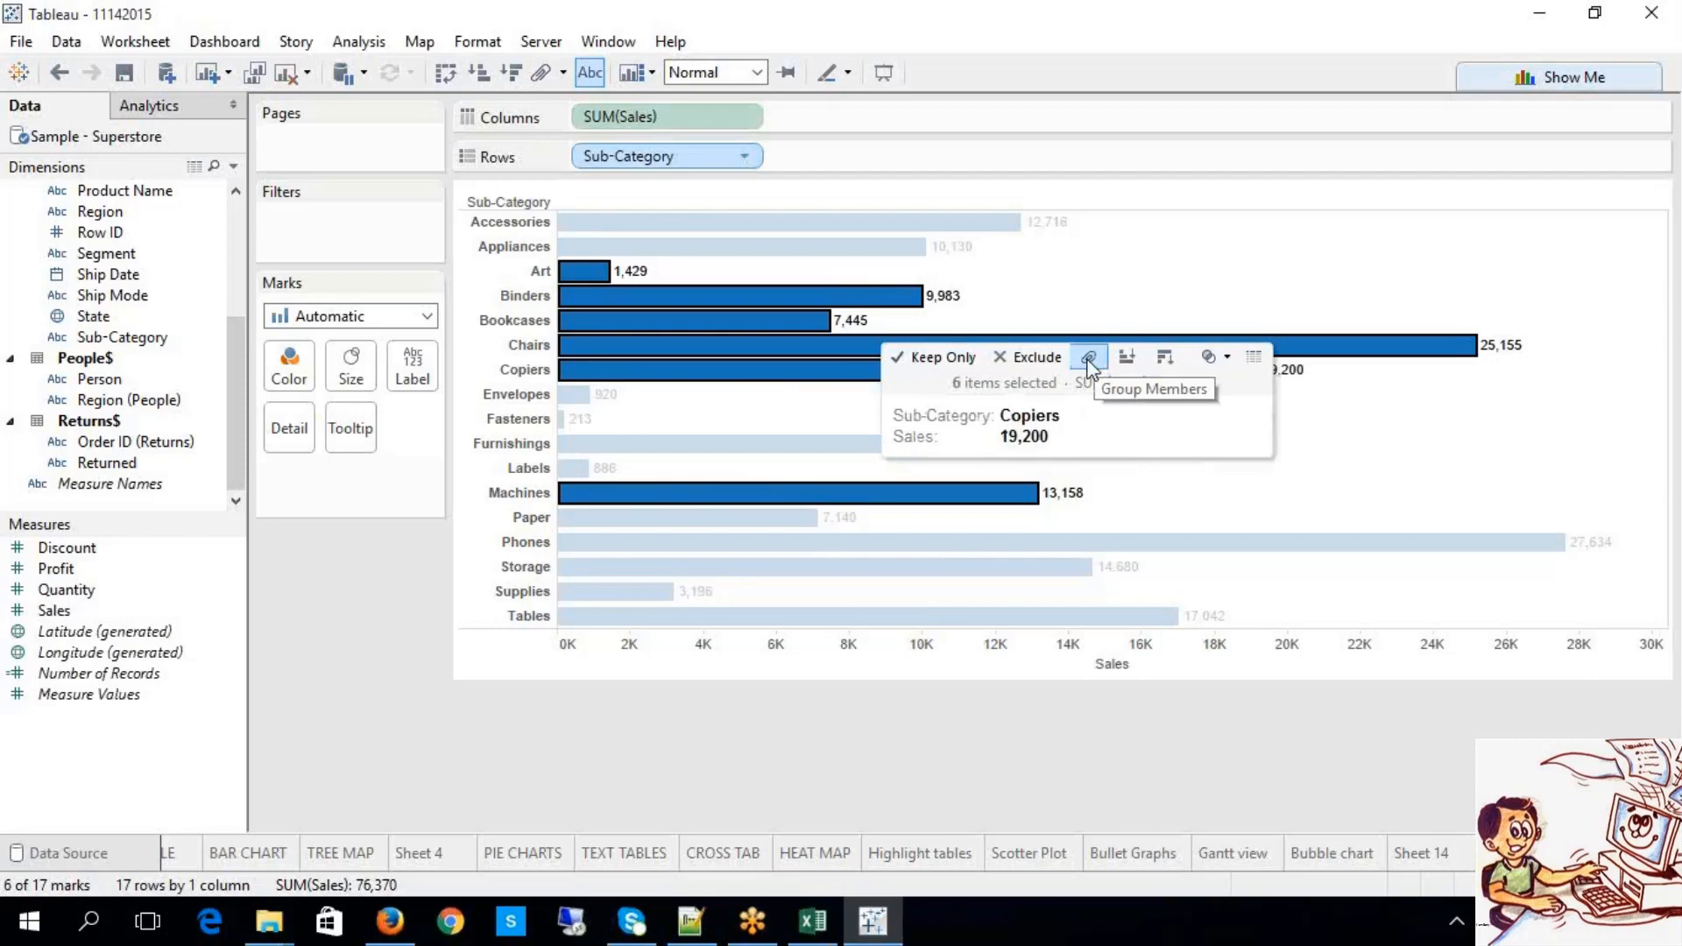
pyautogui.click(941, 761)
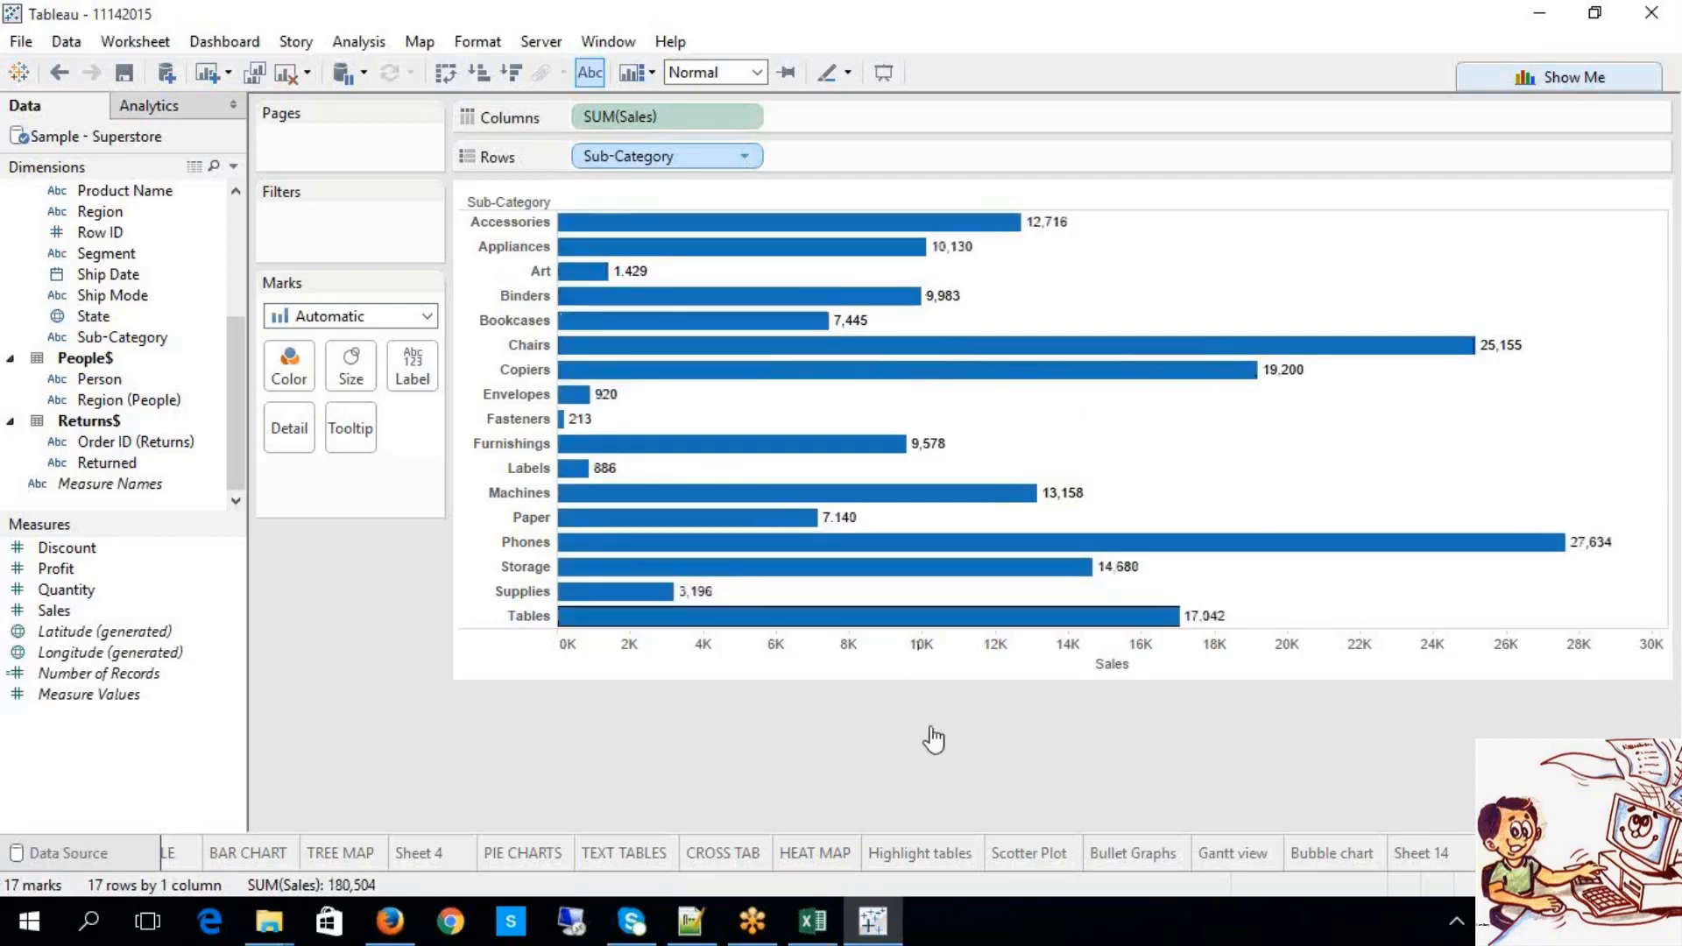
pyautogui.moveTo(751, 387)
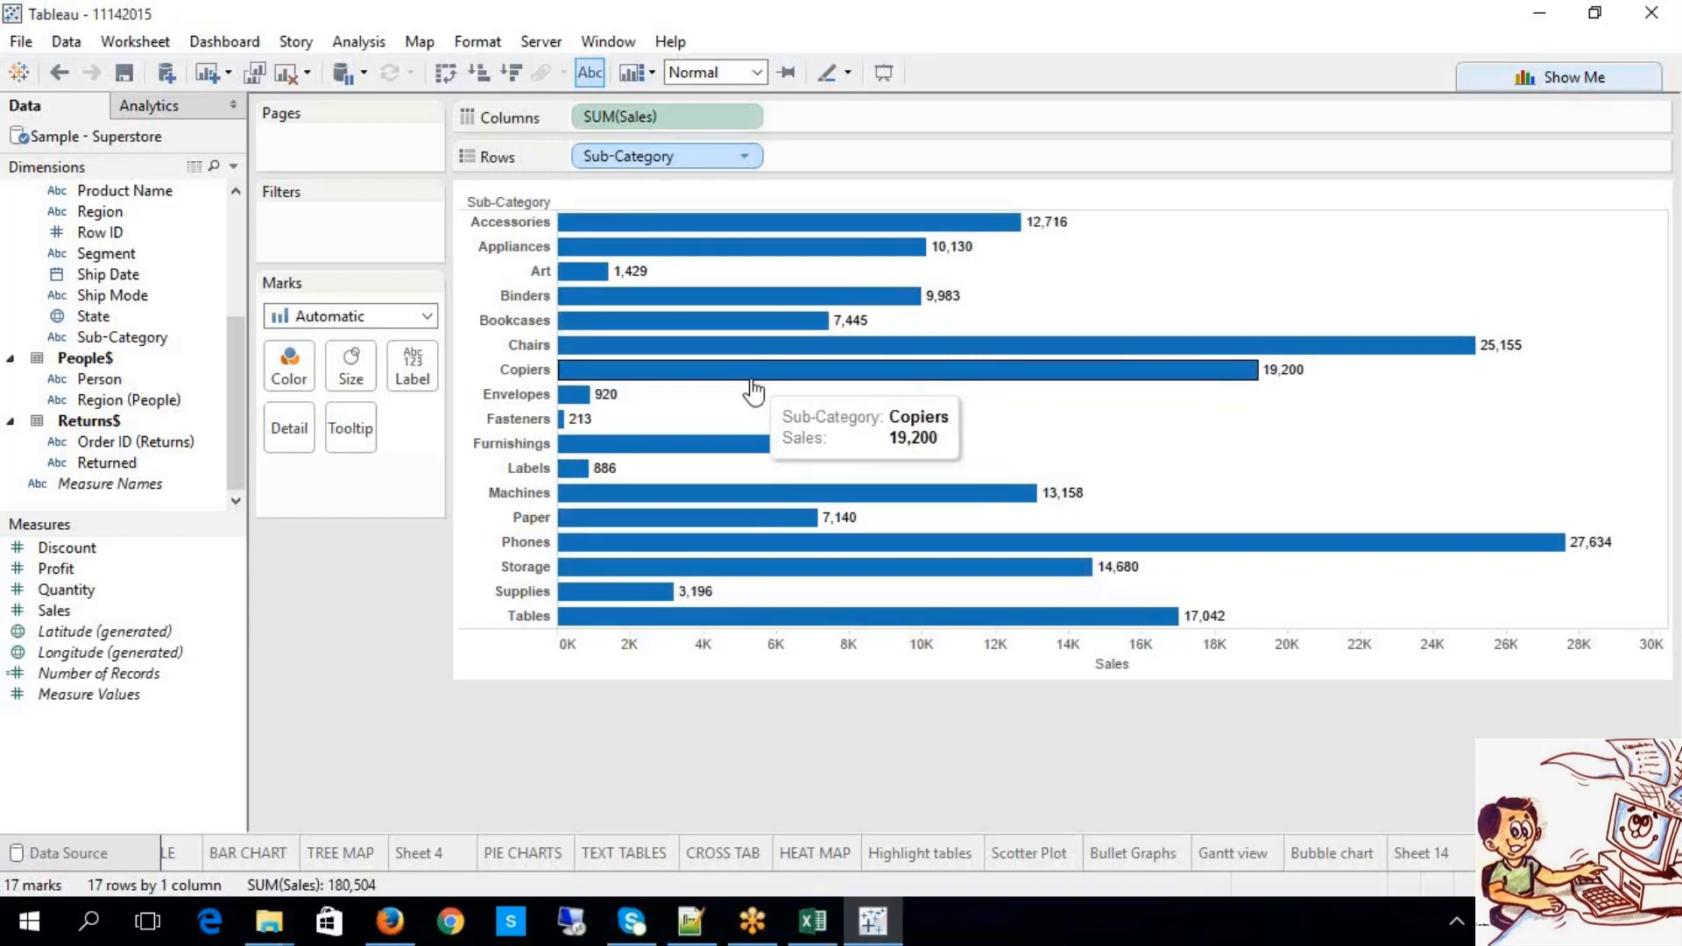
# Step: Select the Appliances, Art, Binders, Bookcases, Chairs and Copiers bars
pyautogui.click(701, 248)
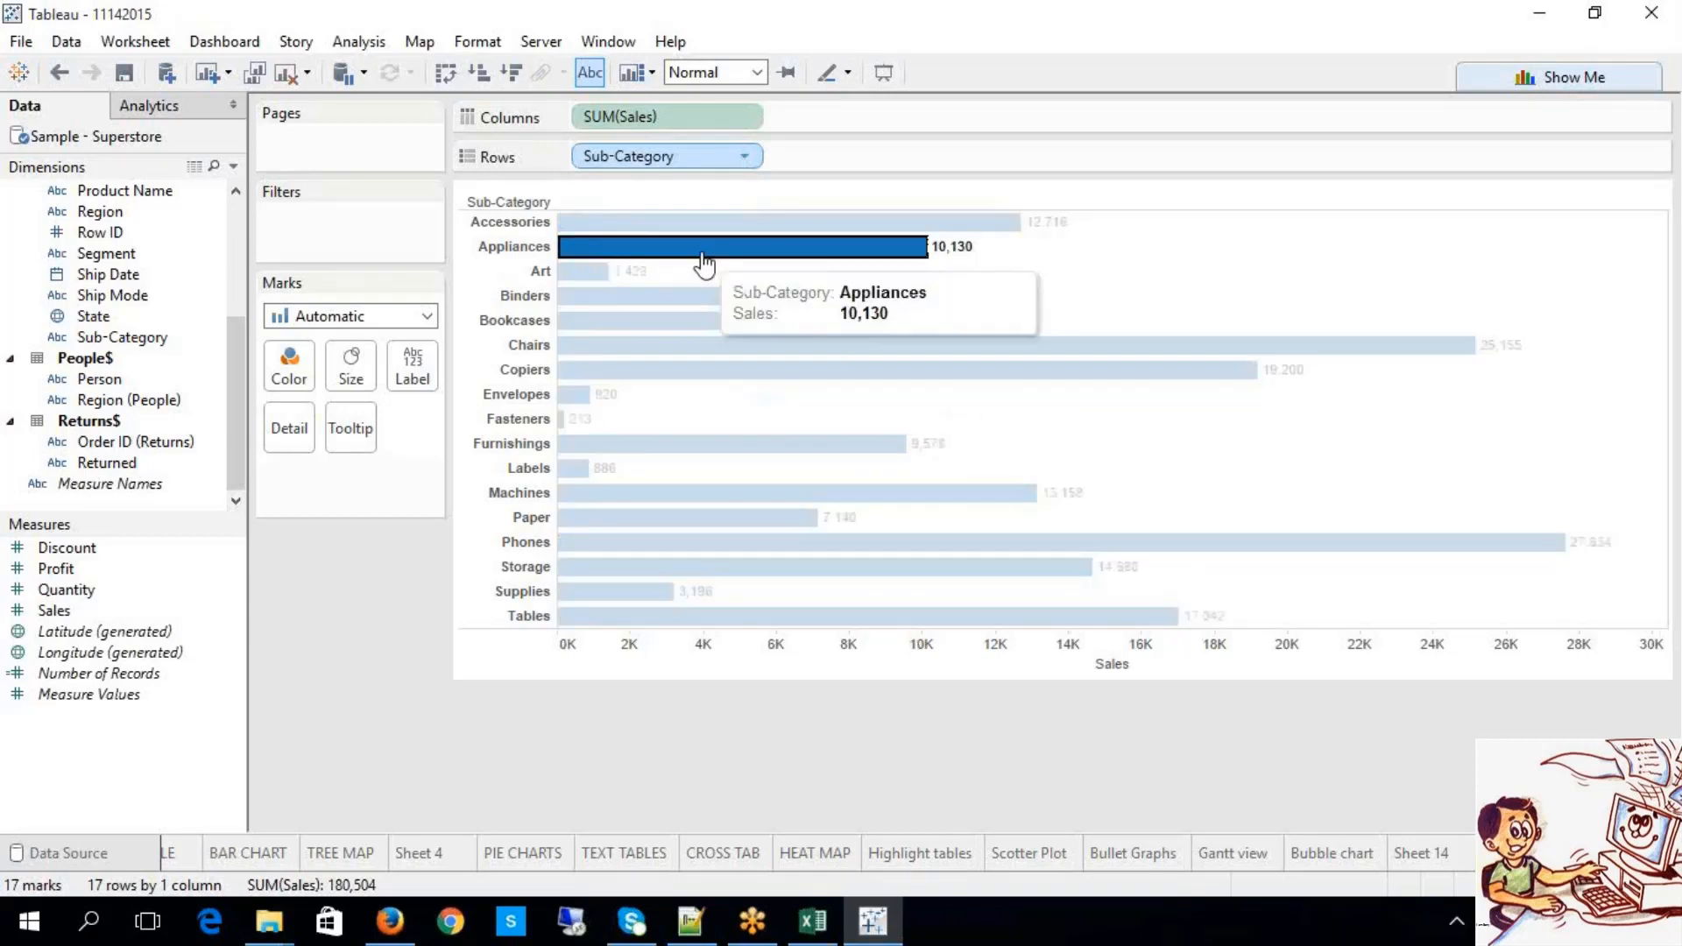
pyautogui.moveTo(741, 387); pyautogui.dragTo(713, 366)
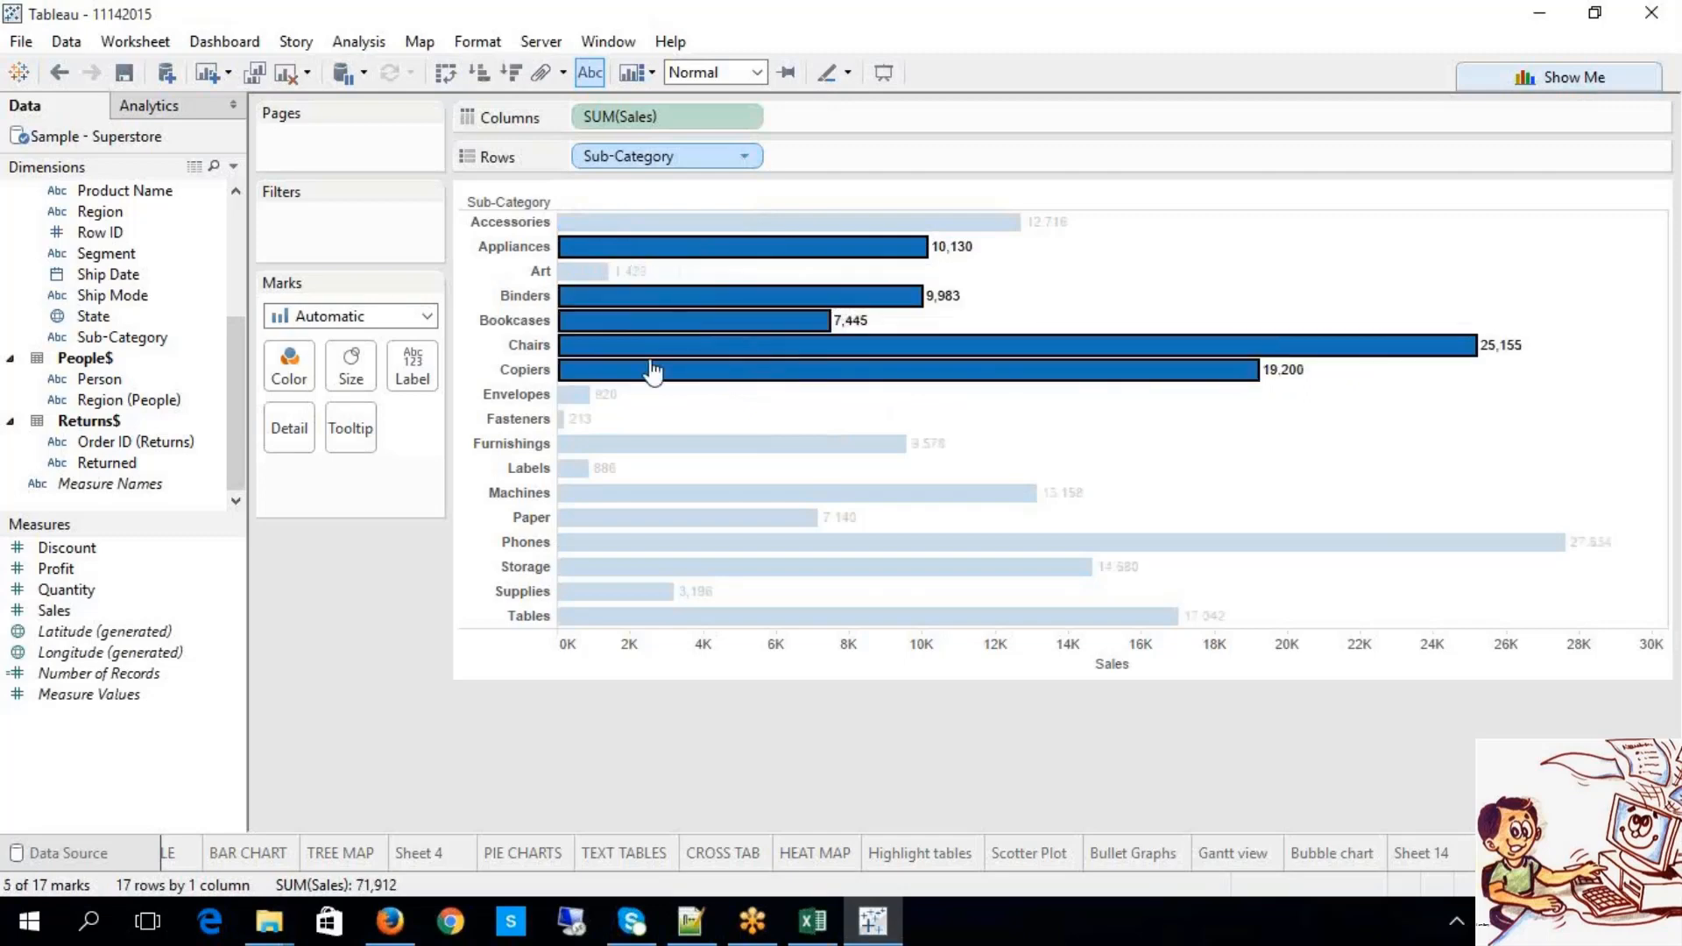
pyautogui.keyDown('ctrl'); pyautogui.click(579, 273); pyautogui.keyUp('ctrl')
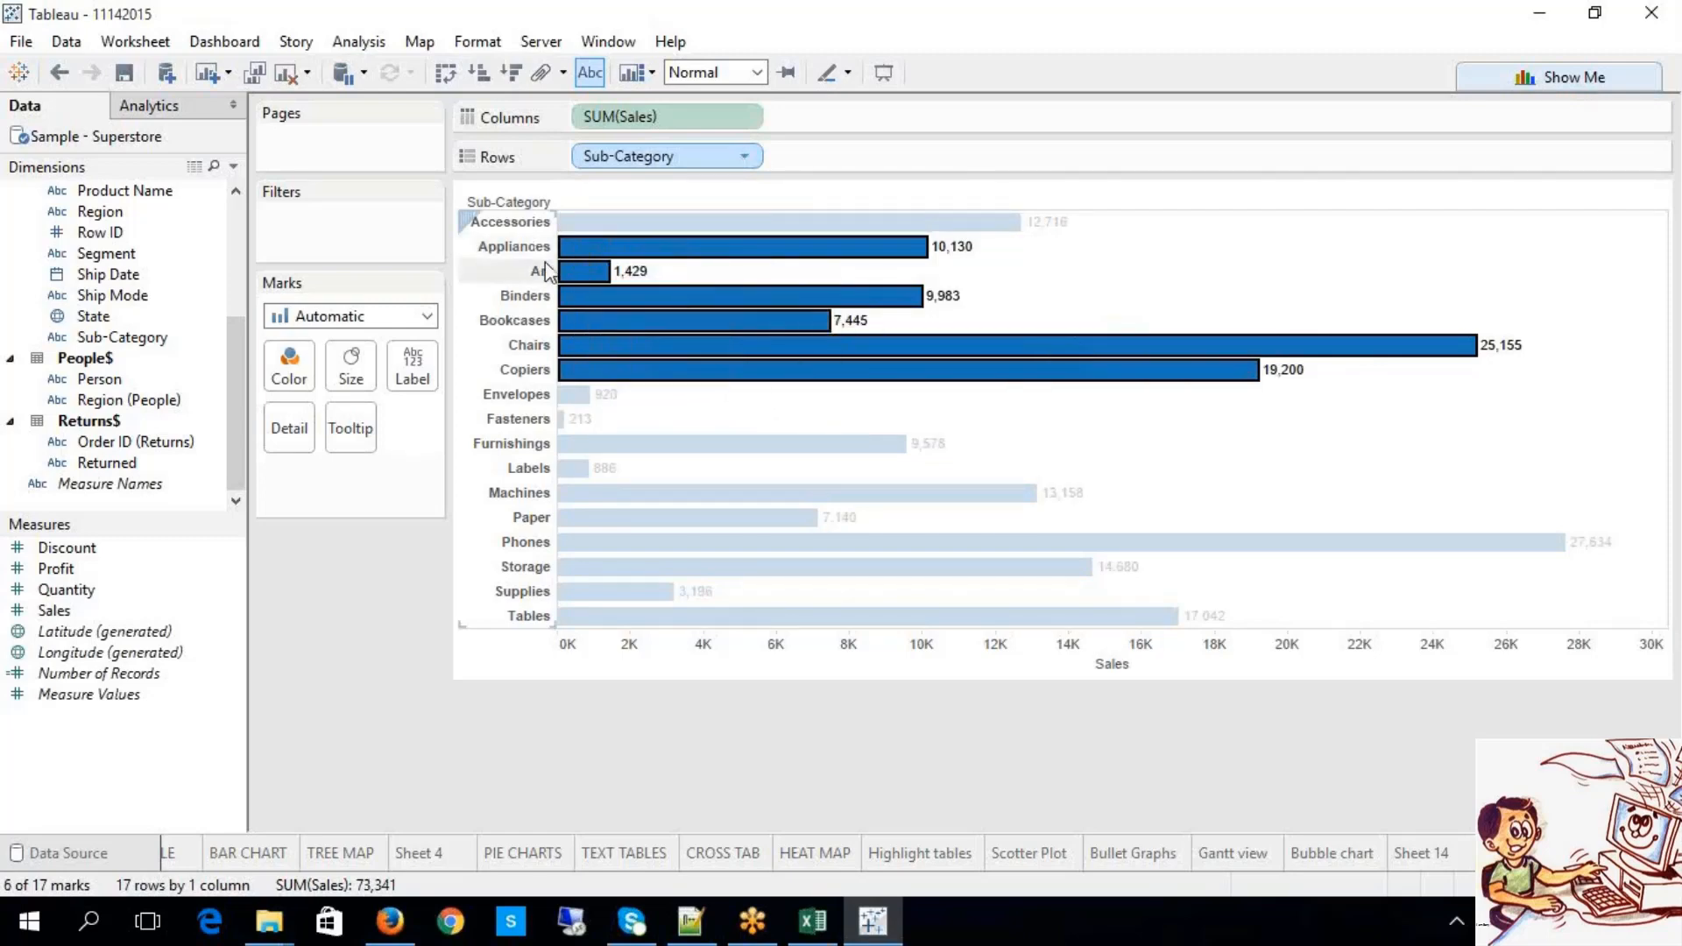
# Step: Group the six selected sub-categories into a colour group and open its Edit Group dialog
pyautogui.moveTo(645, 328)
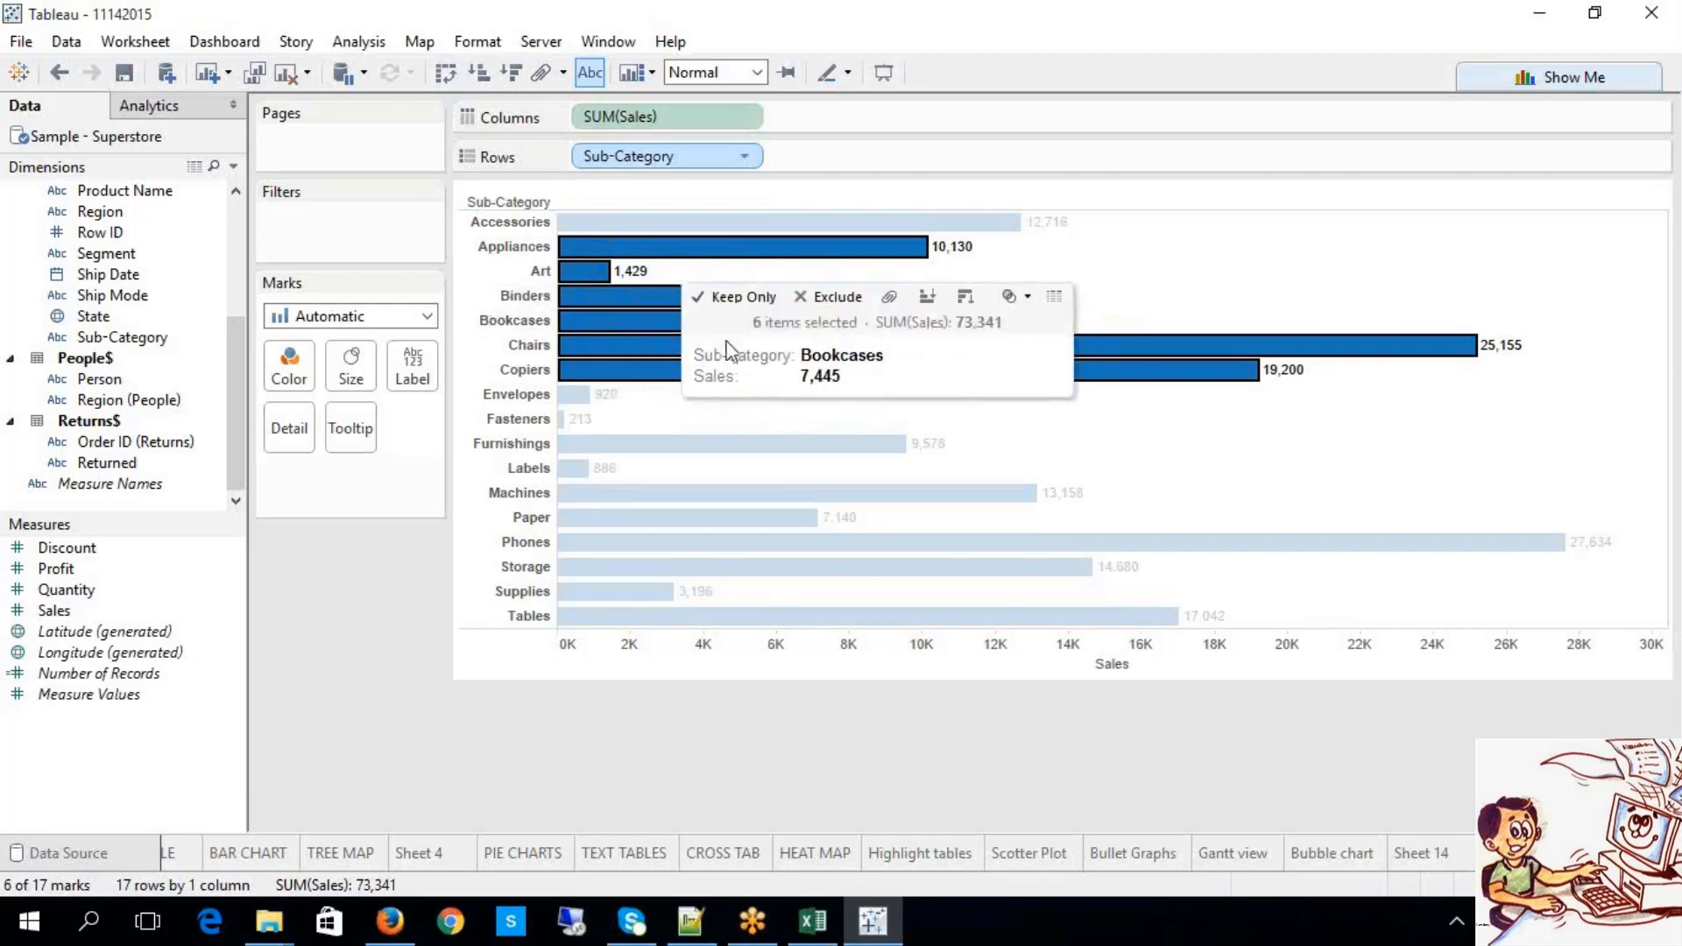
pyautogui.click(891, 300)
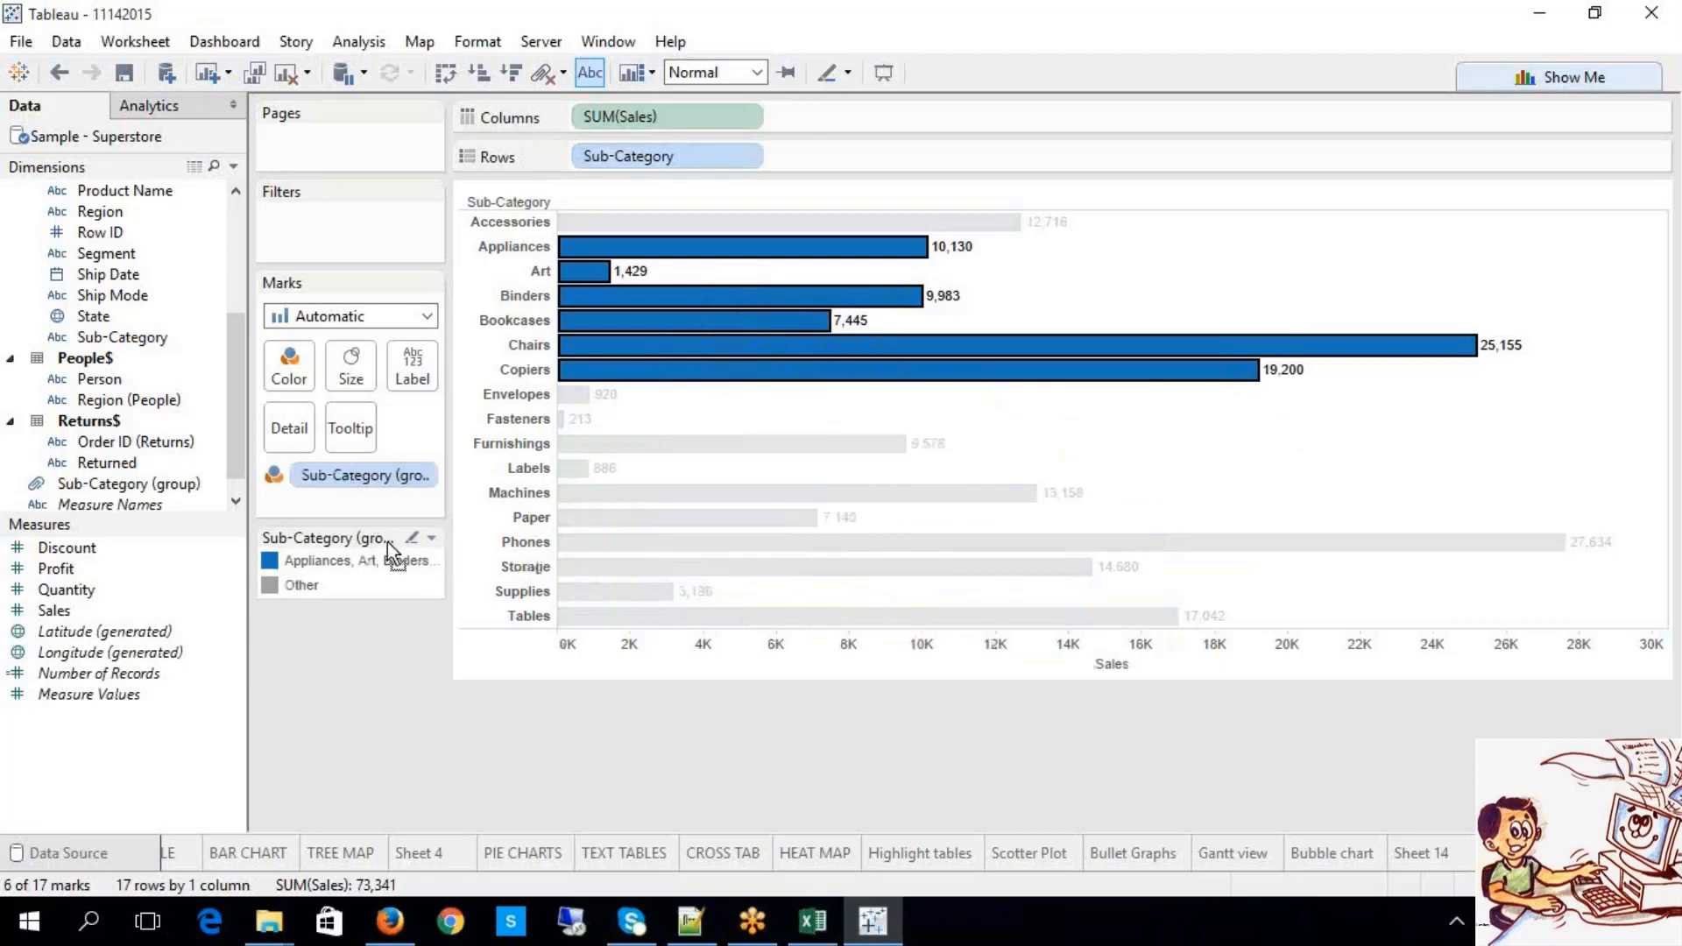
pyautogui.click(364, 475)
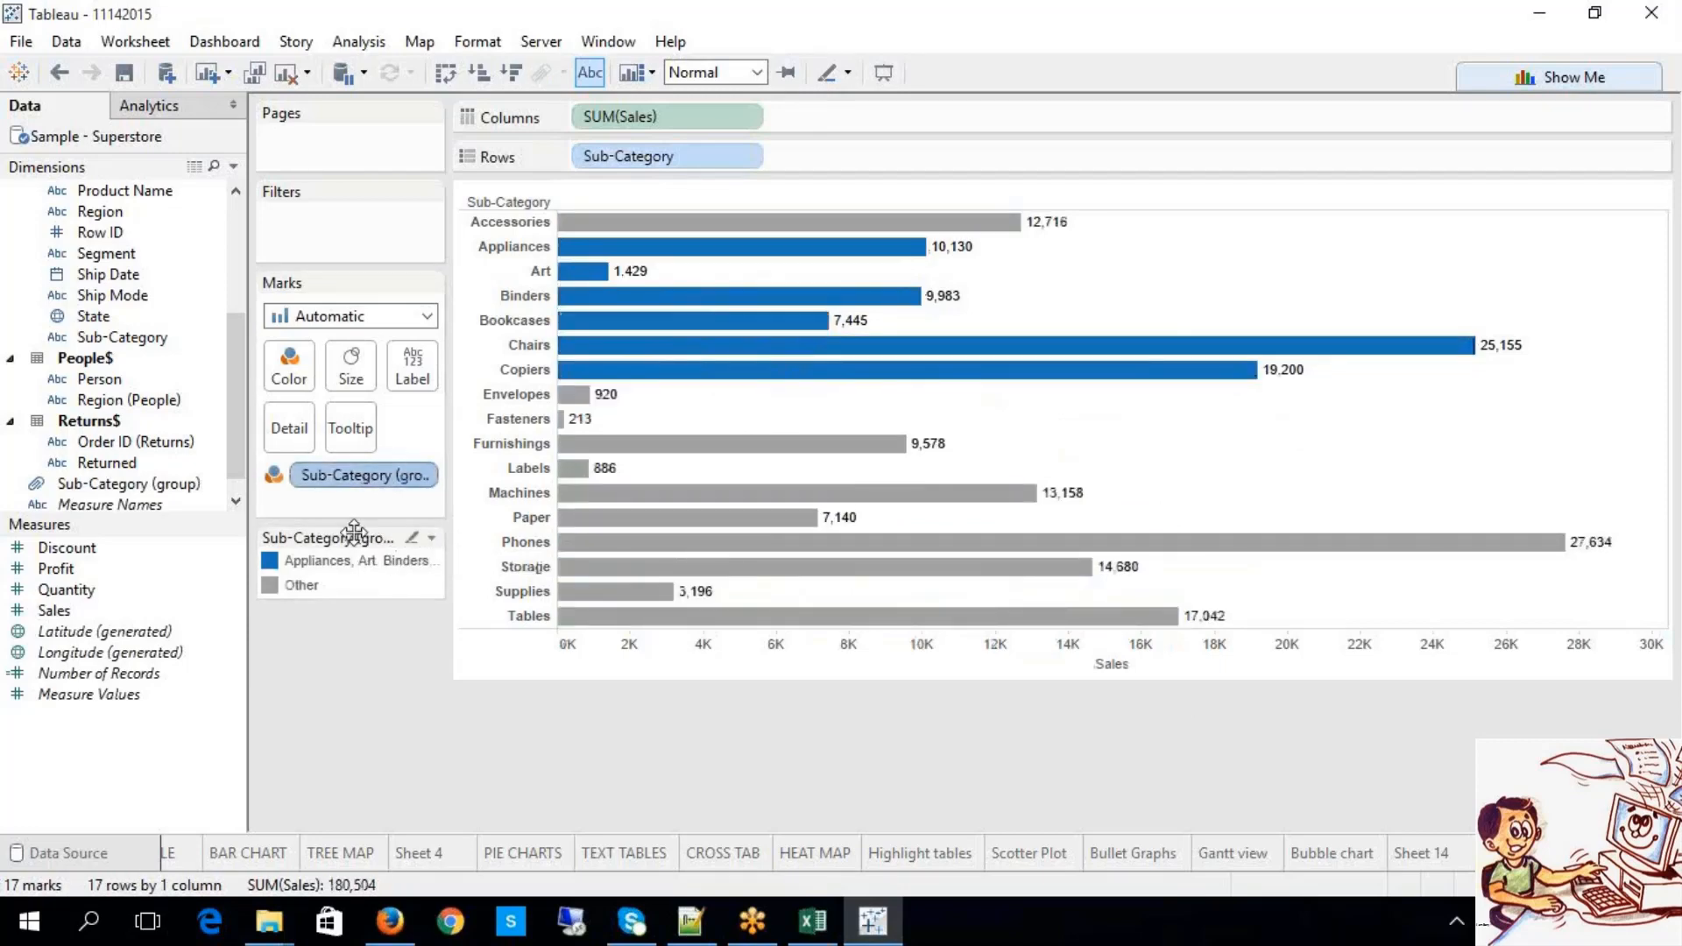
pyautogui.rightClick(349, 480)
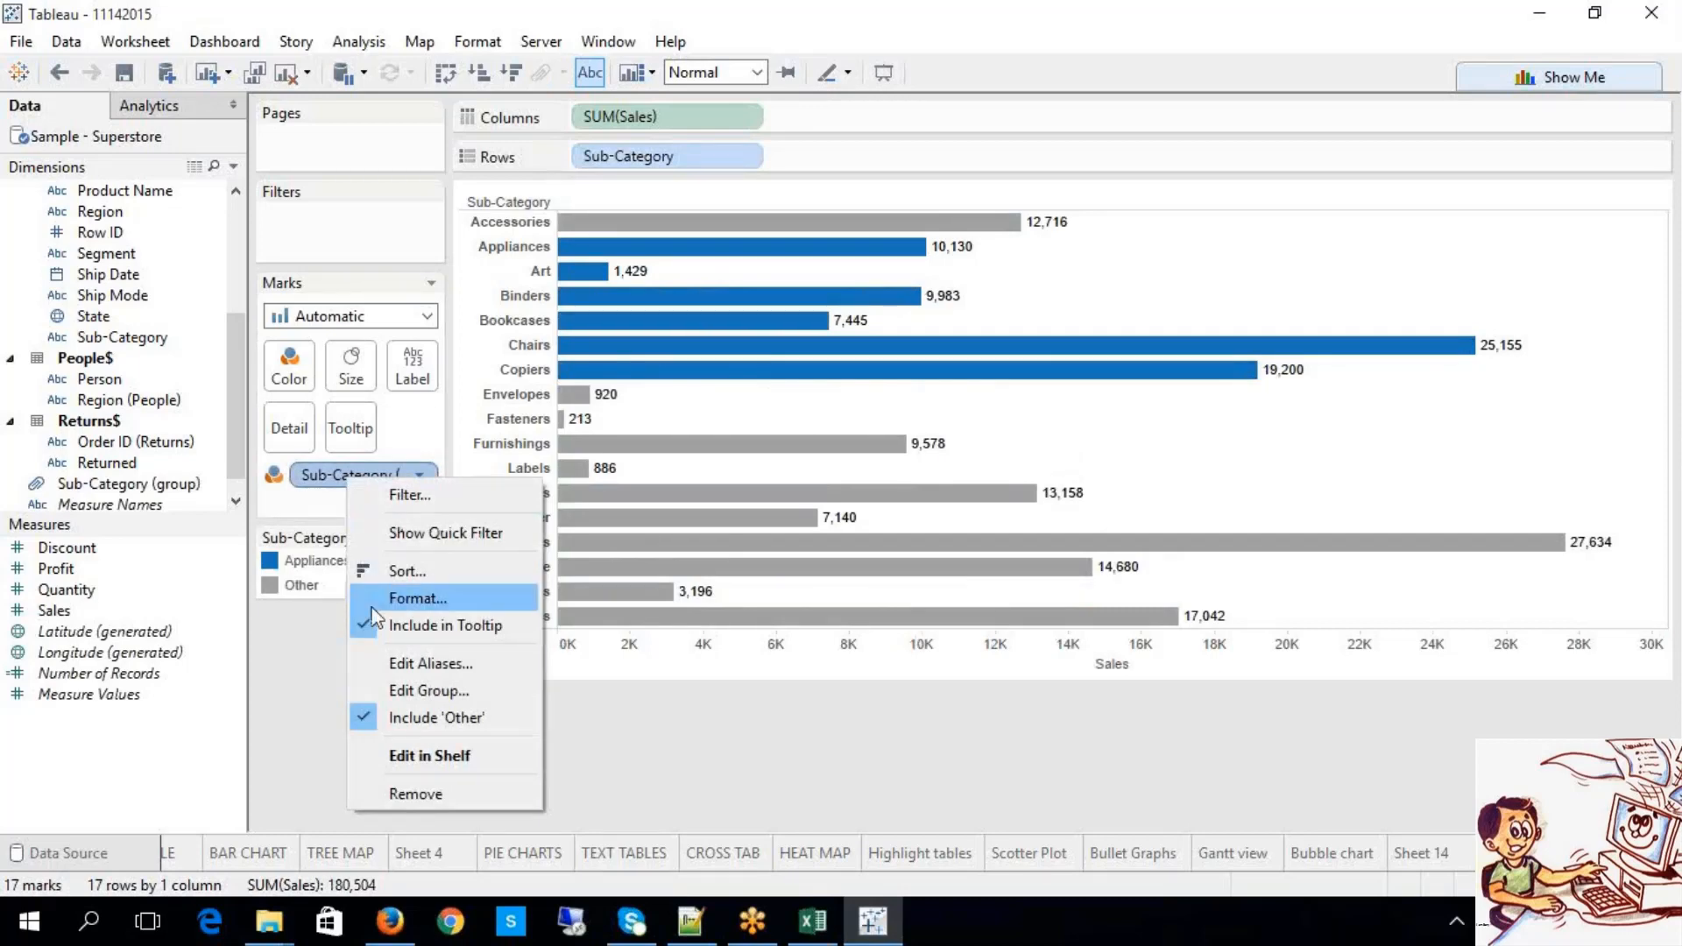
pyautogui.click(391, 690)
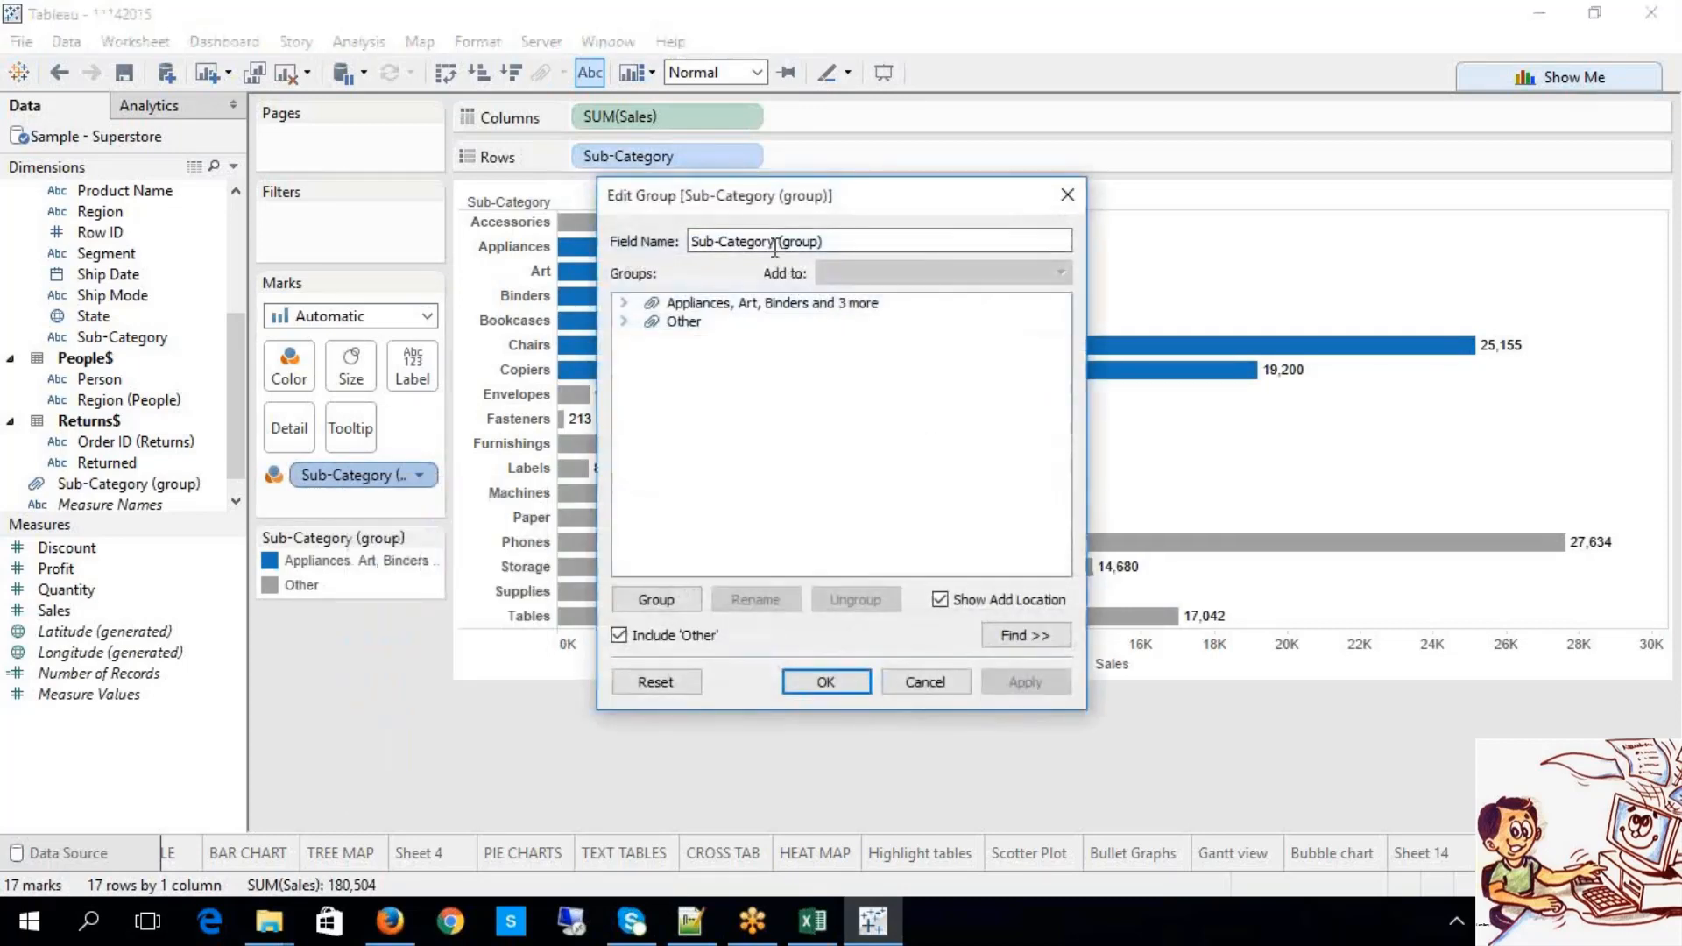
# Step: Change the group's field name to Sub-Category_Group, apply it and close the dialog
pyautogui.click(781, 242)
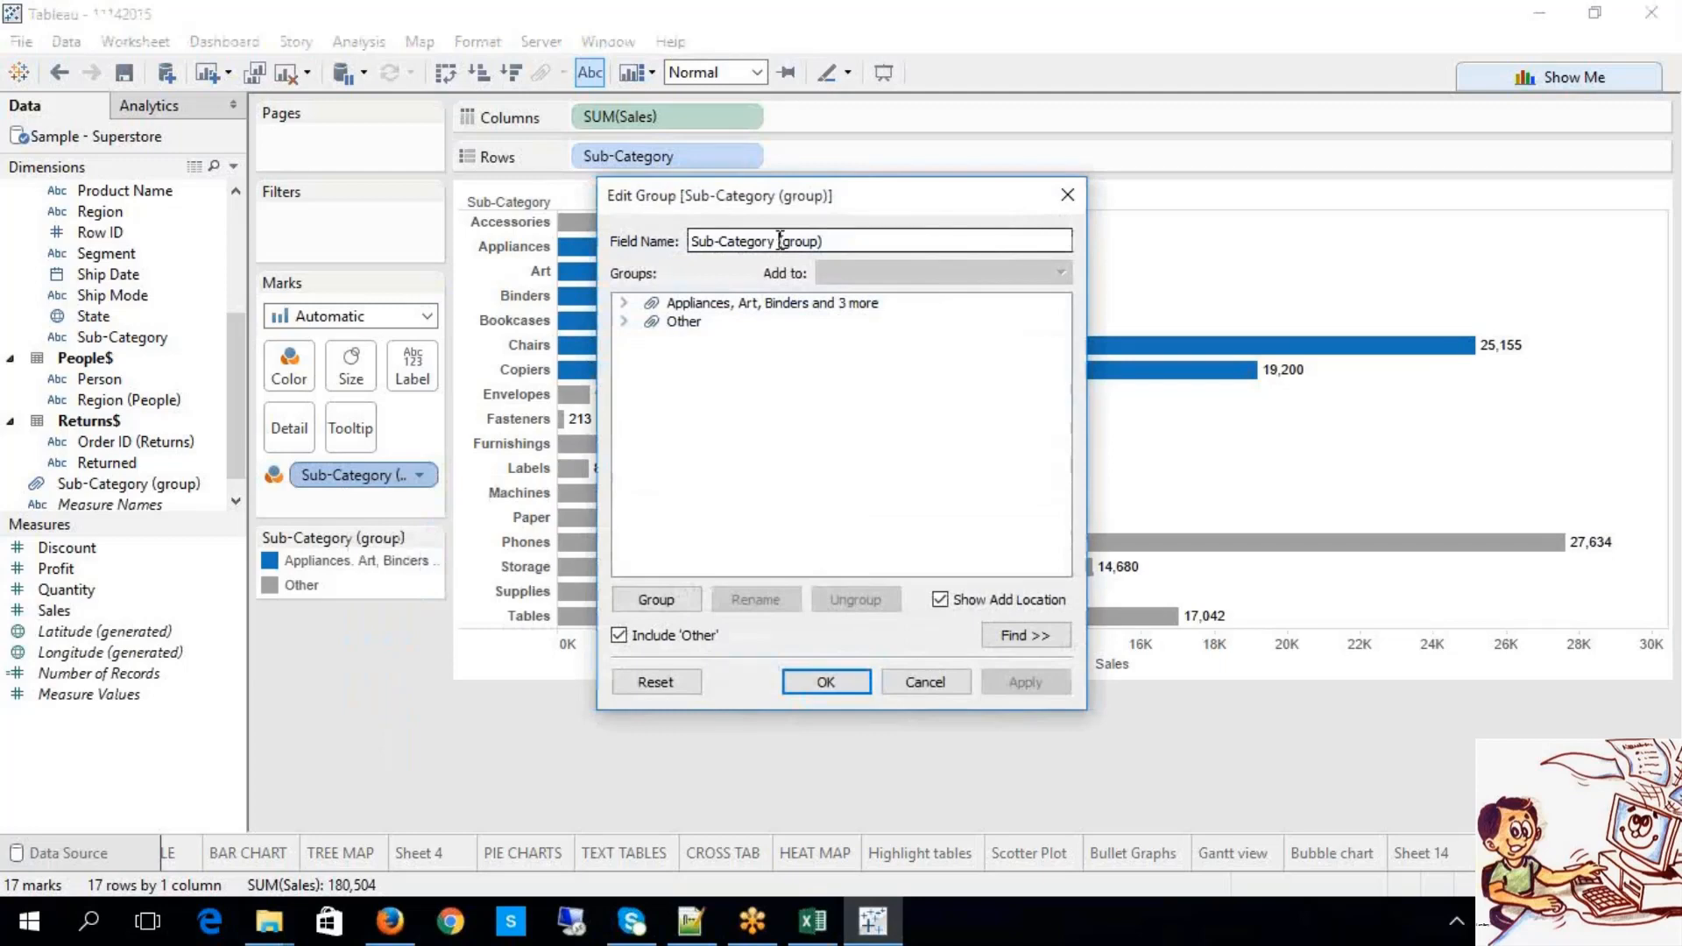
pyautogui.moveTo(780, 242); pyautogui.dragTo(692, 242)
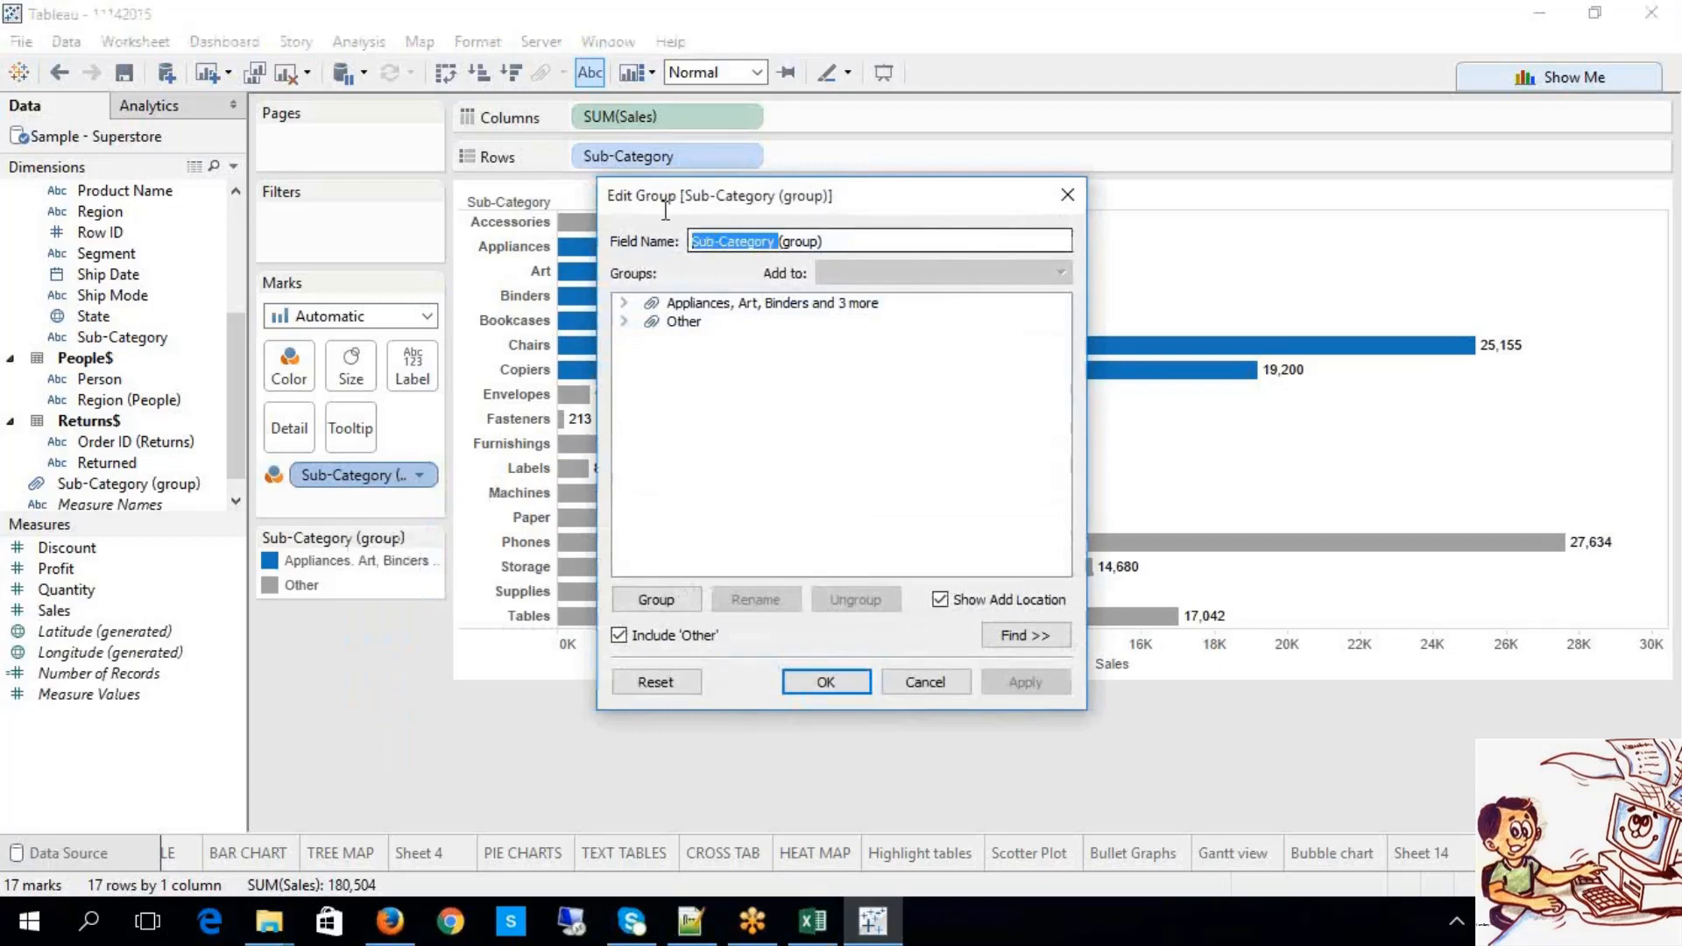
pyautogui.click(785, 241)
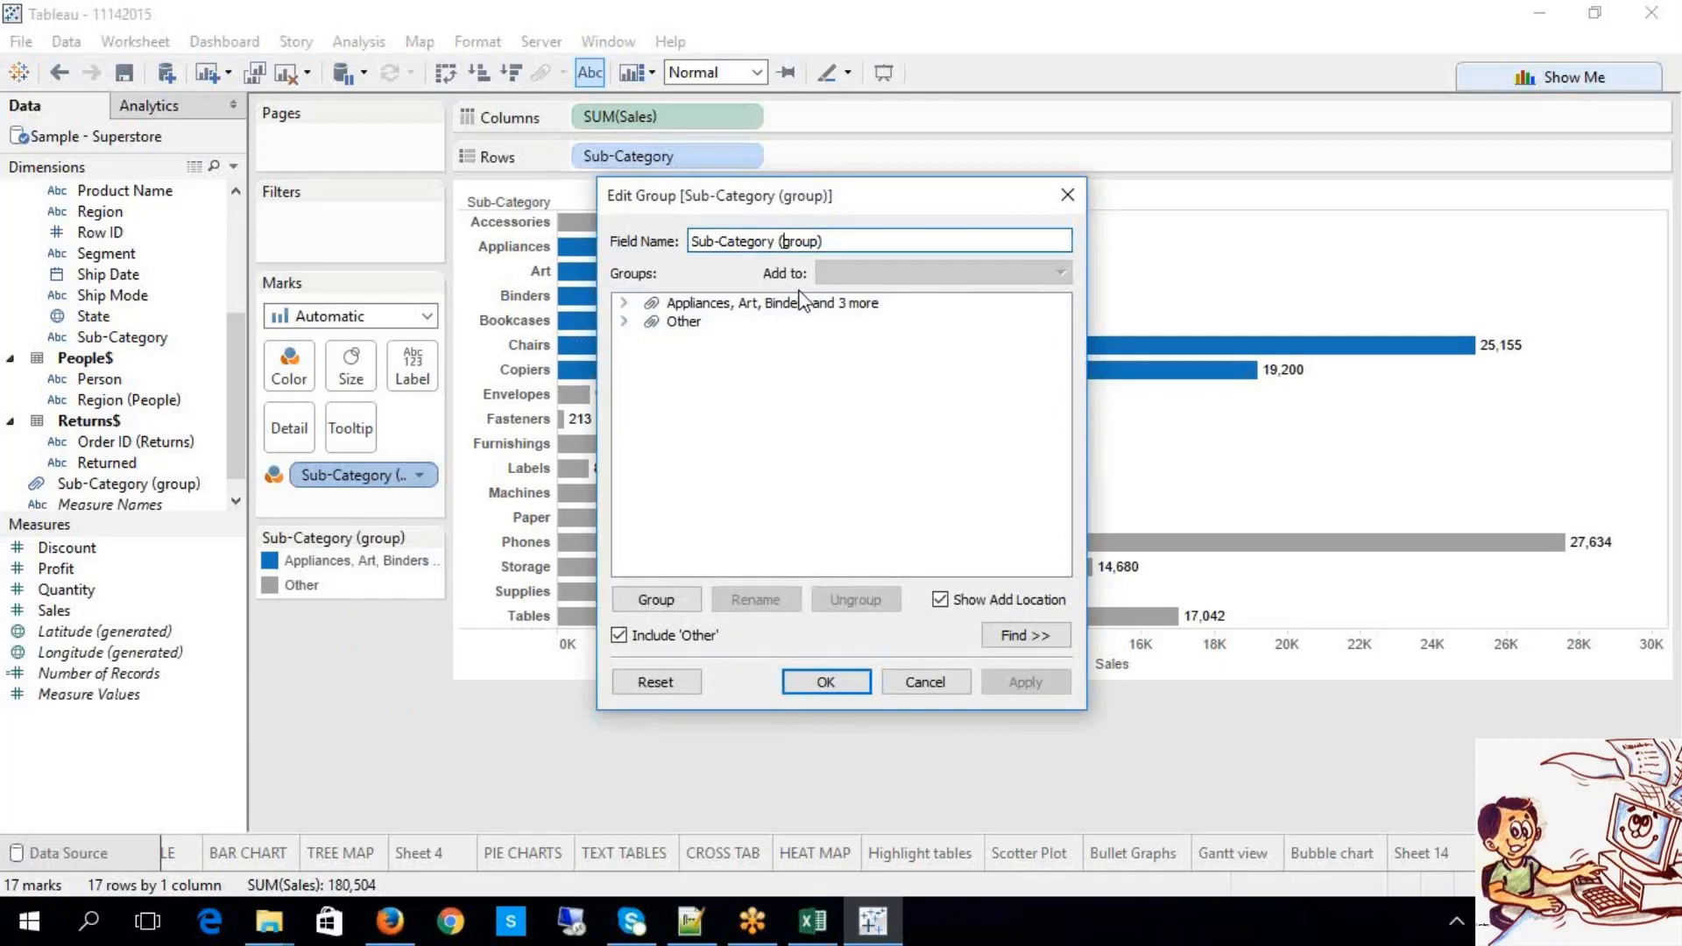
pyautogui.press('BackSpace')
pyautogui.press('BackSpace')
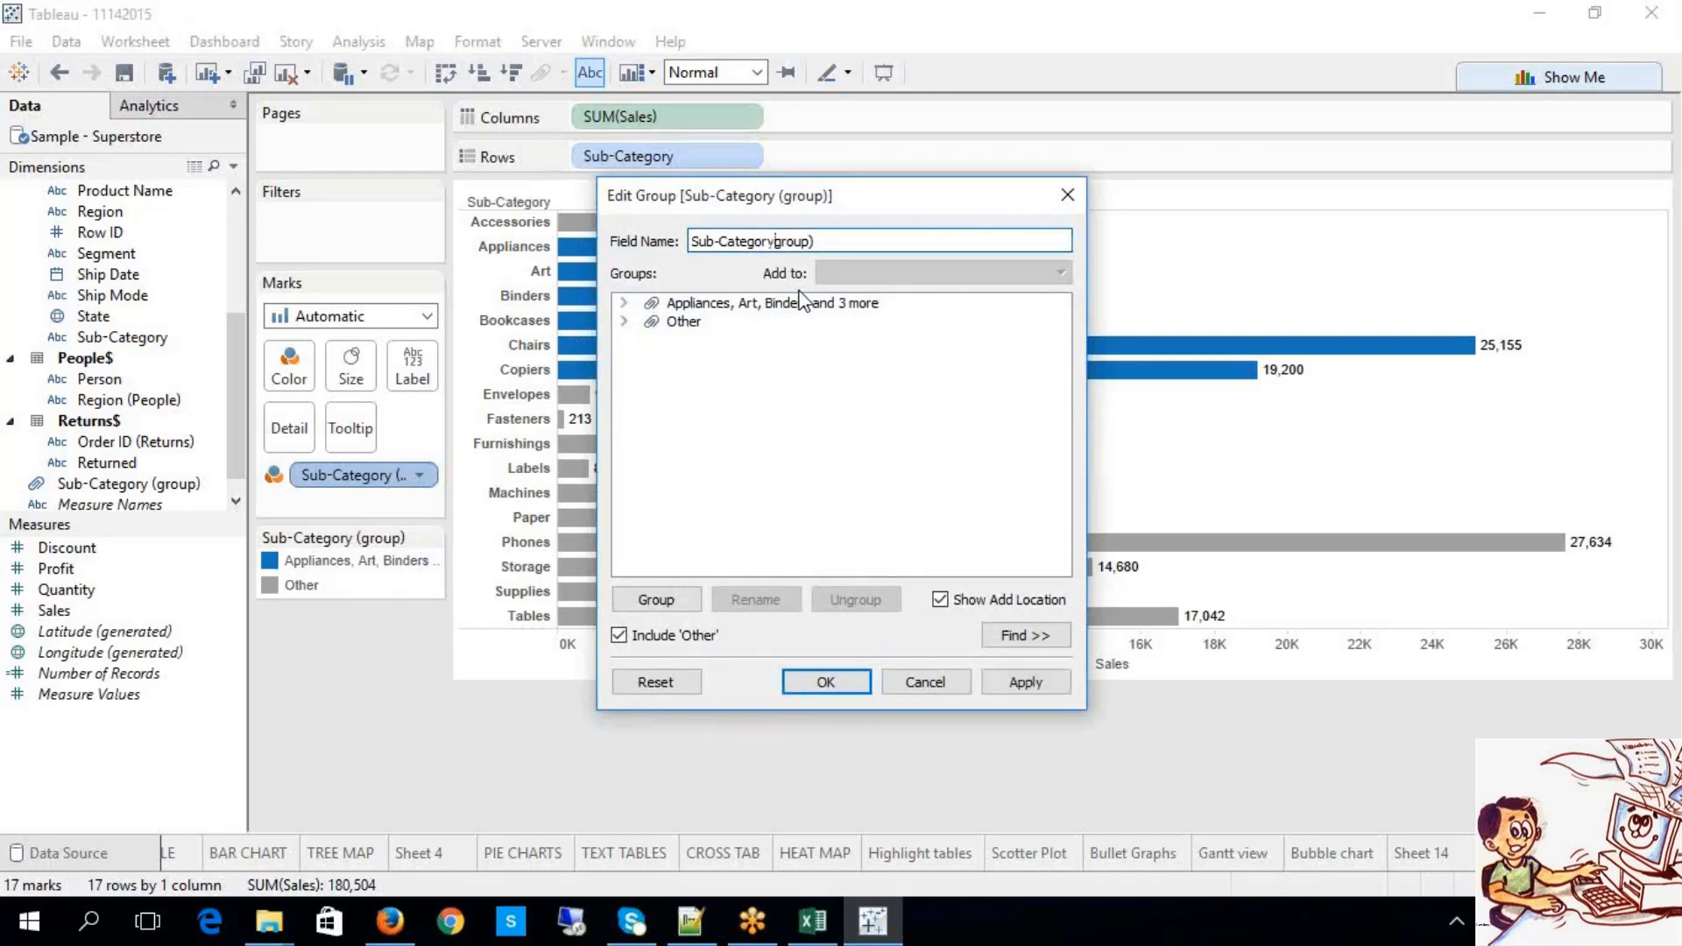
pyautogui.write('_')
pyautogui.press('BackSpace')
pyautogui.press('BackSpace')
pyautogui.write('G')
pyautogui.click(1026, 685)
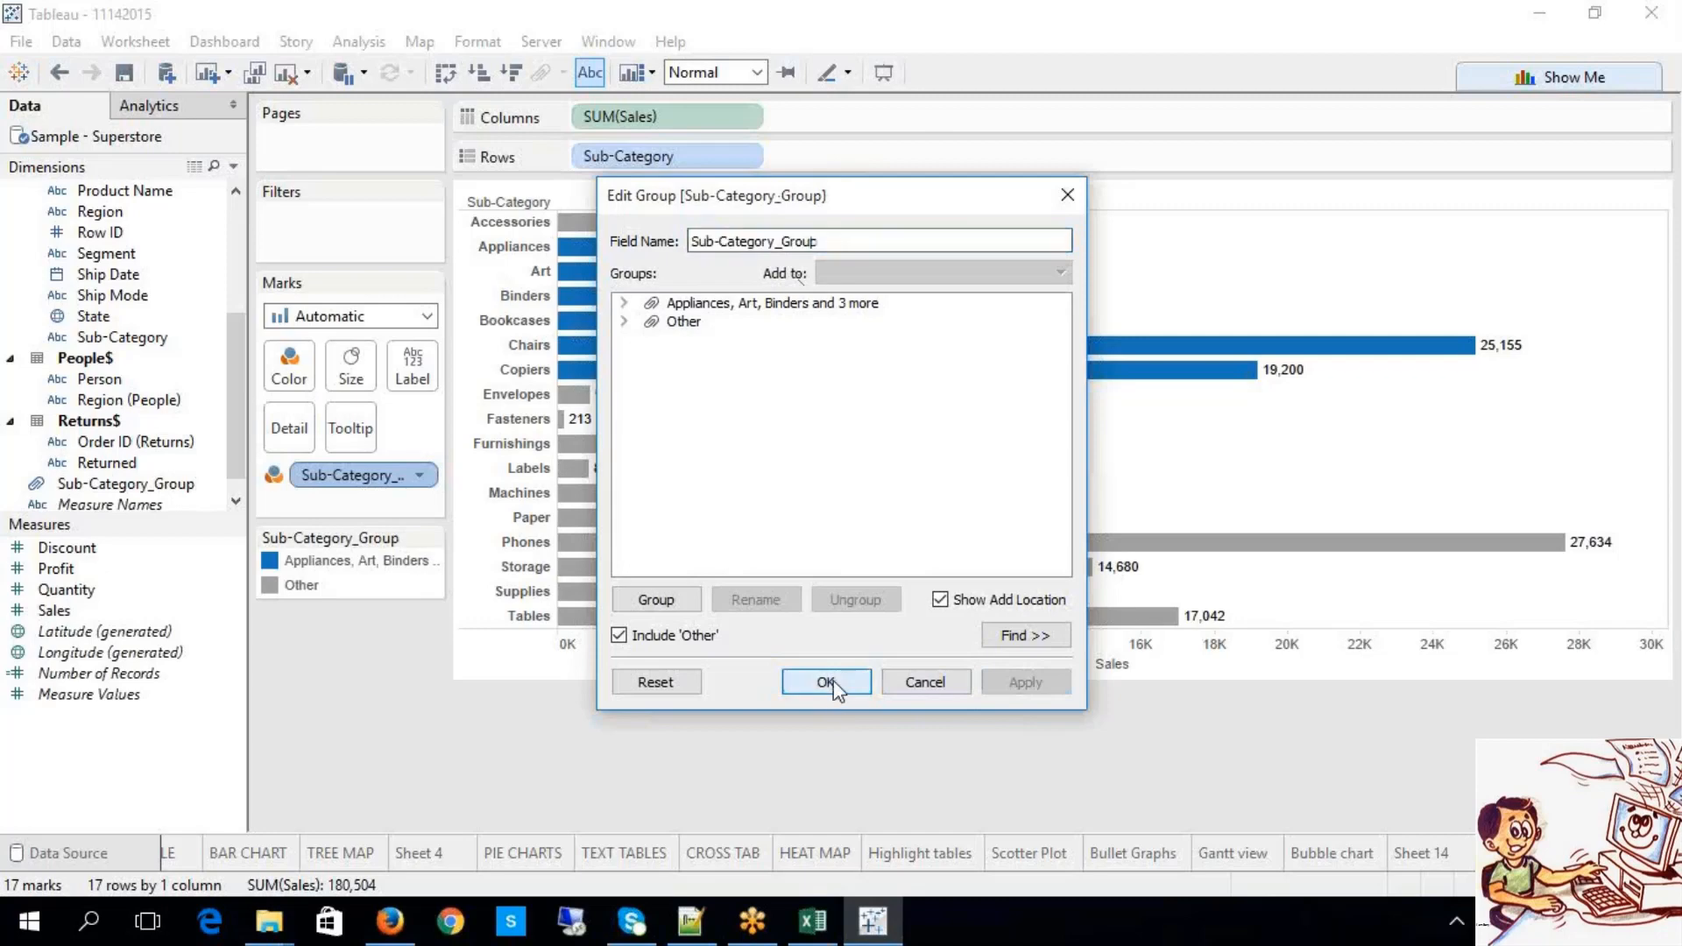
pyautogui.click(833, 681)
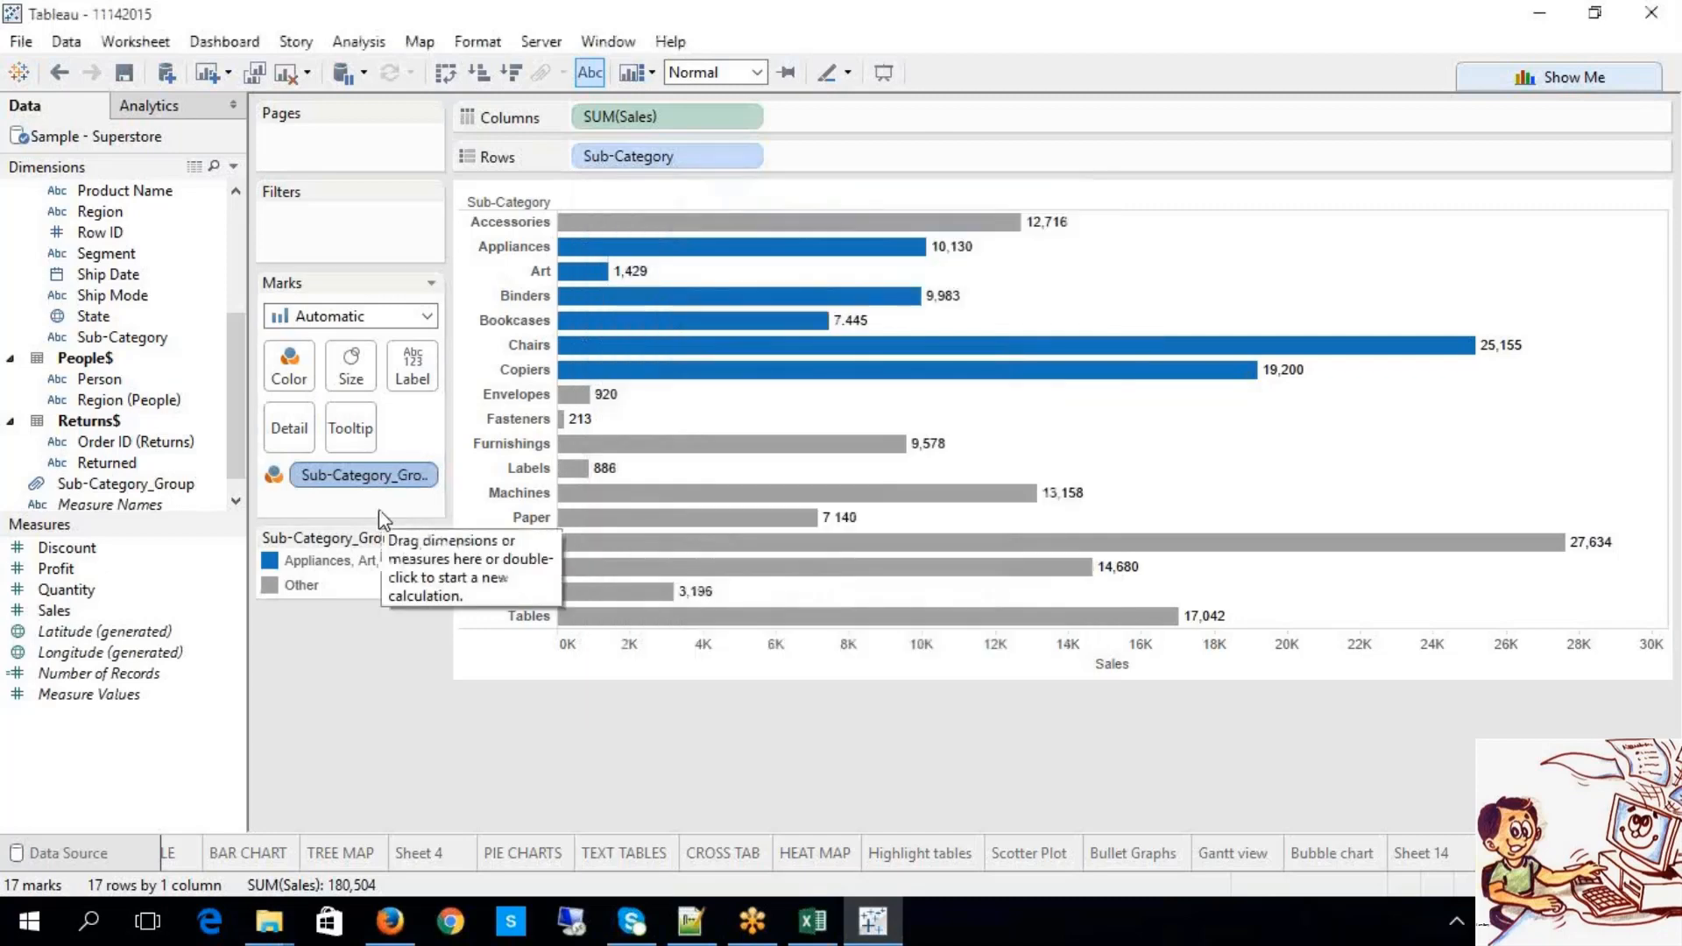
# Step: Widen the side panel so the Sub-Category_Group legend text fits
pyautogui.click(419, 478)
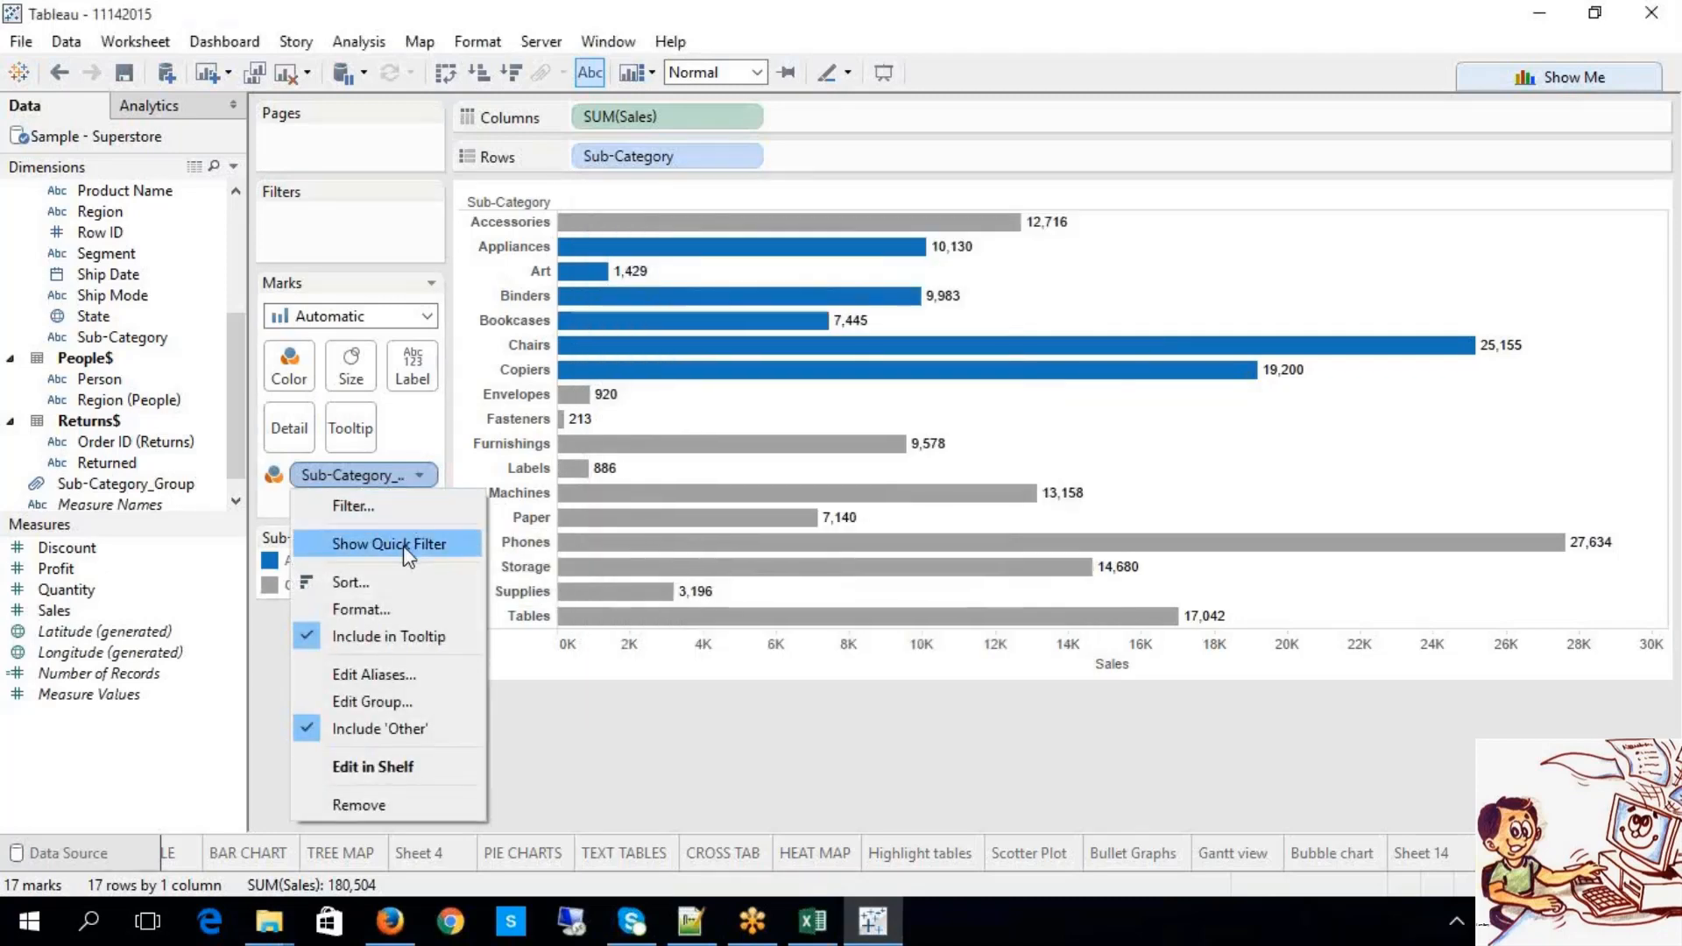
pyautogui.click(576, 756)
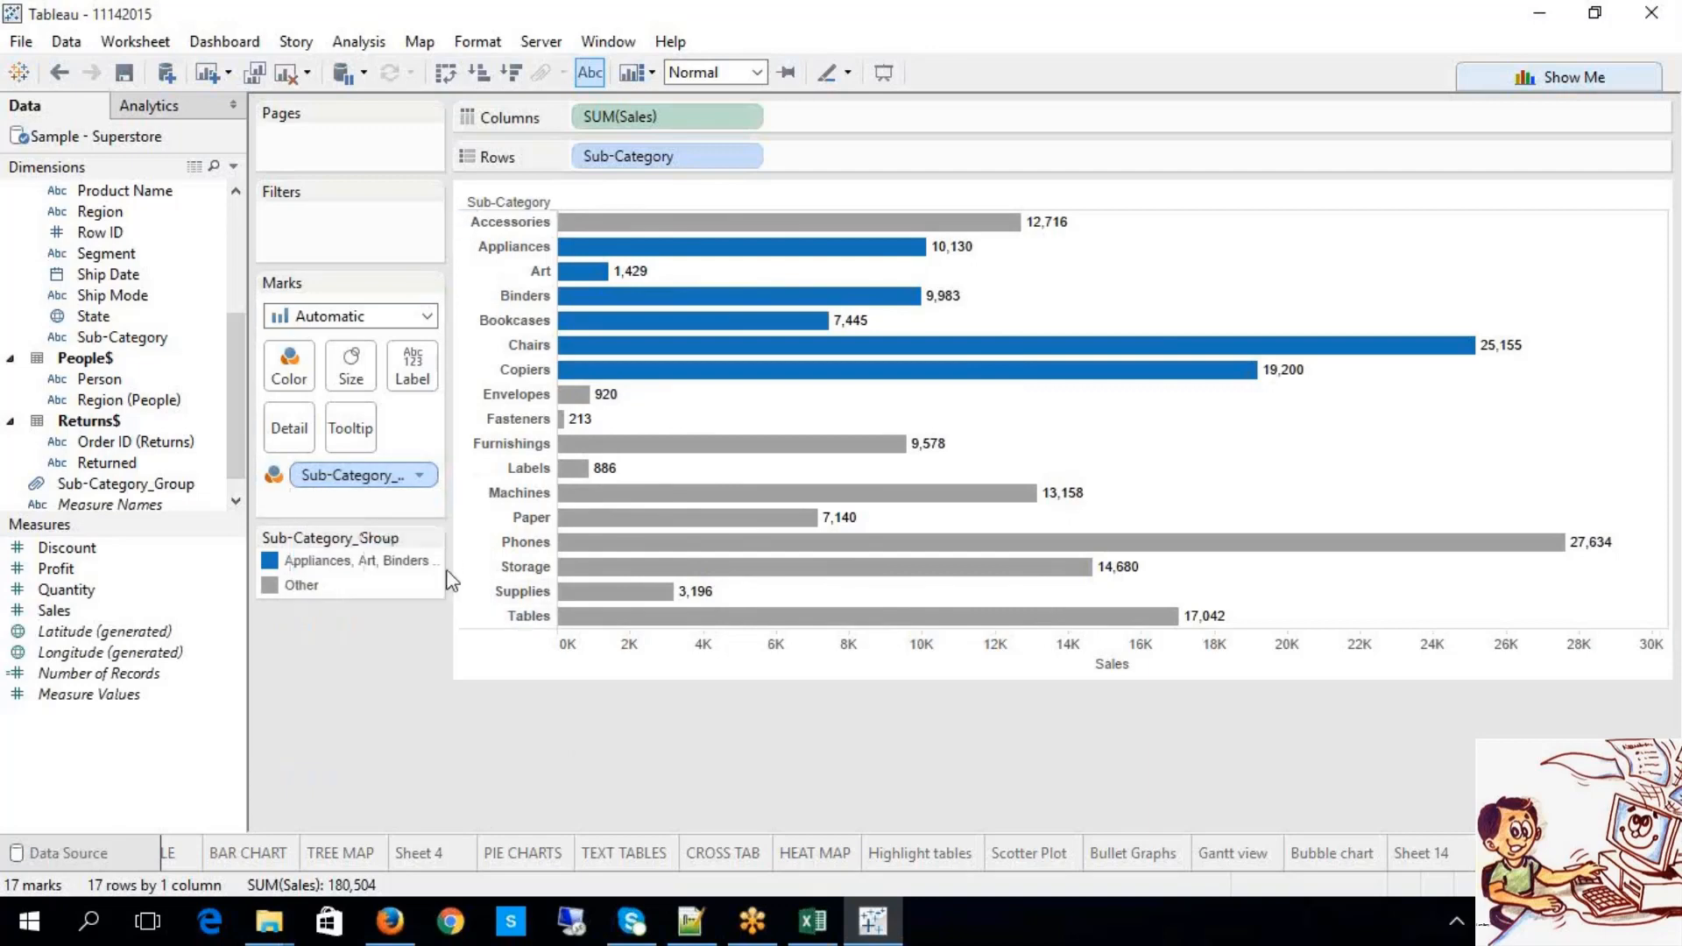
pyautogui.moveTo(469, 576); pyautogui.dragTo(638, 612)
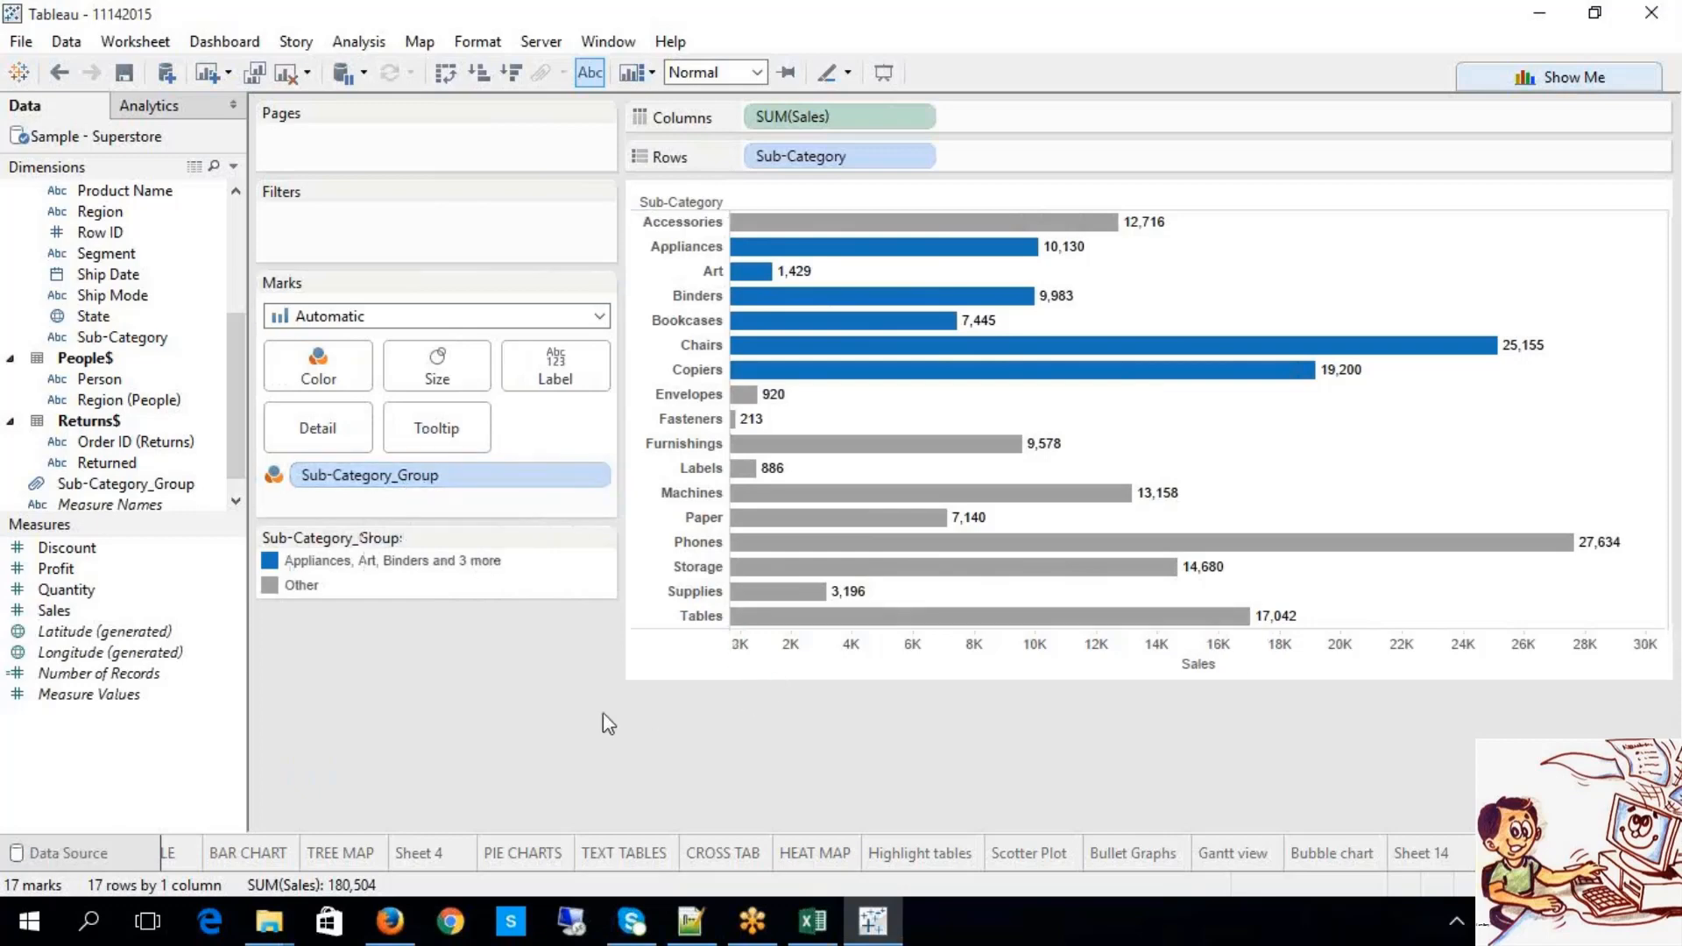
# Step: Highlight each legend group's bars in turn, then open the Sub-Category_Group field's options
pyautogui.click(492, 564)
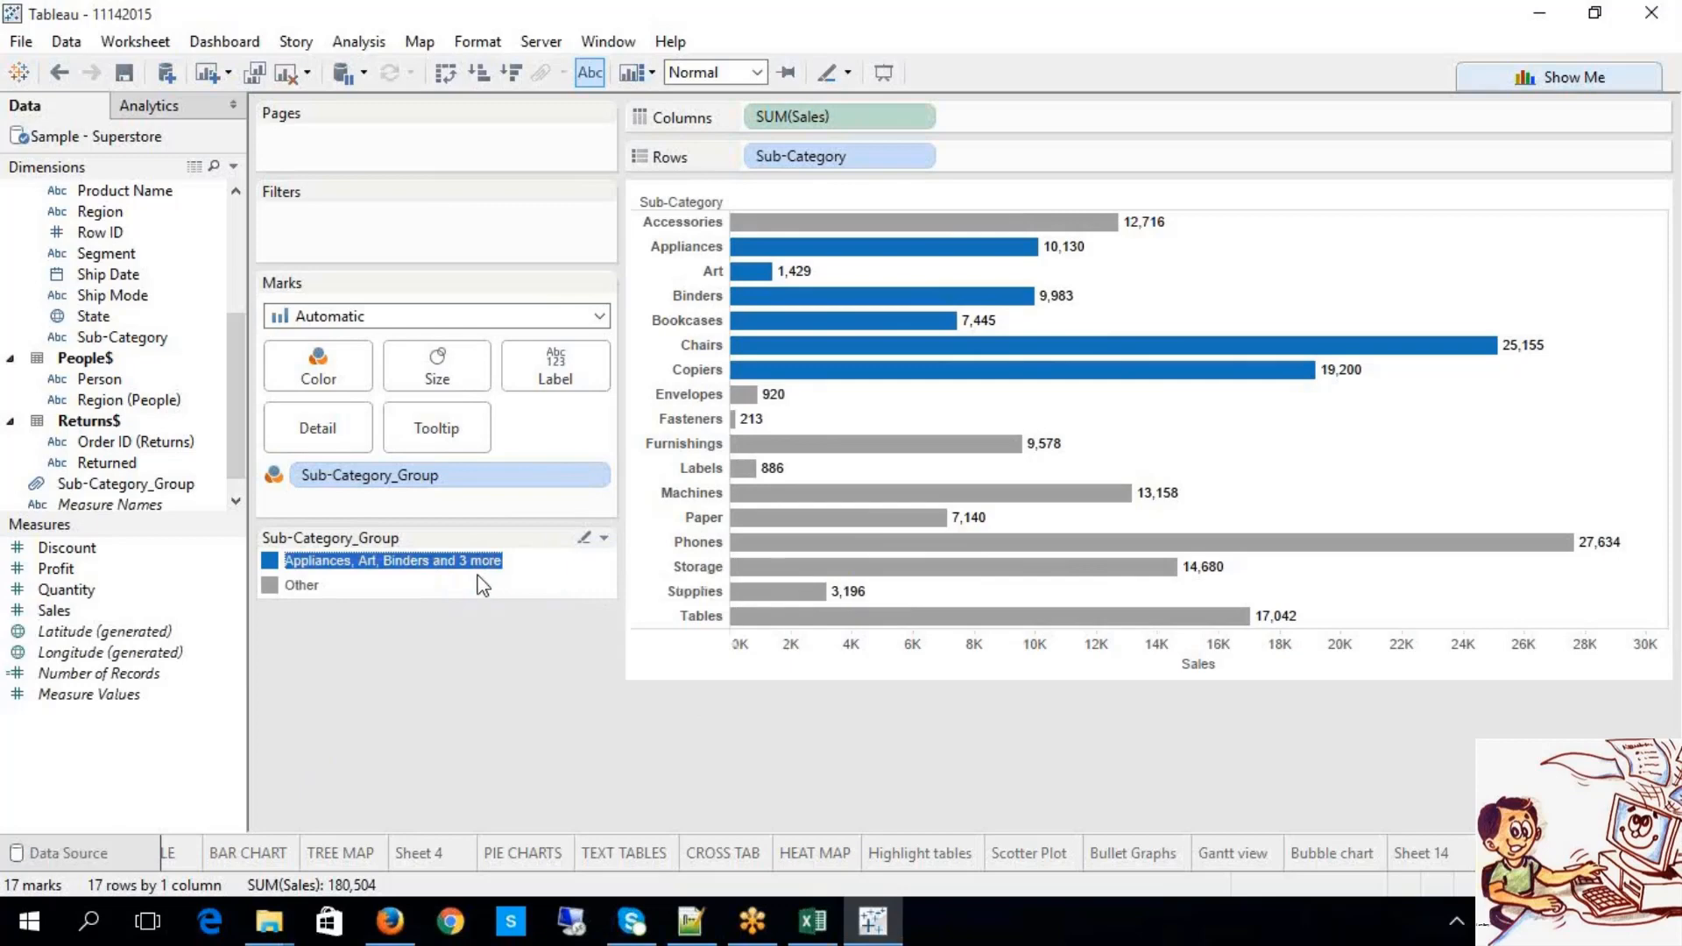
pyautogui.click(352, 585)
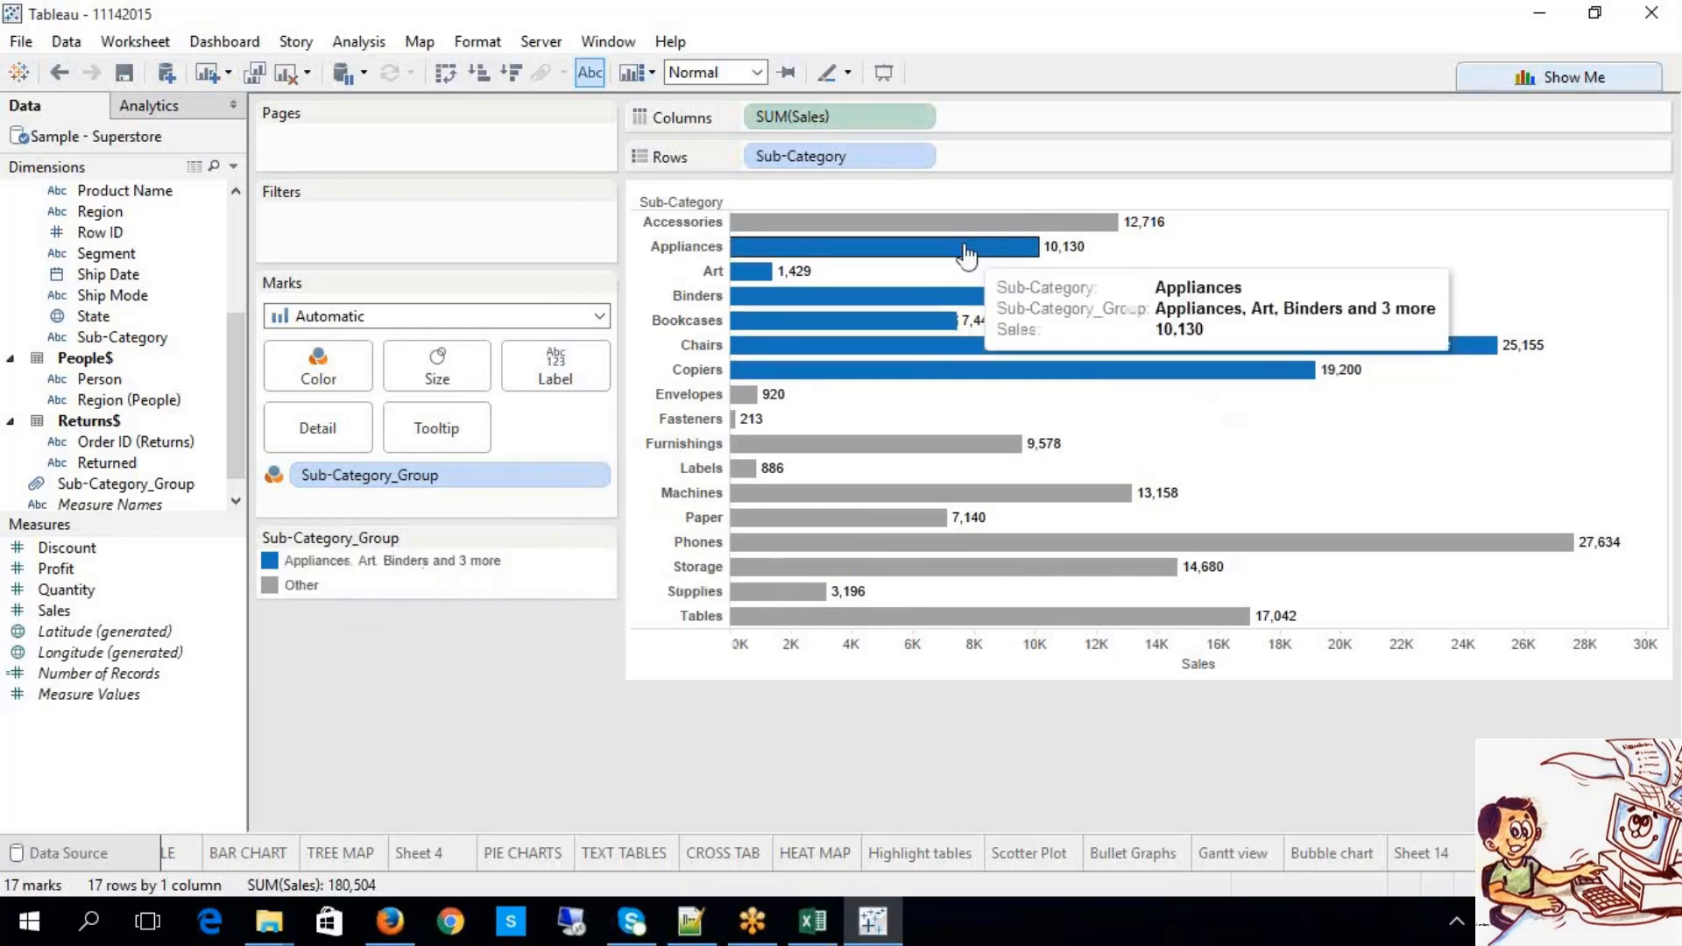
pyautogui.click(302, 585)
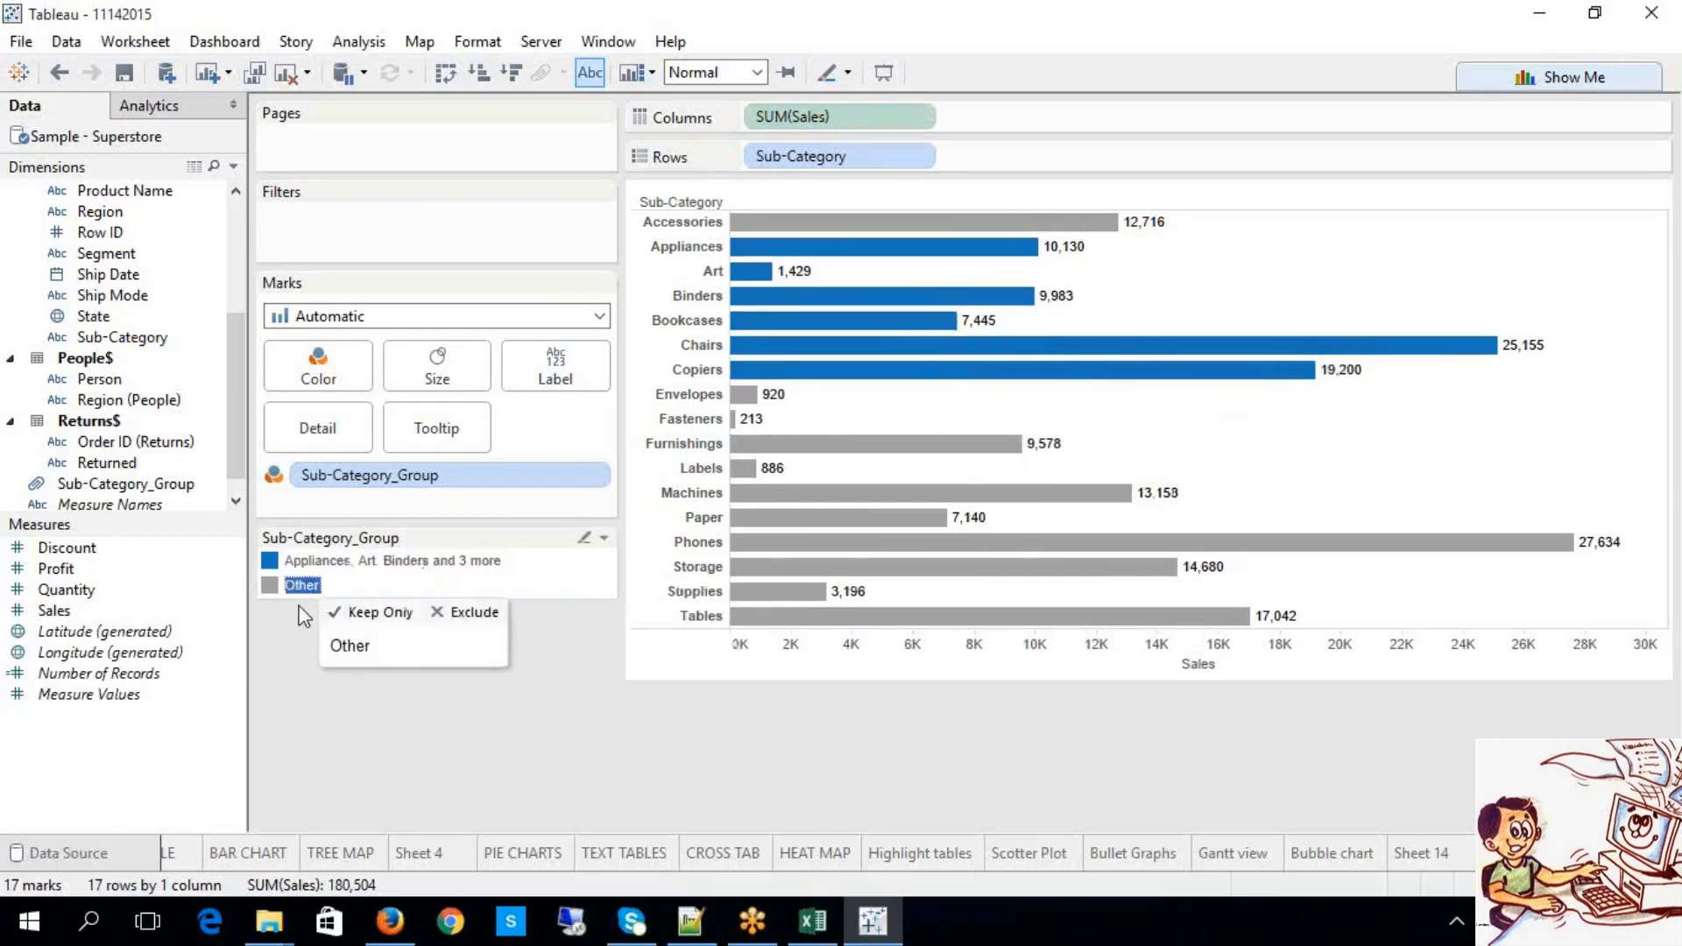
pyautogui.click(536, 696)
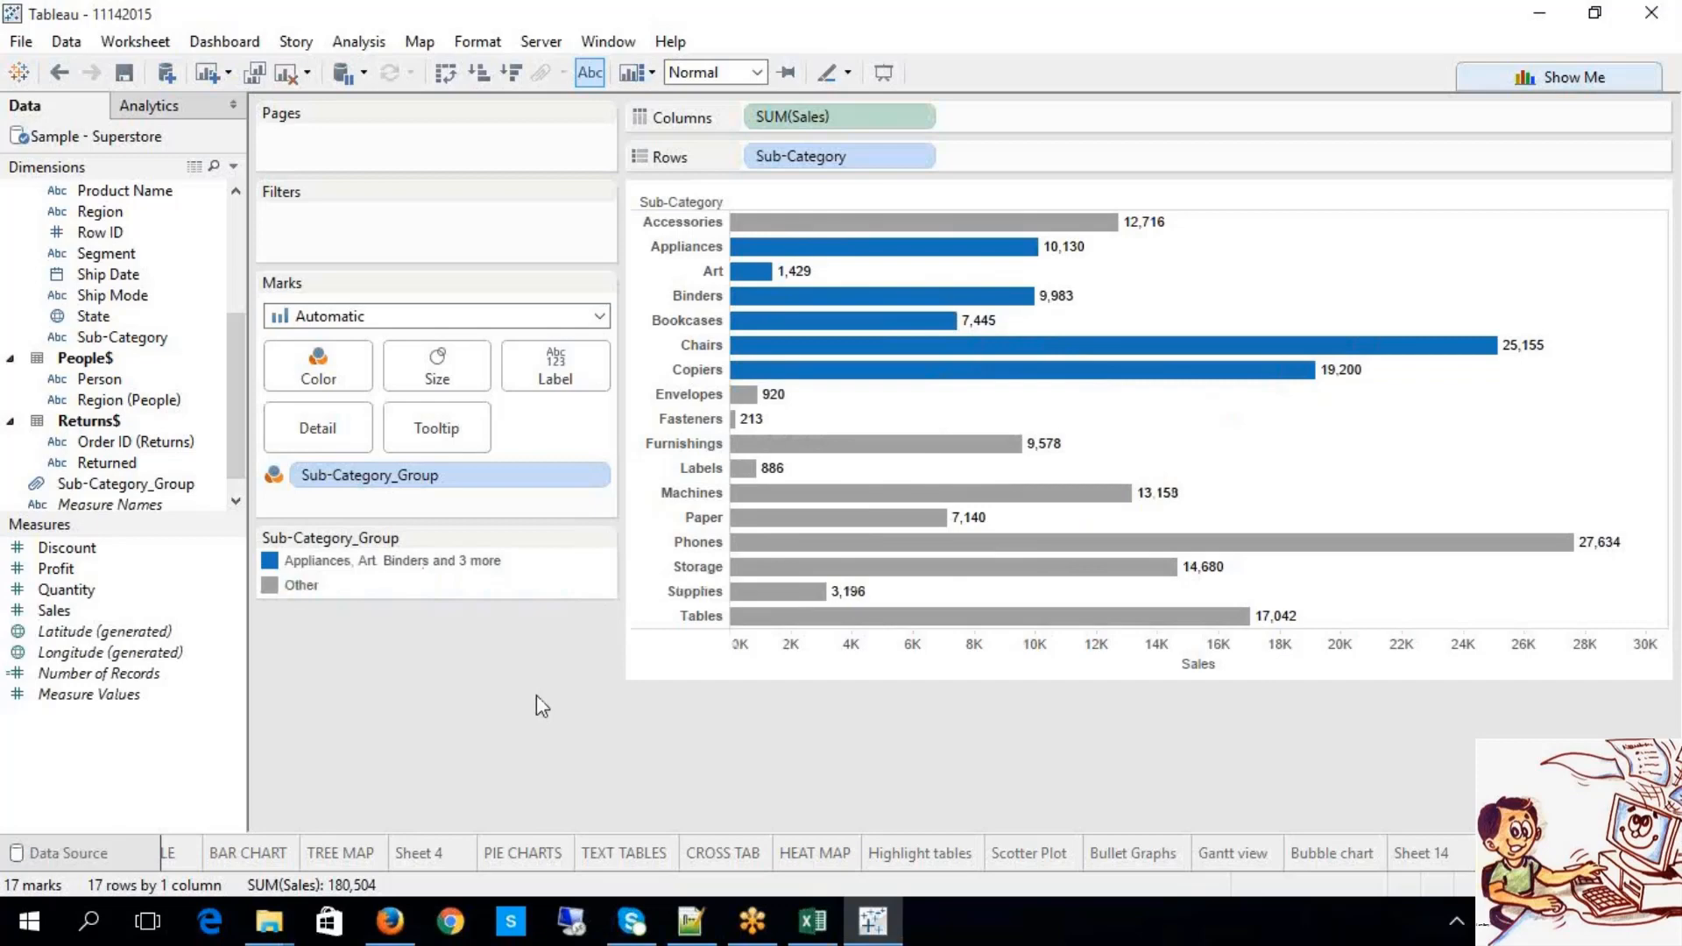
pyautogui.moveTo(624, 316); pyautogui.dragTo(503, 317)
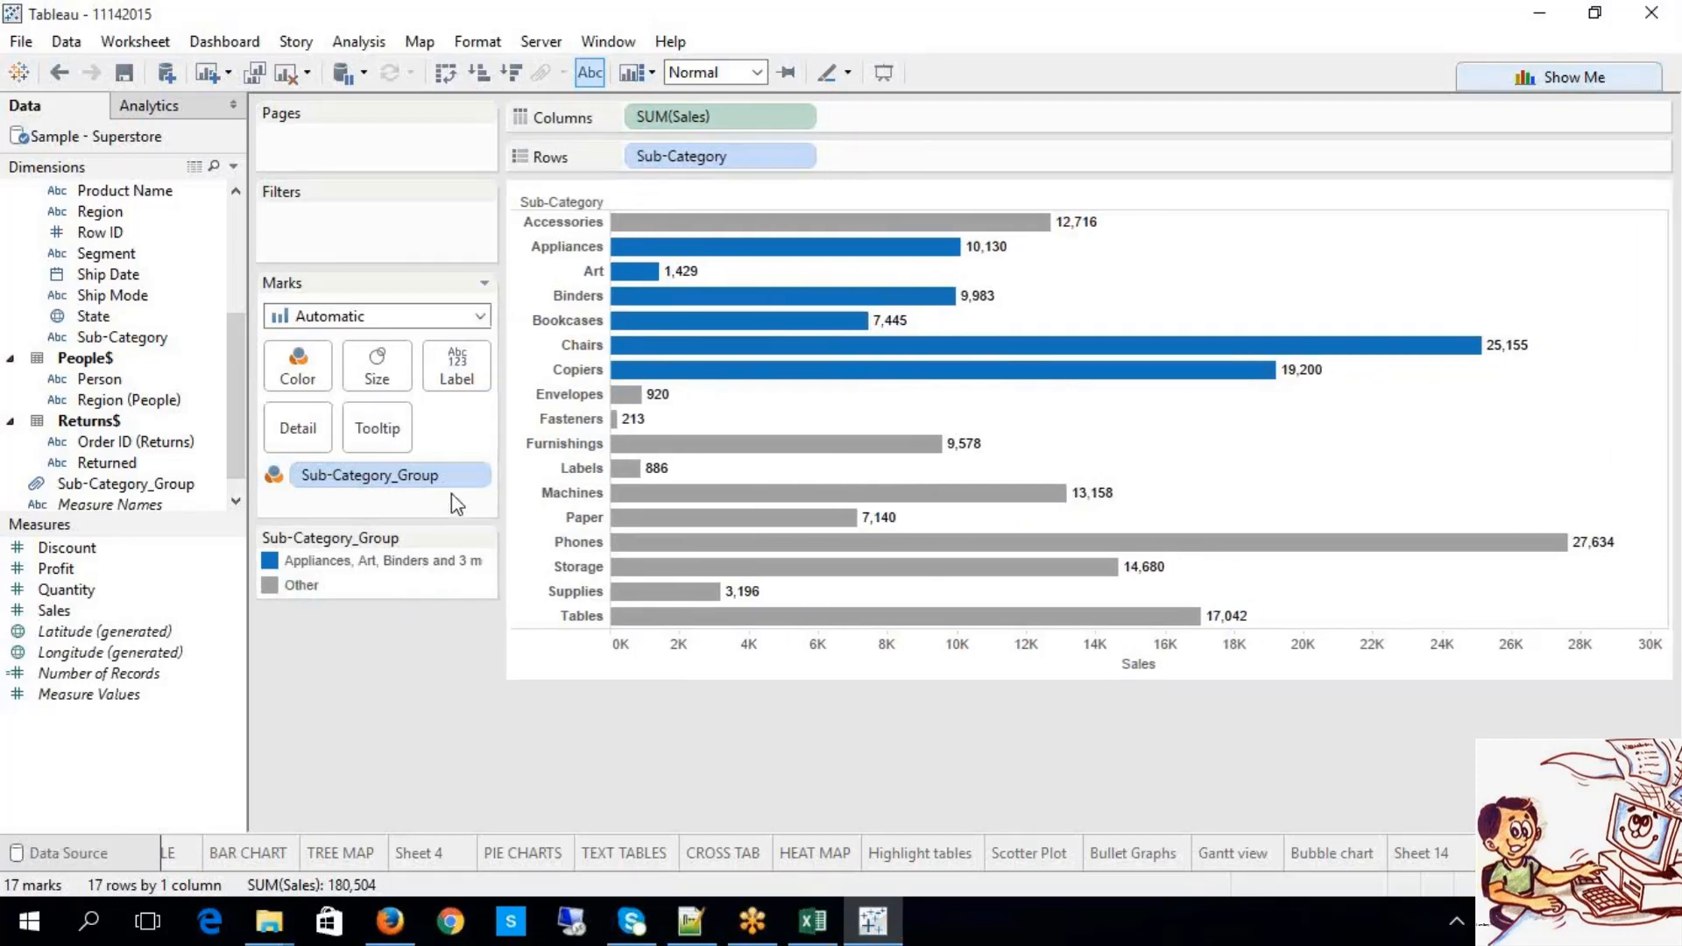
pyautogui.click(478, 476)
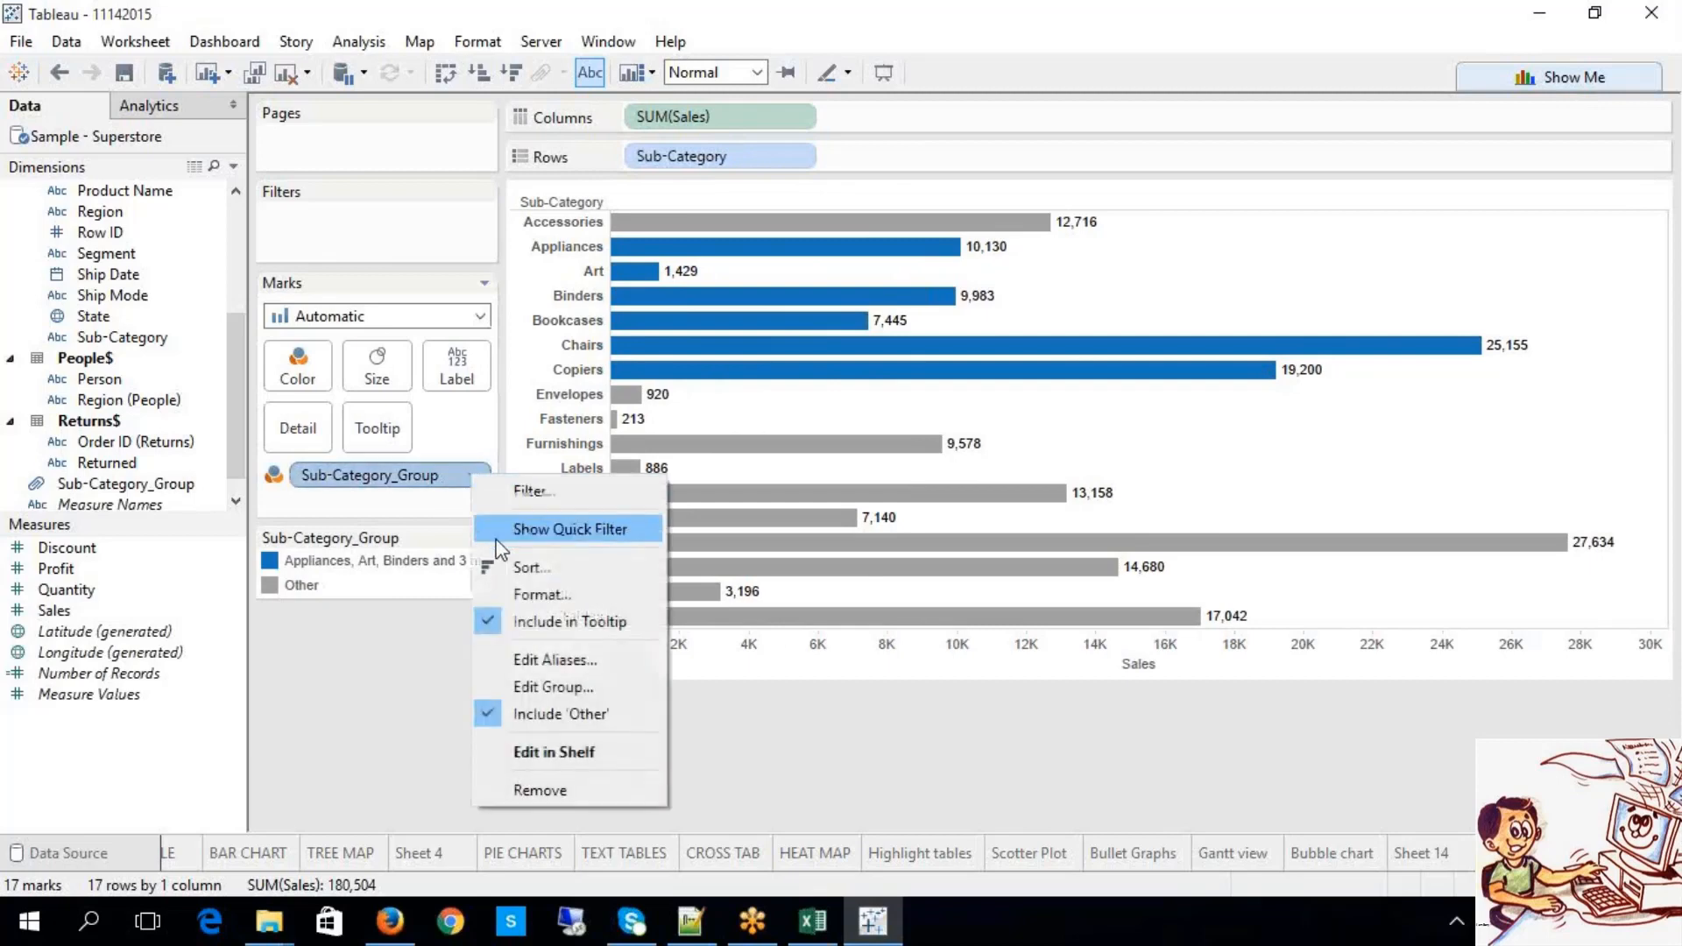
# Step: Inspect the group members in Edit Group, eleven sub-categories under Other, and close with OK
pyautogui.click(545, 686)
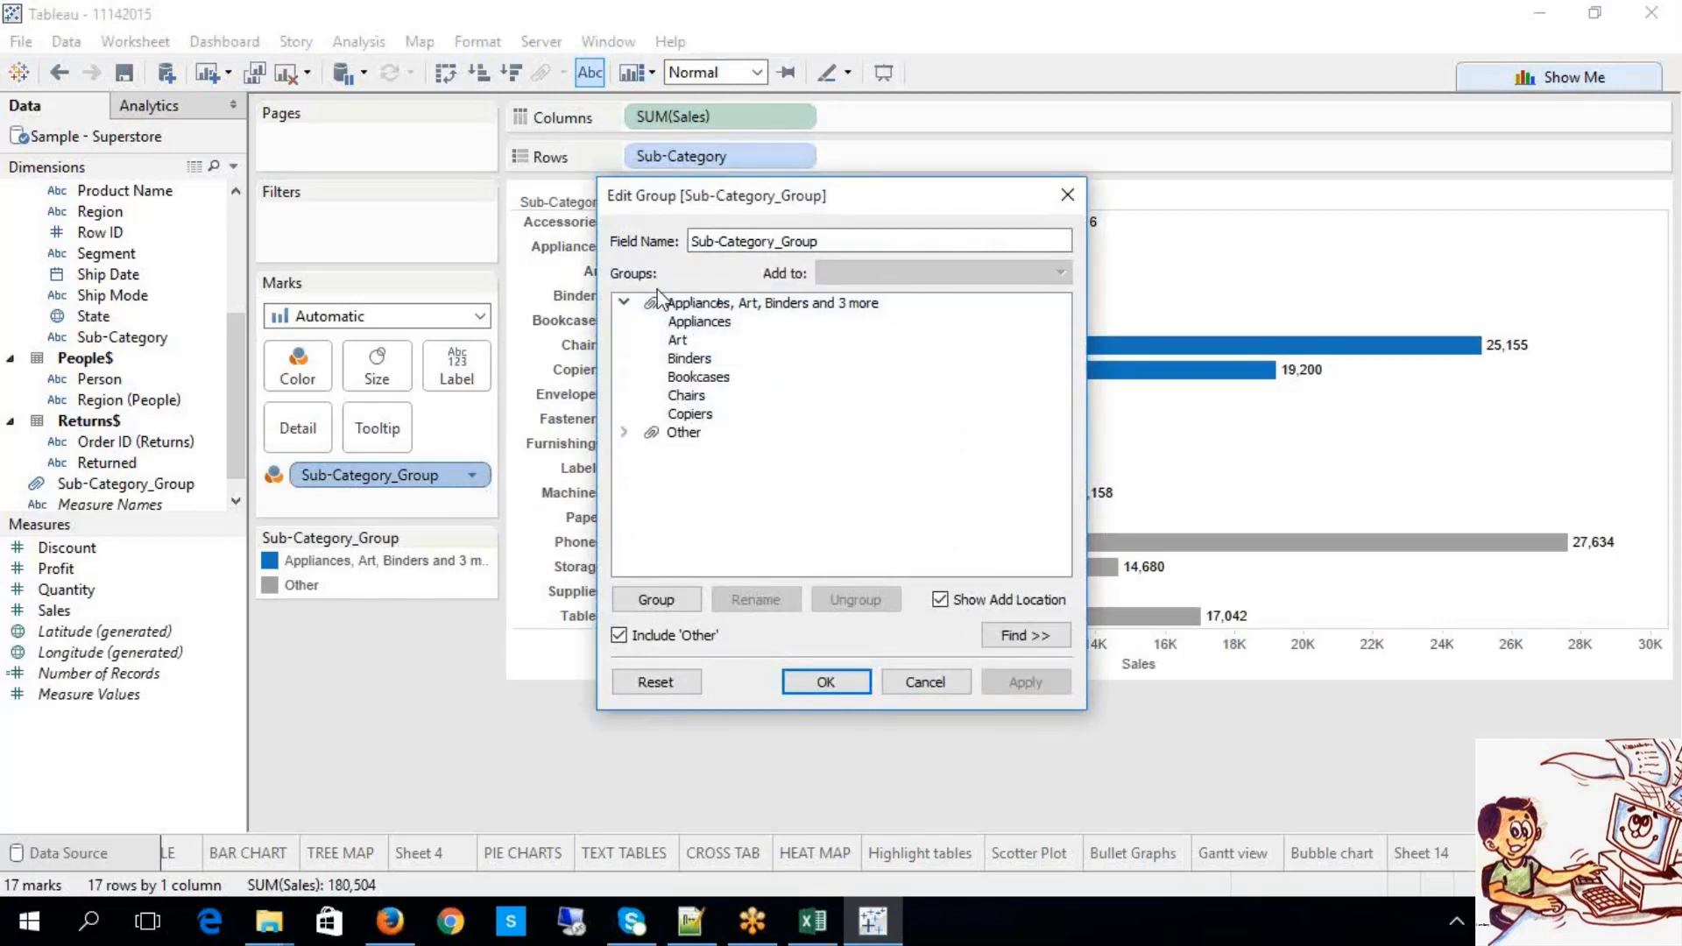
pyautogui.click(621, 303)
pyautogui.click(622, 322)
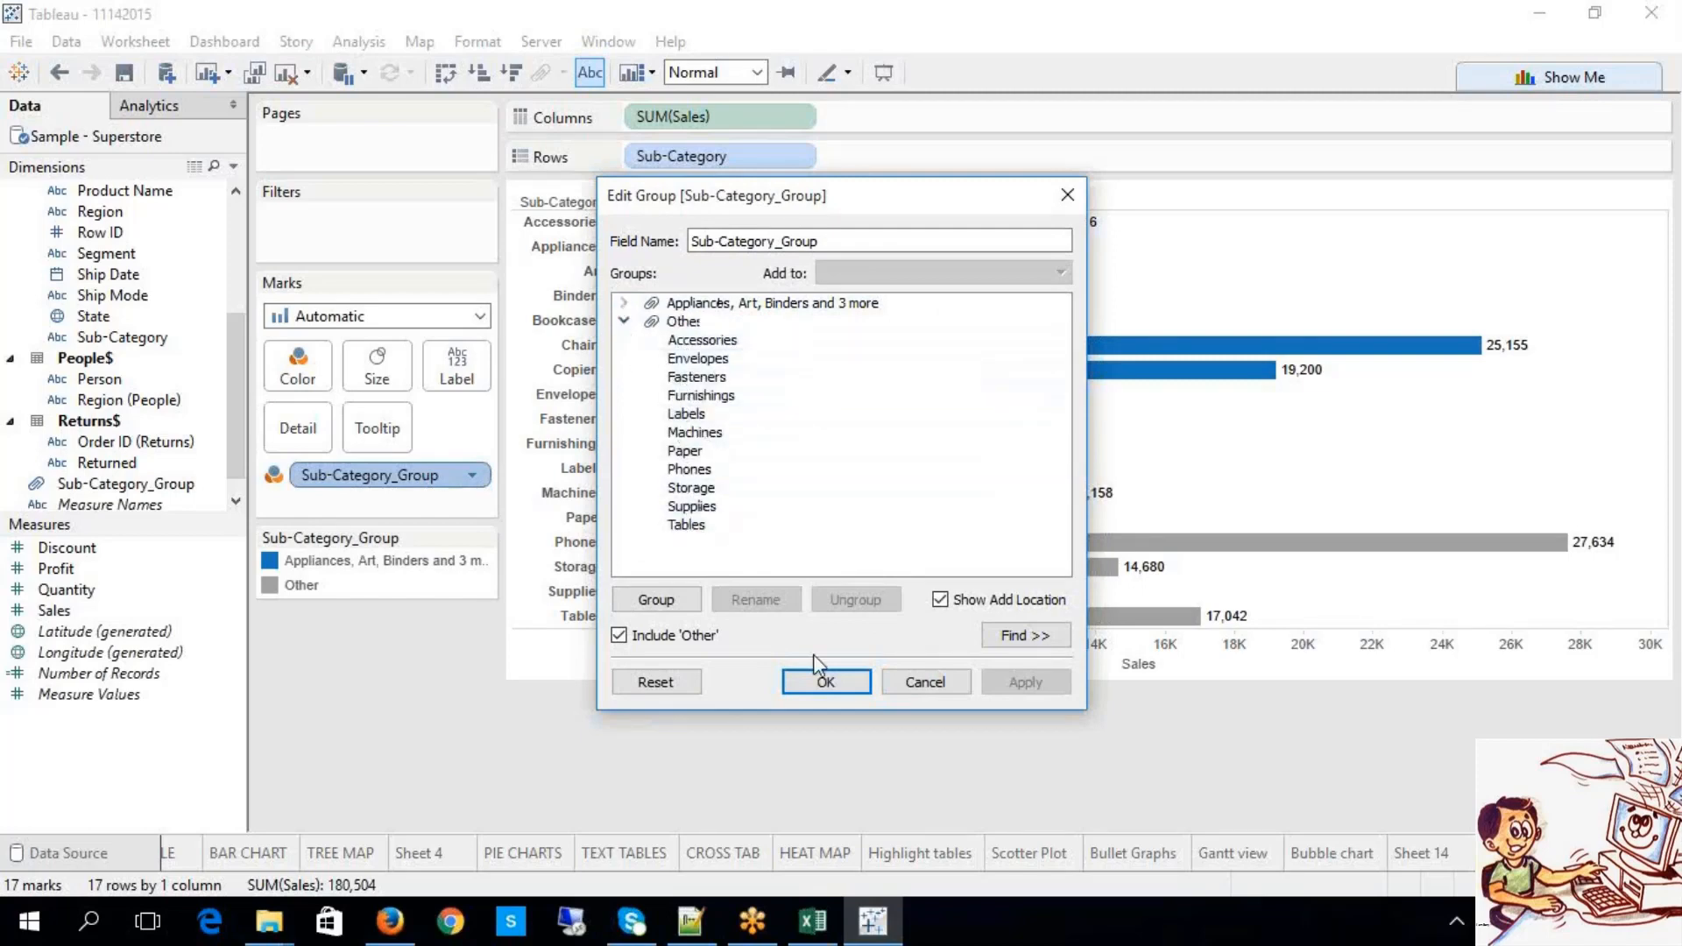
pyautogui.click(828, 682)
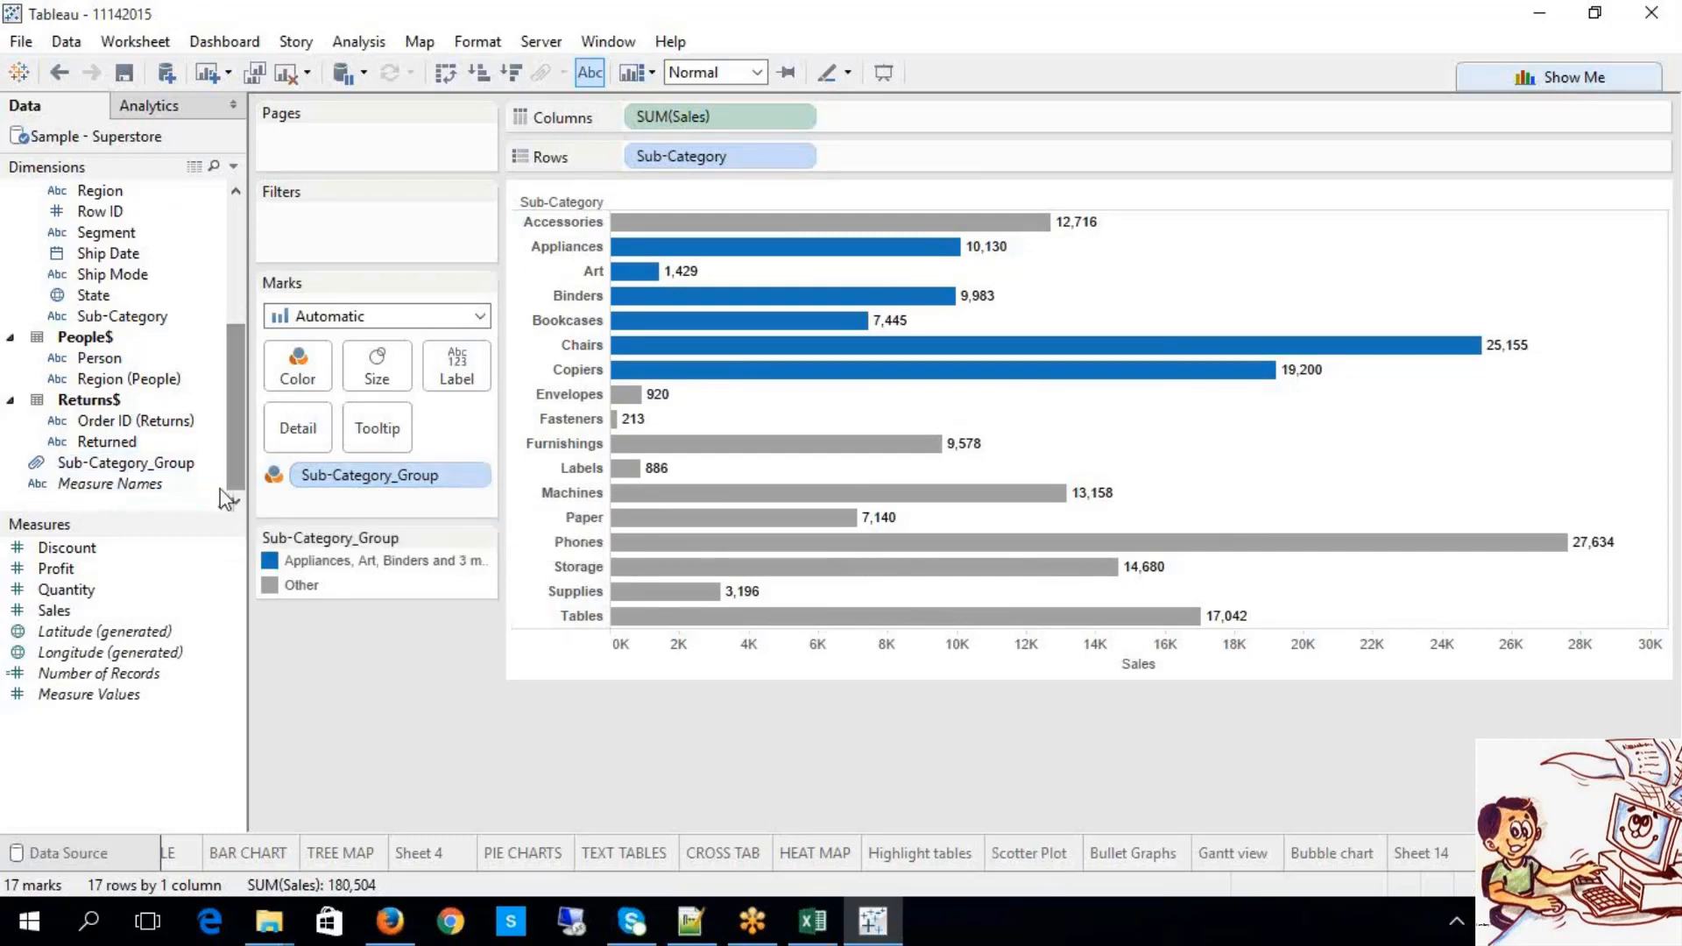
pyautogui.scroll(-1, 149, 464)
# Step: Create Sheet 15 with Sub-Category_Group on Rows, showing the six-member group and Other
pyautogui.click(138, 463)
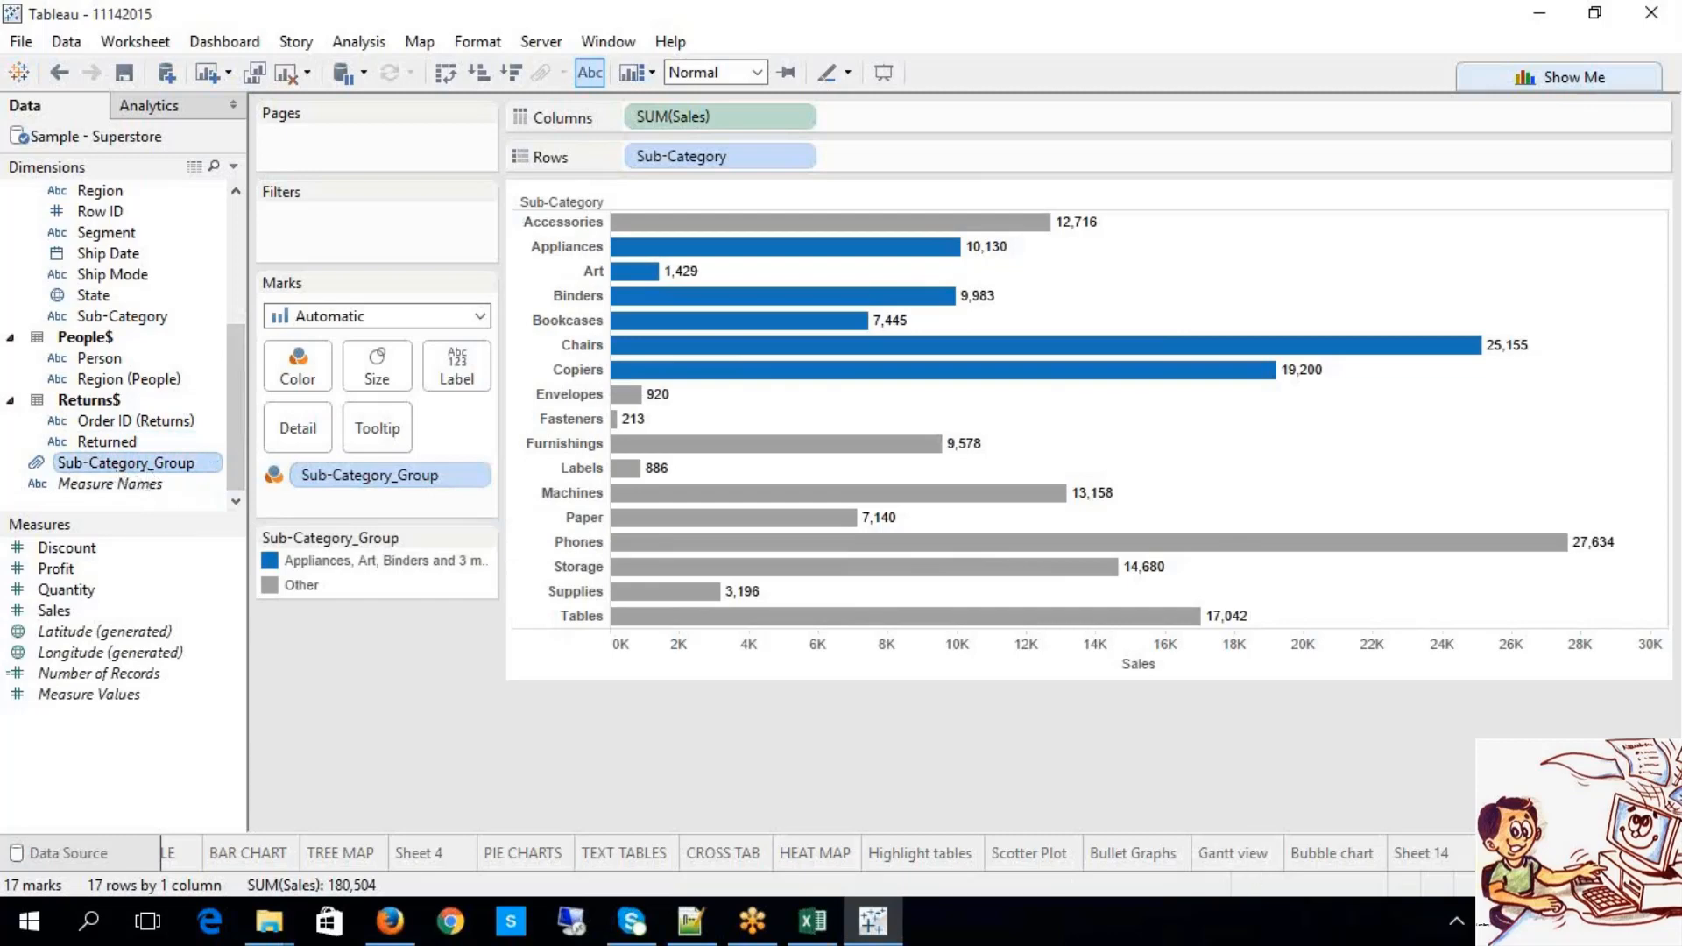
pyautogui.hotkey('ctrl', 'm')
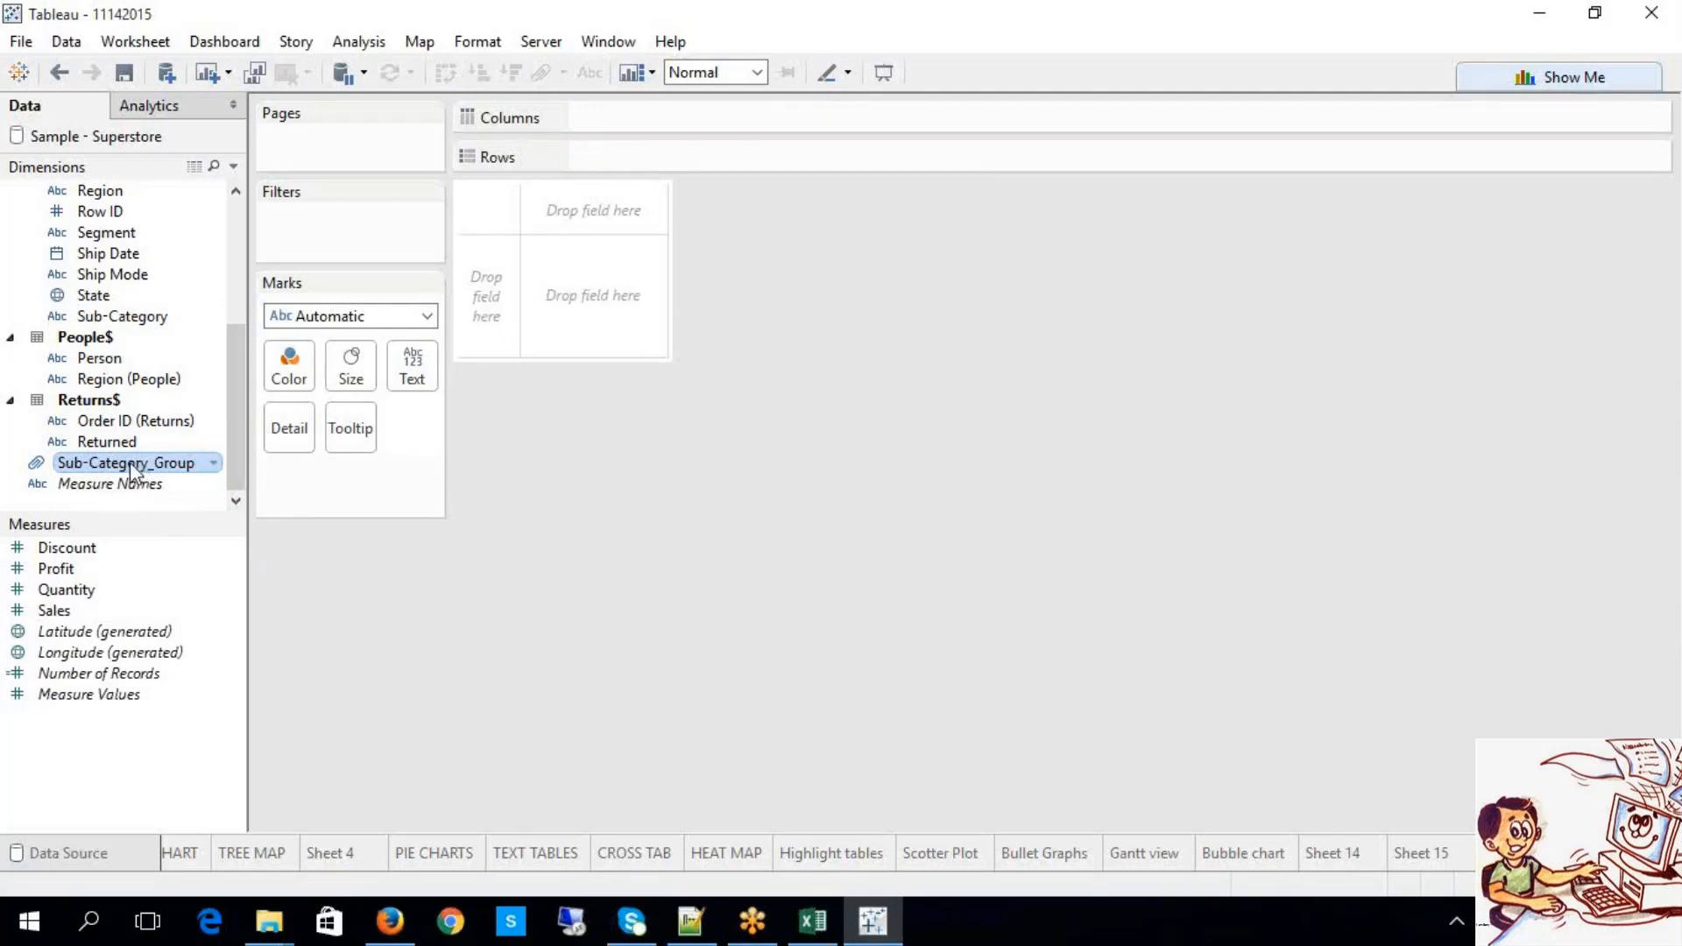
pyautogui.moveTo(130, 463); pyautogui.dragTo(643, 166)
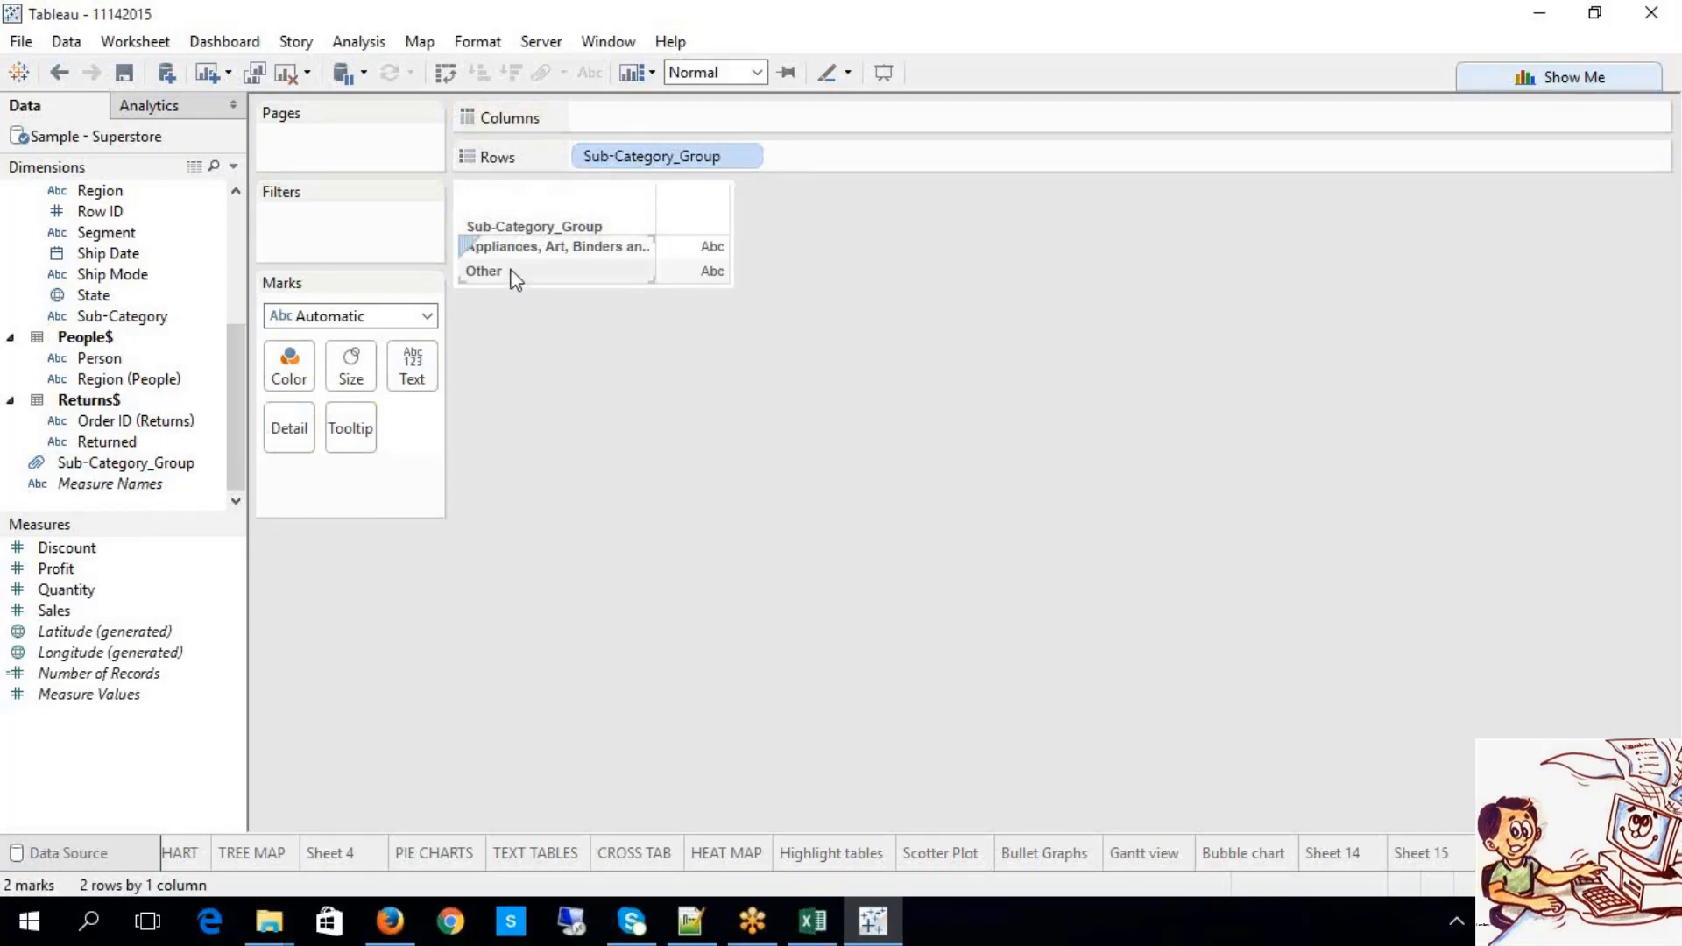
pyautogui.click(521, 254)
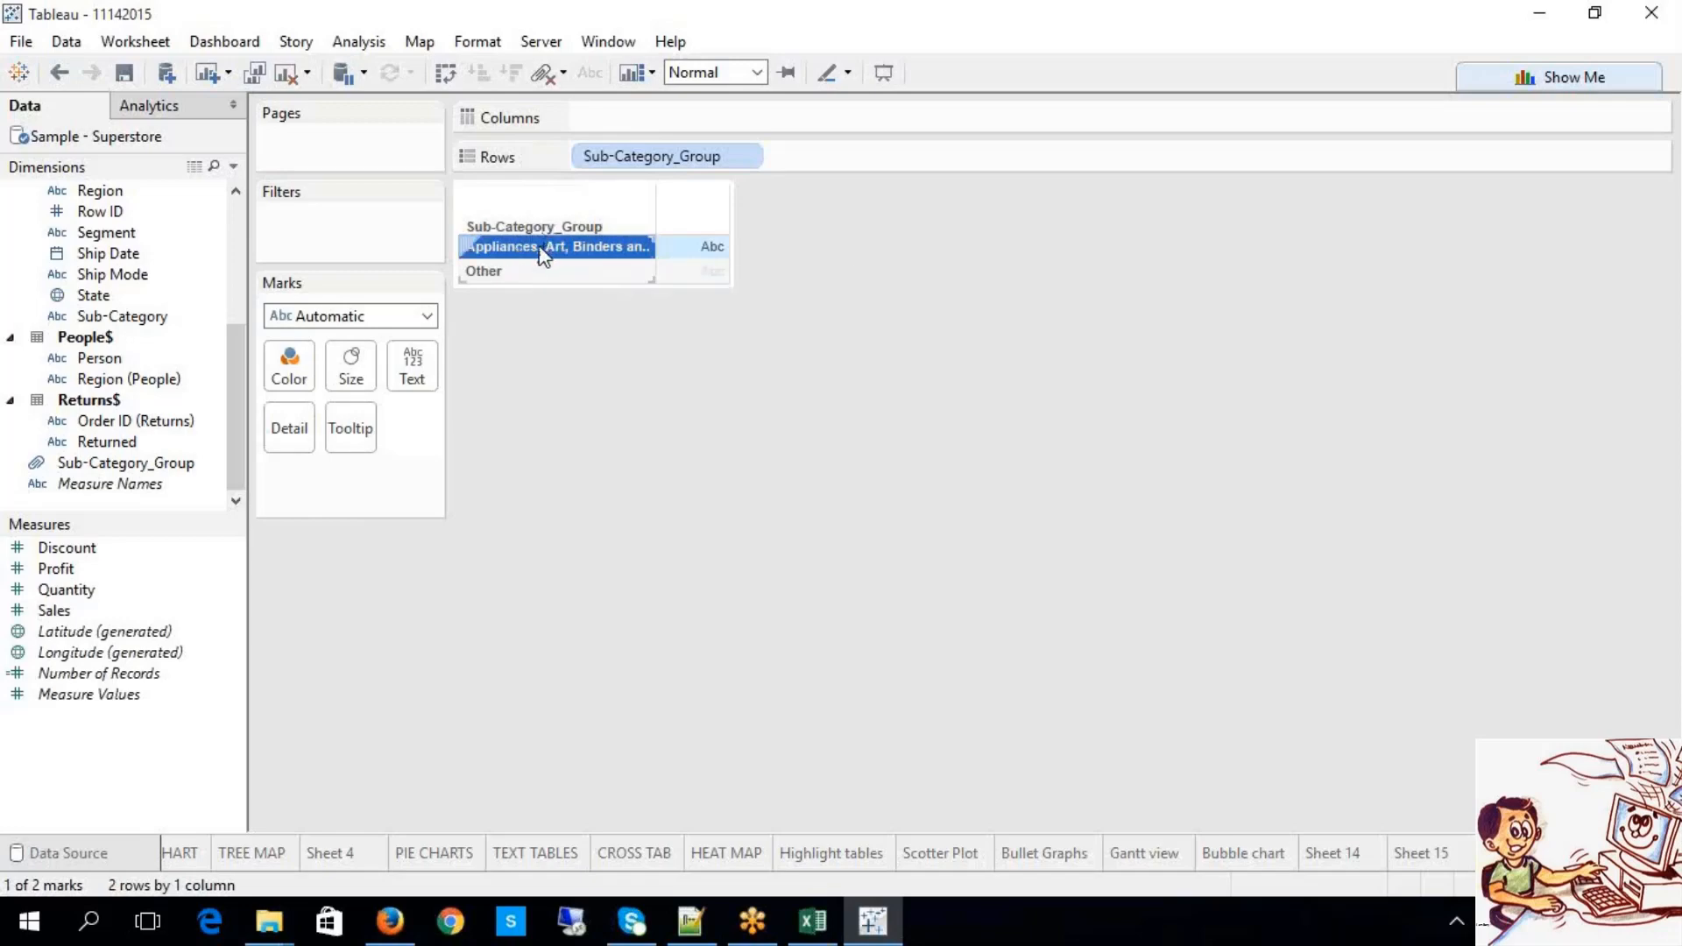
pyautogui.click(503, 271)
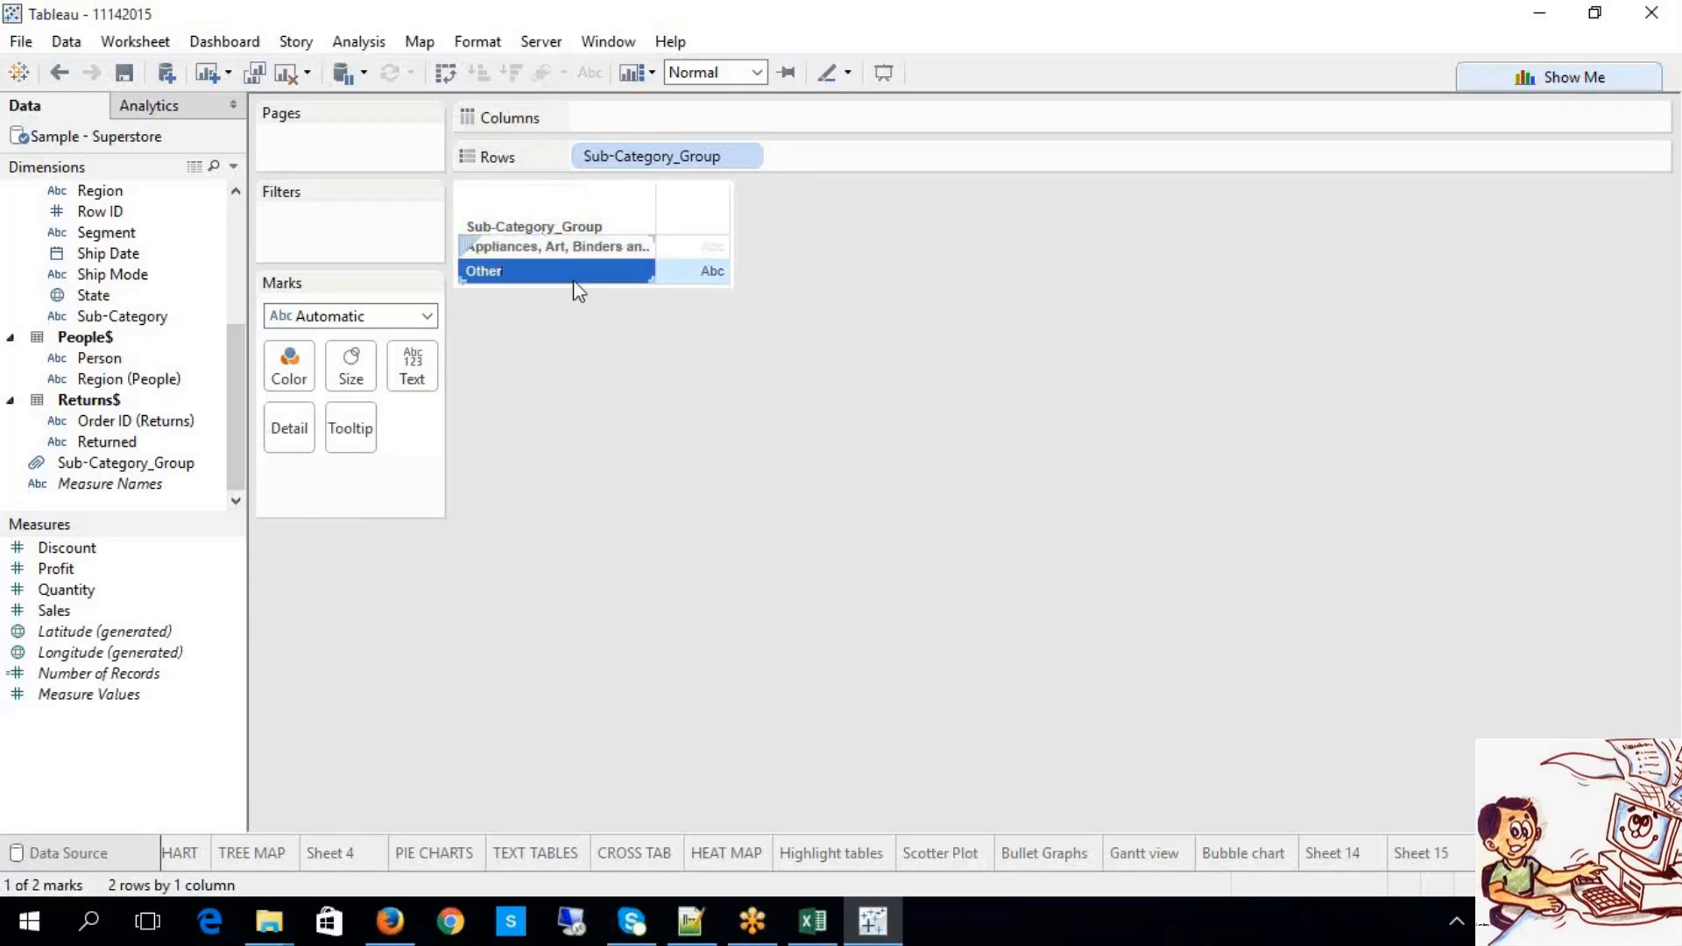
pyautogui.moveTo(588, 280)
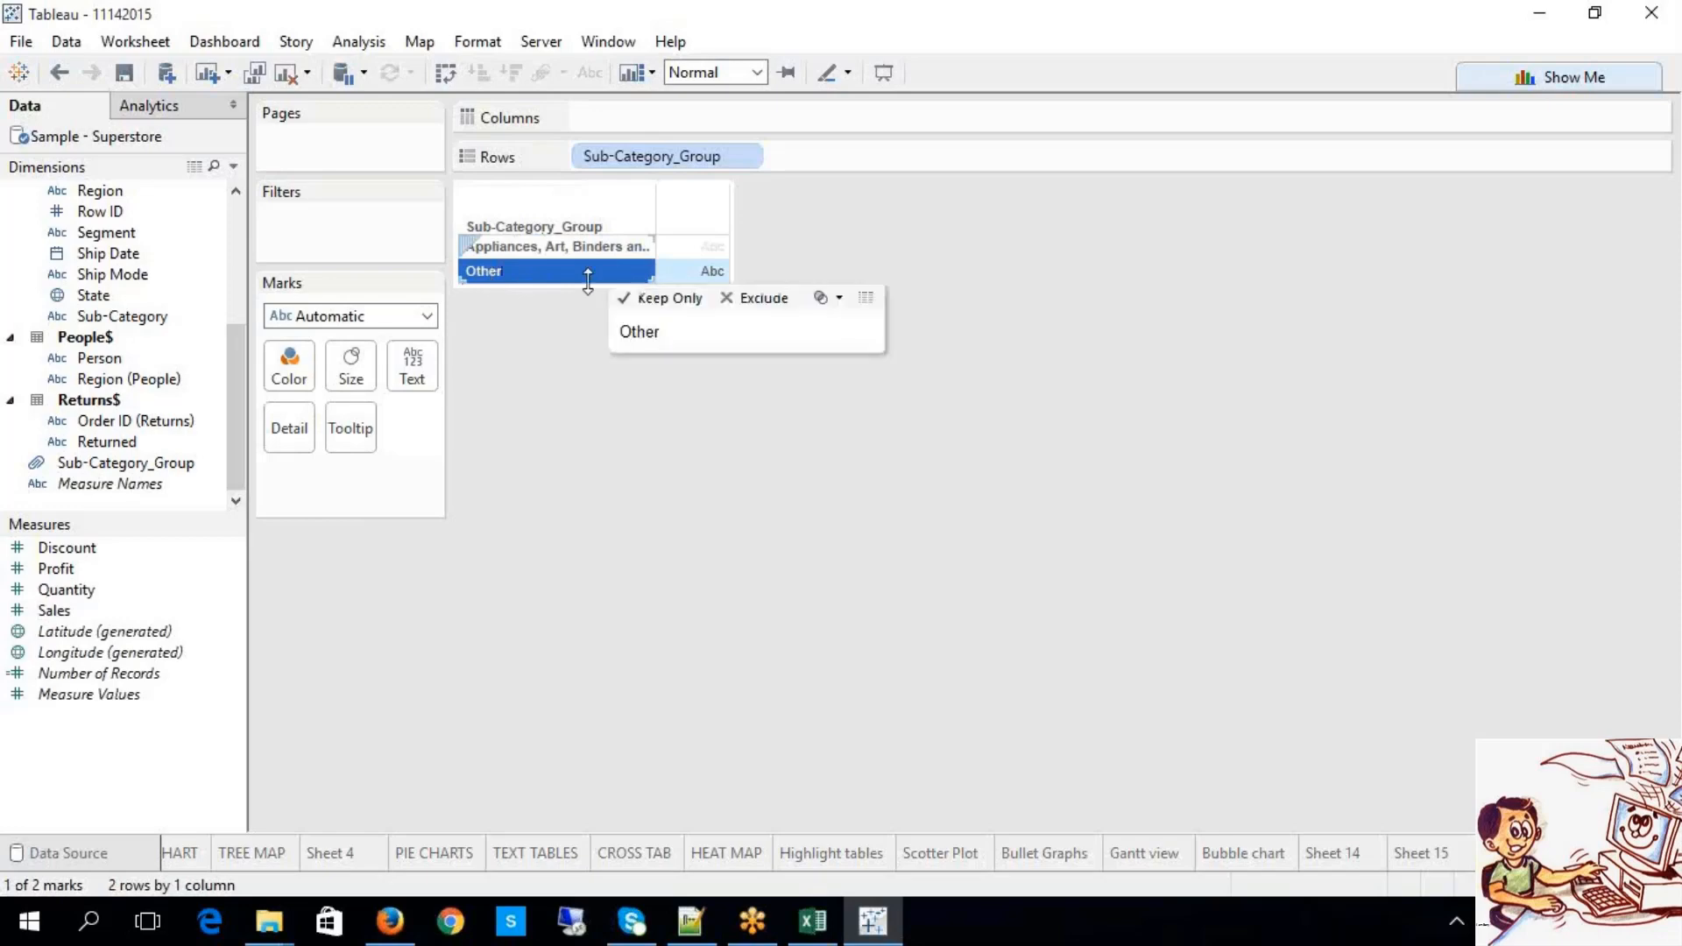
pyautogui.click(587, 504)
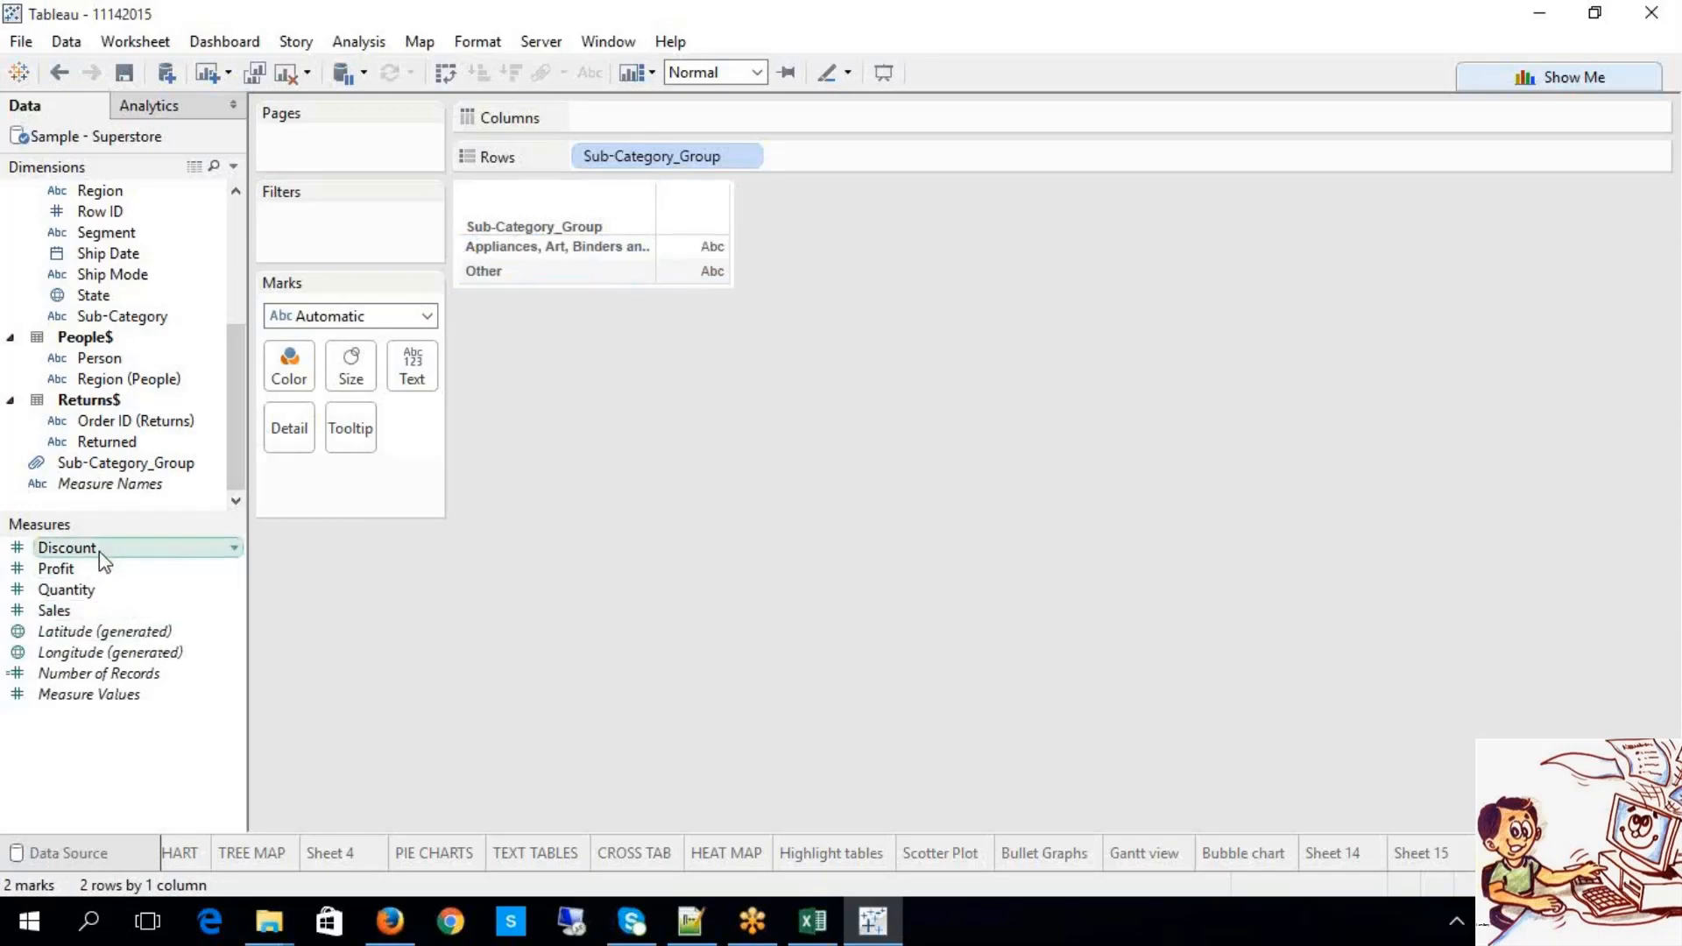
pyautogui.moveTo(123, 555); pyautogui.dragTo(412, 375)
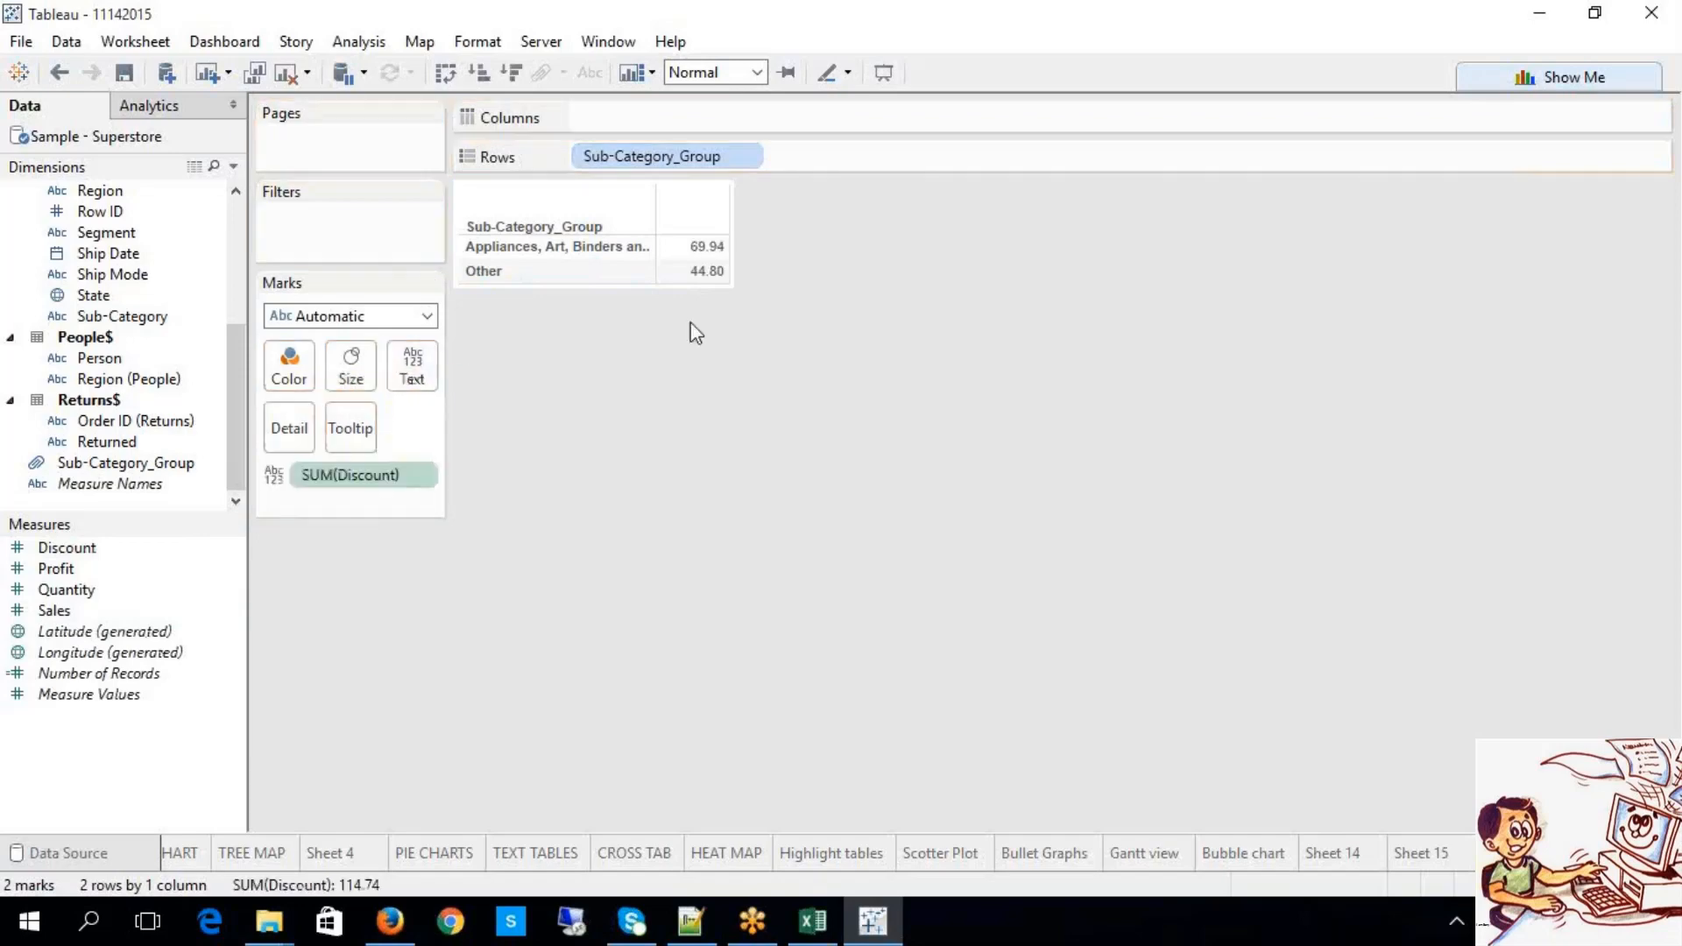
pyautogui.moveTo(720, 253)
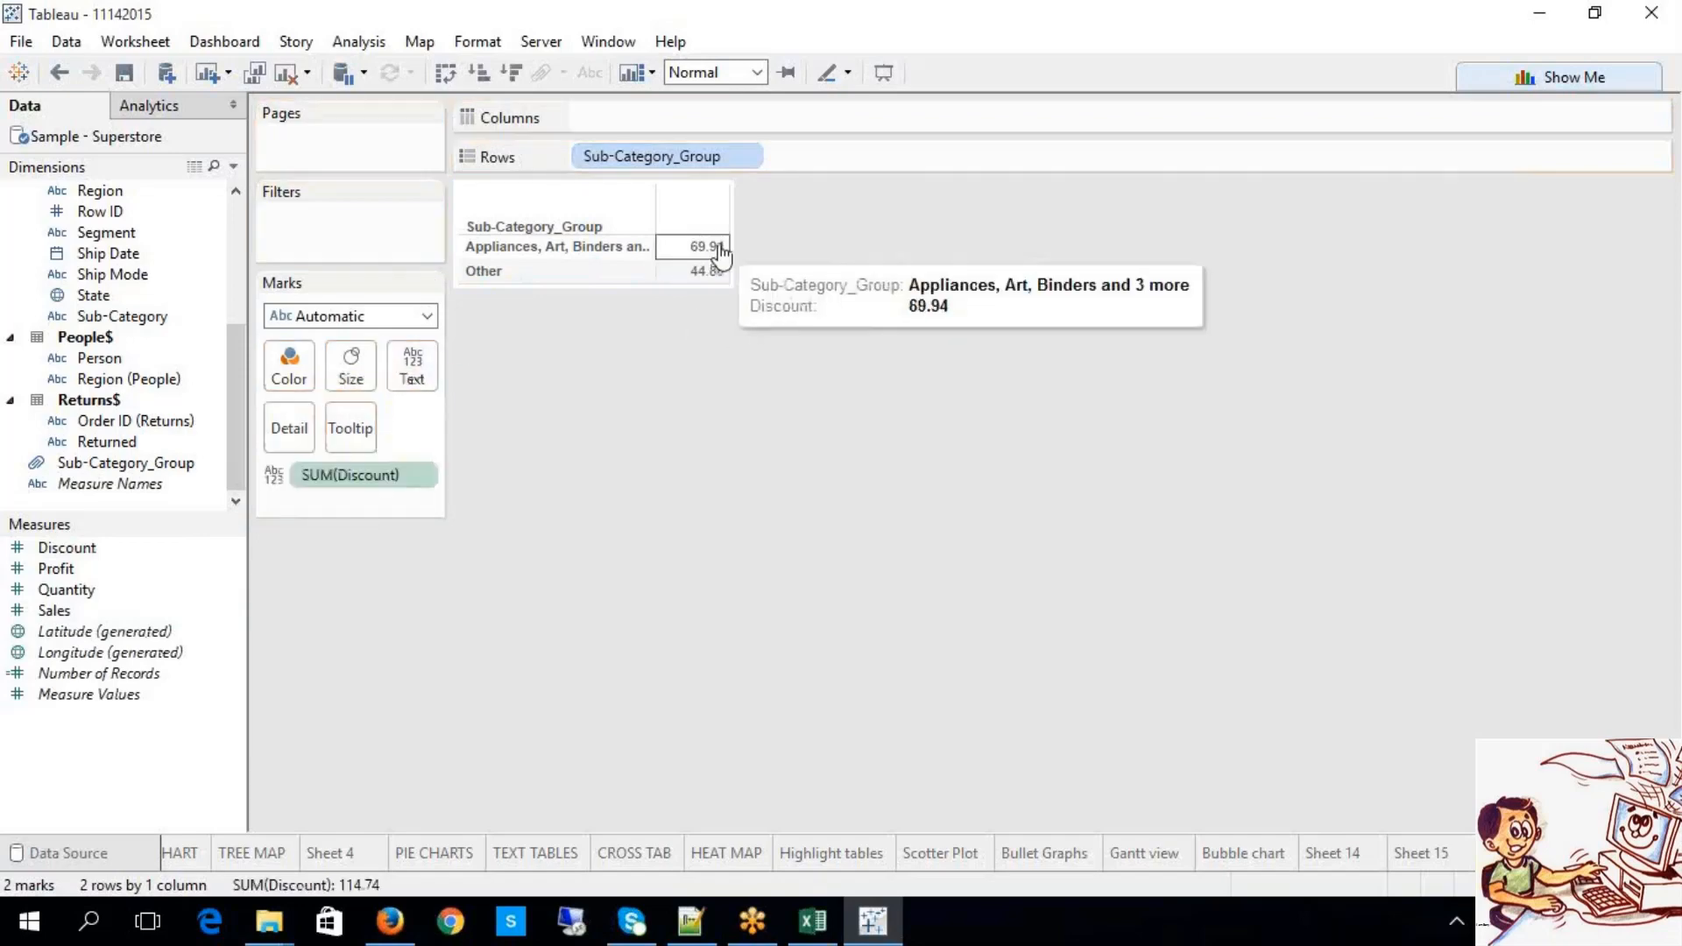
pyautogui.rightClick(421, 478)
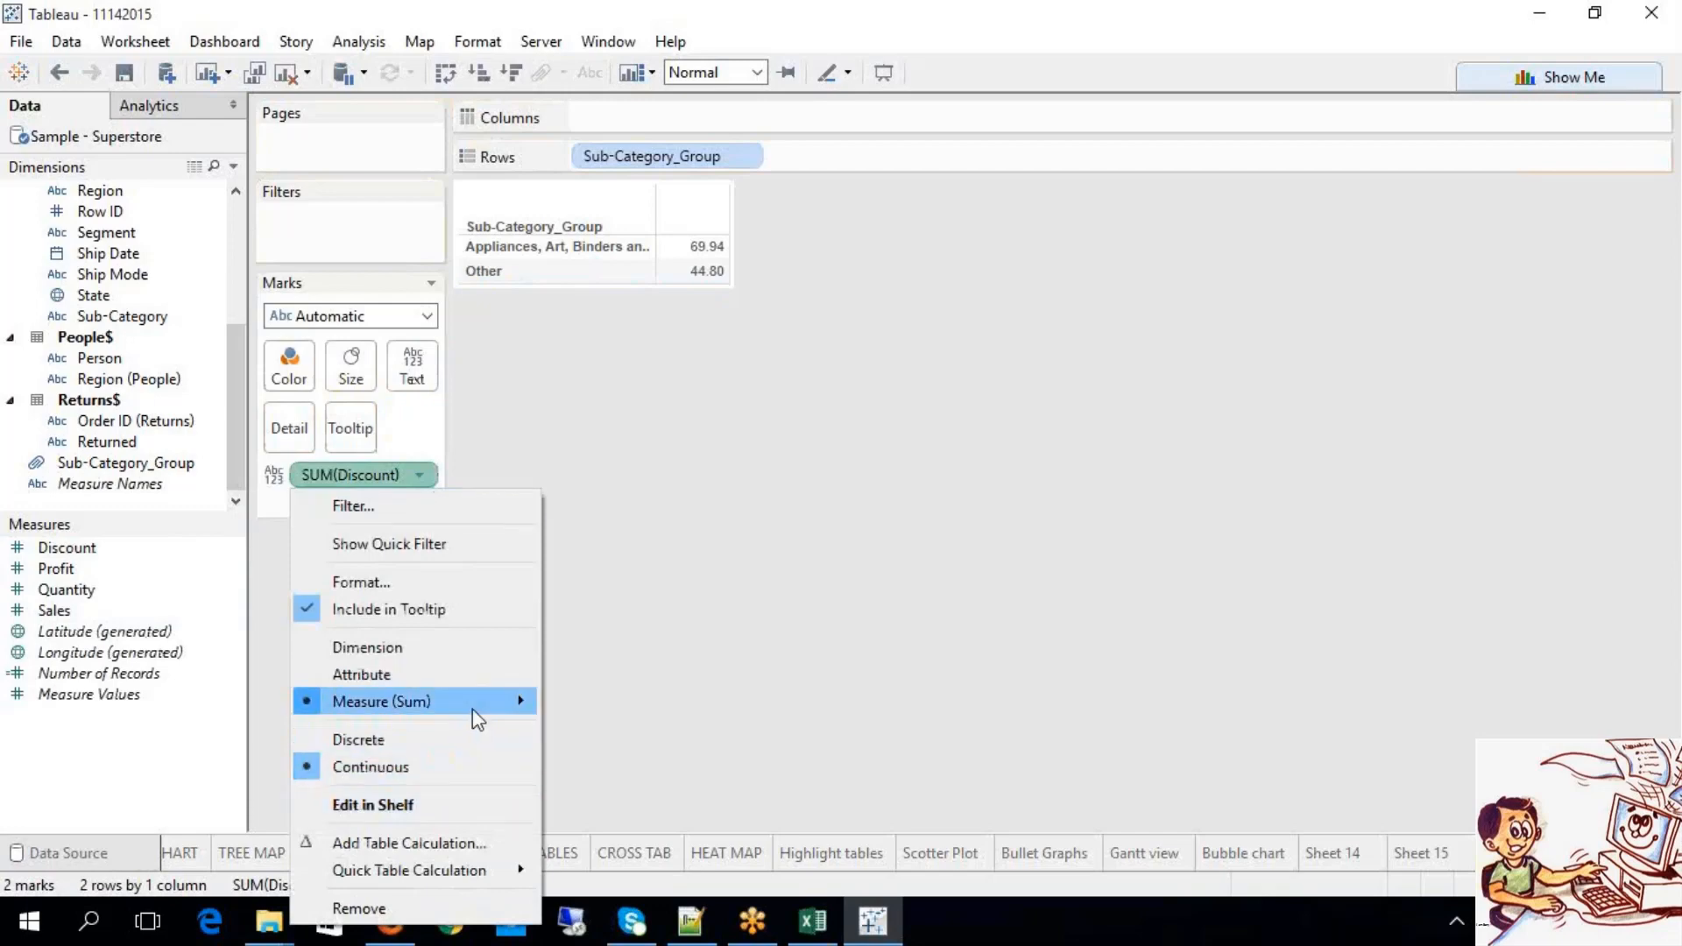
pyautogui.moveTo(491, 705)
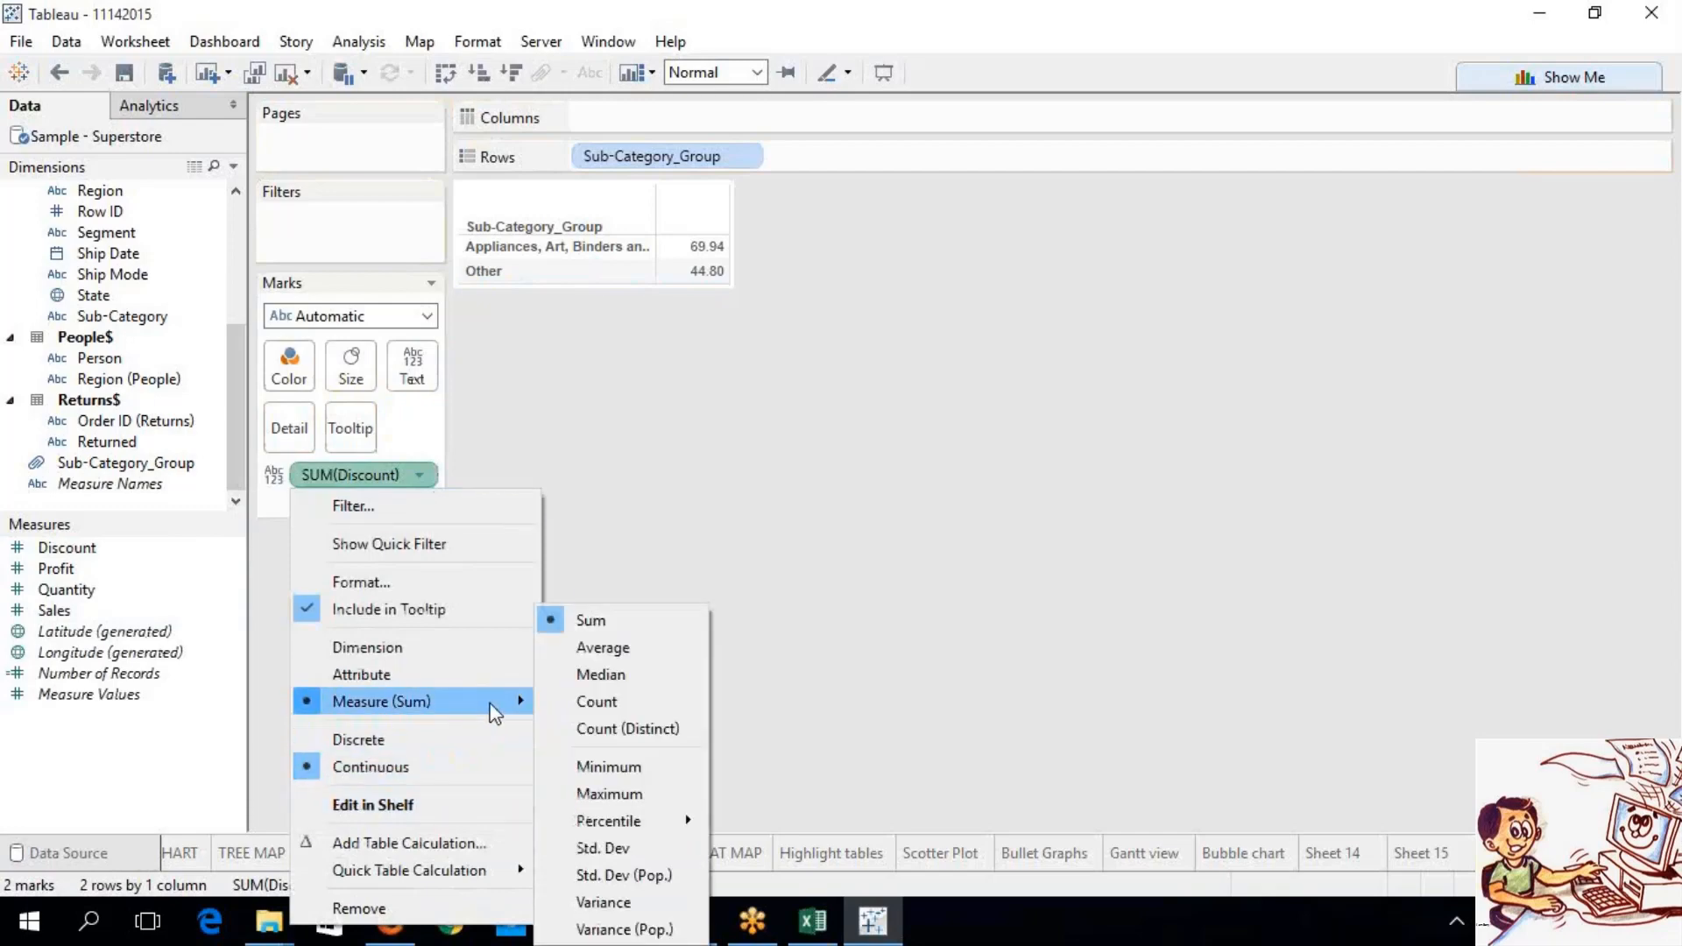
pyautogui.click(618, 649)
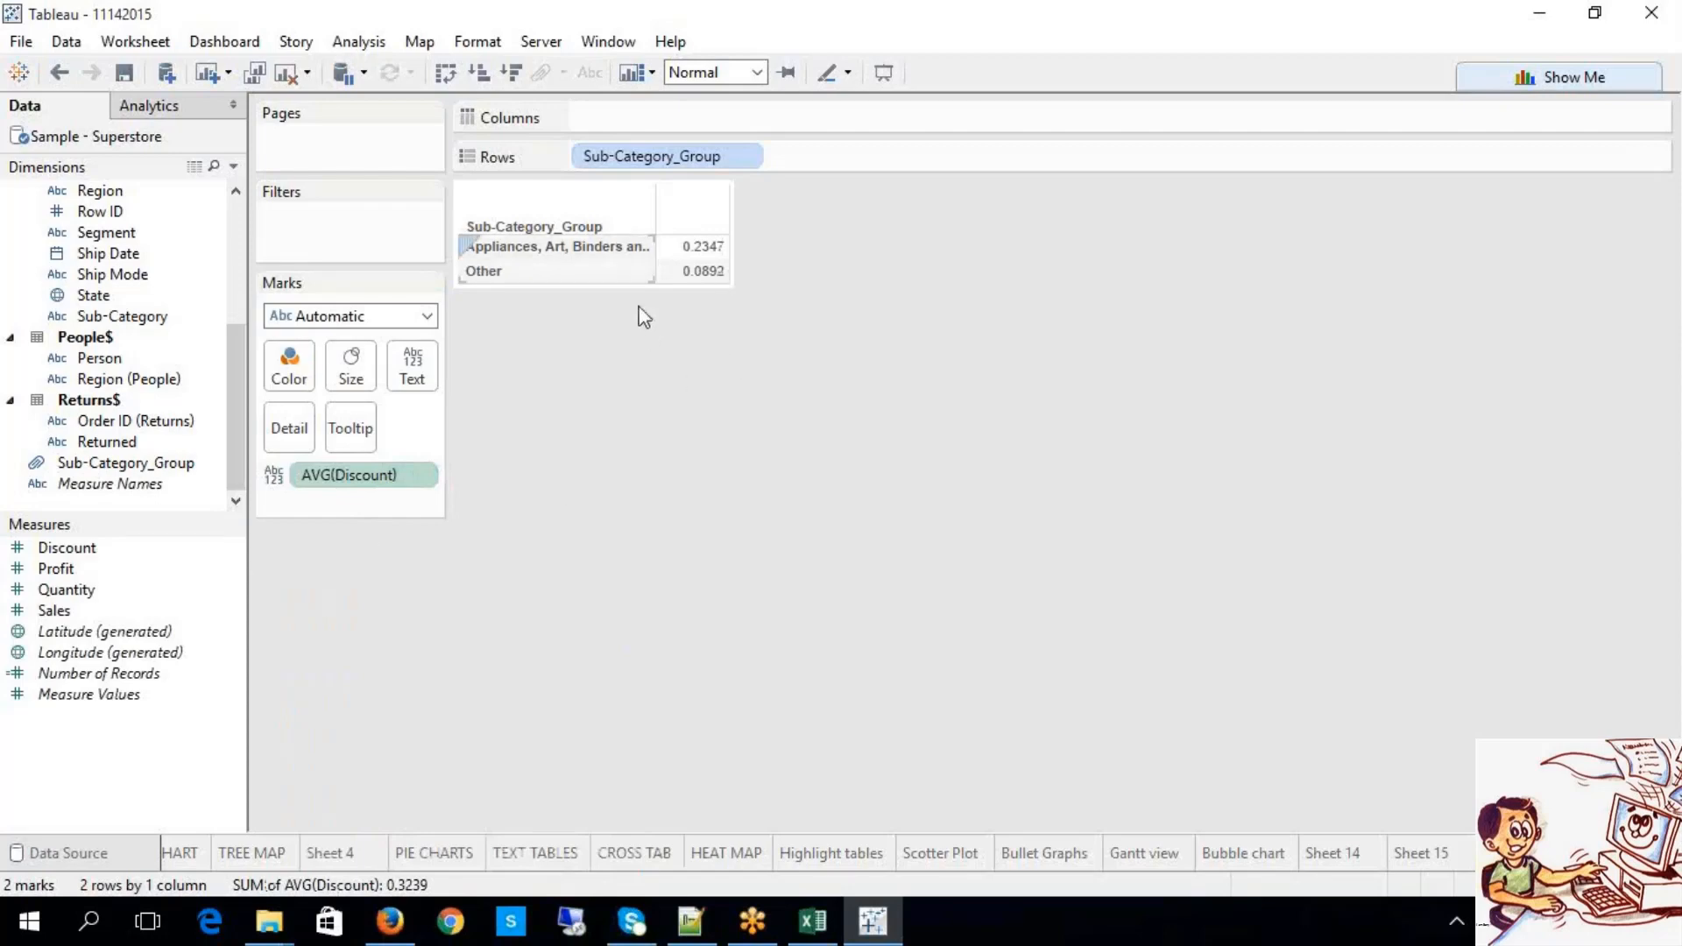
pyautogui.click(633, 251)
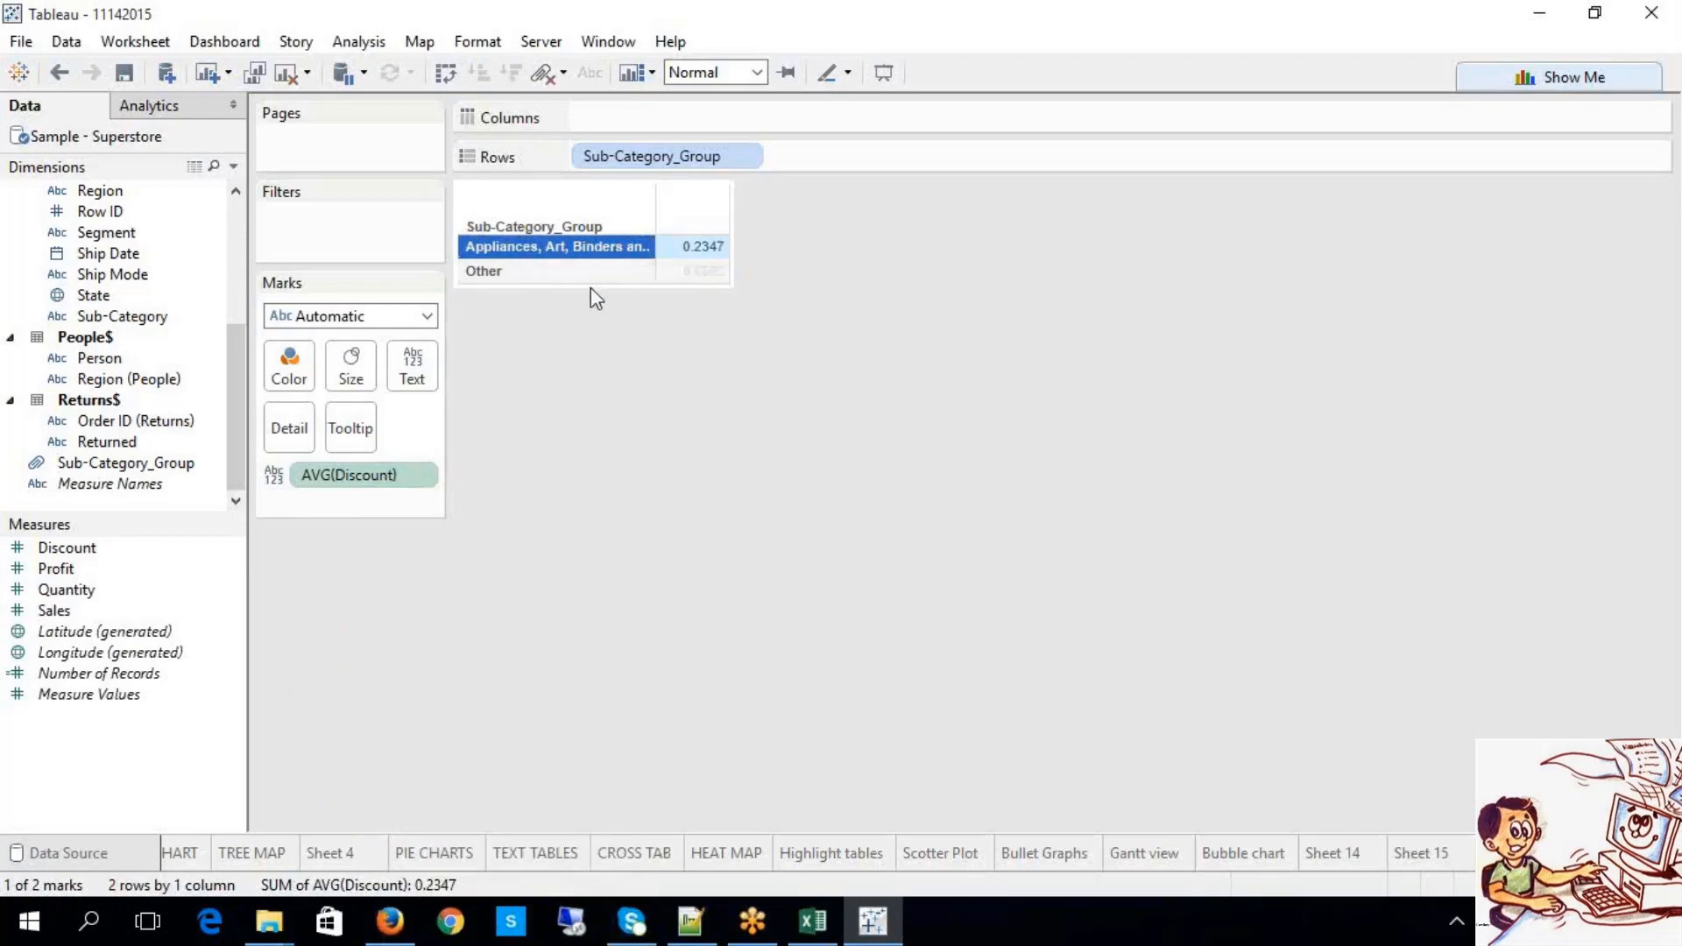
pyautogui.click(591, 277)
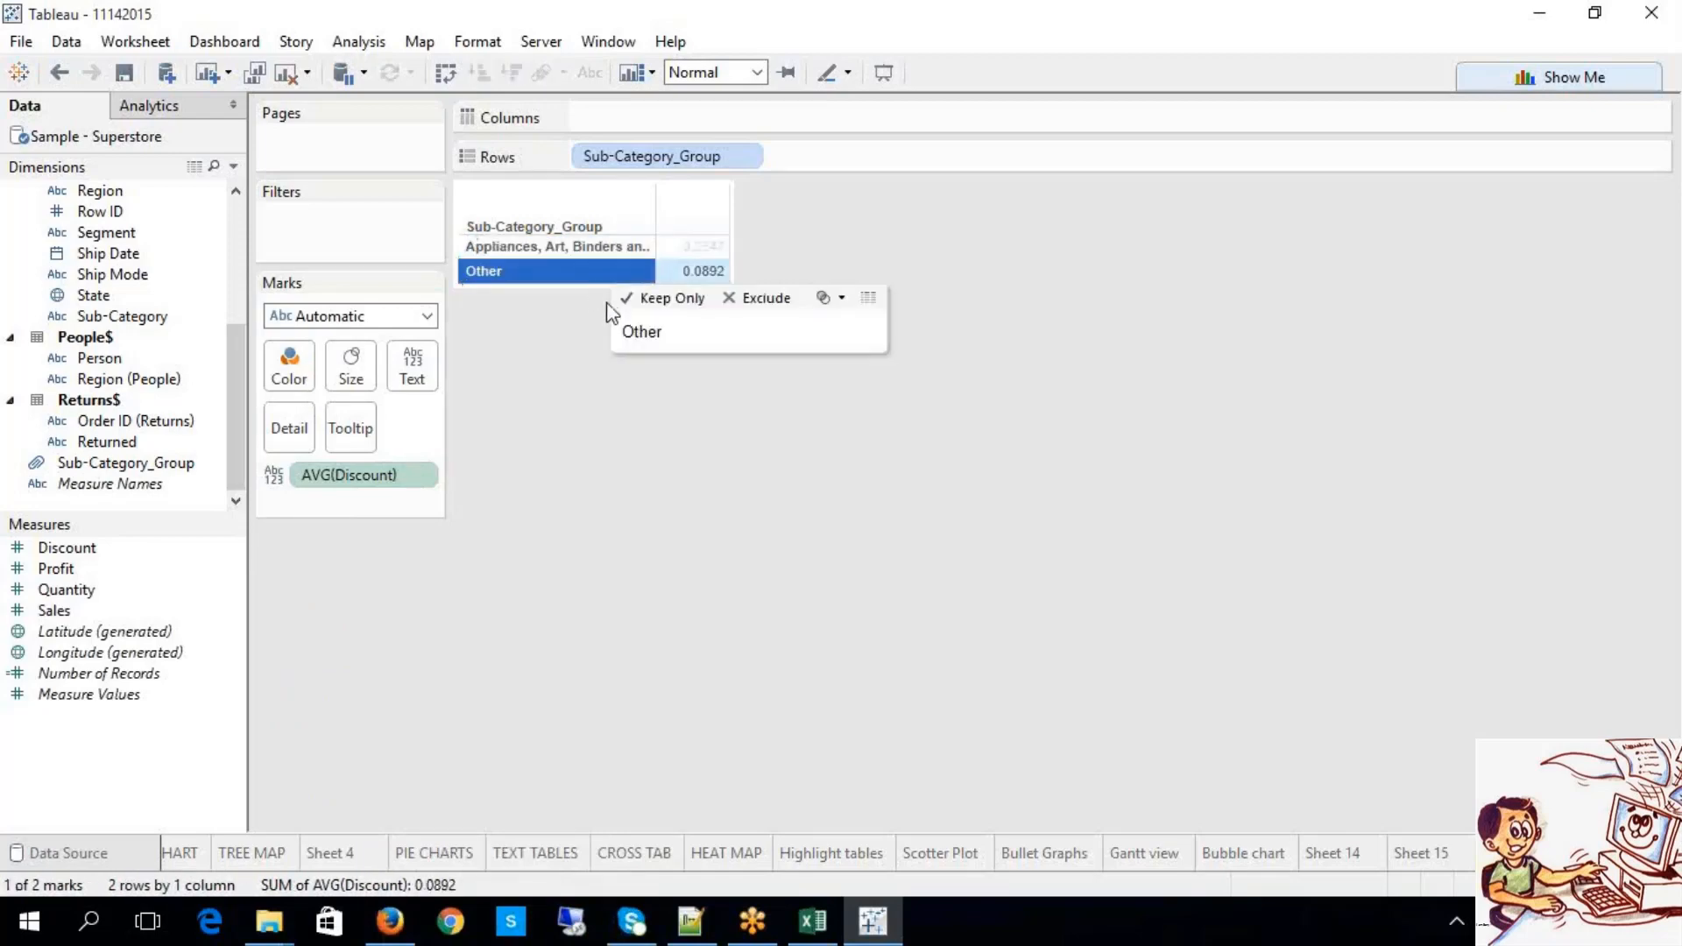
pyautogui.click(603, 250)
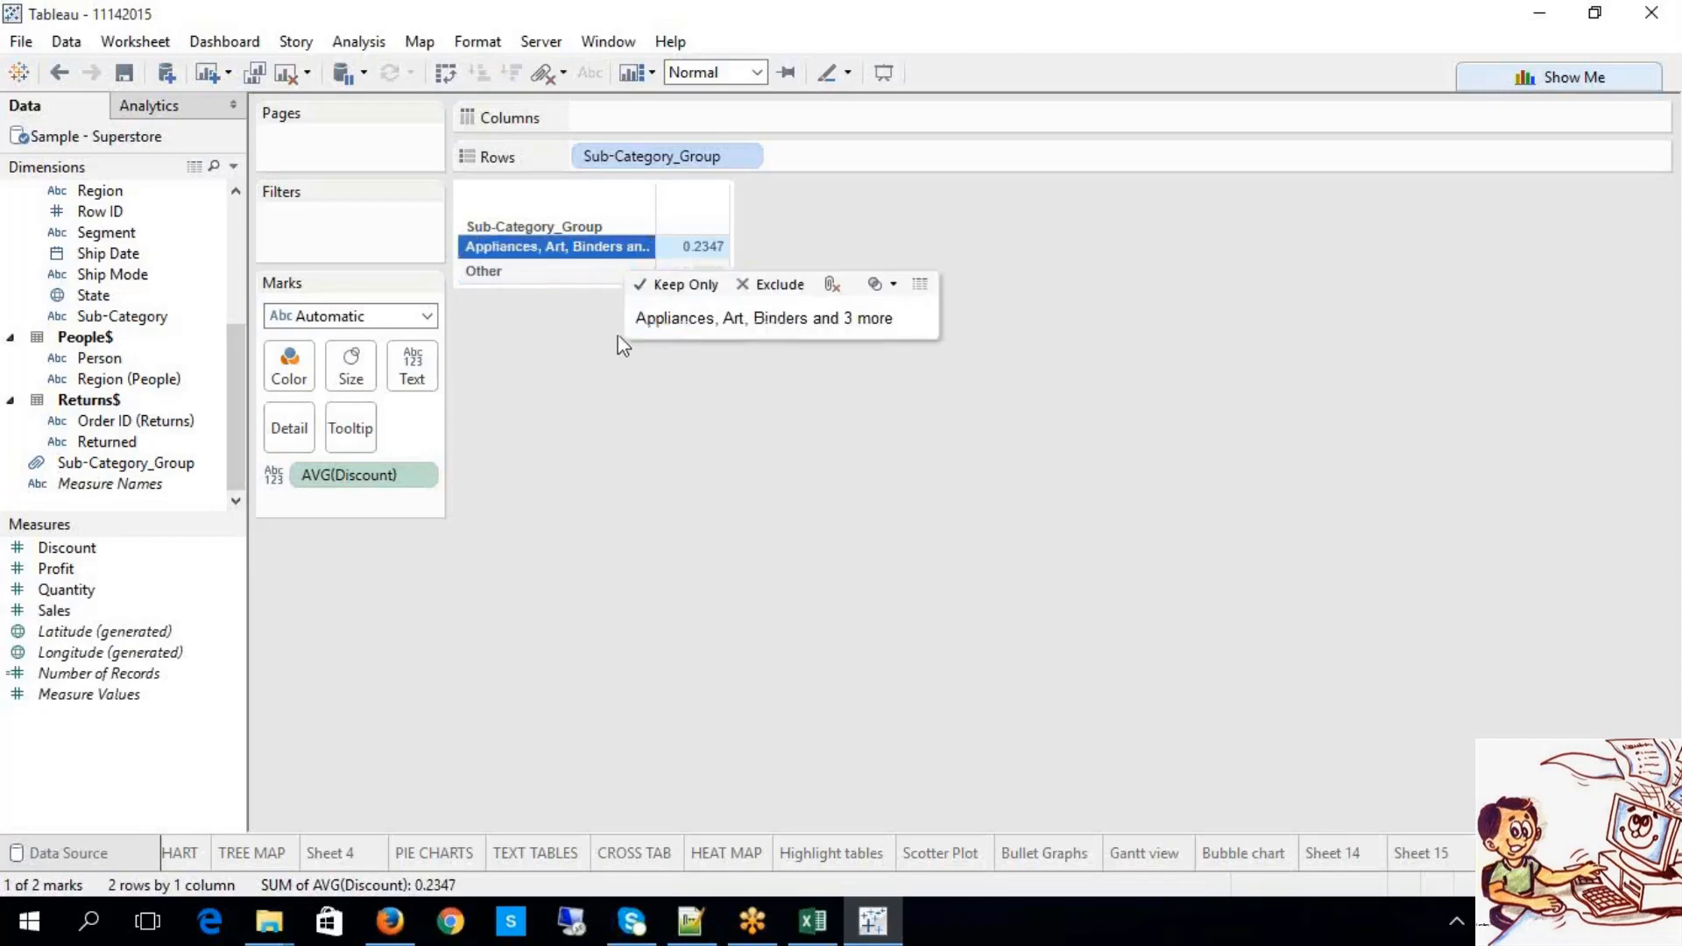
pyautogui.click(773, 428)
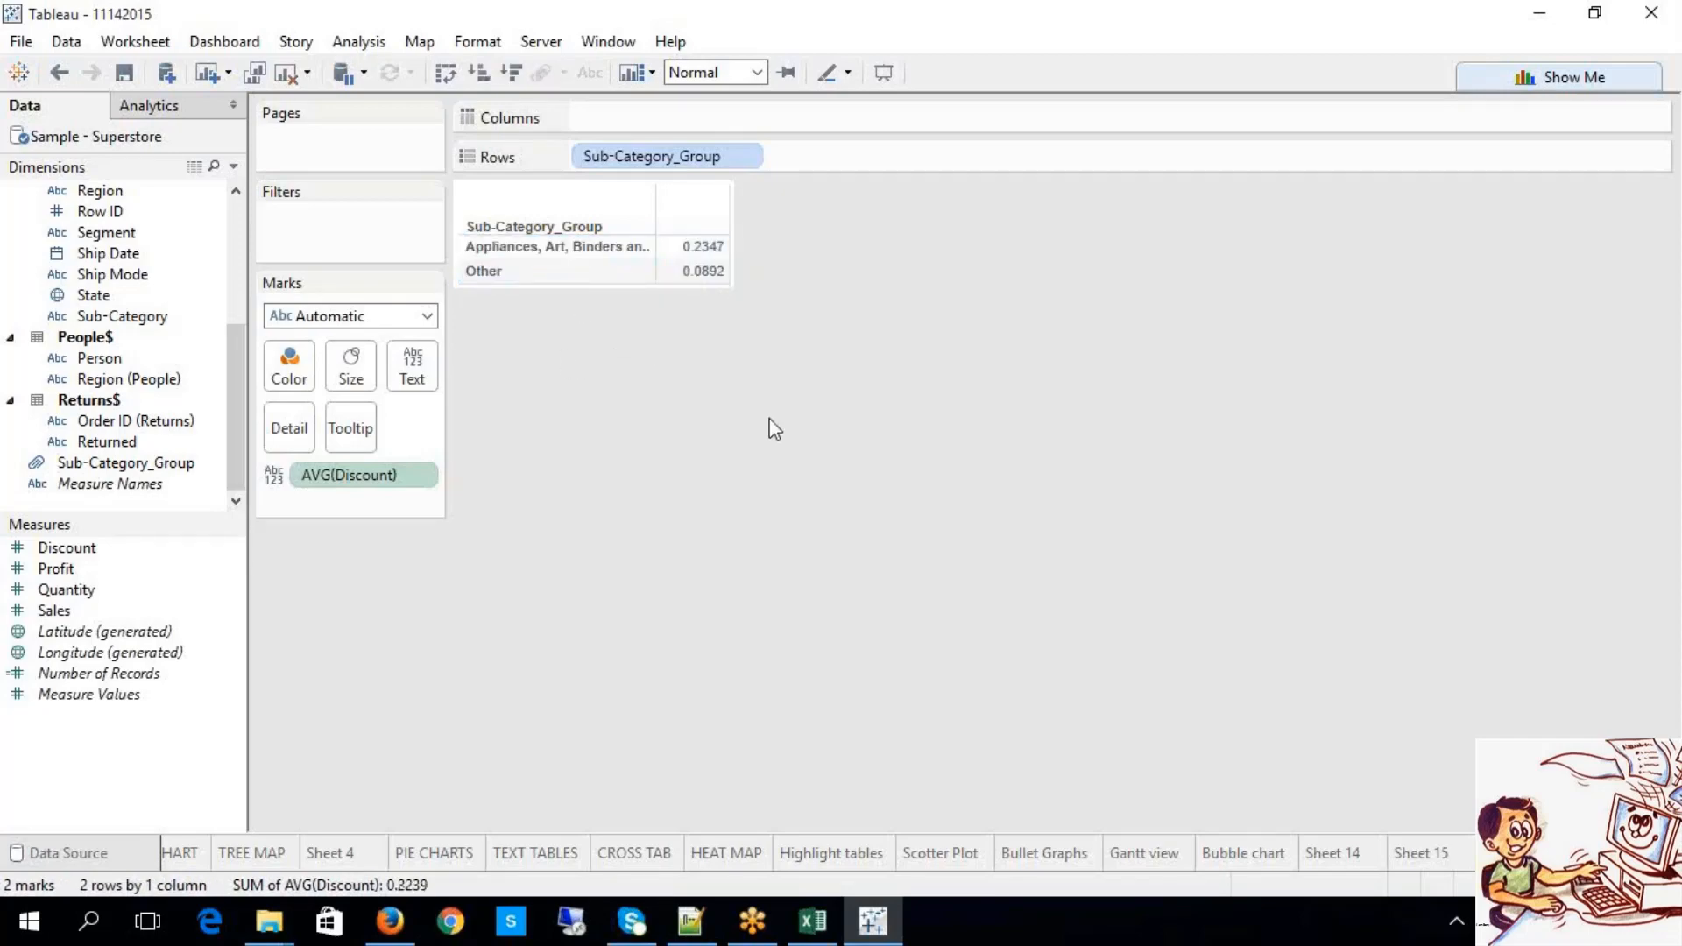
pyautogui.click(419, 475)
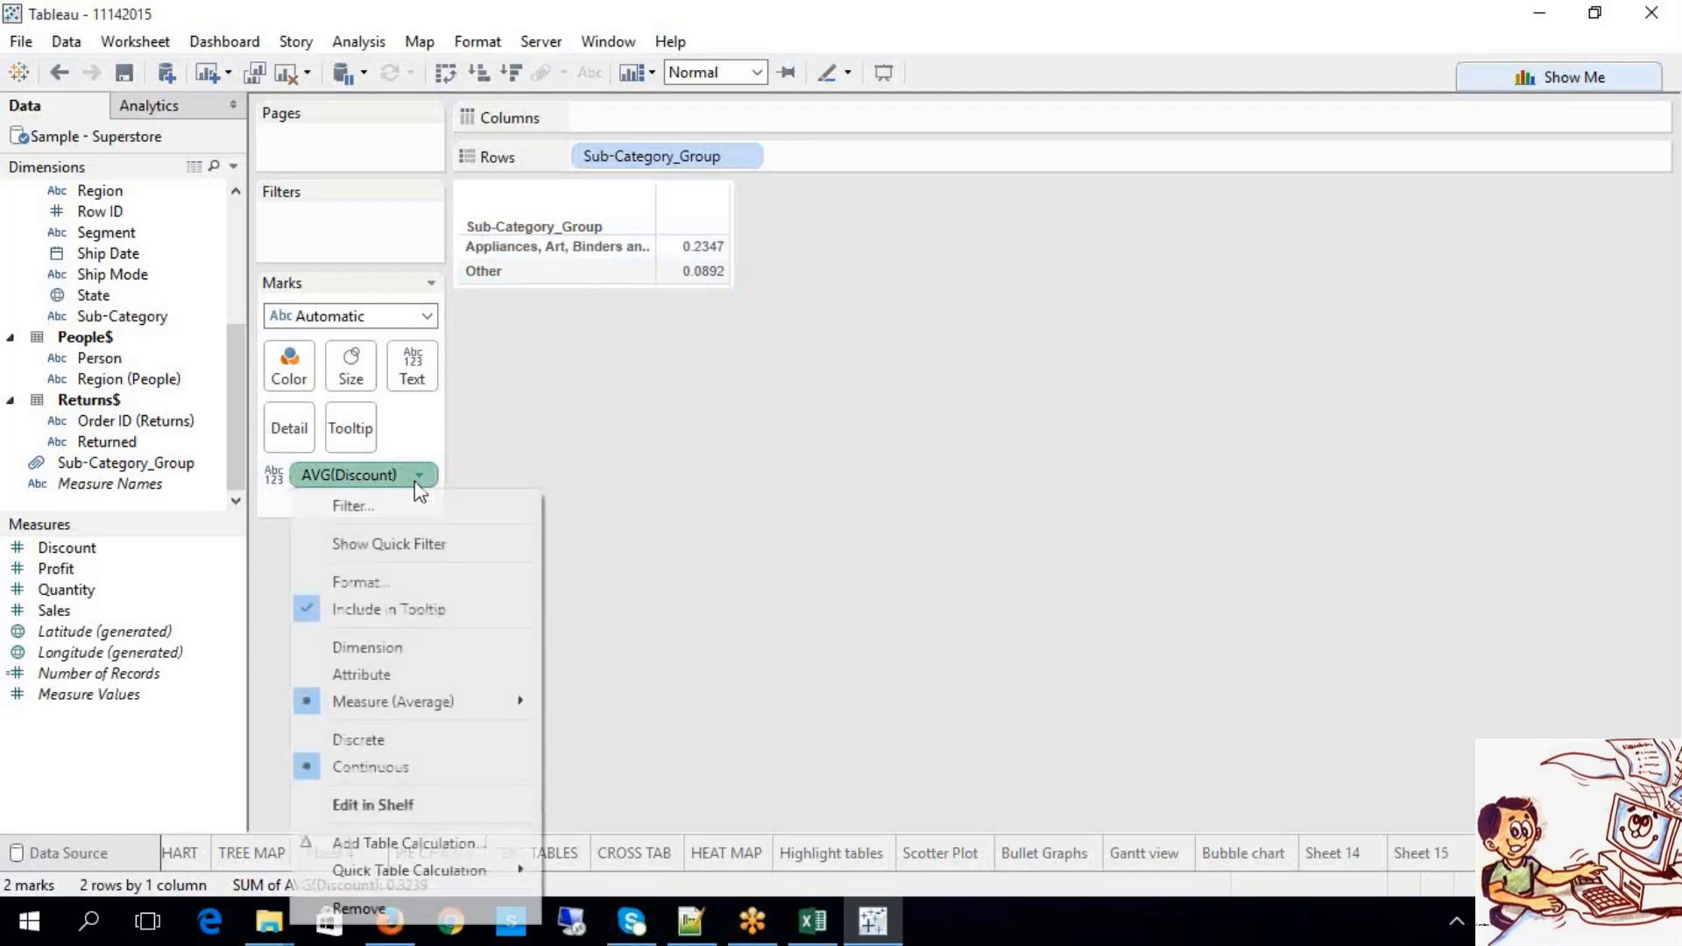
pyautogui.click(354, 904)
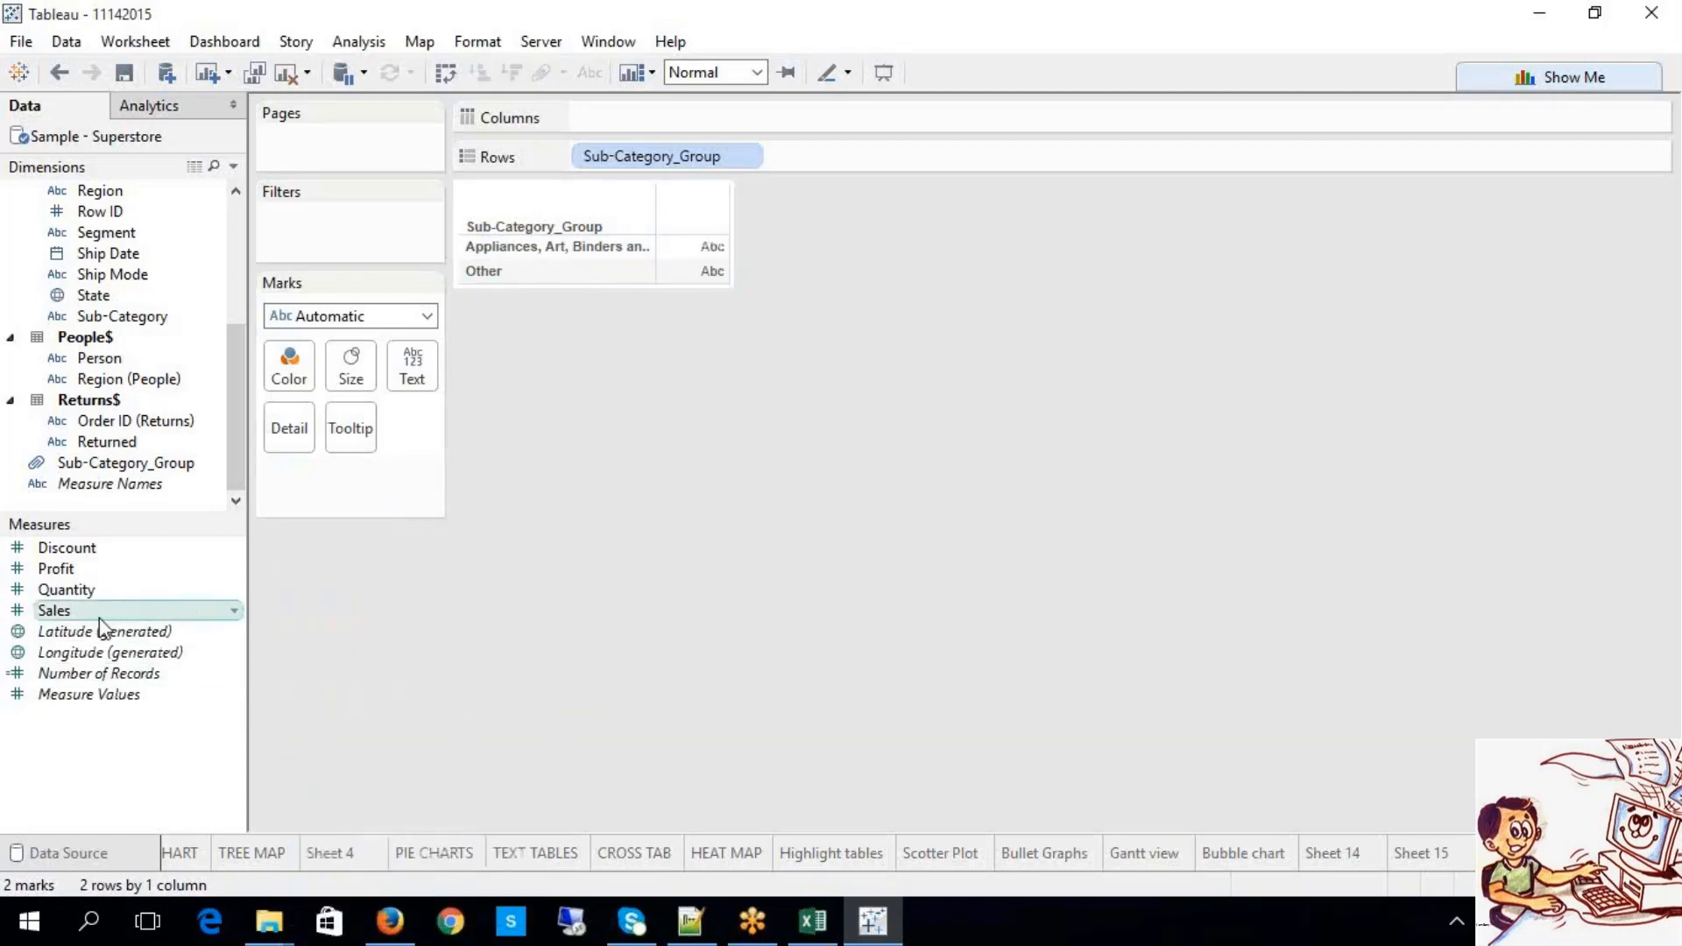
pyautogui.moveTo(91, 608); pyautogui.dragTo(610, 102)
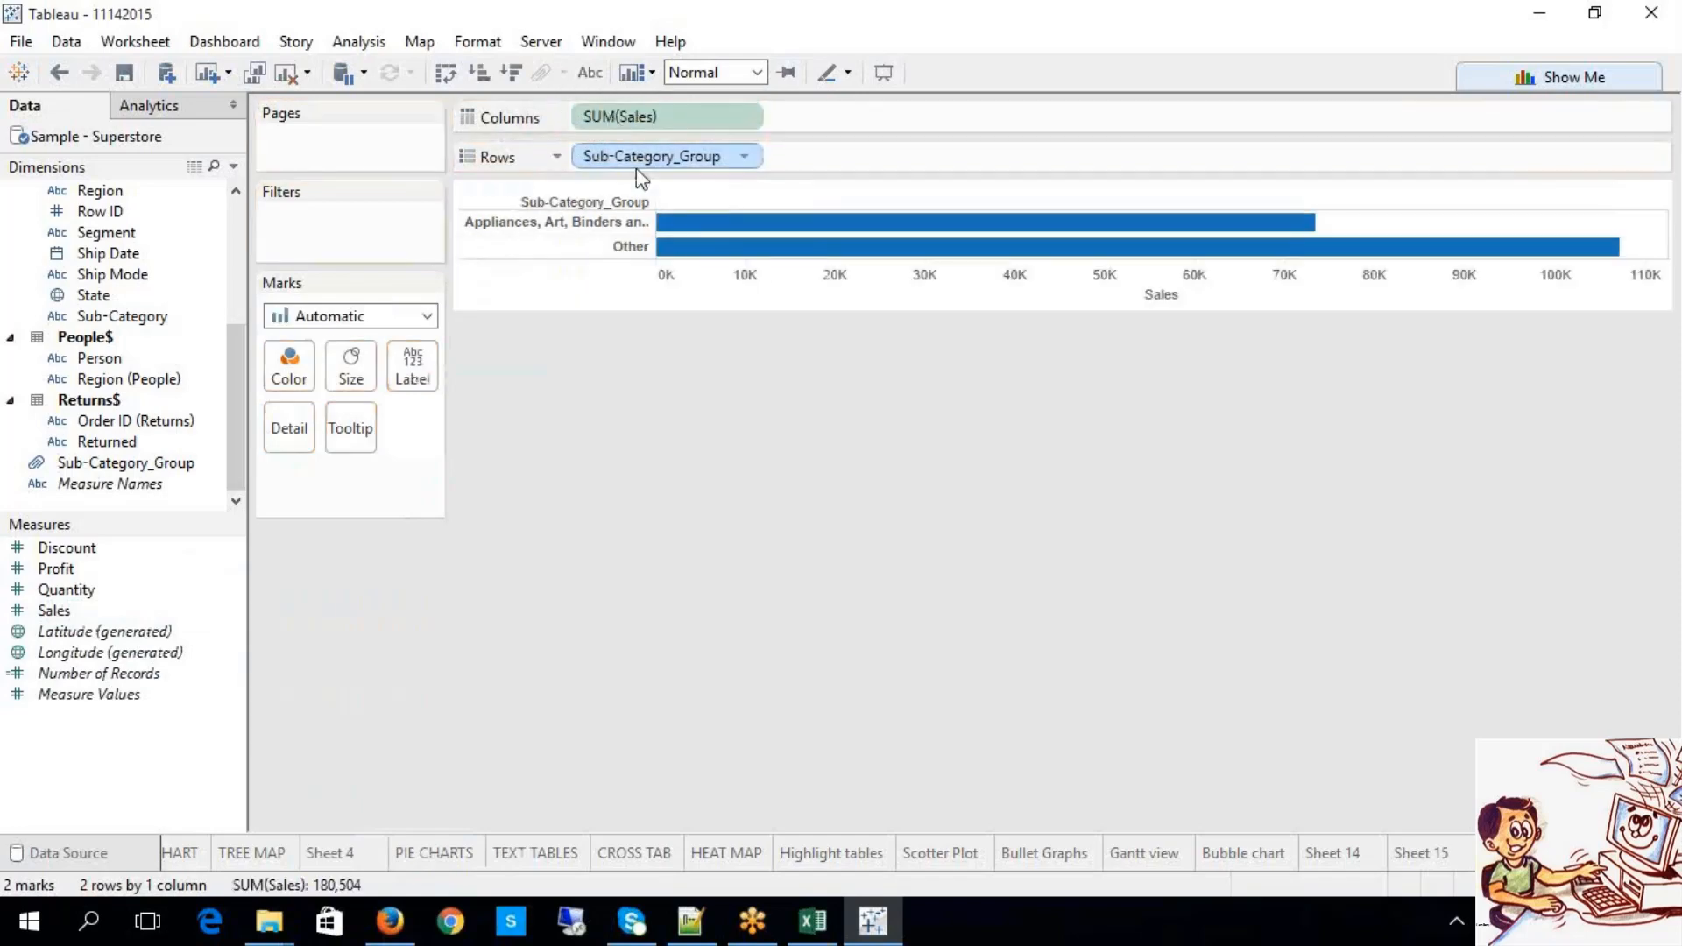
# Step: Label the two group bars with their sales values, 73,341 and 107,163
pyautogui.click(599, 85)
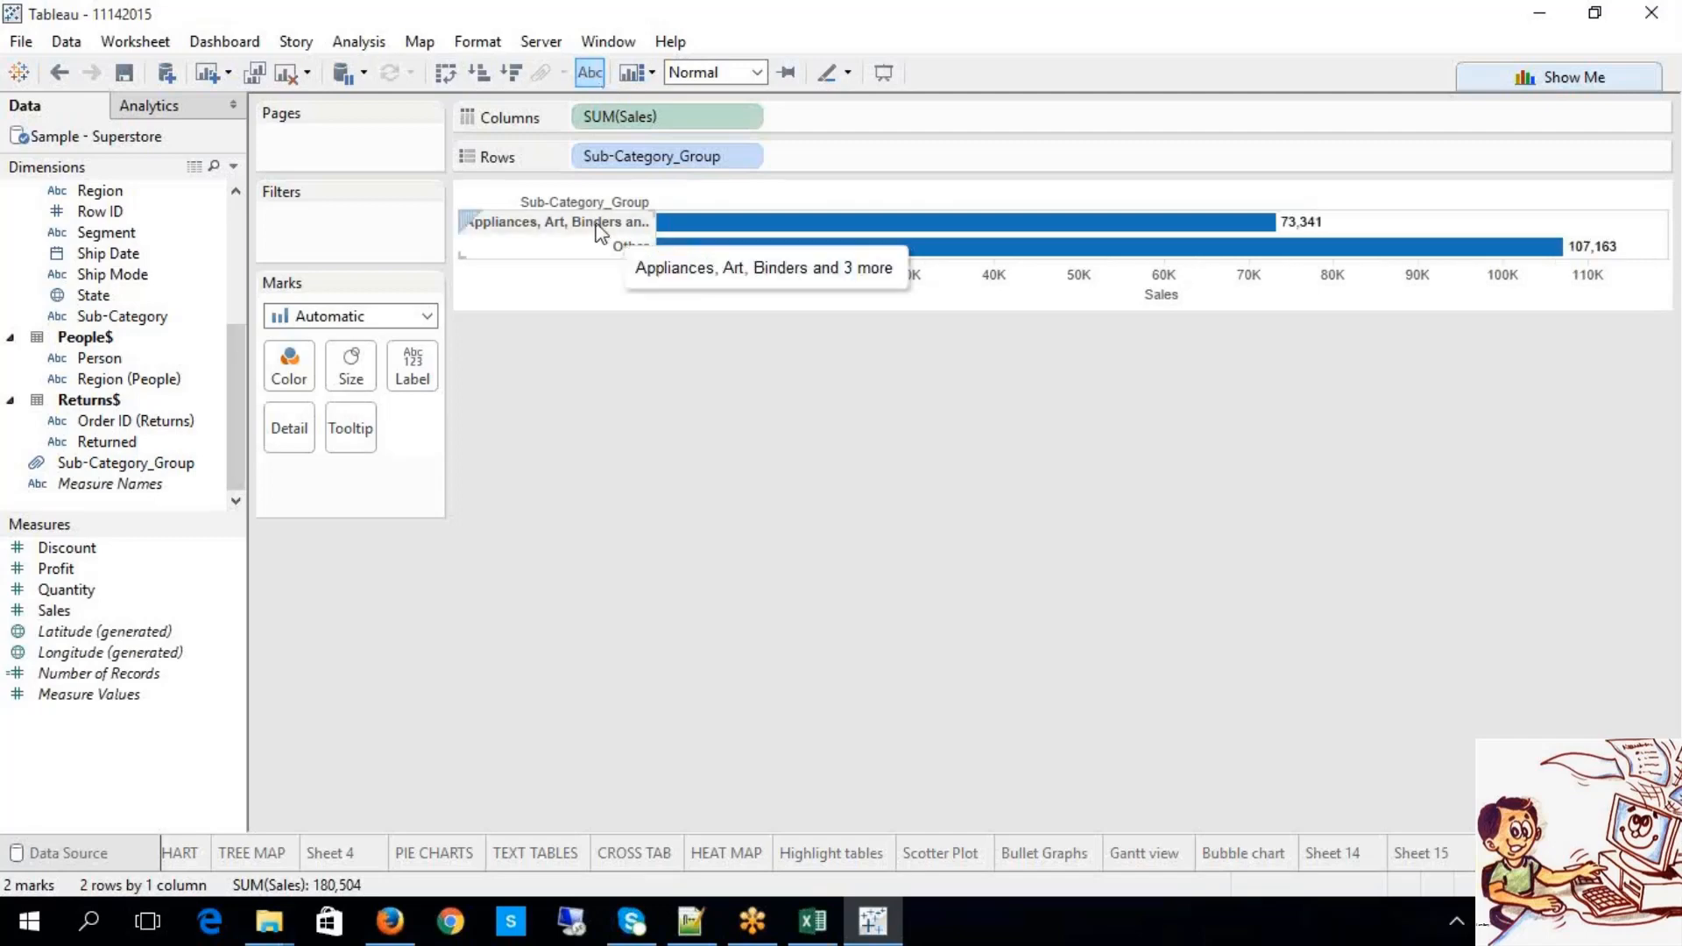
pyautogui.click(599, 231)
pyautogui.rightClick(600, 231)
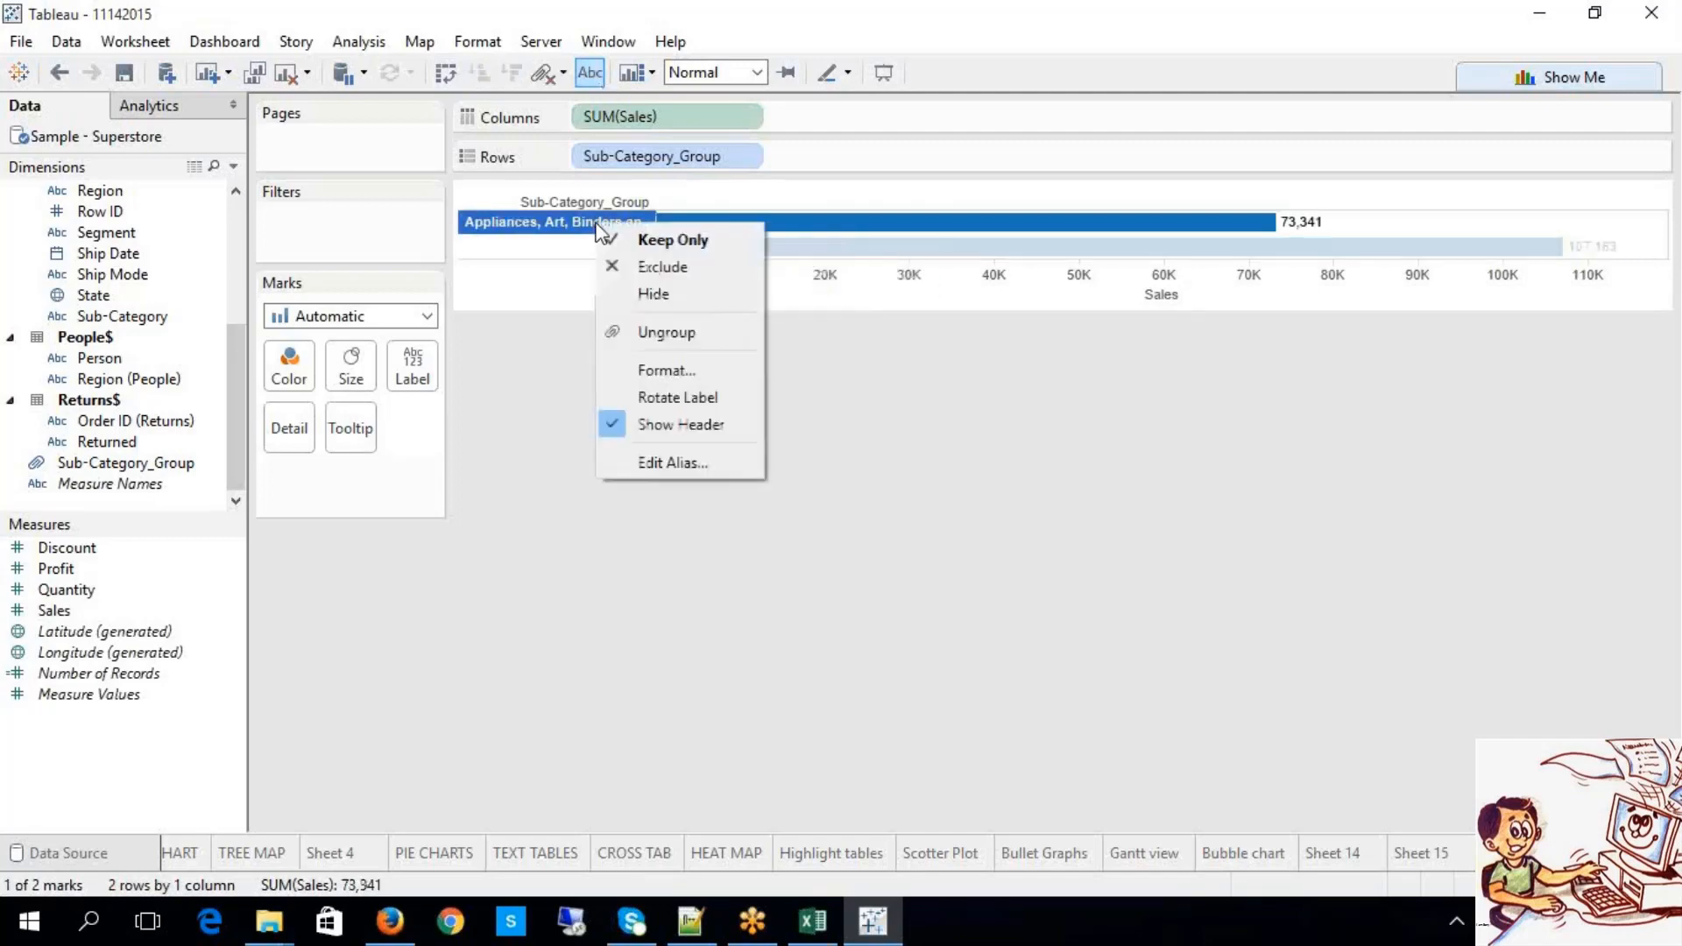
pyautogui.click(471, 577)
pyautogui.click(471, 576)
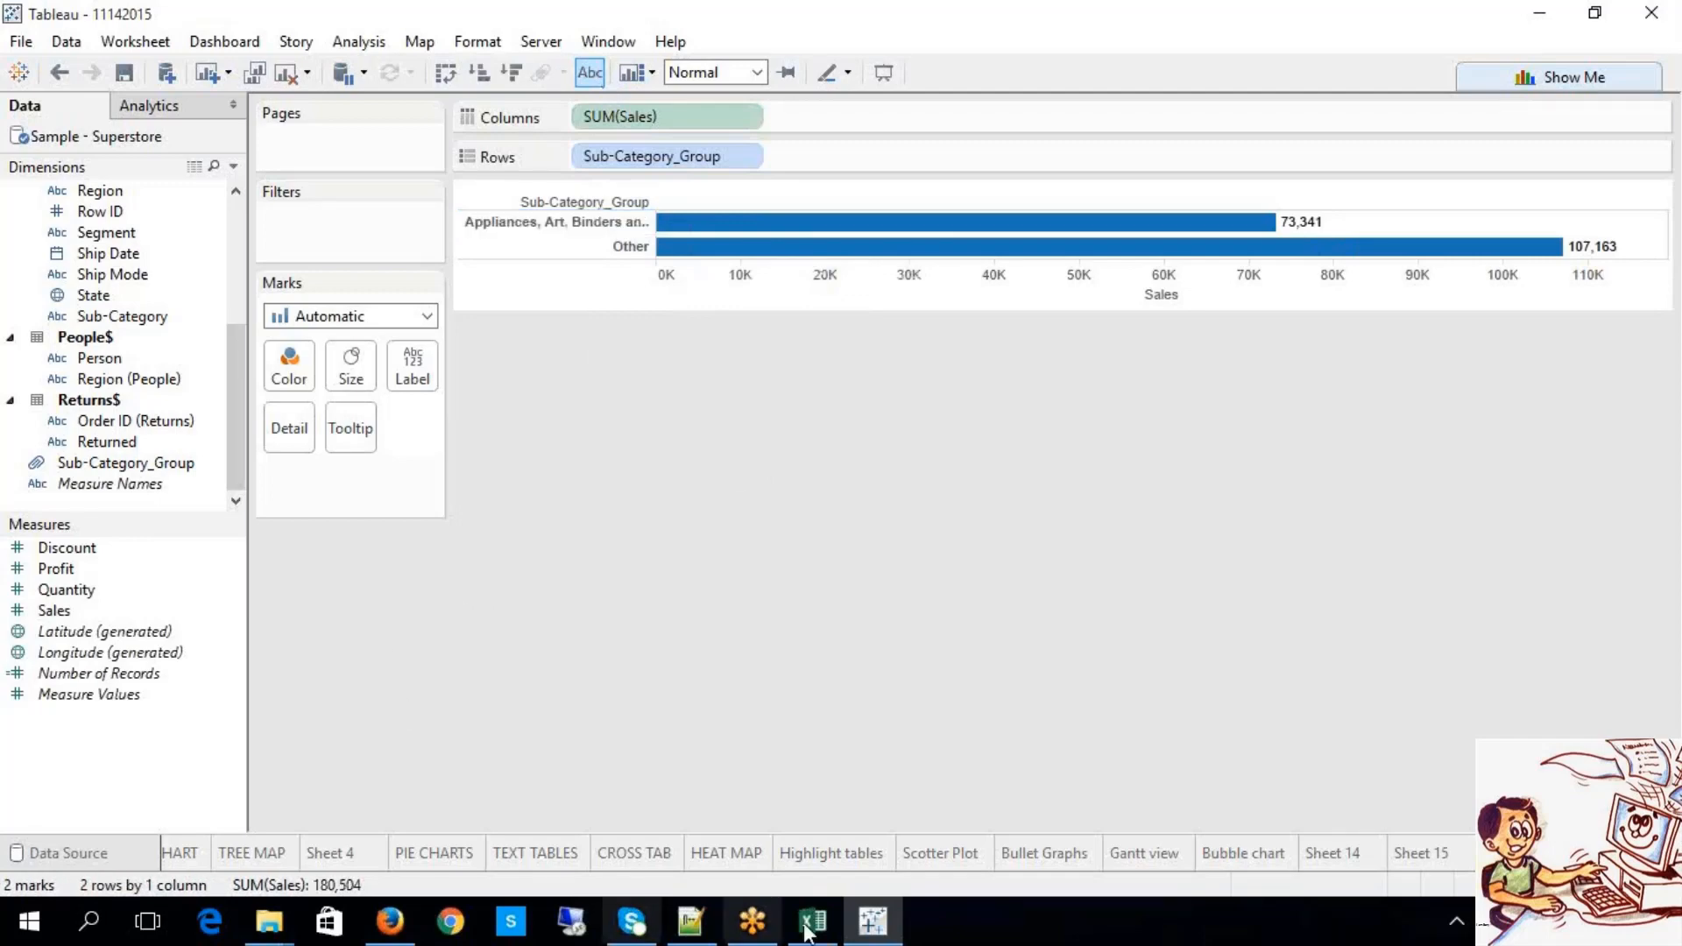
pyautogui.click(1417, 855)
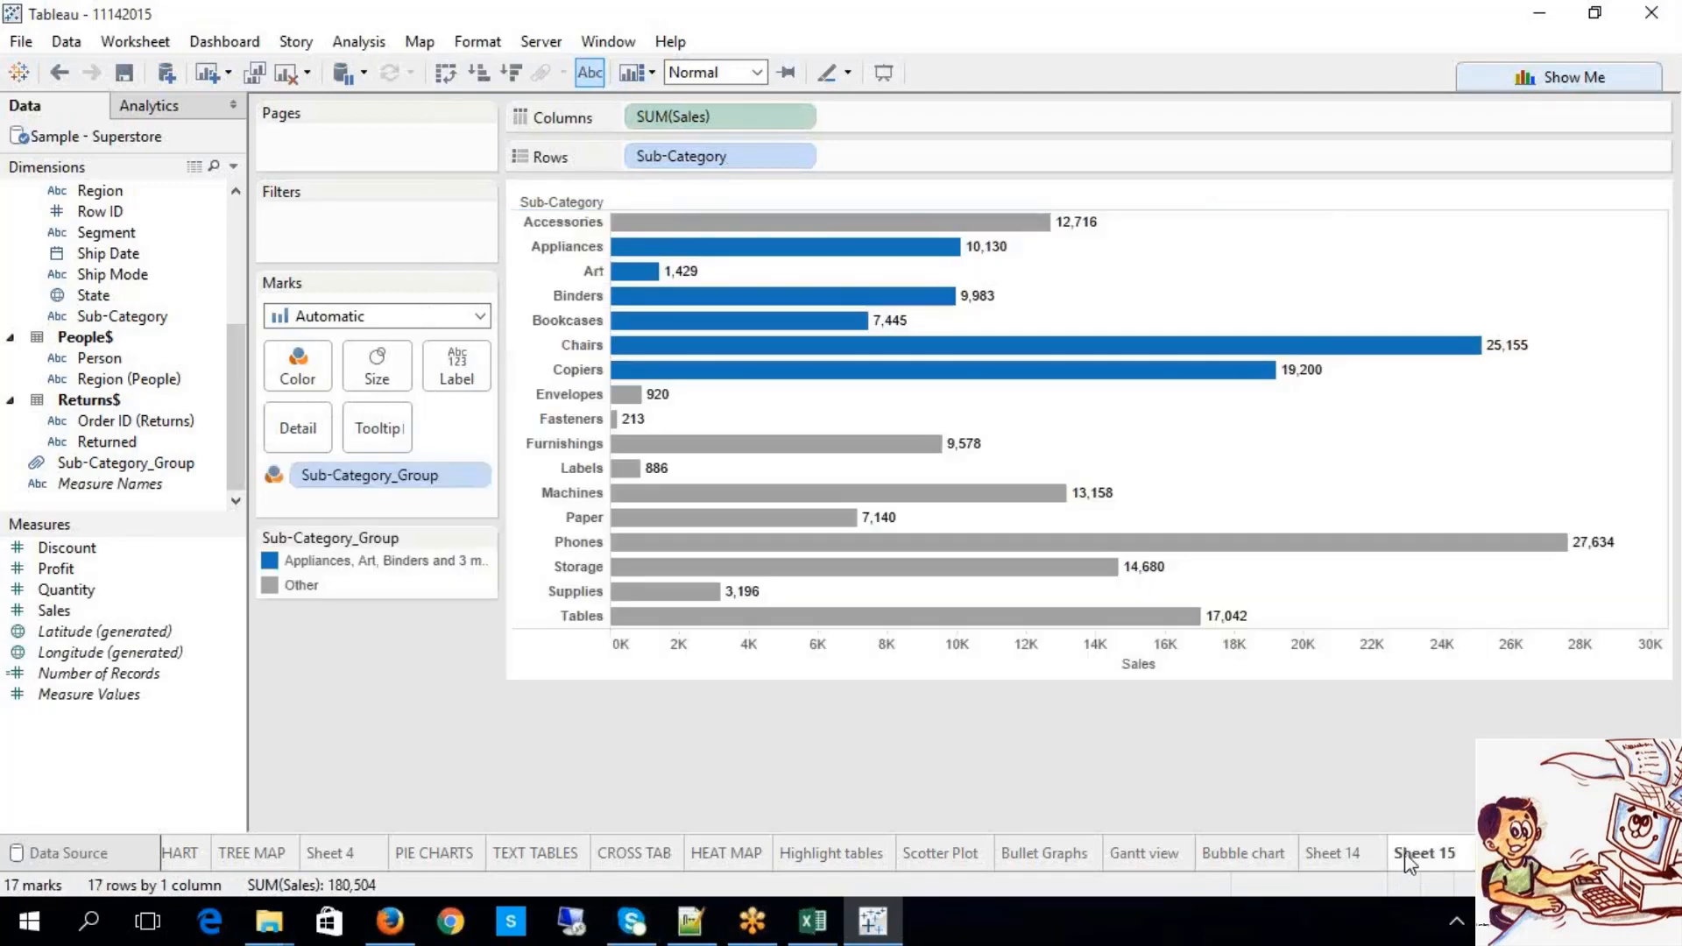
# Step: Open and close the Sub-Category_Group colour pill's options menu without changes
pyautogui.rightClick(425, 487)
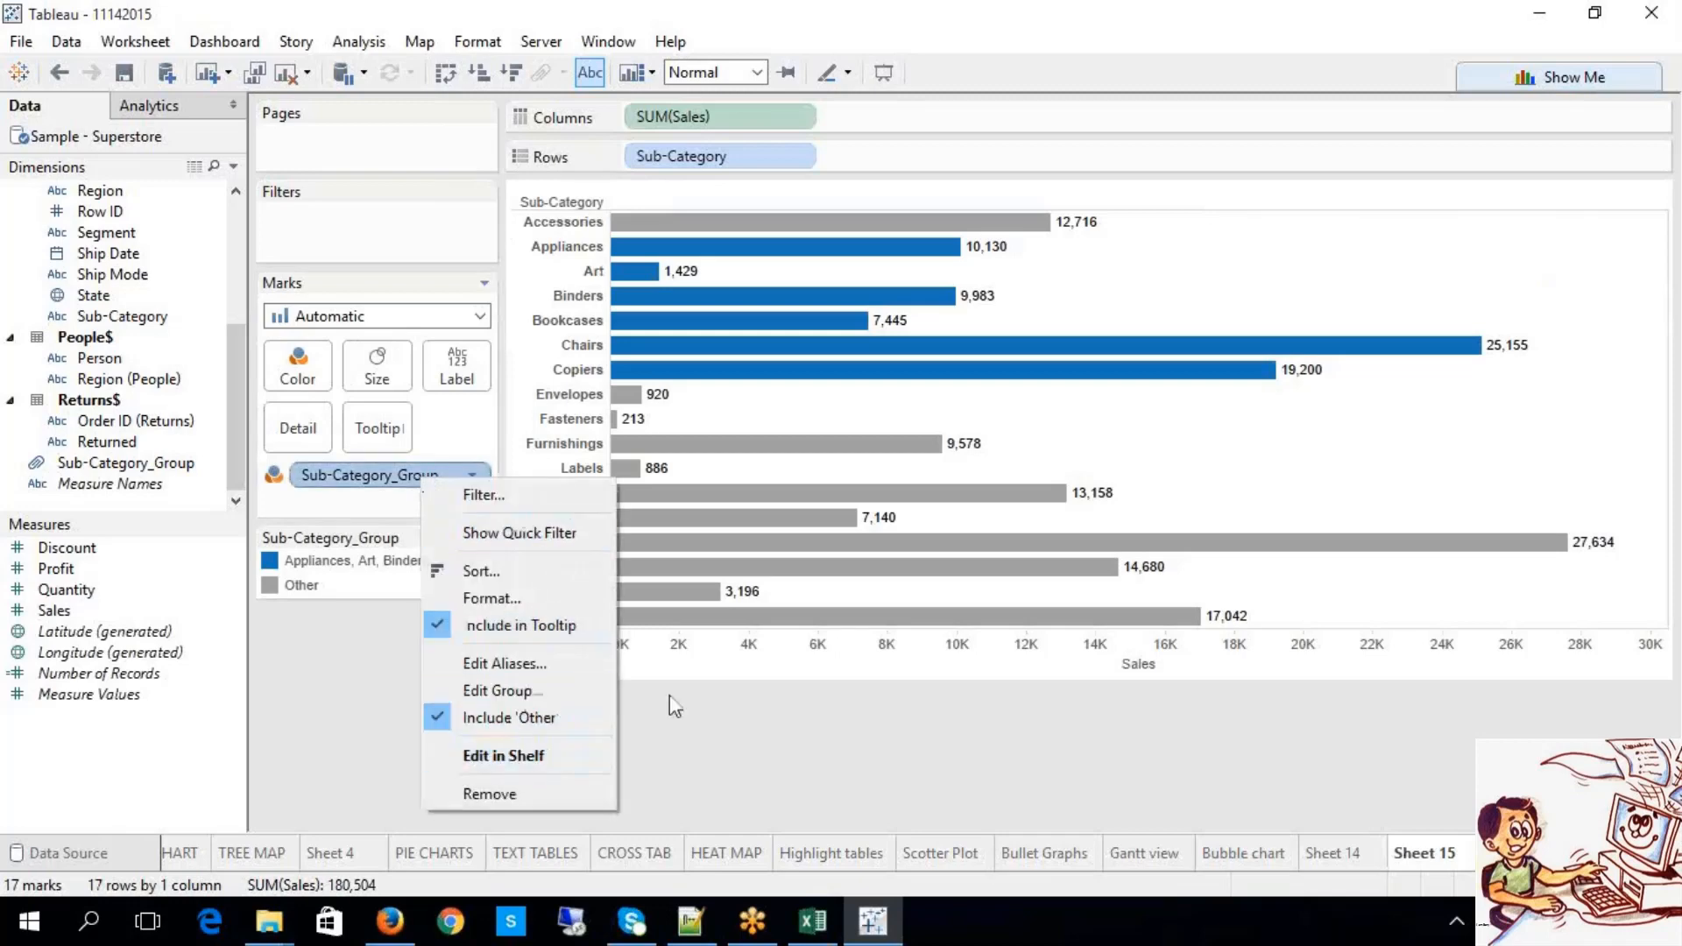
pyautogui.click(751, 722)
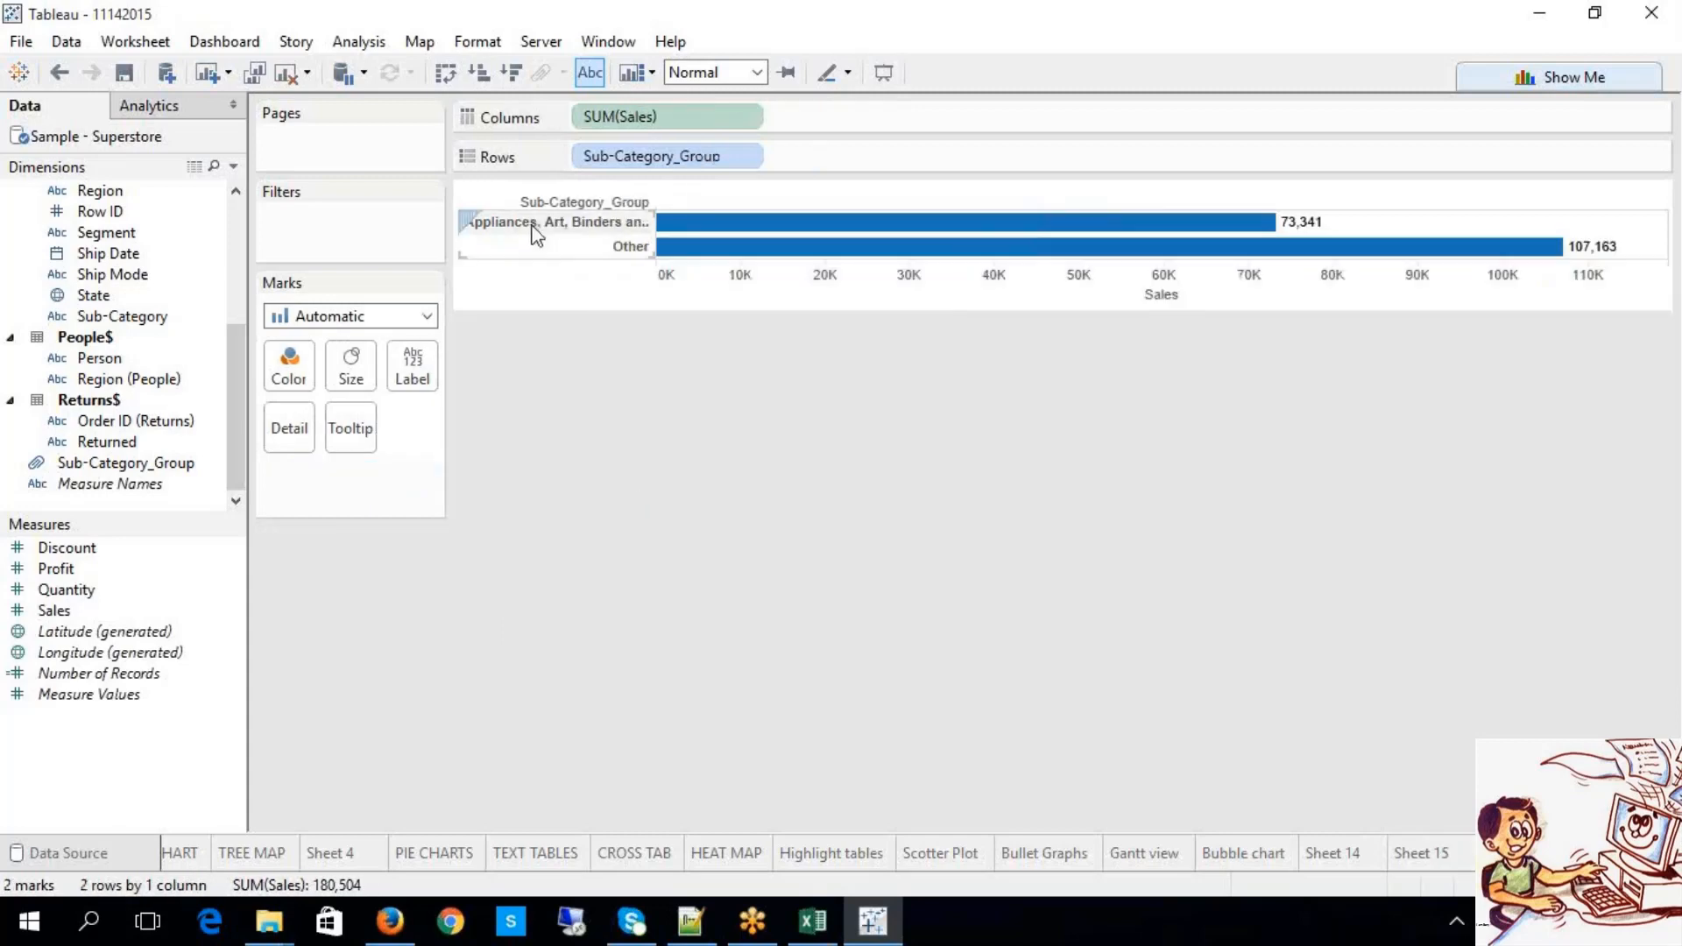
# Step: Alias the Appliances, Art, Binders group with a custom …_TABLEAU_GROUP name; its bar stays at 73,341
pyautogui.click(538, 231)
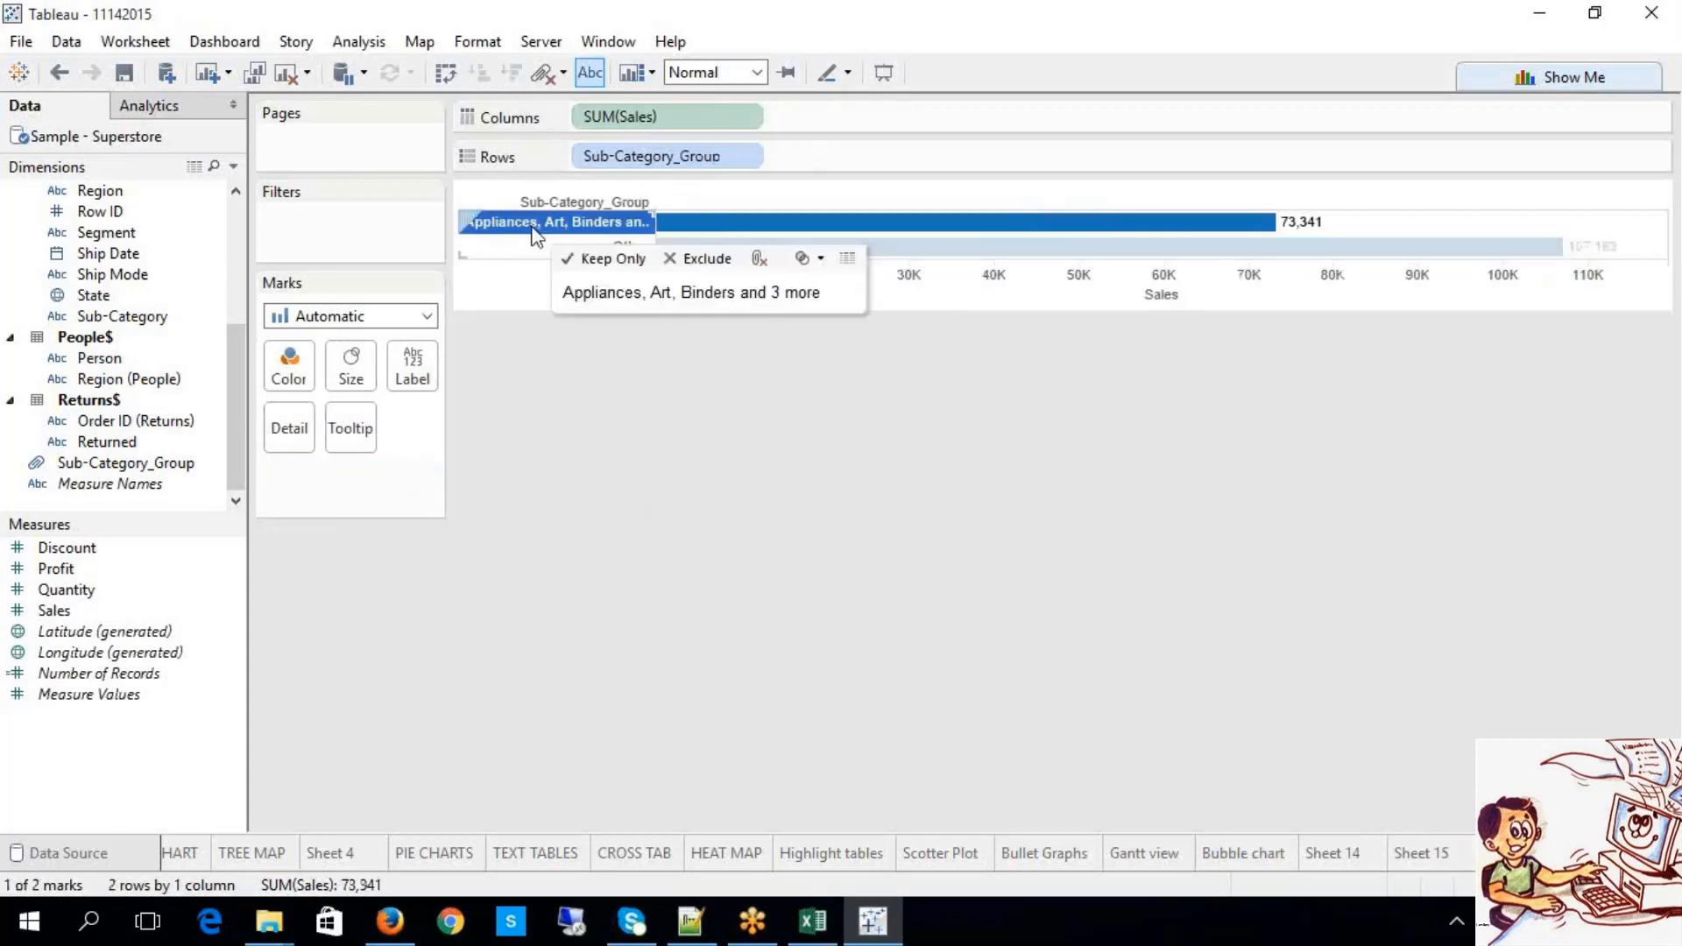
pyautogui.rightClick(544, 233)
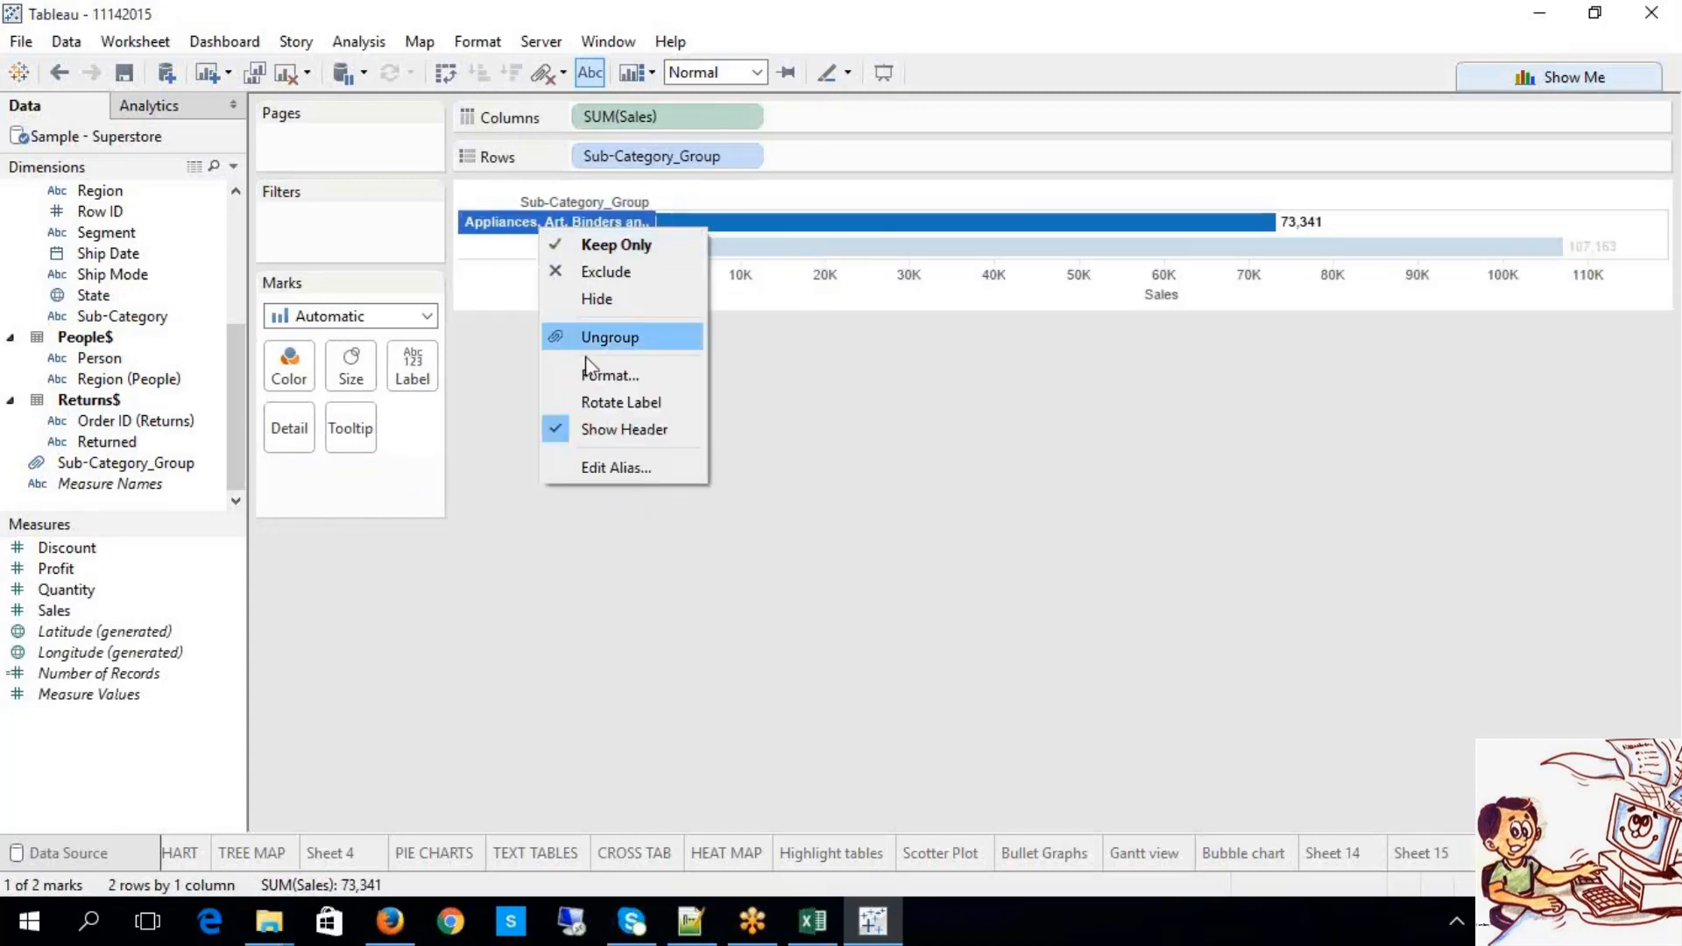
pyautogui.click(631, 467)
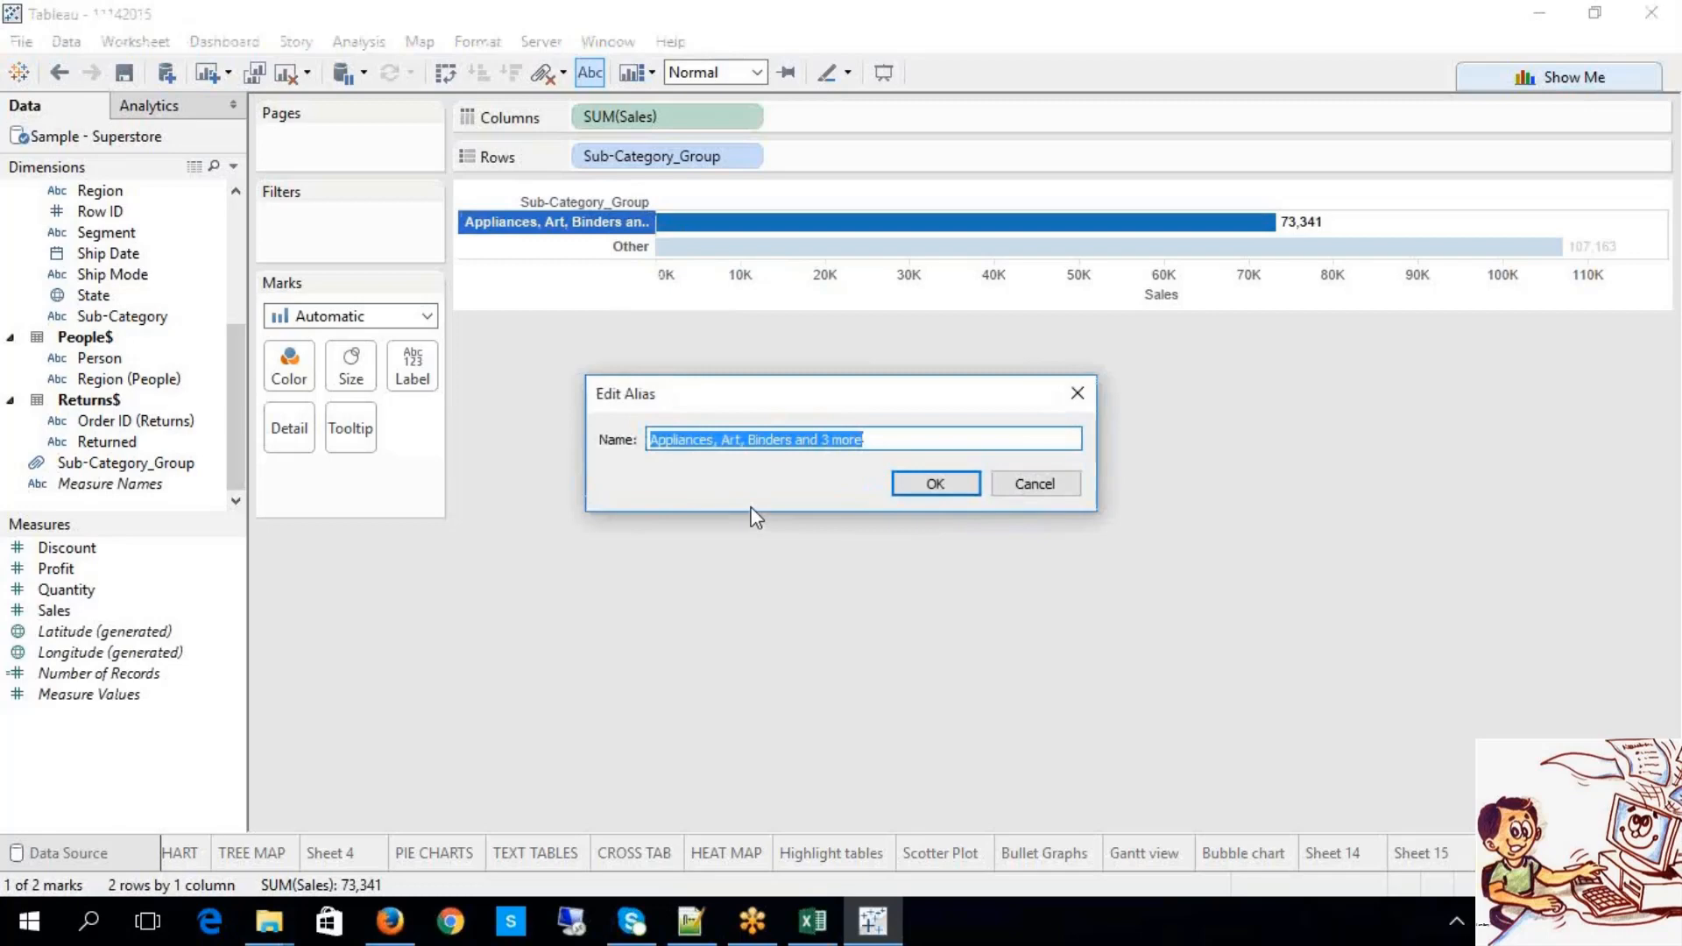
pyautogui.write('GANESH_TABLEAU_GROUP')
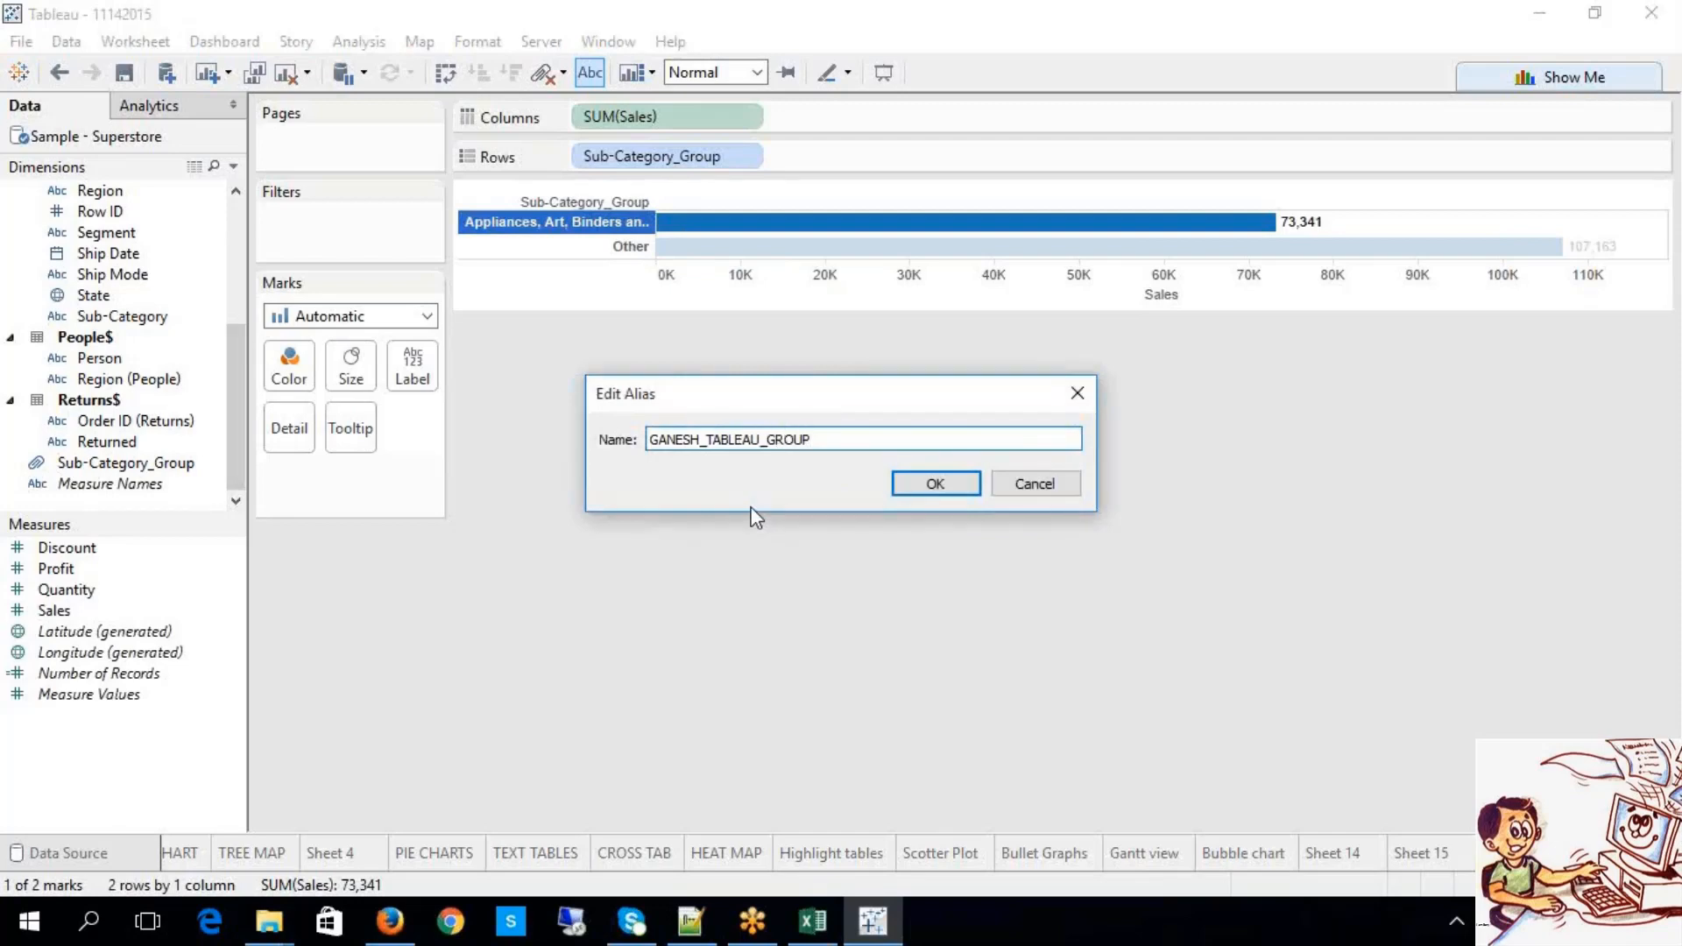
pyautogui.click(743, 440)
pyautogui.click(935, 484)
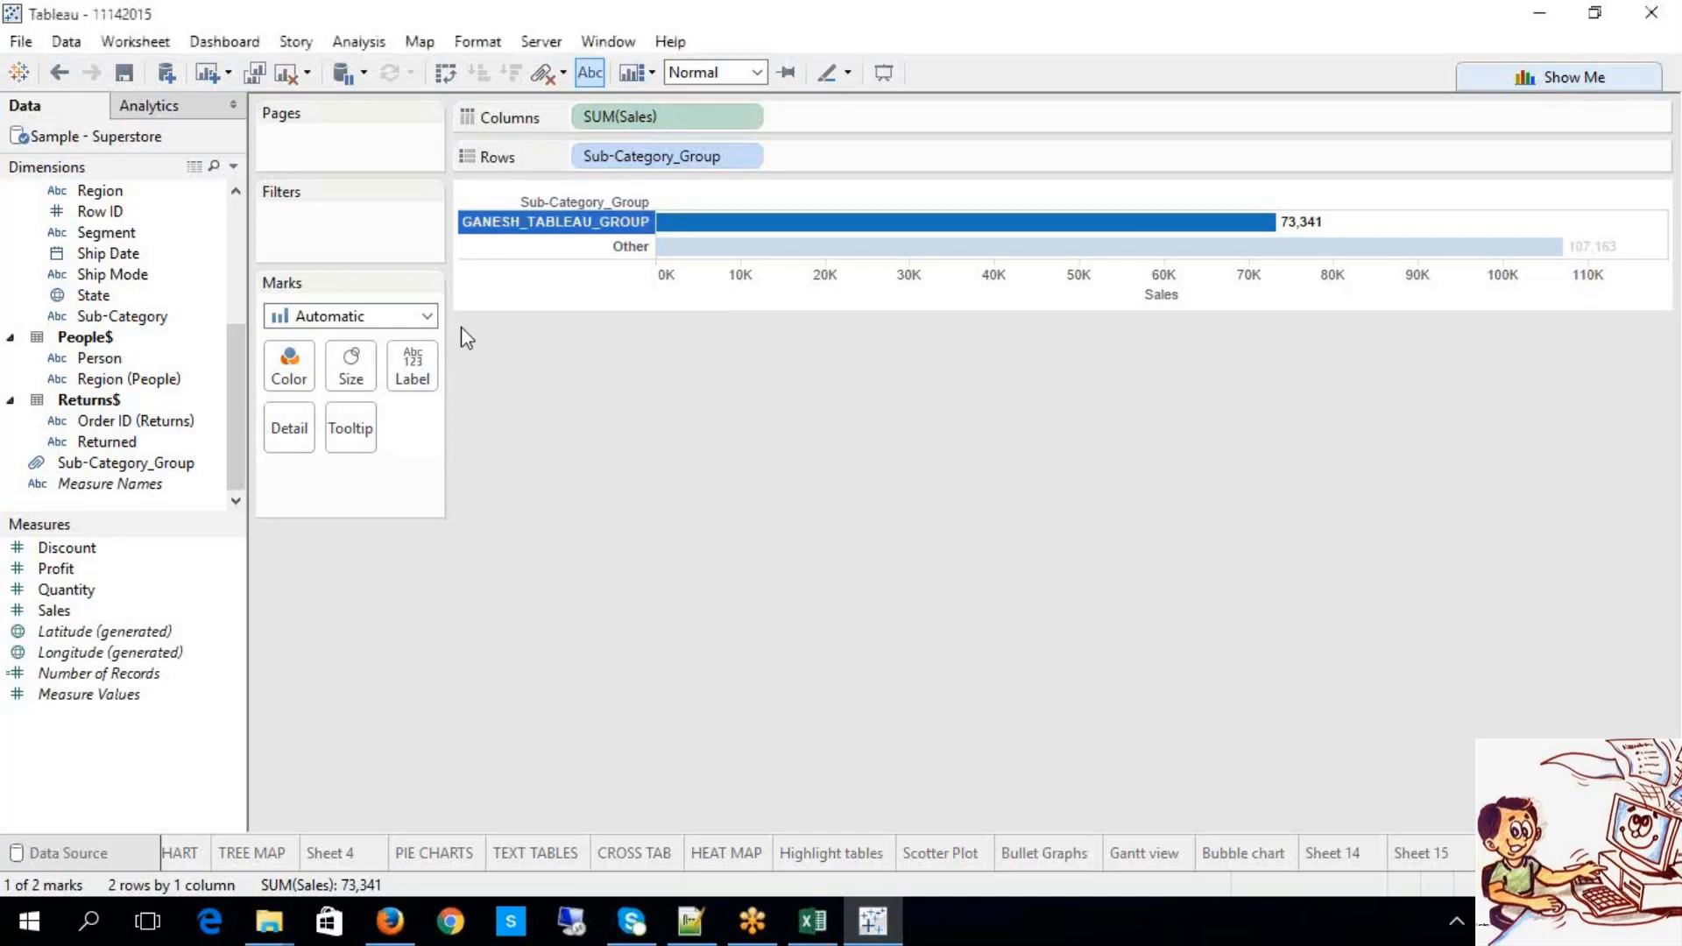
pyautogui.click(742, 473)
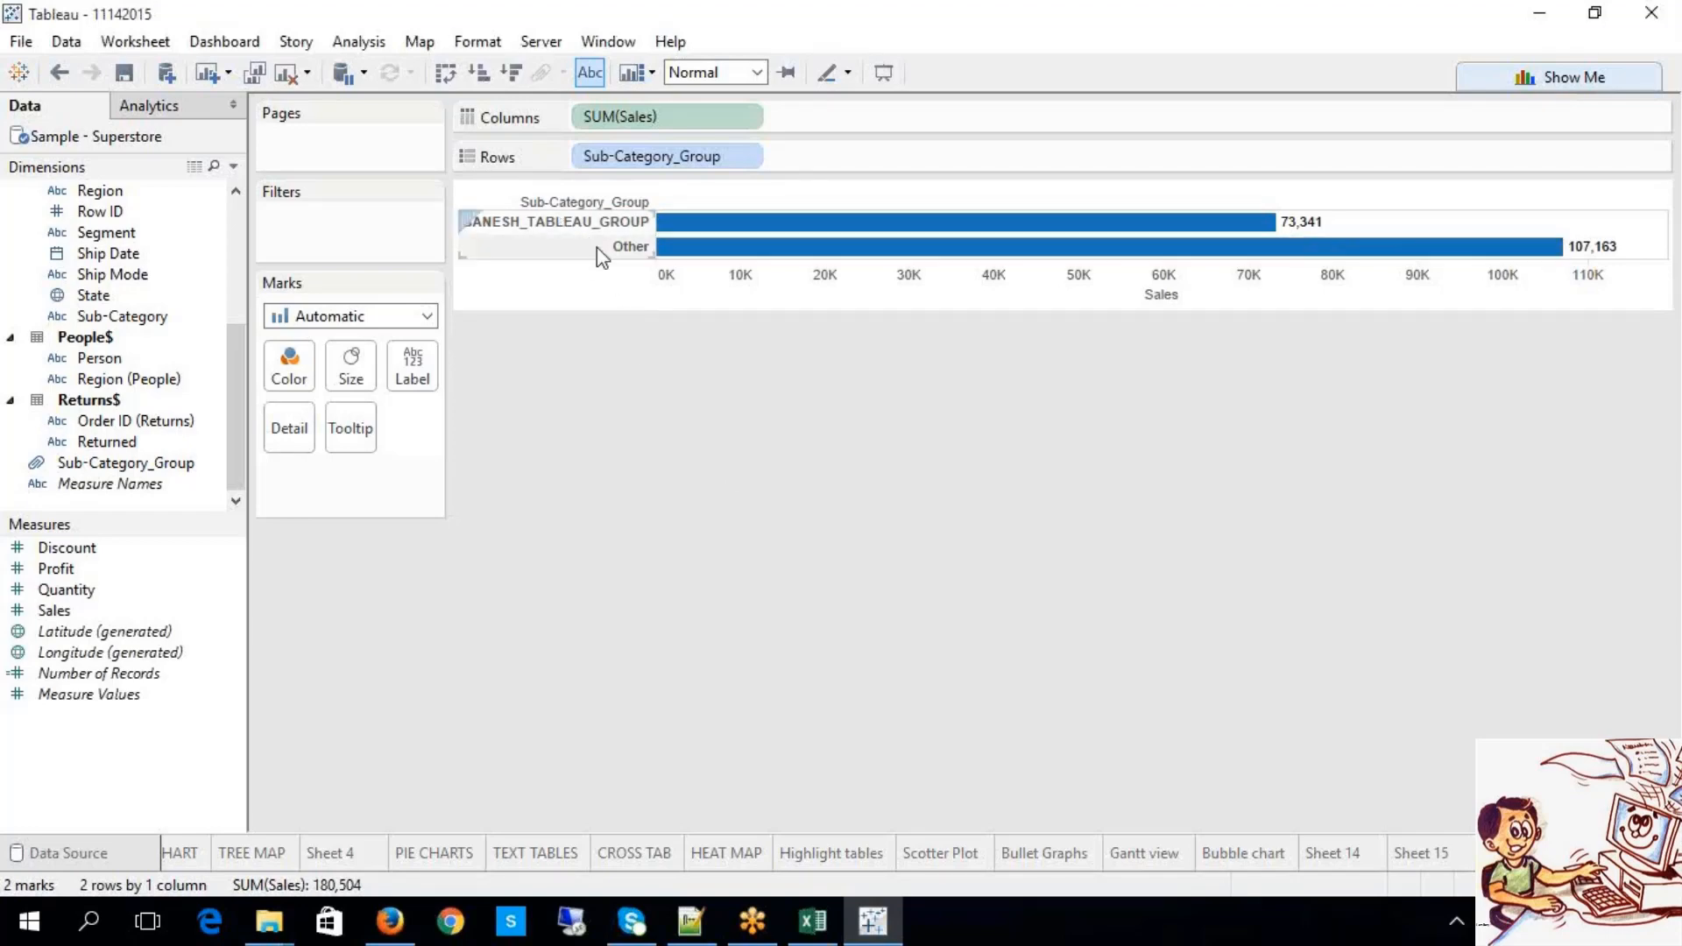
pyautogui.click(746, 158)
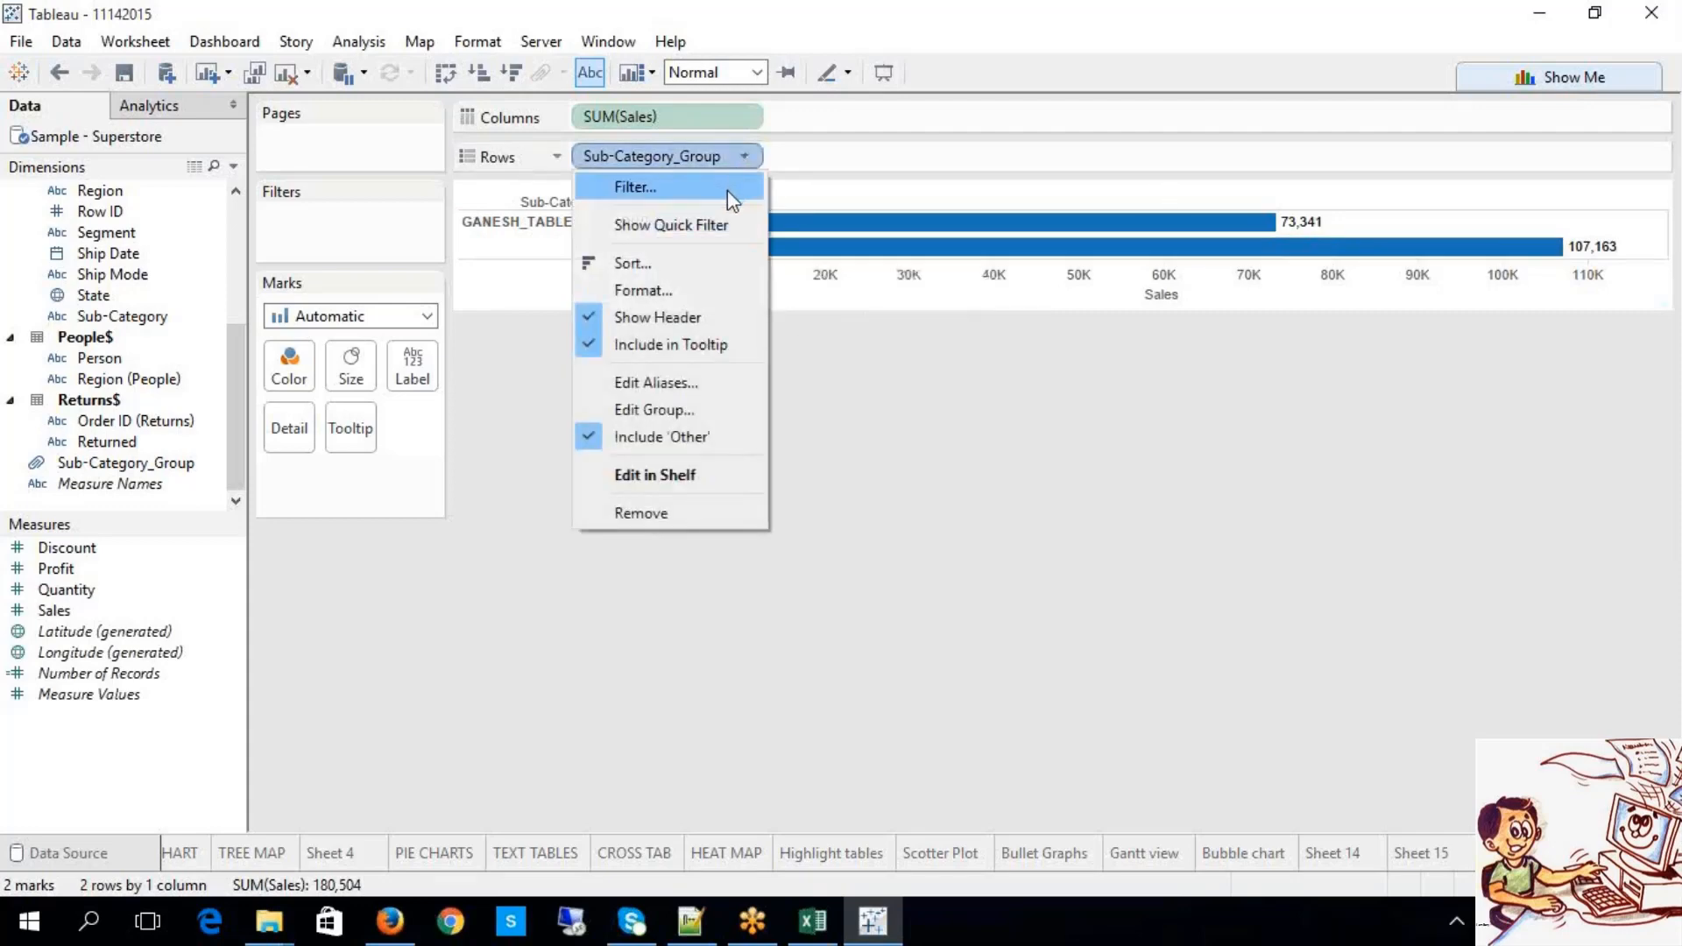
pyautogui.click(659, 437)
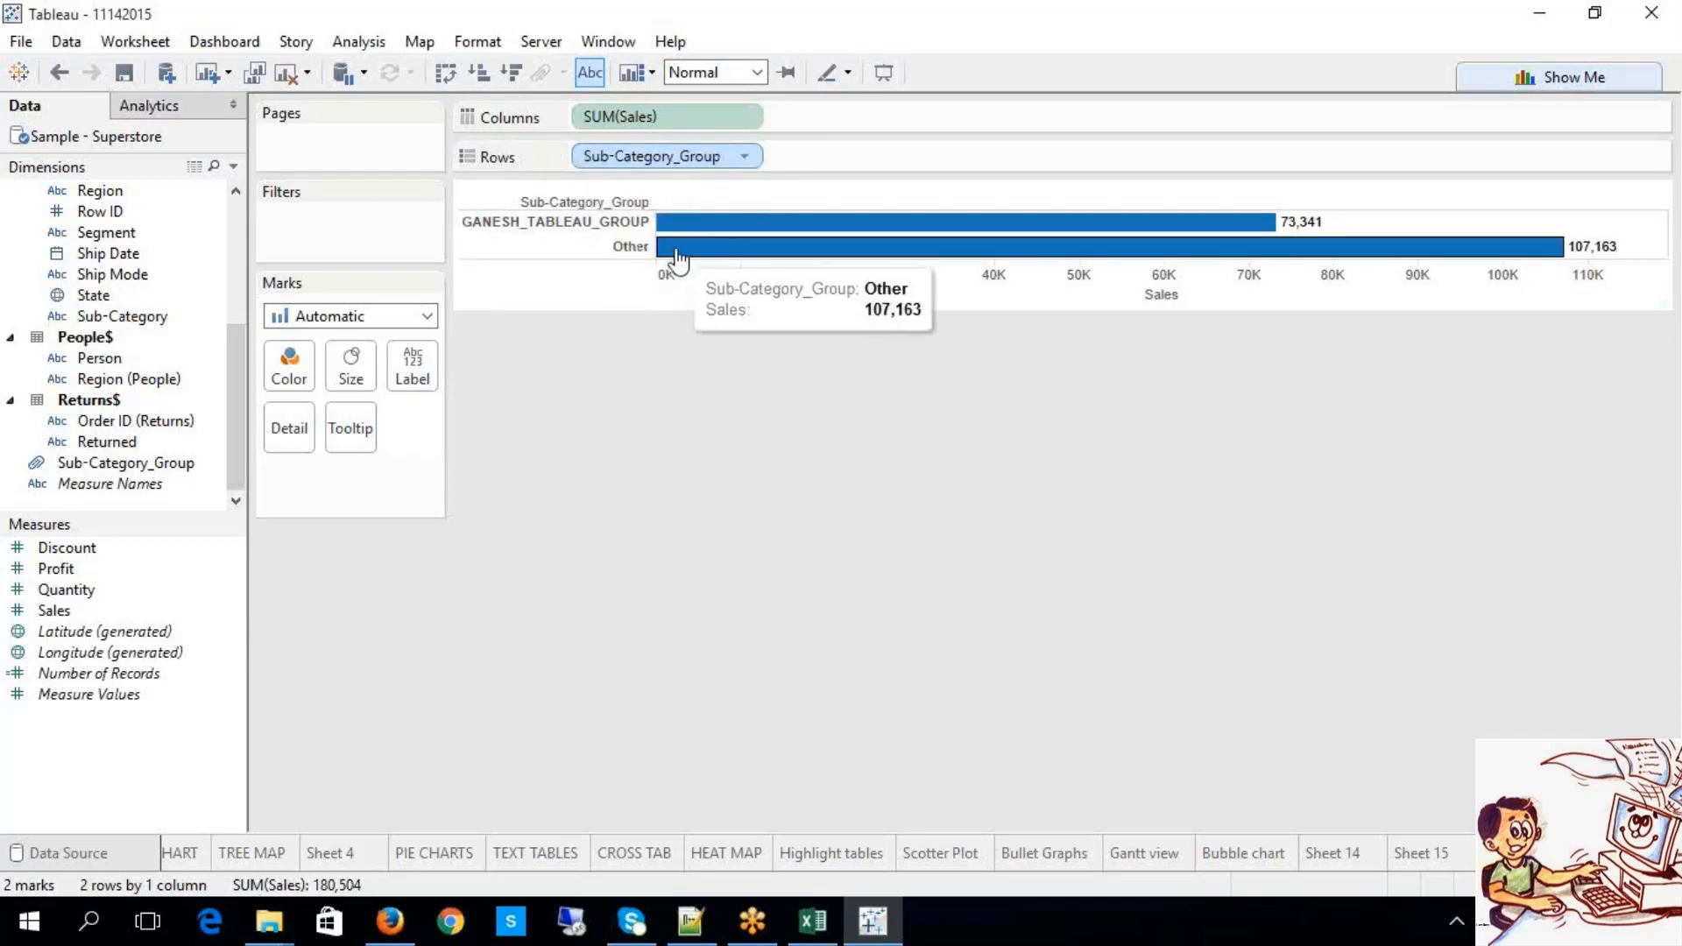
pyautogui.moveTo(721, 223)
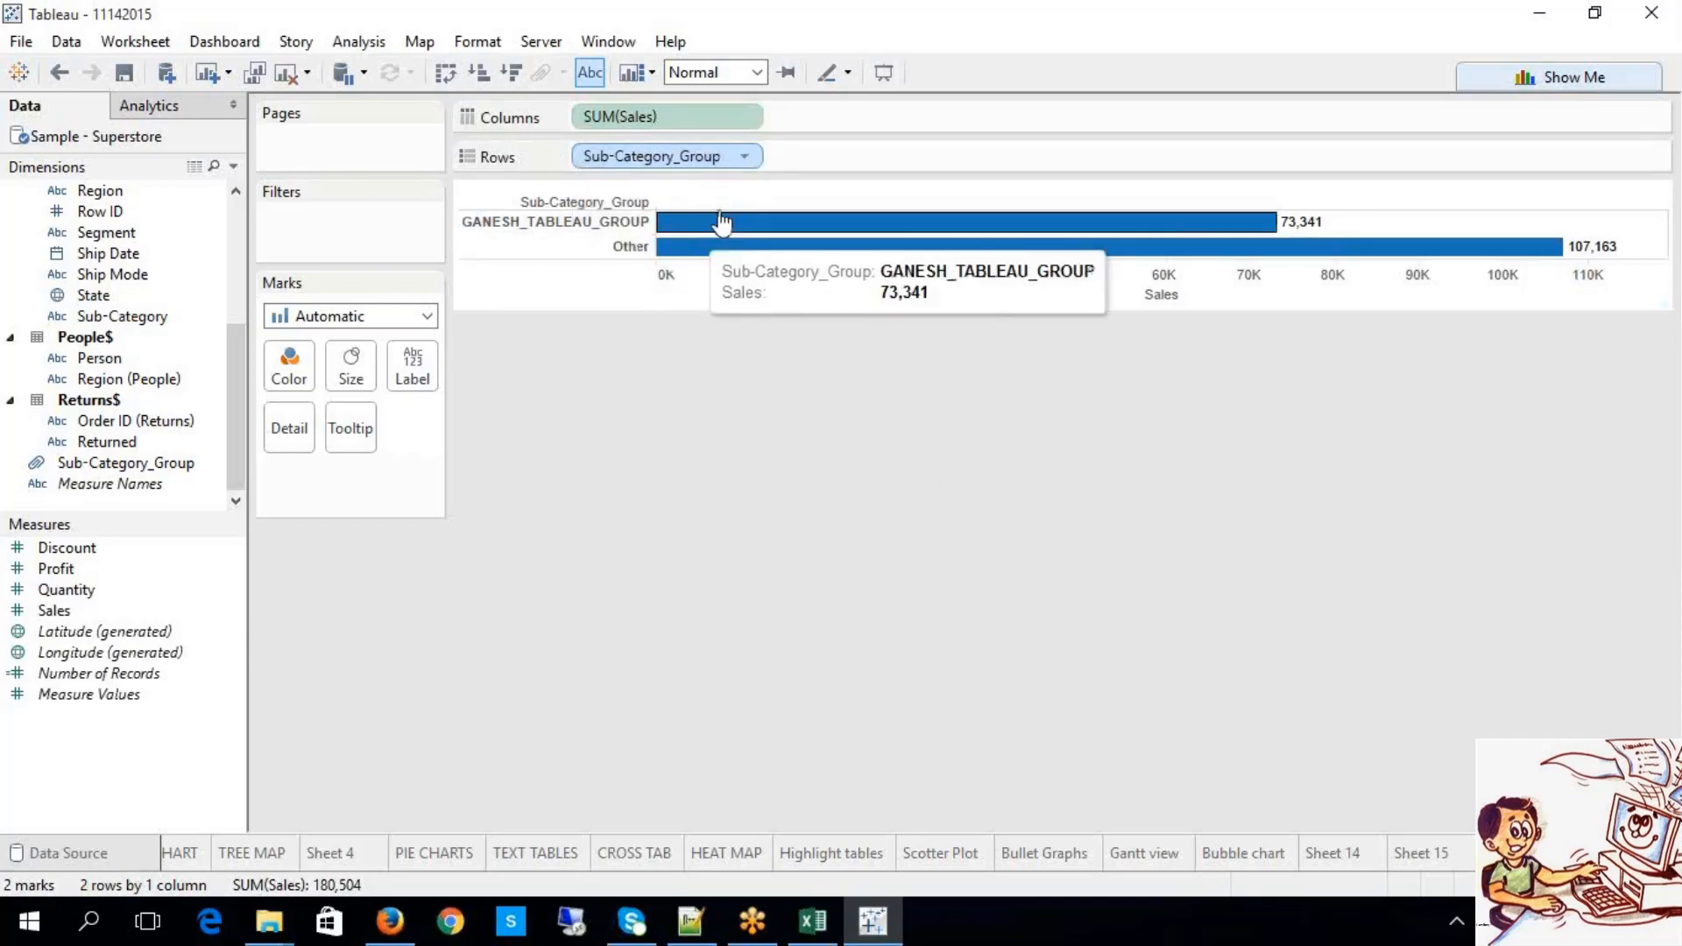
pyautogui.click(746, 159)
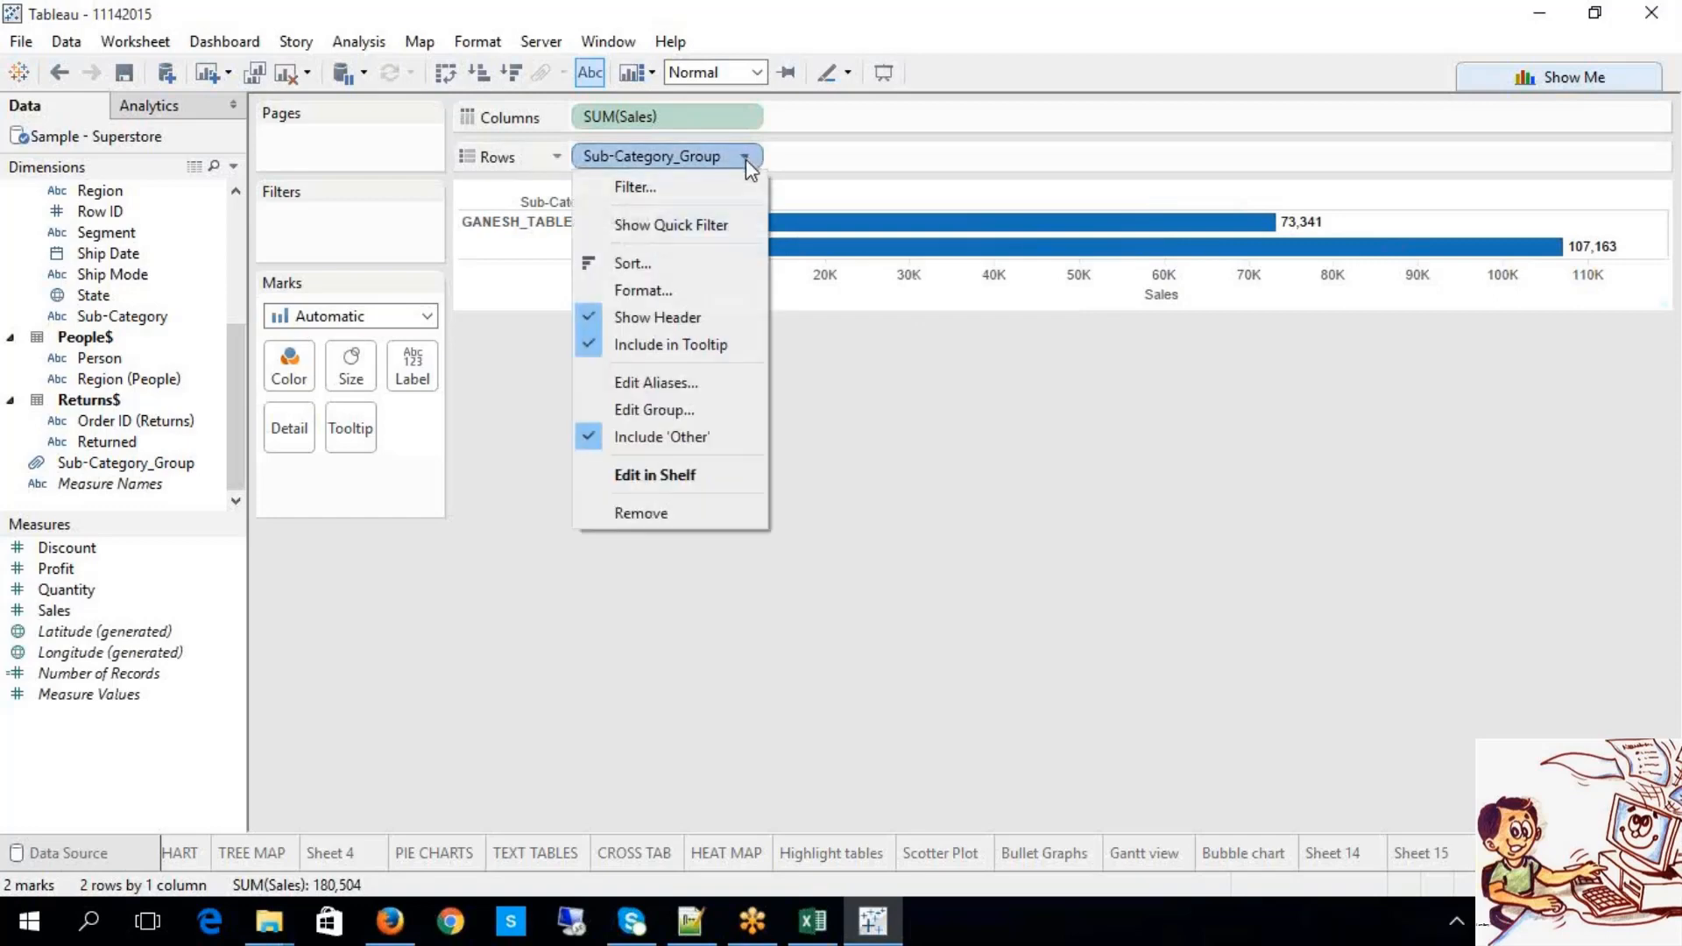
pyautogui.click(664, 429)
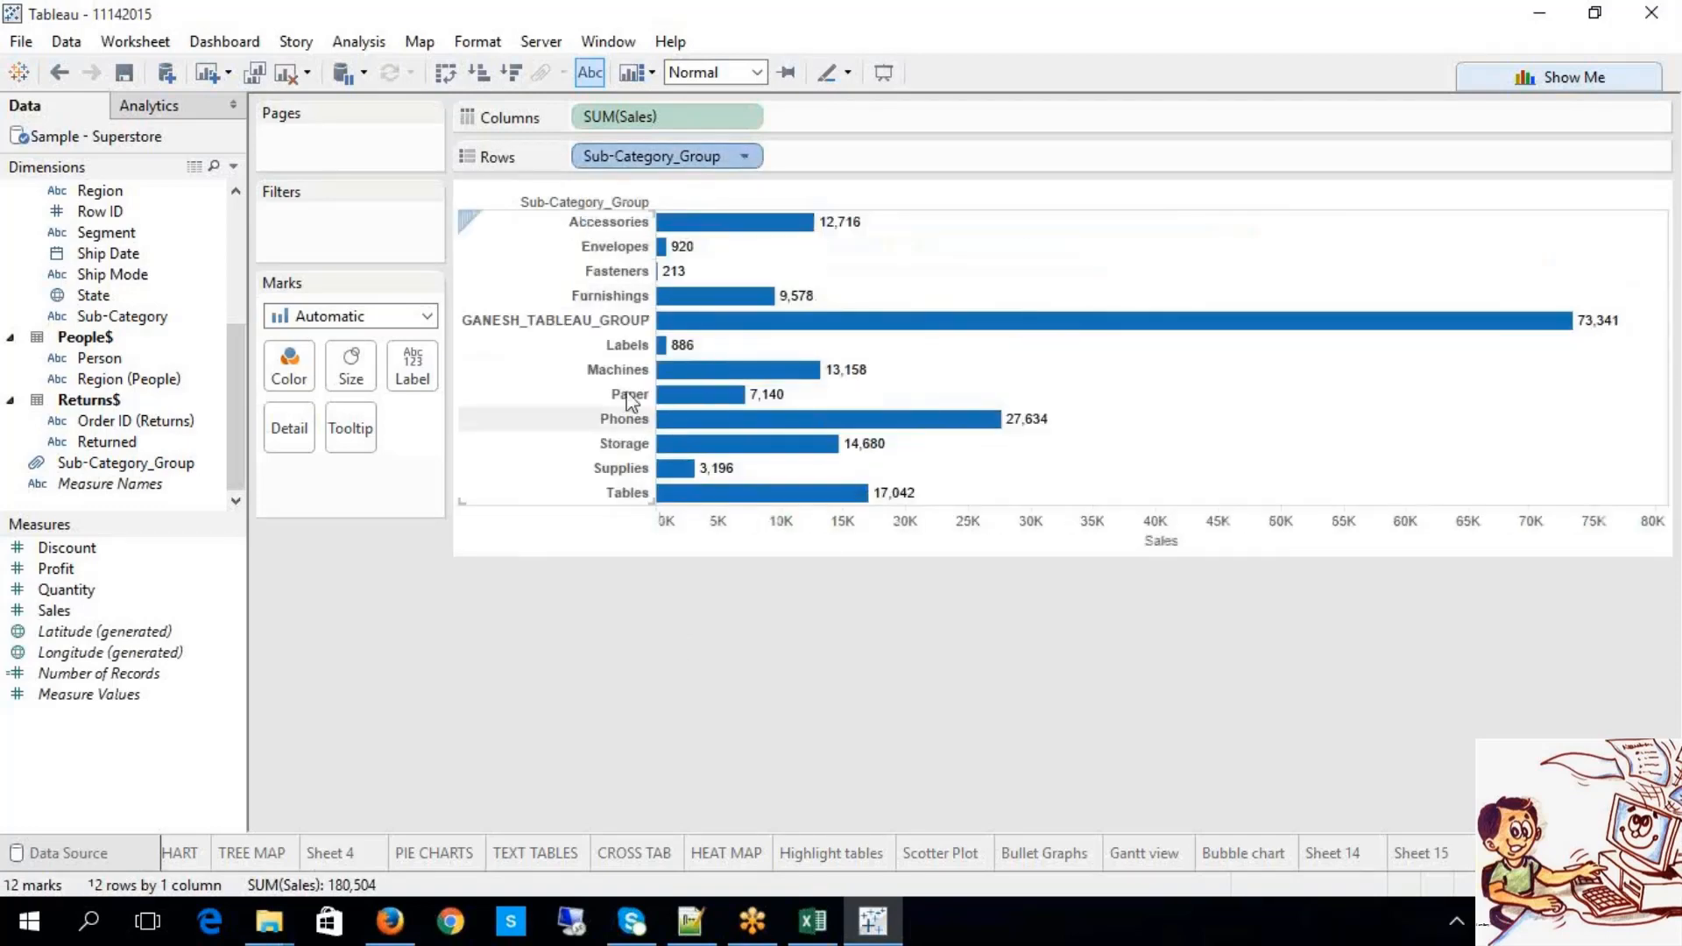
pyautogui.click(586, 323)
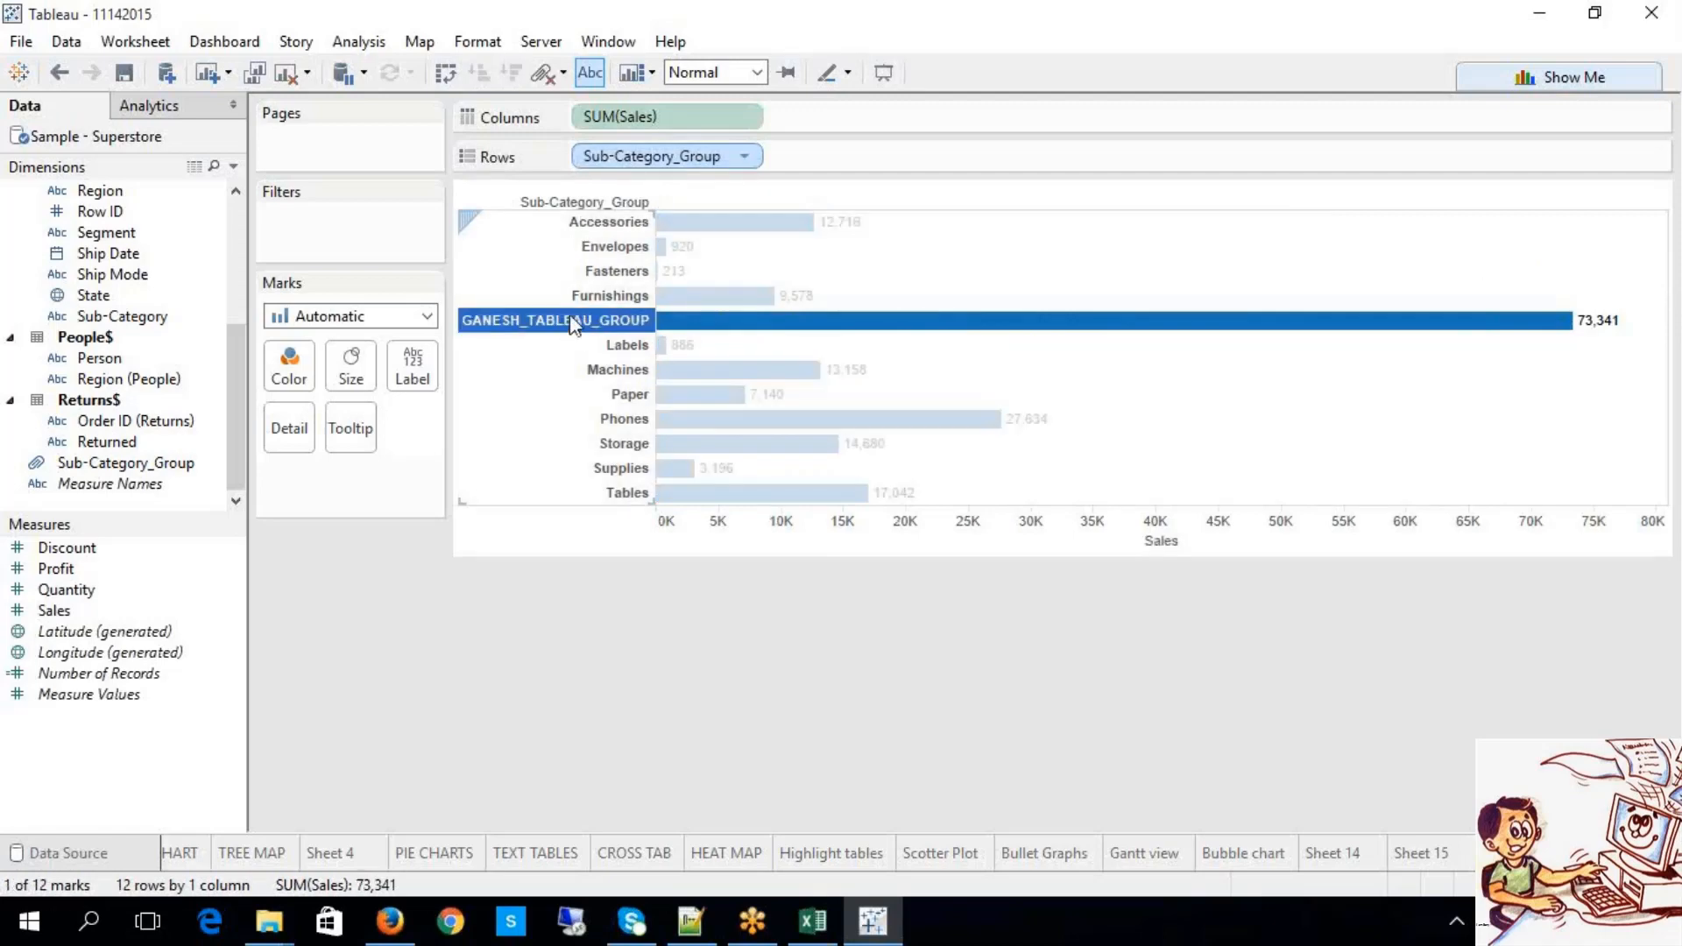
pyautogui.moveTo(1587, 326)
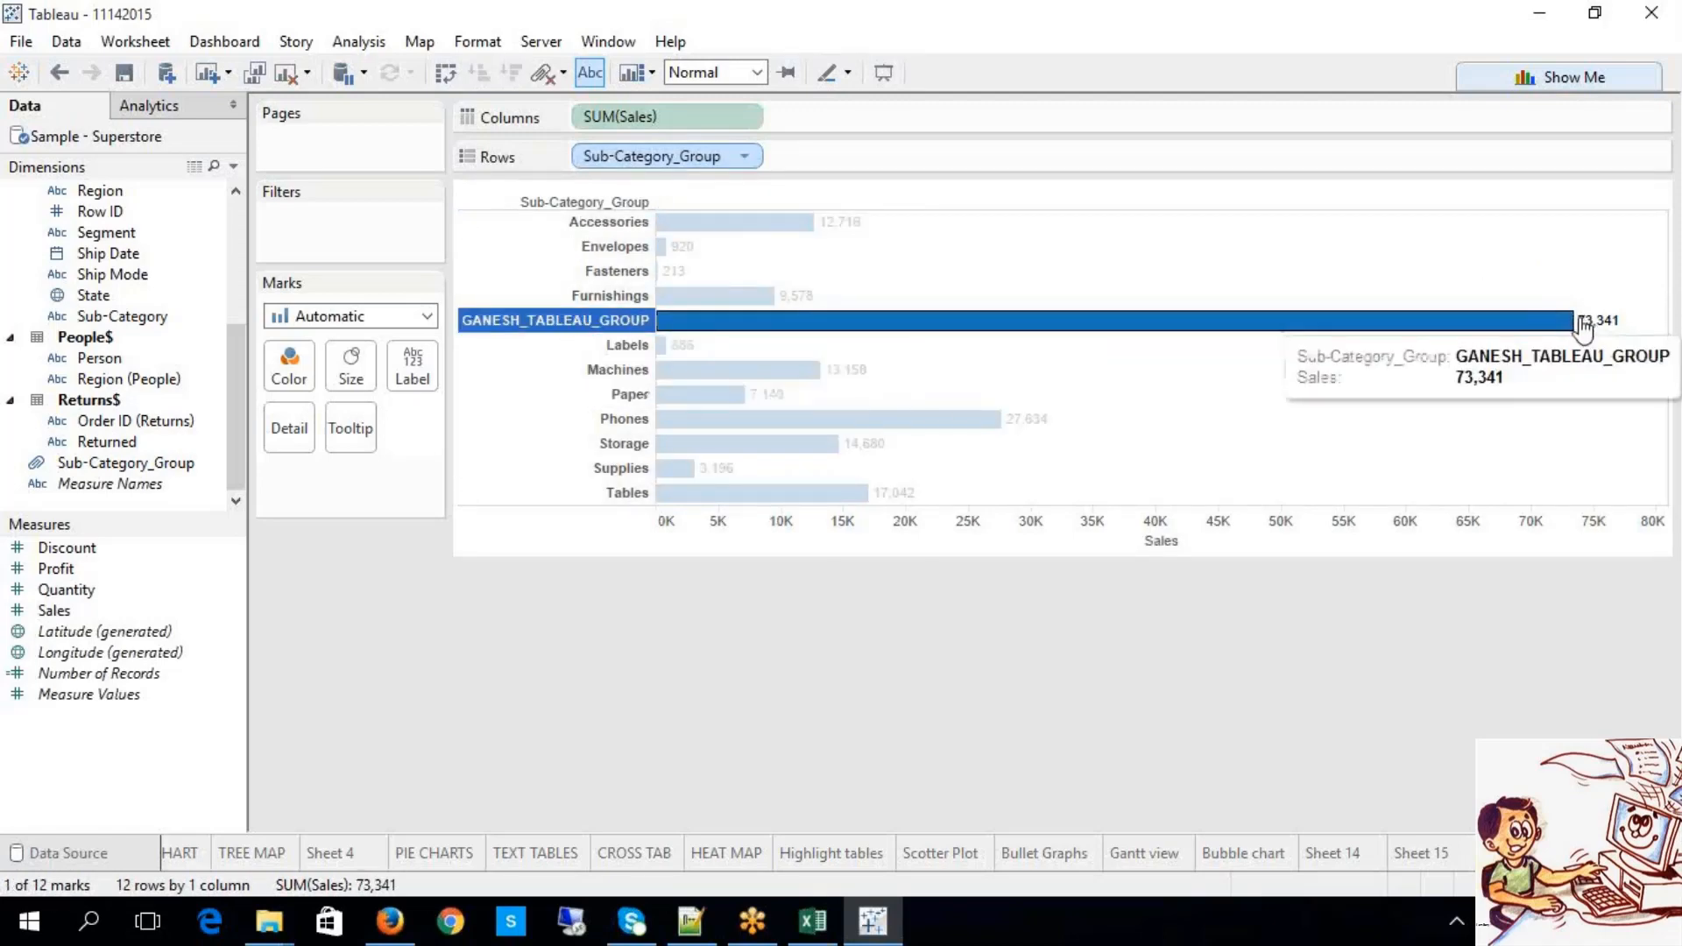
pyautogui.click(889, 625)
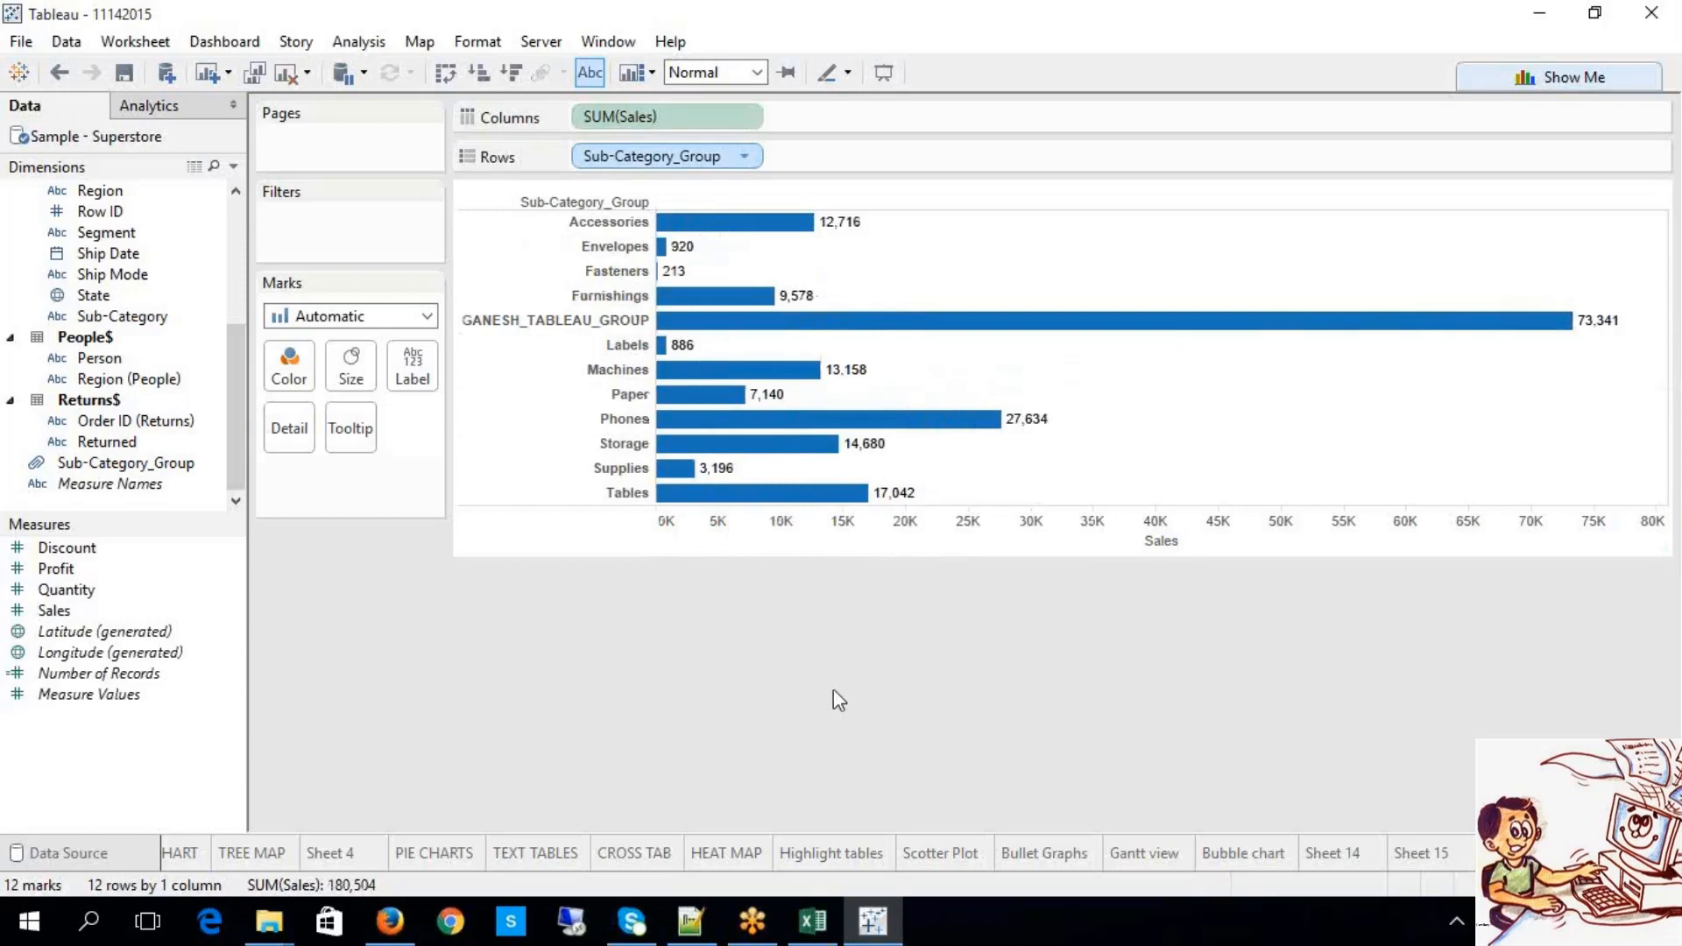
pyautogui.click(747, 153)
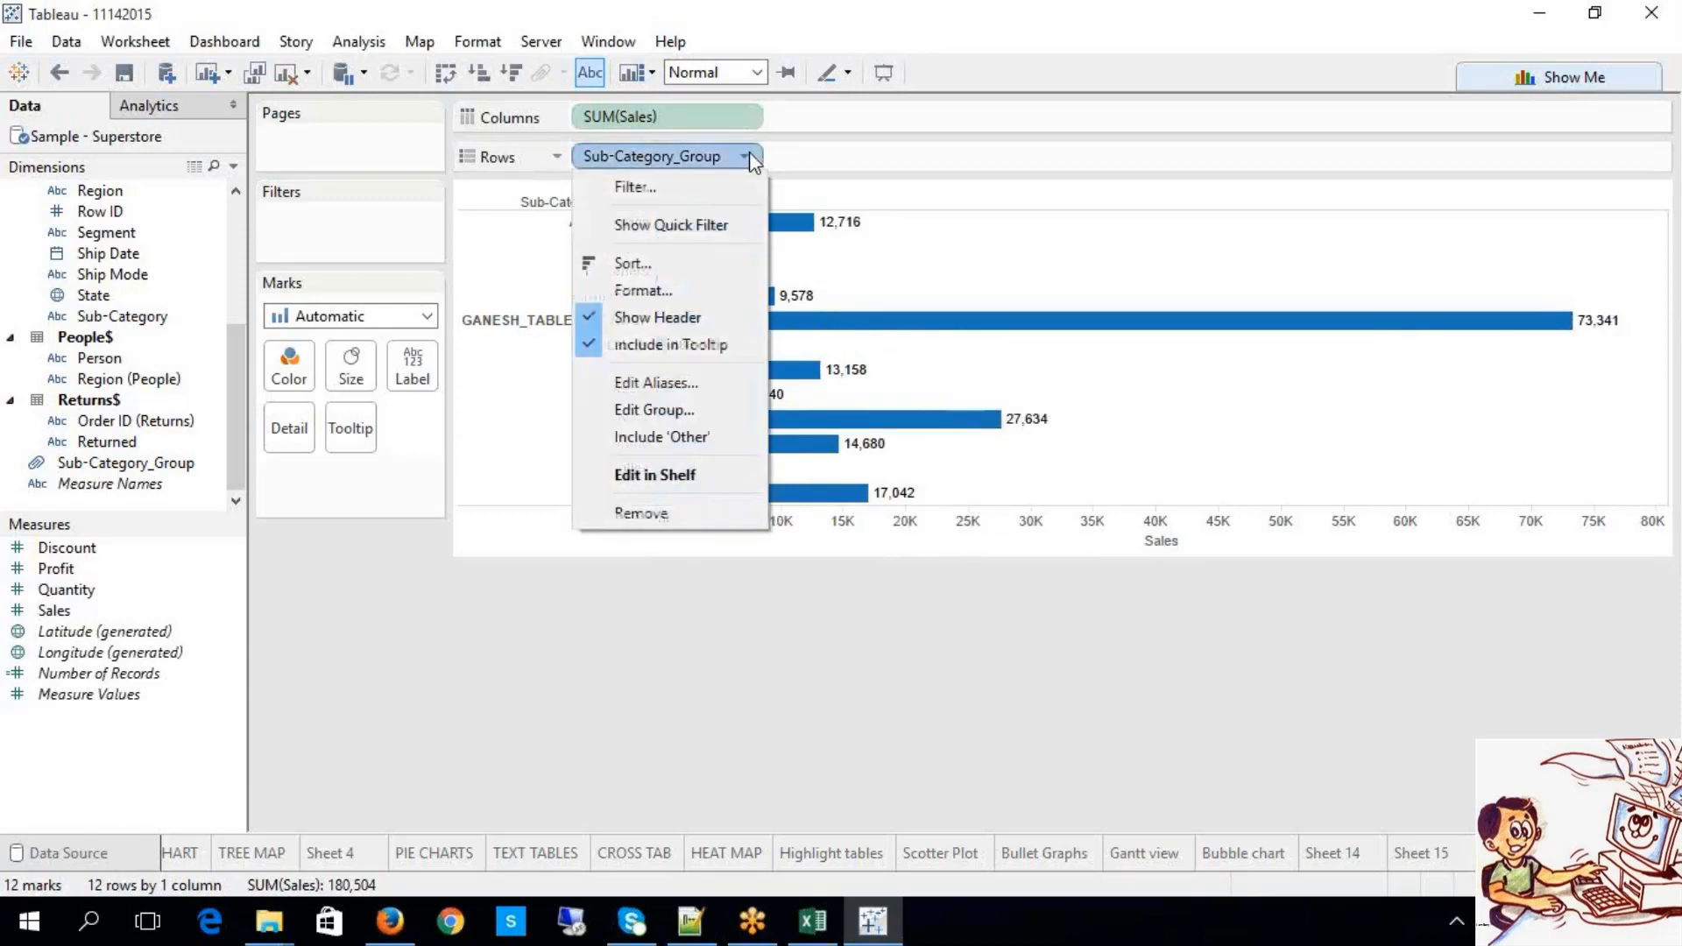
pyautogui.click(684, 438)
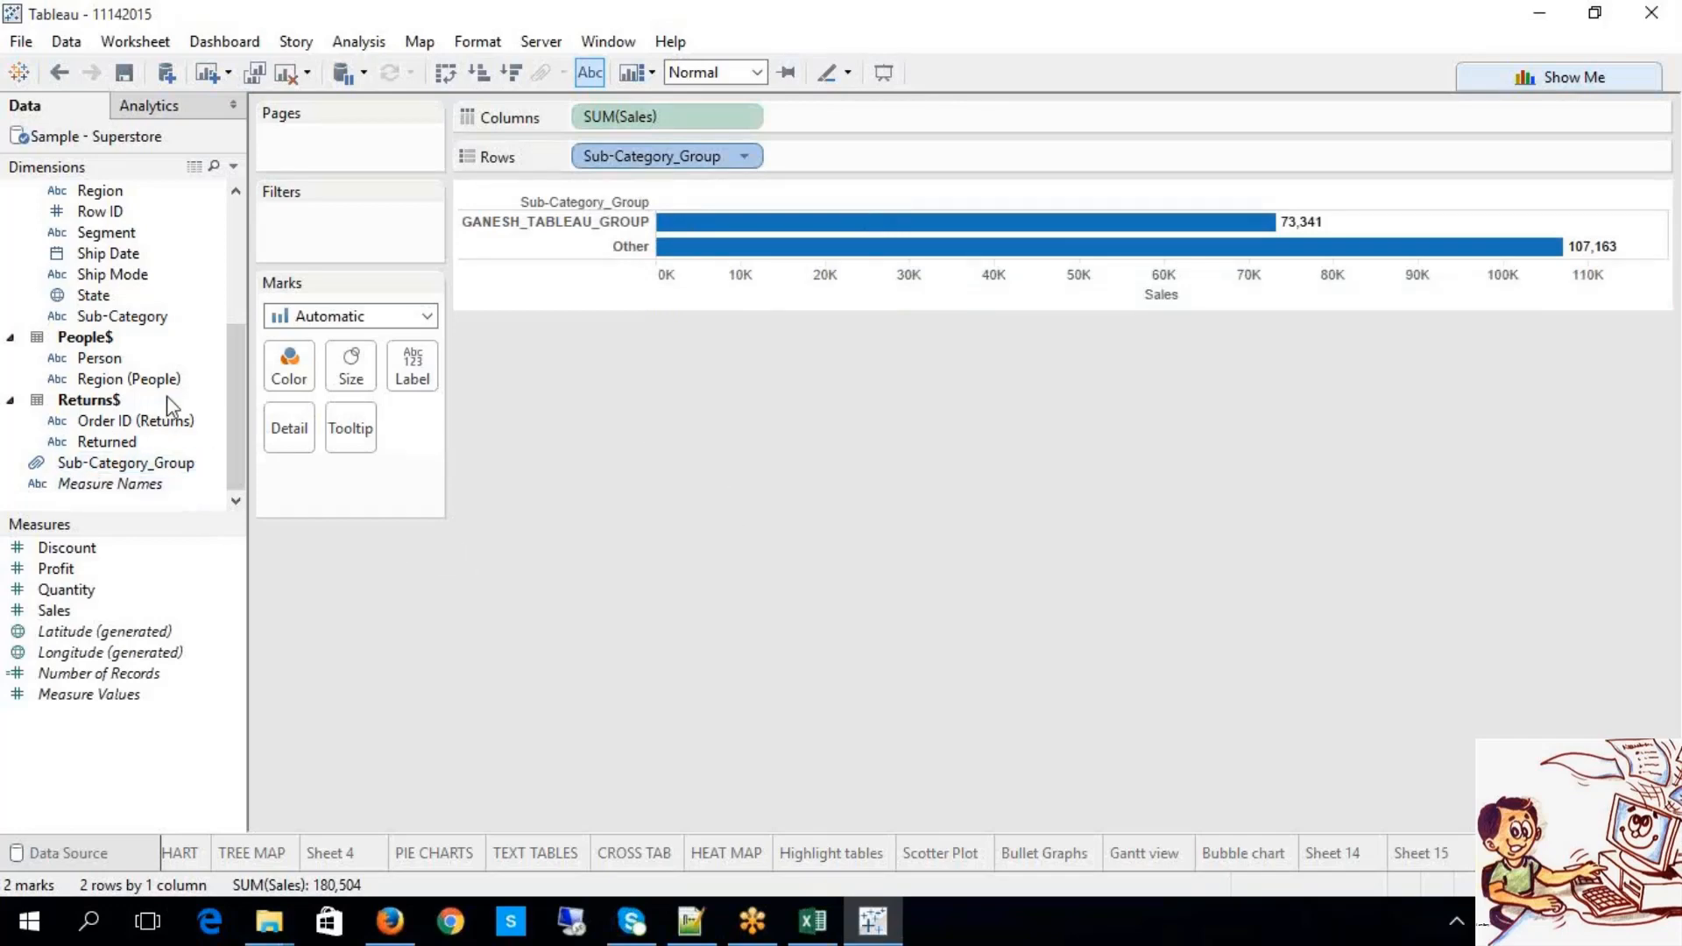
# Step: Add Sub-Category after Sub-Category_Group on Rows, then start a new blank worksheet
pyautogui.moveTo(150, 315); pyautogui.dragTo(838, 163)
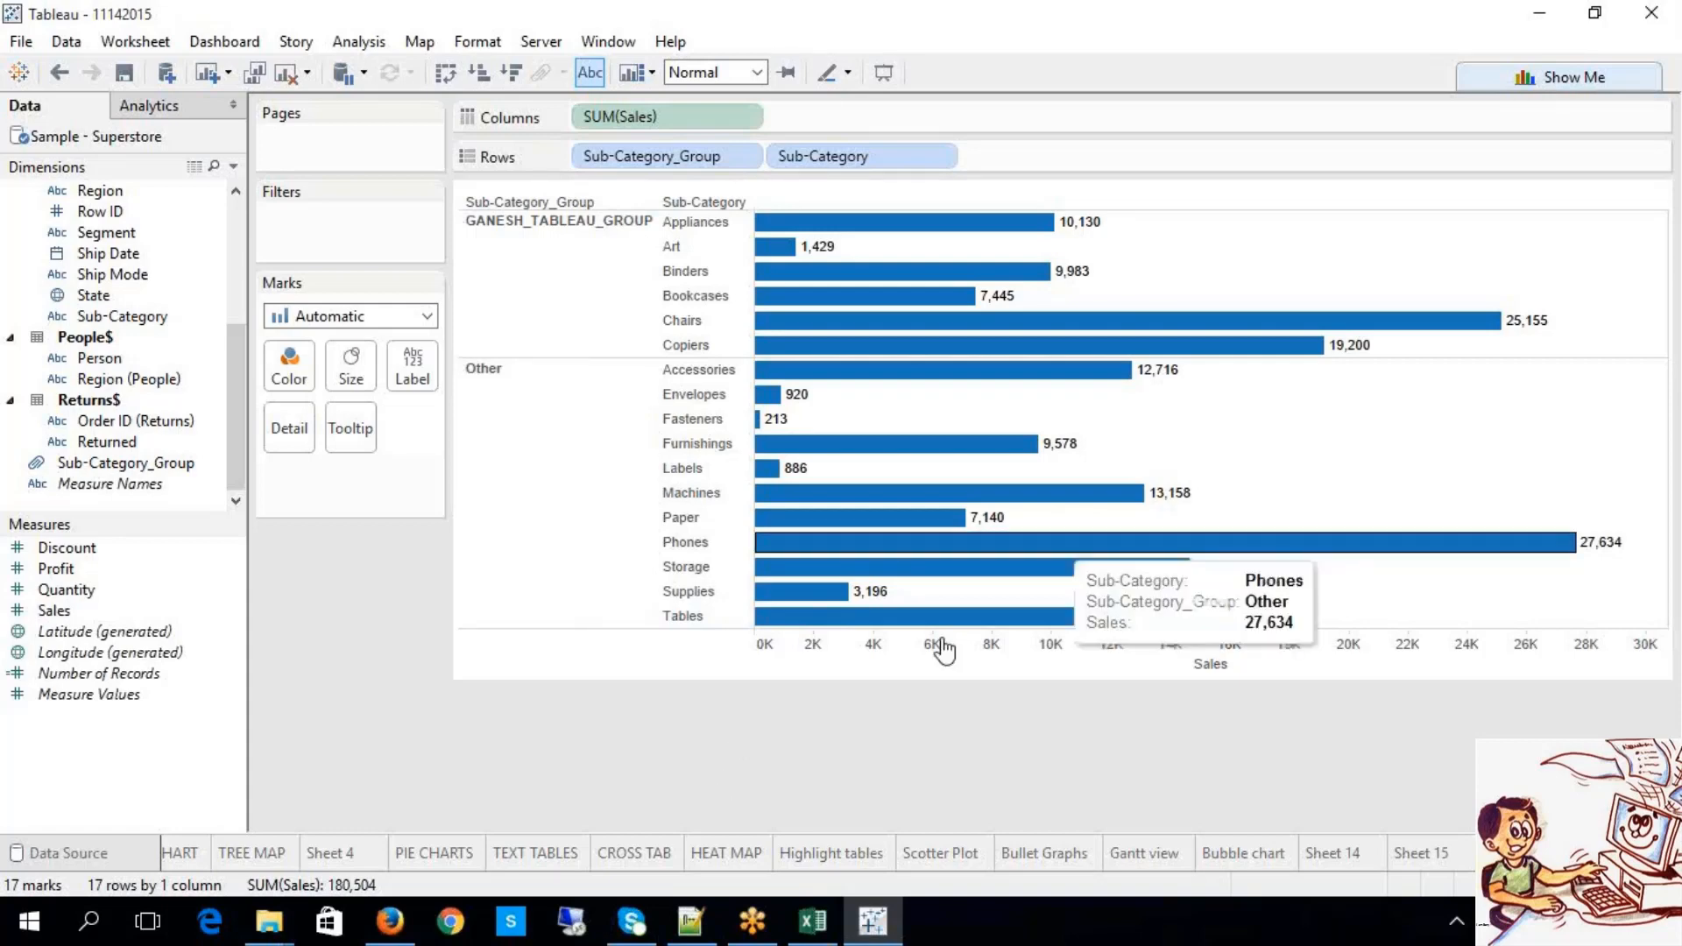
pyautogui.click(1352, 36)
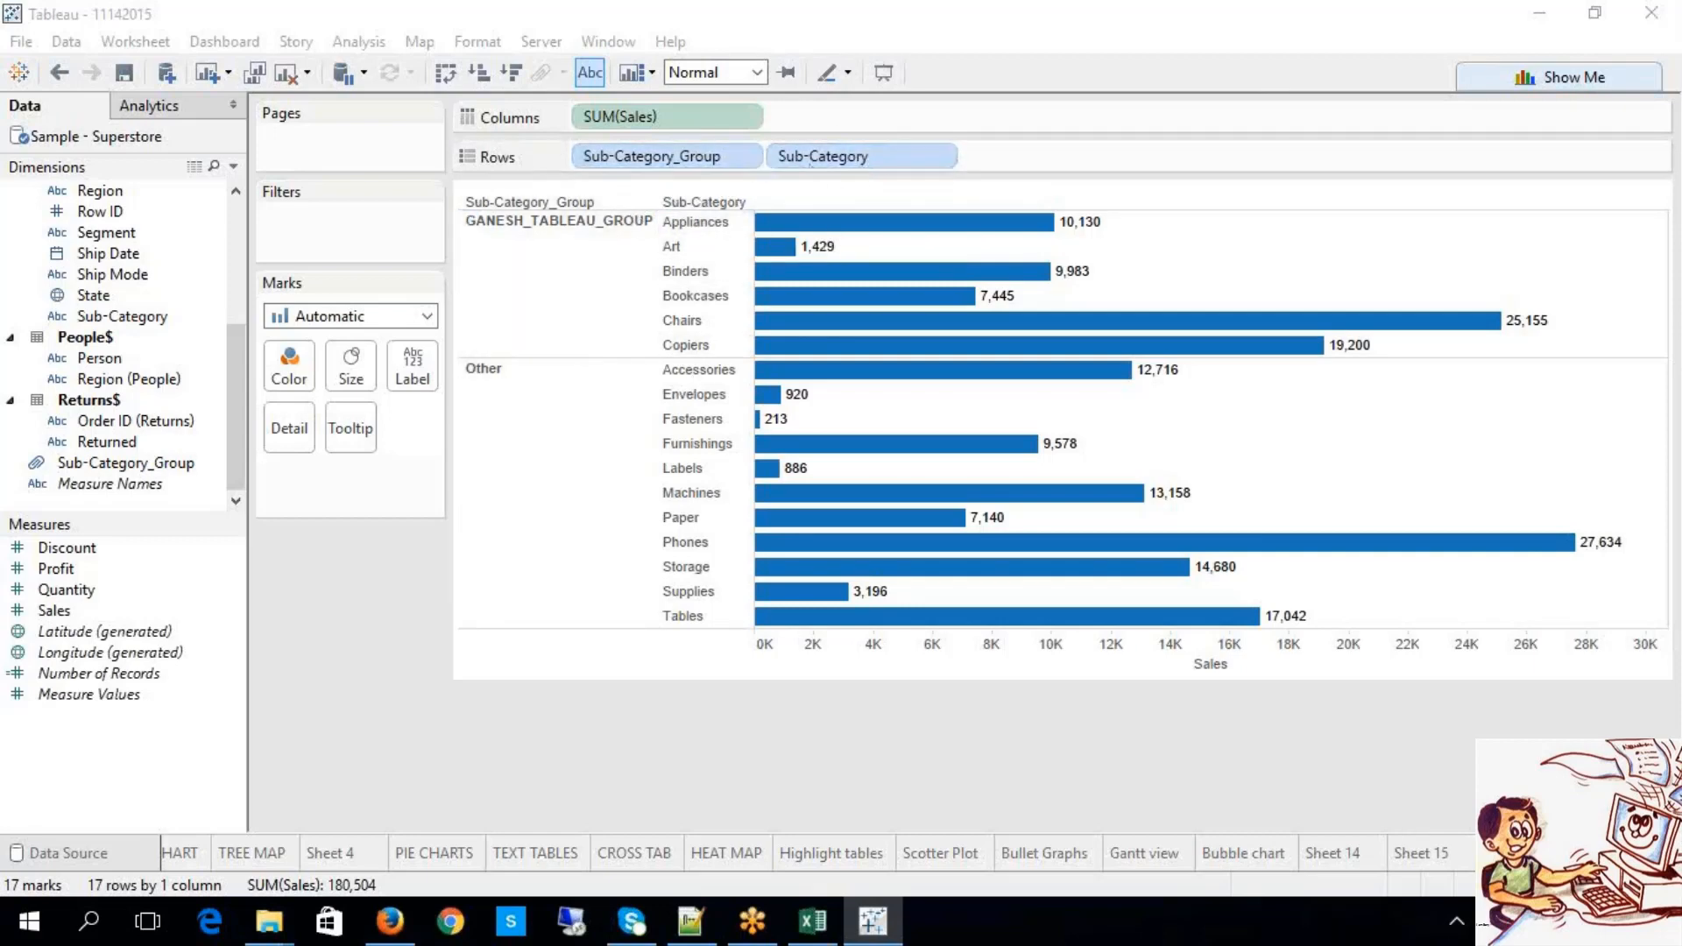
pyautogui.hotkey('ctrl', 'm')
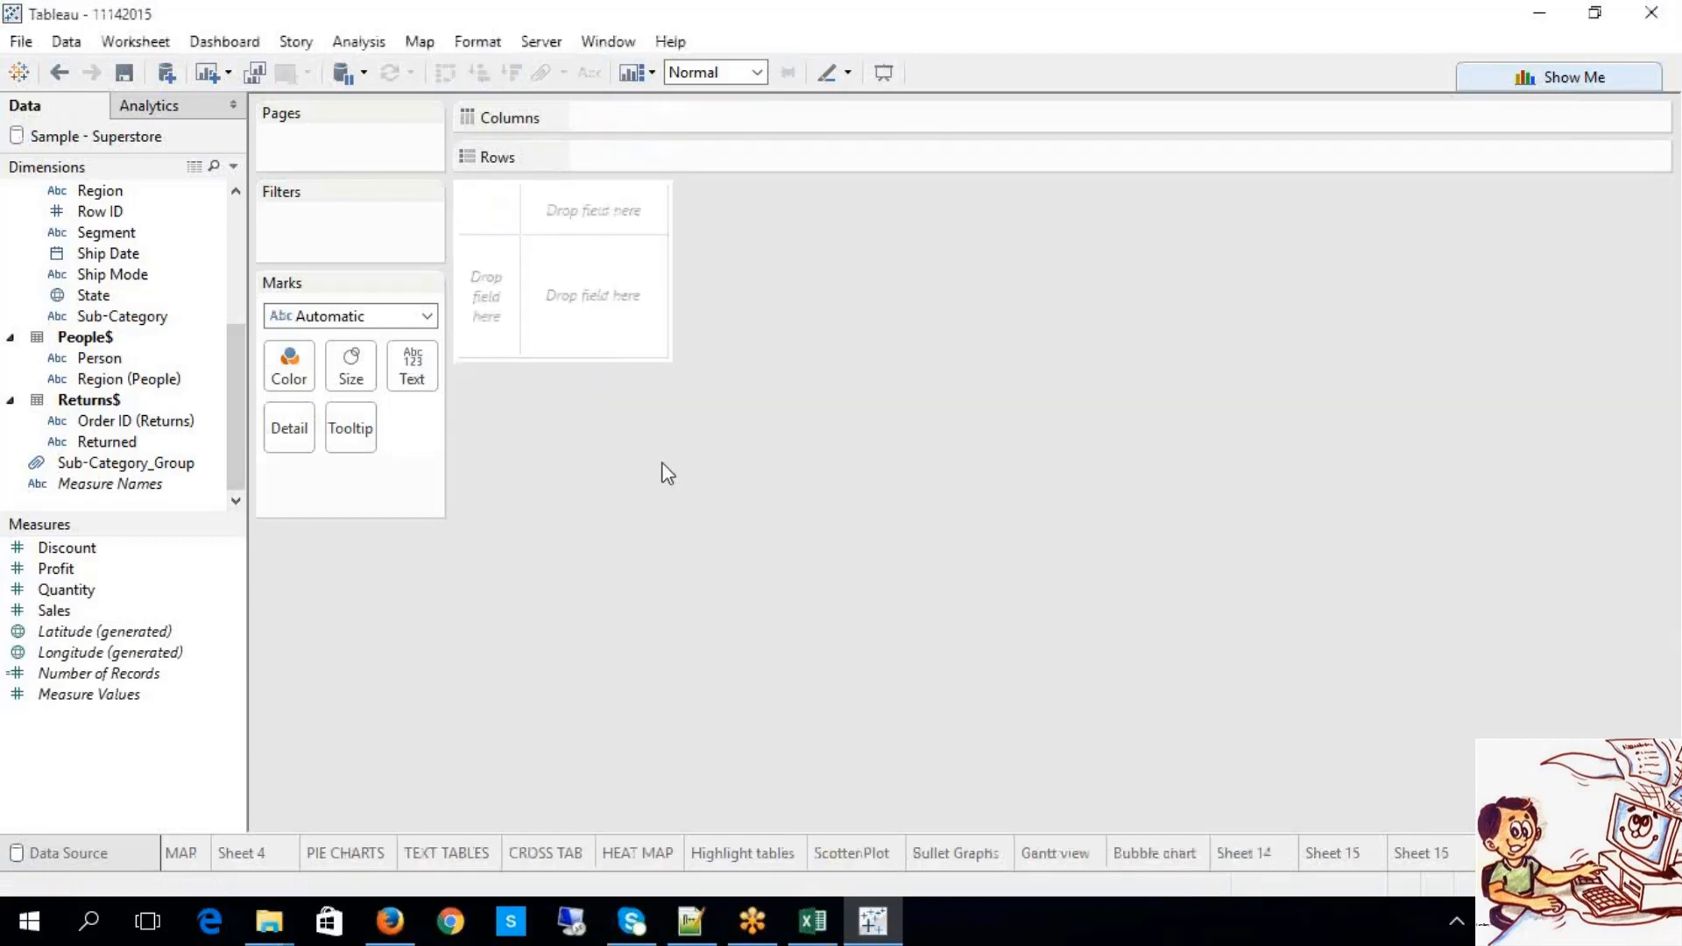
# Step: On the new sheet, put Segment, Region and Category on Rows and SUM(Sales) on Columns
pyautogui.click(1437, 855)
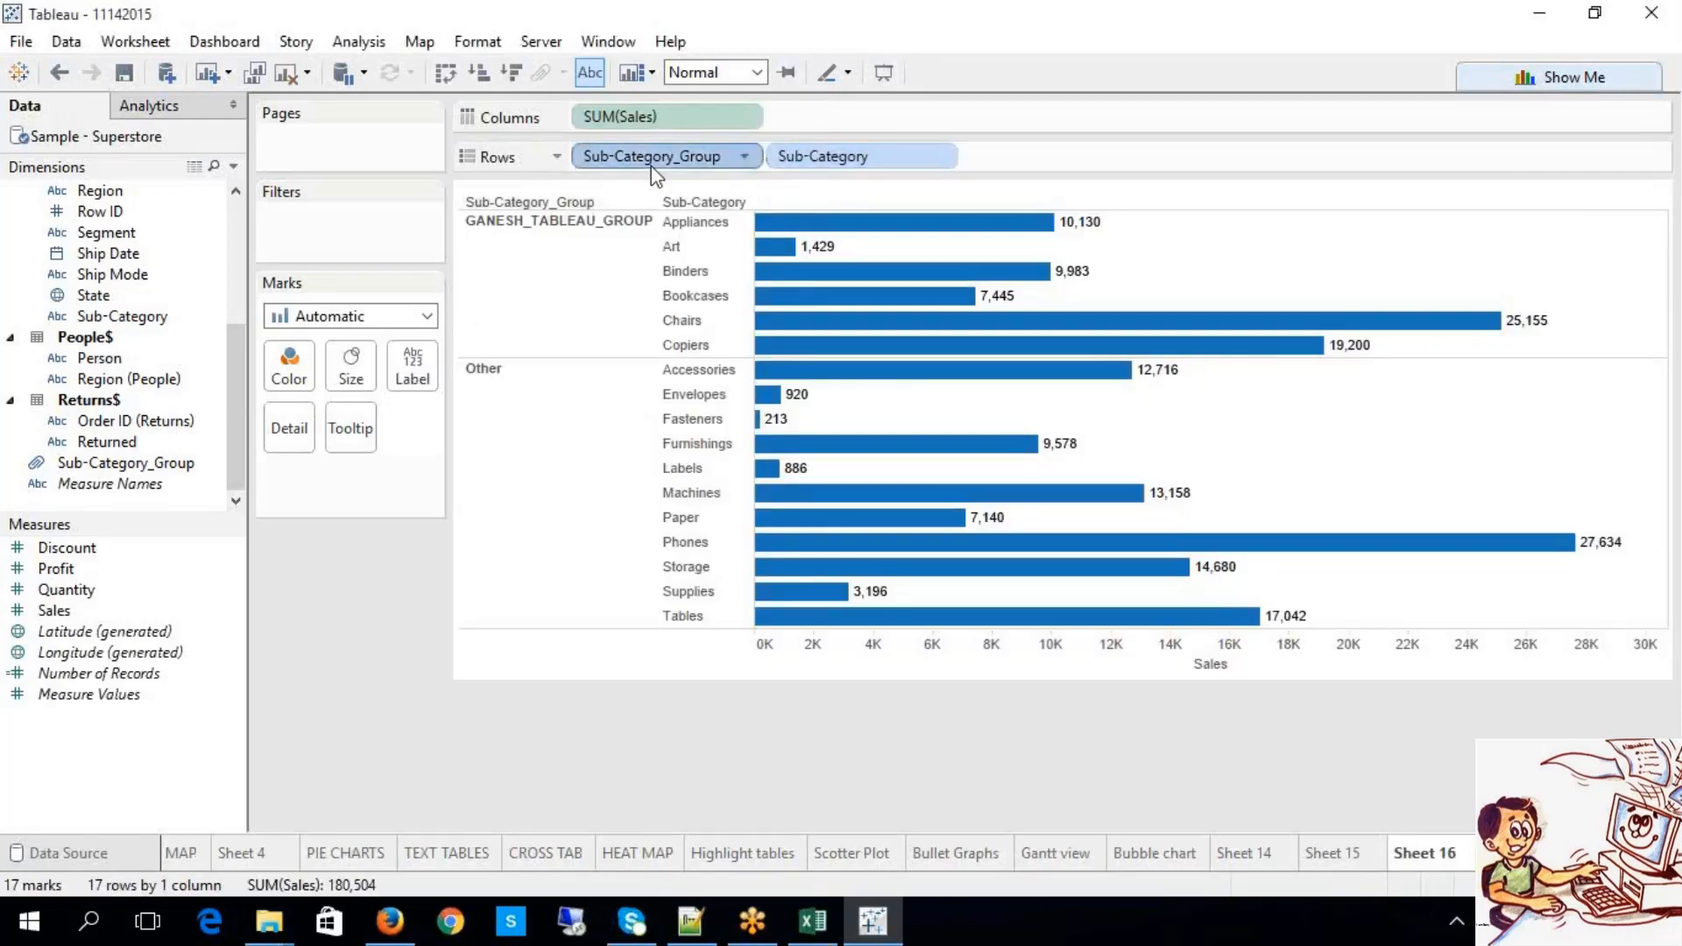
pyautogui.moveTo(1193, 849)
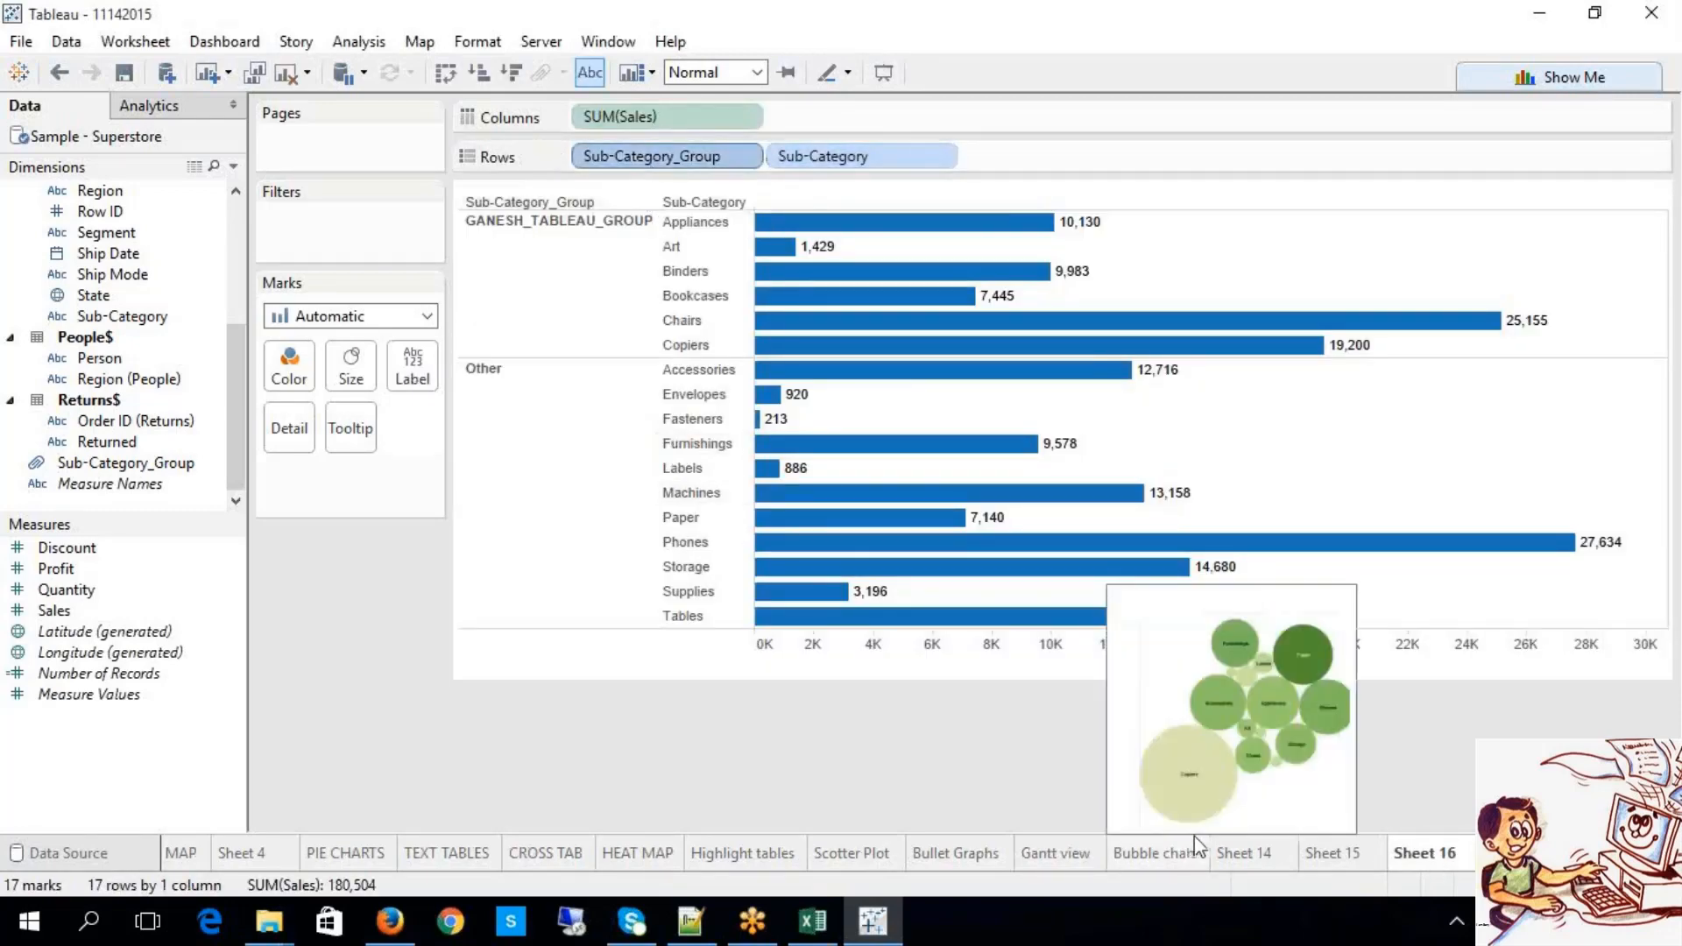
pyautogui.click(1514, 853)
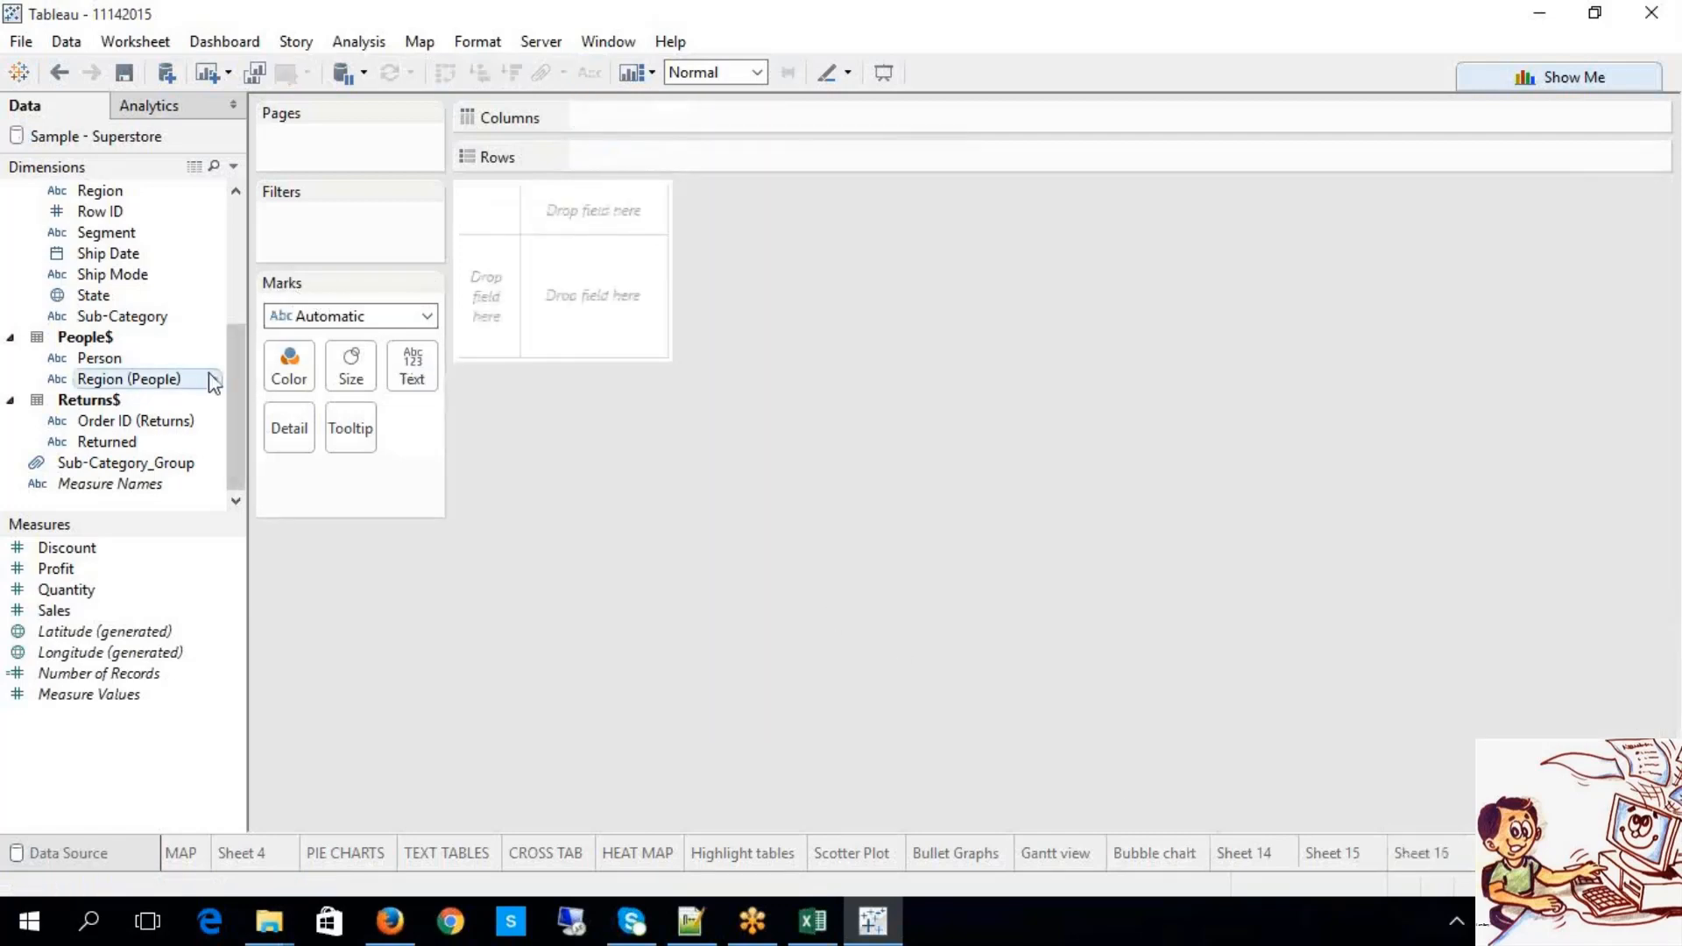
pyautogui.moveTo(234, 364); pyautogui.dragTo(237, 347)
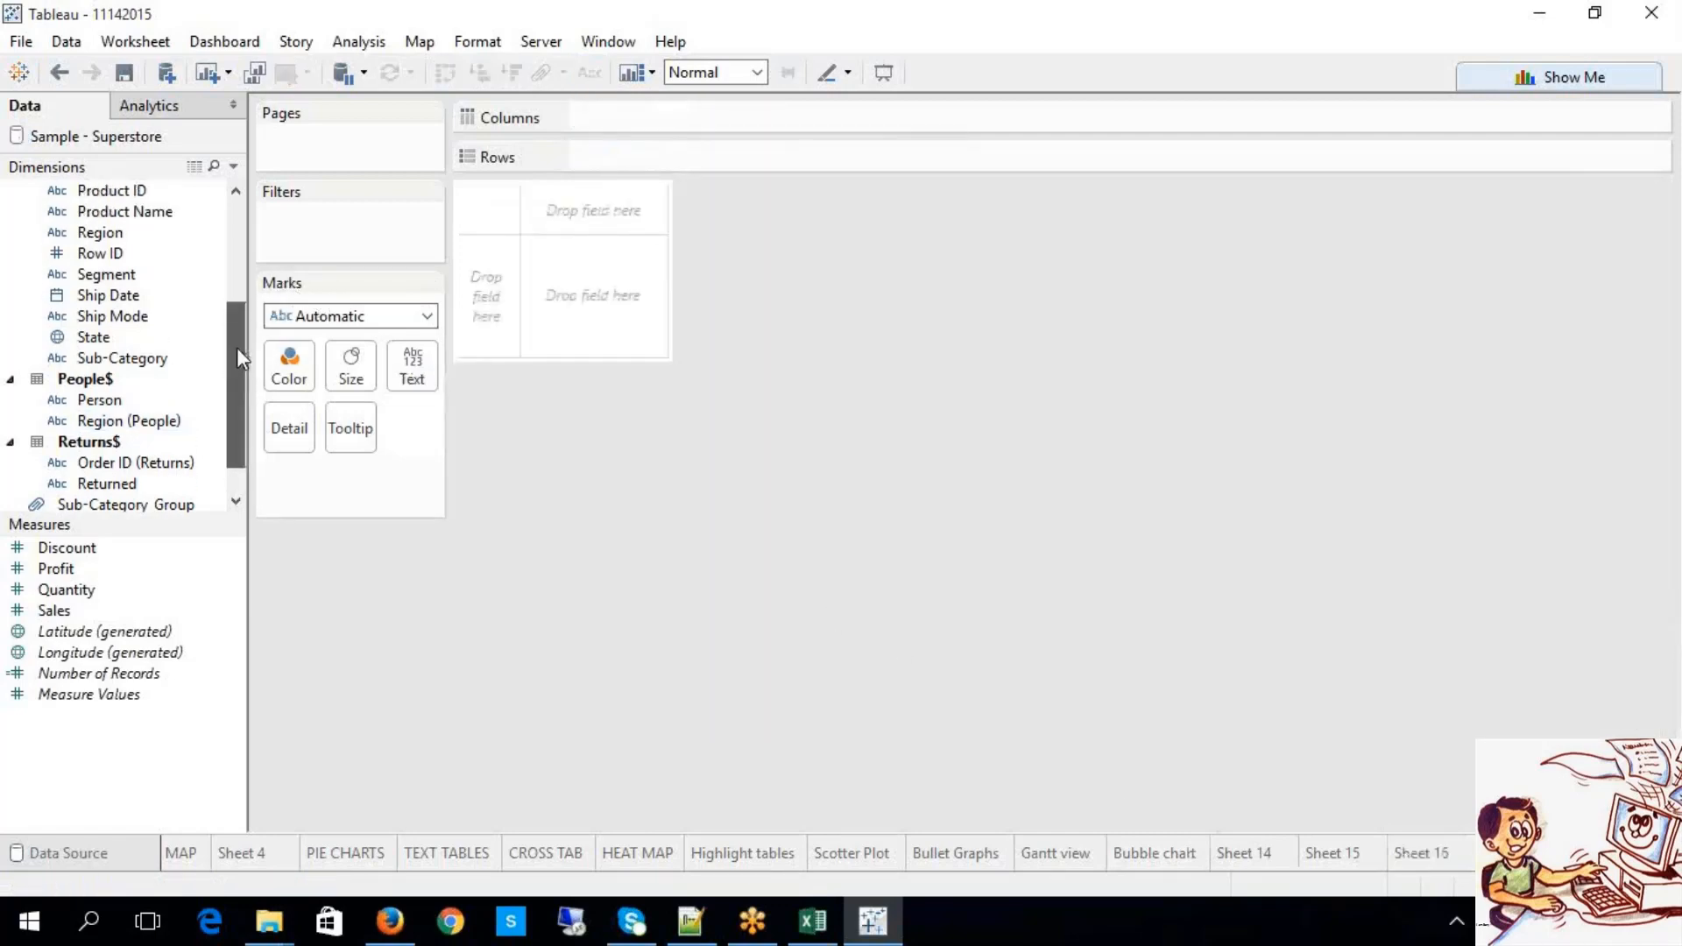
pyautogui.moveTo(146, 274); pyautogui.dragTo(596, 169)
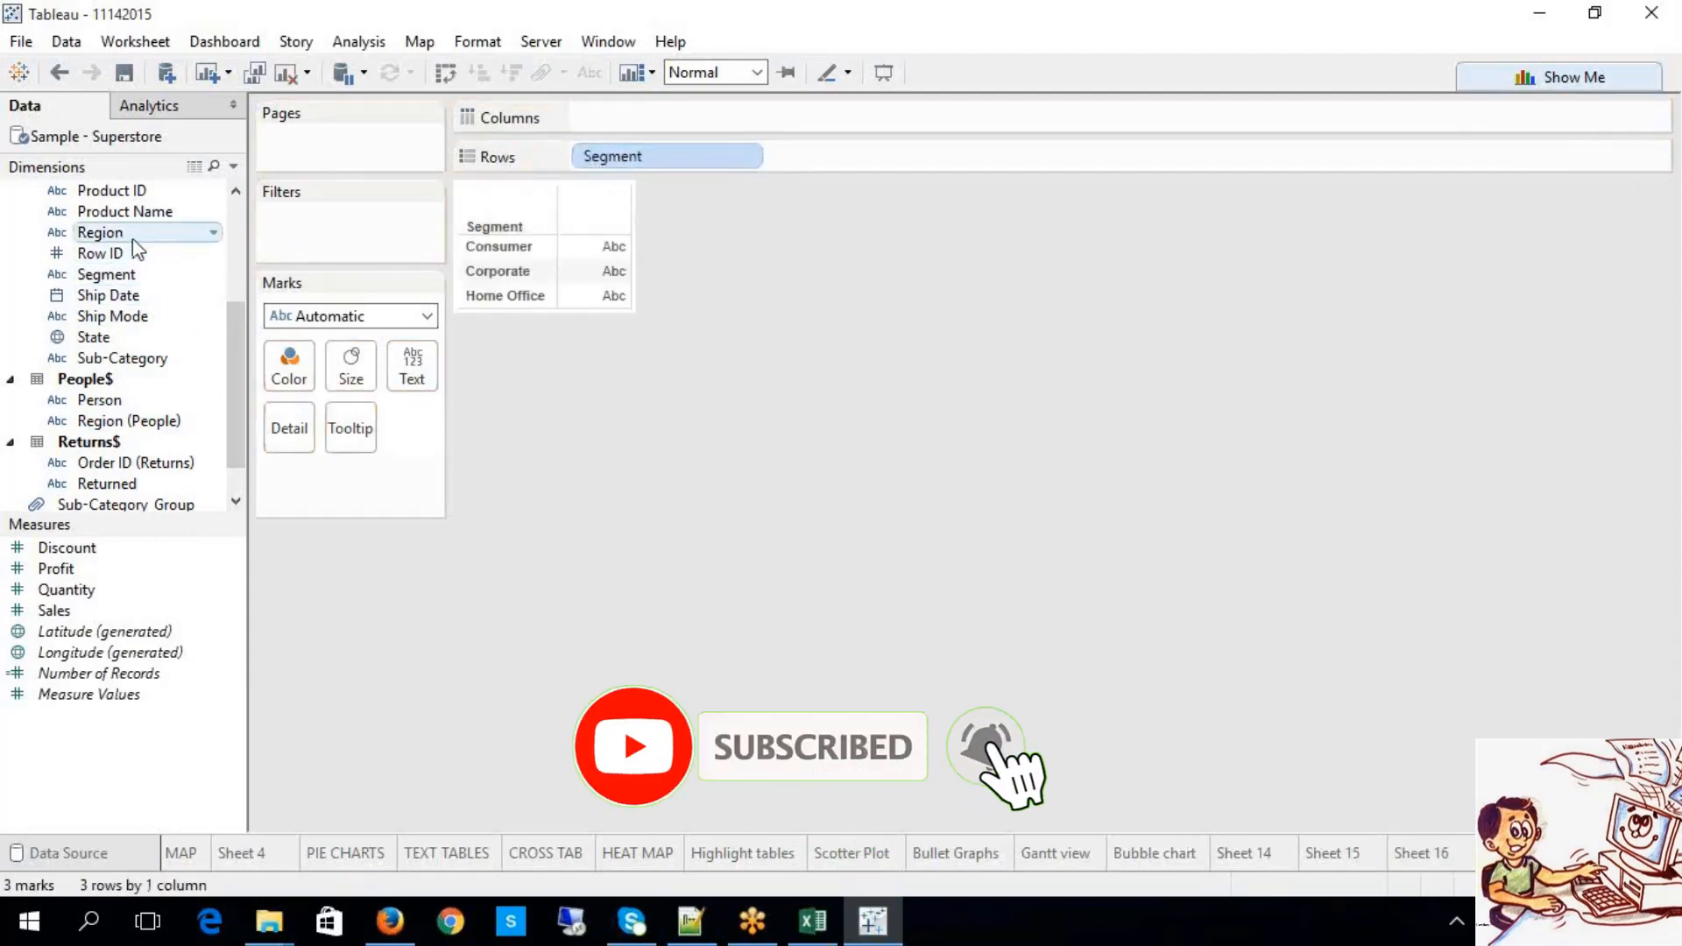
pyautogui.moveTo(135, 240); pyautogui.dragTo(824, 159)
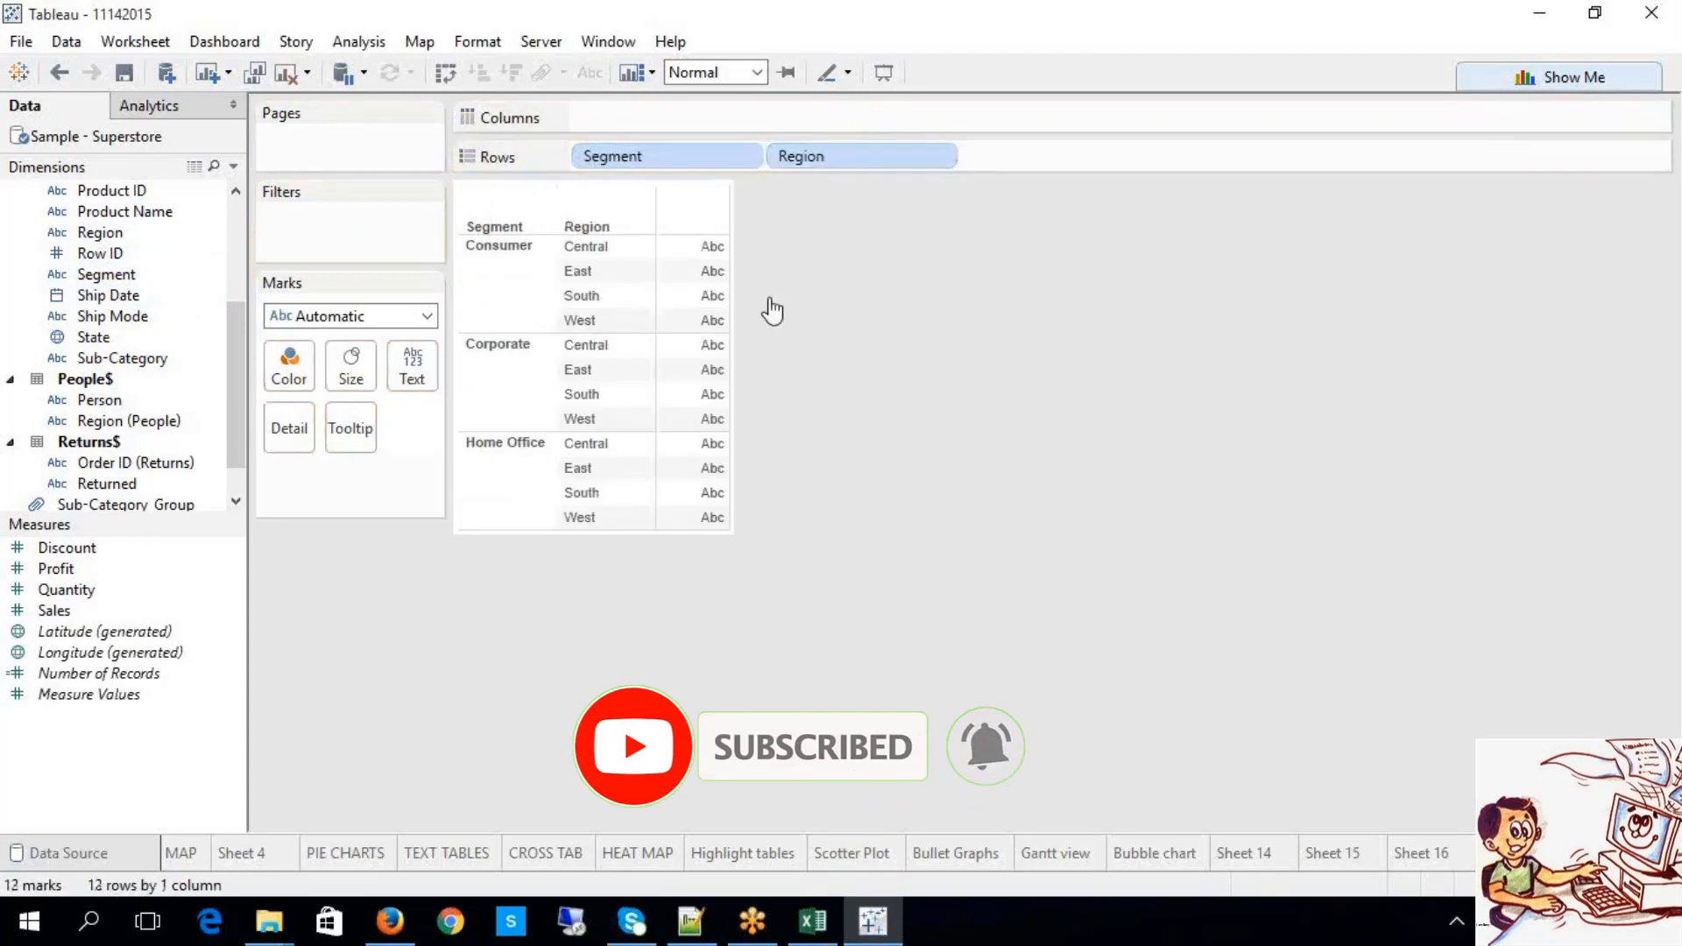
pyautogui.scroll(3, 235, 244)
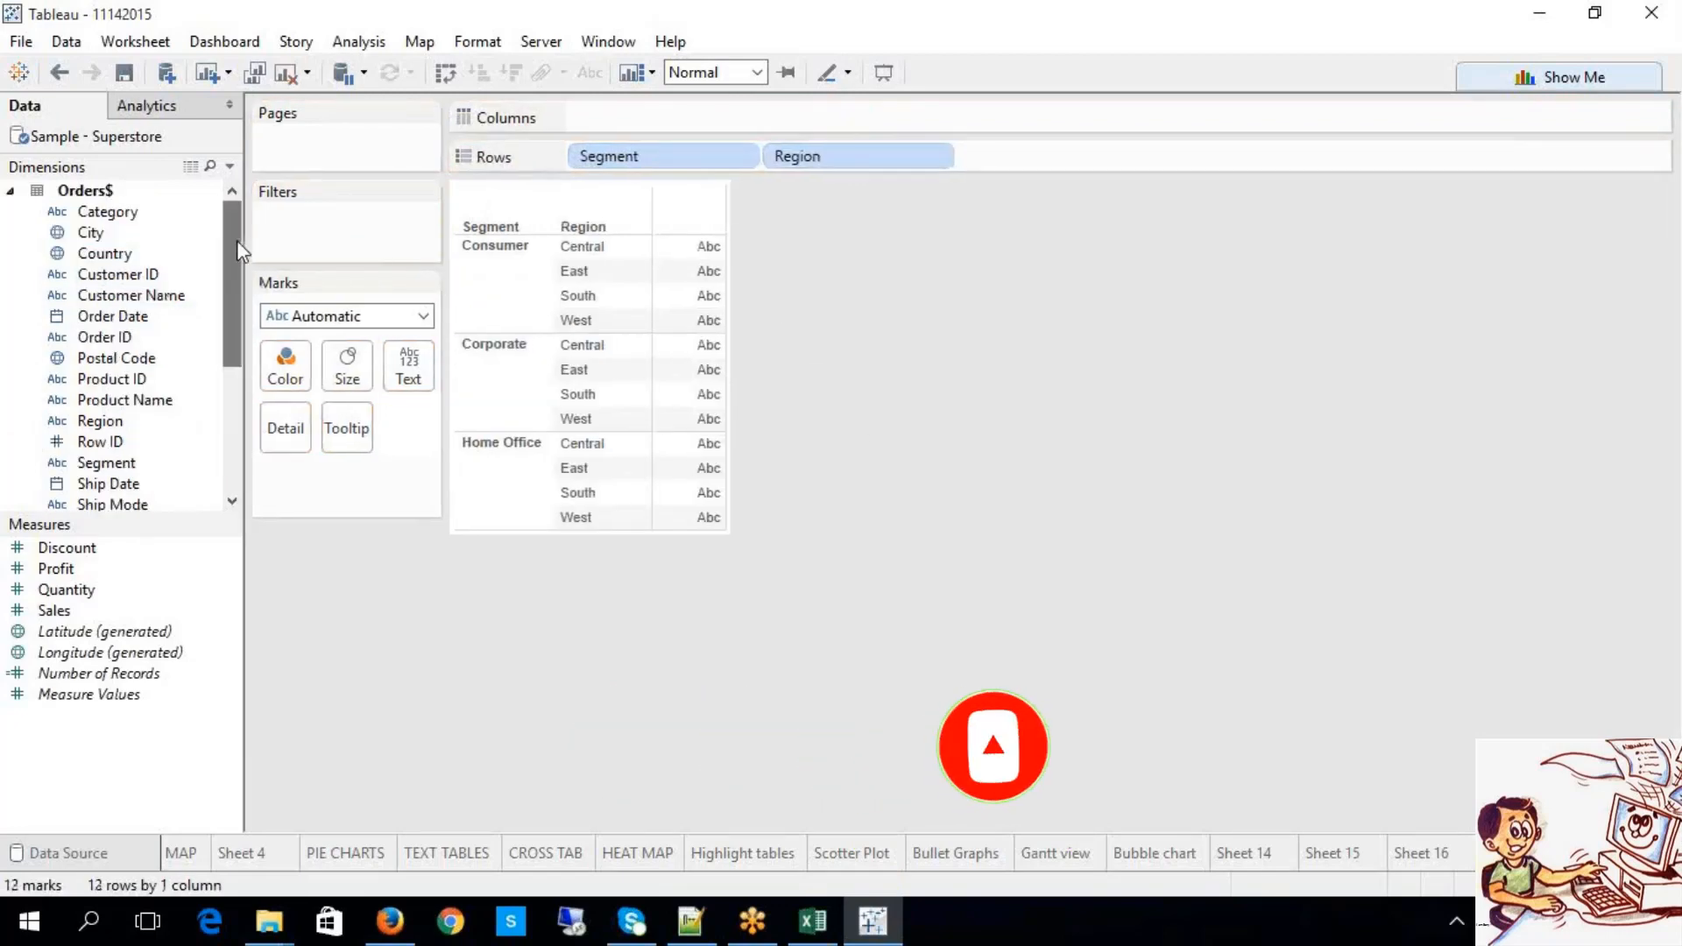
pyautogui.moveTo(108, 211); pyautogui.dragTo(1018, 161)
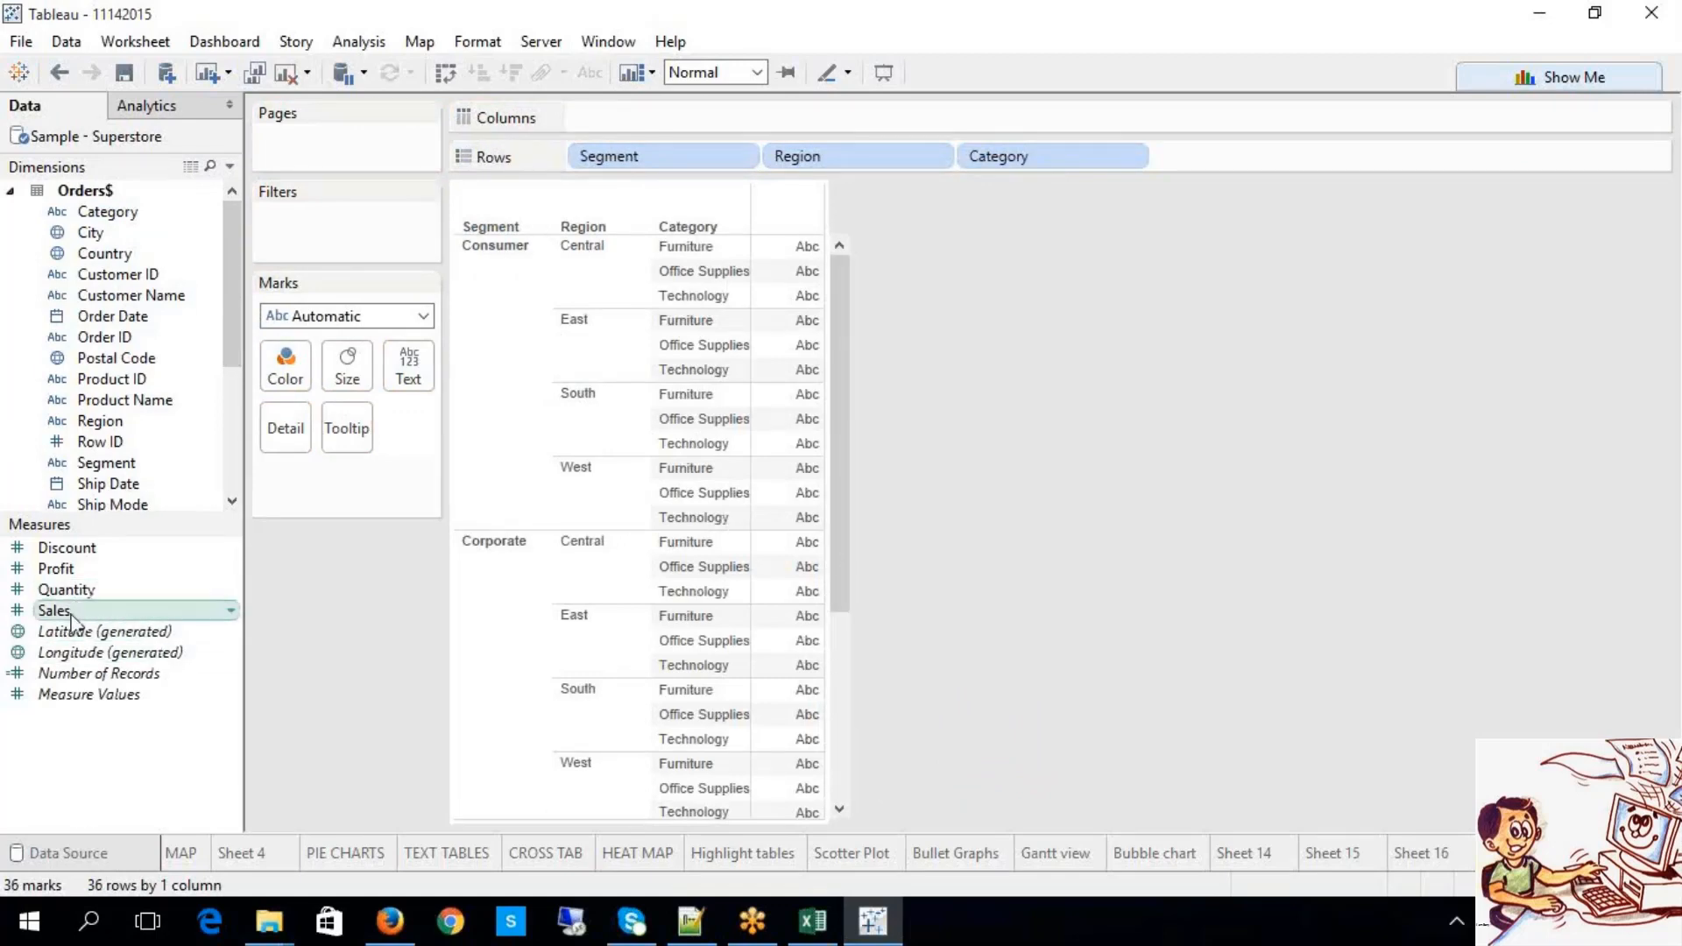
pyautogui.moveTo(53, 611); pyautogui.dragTo(619, 117)
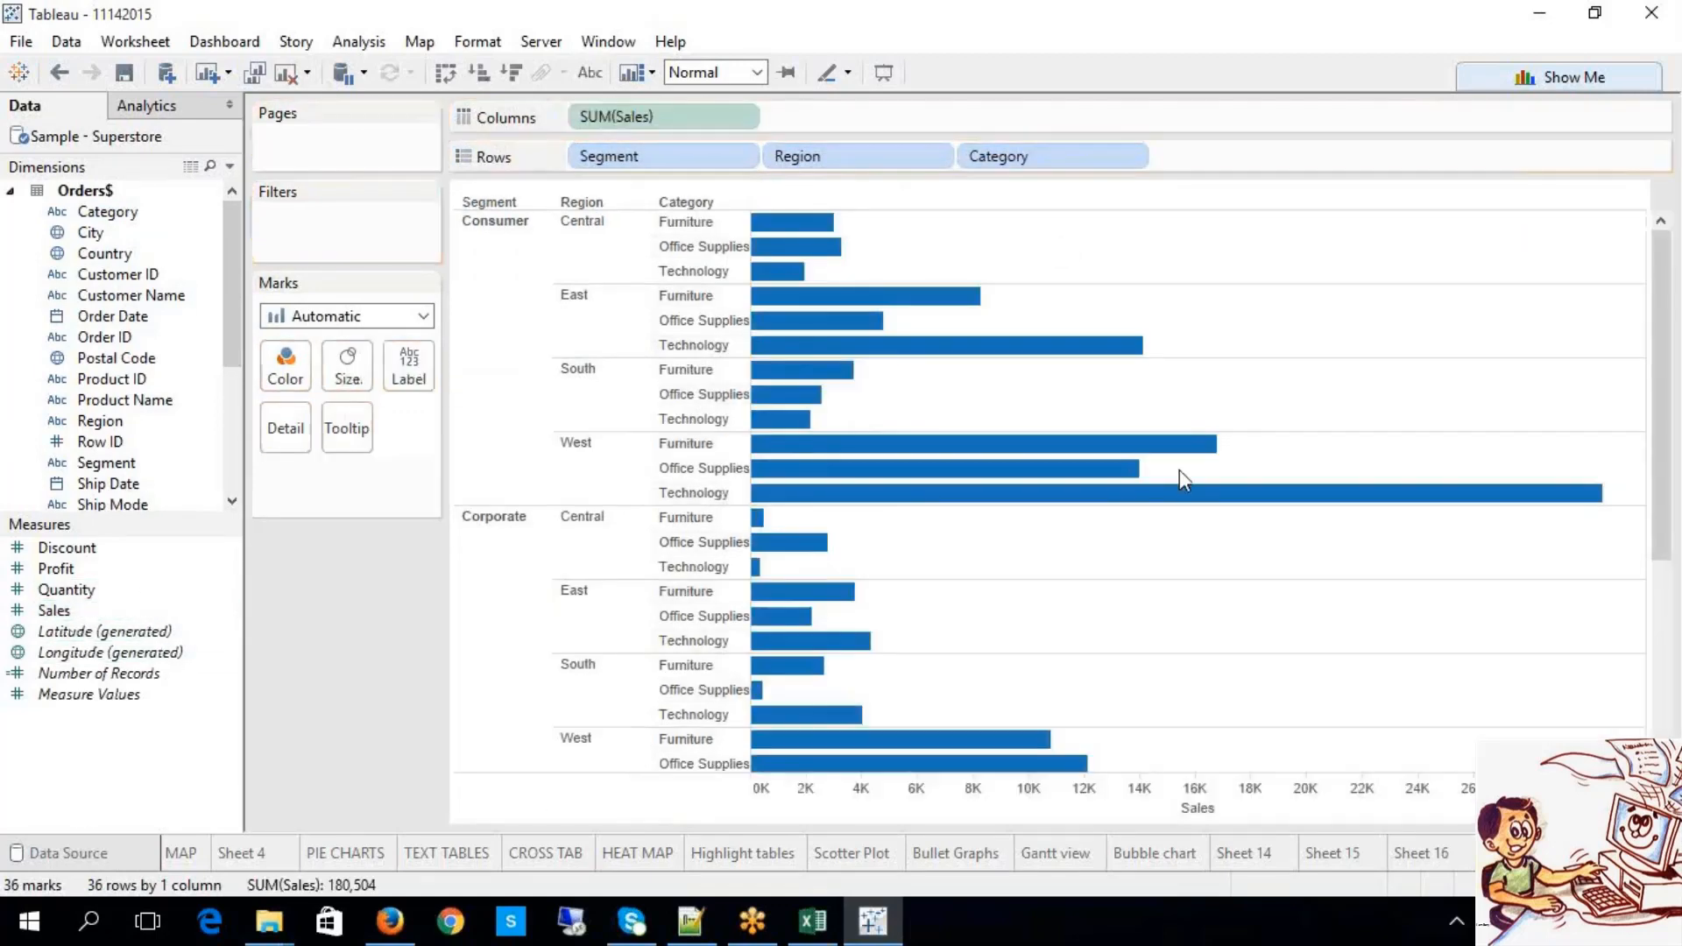
pyautogui.moveTo(1186, 453)
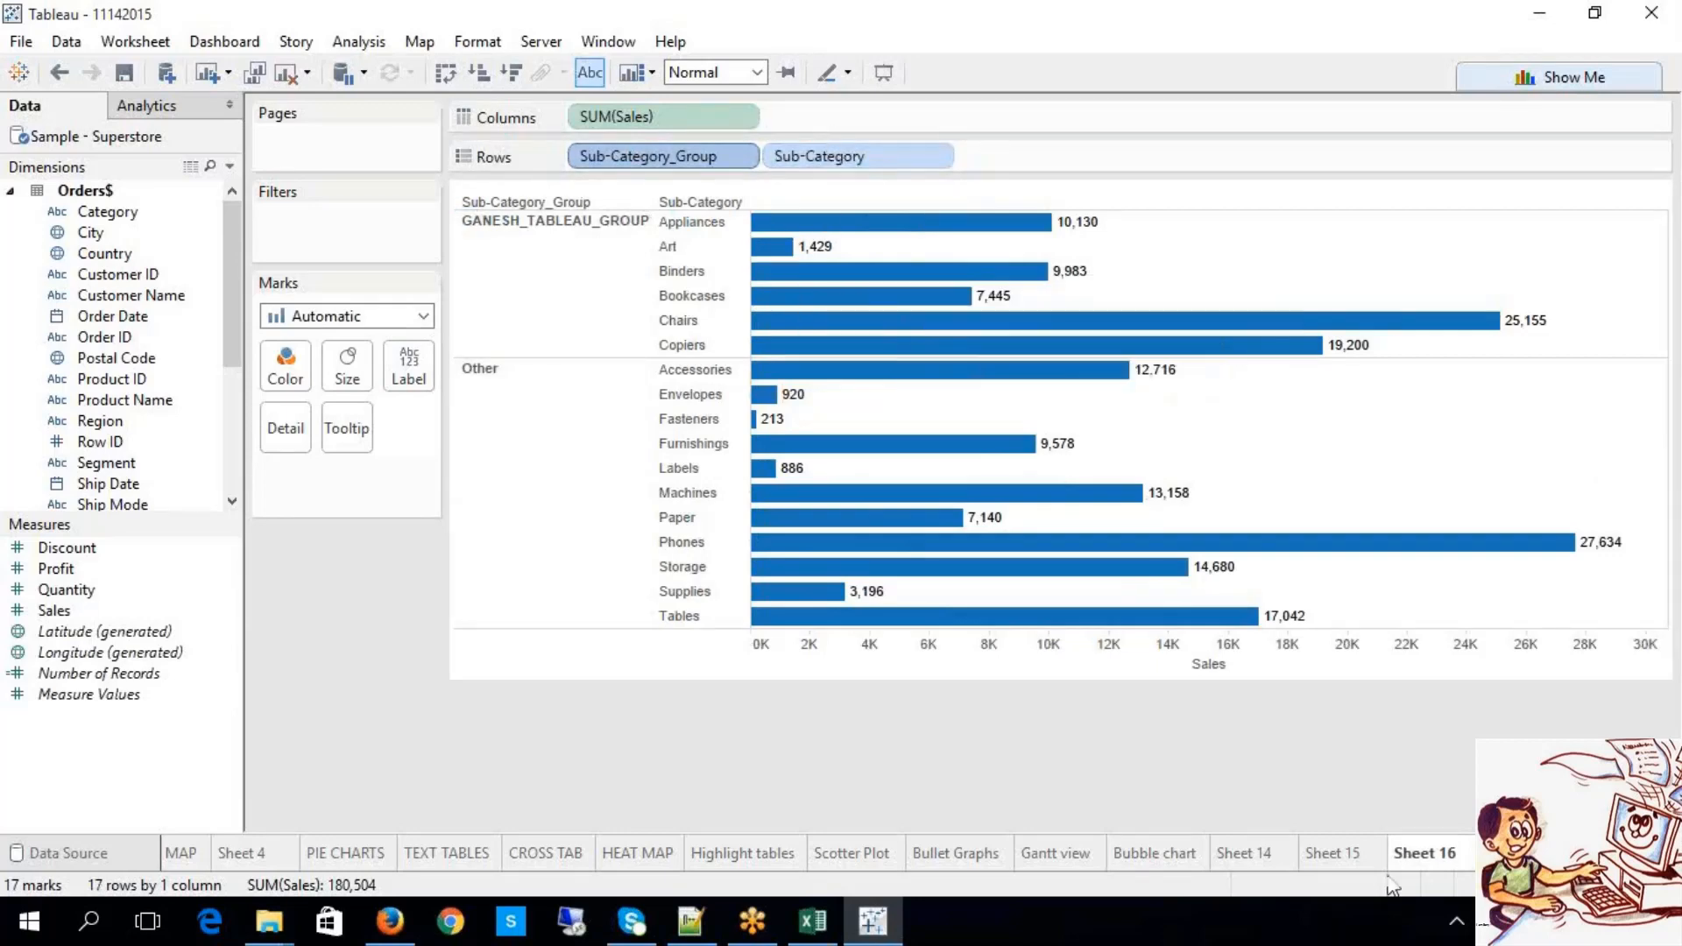
pyautogui.click(1514, 854)
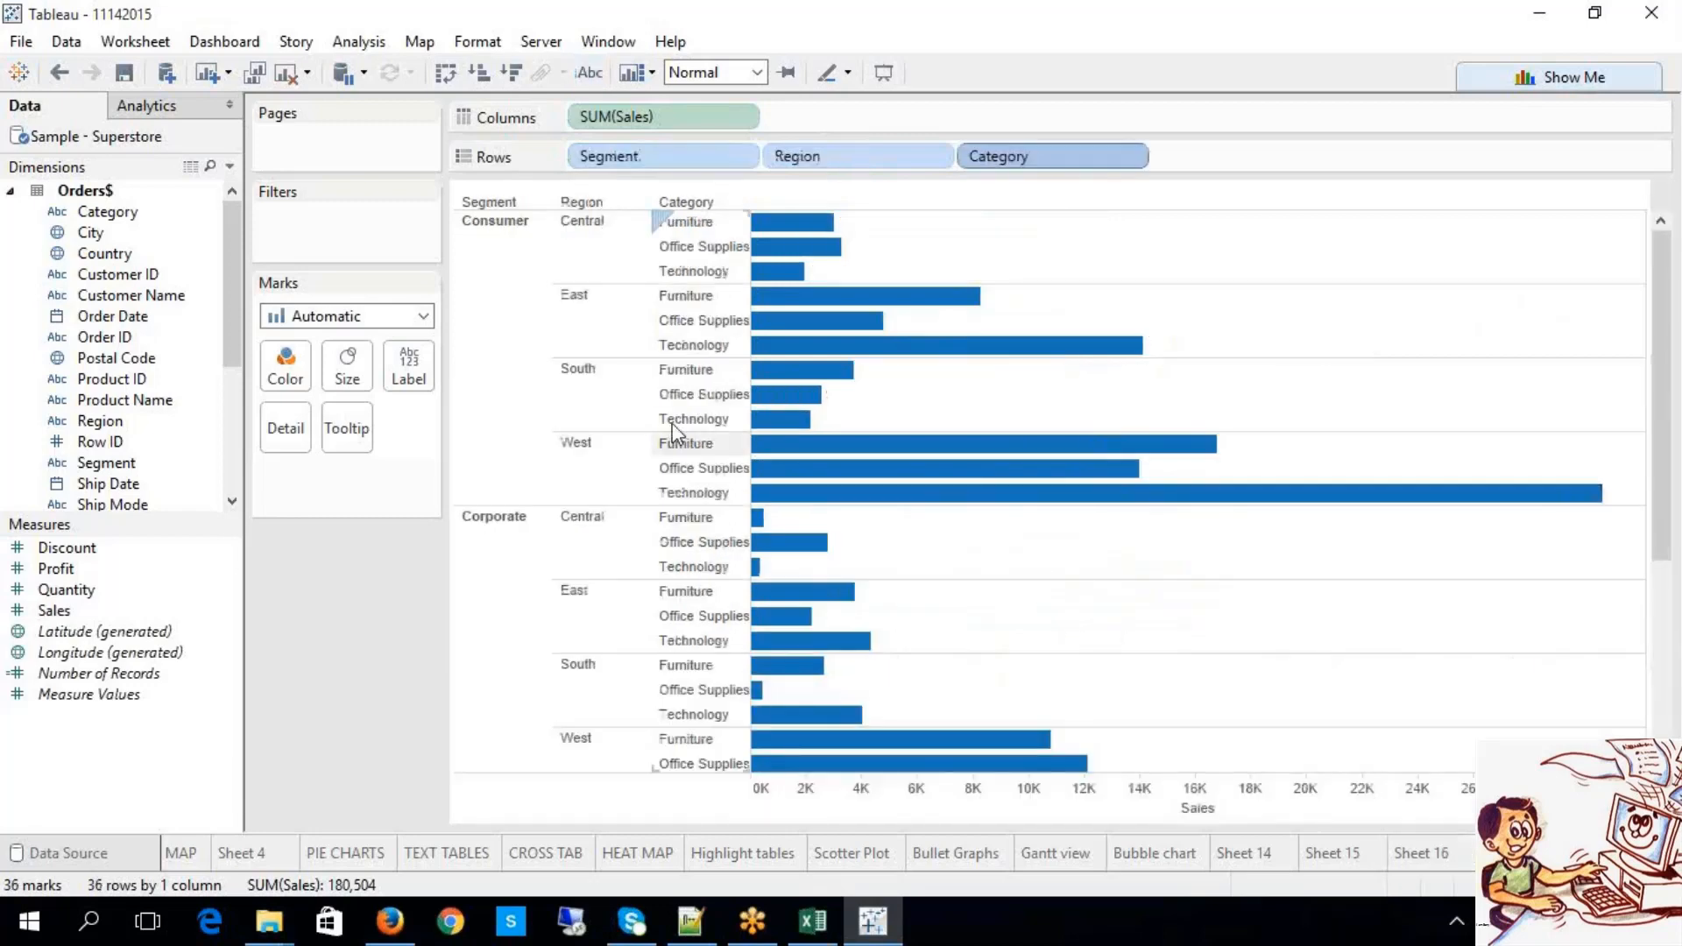
# Step: Select bars via the Segment, Region, Category headers and the Consumer, Corporate, Home Office segments
pyautogui.click(708, 162)
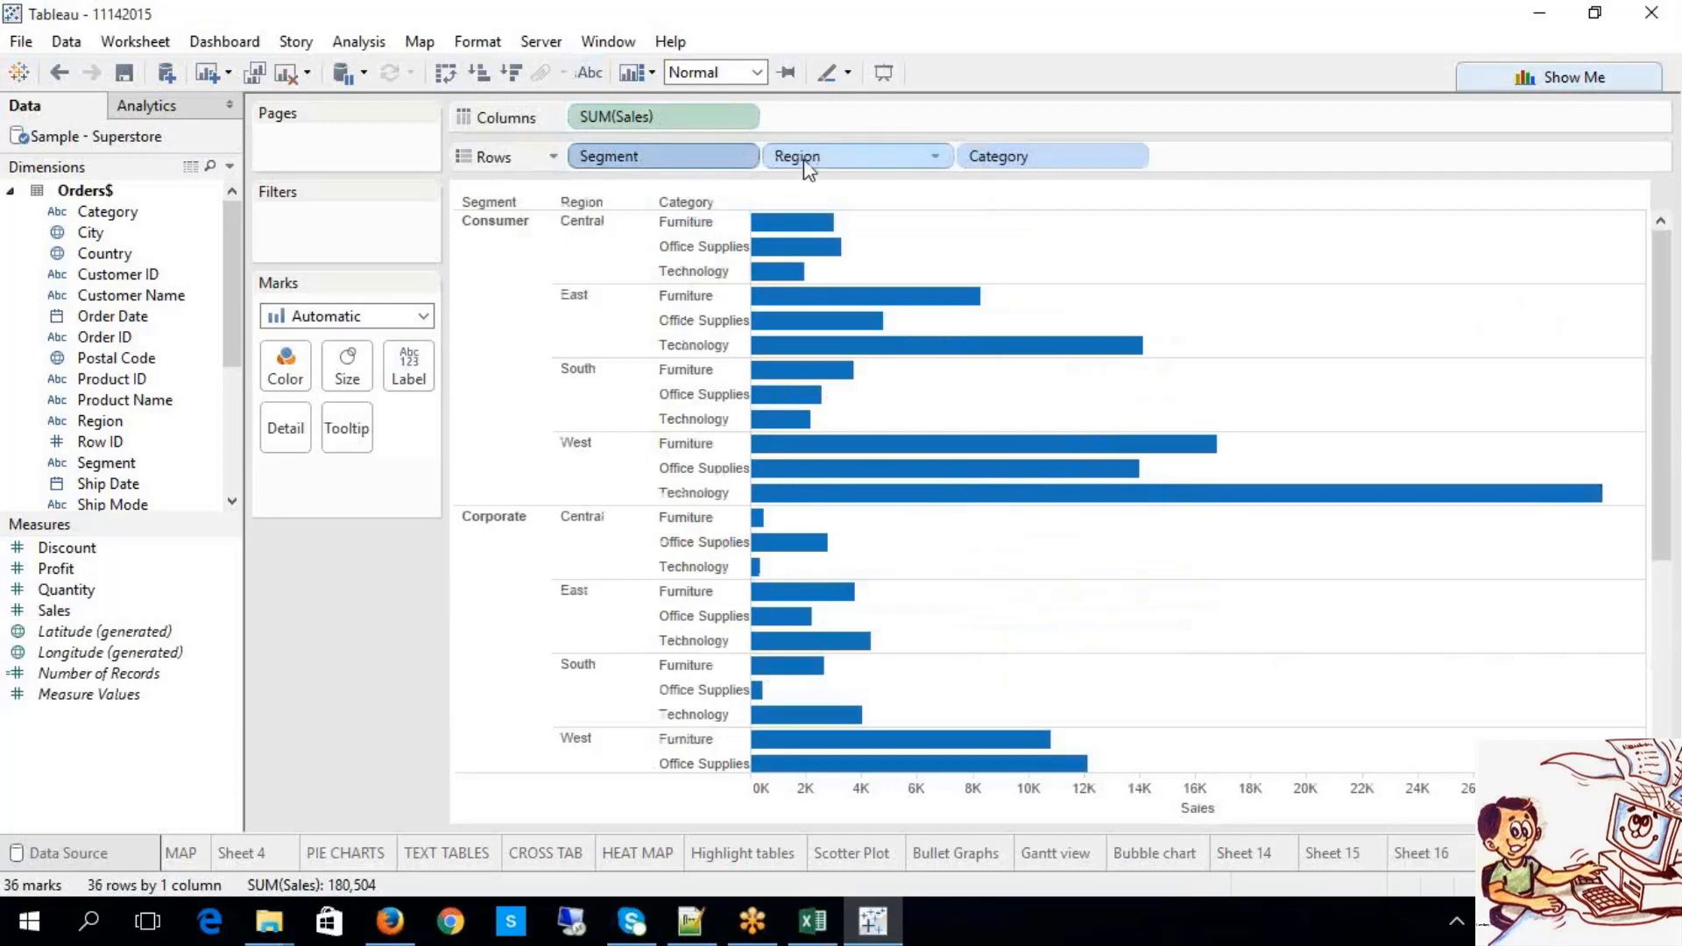
pyautogui.click(851, 152)
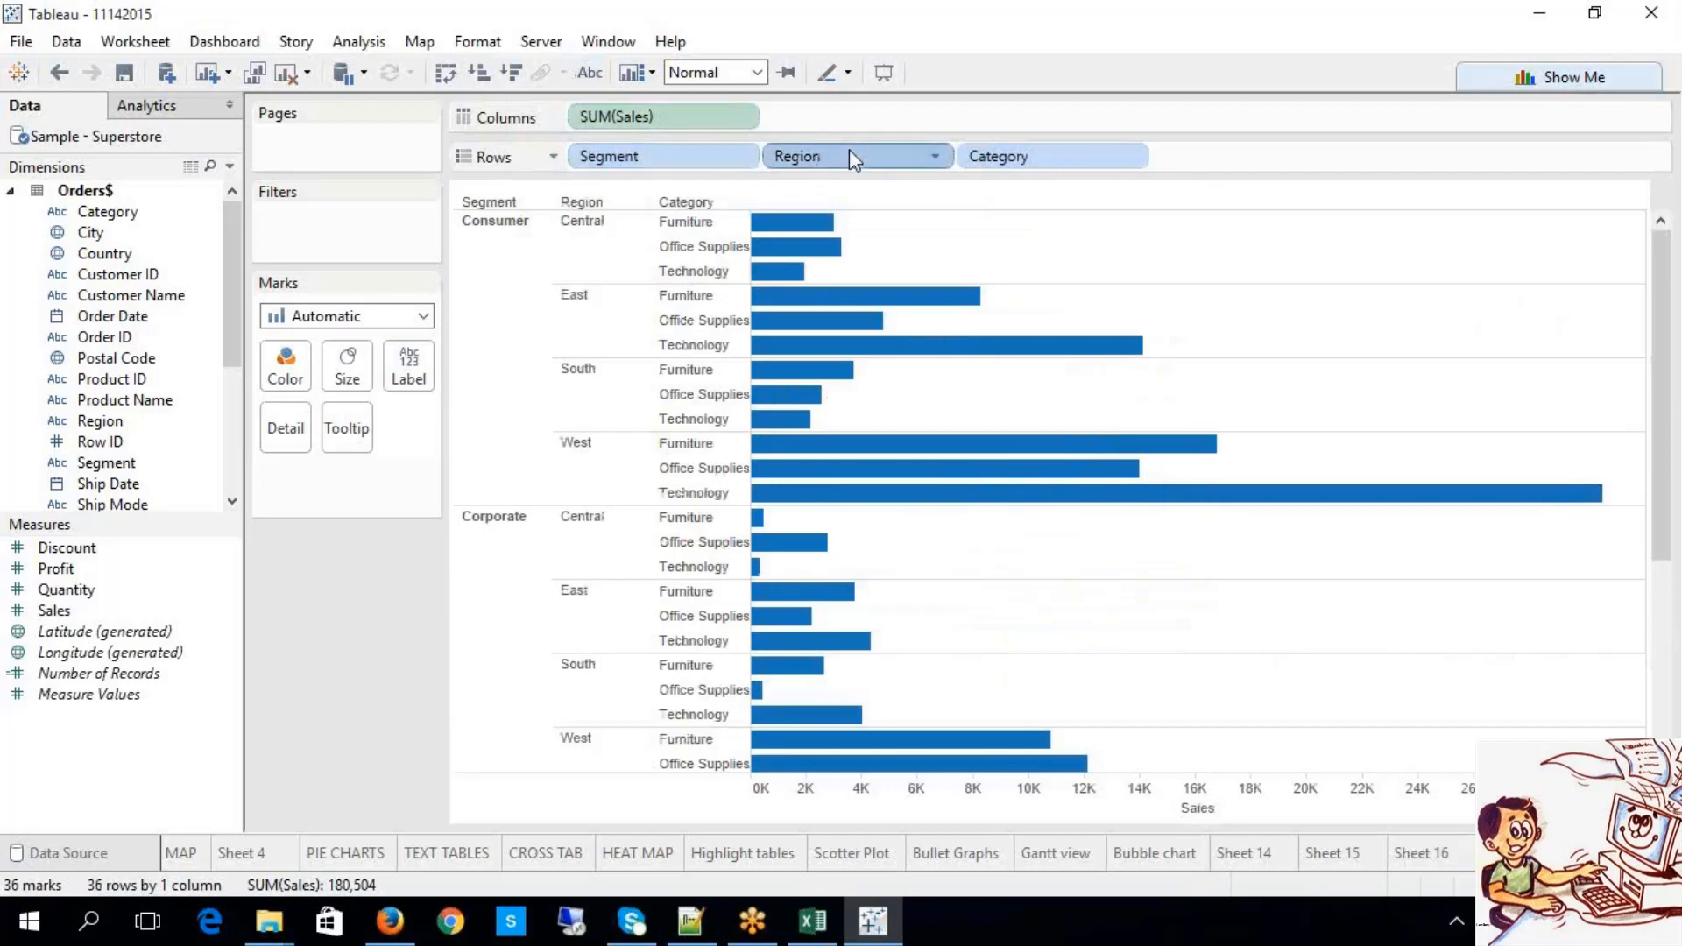
pyautogui.click(1076, 157)
pyautogui.click(530, 236)
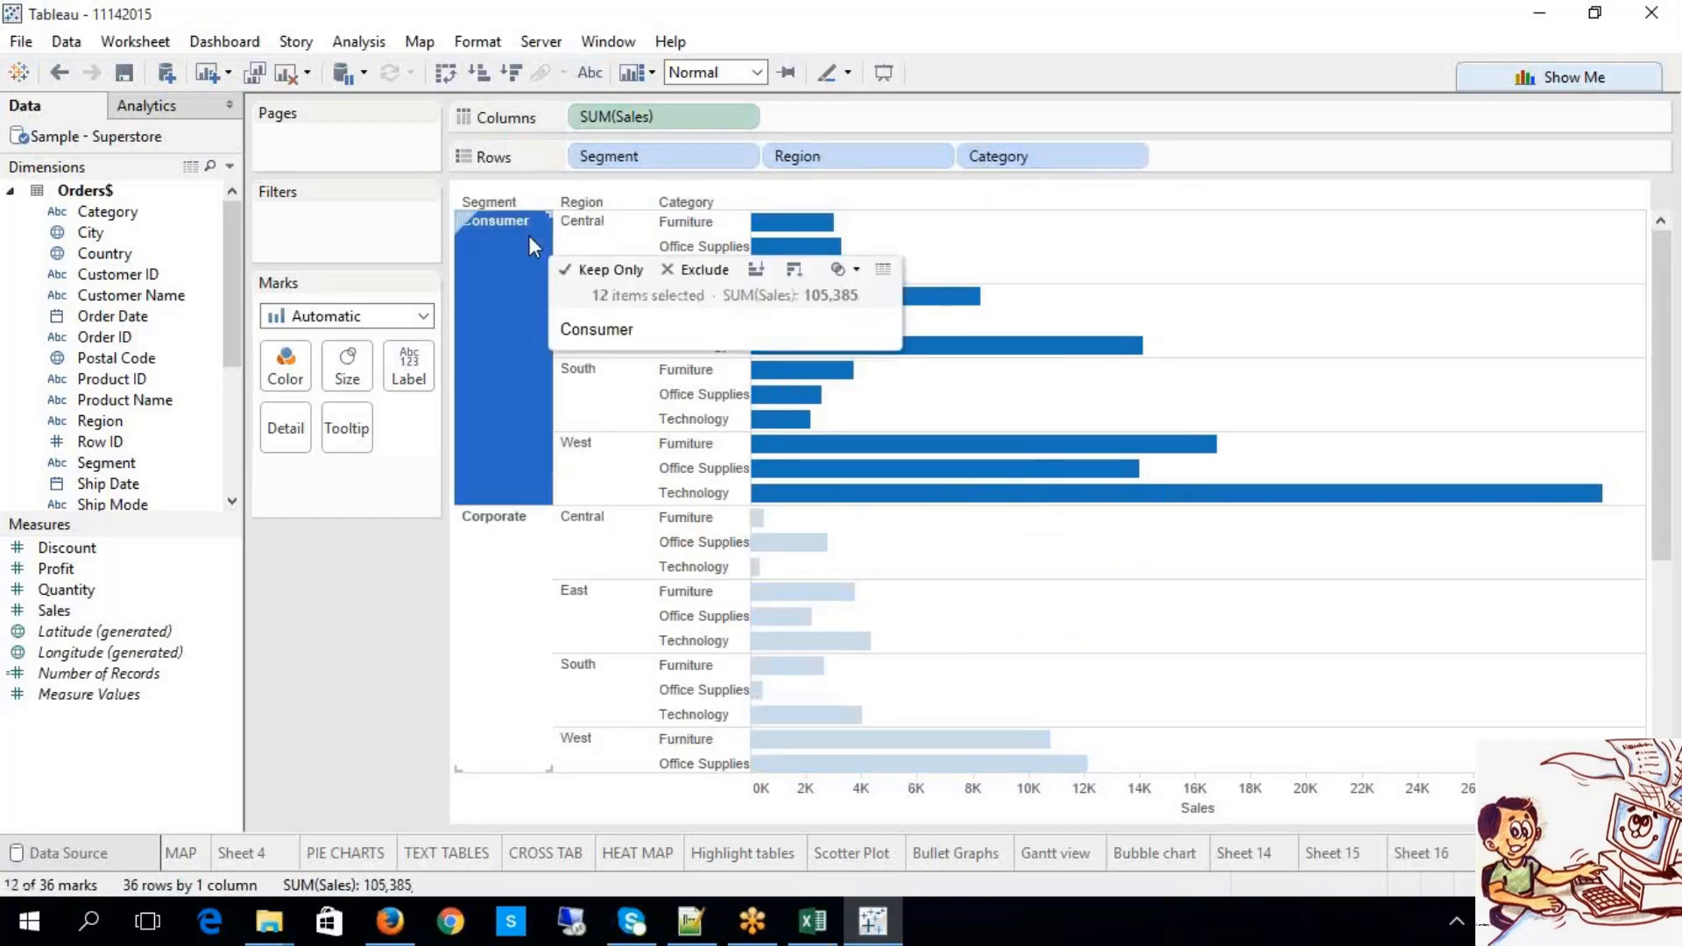
pyautogui.scroll(-3, 495, 617)
pyautogui.click(514, 492)
pyautogui.scroll(-3, 496, 587)
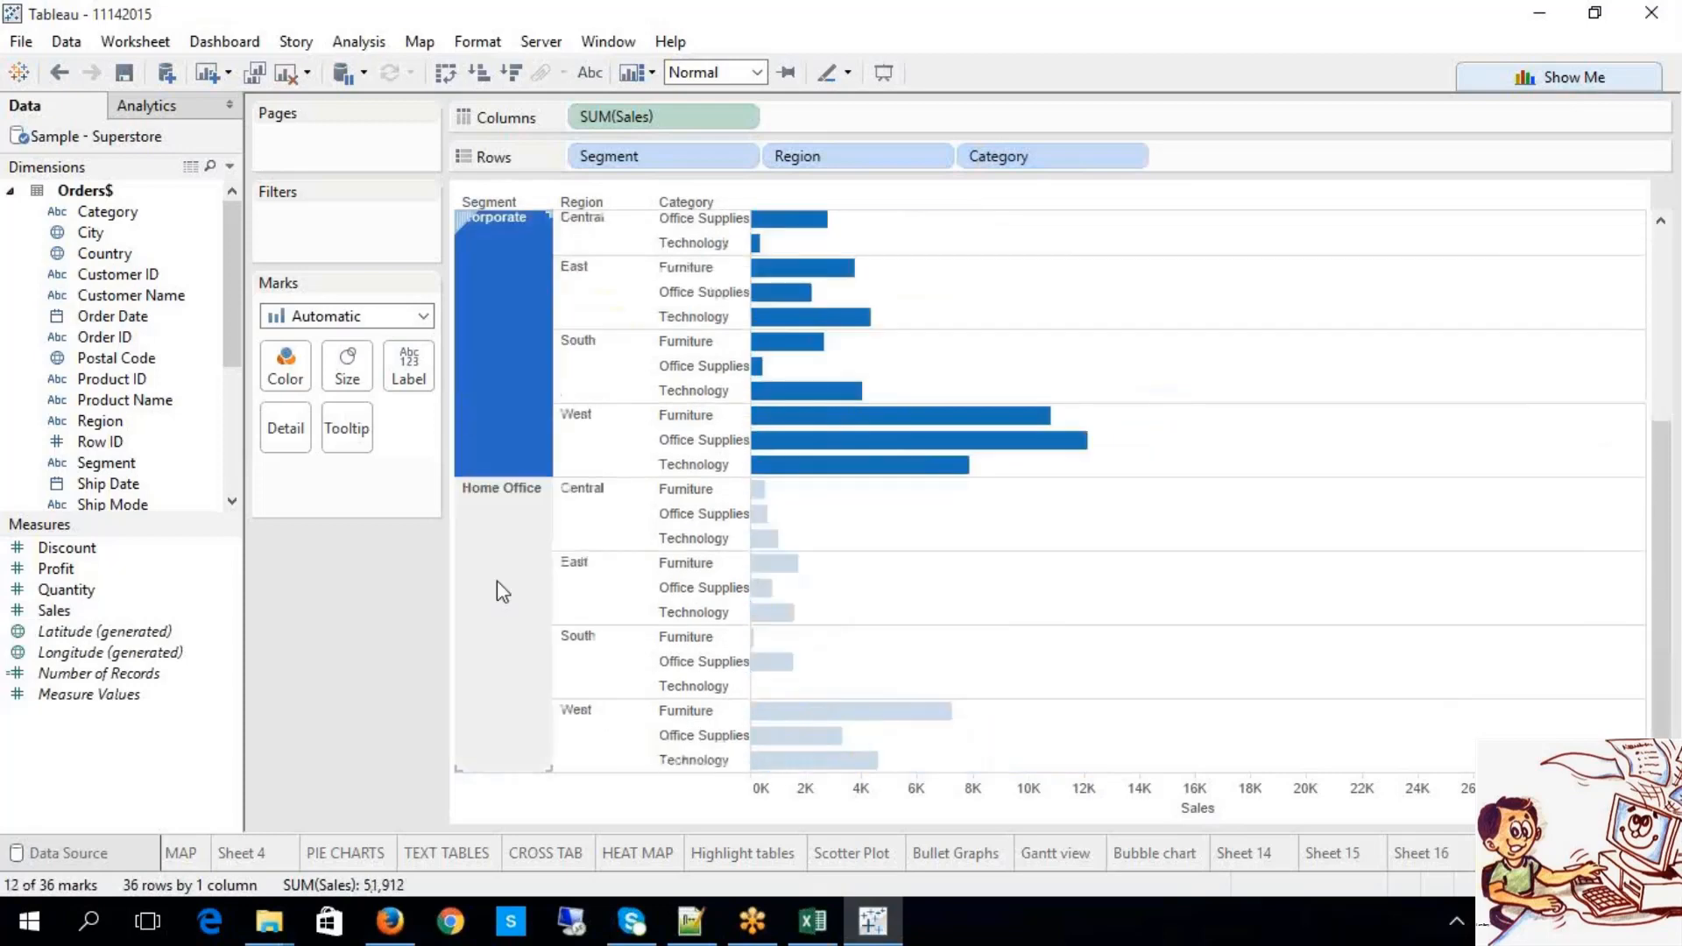
pyautogui.click(509, 580)
pyautogui.scroll(4, 498, 638)
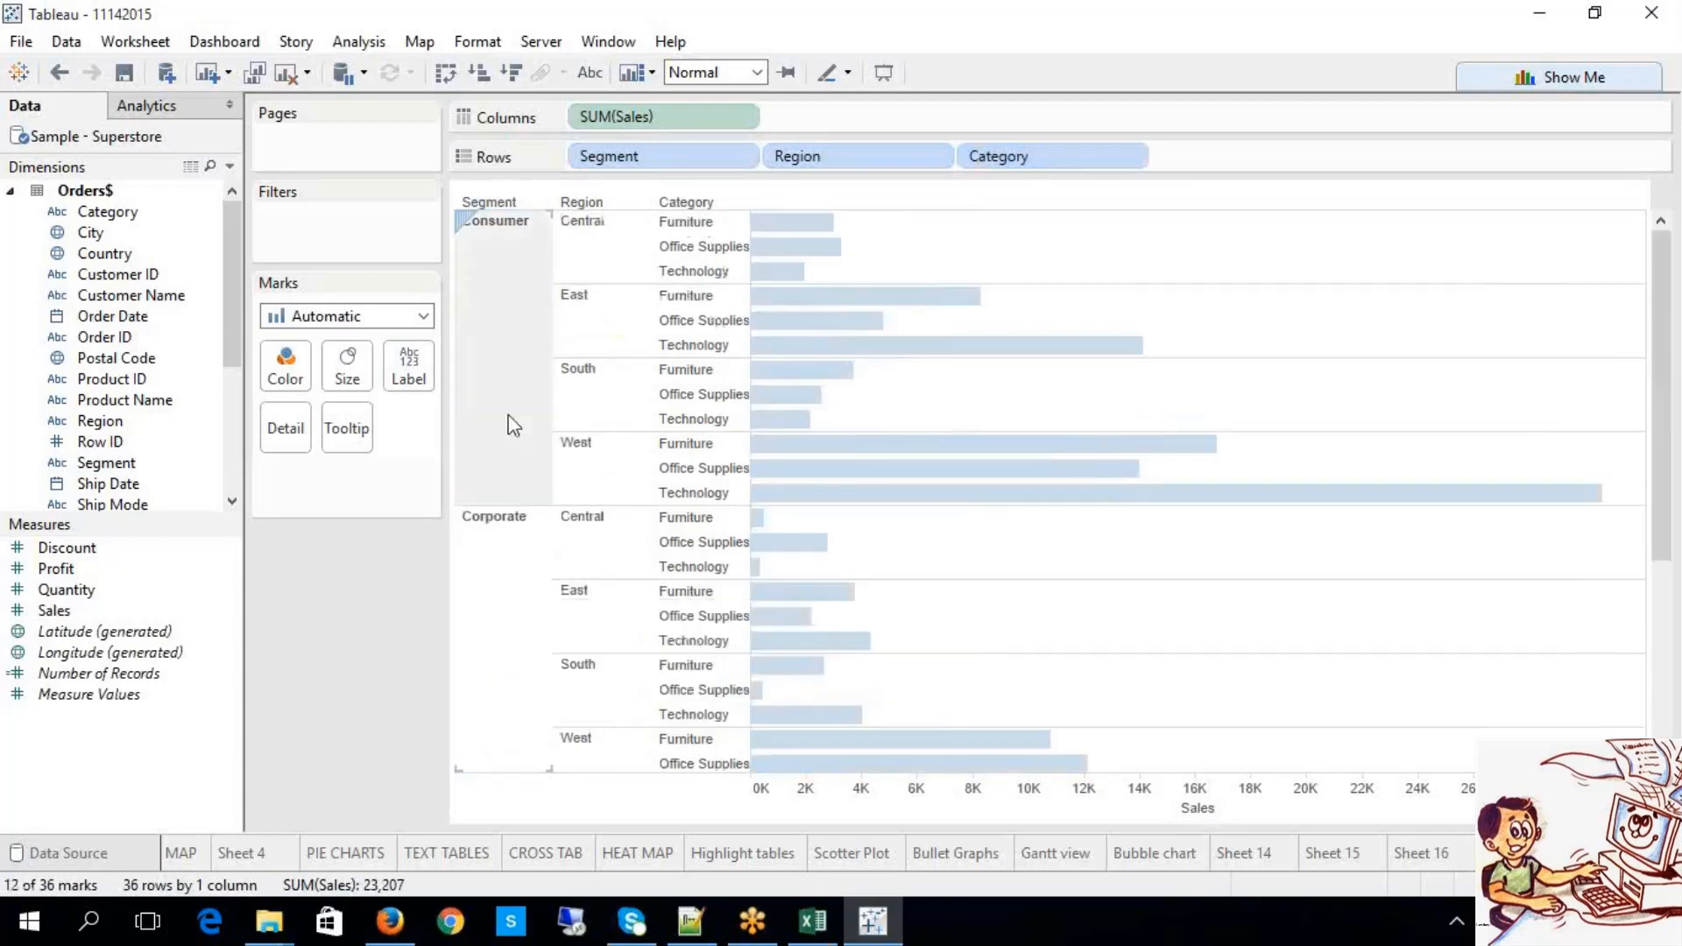
# Step: Select the Consumer regions and Central Office Supplies and Technology bars, then clear the selection
pyautogui.click(582, 226)
pyautogui.click(605, 316)
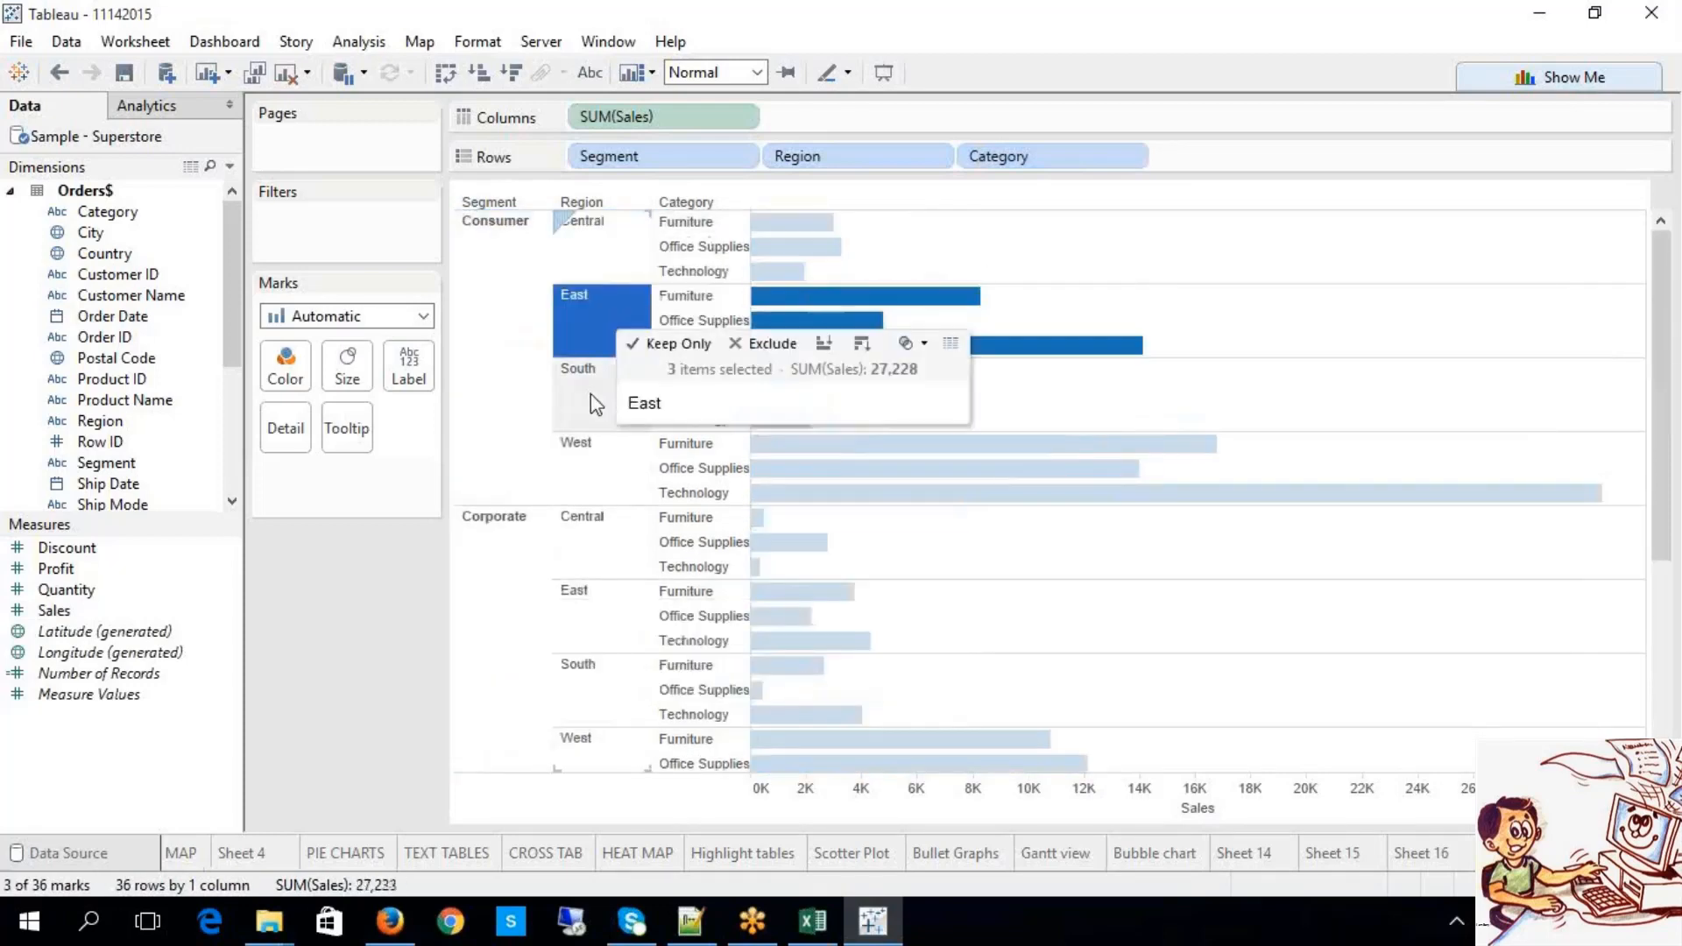
pyautogui.click(591, 393)
pyautogui.click(574, 474)
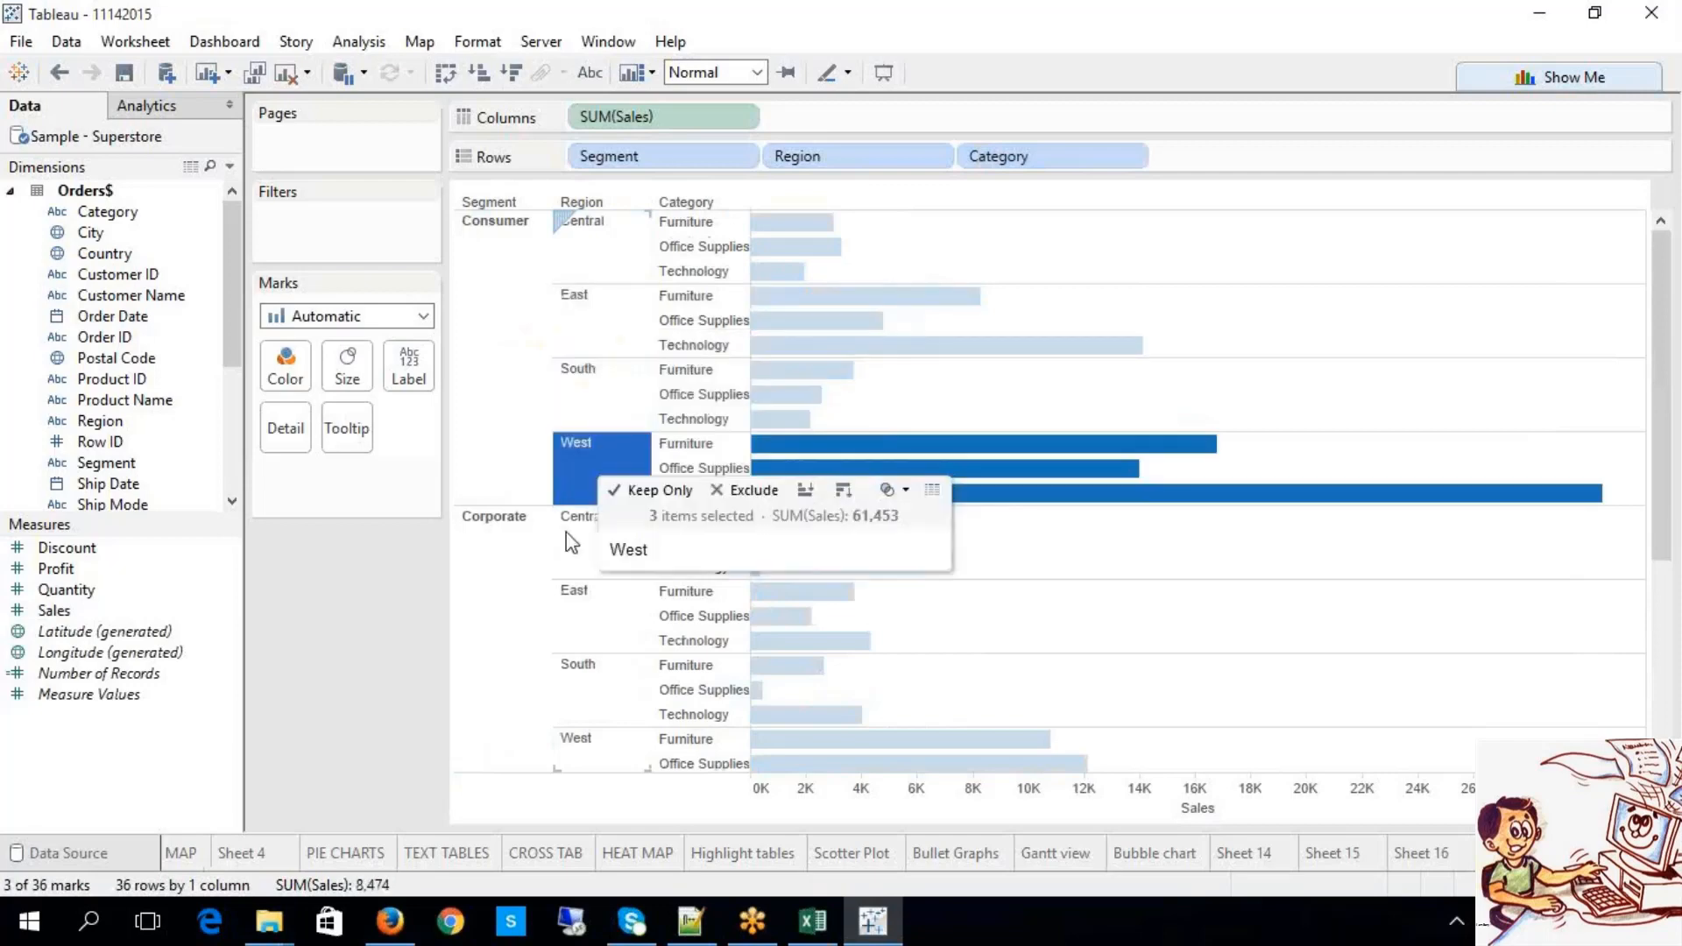
pyautogui.click(697, 248)
pyautogui.click(694, 270)
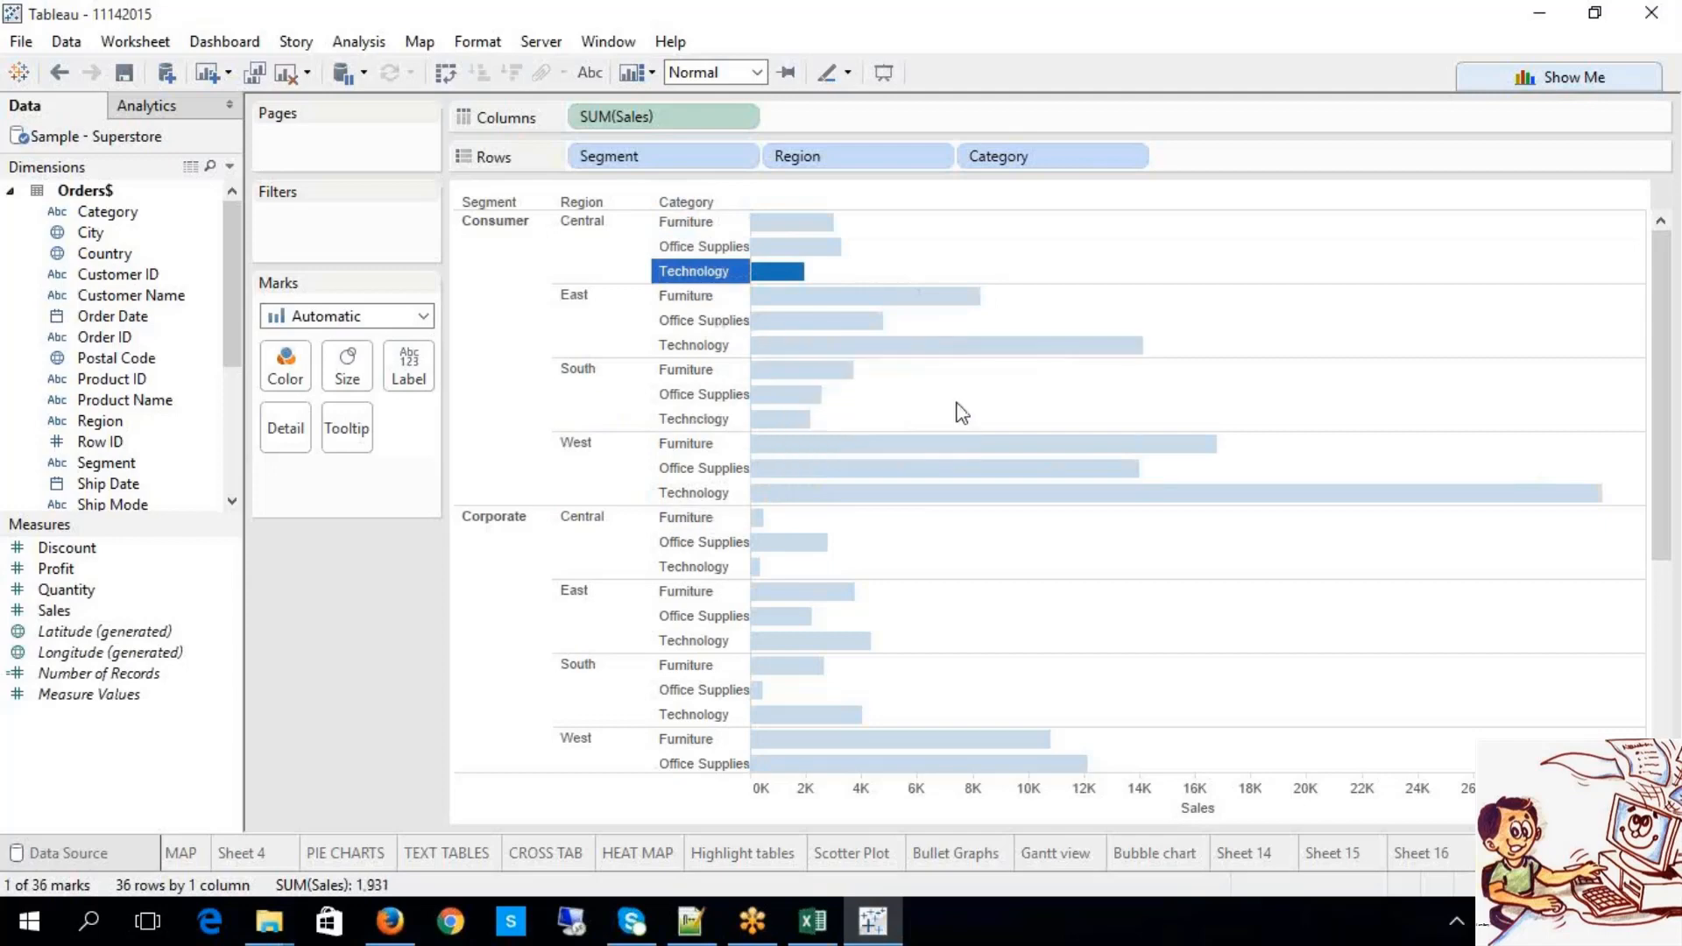
pyautogui.click(1284, 125)
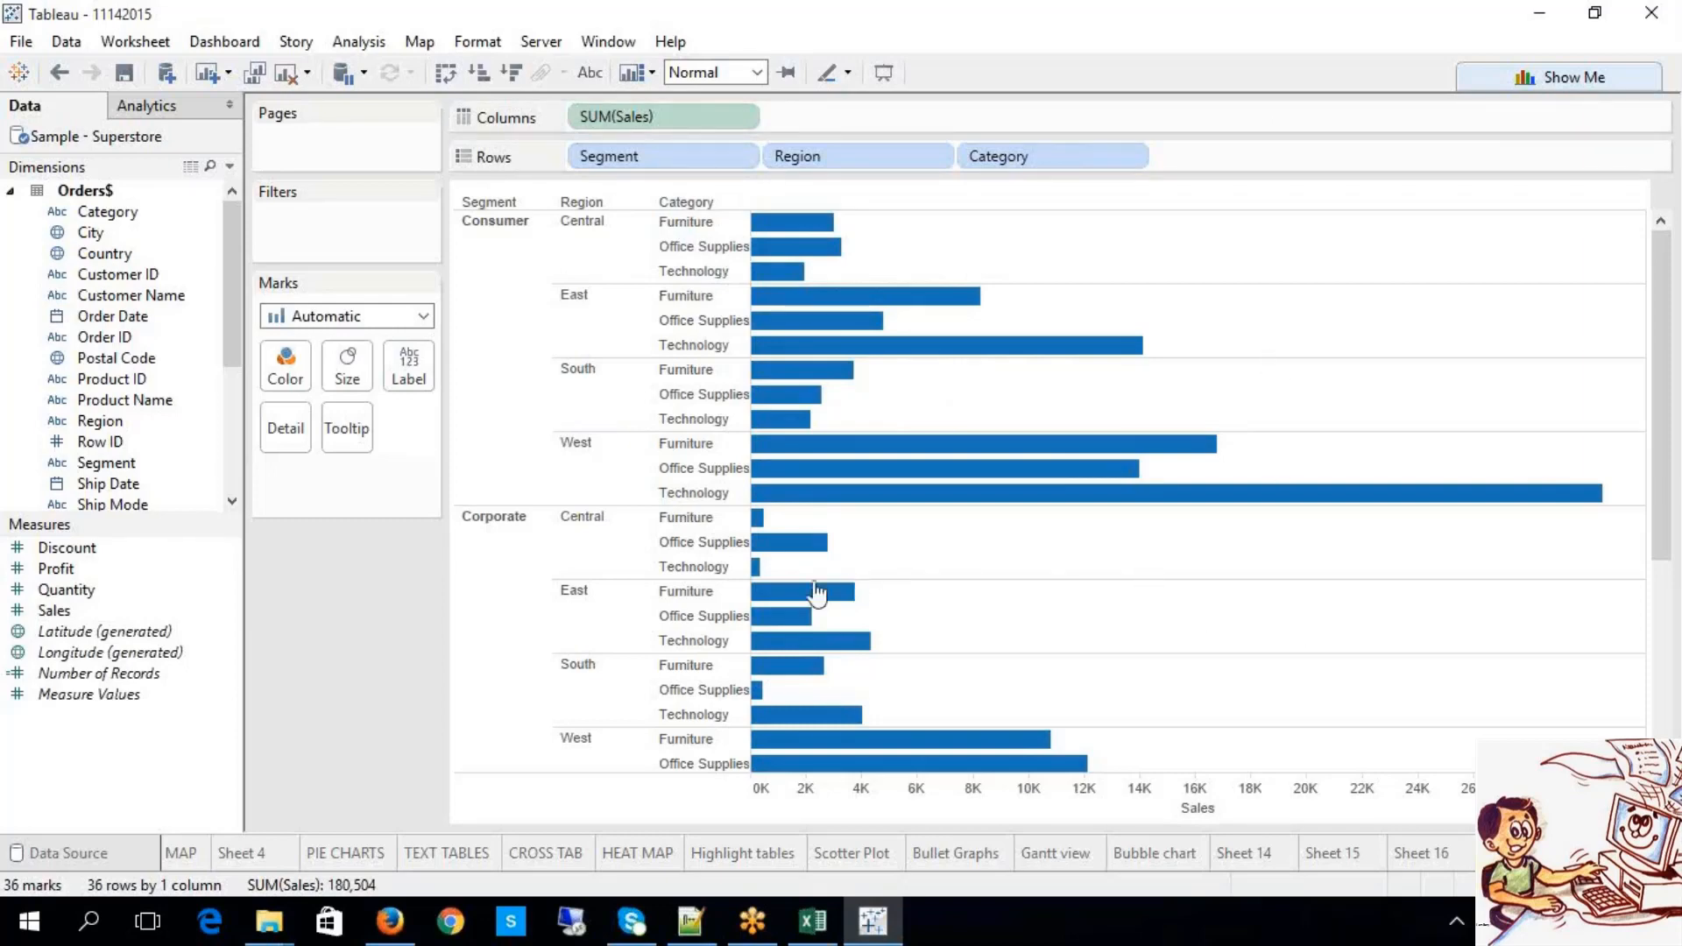
# Step: Select Corporate East Furniture, Central Office Supplies and Consumer West's three bars, then show grouping options
pyautogui.moveTo(834, 596)
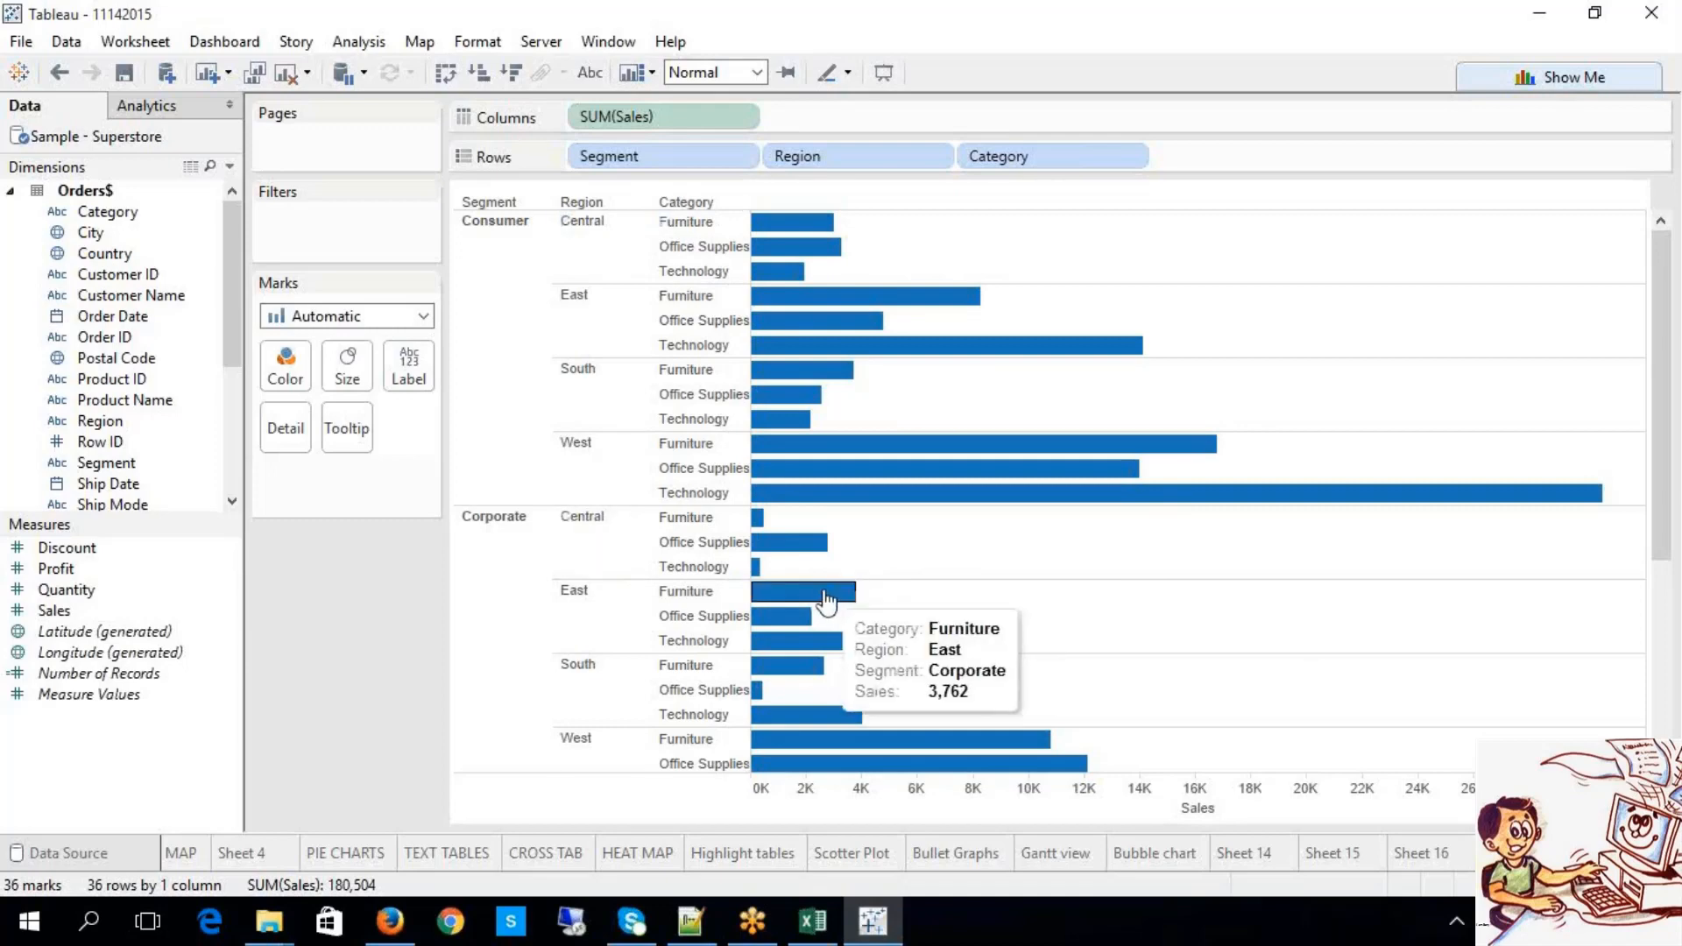
pyautogui.click(828, 600)
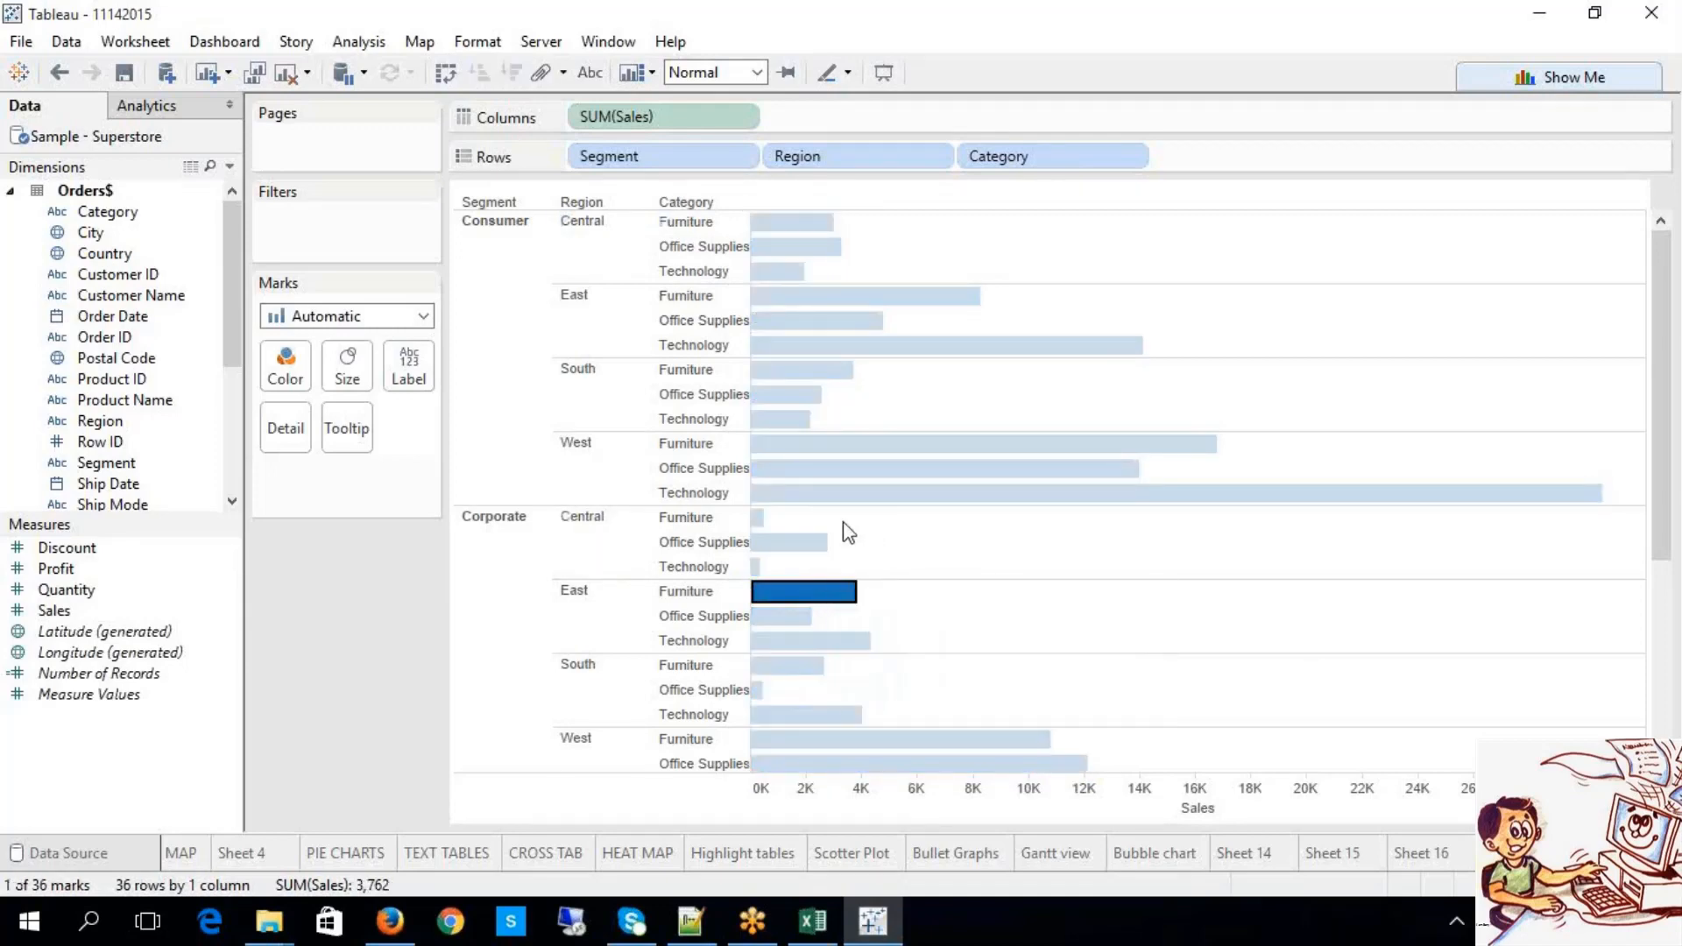
pyautogui.keyDown('ctrl'); pyautogui.click(790, 547); pyautogui.keyUp('ctrl')
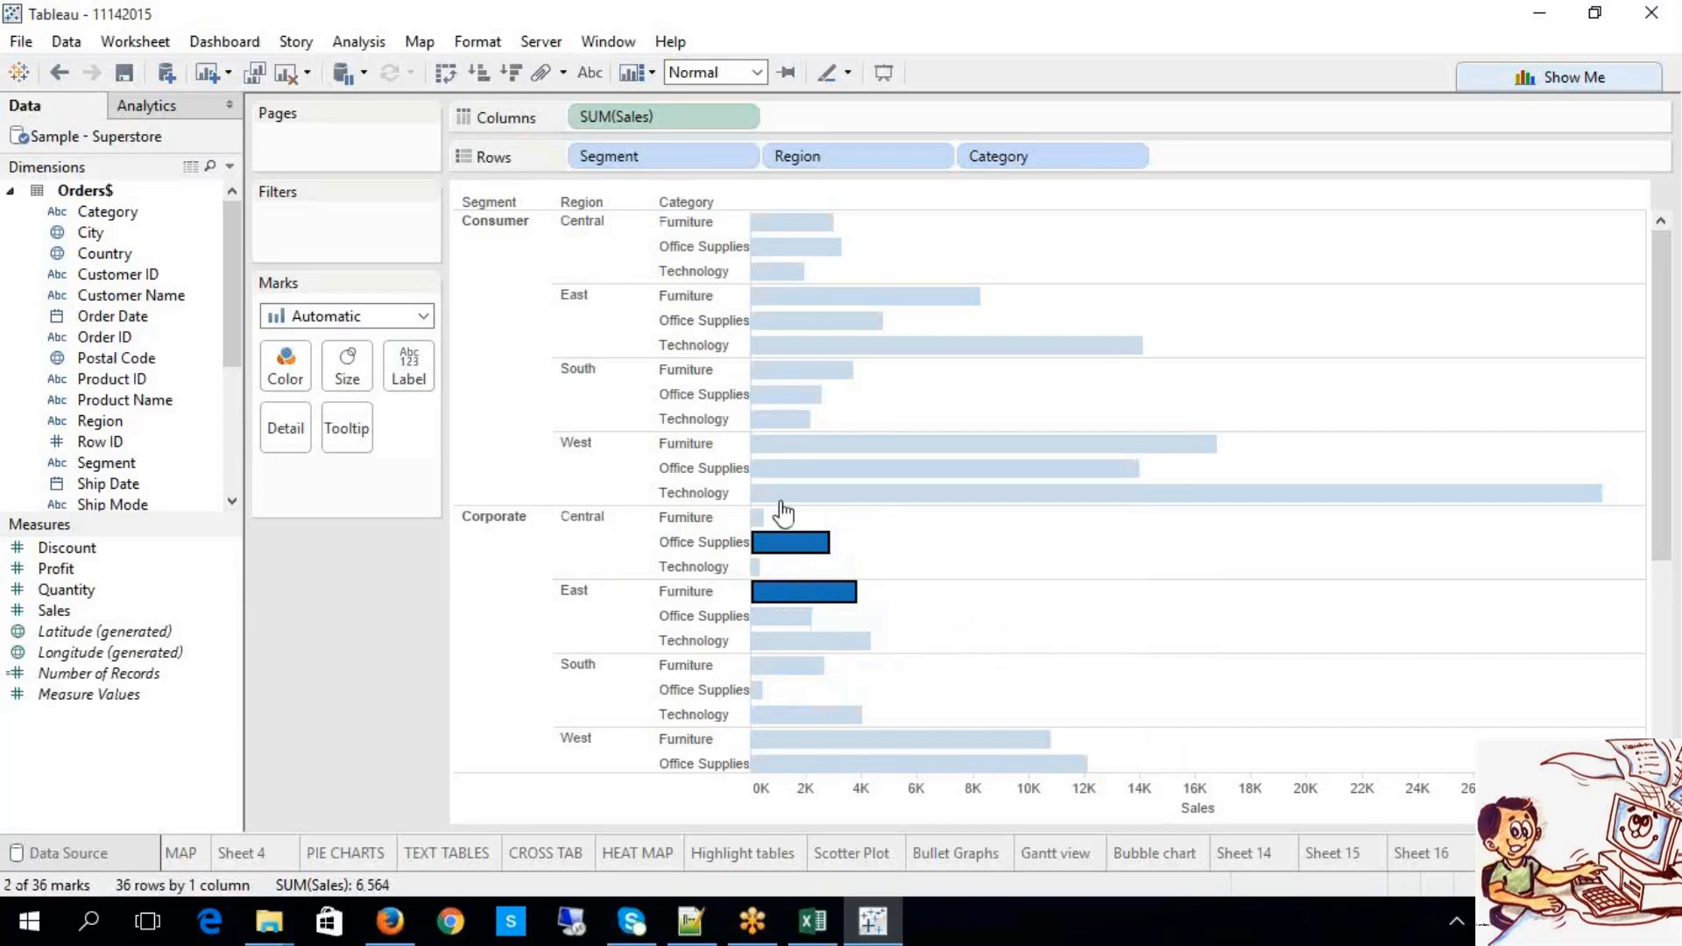
pyautogui.keyDown('ctrl'); pyautogui.click(767, 471); pyautogui.keyUp('ctrl')
pyautogui.keyDown('ctrl'); pyautogui.click(763, 495); pyautogui.keyUp('ctrl')
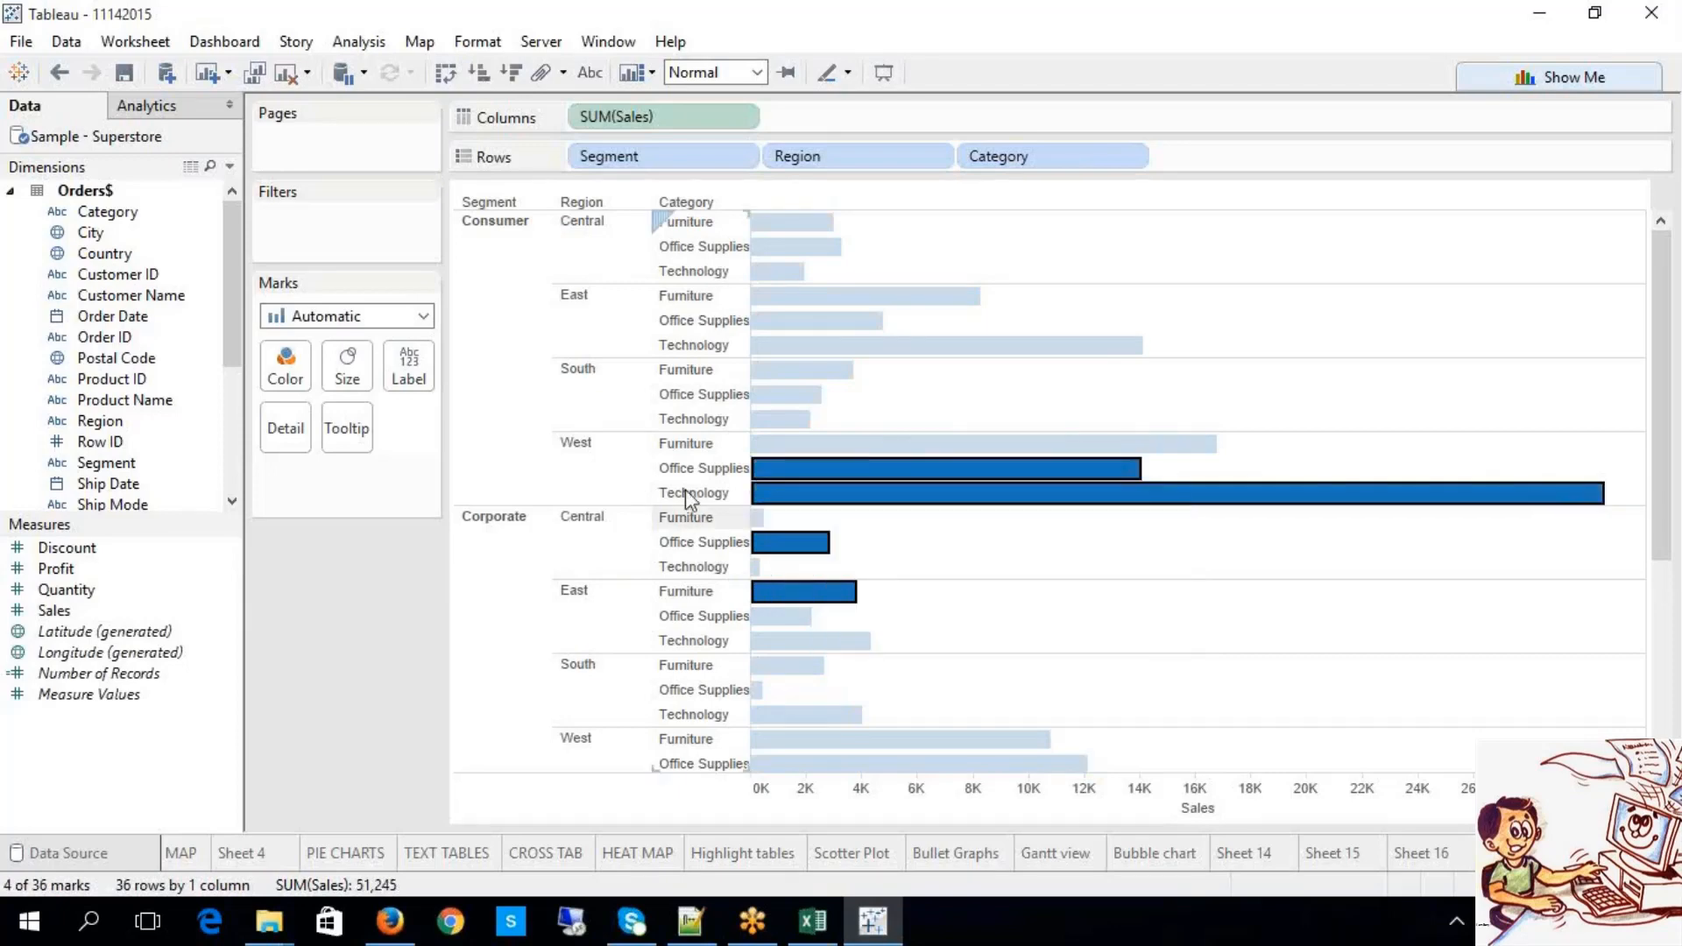
pyautogui.keyDown('ctrl'); pyautogui.click(764, 447); pyautogui.keyUp('ctrl')
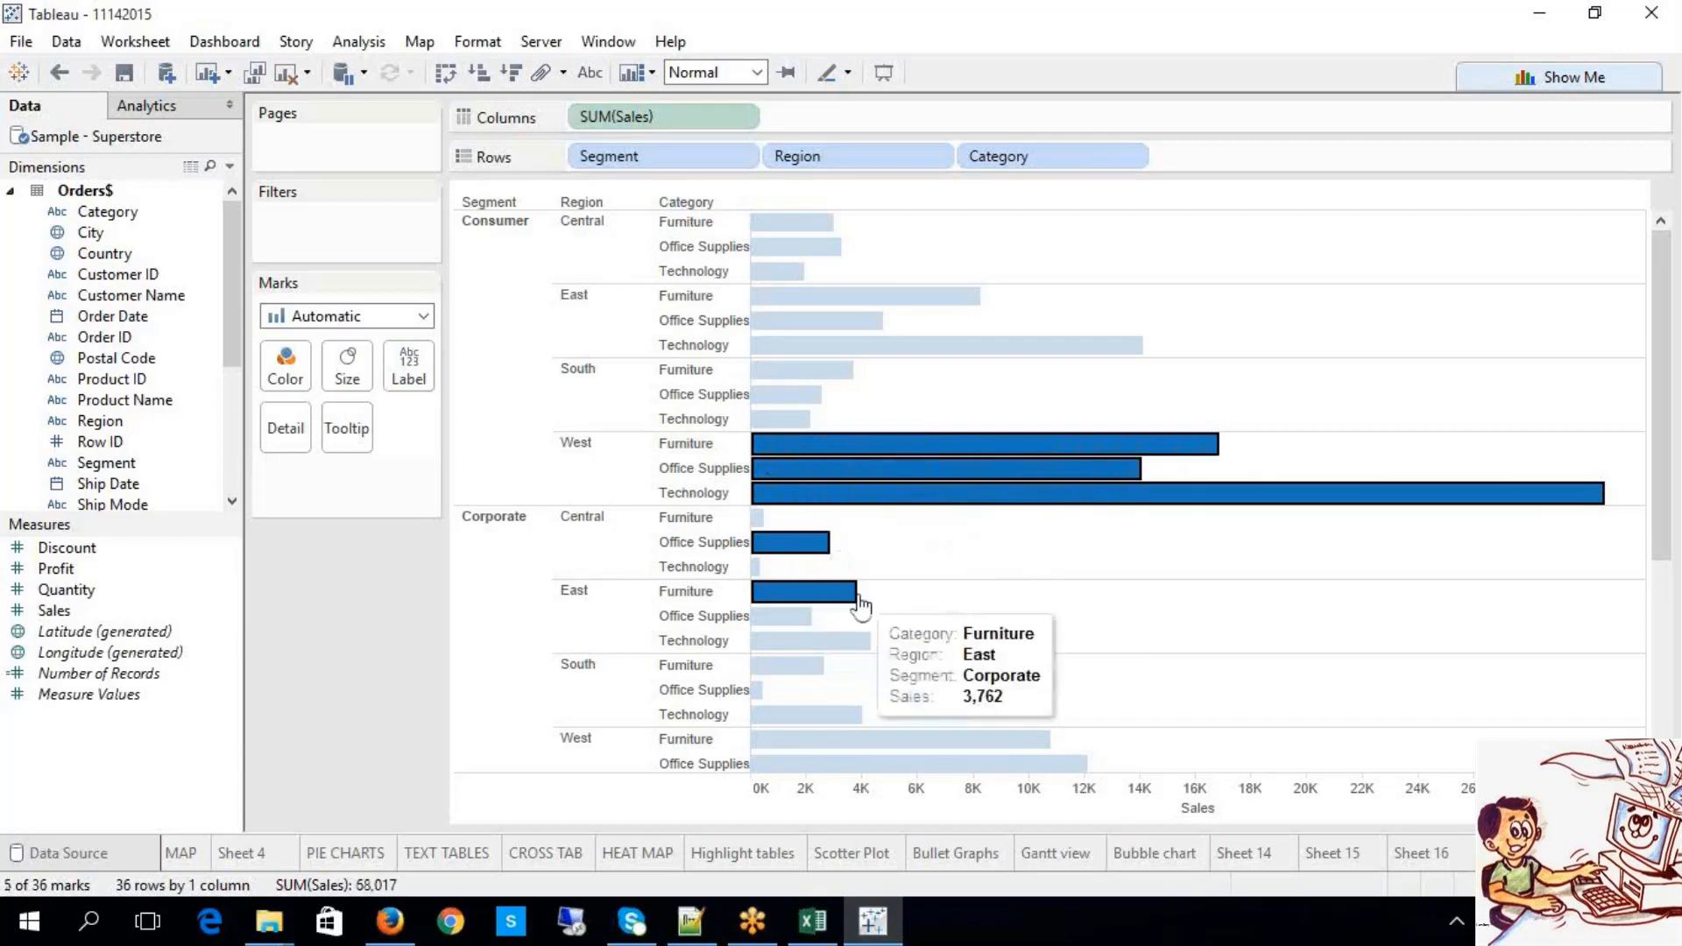
pyautogui.moveTo(862, 605)
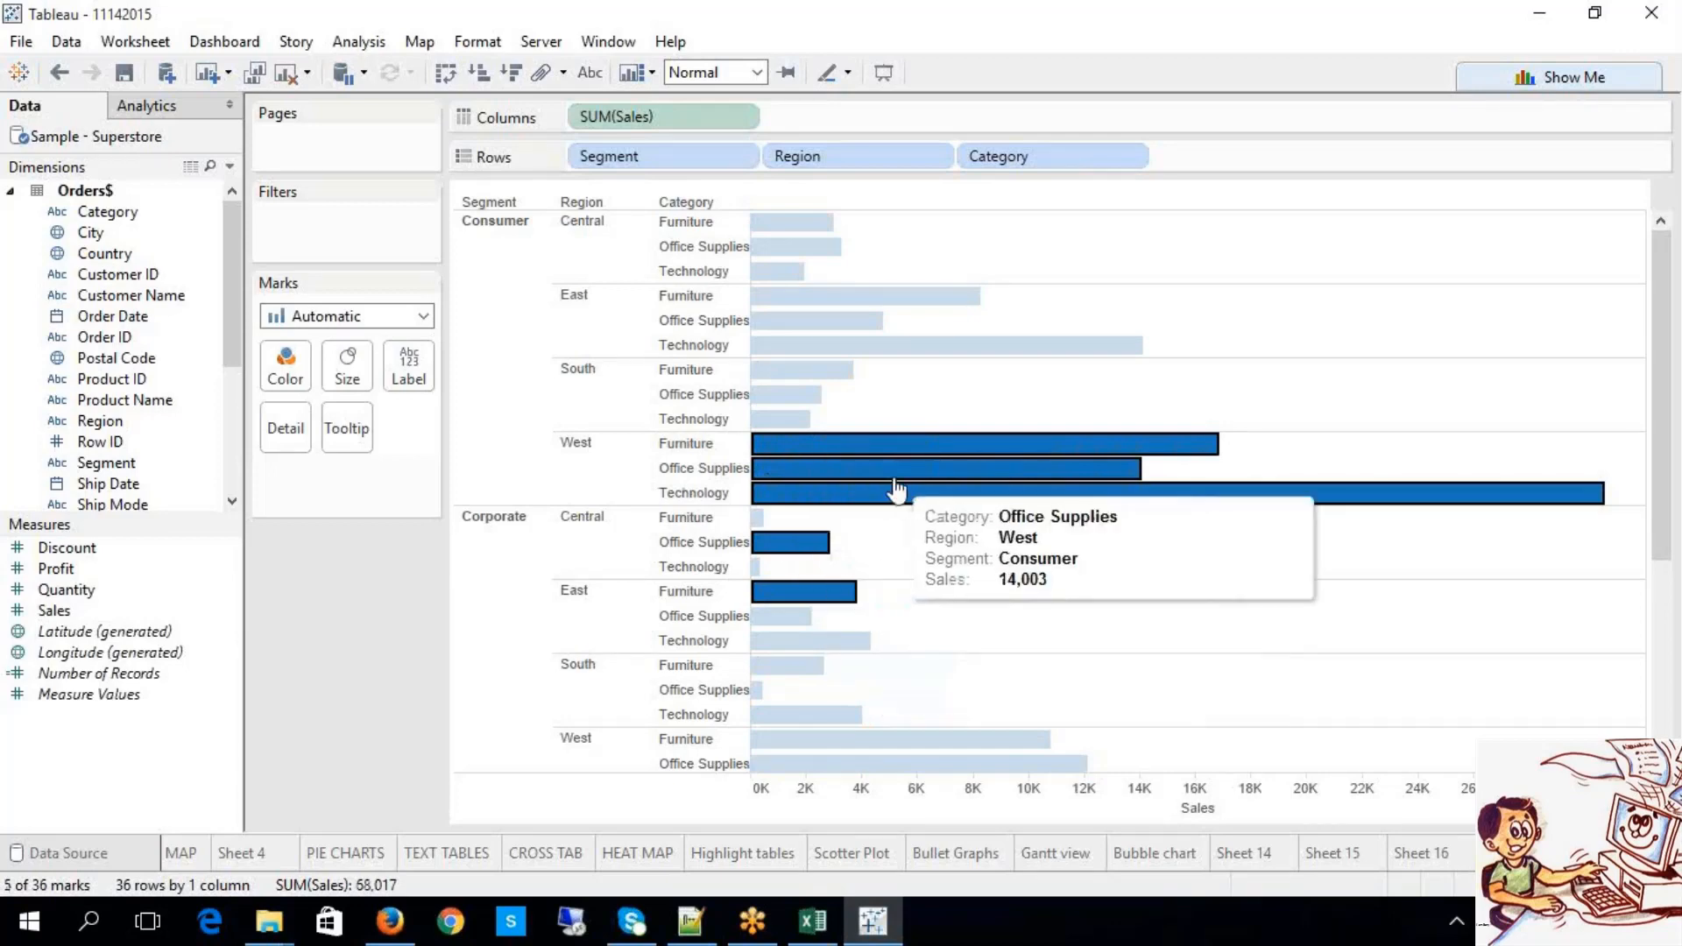
pyautogui.moveTo(899, 491)
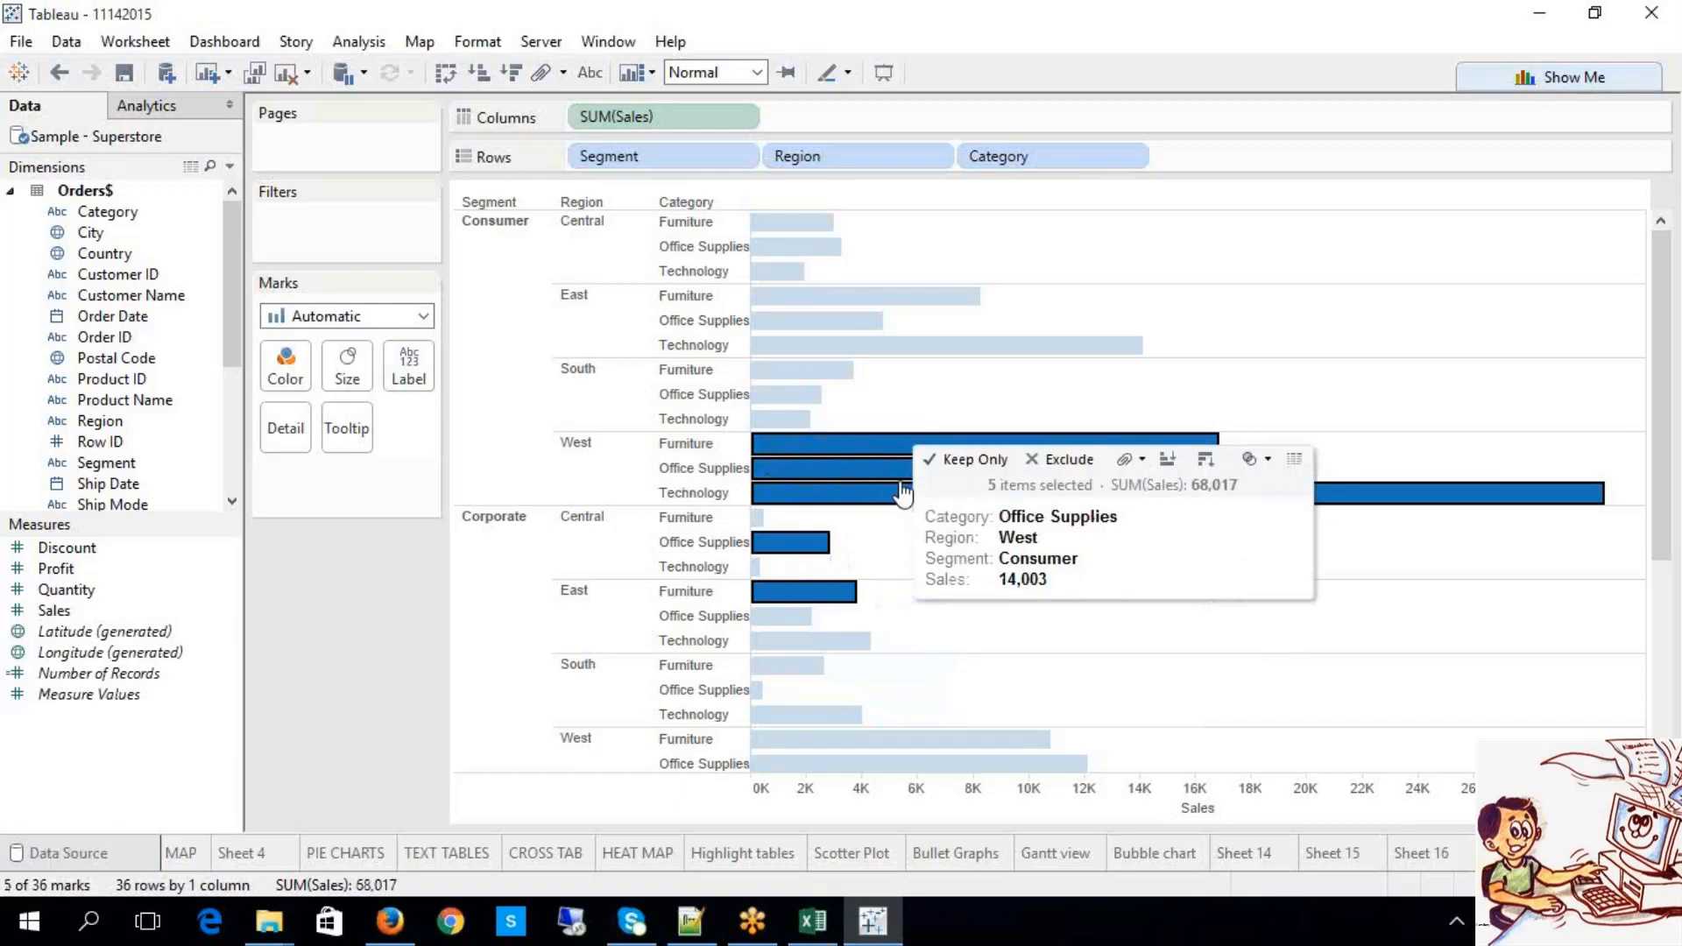
pyautogui.click(1142, 460)
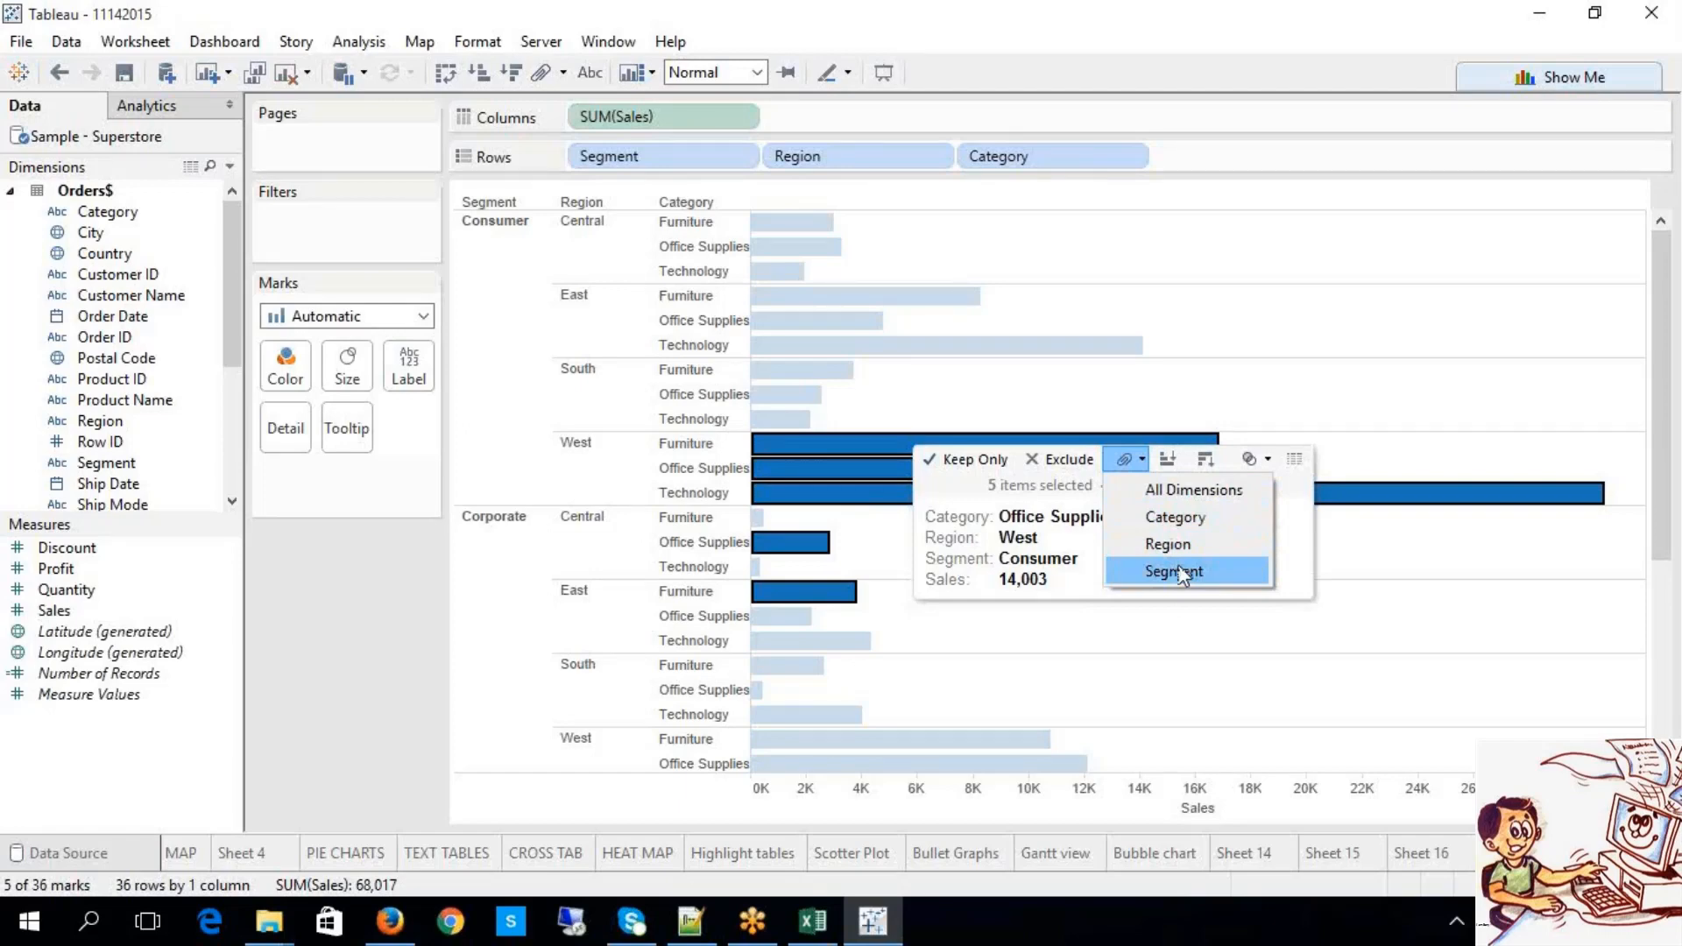
# Step: Group the five bars across All Dimensions, check the orange highlighting, and open new Sheet 17
pyautogui.click(1256, 494)
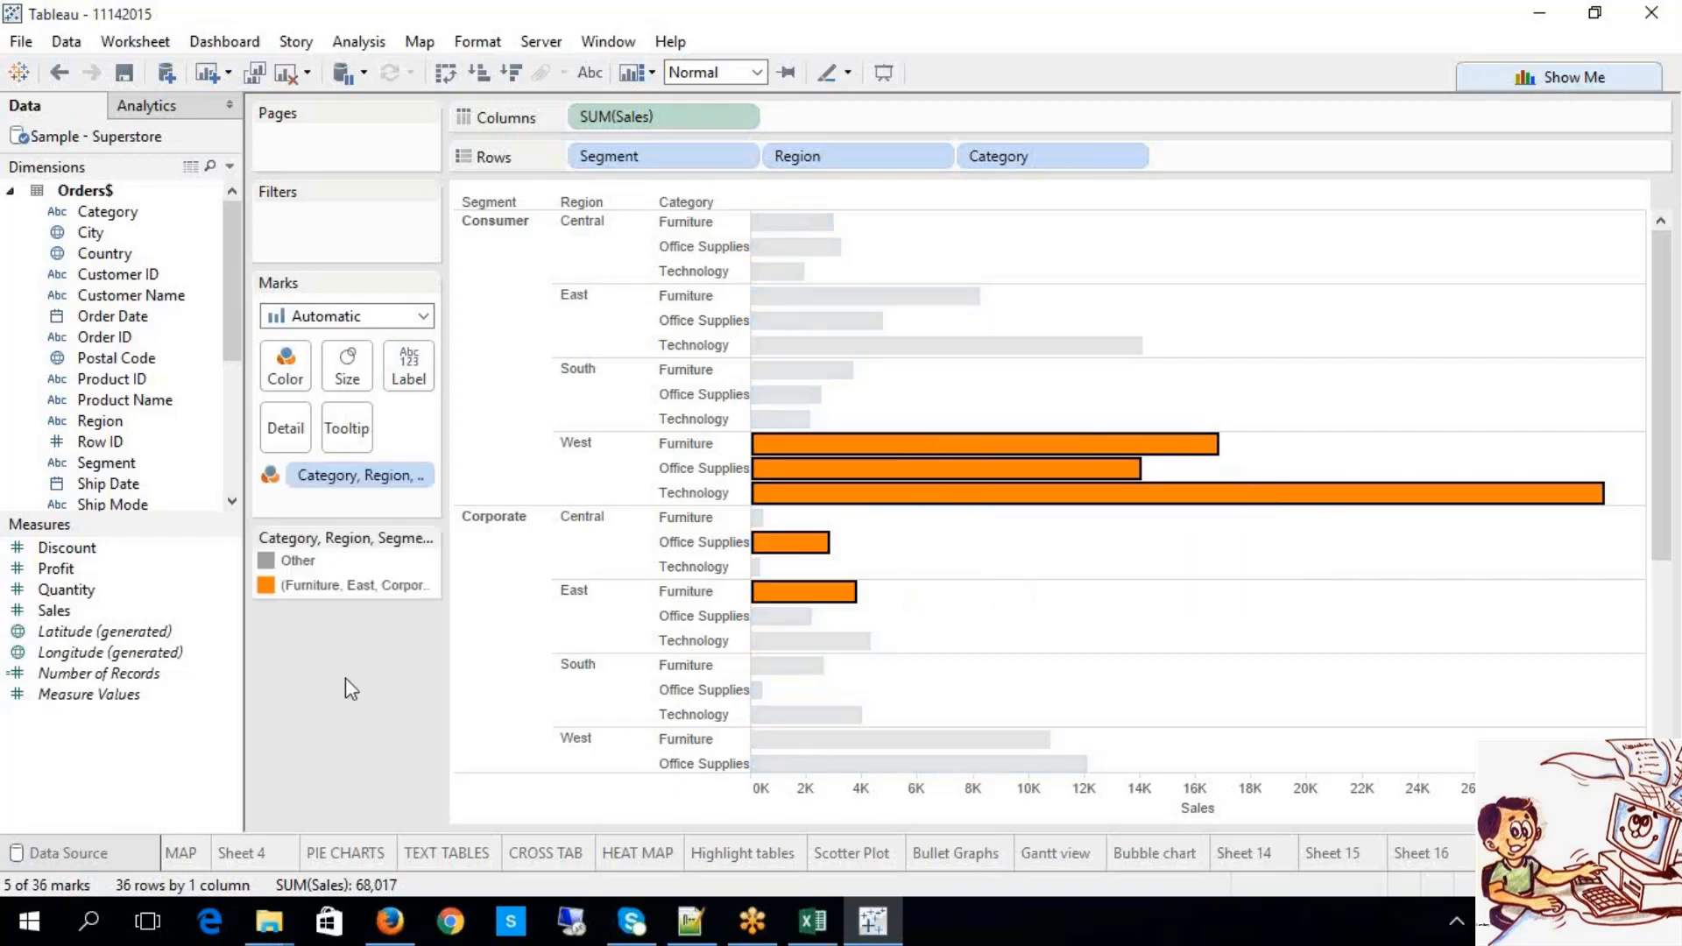
pyautogui.click(527, 683)
pyautogui.click(519, 373)
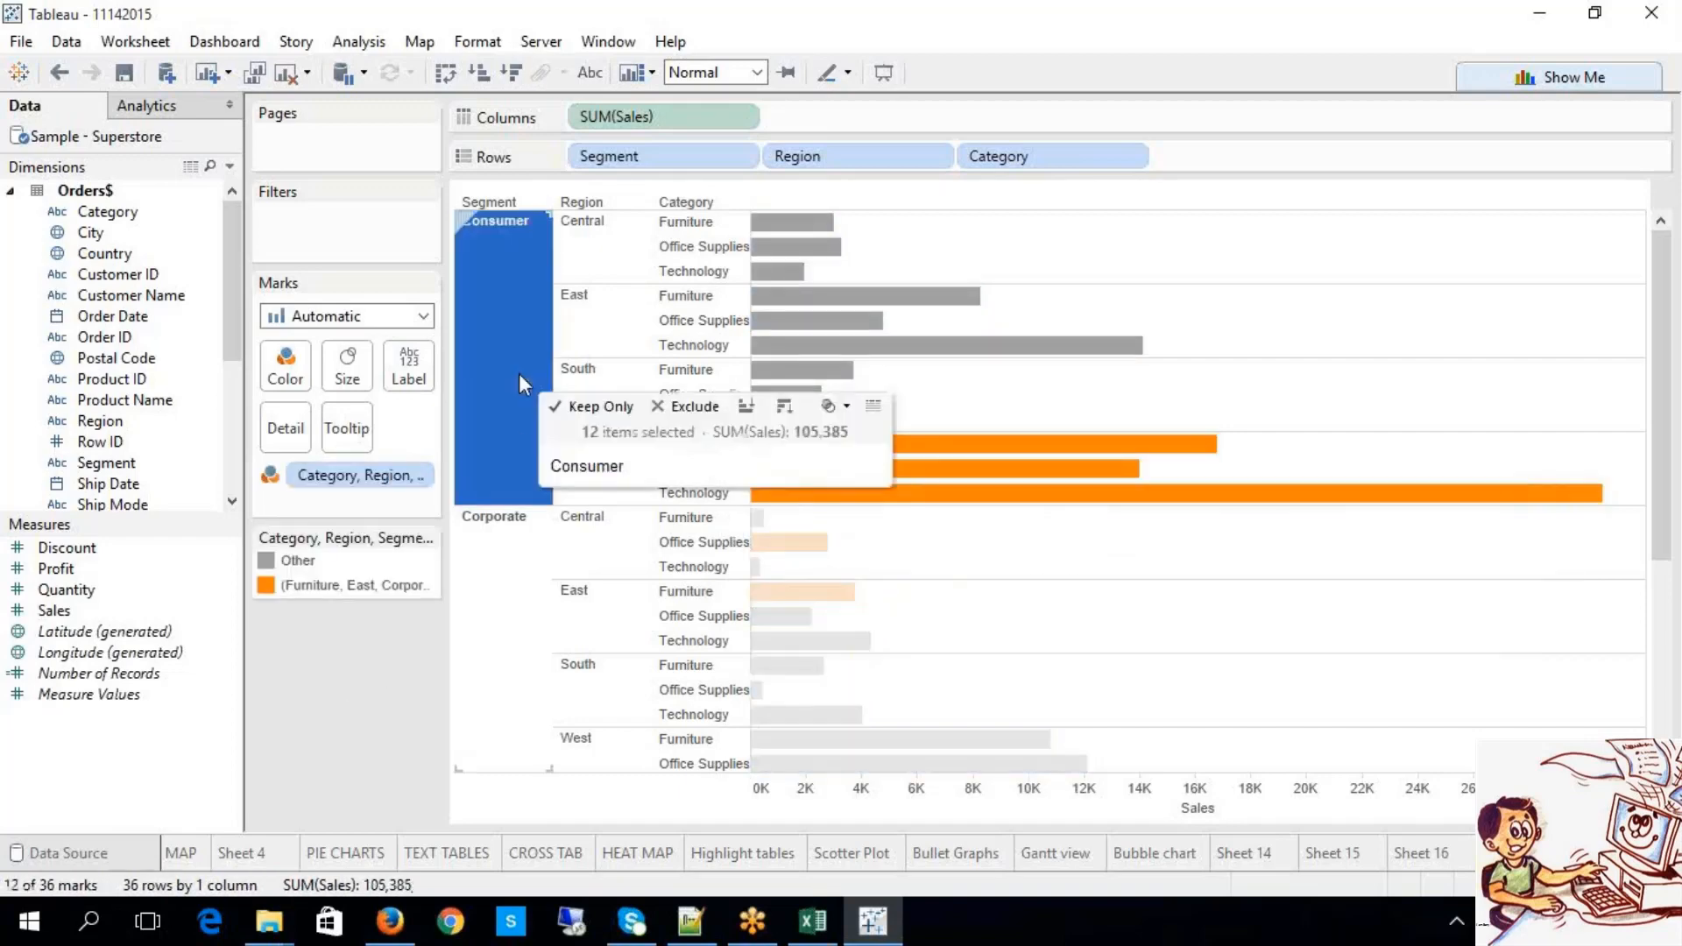
pyautogui.click(464, 613)
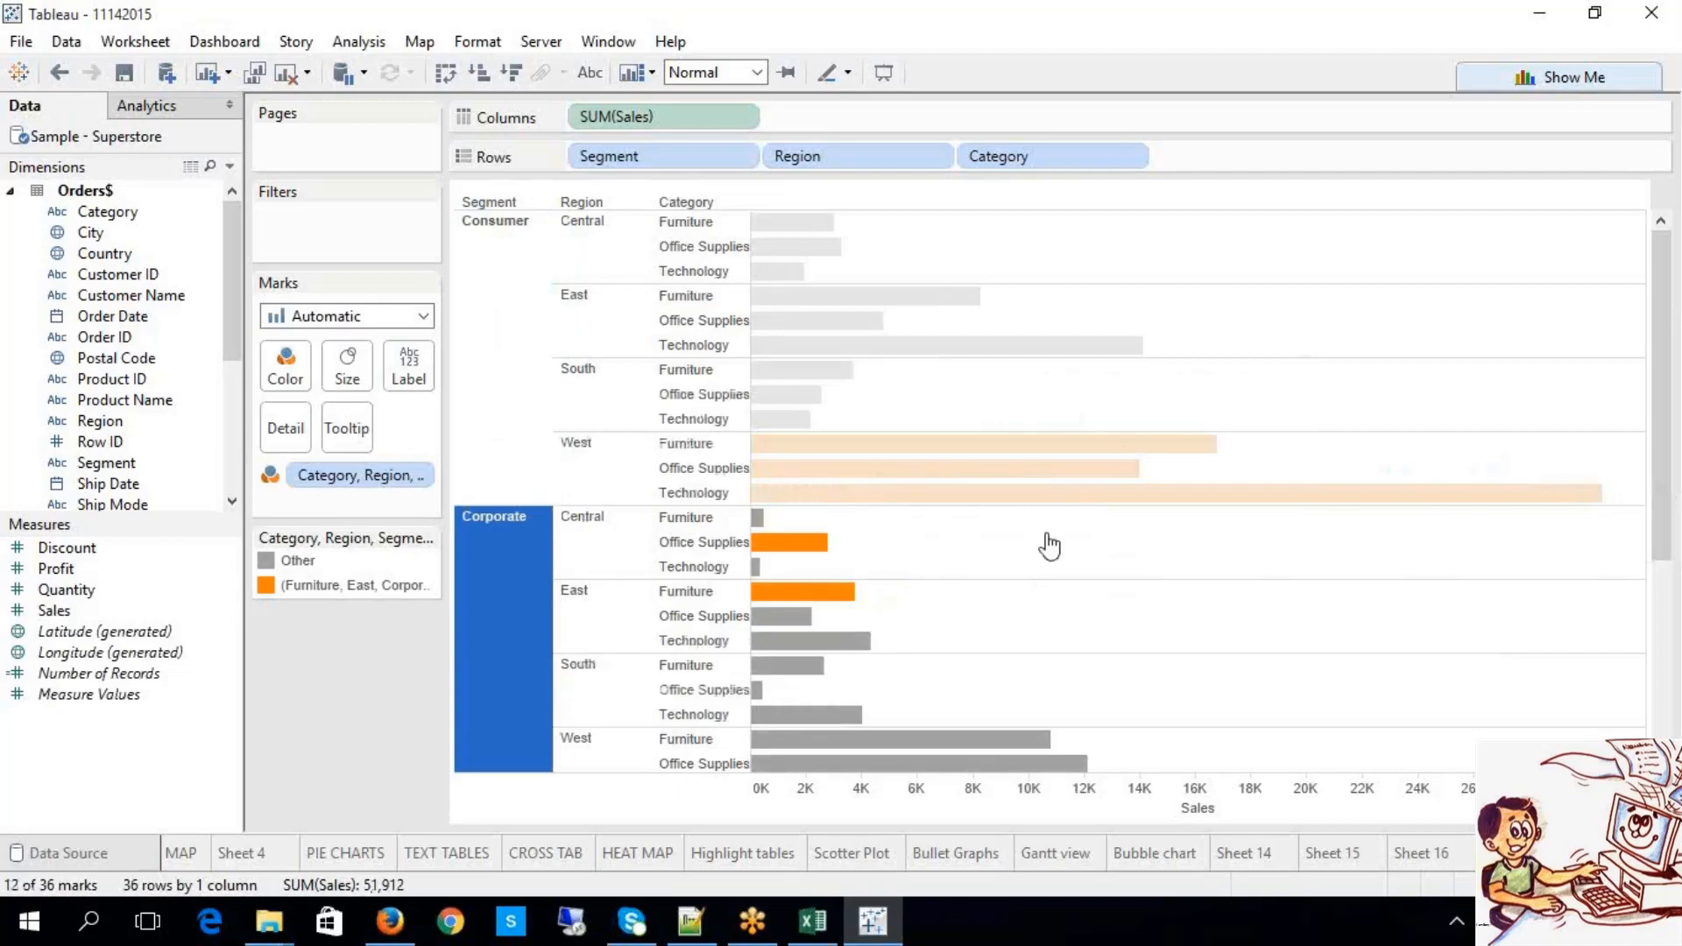
pyautogui.click(563, 698)
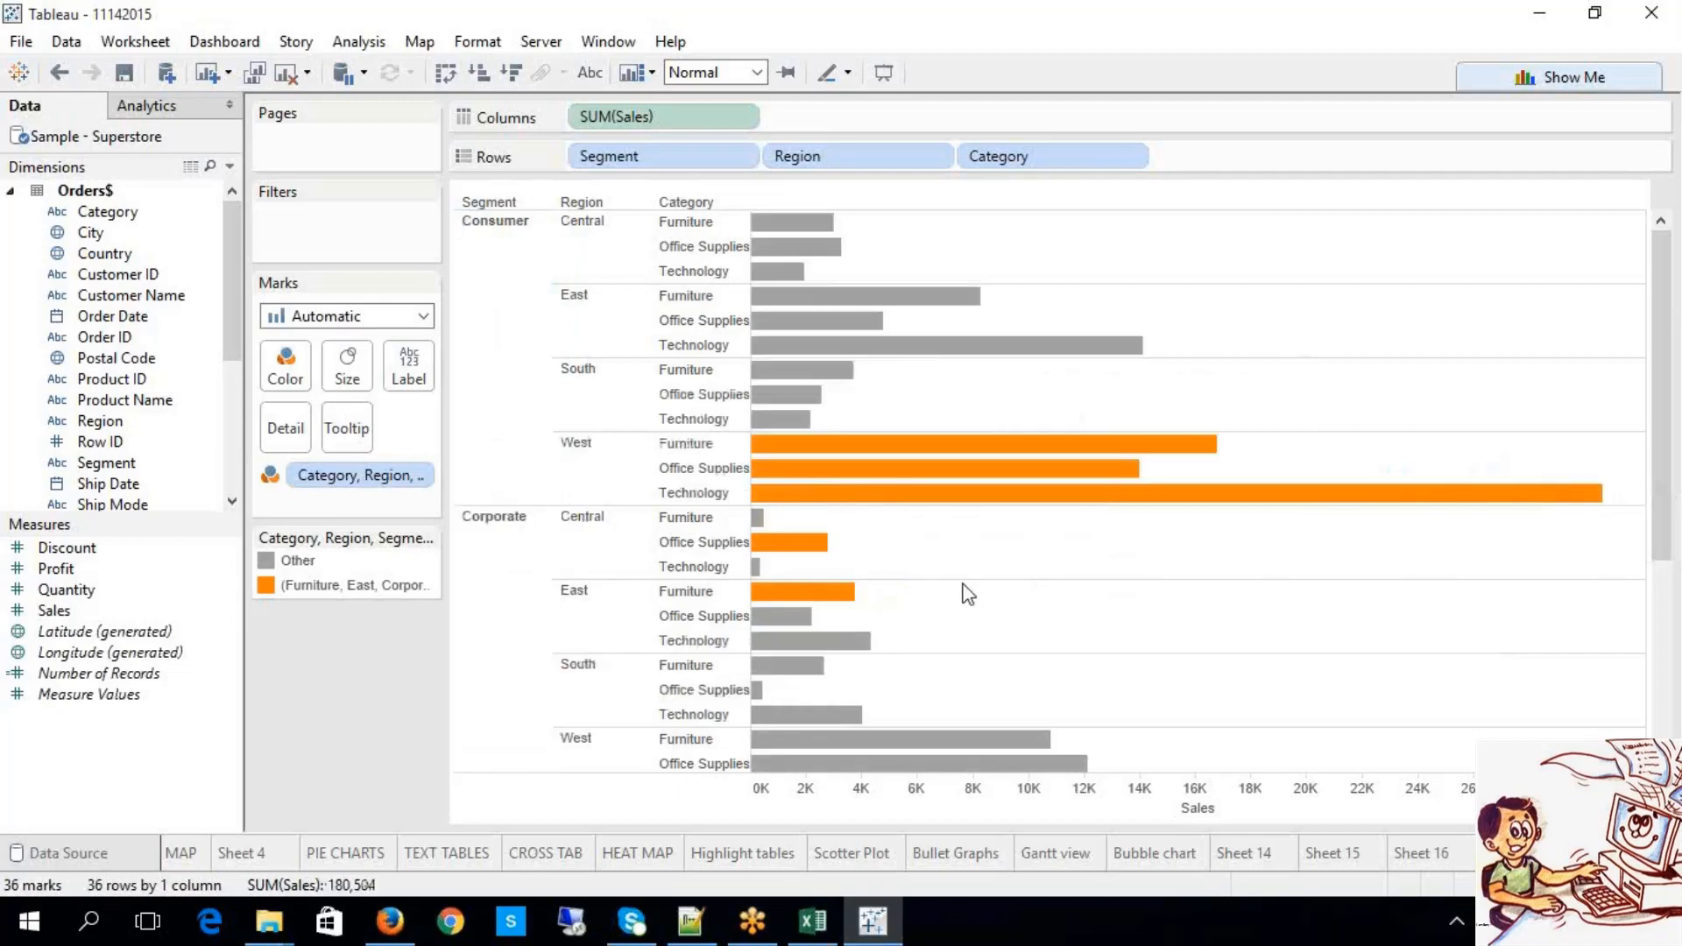
pyautogui.moveTo(1017, 480)
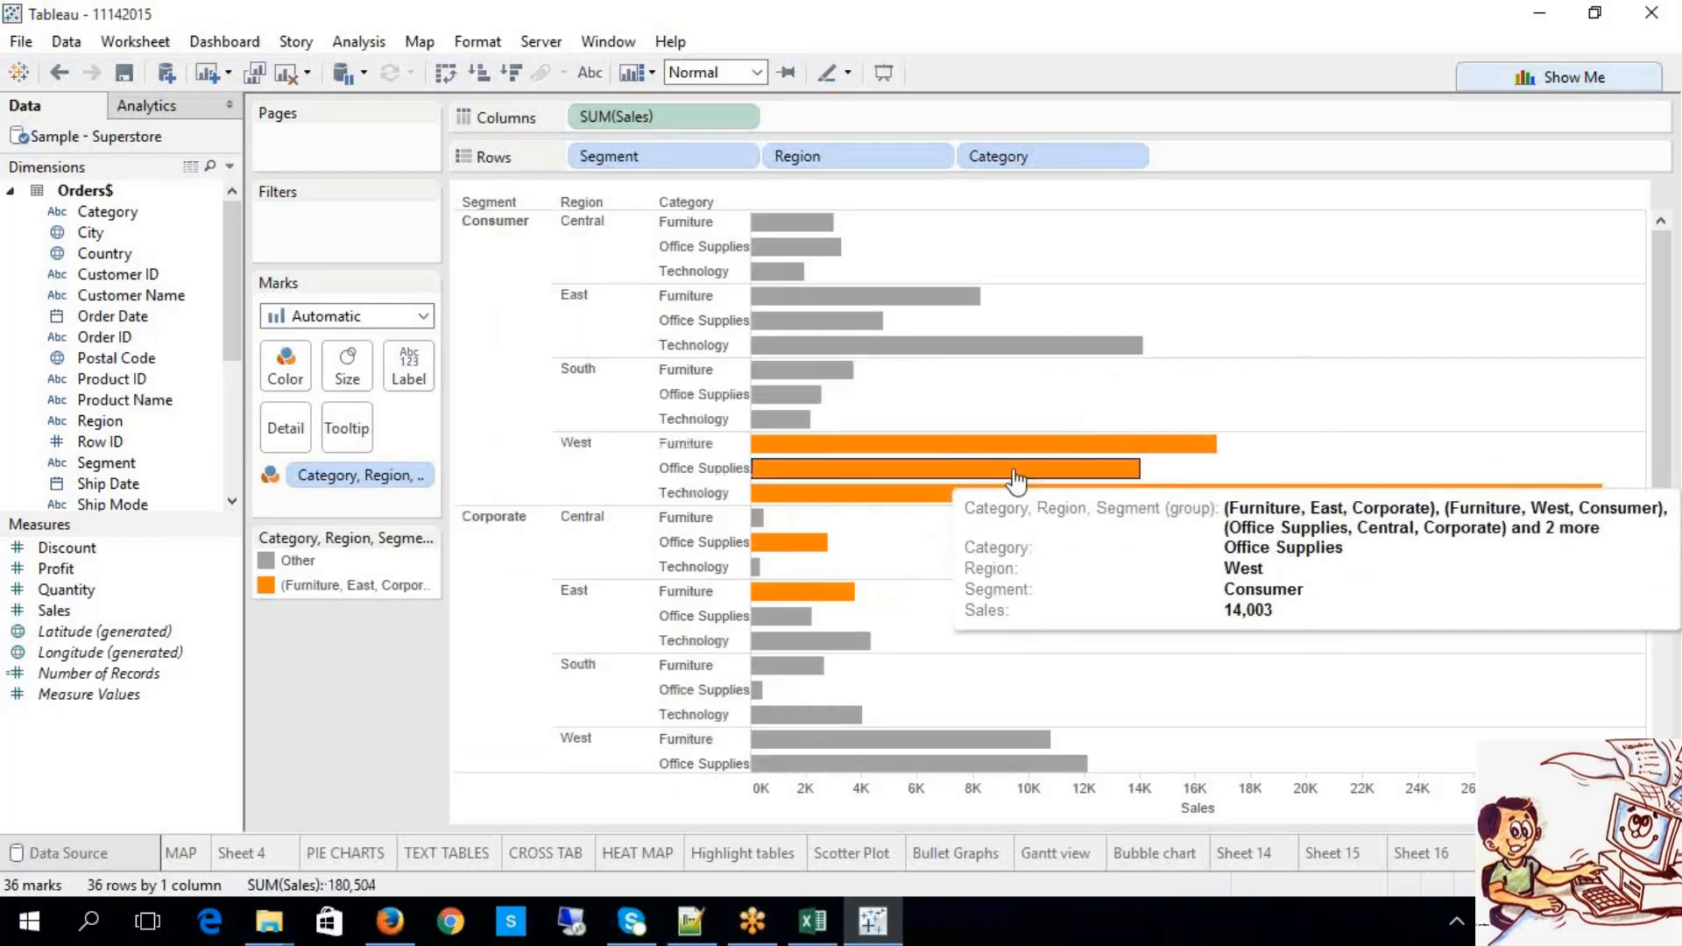
pyautogui.hotkey('ctrl', 'm')
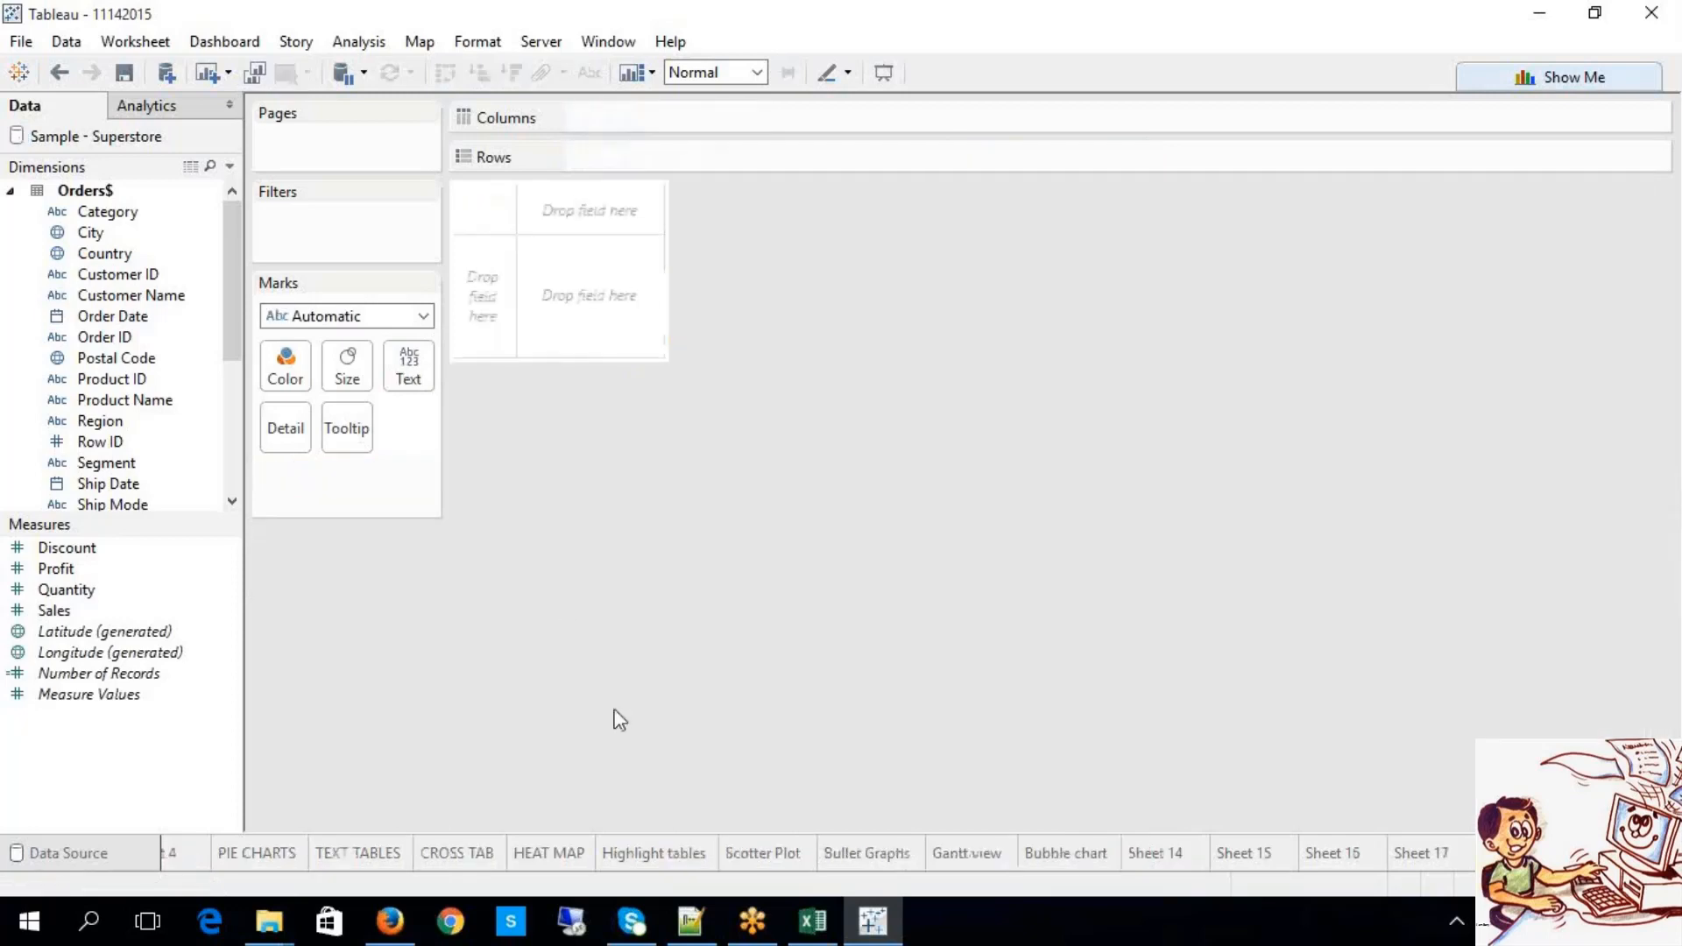
# Step: Chart Sales by the Category, Region, Segment group with Include 'Other' unchecked, so ungrouped bars read Null
pyautogui.scroll(-5, 233, 486)
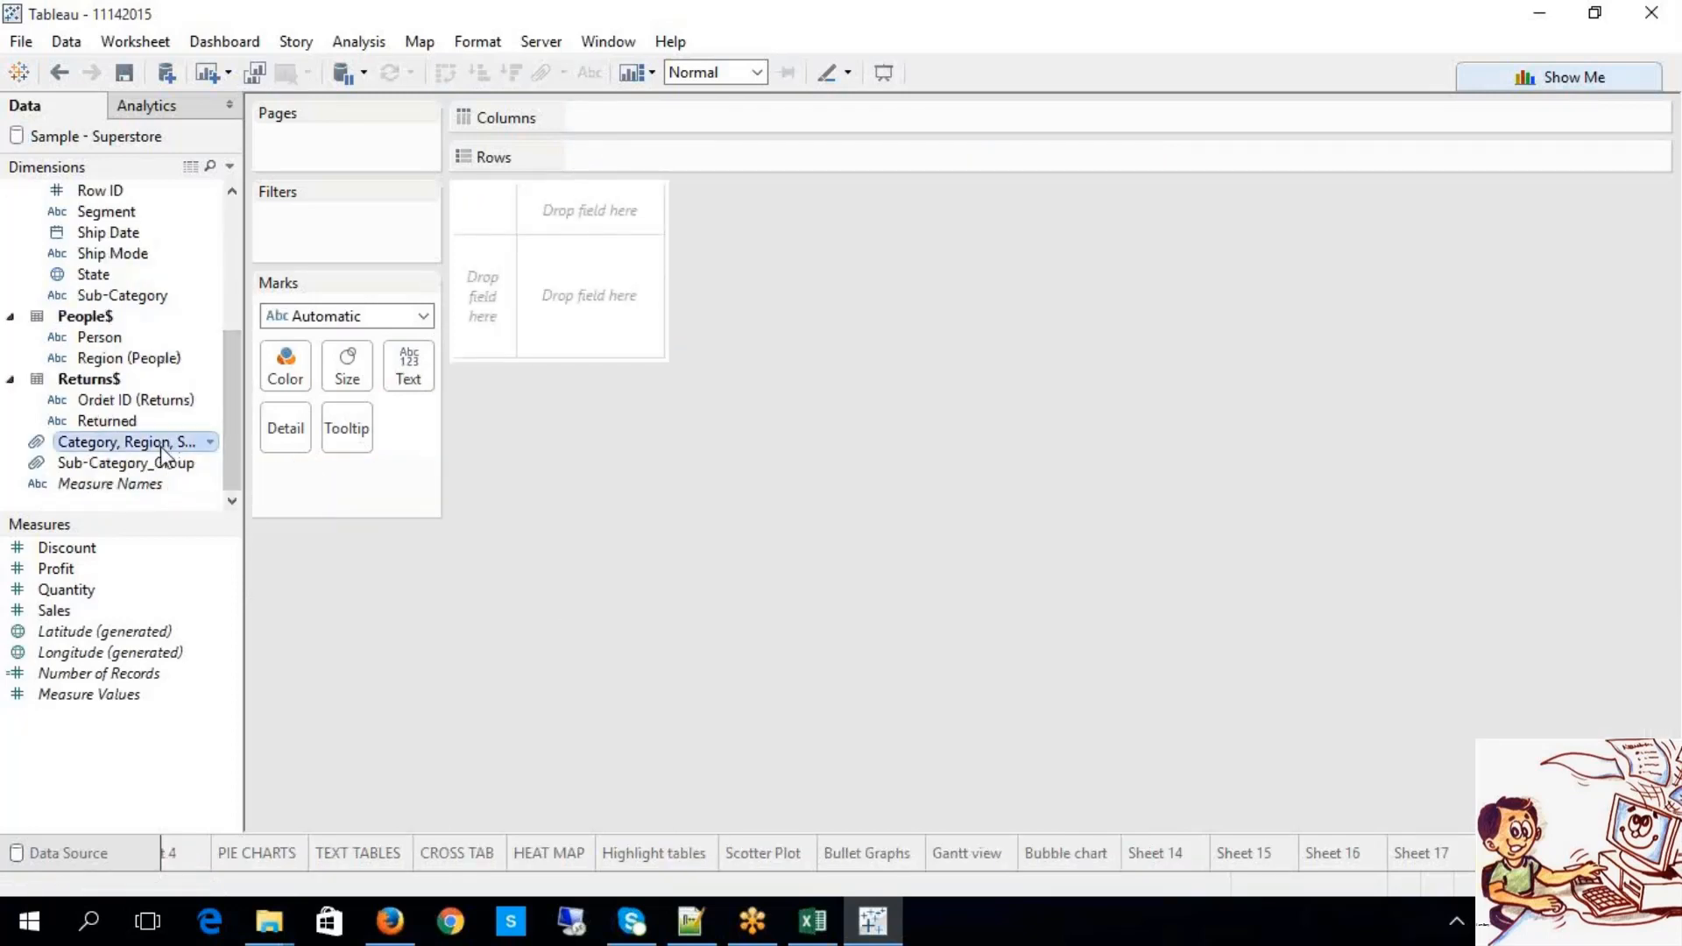
pyautogui.moveTo(160, 445); pyautogui.dragTo(623, 166)
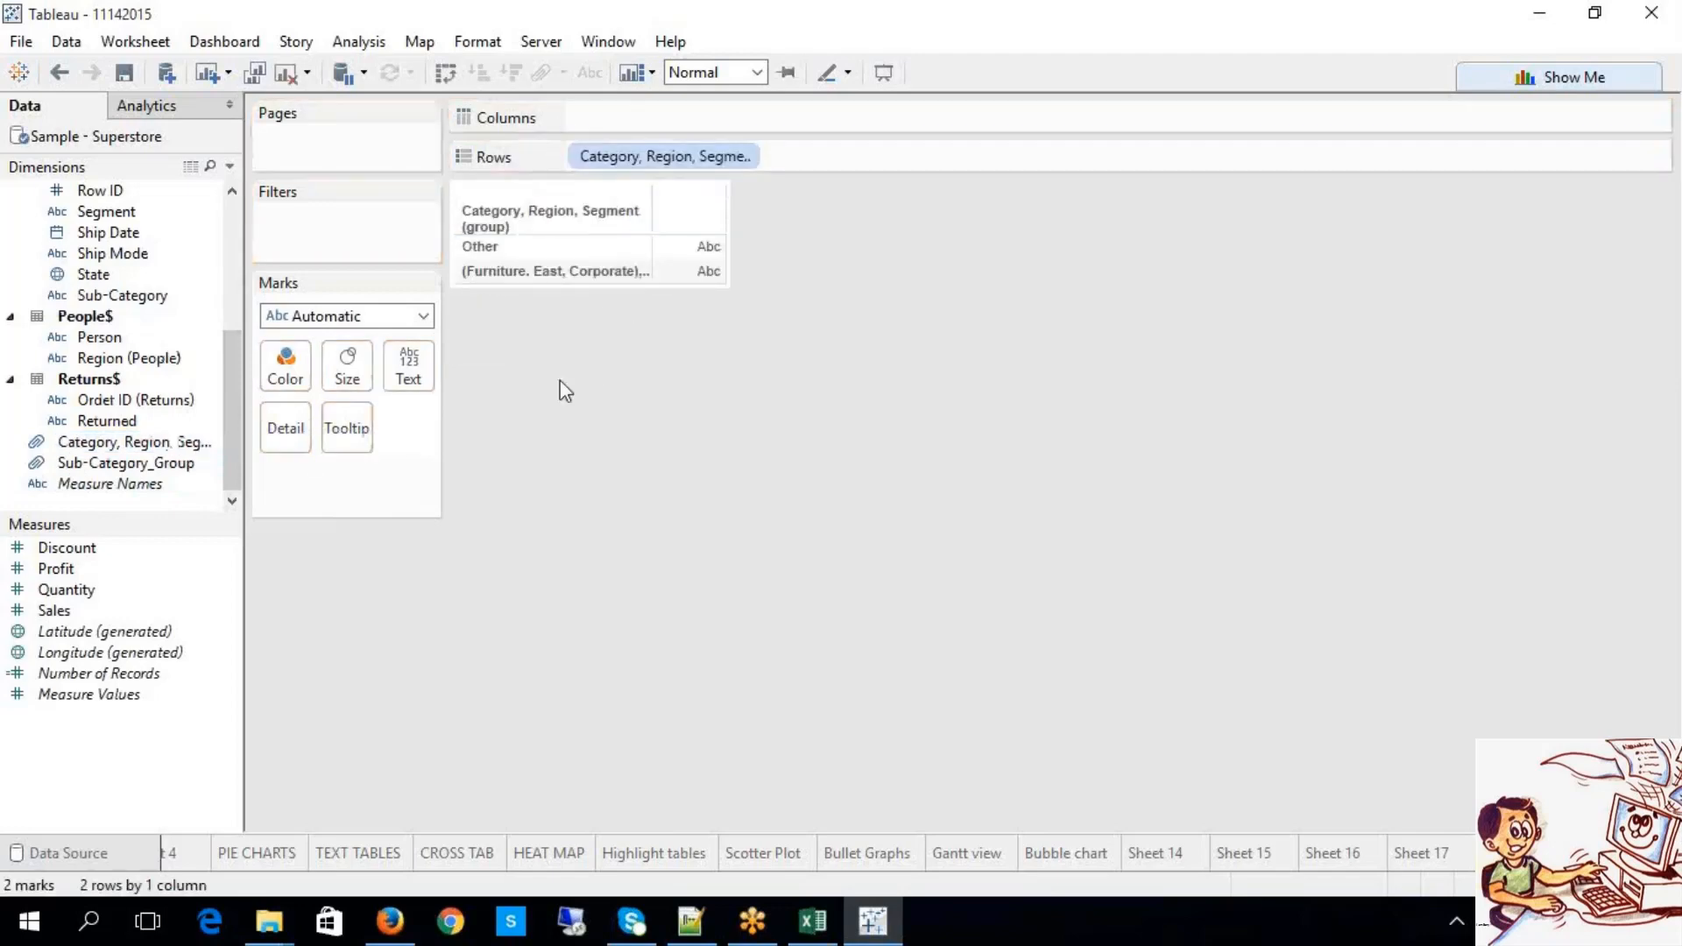
pyautogui.moveTo(84, 611); pyautogui.dragTo(696, 123)
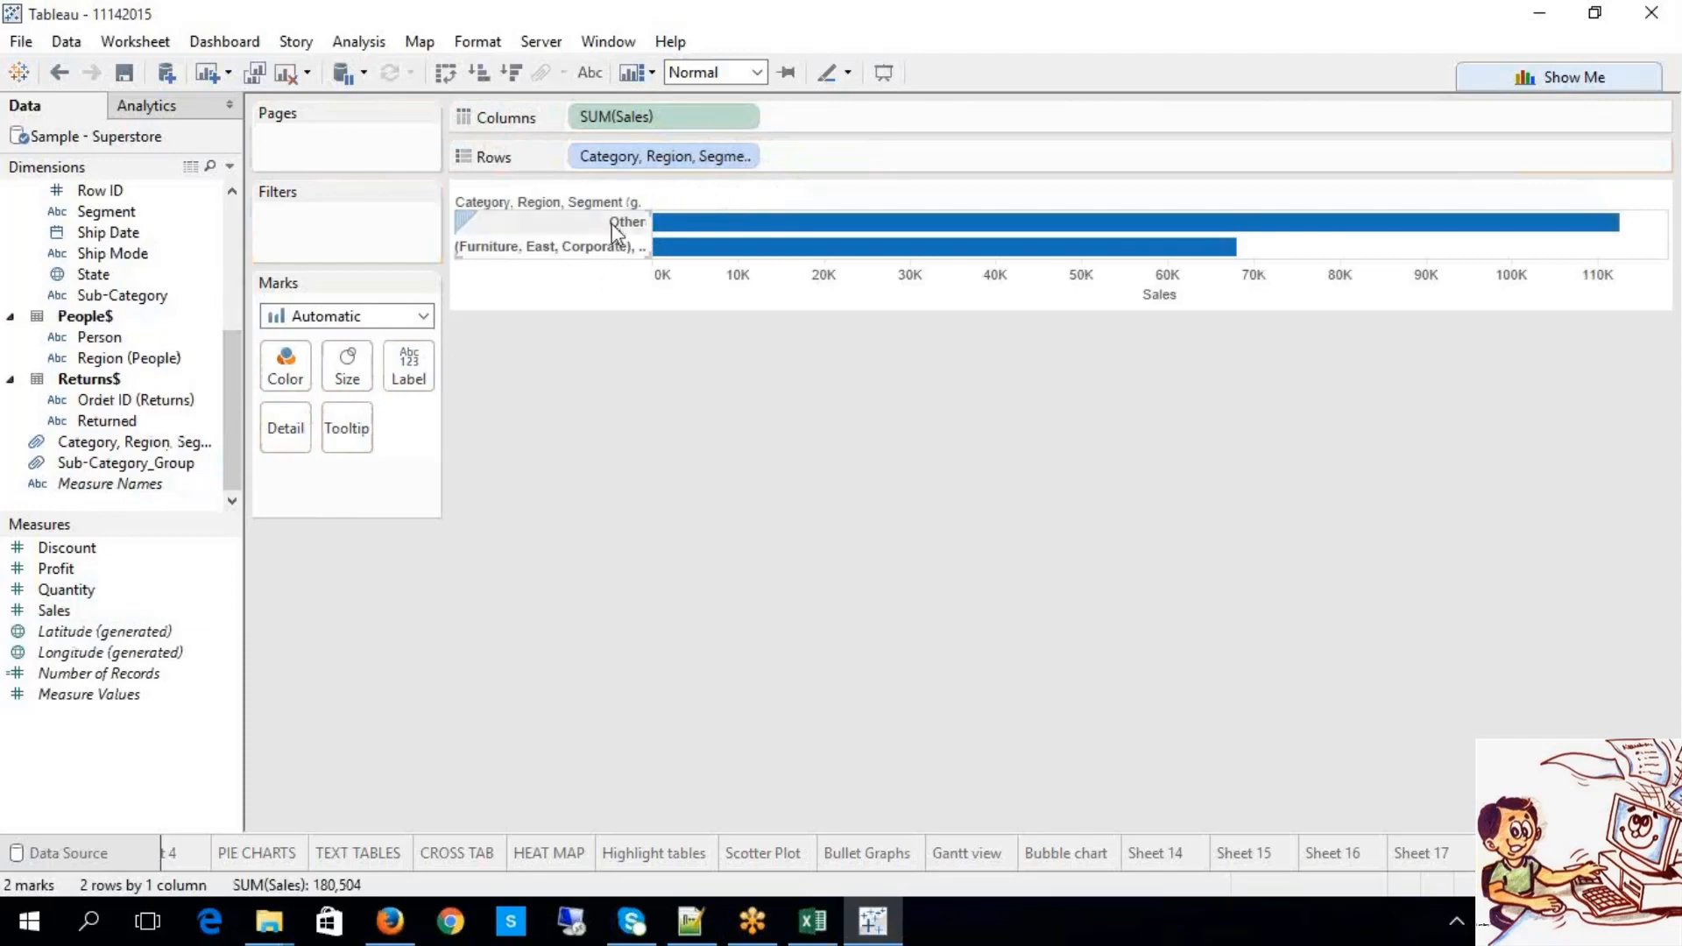
pyautogui.moveTo(671, 263)
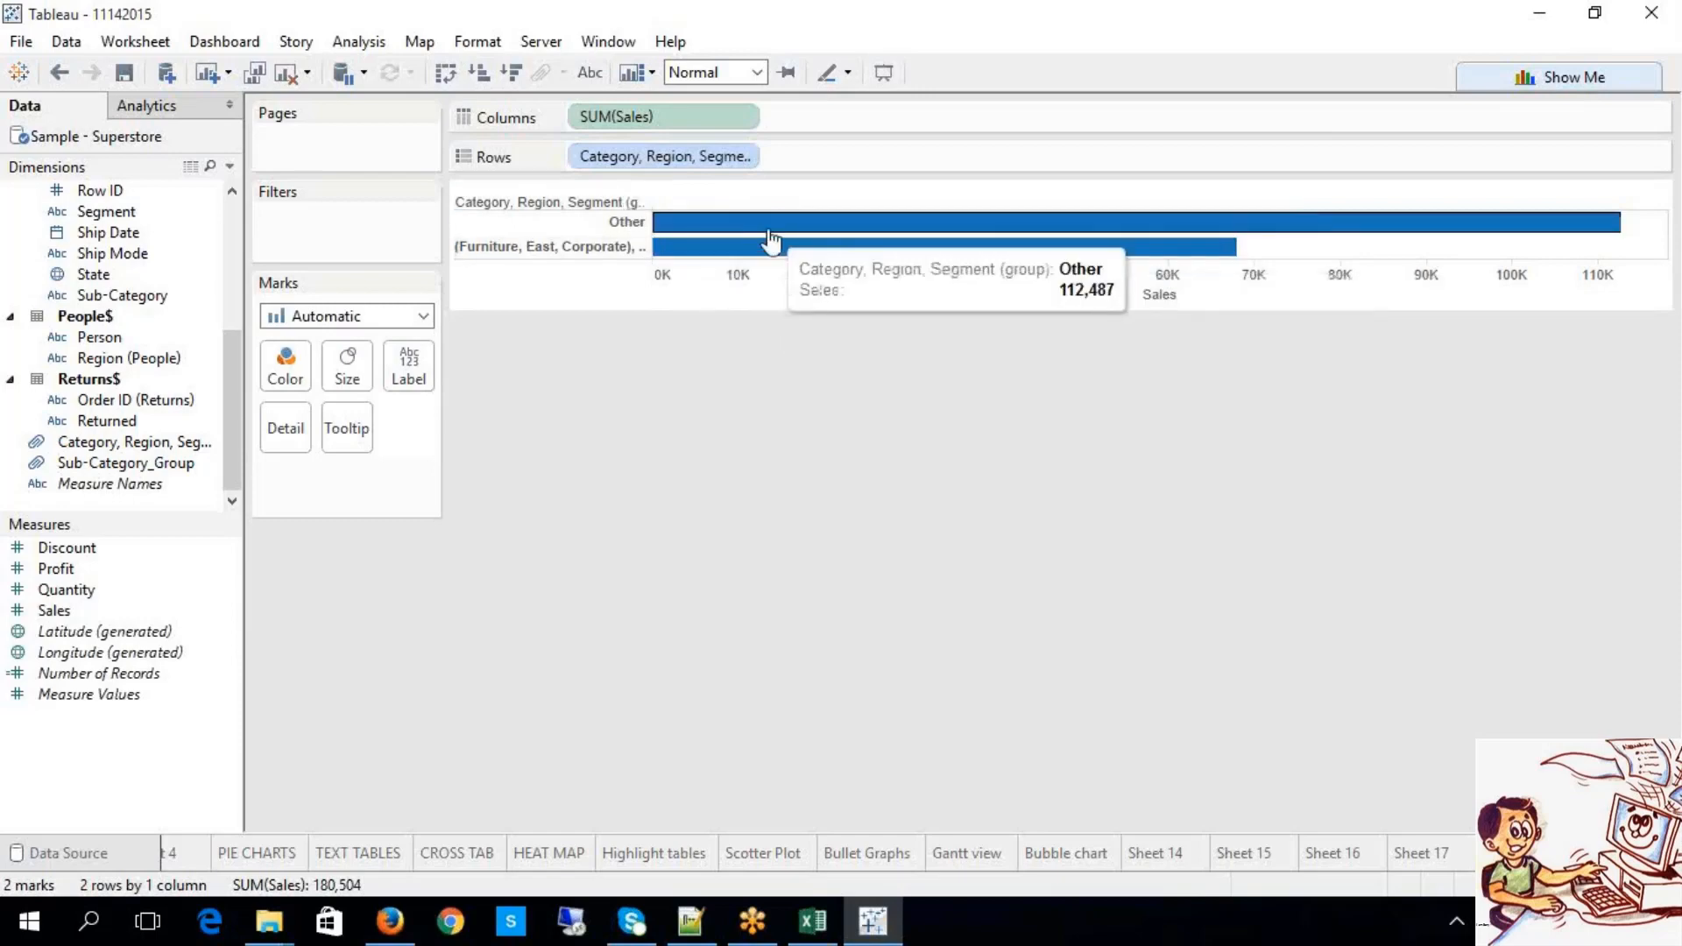
pyautogui.click(741, 156)
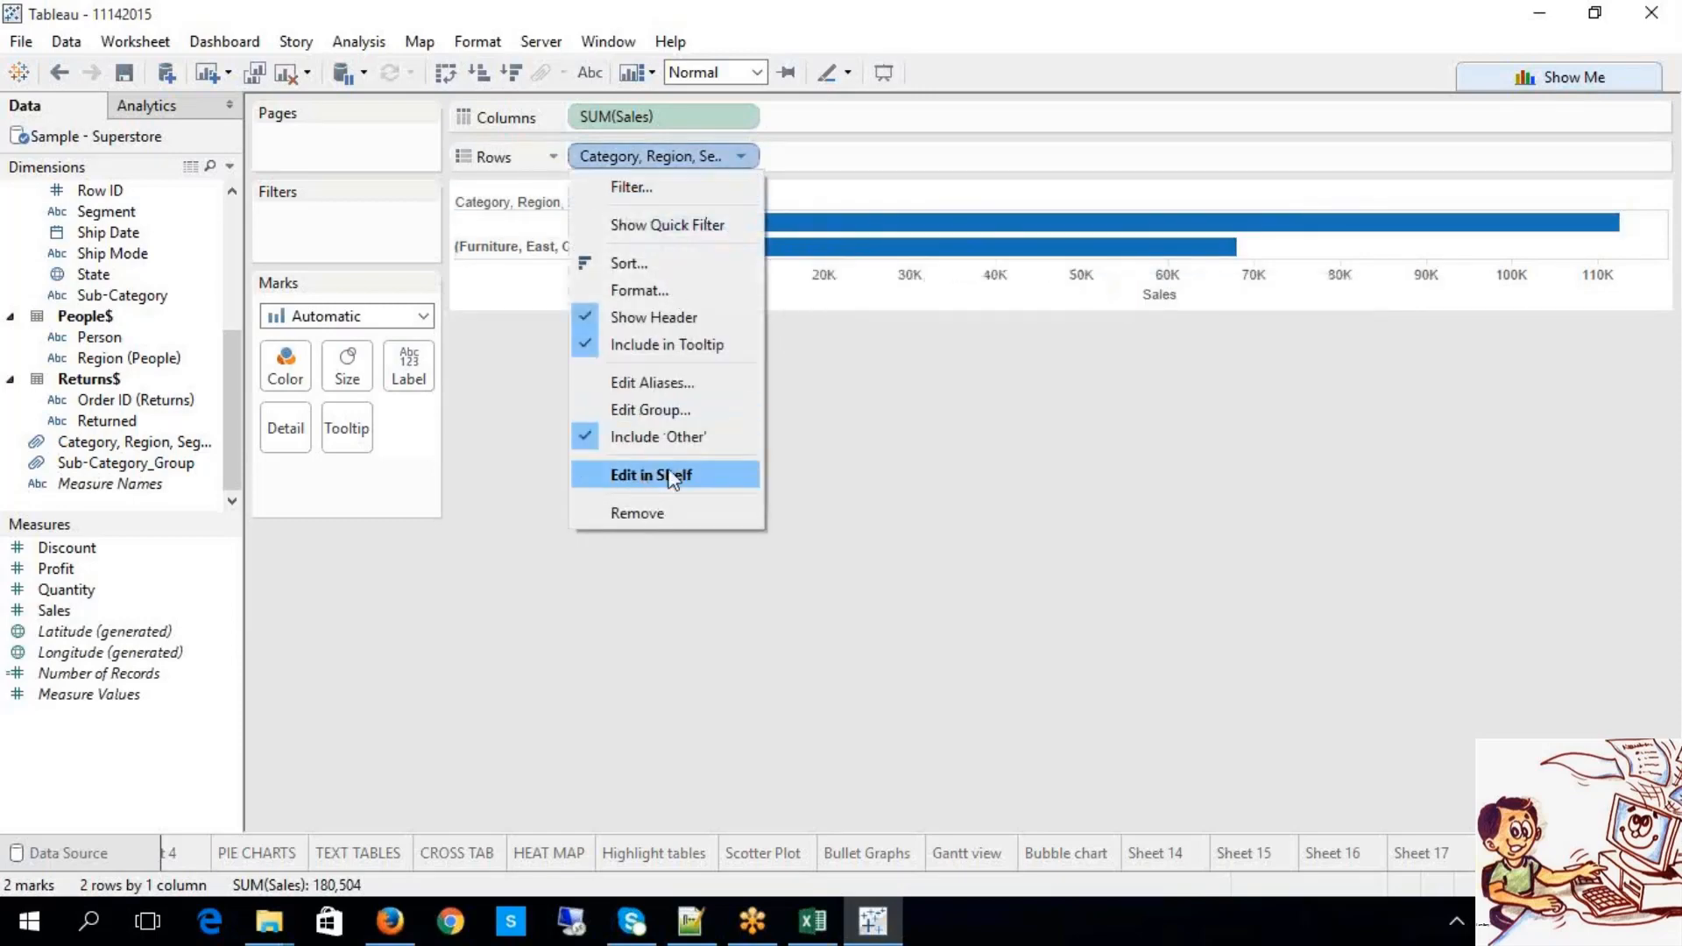
pyautogui.click(697, 433)
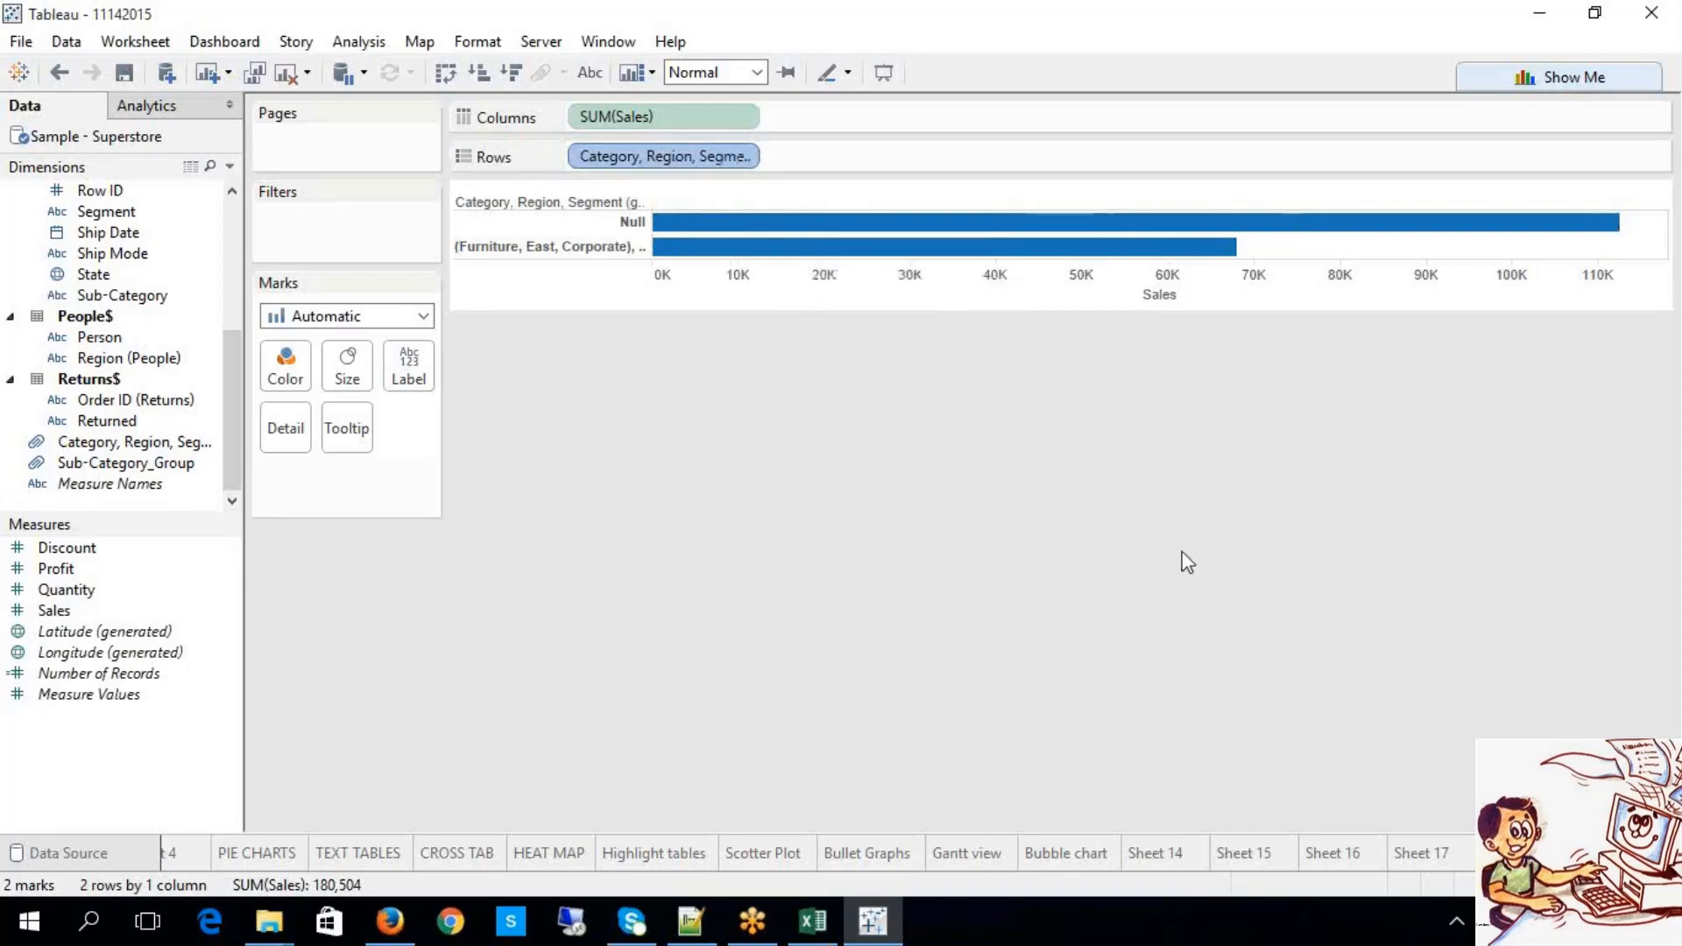
pyautogui.click(1411, 861)
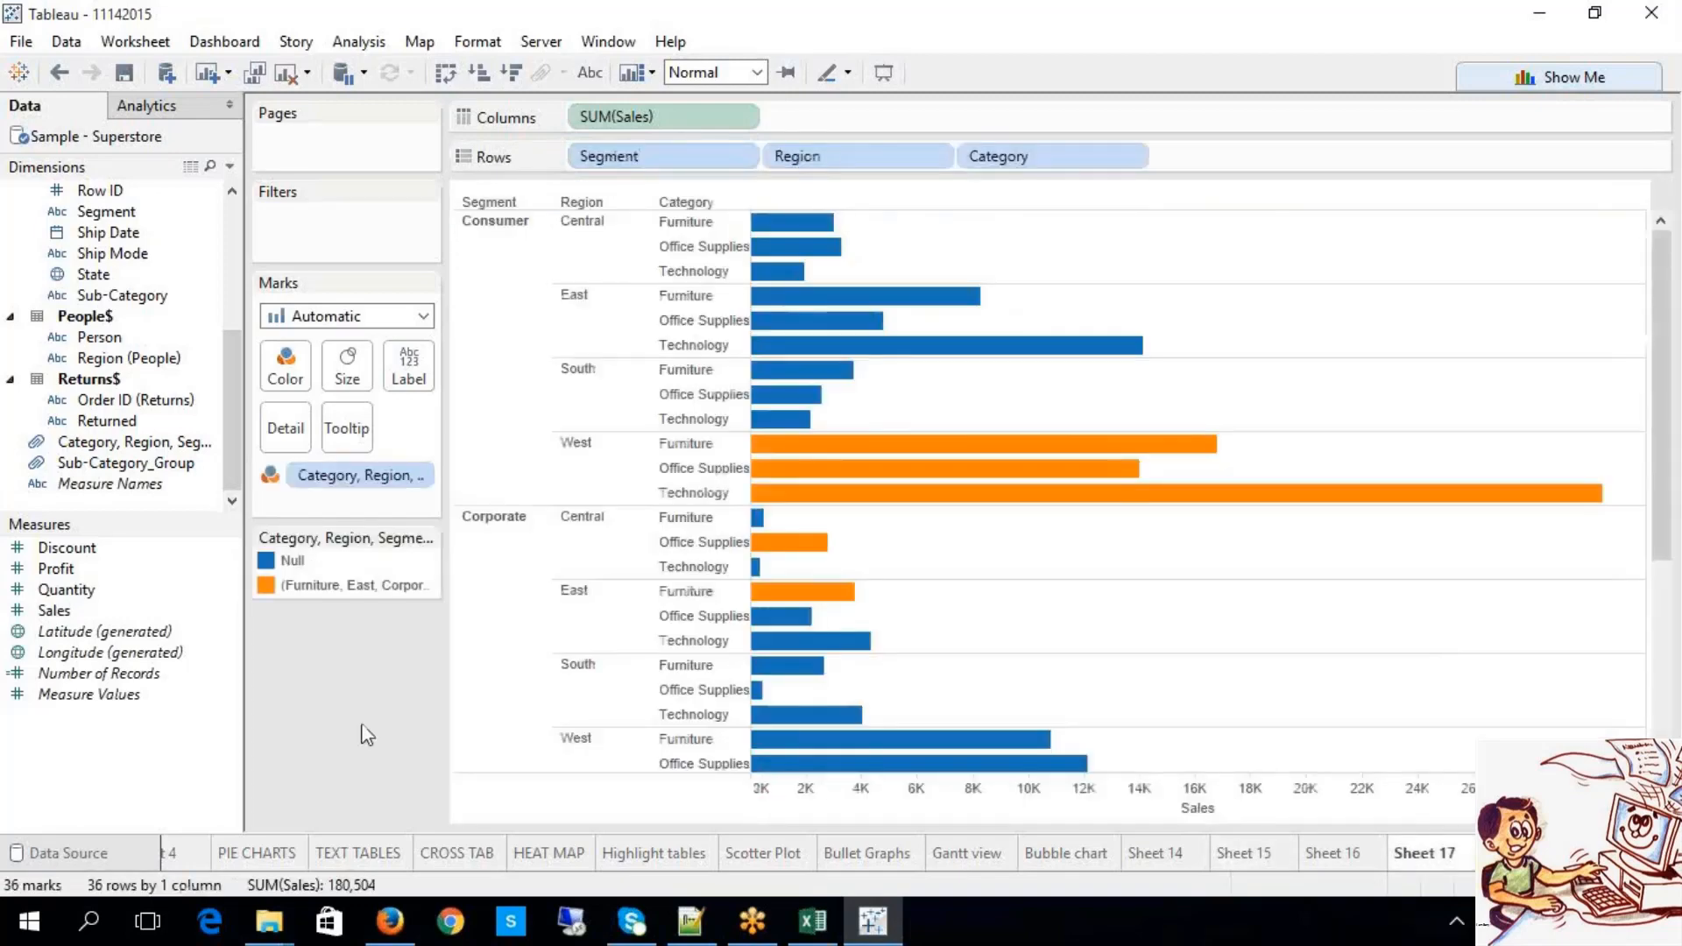
# Step: Remove the Category, Region colour pill so every bar turns plain blue
pyautogui.moveTo(839, 605)
pyautogui.click(360, 586)
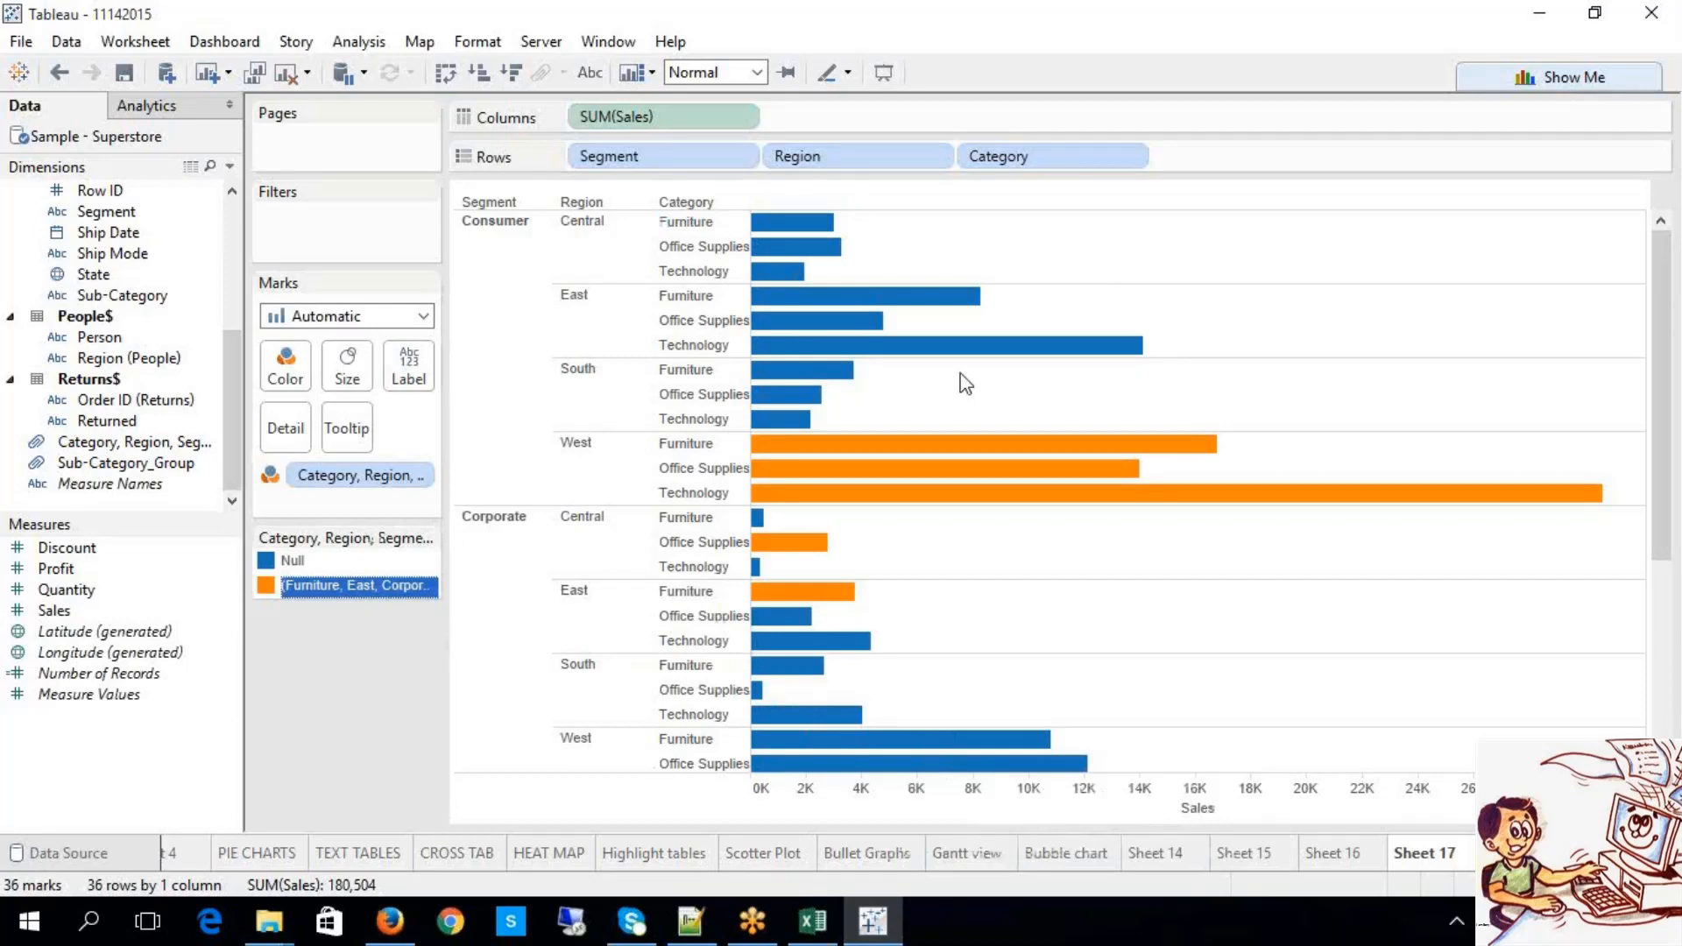
pyautogui.click(389, 478)
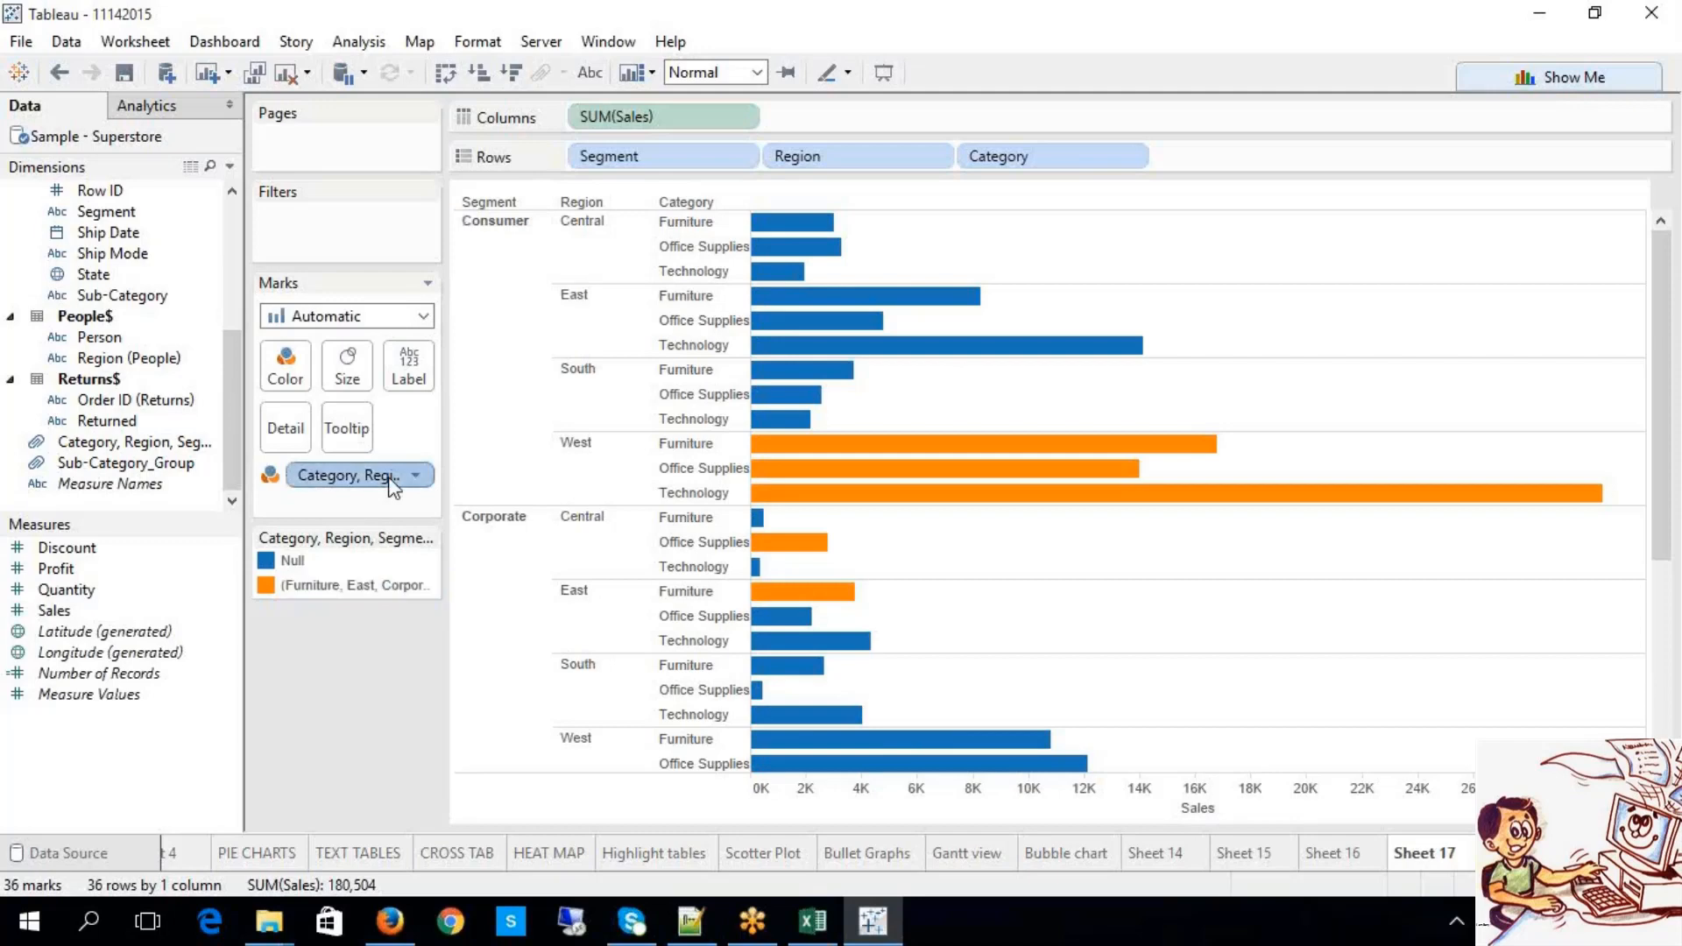
pyautogui.rightClick(392, 488)
pyautogui.click(460, 796)
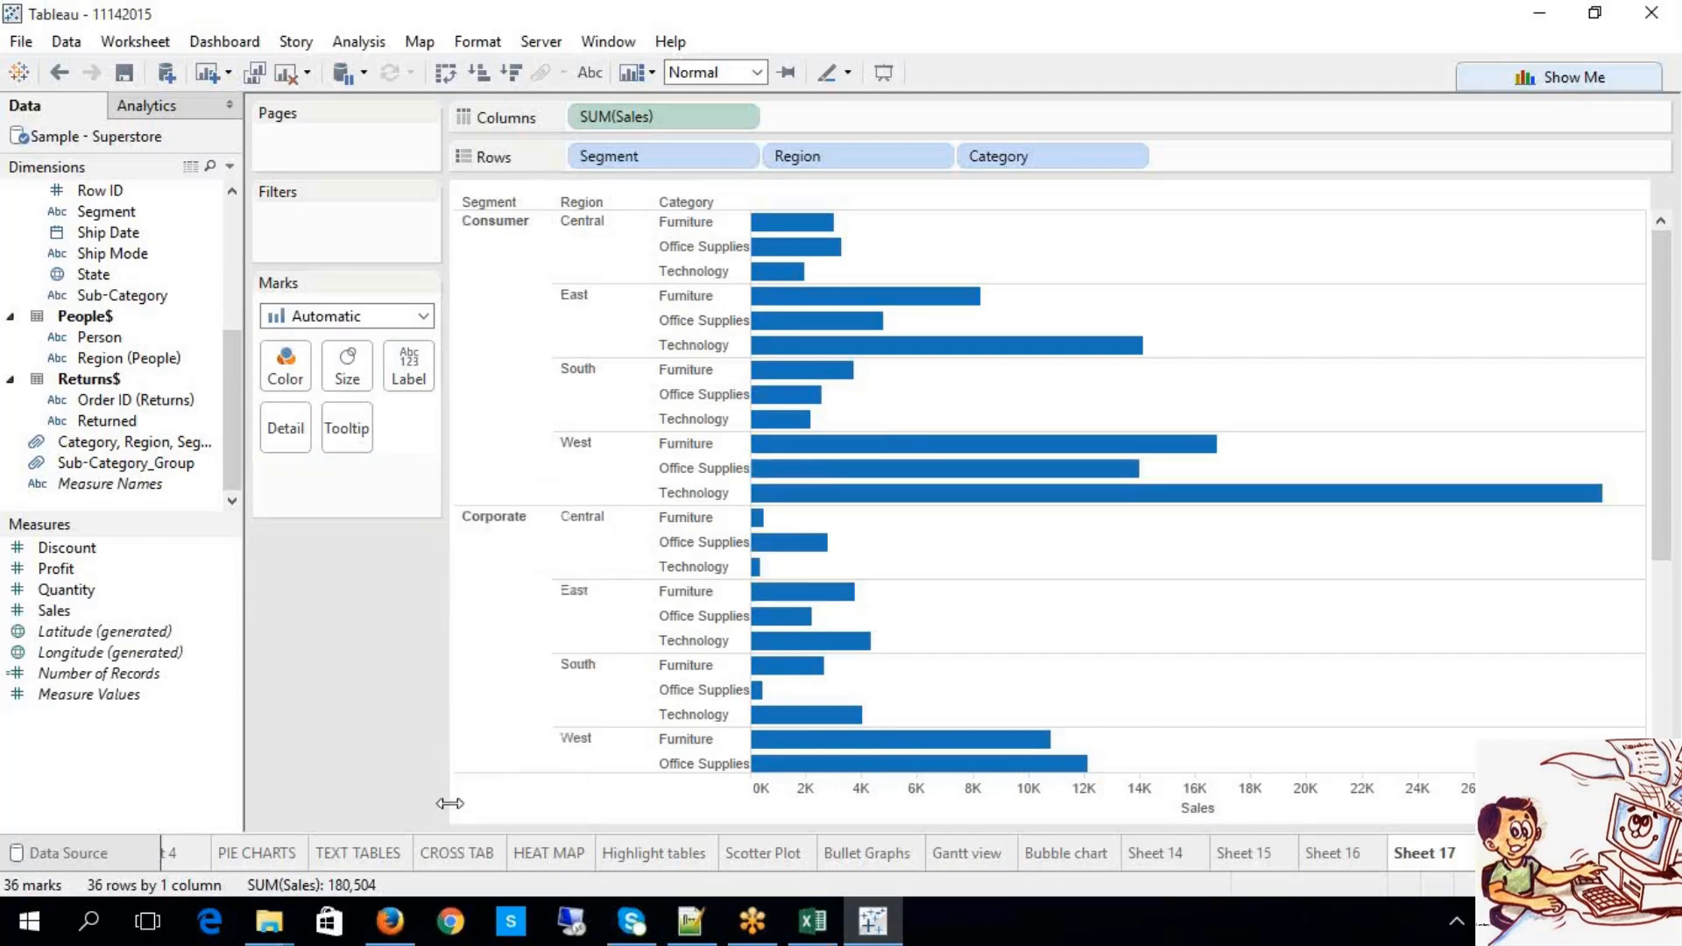
# Step: Delete the combined Category, Region, Segment group field, confirming with Yes
pyautogui.rightClick(170, 477)
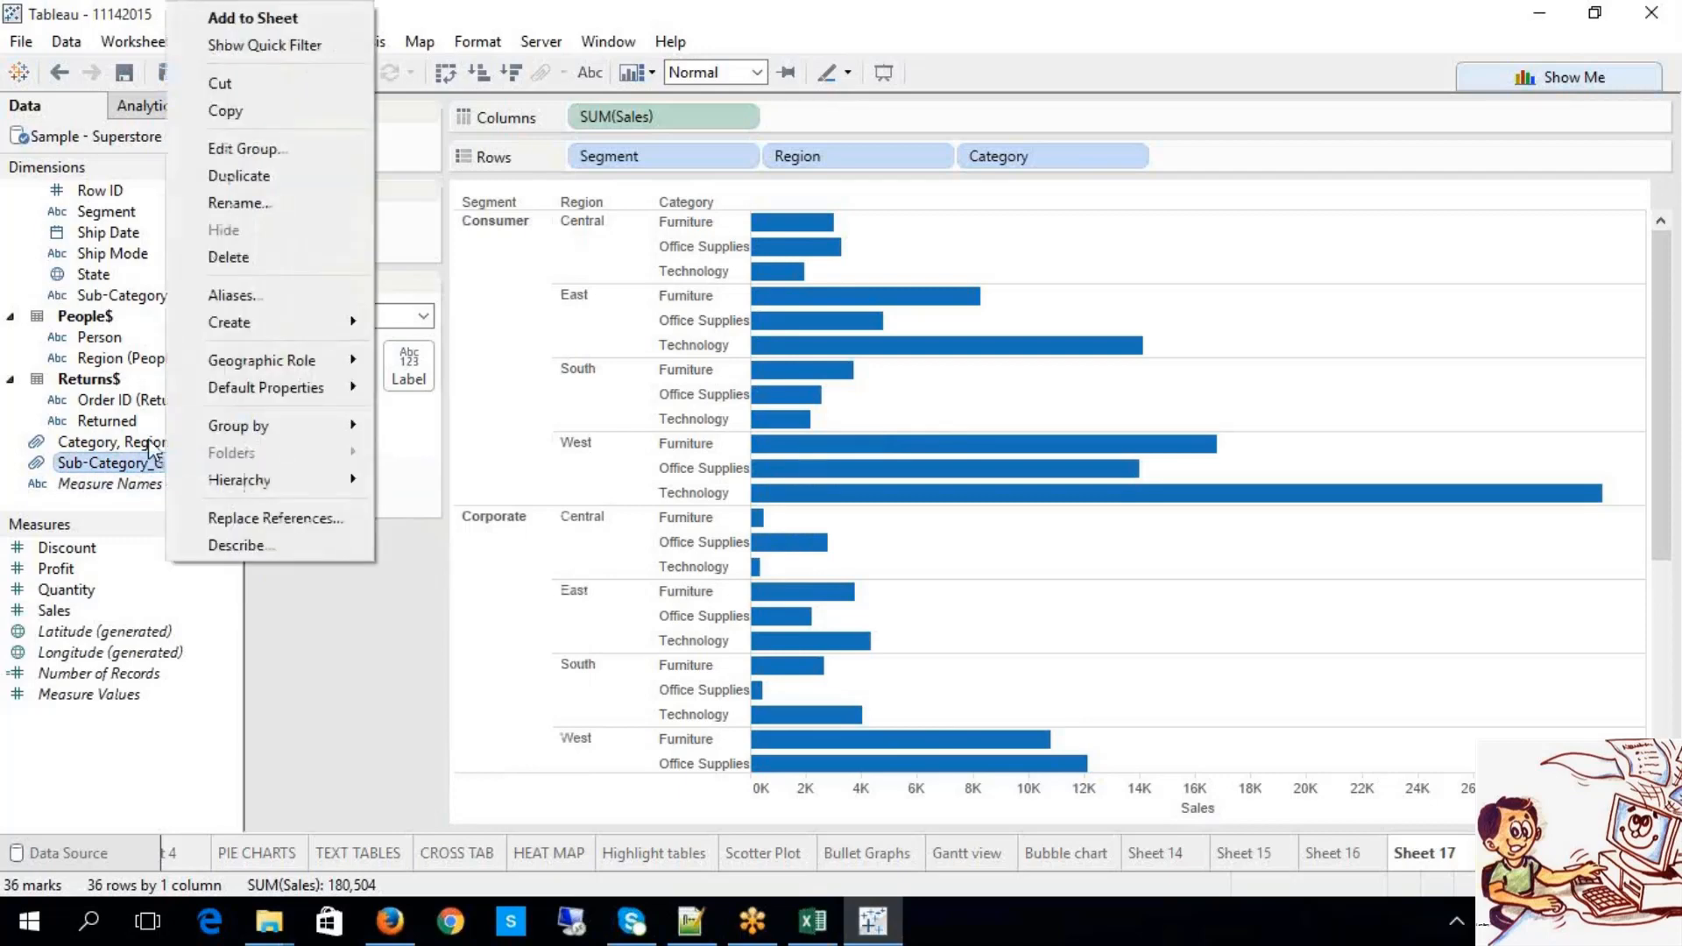
pyautogui.click(151, 447)
pyautogui.rightClick(151, 447)
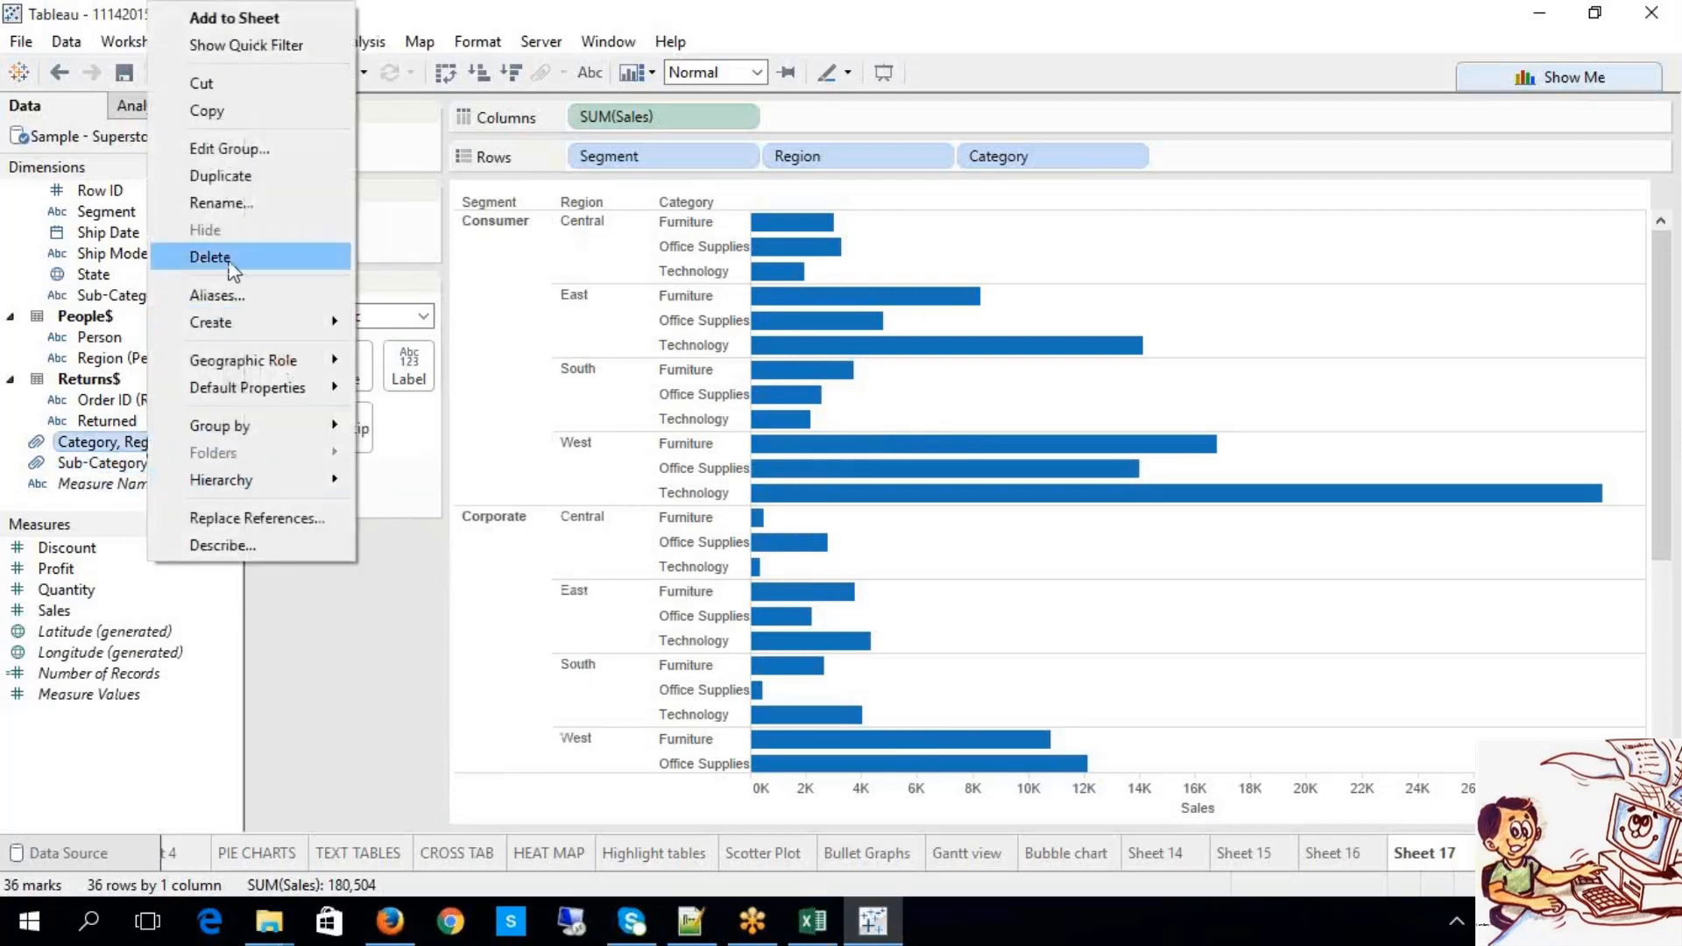
pyautogui.click(231, 255)
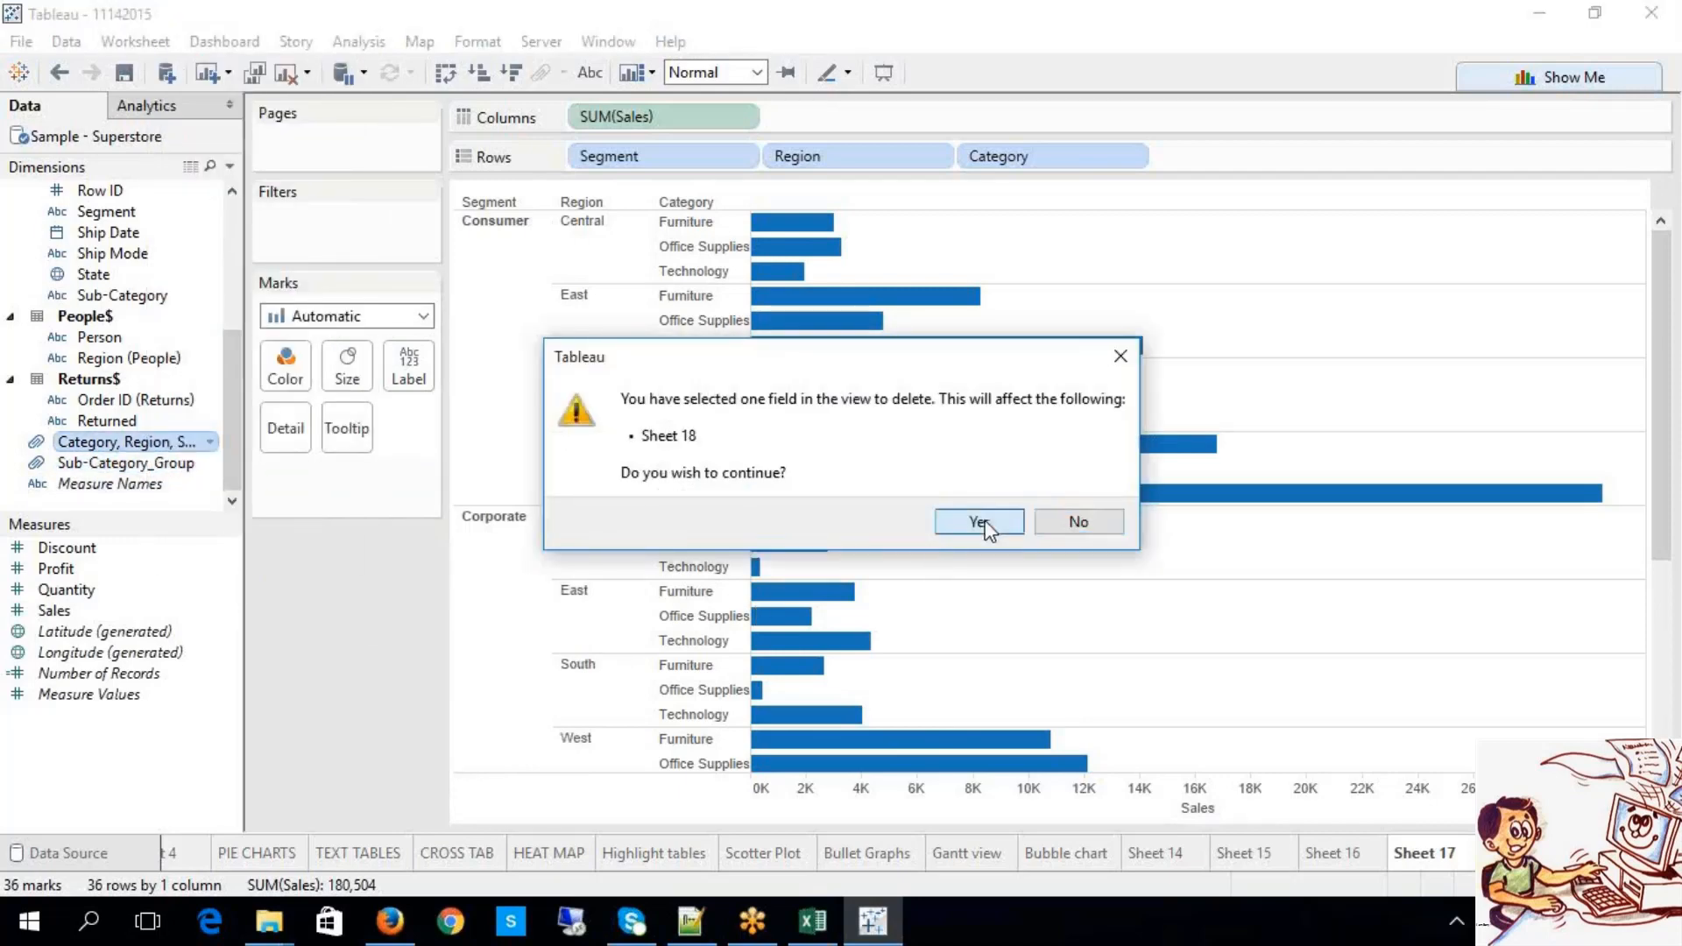
pyautogui.click(985, 521)
# Step: Delete the leftover single Sales bar sheet
pyautogui.click(1510, 861)
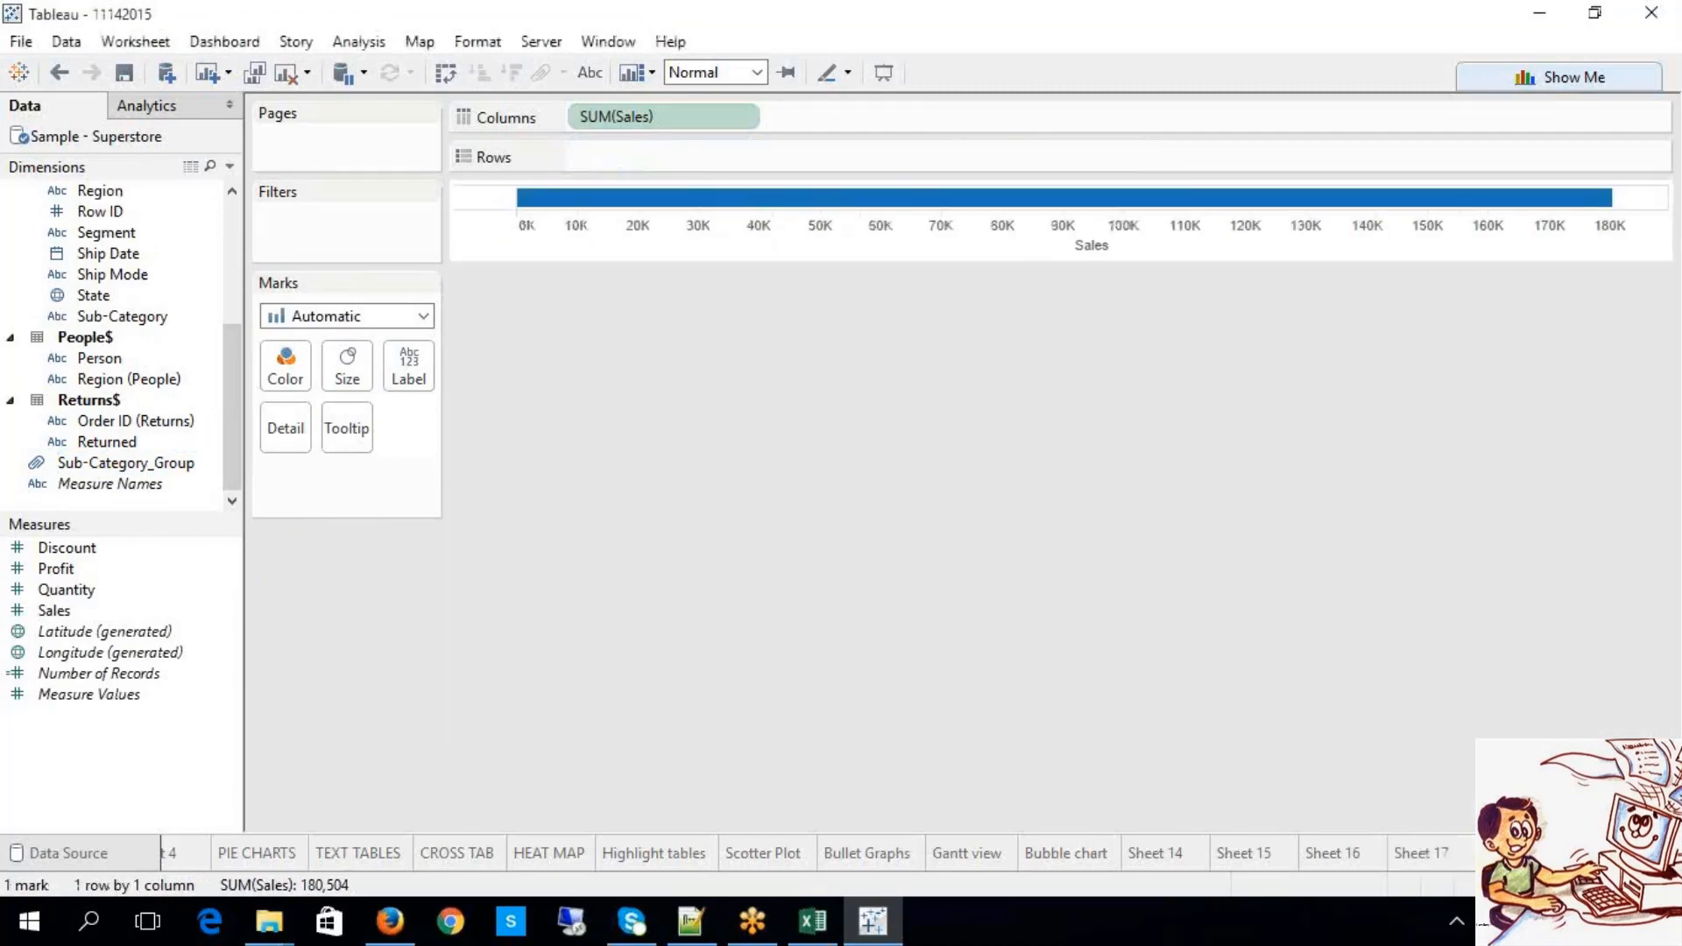
pyautogui.click(1395, 854)
pyautogui.click(1472, 855)
pyautogui.rightClick(1472, 852)
pyautogui.click(1551, 639)
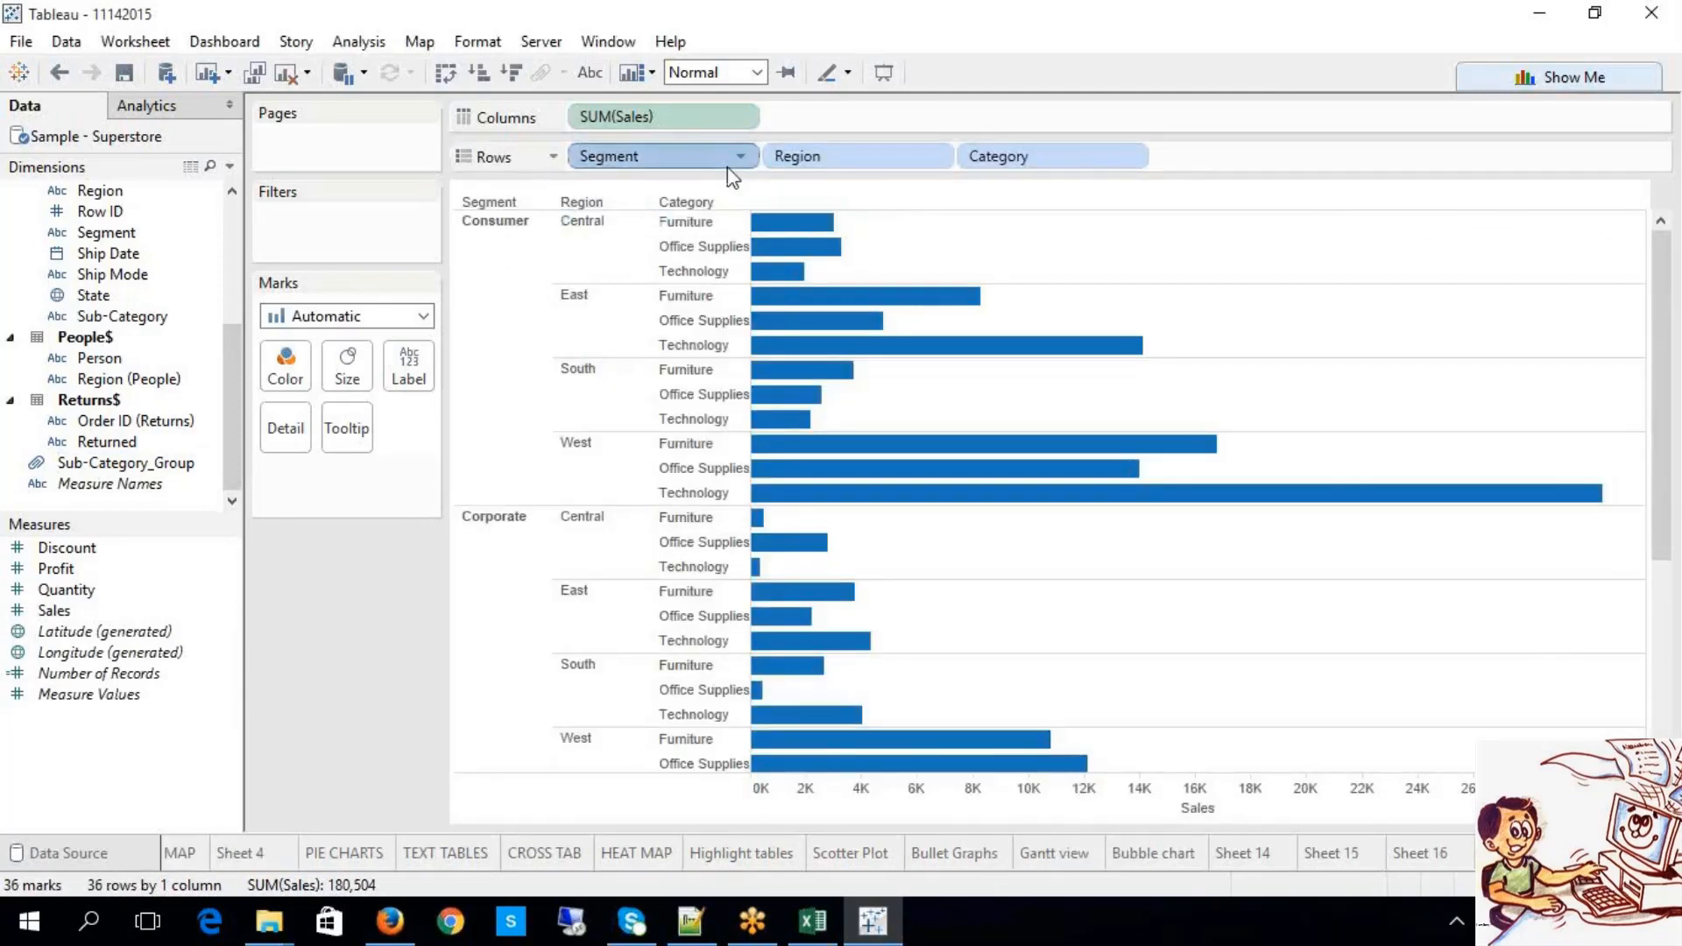
# Step: Marquee-select seven Consumer and Corporate bars and group them by Category into Category (group)
pyautogui.click(1034, 164)
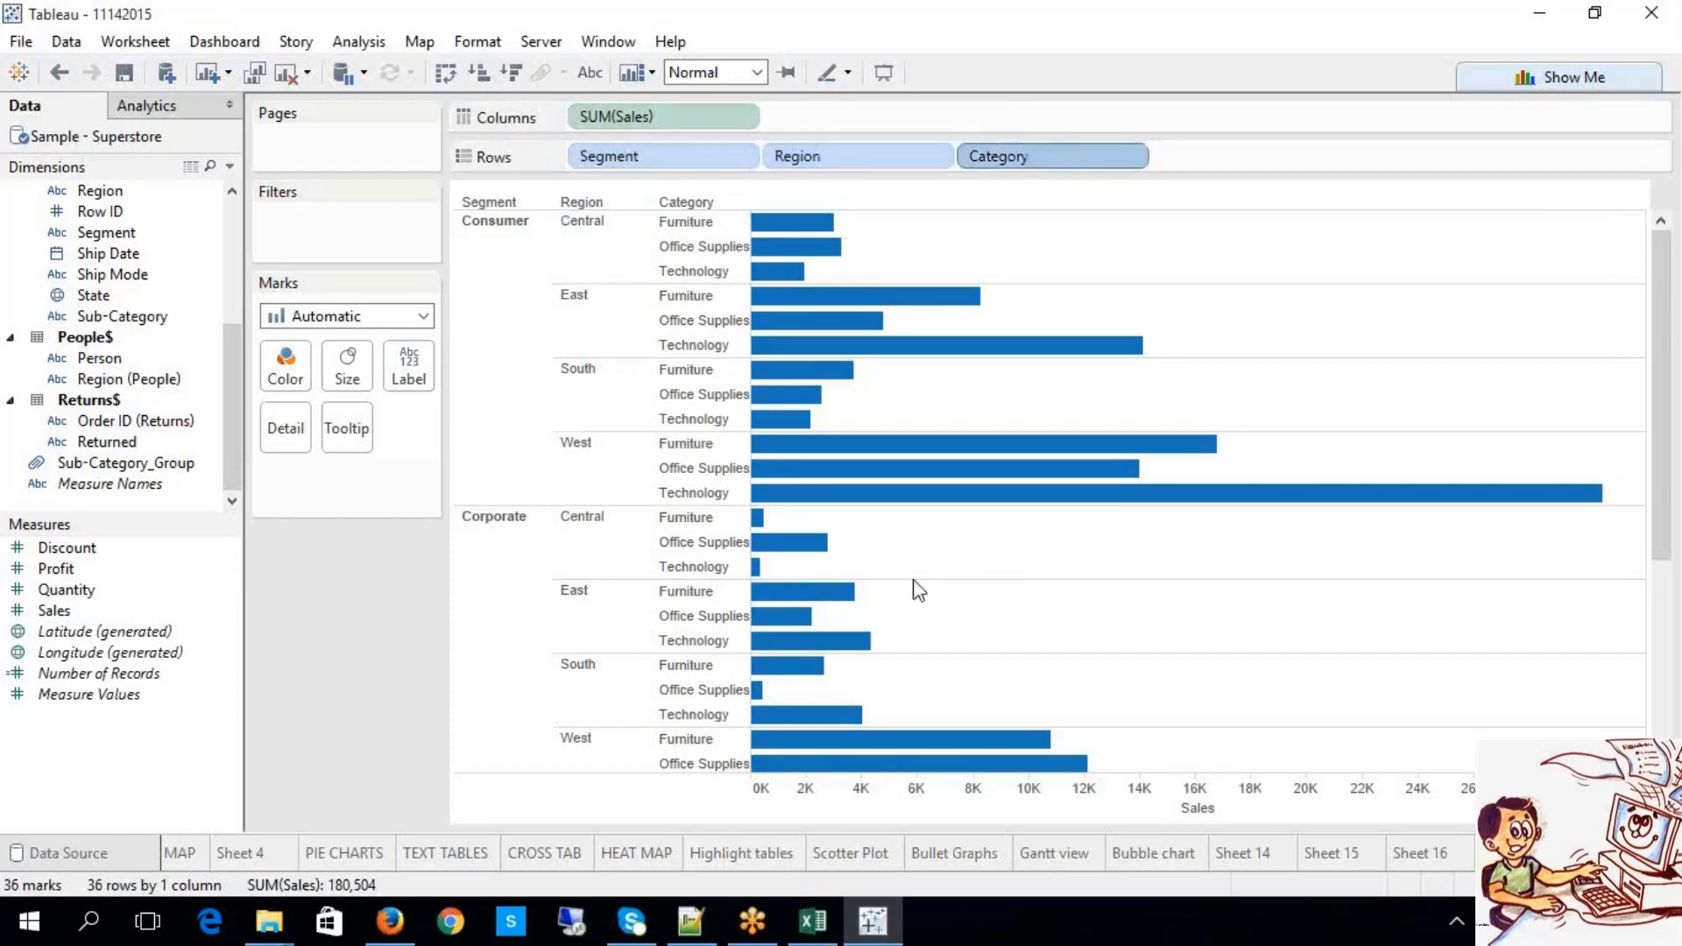
pyautogui.scroll(-5, 867, 616)
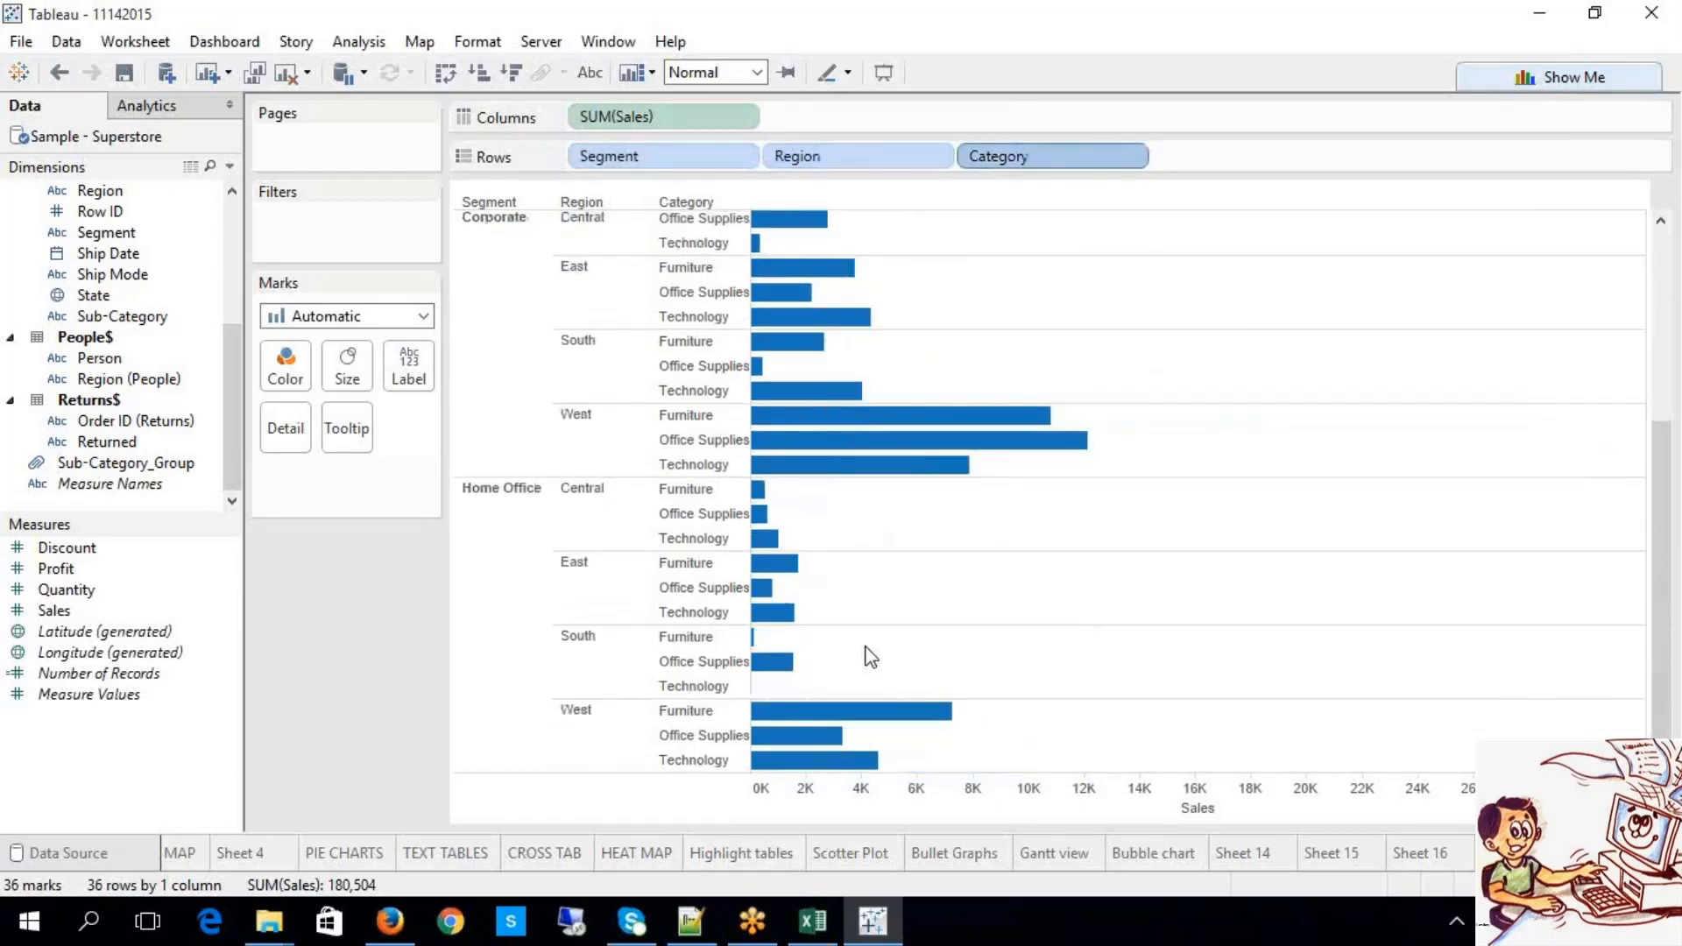
pyautogui.scroll(5, 876, 675)
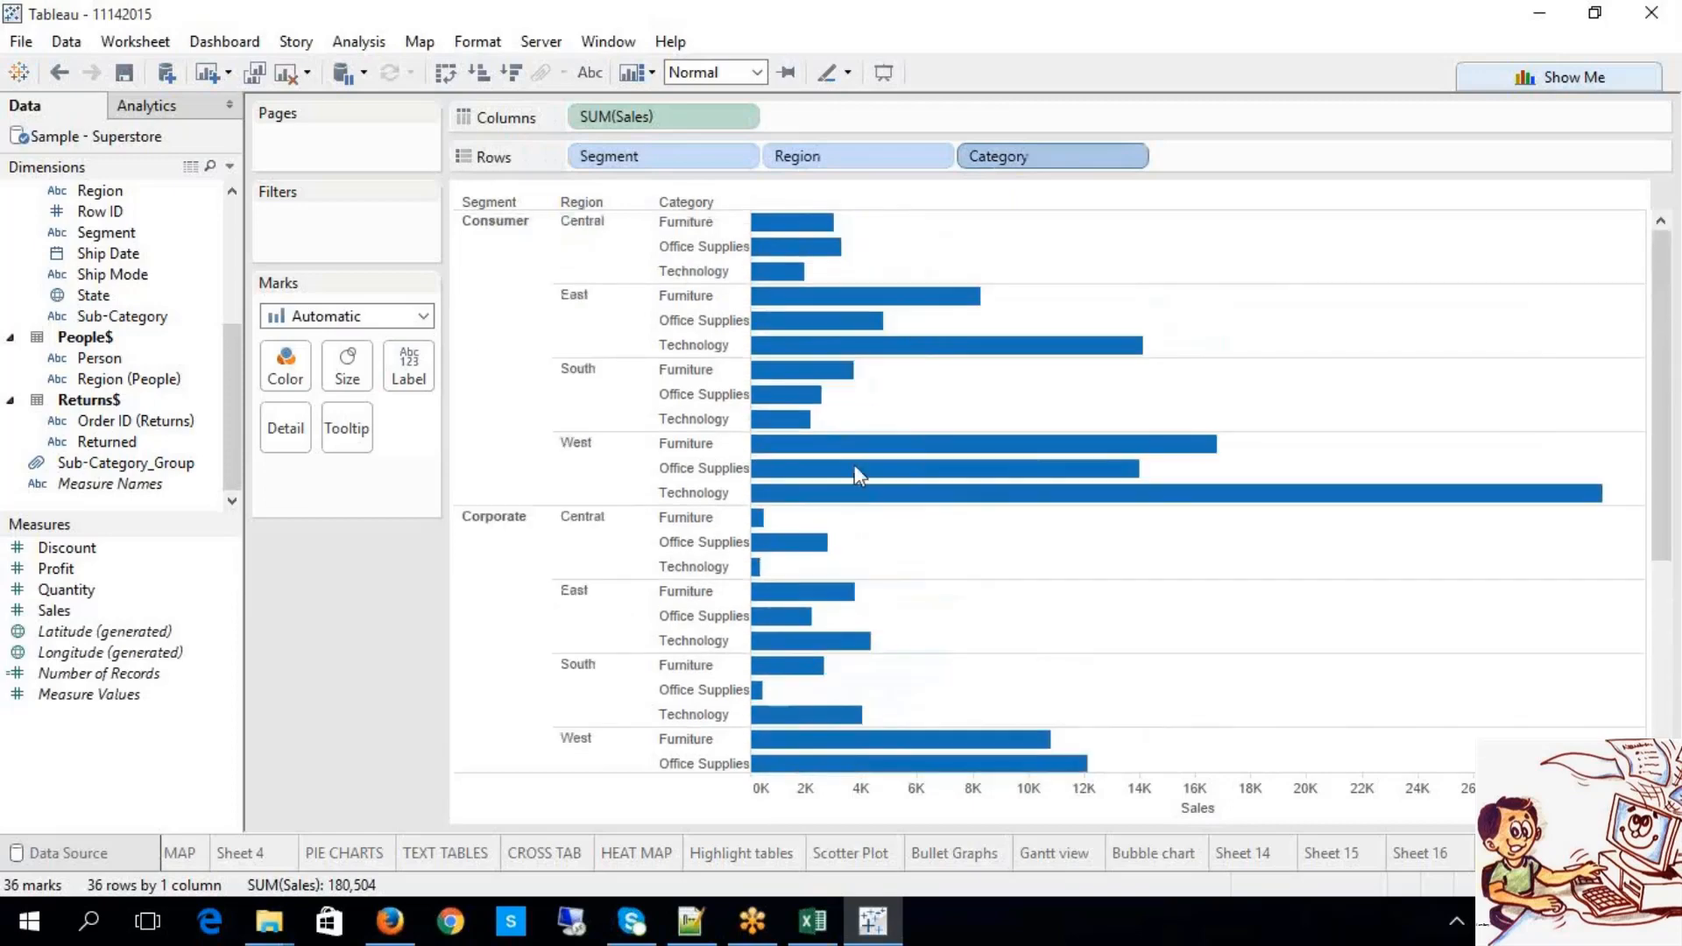
pyautogui.moveTo(864, 408); pyautogui.dragTo(808, 624)
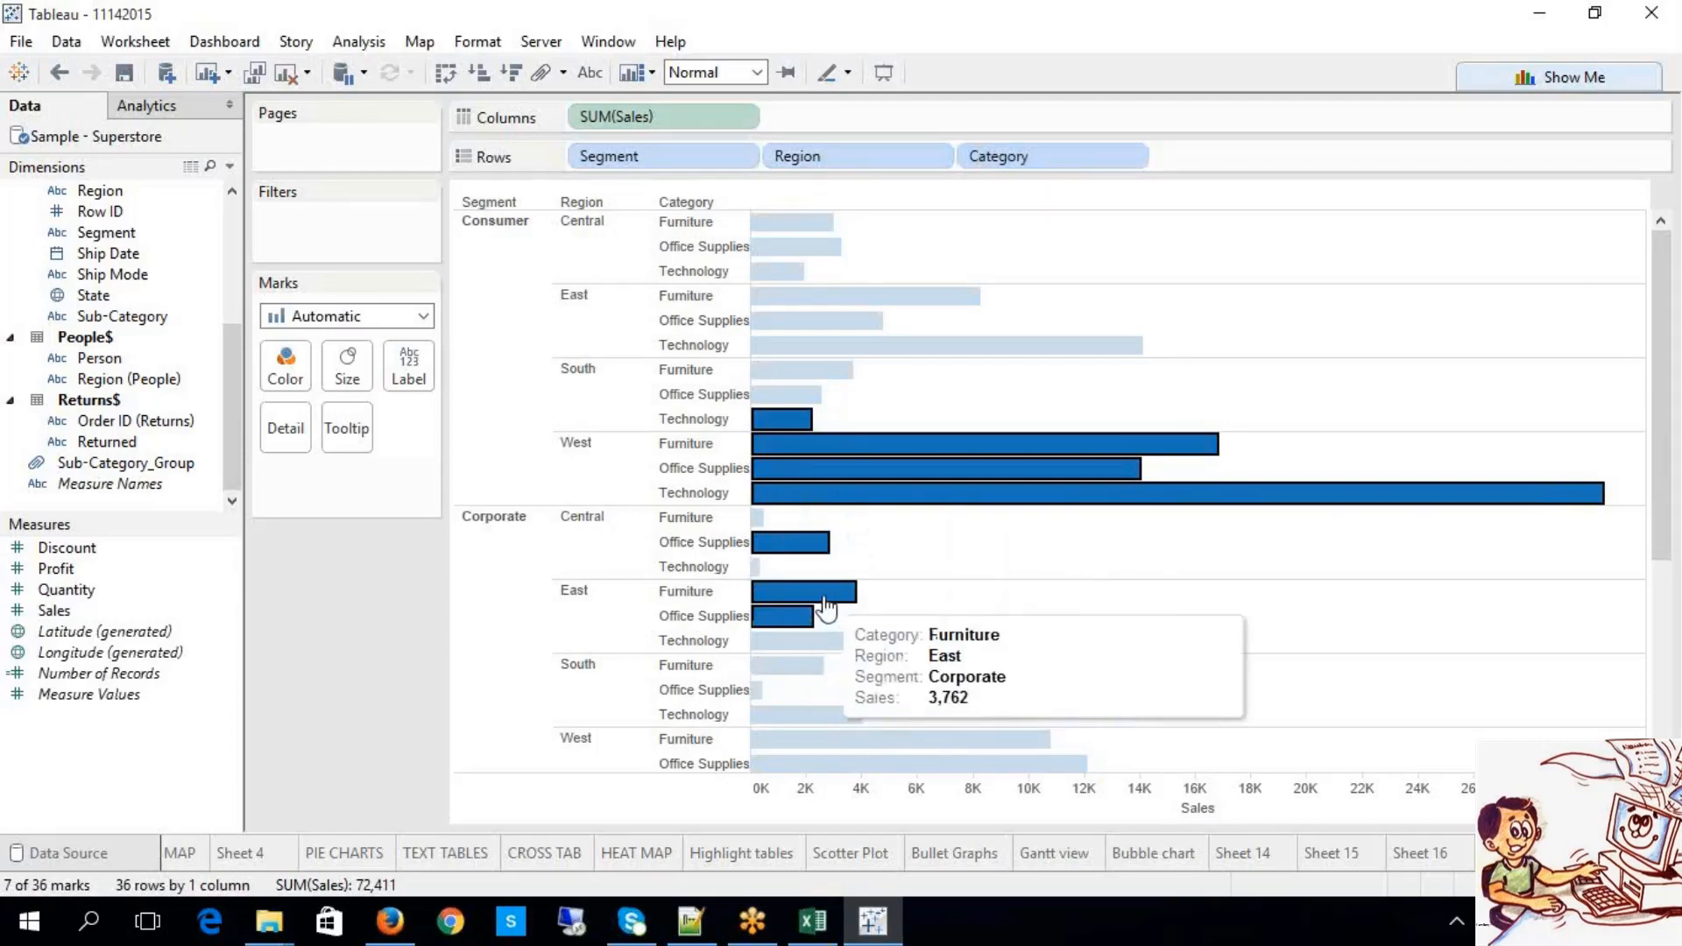
pyautogui.click(1059, 576)
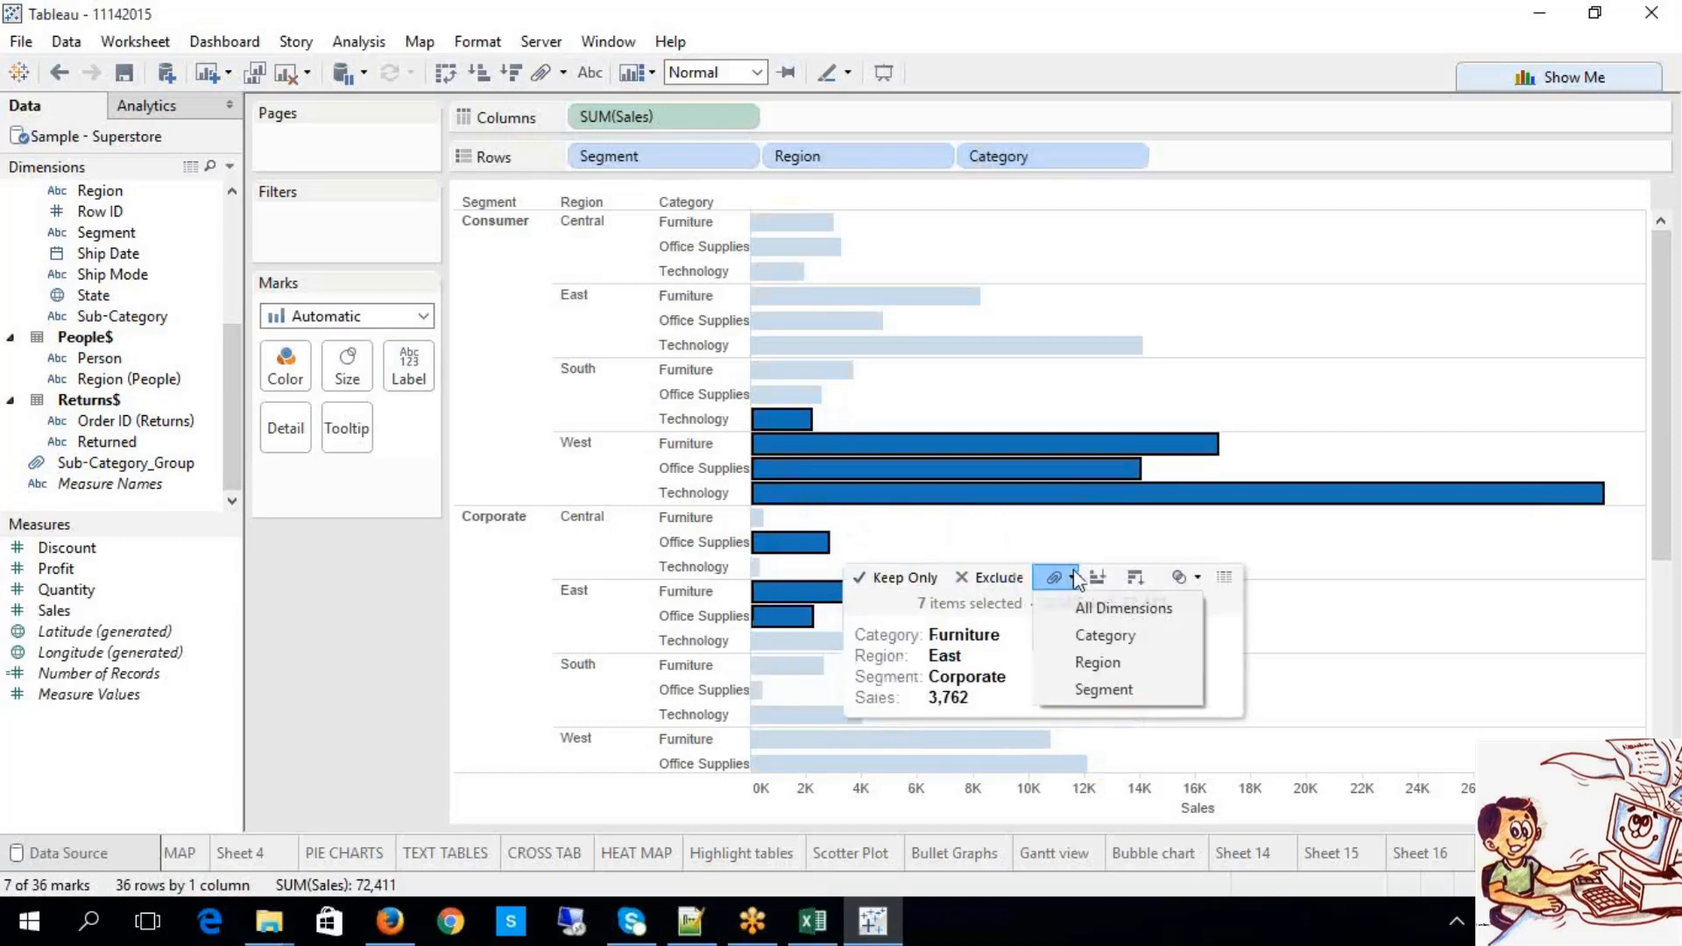
pyautogui.click(1071, 634)
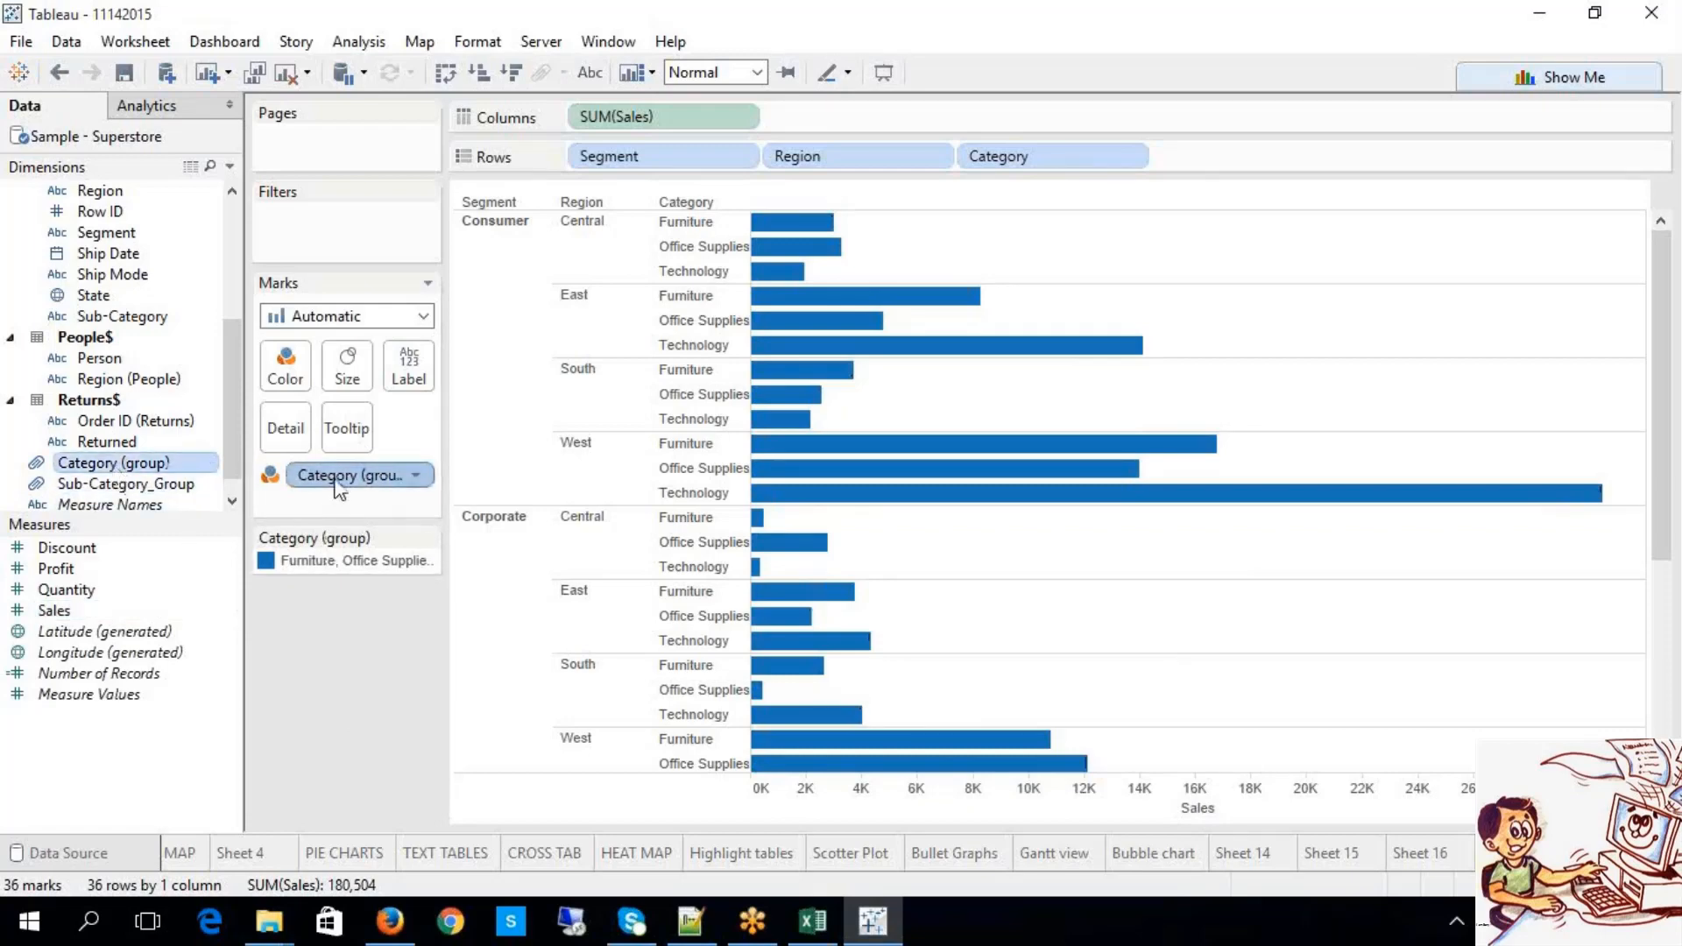
pyautogui.click(360, 562)
pyautogui.click(1427, 623)
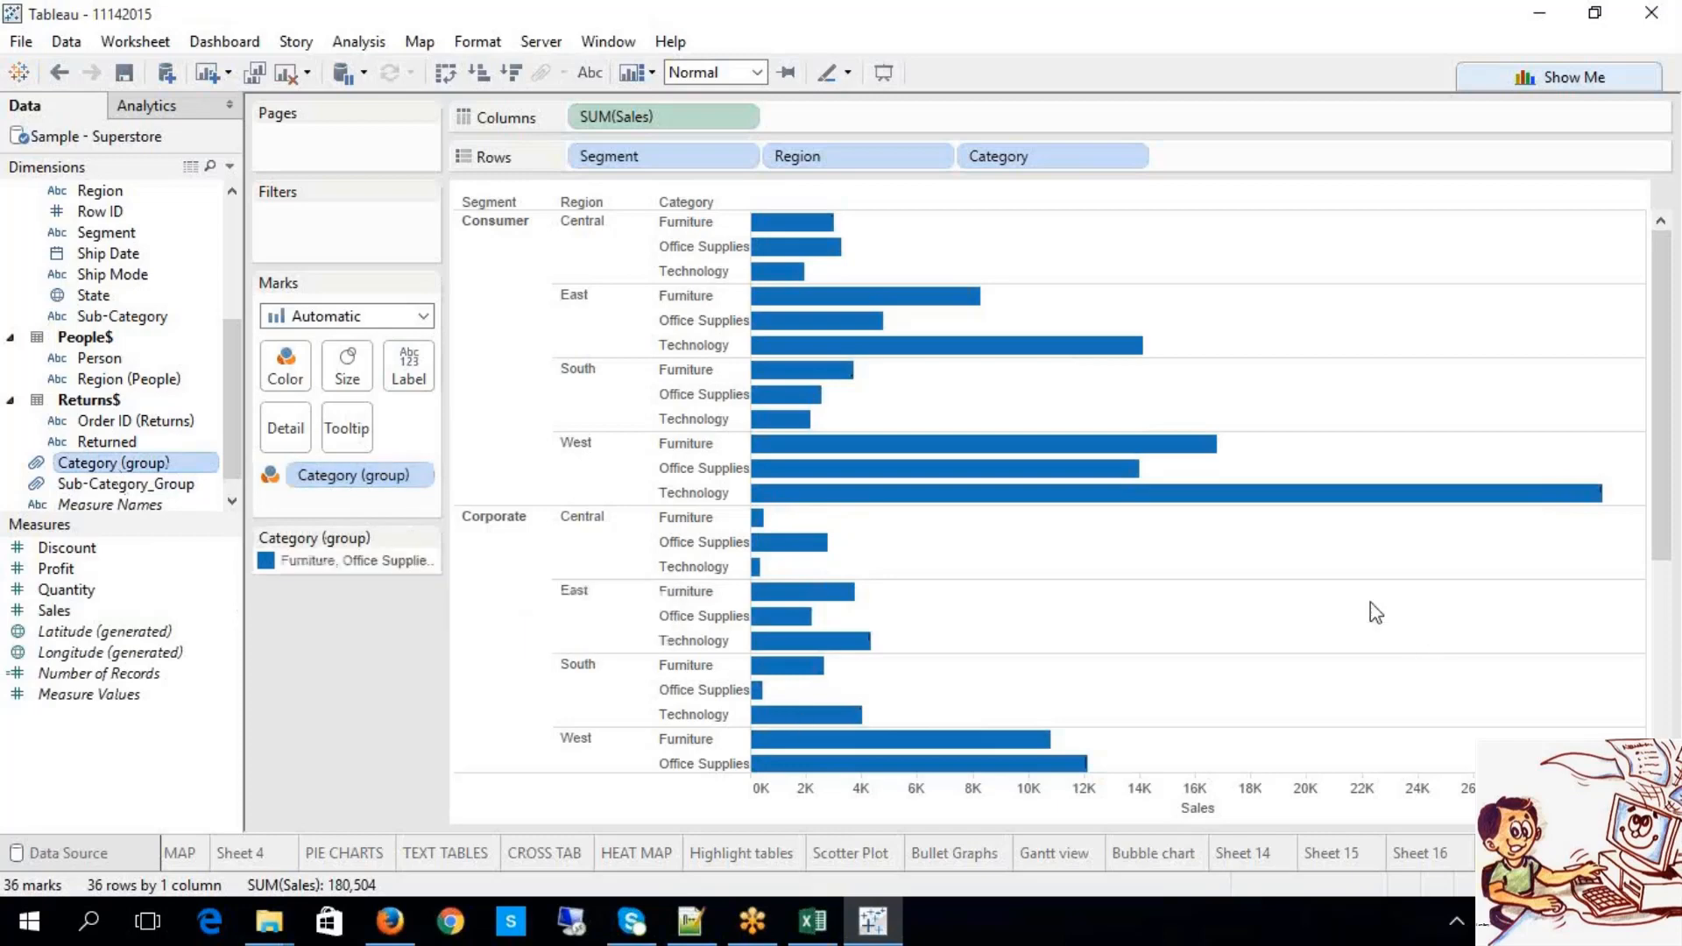
pyautogui.scroll(-5, 1370, 611)
pyautogui.scroll(5, 1344, 668)
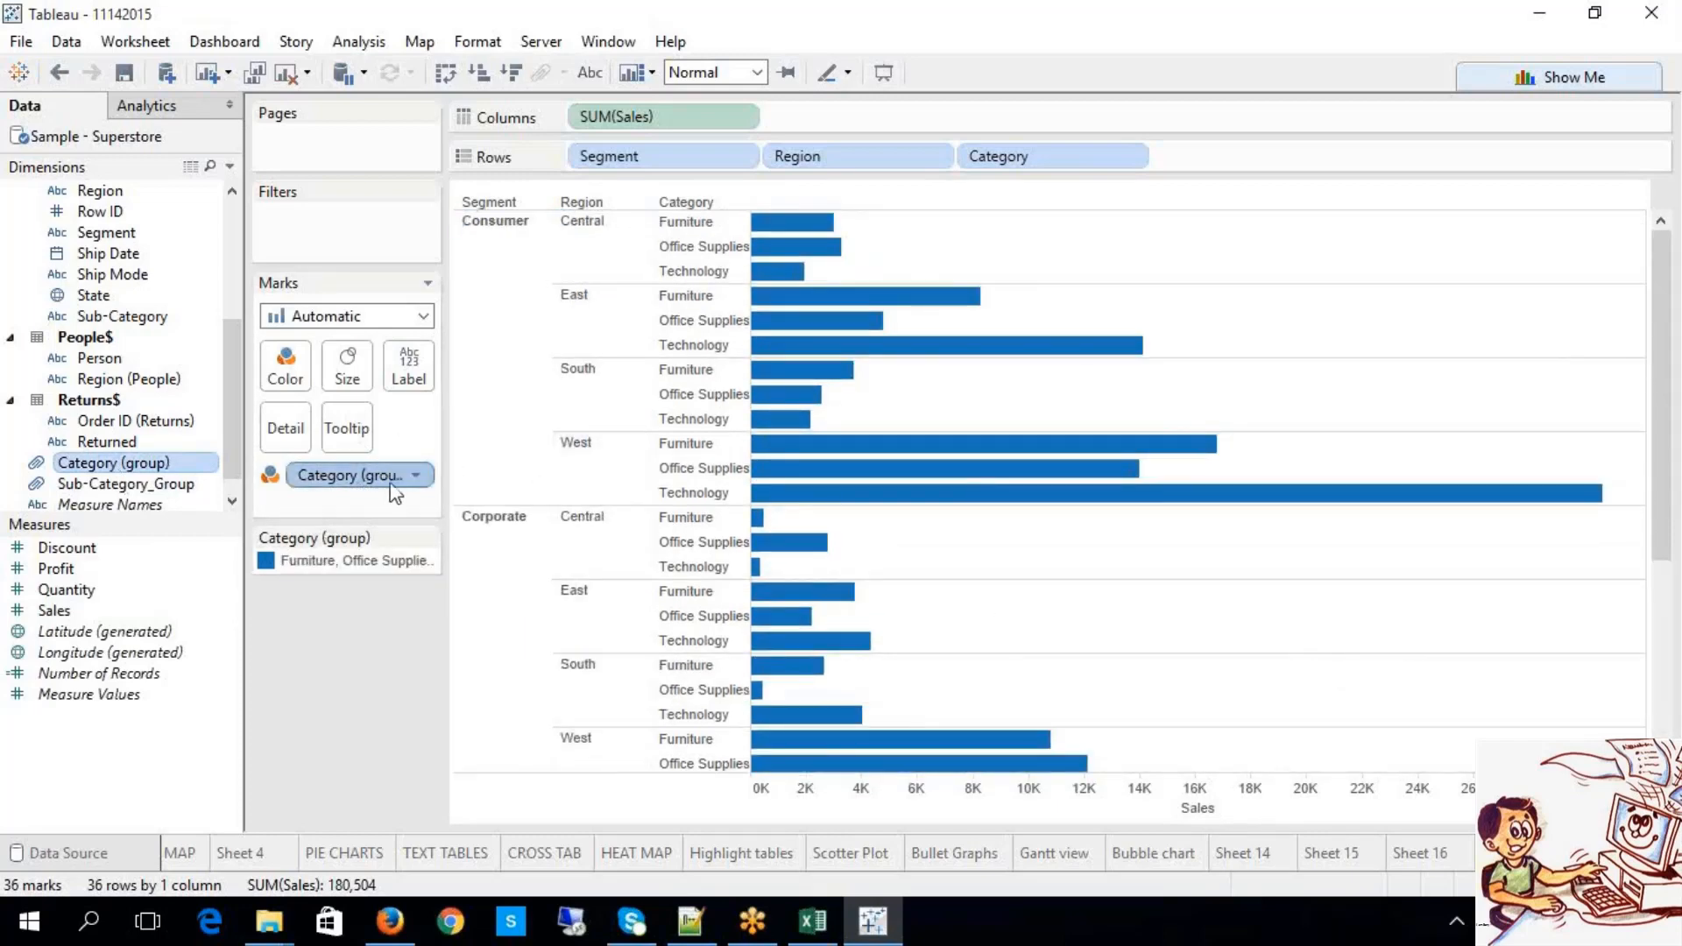
pyautogui.click(416, 477)
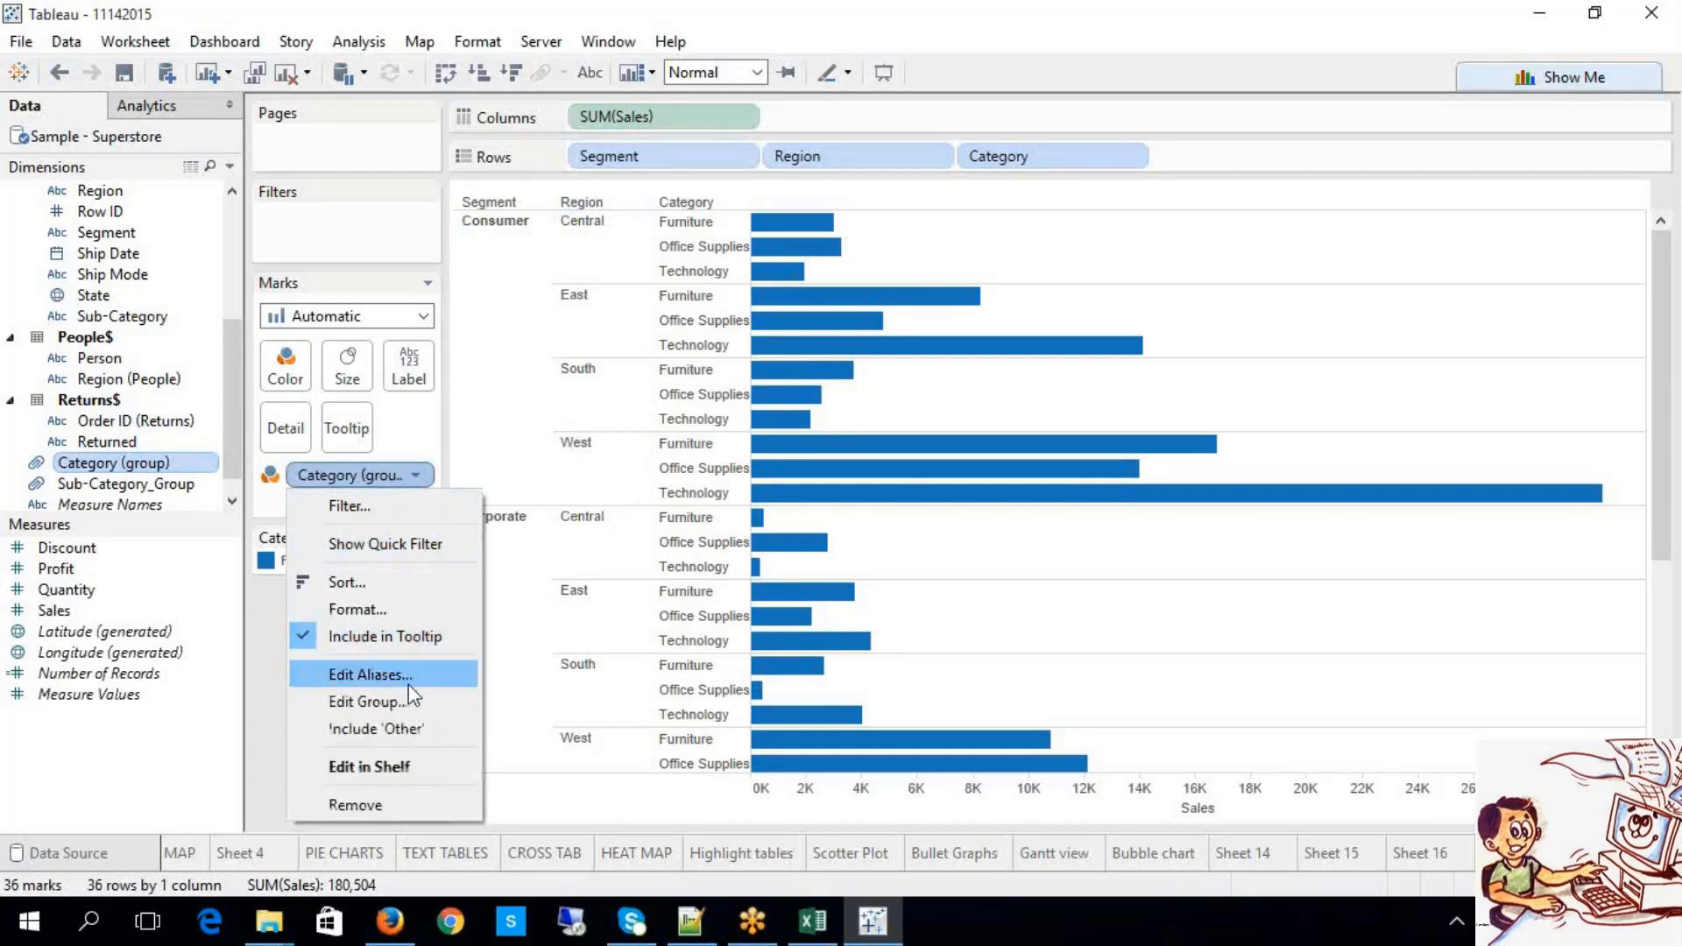
pyautogui.click(1150, 690)
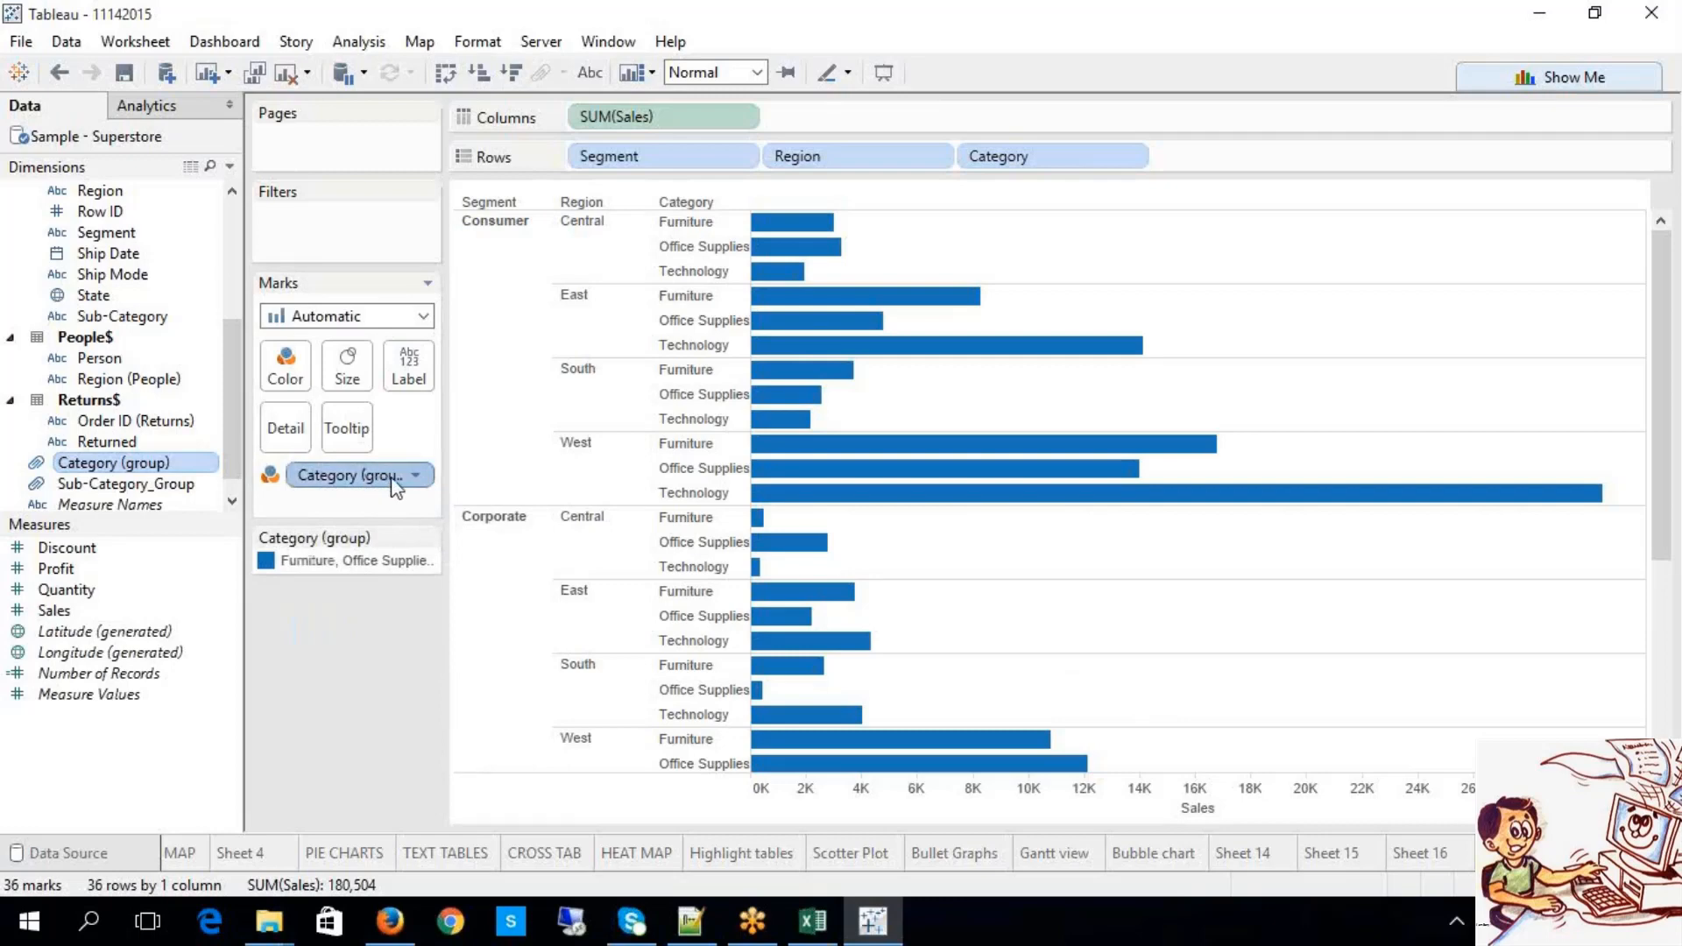
pyautogui.moveTo(392, 487); pyautogui.dragTo(1161, 156)
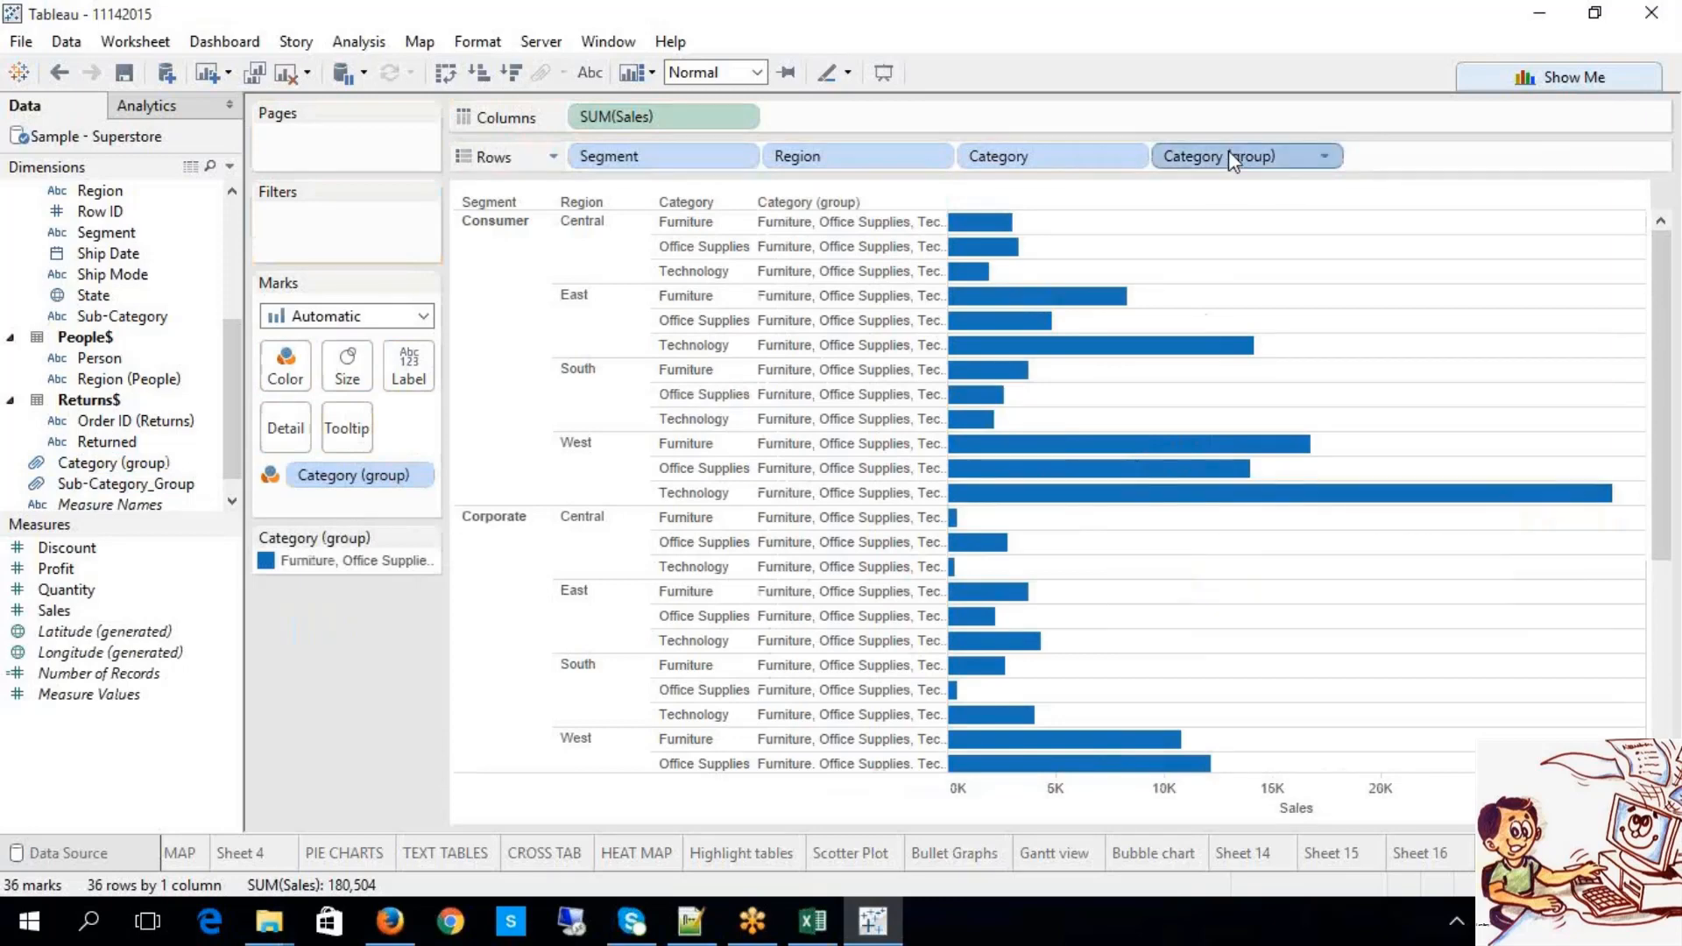
pyautogui.press('Delete')
pyautogui.scroll(-5, 1195, 657)
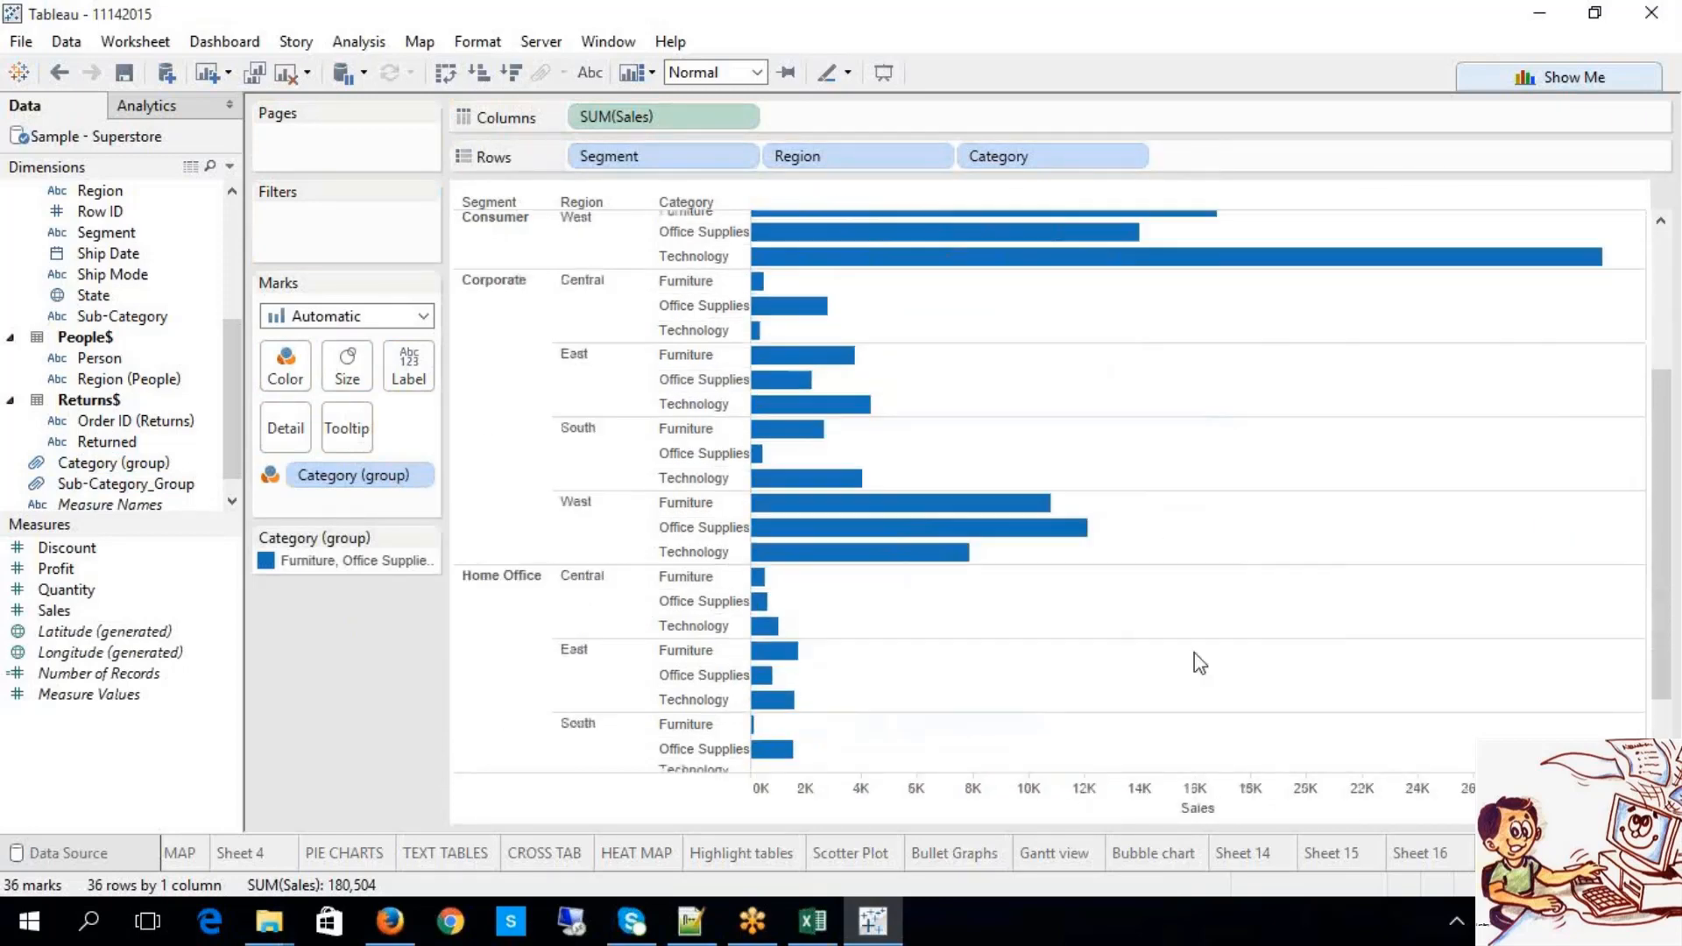
pyautogui.scroll(2, 1196, 667)
pyautogui.scroll(3, 1196, 671)
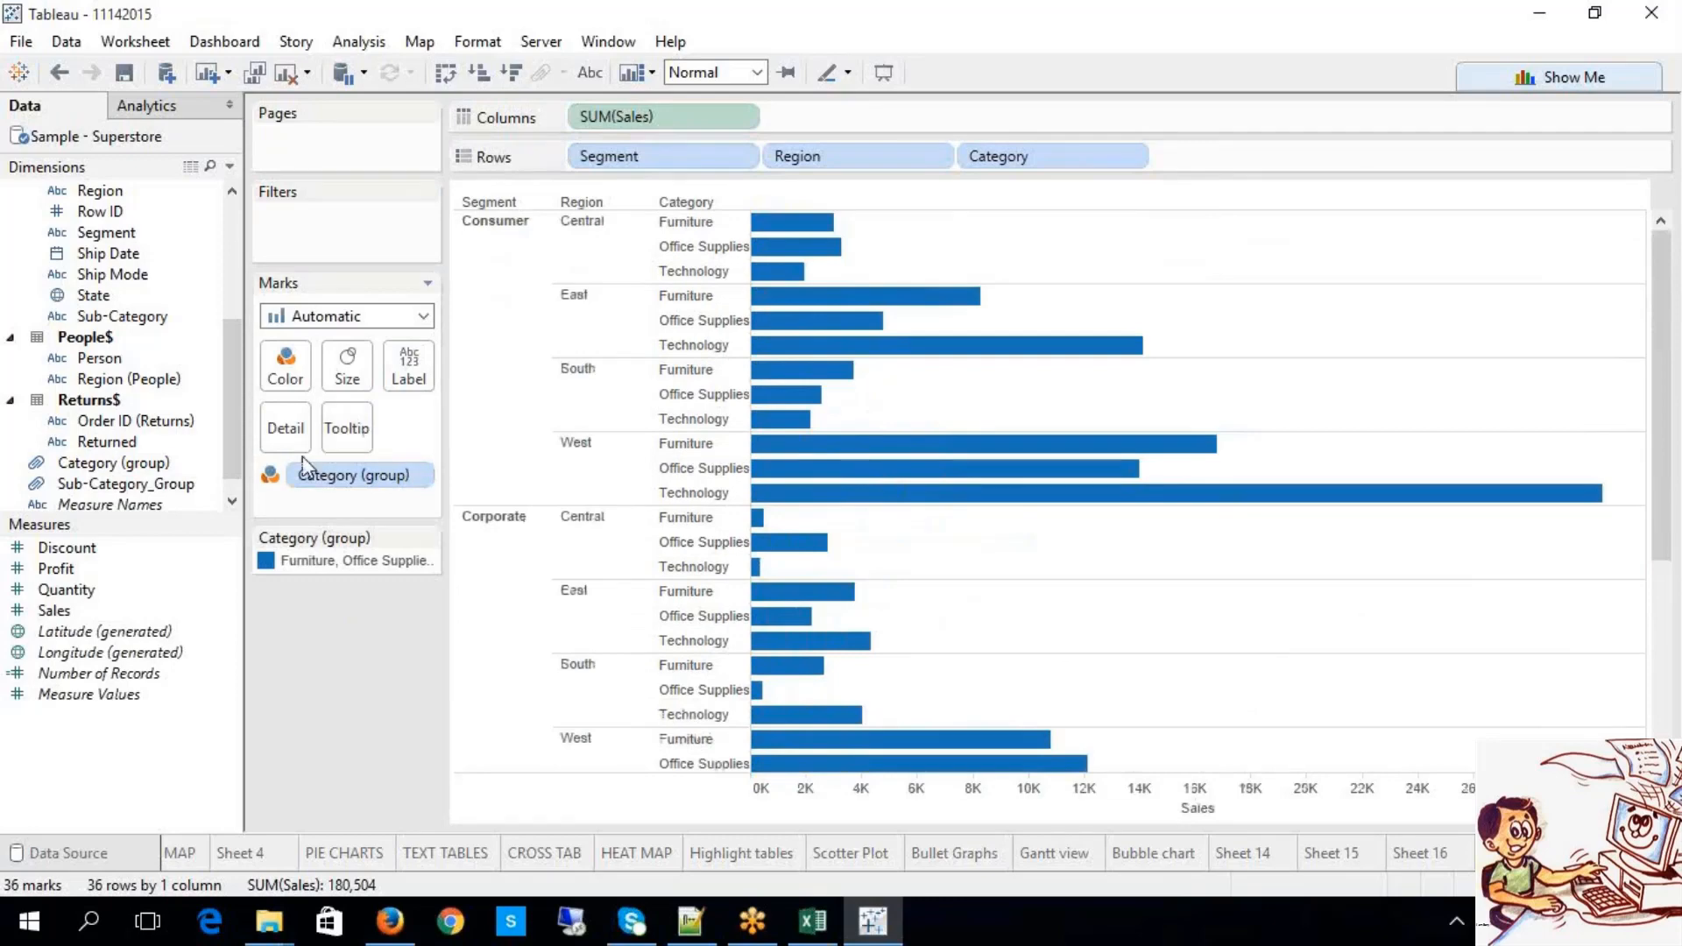
# Step: Set Category (group) to Label, drag it off the Marks card, then re-add it from Dimensions
pyautogui.click(271, 475)
pyautogui.click(328, 508)
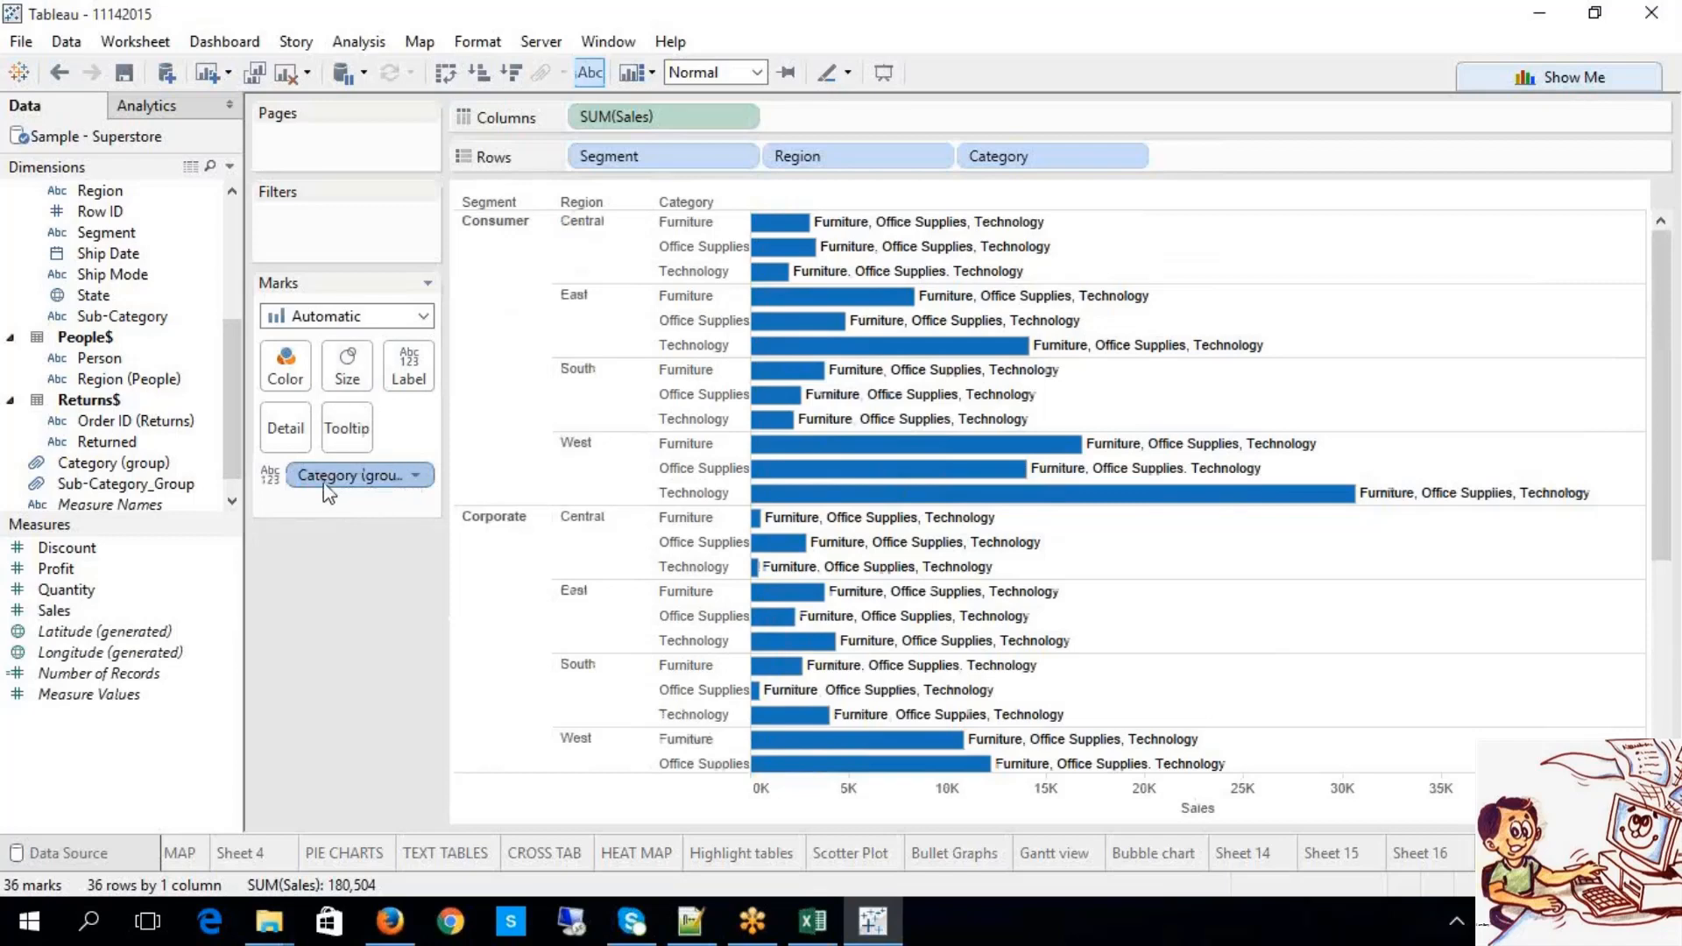
pyautogui.click(417, 478)
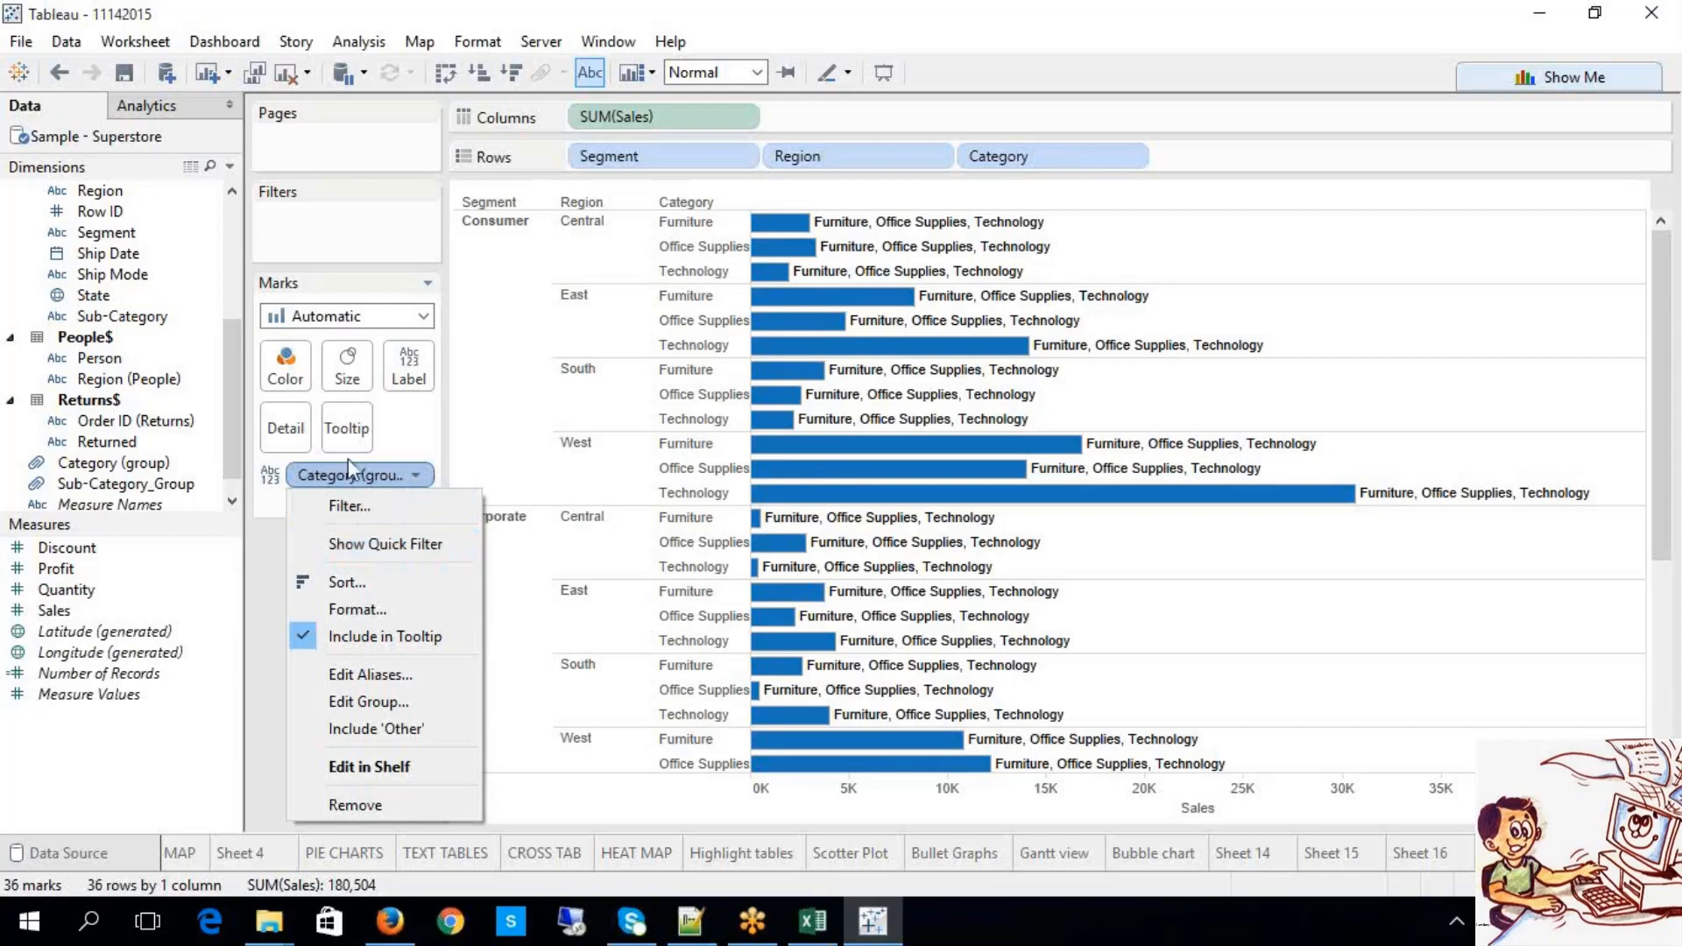
pyautogui.click(353, 482)
pyautogui.moveTo(353, 482); pyautogui.dragTo(318, 583)
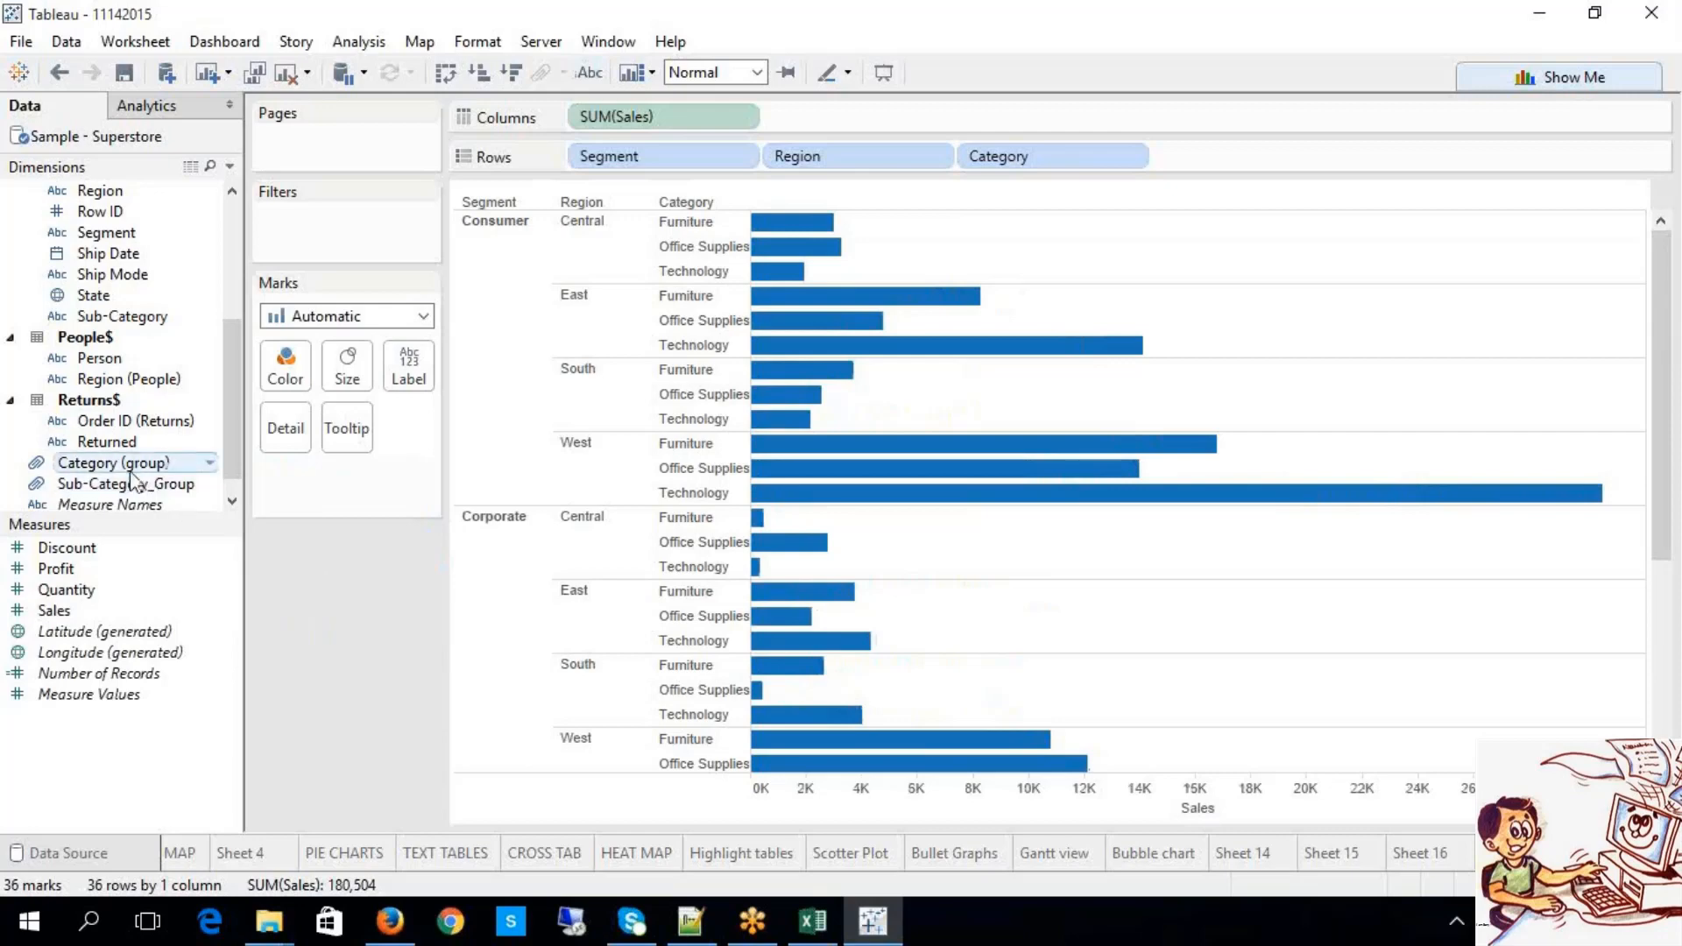
pyautogui.moveTo(127, 464); pyautogui.dragTo(290, 502)
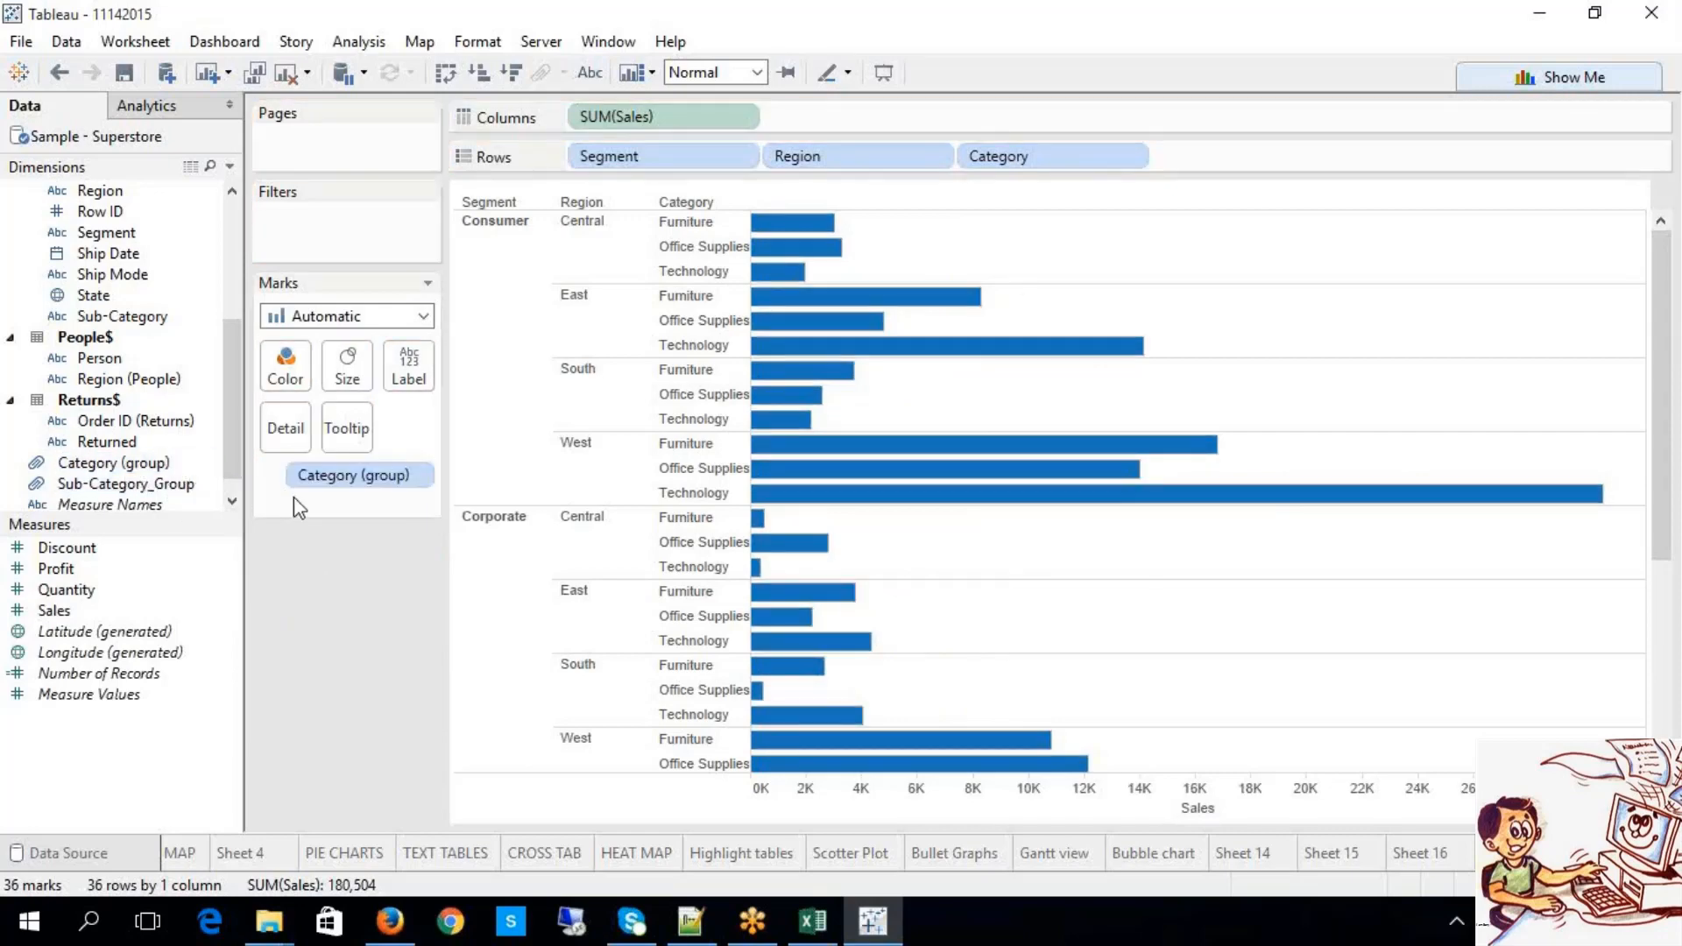
pyautogui.click(413, 475)
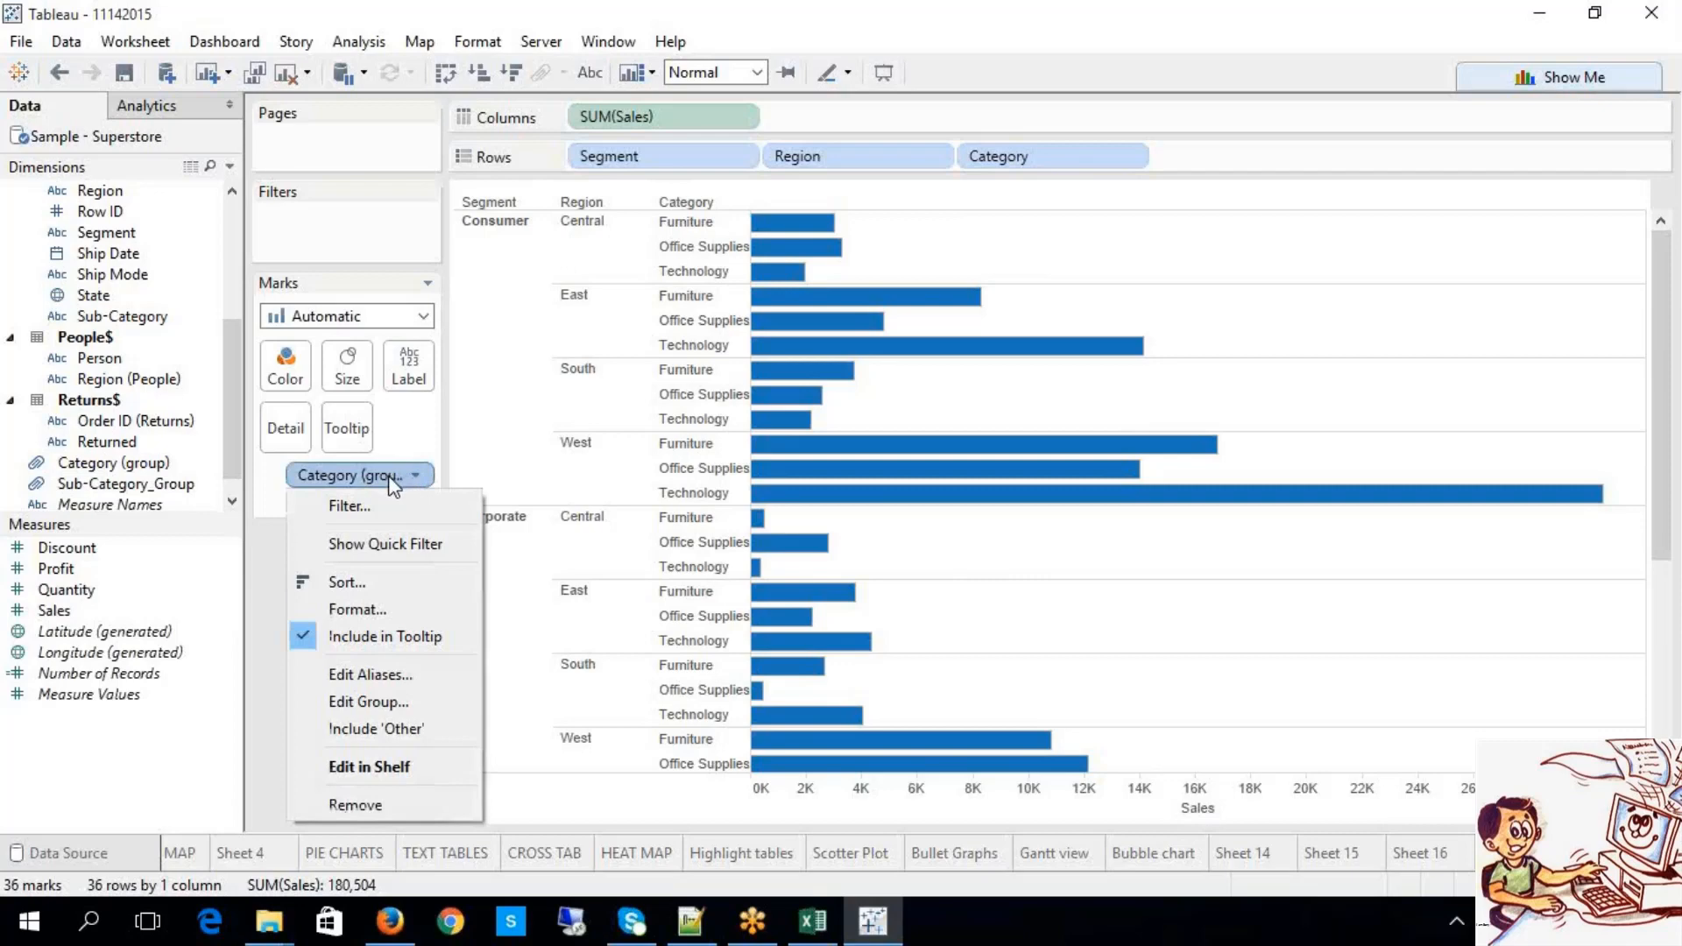
# Step: Inspect the Category (group) members in Edit Group and cancel without changes
pyautogui.click(379, 698)
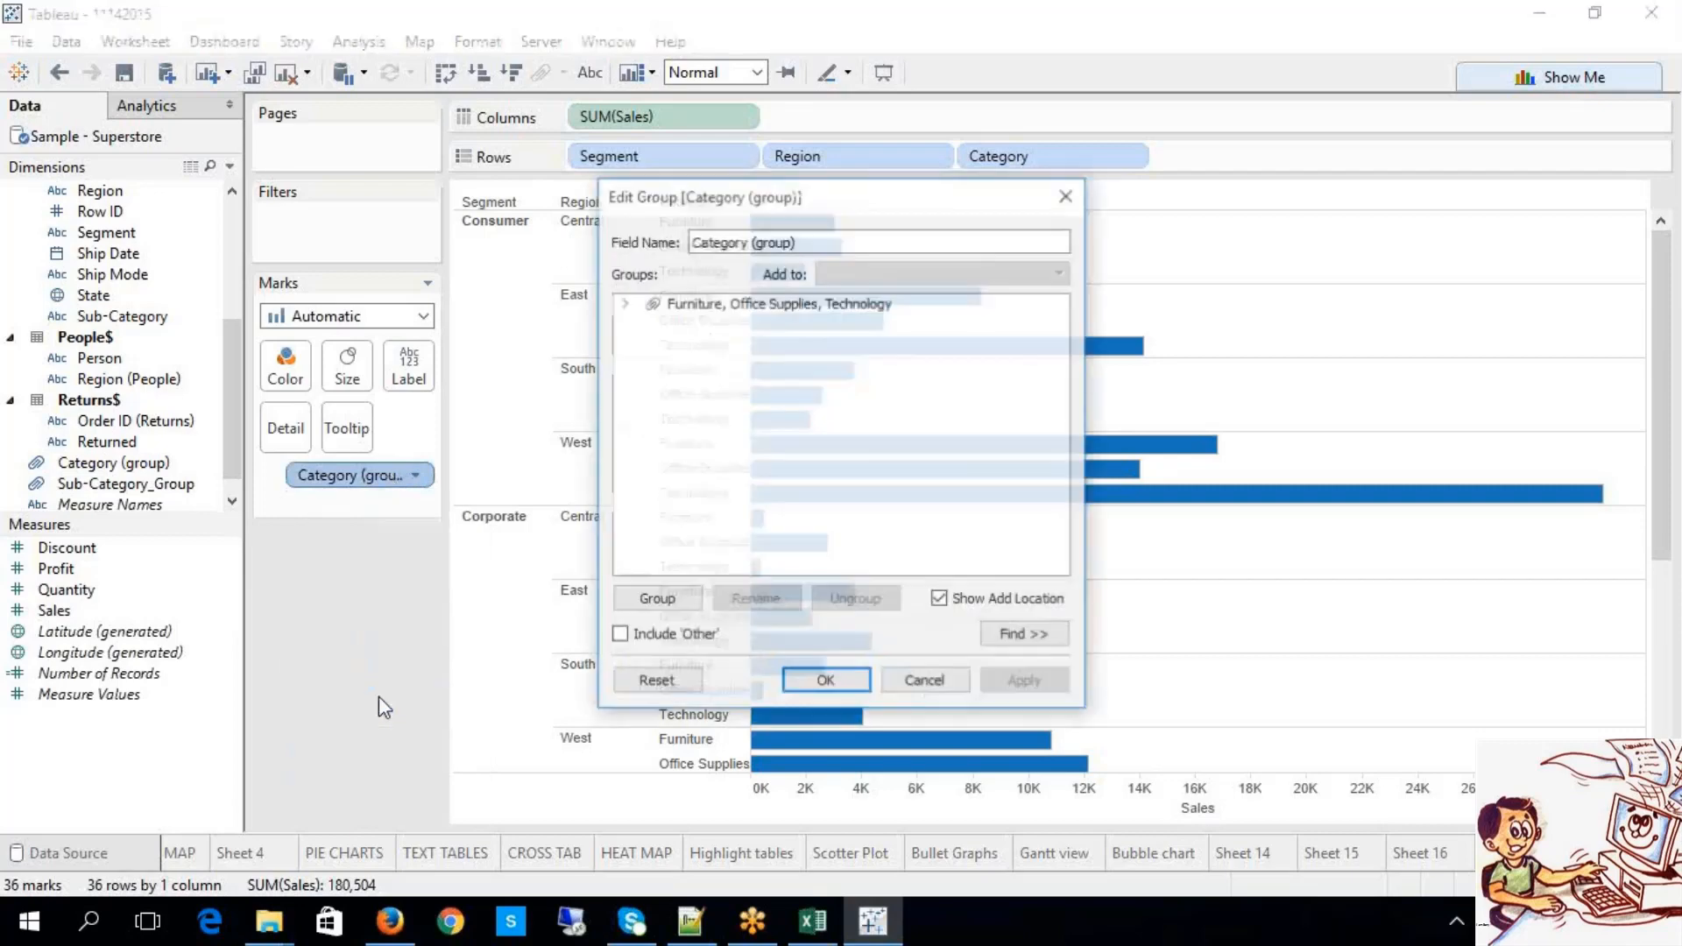
pyautogui.click(624, 303)
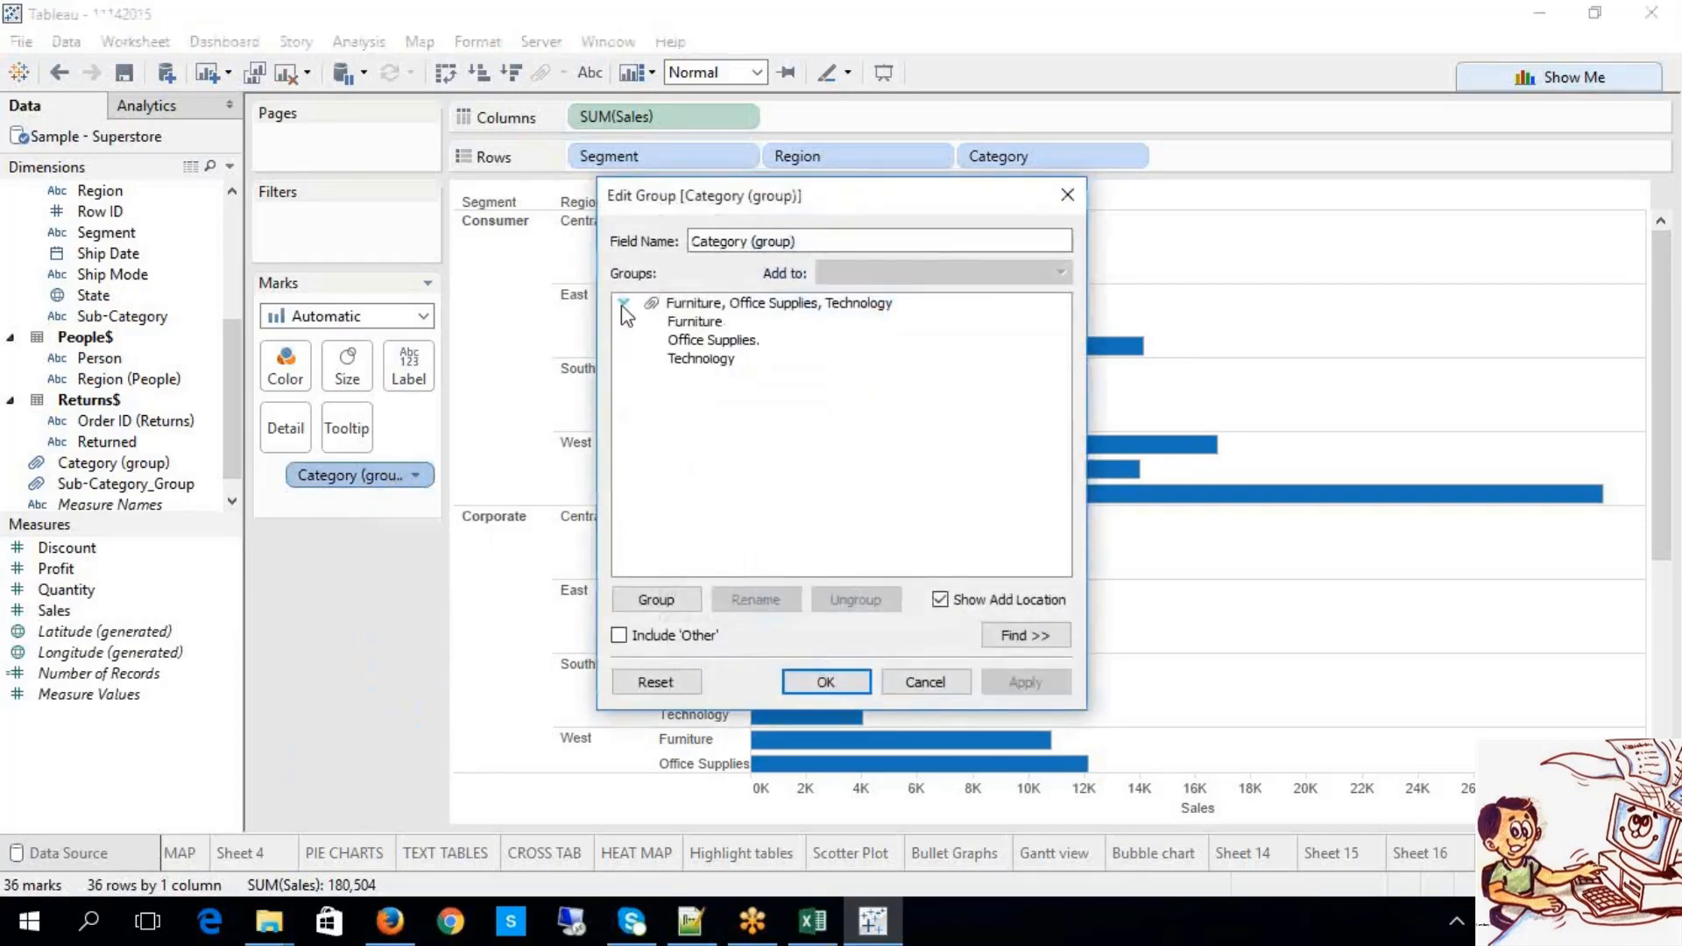
pyautogui.click(780, 303)
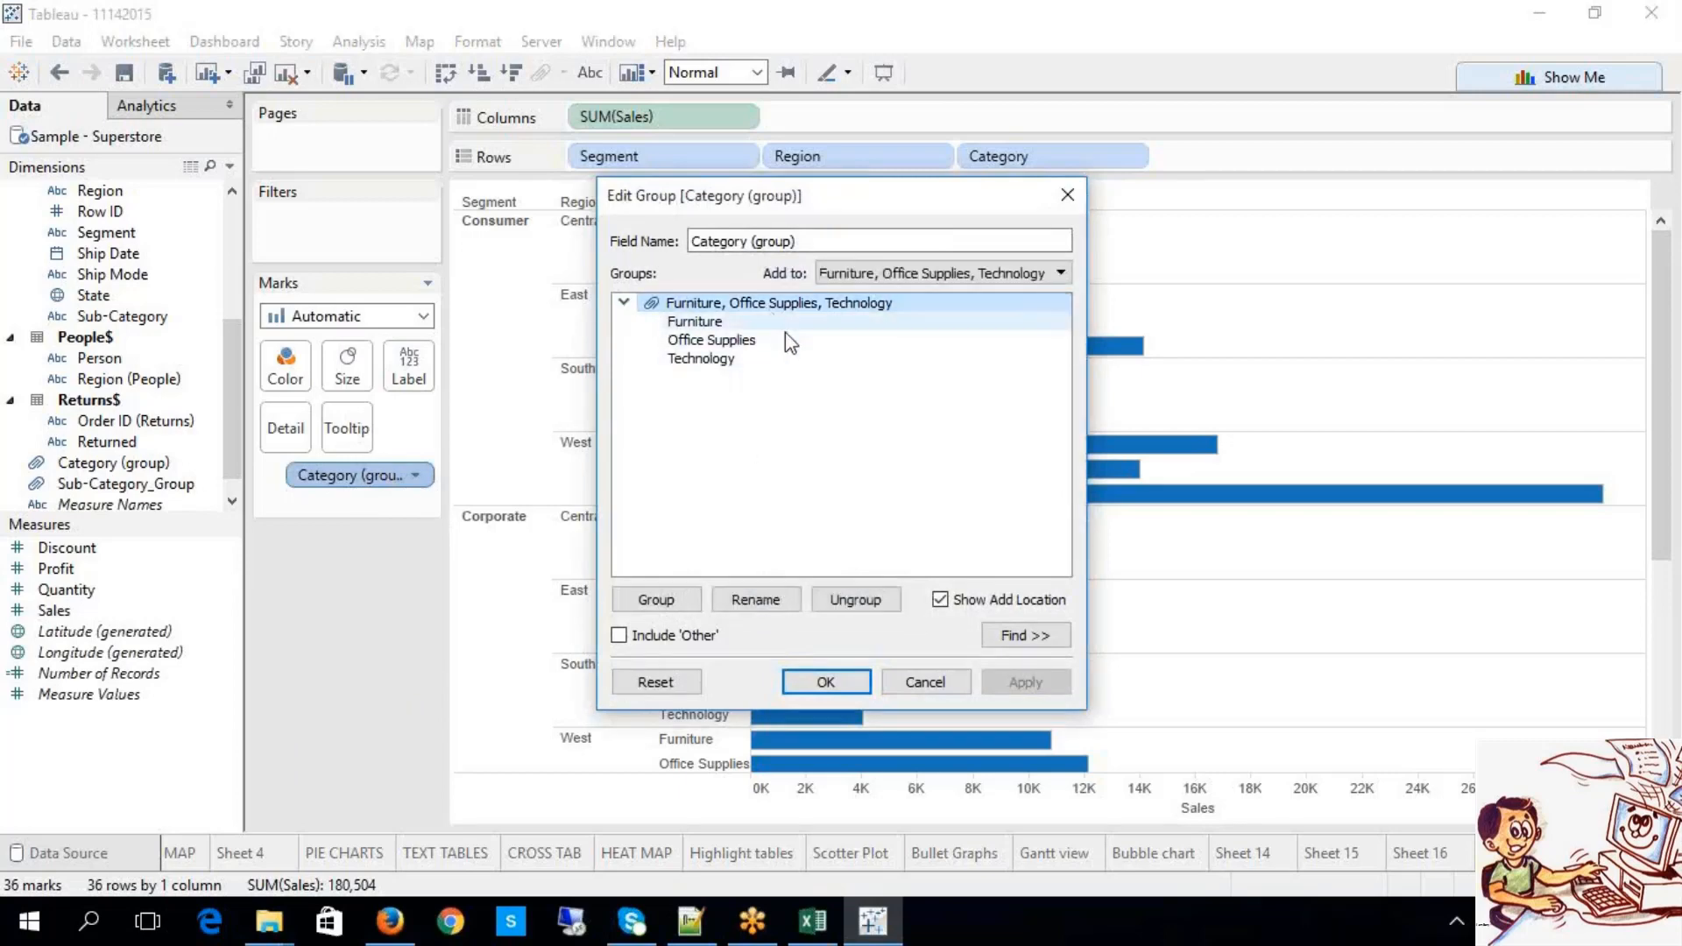
pyautogui.click(925, 684)
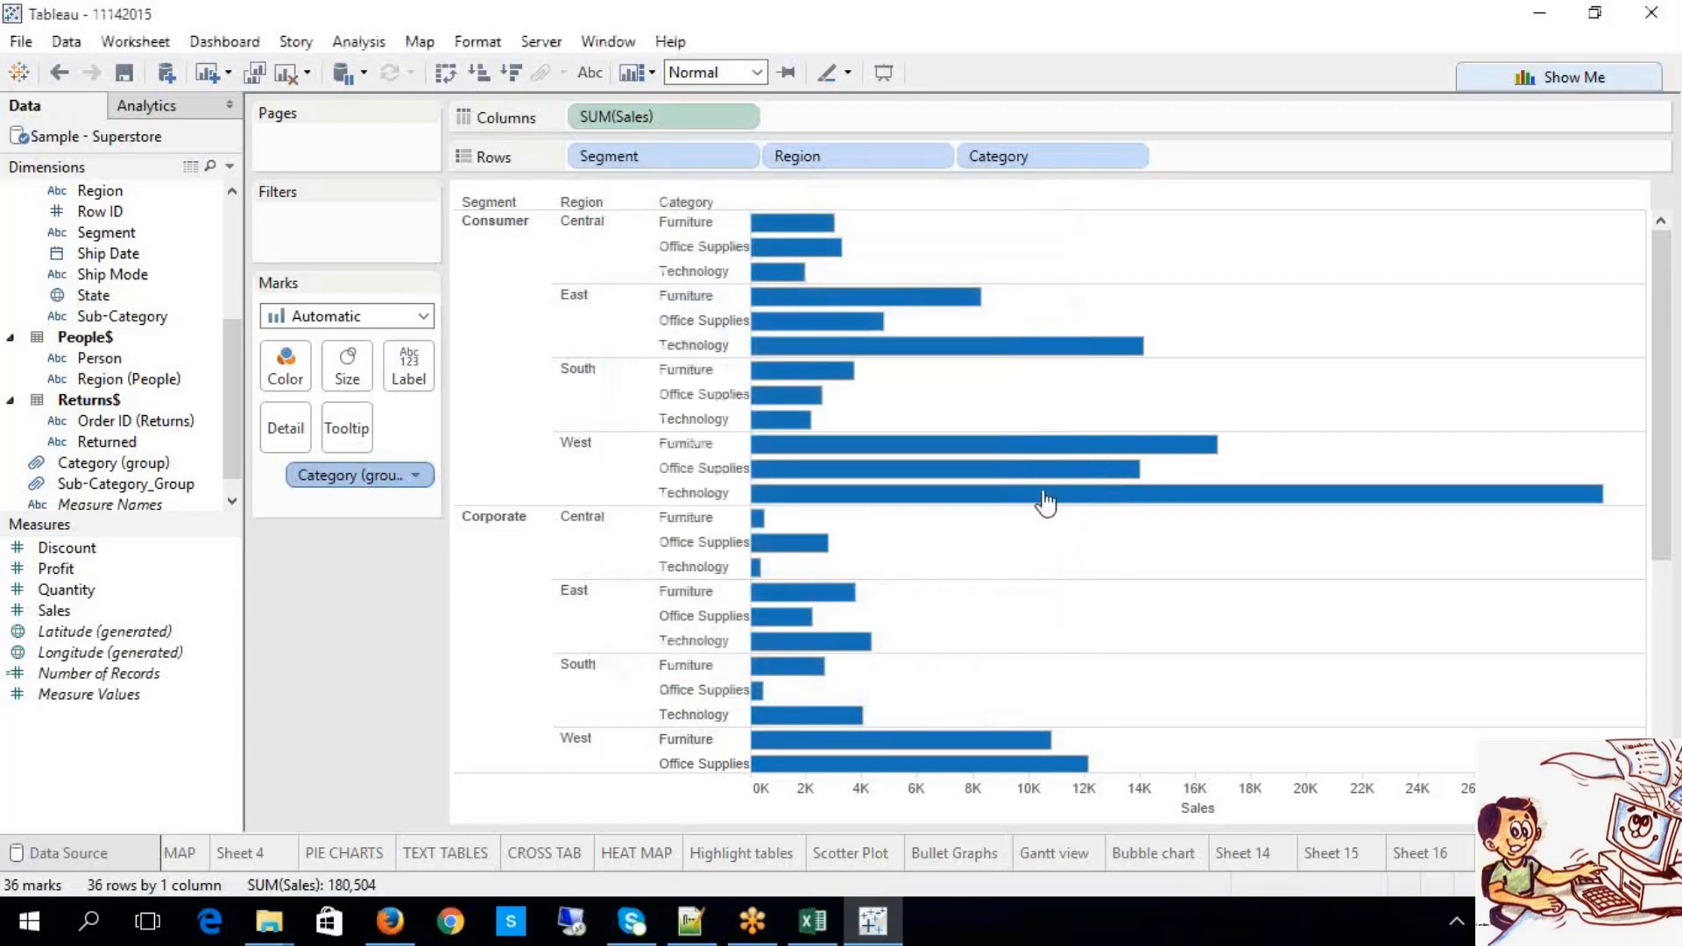
pyautogui.click(1069, 471)
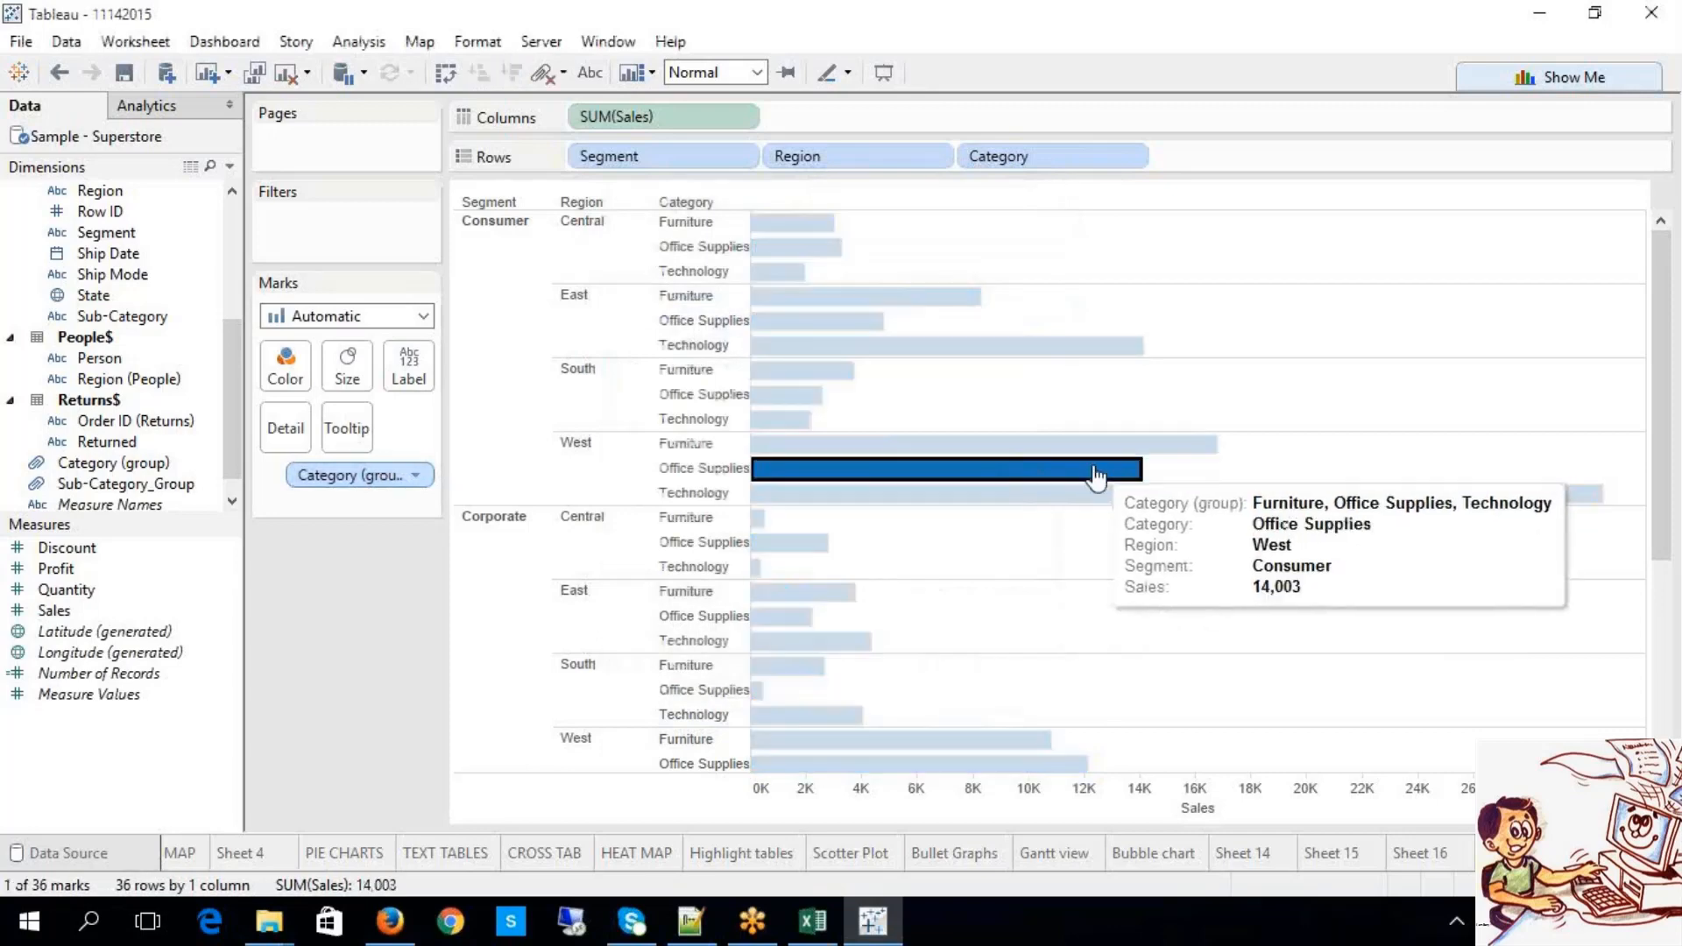
# Step: Remove the Category (group) pill from the Marks card, leaving all bars uniformly blue
pyautogui.click(416, 476)
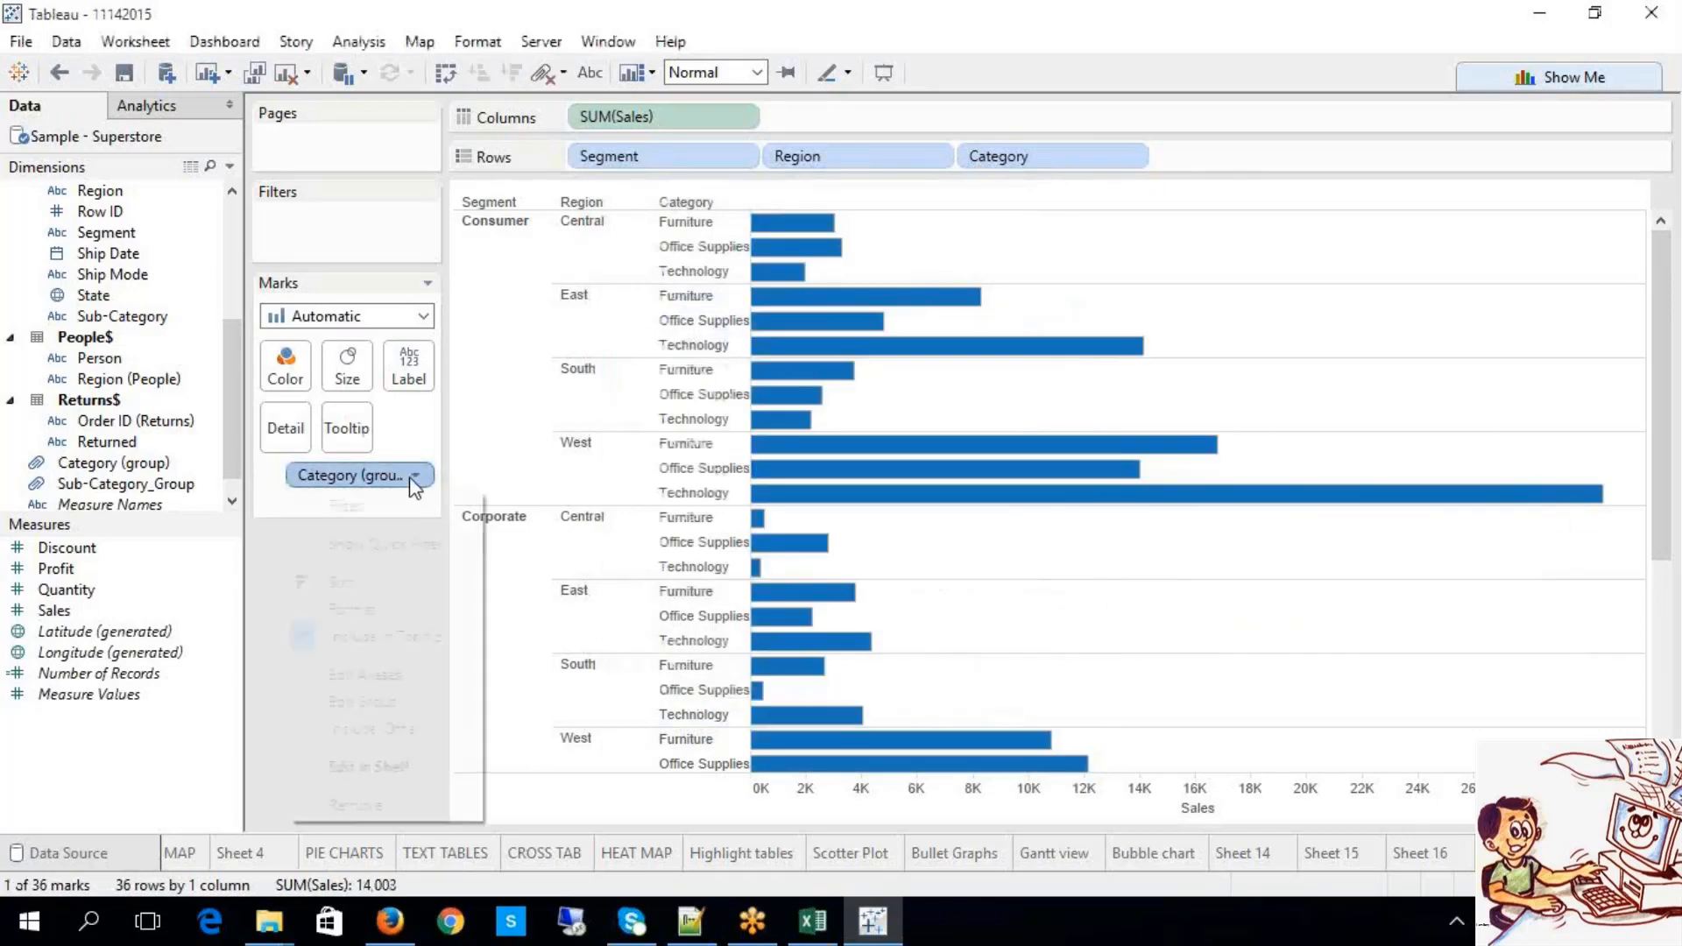
pyautogui.rightClick(353, 477)
pyautogui.click(355, 481)
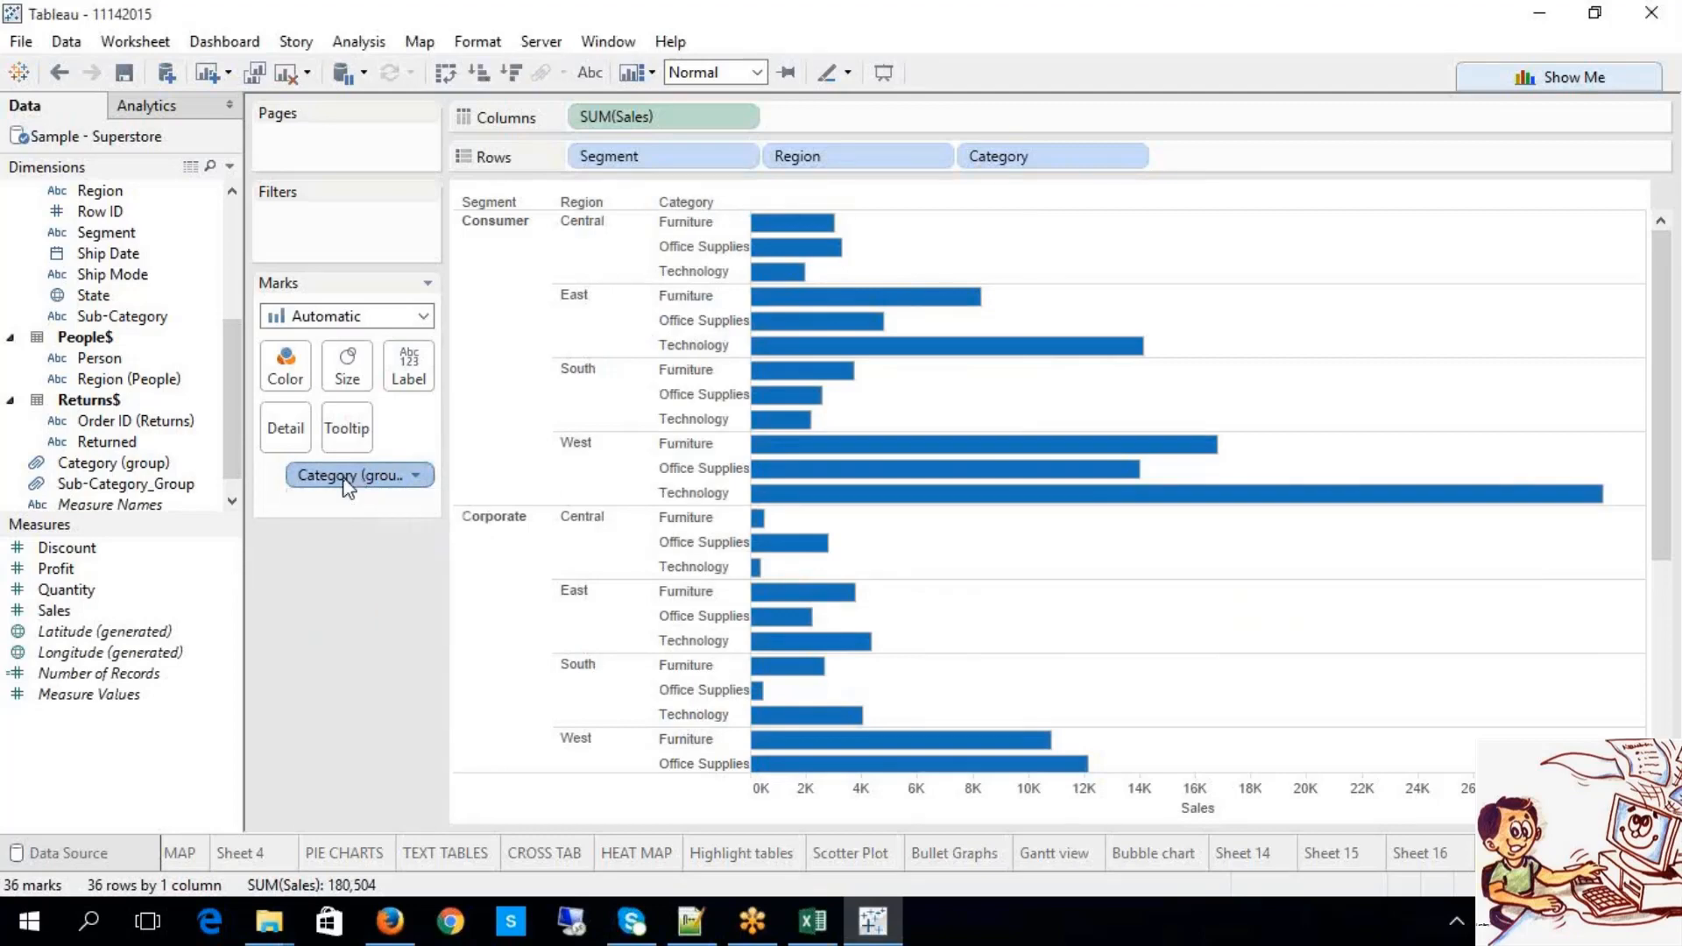
pyautogui.doubleClick(352, 482)
pyautogui.click(357, 520)
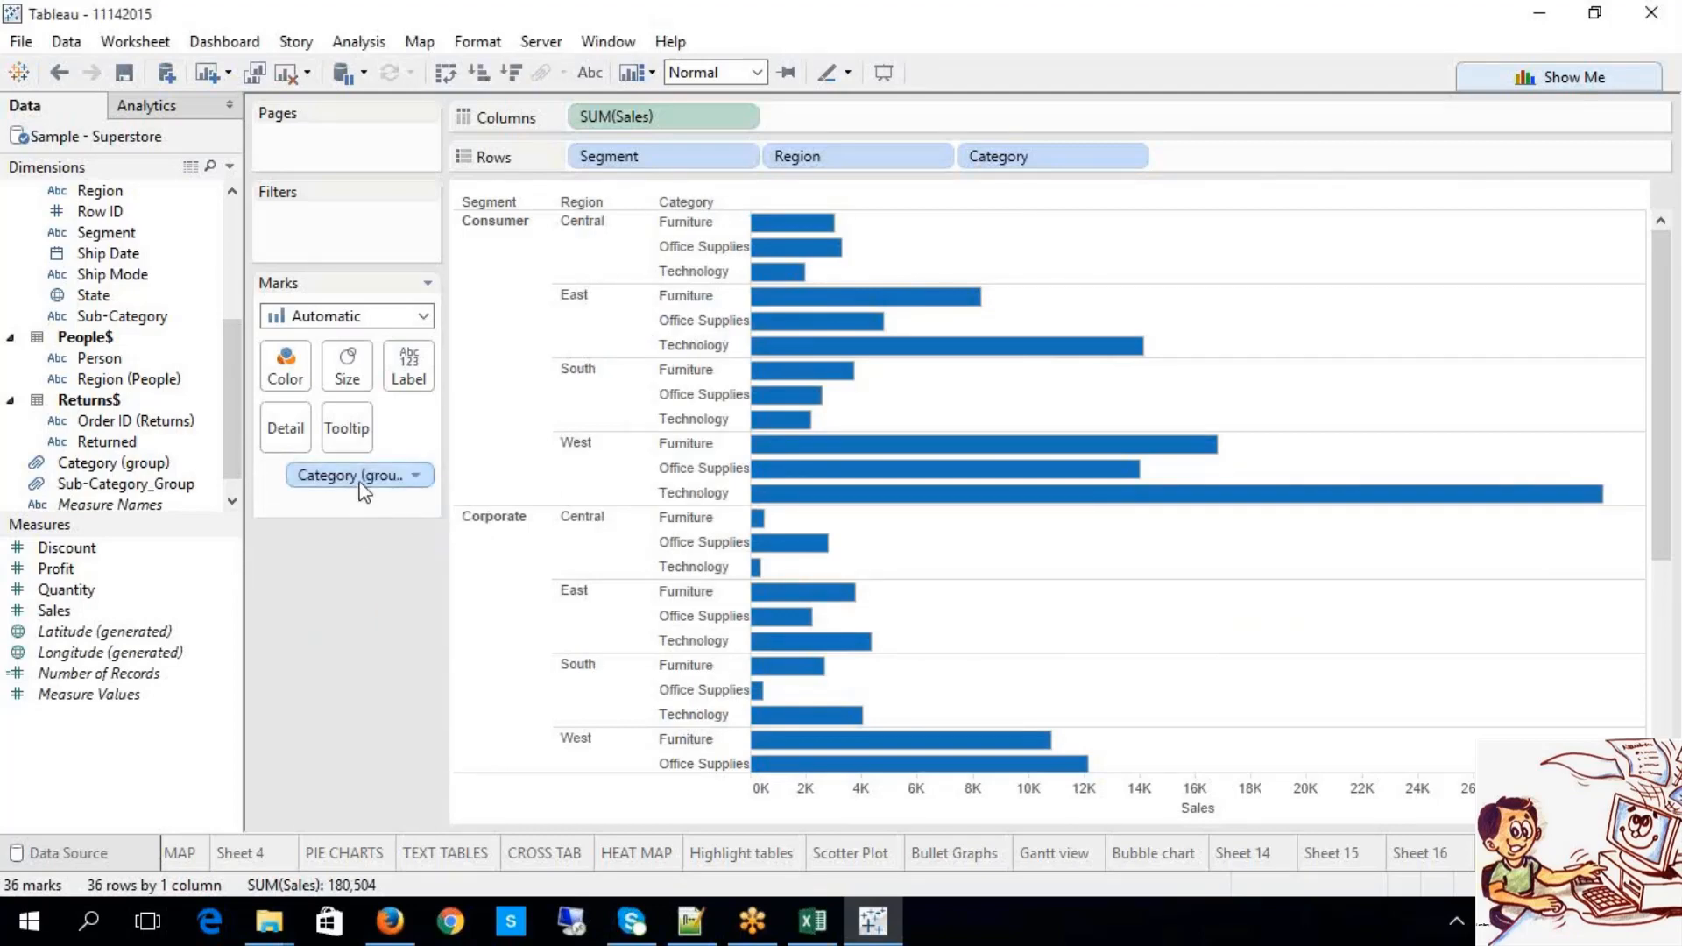
pyautogui.rightClick(361, 482)
pyautogui.click(421, 793)
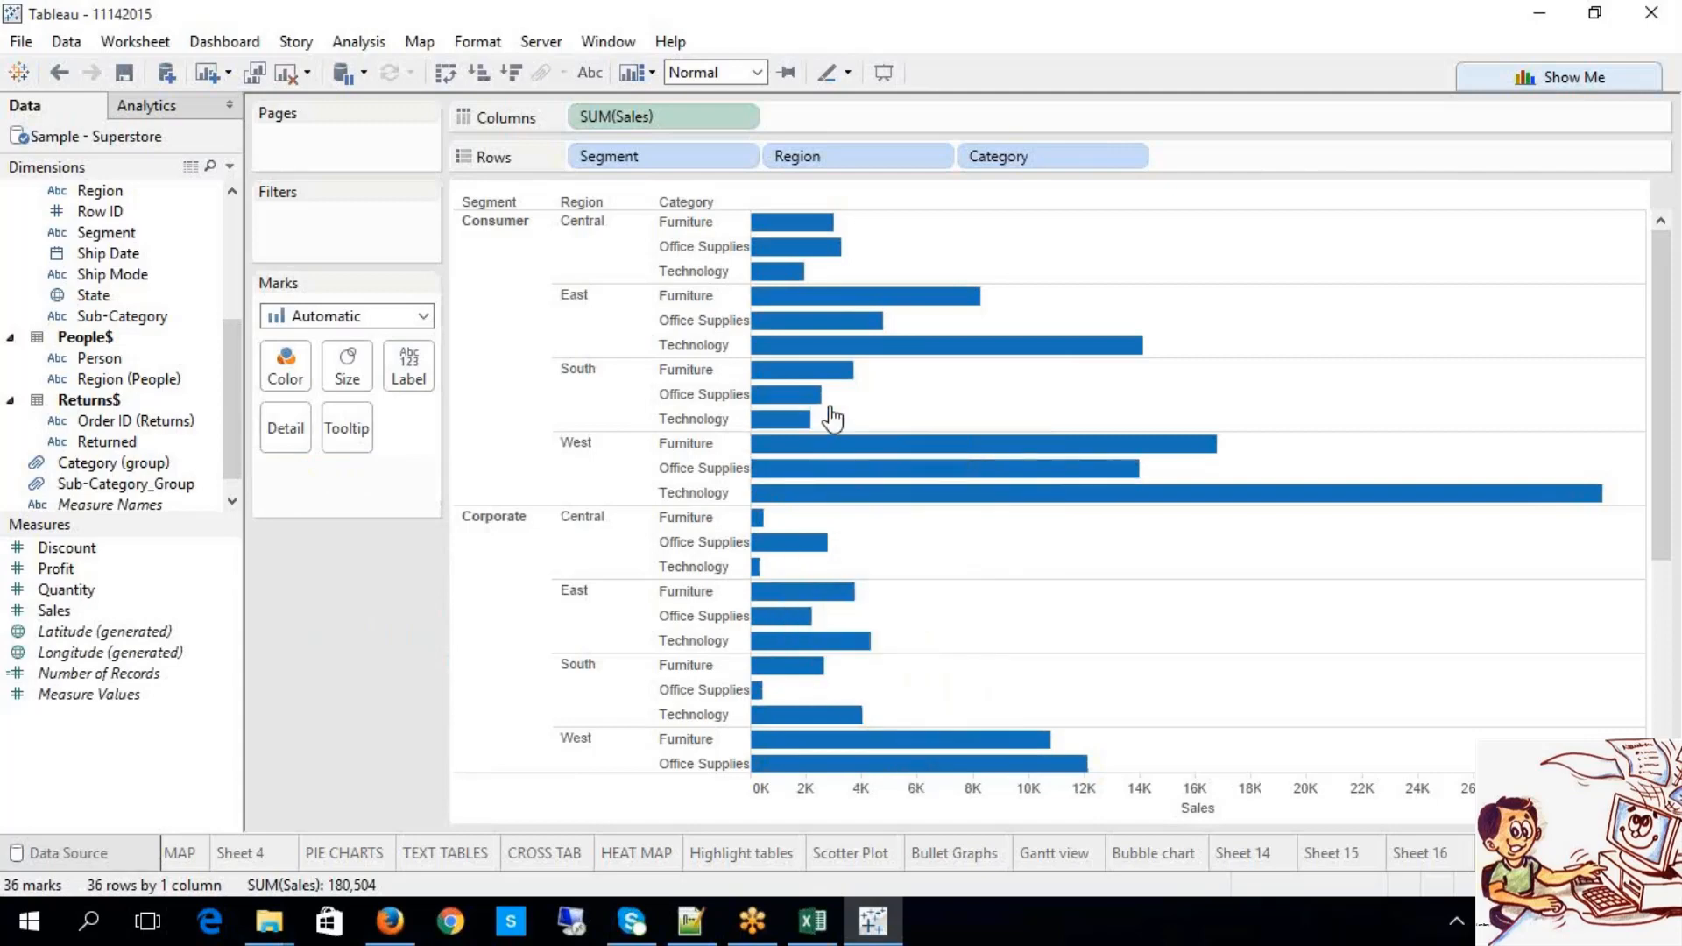
# Step: Group the selected bars from Central, East, South and one more region into a Region group that colours the chart
pyautogui.moveTo(825, 673); pyautogui.dragTo(834, 417)
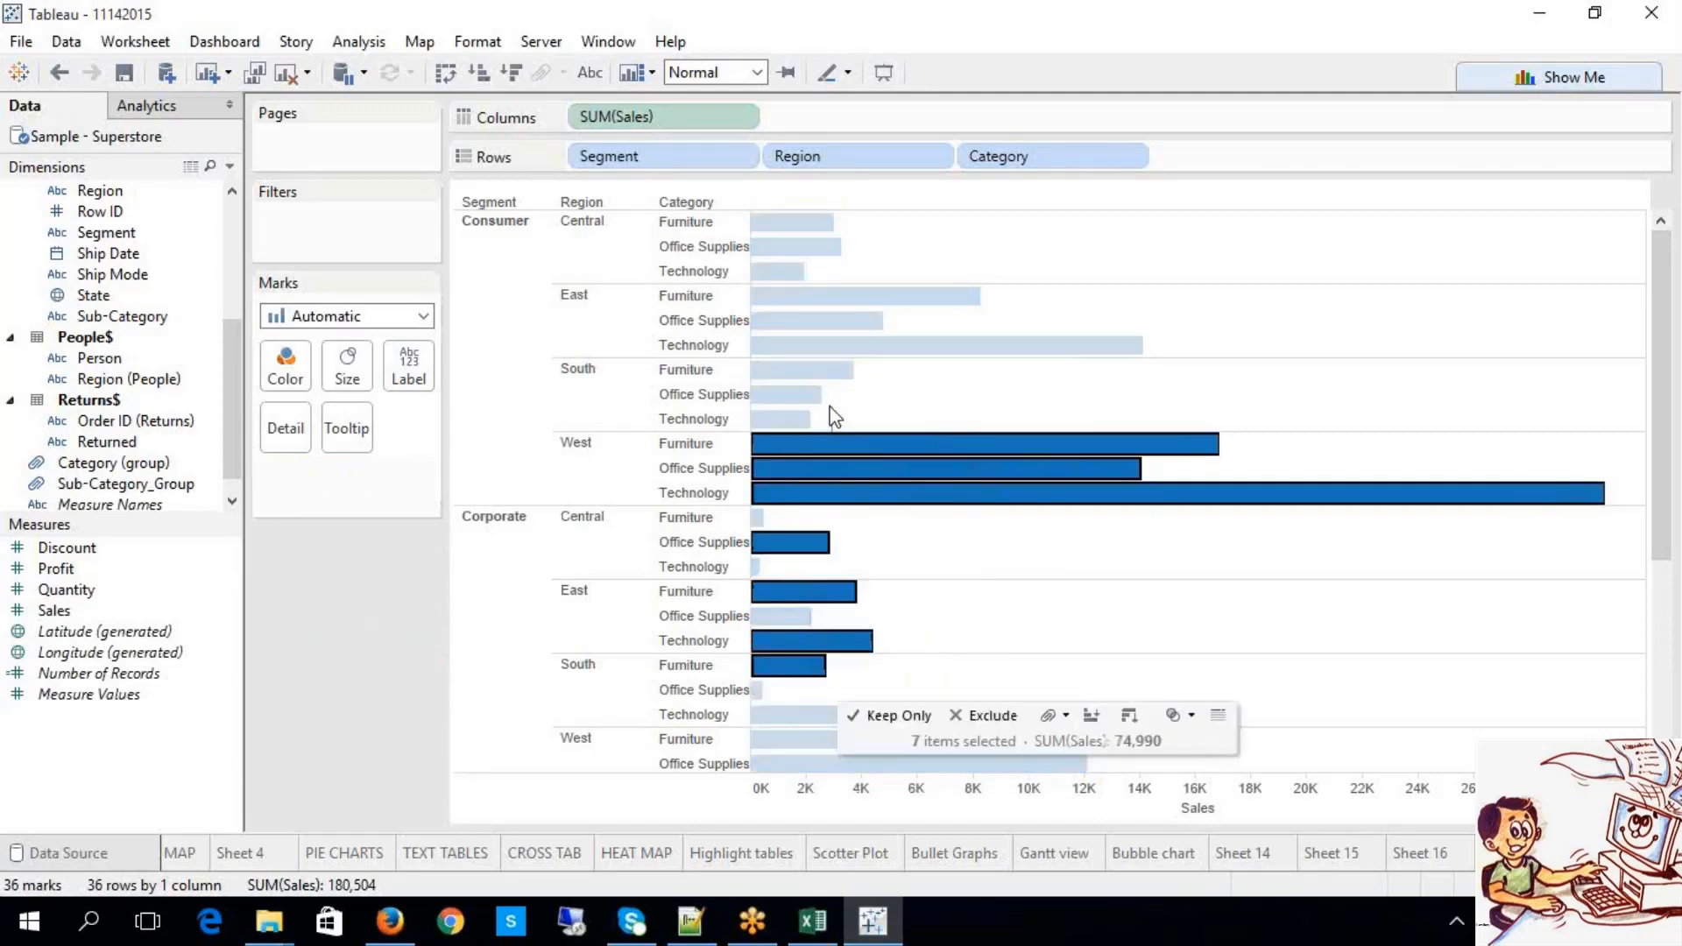
pyautogui.keyDown('ctrl'); pyautogui.click(759, 518); pyautogui.keyUp('ctrl')
pyautogui.keyDown('ctrl'); pyautogui.click(756, 567); pyautogui.keyUp('ctrl')
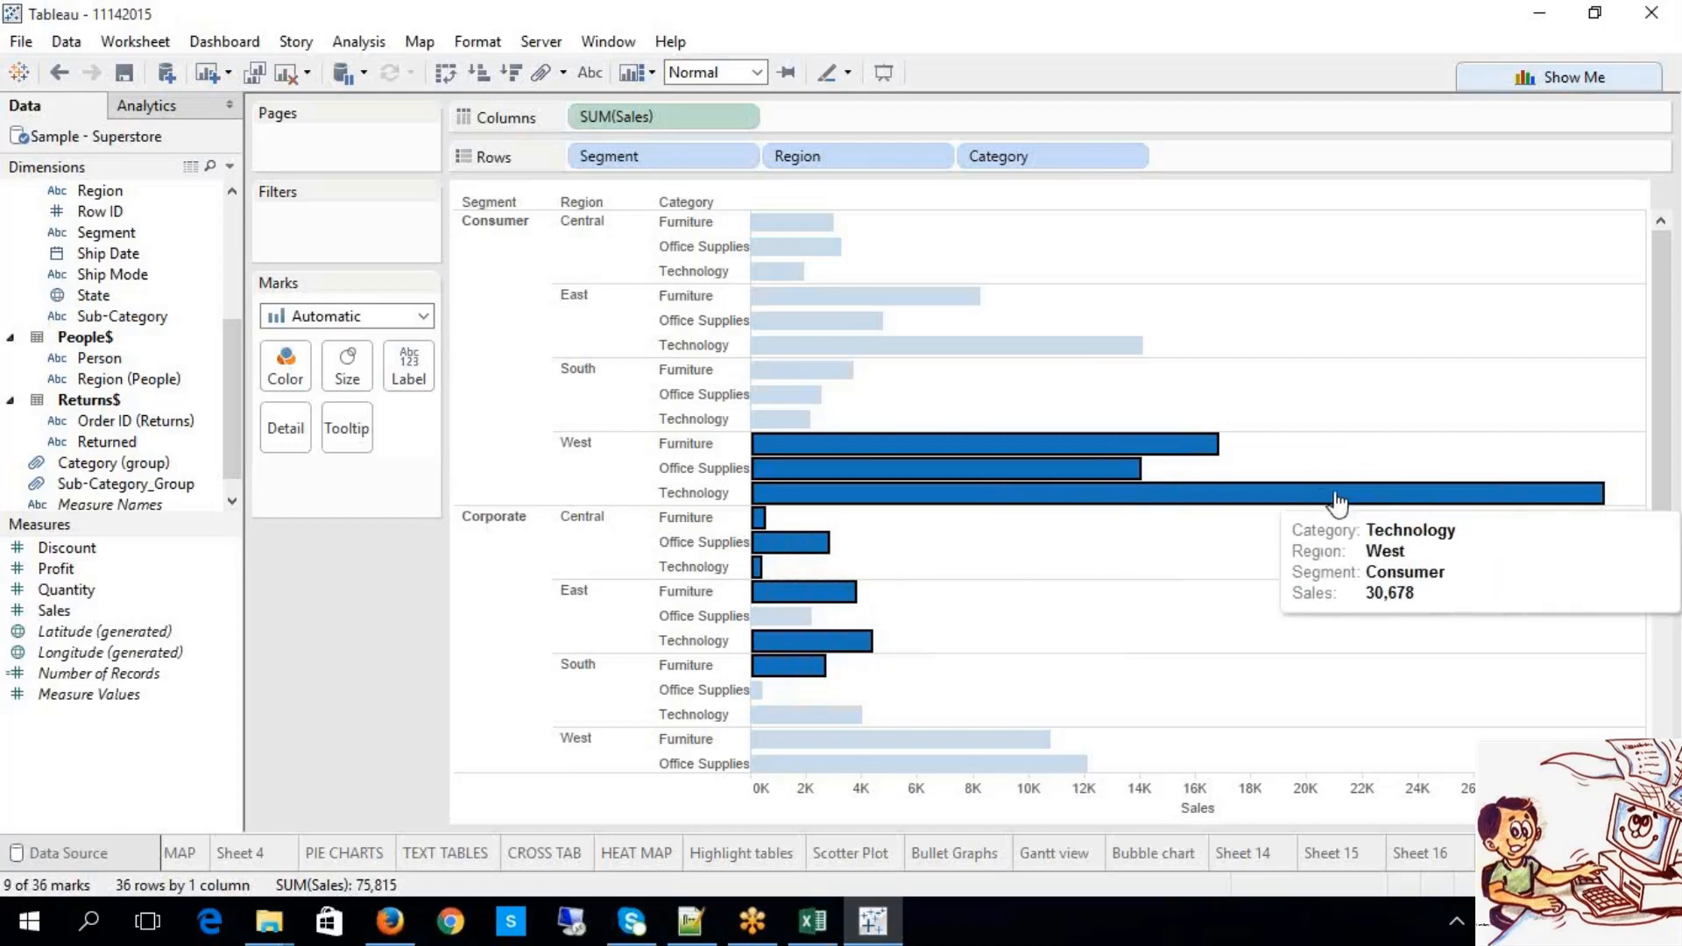
pyautogui.moveTo(1337, 498)
pyautogui.click(1497, 524)
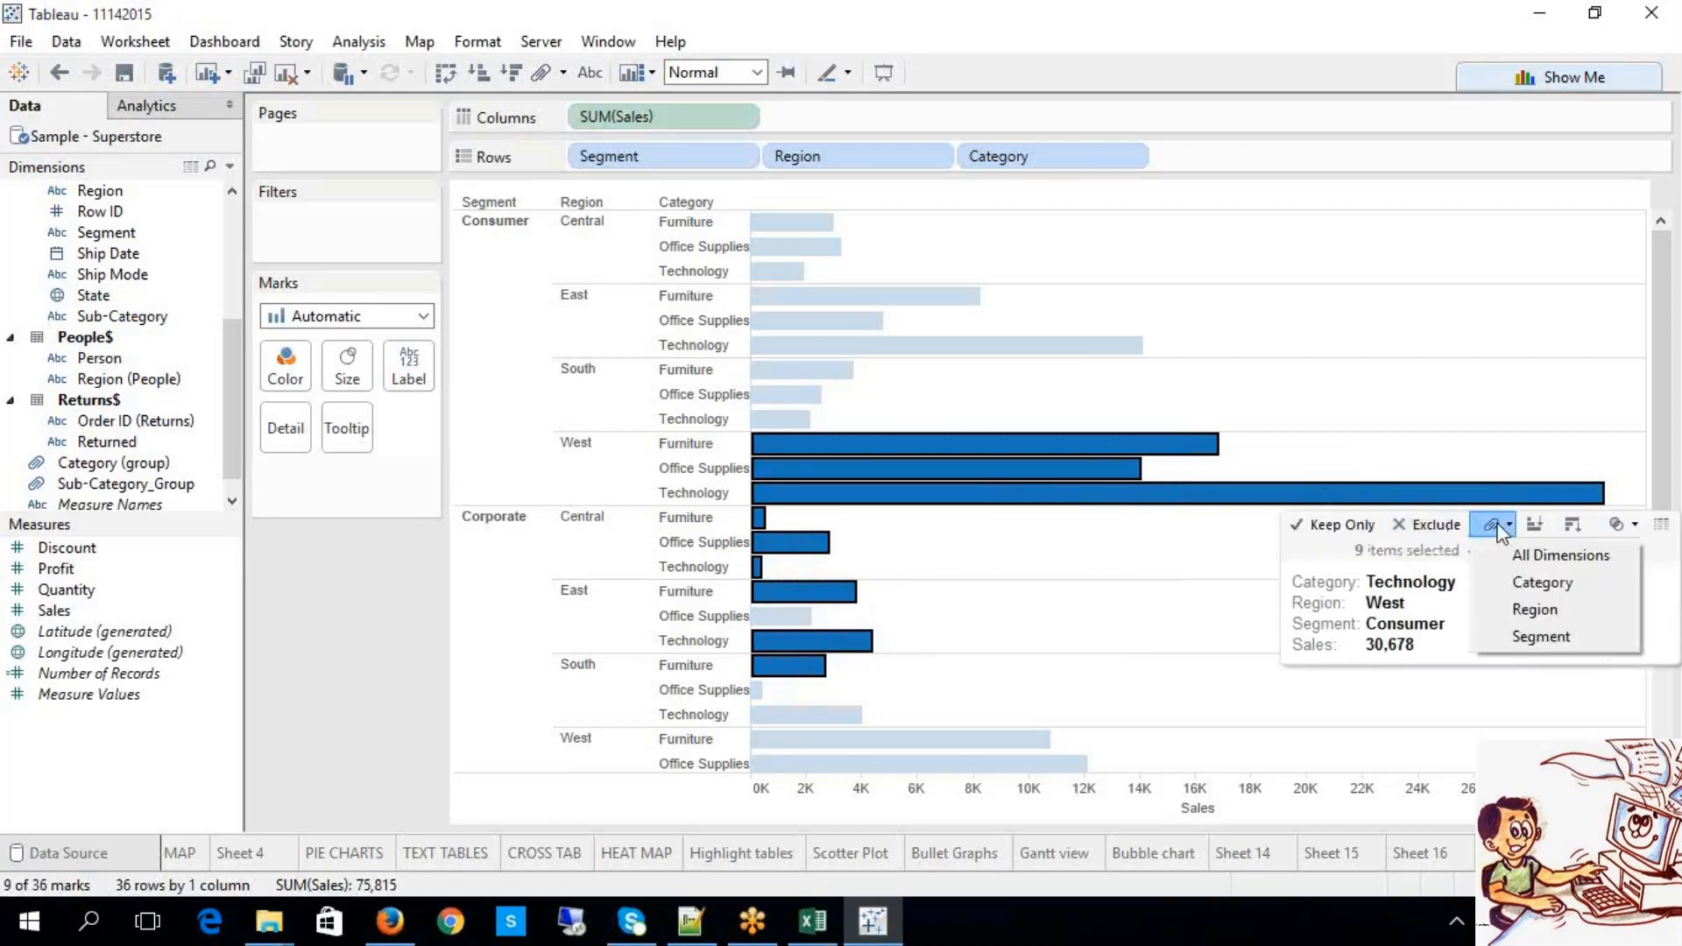
pyautogui.click(1525, 610)
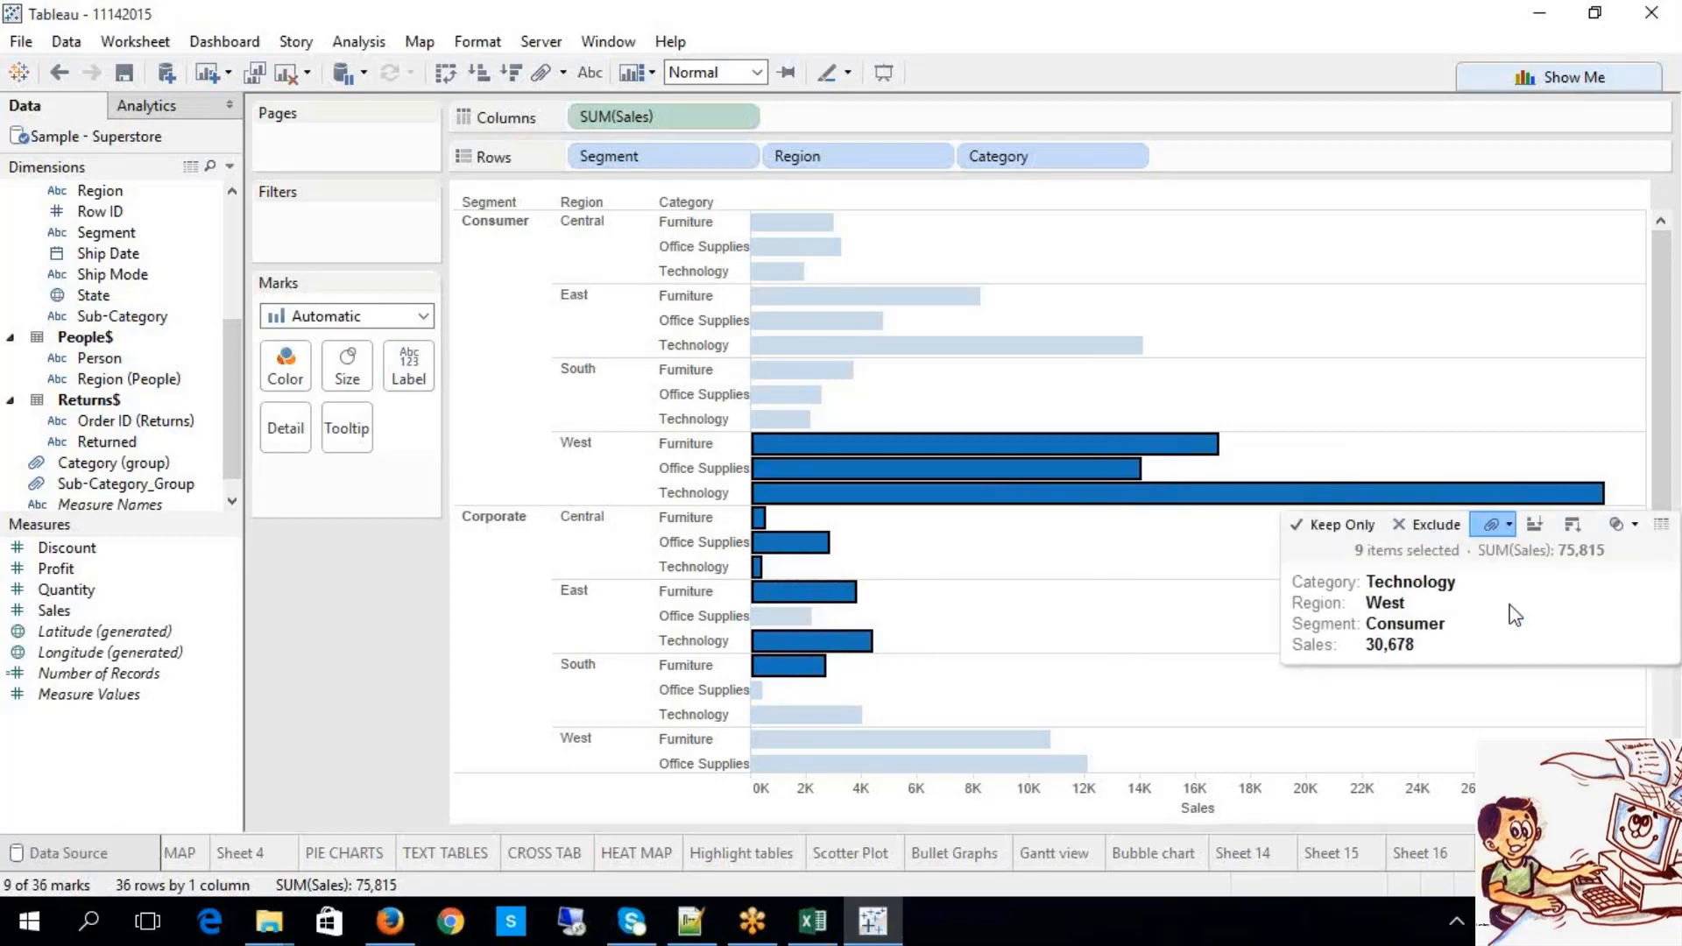
pyautogui.click(339, 734)
# Step: Highlight the Region group's legend entry, then clear the highlight
pyautogui.click(339, 562)
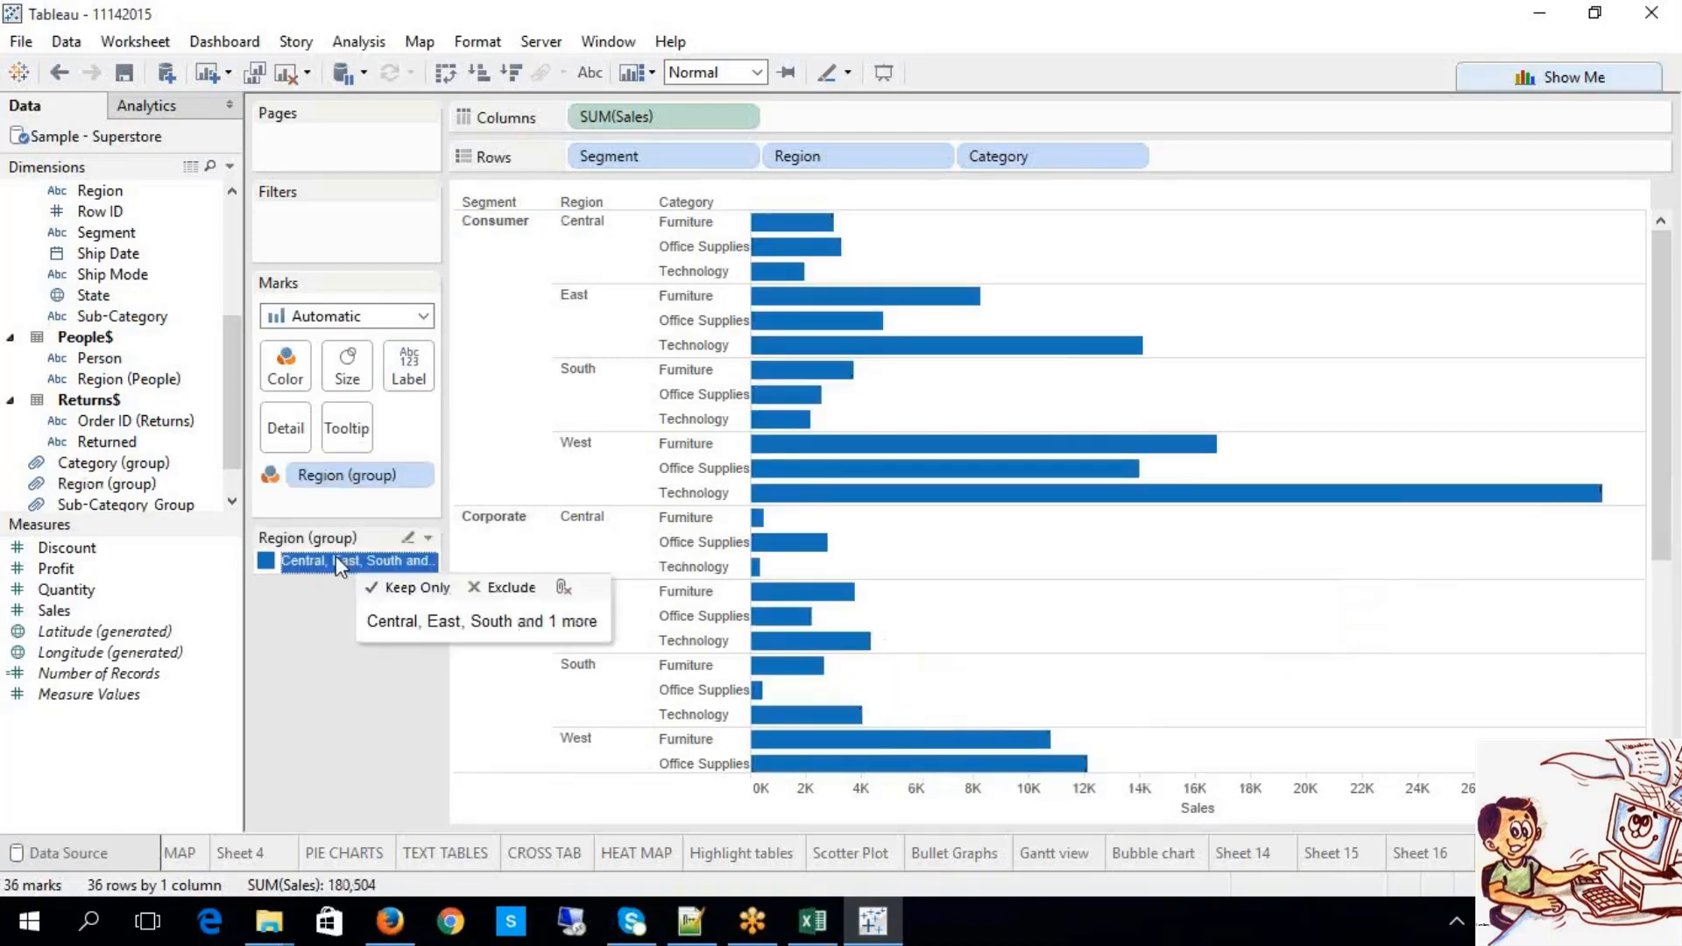
pyautogui.click(358, 476)
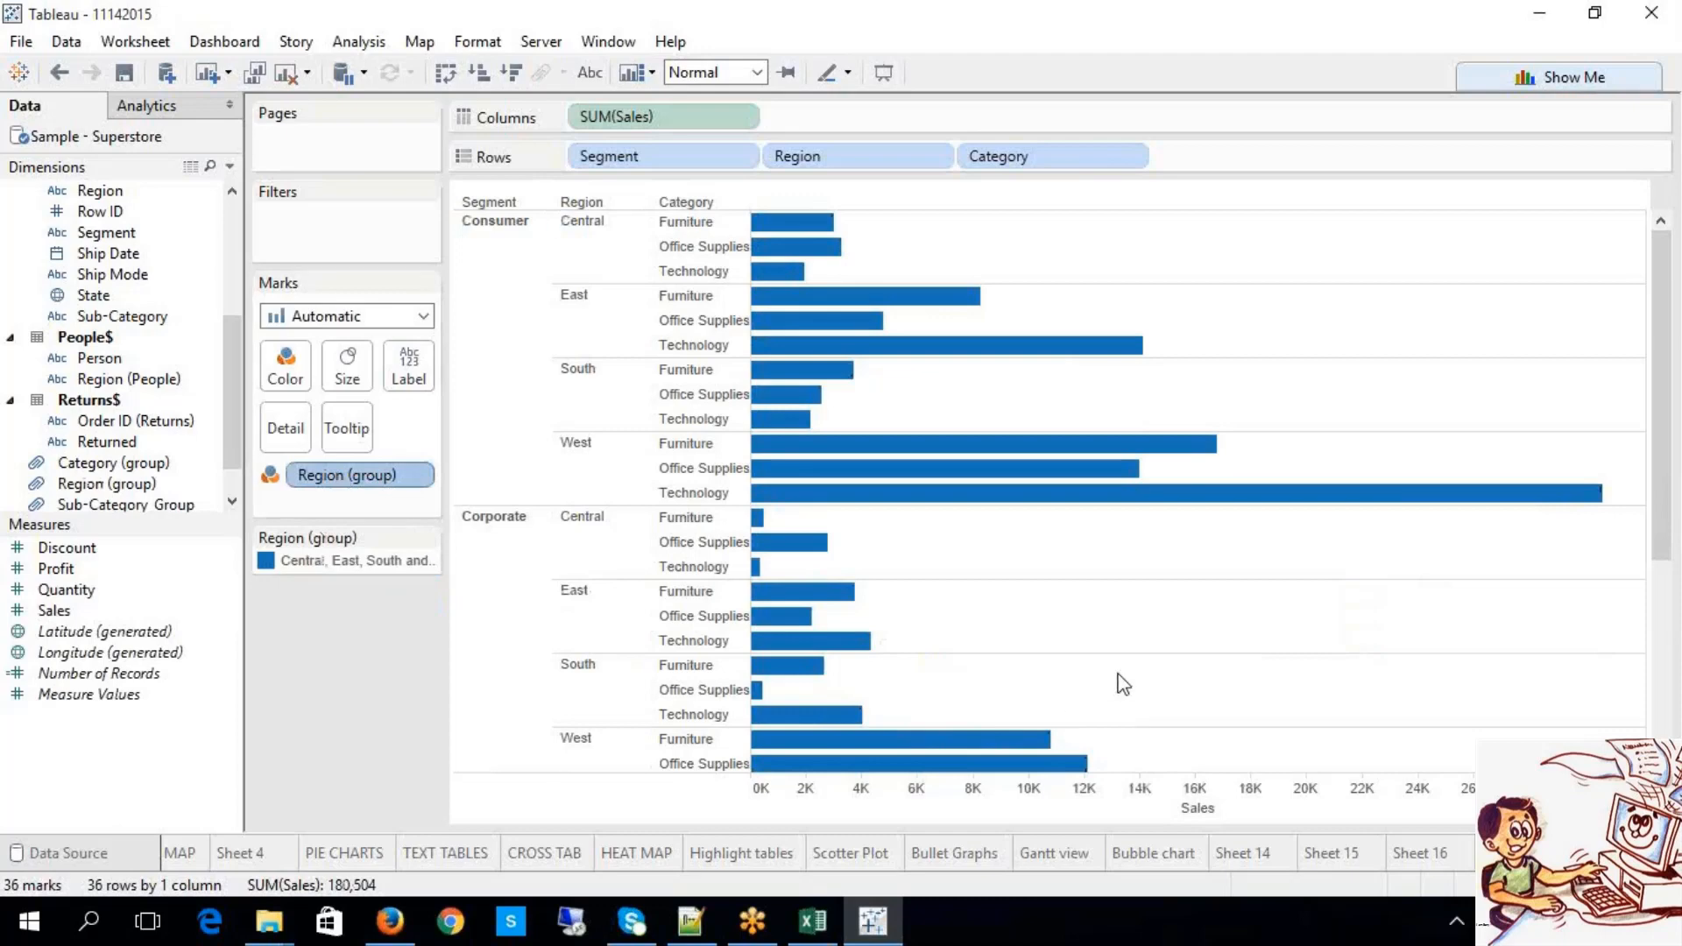
pyautogui.scroll(-4, 1120, 684)
pyautogui.scroll(4, 1143, 623)
# Step: Ungroup East from the Region group so East bars turn orange
pyautogui.rightClick(407, 476)
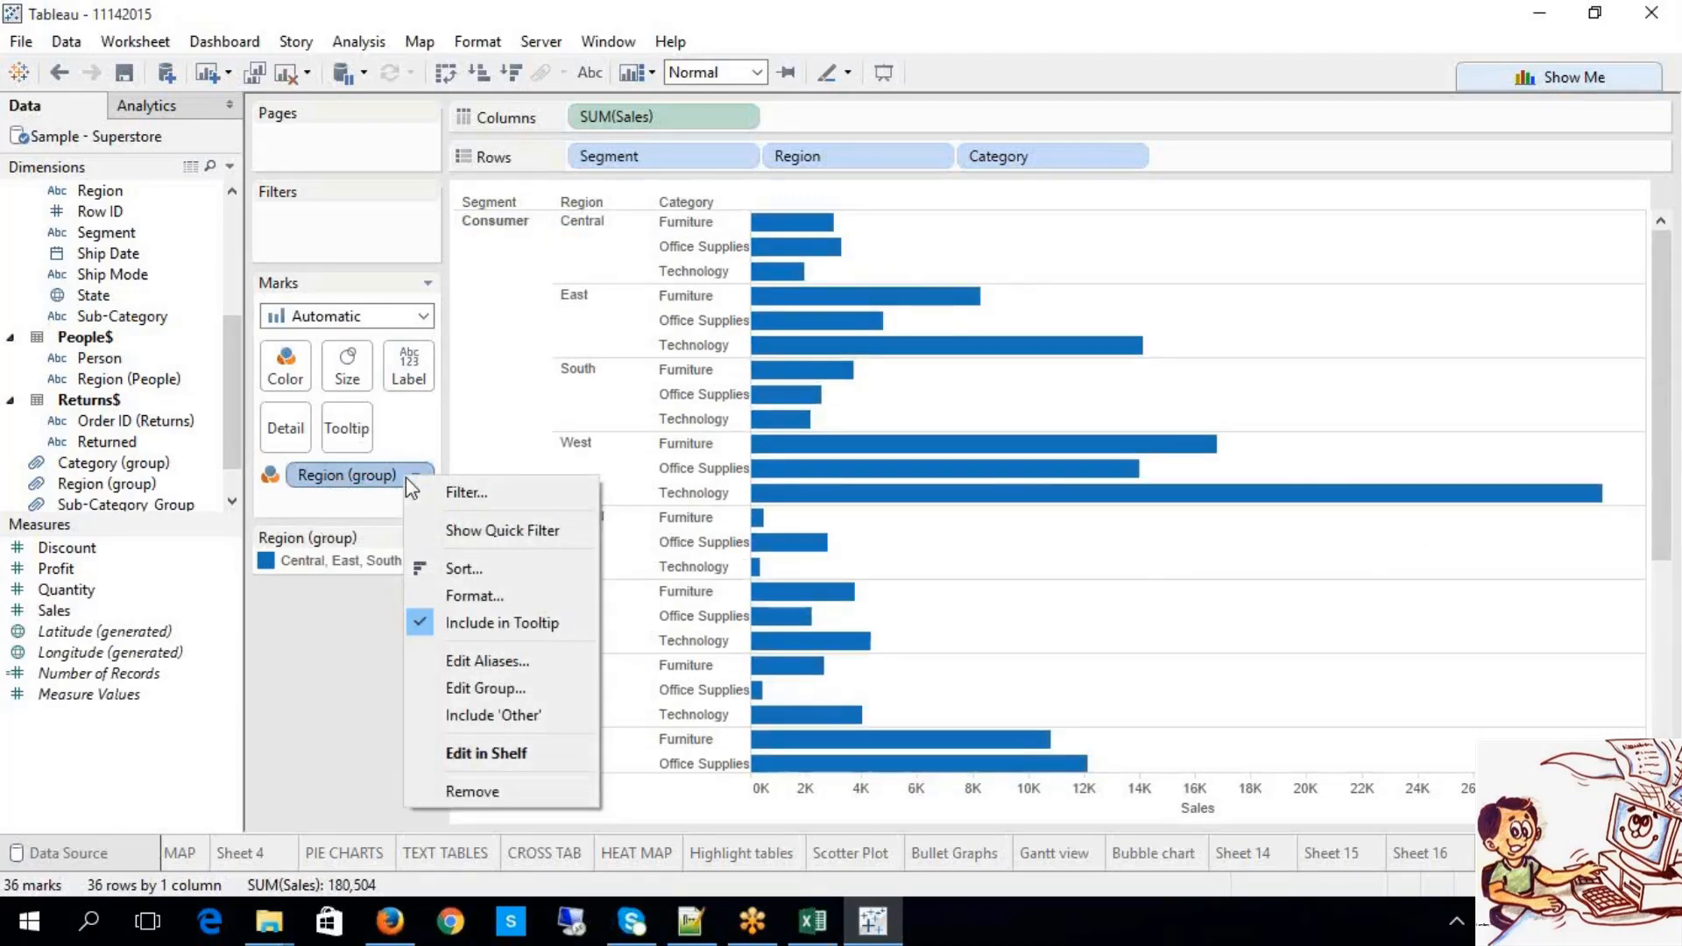
pyautogui.click(504, 689)
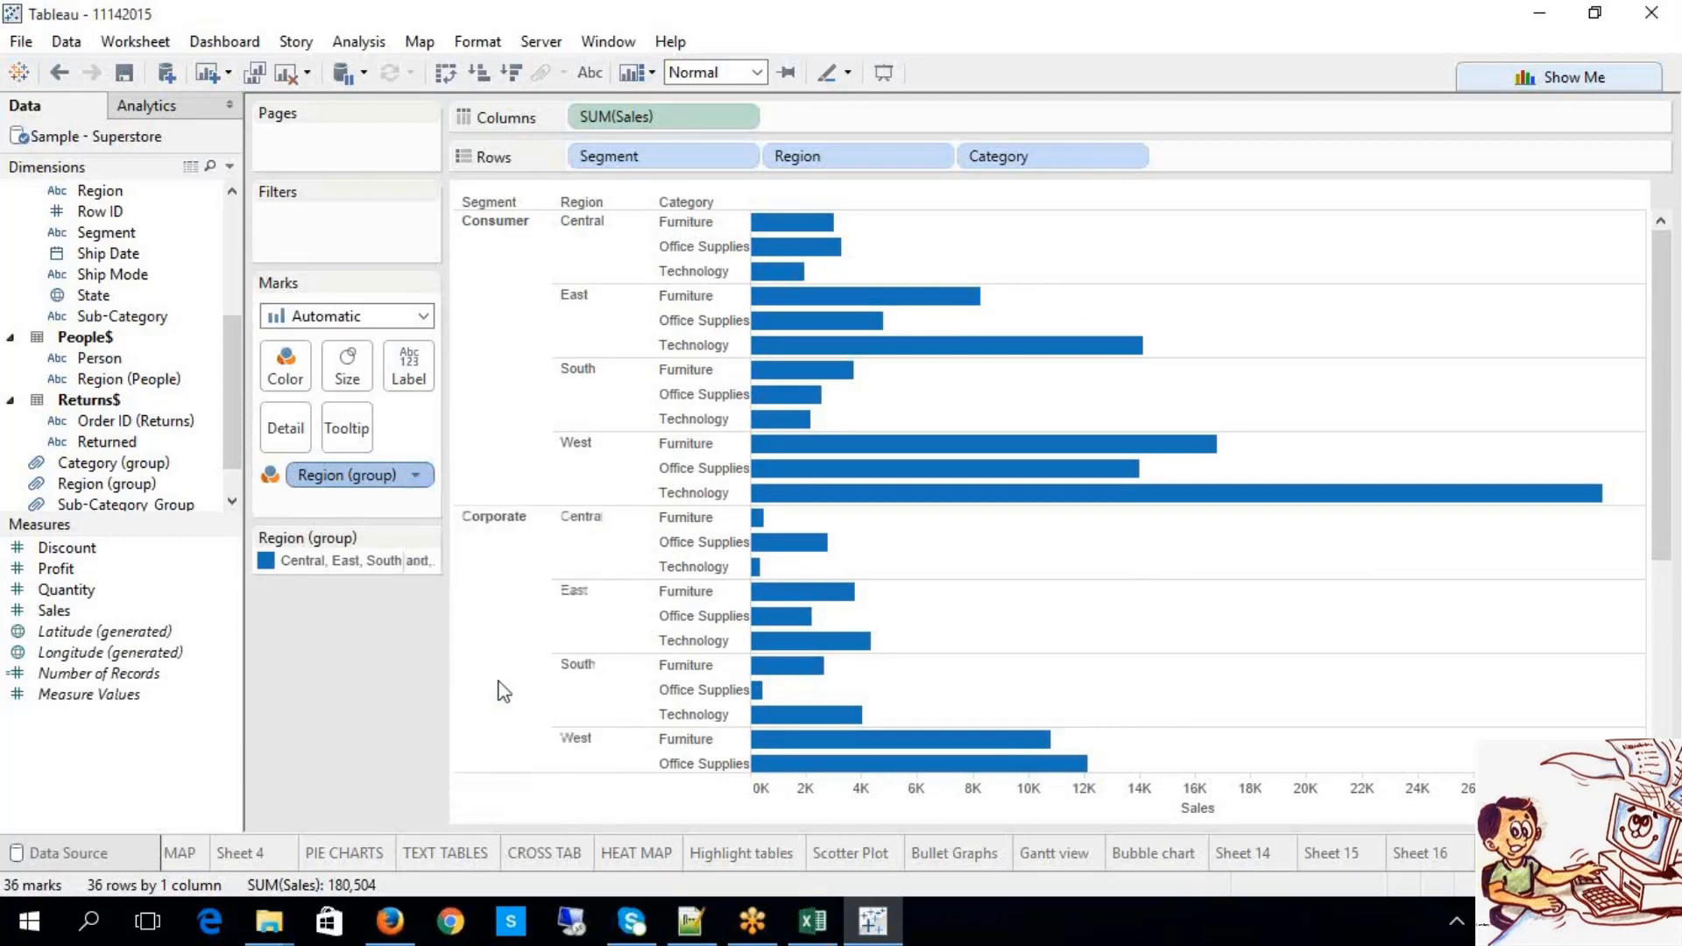
pyautogui.click(624, 304)
pyautogui.click(681, 340)
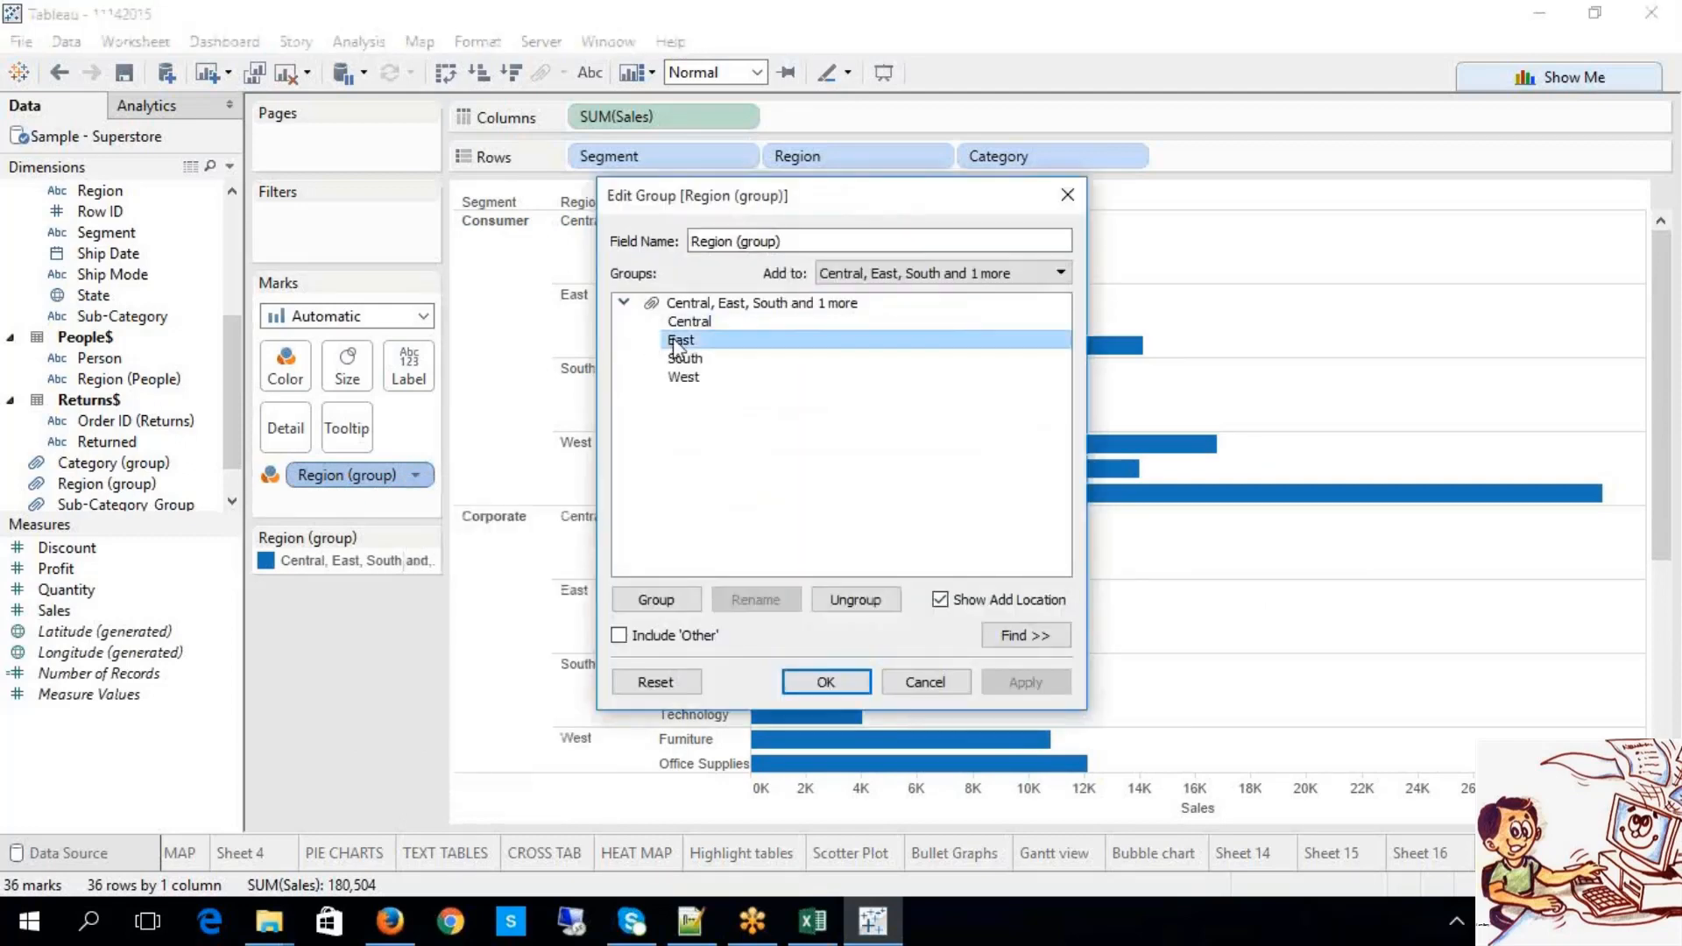
pyautogui.click(850, 605)
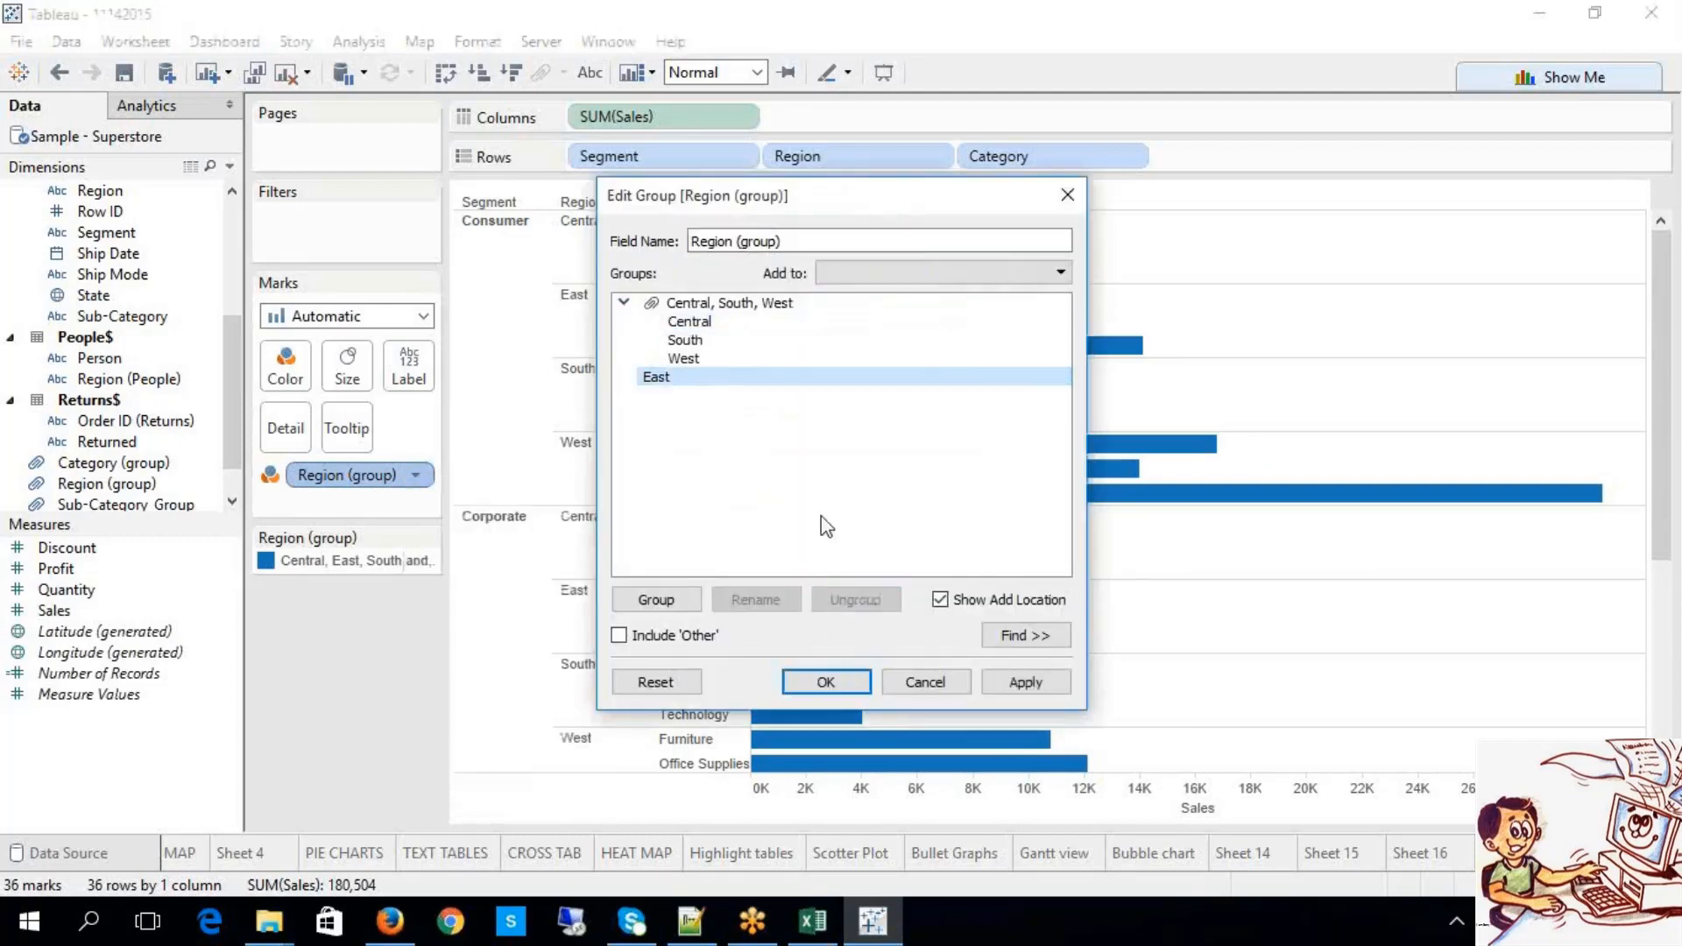
pyautogui.click(1023, 682)
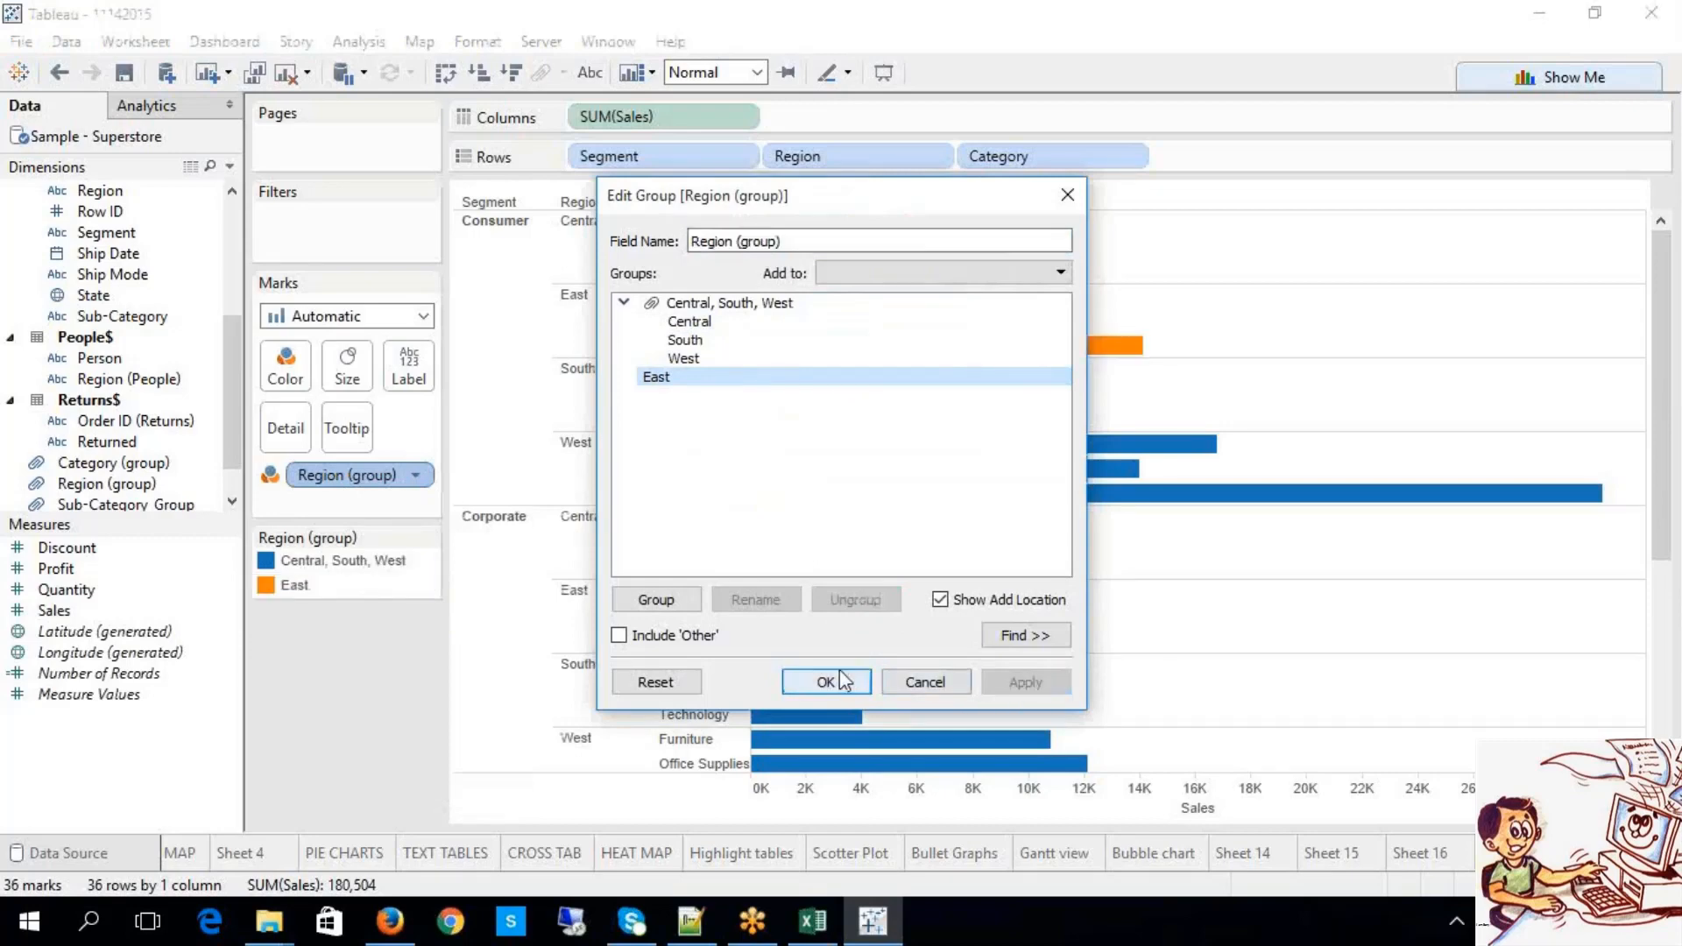
pyautogui.click(840, 671)
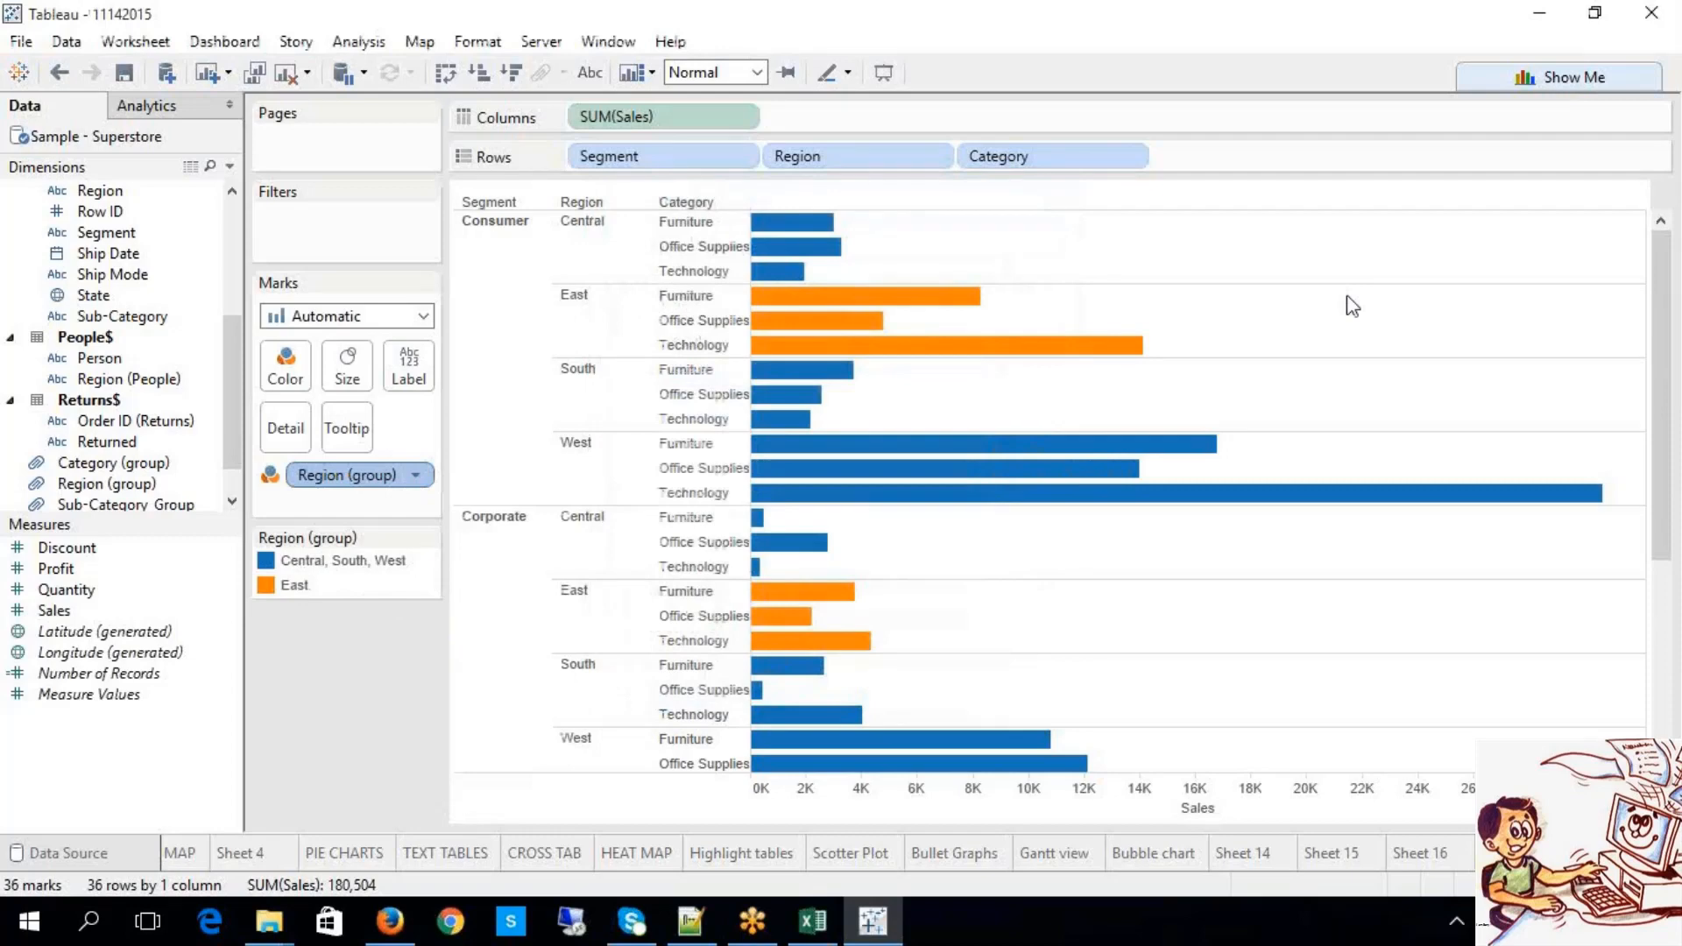
pyautogui.scroll(-5, 1393, 326)
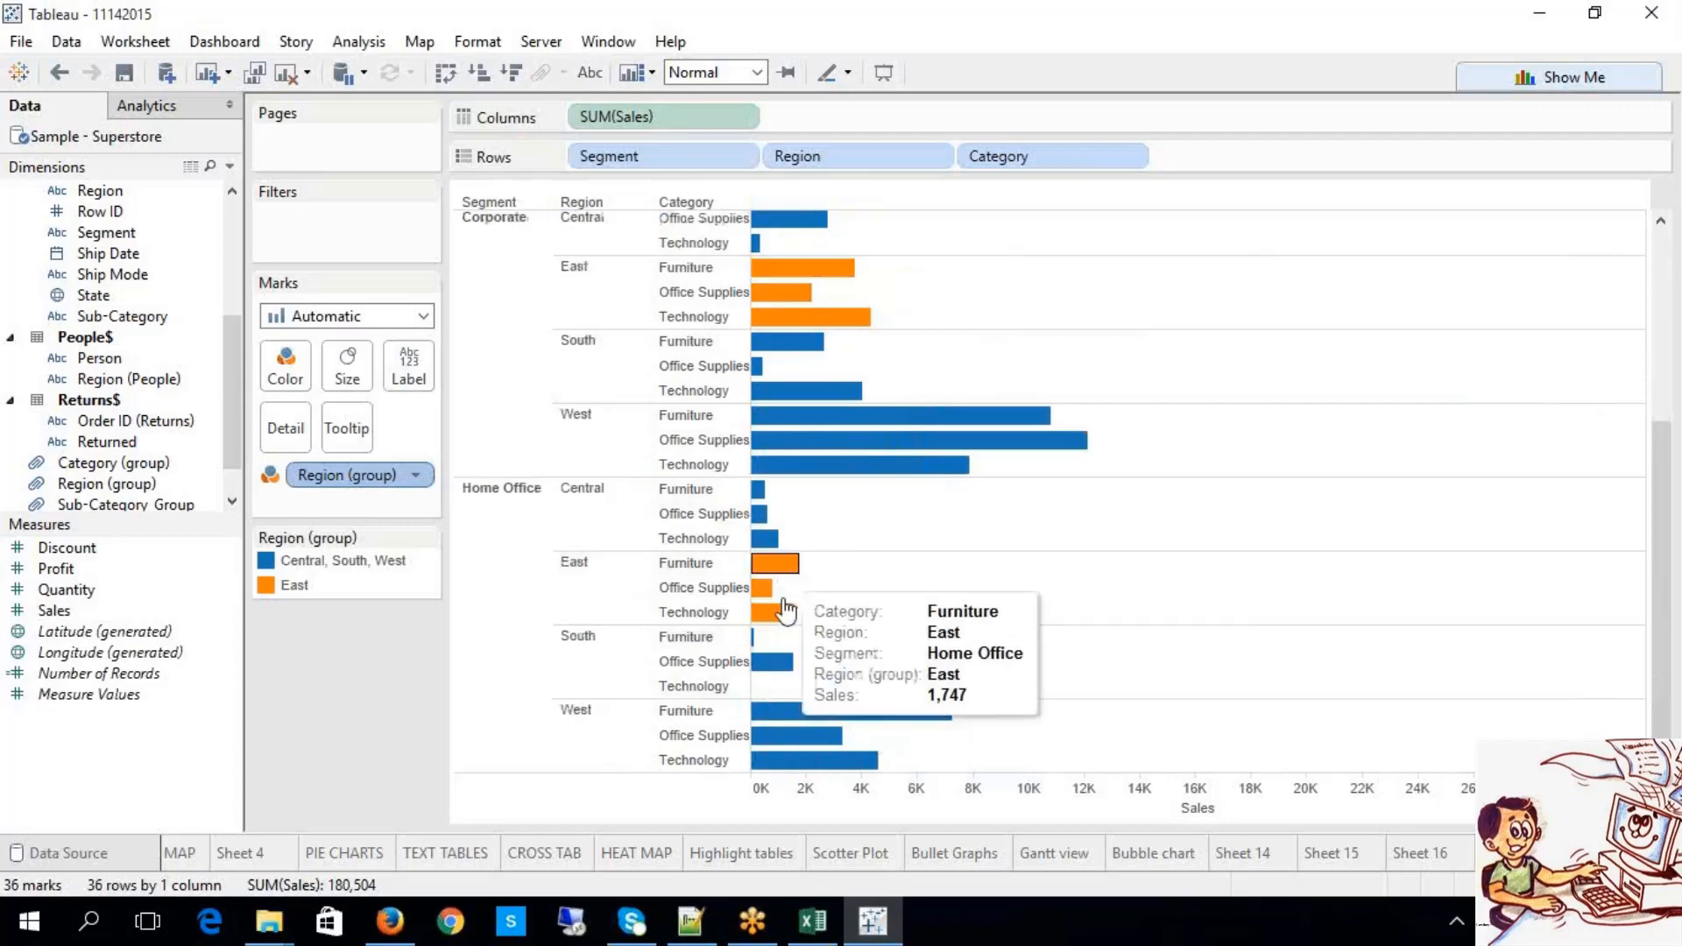
pyautogui.scroll(2, 815, 526)
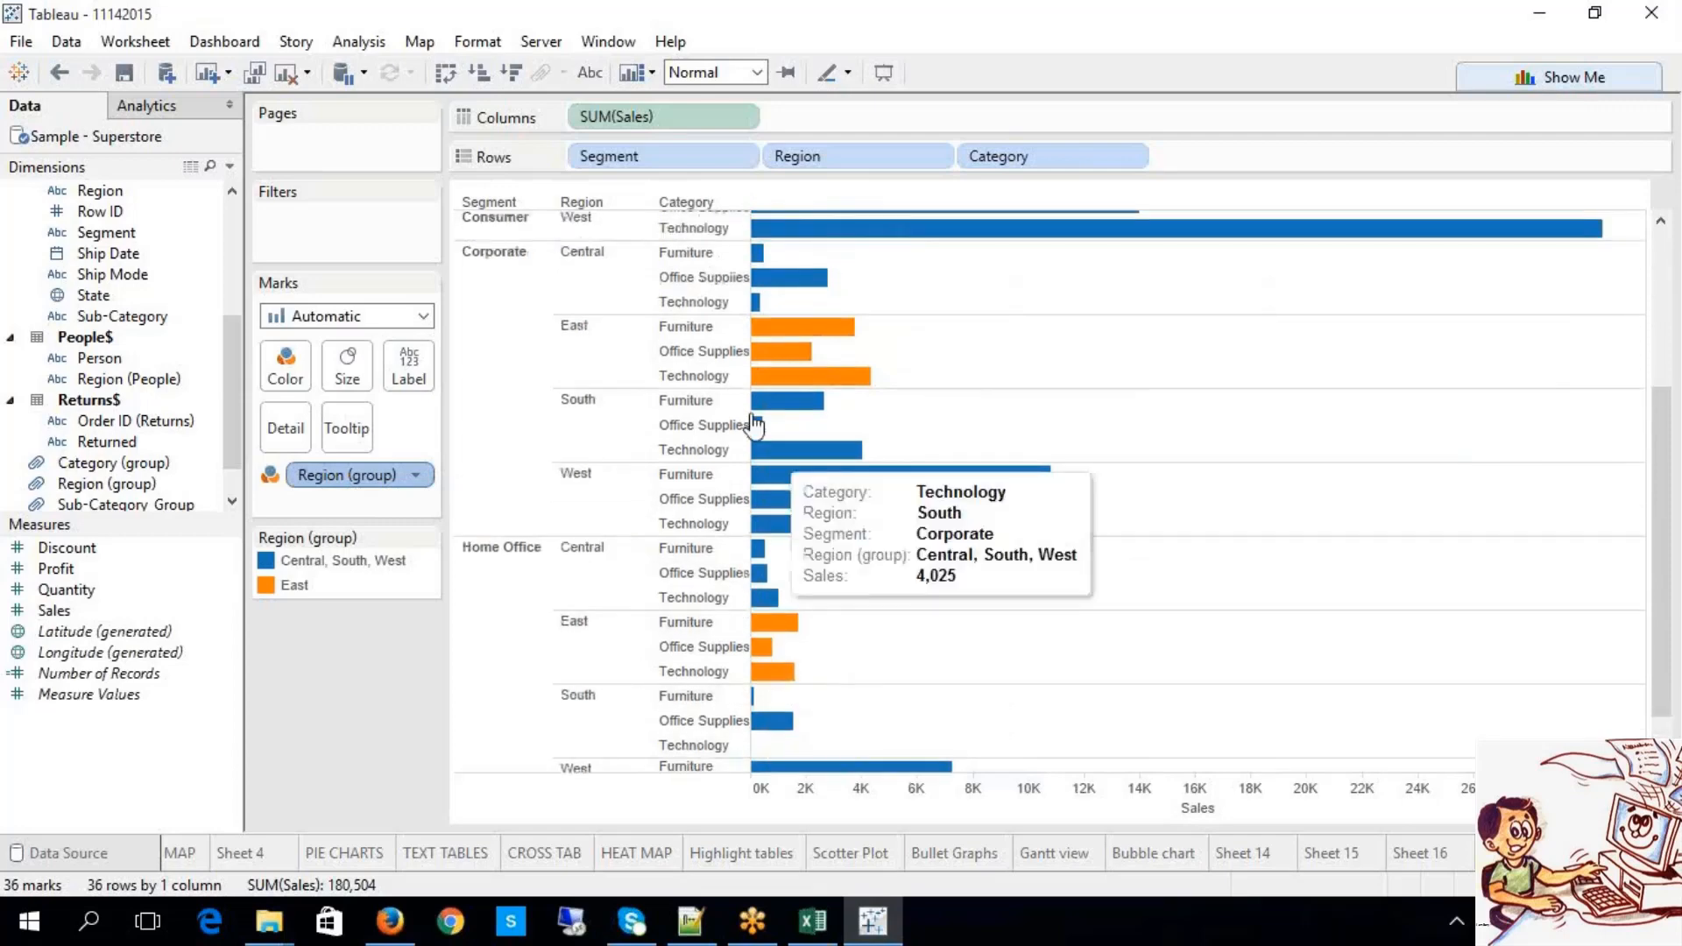
pyautogui.scroll(4, 911, 549)
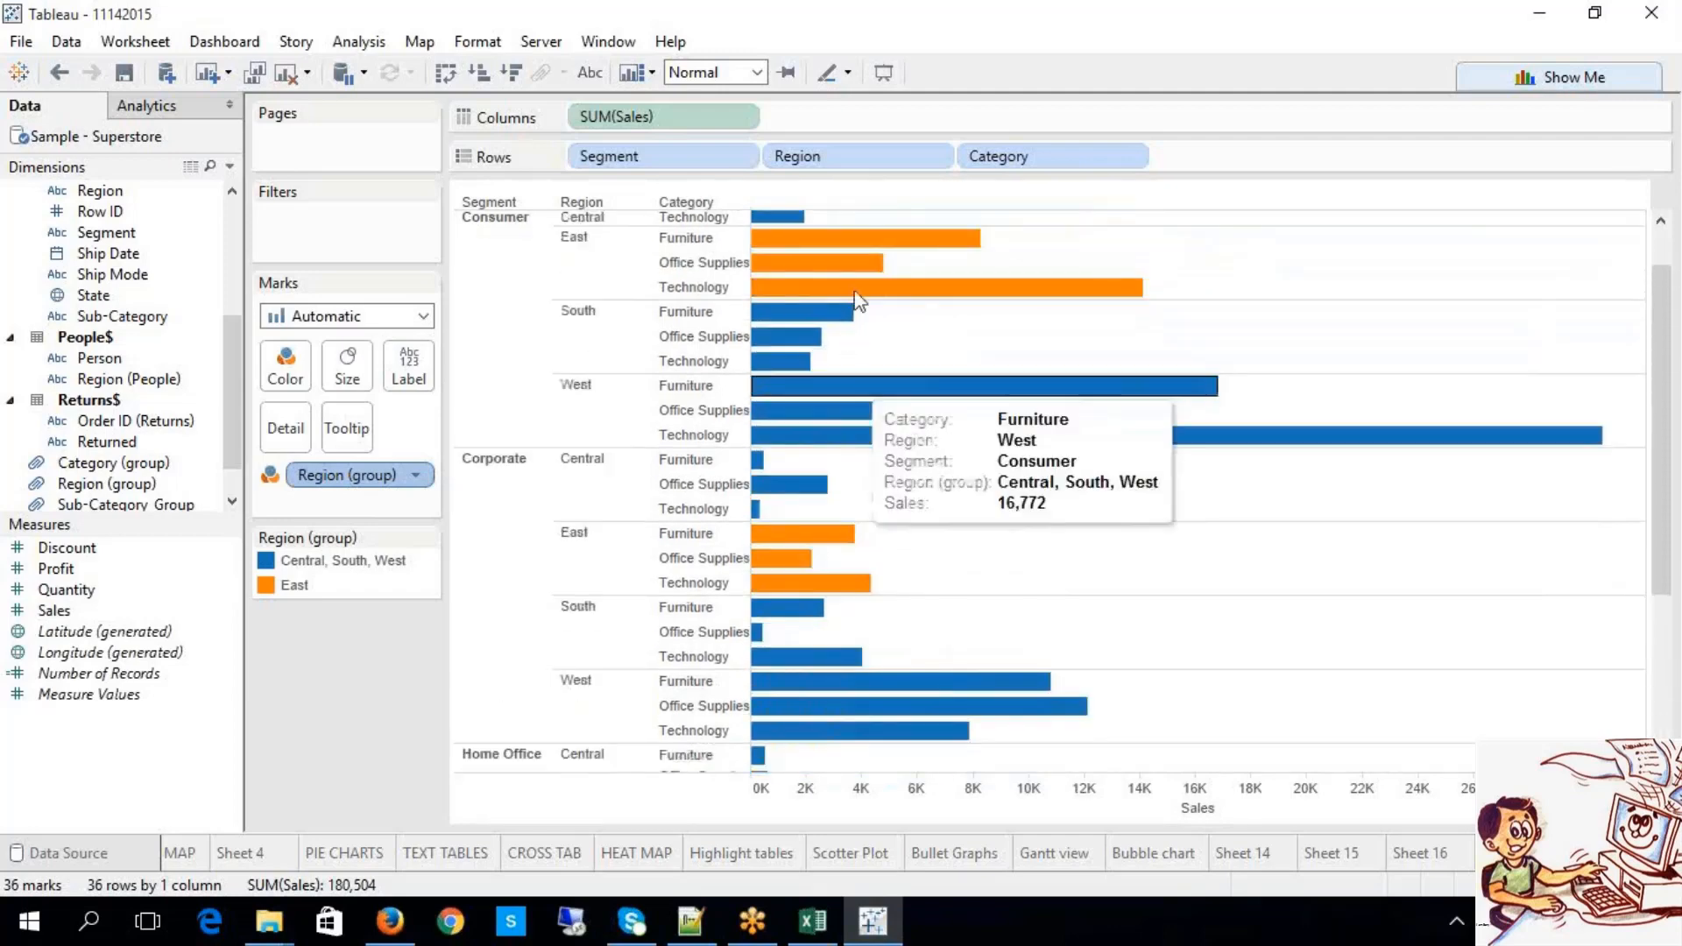
pyautogui.scroll(2, 1059, 547)
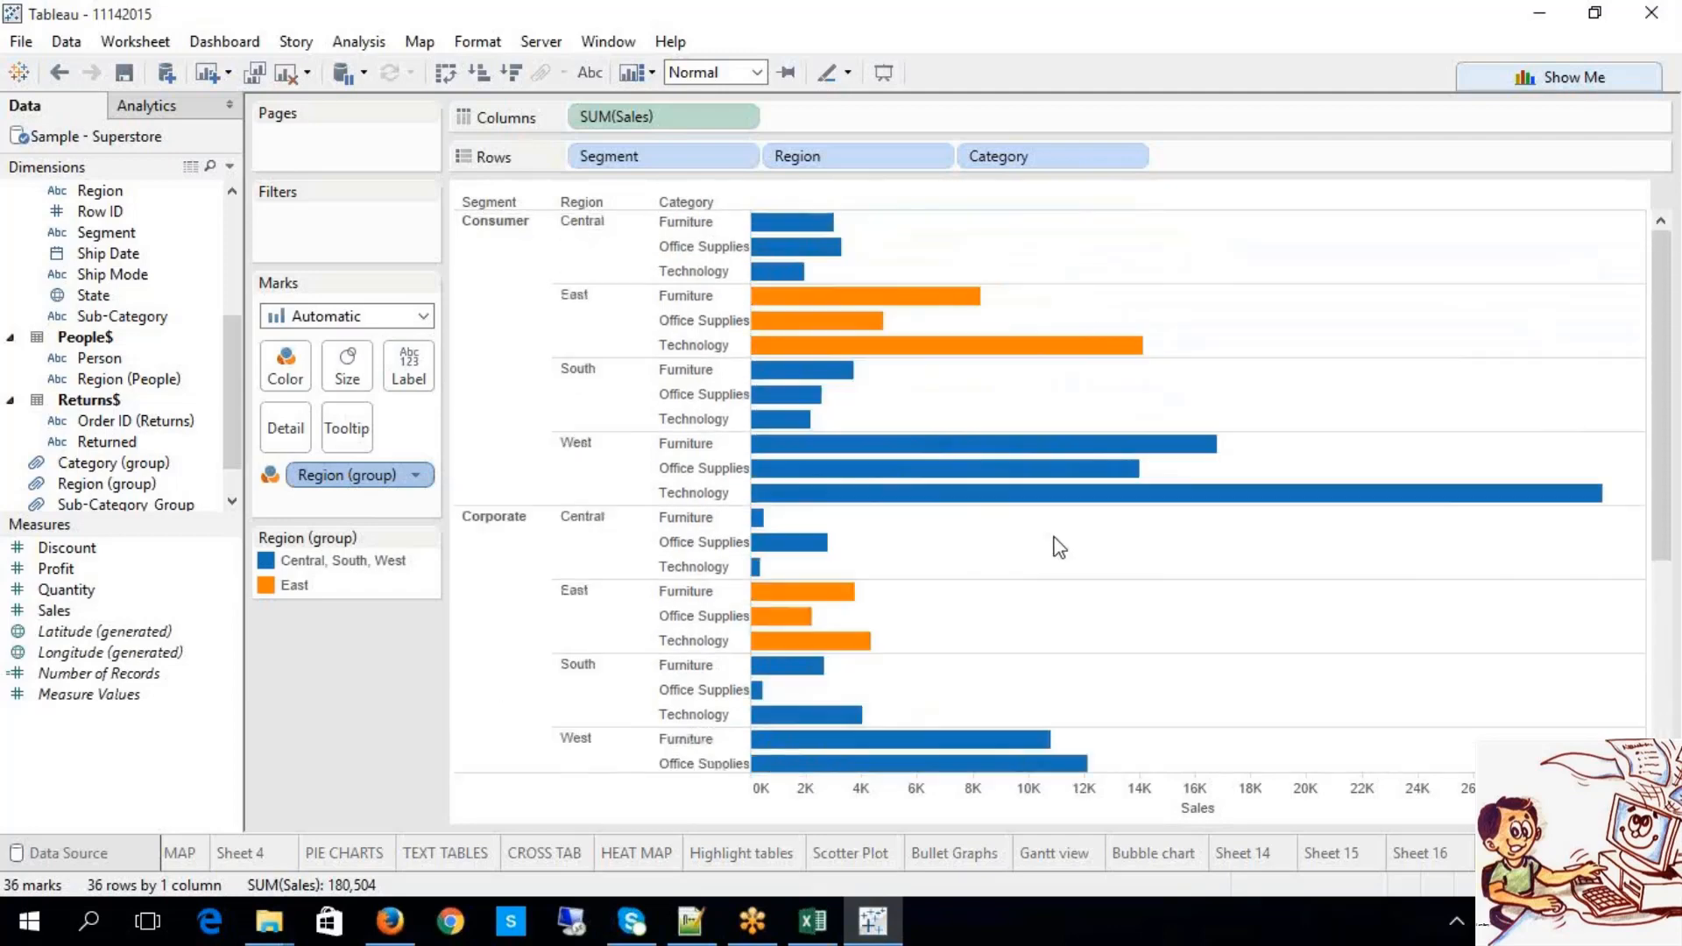
# Step: Ungroup West, leaving Region group members Central & South, East and West
pyautogui.rightClick(389, 487)
pyautogui.click(445, 690)
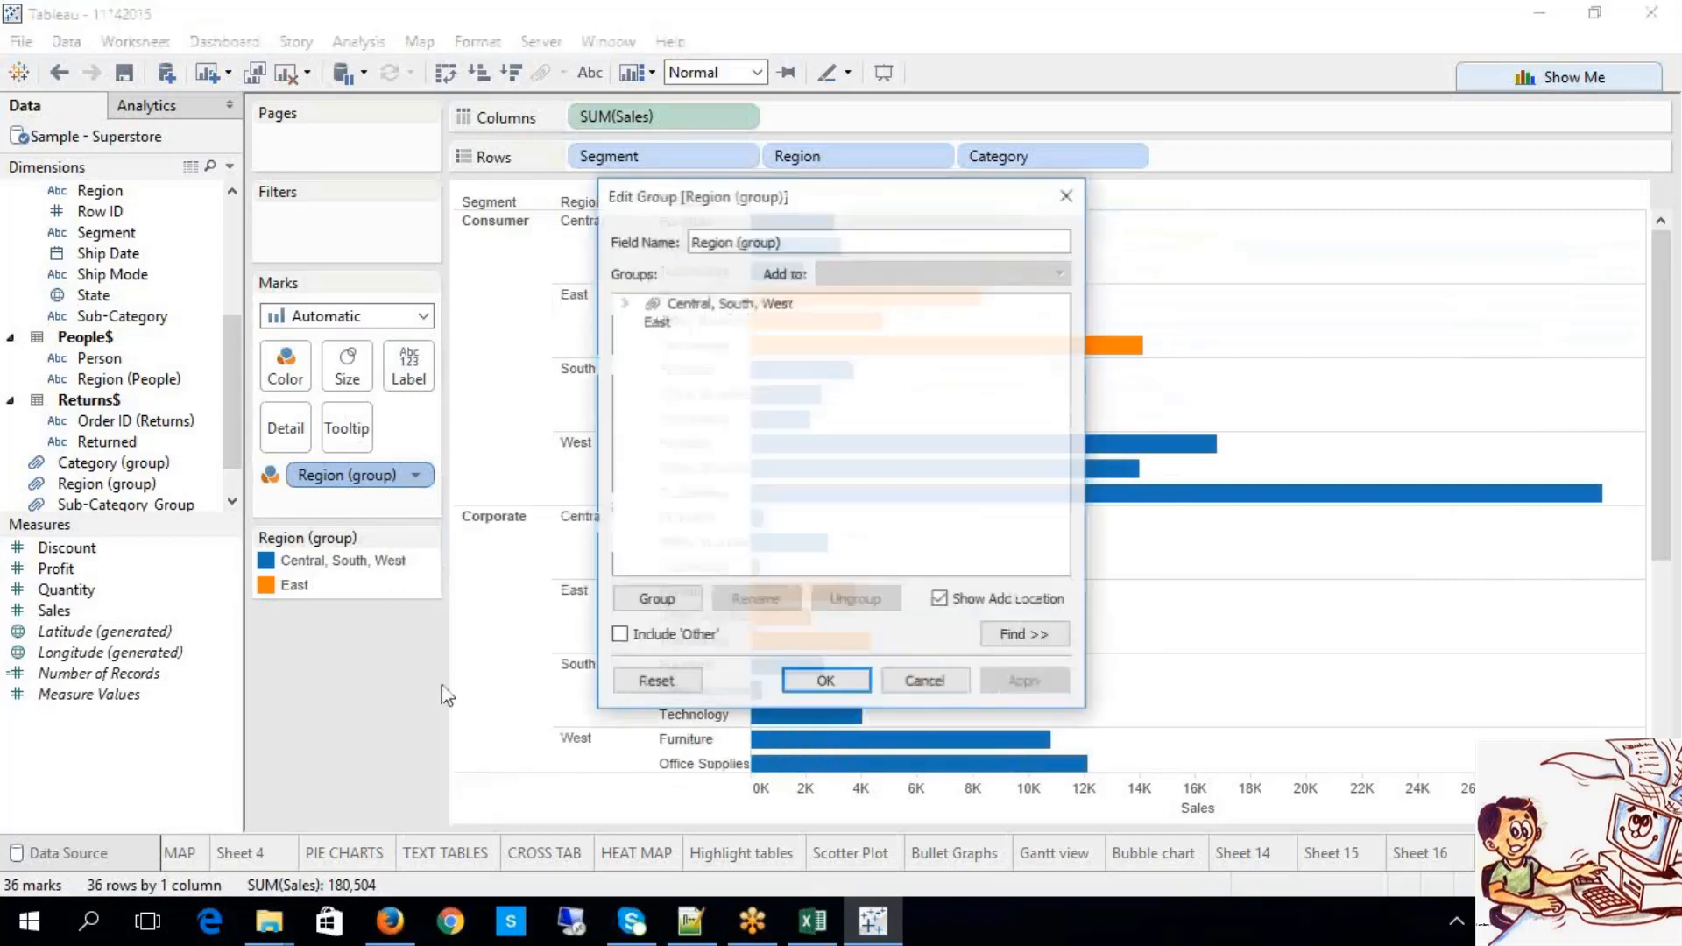
pyautogui.click(624, 303)
pyautogui.click(683, 358)
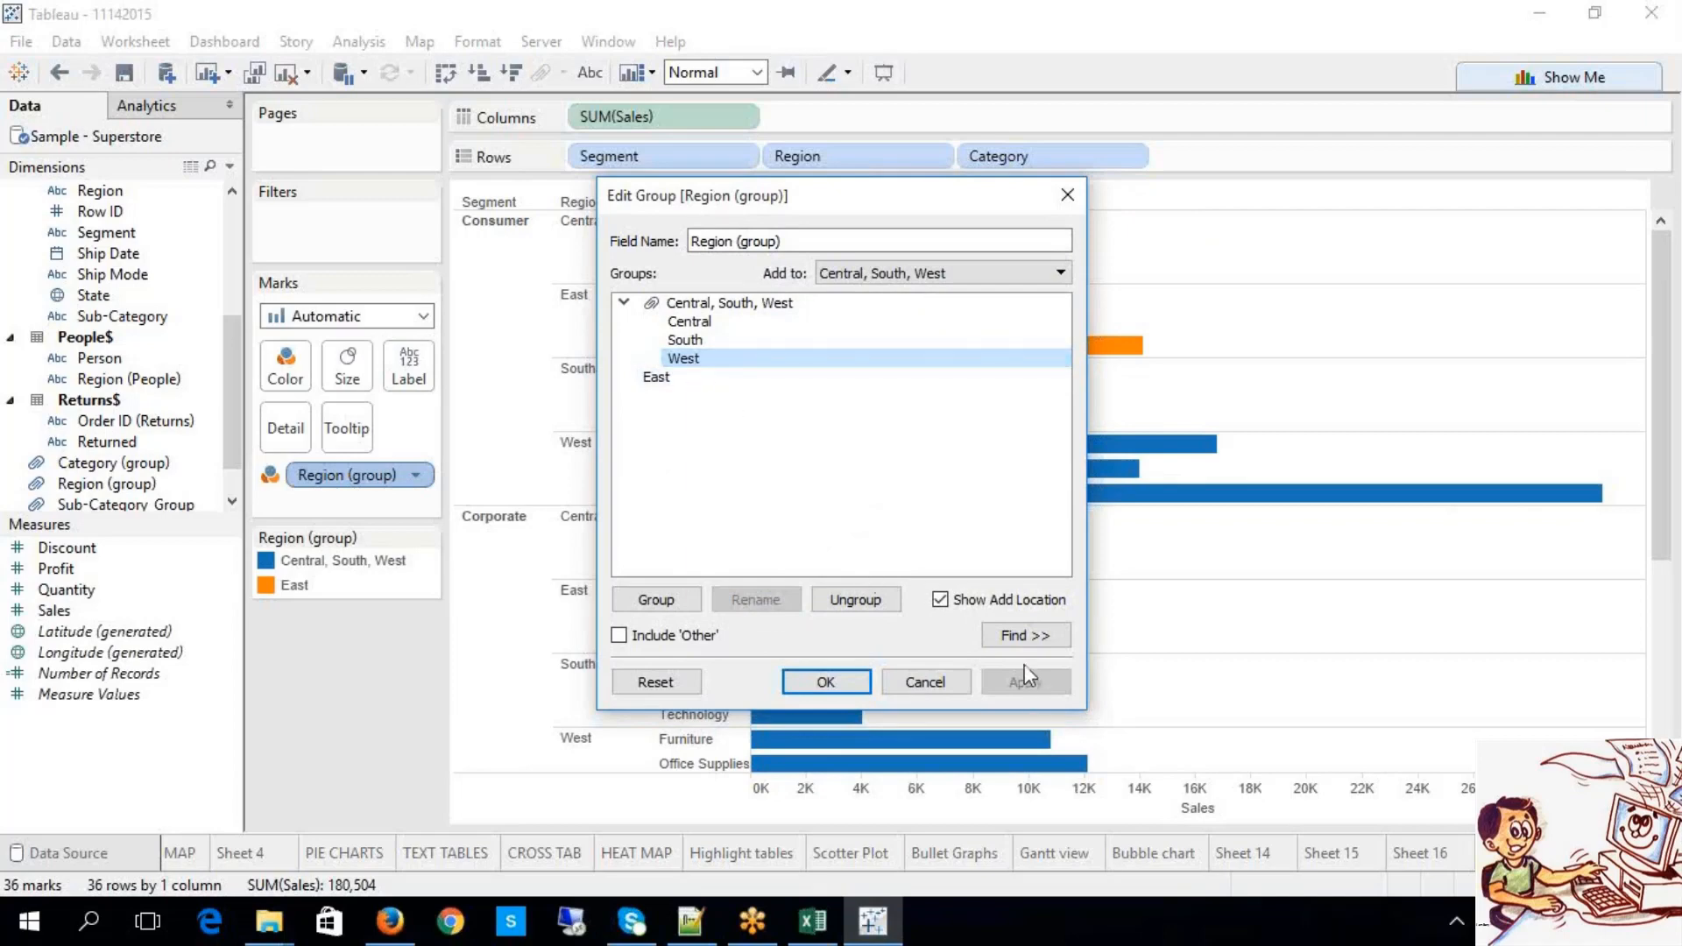
pyautogui.click(855, 600)
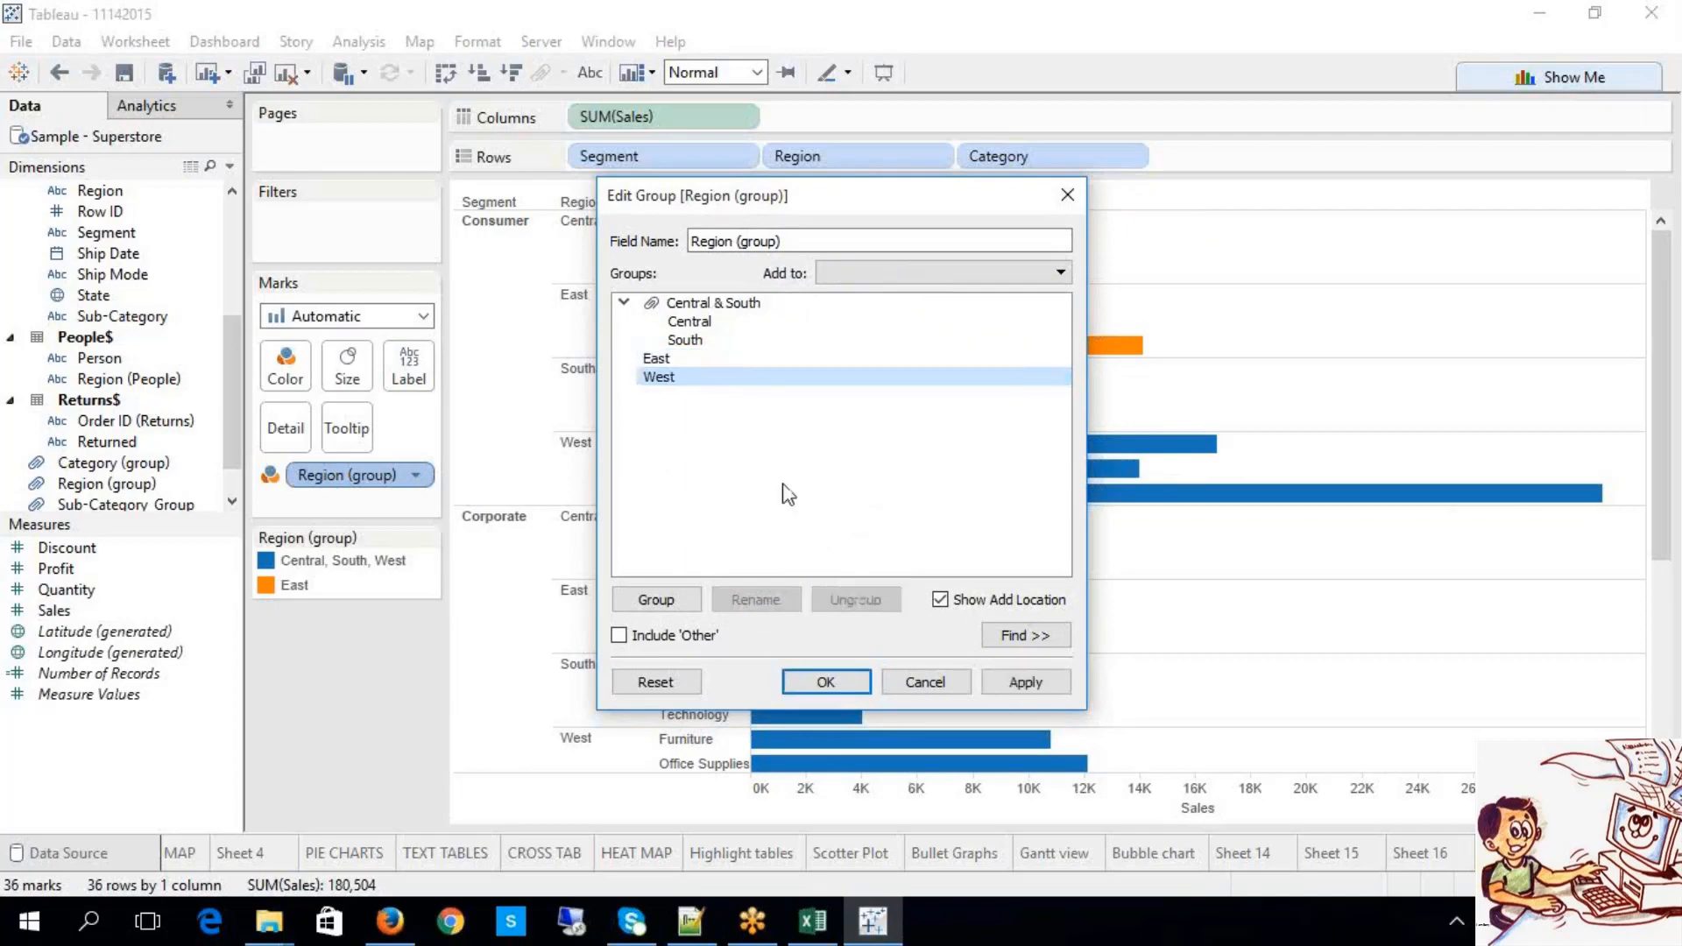
pyautogui.click(1025, 681)
pyautogui.click(832, 681)
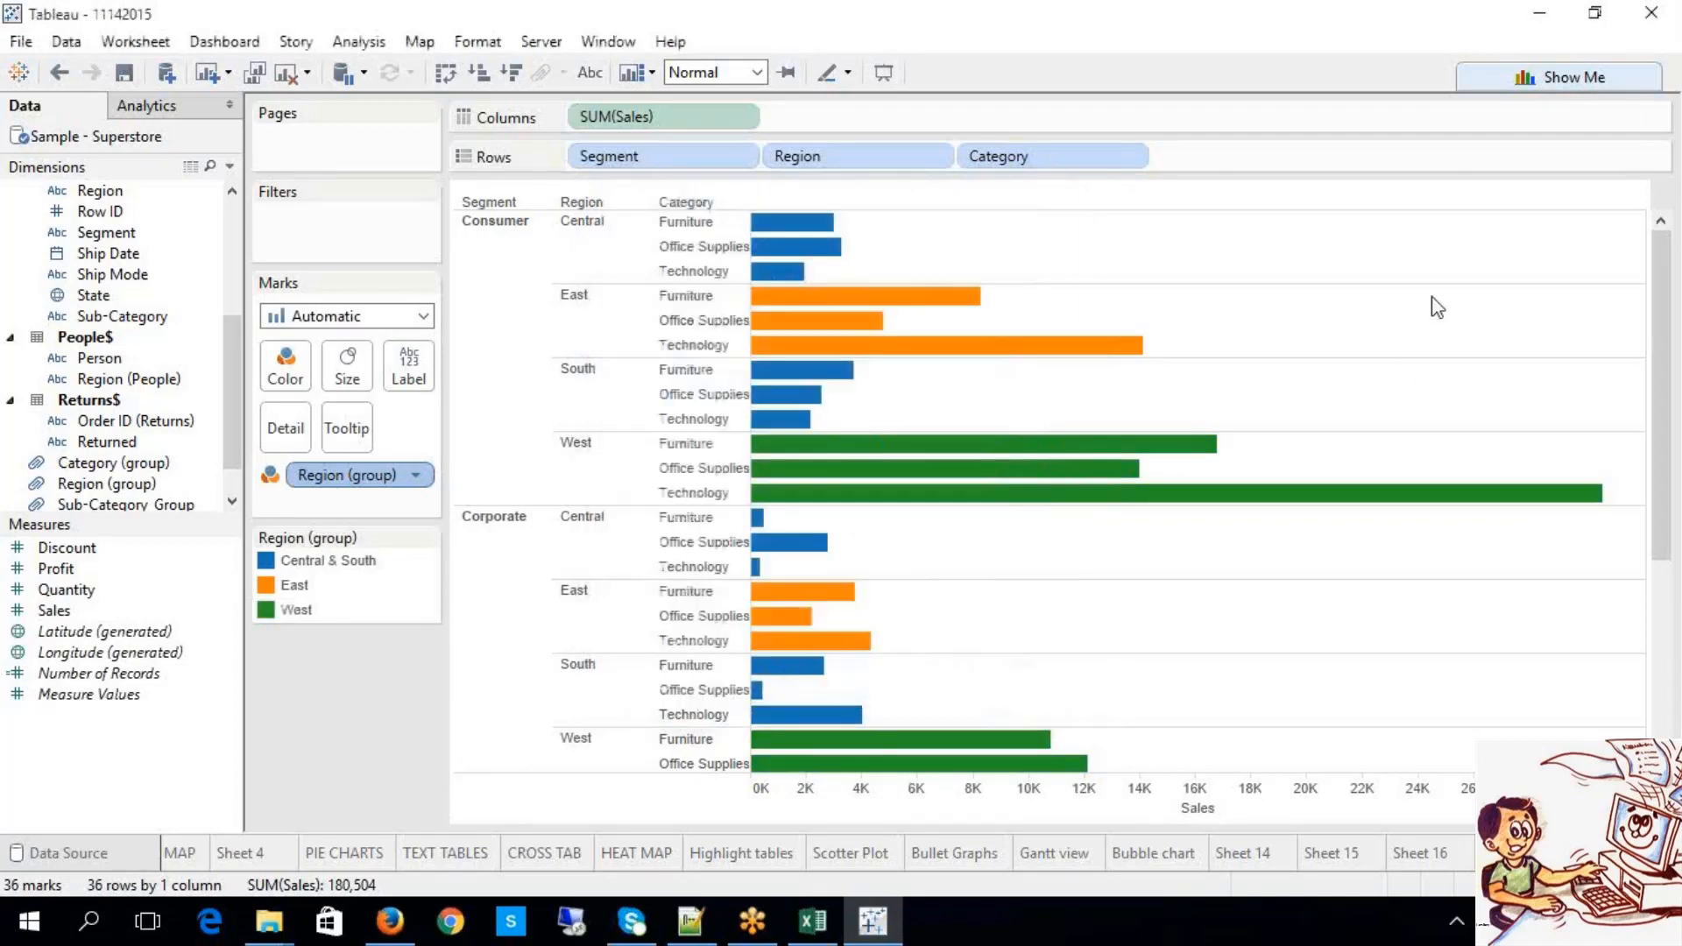
pyautogui.scroll(-1, 1420, 368)
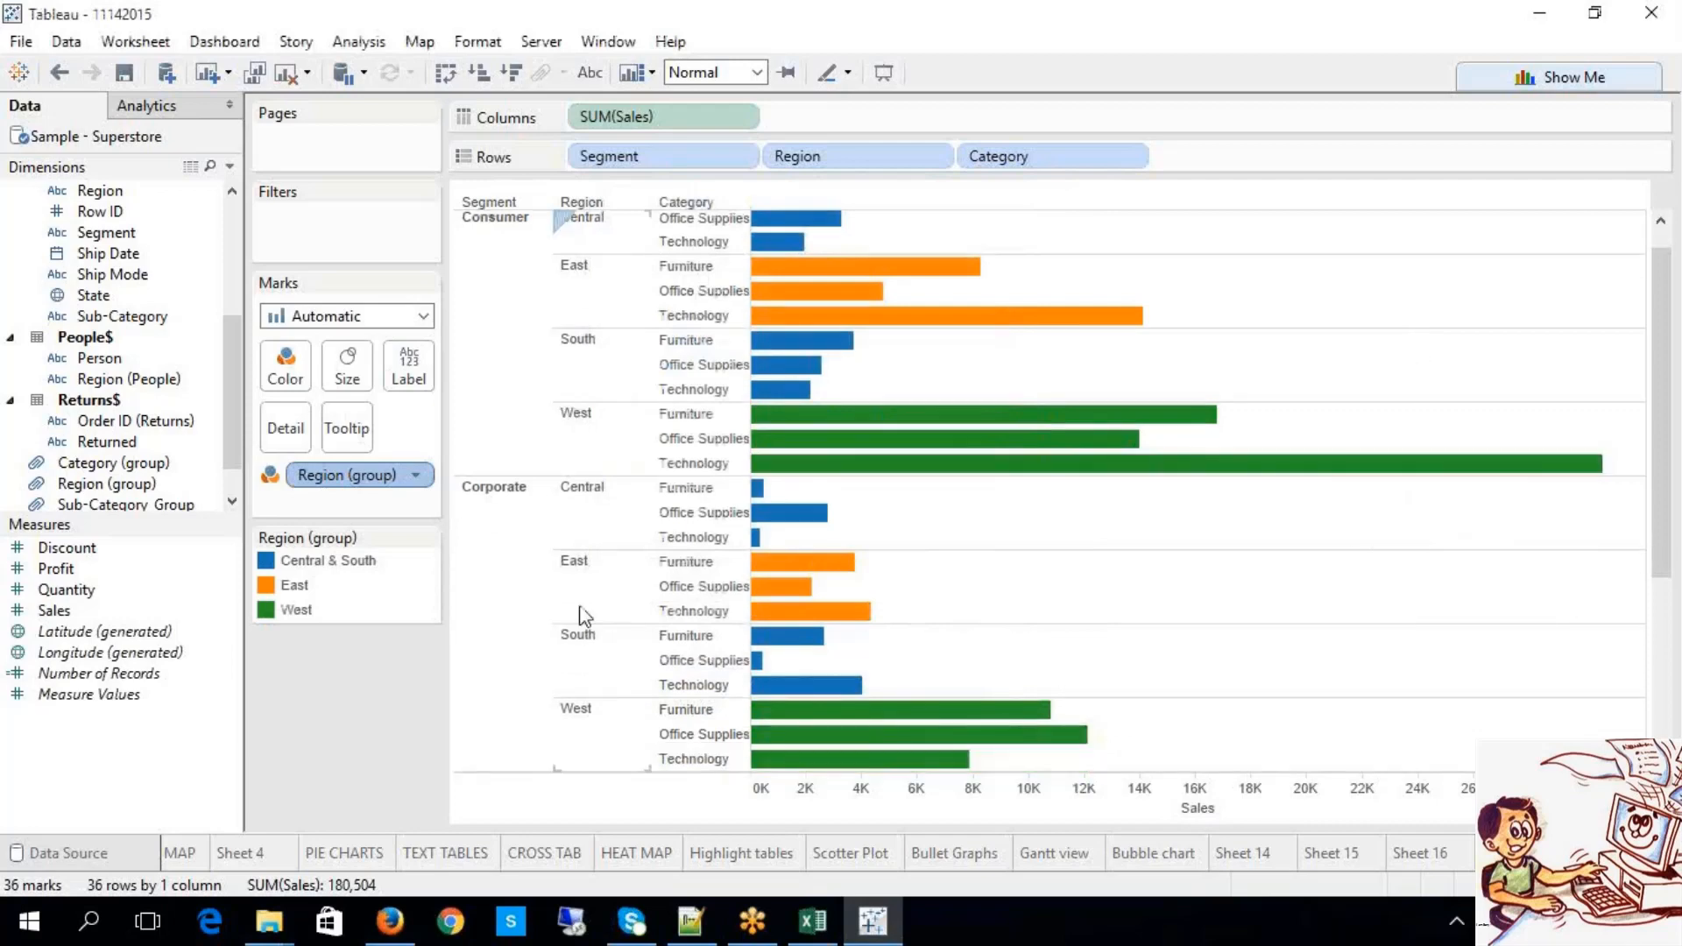
# Step: Highlight each Region legend entry, then open the options for Central & South
pyautogui.click(321, 568)
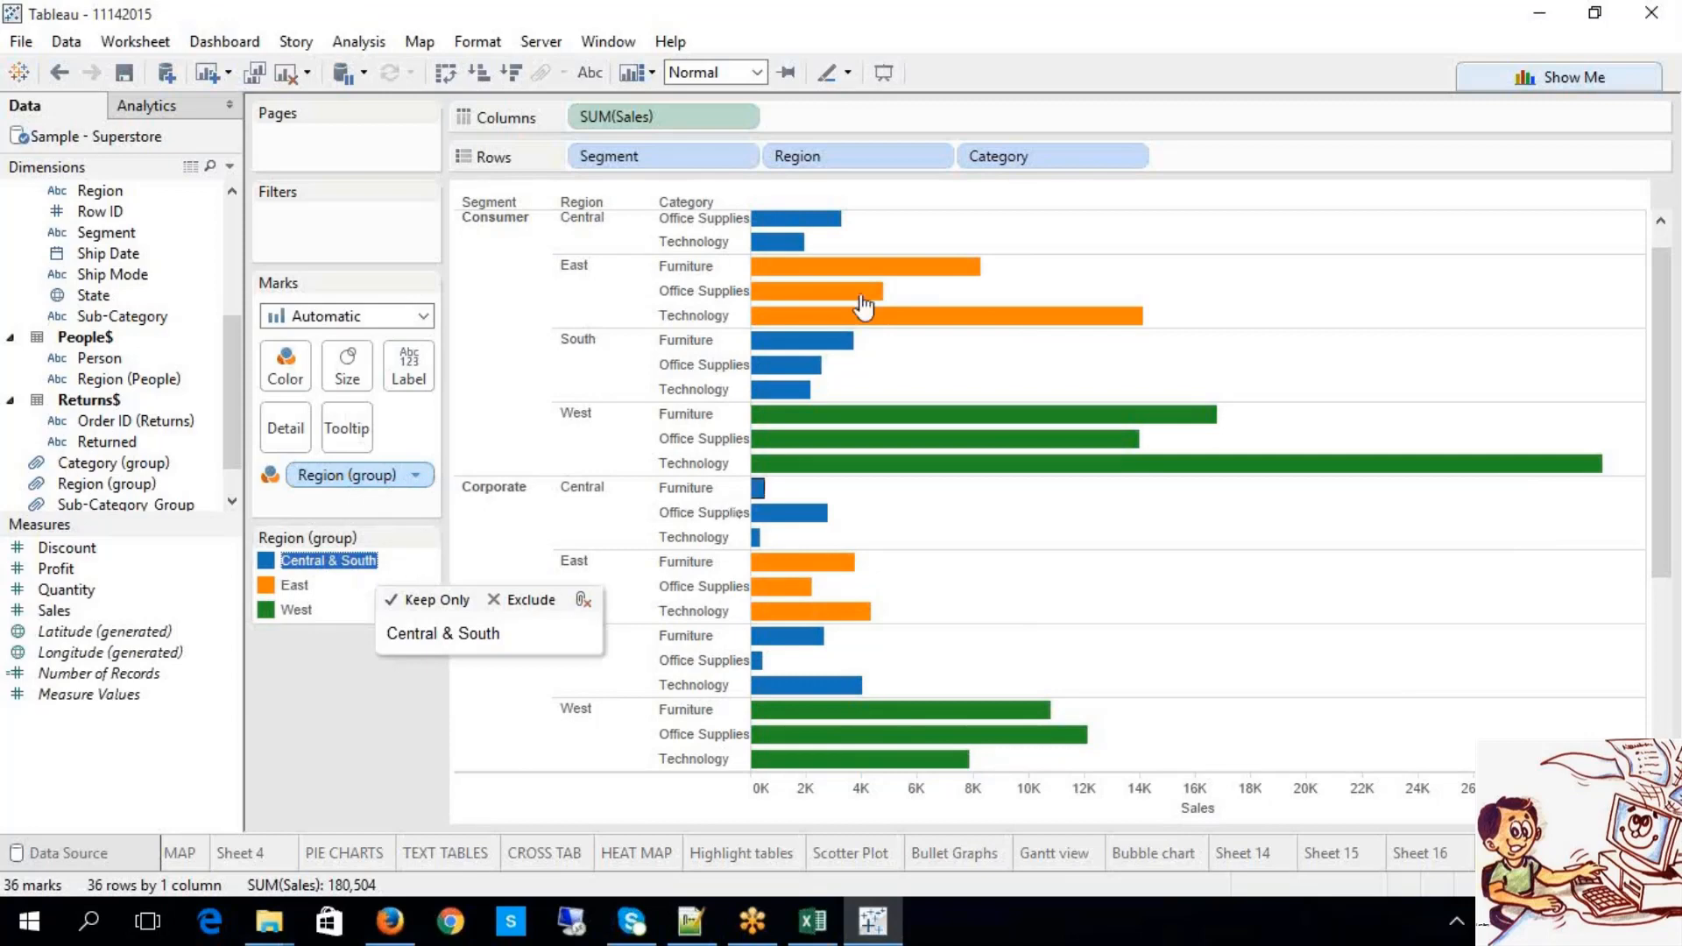
pyautogui.click(298, 585)
pyautogui.click(298, 610)
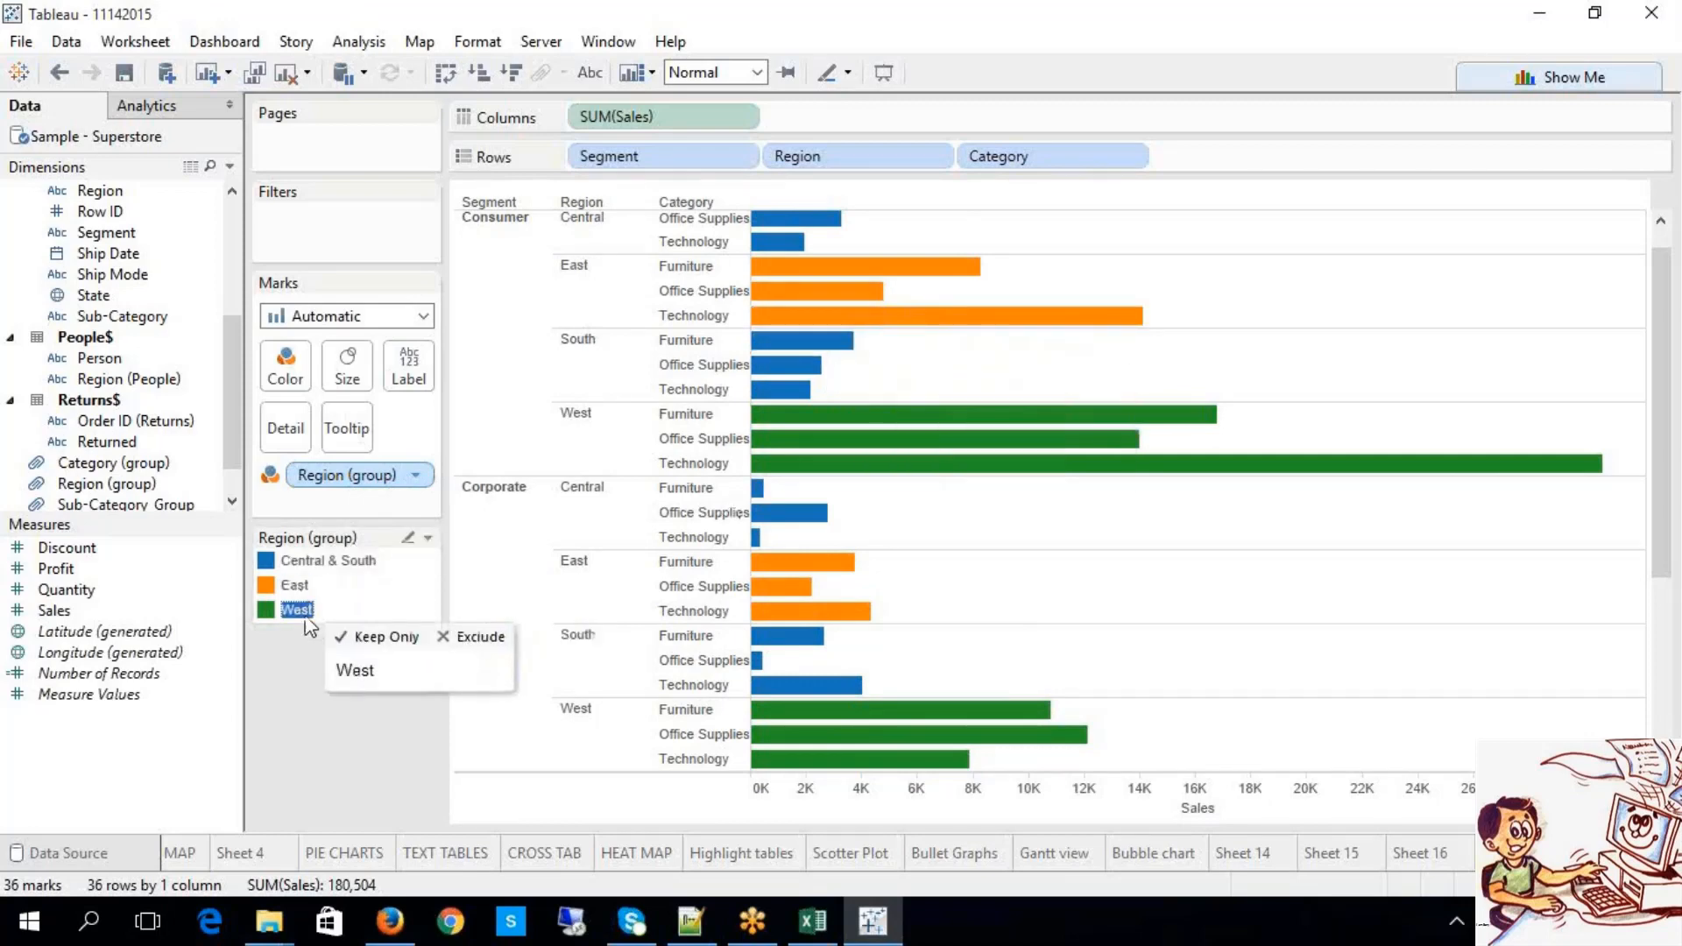
pyautogui.click(327, 570)
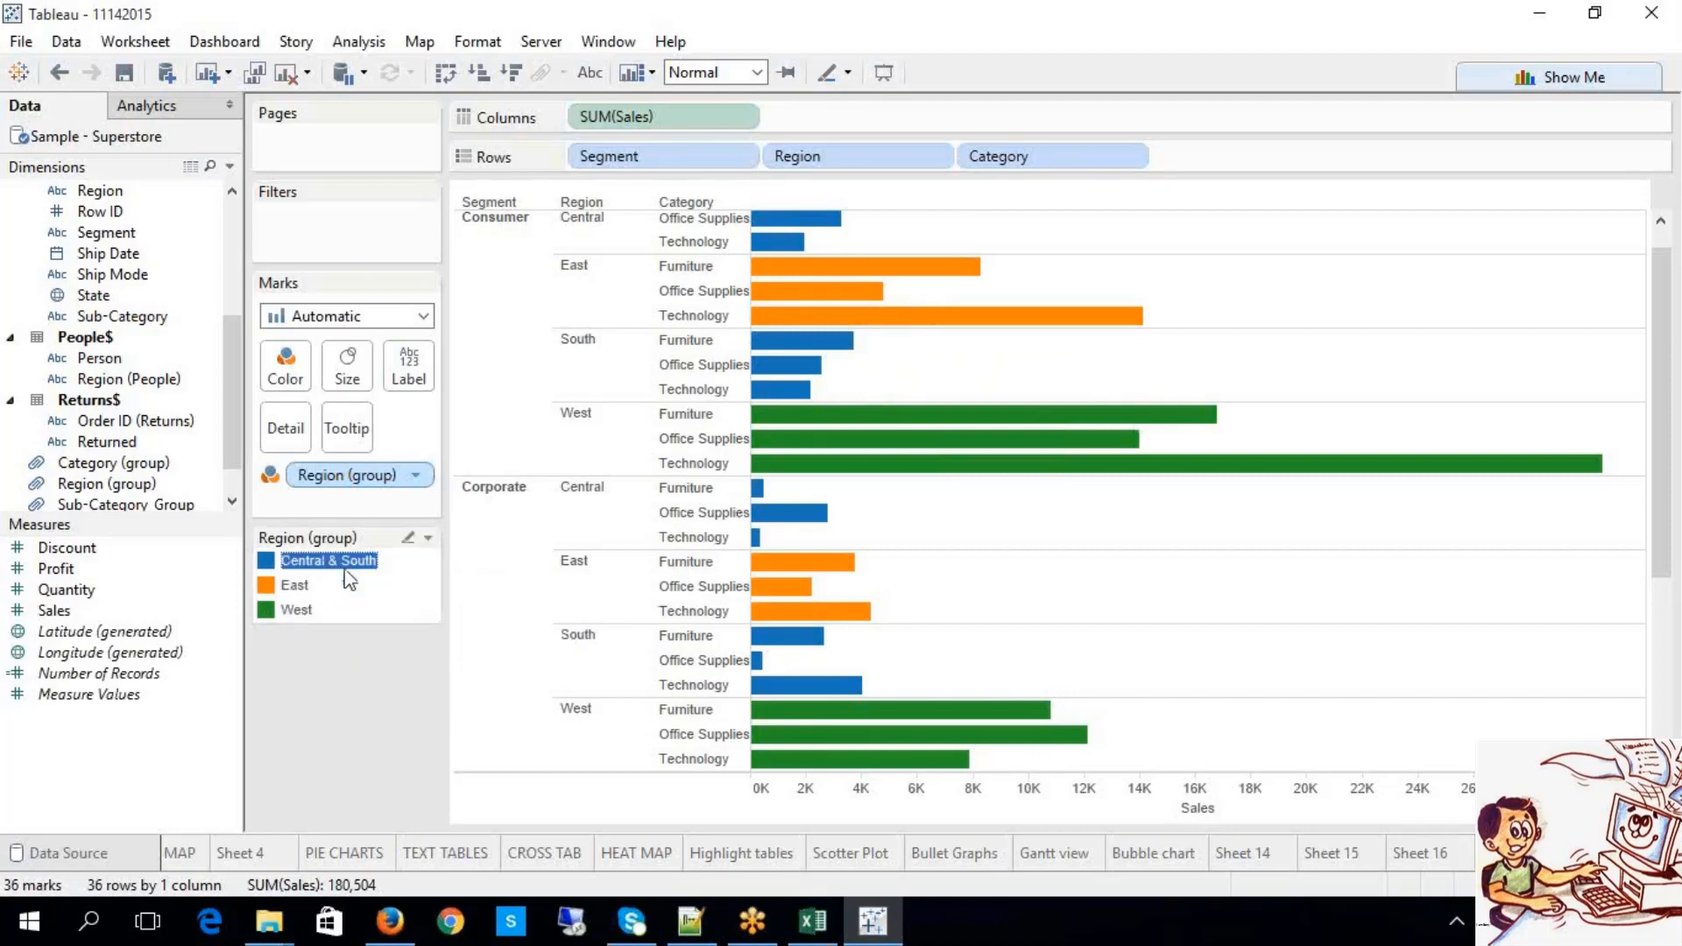
pyautogui.rightClick(372, 559)
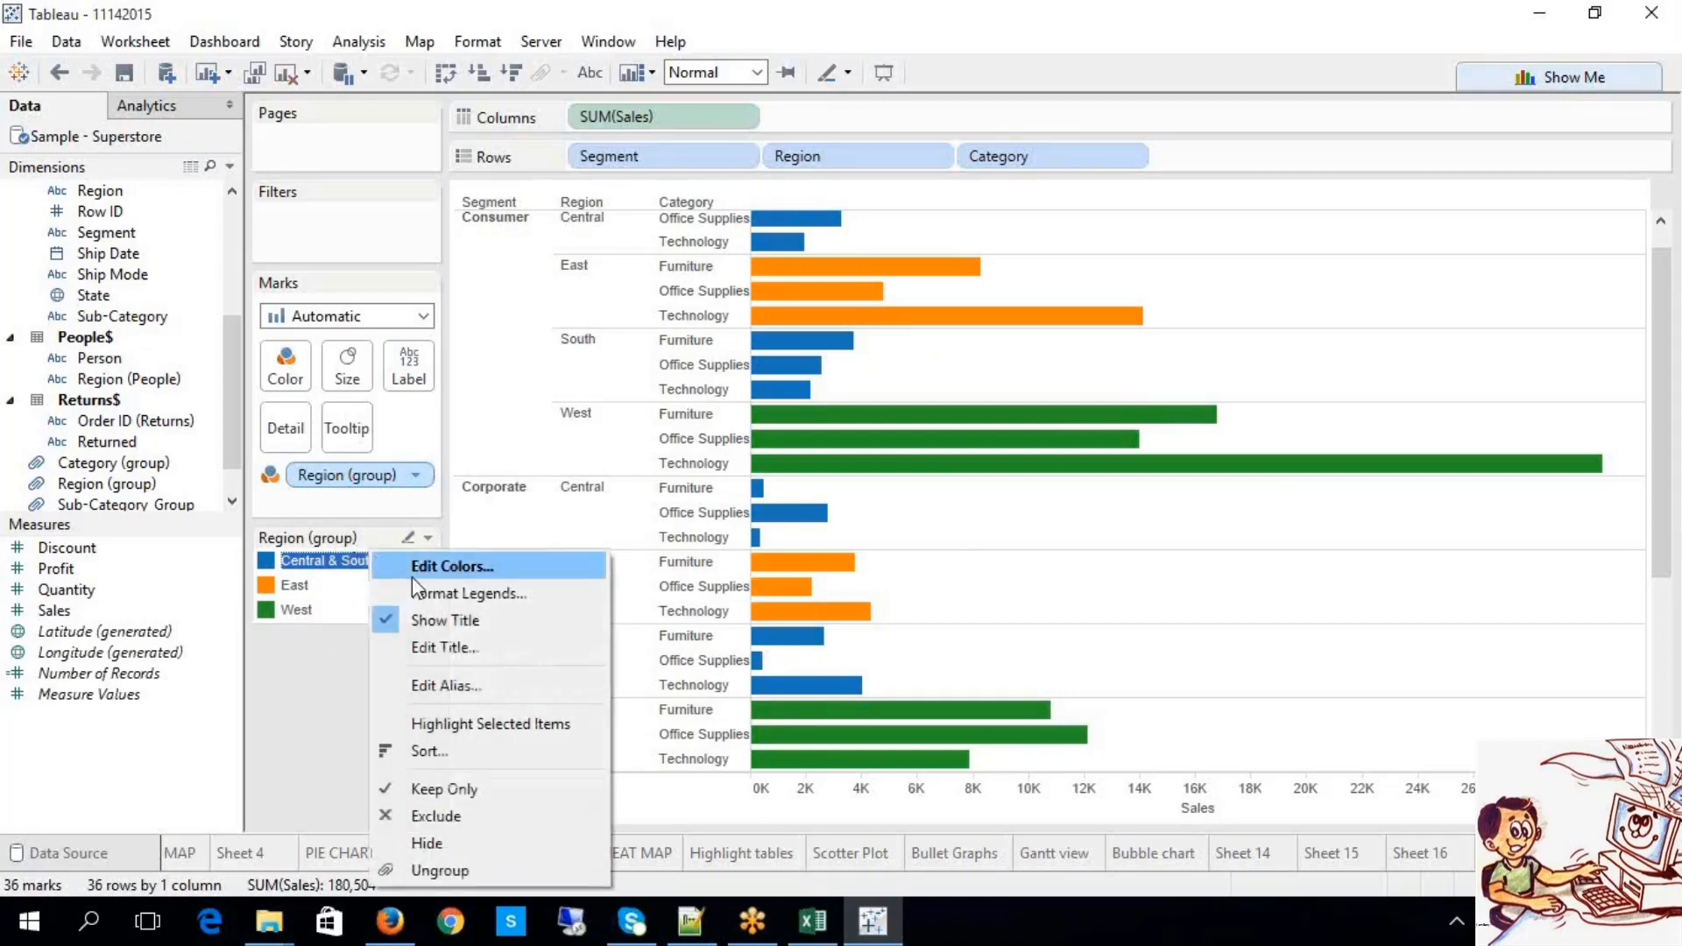
# Step: Turn East into its own named group in the Region group editor
pyautogui.click(383, 474)
pyautogui.rightClick(383, 474)
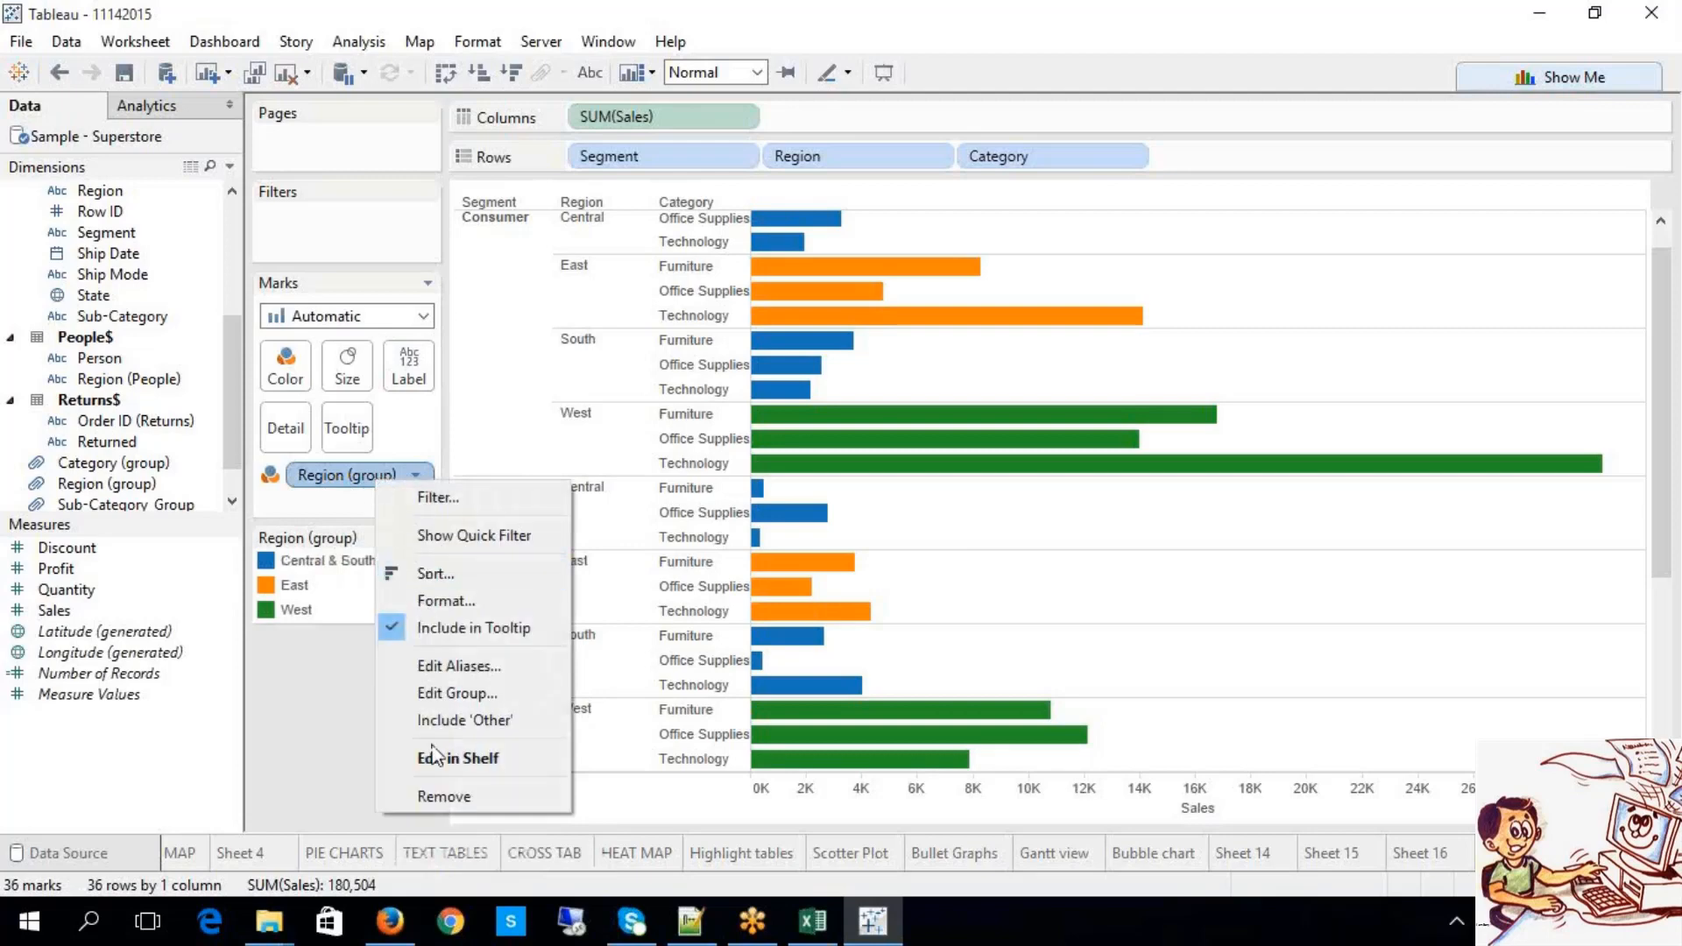
pyautogui.click(463, 694)
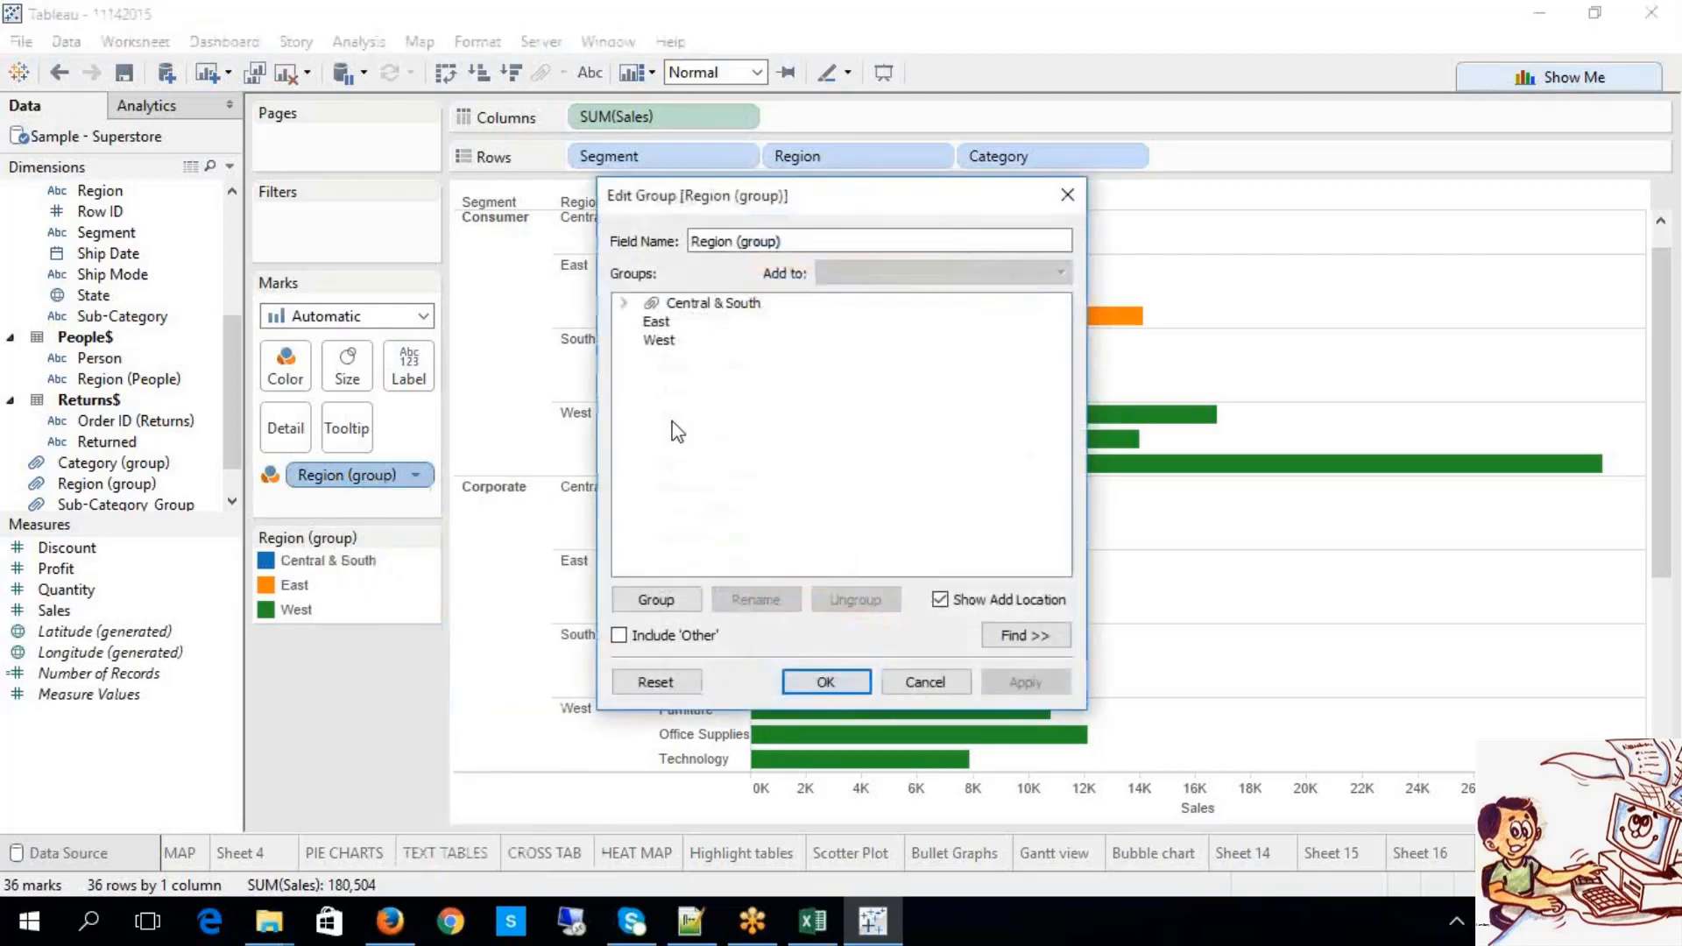
pyautogui.click(657, 321)
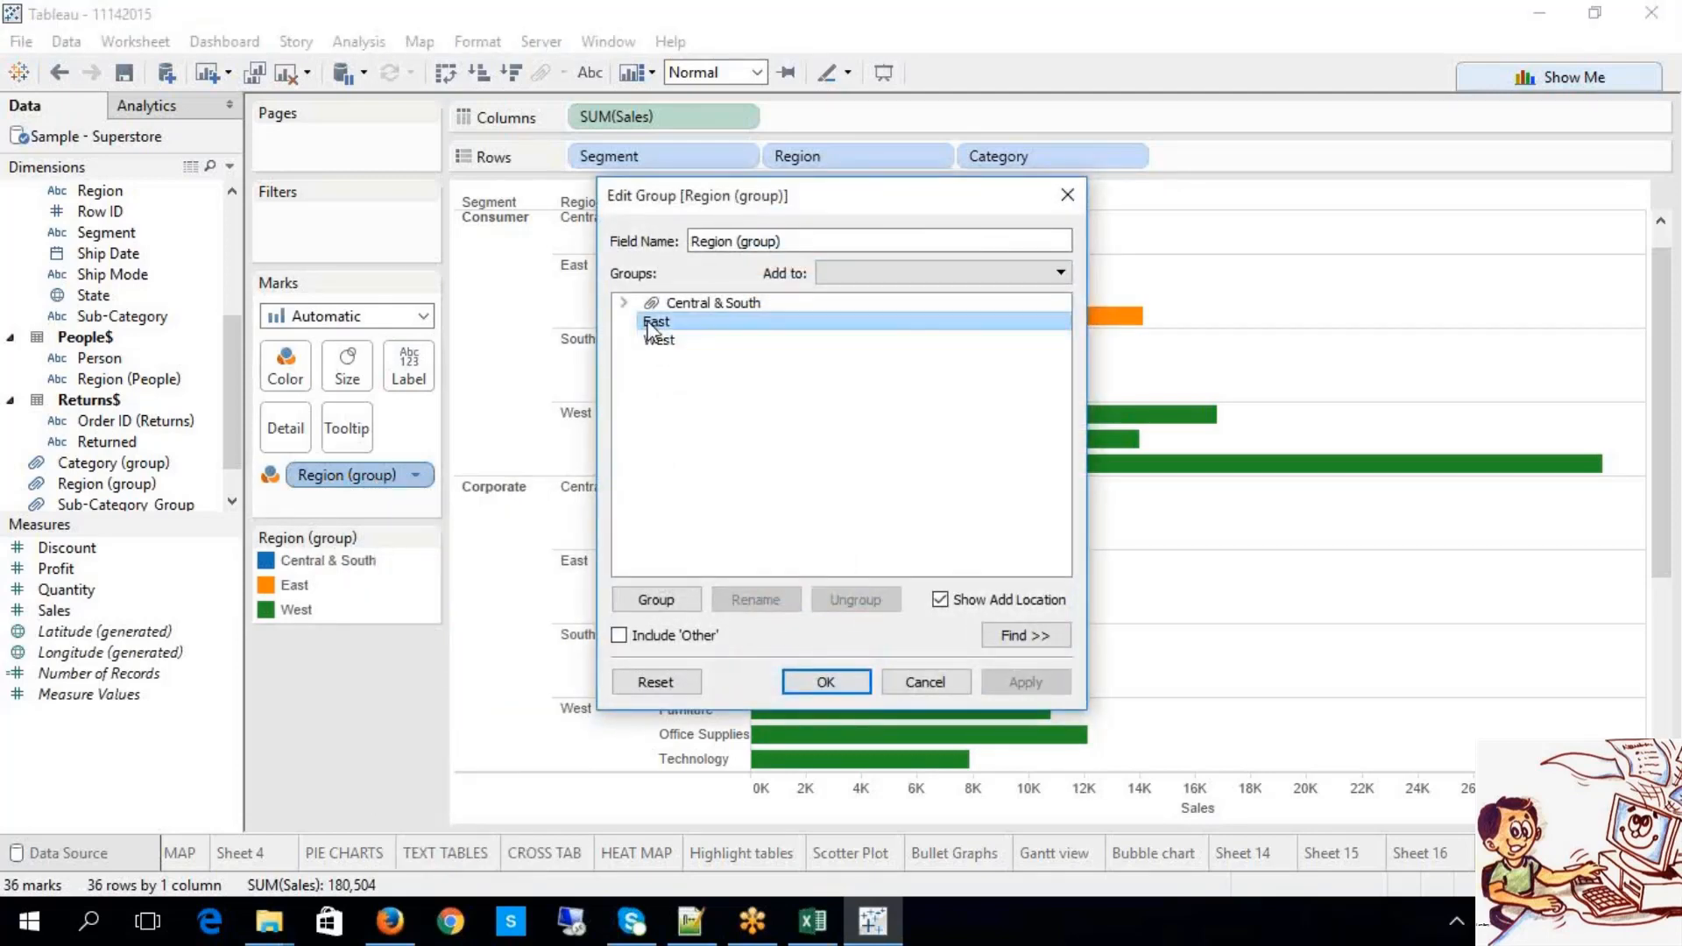
pyautogui.click(657, 600)
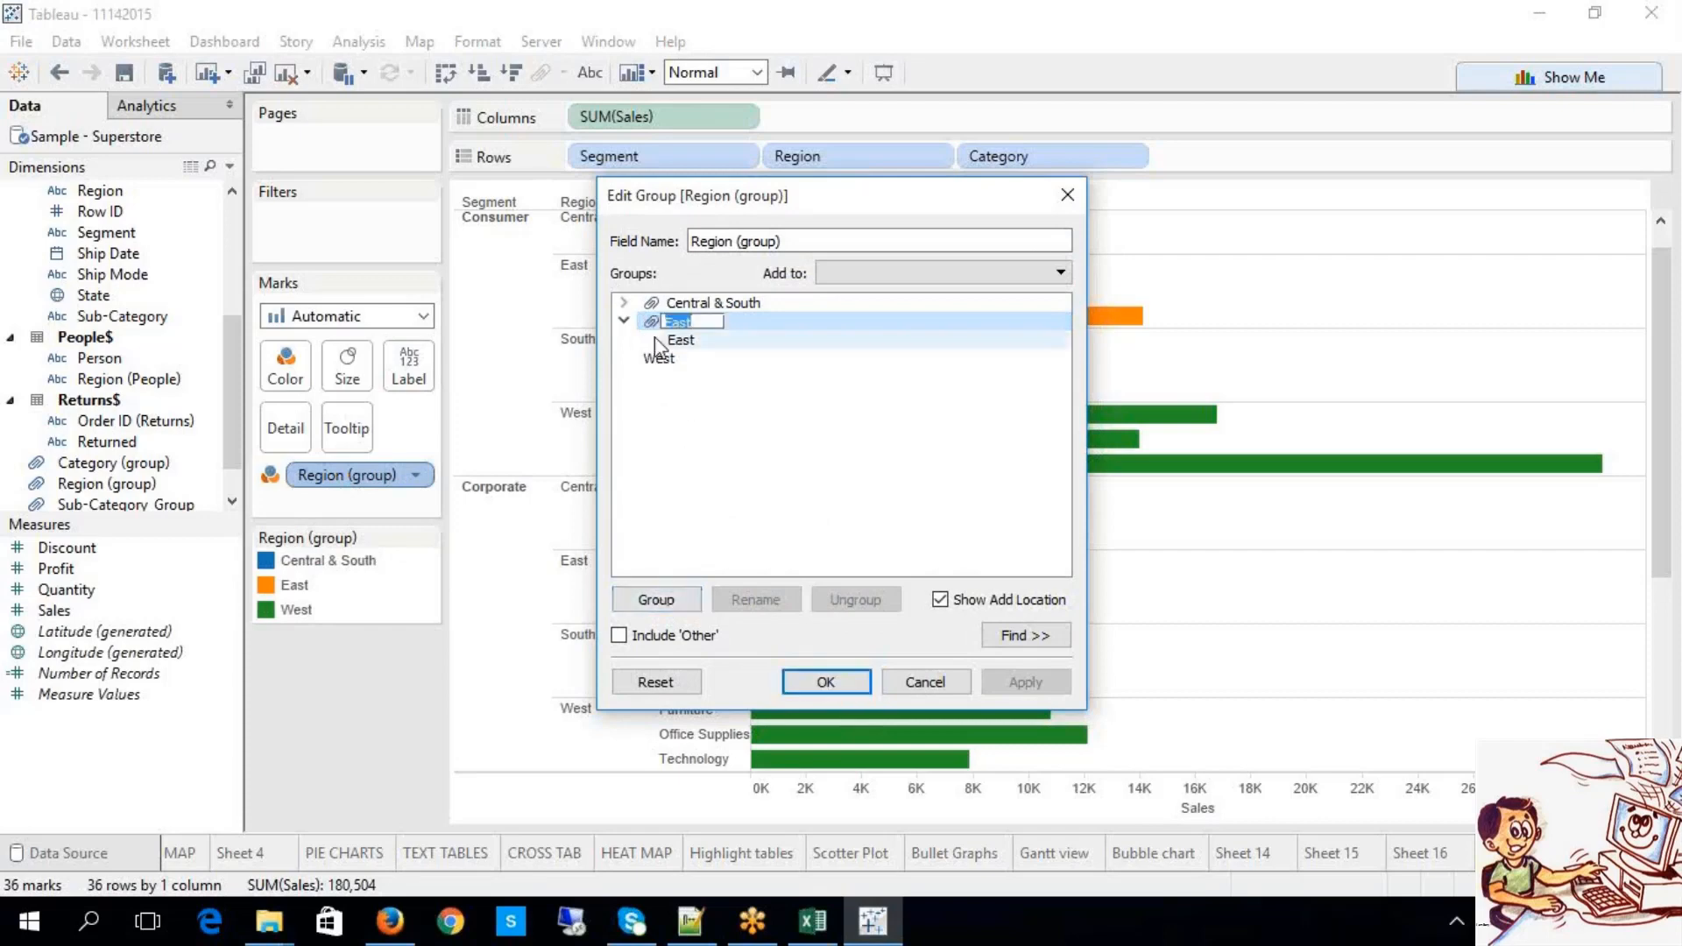
pyautogui.press('Return')
# Step: Move East into Central & South and apply, leaving Central, East, South and West
pyautogui.click(673, 321)
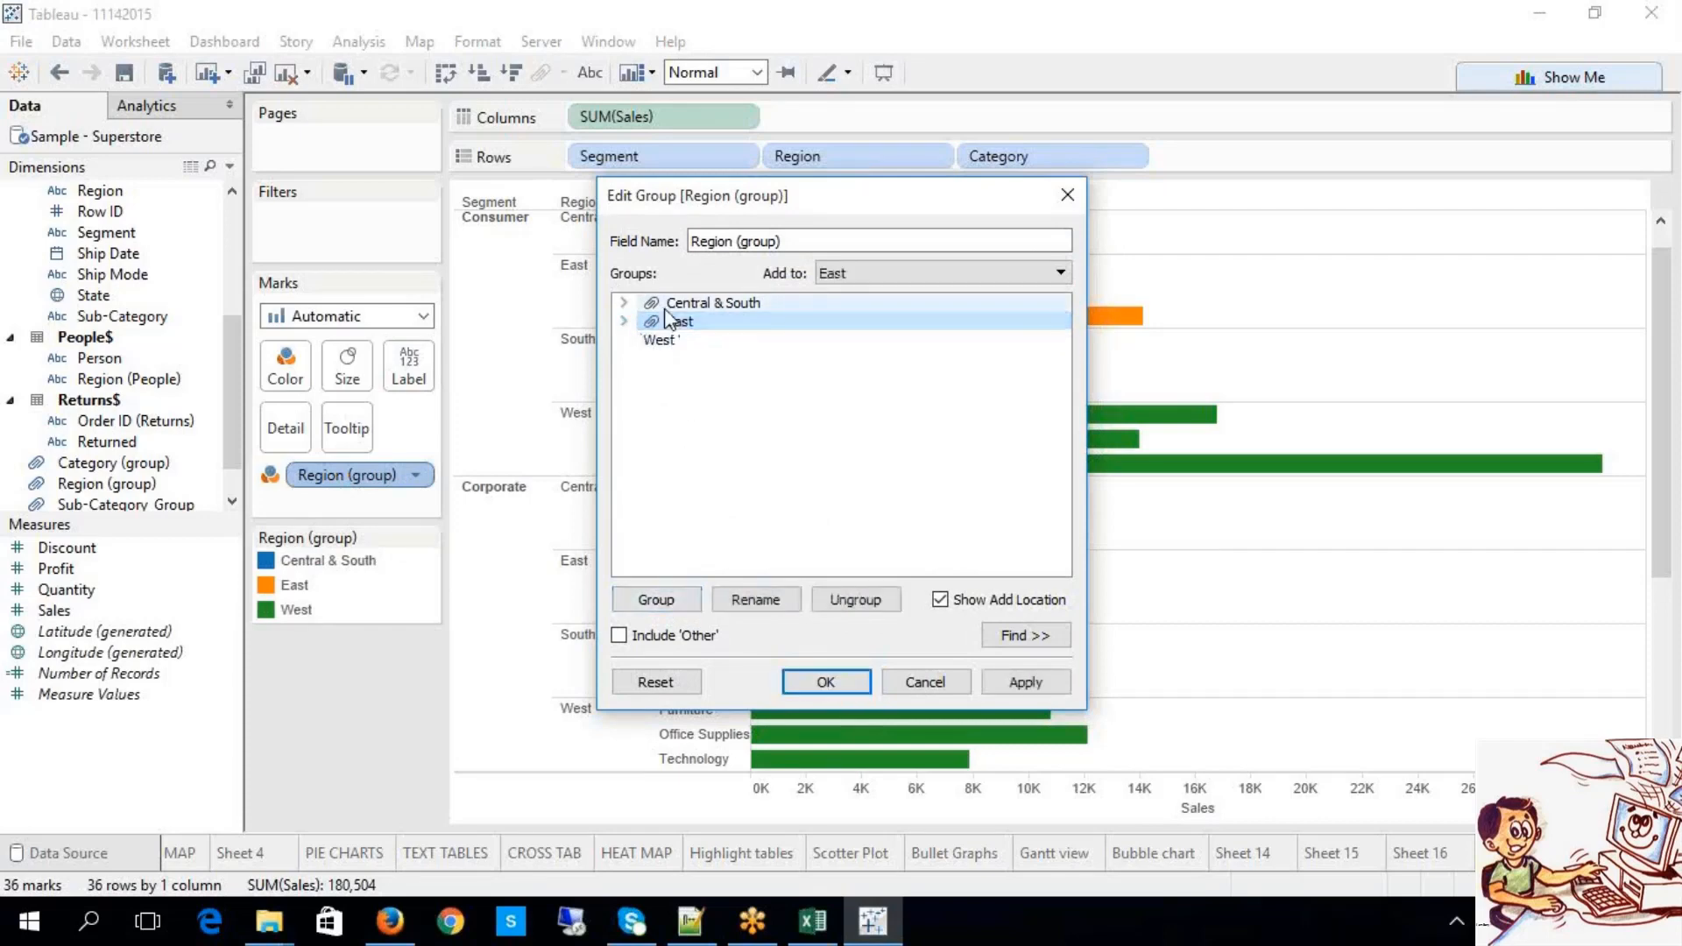
pyautogui.click(624, 304)
pyautogui.moveTo(680, 358); pyautogui.dragTo(689, 326)
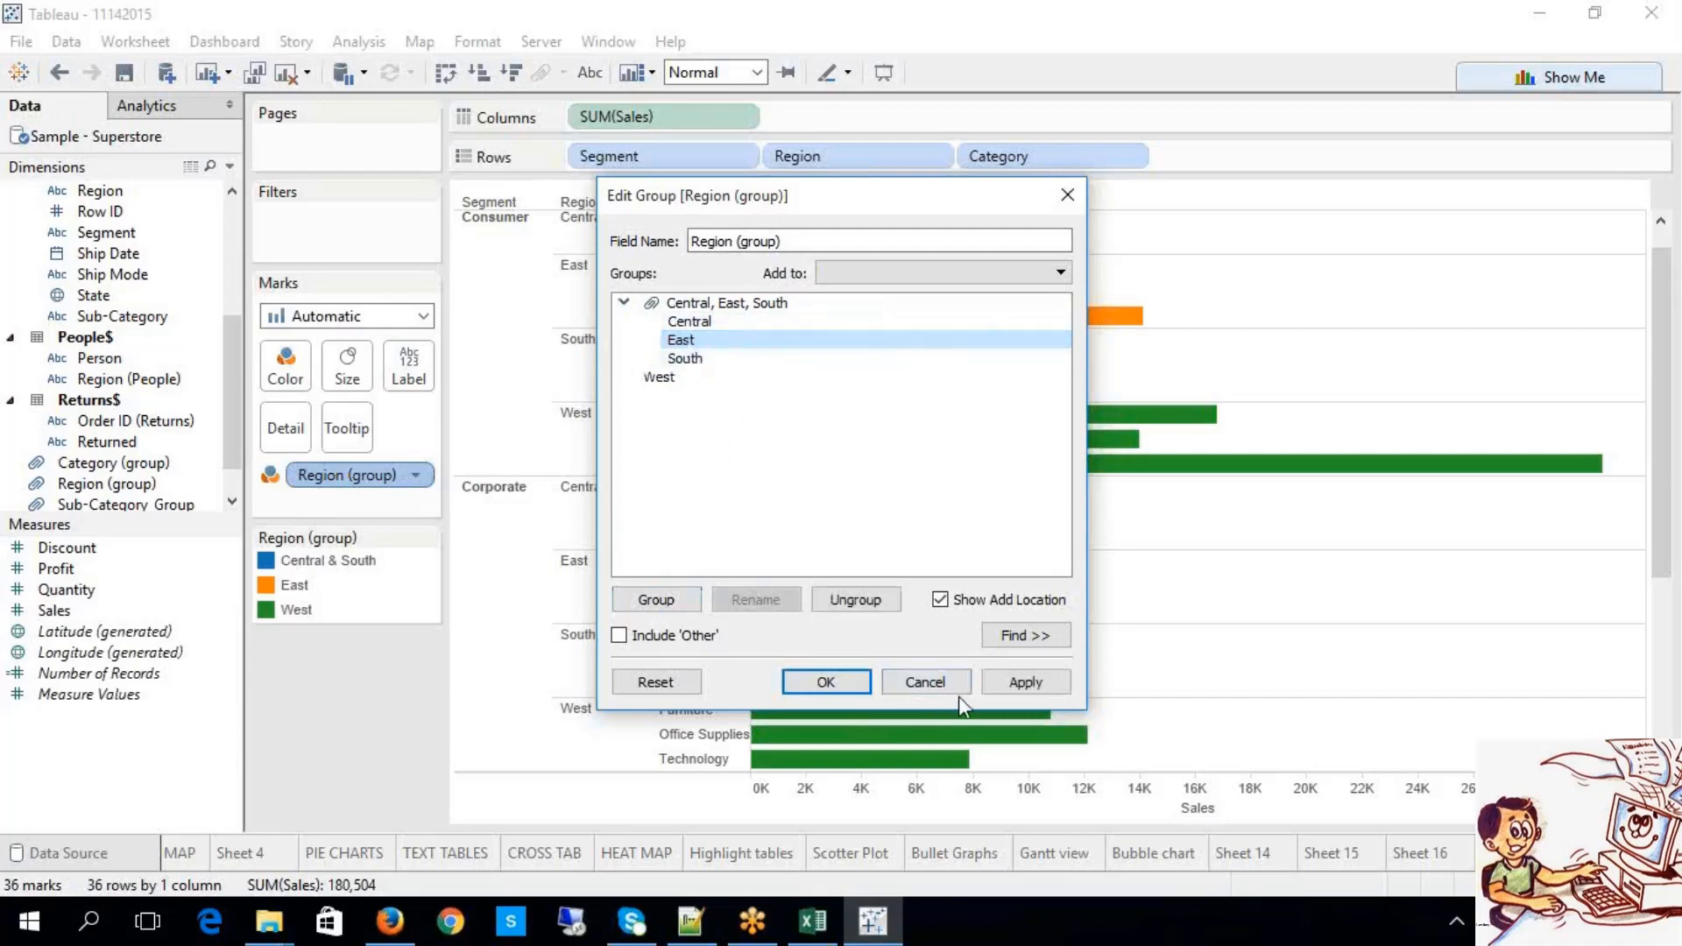
pyautogui.click(1025, 683)
pyautogui.click(828, 682)
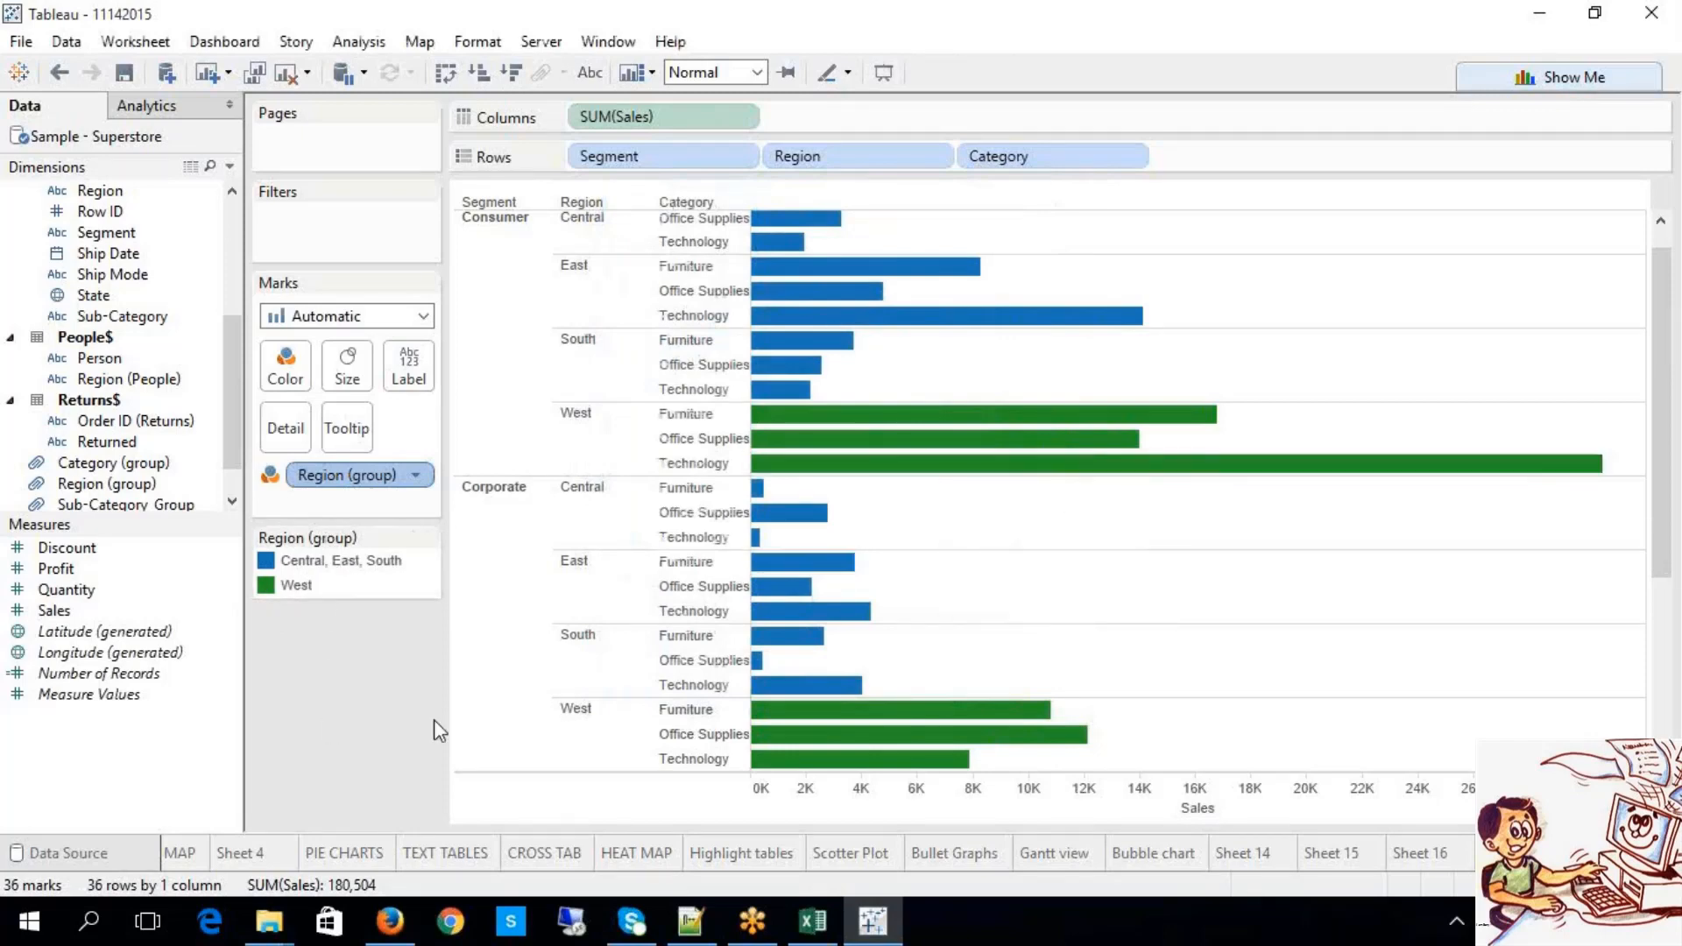
pyautogui.scroll(-5, 985, 631)
pyautogui.scroll(5, 995, 644)
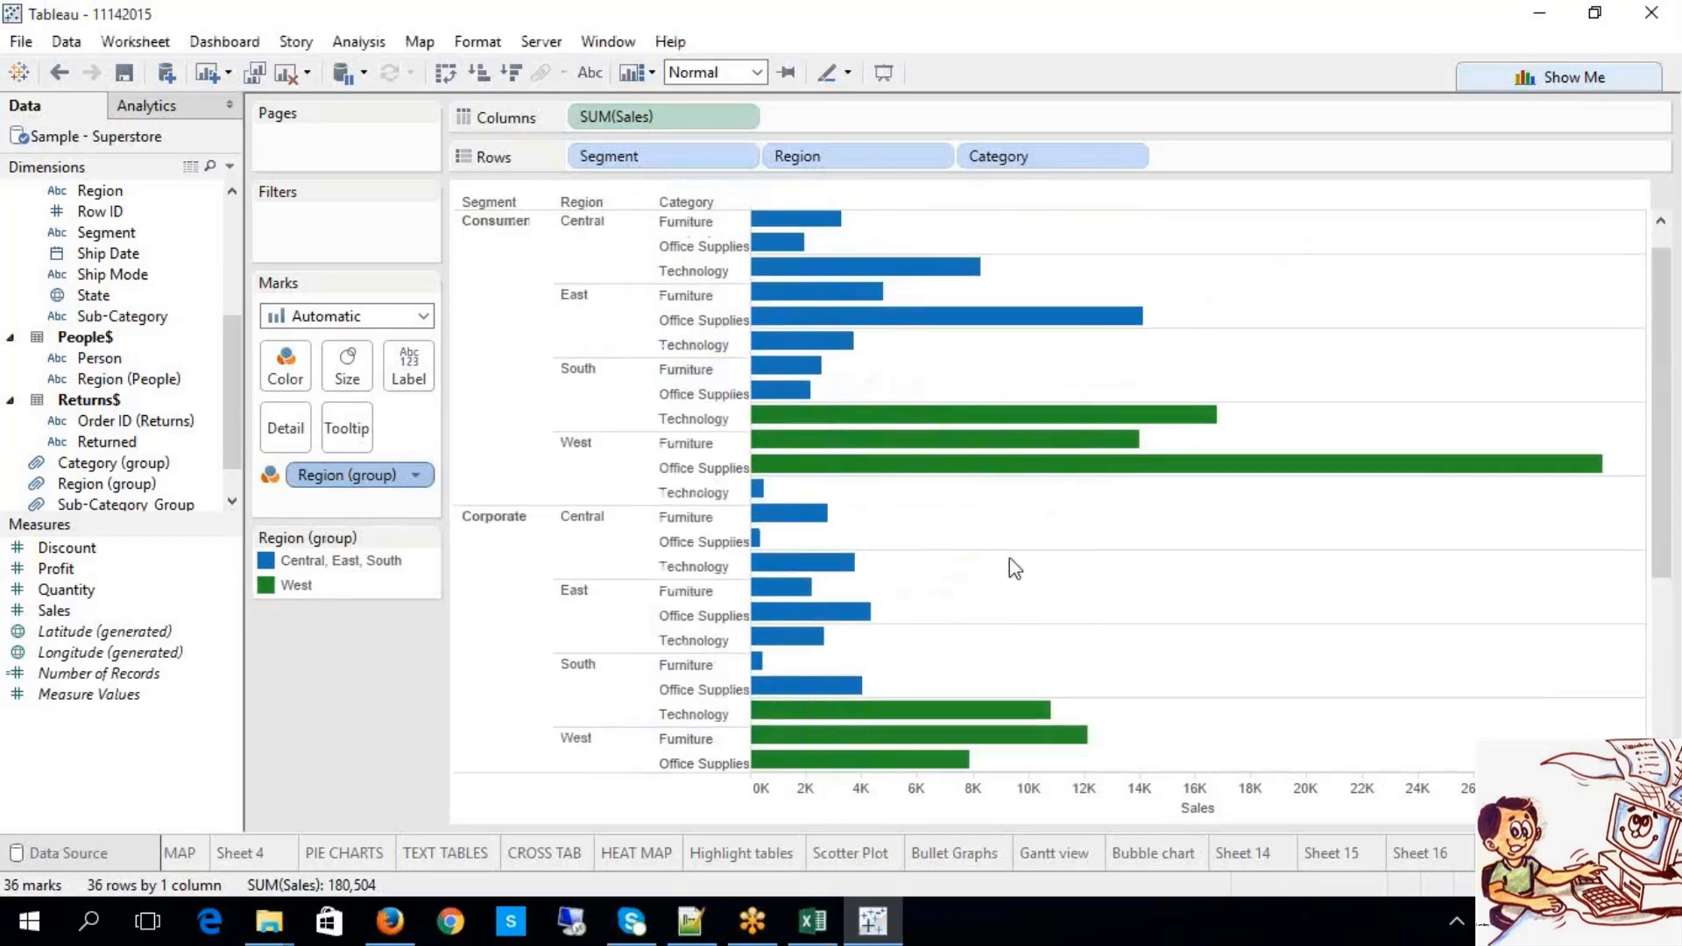
pyautogui.scroll(-6, 1009, 561)
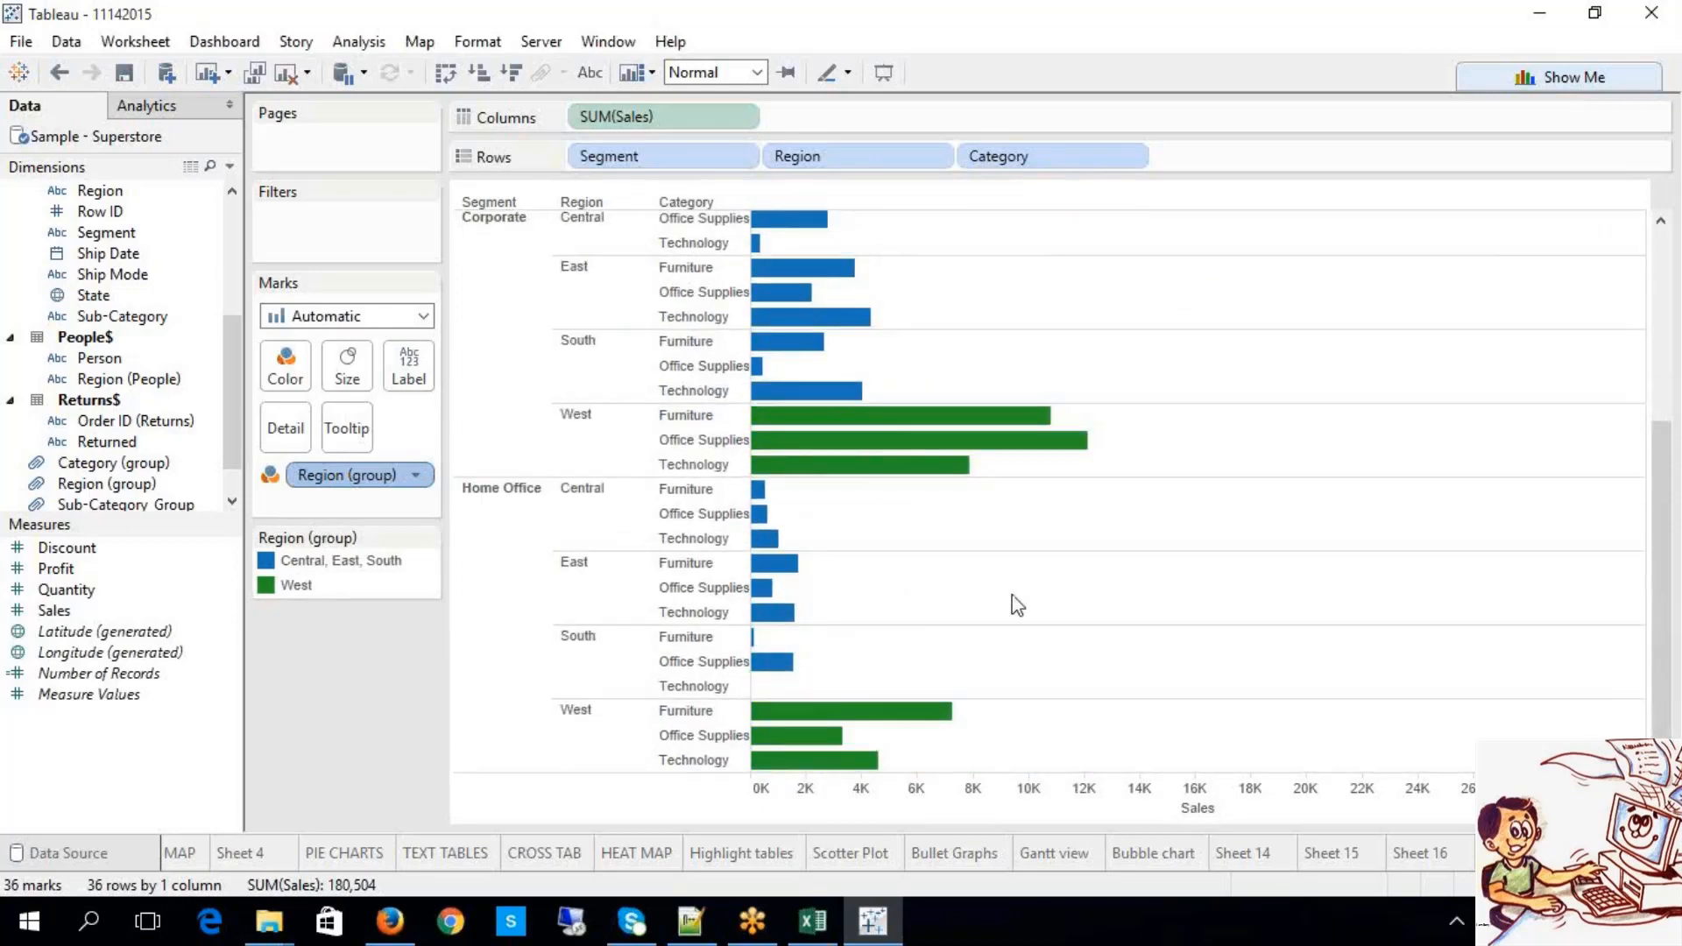
# Step: Remove Region (group) from the Marks card colour so all bars are plain blue
pyautogui.scroll(4, 1032, 611)
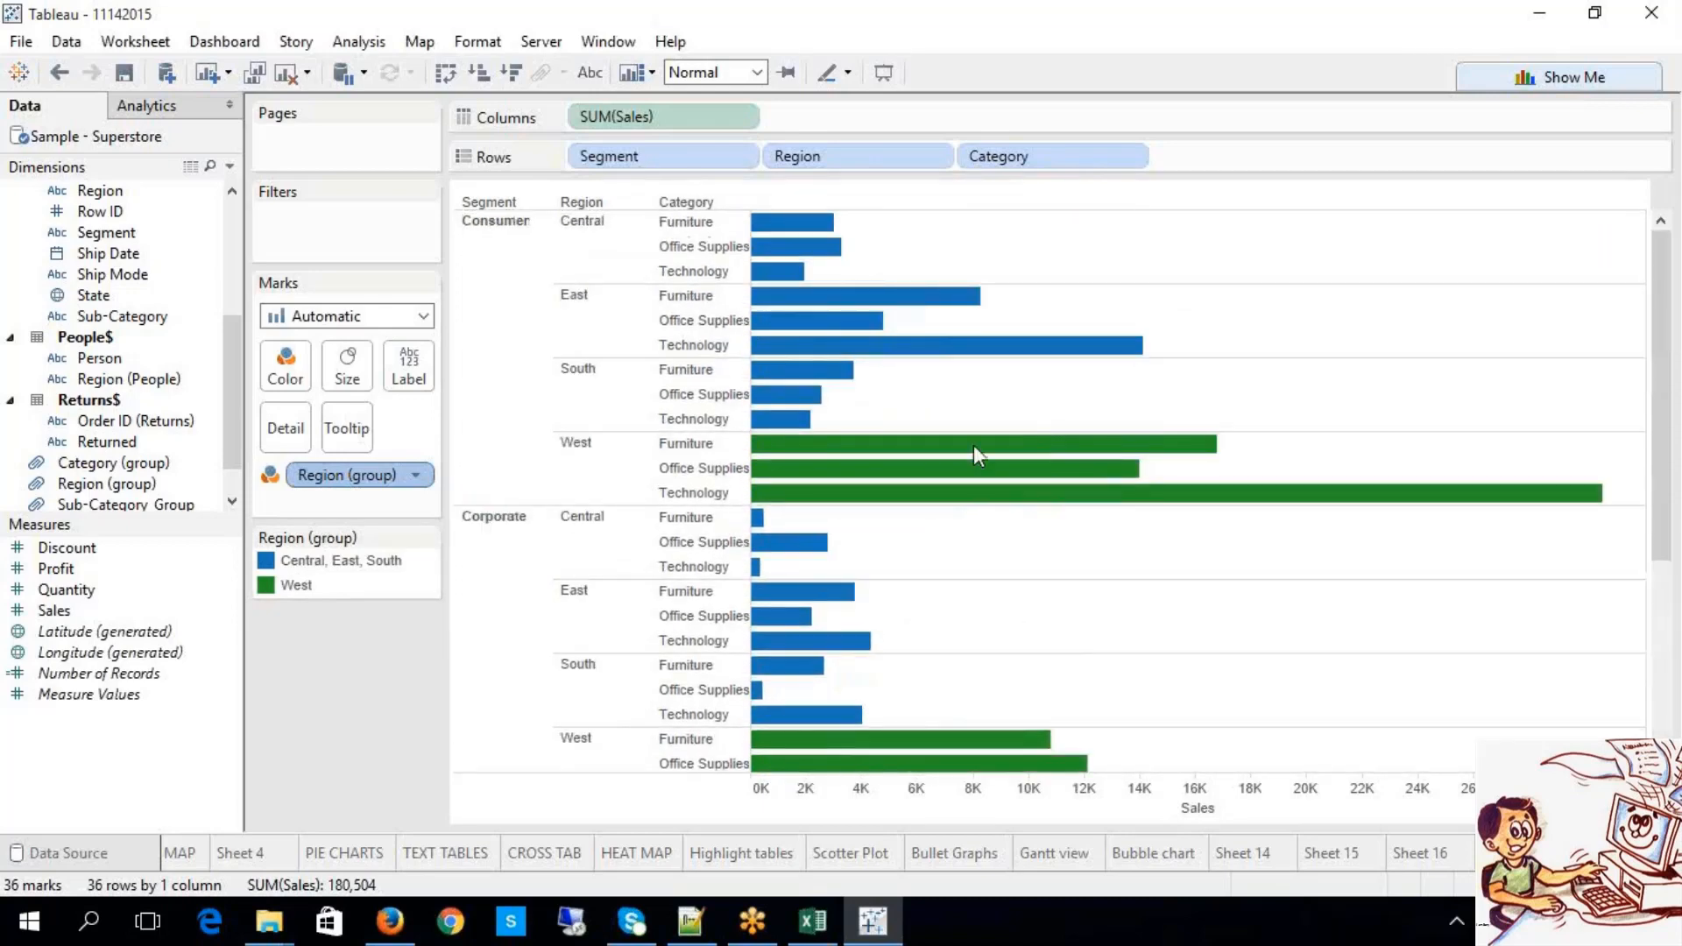
pyautogui.moveTo(997, 517)
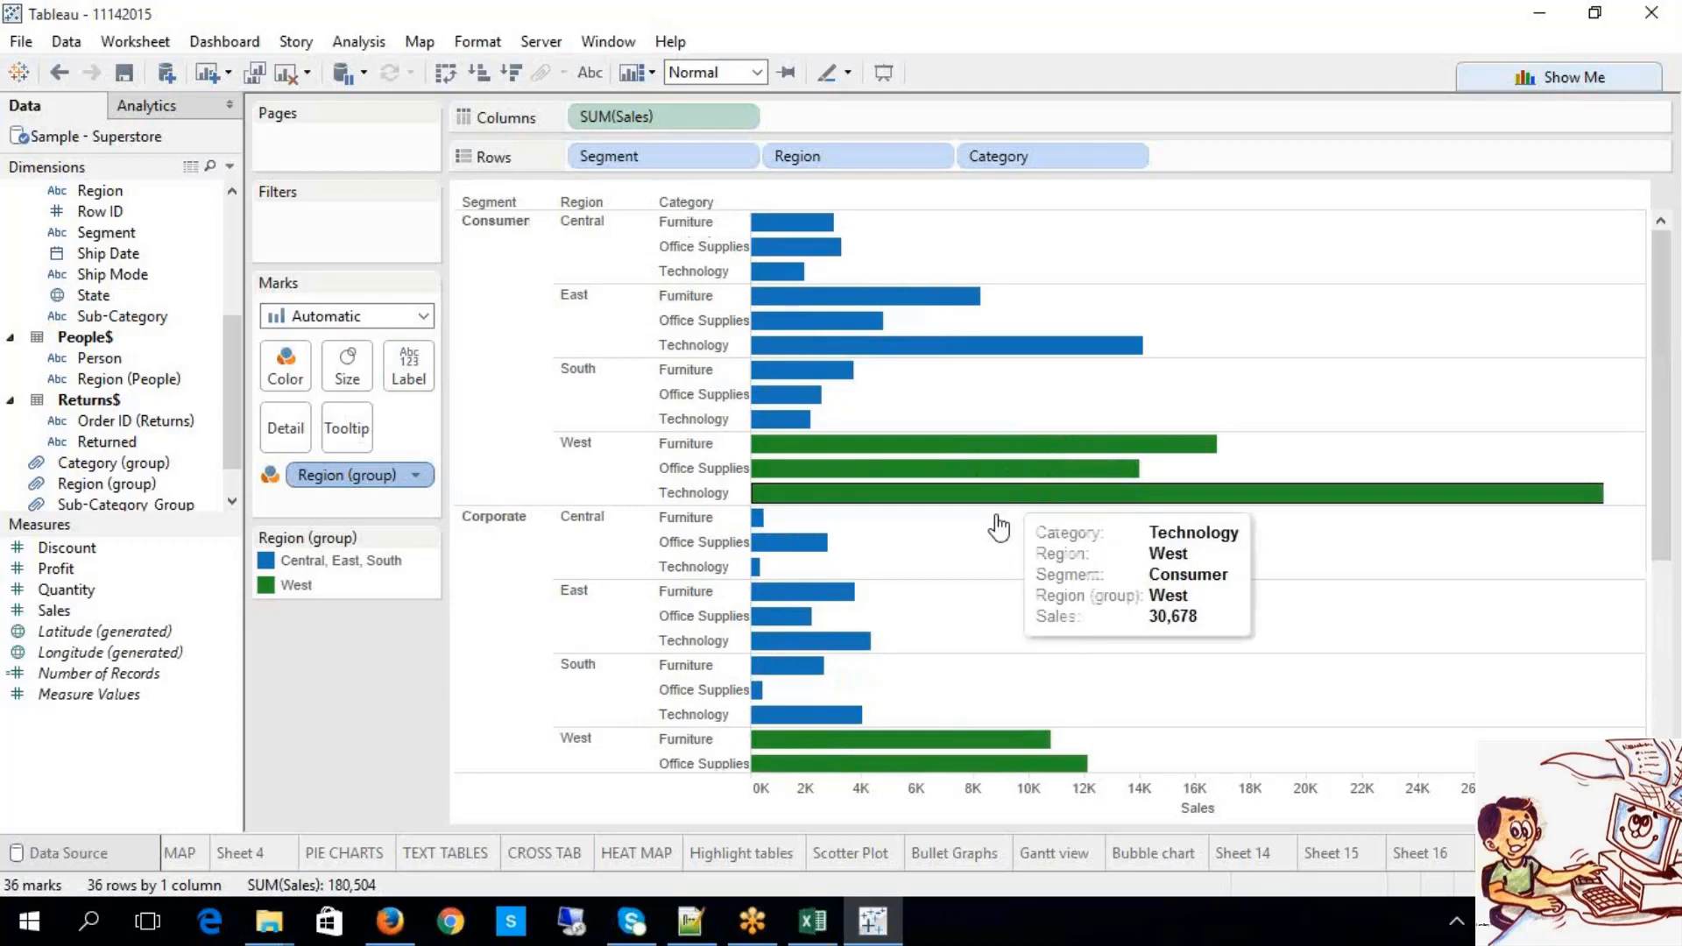
pyautogui.moveTo(899, 289)
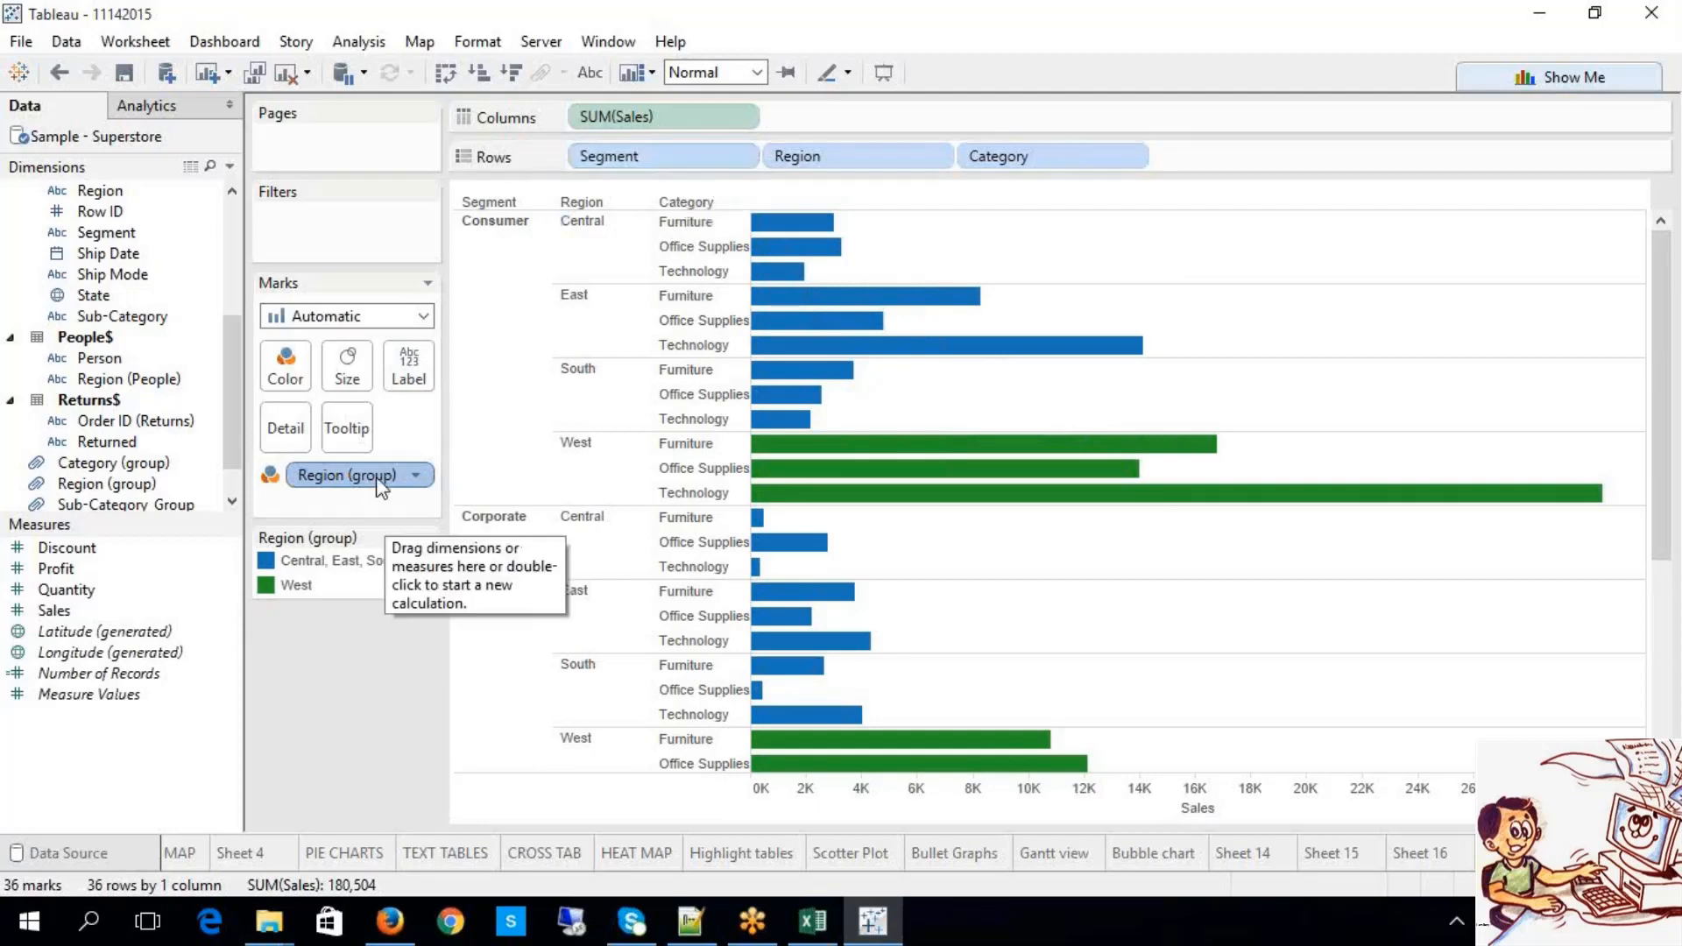
pyautogui.click(418, 475)
pyautogui.click(292, 482)
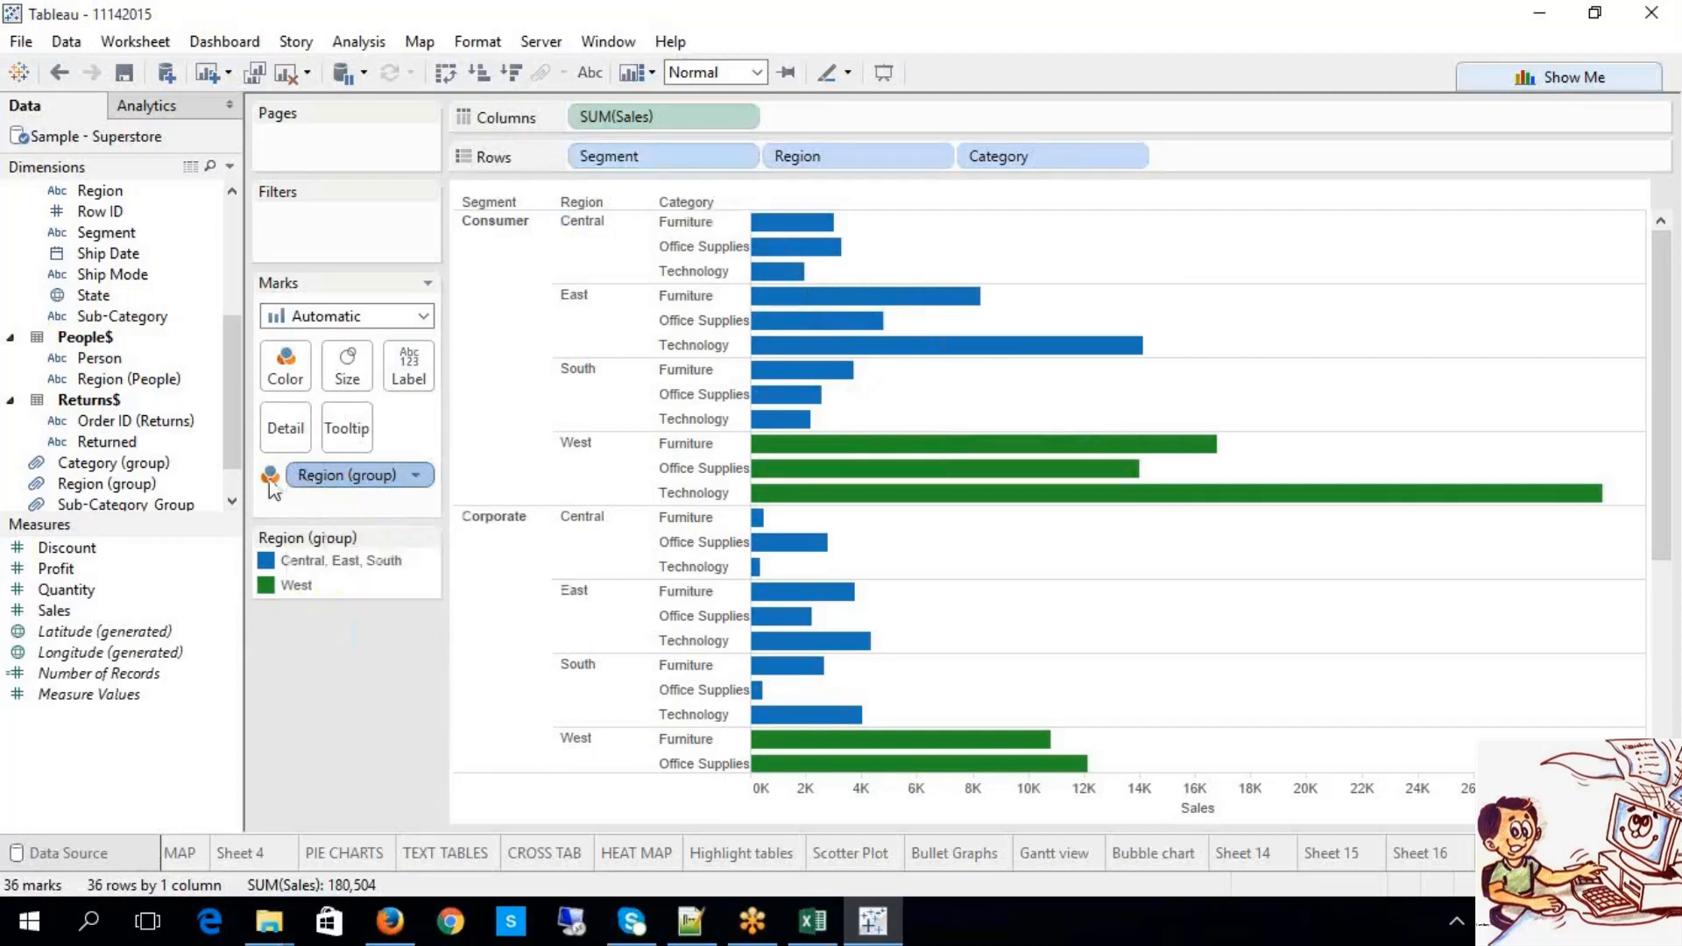
pyautogui.rightClick(368, 485)
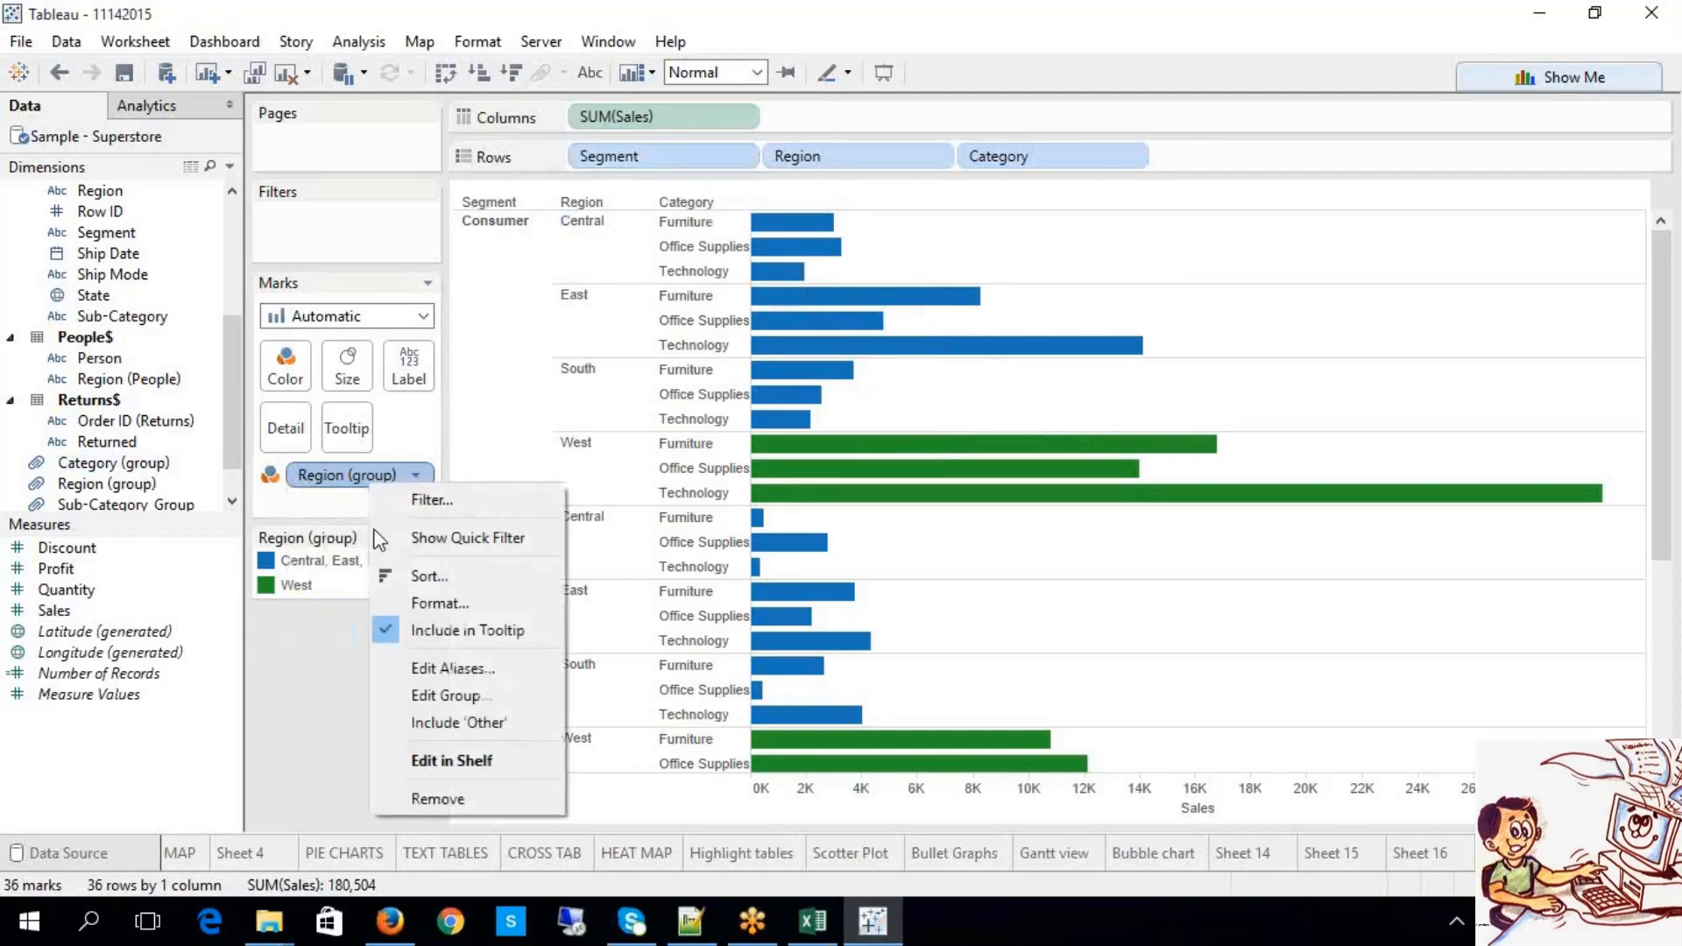
pyautogui.click(440, 797)
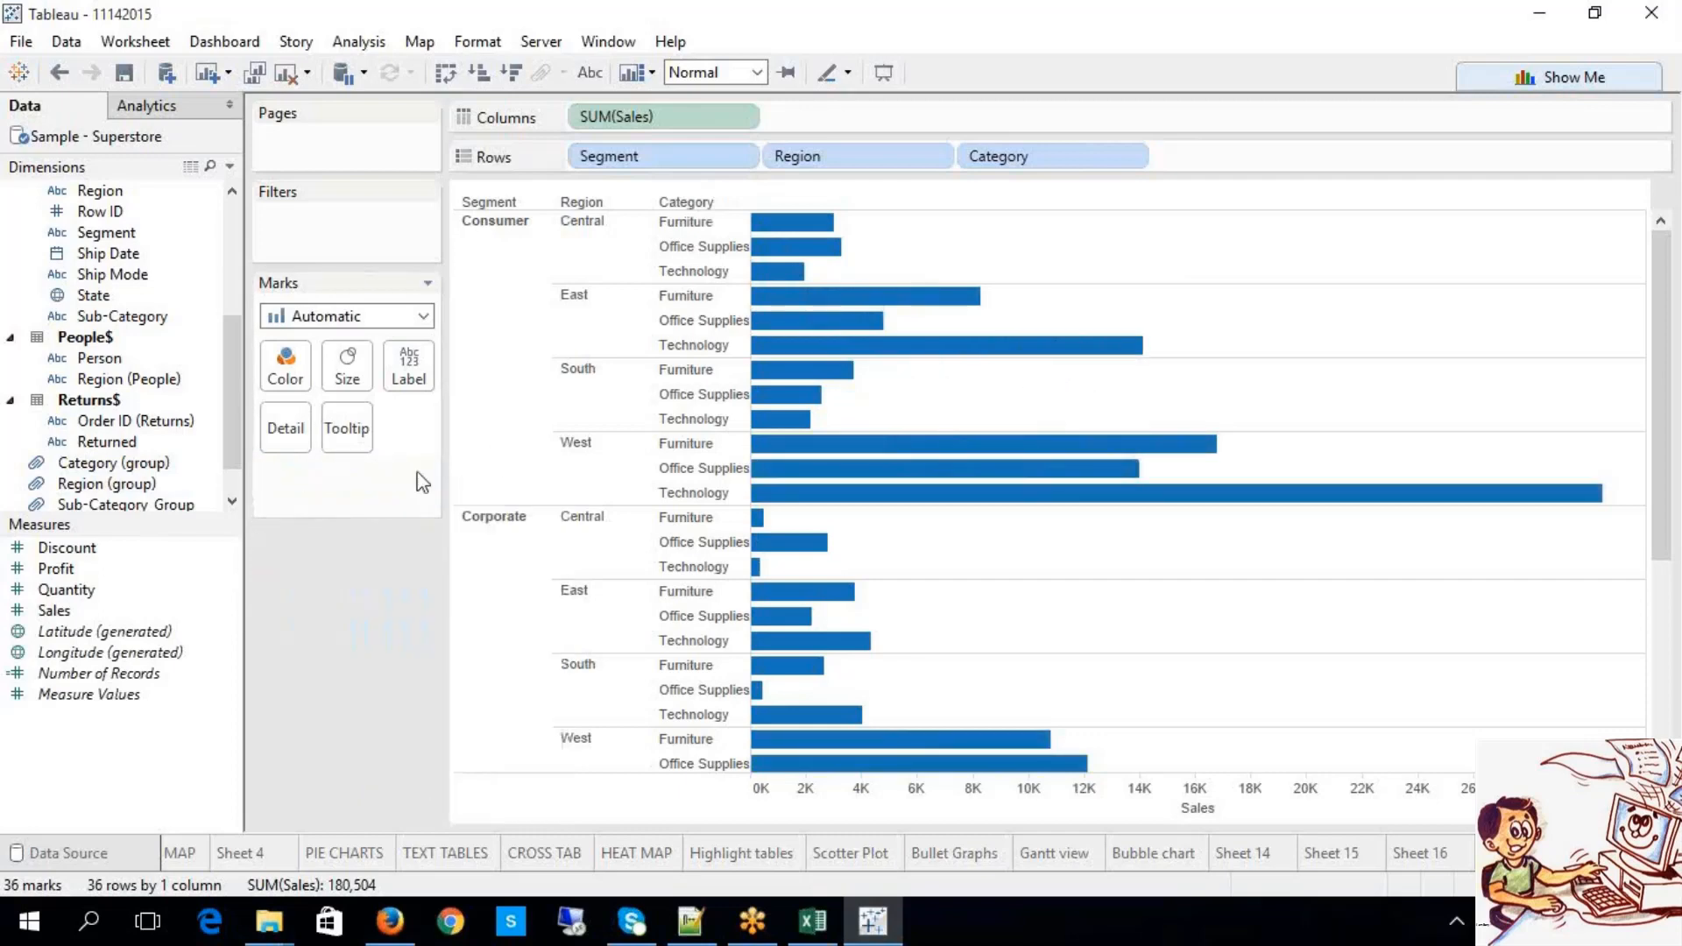
# Step: Select various bars and the Consumer and Corporate segment headers in the chart
pyautogui.click(994, 346)
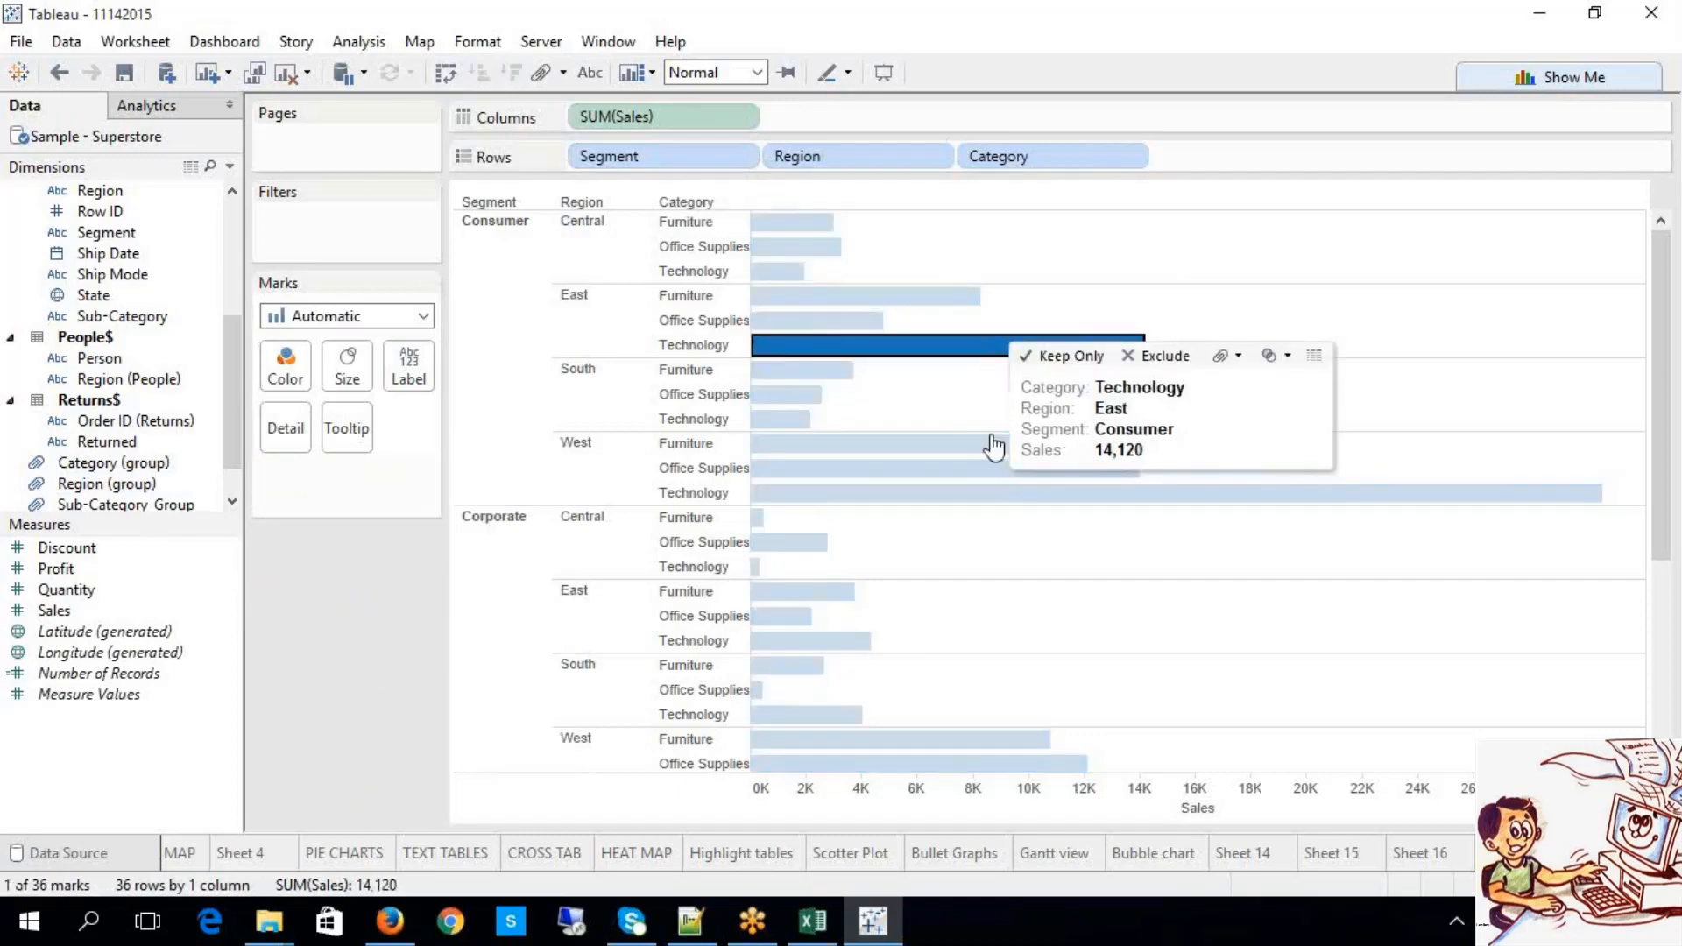
pyautogui.click(1027, 558)
pyautogui.scroll(-1, 1022, 547)
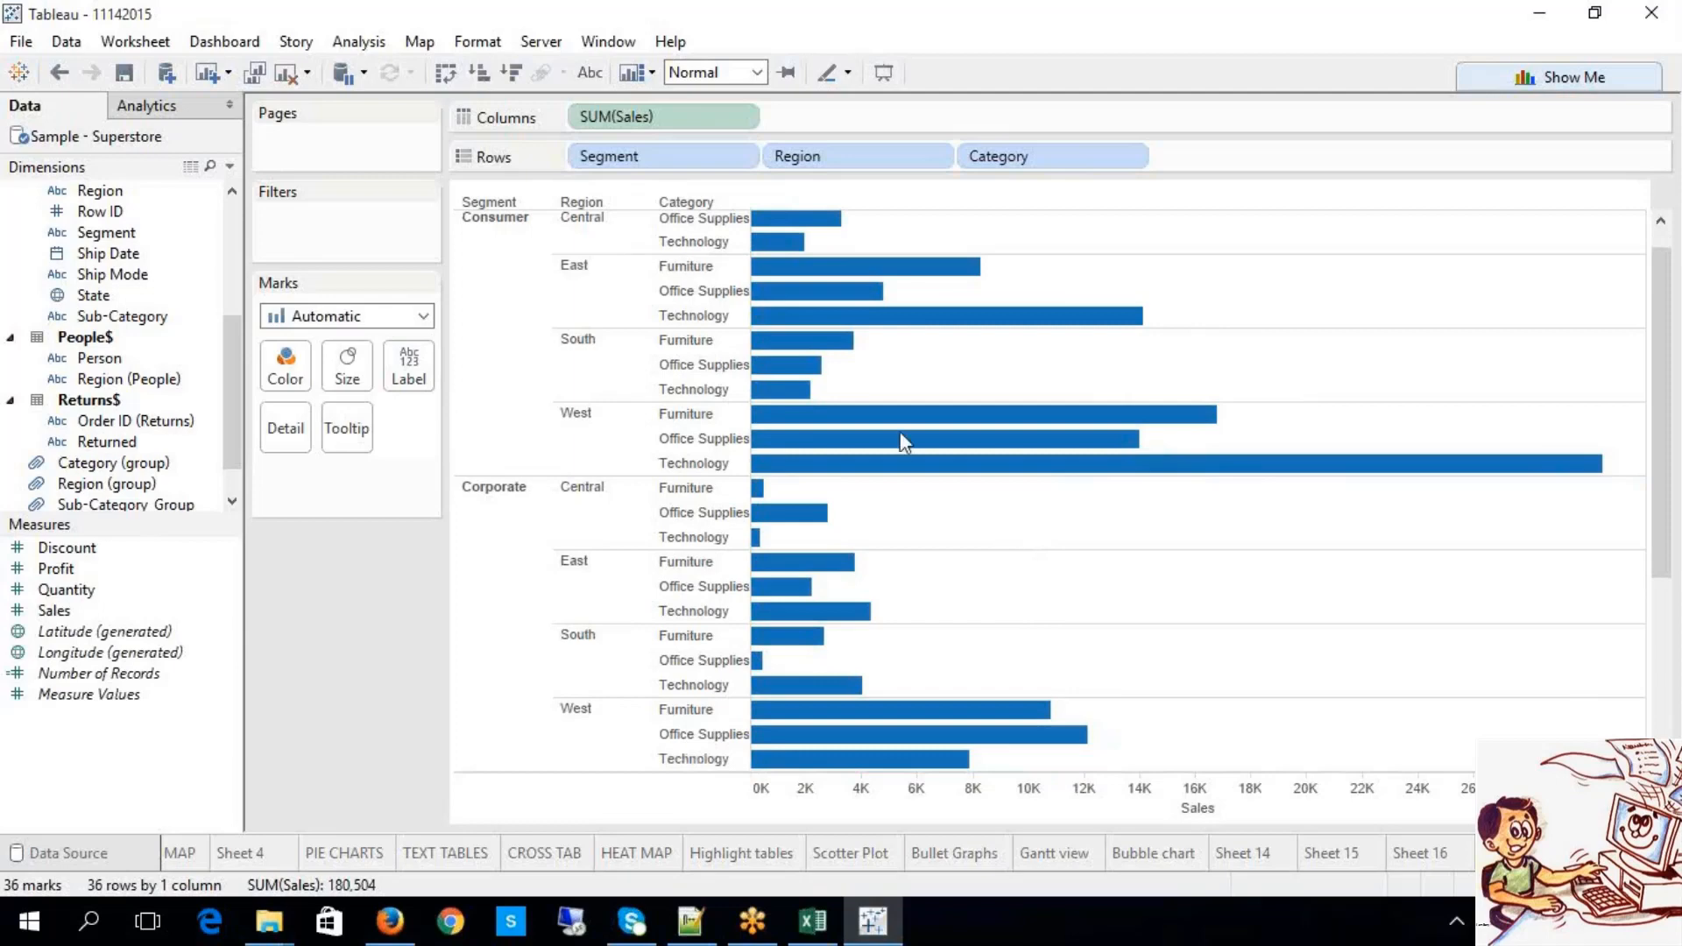
pyautogui.click(786, 324)
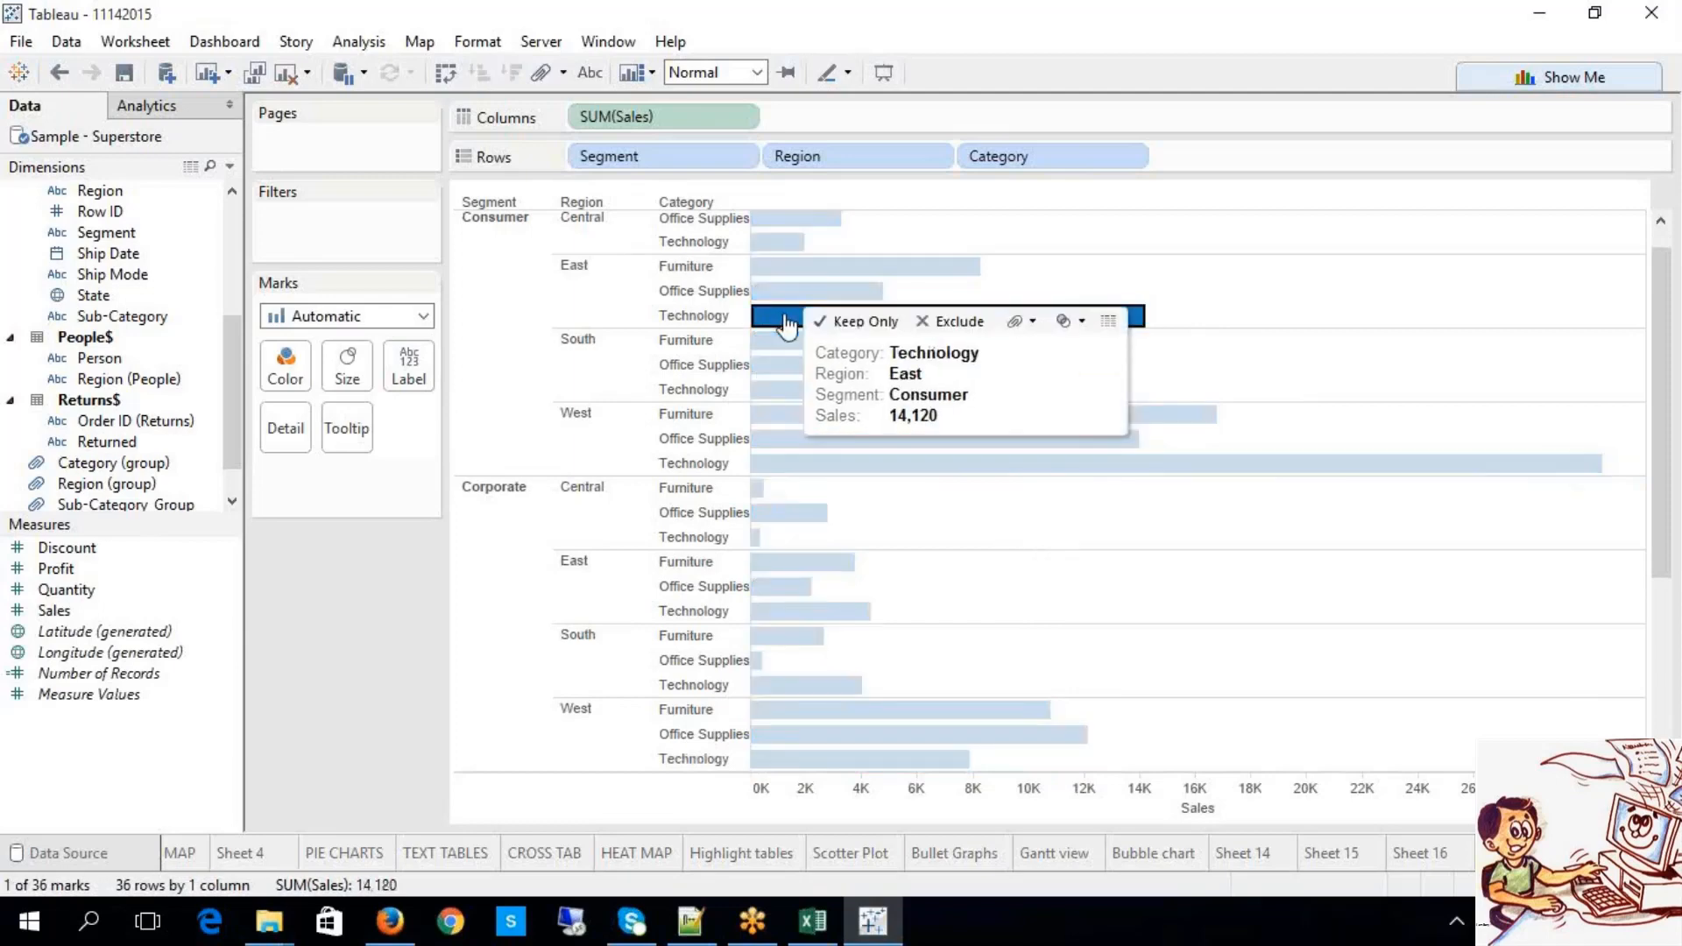
pyautogui.click(518, 438)
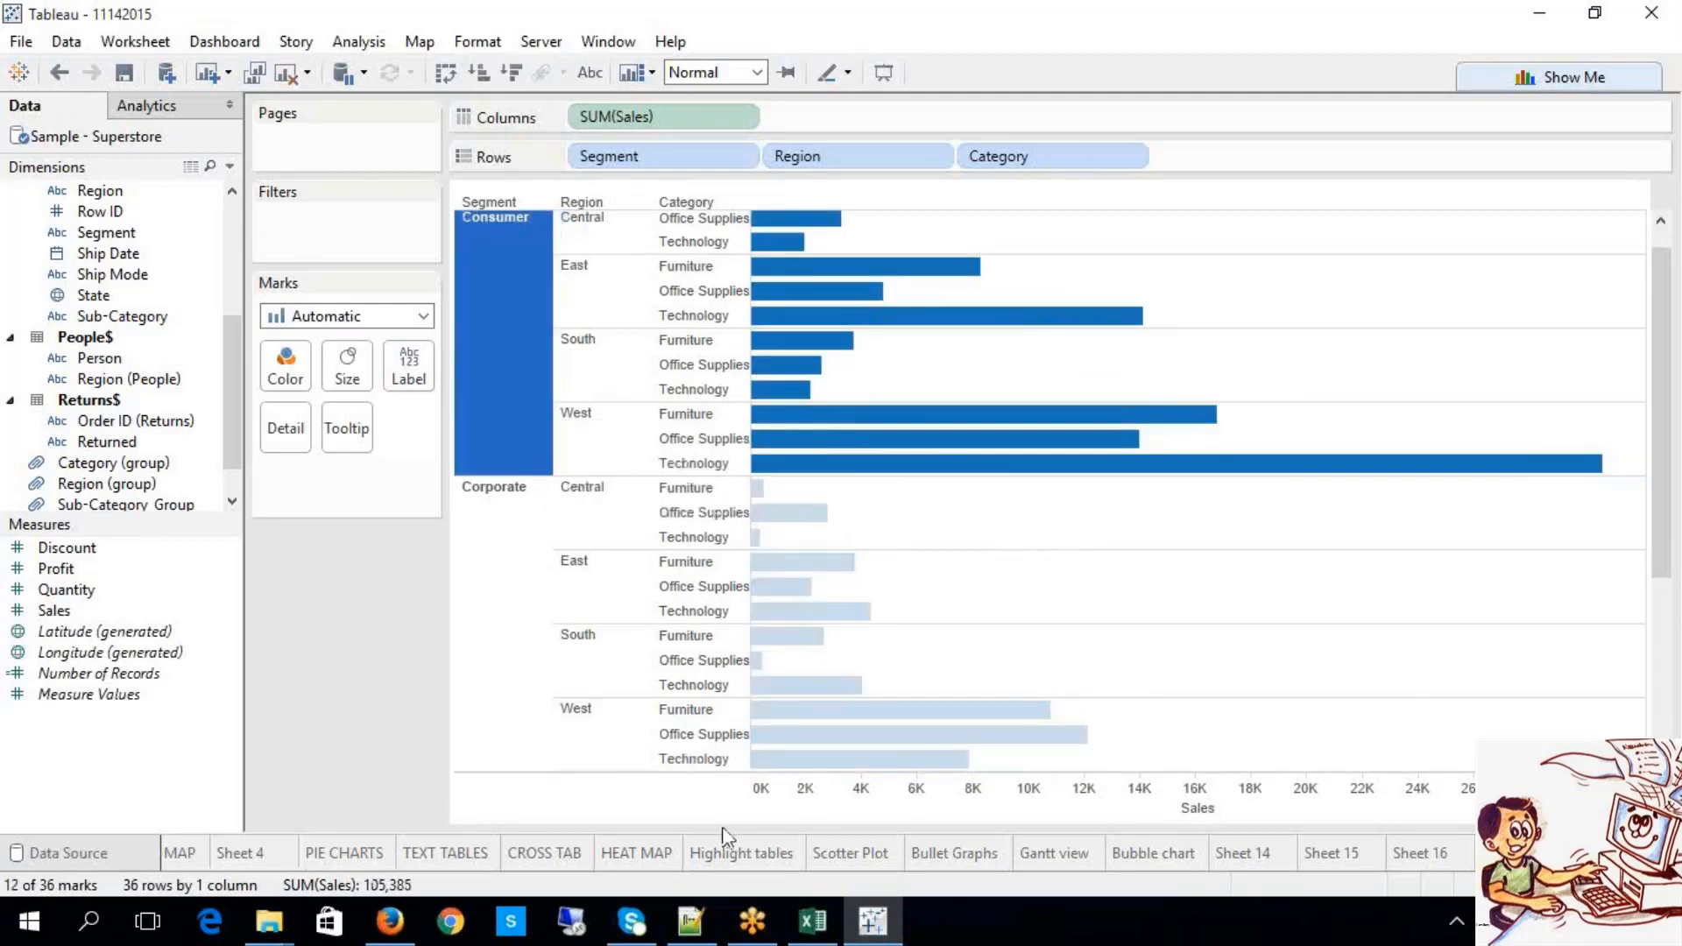
pyautogui.click(544, 601)
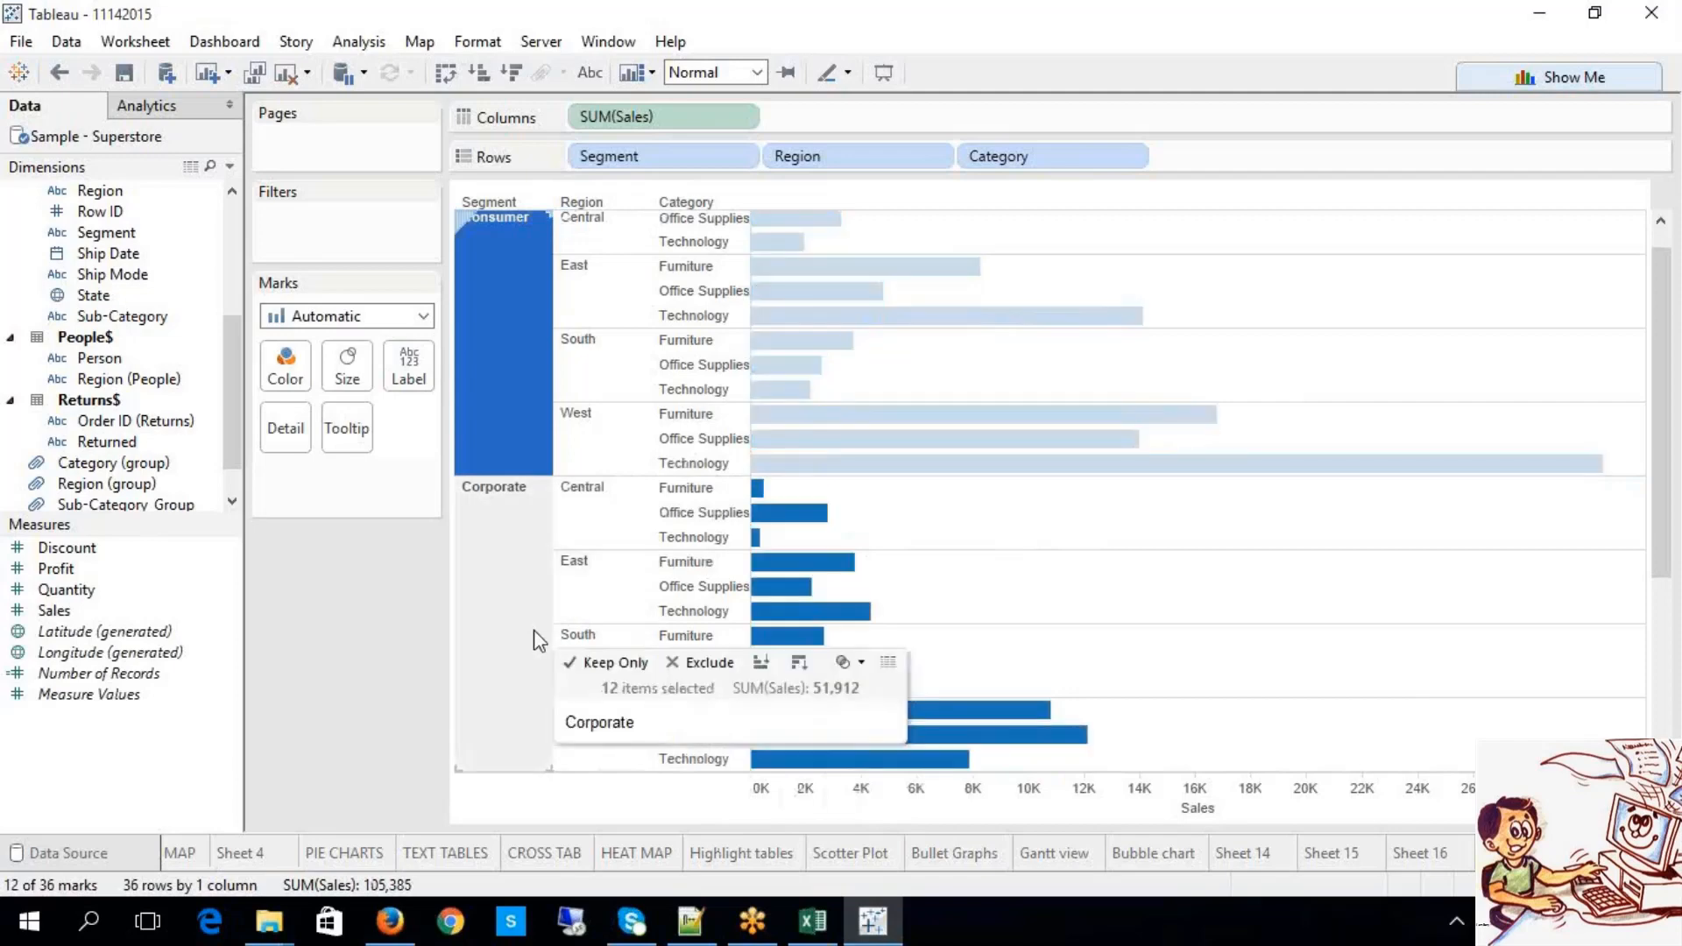
pyautogui.click(797, 437)
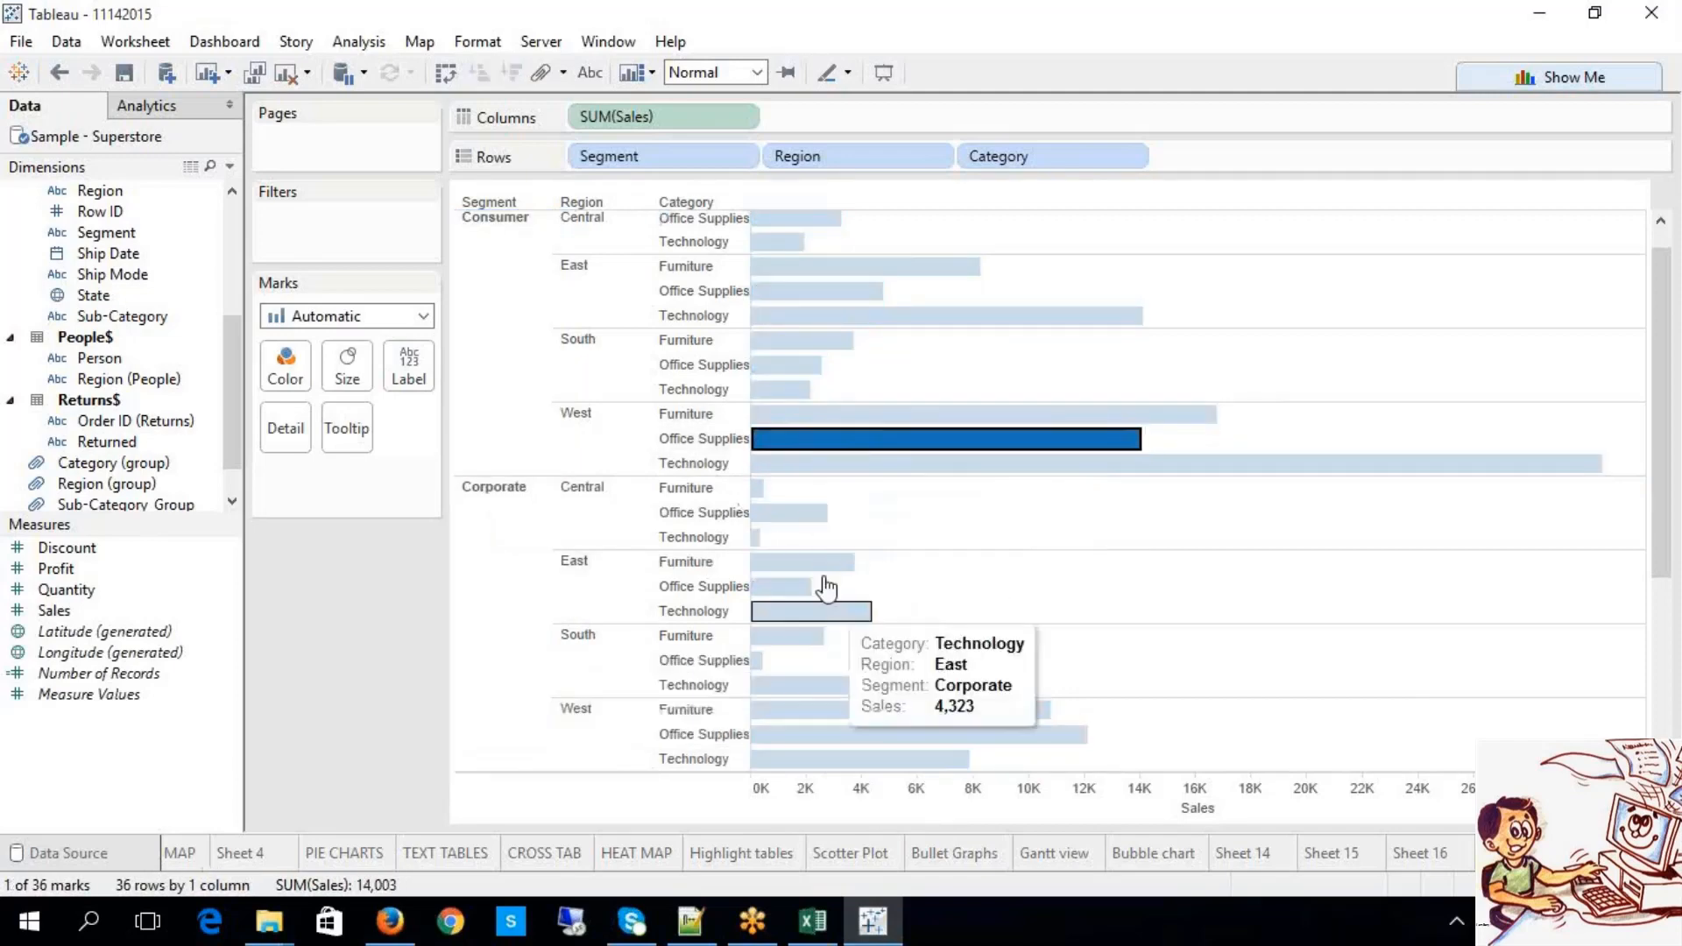
# Step: Keep only Corporate East Furniture/Technology, Consumer South Technology, Corporate Central Office Supplies, then remove that filter
pyautogui.click(829, 610)
pyautogui.keyDown('ctrl'); pyautogui.click(819, 568); pyautogui.keyUp('ctrl')
pyautogui.keyDown('ctrl'); pyautogui.click(794, 512); pyautogui.keyUp('ctrl')
pyautogui.keyDown('ctrl'); pyautogui.click(785, 389); pyautogui.keyUp('ctrl')
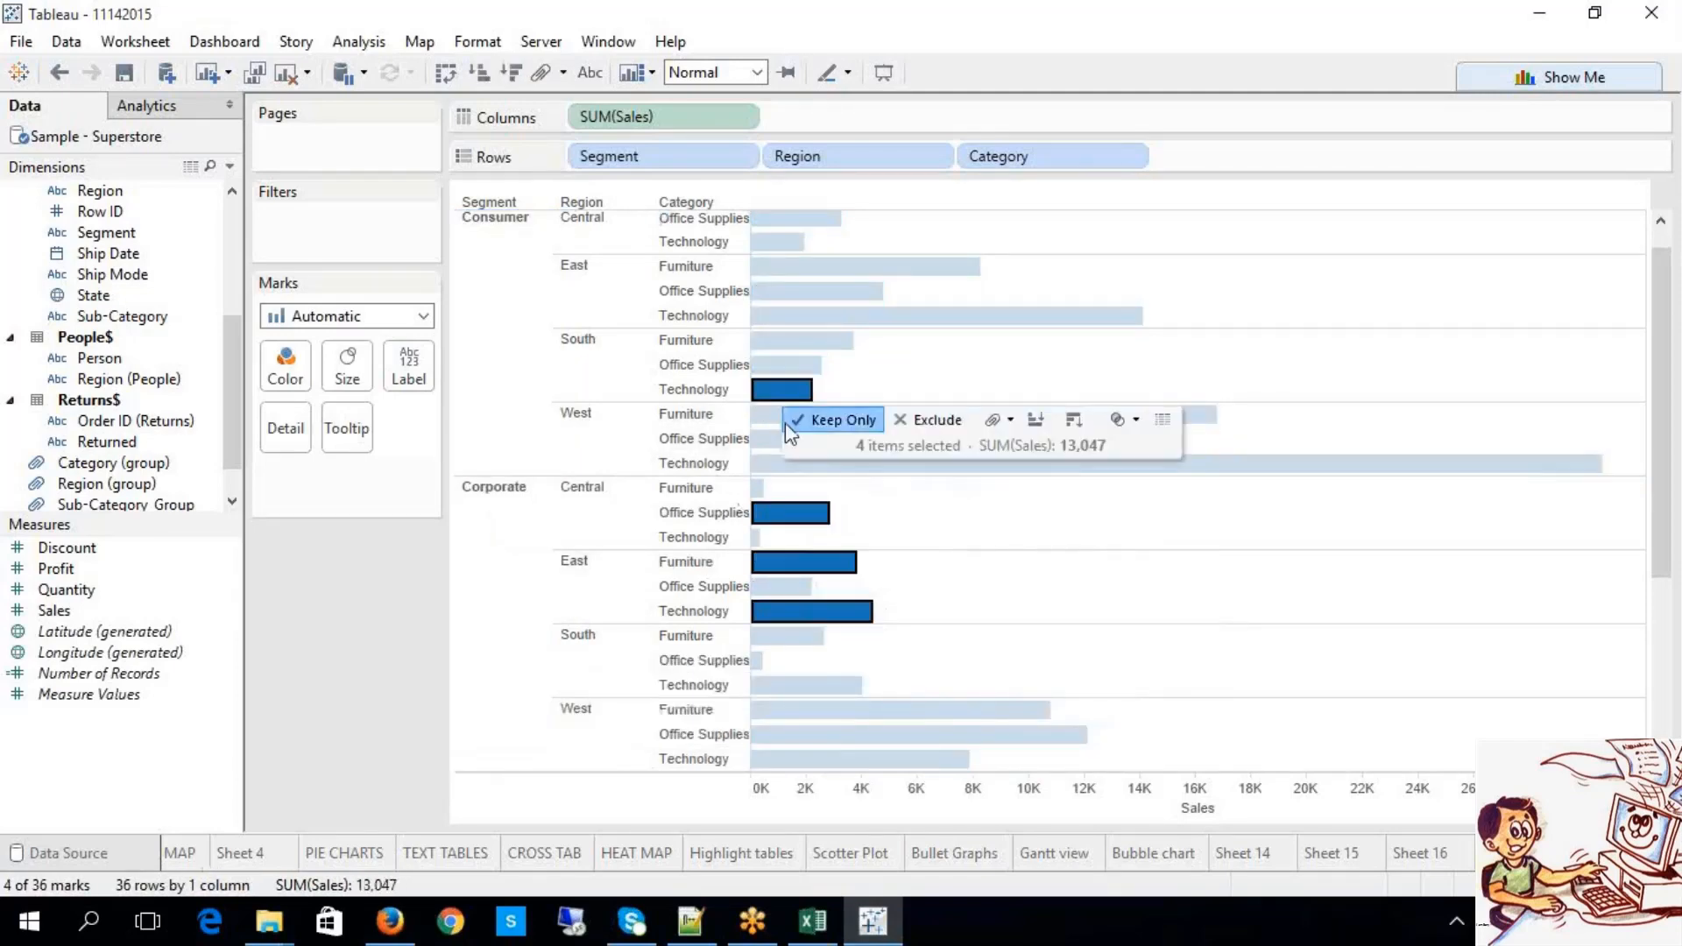
pyautogui.click(793, 420)
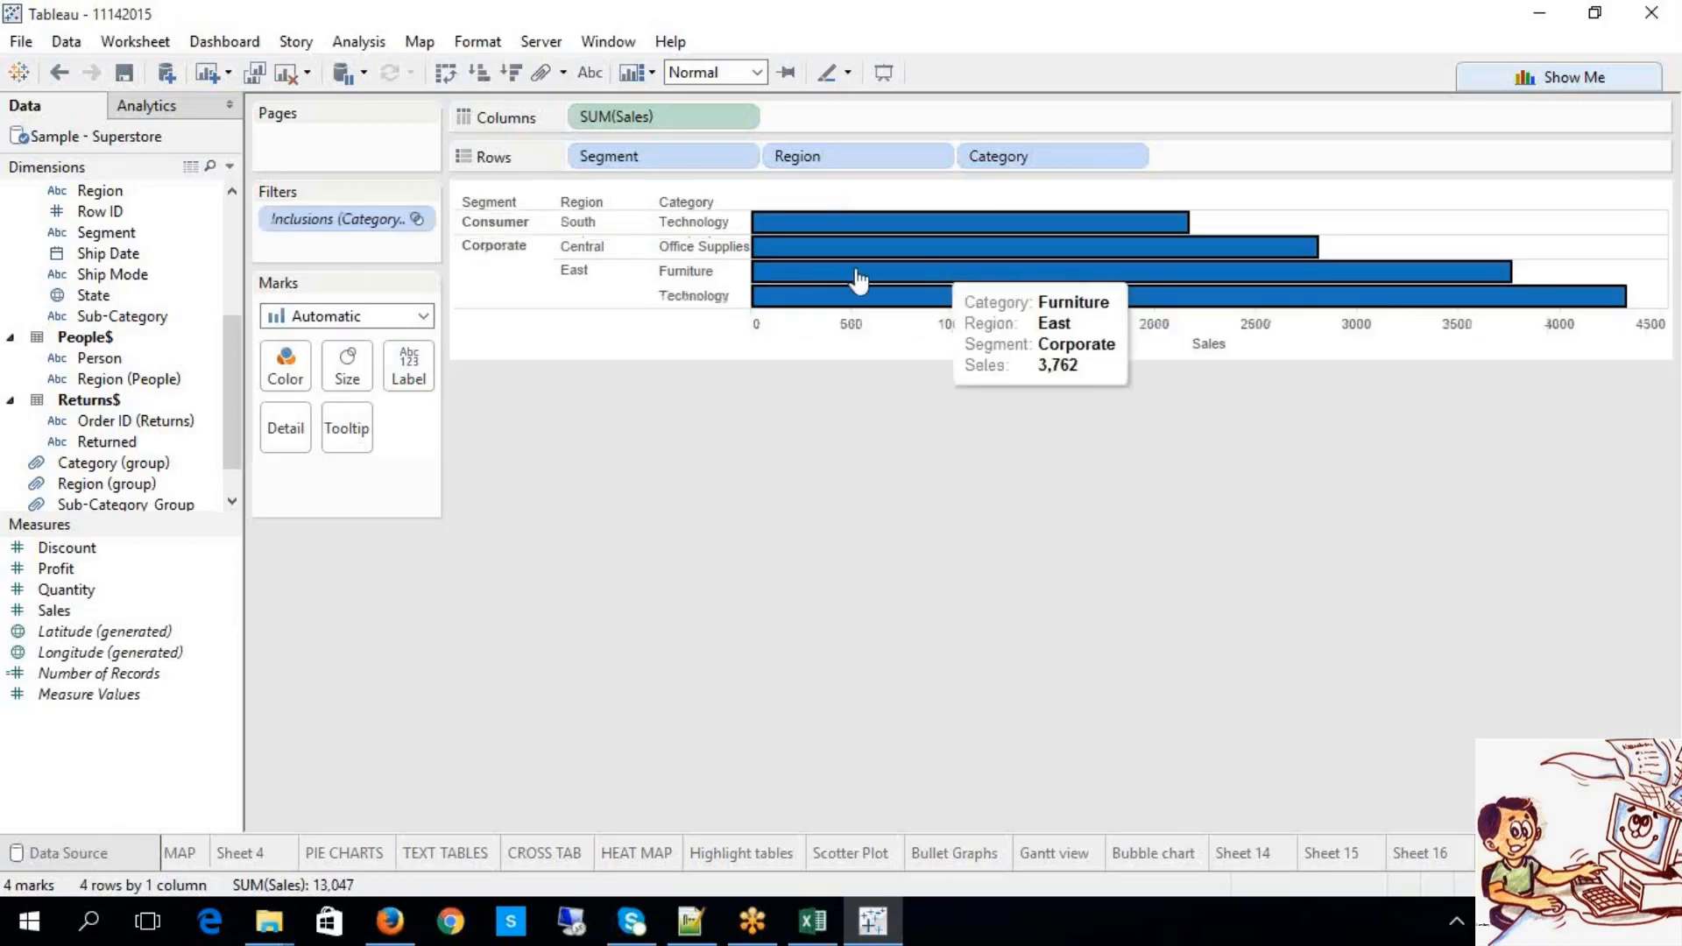
pyautogui.rightClick(361, 225)
pyautogui.click(430, 506)
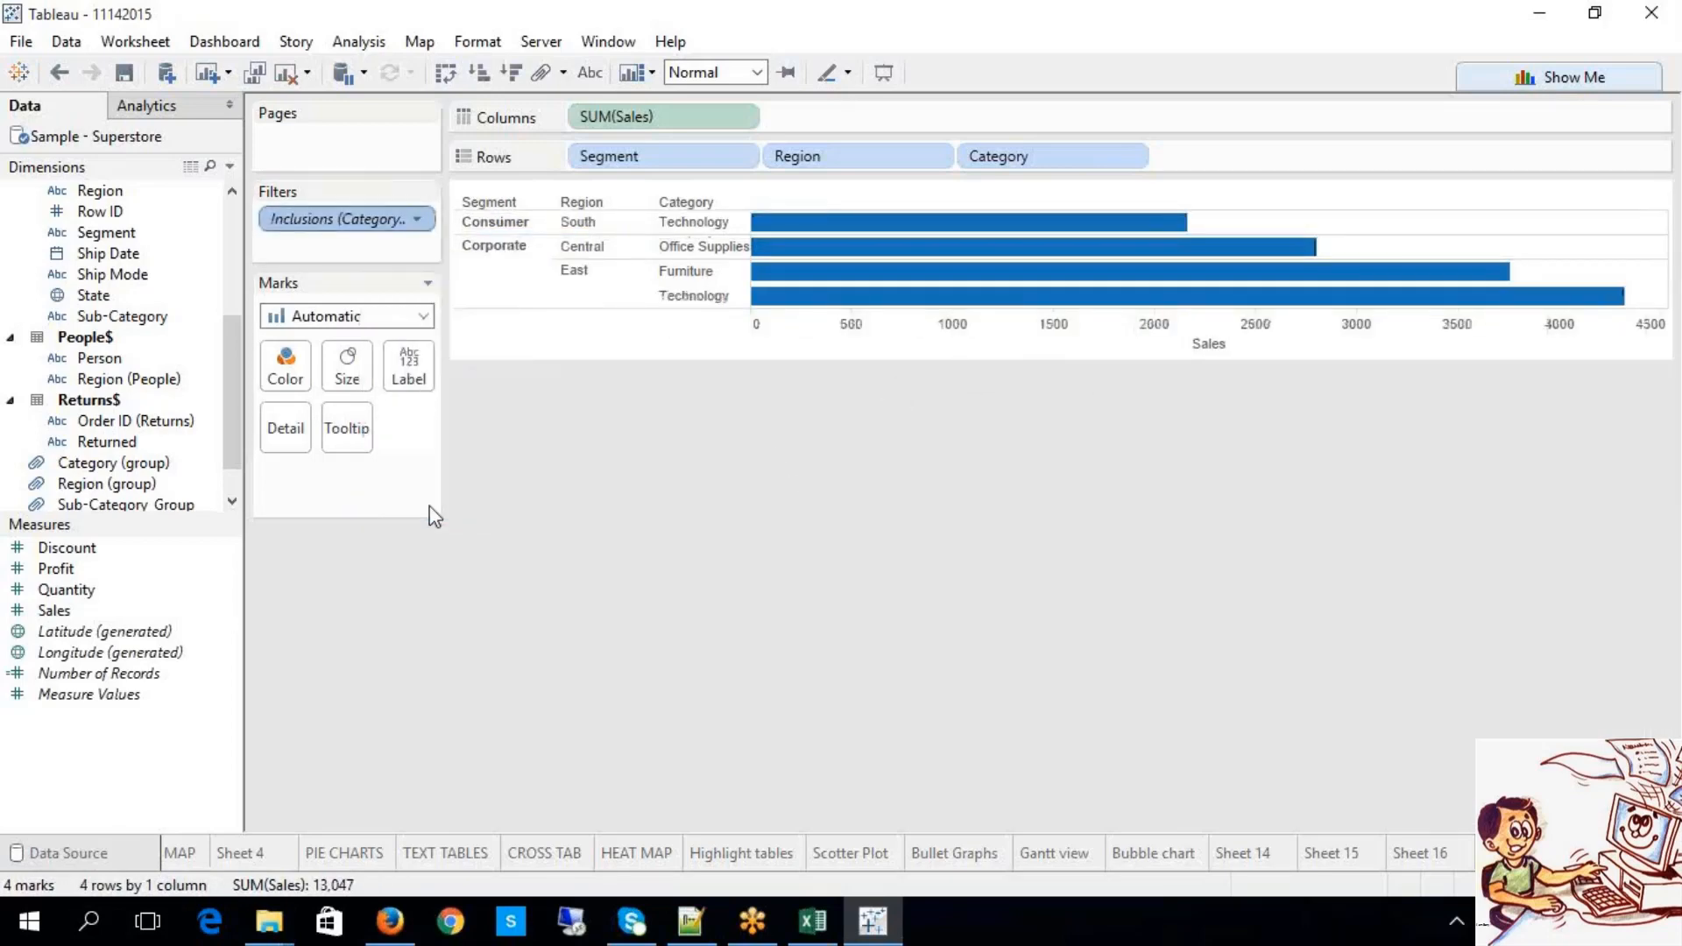
# Step: Select several Consumer and Corporate bars and bring up their actions menu
pyautogui.click(807, 445)
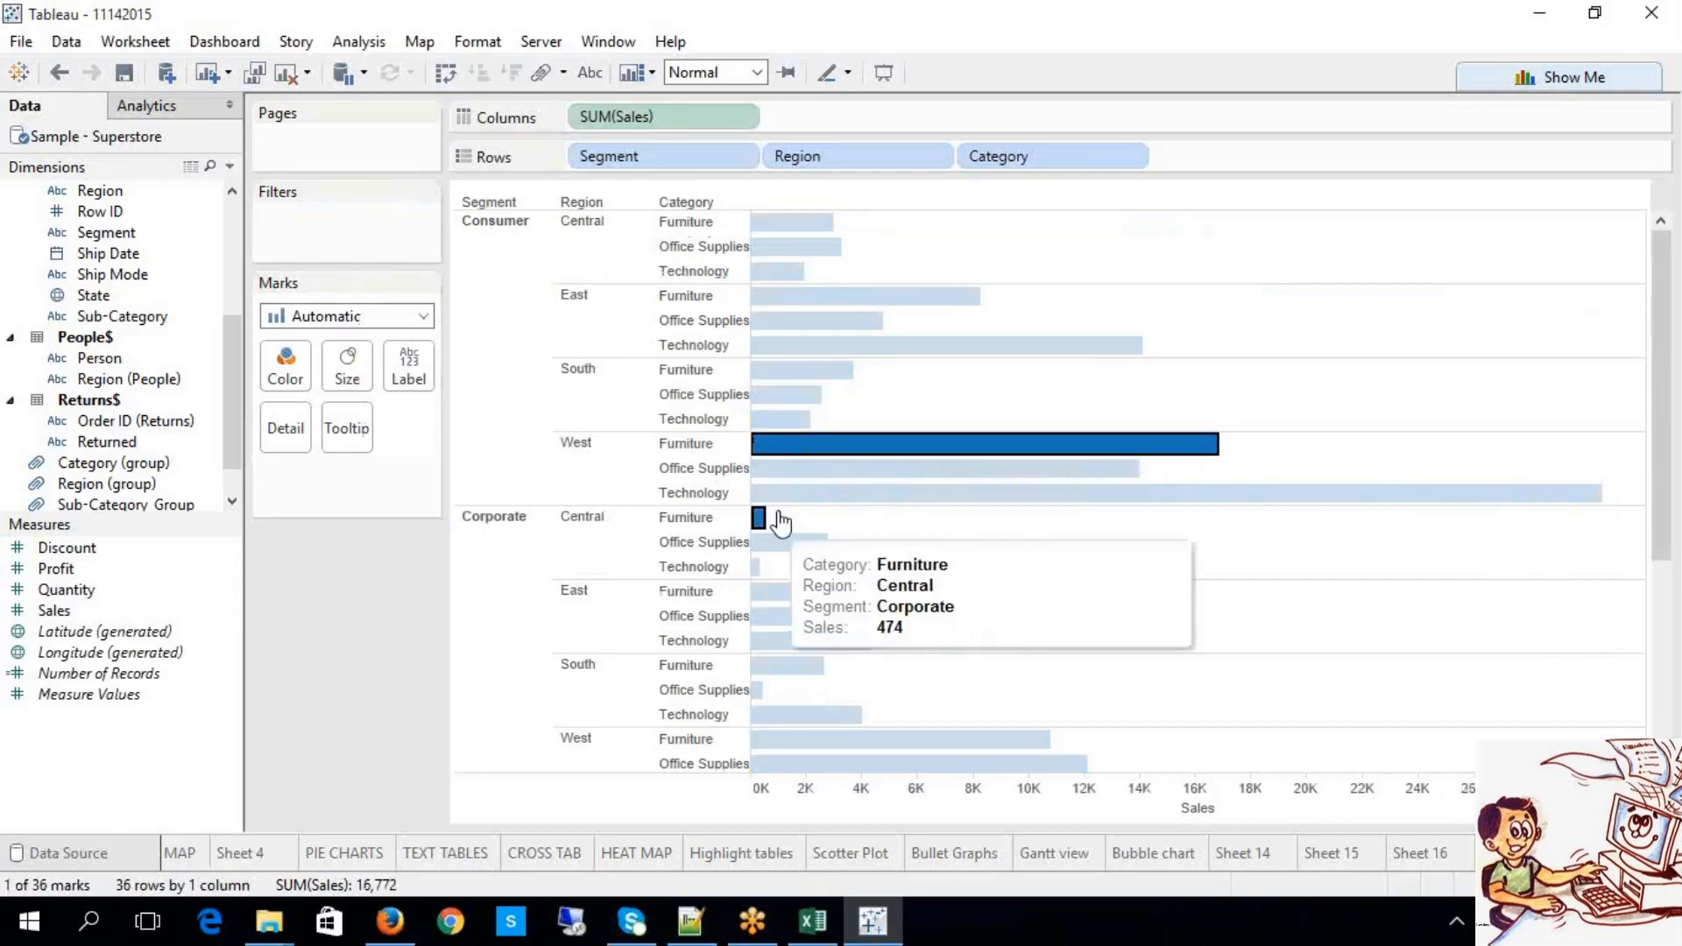
pyautogui.keyDown('ctrl'); pyautogui.click(761, 517); pyautogui.keyUp('ctrl')
pyautogui.keyDown('ctrl'); pyautogui.click(769, 543); pyautogui.keyUp('ctrl')
pyautogui.keyDown('ctrl'); pyautogui.click(771, 591); pyautogui.keyUp('ctrl')
pyautogui.keyDown('ctrl'); pyautogui.click(771, 641); pyautogui.keyUp('ctrl')
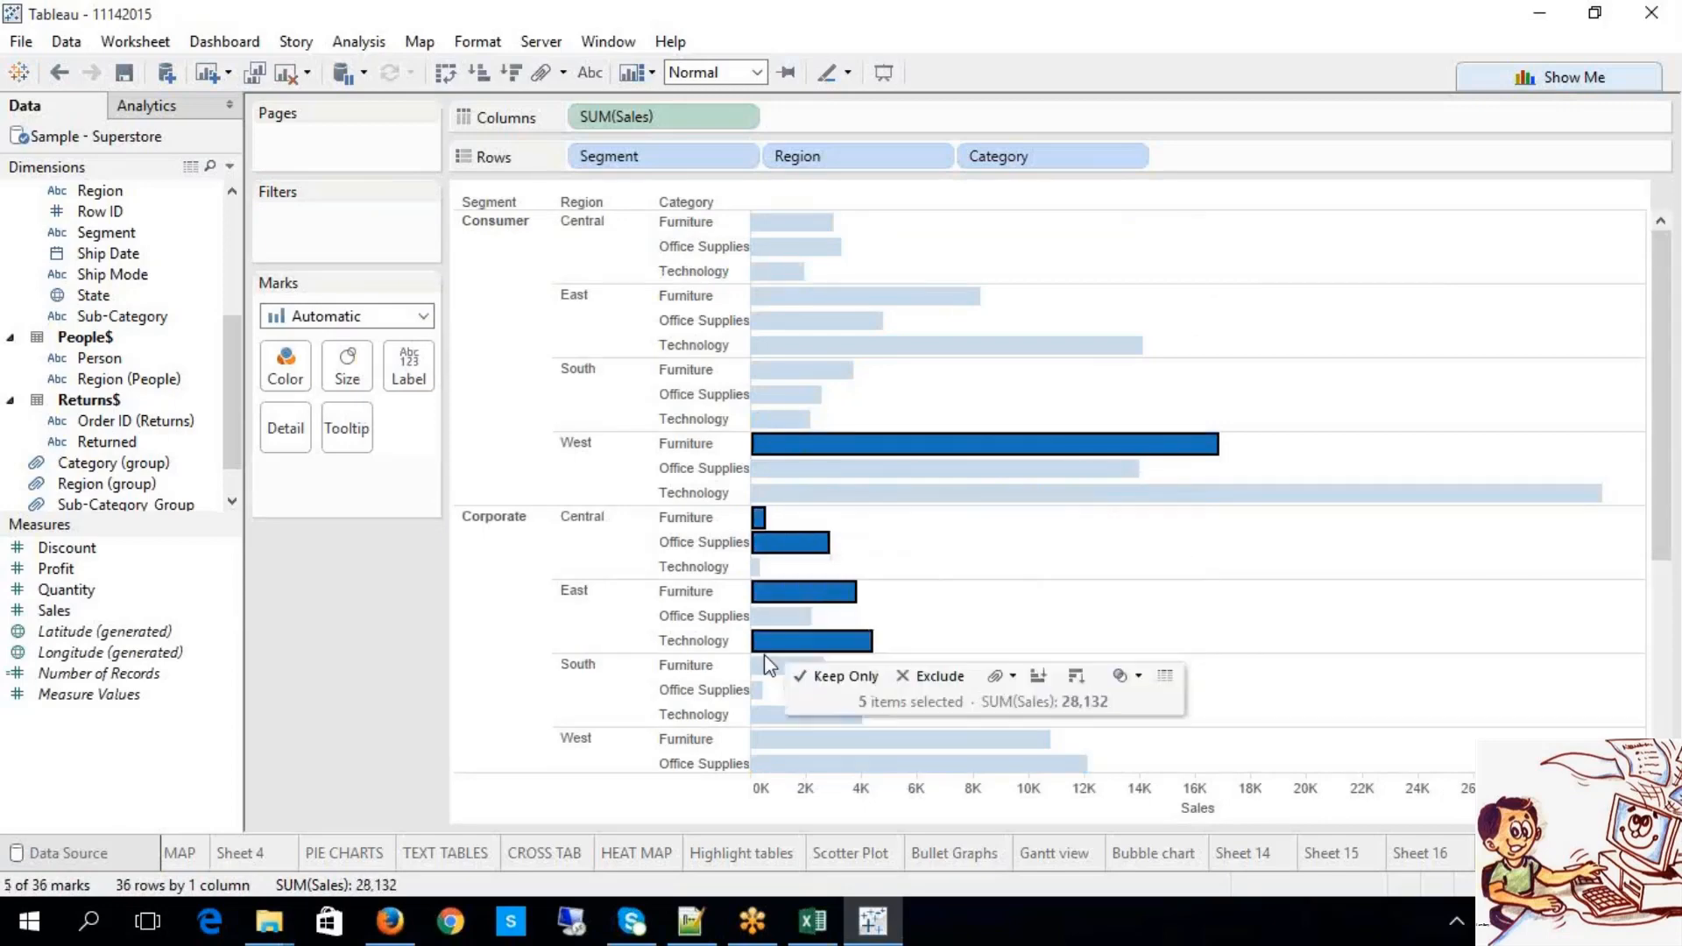
pyautogui.keyDown('ctrl'); pyautogui.click(789, 764); pyautogui.keyUp('ctrl')
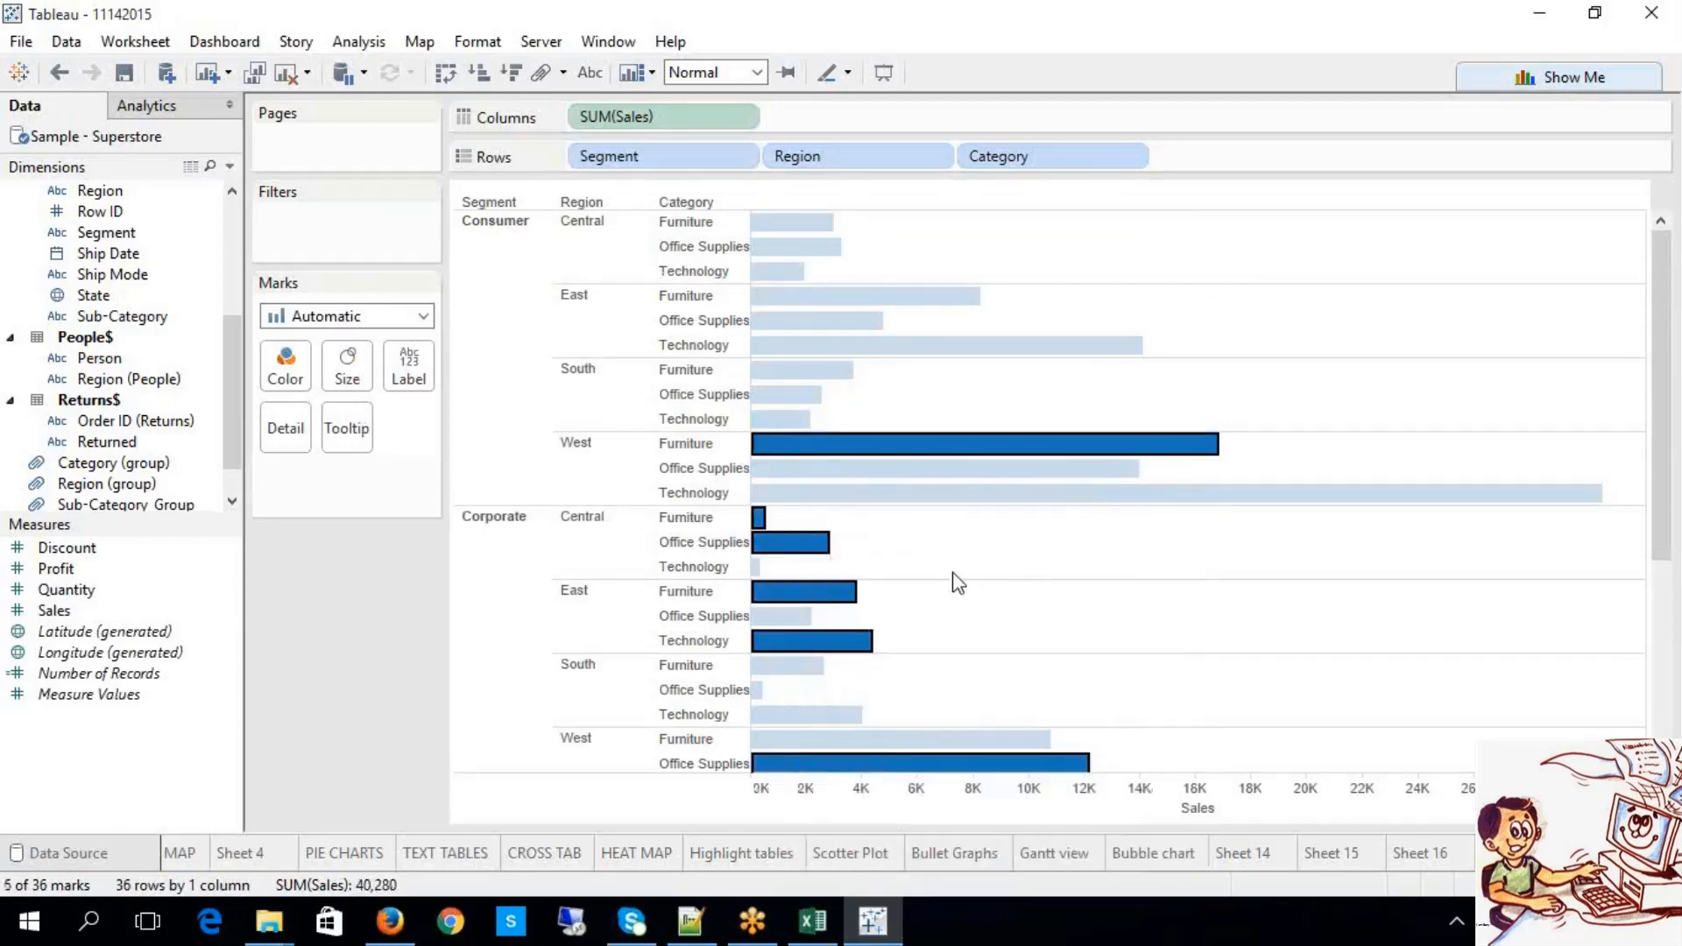
pyautogui.keyDown('ctrl'); pyautogui.click(808, 369); pyautogui.keyUp('ctrl')
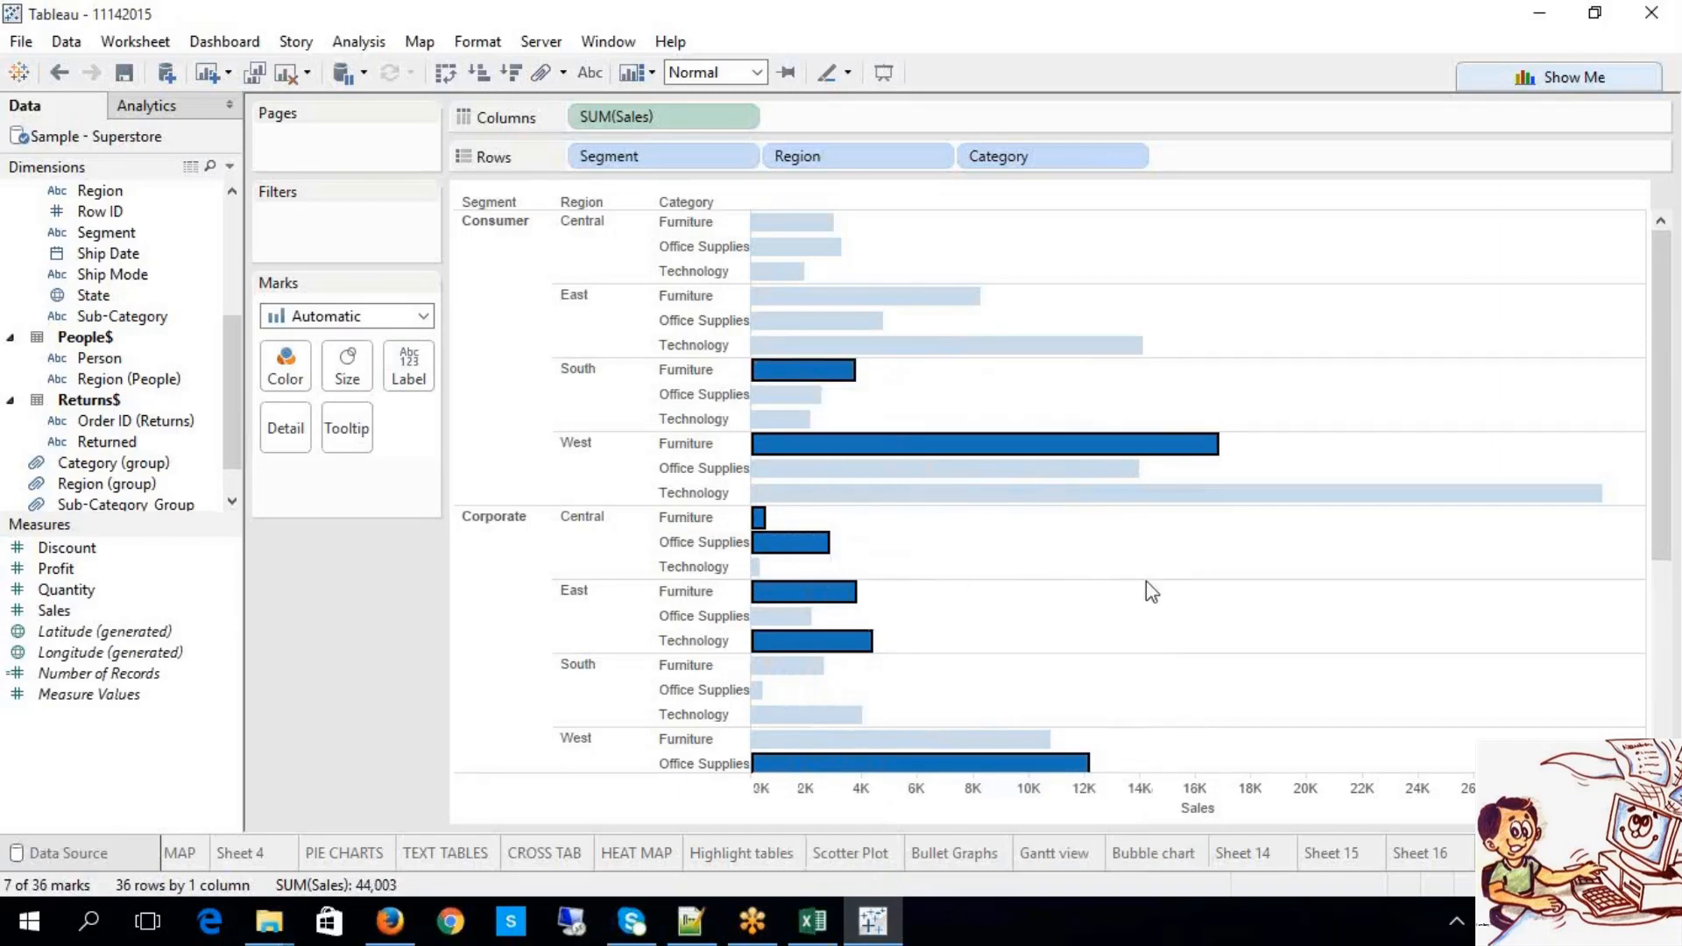
pyautogui.rightClick(1051, 462)
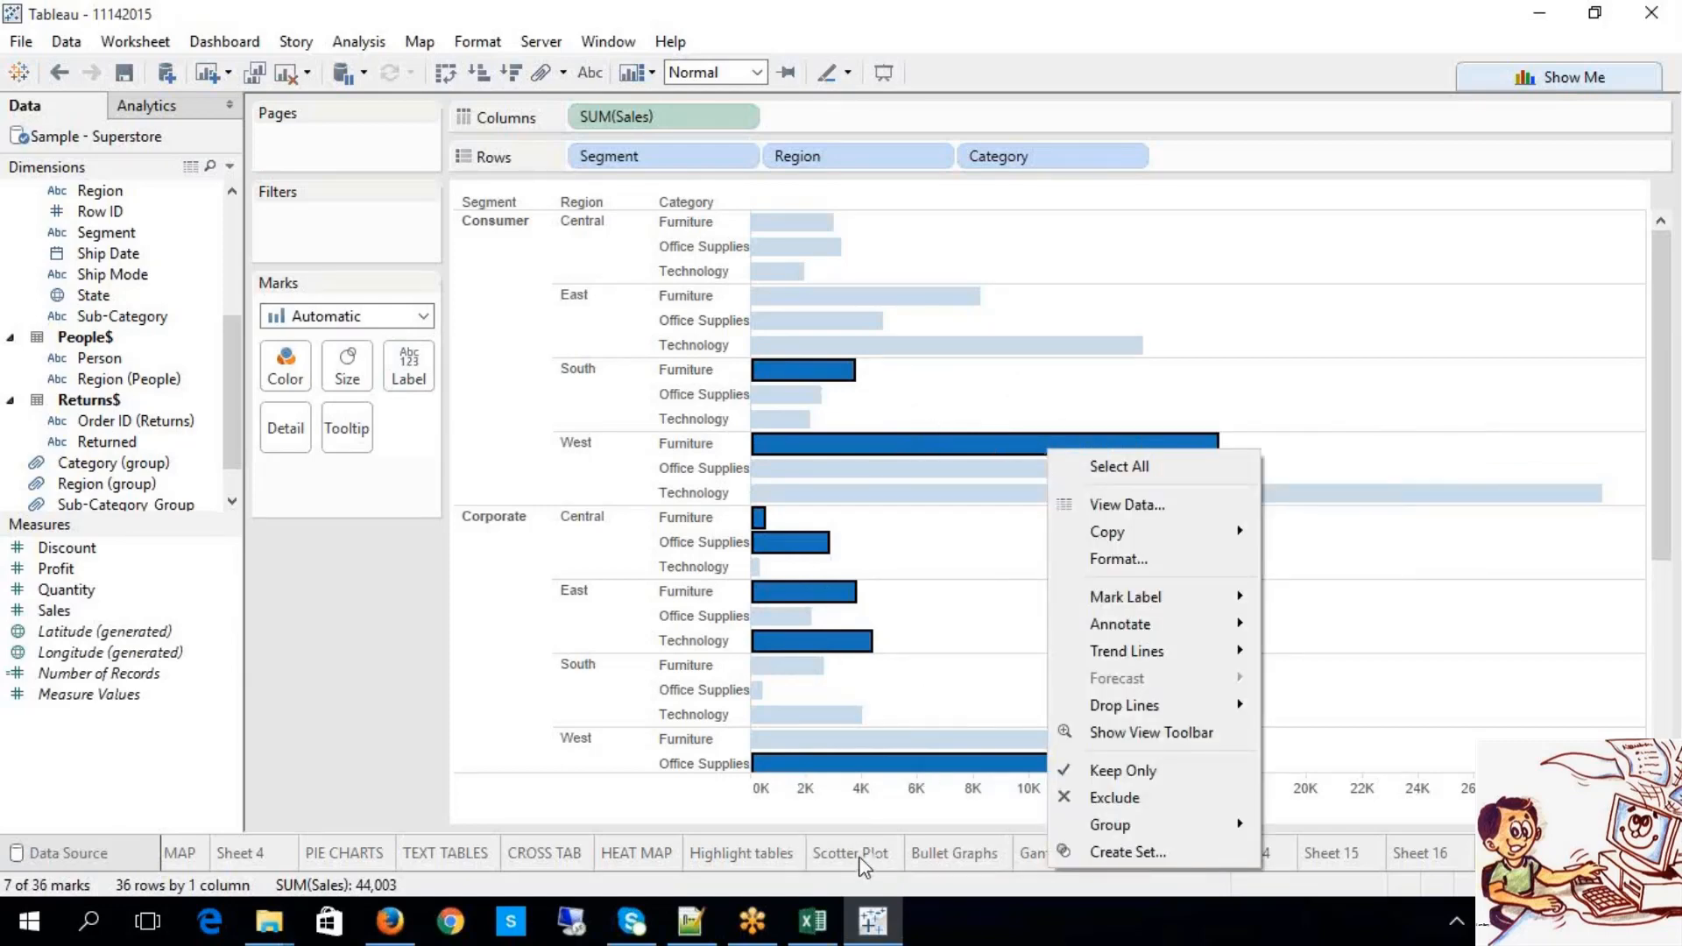
# Step: Reselect six Consumer and Corporate bars and group them by Segment into Consumer & Corporate
pyautogui.click(887, 455)
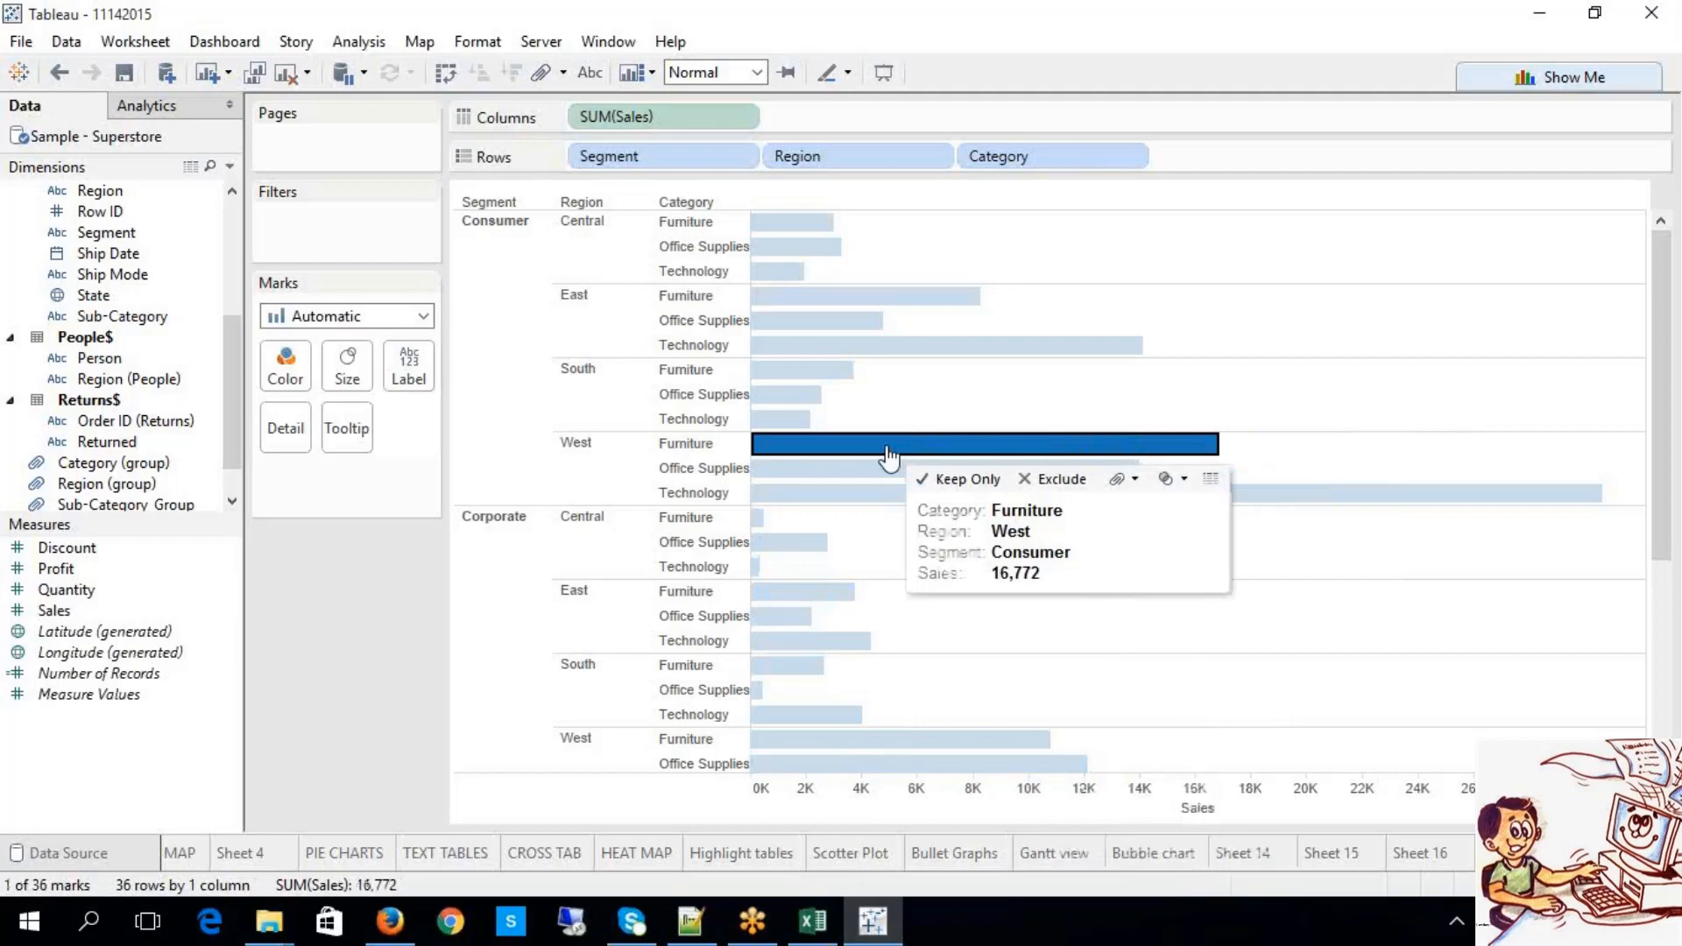
pyautogui.keyDown('ctrl'); pyautogui.click(815, 370); pyautogui.keyUp('ctrl')
pyautogui.keyDown('ctrl'); pyautogui.click(823, 346); pyautogui.keyUp('ctrl')
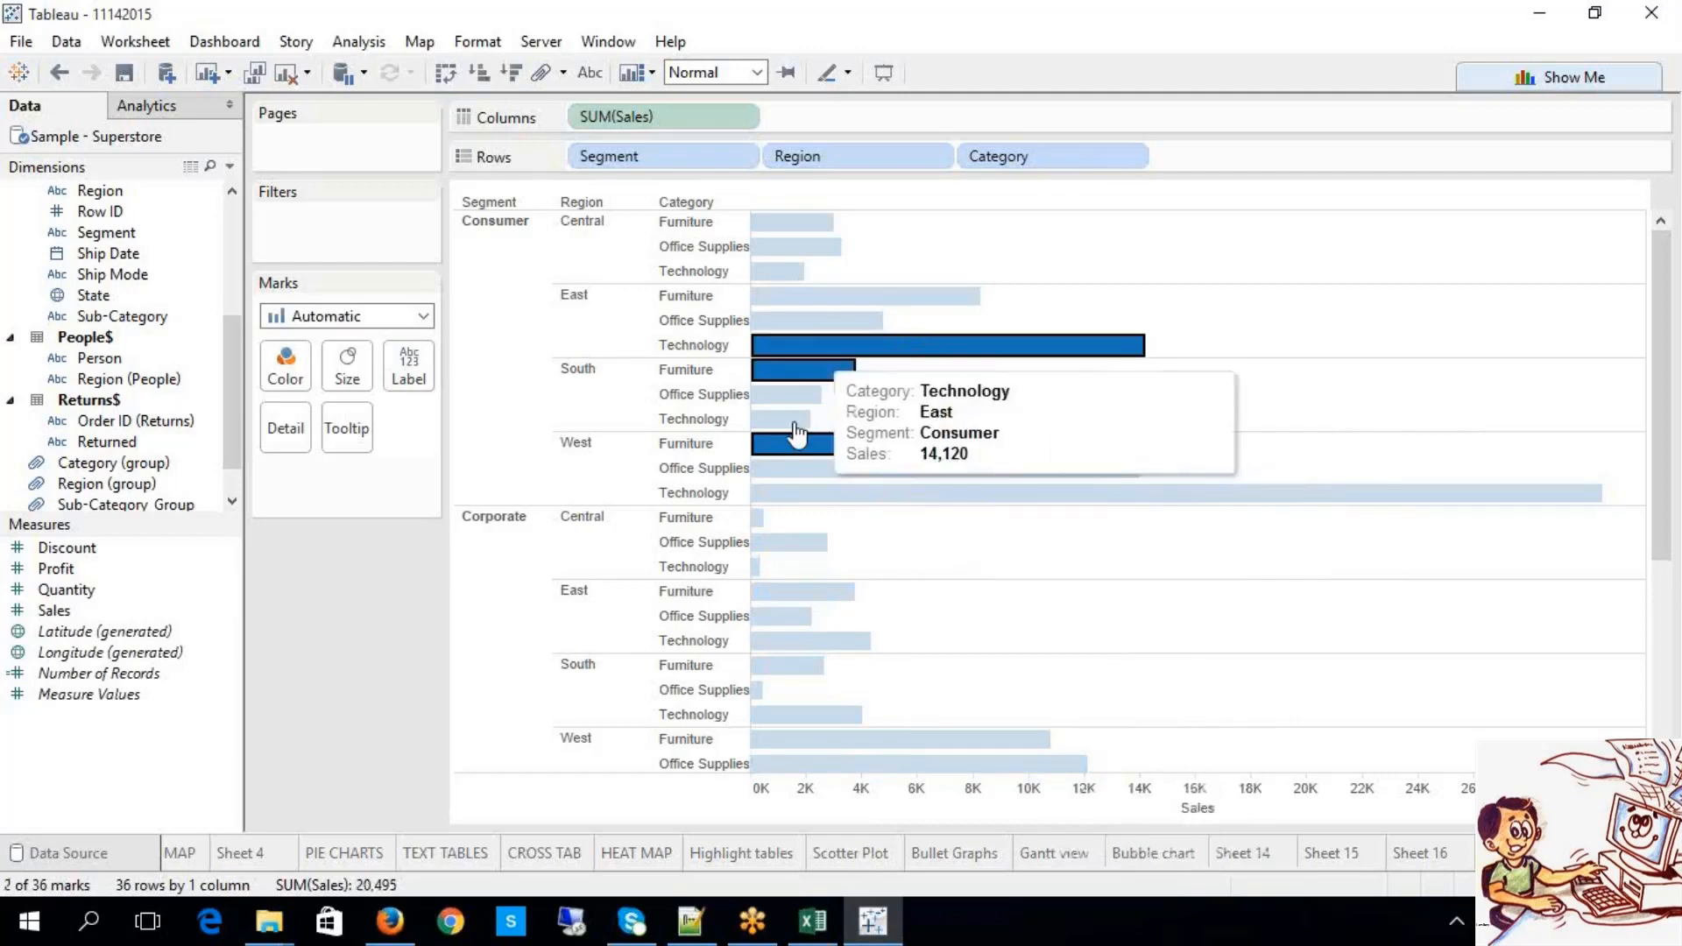
pyautogui.keyDown('ctrl'); pyautogui.click(776, 593); pyautogui.keyUp('ctrl')
pyautogui.keyDown('ctrl'); pyautogui.click(789, 542); pyautogui.keyUp('ctrl')
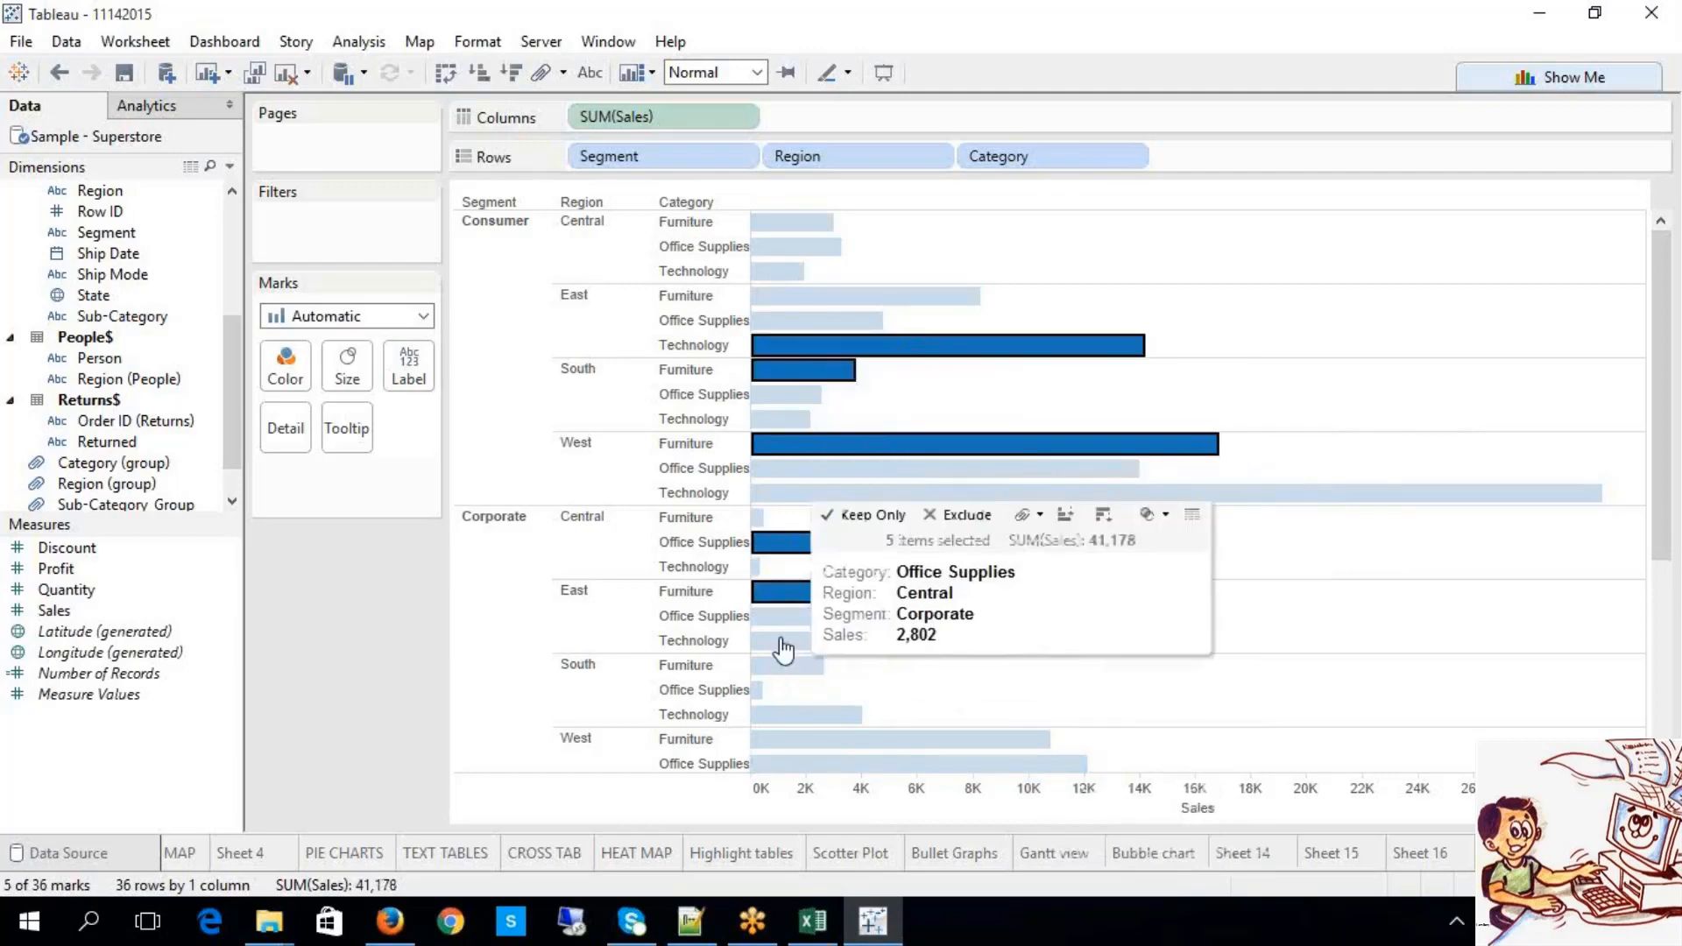
pyautogui.keyDown('ctrl'); pyautogui.click(782, 641); pyautogui.keyUp('ctrl')
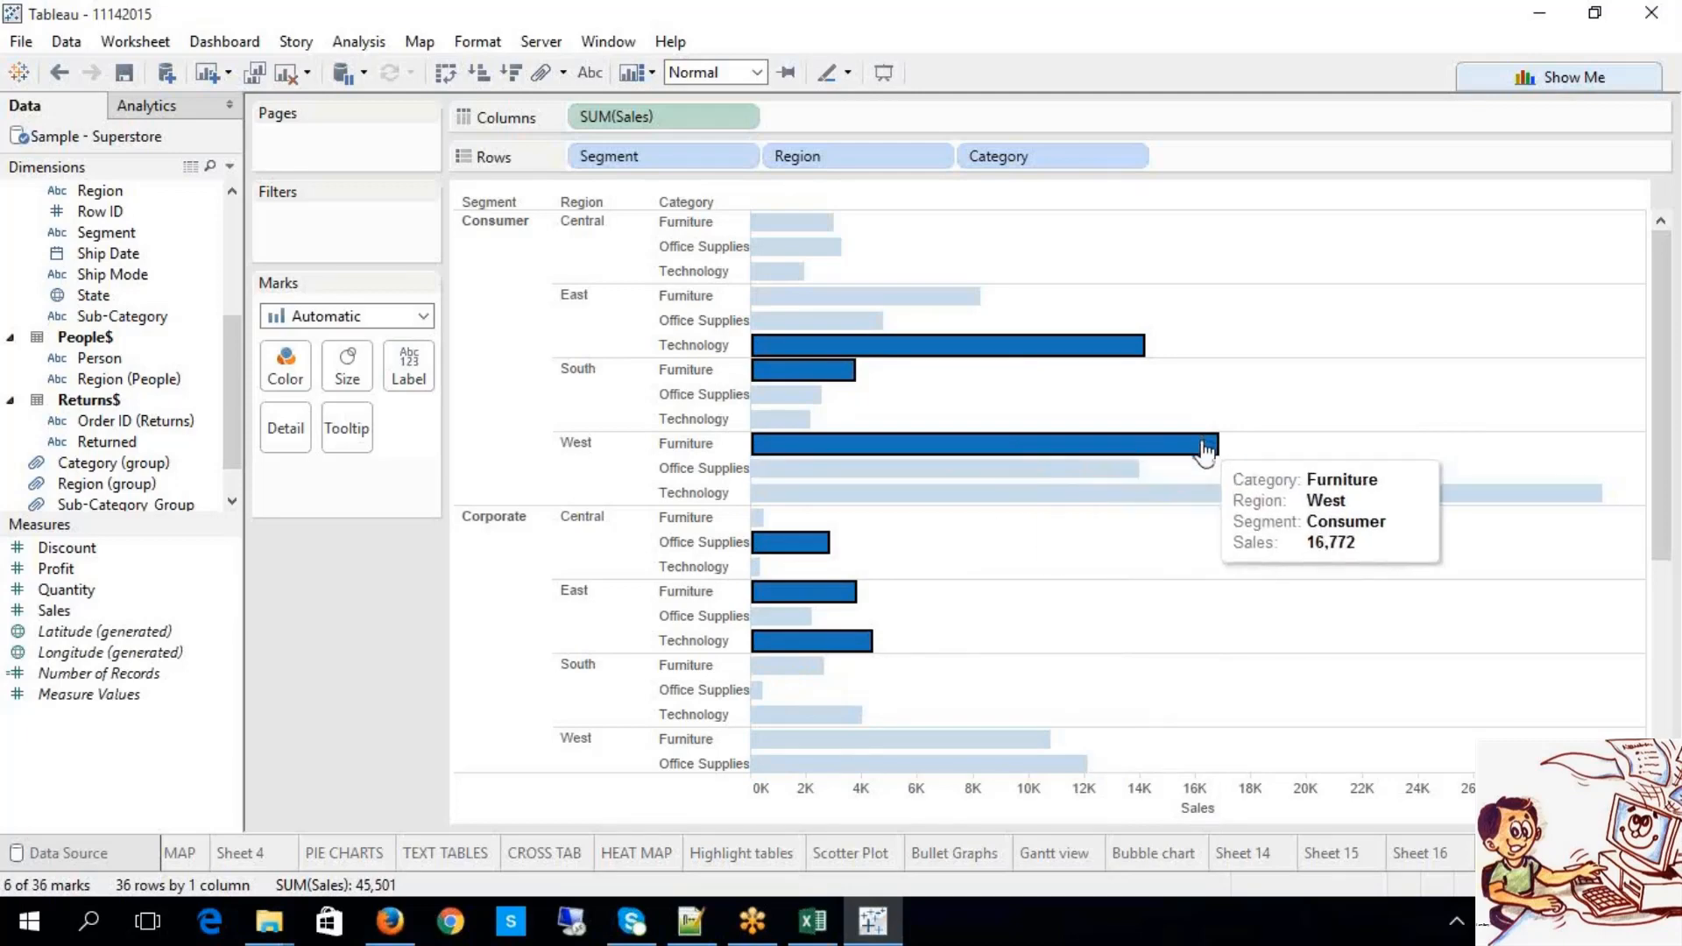
pyautogui.moveTo(1206, 450)
pyautogui.click(1449, 424)
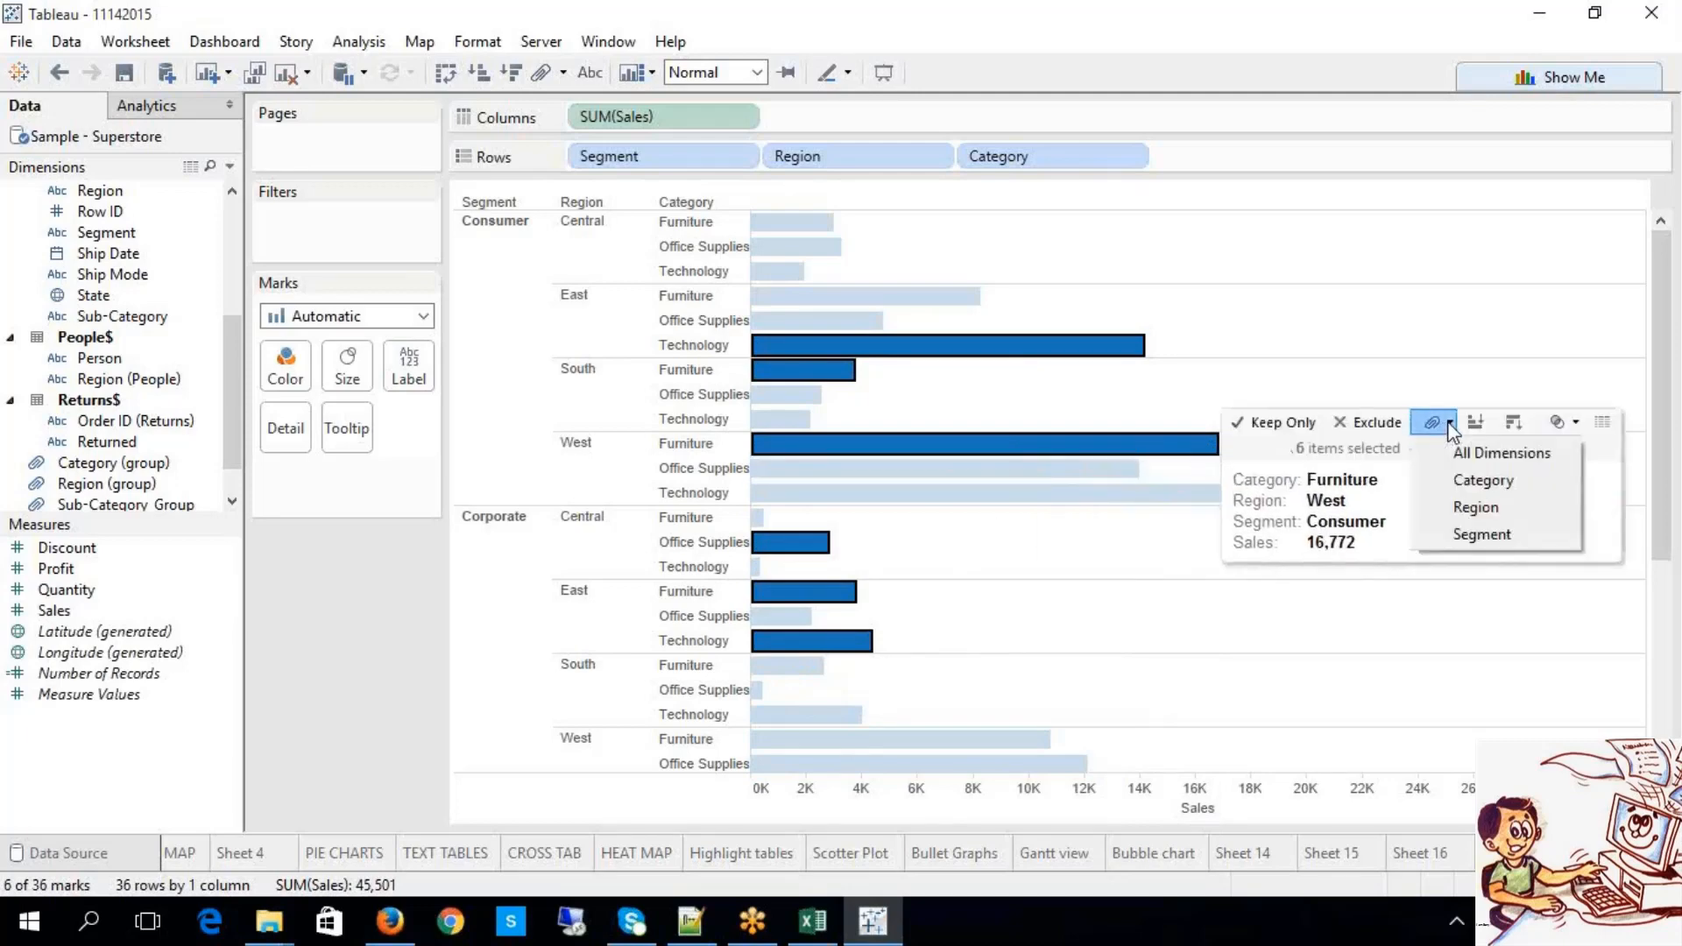
pyautogui.click(1453, 536)
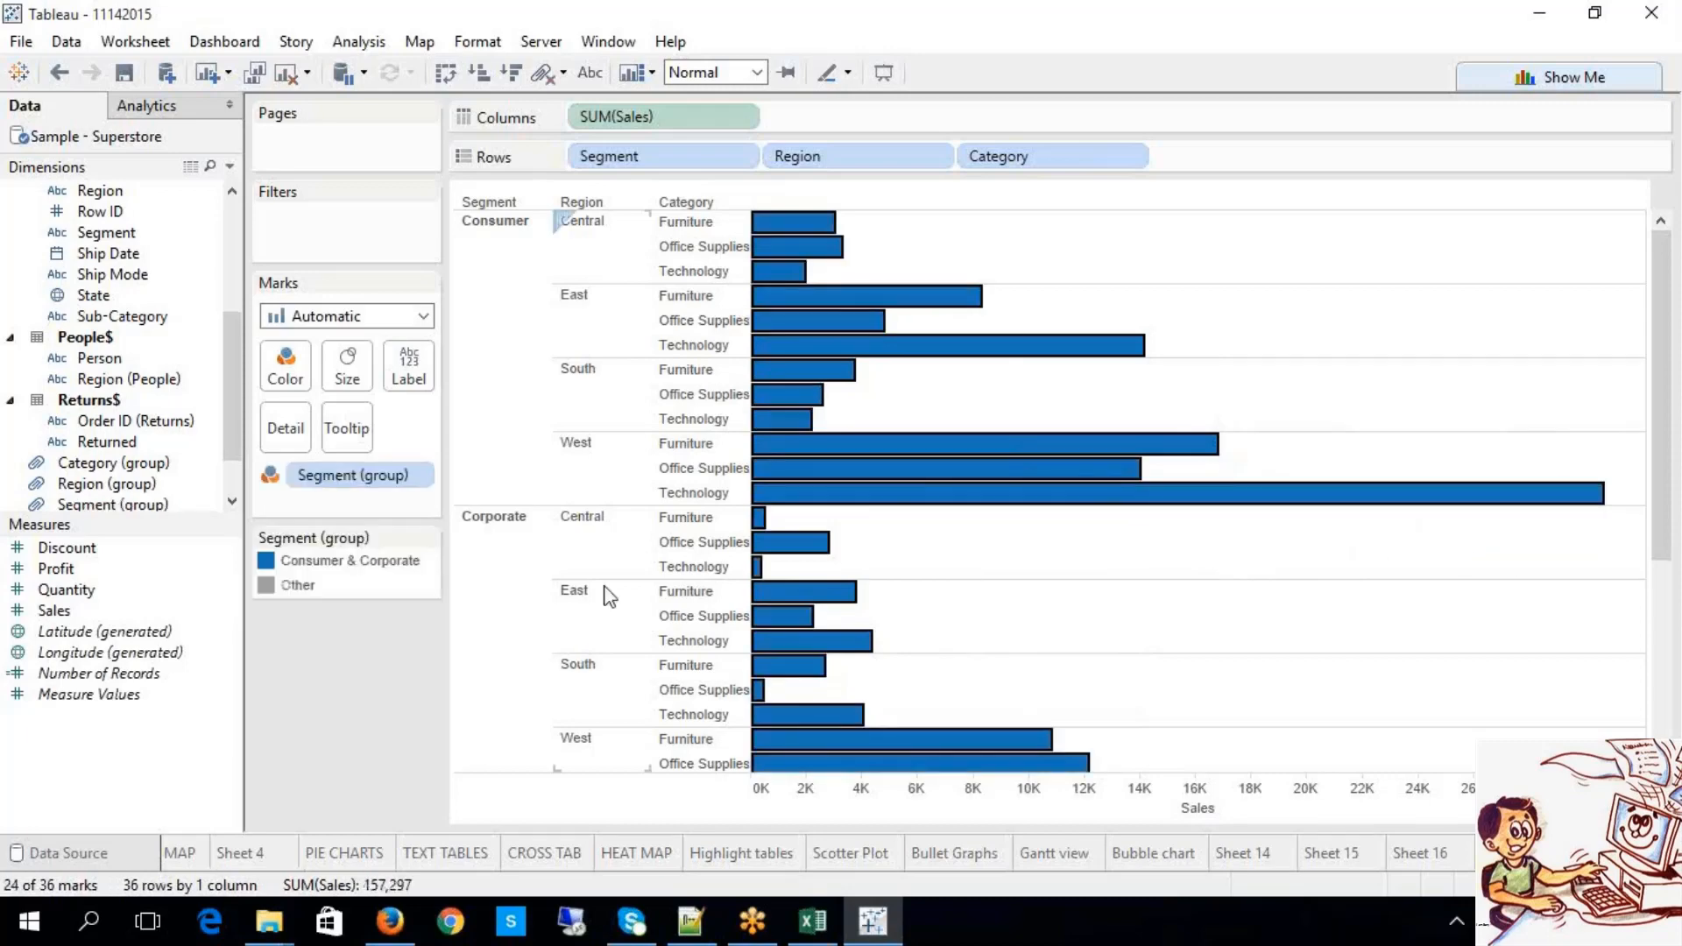
# Step: Set the Other (Home Office) Segment group colour to light green via Edit Colors
pyautogui.click(379, 565)
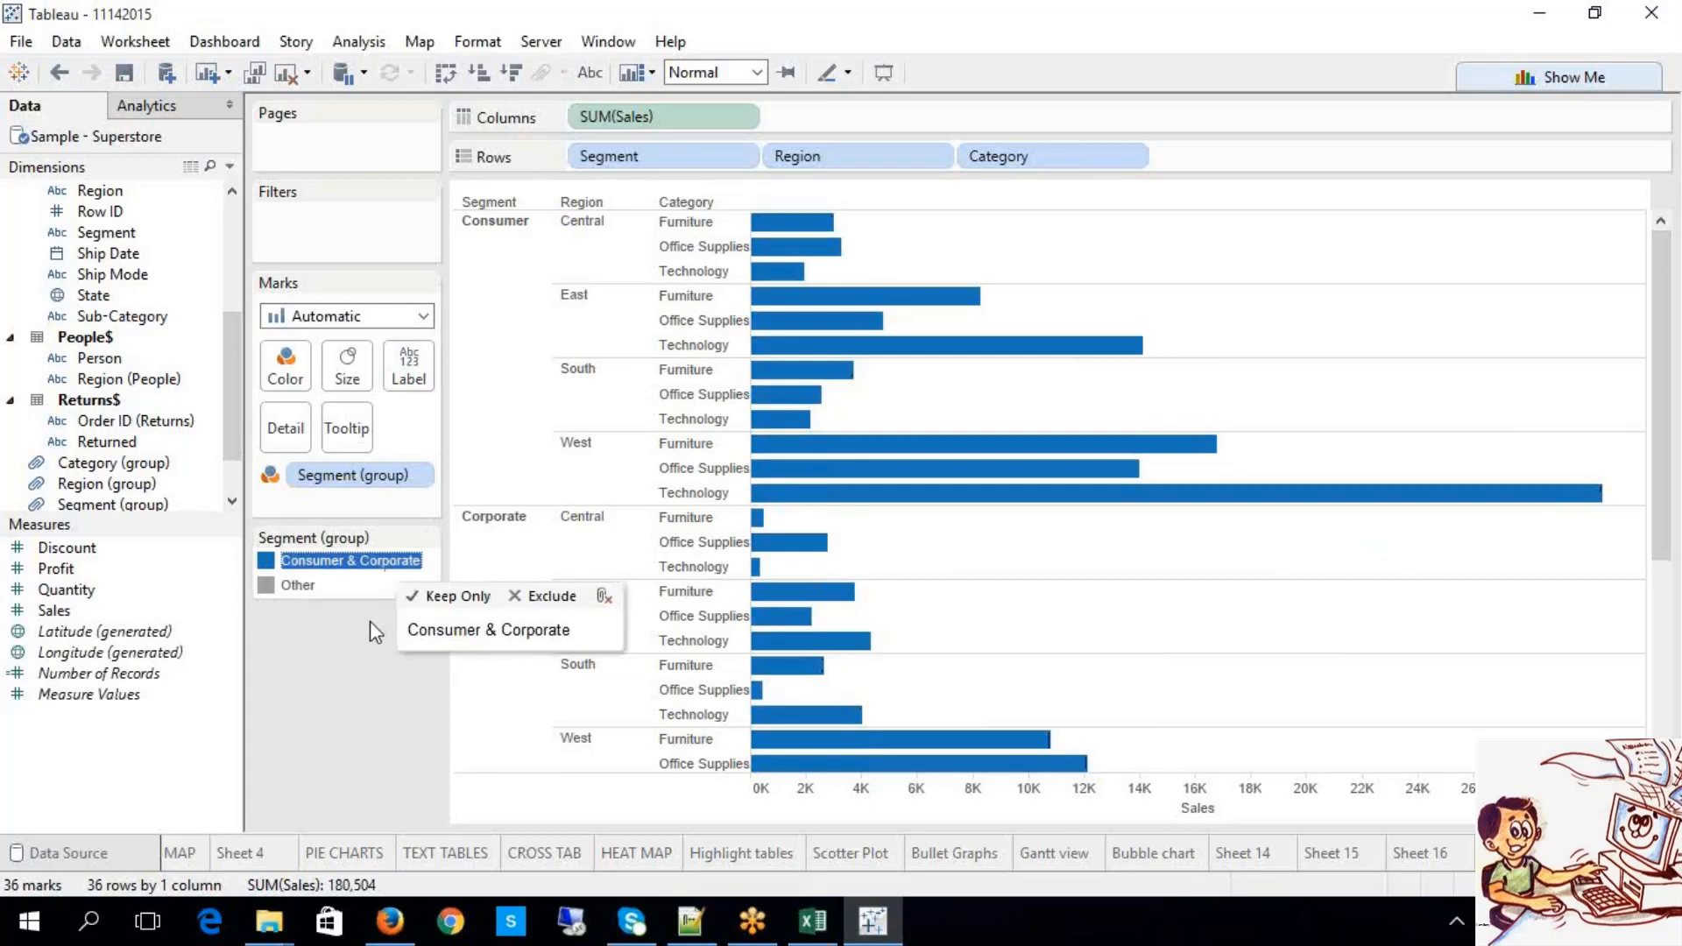
pyautogui.click(298, 586)
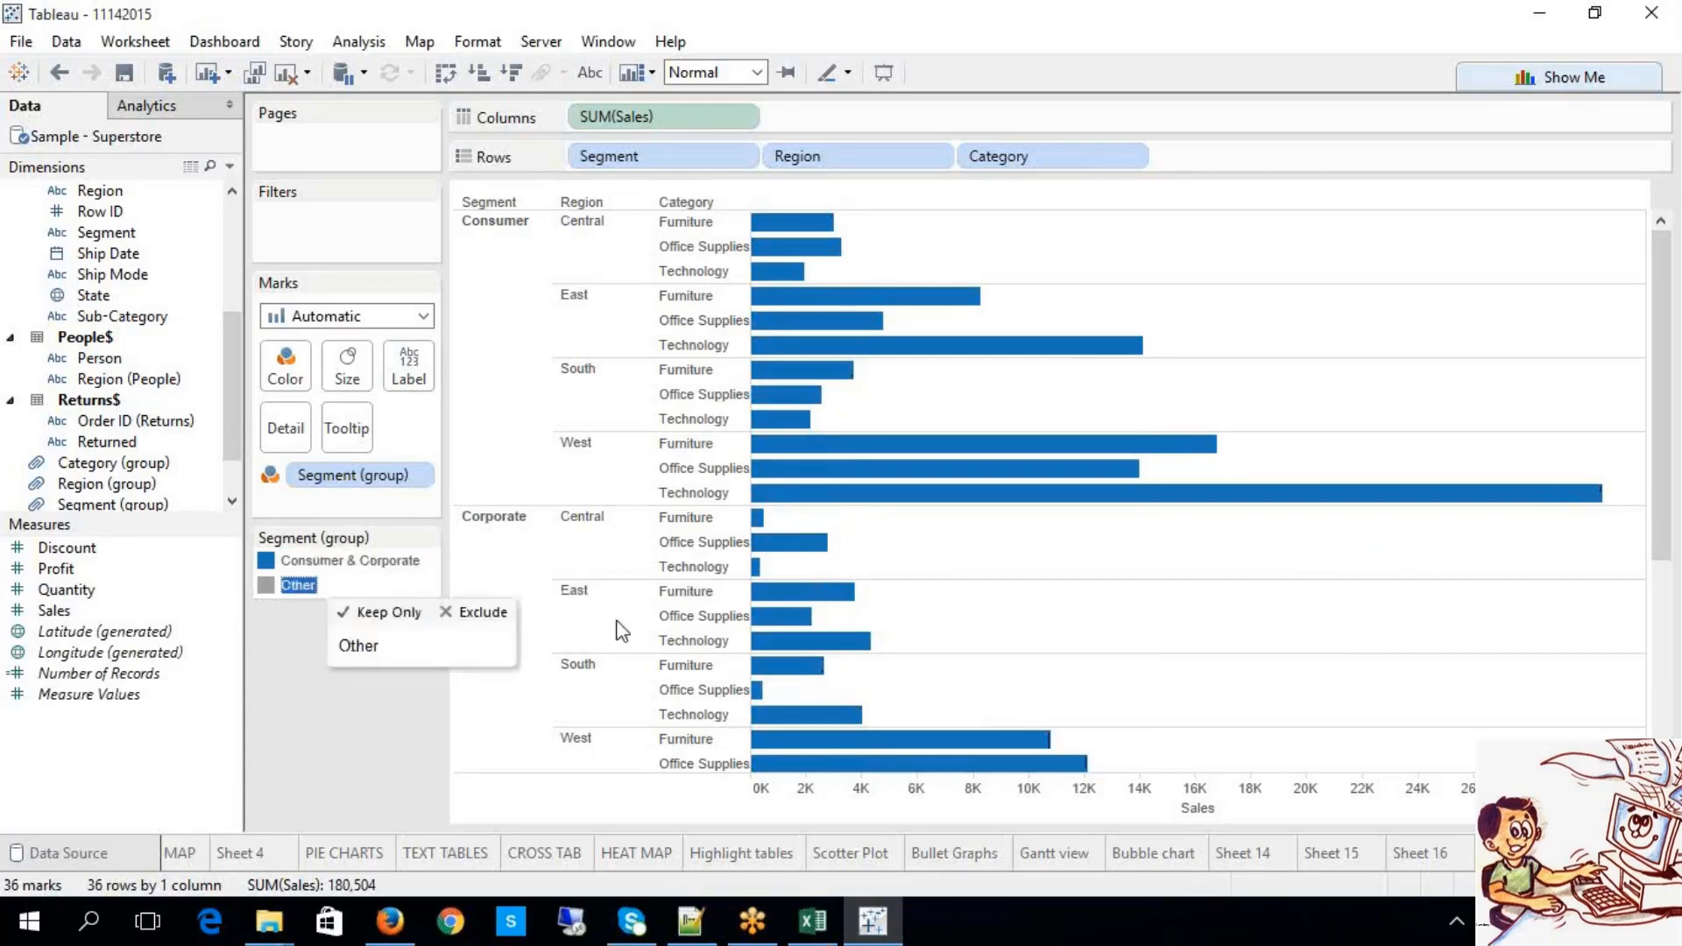
pyautogui.scroll(-5, 963, 592)
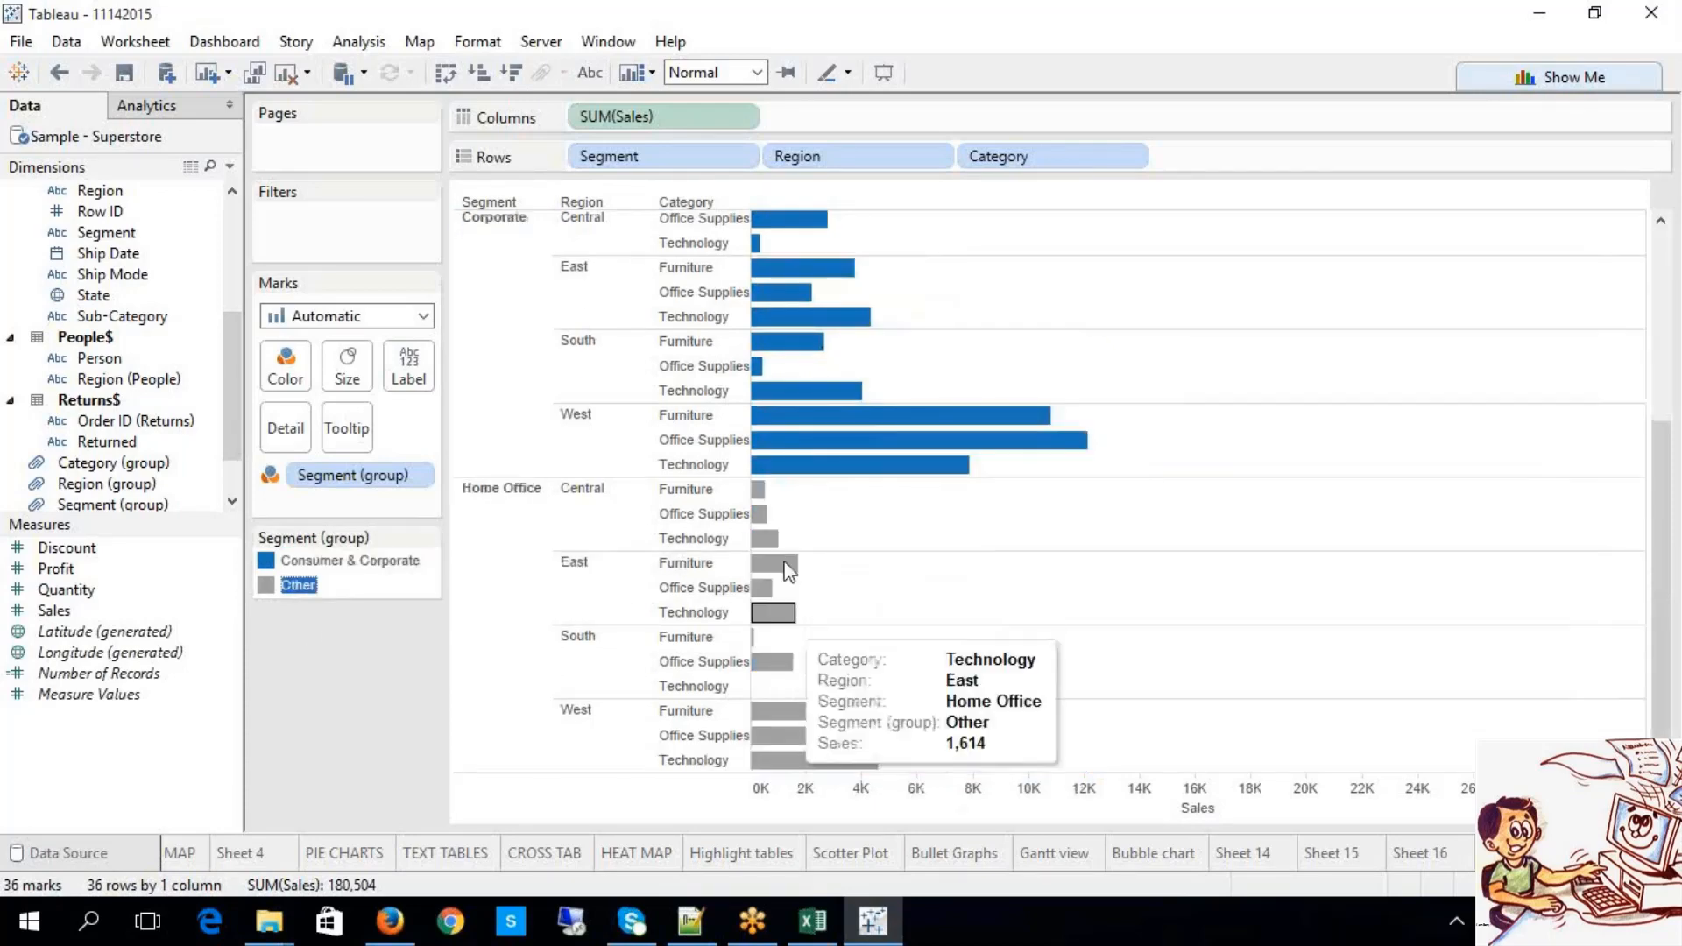
pyautogui.rightClick(297, 580)
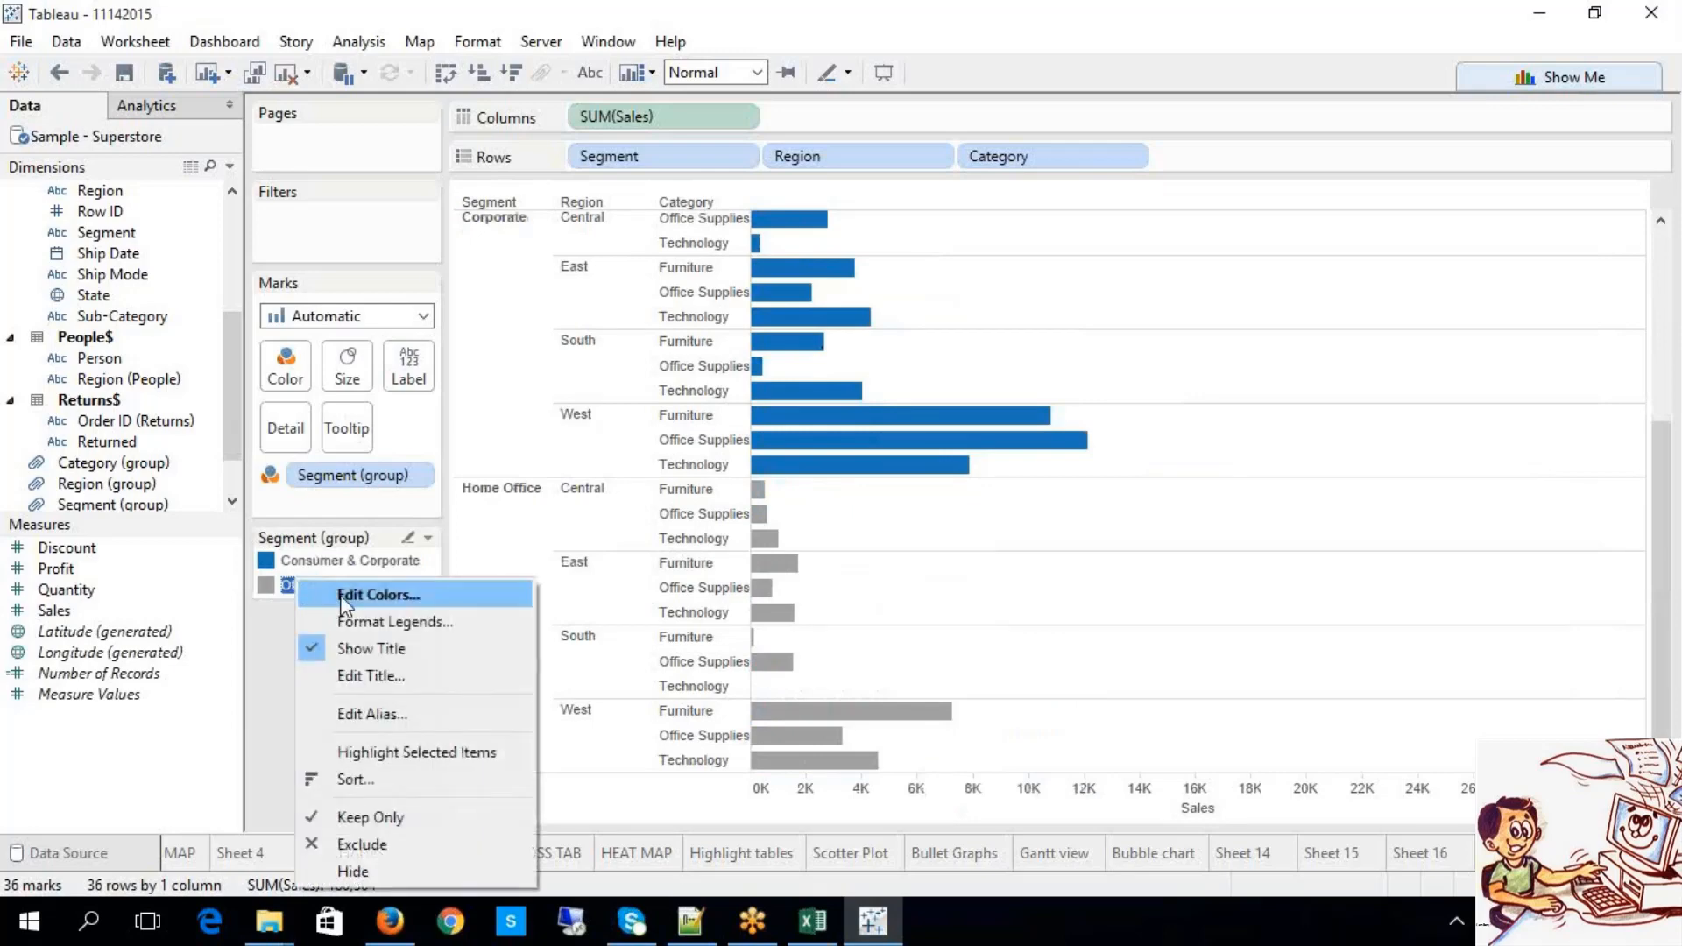
pyautogui.click(340, 592)
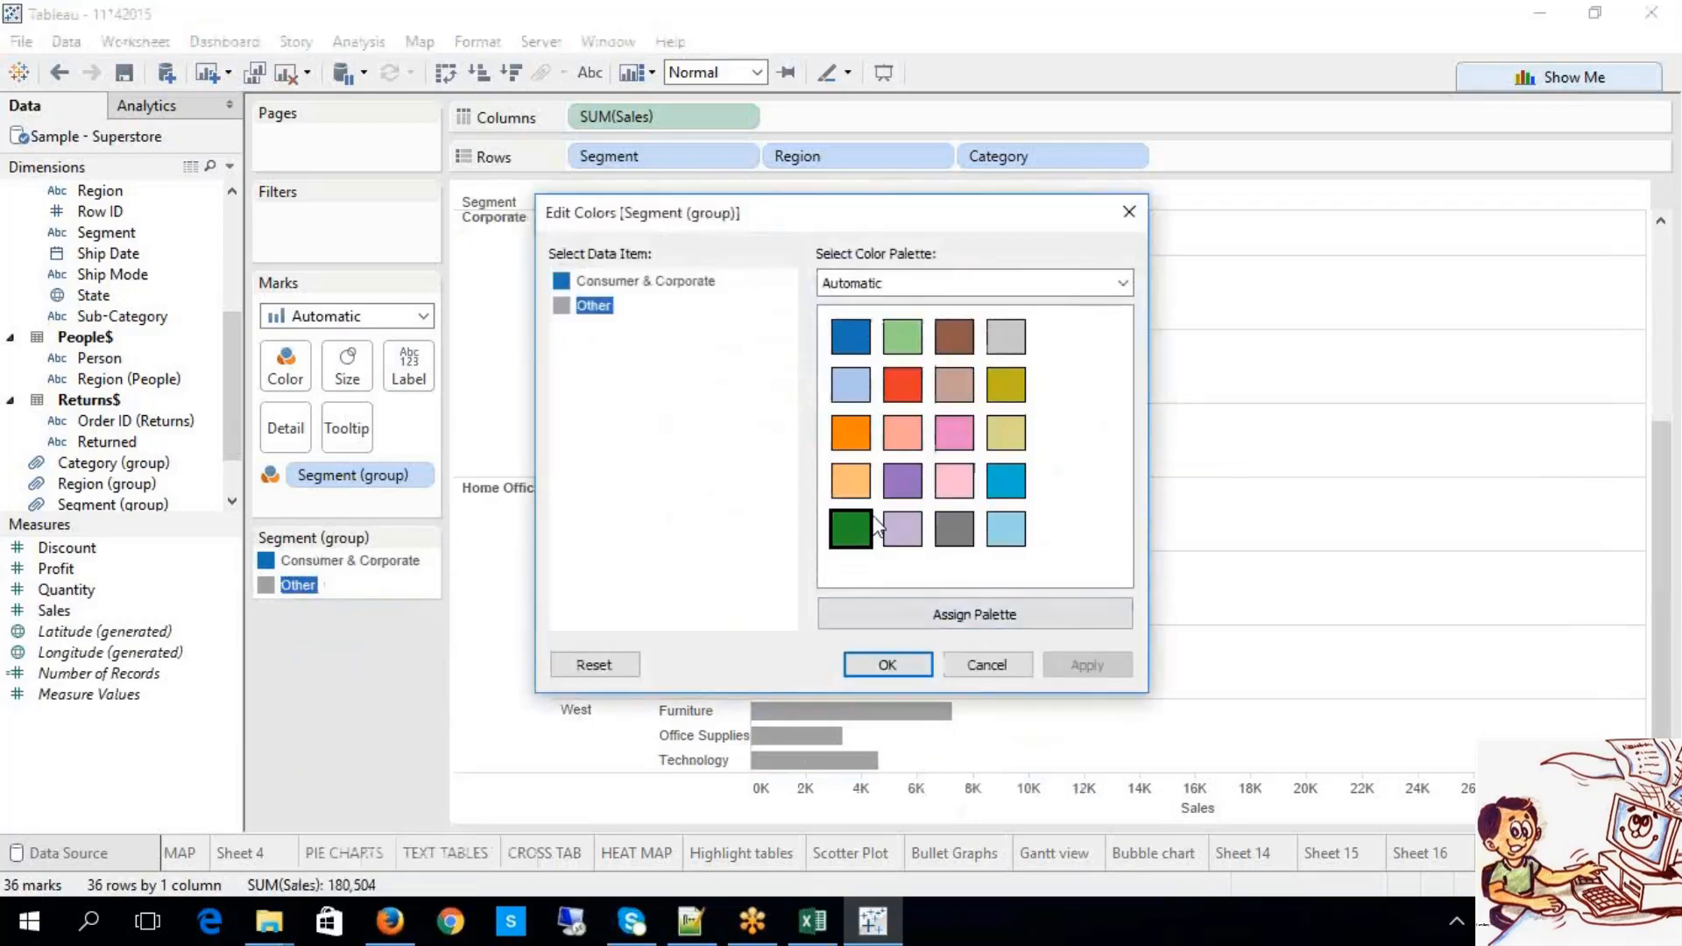
pyautogui.click(904, 345)
pyautogui.click(1060, 677)
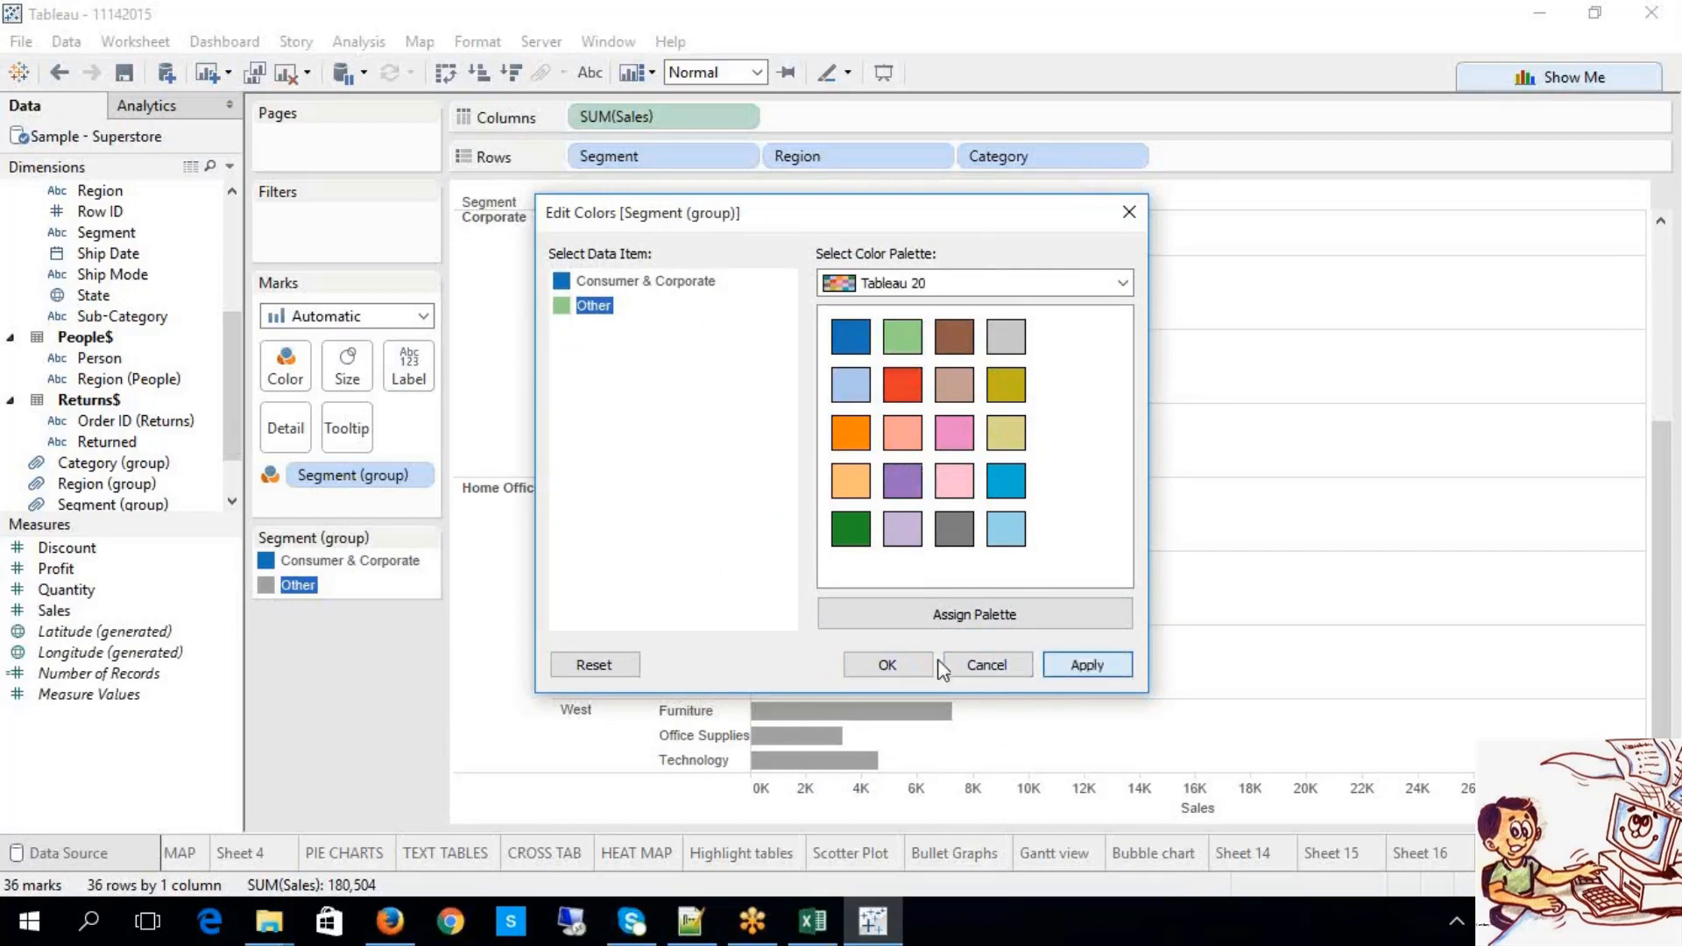
pyautogui.click(897, 668)
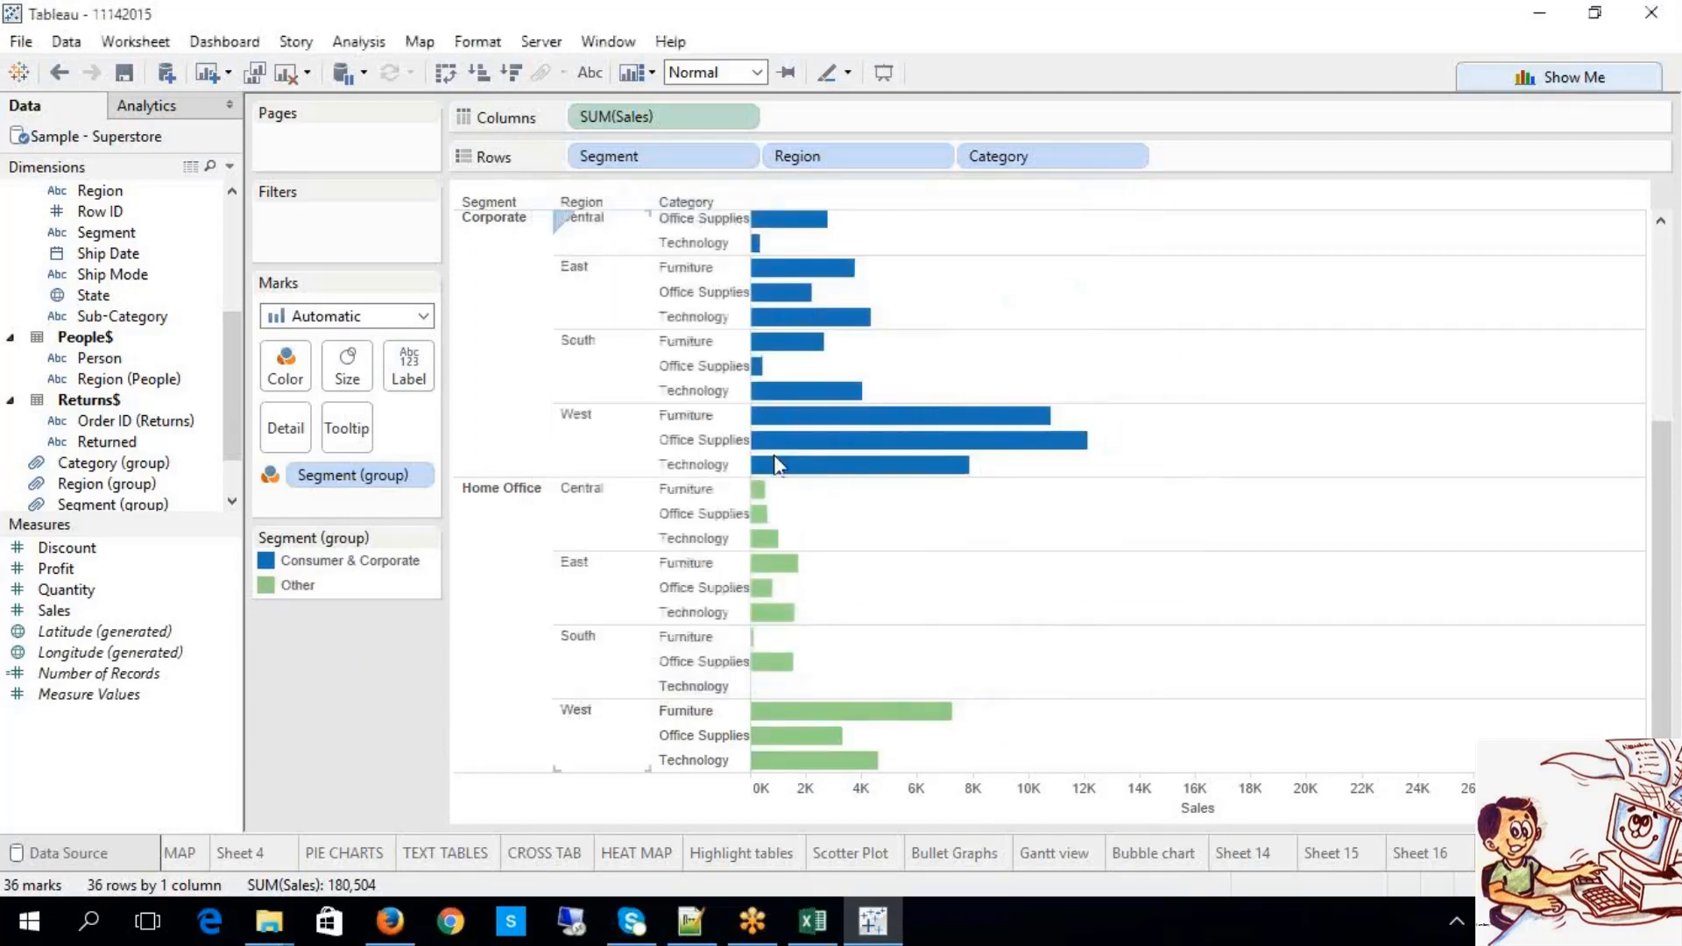
# Step: Turn on mark labels so every bar shows its sales value
pyautogui.click(374, 565)
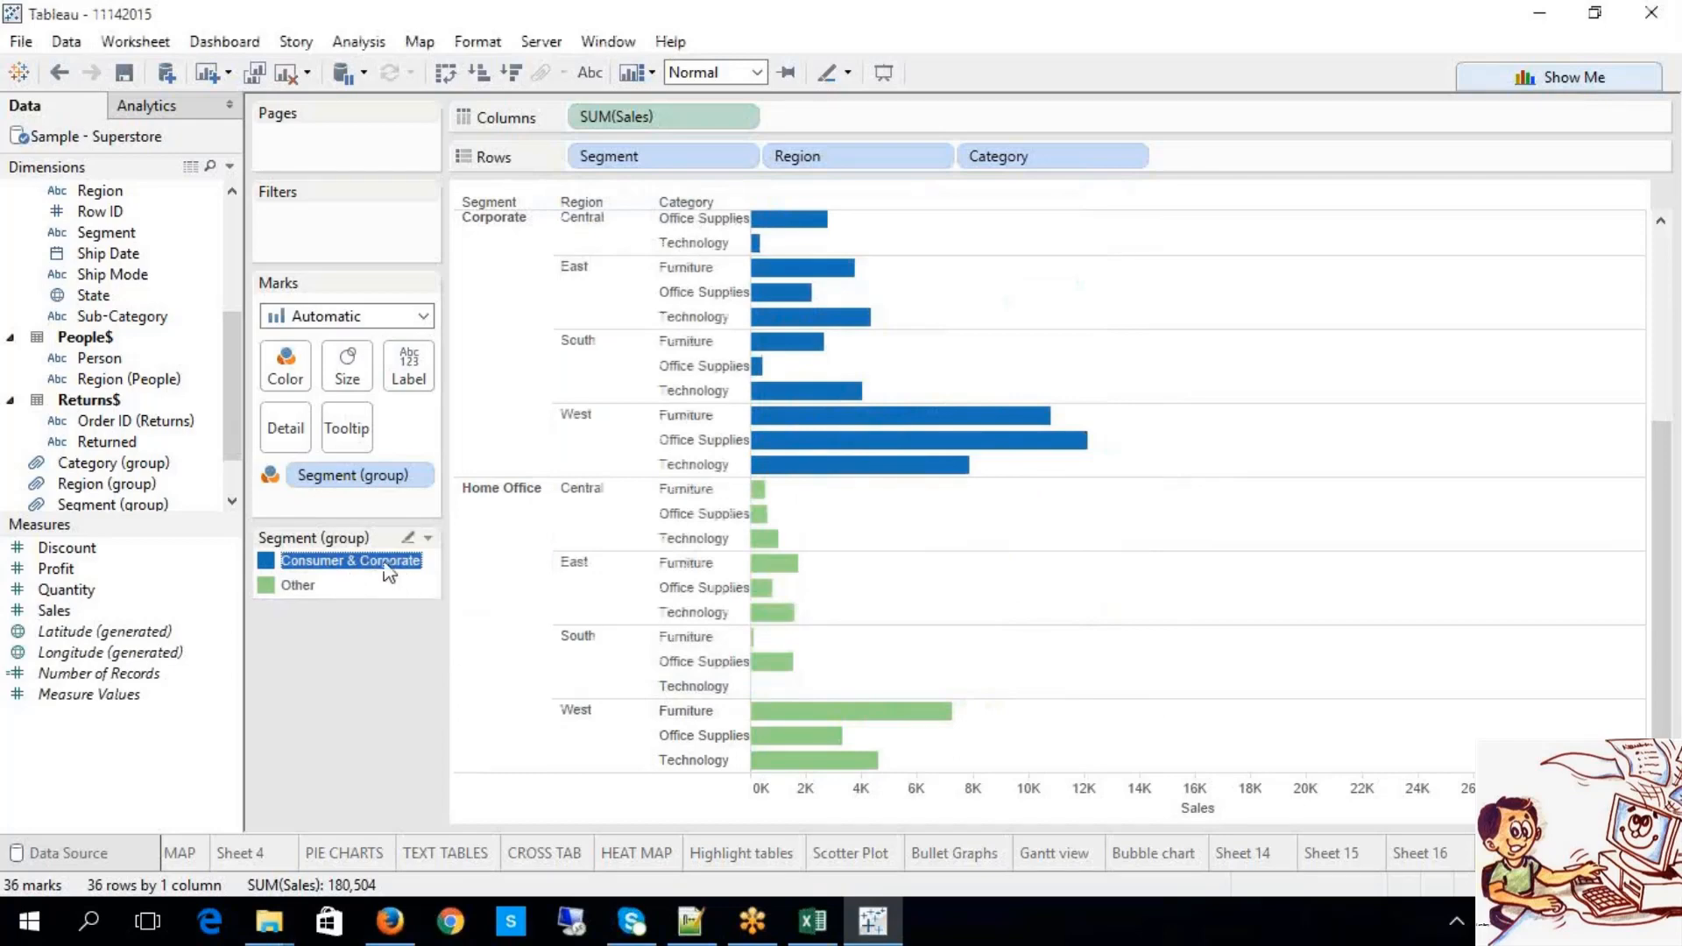
pyautogui.scroll(3, 1022, 401)
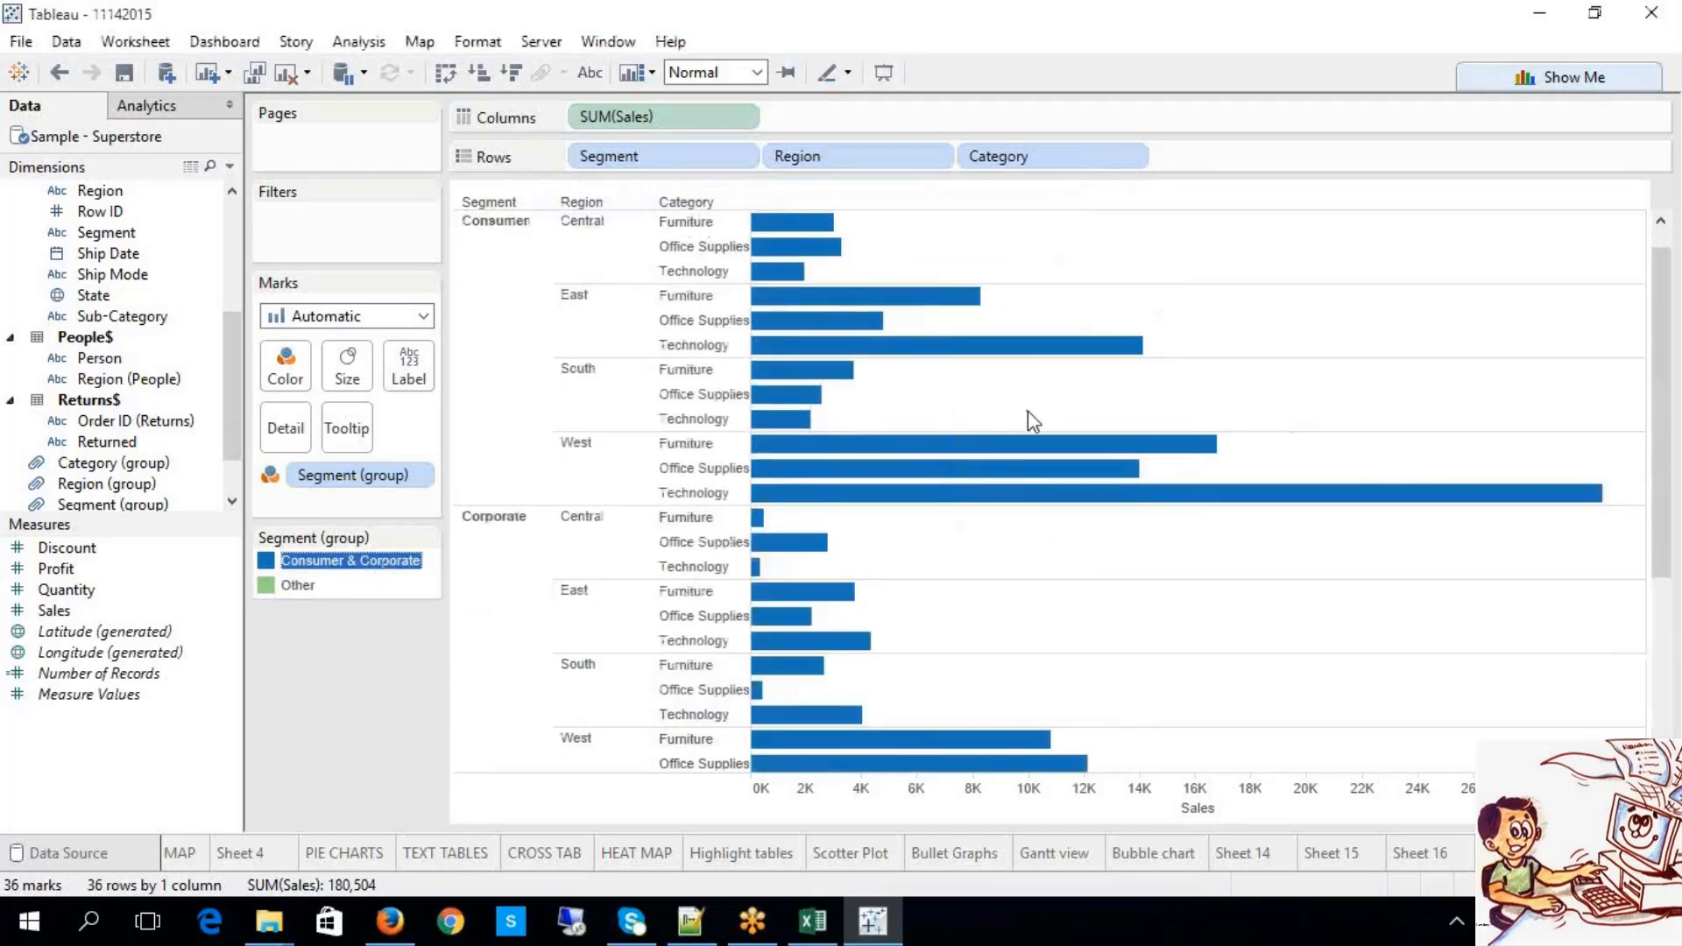
pyautogui.scroll(-4, 1028, 411)
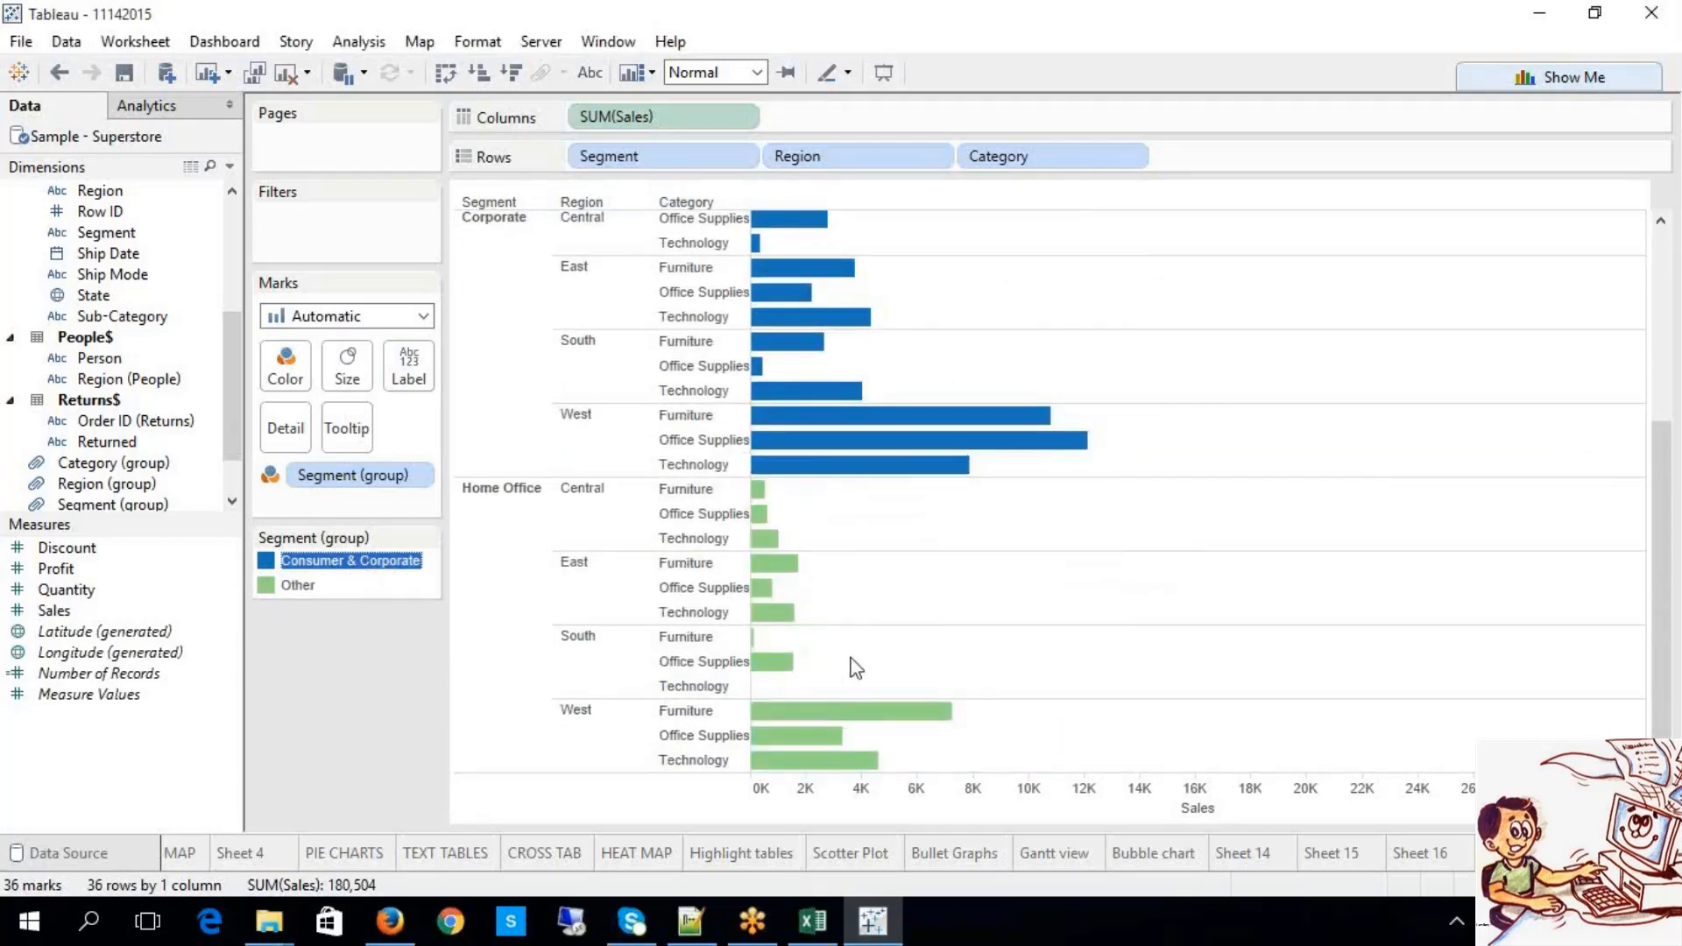
pyautogui.scroll(3, 1136, 670)
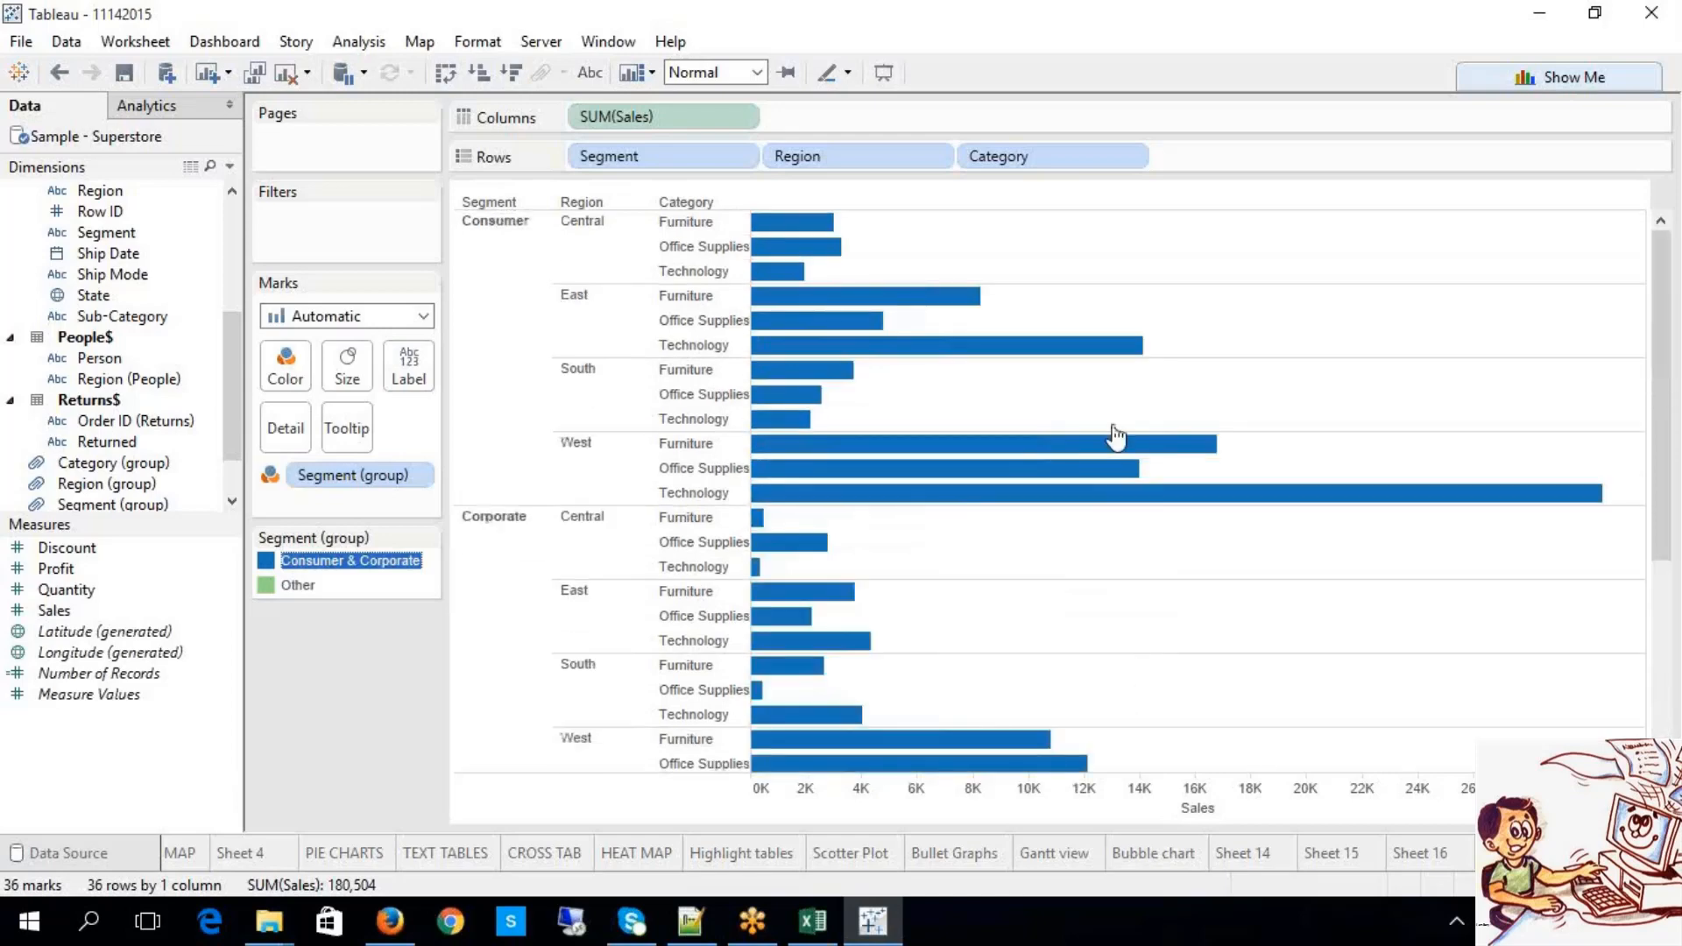
pyautogui.click(590, 75)
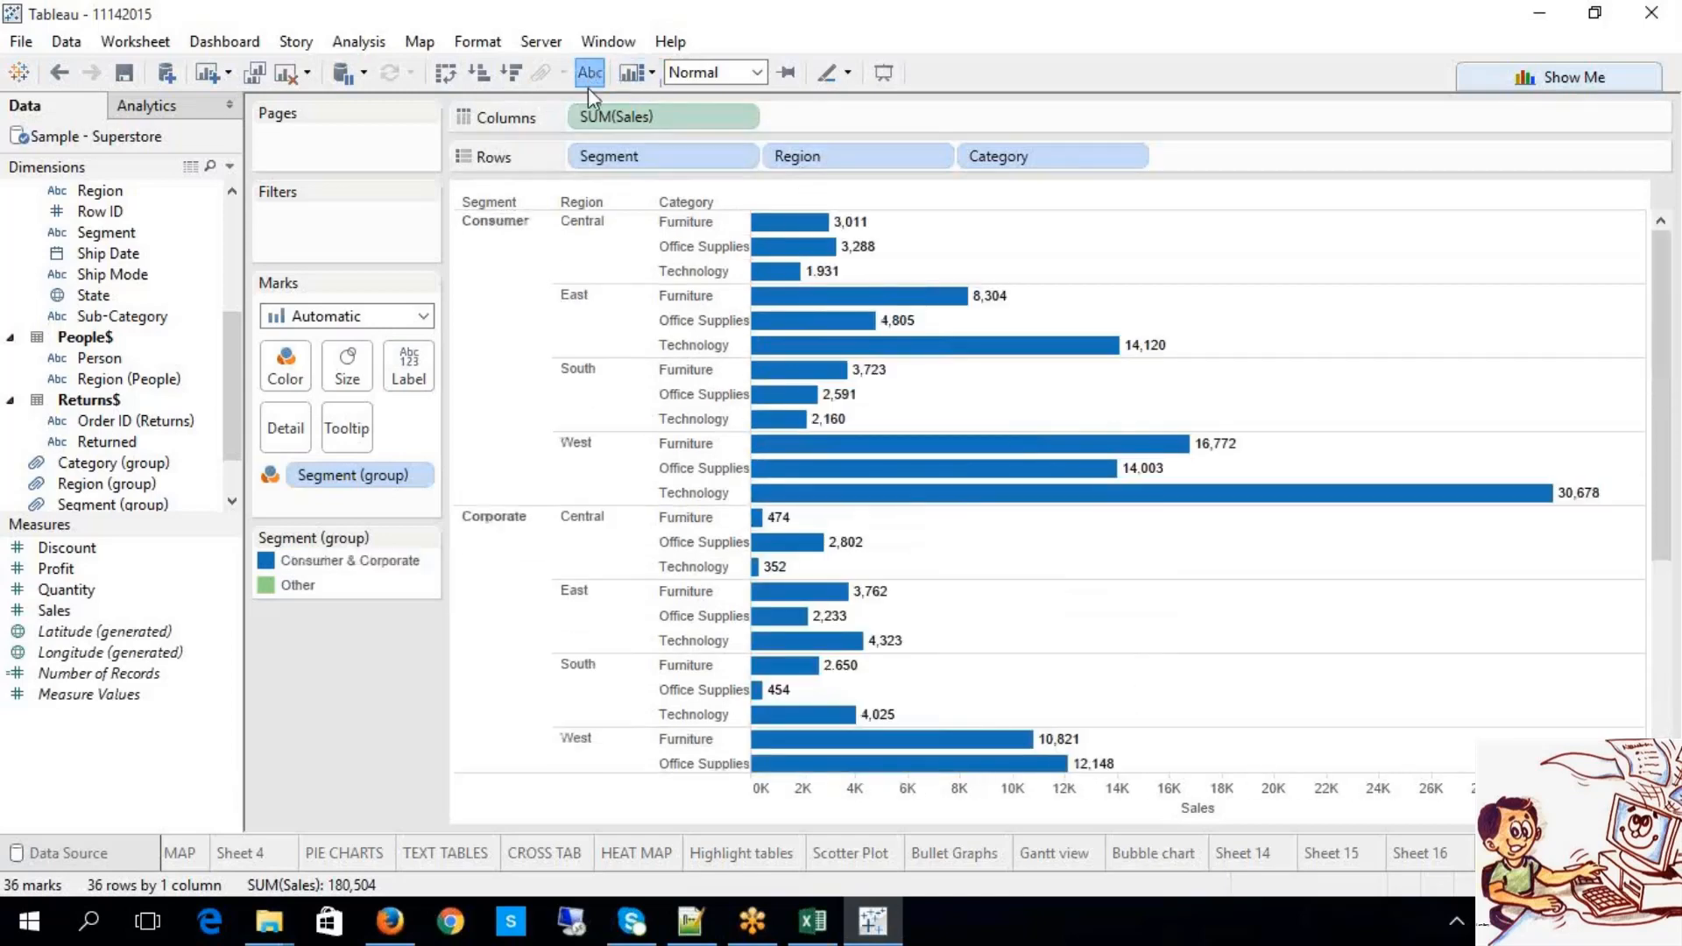
pyautogui.scroll(-1, 1104, 587)
pyautogui.scroll(-3, 1104, 587)
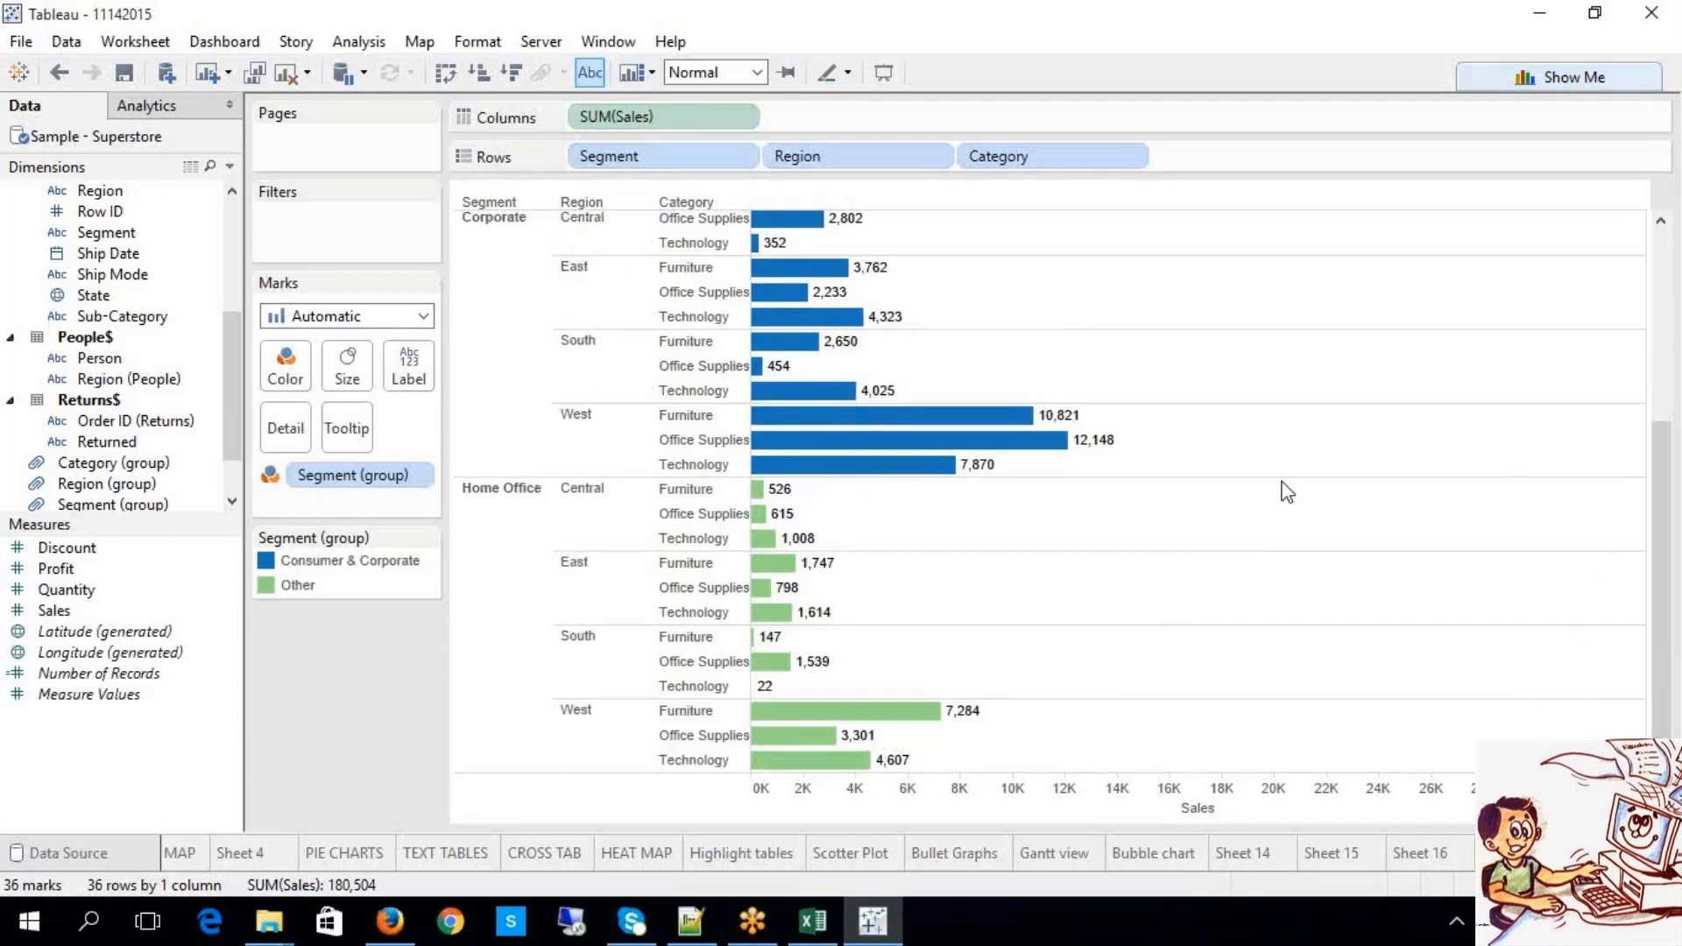
# Step: Check the 'A) Work Area' line in the Excel notes, then return to Tableau
pyautogui.moveTo(870, 698)
pyautogui.click(830, 923)
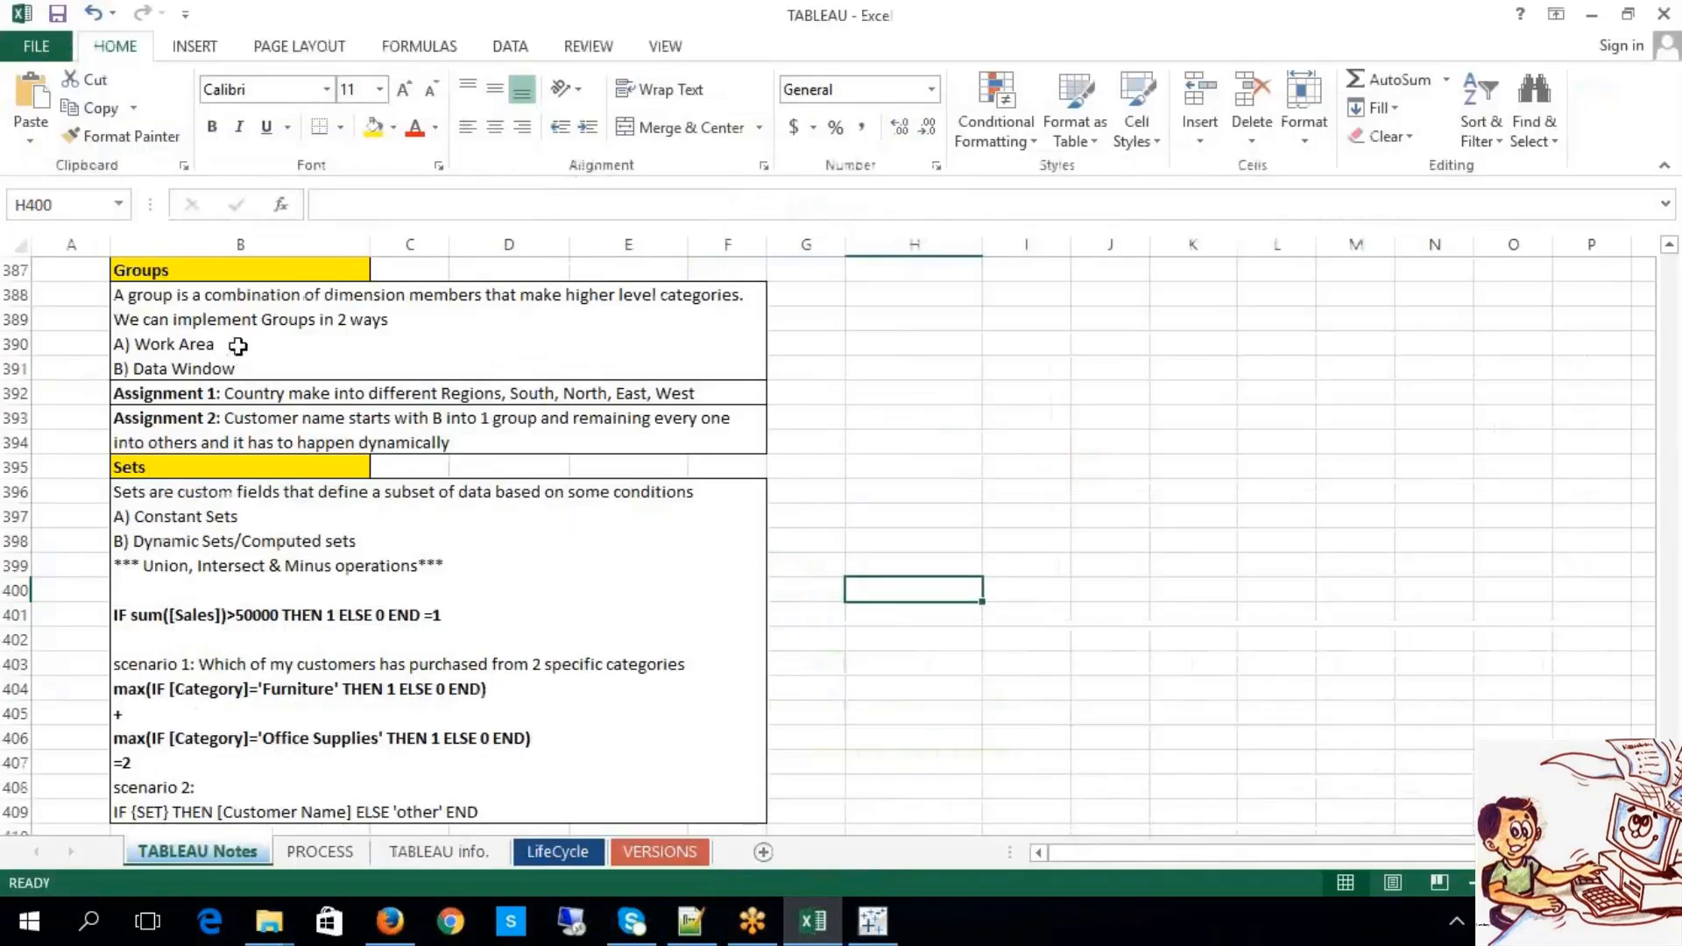
pyautogui.doubleClick(180, 355)
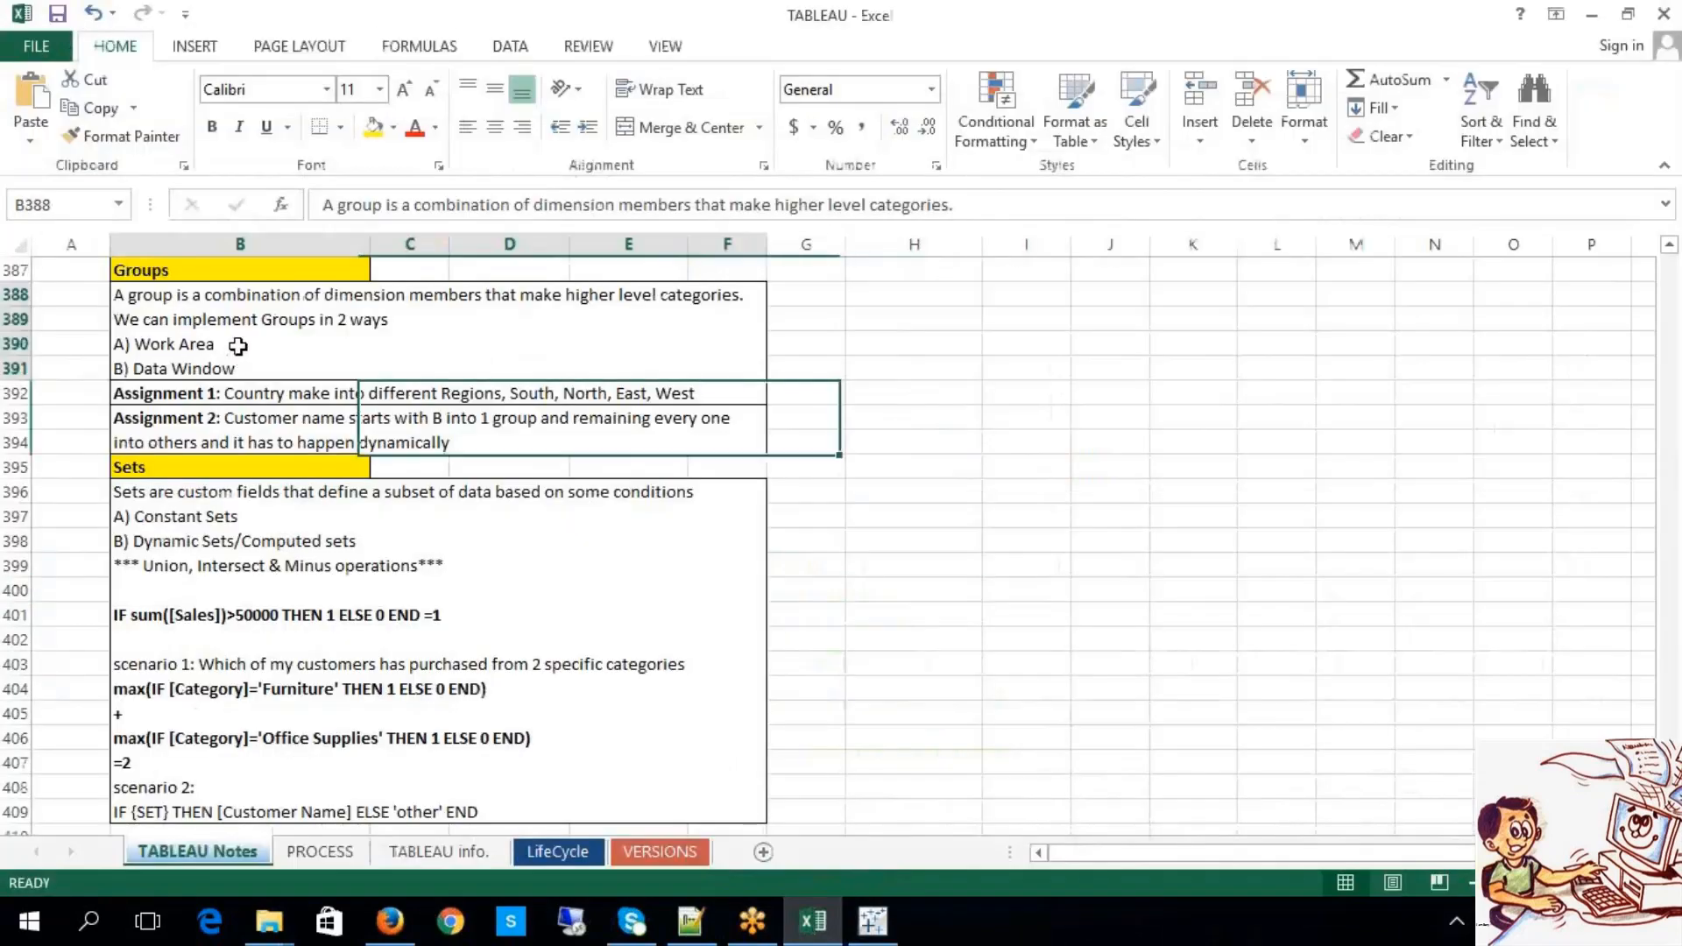
pyautogui.moveTo(215, 343); pyautogui.dragTo(88, 349)
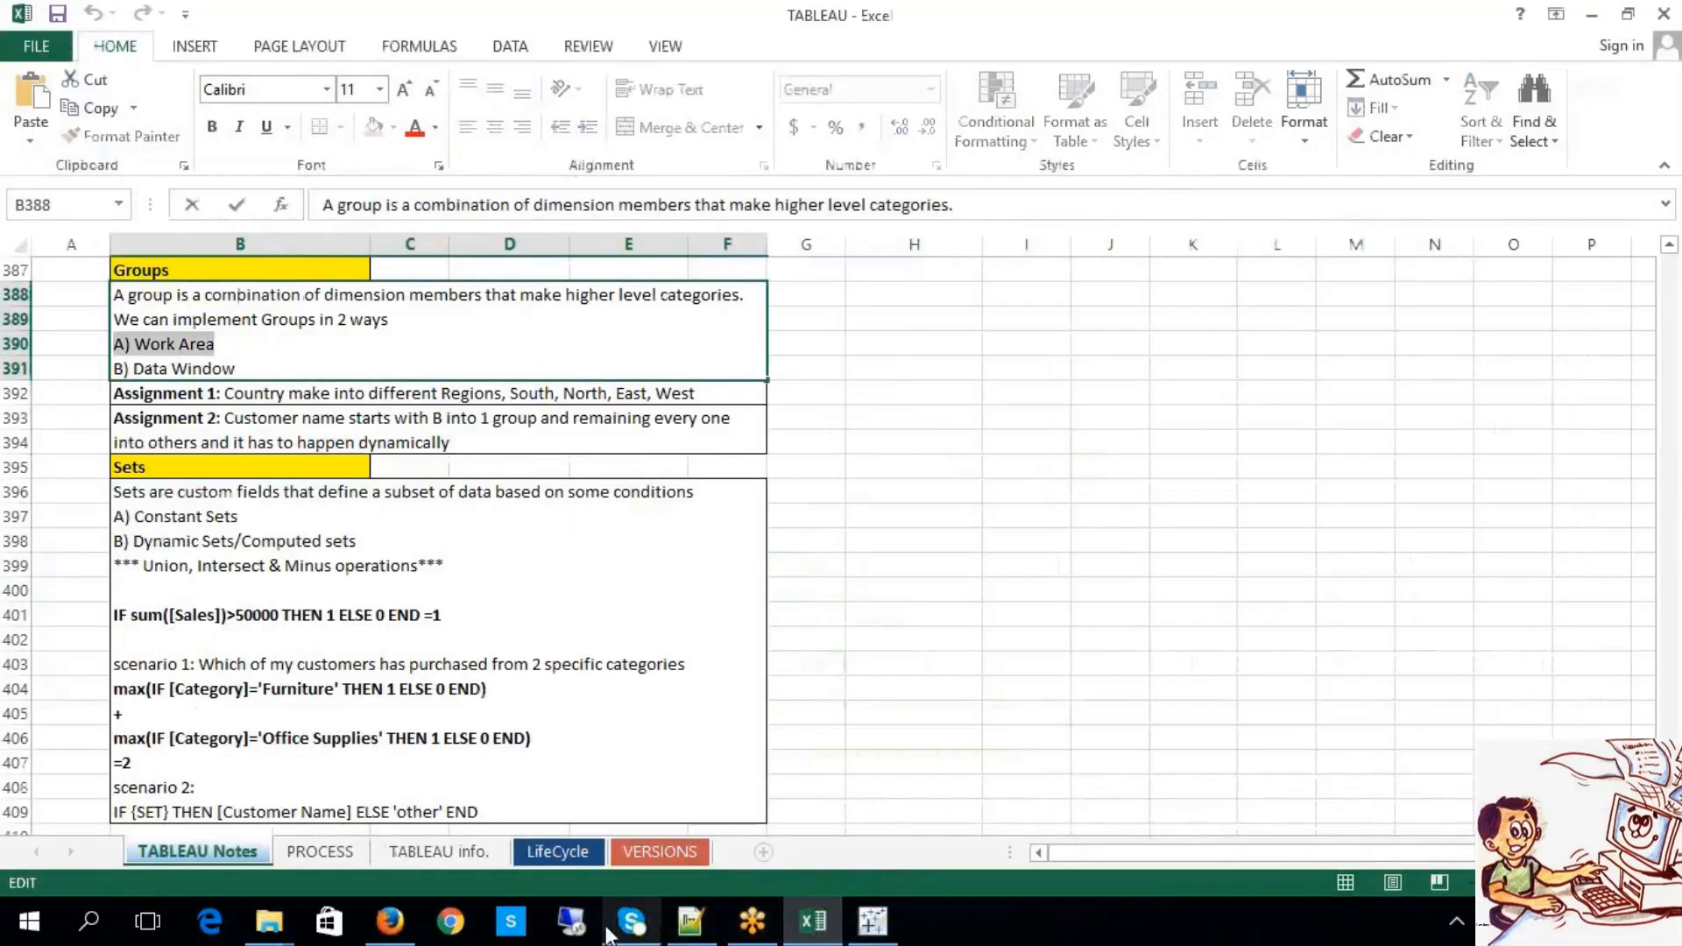
pyautogui.click(873, 921)
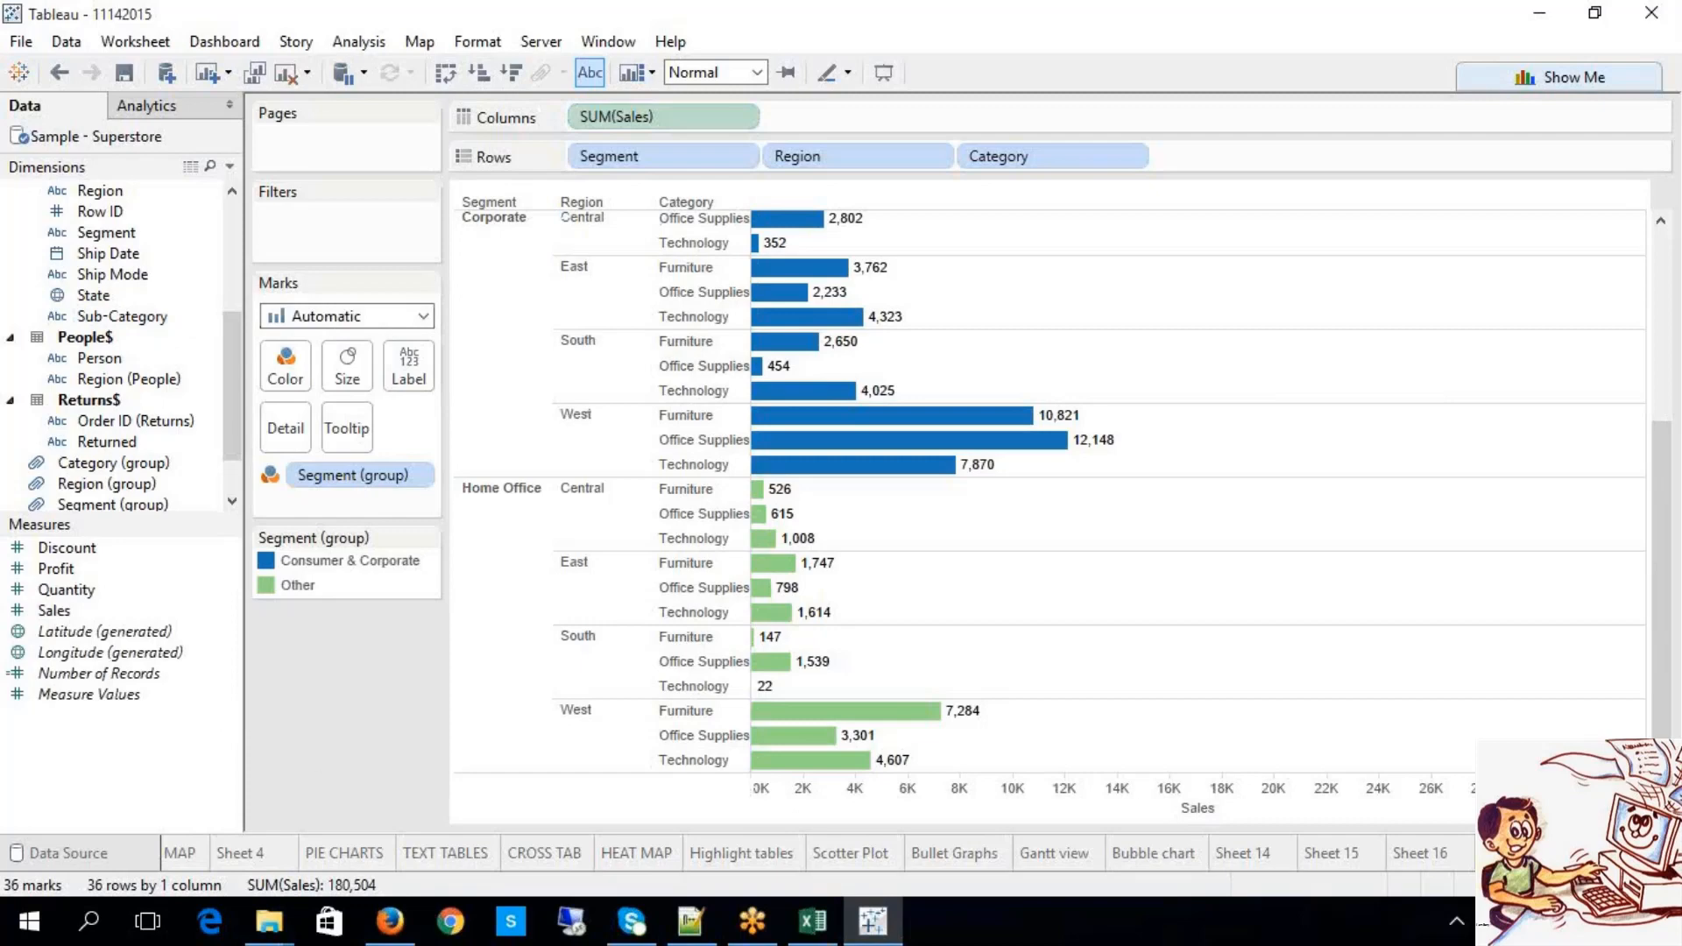
# Step: Add a new blank worksheet, Sheet 17, with Ctrl+M
pyautogui.hotkey('ctrl', 'm')
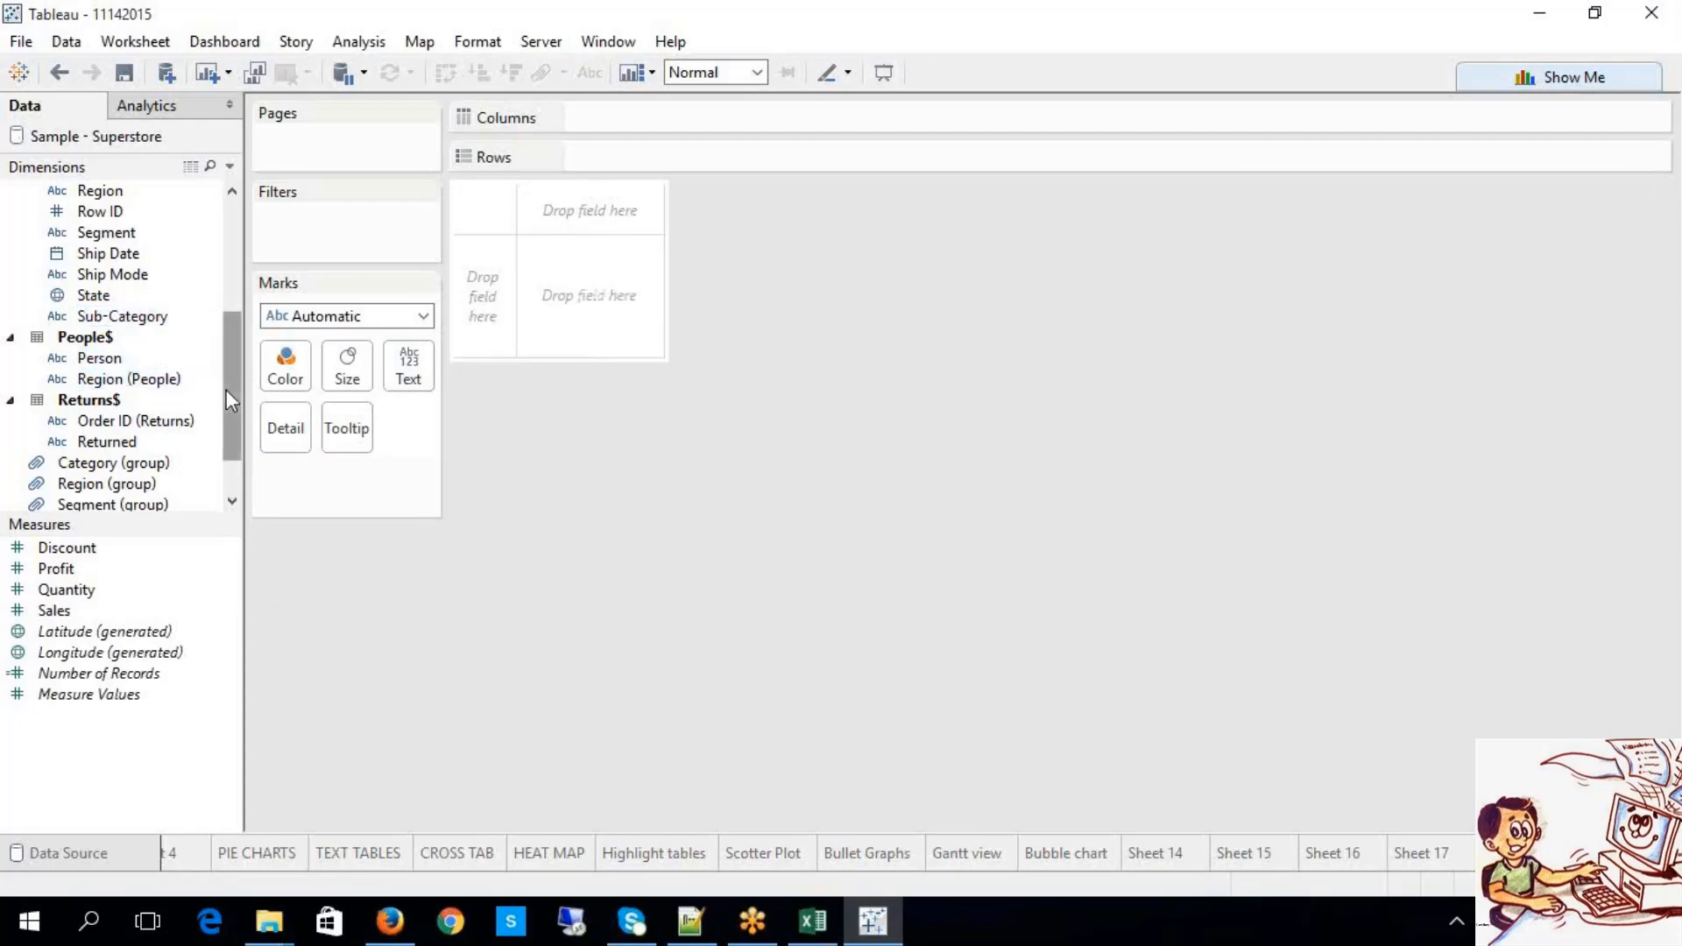
# Step: Start a group on the Sub-Category dimension, opening Create Group as 'Sub-Category (group) 1'
pyautogui.moveTo(226, 389); pyautogui.dragTo(239, 236)
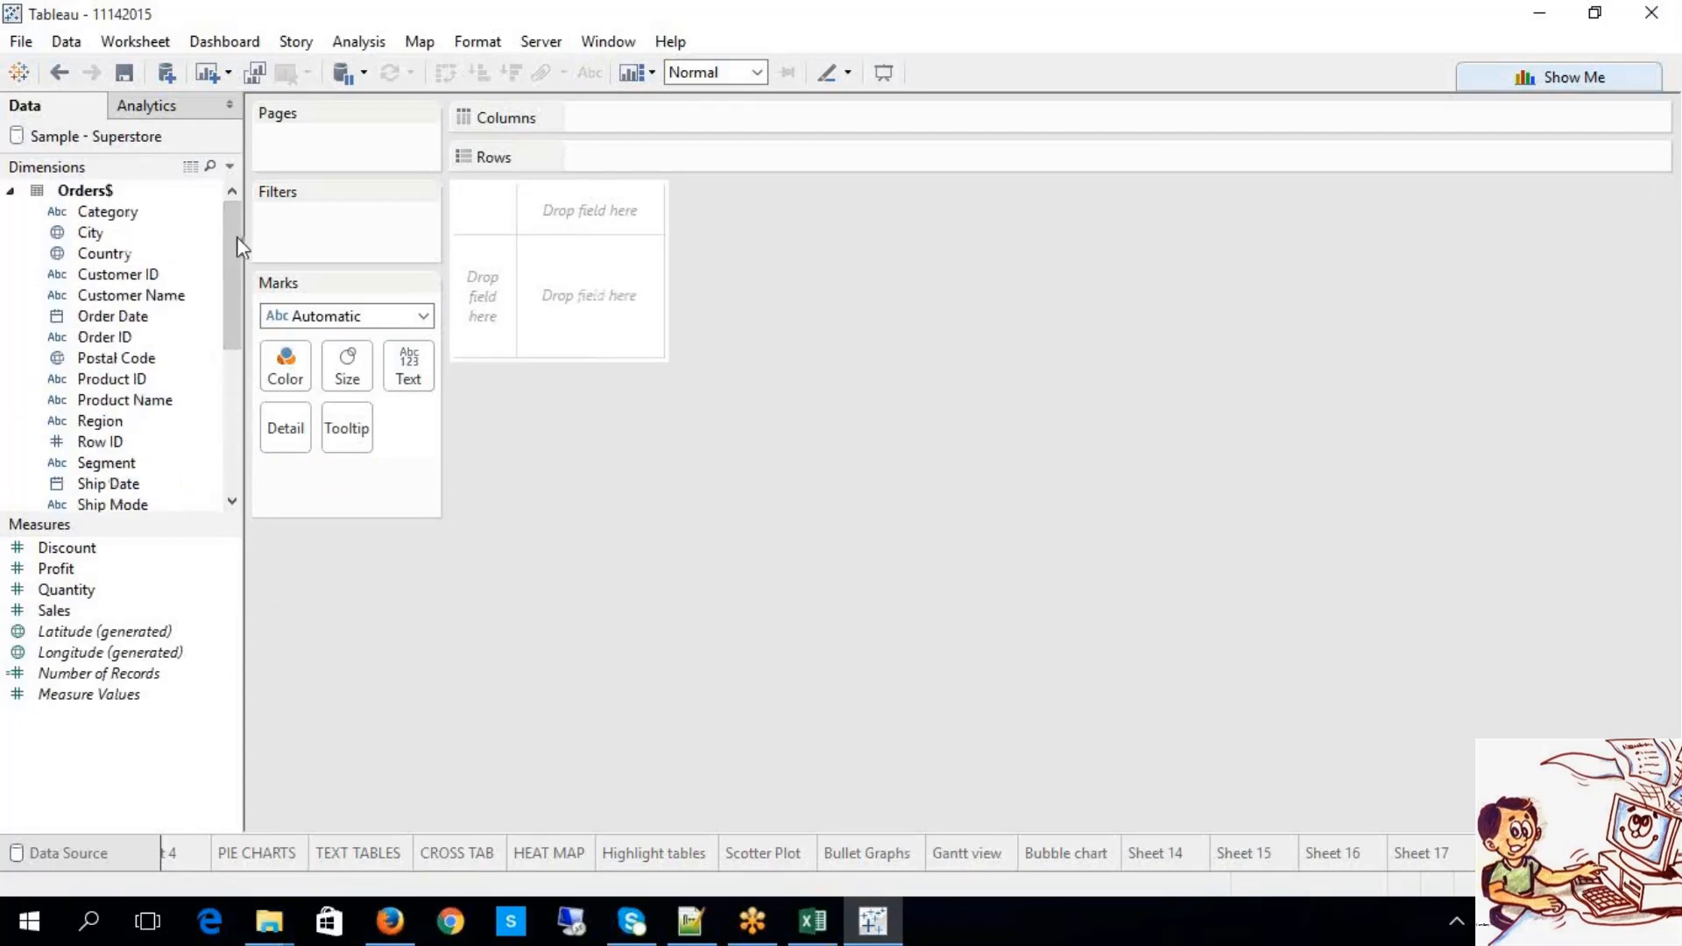
pyautogui.moveTo(237, 236); pyautogui.dragTo(240, 352)
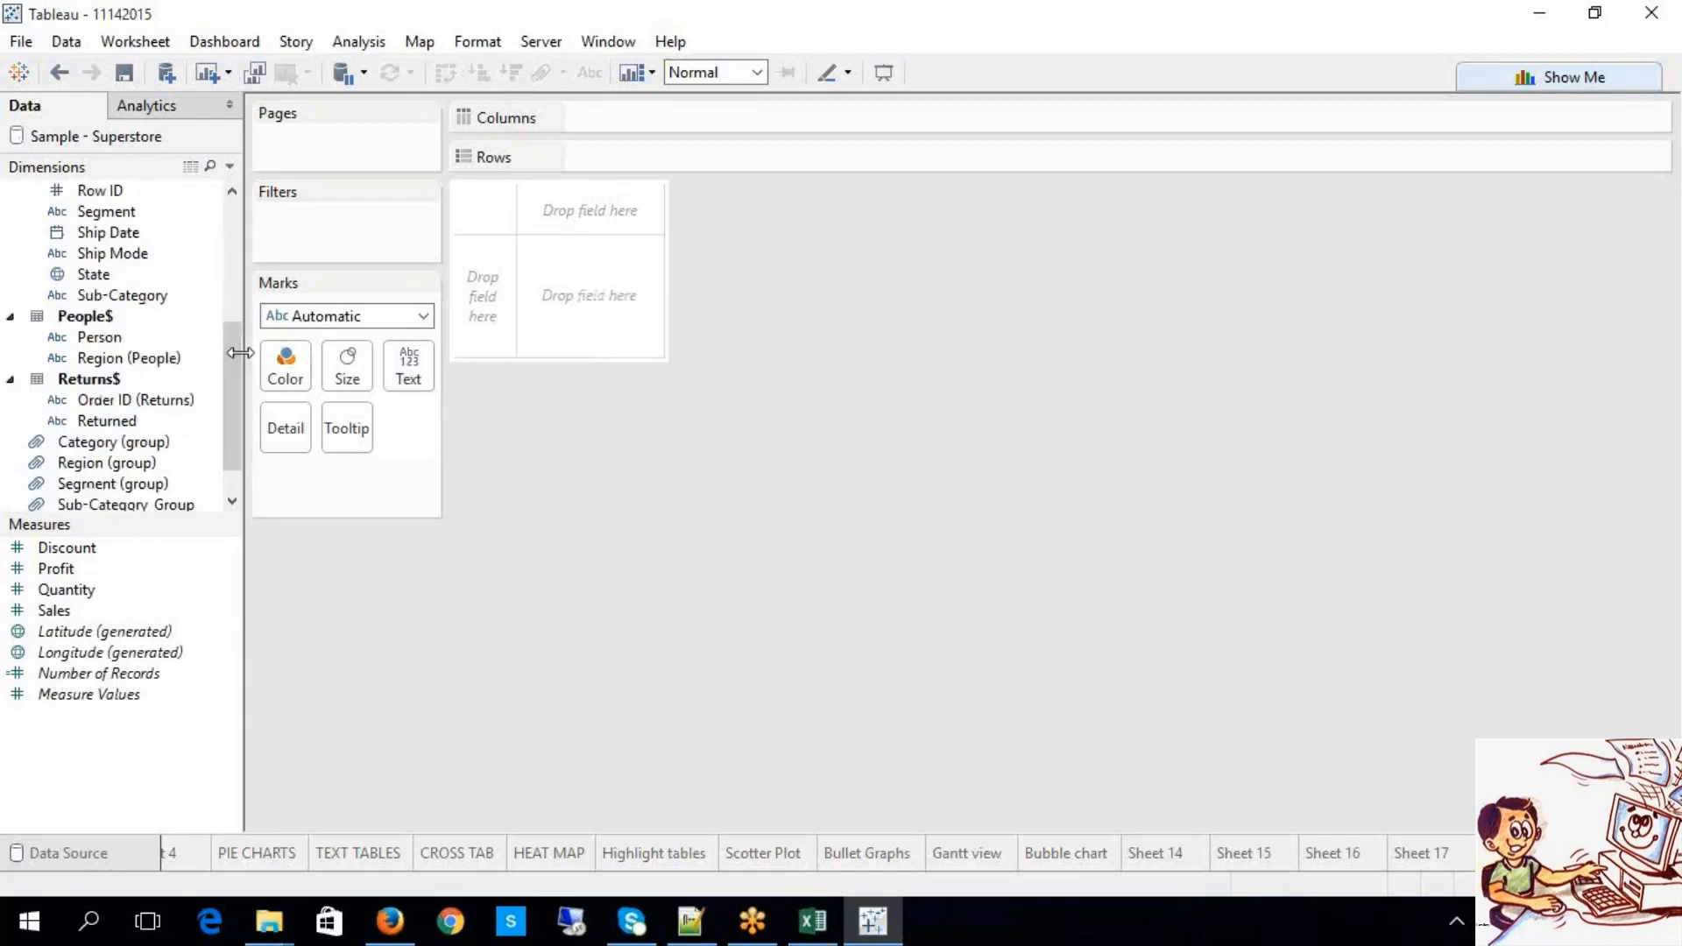
pyautogui.click(172, 308)
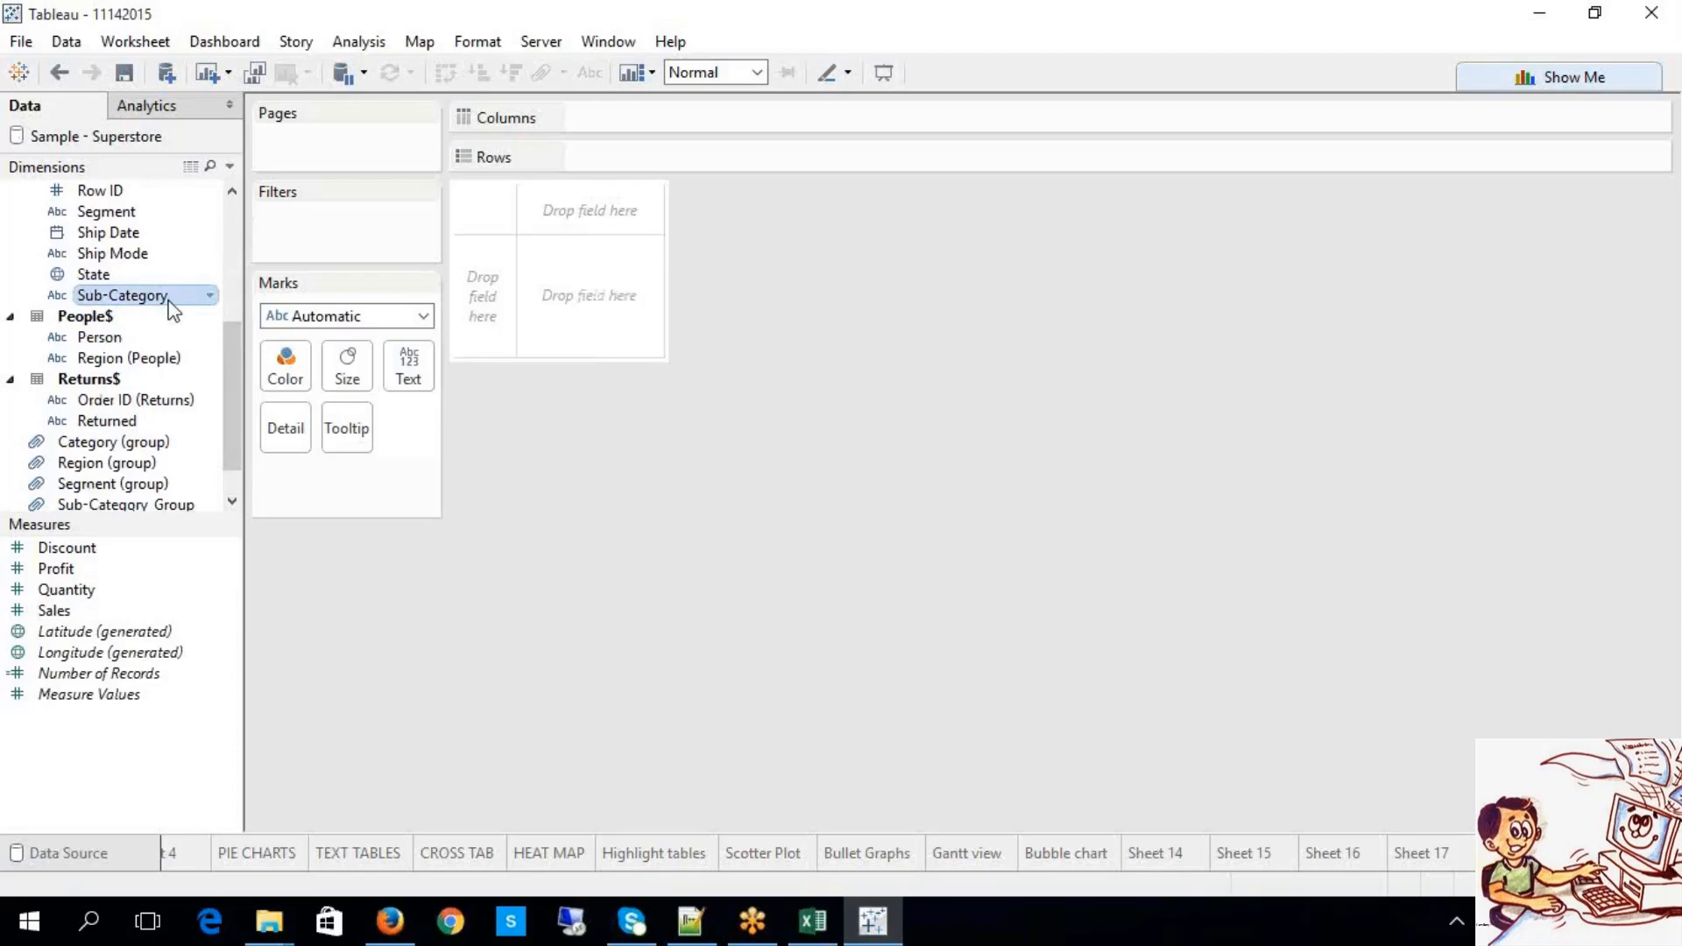
pyautogui.rightClick(171, 302)
pyautogui.moveTo(235, 485)
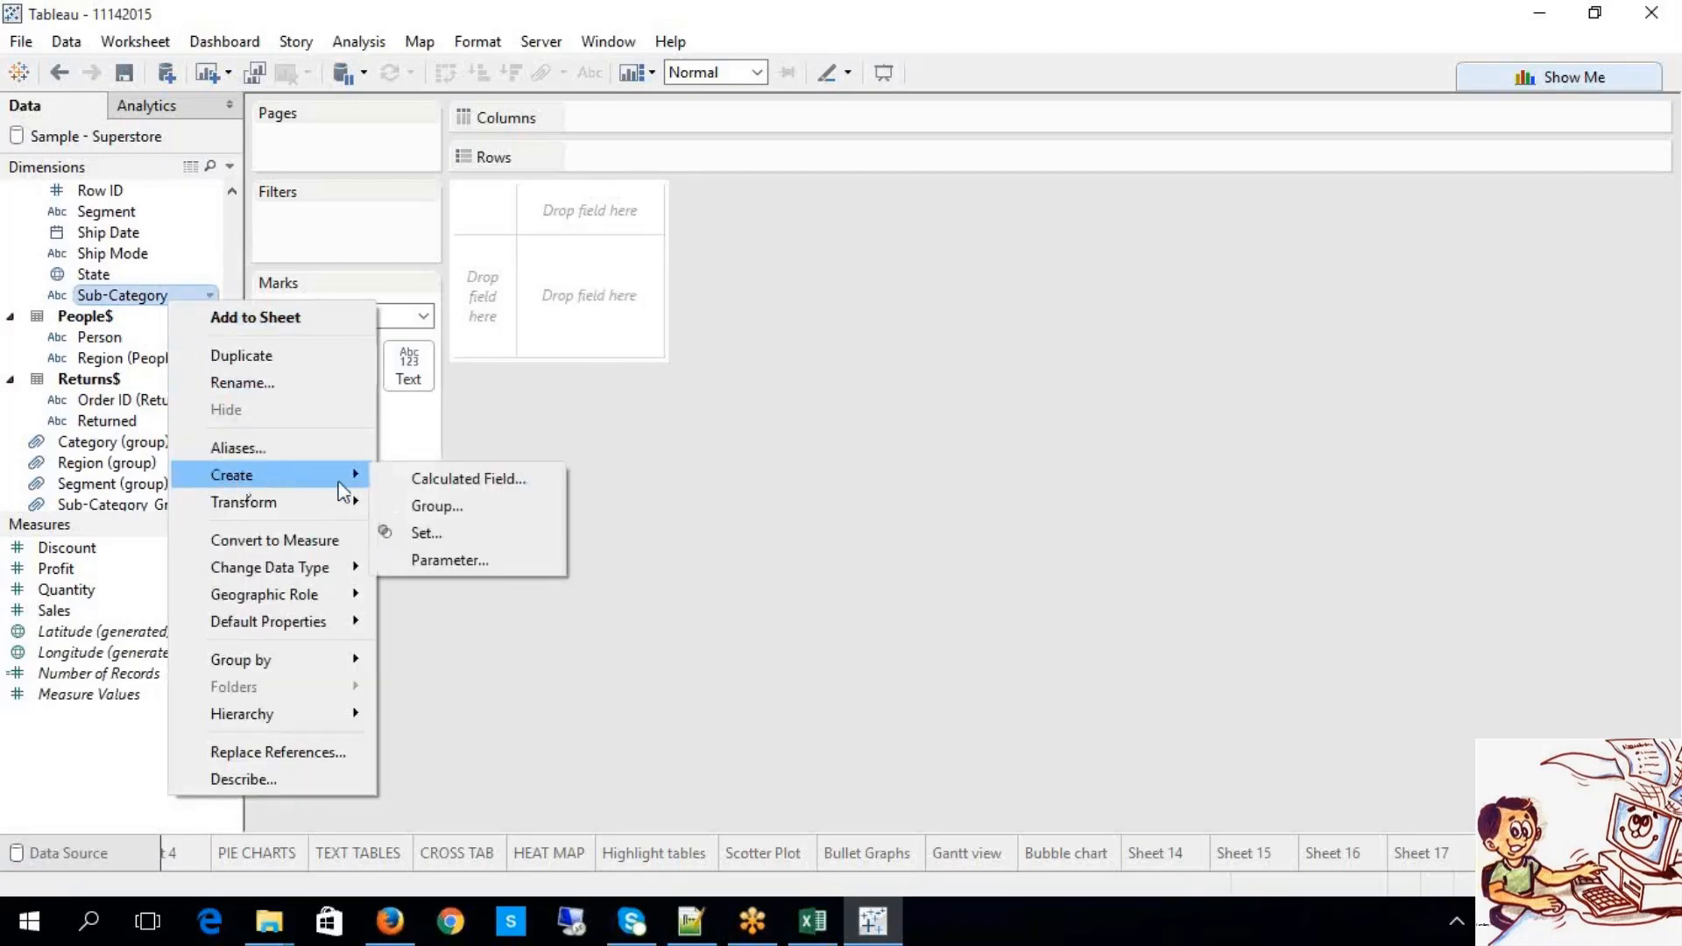
pyautogui.click(432, 506)
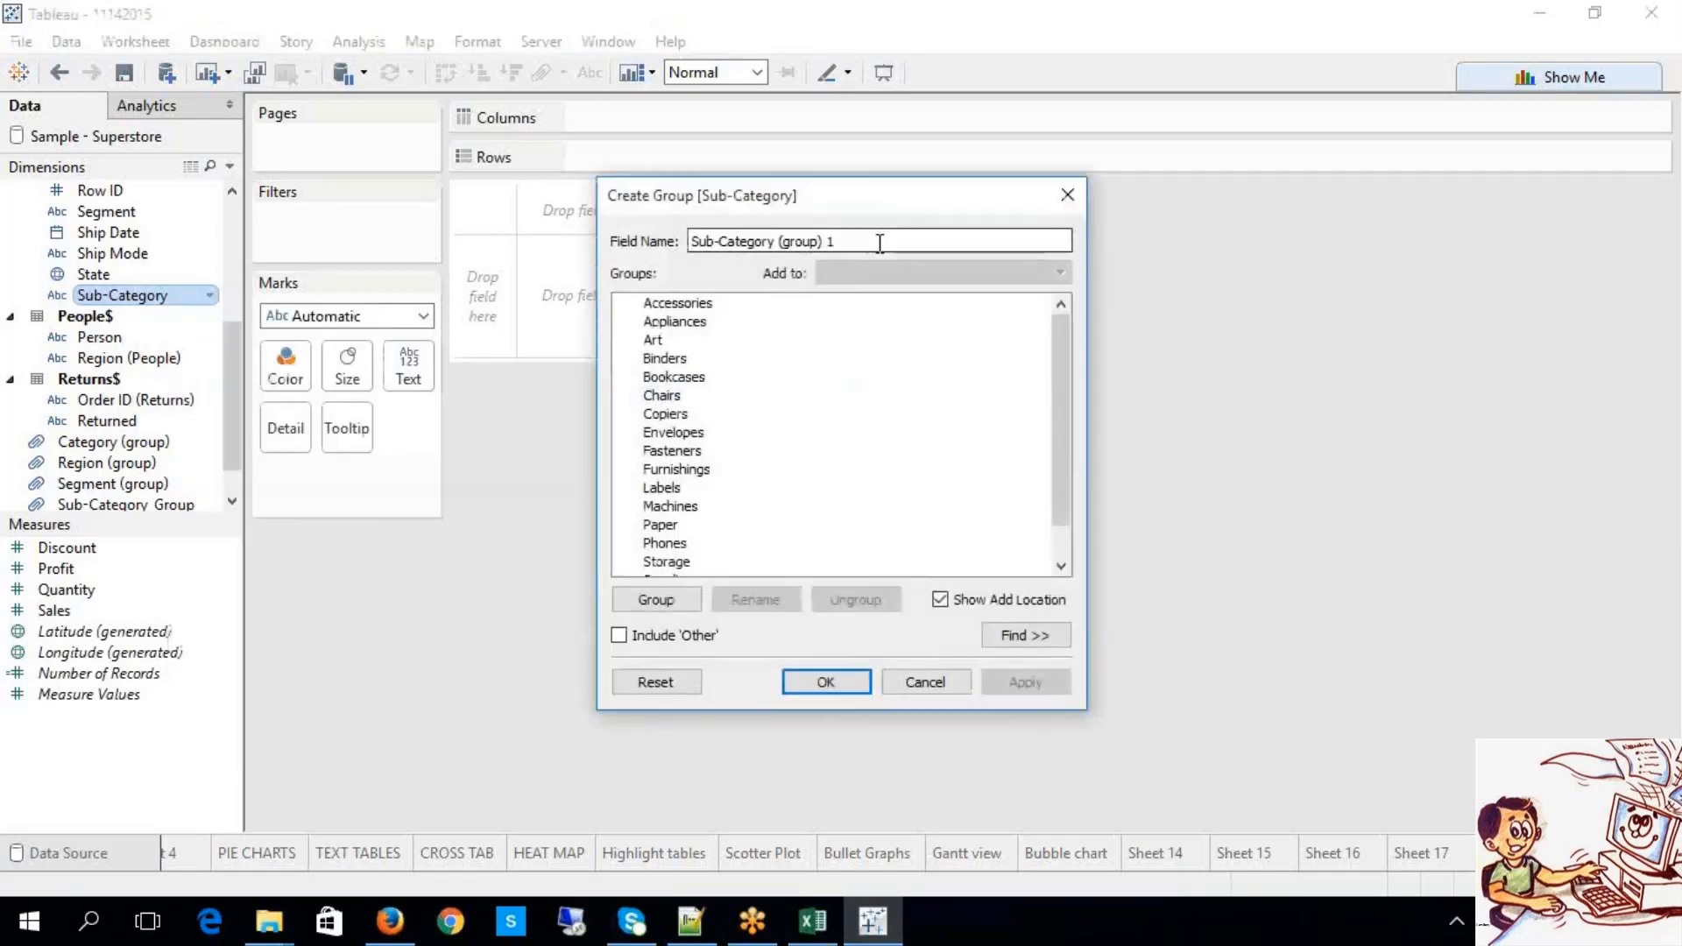
# Step: Rename the group field BIGCLASSES and group Binders through Furnishings as SUPPLIES
pyautogui.moveTo(879, 240); pyautogui.dragTo(593, 242)
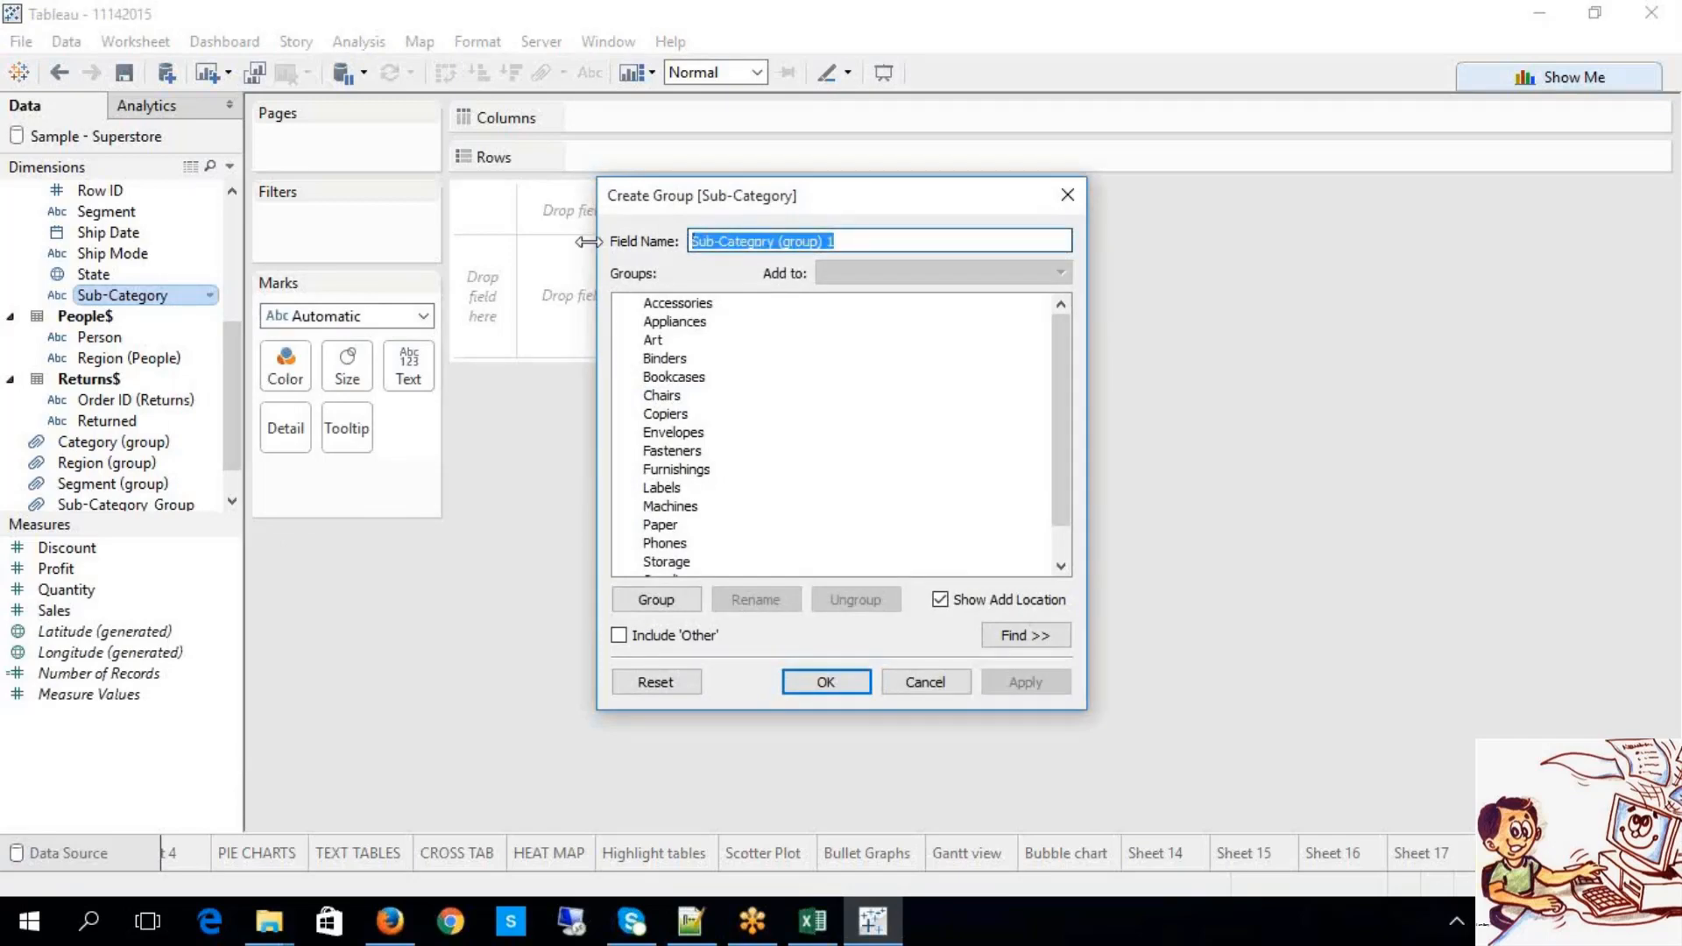
pyautogui.write('GA')
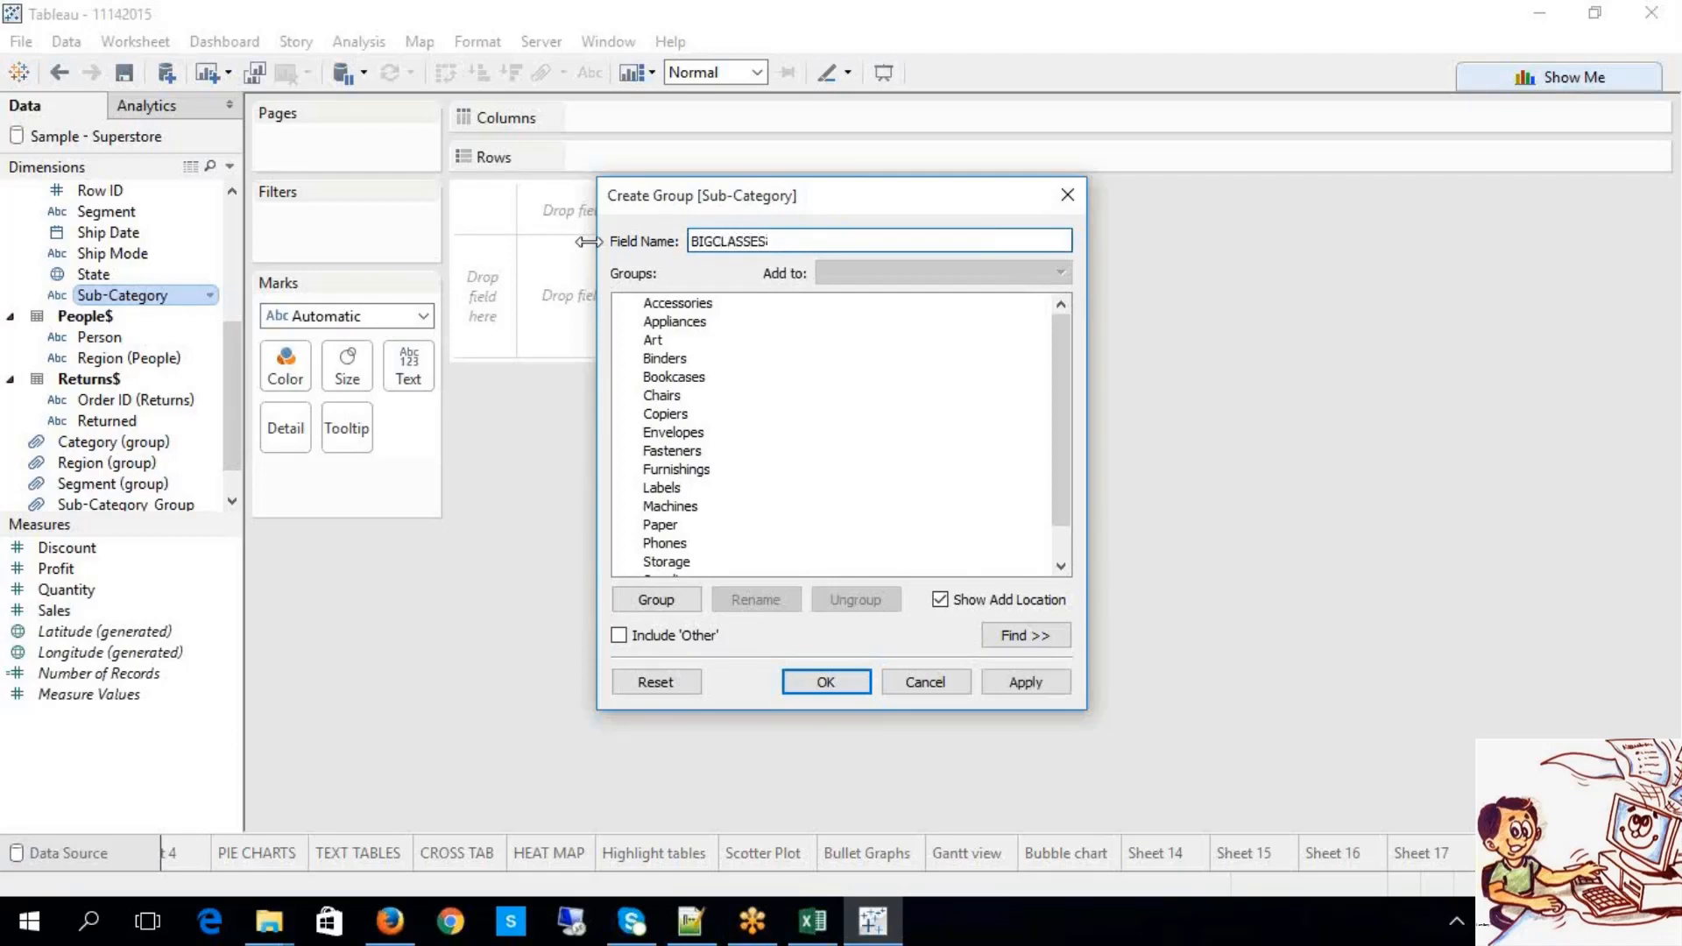
pyautogui.moveTo(1068, 353); pyautogui.dragTo(847, 507)
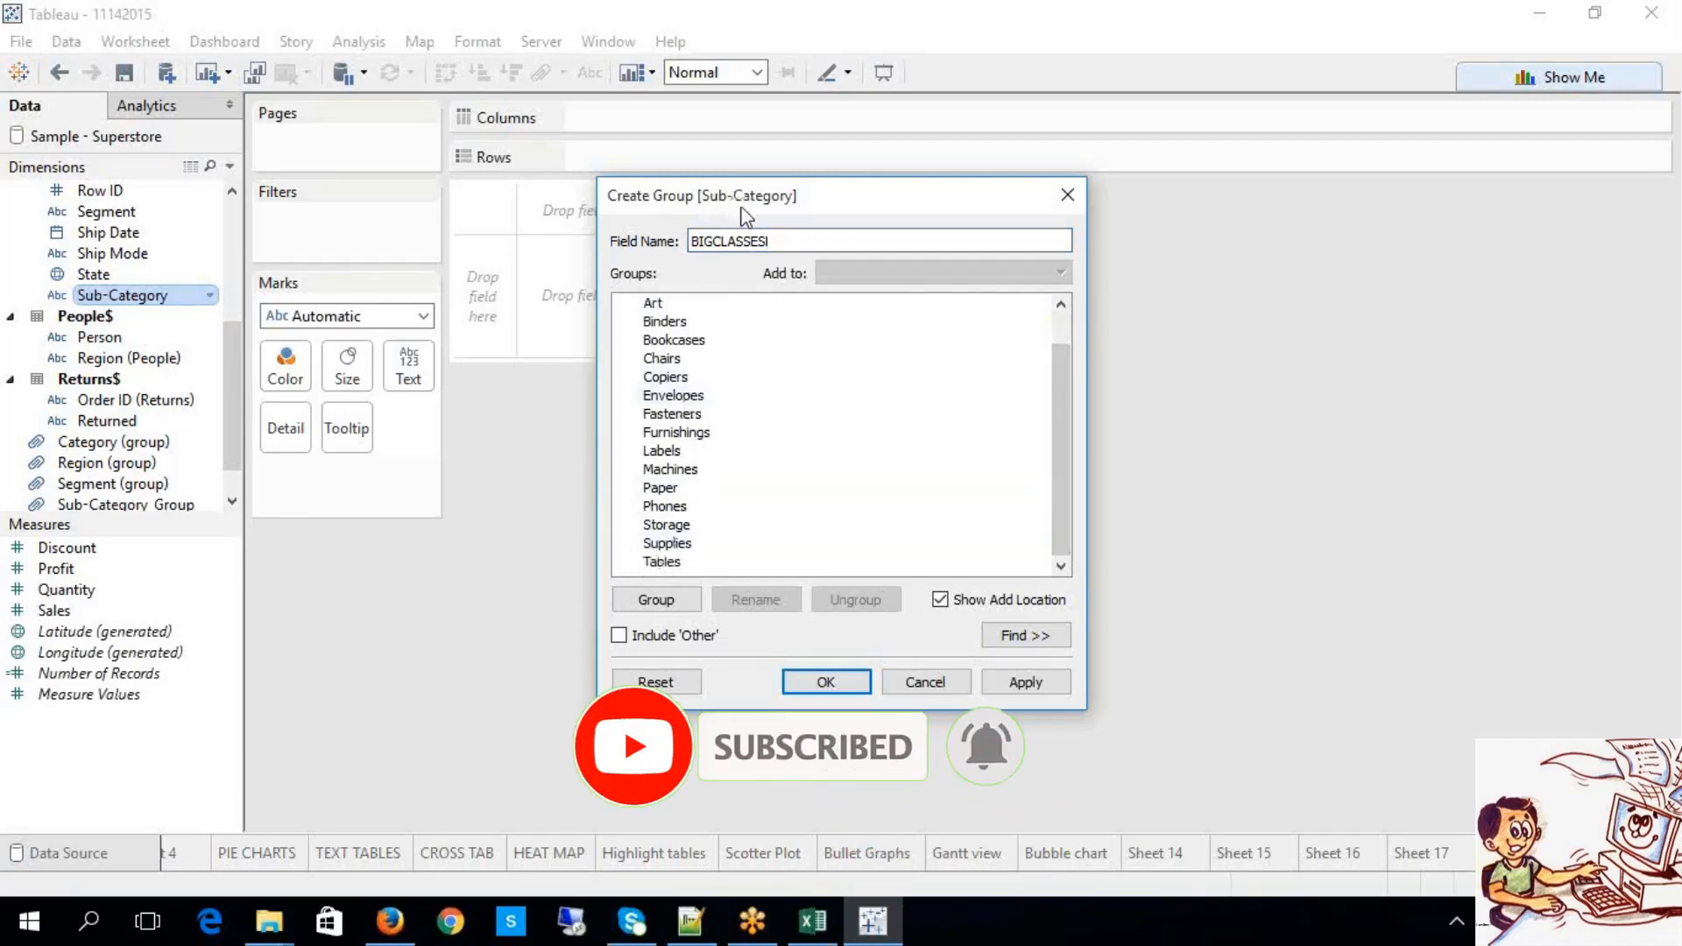
pyautogui.moveTo(1065, 538); pyautogui.dragTo(1097, 419)
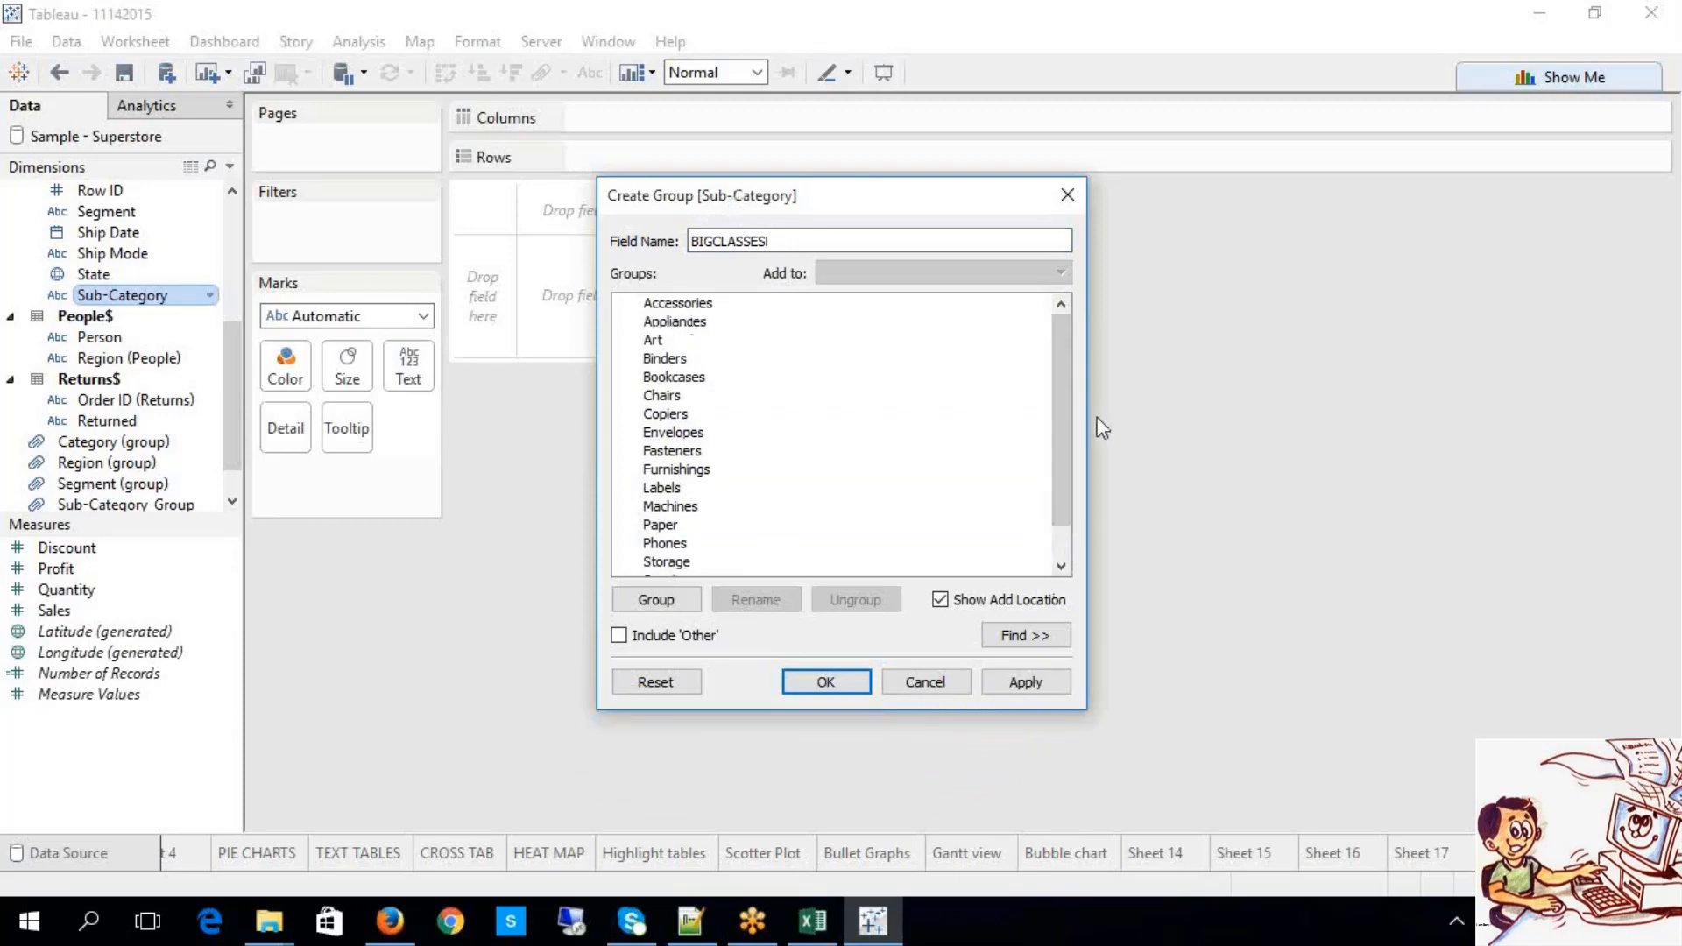
pyautogui.click(676, 302)
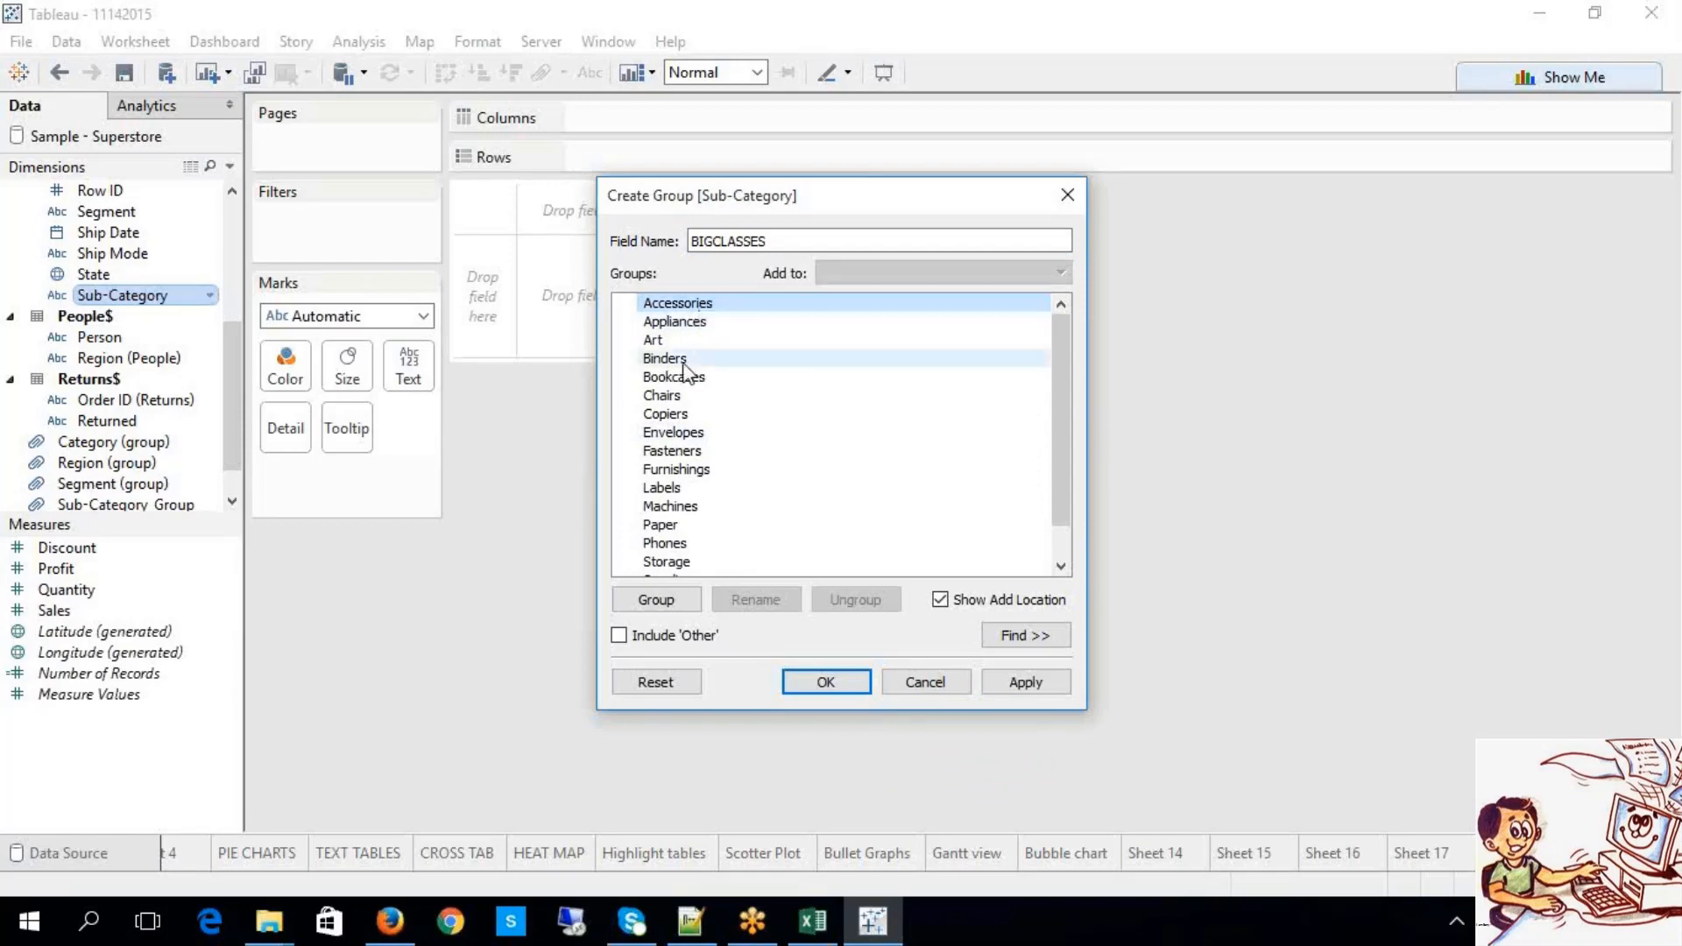
pyautogui.keyDown('ctrl'); pyautogui.click(674, 377); pyautogui.keyUp('ctrl')
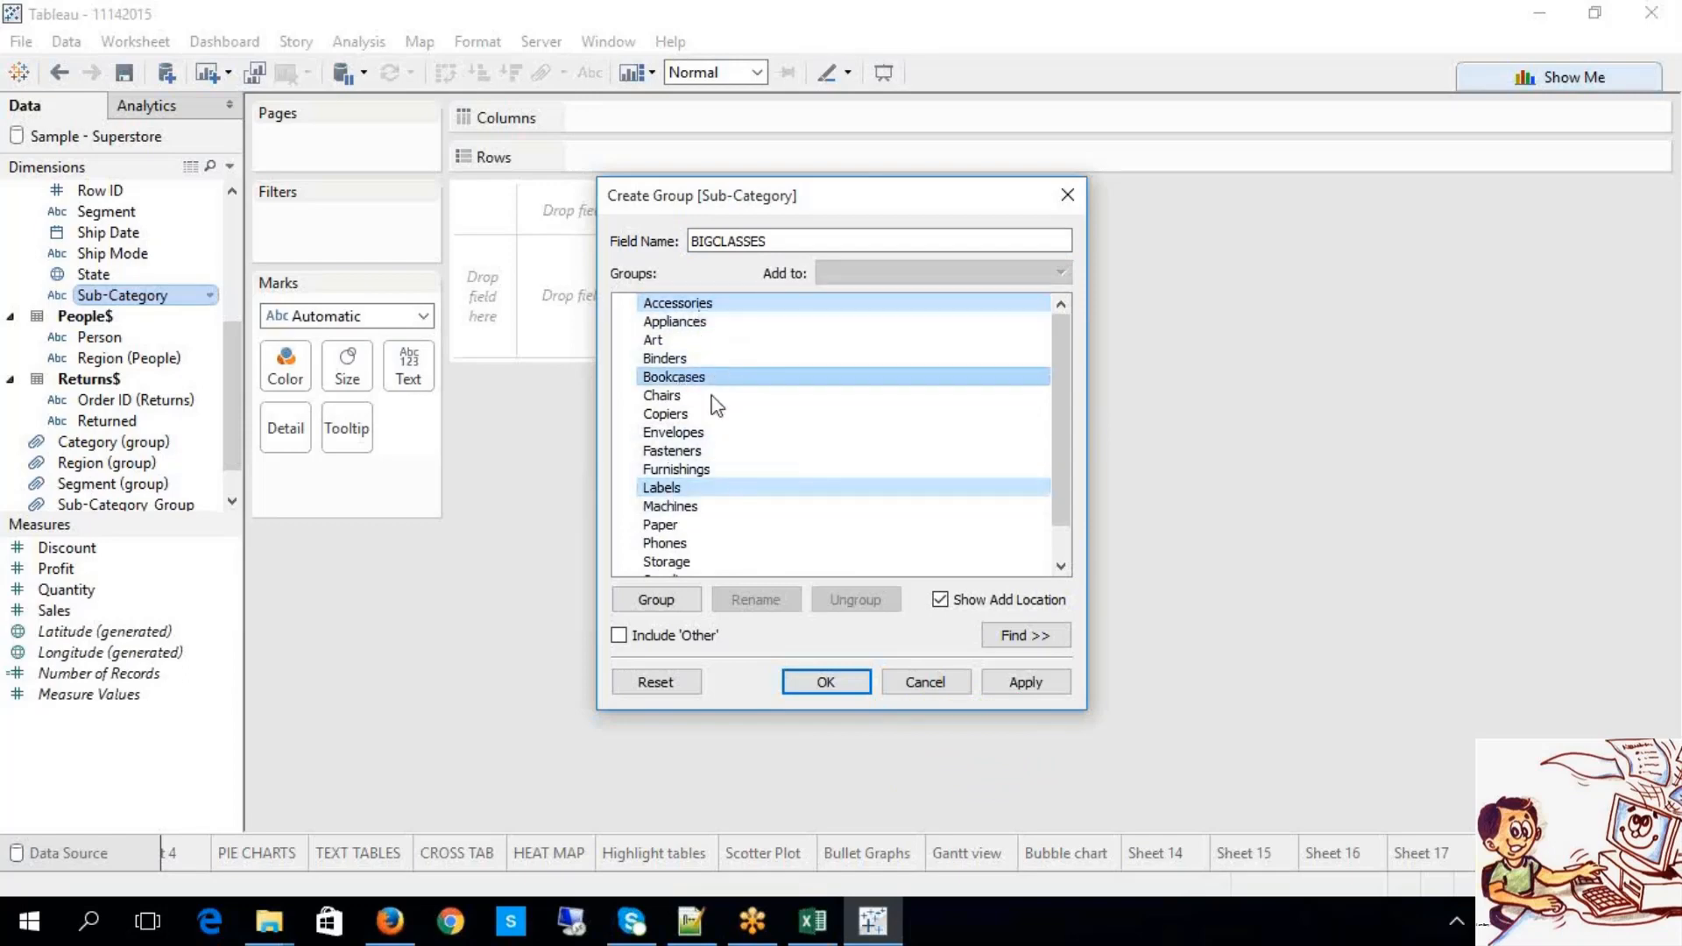
pyautogui.click(715, 434)
pyautogui.click(676, 360)
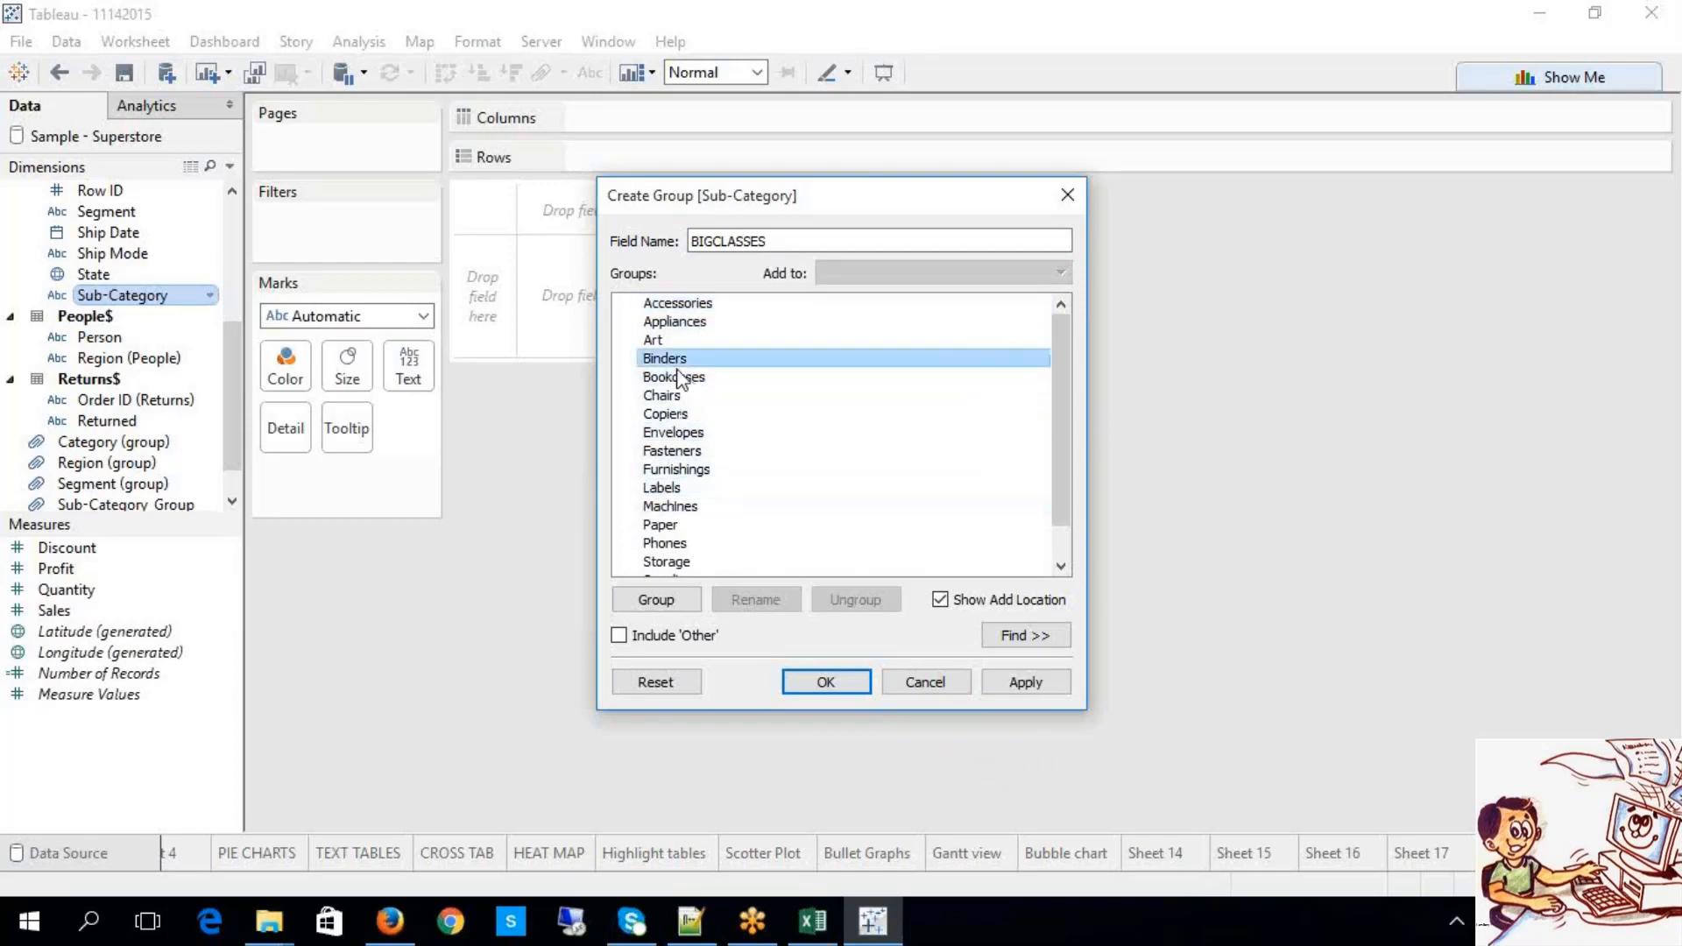
pyautogui.keyDown('shift'); pyautogui.click(683, 470); pyautogui.keyUp('shift')
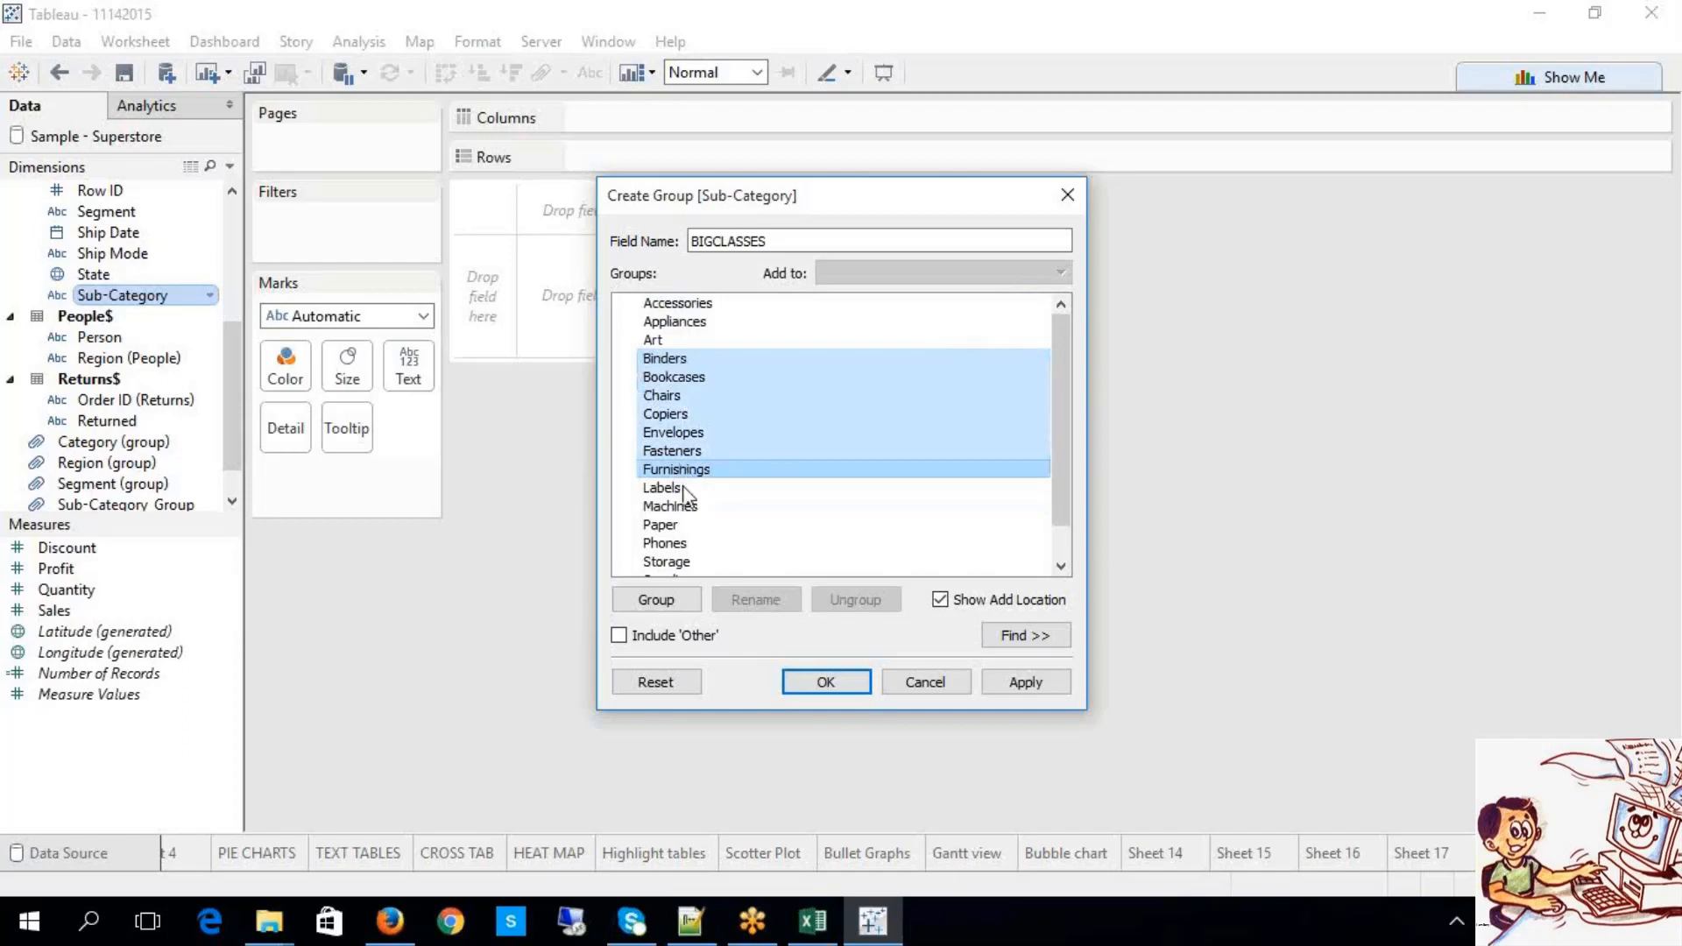
pyautogui.click(689, 599)
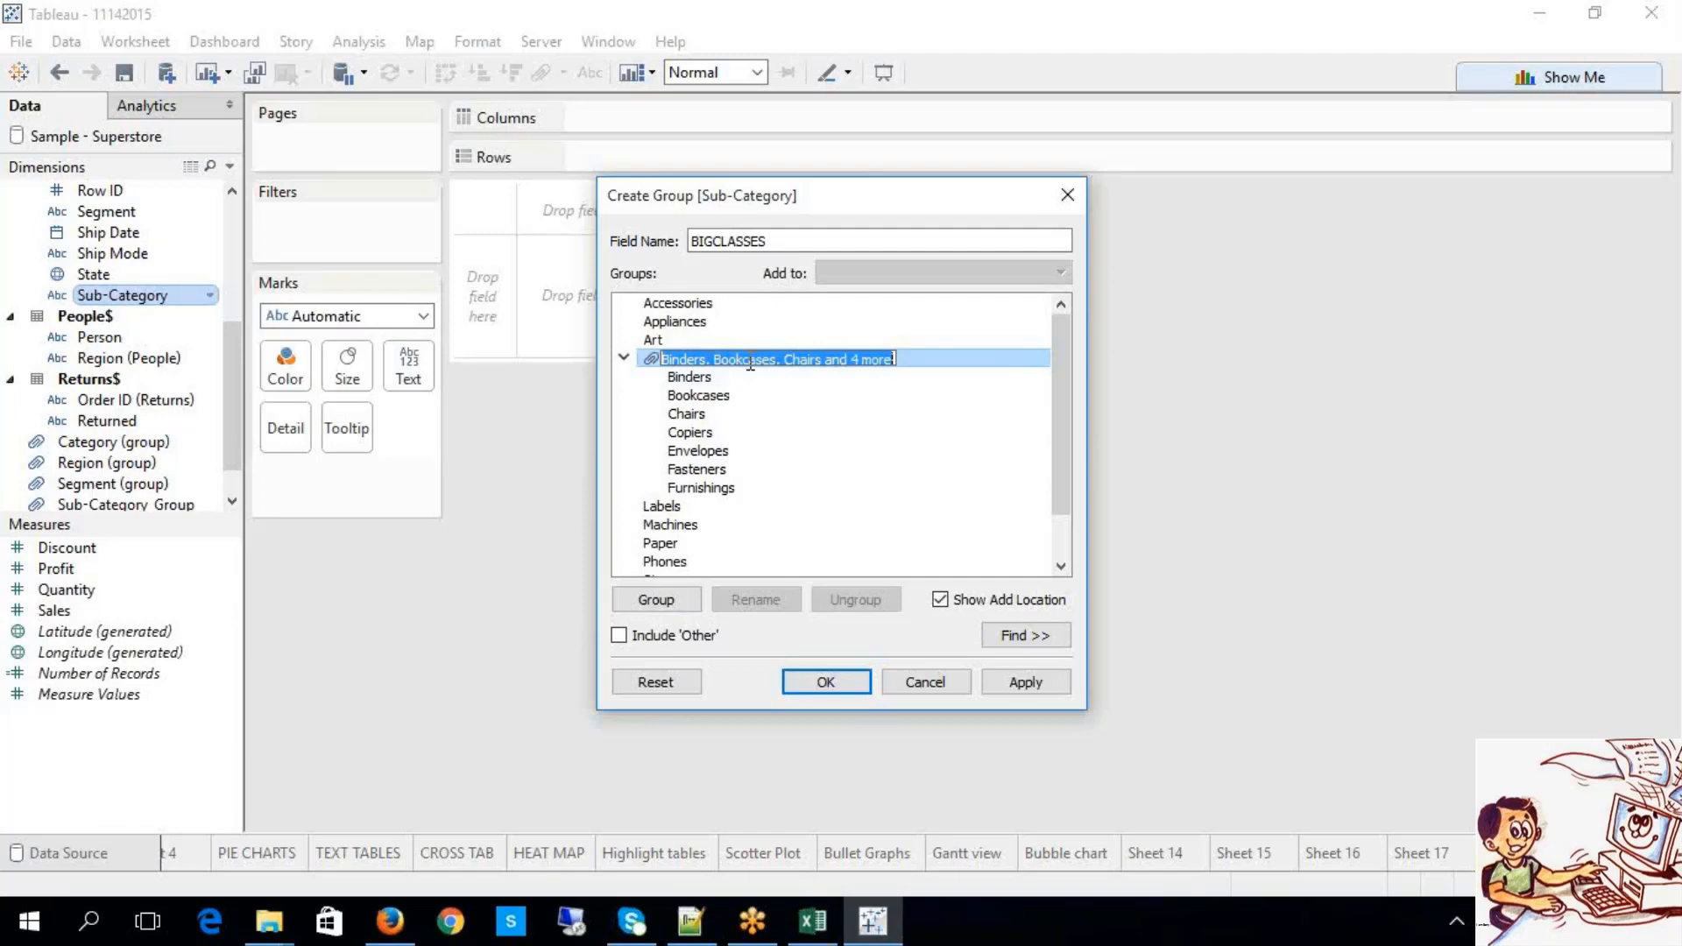
pyautogui.write('SUPPLIES')
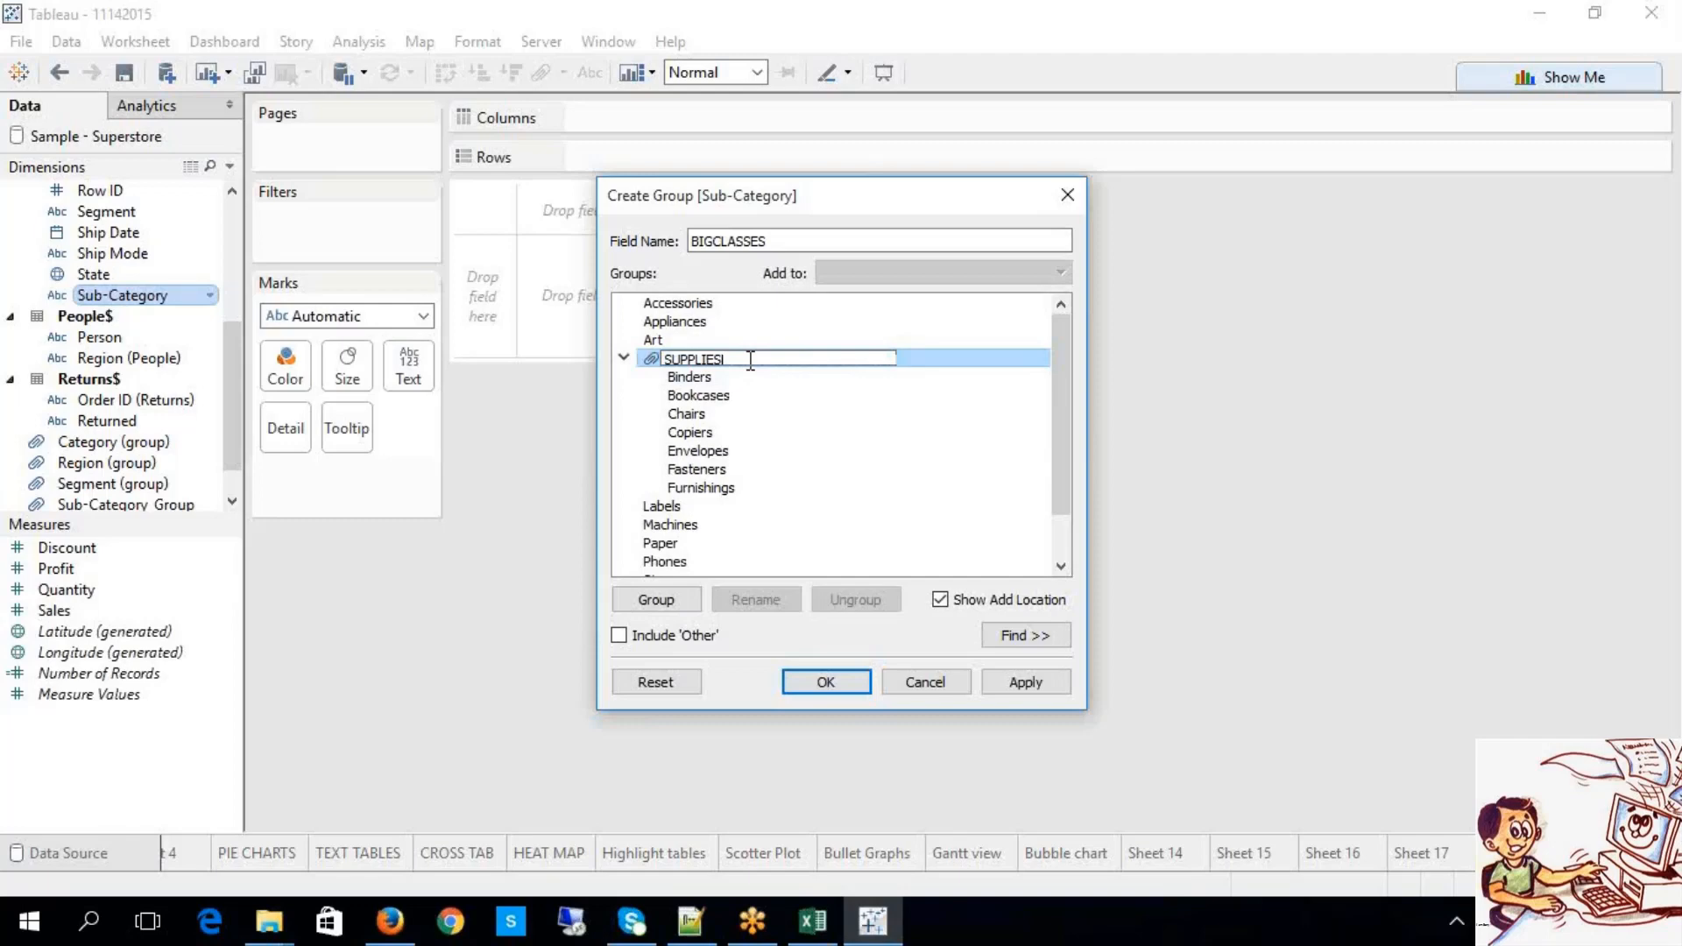
pyautogui.press('Return')
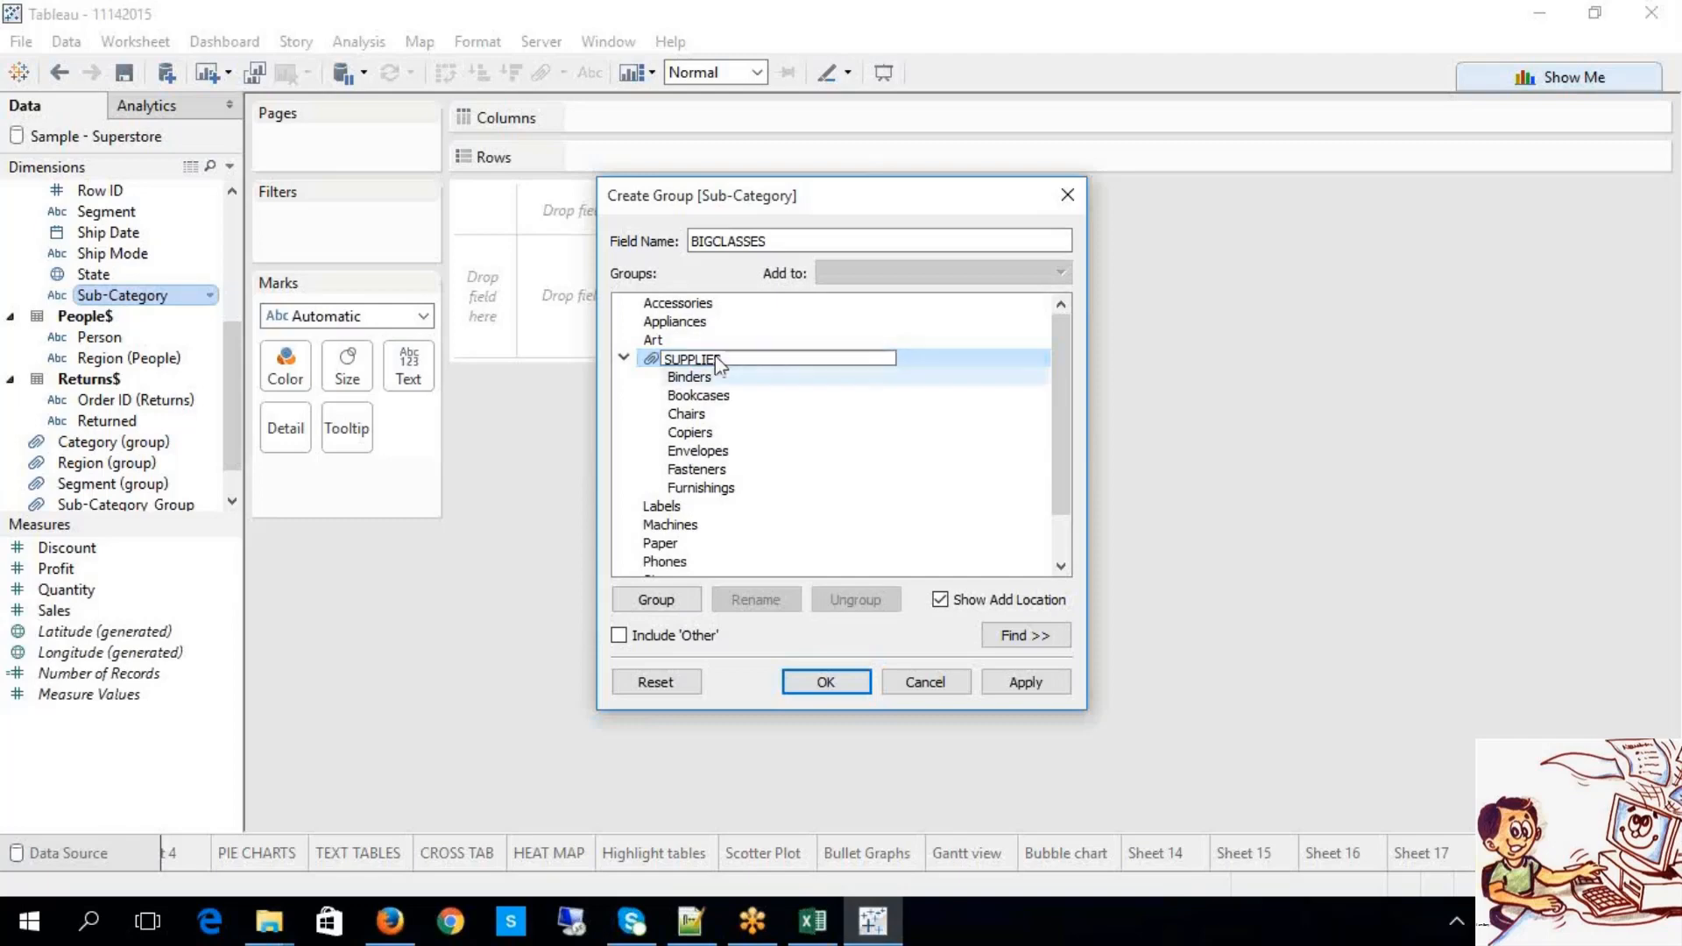
# Step: Group Paper, Phones, Storage and Supplies as CATEGORIES
pyautogui.click(624, 357)
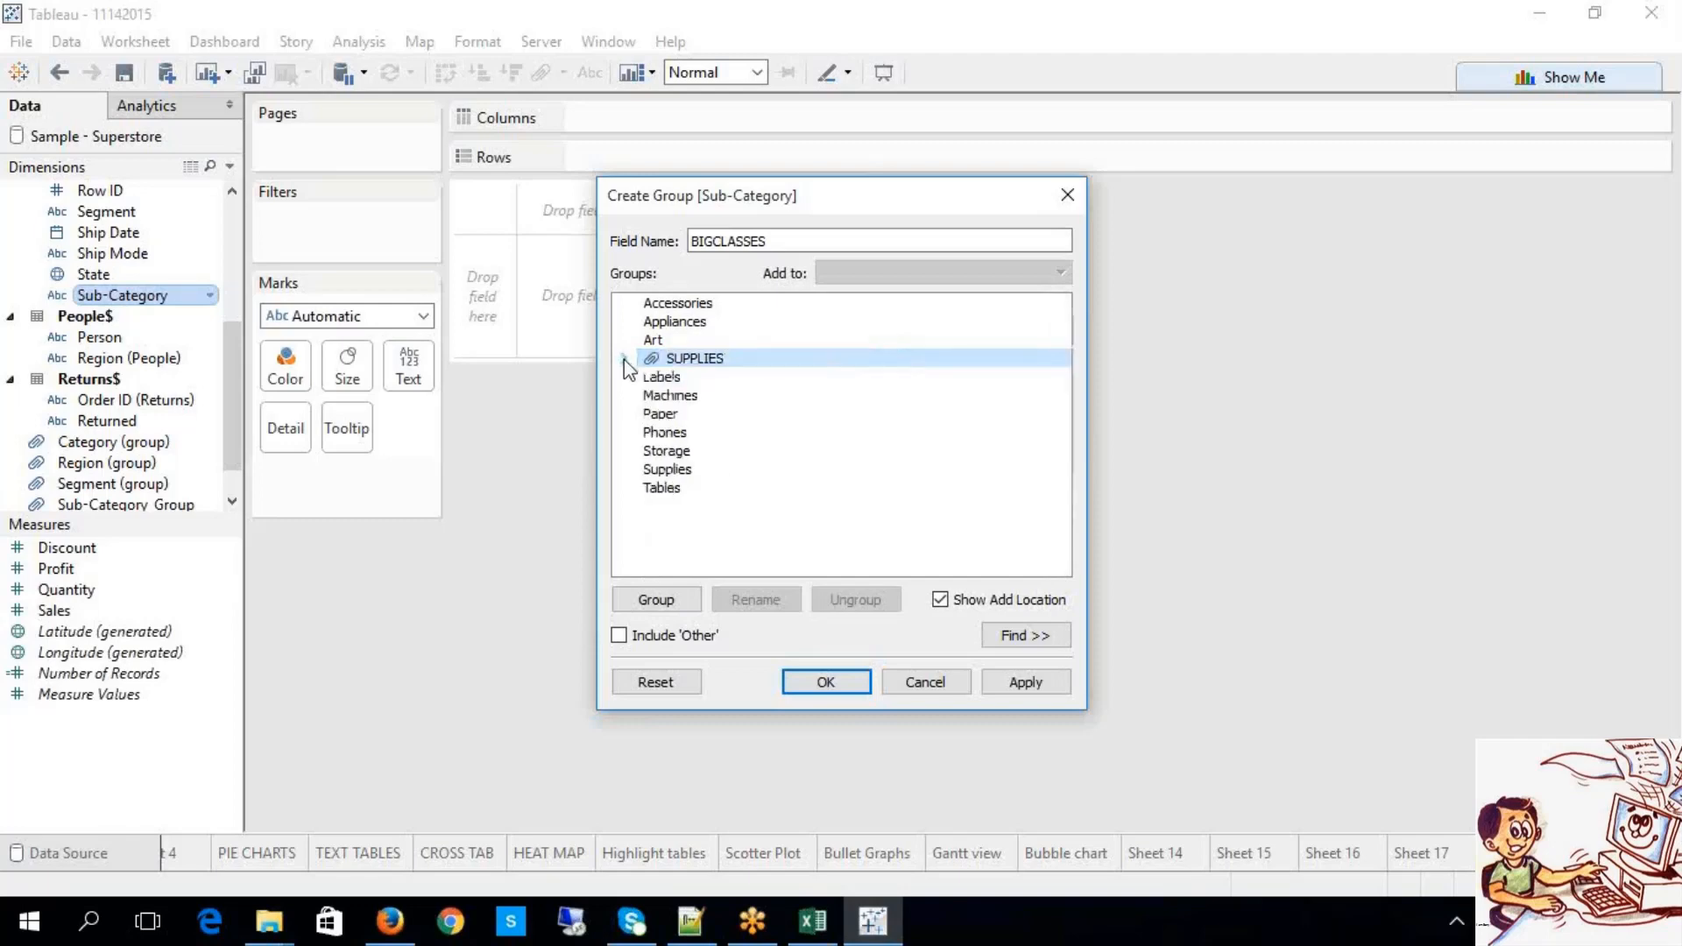
pyautogui.click(660, 414)
pyautogui.keyDown('shift'); pyautogui.click(670, 471); pyautogui.keyUp('shift')
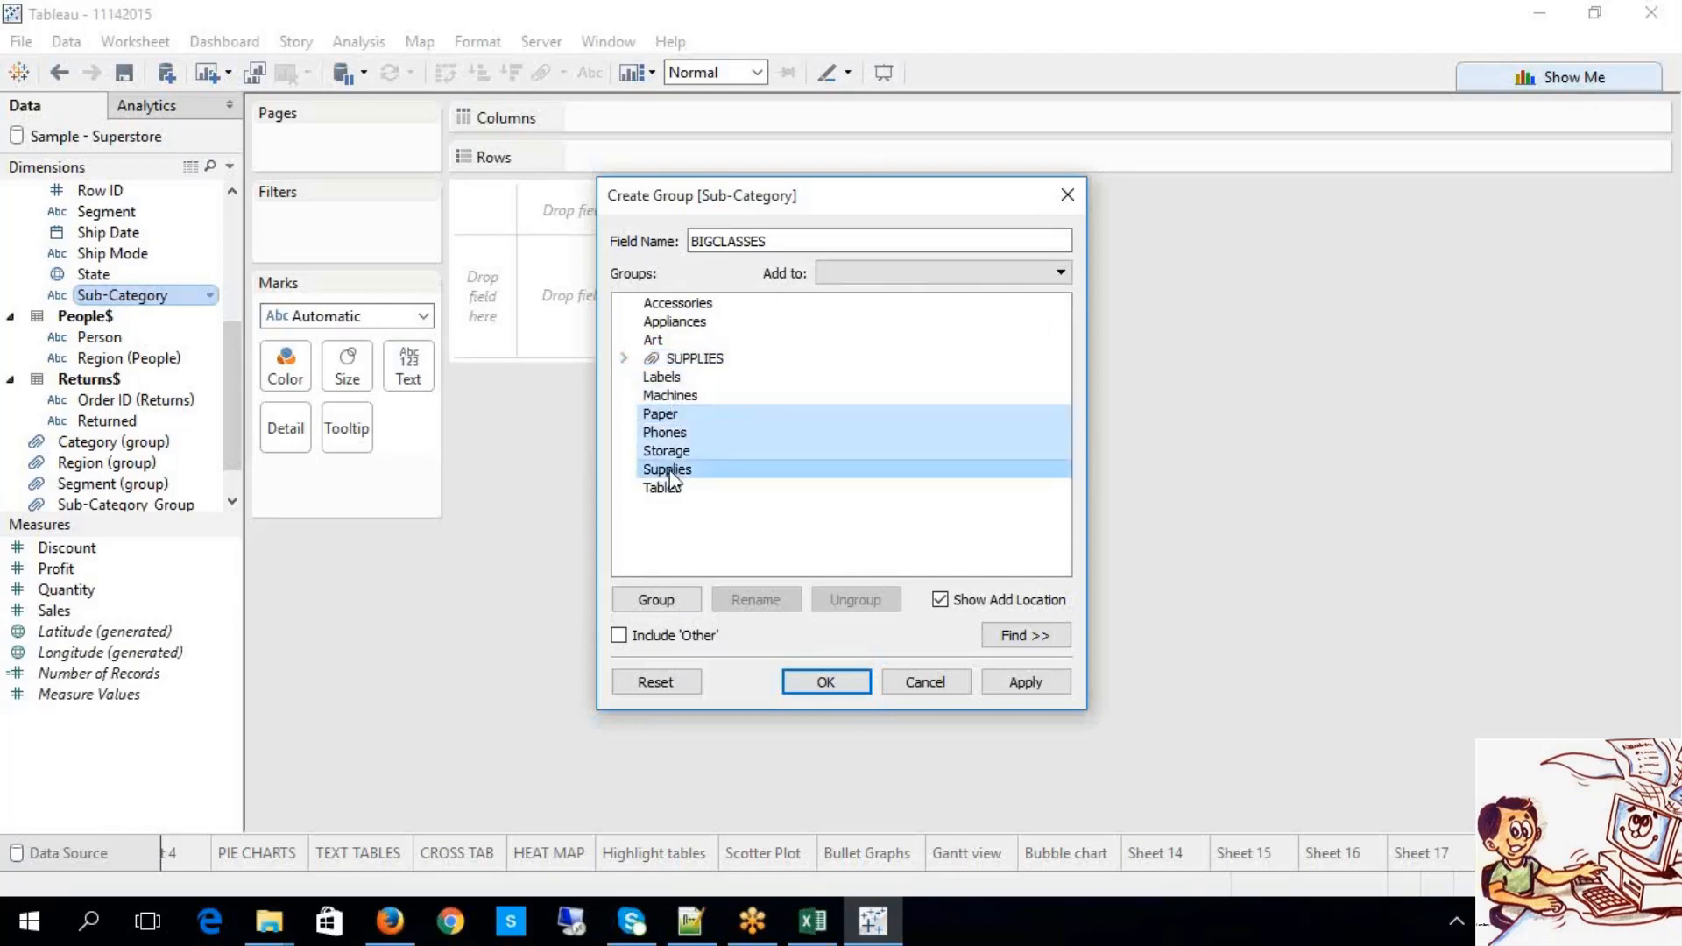
pyautogui.click(656, 600)
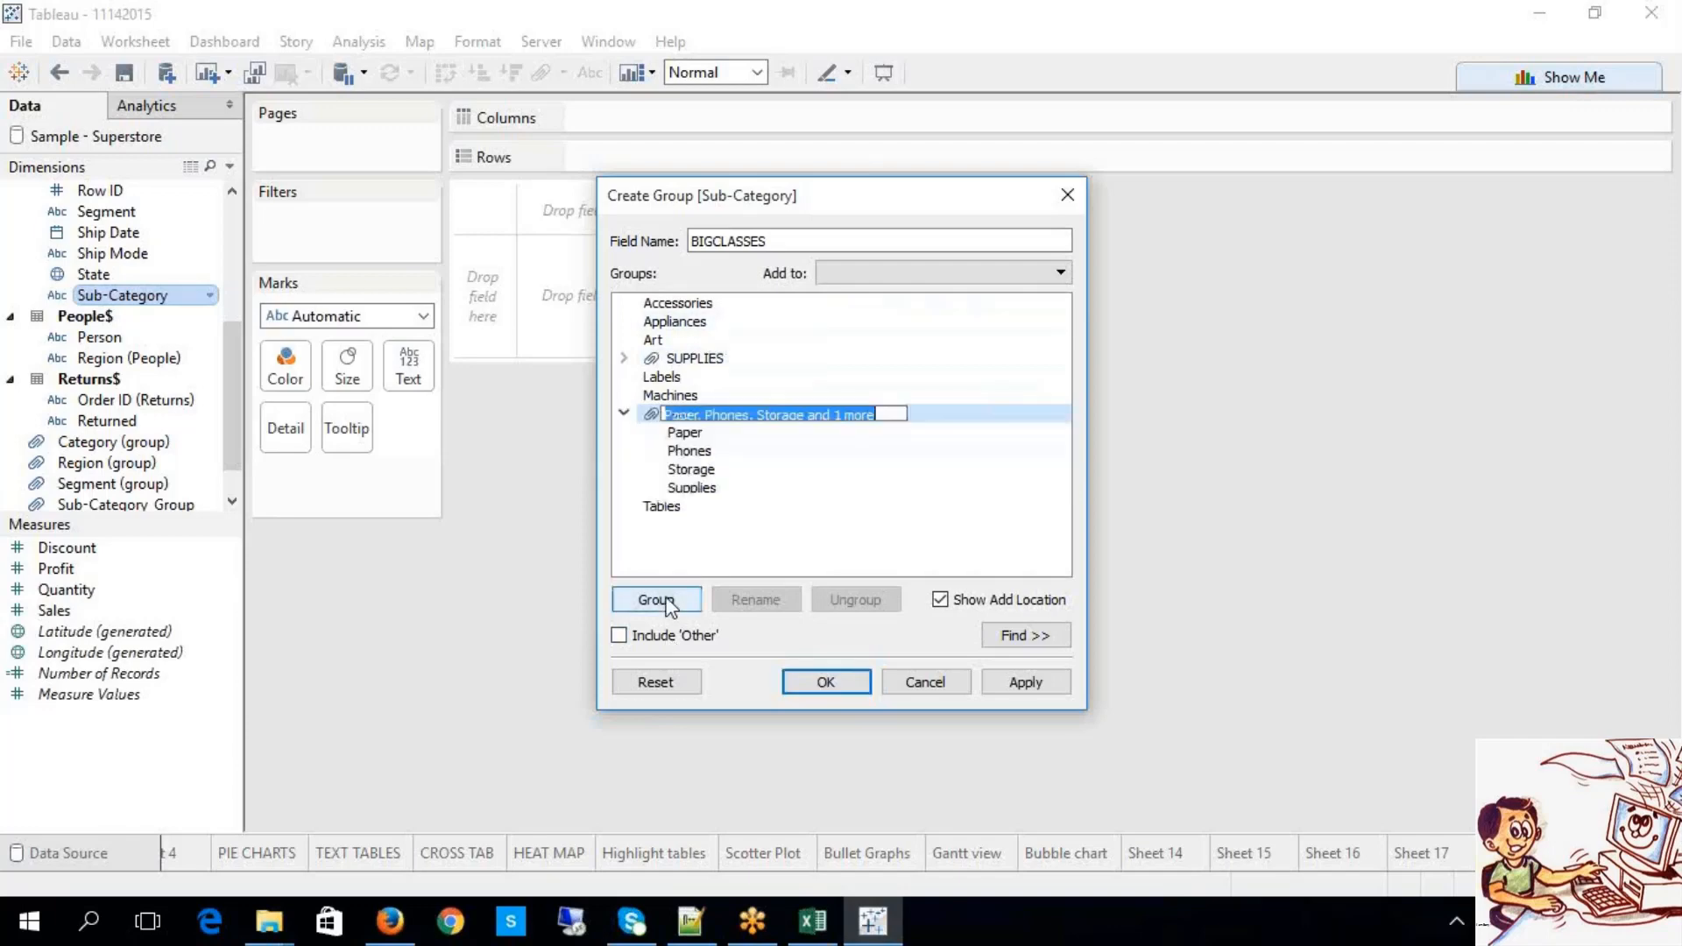
pyautogui.write('CATE')
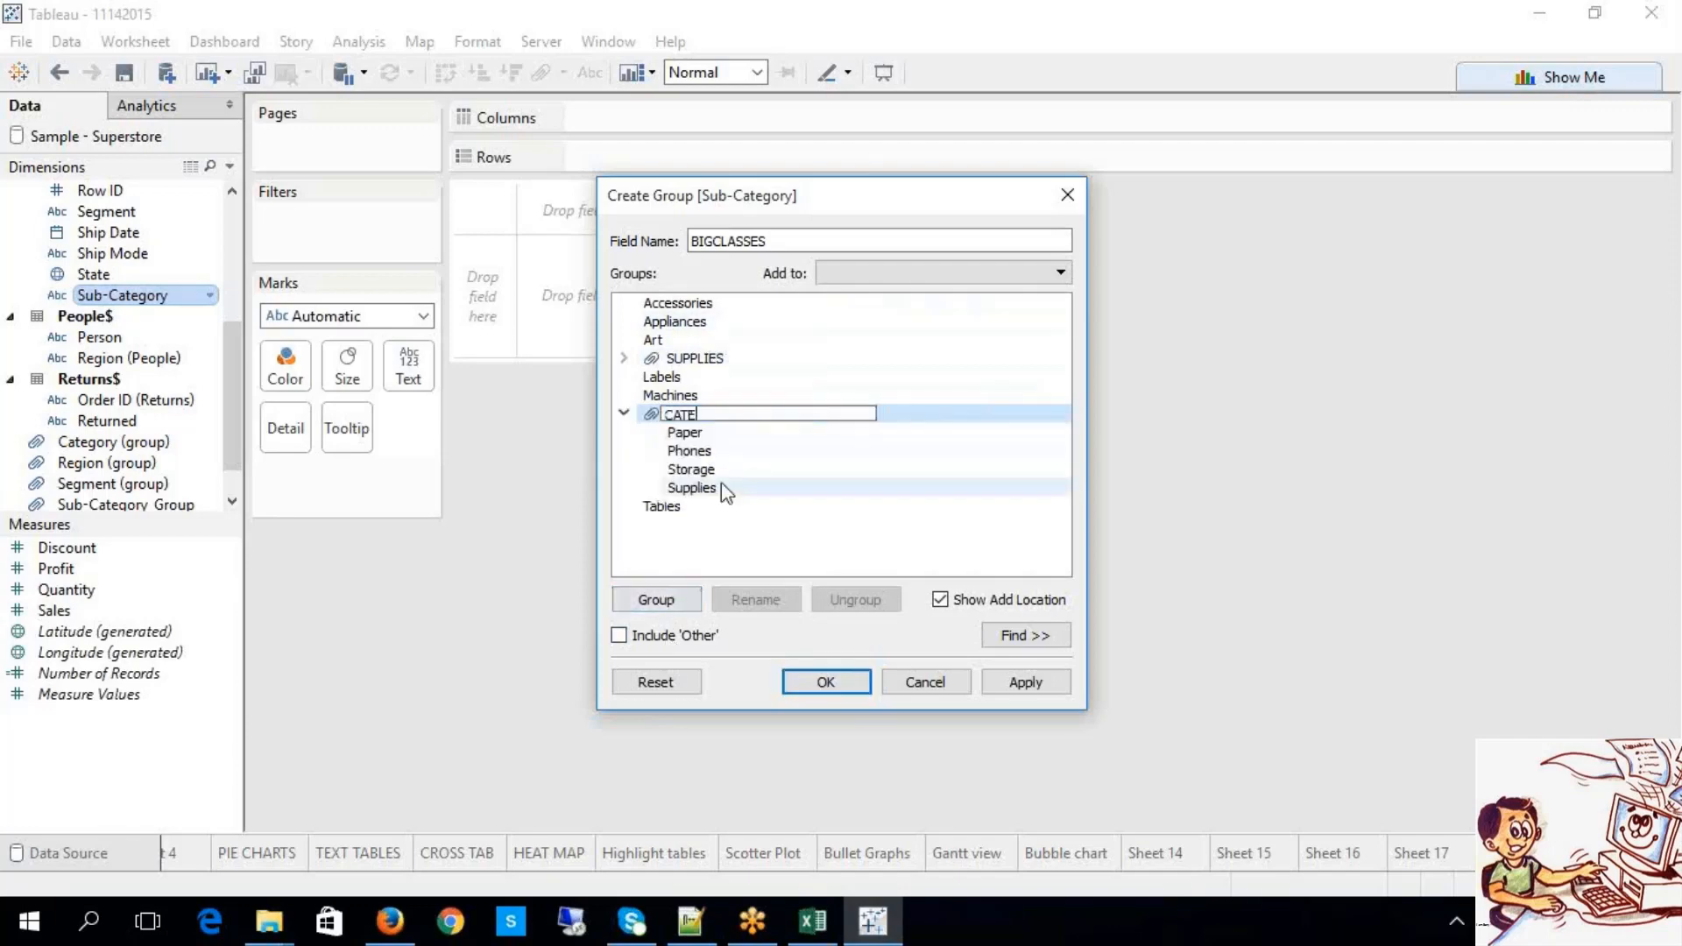
pyautogui.write('GO')
pyautogui.press('BackSpace')
pyautogui.press('BackSpace')
pyautogui.press('Return')
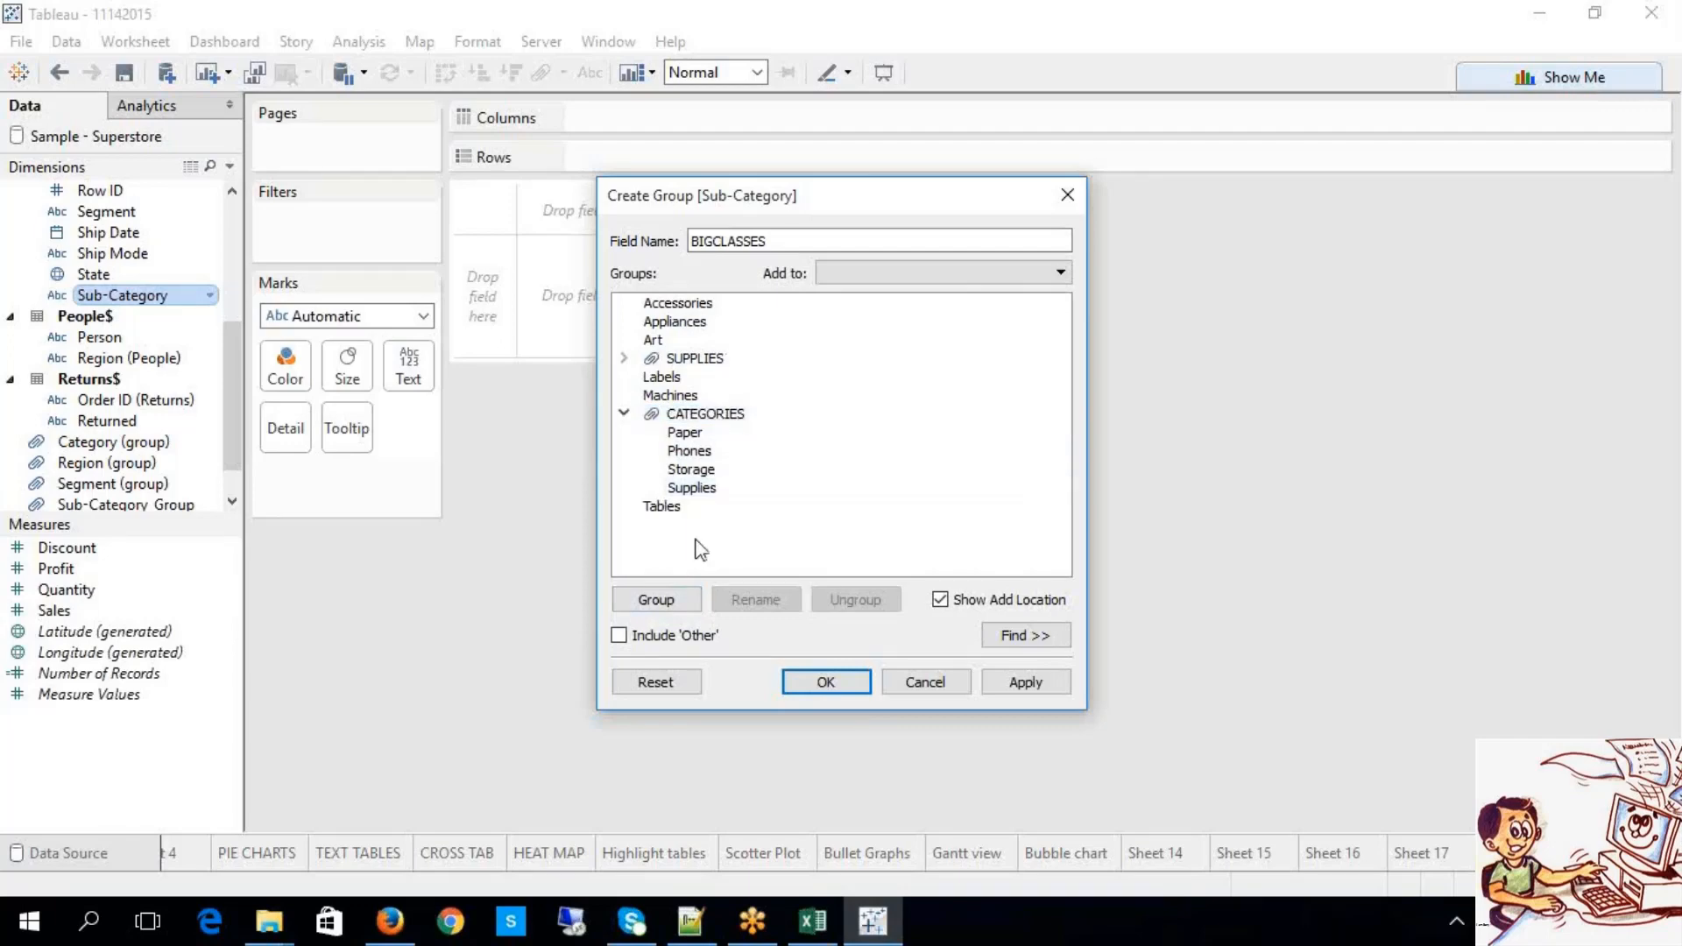
pyautogui.click(624, 412)
# Step: Expand and collapse SUPPLIES and CATEGORIES to verify their members
pyautogui.click(625, 358)
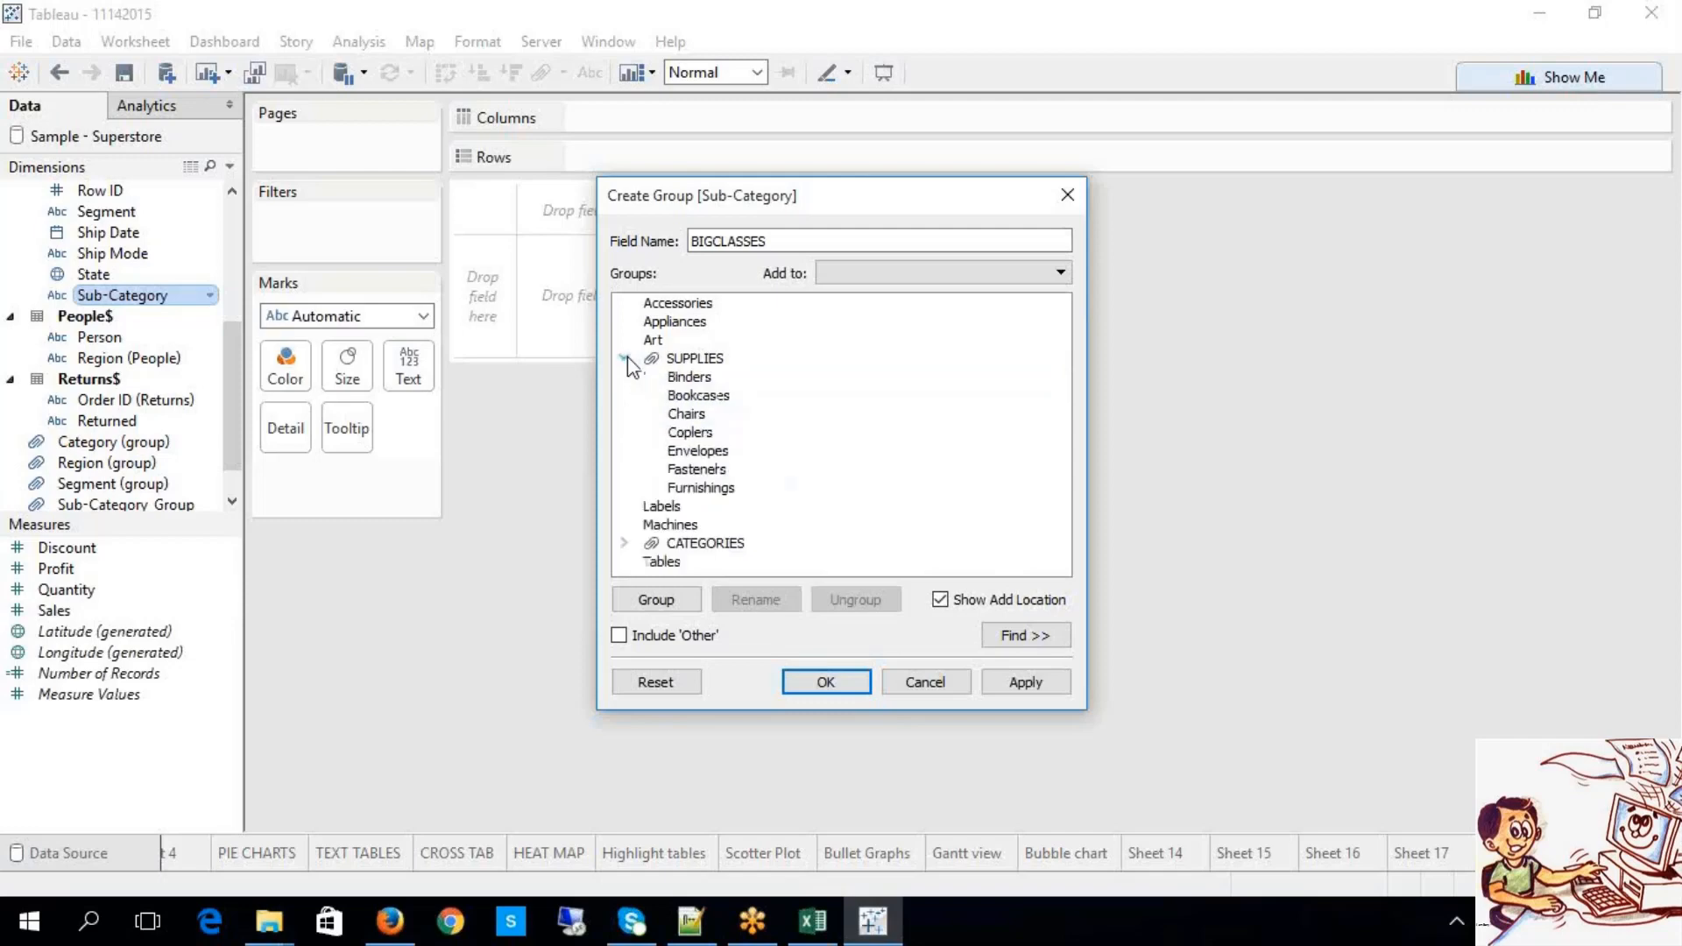
pyautogui.click(625, 357)
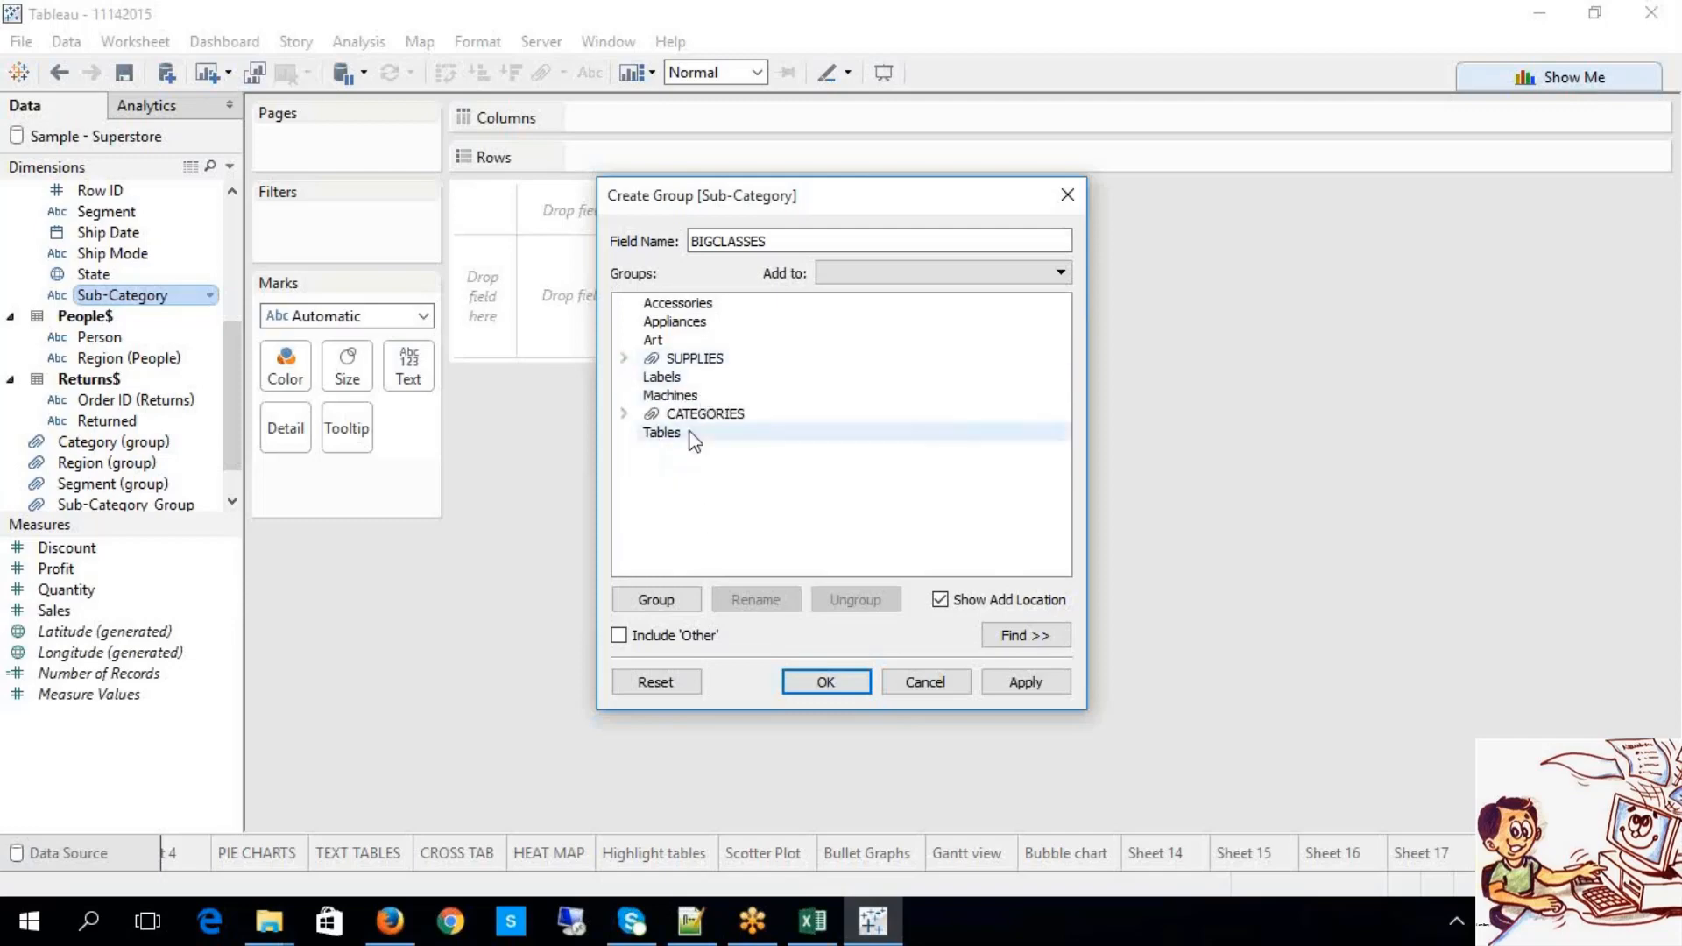
pyautogui.click(624, 413)
pyautogui.click(624, 358)
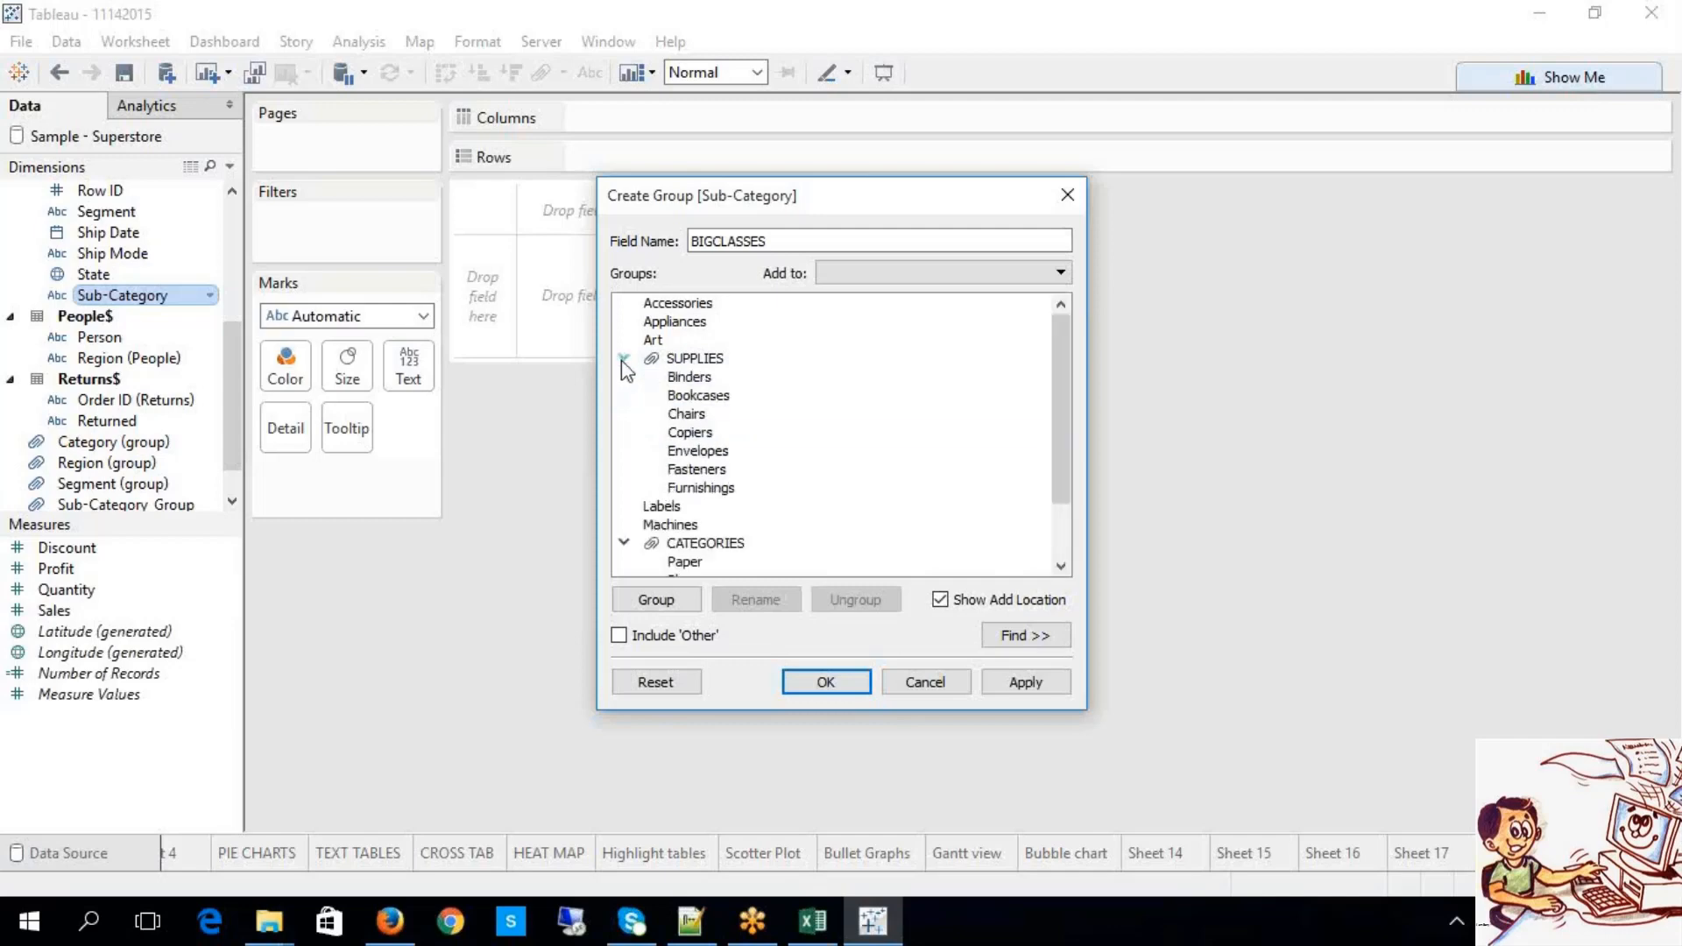
pyautogui.click(624, 358)
pyautogui.click(624, 413)
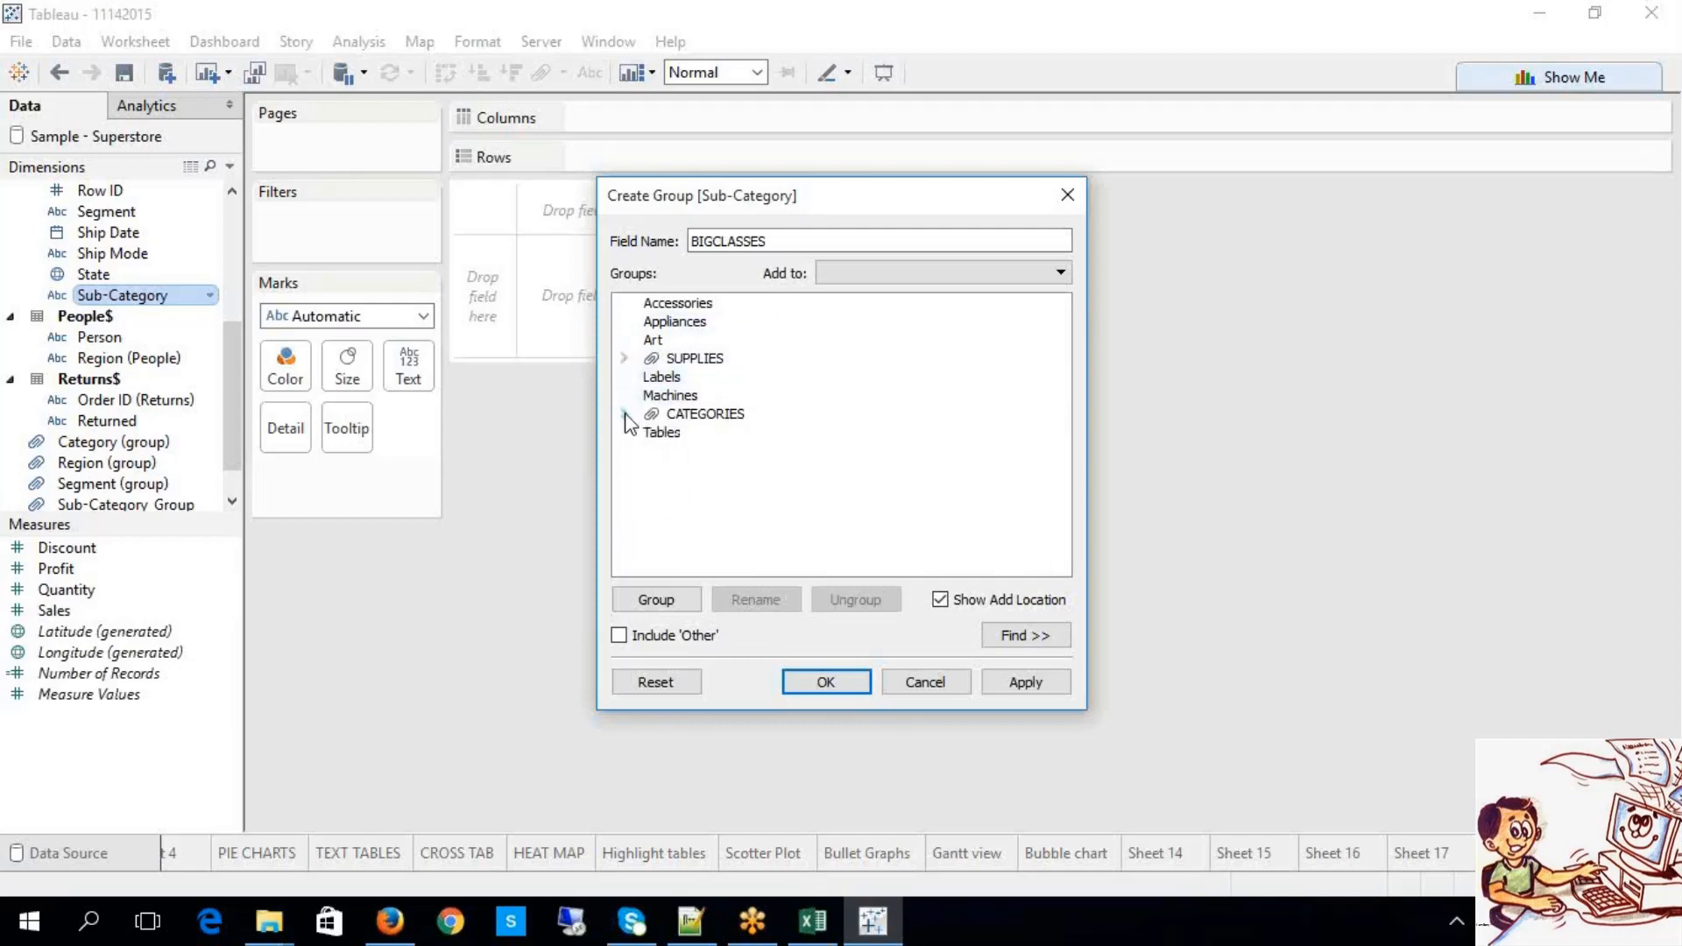
# Step: Include 'Other' for the remaining sub-categories, then apply and save BIGCLASSES
pyautogui.click(619, 634)
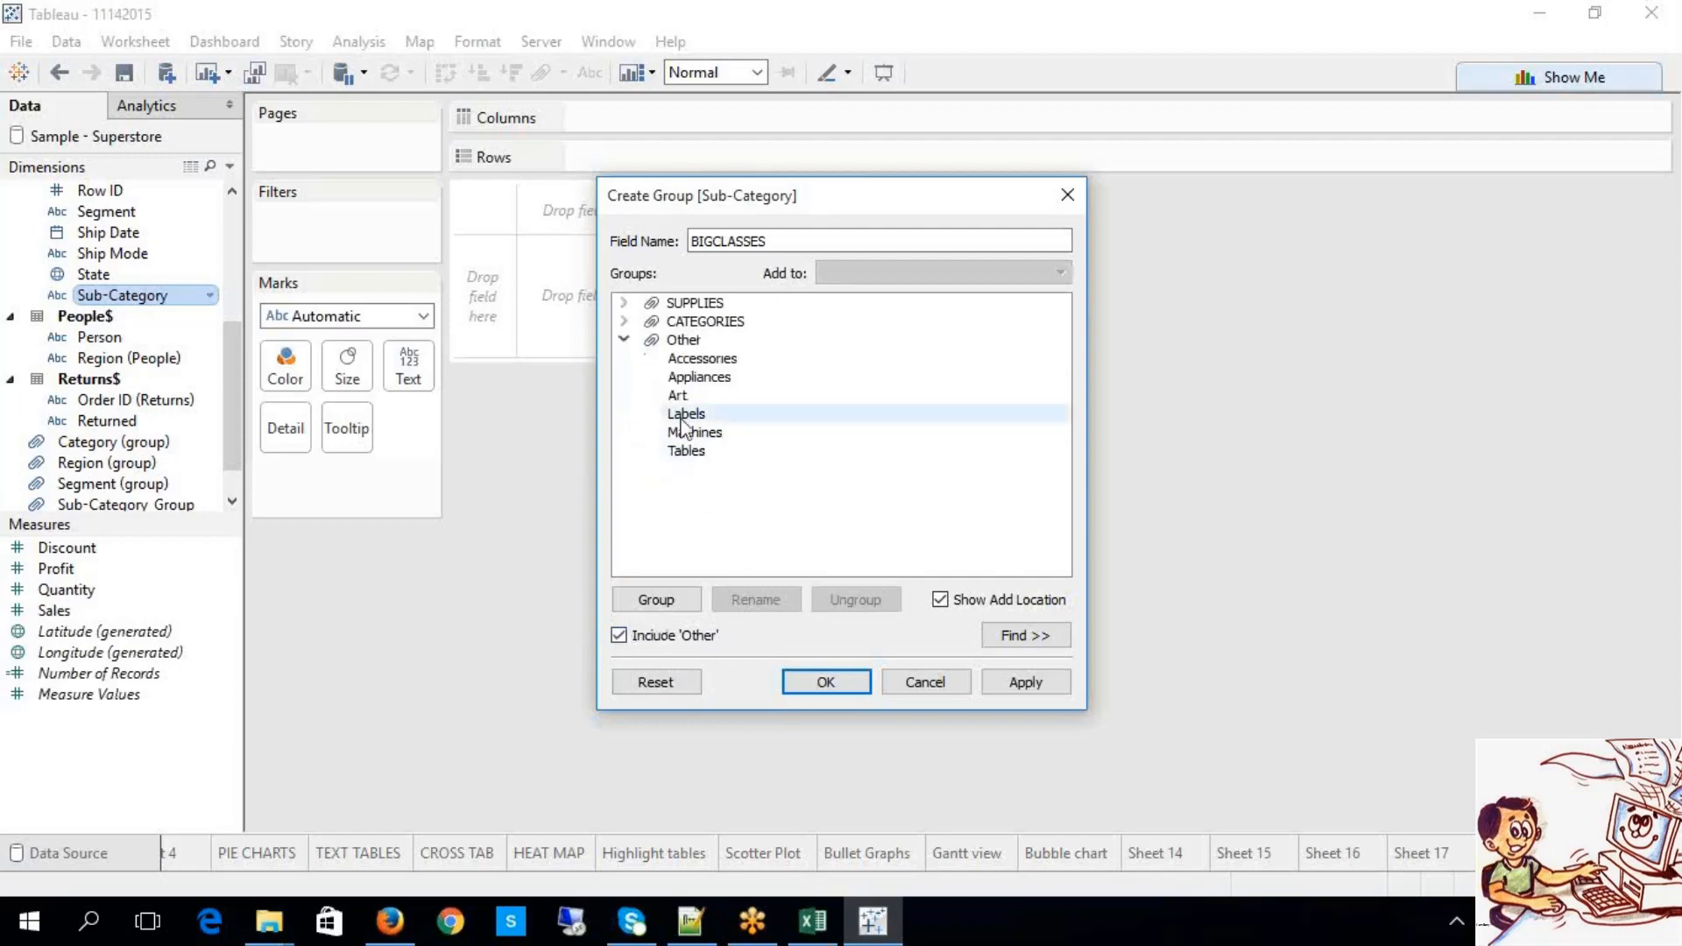
pyautogui.click(624, 320)
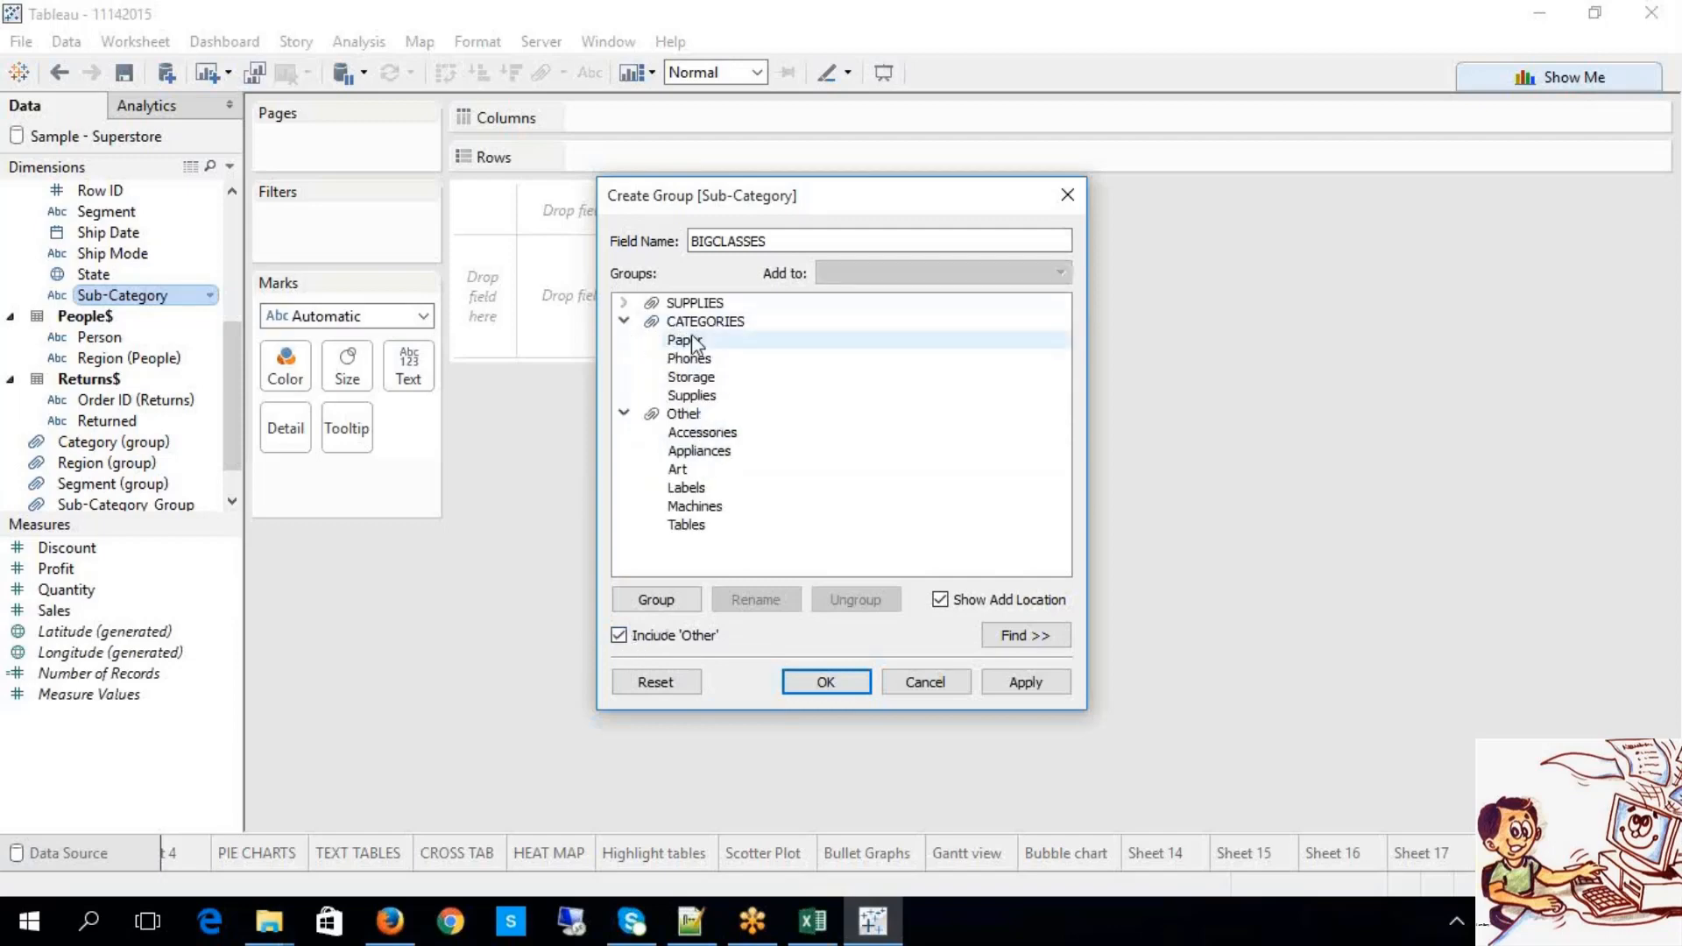
pyautogui.click(624, 320)
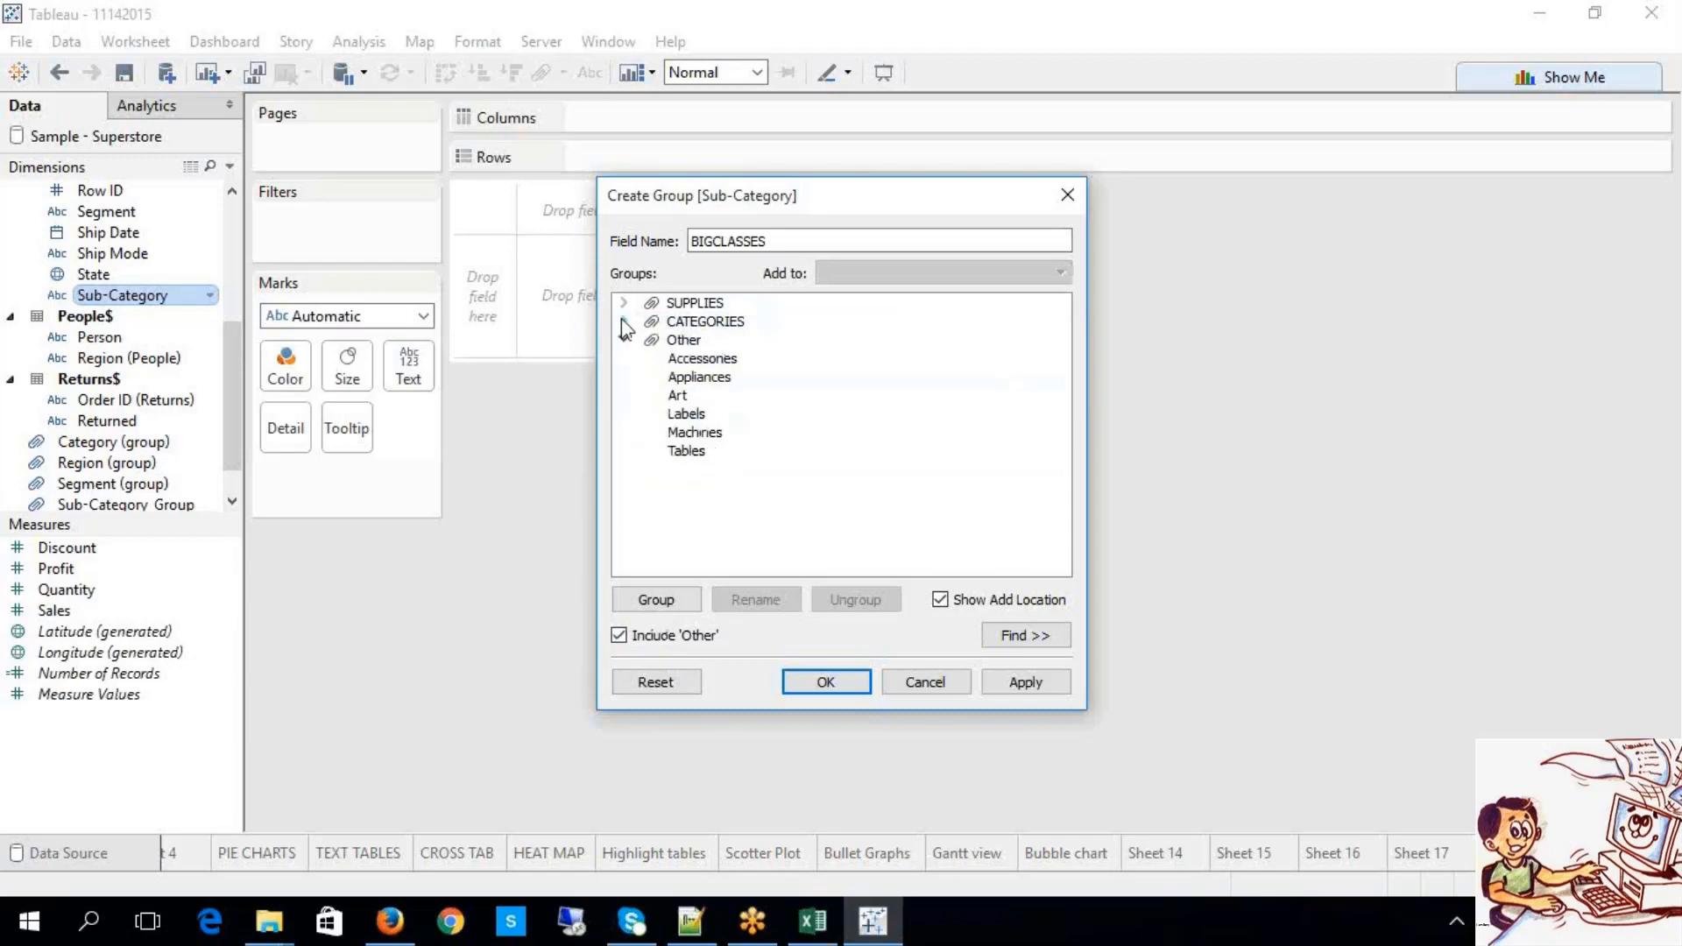
pyautogui.click(624, 302)
pyautogui.click(624, 302)
pyautogui.click(1025, 682)
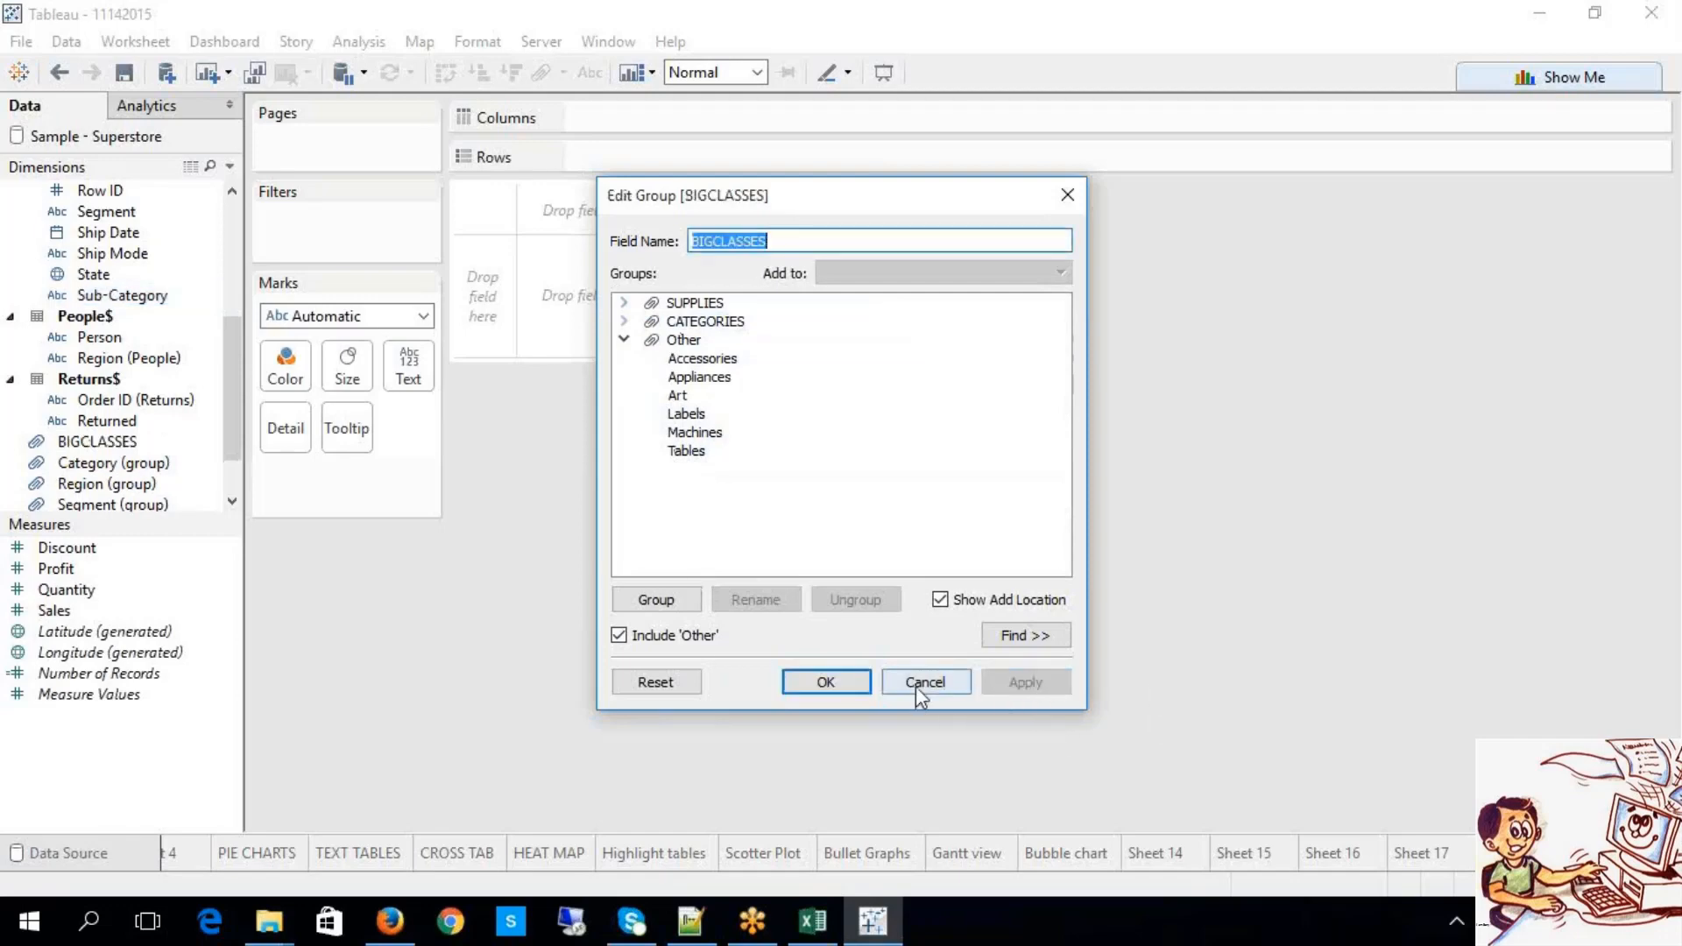
pyautogui.click(804, 685)
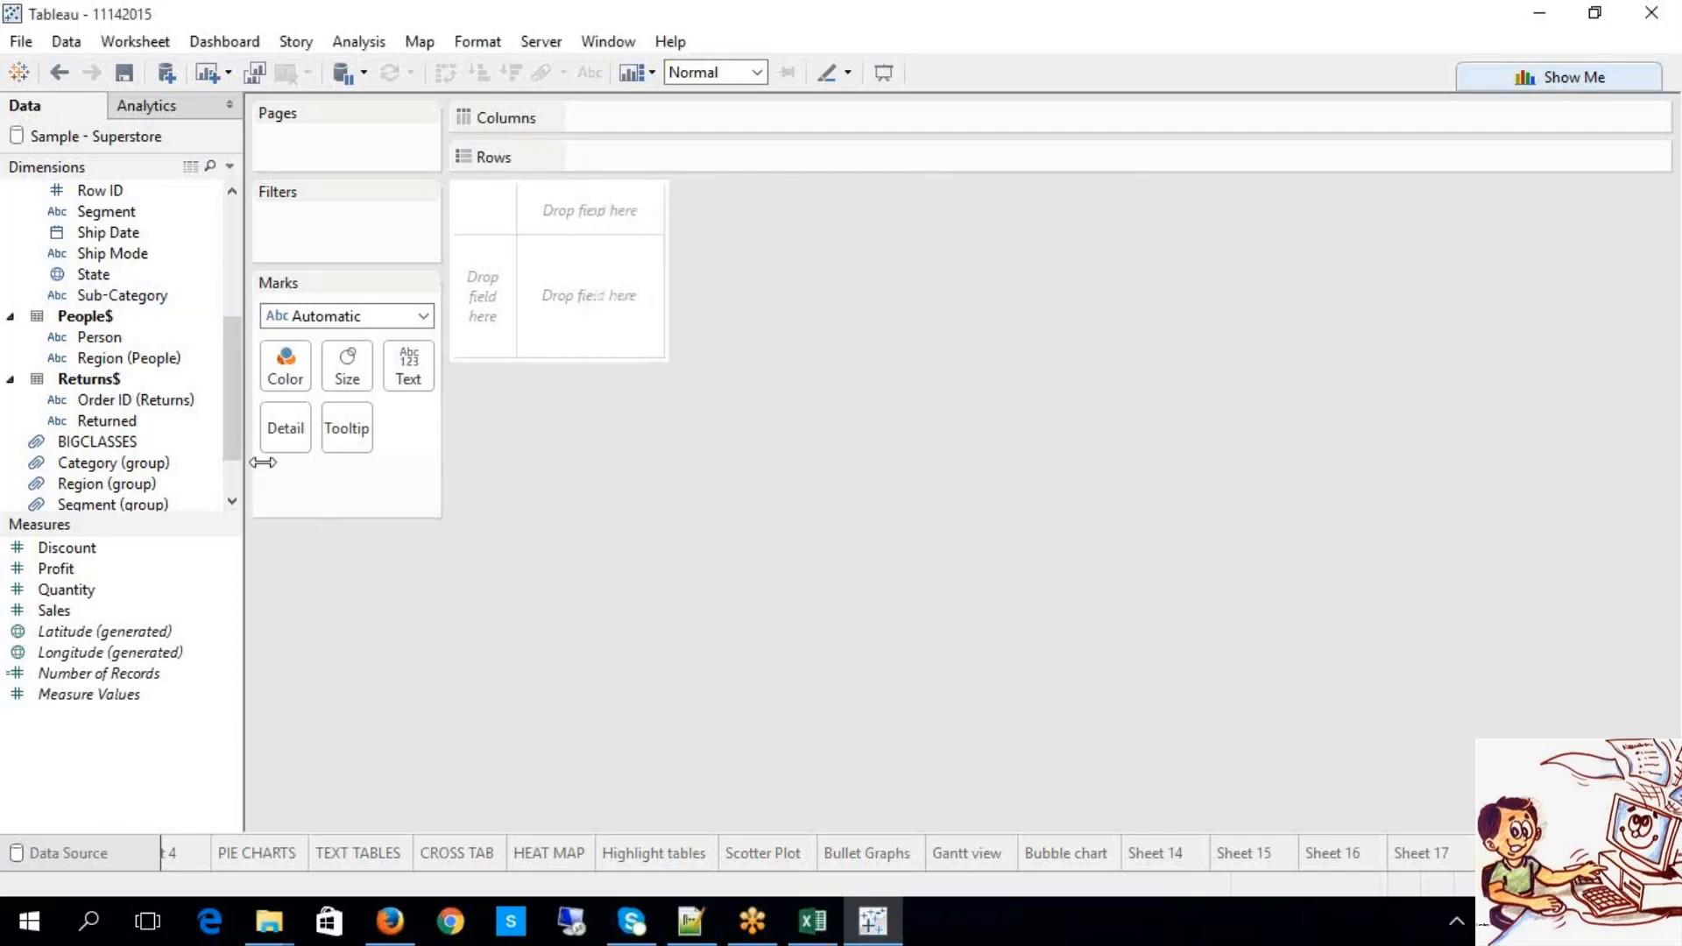
# Step: Chart labelled SUM(Profit) by BIGCLASSES: CATEGORIES 7,643, SUPPLIES 10,716, Other 4,874
pyautogui.scroll(-3, 233, 488)
pyautogui.moveTo(128, 387); pyautogui.dragTo(683, 160)
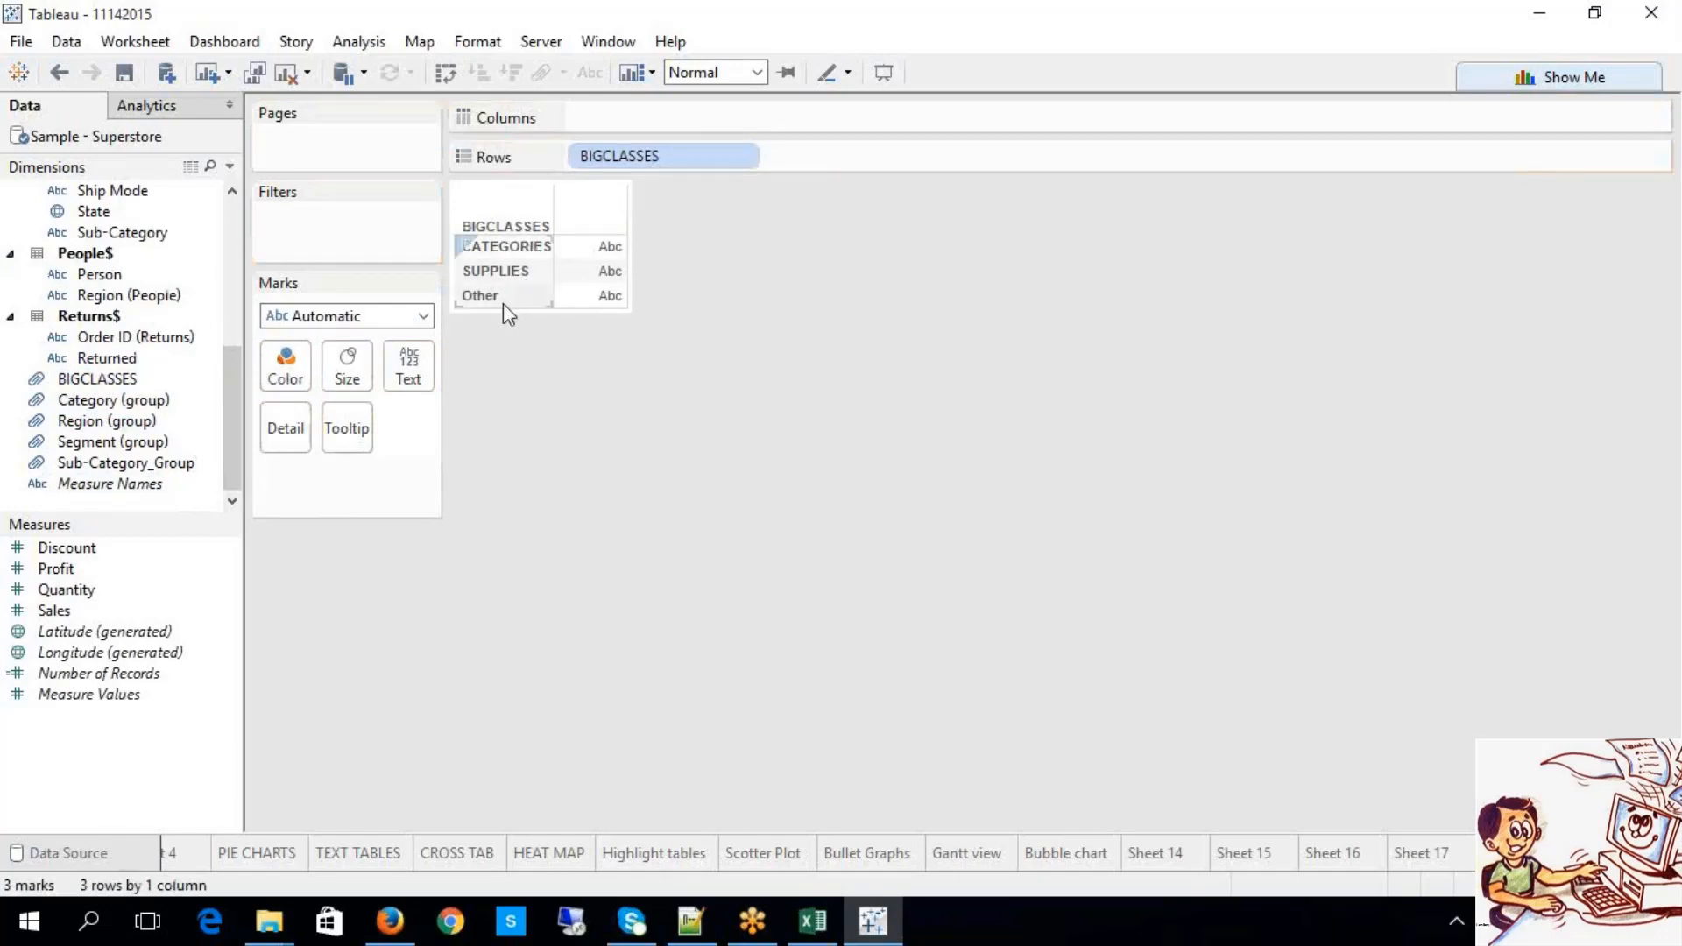
pyautogui.moveTo(97, 571); pyautogui.dragTo(829, 116)
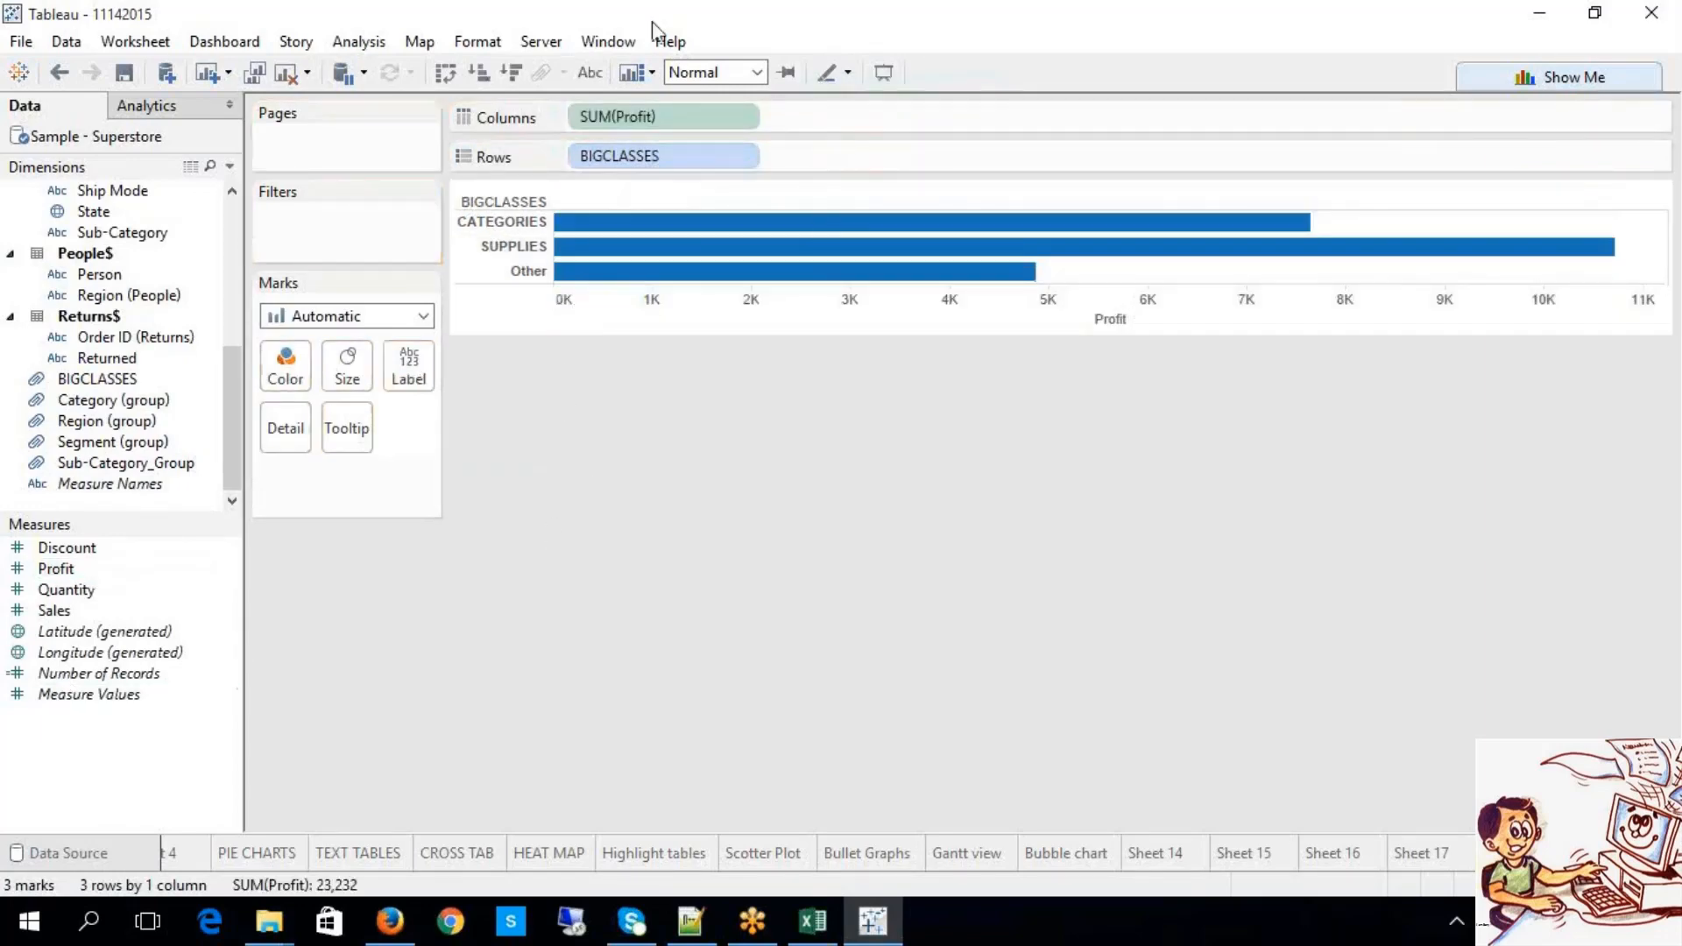
pyautogui.click(597, 76)
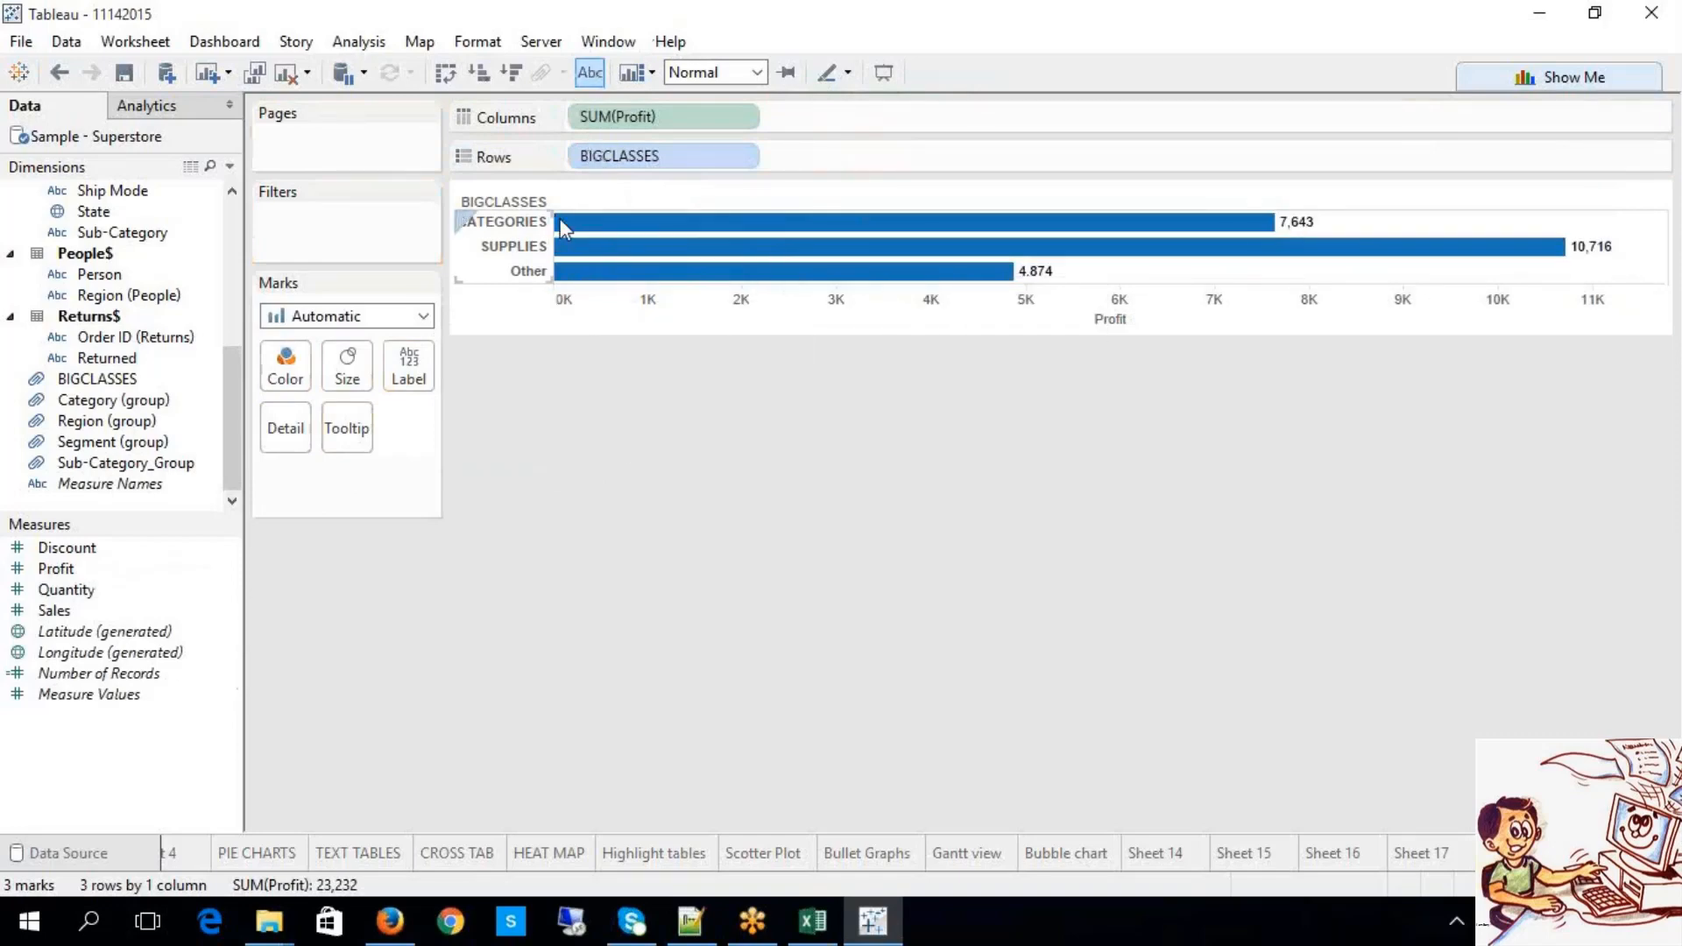
pyautogui.click(545, 224)
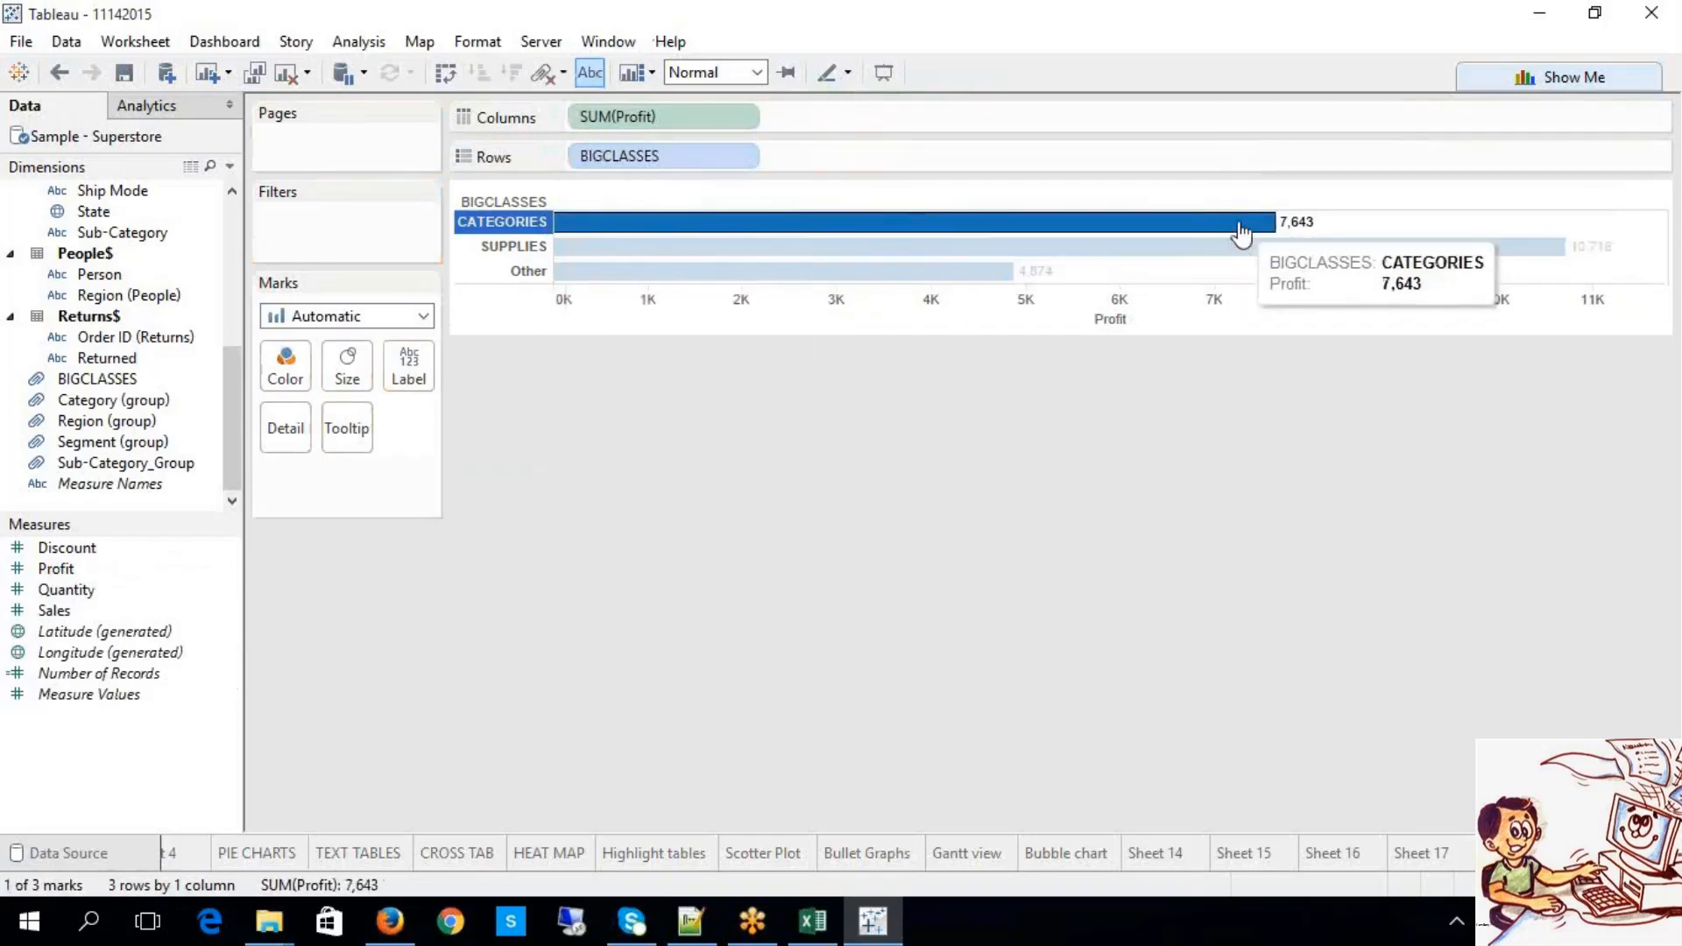
pyautogui.click(534, 242)
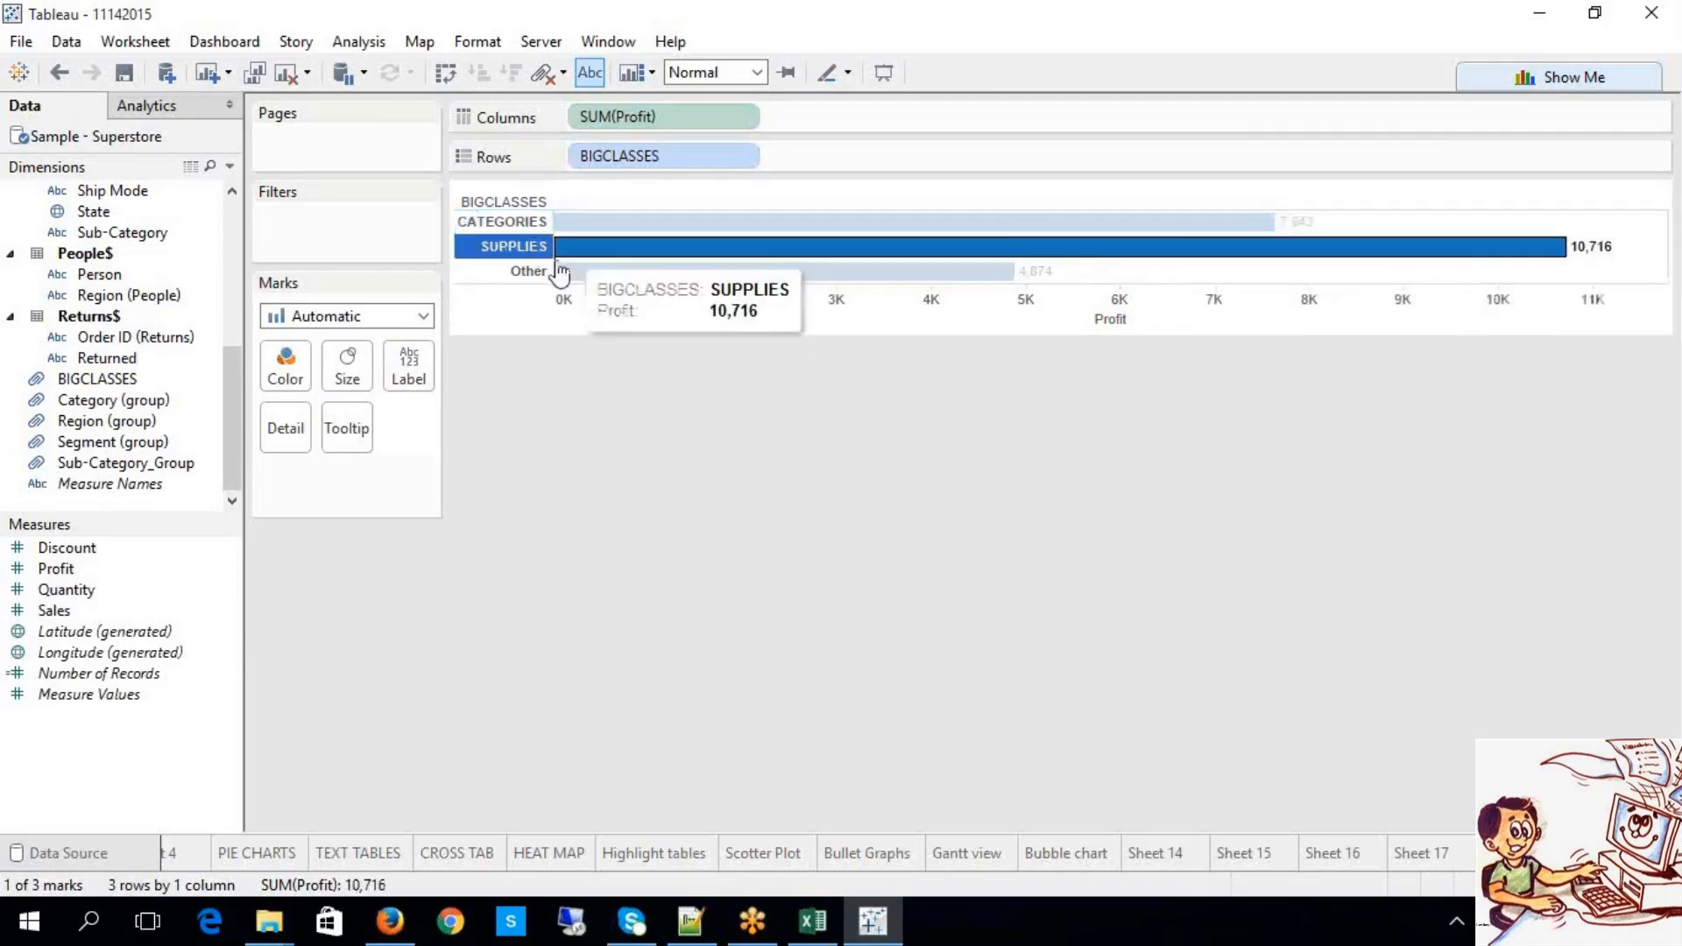
pyautogui.click(544, 272)
pyautogui.click(908, 413)
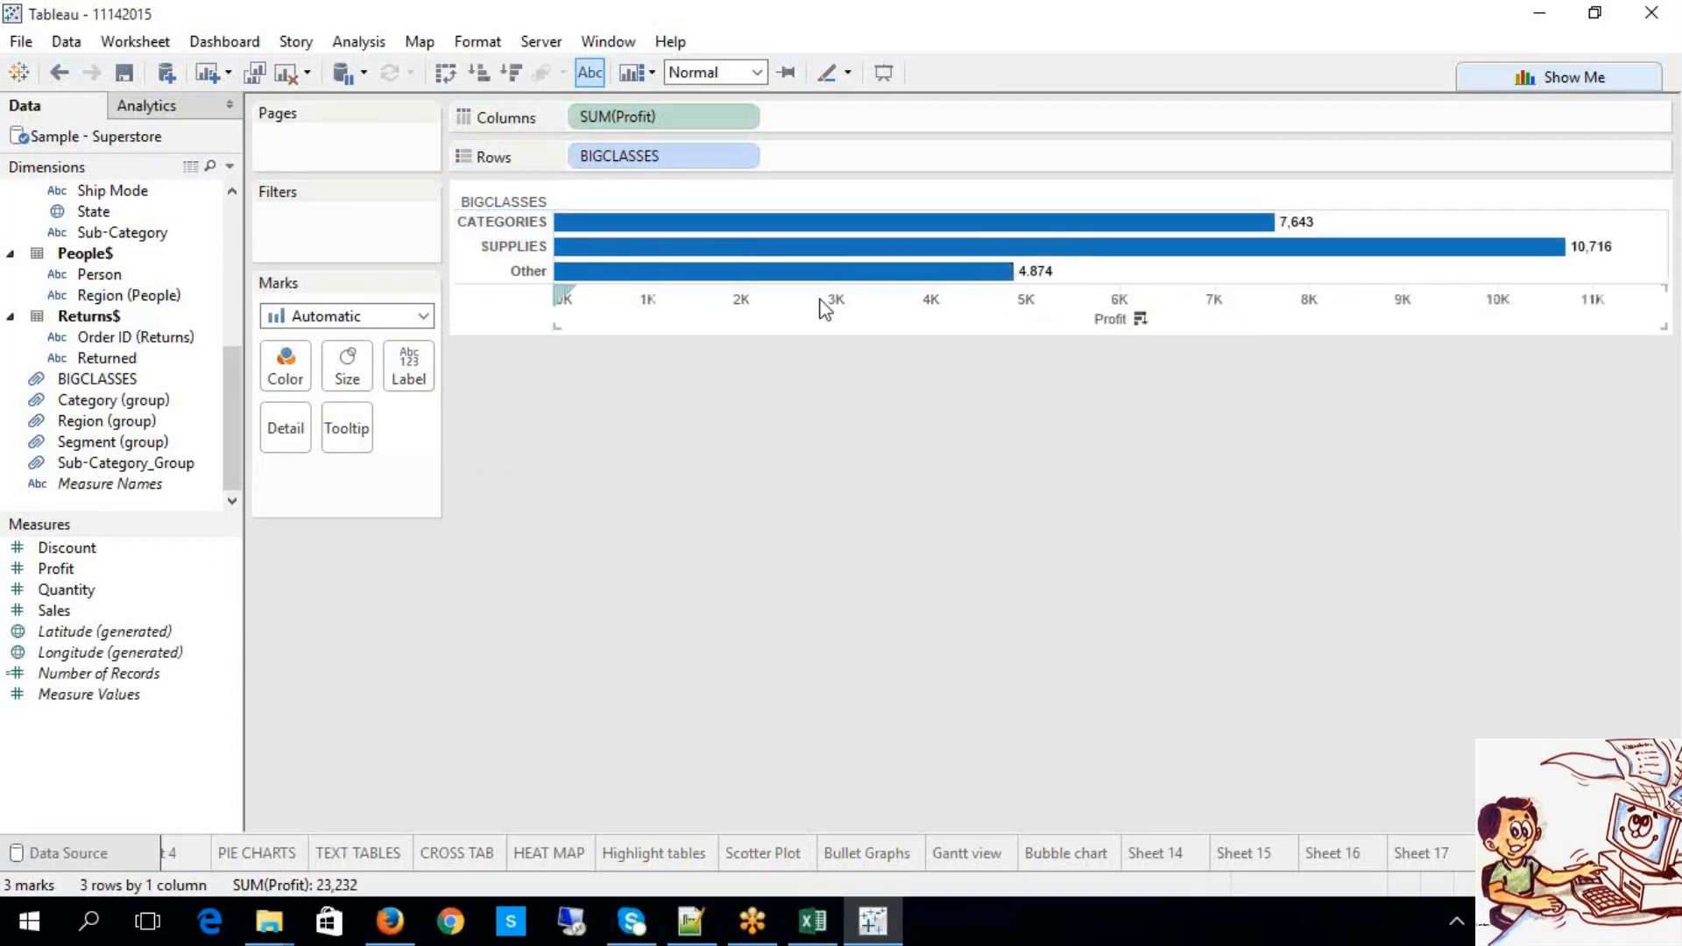
# Step: Uncheck Include 'Other' on BIGCLASSES so Accessories through Tables get separate Profit bars
pyautogui.click(742, 156)
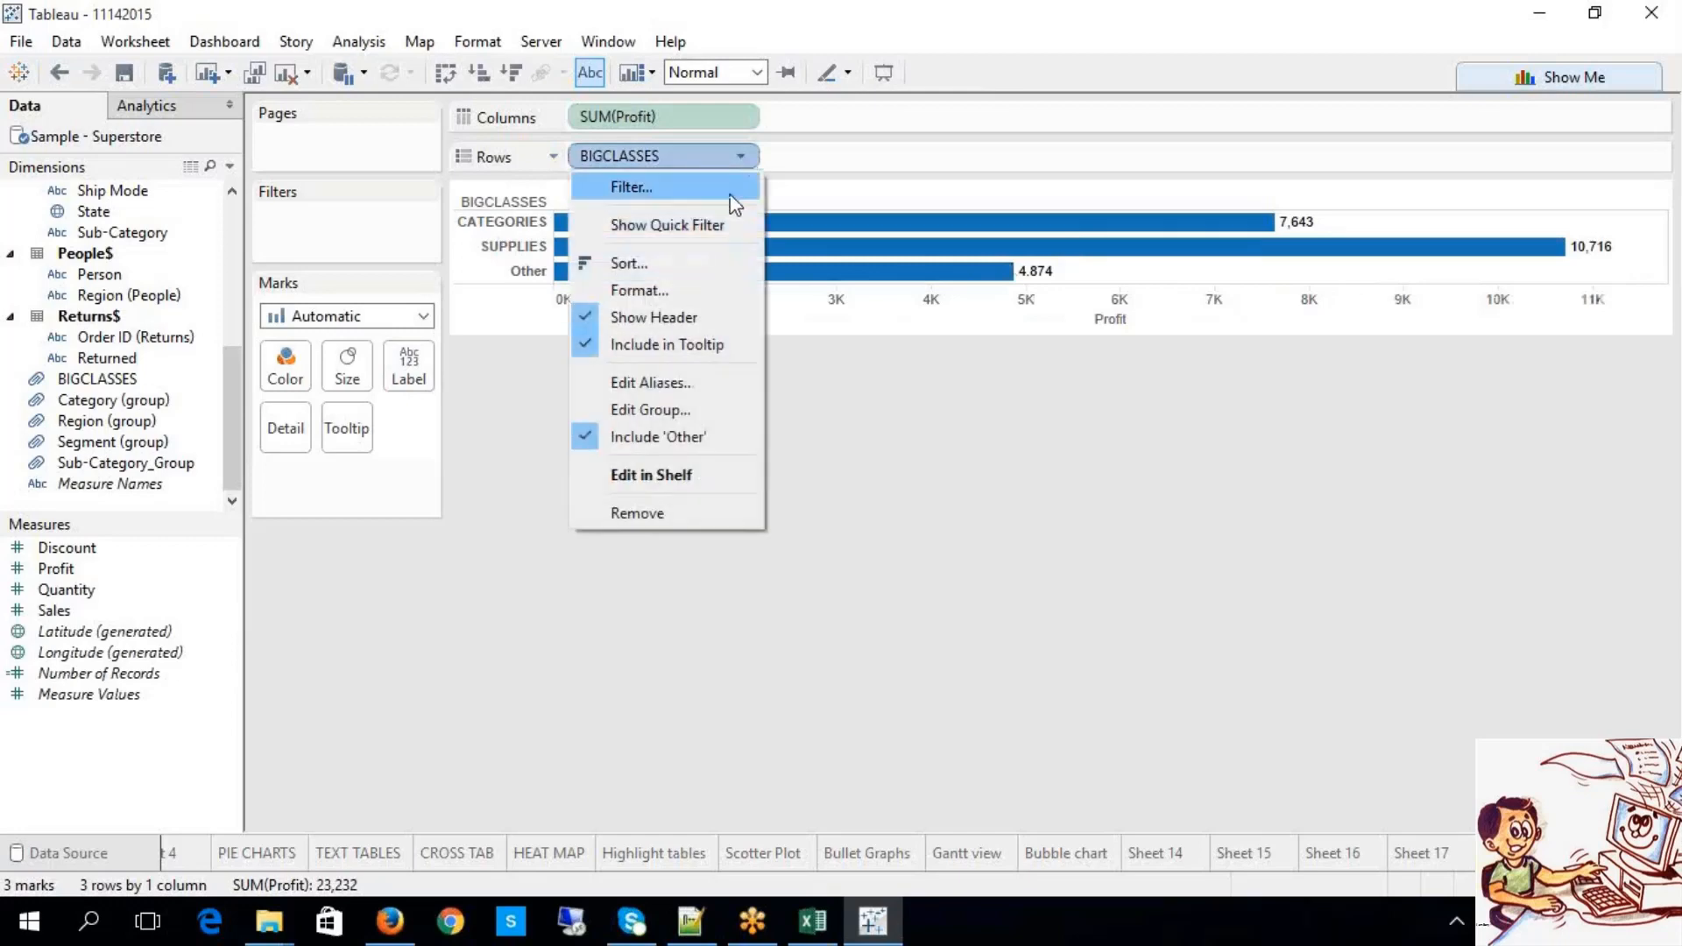
pyautogui.click(670, 433)
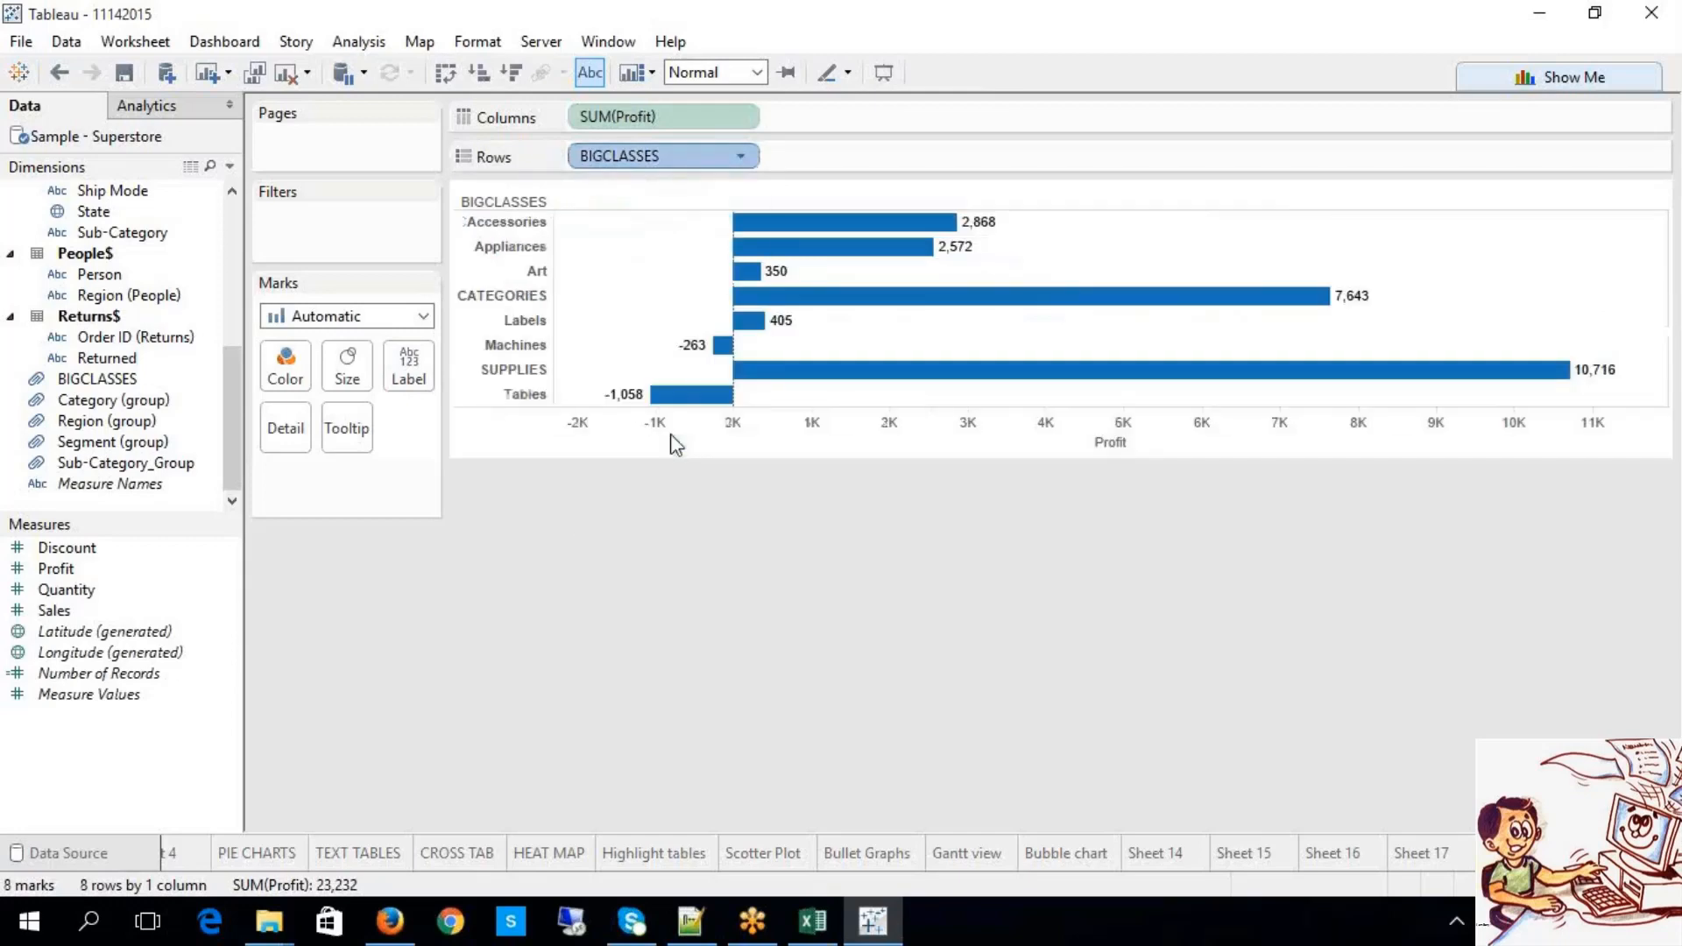
pyautogui.click(507, 298)
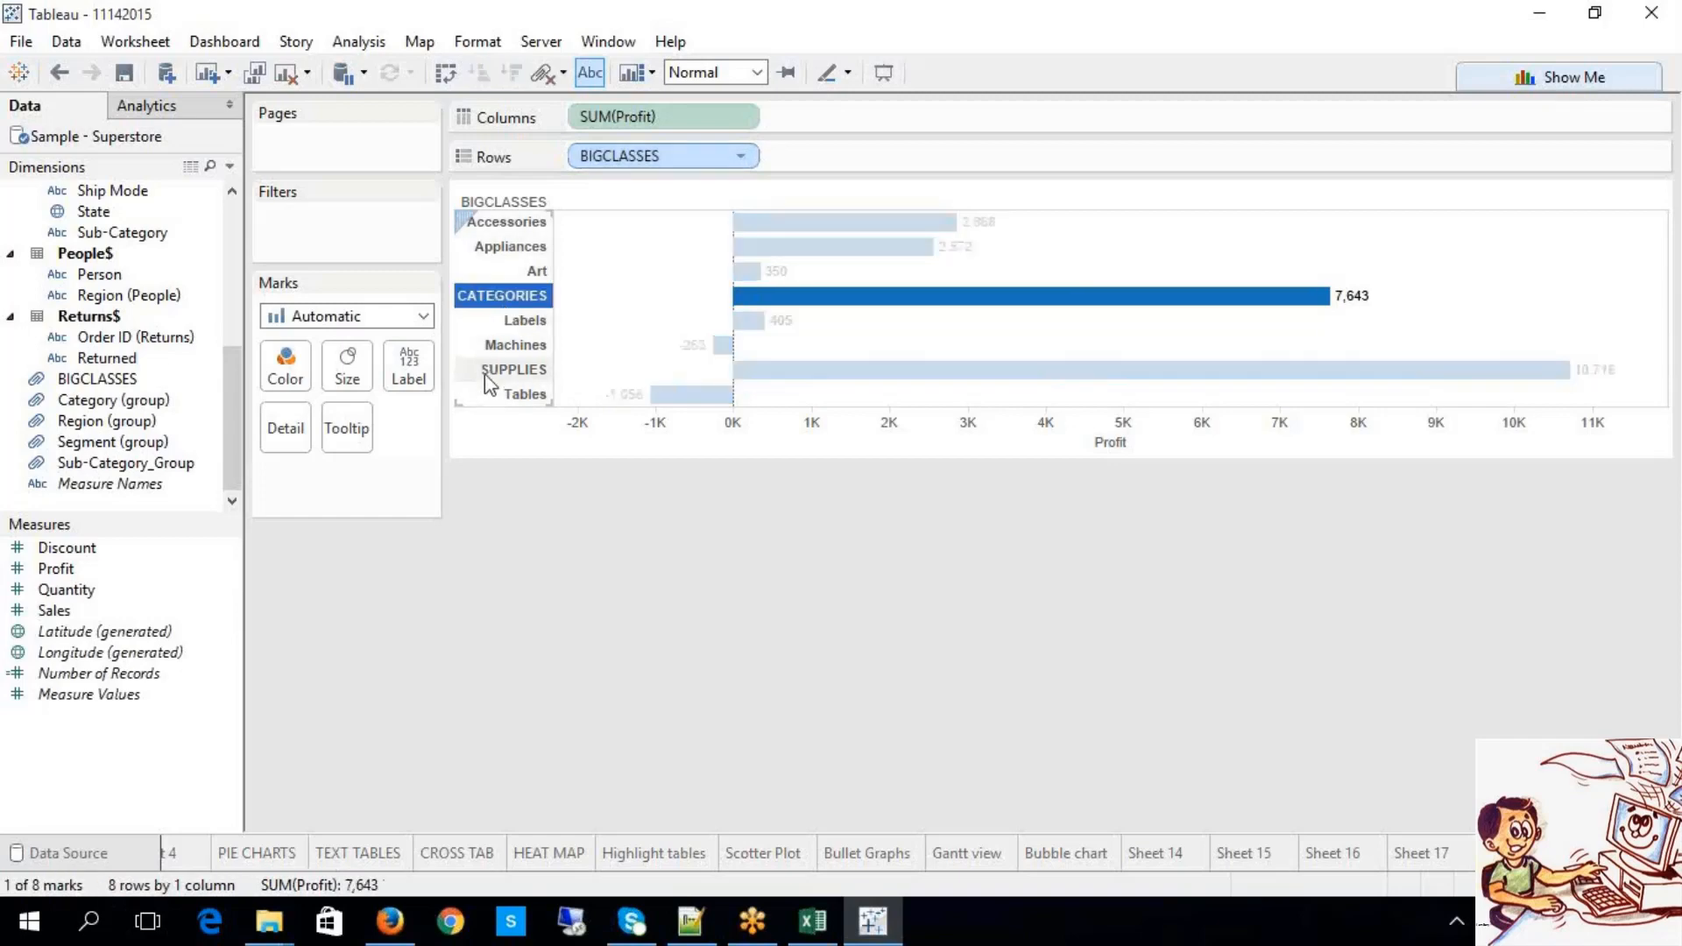
pyautogui.click(488, 373)
pyautogui.click(522, 295)
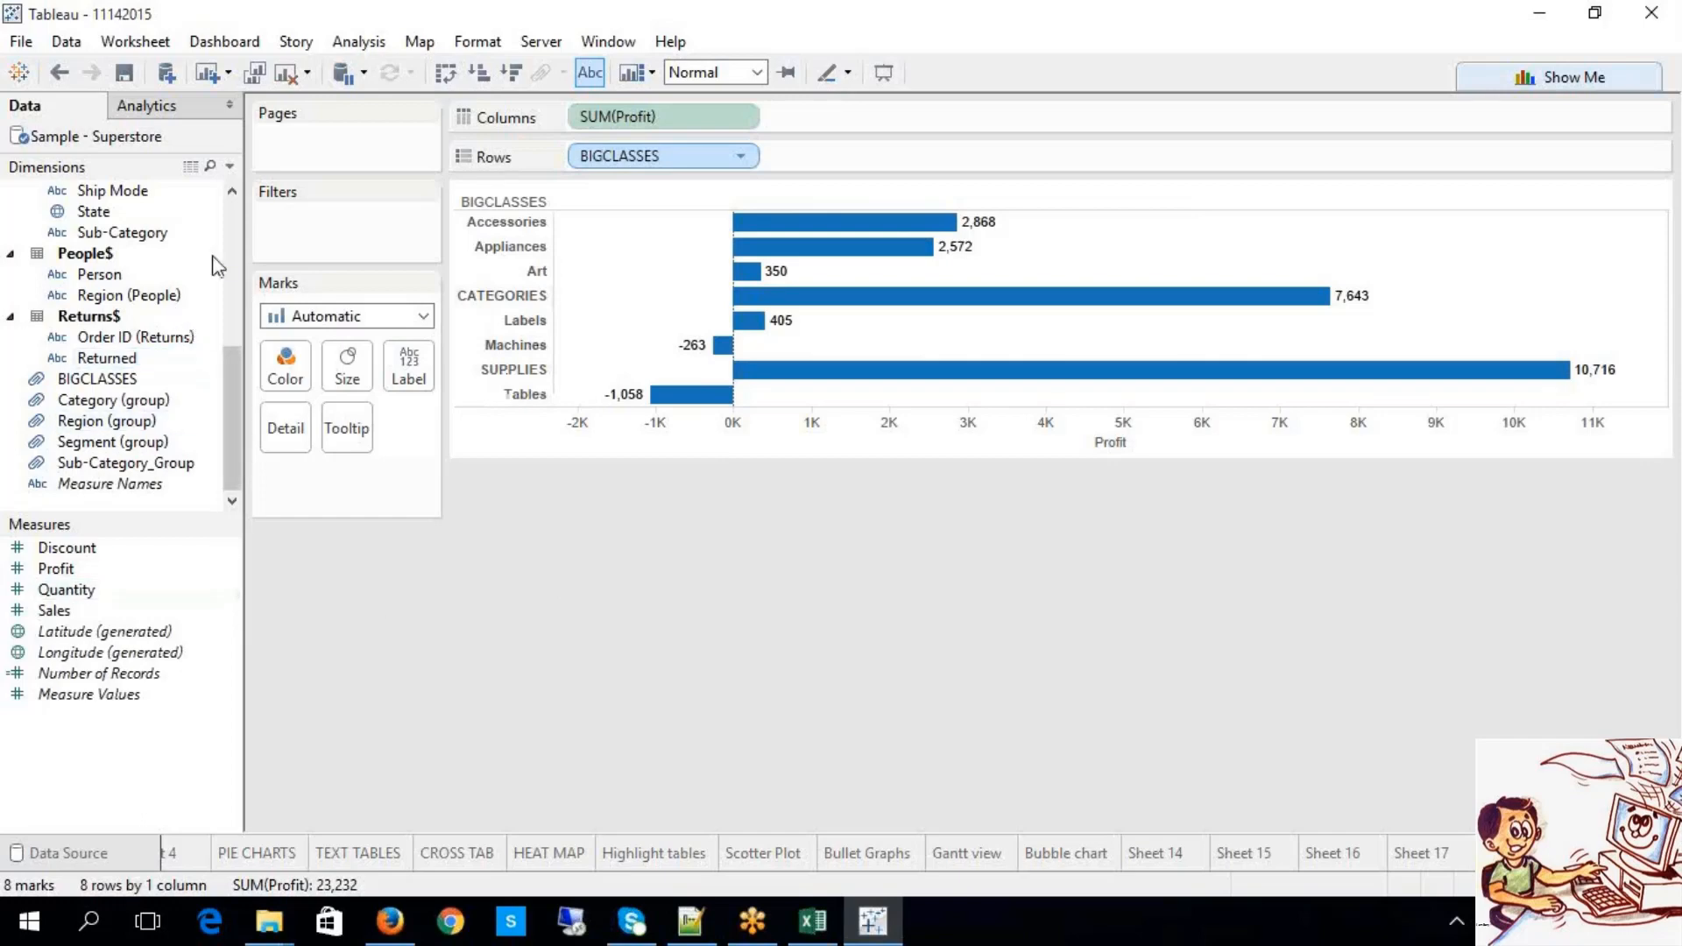
# Step: Add Sub-Category to Rows and order CATEGORIES as Storage, Supplies, Phones, Paper
pyautogui.moveTo(114, 232)
pyautogui.mouseDown()
pyautogui.moveTo(766, 141)
pyautogui.moveTo(843, 161)
pyautogui.mouseUp()
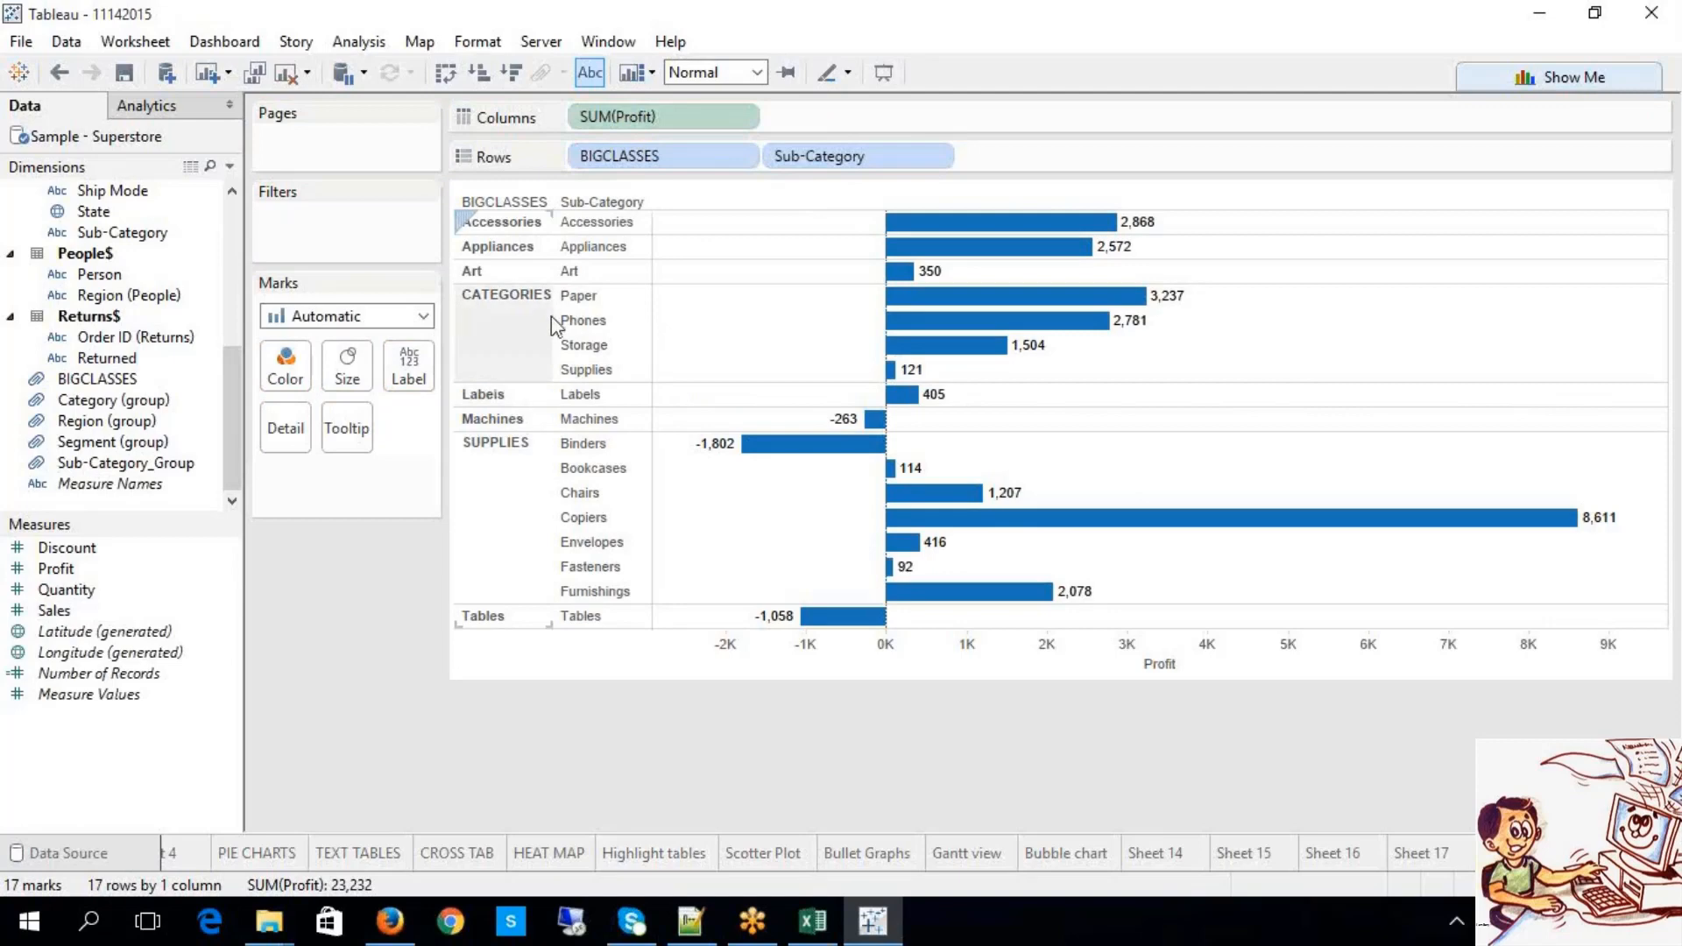
pyautogui.moveTo(635, 306); pyautogui.dragTo(622, 338)
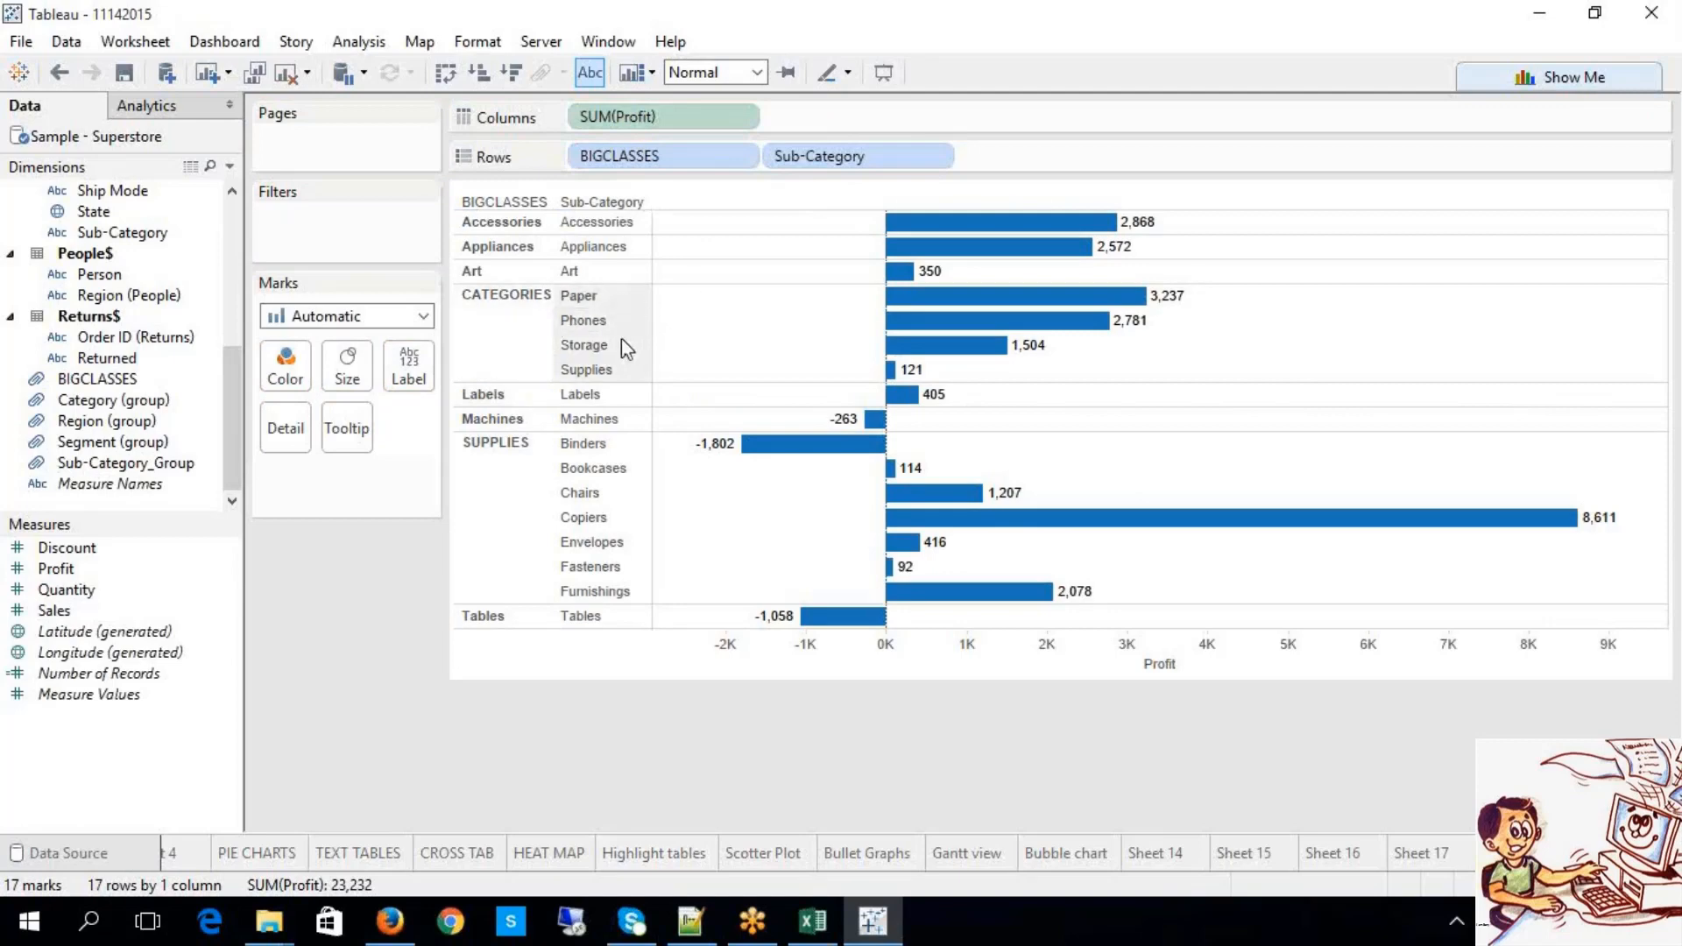
pyautogui.click(508, 360)
pyautogui.moveTo(612, 368); pyautogui.dragTo(600, 294)
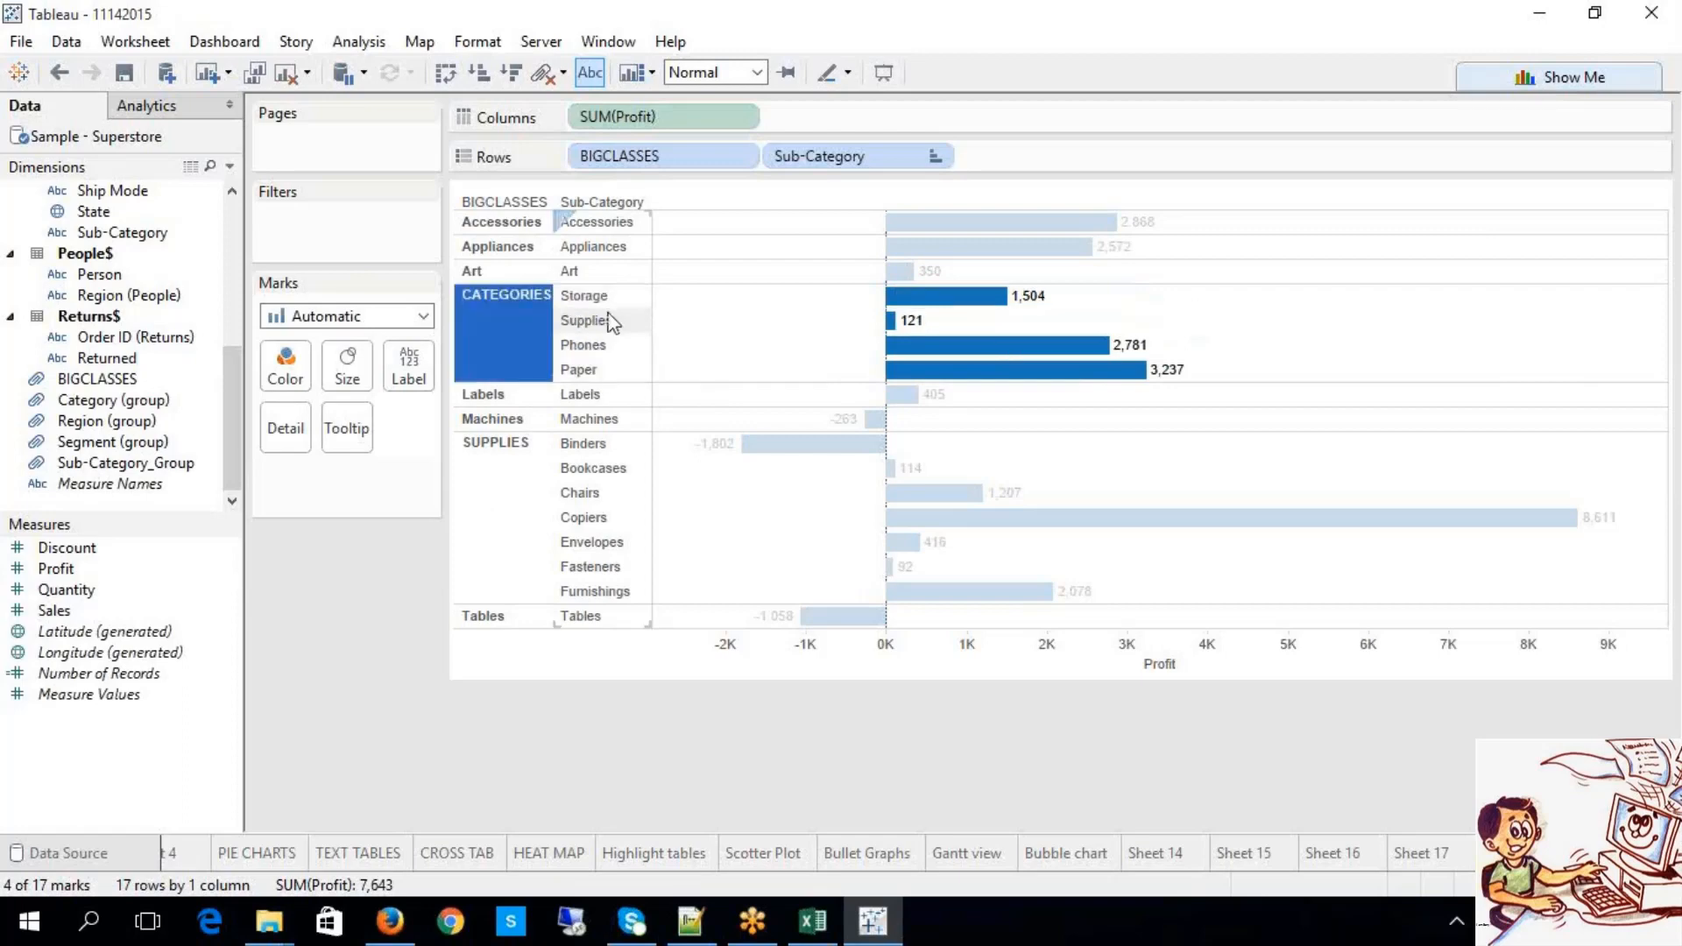
pyautogui.click(485, 554)
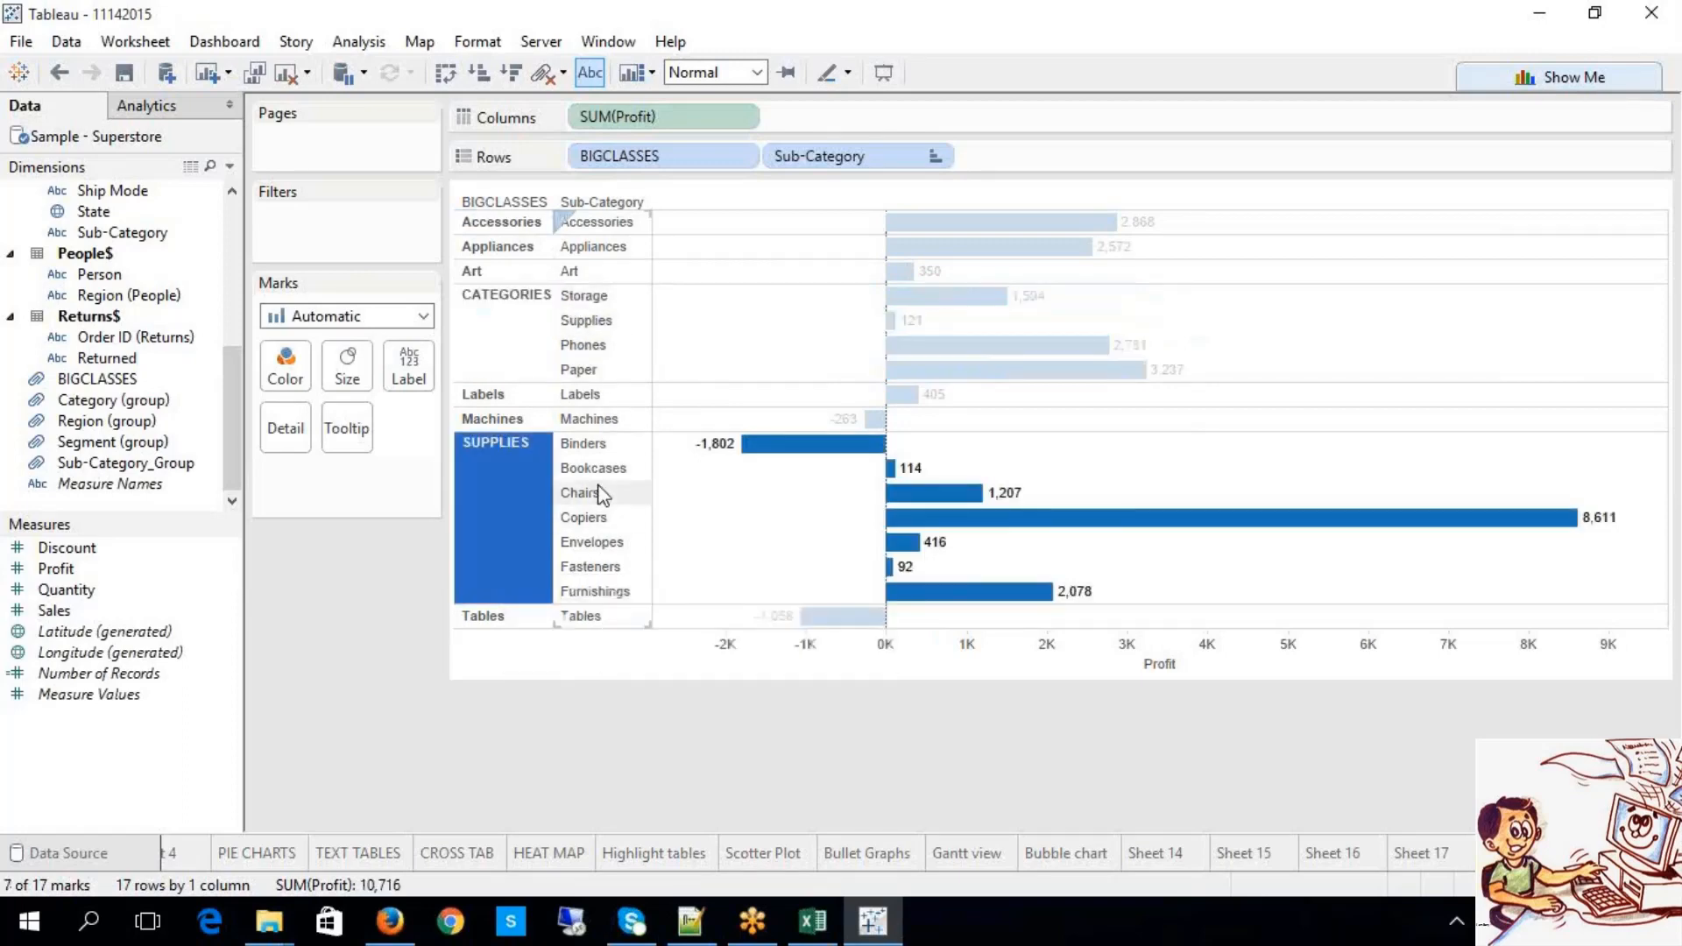
pyautogui.click(519, 348)
pyautogui.click(477, 484)
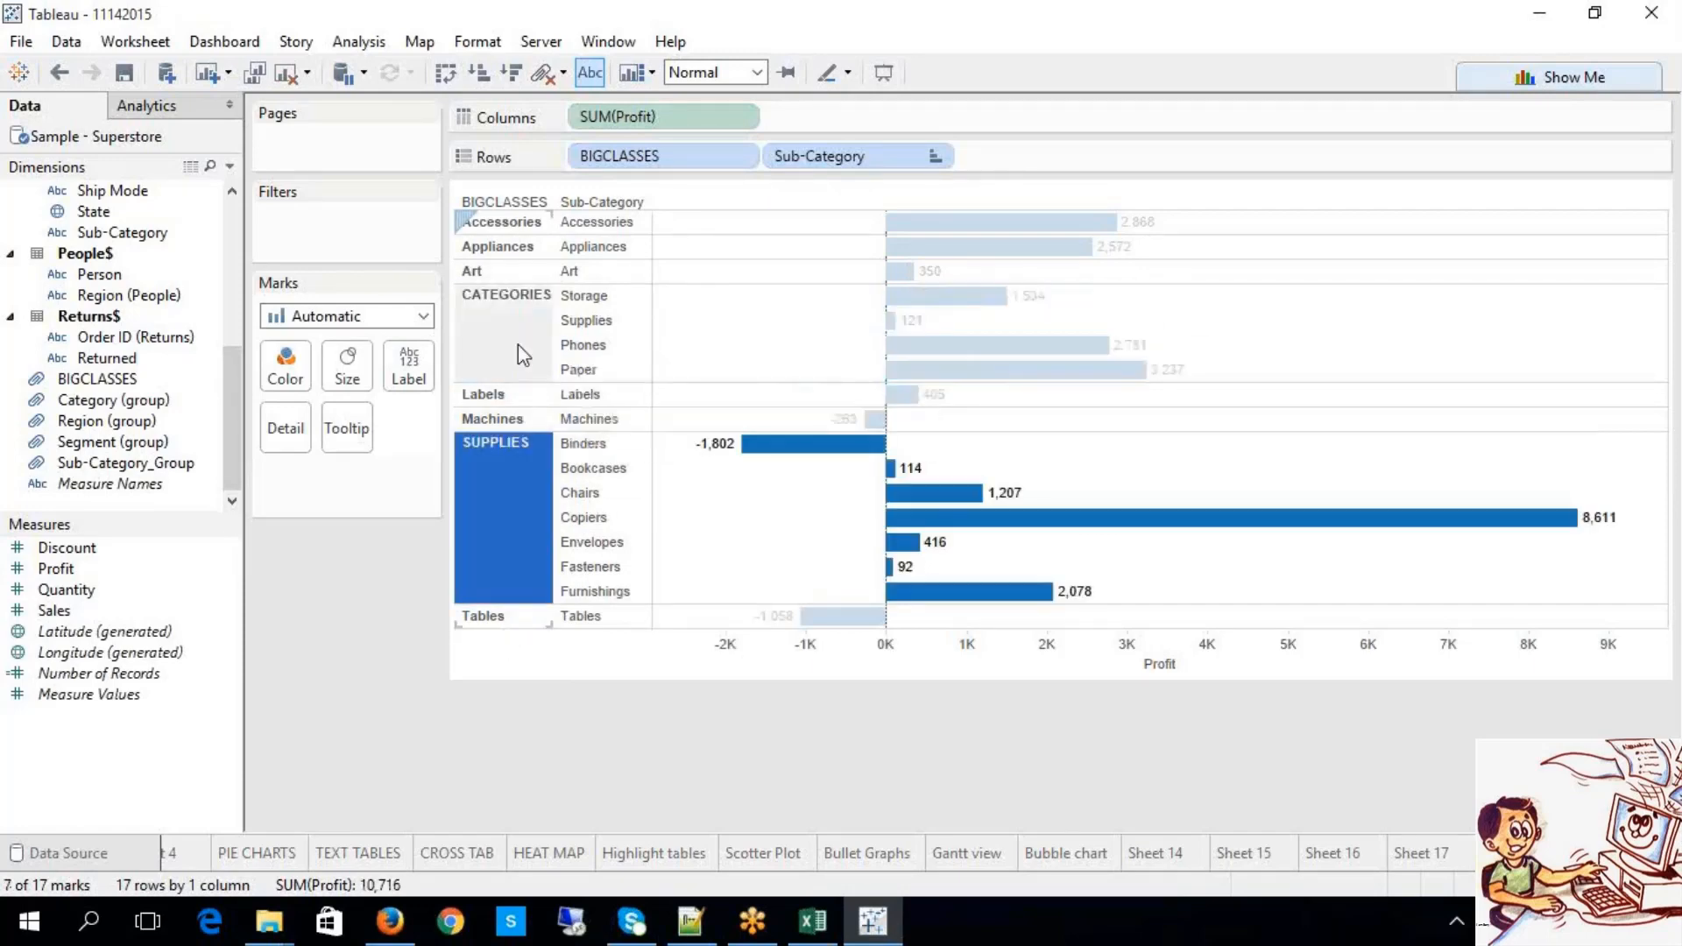
pyautogui.click(518, 345)
pyautogui.click(492, 508)
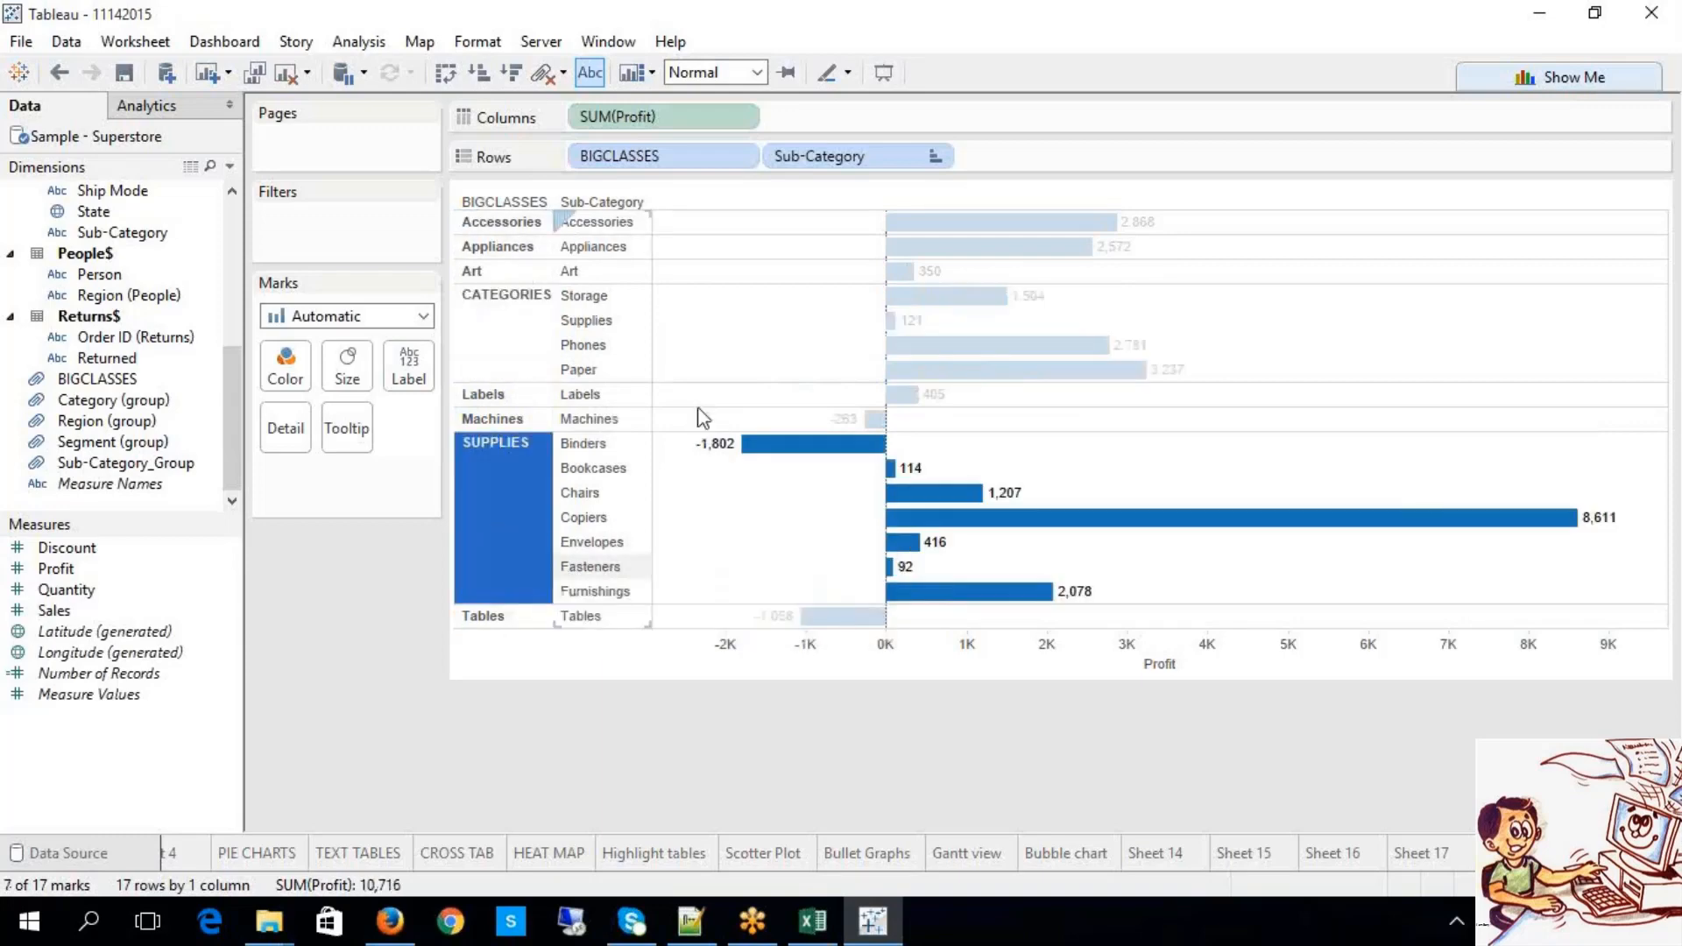
pyautogui.click(935, 156)
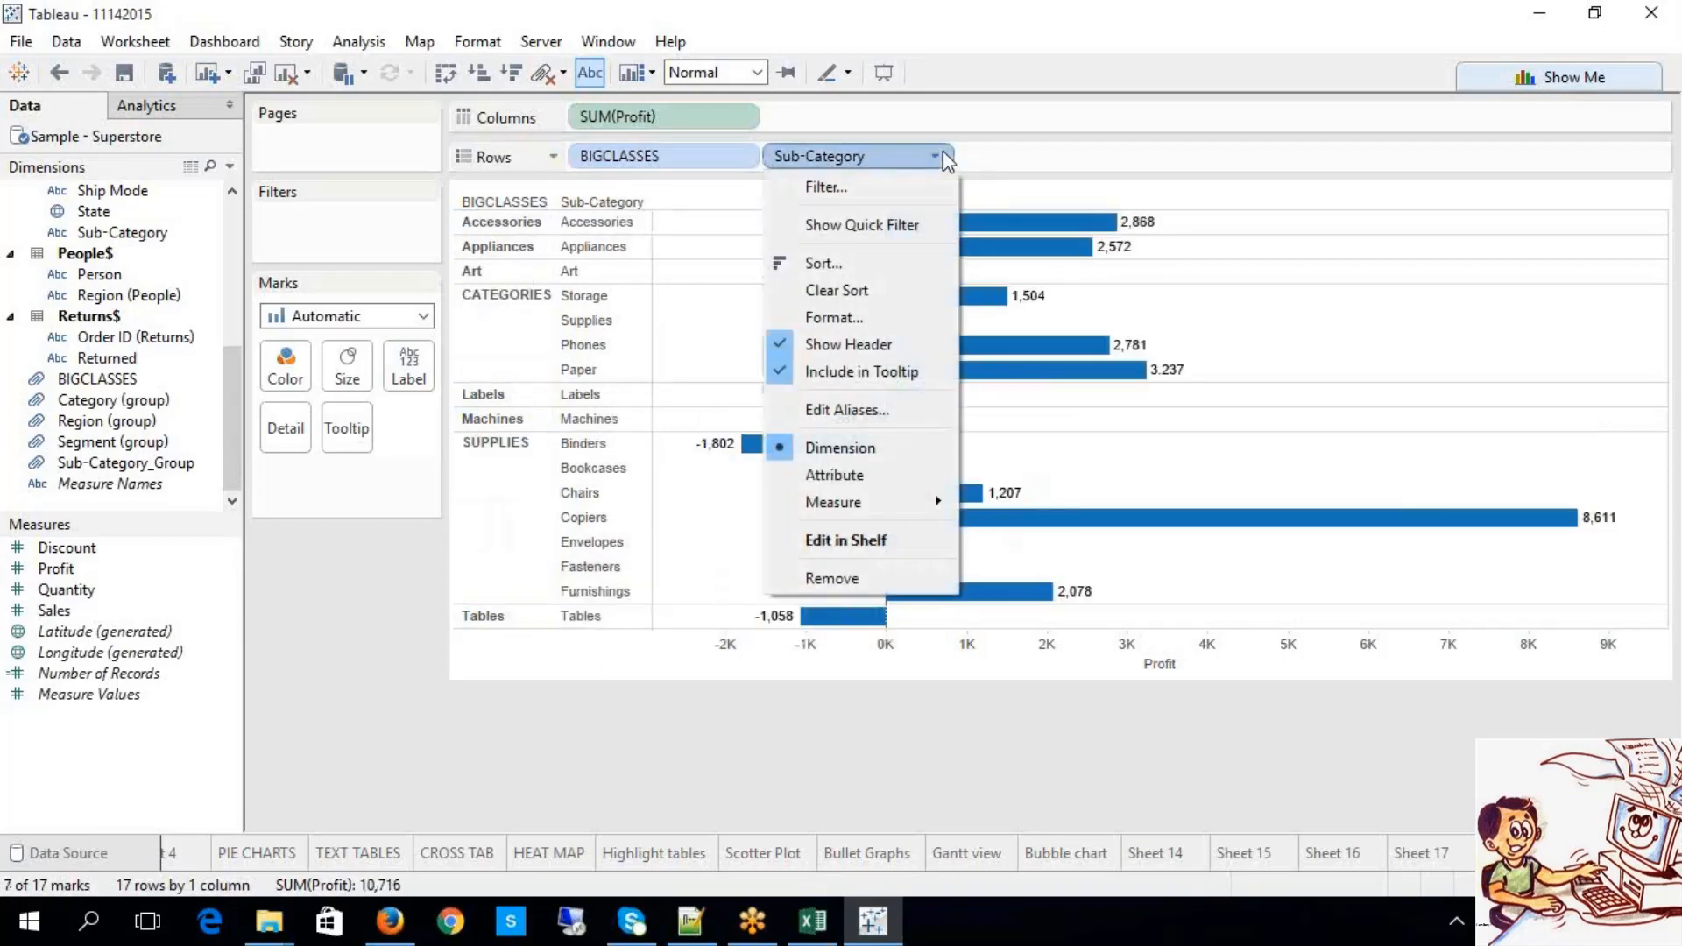
pyautogui.click(739, 801)
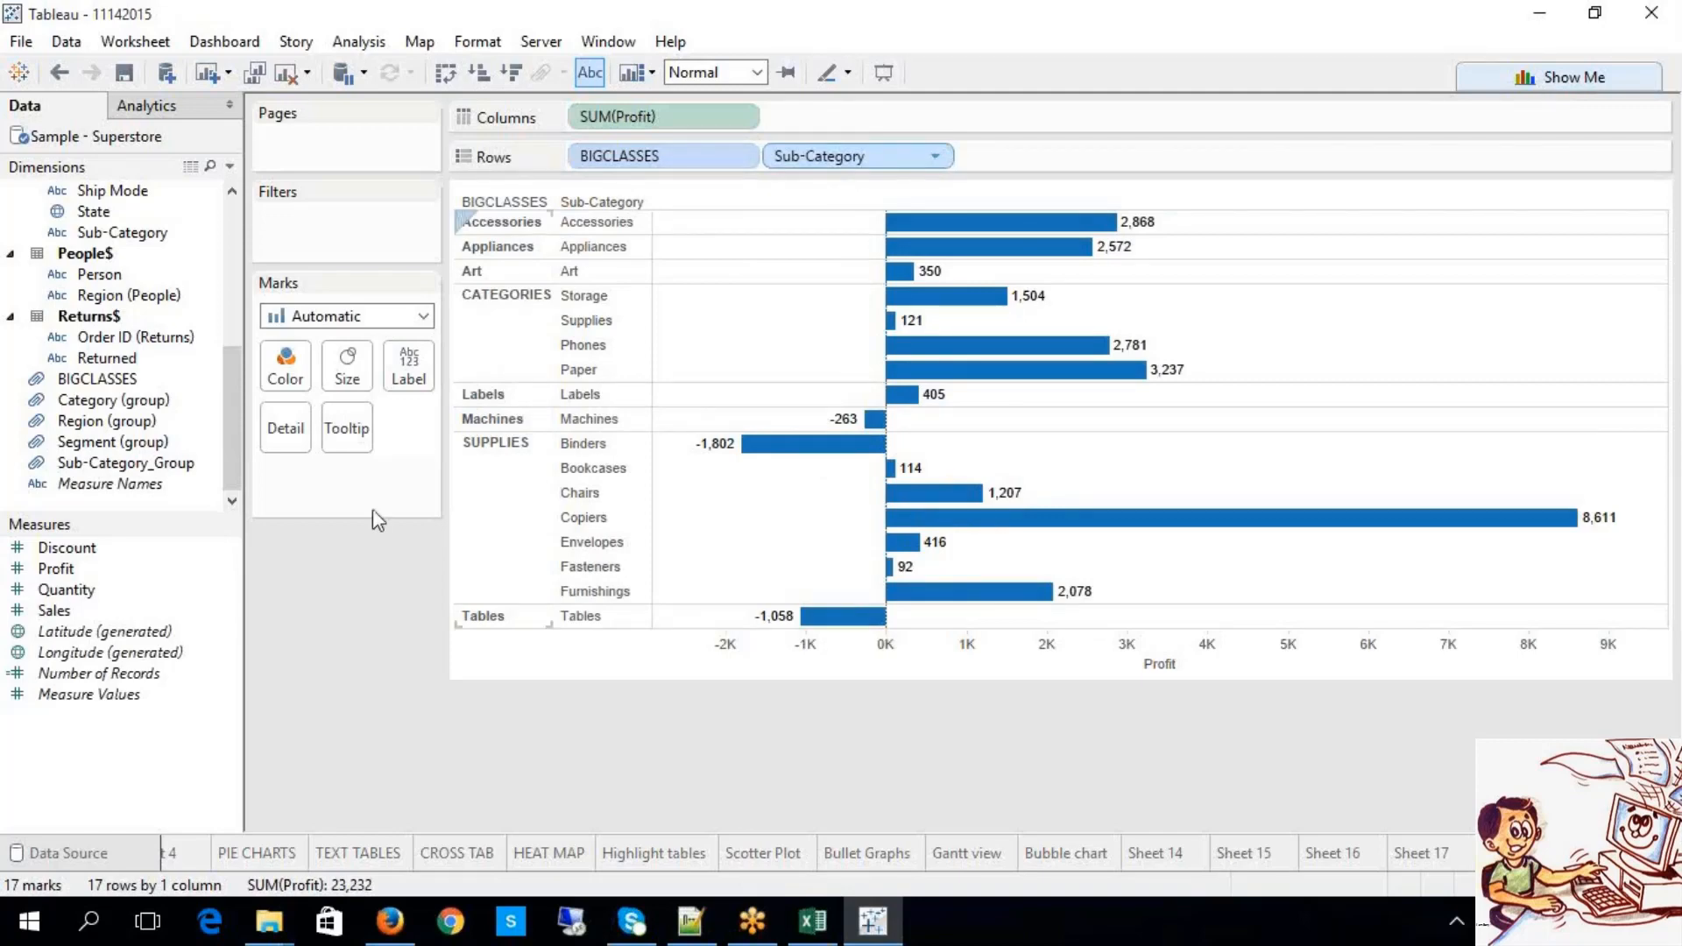
pyautogui.scroll(1, 140, 425)
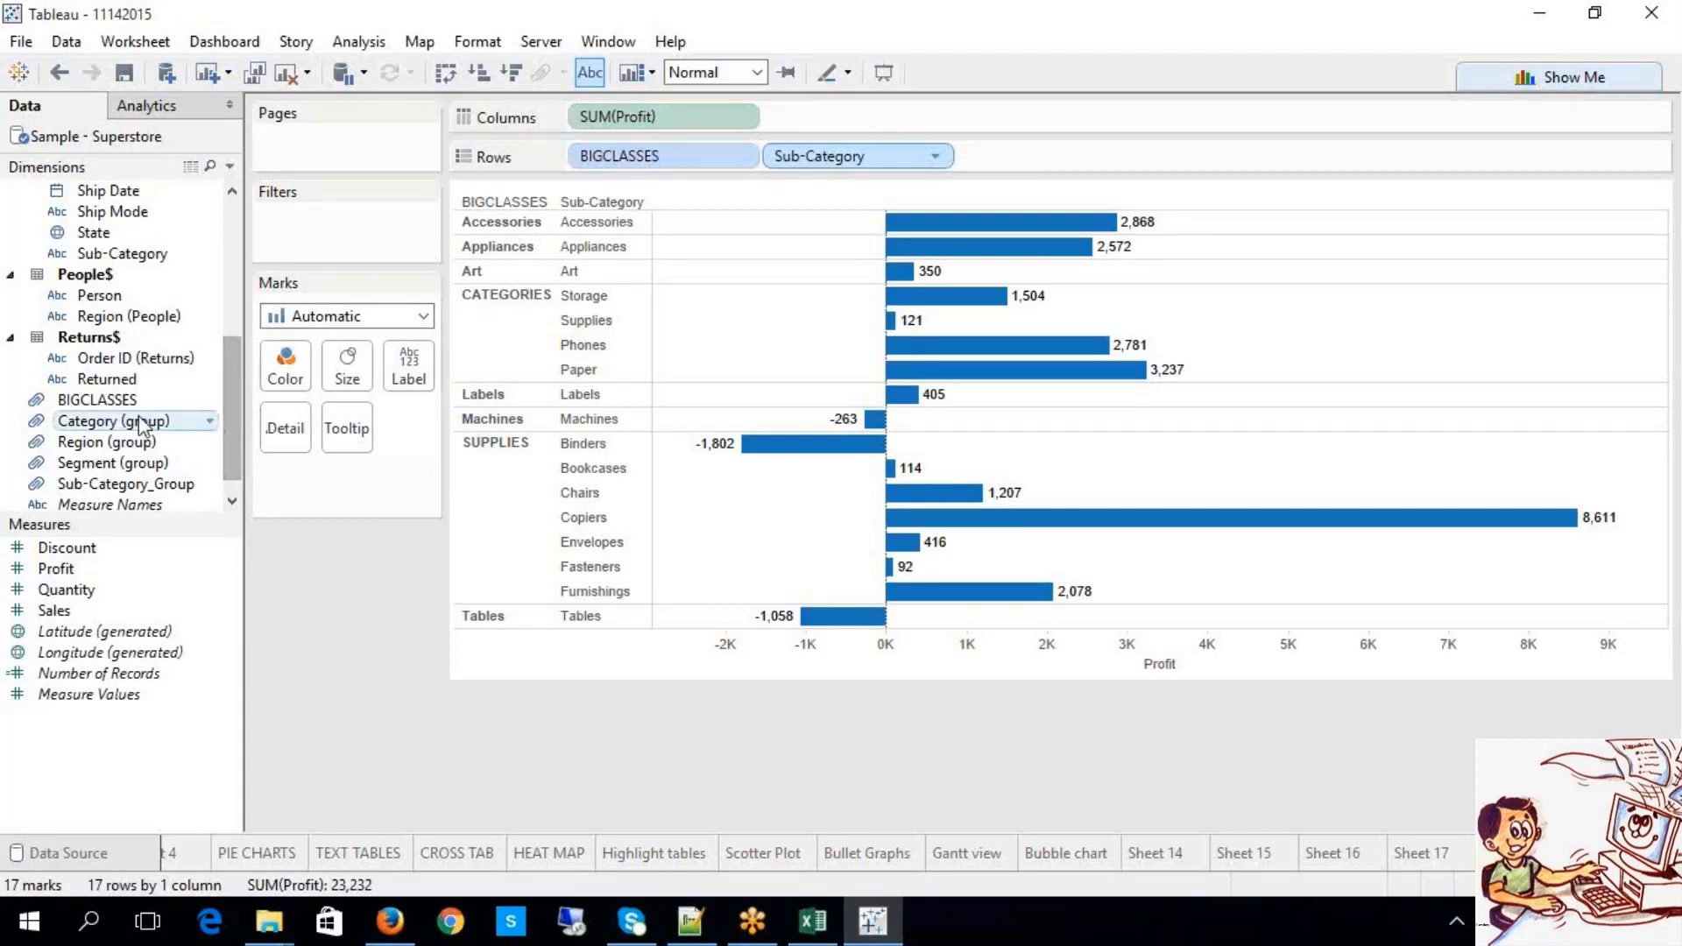
# Step: Open Edit Group for BIGCLASSES and ungroup CATEGORIES, testing a regroup of its members
pyautogui.click(125, 400)
pyautogui.rightClick(125, 400)
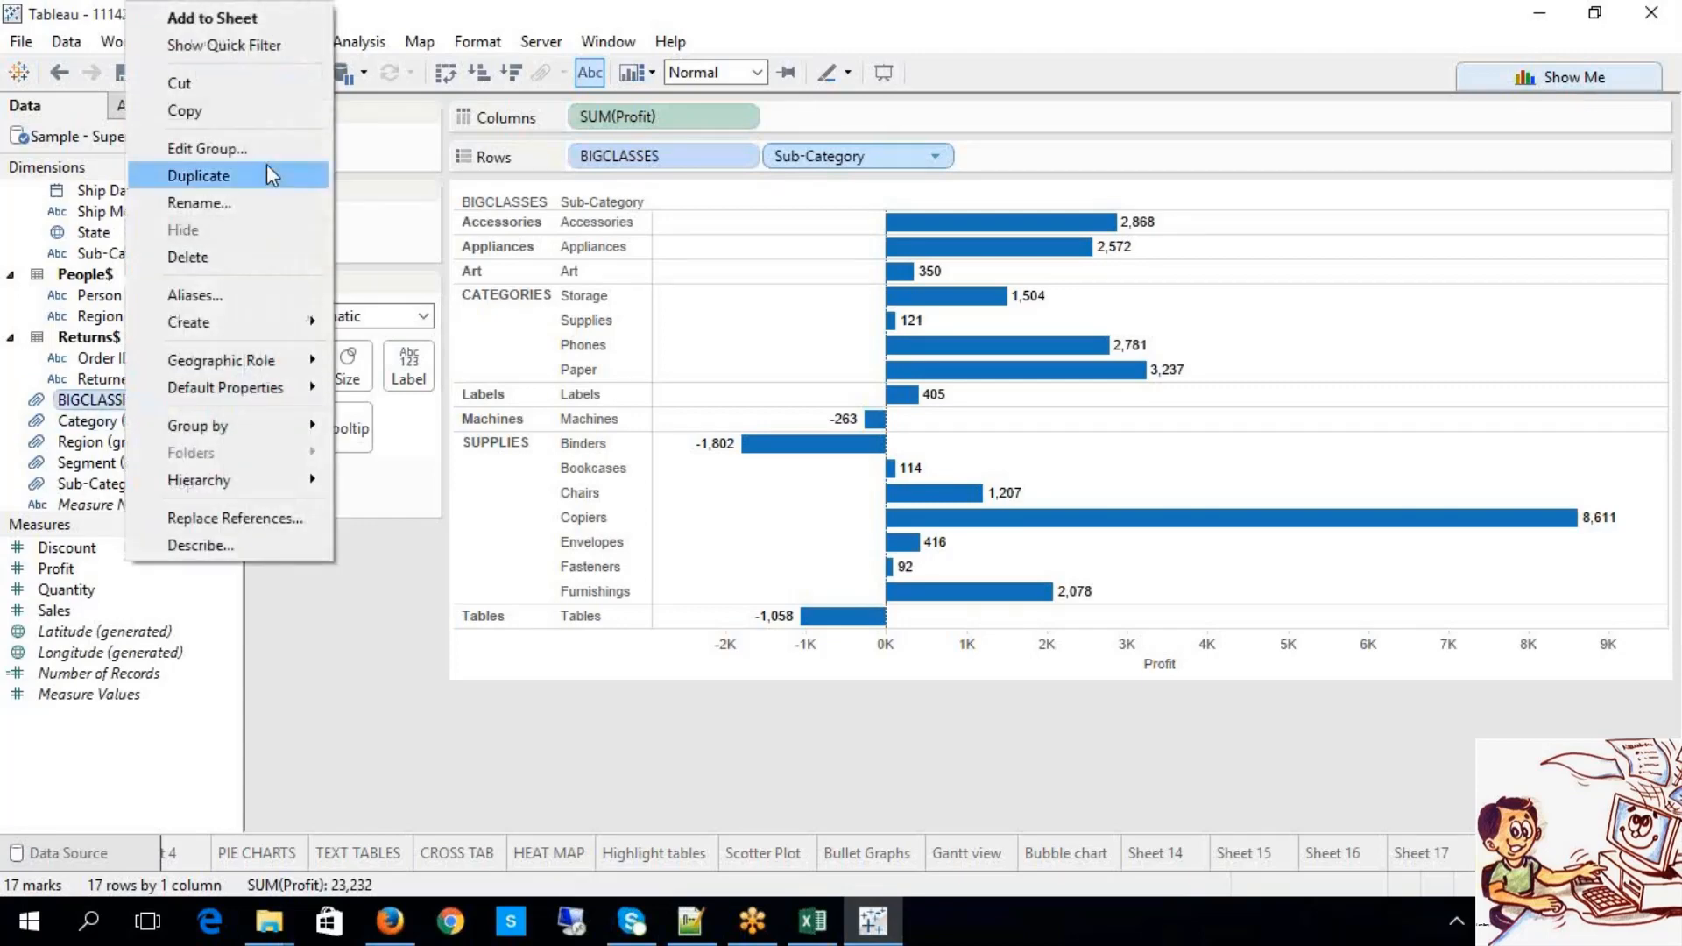
pyautogui.click(265, 150)
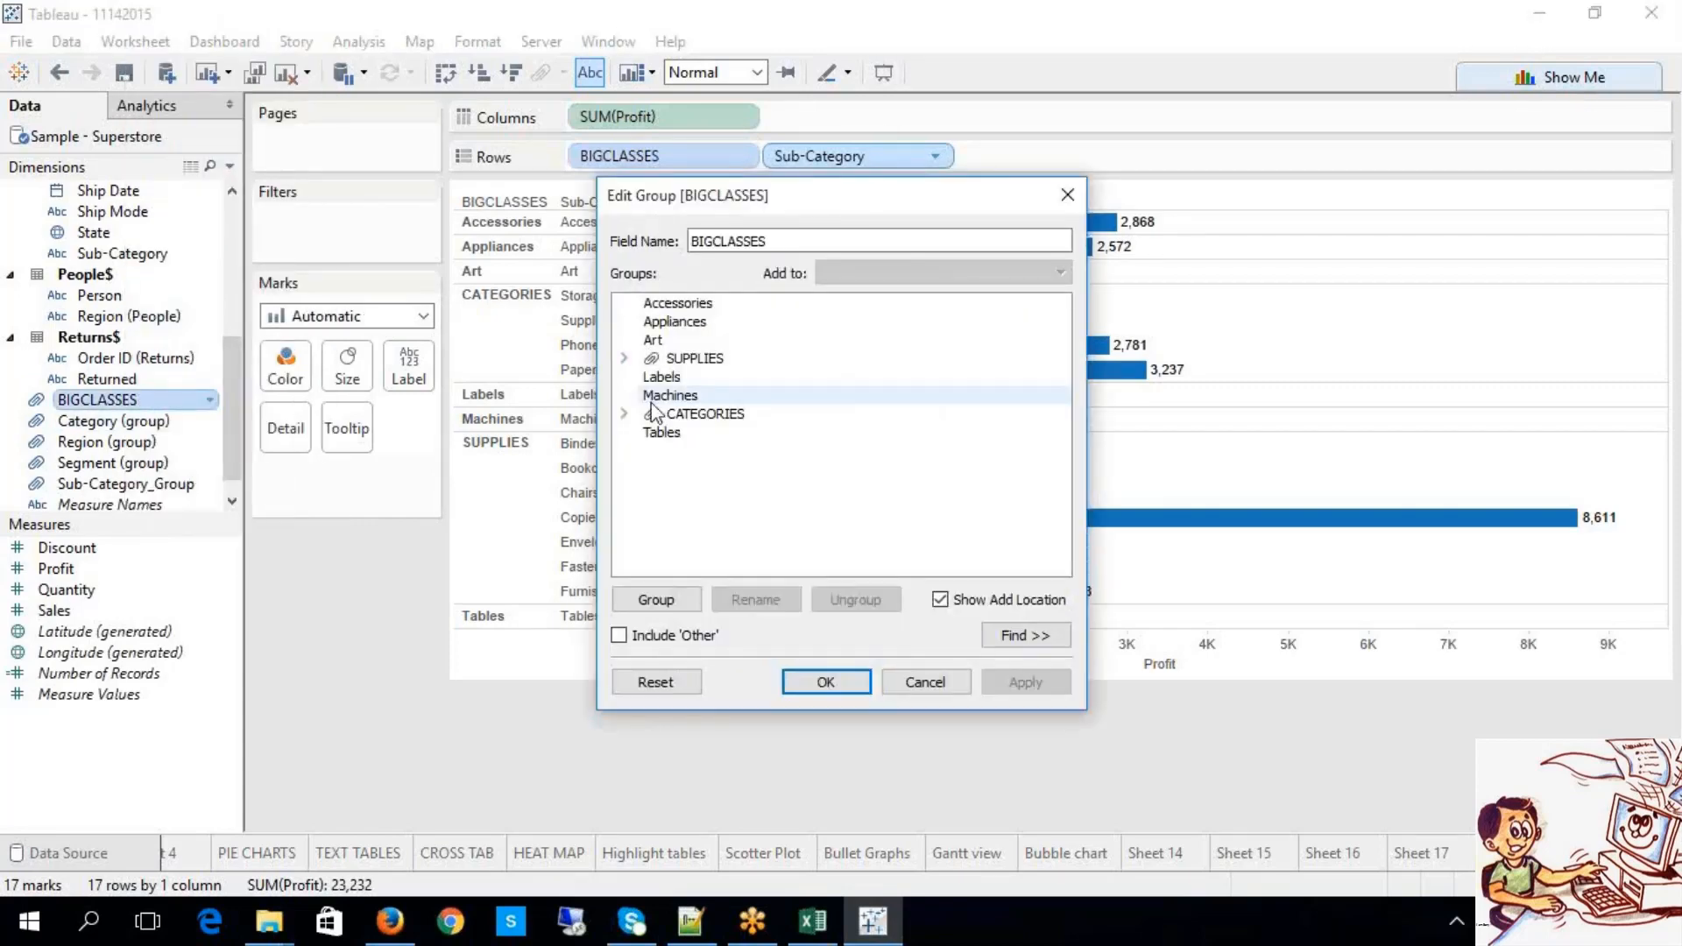
pyautogui.click(624, 414)
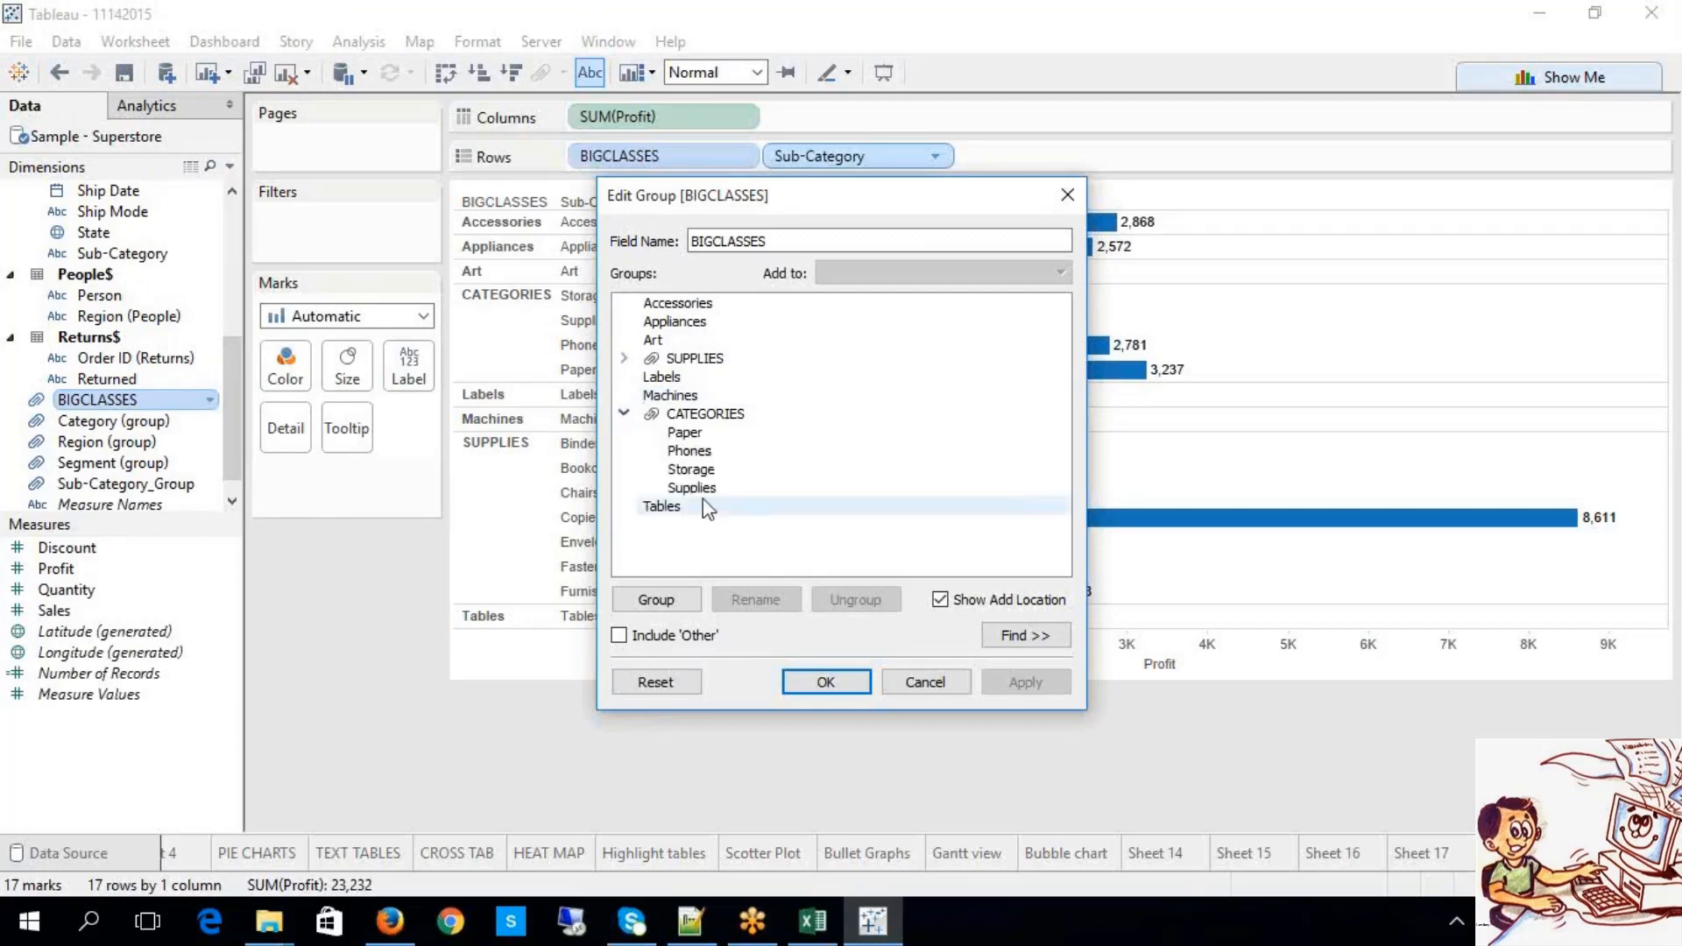
pyautogui.click(719, 416)
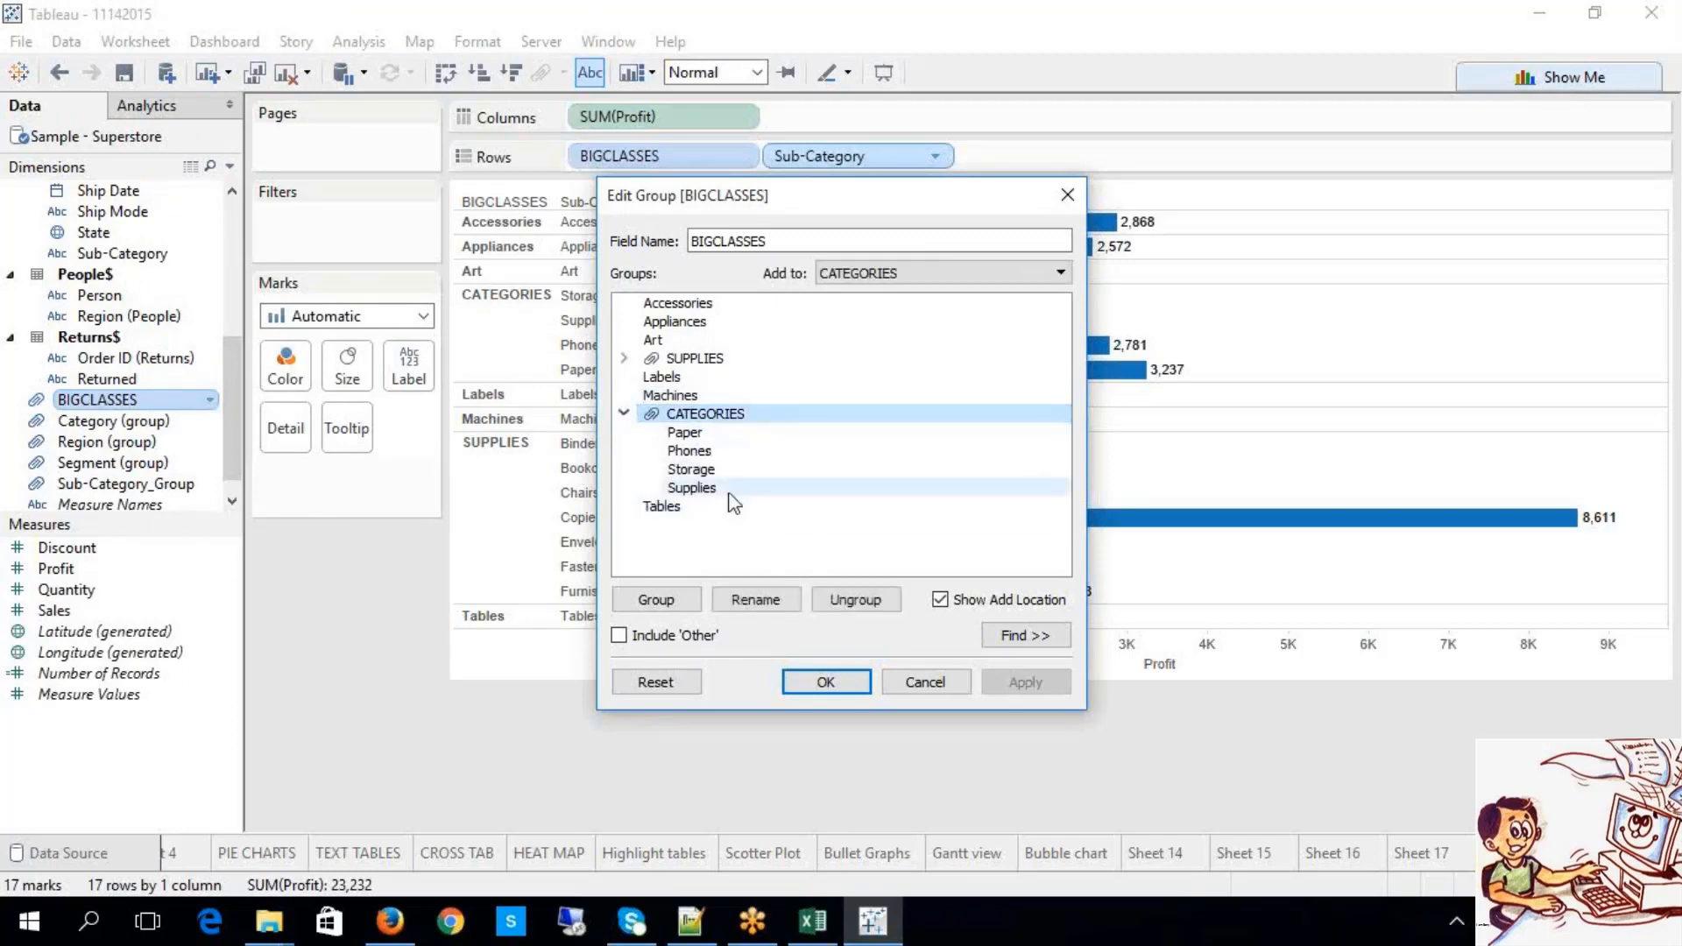
pyautogui.click(856, 600)
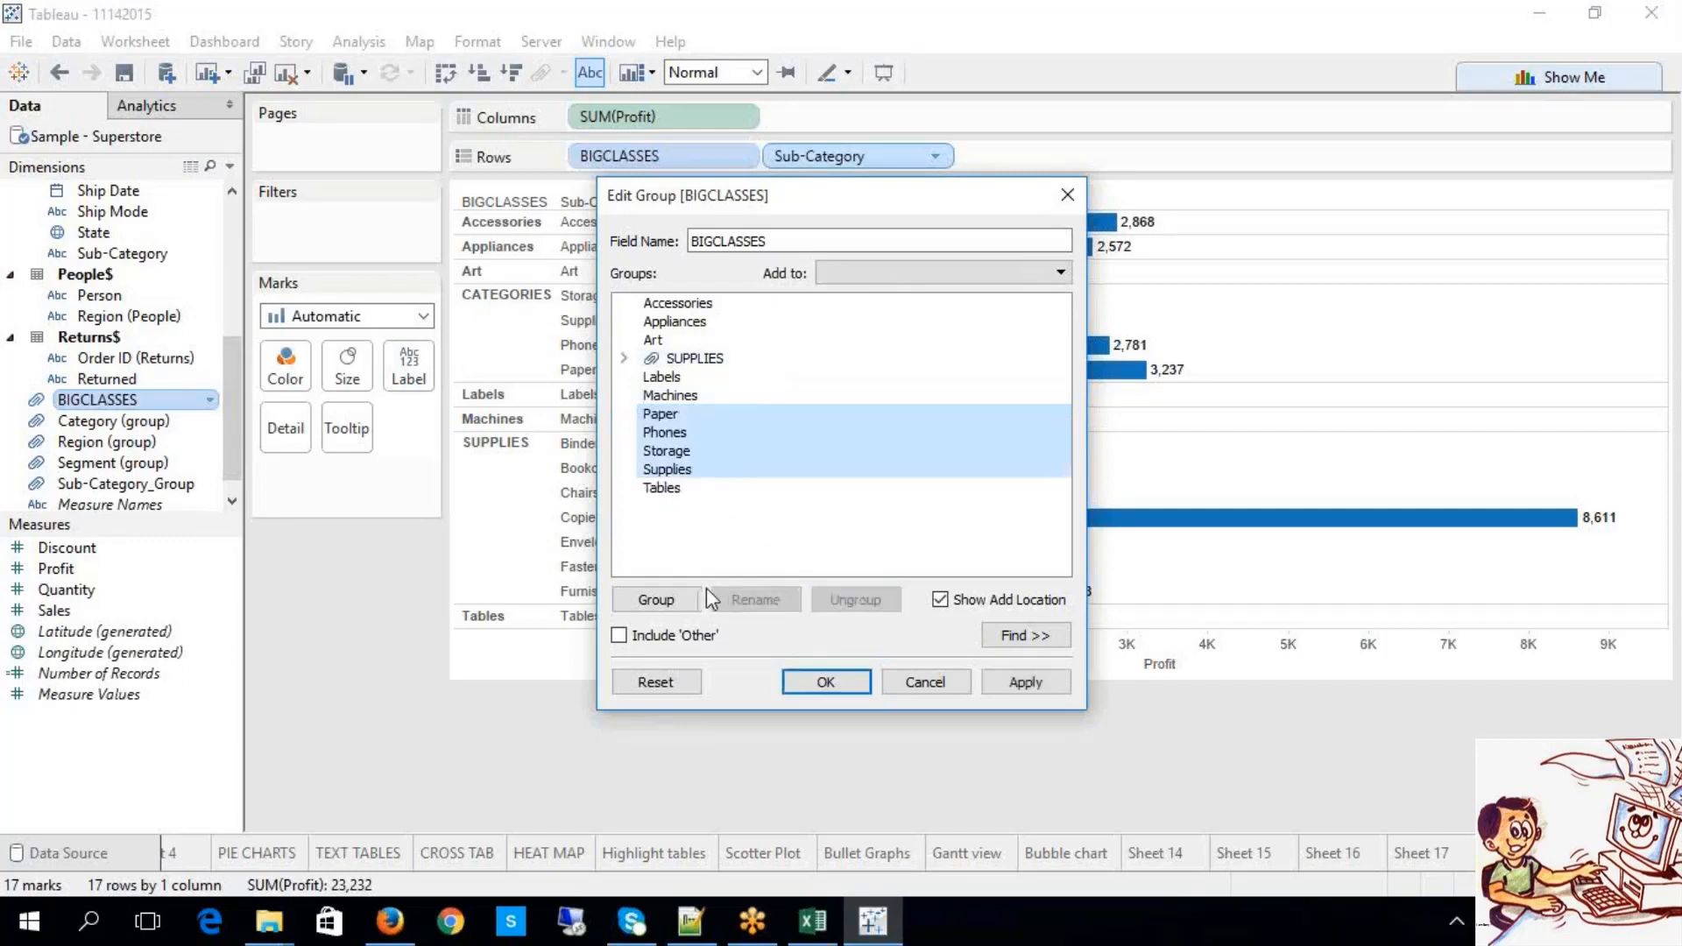
pyautogui.click(688, 604)
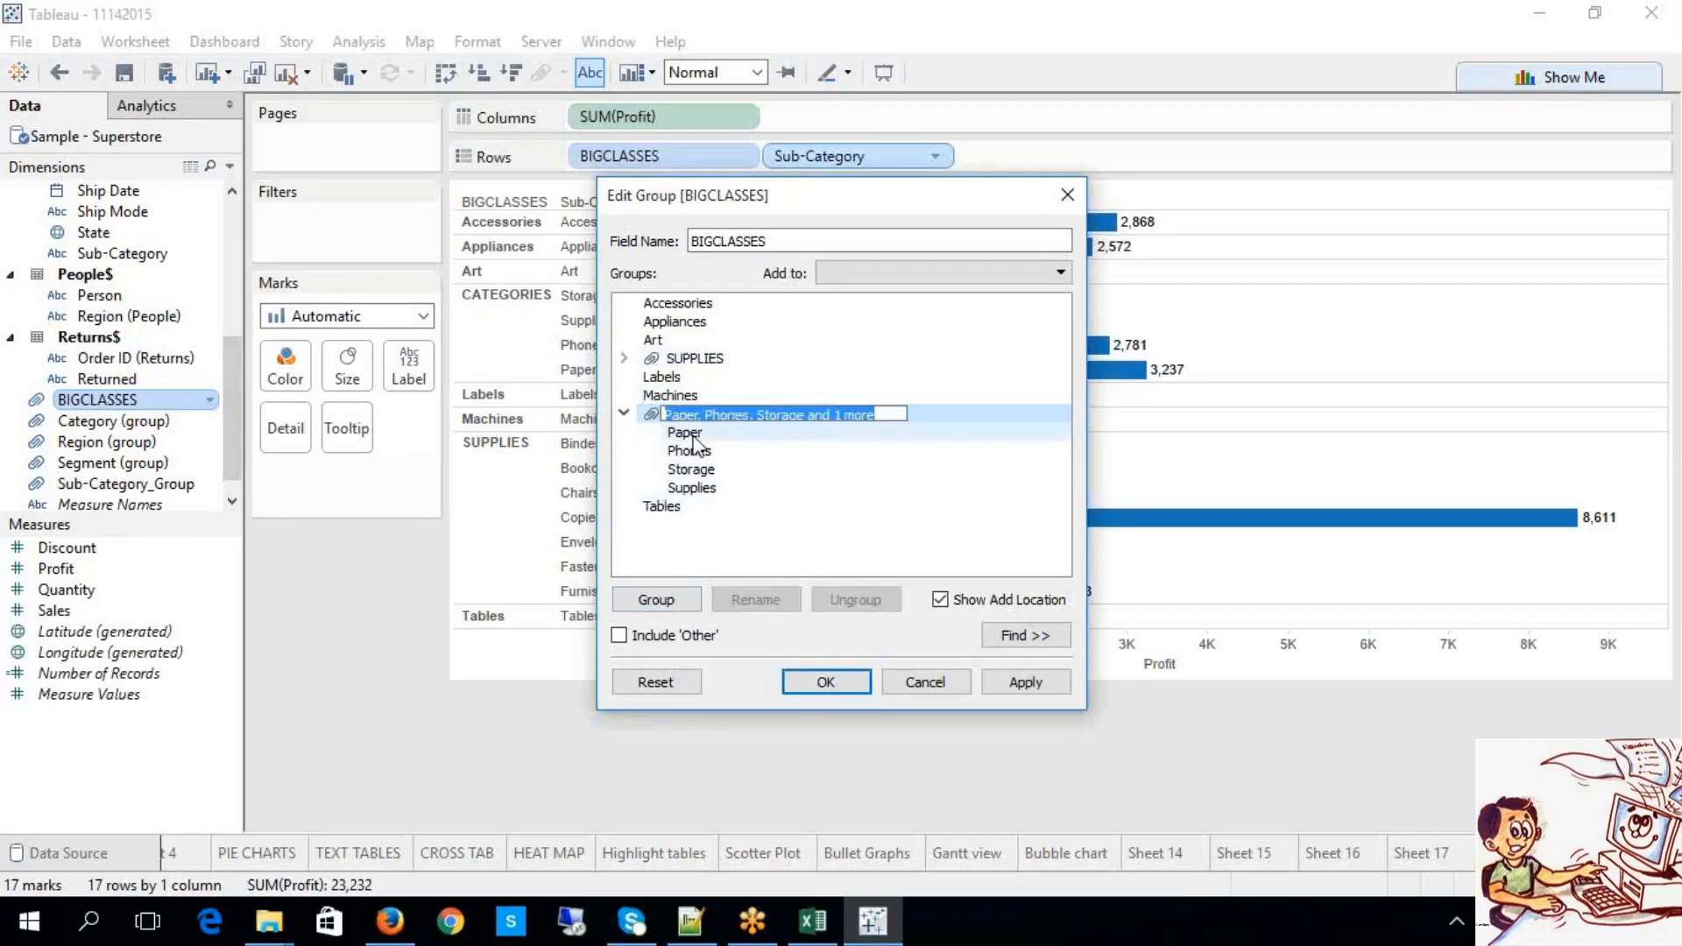
pyautogui.click(624, 413)
pyautogui.click(624, 414)
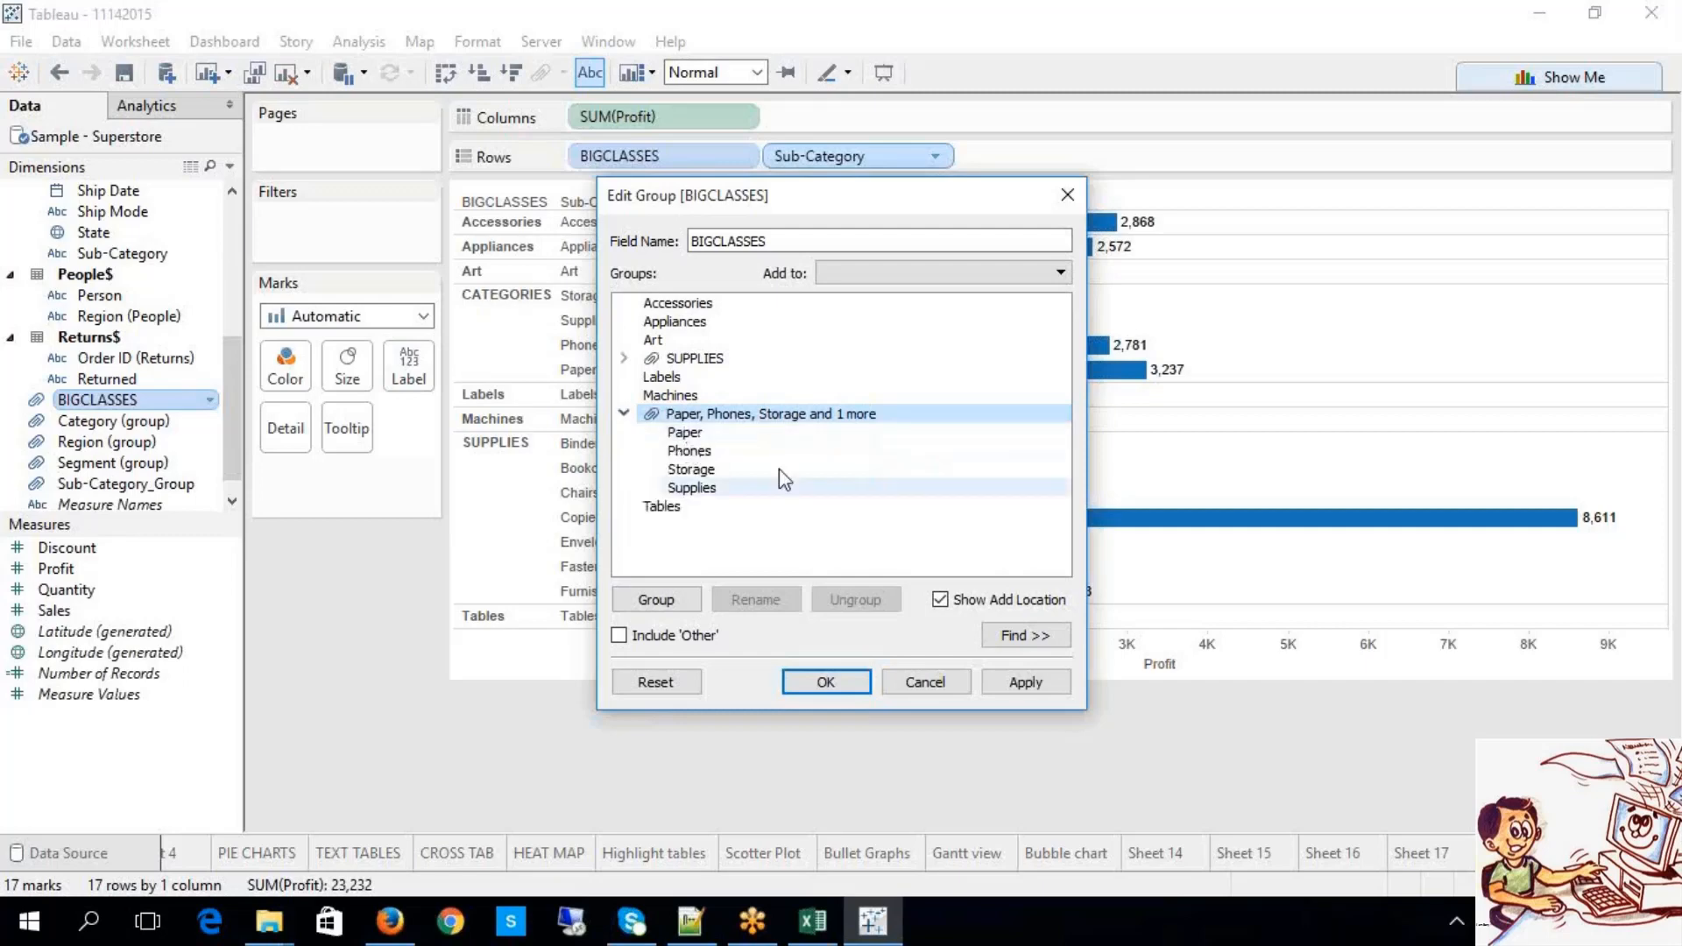
pyautogui.click(746, 418)
pyautogui.click(837, 601)
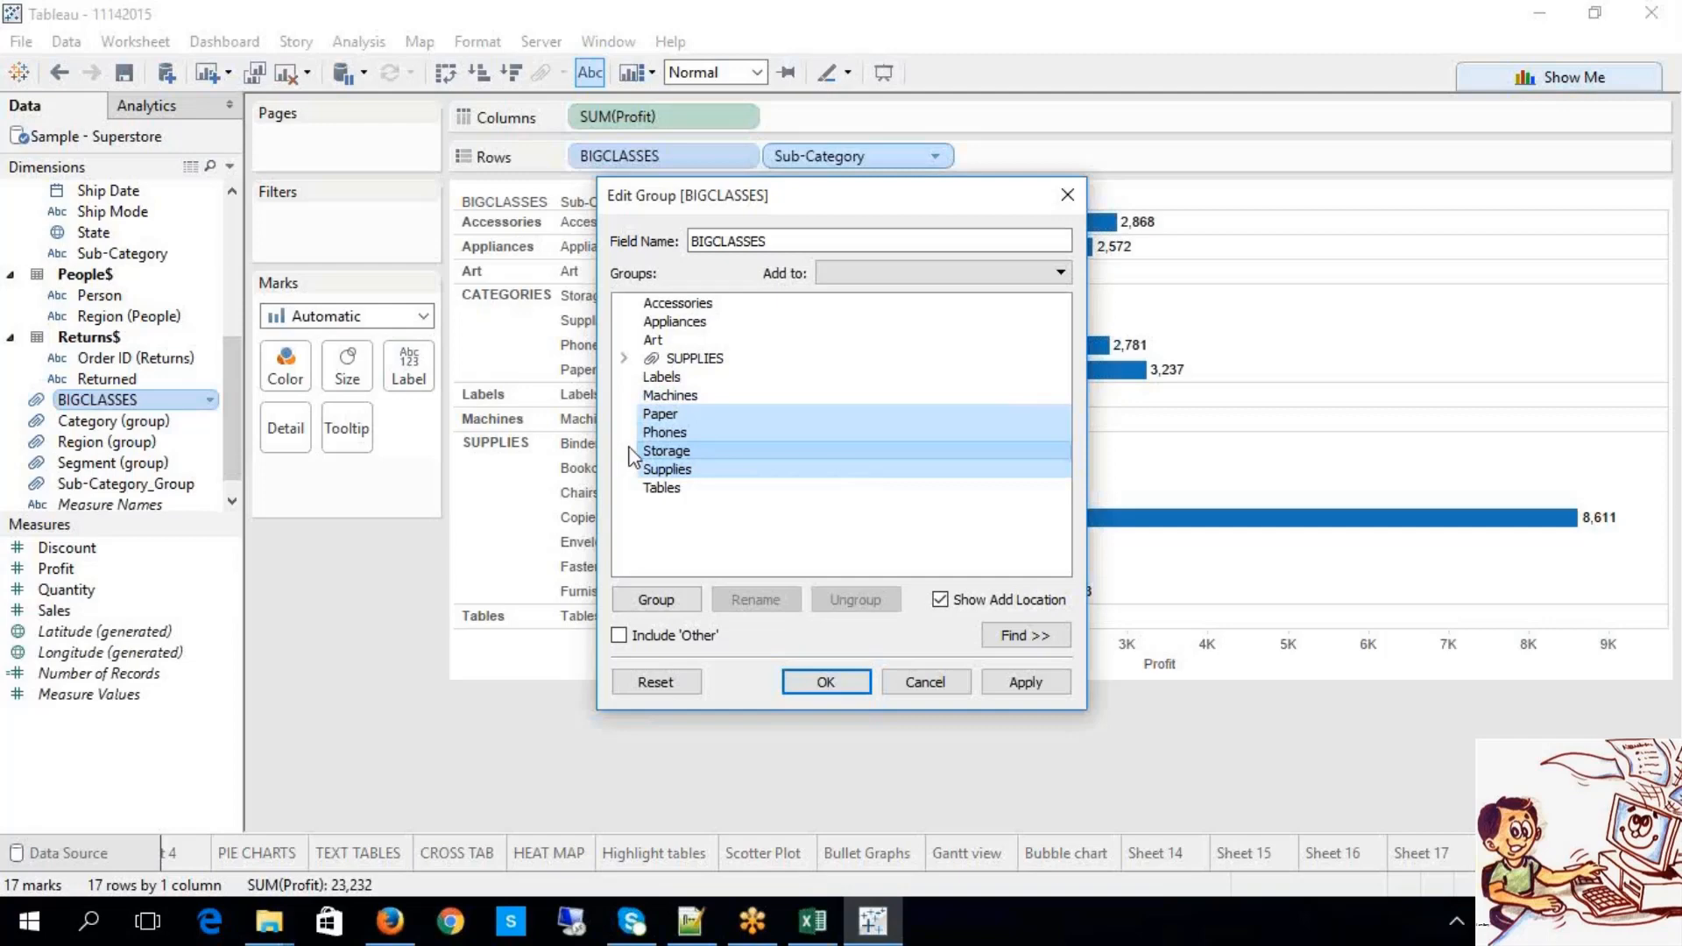
# Step: Regroup Paper, Phones, Storage and Supplies as CATEGORIES and turn on Include 'Other'
pyautogui.click(657, 600)
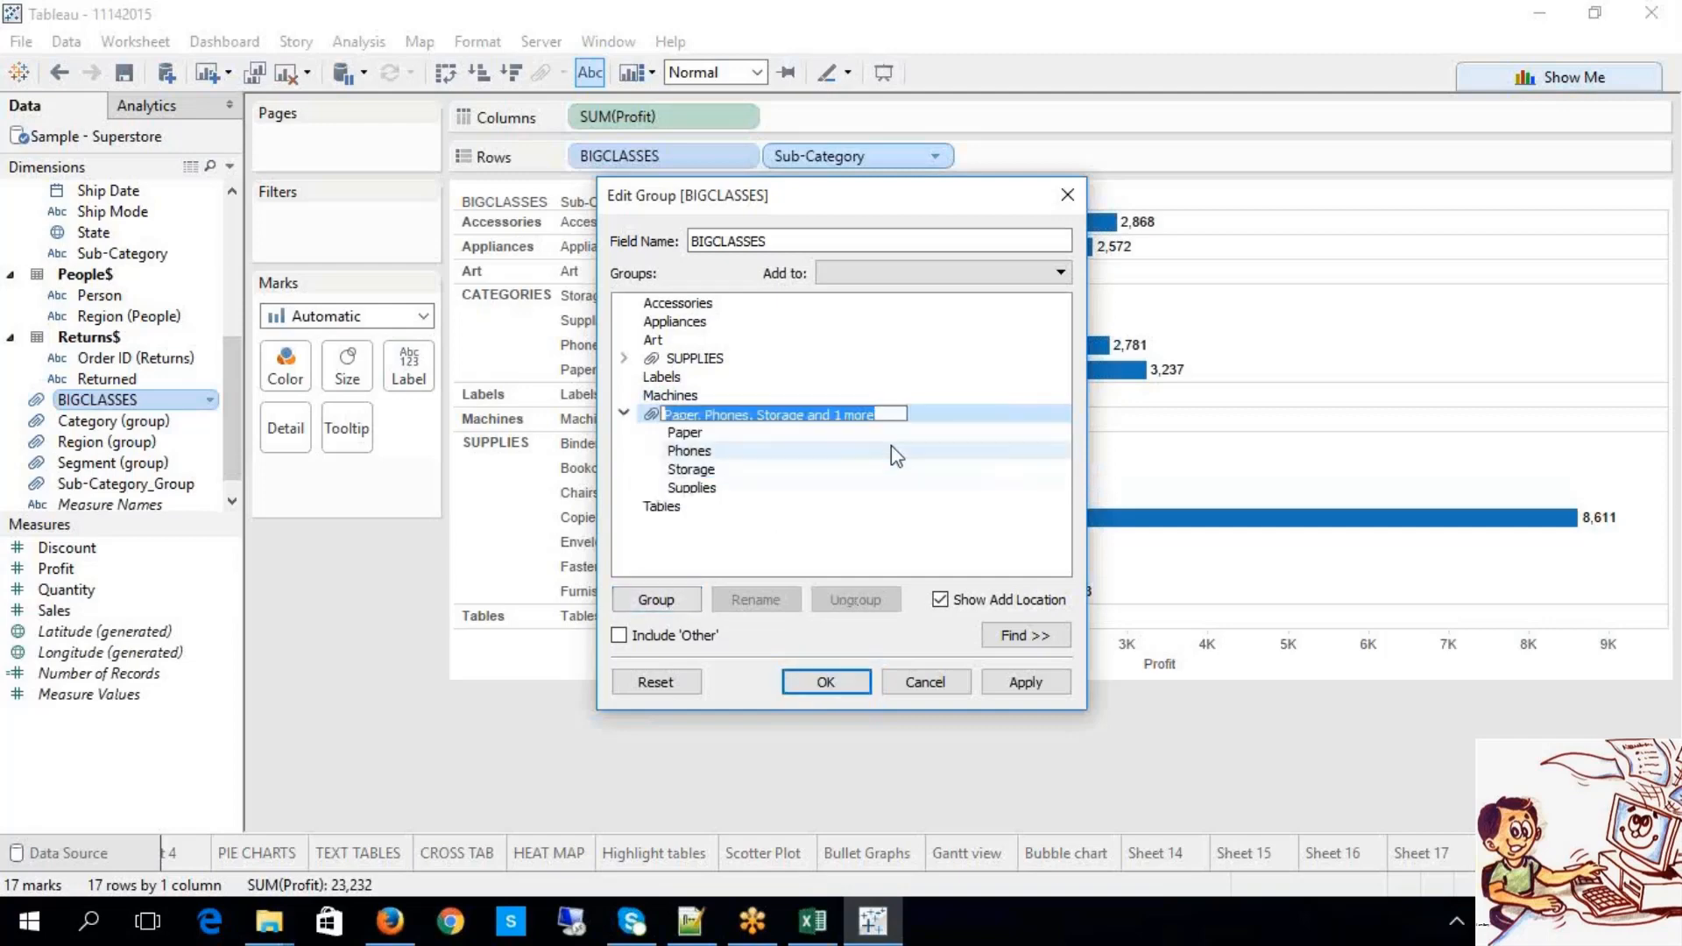
pyautogui.write('CAAT')
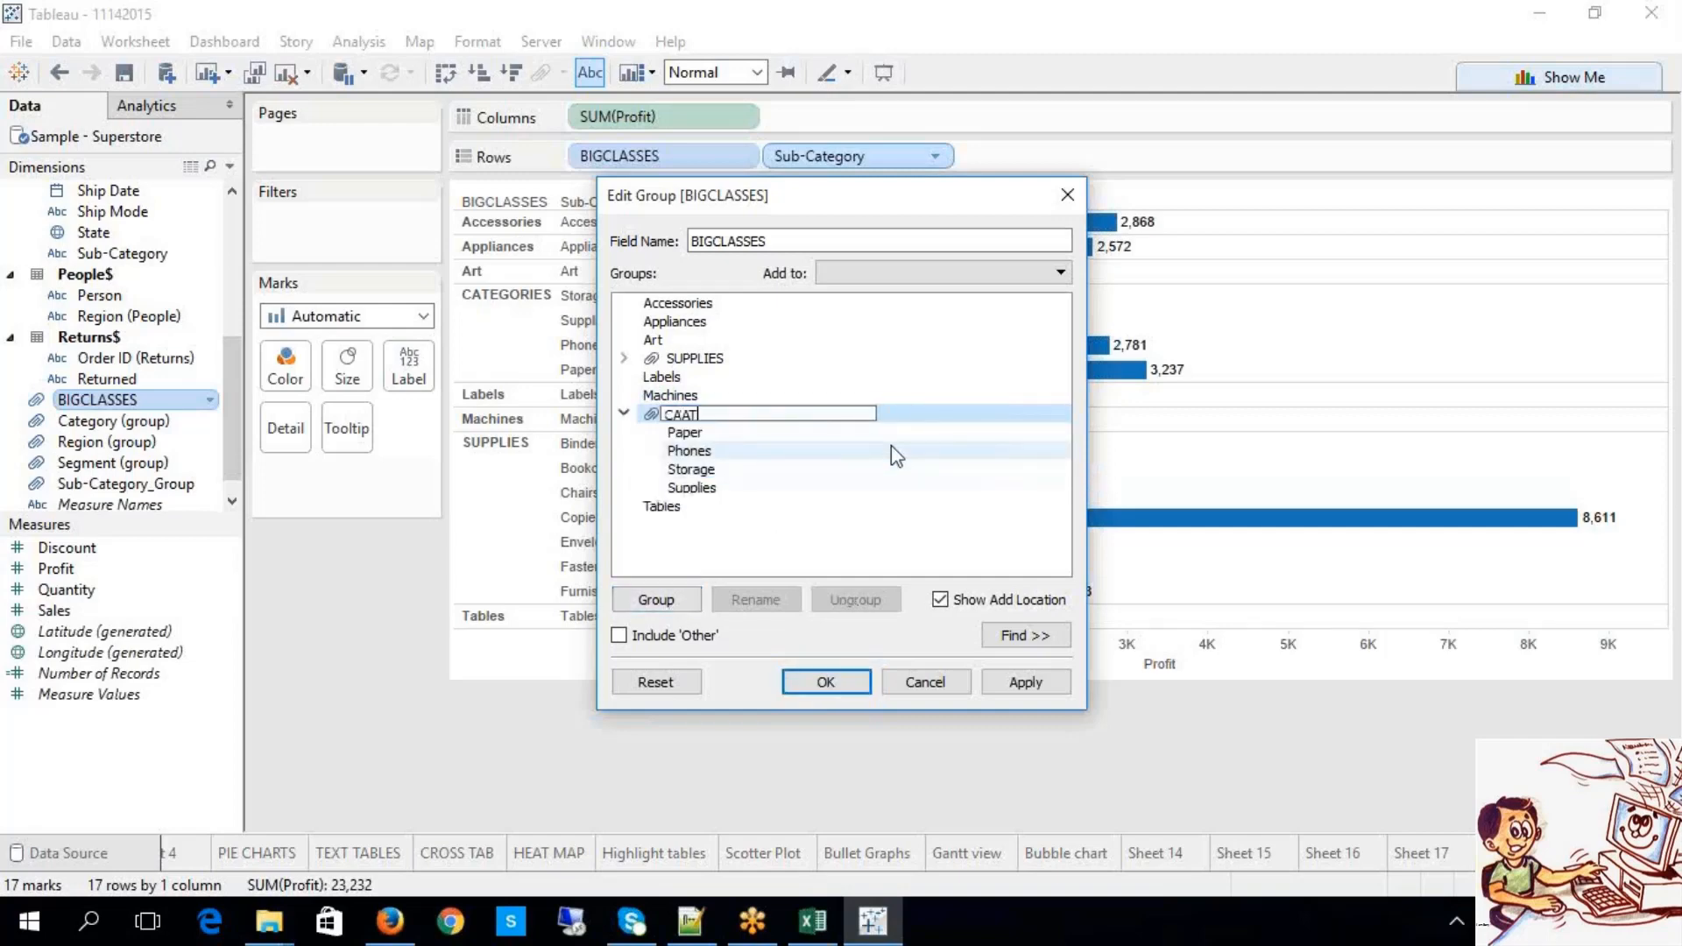
pyautogui.press('BackSpace')
pyautogui.press('BackSpace')
pyautogui.write('TEGORIES')
pyautogui.click(801, 538)
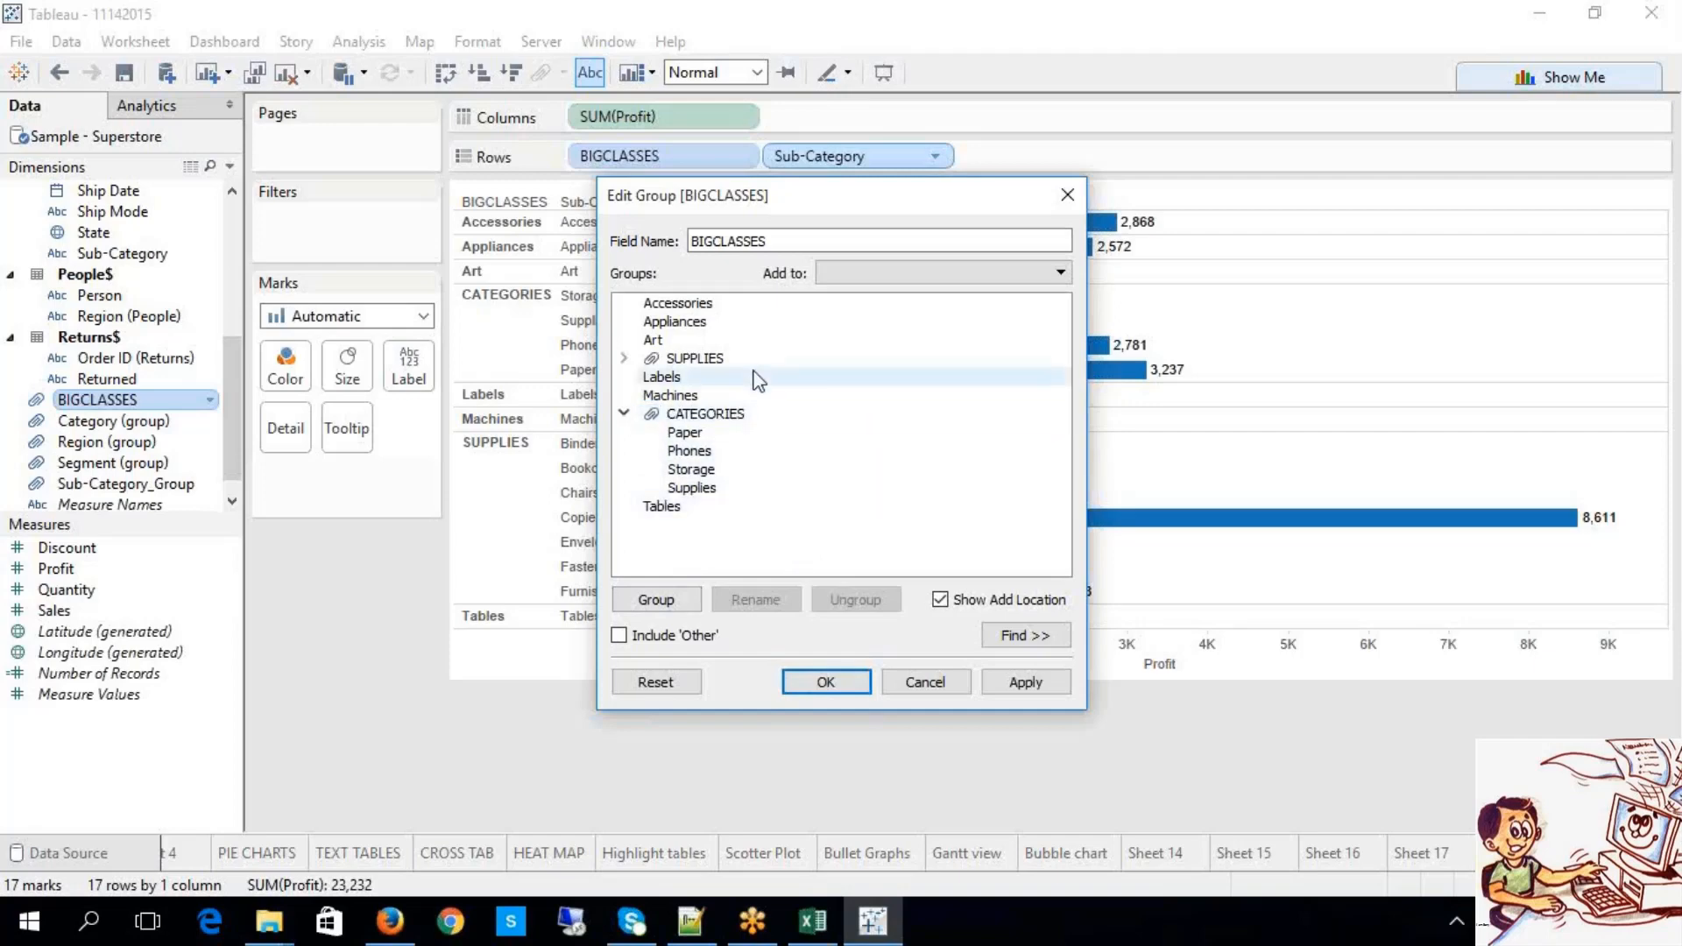
pyautogui.click(673, 643)
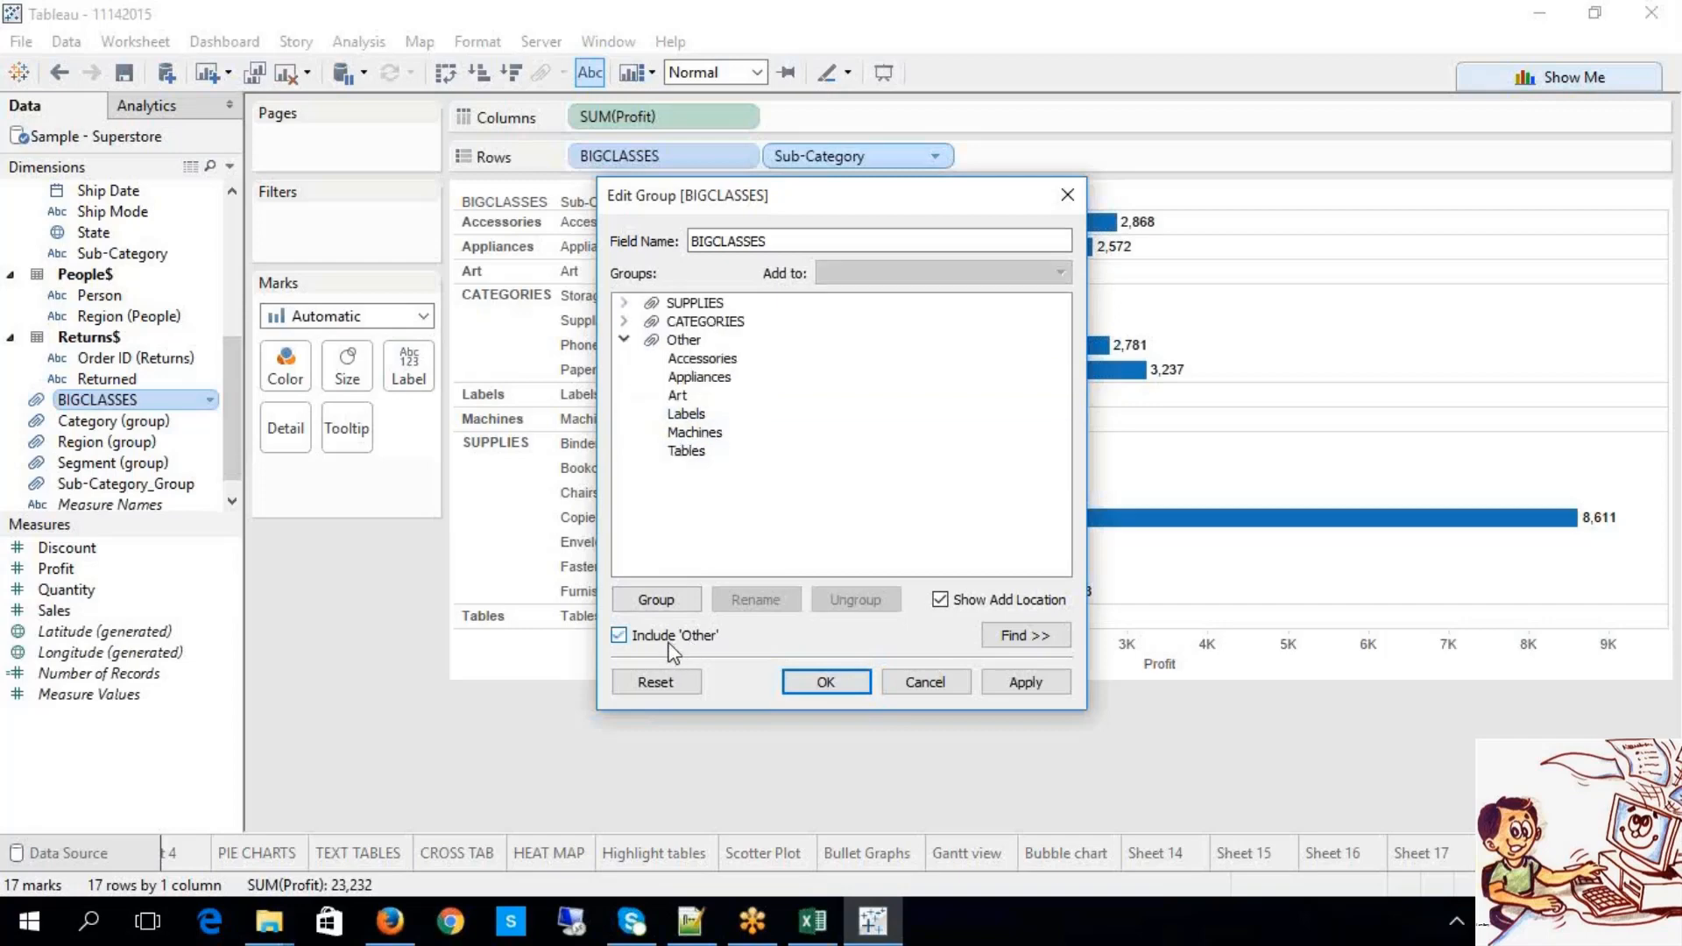
# Step: Move Appliances from Other into CATEGORIES and apply the change
pyautogui.click(710, 382)
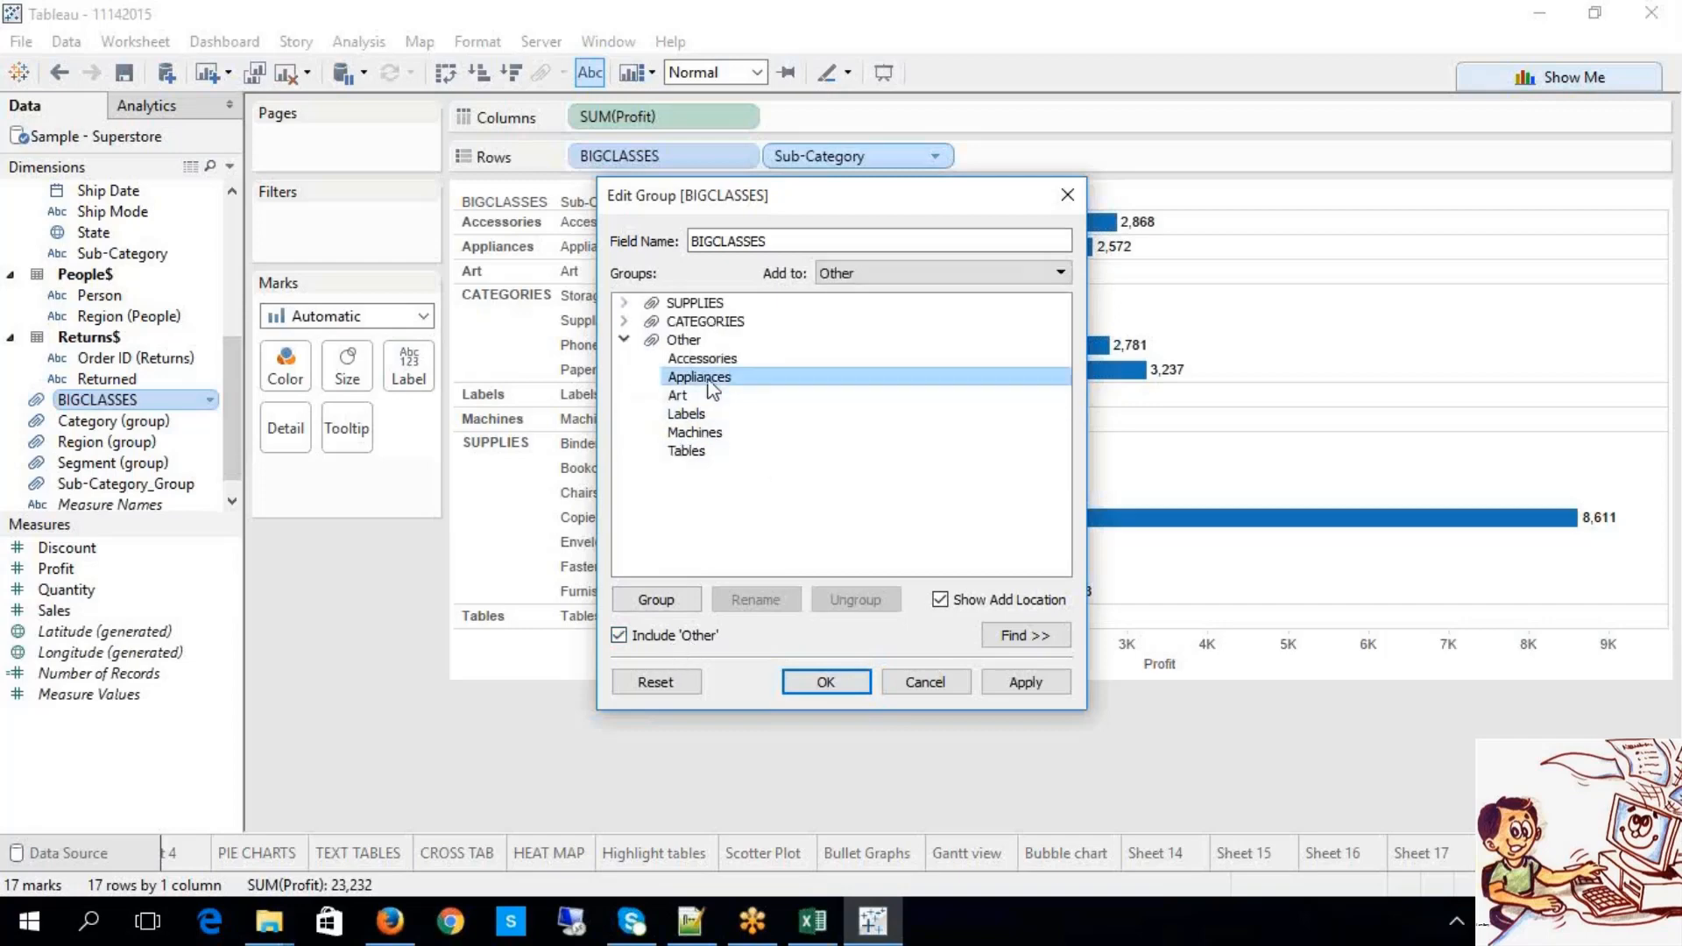
pyautogui.click(624, 321)
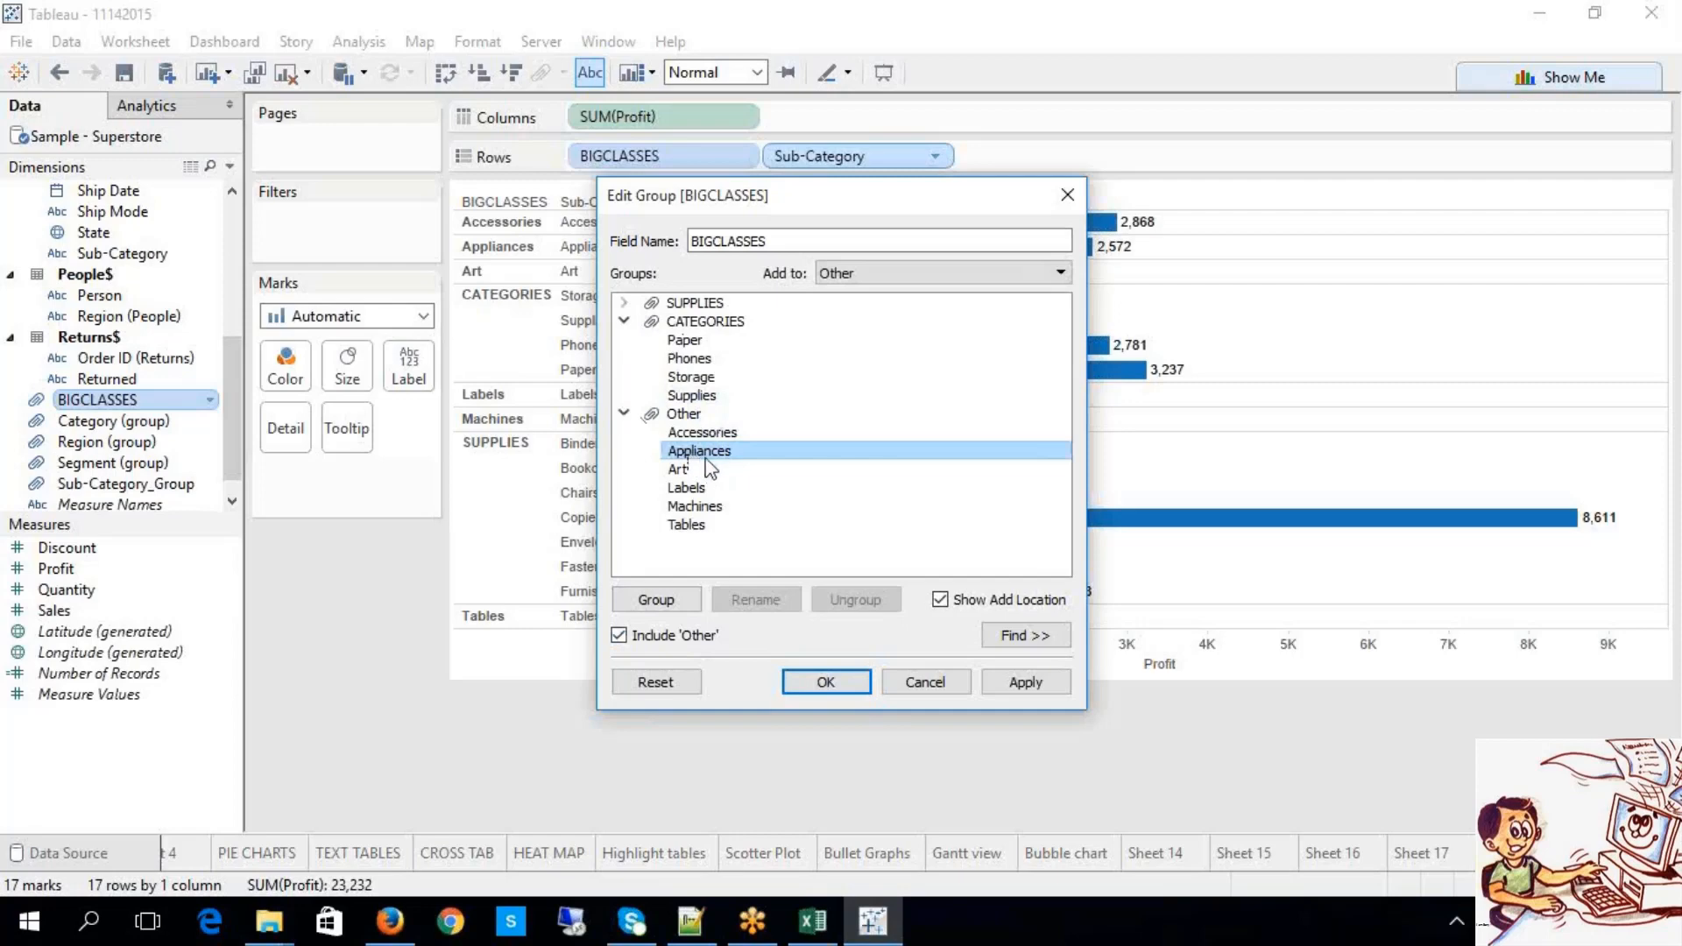
pyautogui.click(955, 273)
pyautogui.click(932, 294)
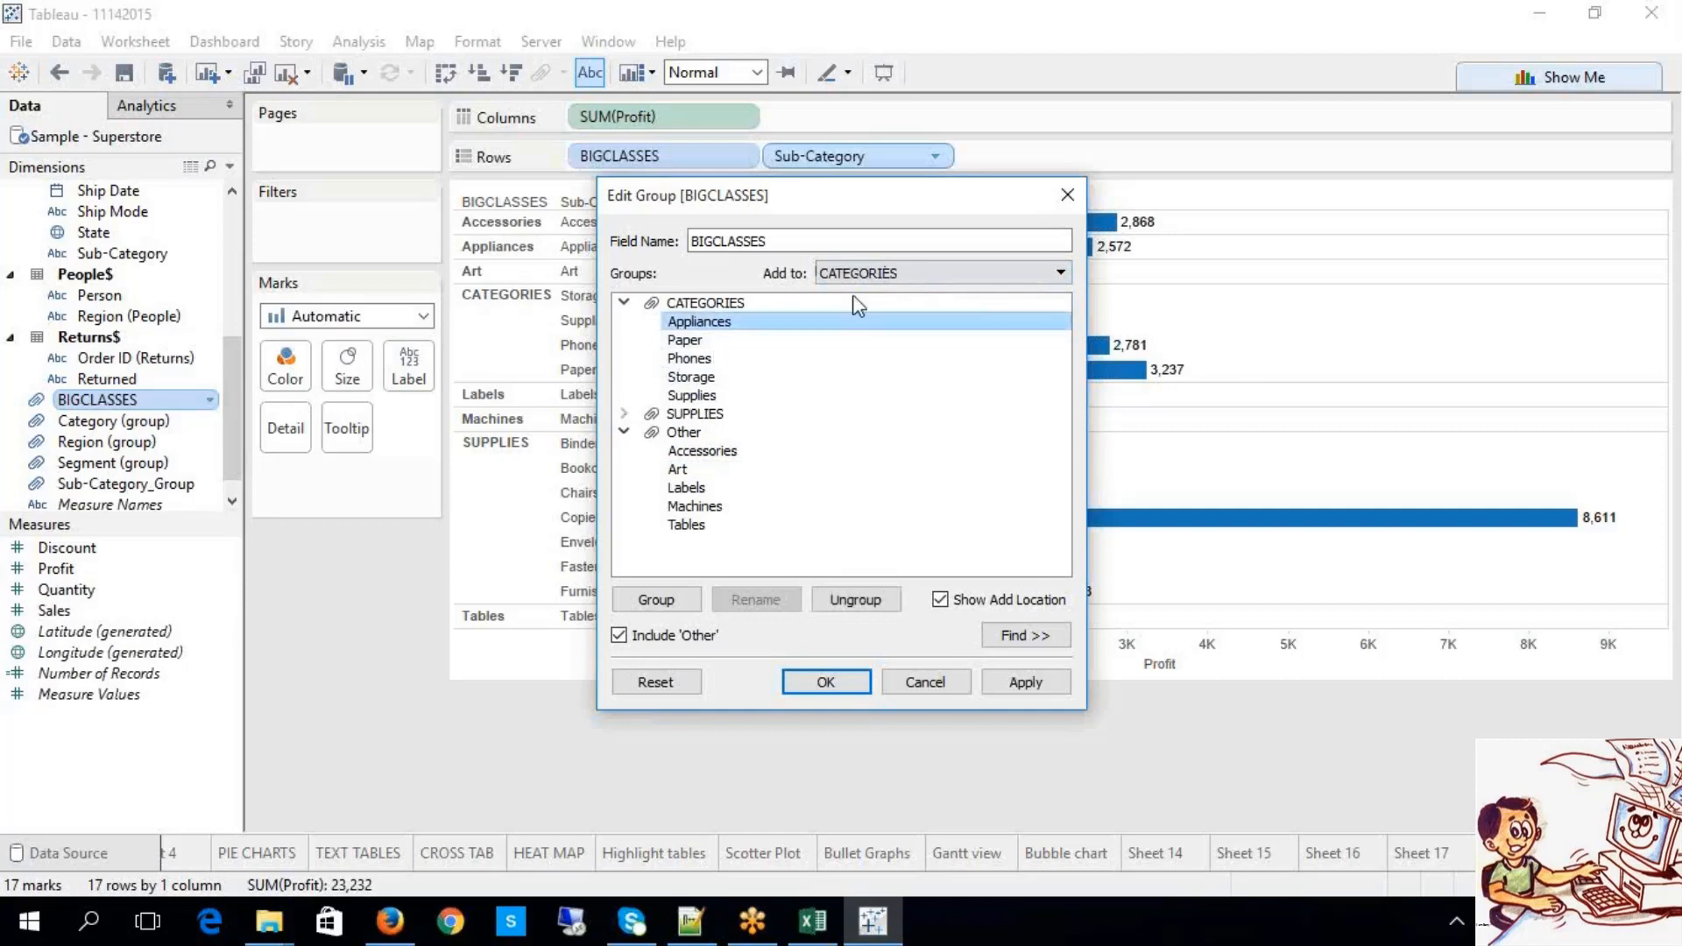
pyautogui.click(1024, 687)
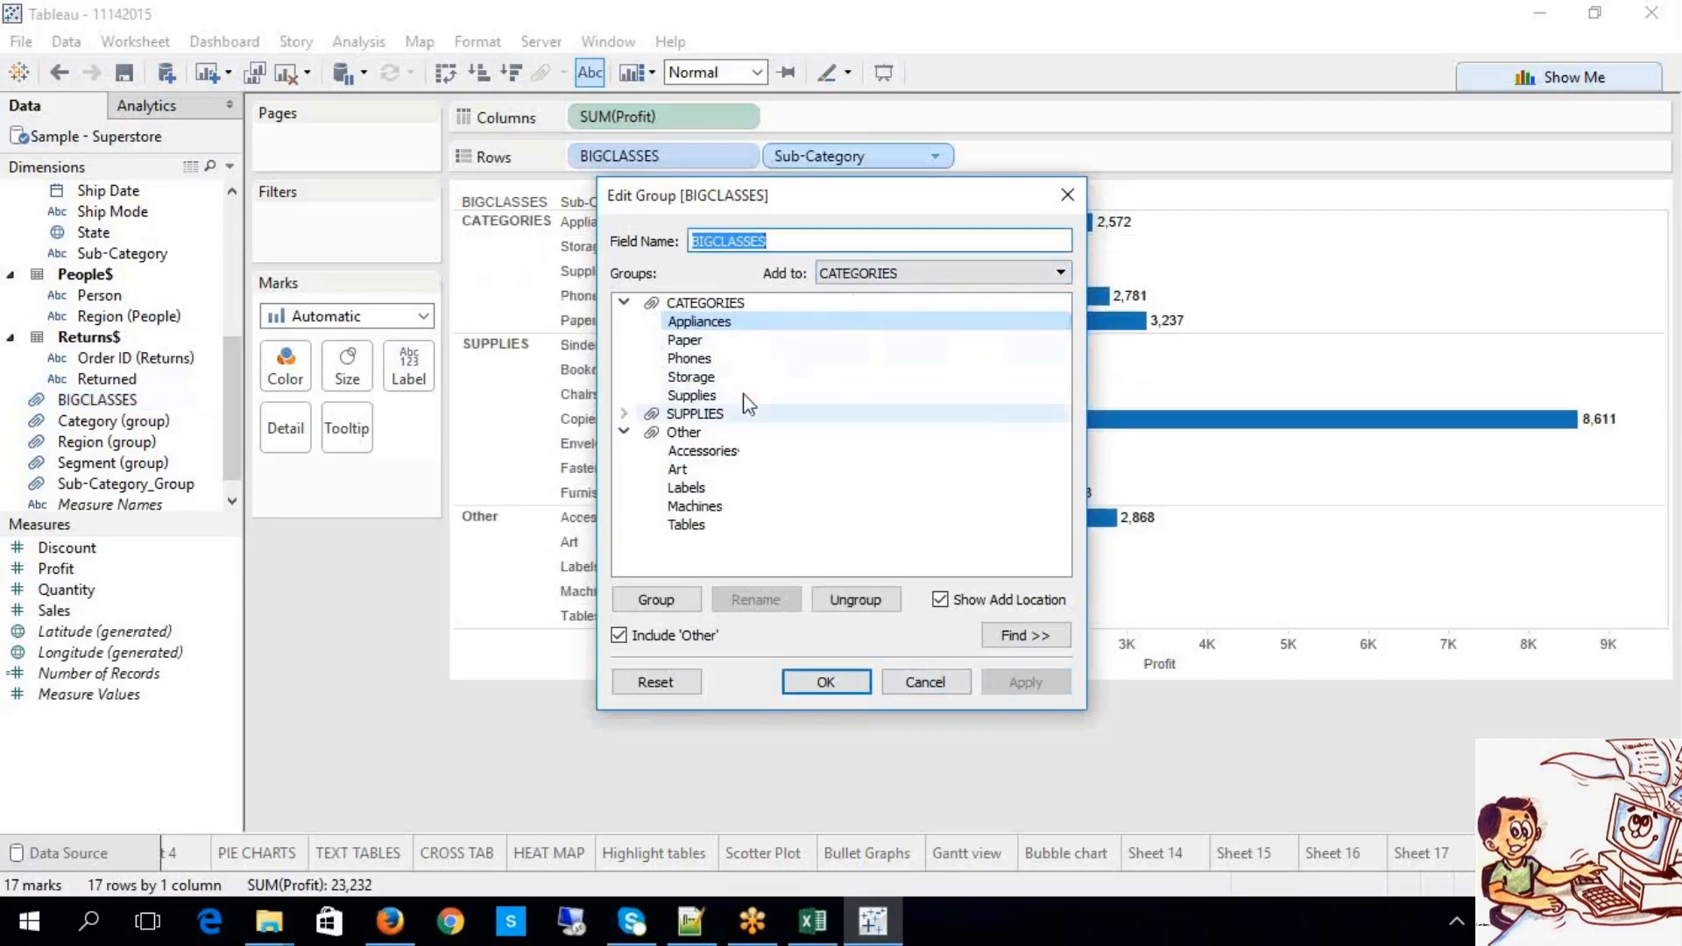
# Step: Move Machines from Other into SUPPLIES and apply the change
pyautogui.moveTo(744, 209); pyautogui.dragTo(489, 284)
pyautogui.click(350, 603)
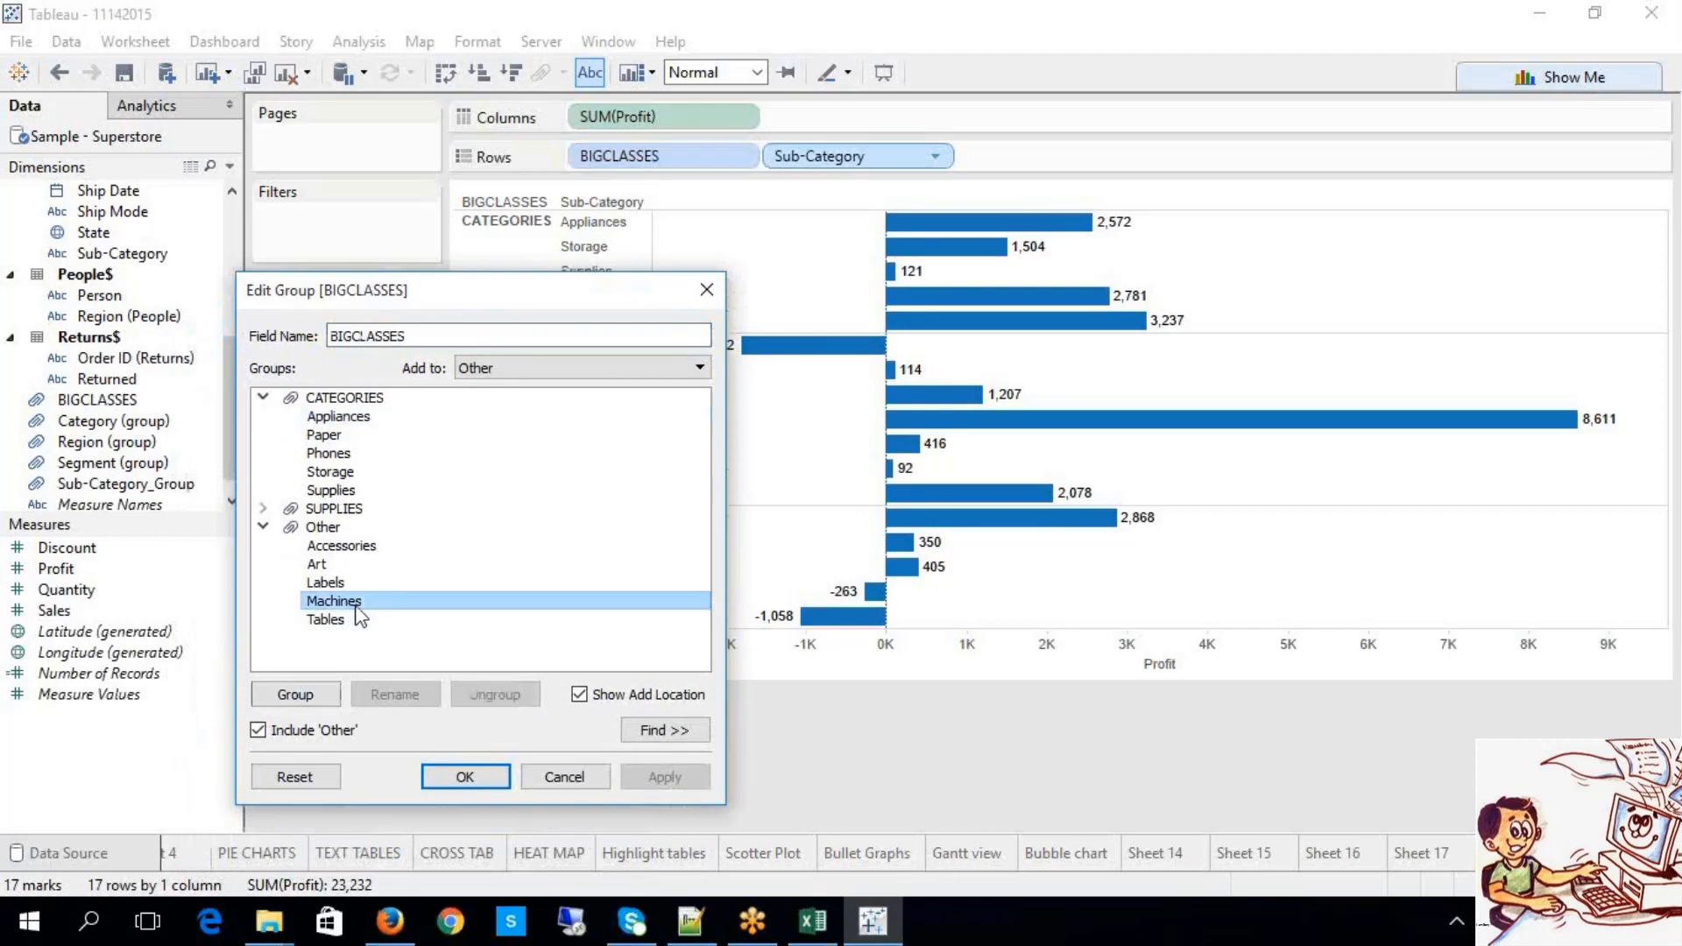
pyautogui.click(513, 371)
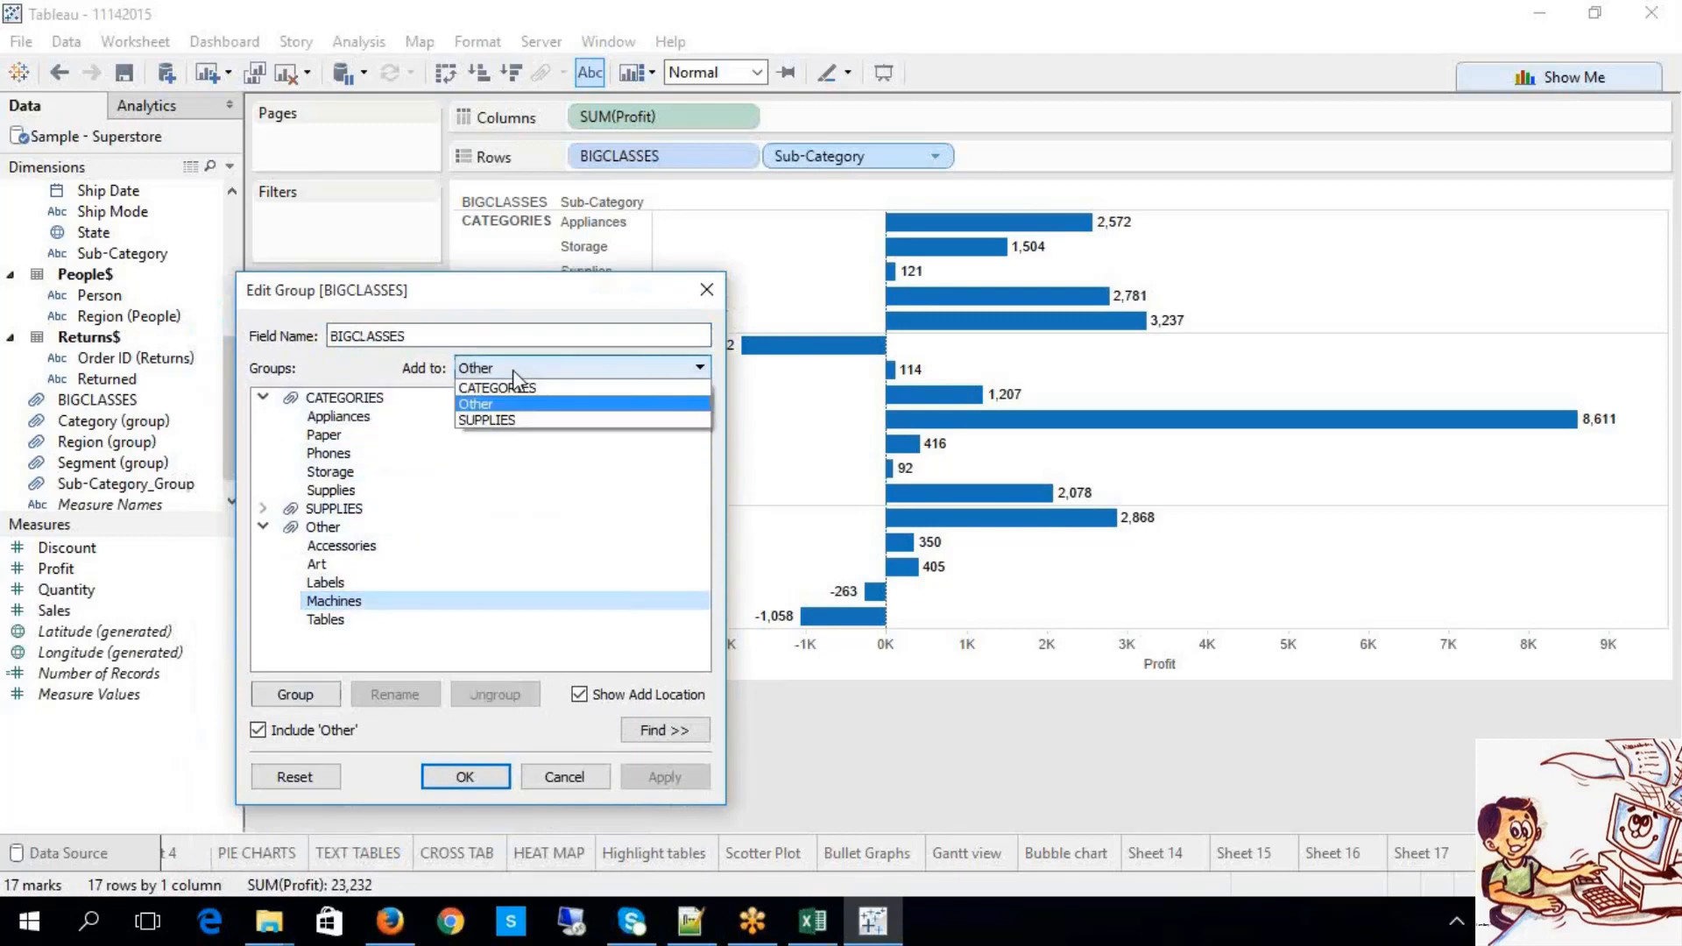
pyautogui.click(491, 420)
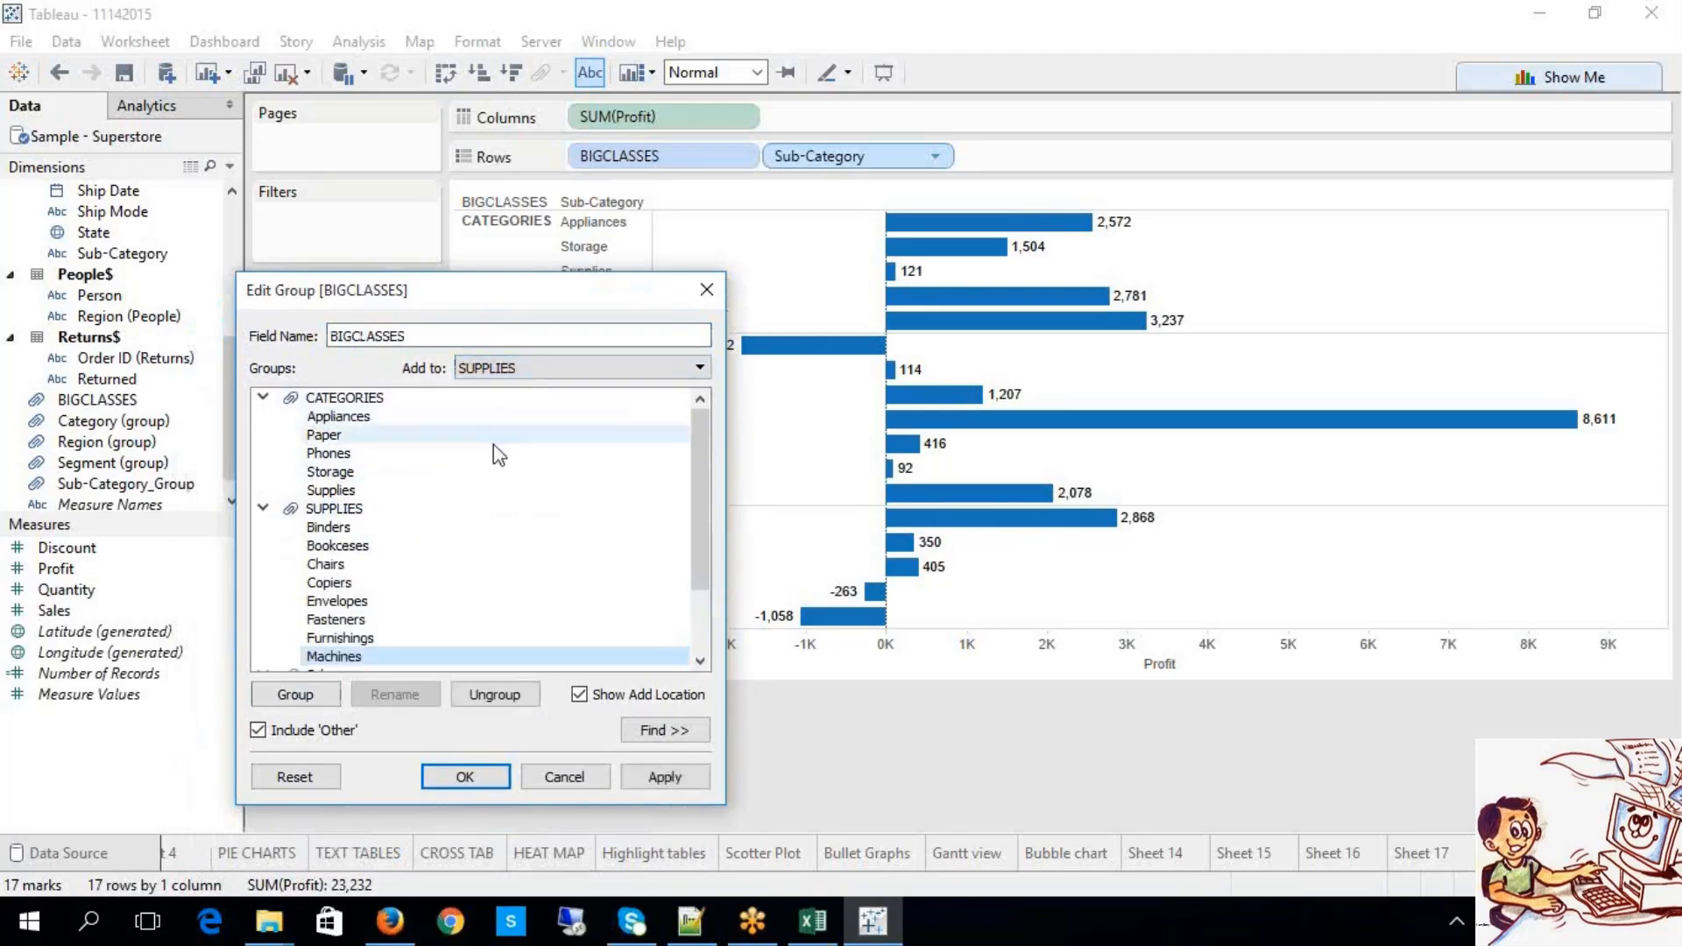
pyautogui.click(665, 777)
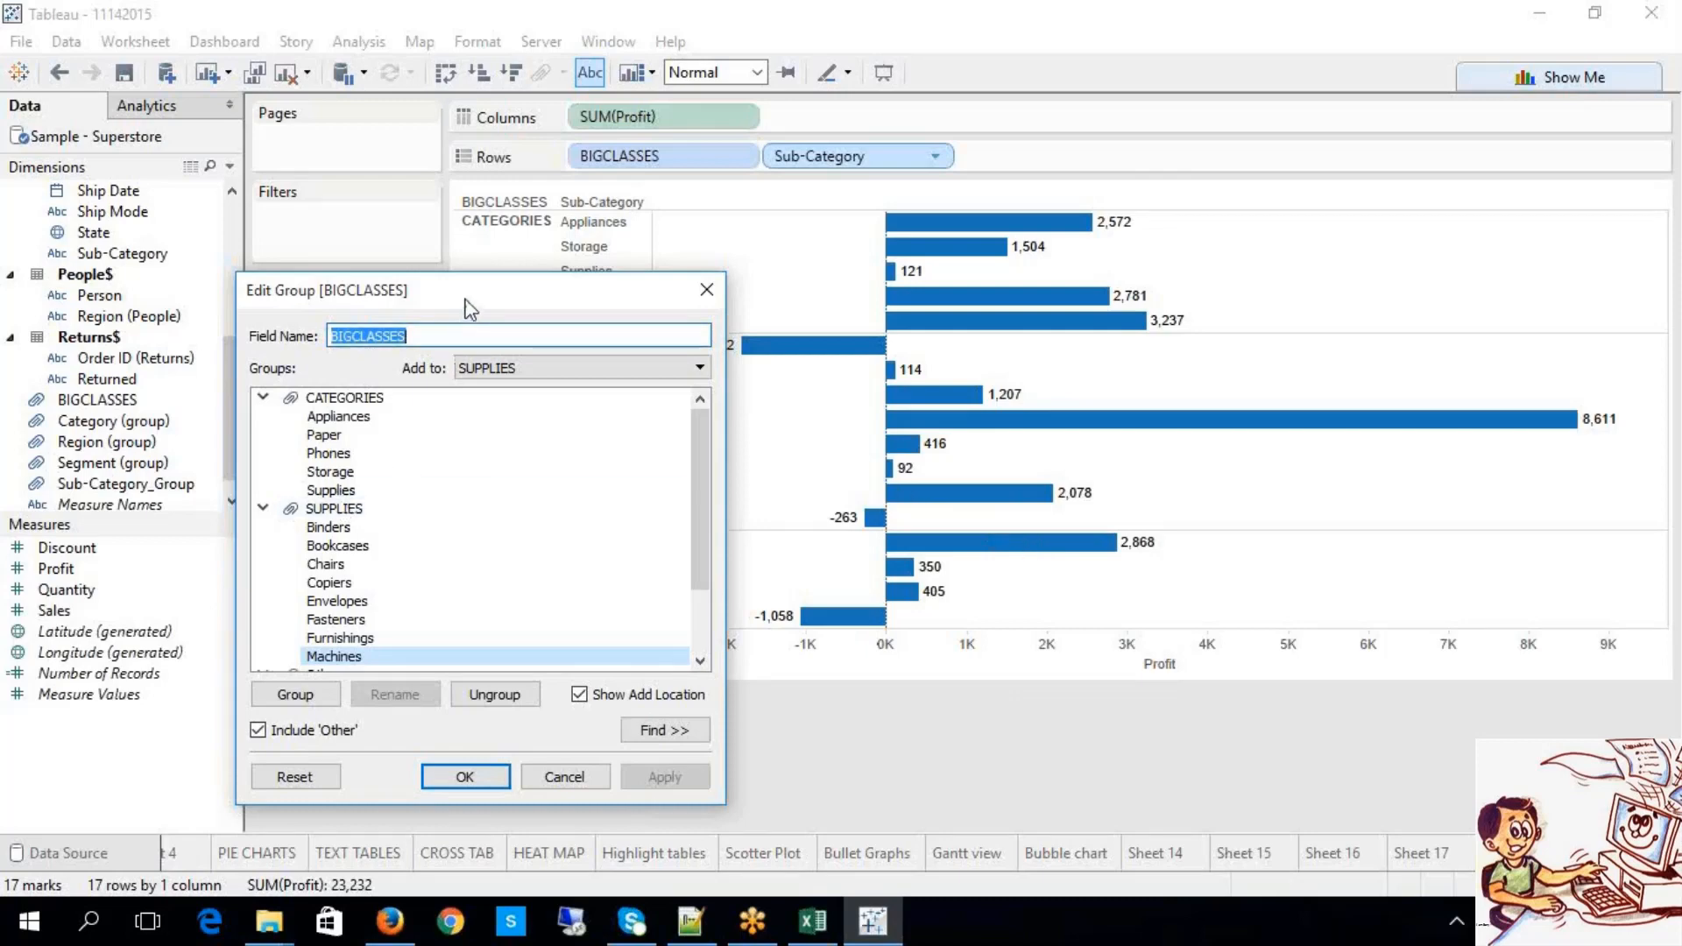
pyautogui.moveTo(470, 307); pyautogui.dragTo(536, 221)
# Step: Move Tables from Other into the CATEGORIES group
pyautogui.click(328, 423)
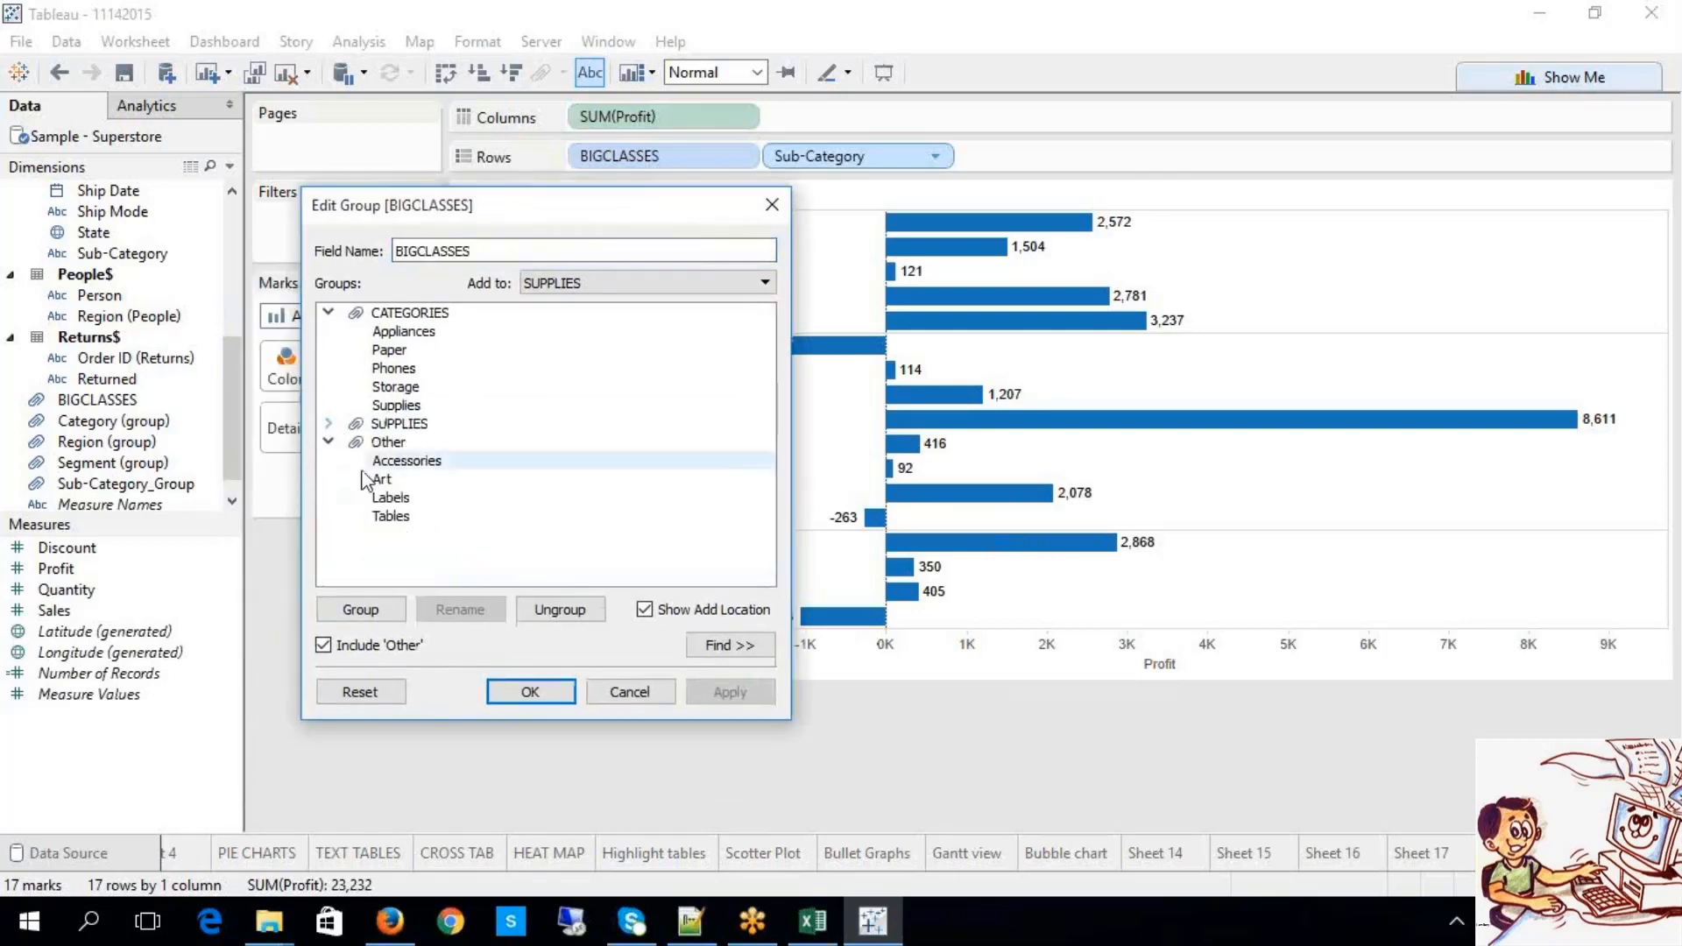
pyautogui.click(393, 519)
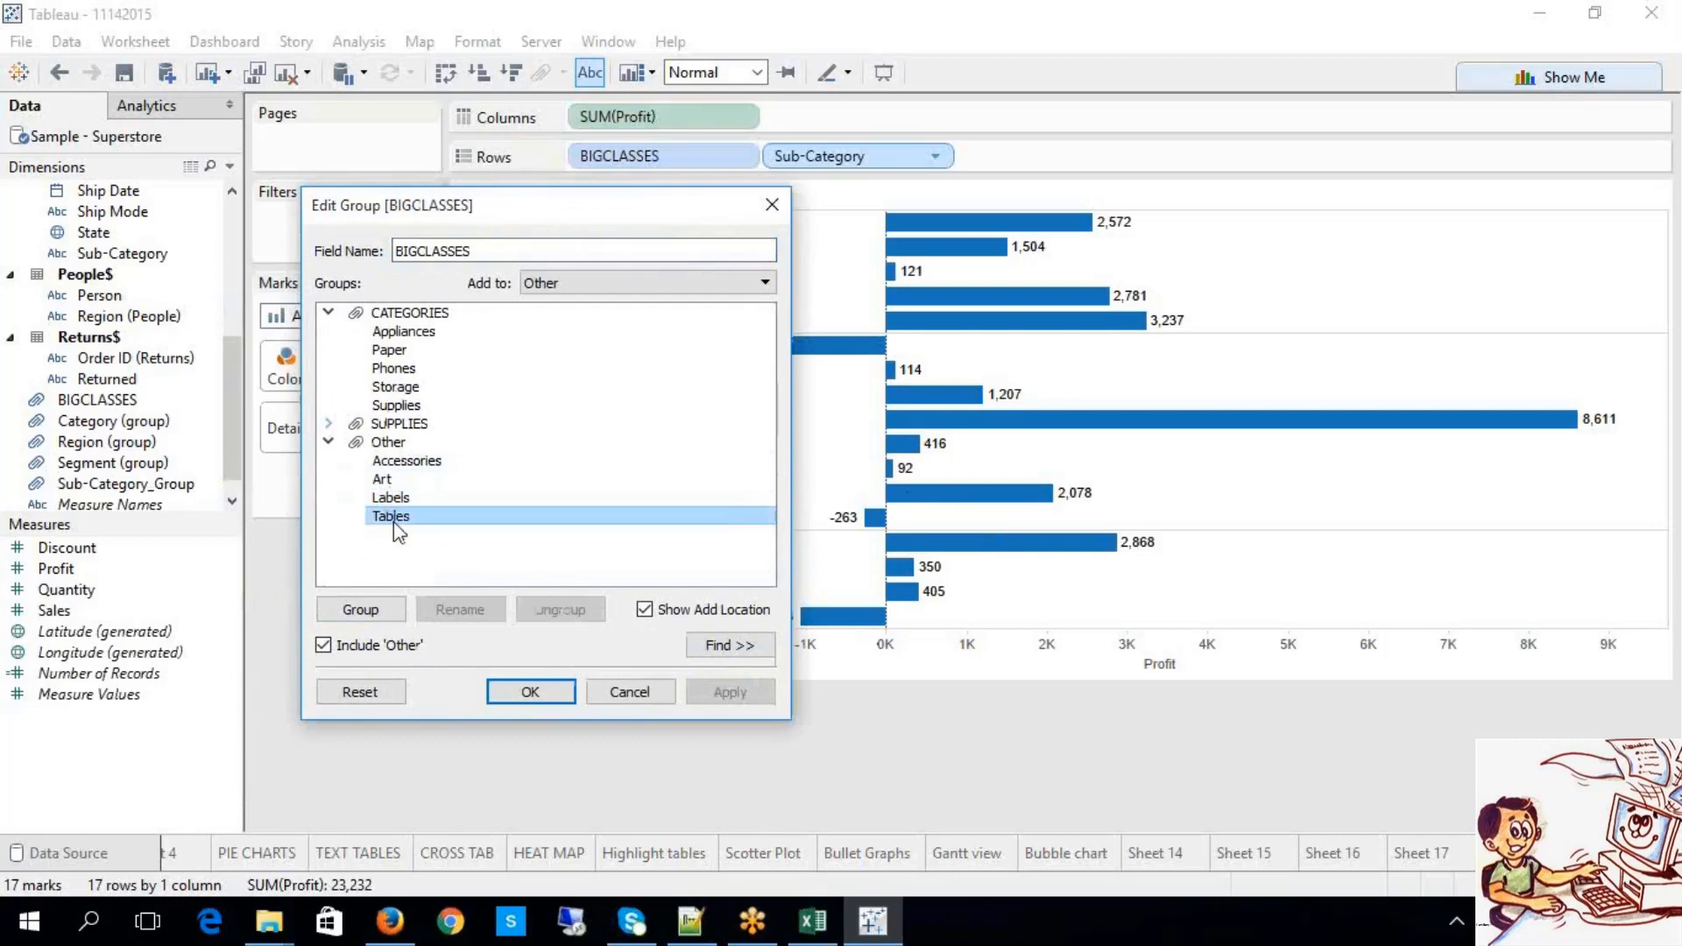
pyautogui.click(659, 611)
pyautogui.click(643, 614)
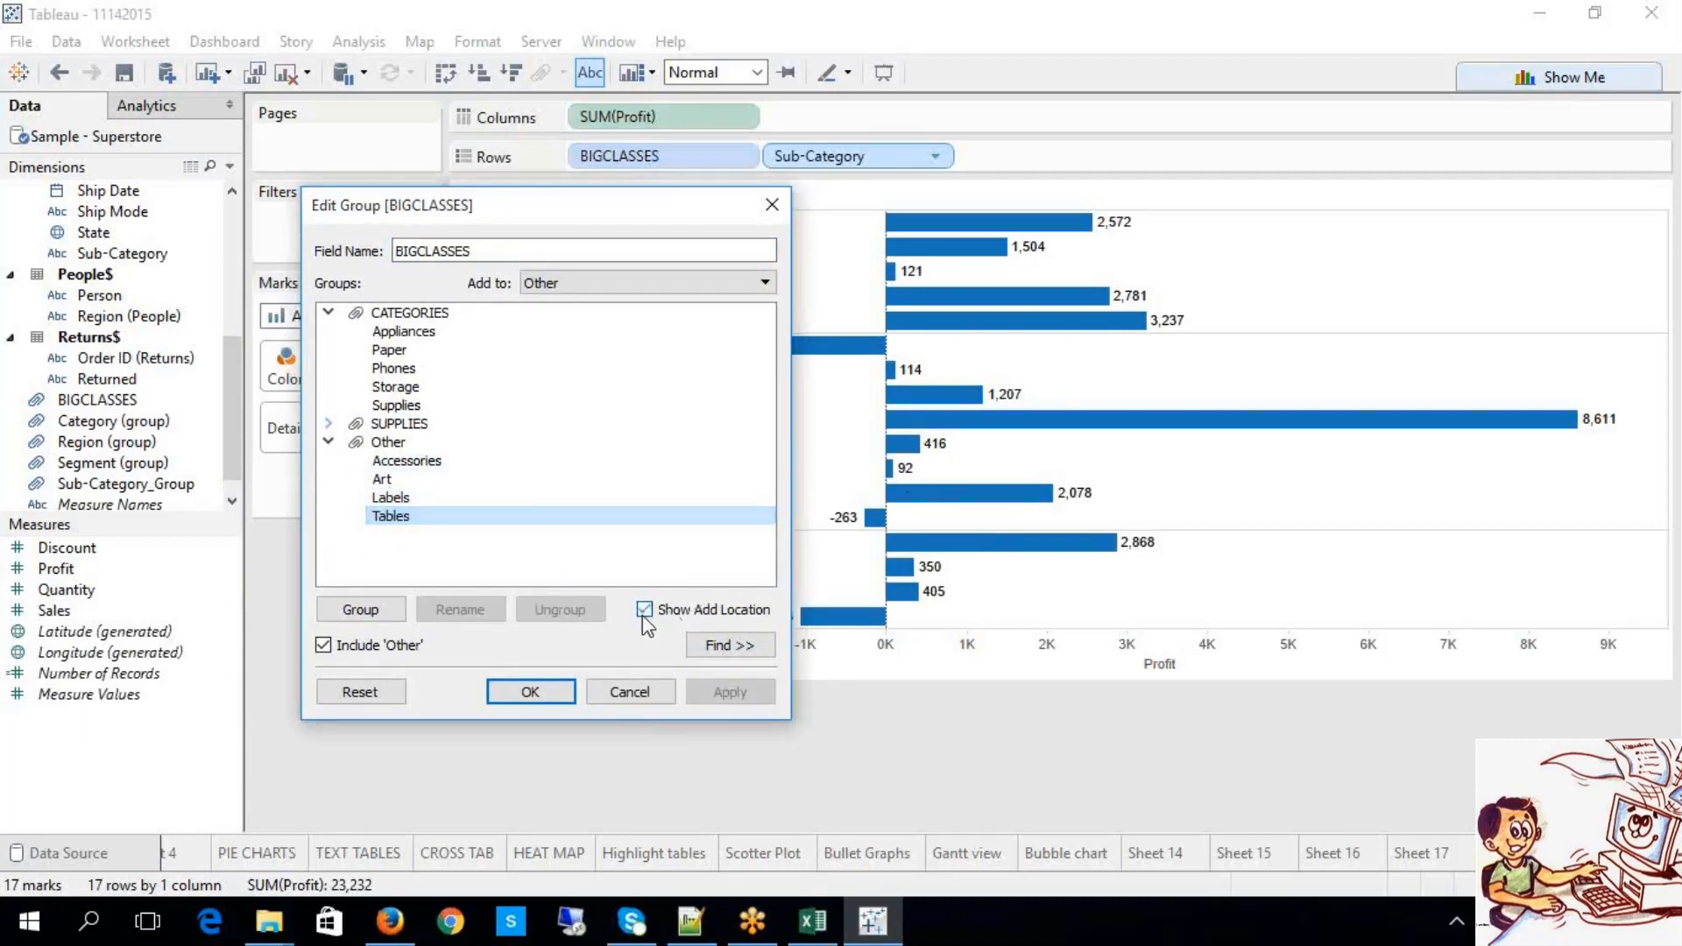
pyautogui.click(653, 282)
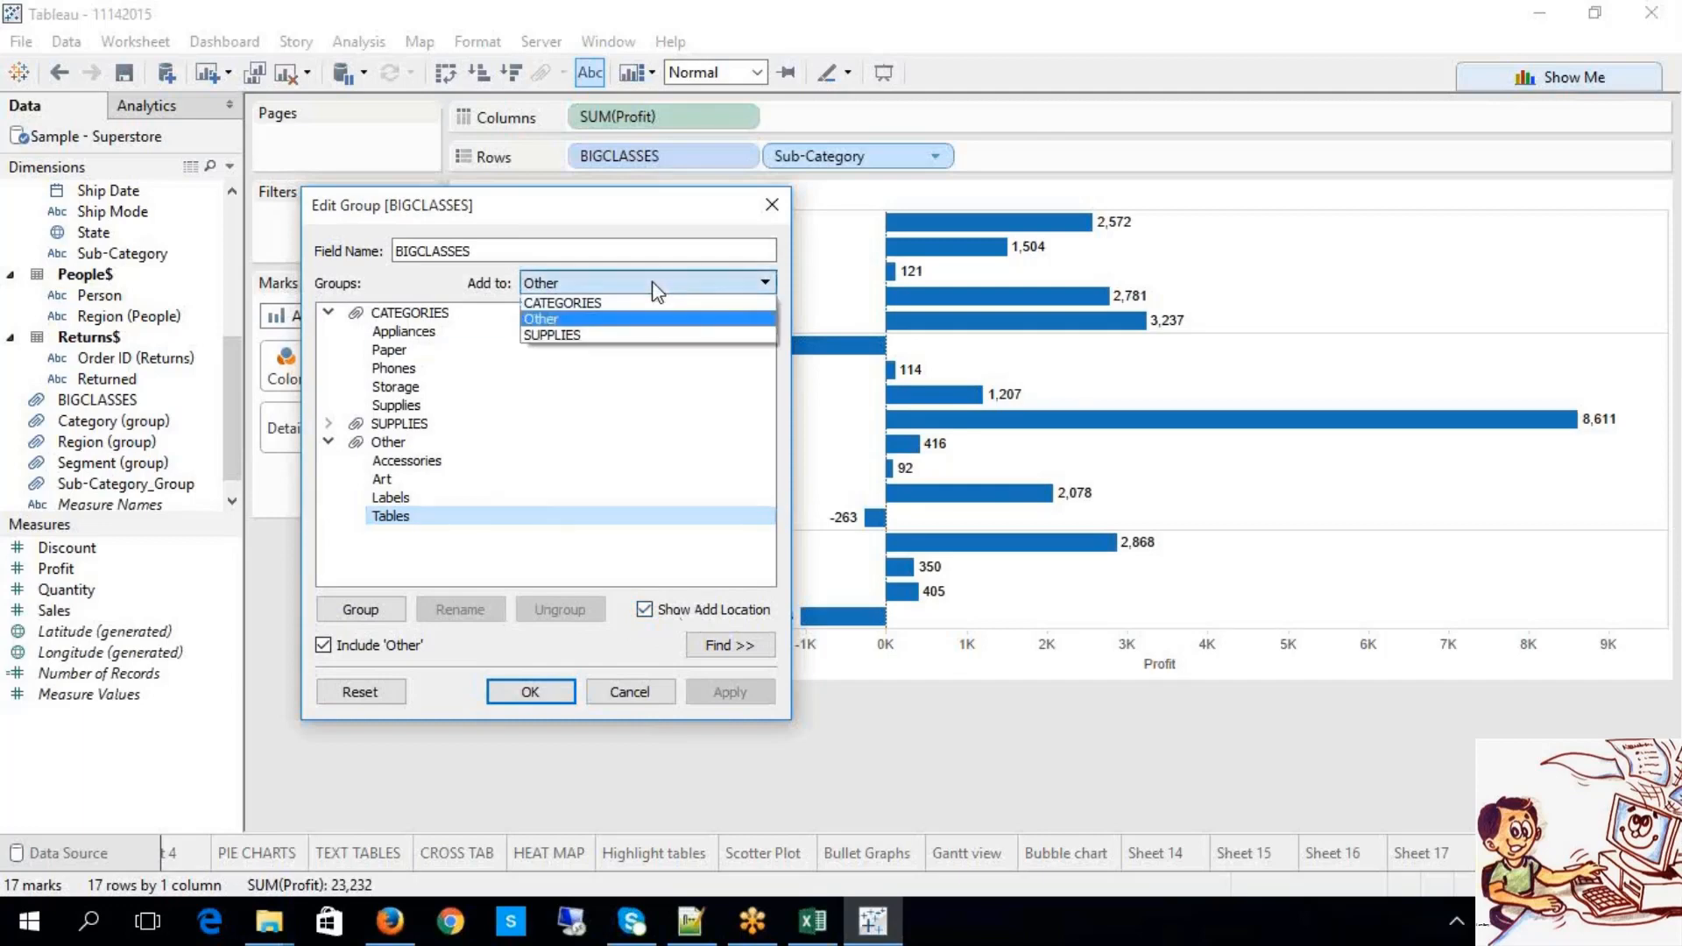
pyautogui.click(638, 307)
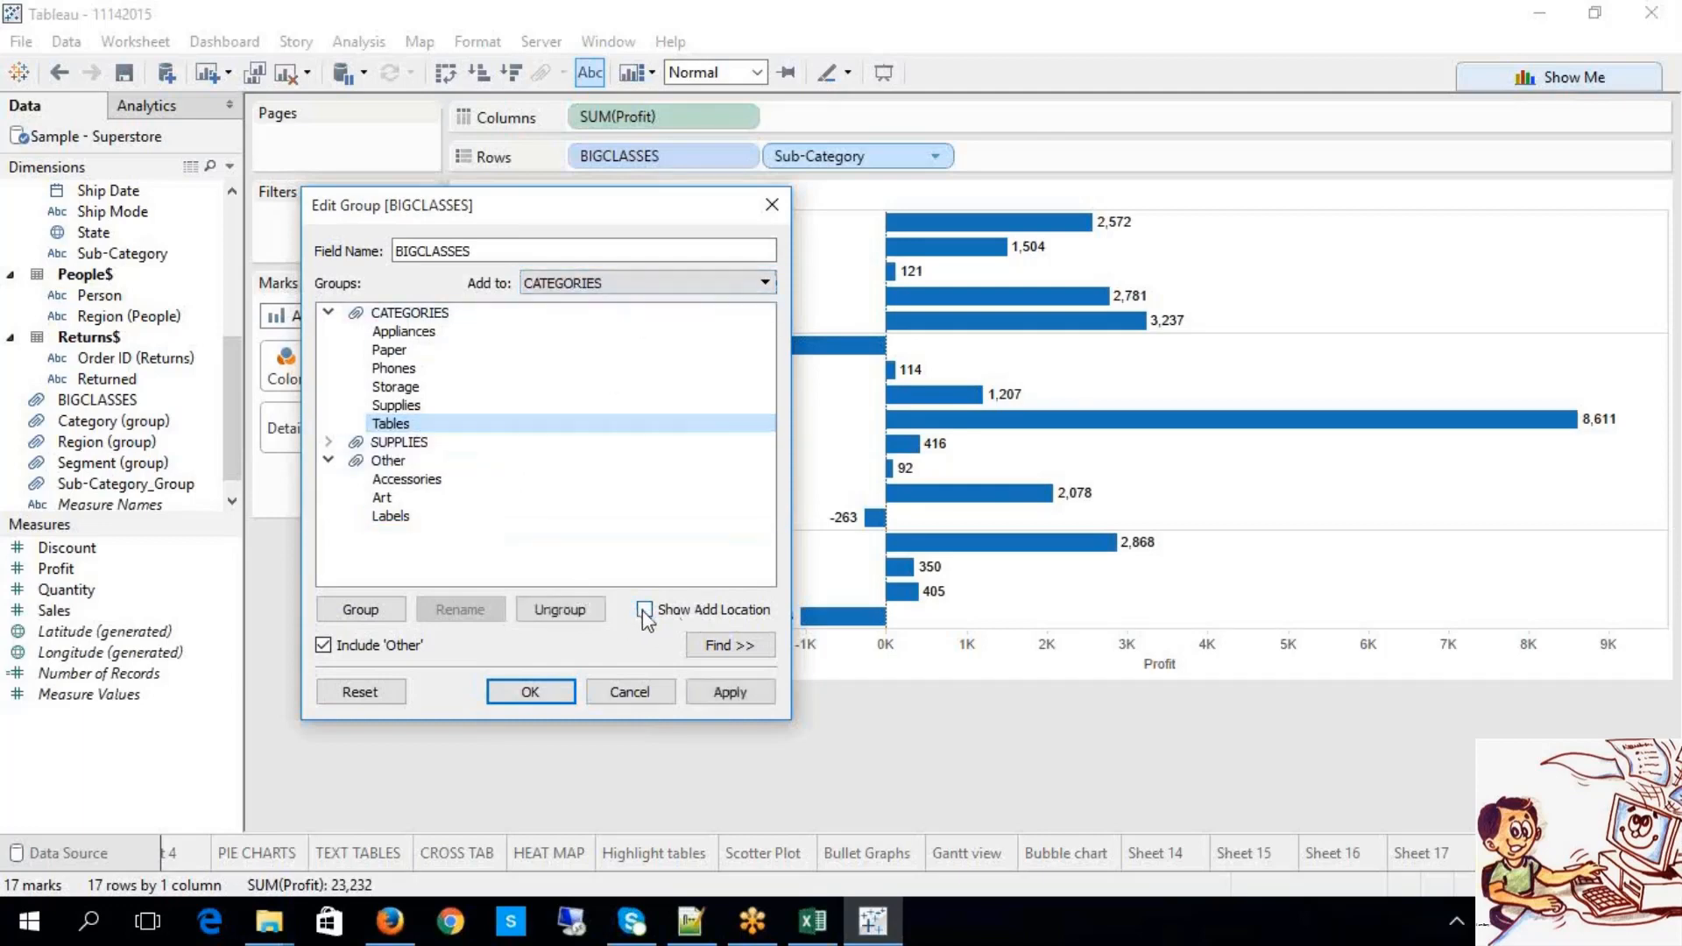
# Step: Move Art from Other into the SUPPLIES group
pyautogui.click(386, 497)
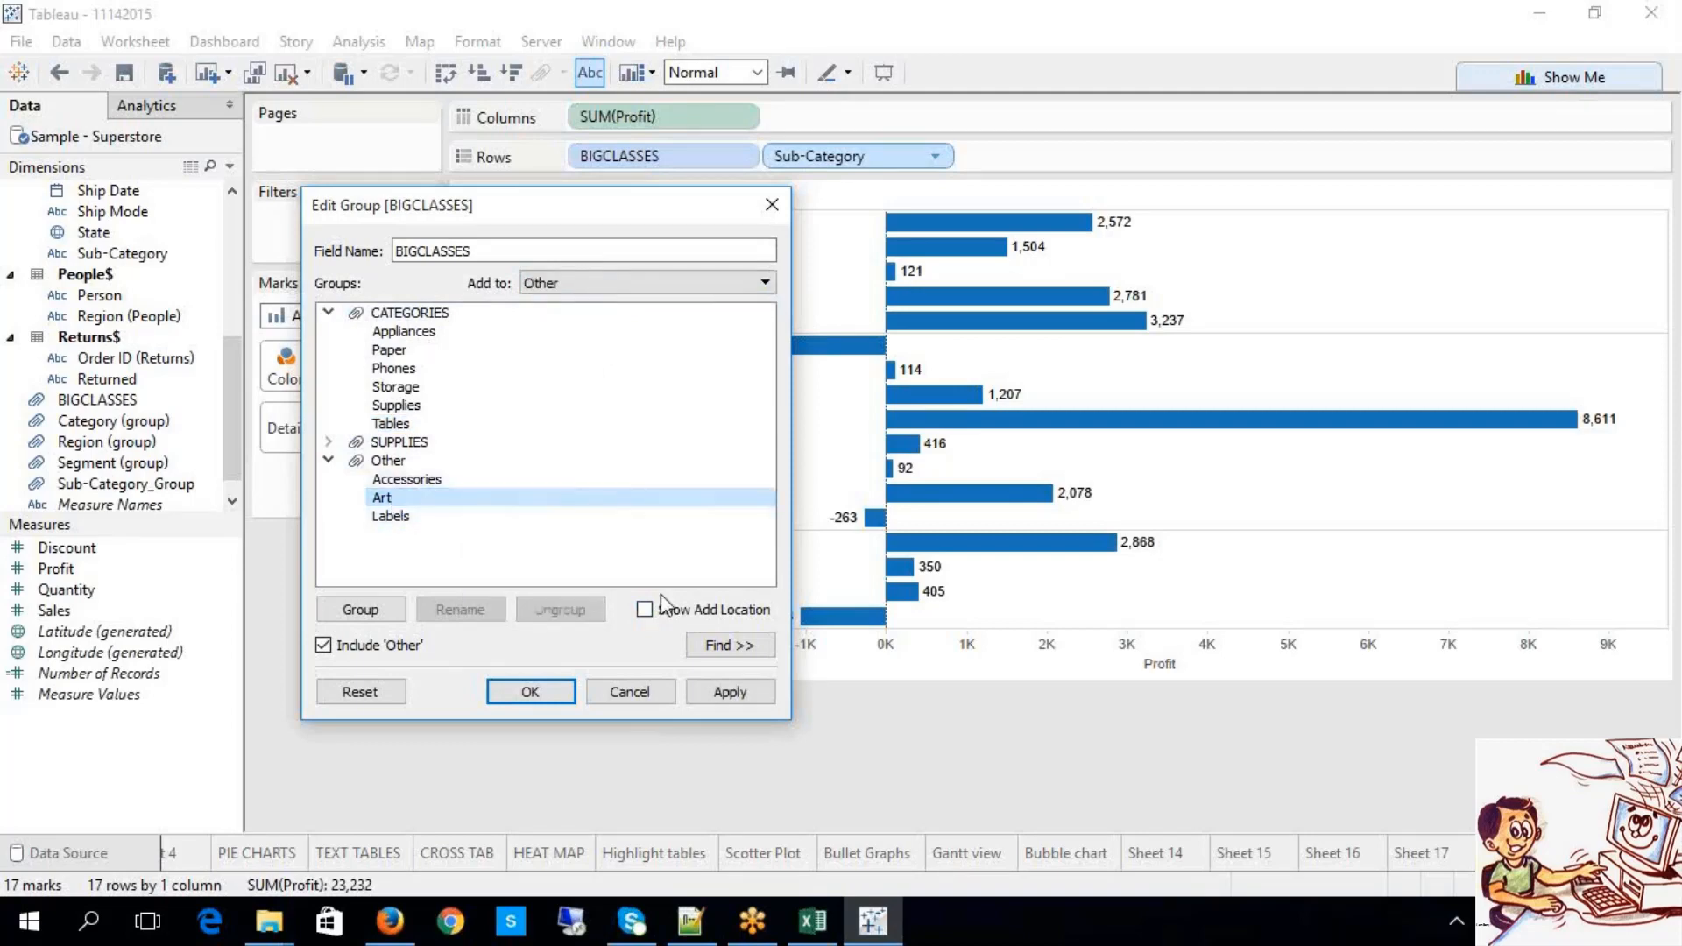
pyautogui.click(646, 283)
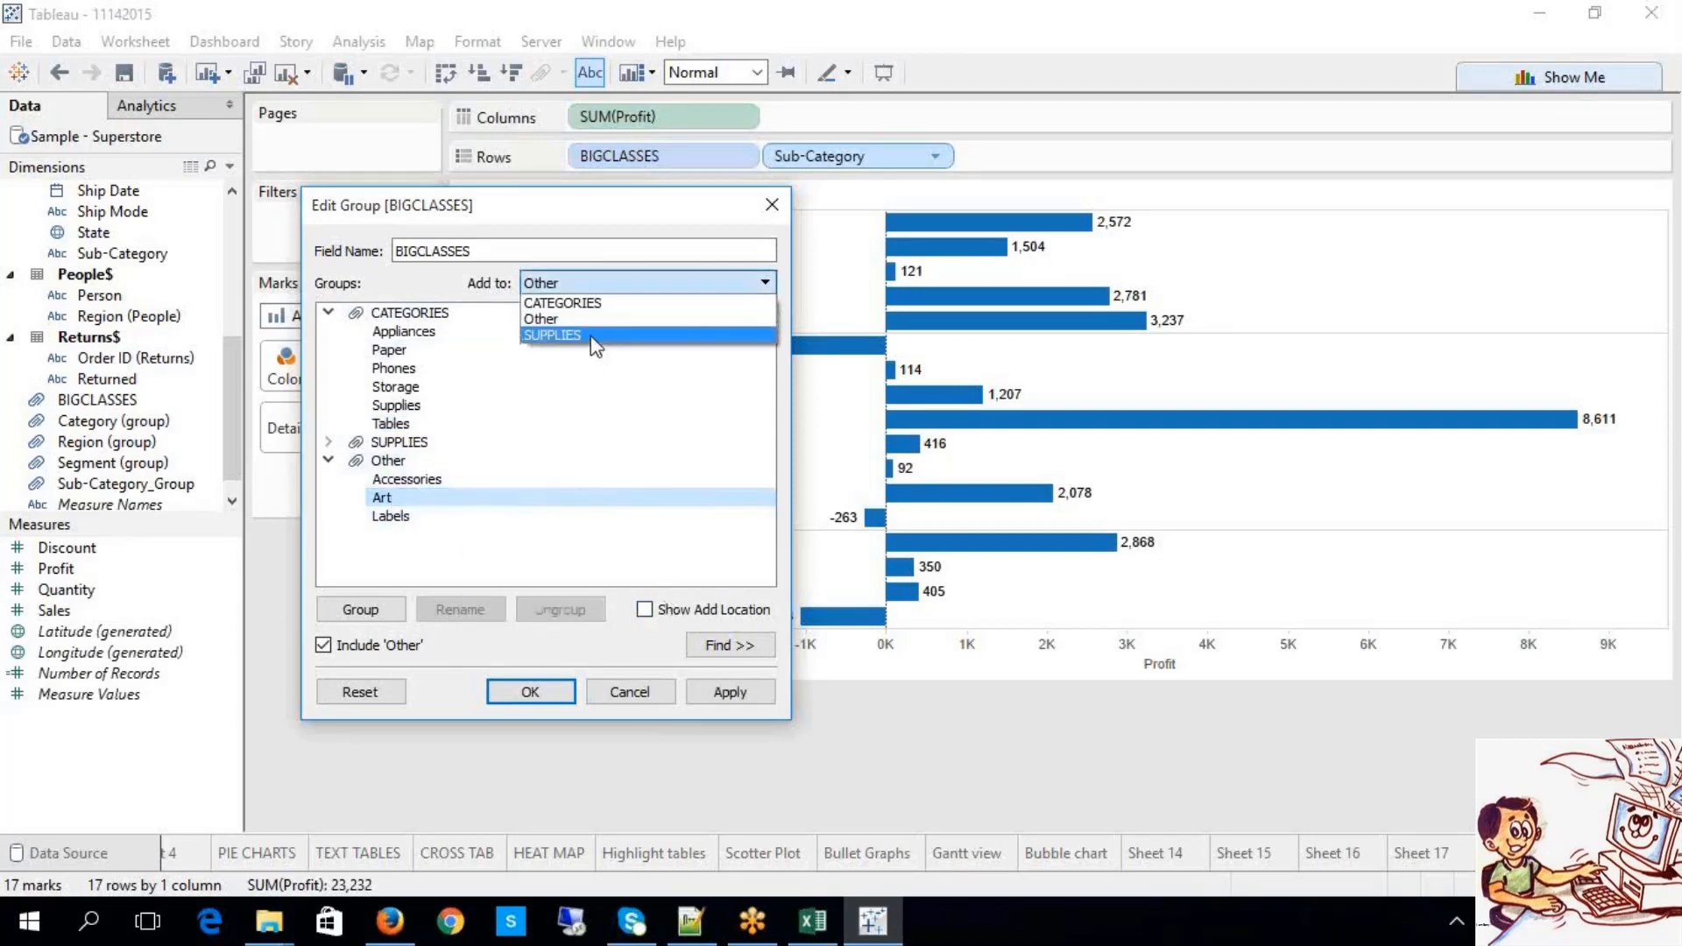
pyautogui.click(592, 337)
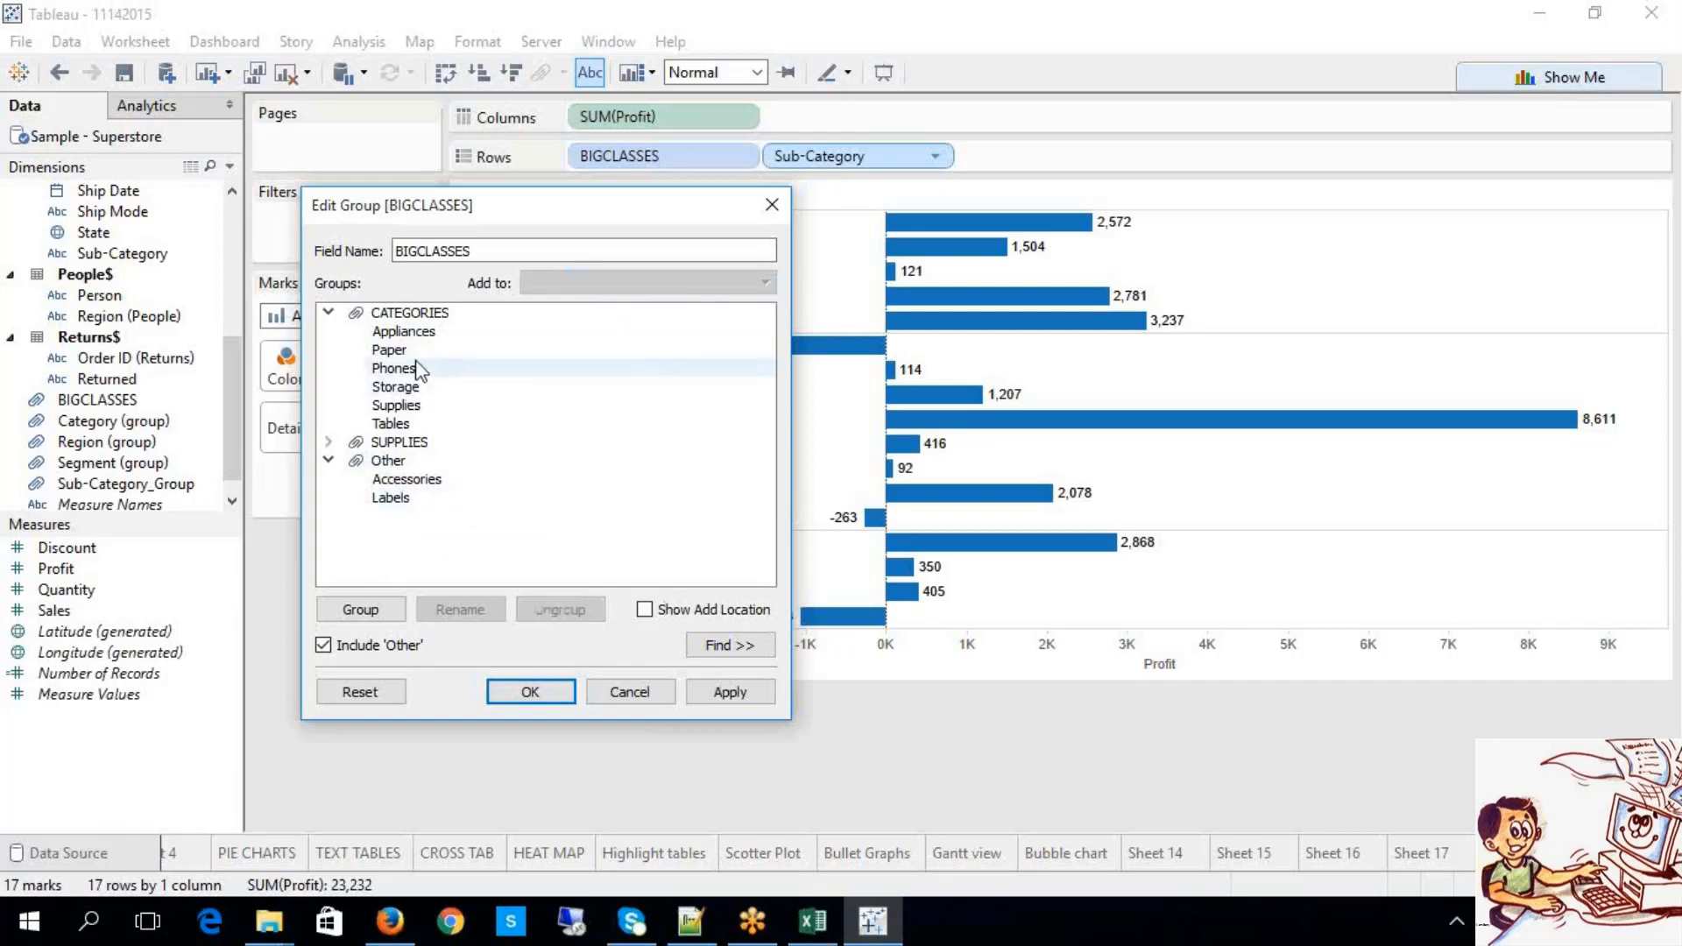
pyautogui.click(673, 609)
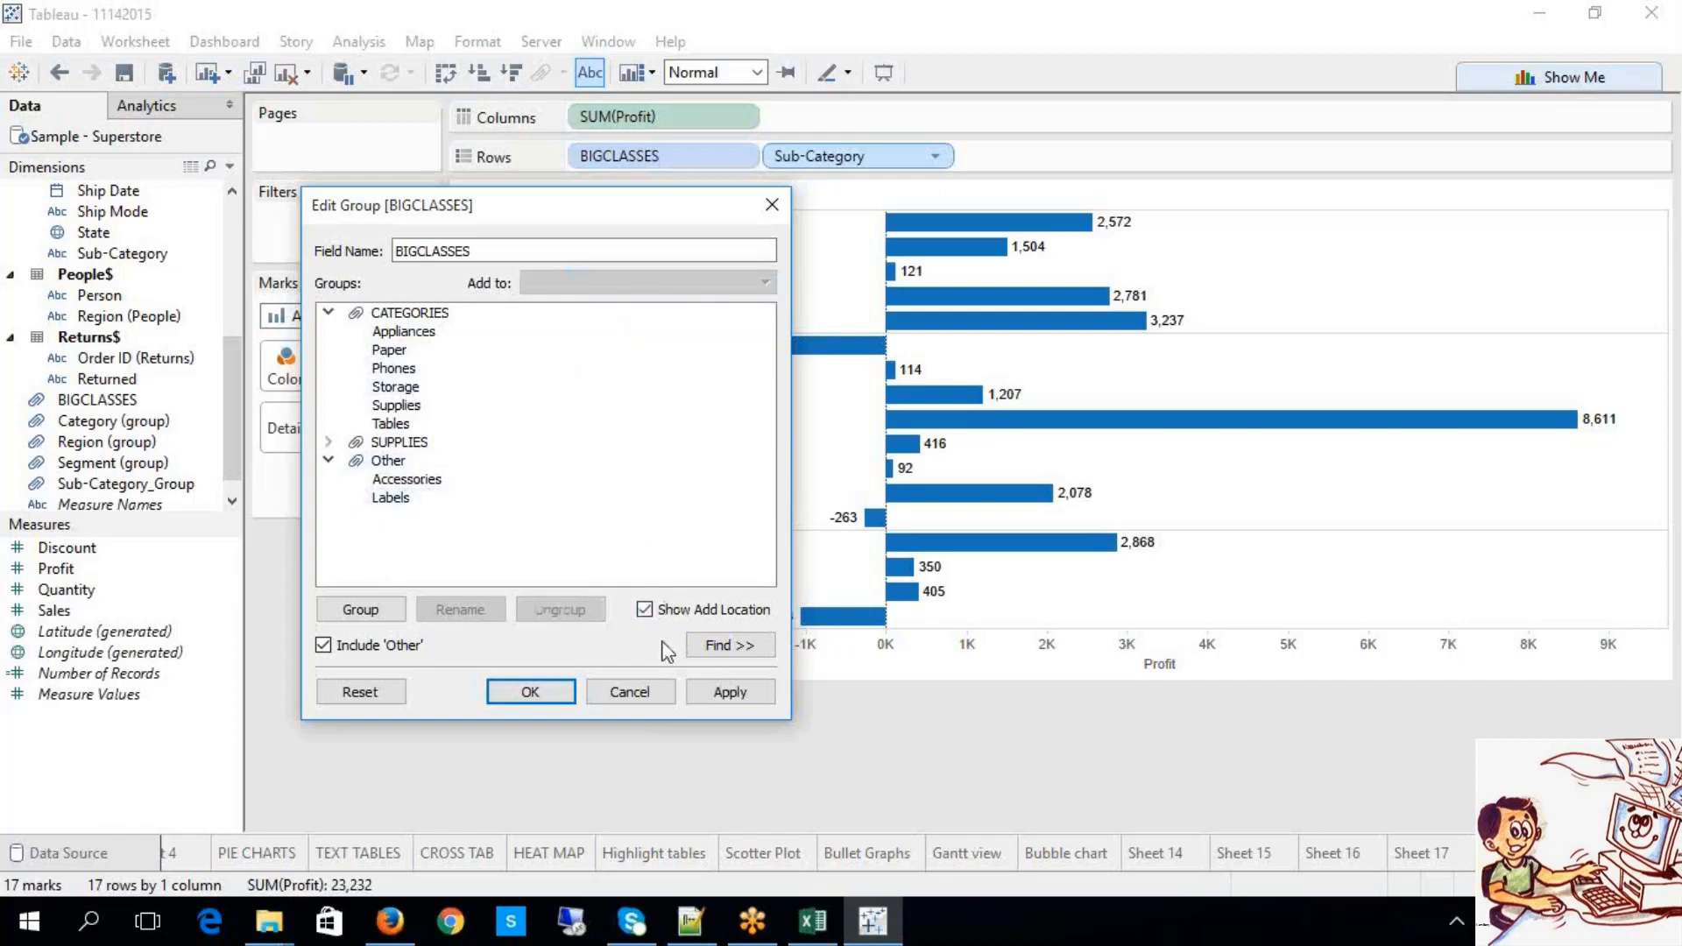
# Step: Move Labels into CATEGORIES, leaving only Accessories in Other, and show member search
pyautogui.click(408, 499)
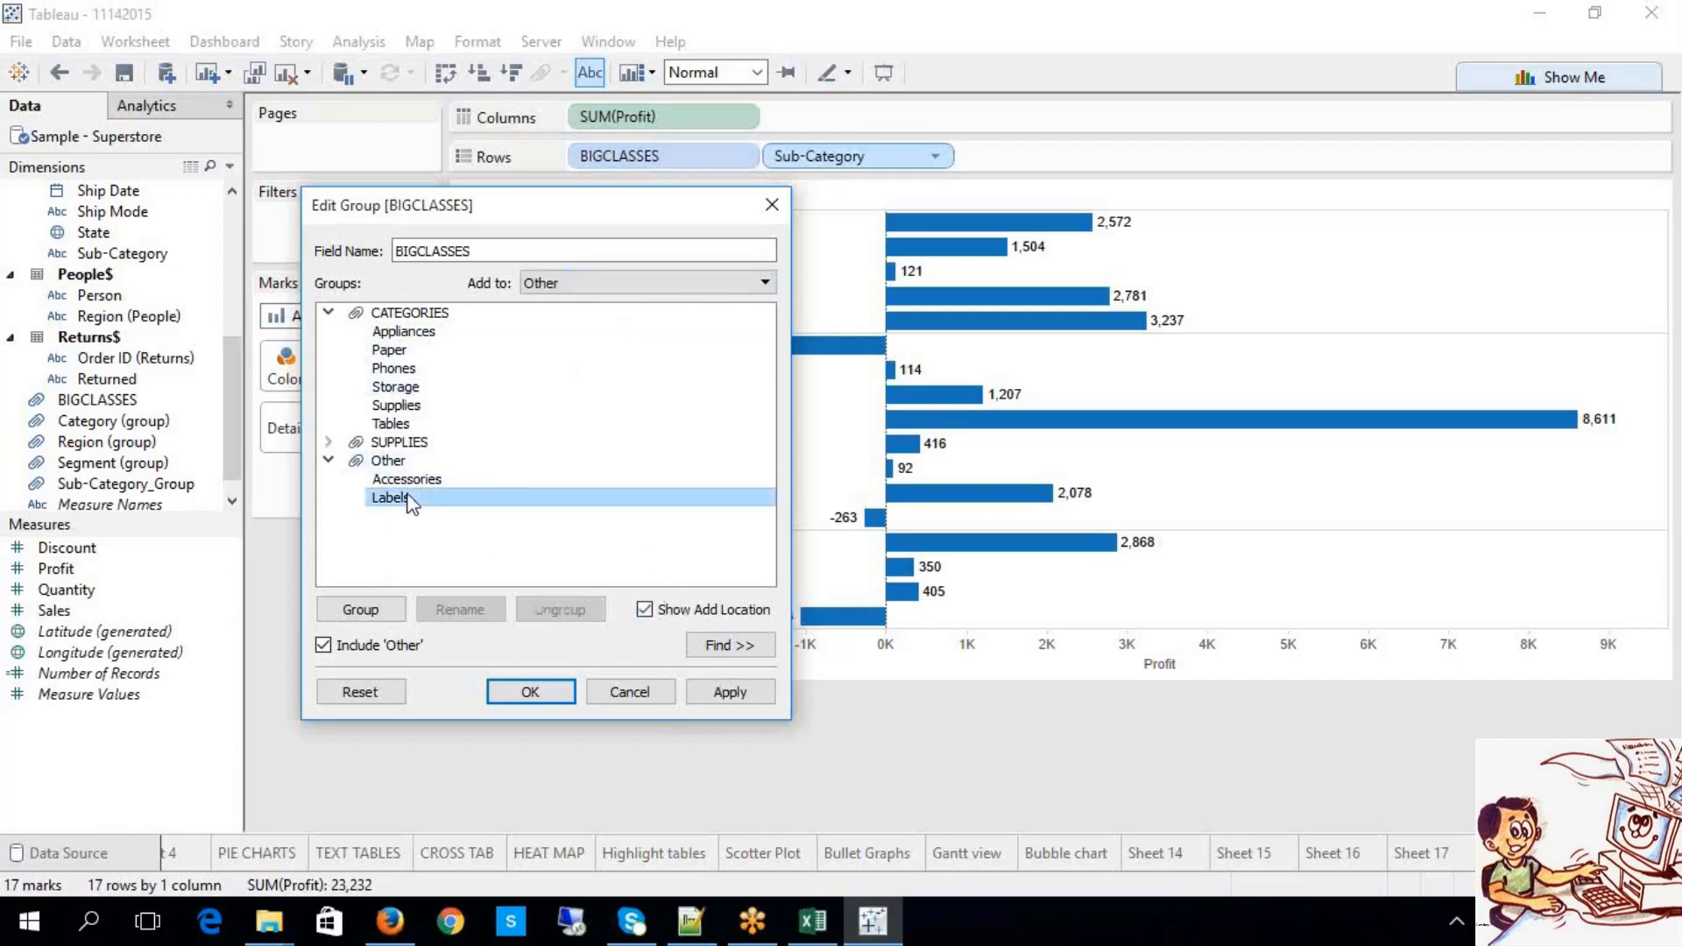
pyautogui.click(697, 279)
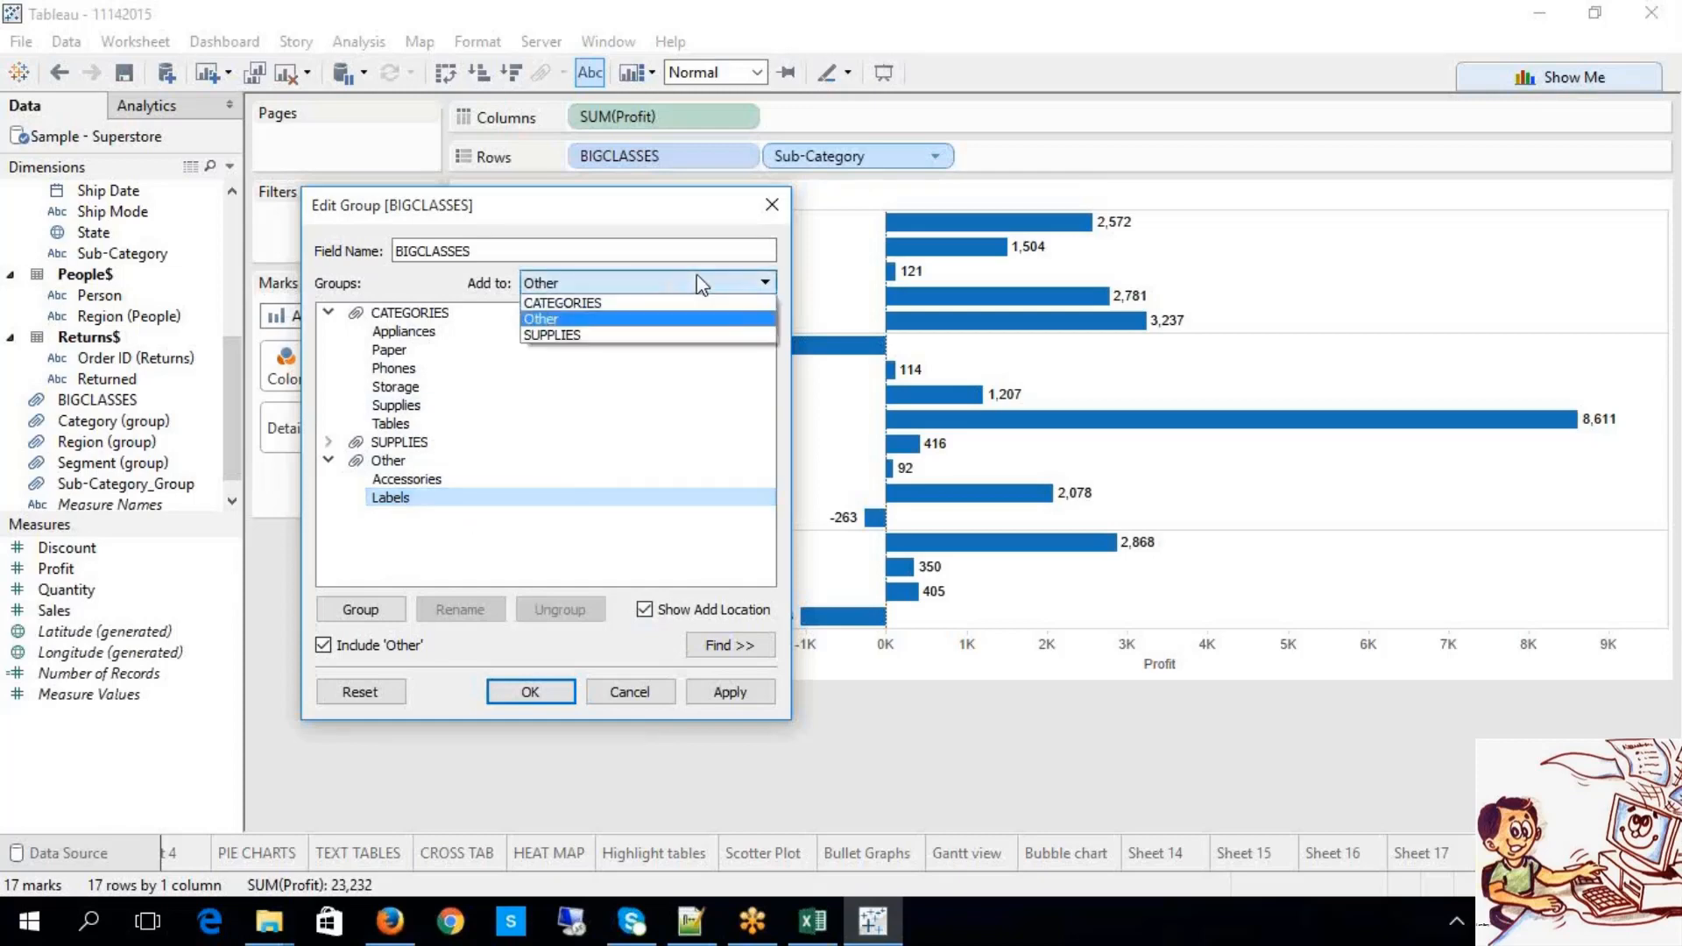
pyautogui.click(661, 302)
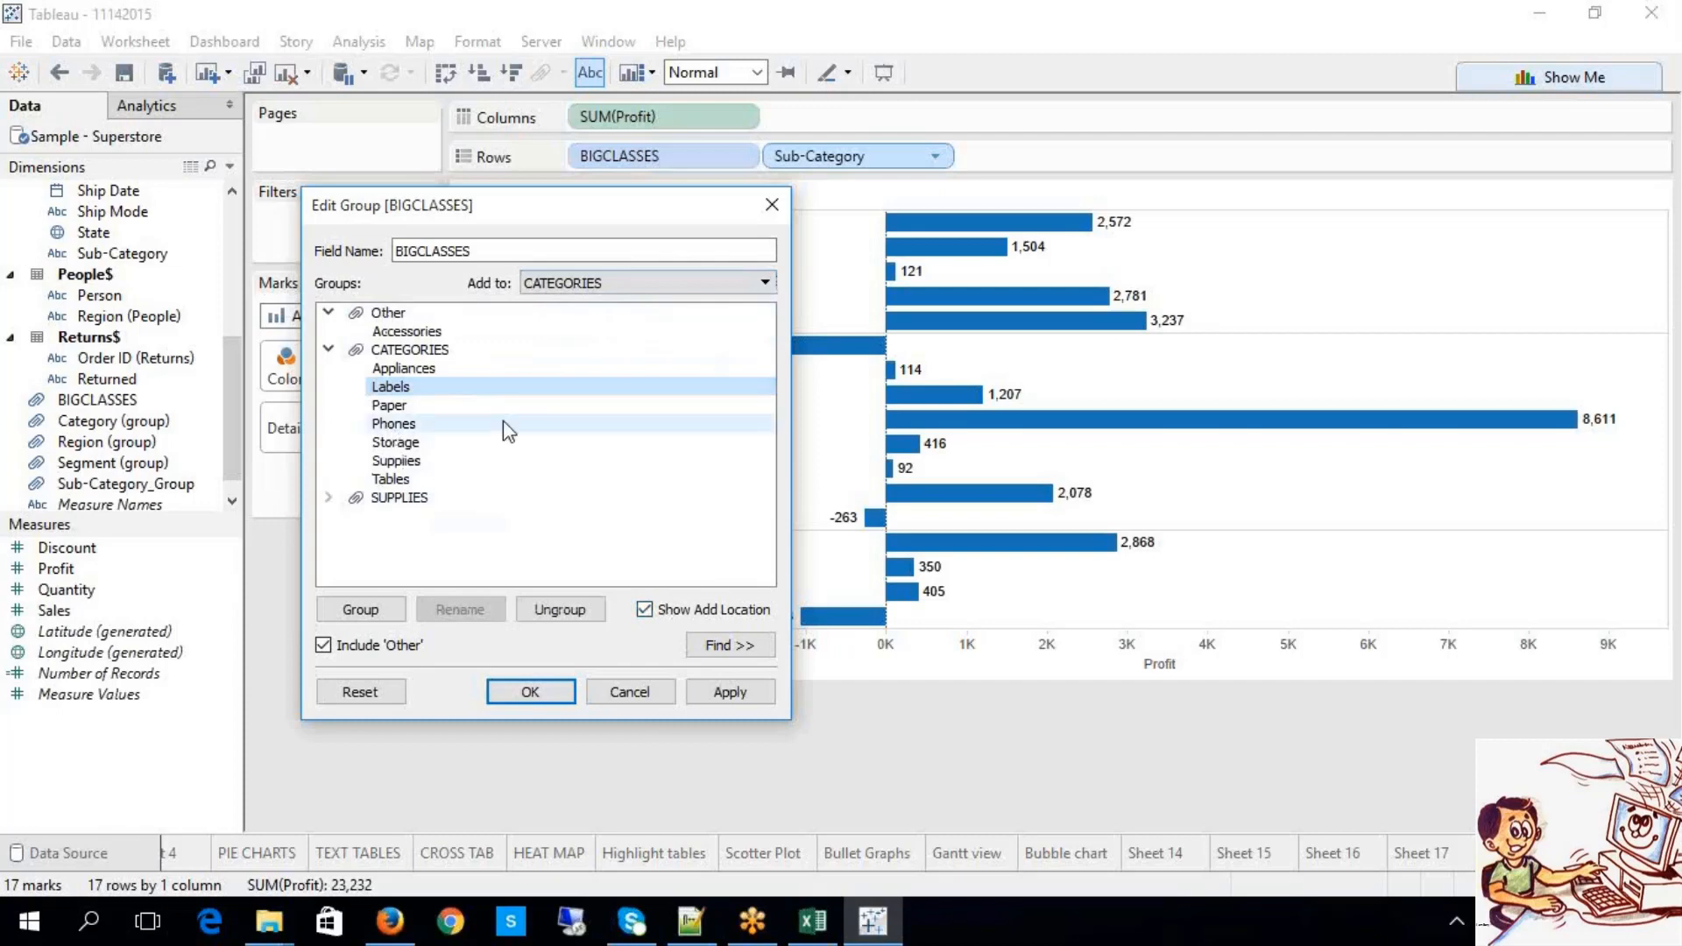
pyautogui.click(731, 645)
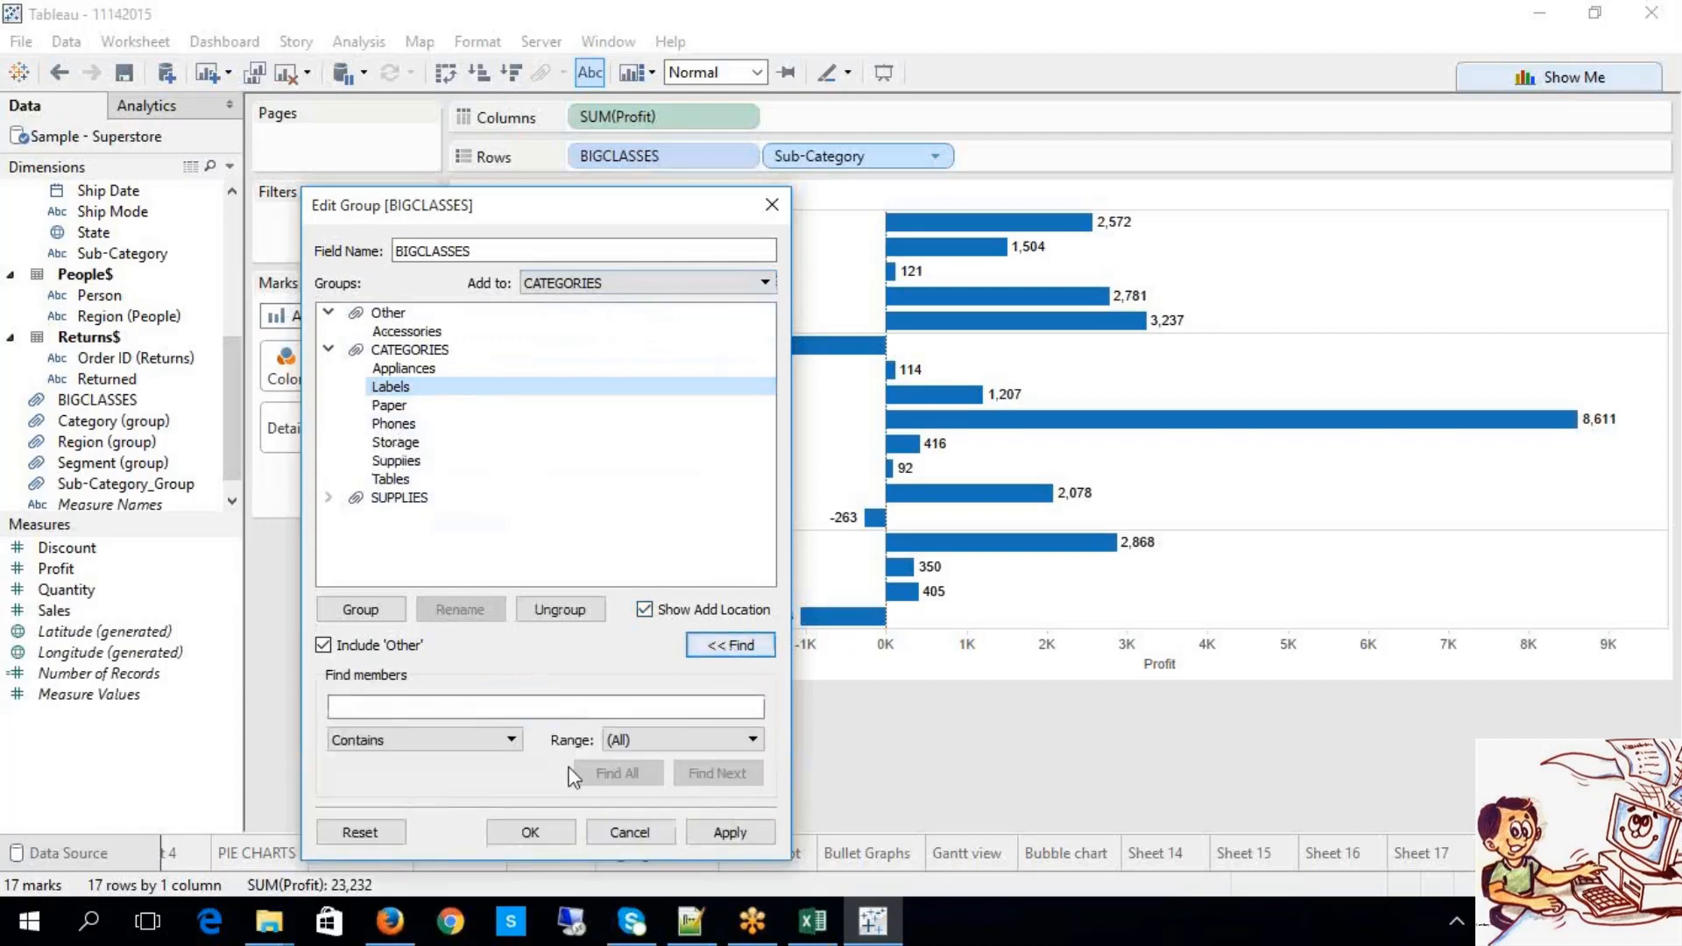
# Step: Keep Contains matching across all groups, then apply and close the group editor with Accessories alone in Other
pyautogui.click(463, 740)
pyautogui.click(463, 739)
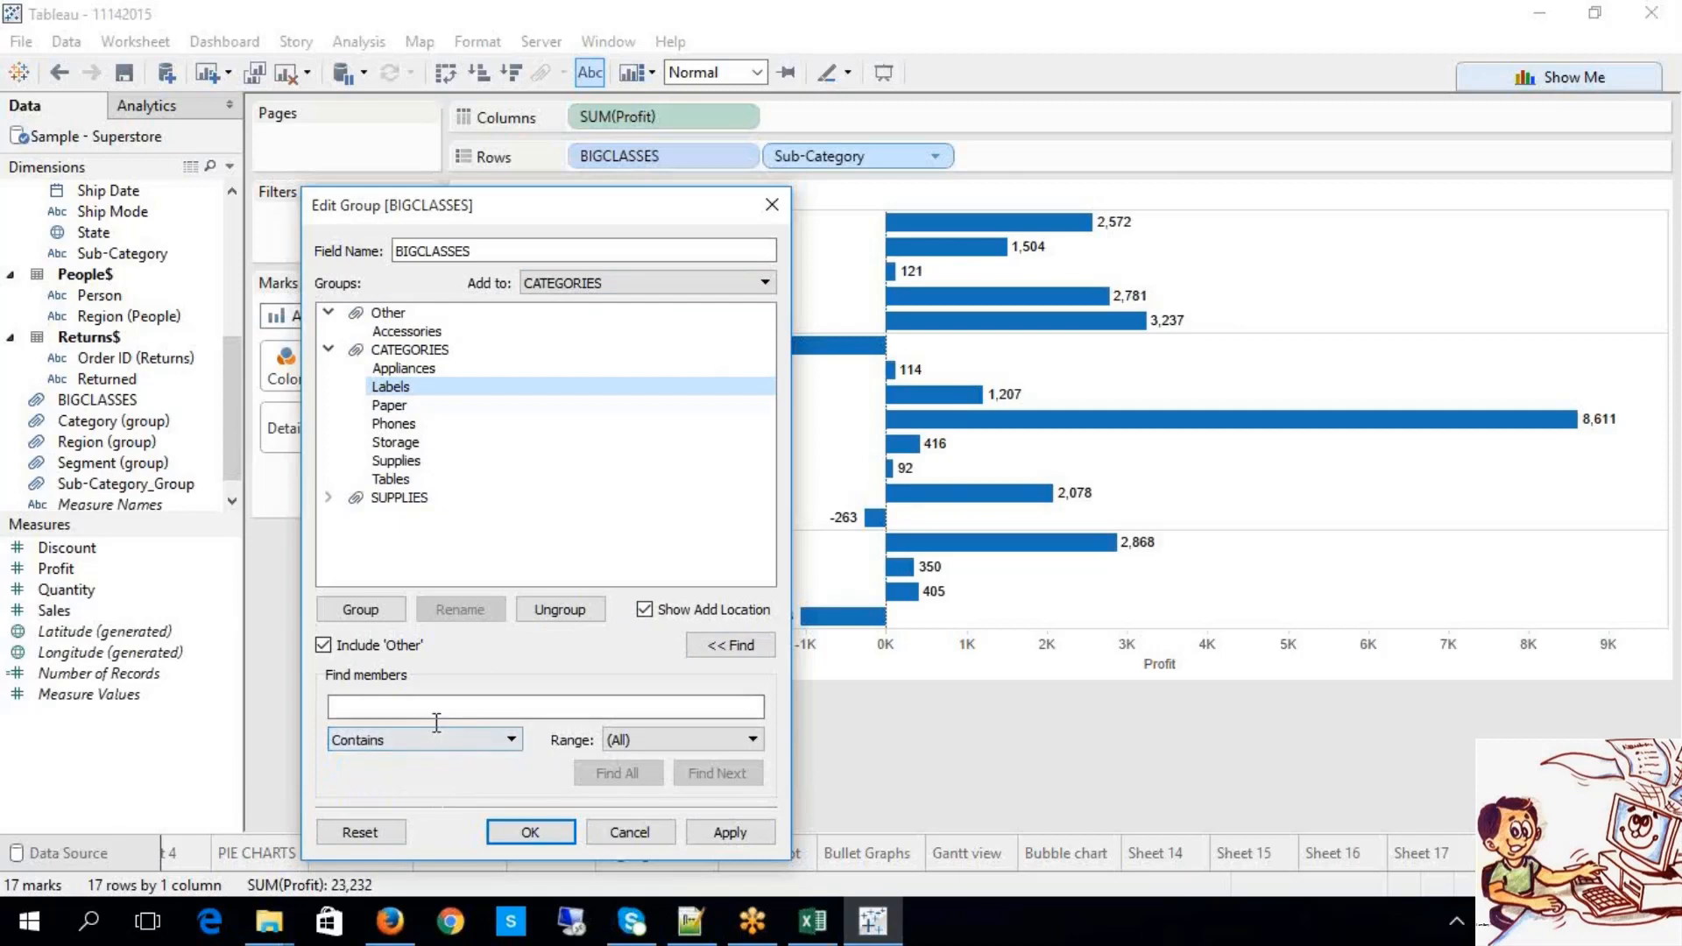
pyautogui.click(436, 743)
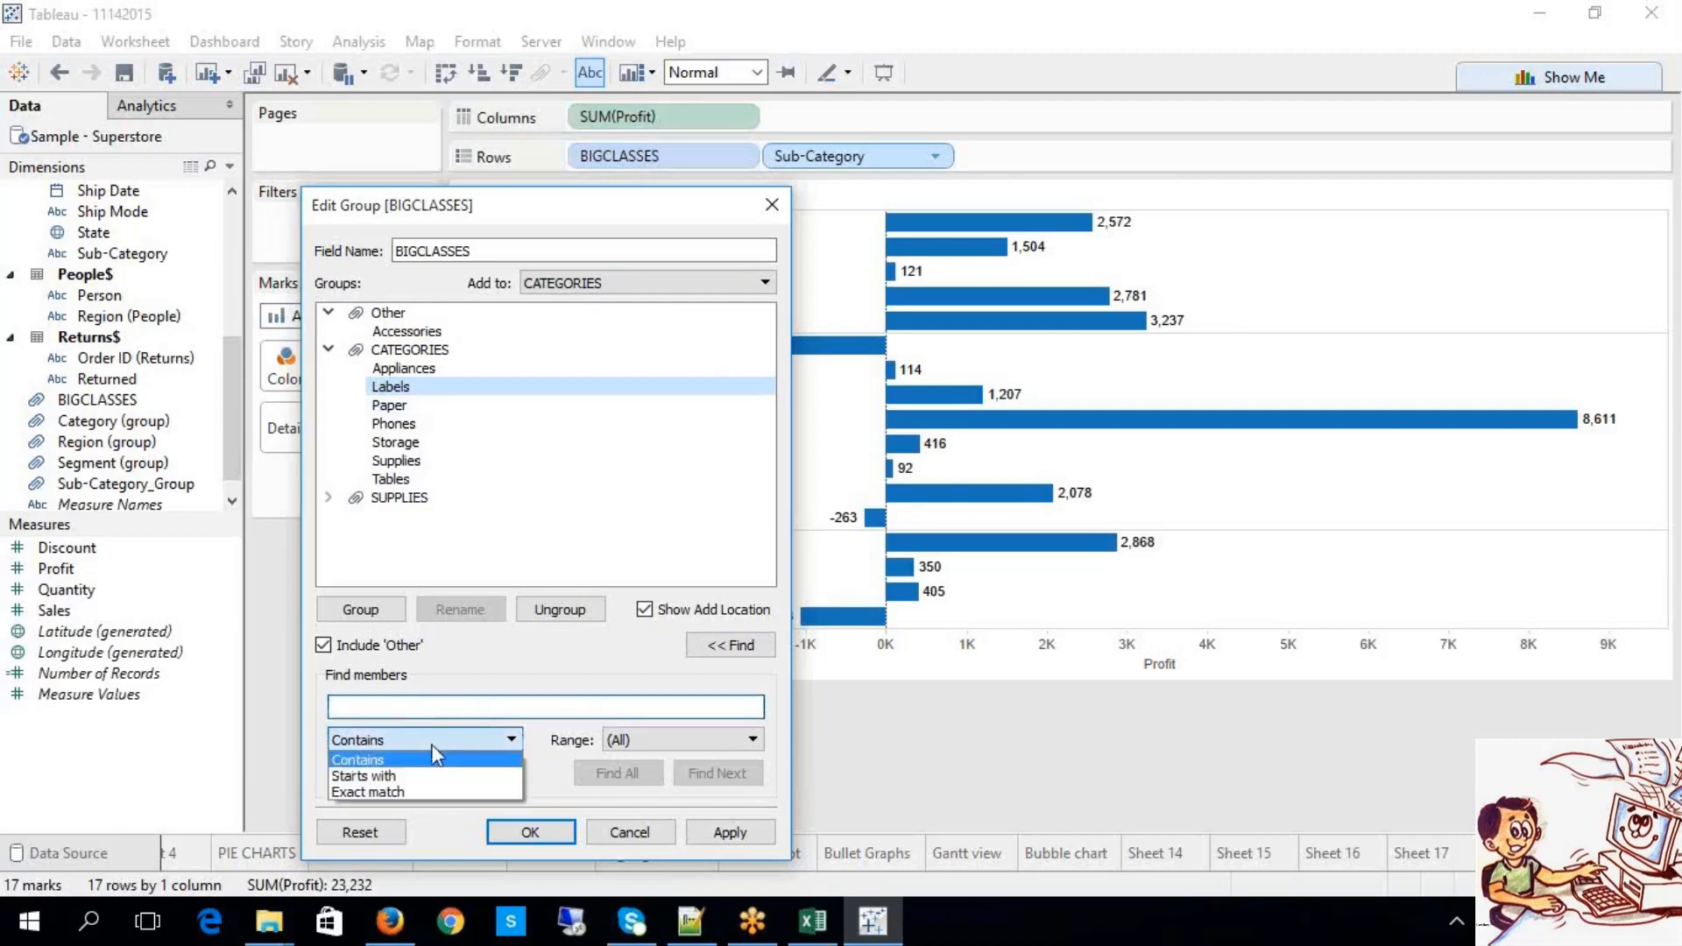
pyautogui.click(618, 740)
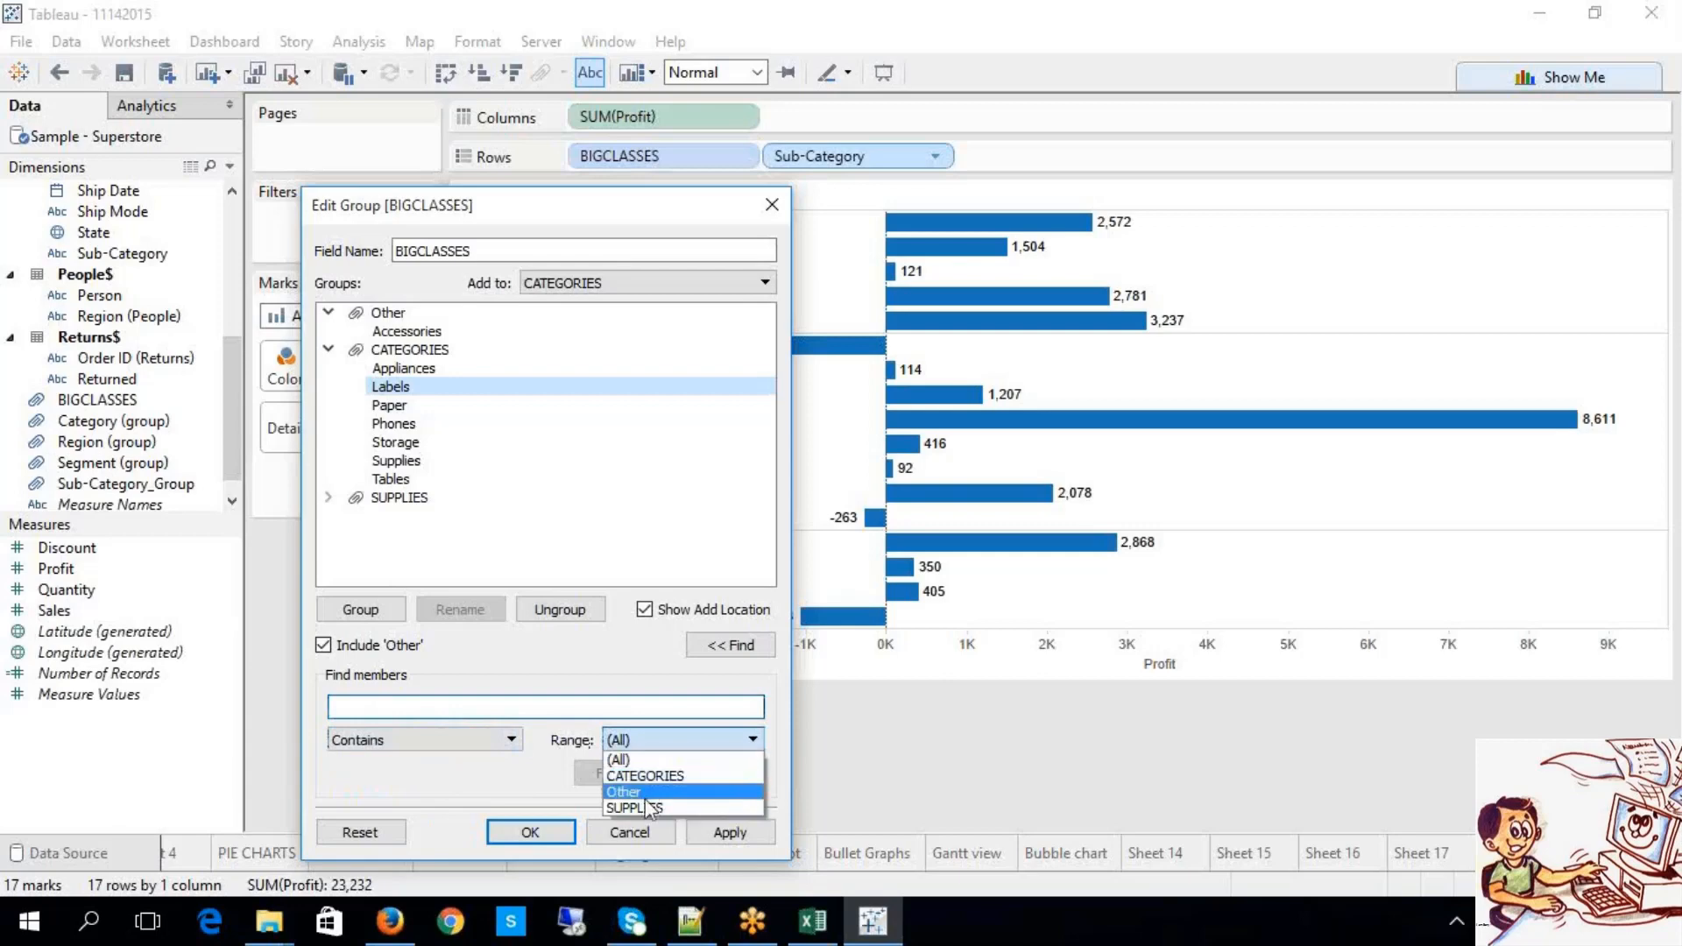
pyautogui.click(492, 710)
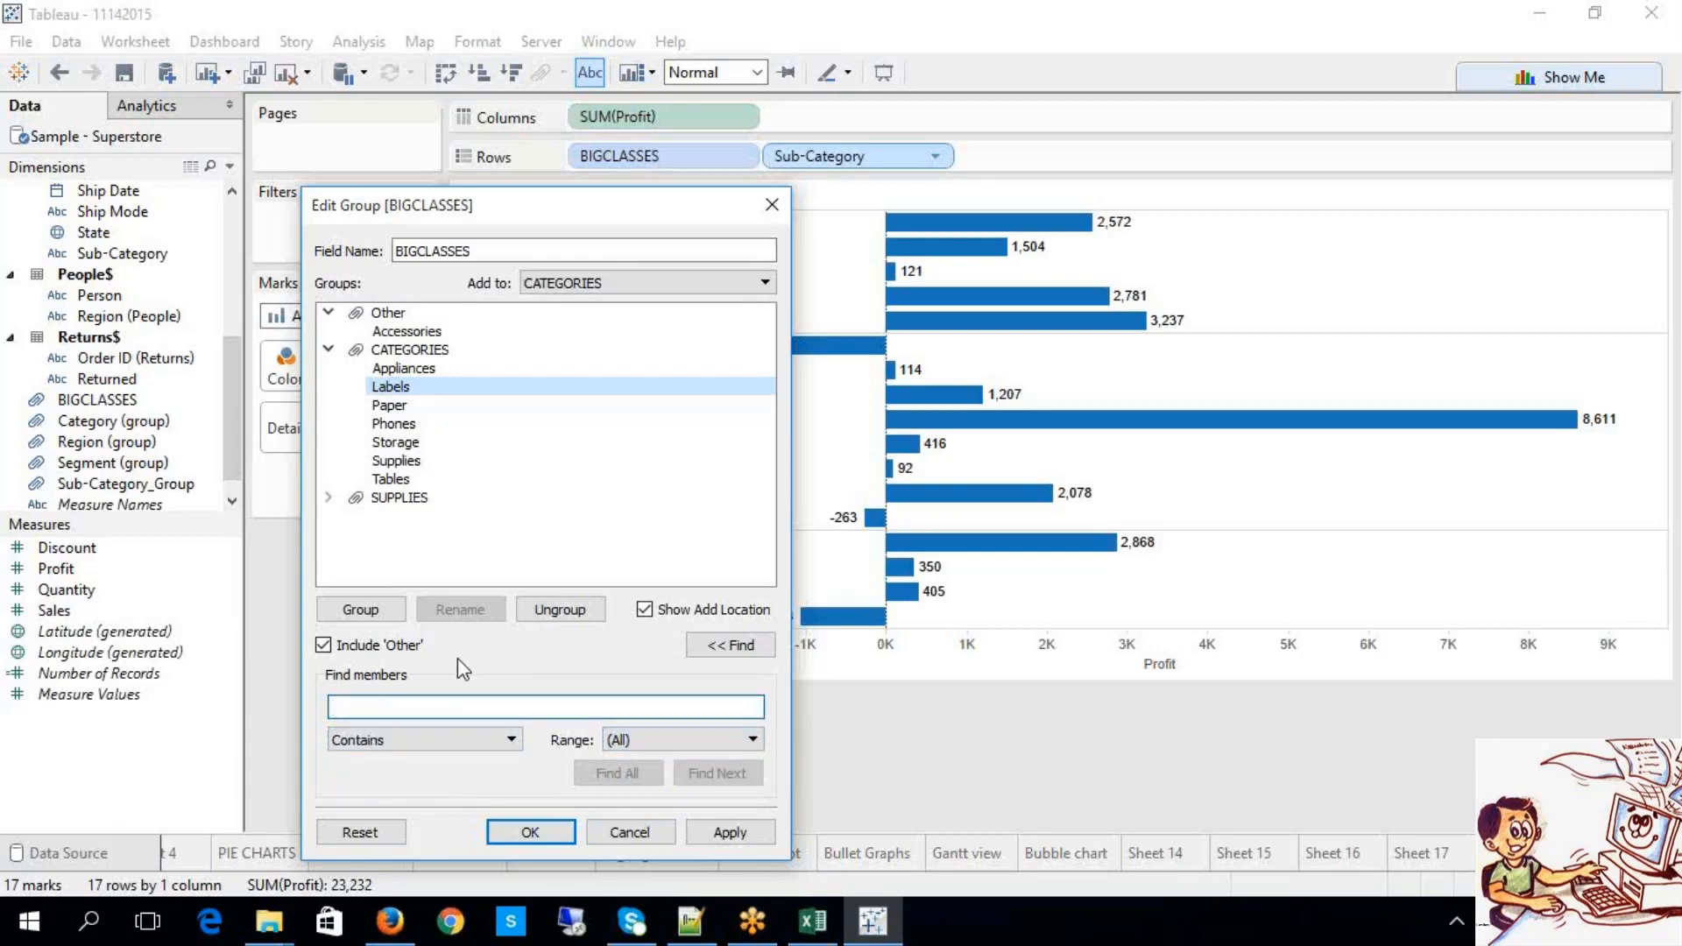
pyautogui.click(744, 838)
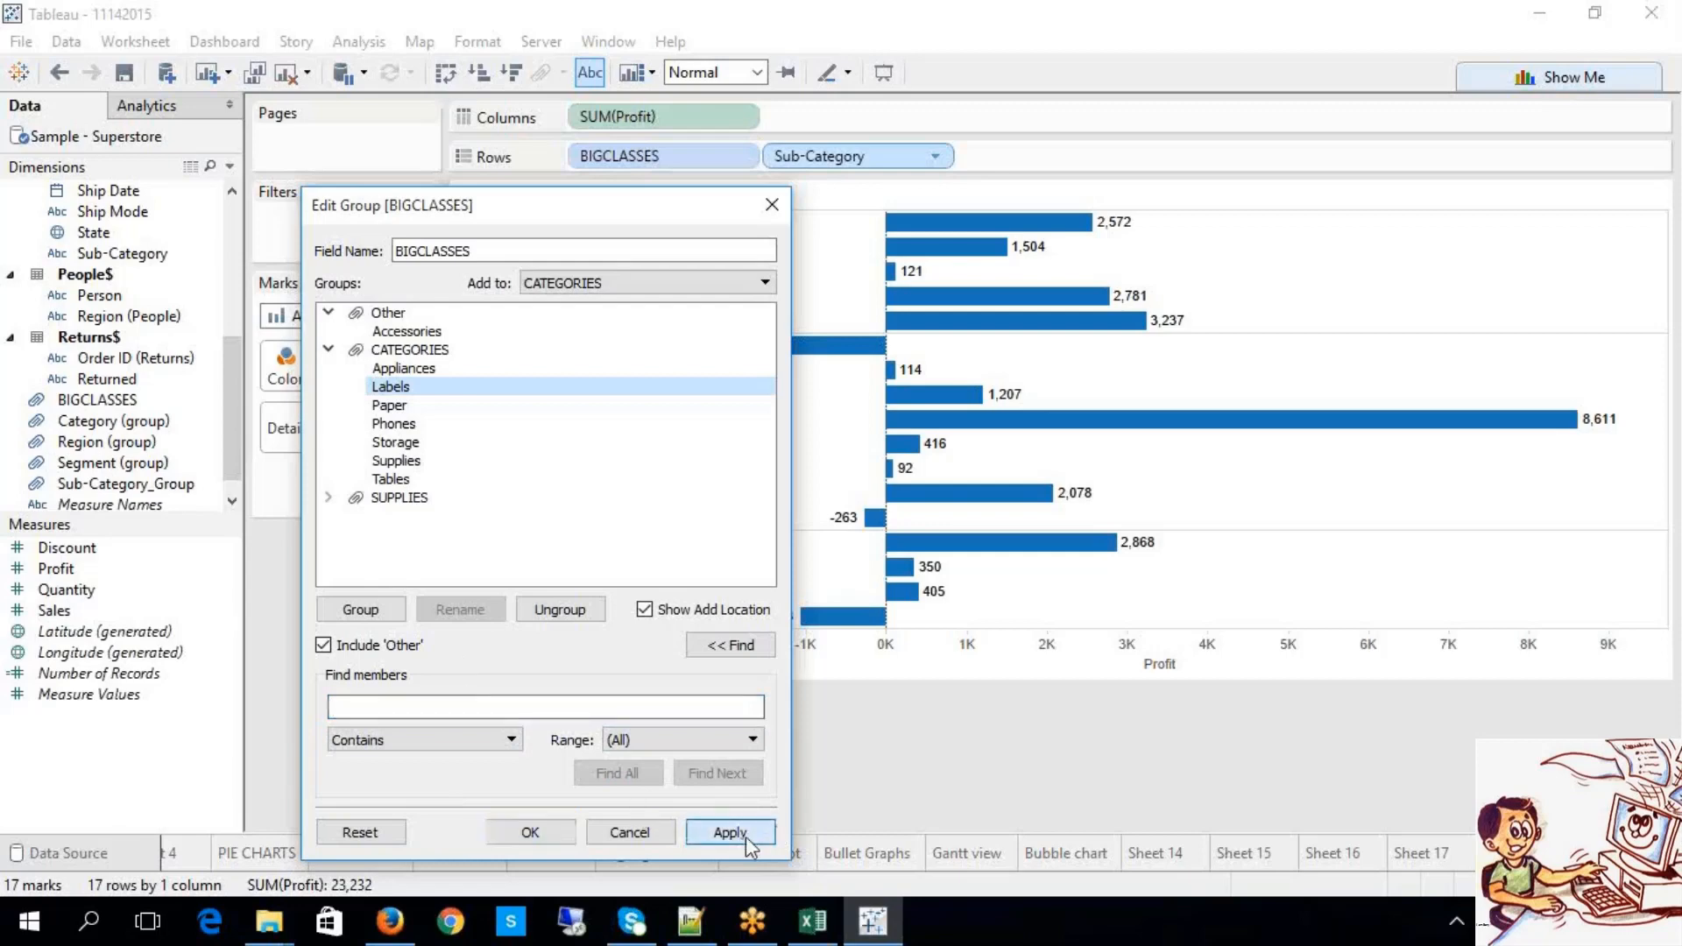
pyautogui.click(513, 839)
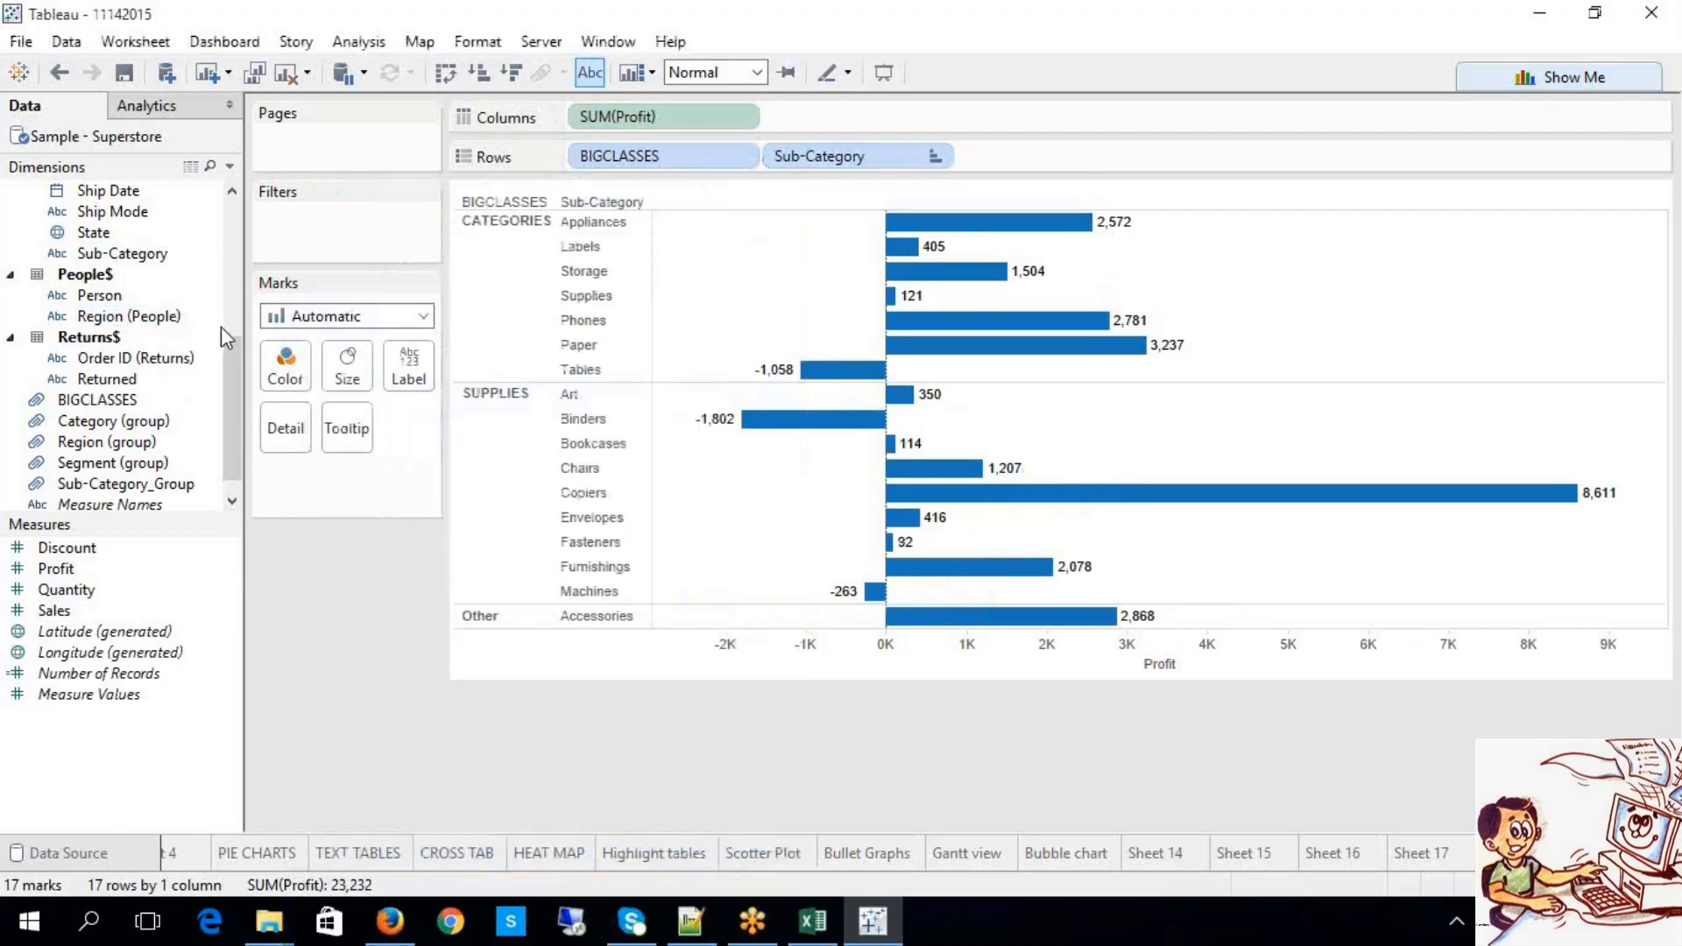
pyautogui.scroll(5, 224, 324)
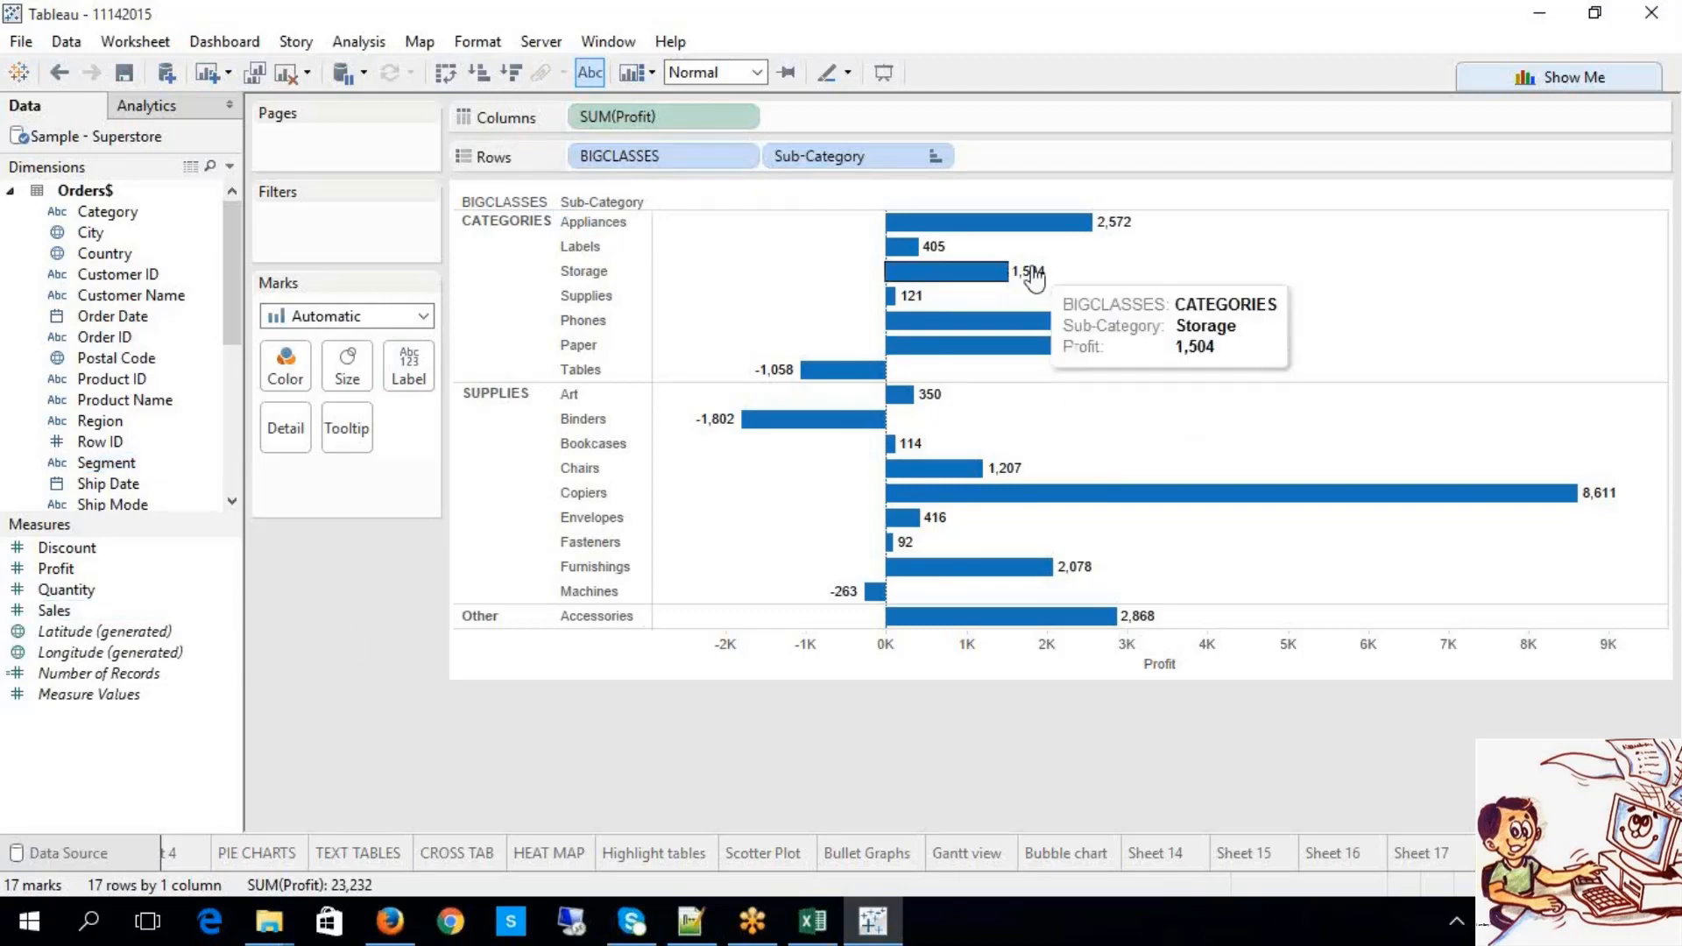
# Step: Switch the grouped profit chart to packed bubbles via Show Me and inspect the bubble tooltips
pyautogui.moveTo(912, 244)
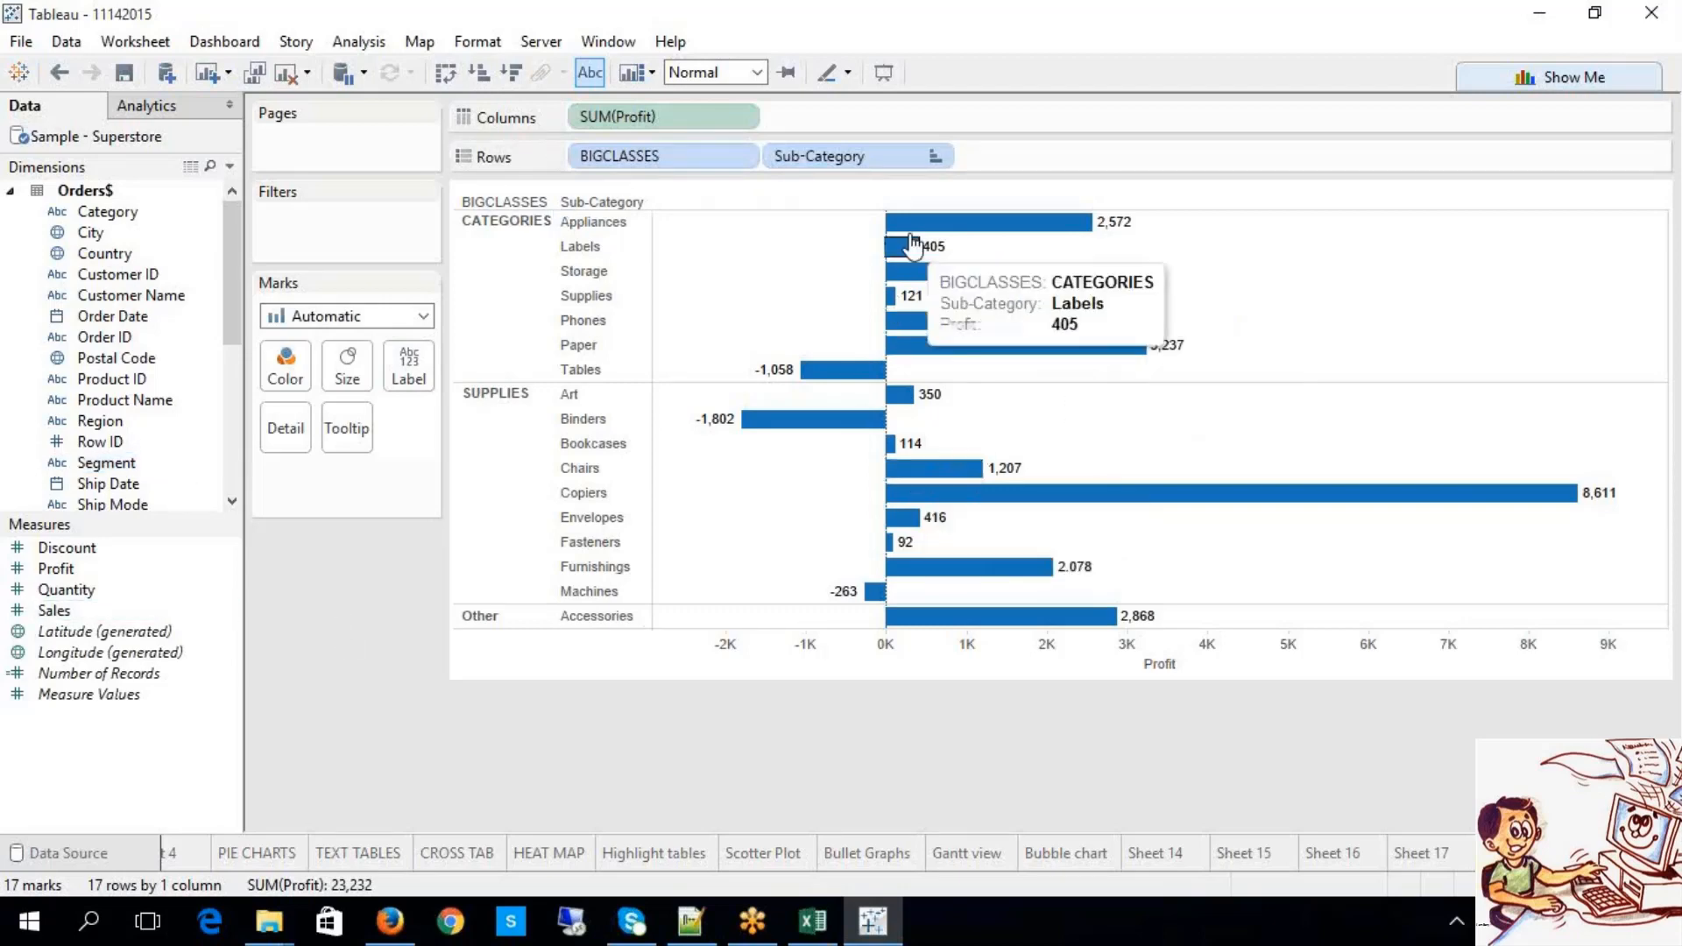
pyautogui.click(1581, 83)
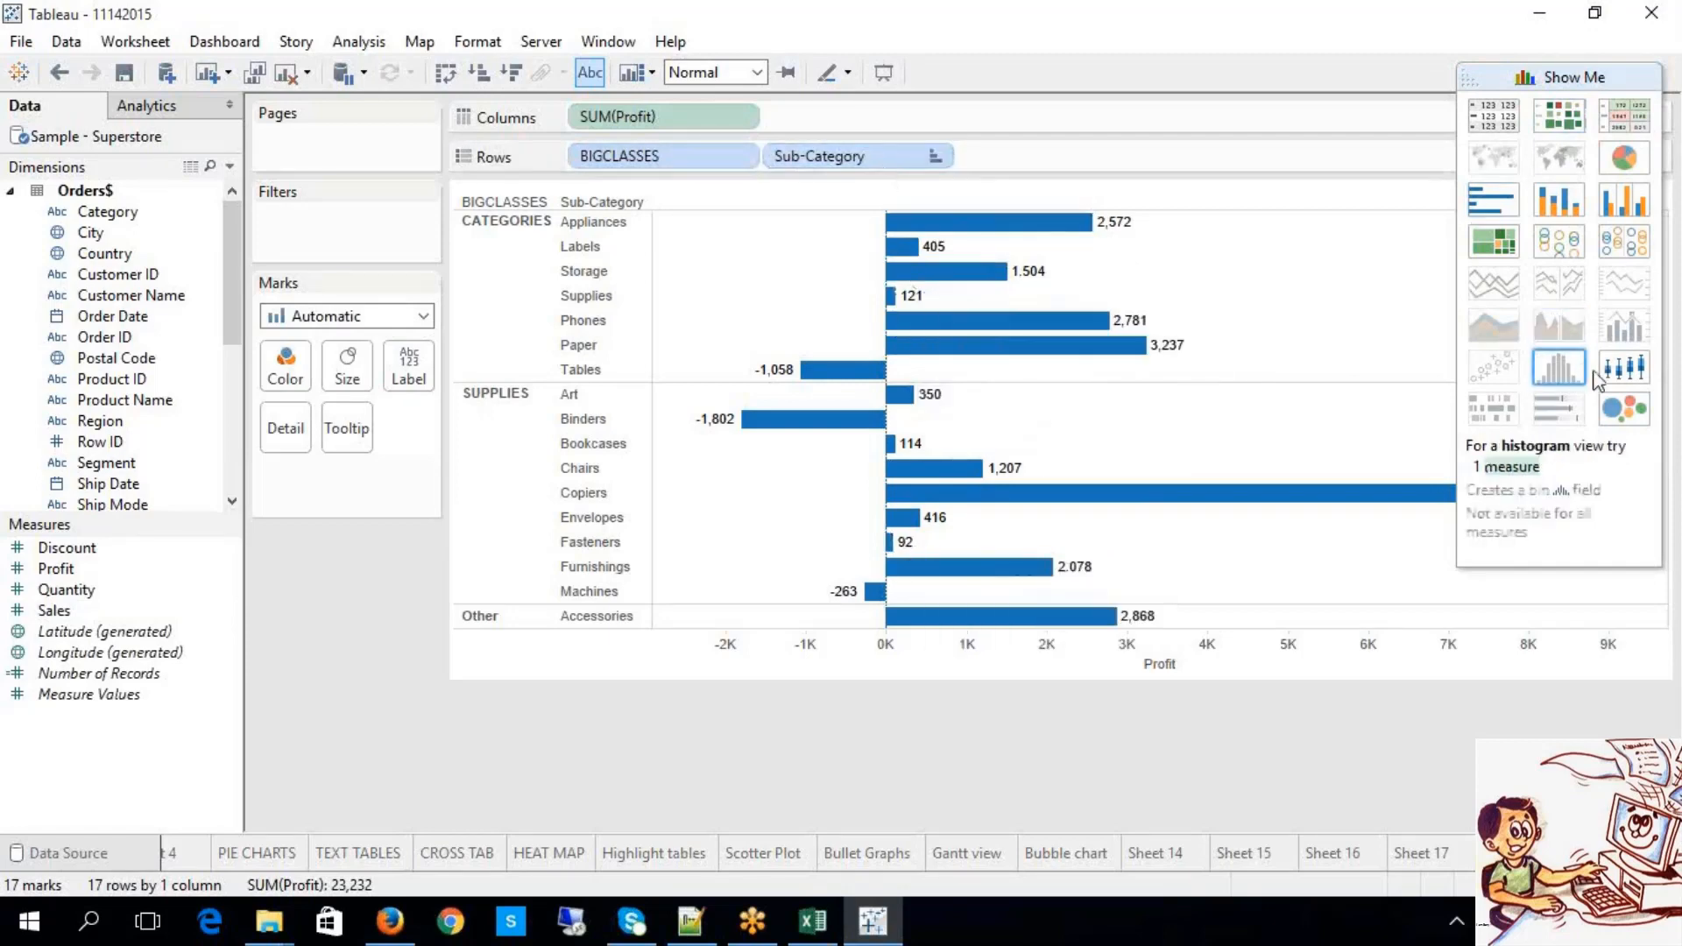
pyautogui.click(1625, 412)
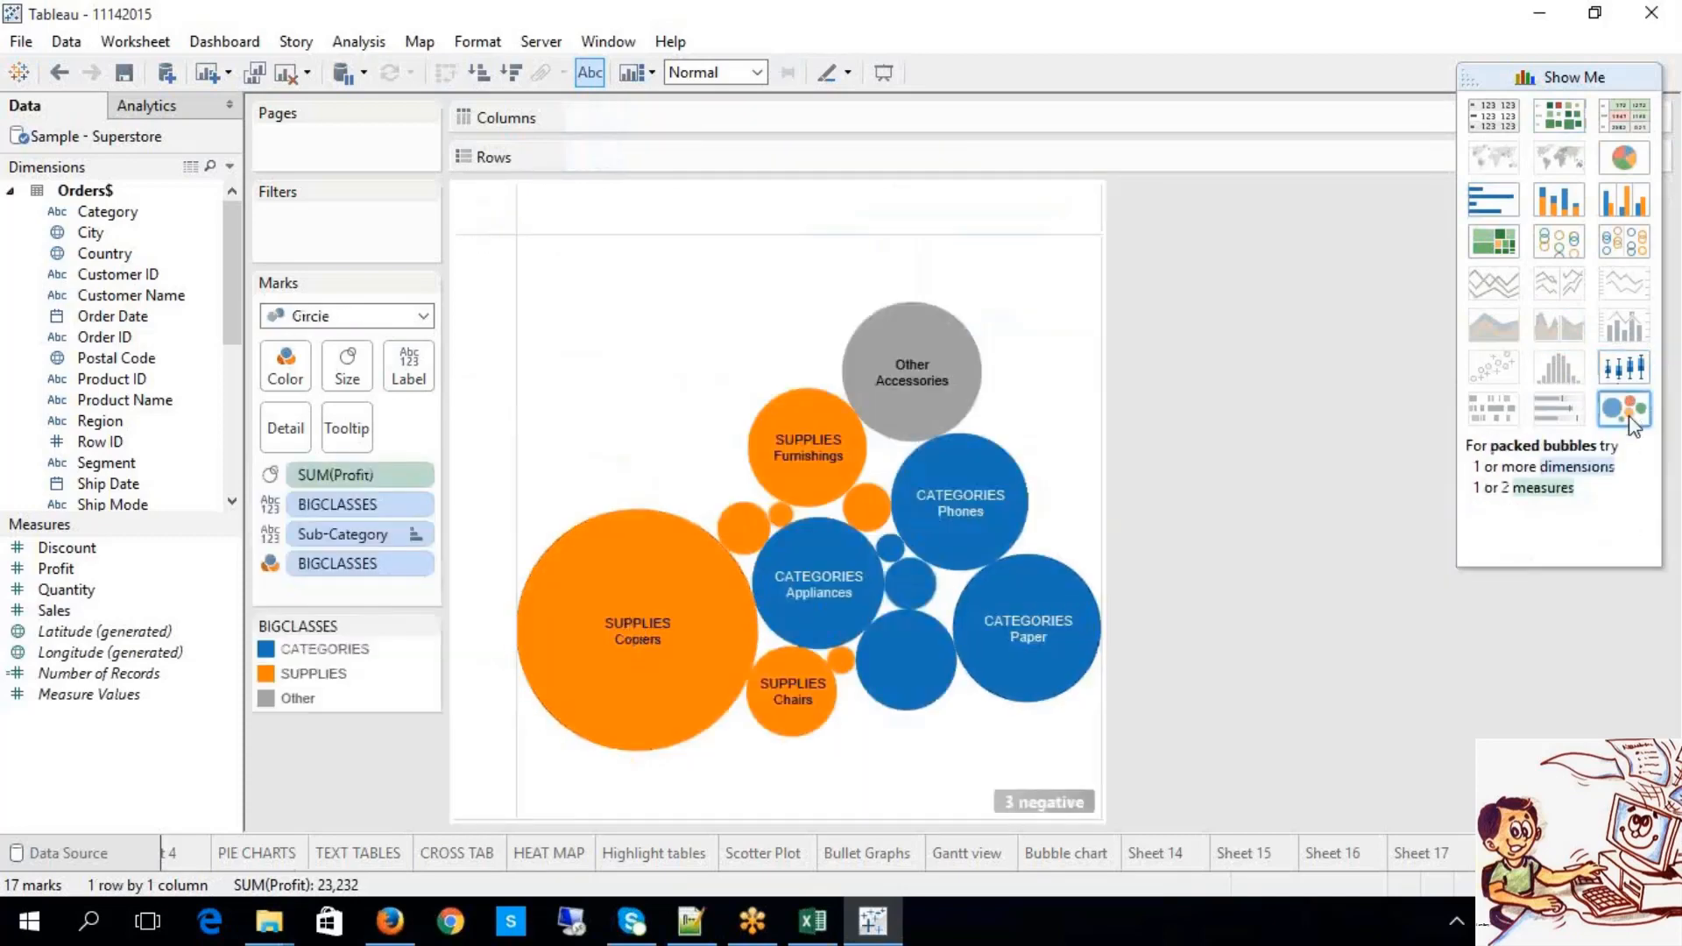
pyautogui.moveTo(644, 618)
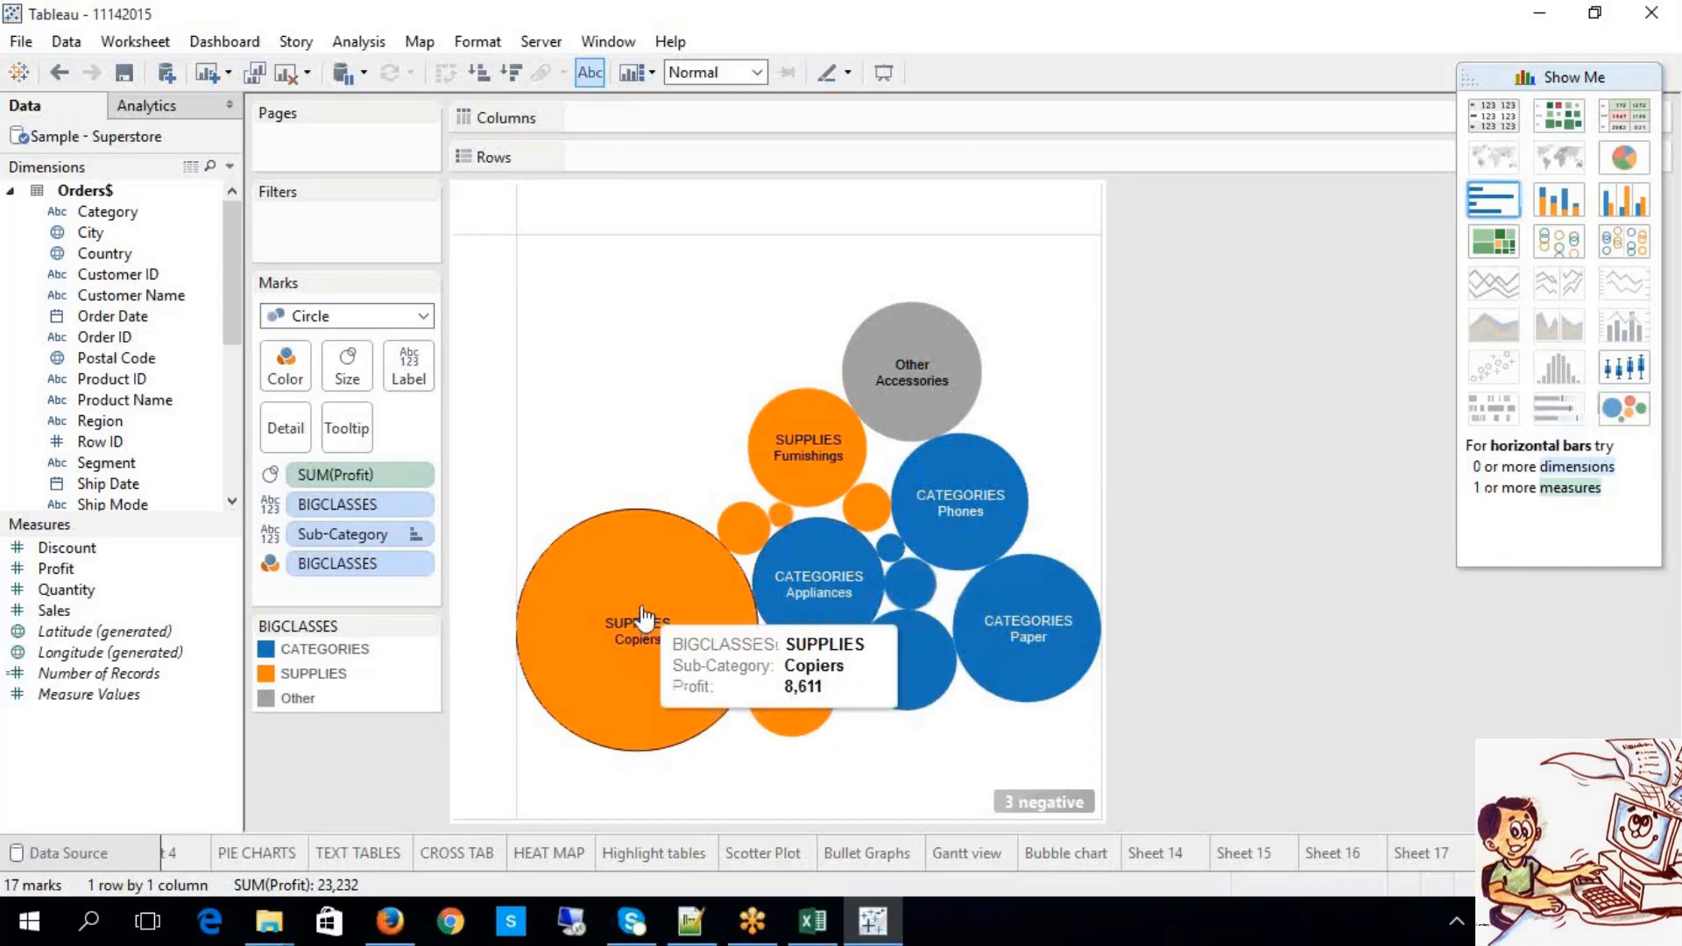
pyautogui.moveTo(846, 553)
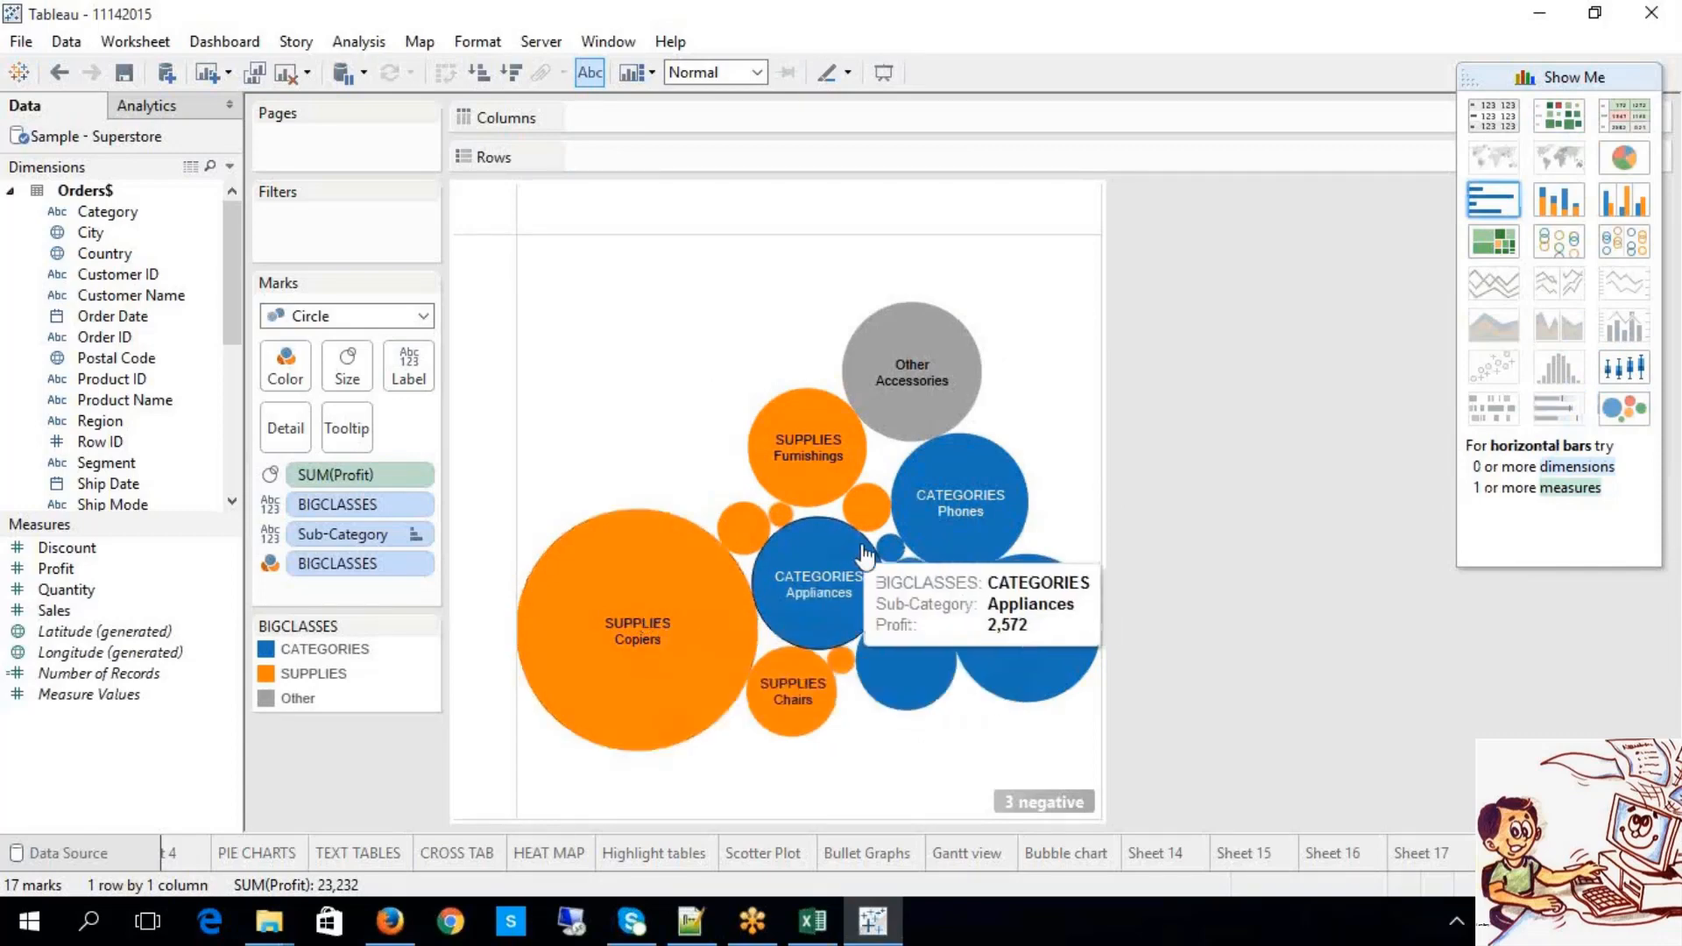
# Step: Cycle the profit view through pie and packed bubbles before settling on a green treemap
pyautogui.click(1625, 158)
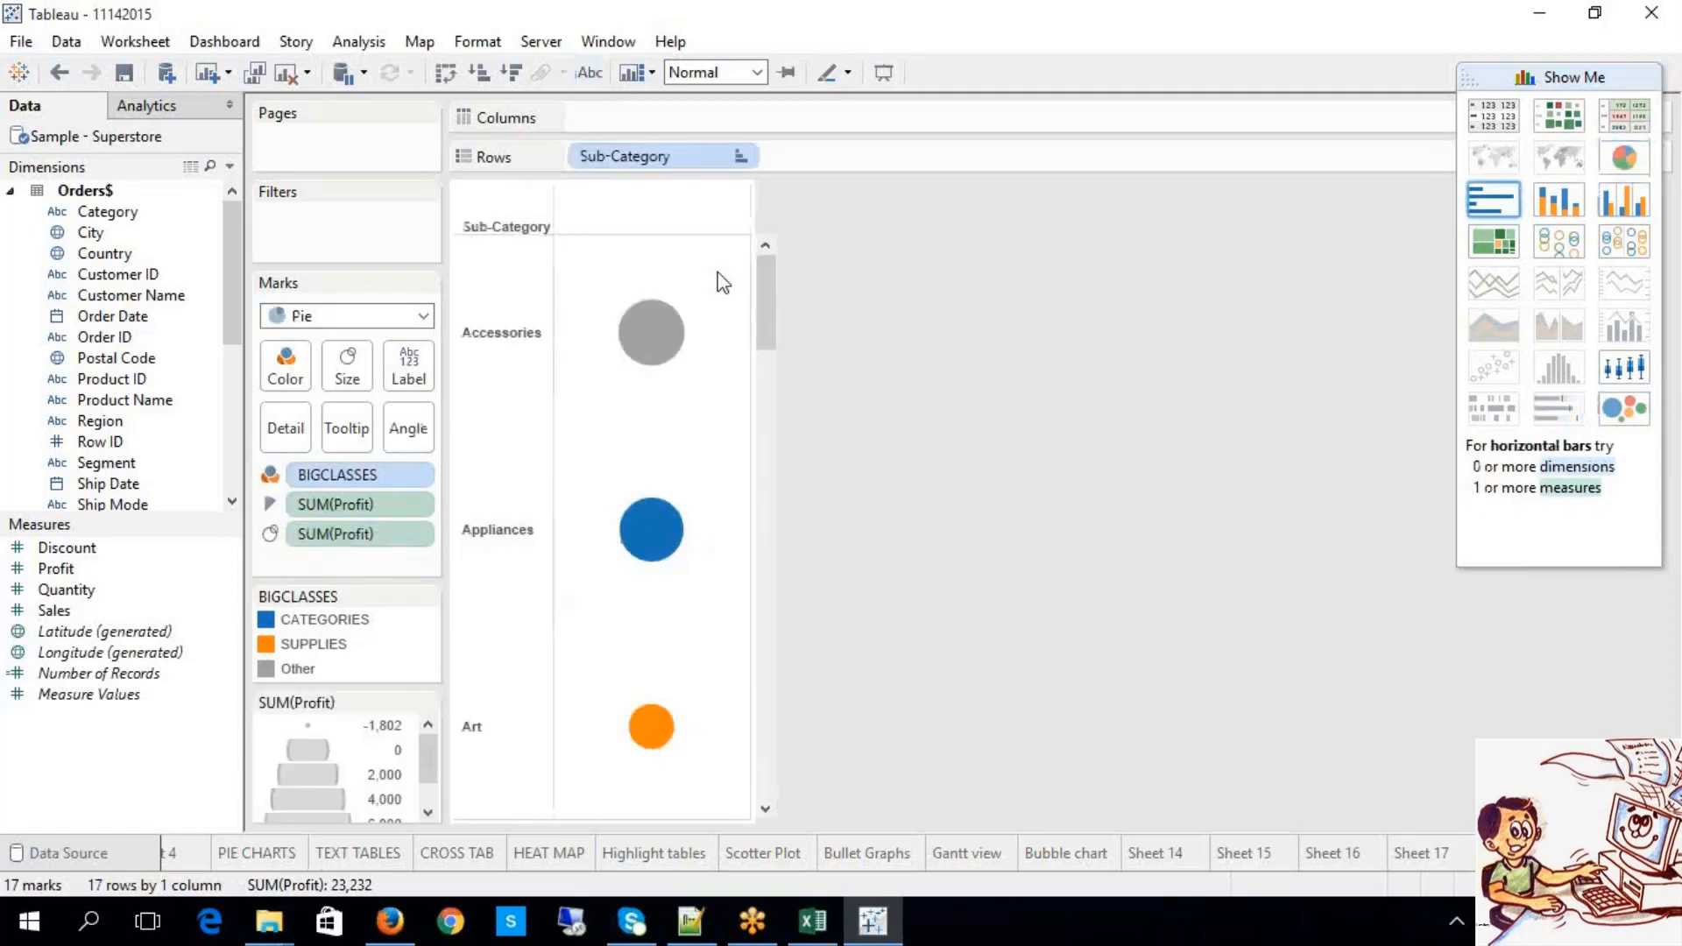
pyautogui.moveTo(771, 294); pyautogui.dragTo(833, 242)
pyautogui.click(1615, 421)
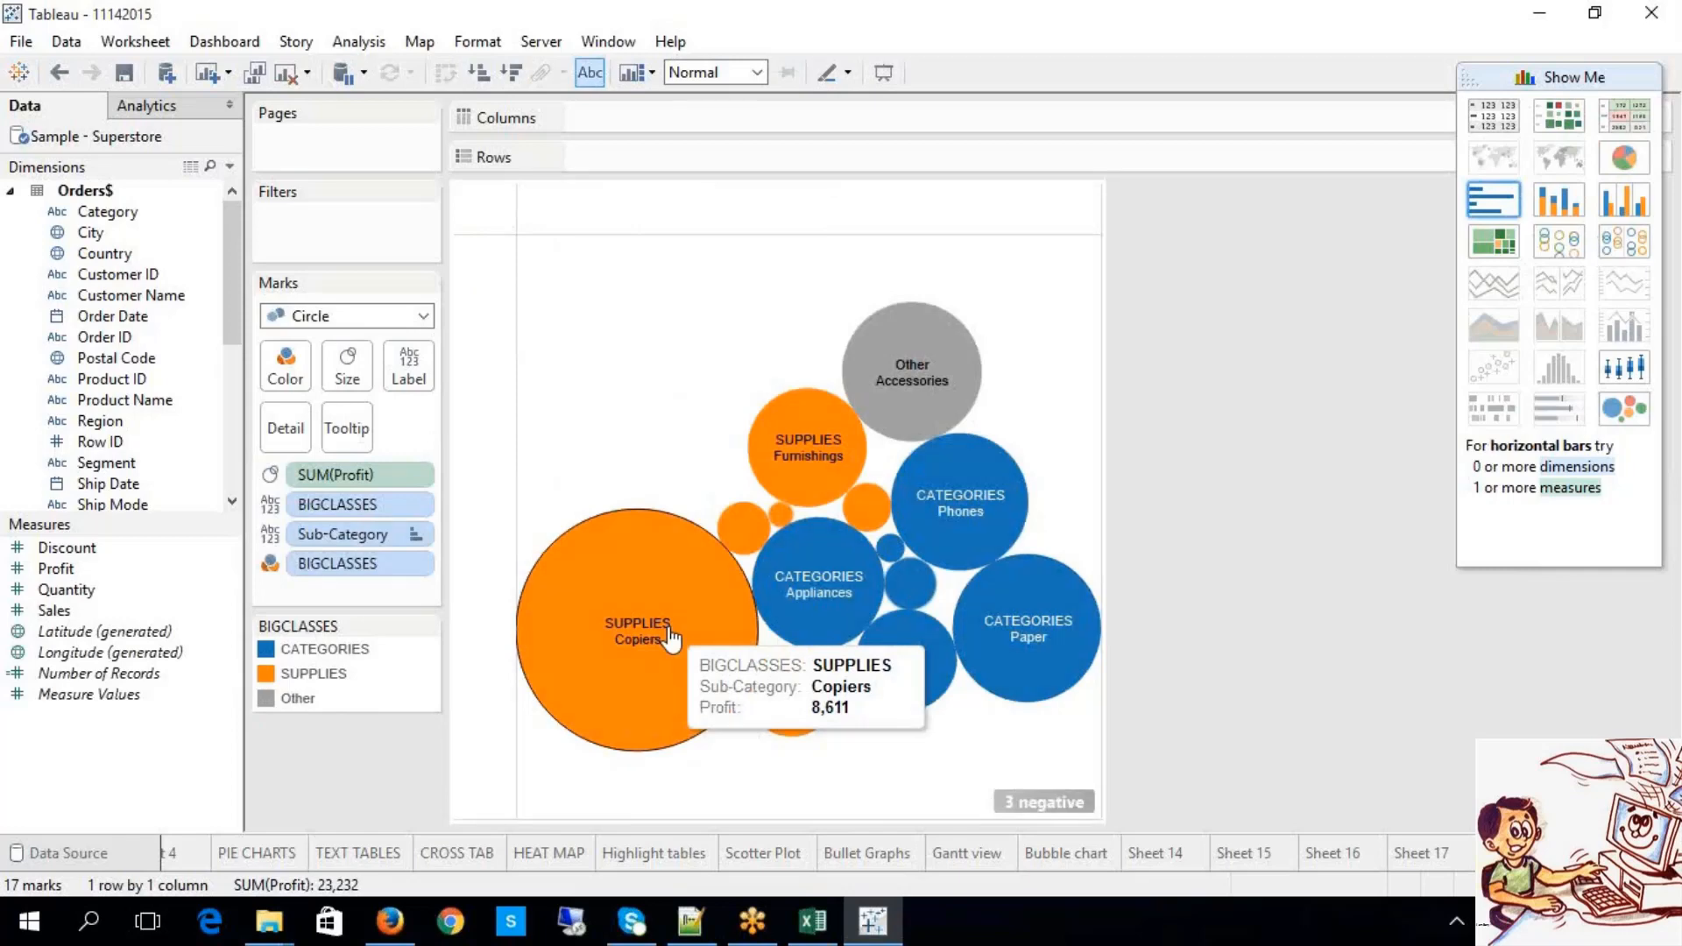
pyautogui.click(1509, 240)
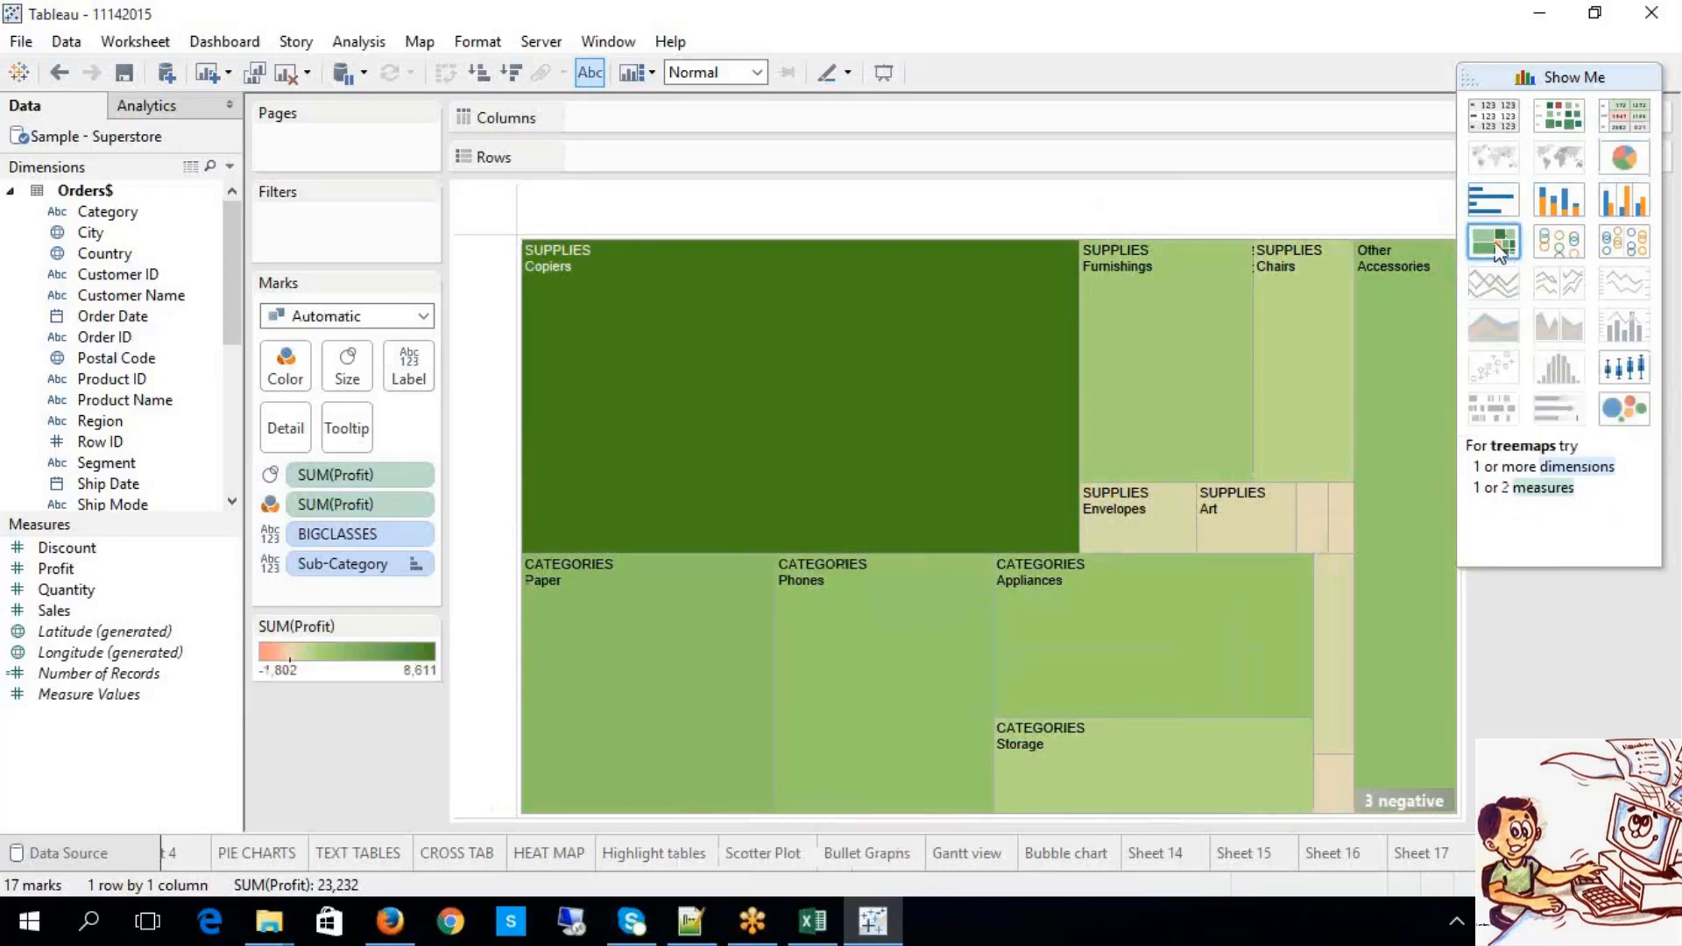
pyautogui.click(1315, 302)
pyautogui.click(1435, 354)
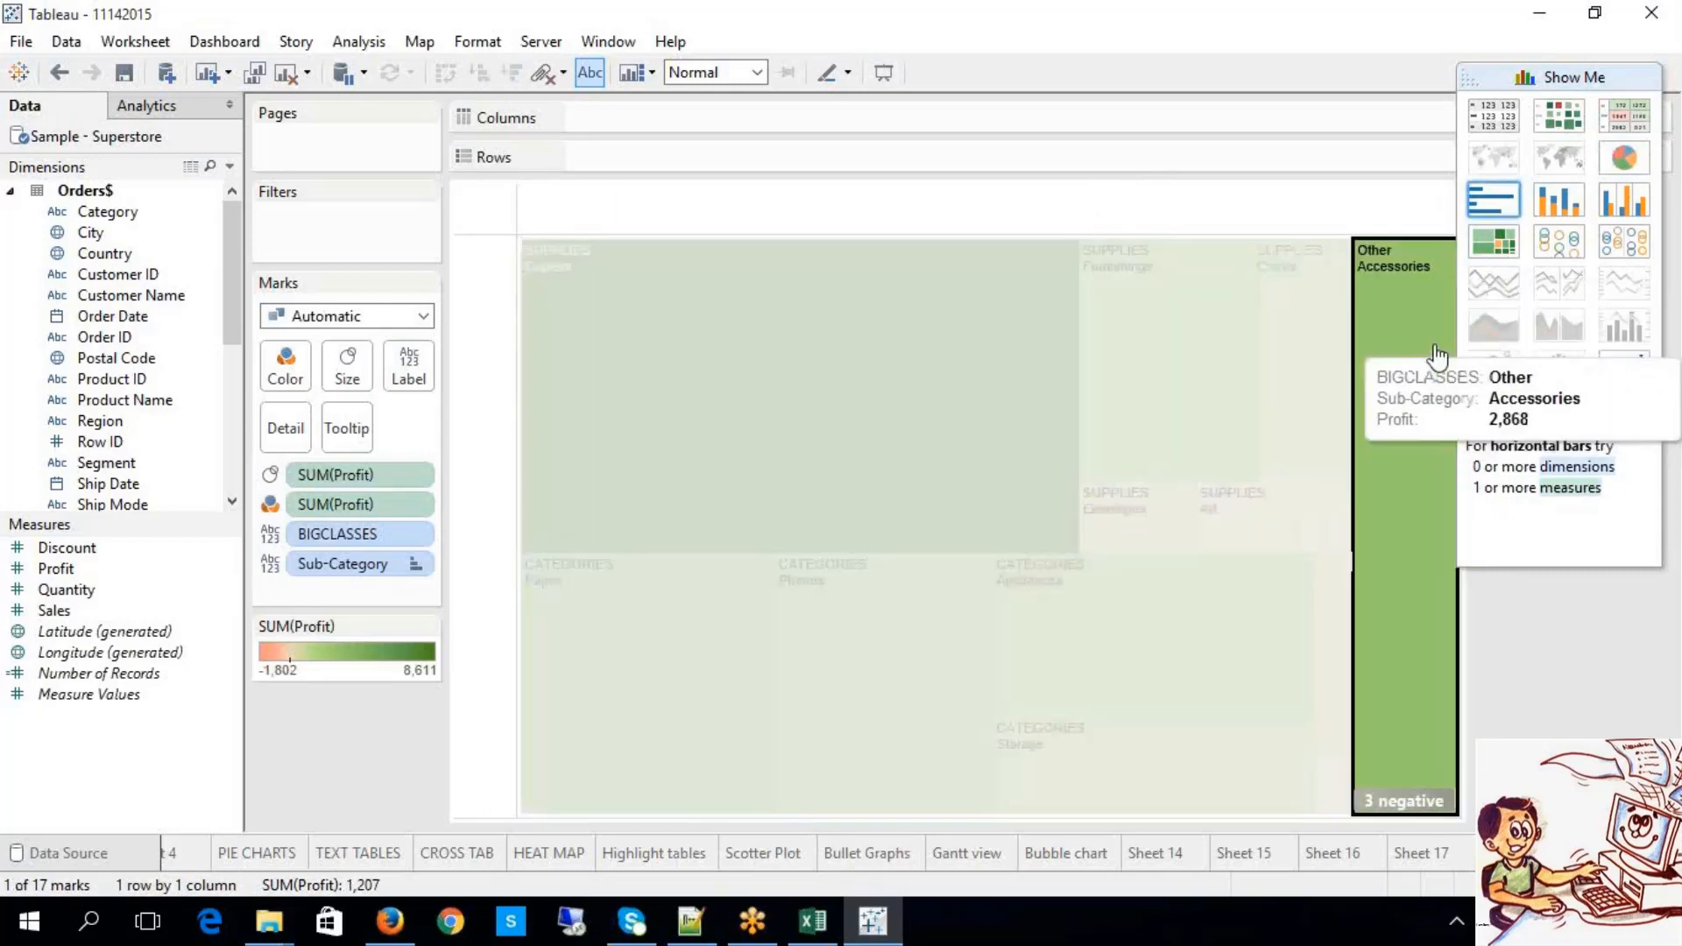
pyautogui.click(770, 166)
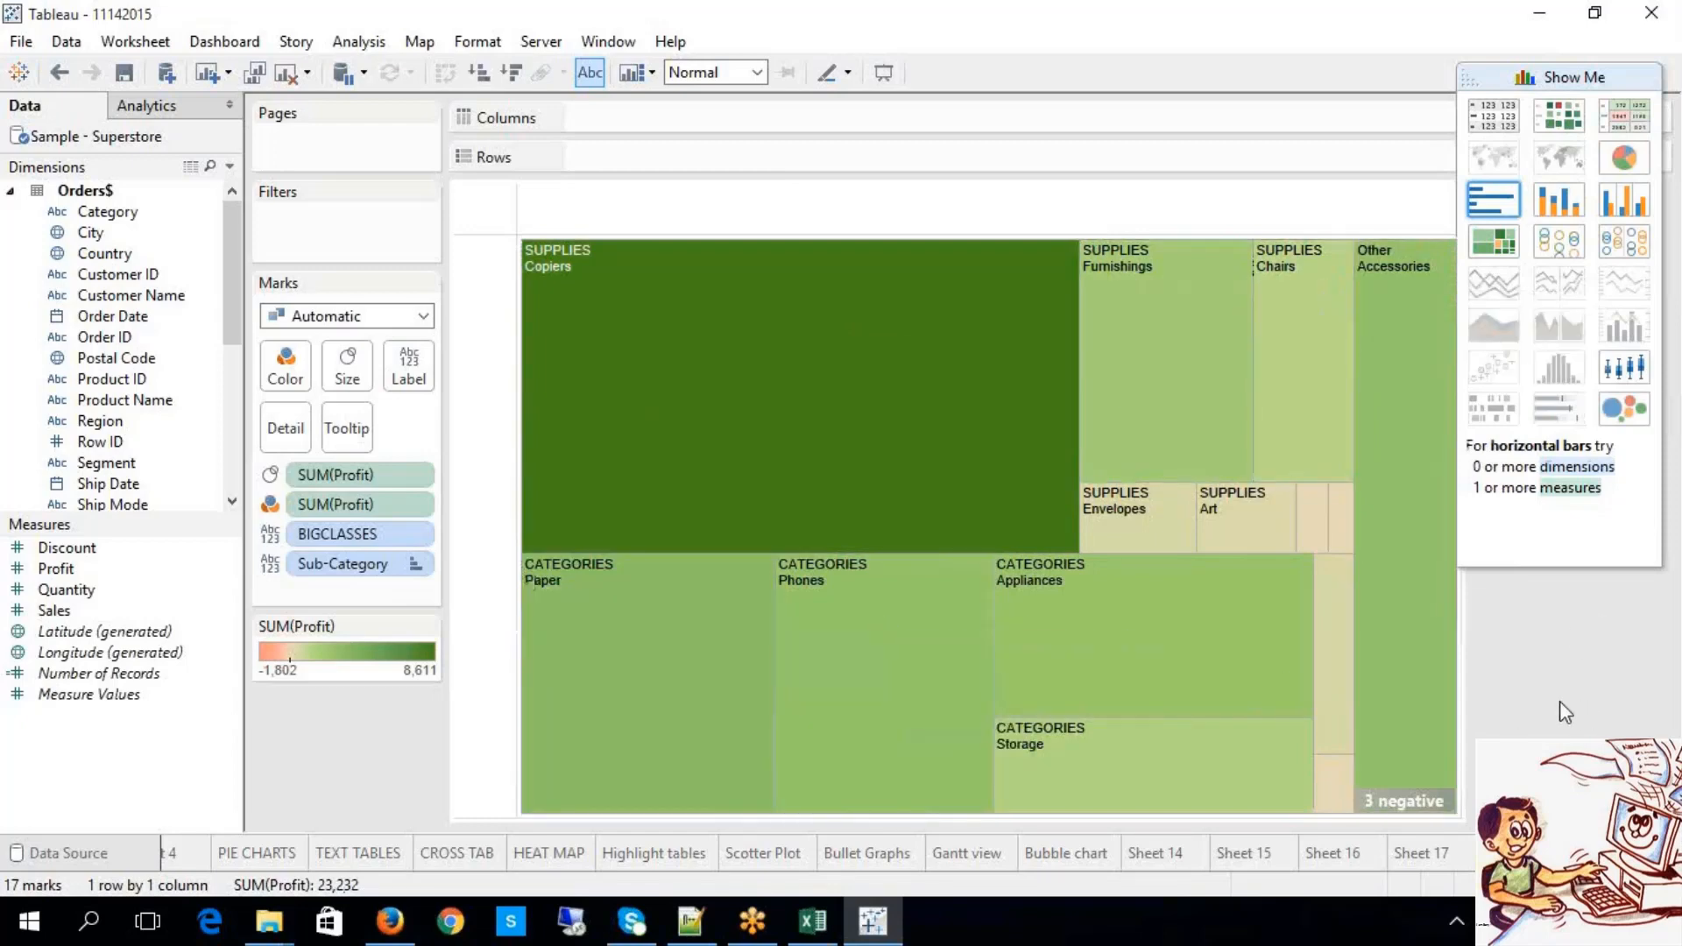
# Step: Try heat map and text table layouts, then plot profit as side-by-side circles per Sub-Category
pyautogui.click(1574, 117)
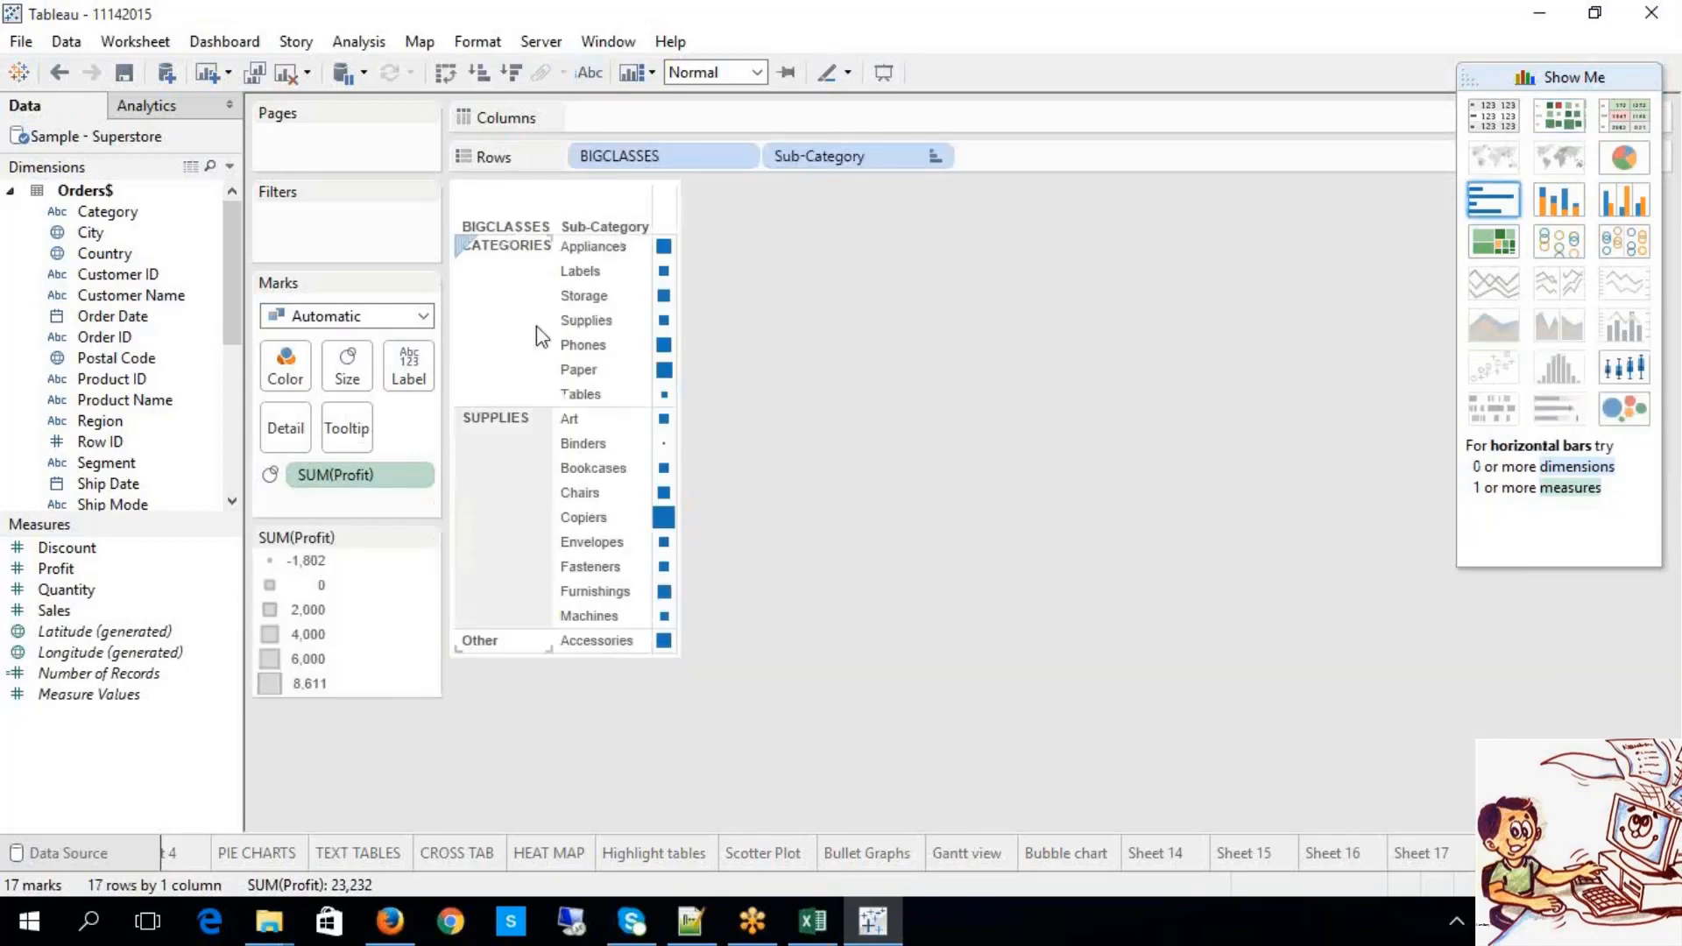
pyautogui.click(591, 74)
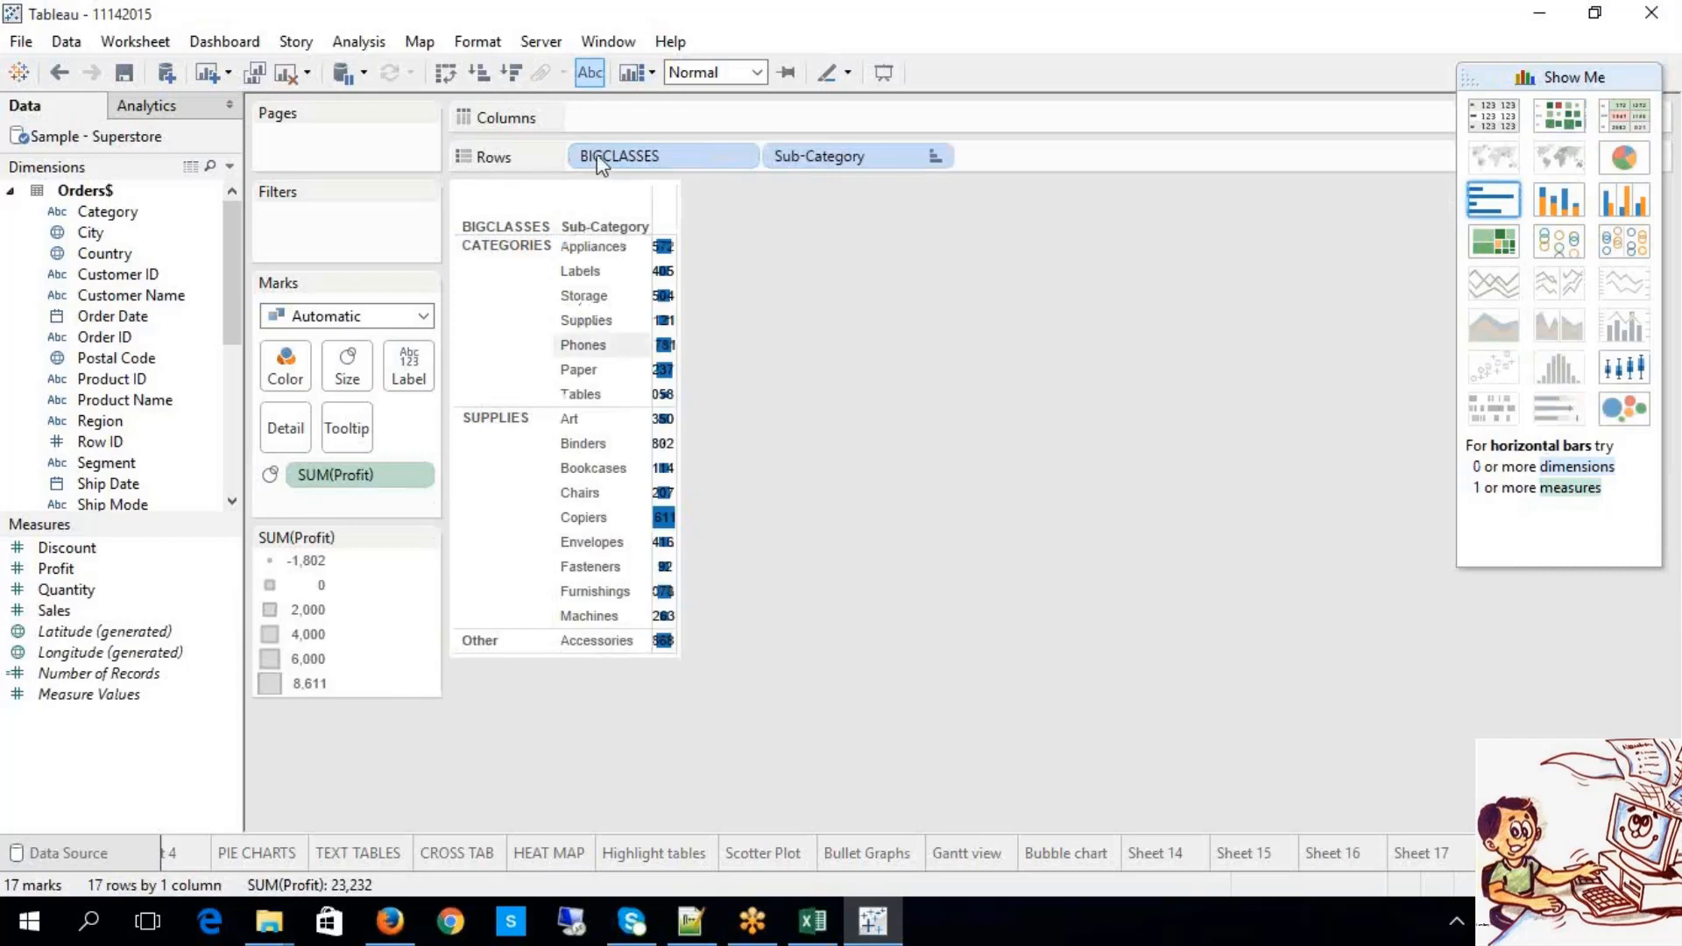
pyautogui.click(590, 73)
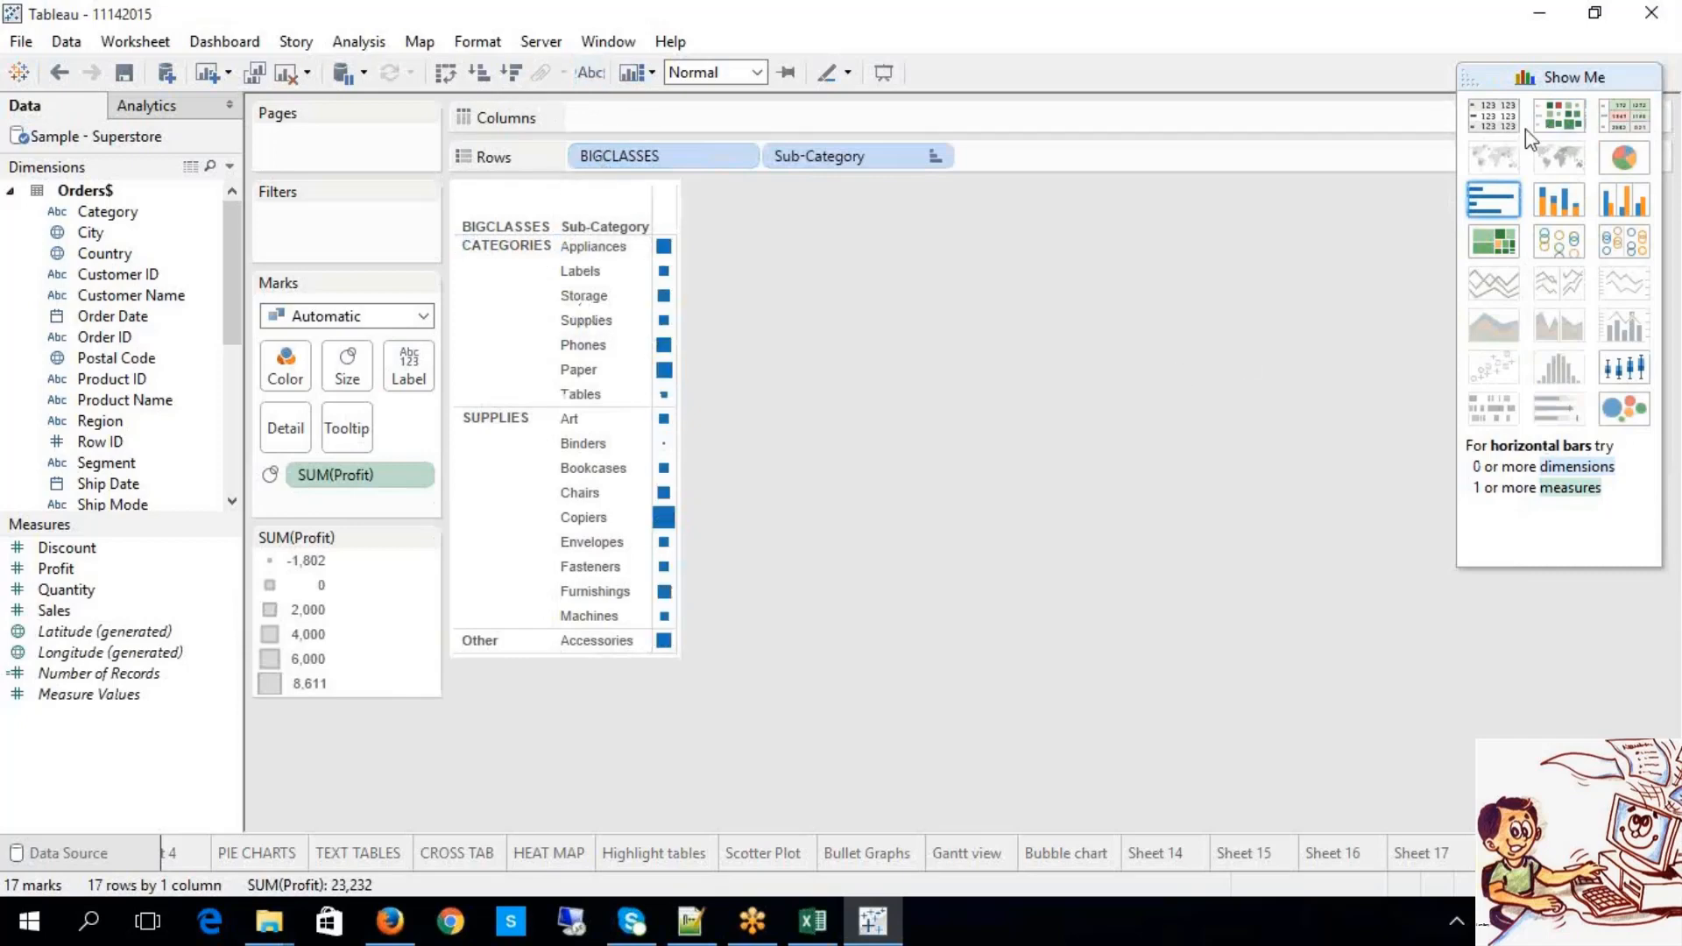
pyautogui.click(1492, 123)
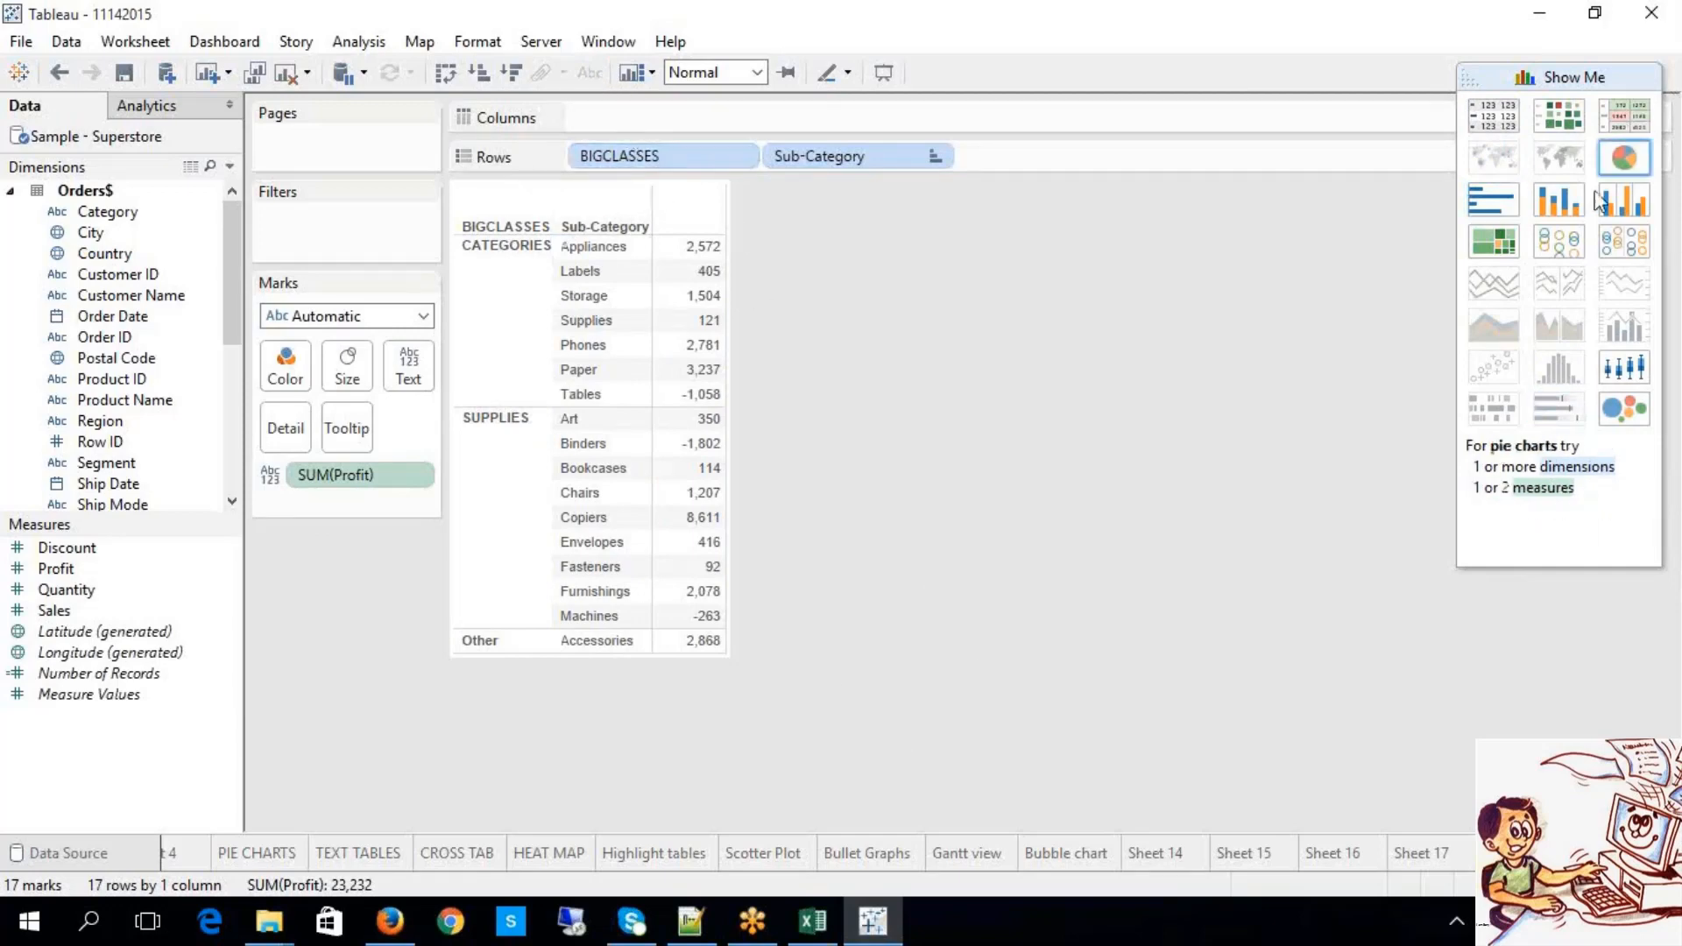
pyautogui.click(1617, 250)
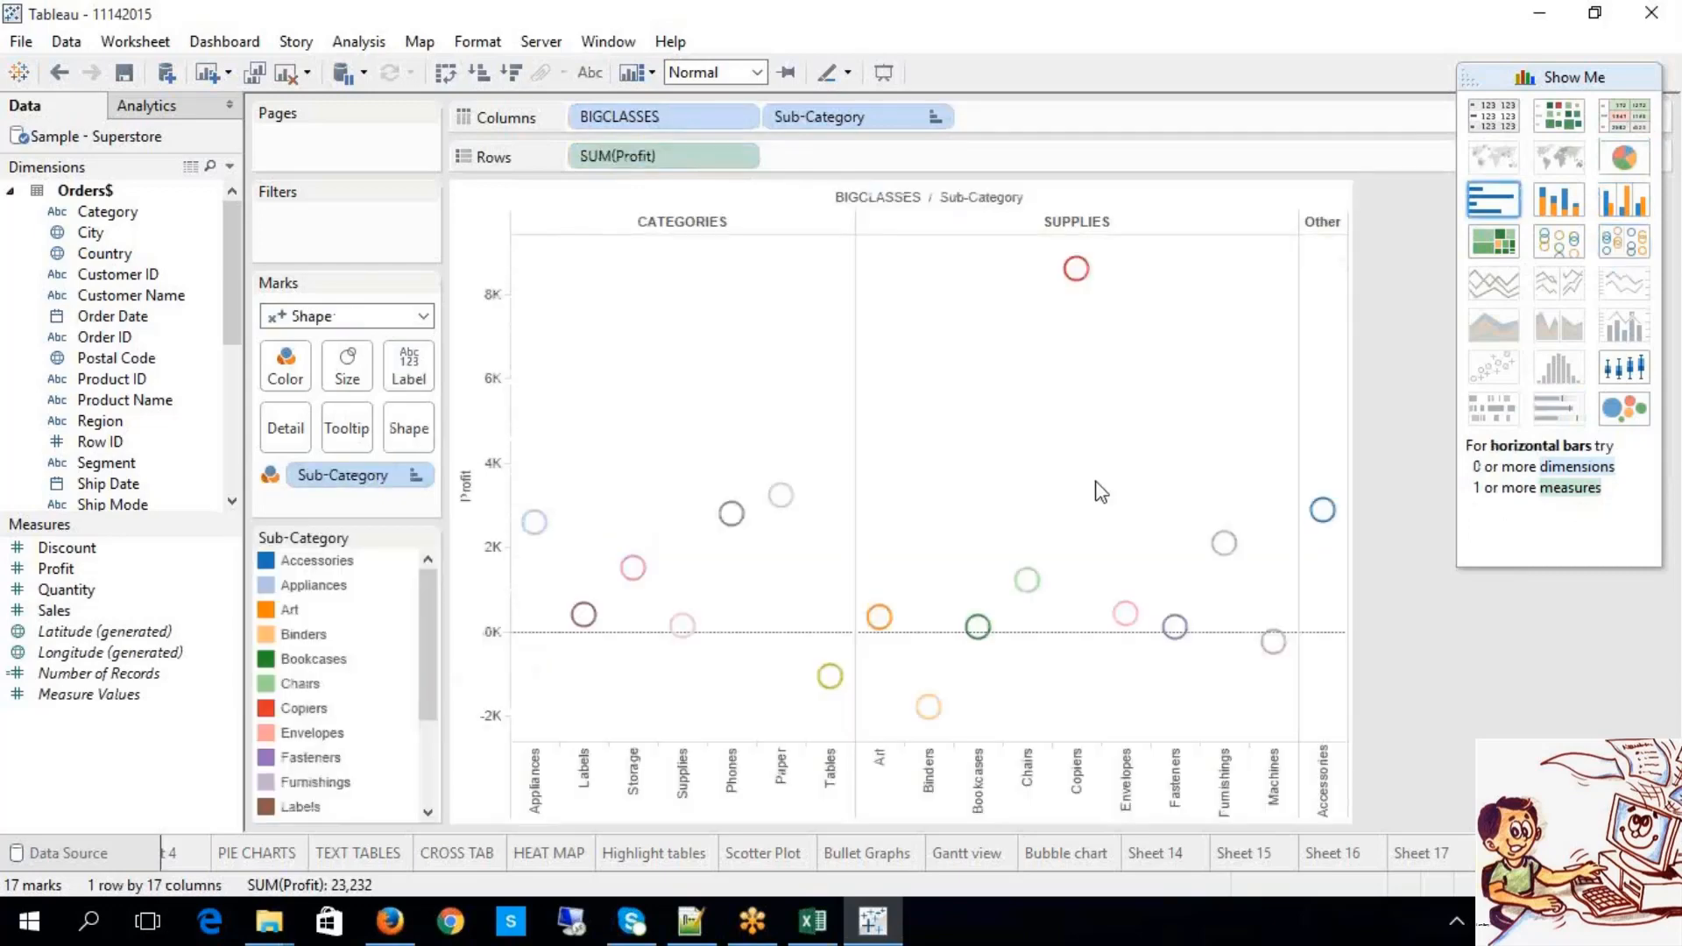
# Step: Label each profit circle with its value, then move to Sheet 17's sales bar chart
pyautogui.click(589, 72)
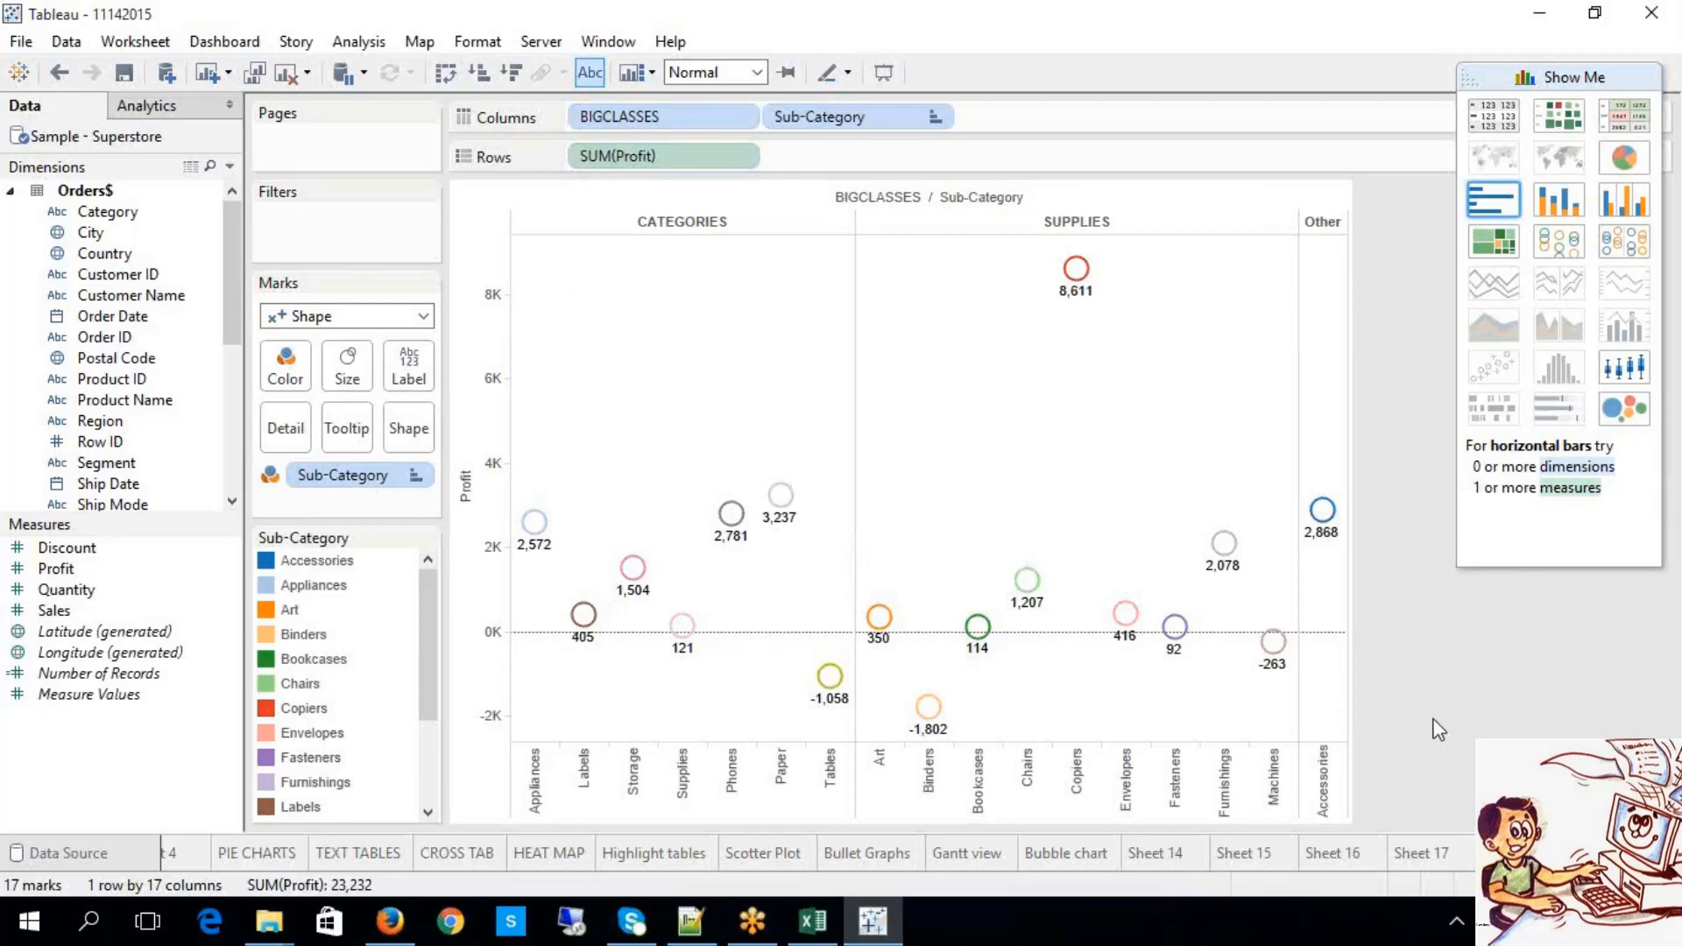
pyautogui.moveTo(1365, 575)
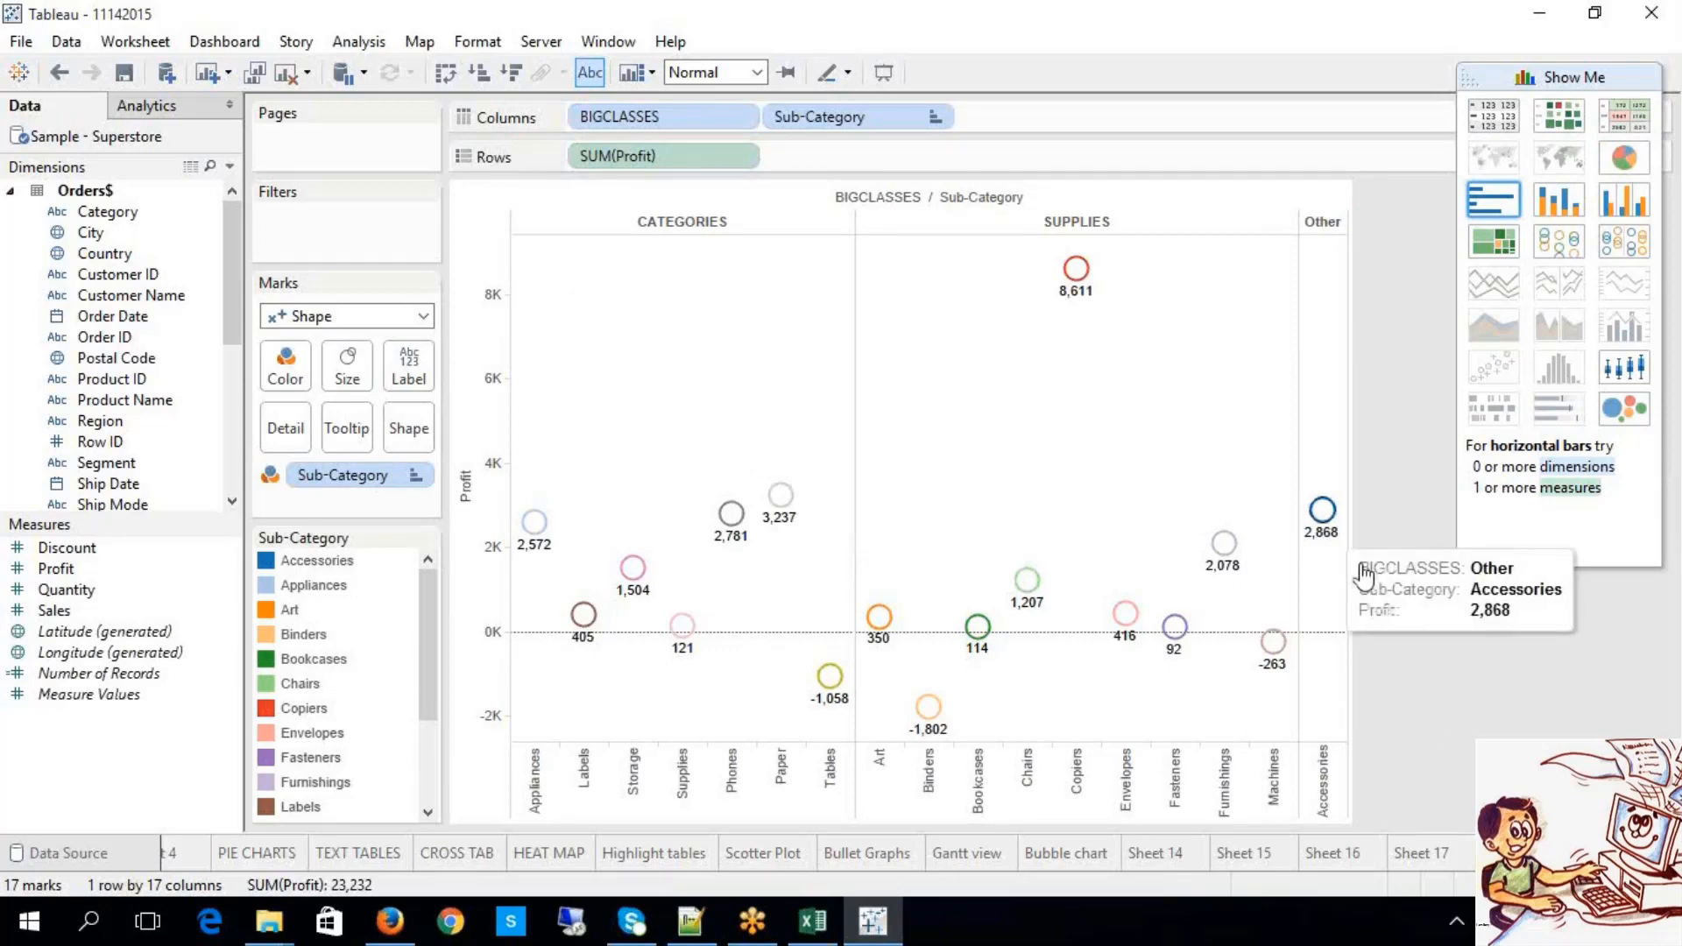
pyautogui.click(1365, 39)
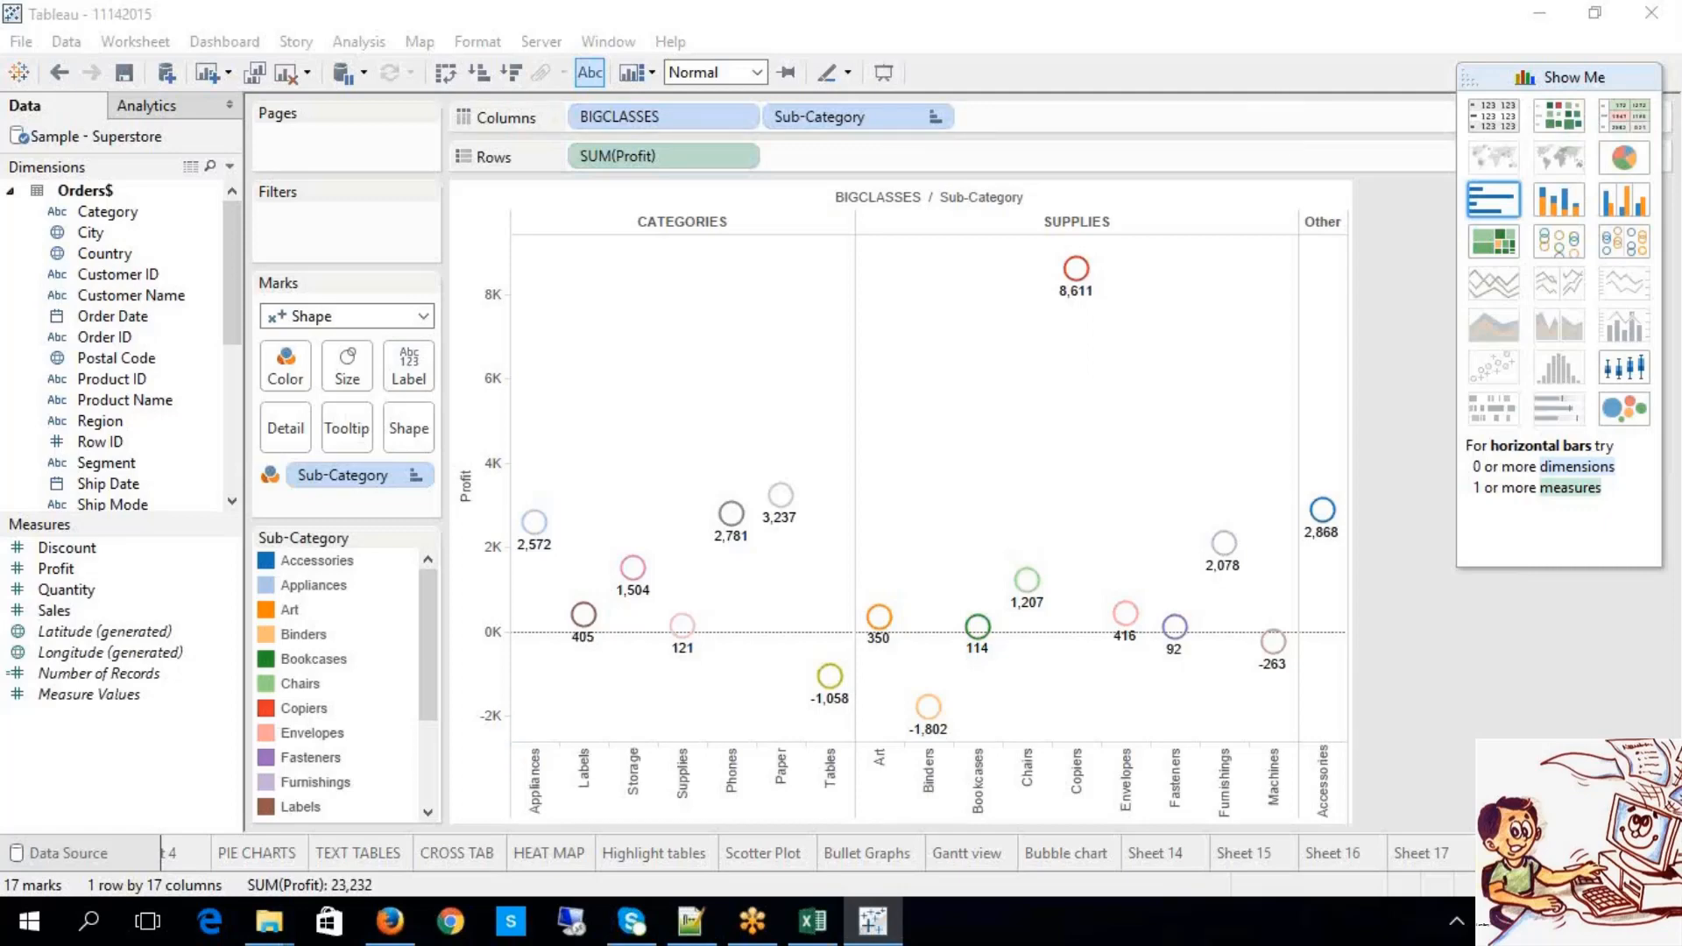
pyautogui.click(1421, 853)
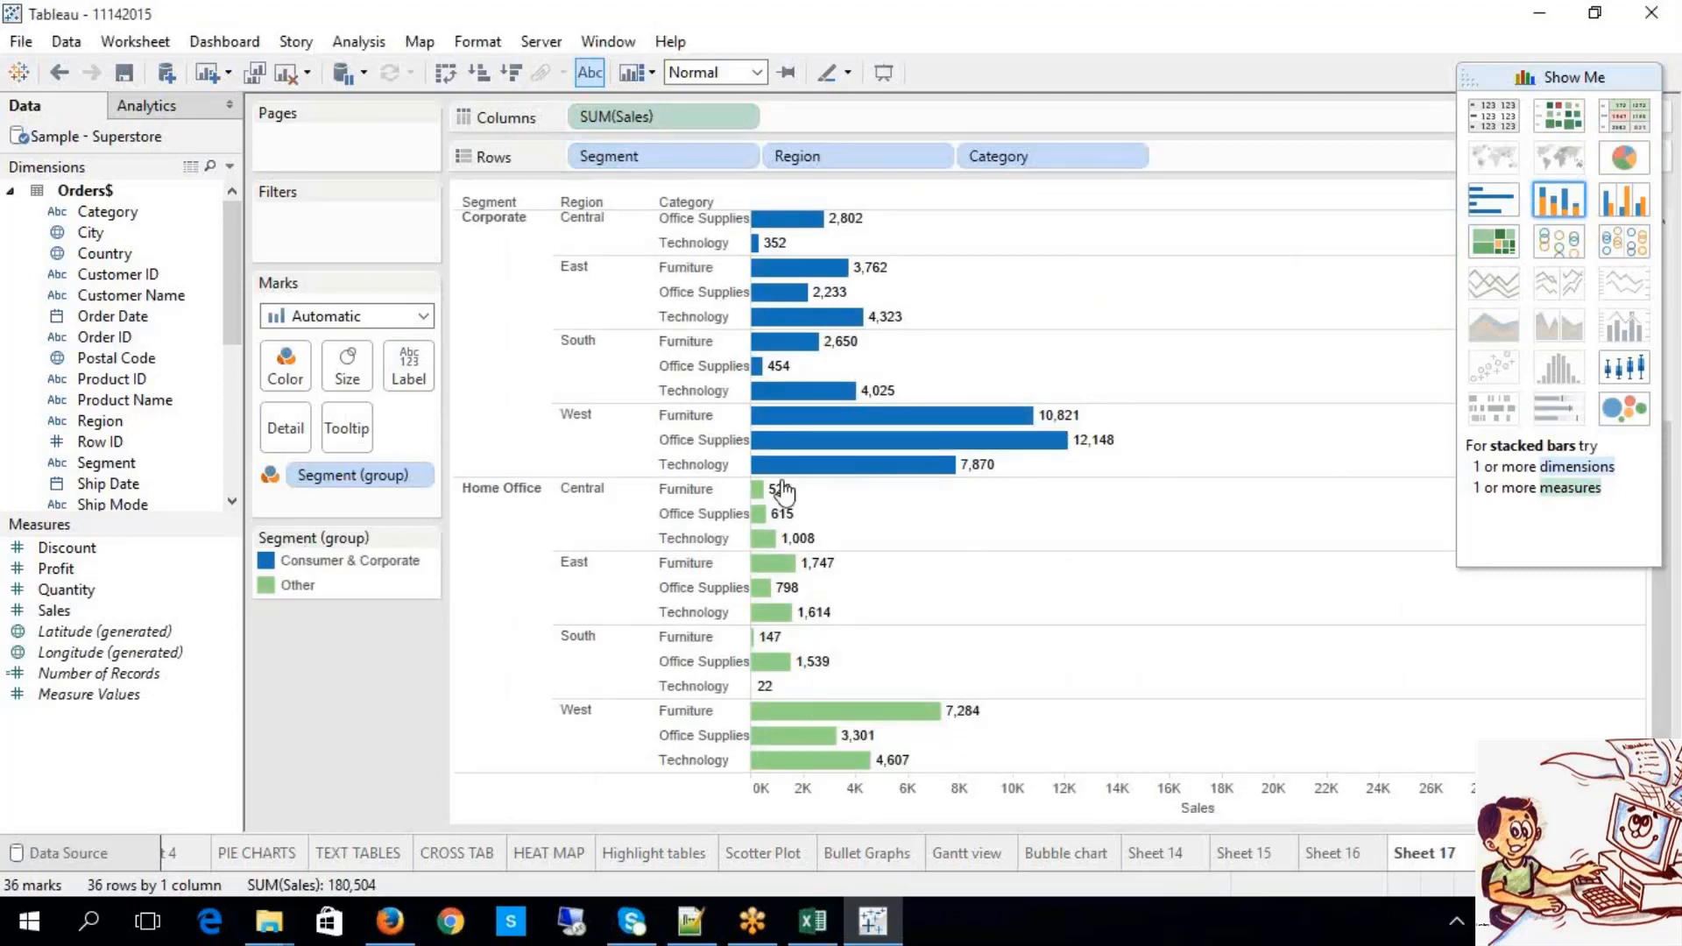
pyautogui.rightClick(375, 486)
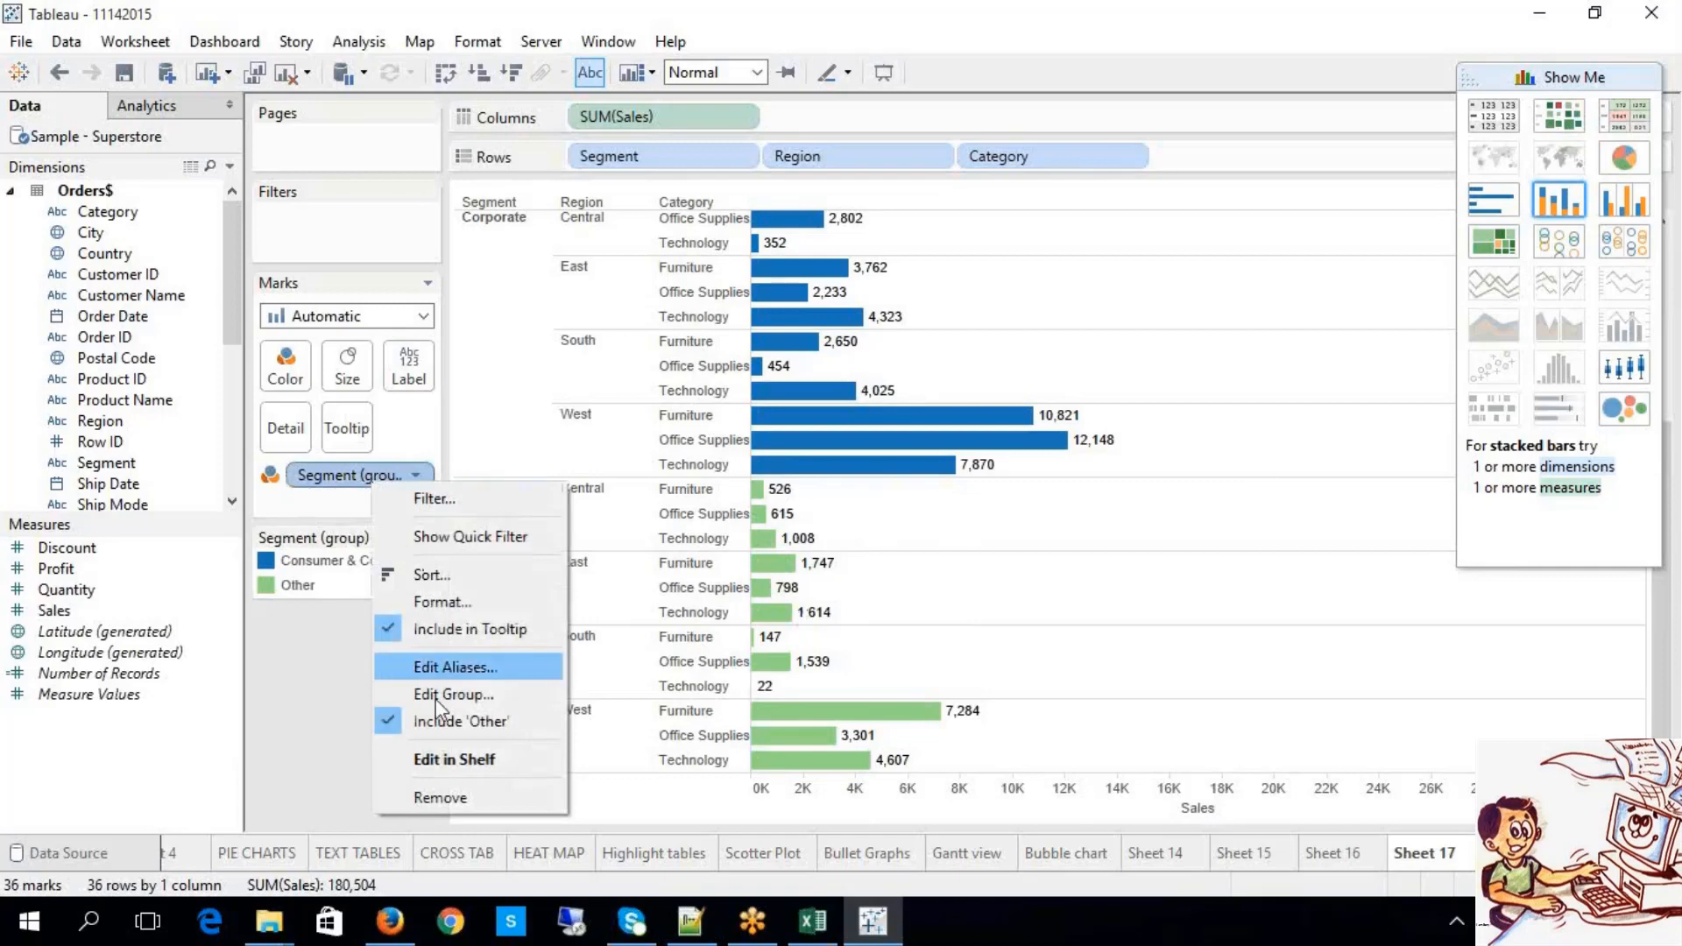
pyautogui.click(457, 692)
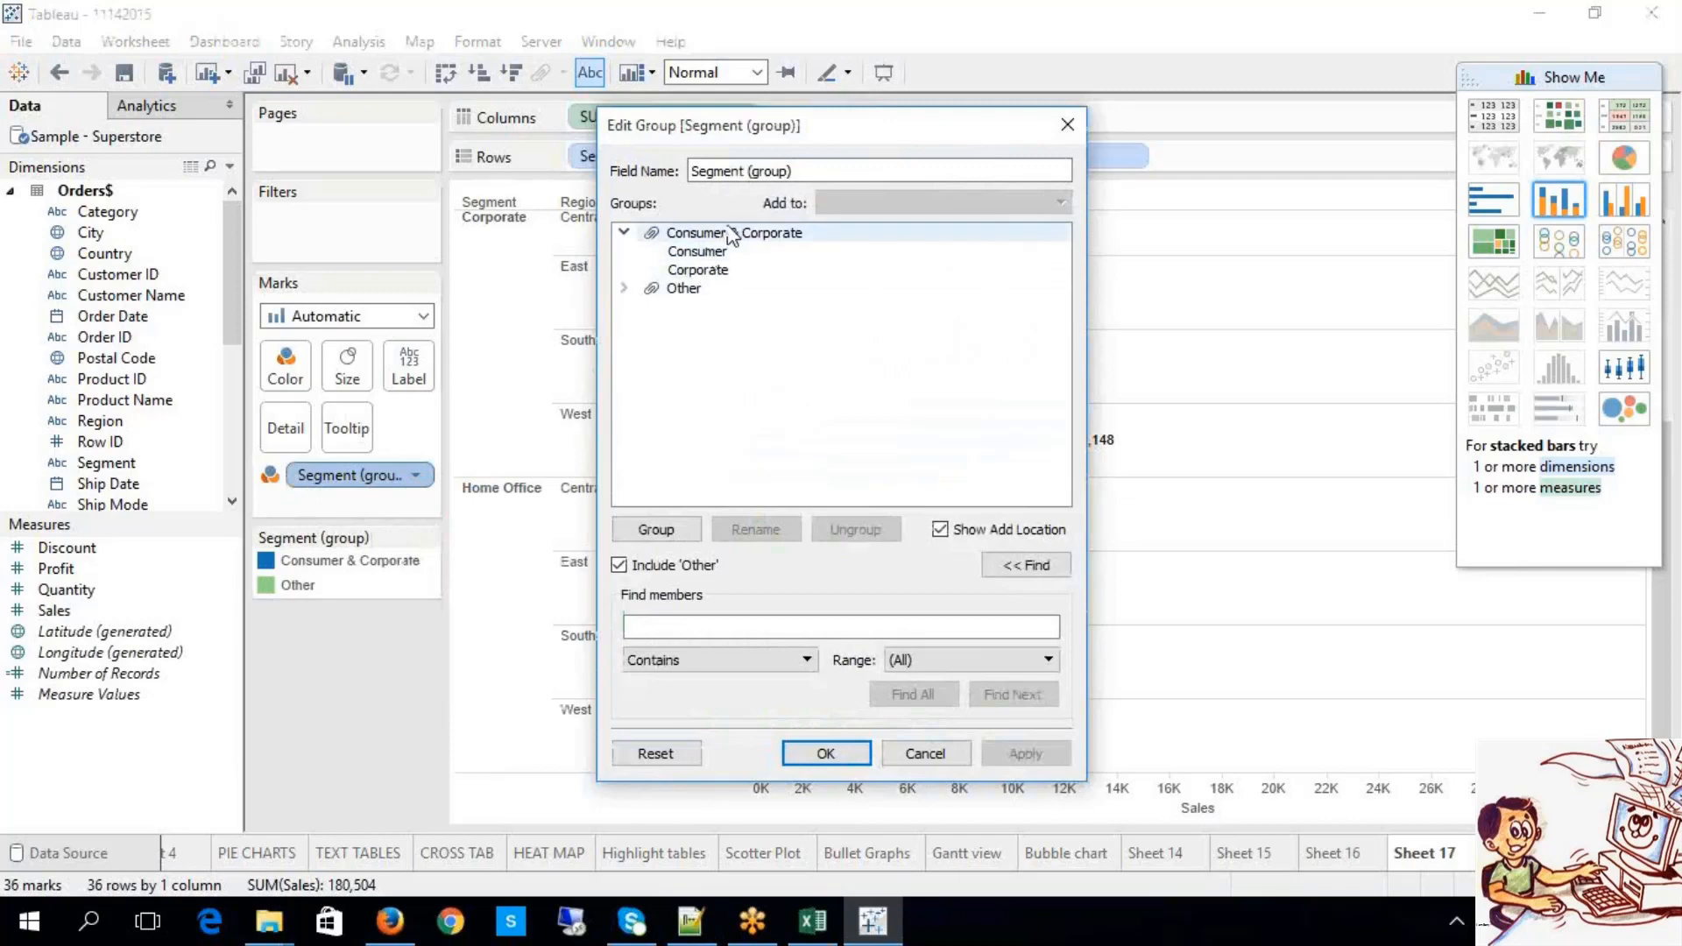
pyautogui.click(625, 290)
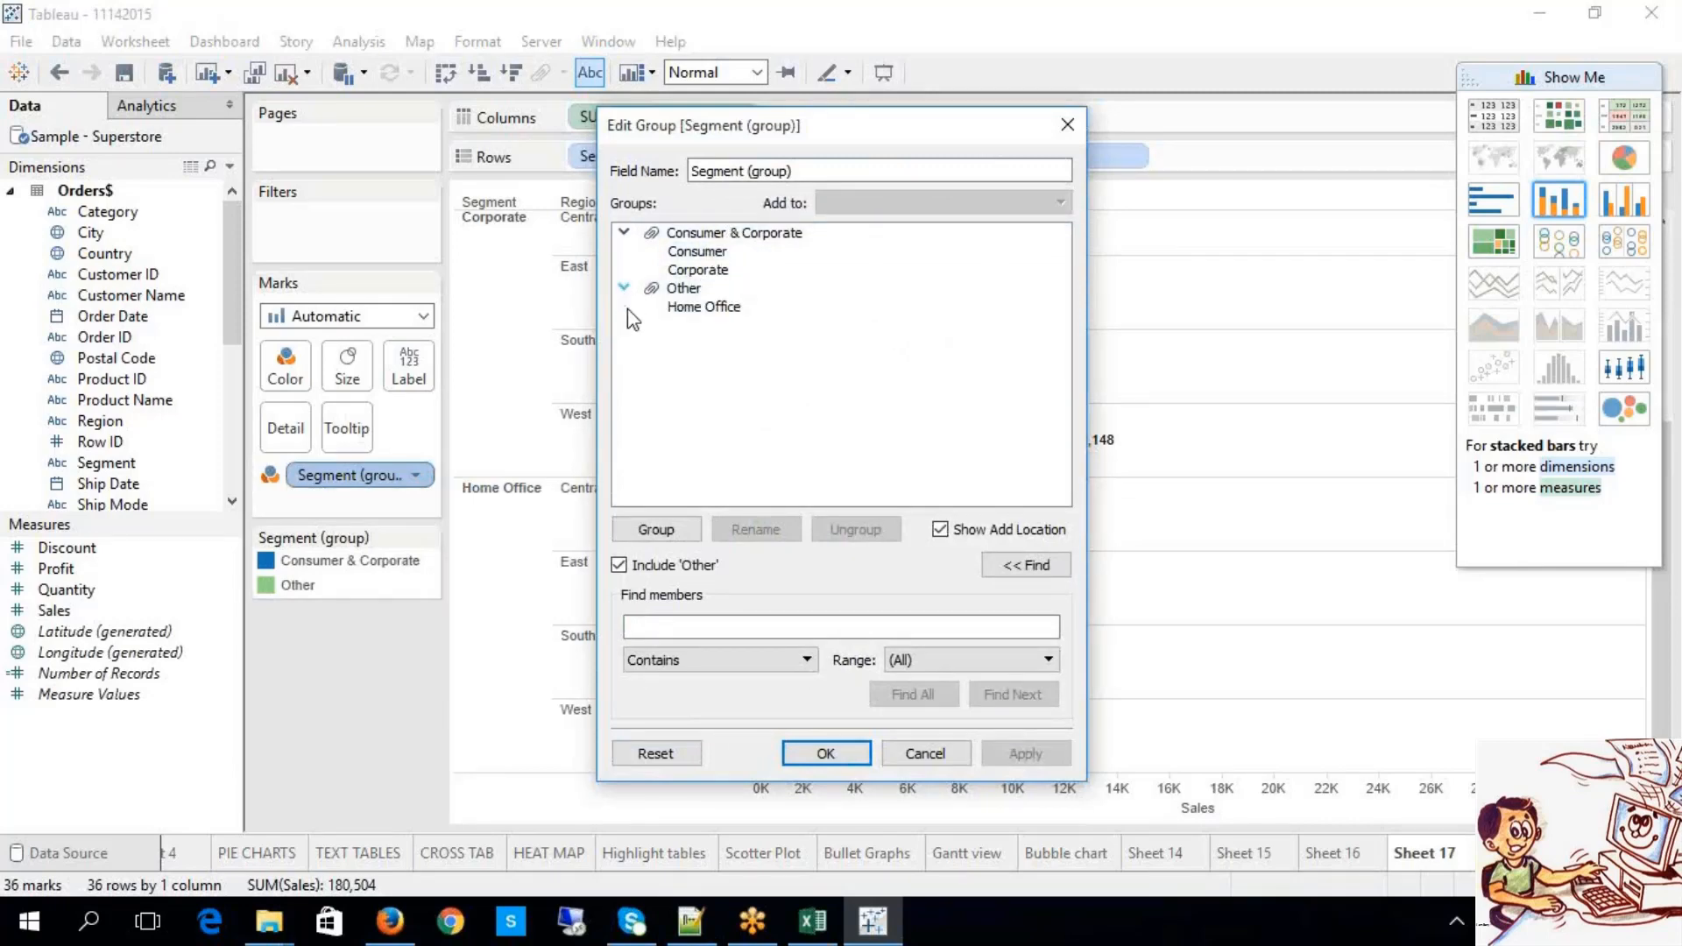
pyautogui.click(924, 754)
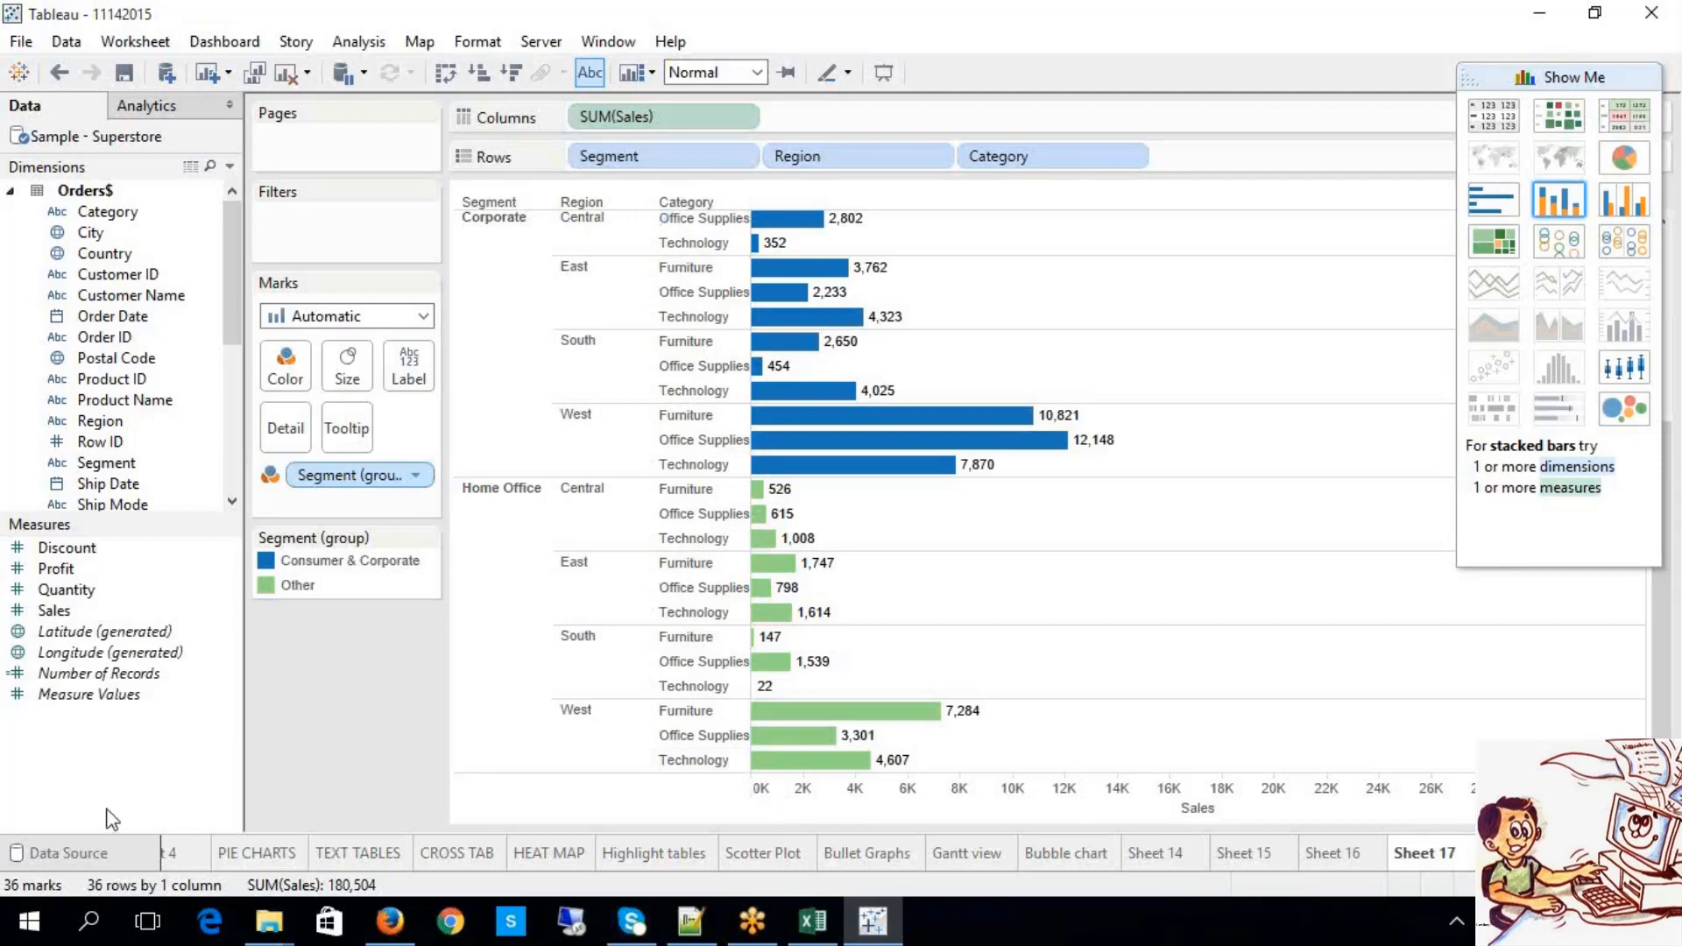
# Step: Dismiss the Data pane menu and switch to the Excel TABLEAU workbook's Groups and Sets notes
pyautogui.rightClick(108, 775)
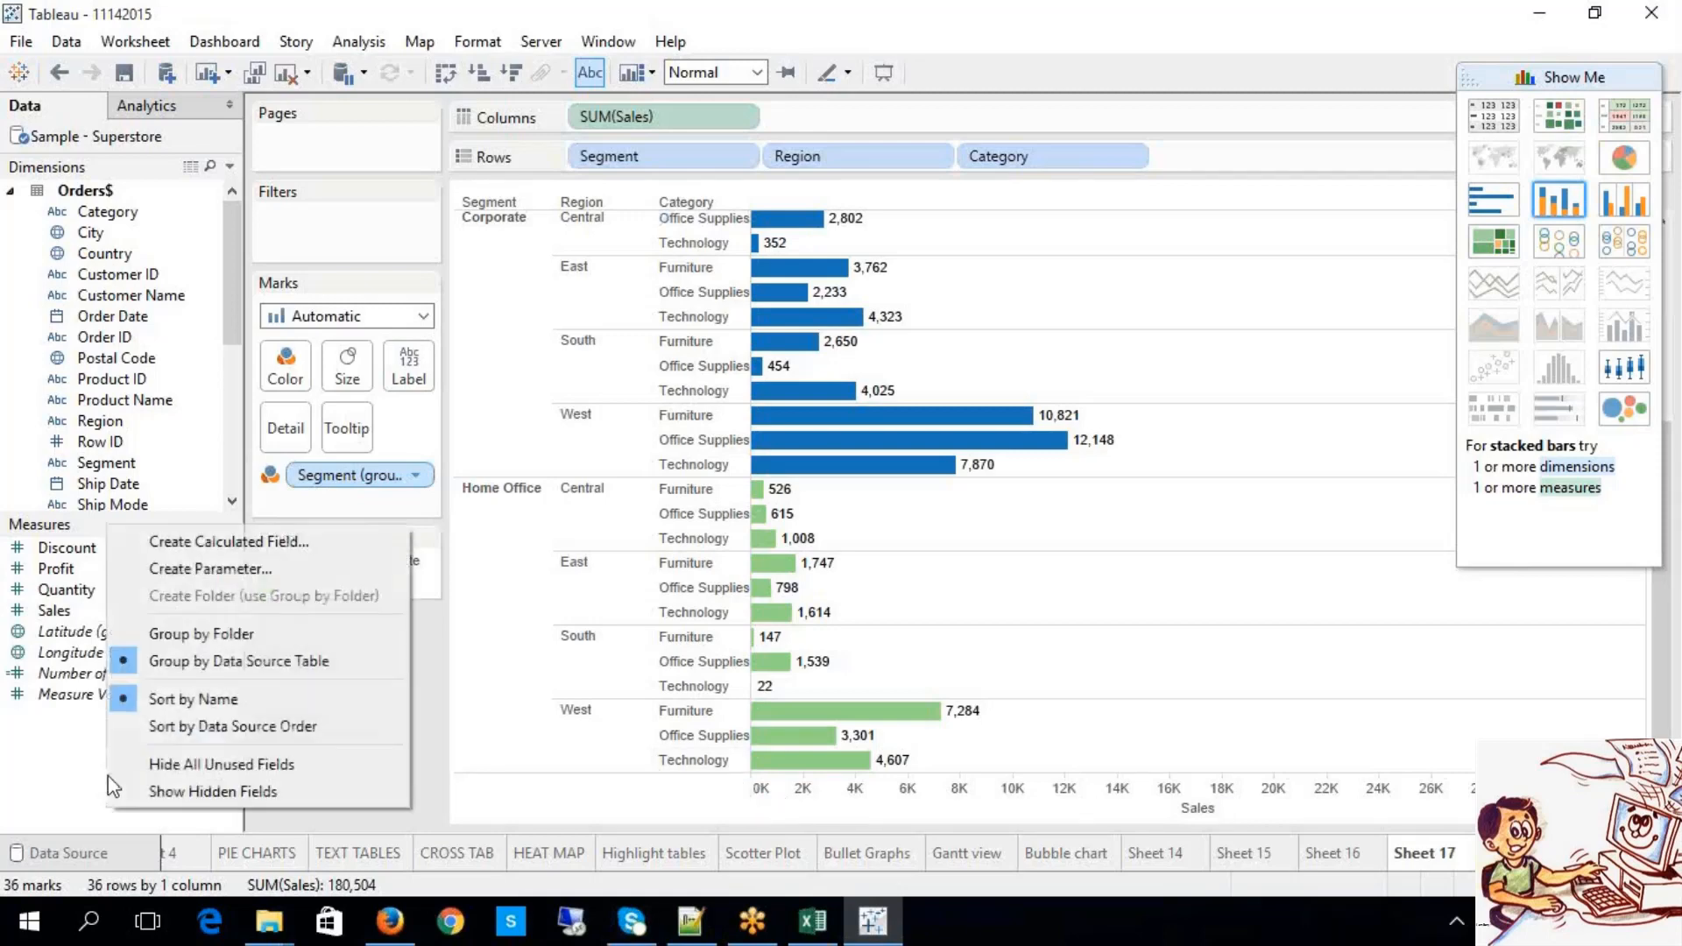
pyautogui.click(449, 701)
pyautogui.click(824, 920)
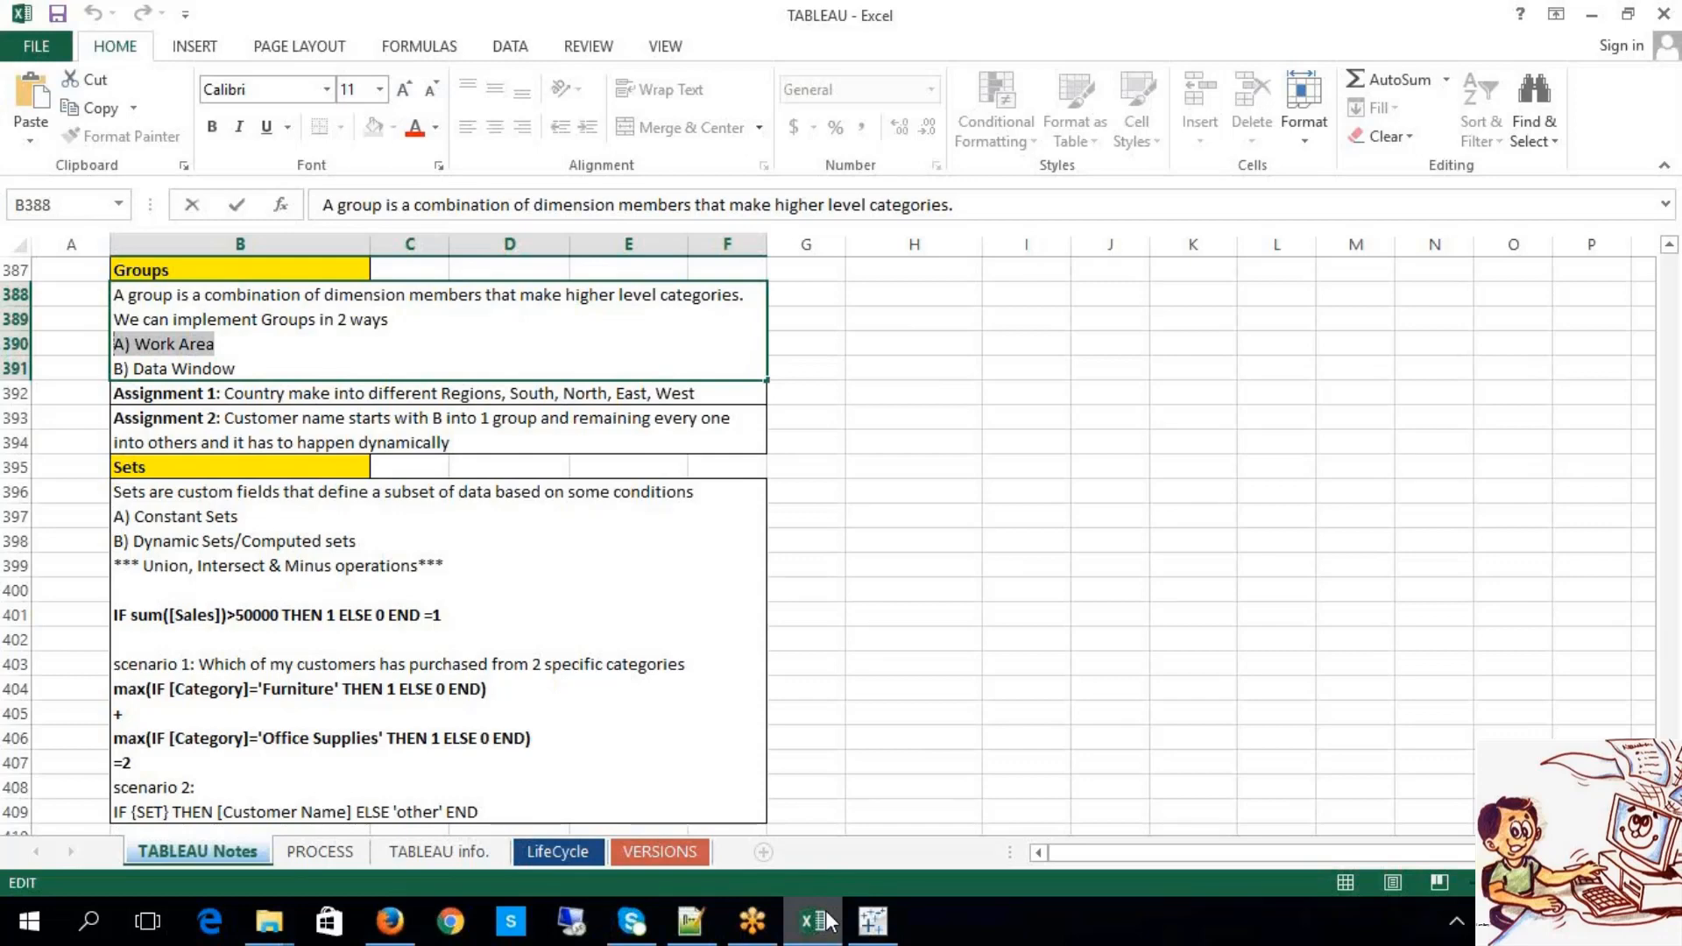
pyautogui.click(1207, 626)
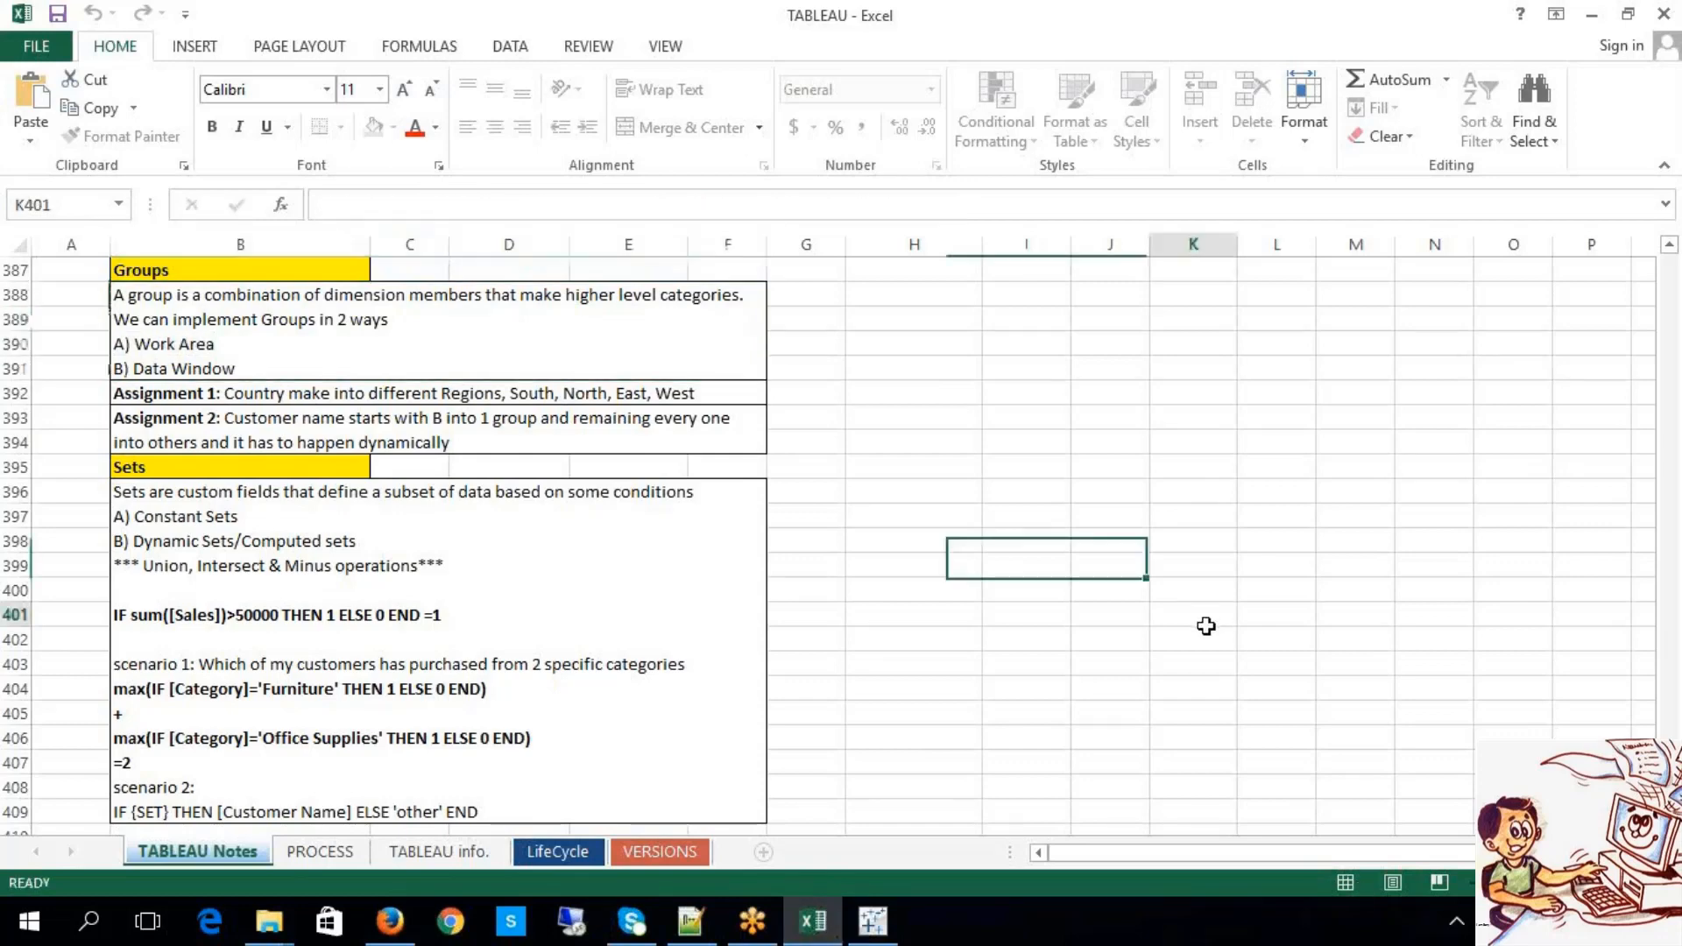
pyautogui.moveTo(411, 393); pyautogui.dragTo(492, 422)
pyautogui.click(912, 503)
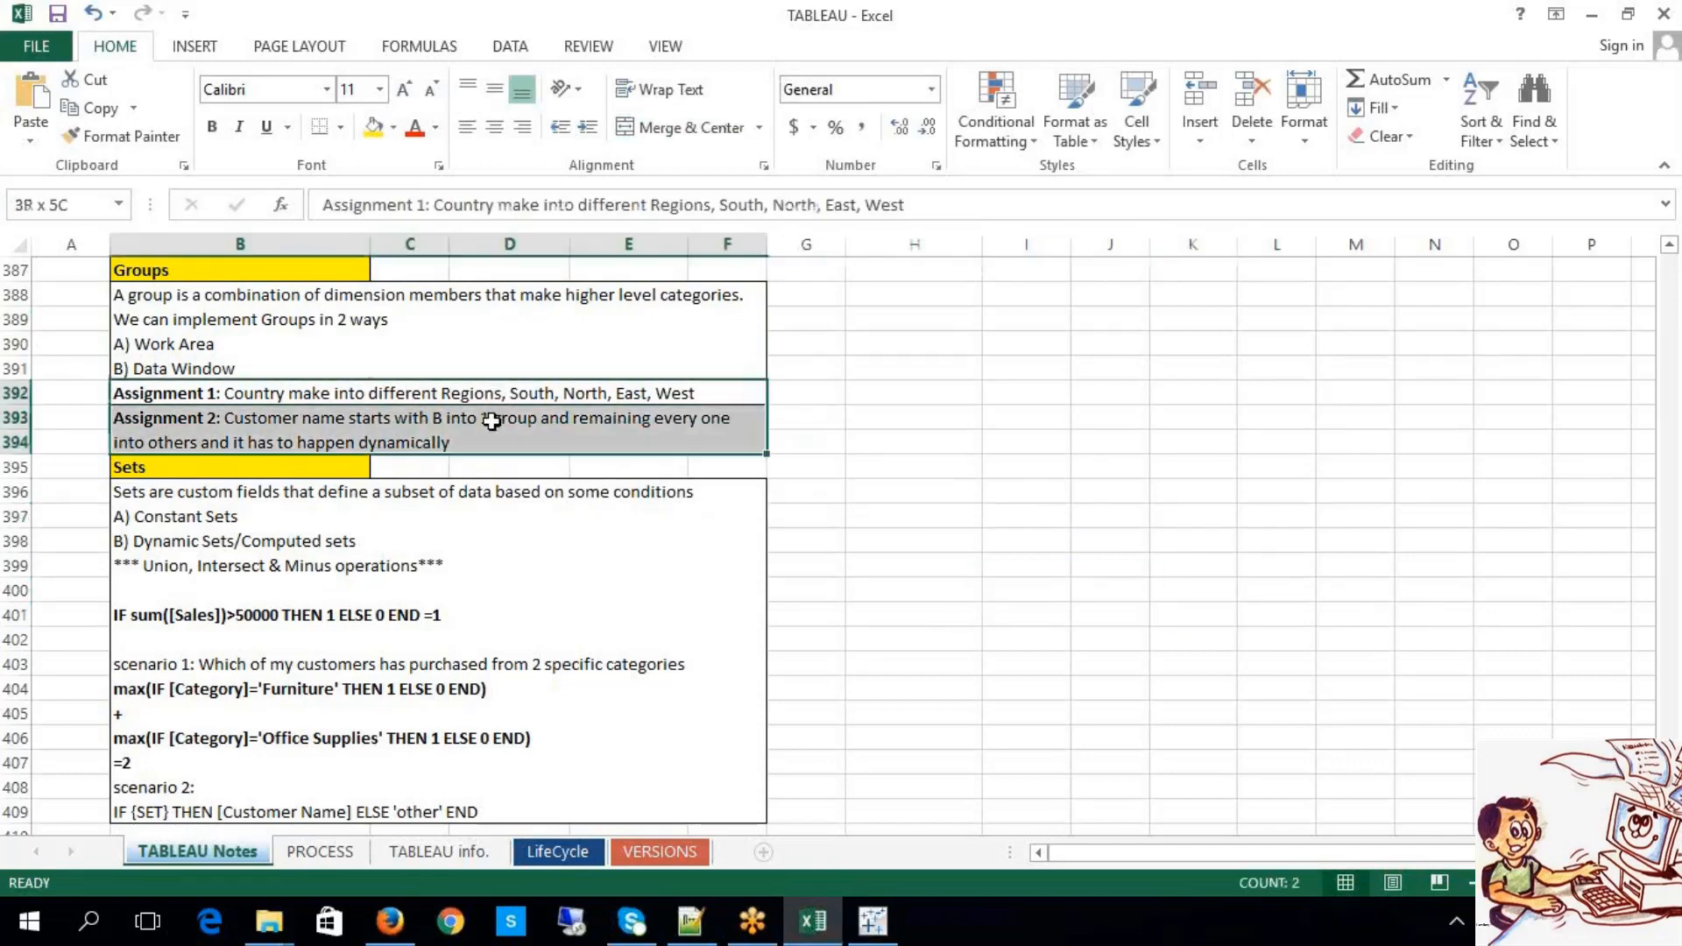
pyautogui.click(1044, 484)
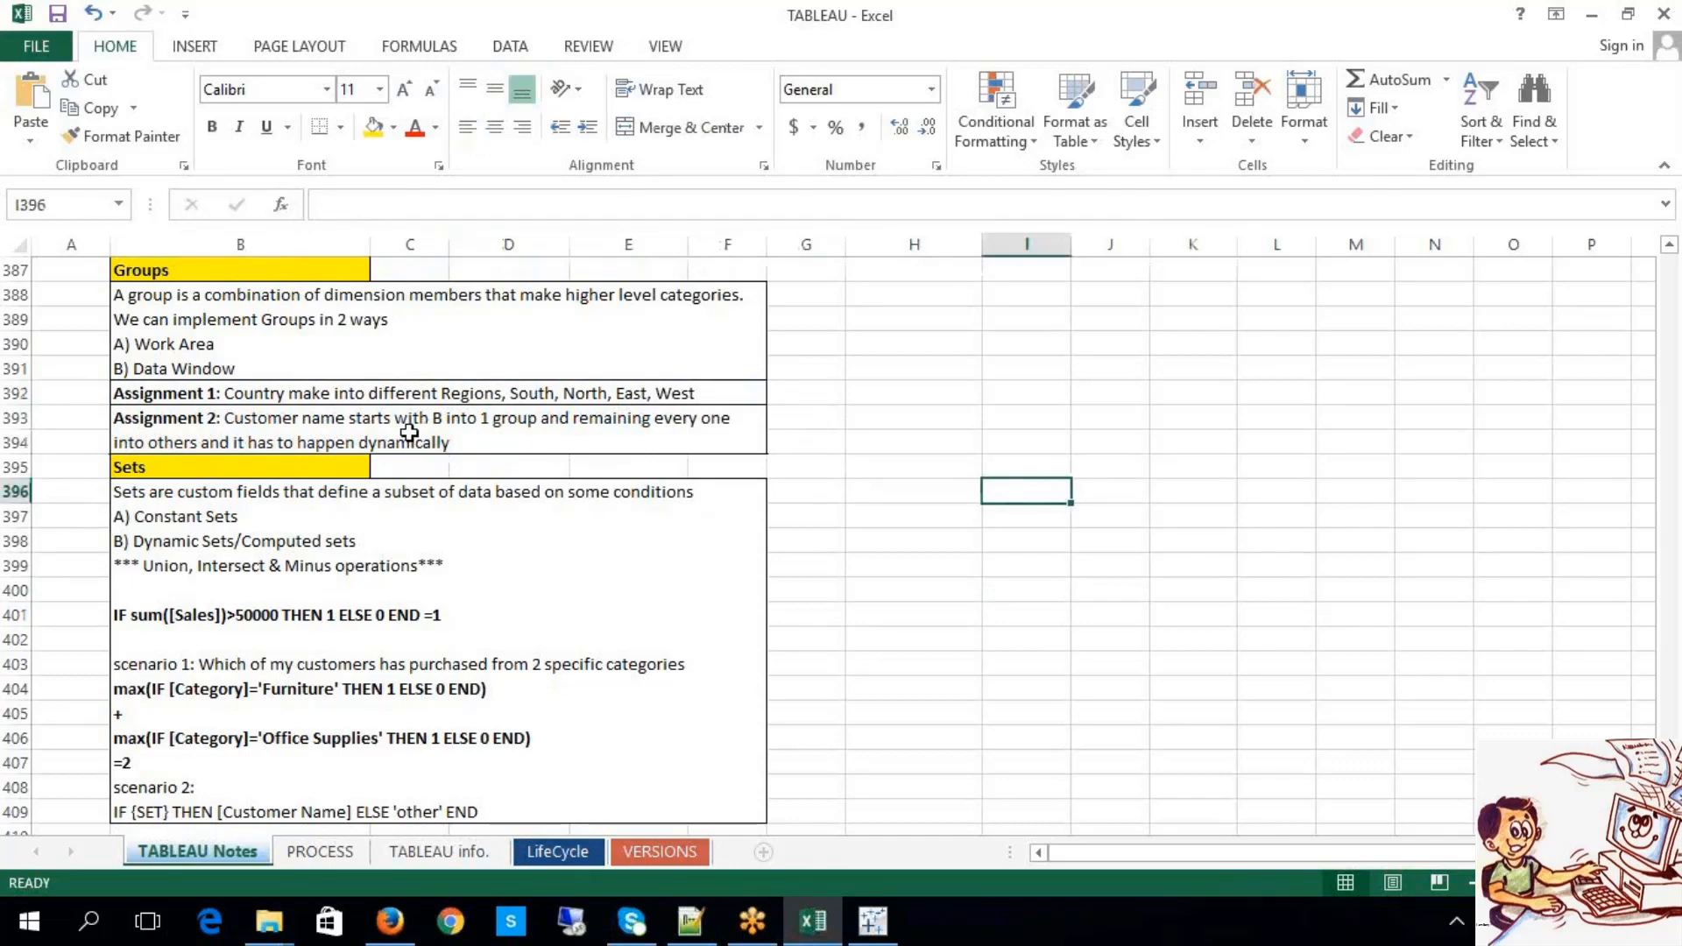
pyautogui.scroll(-1, 409, 433)
pyautogui.scroll(1, 449, 412)
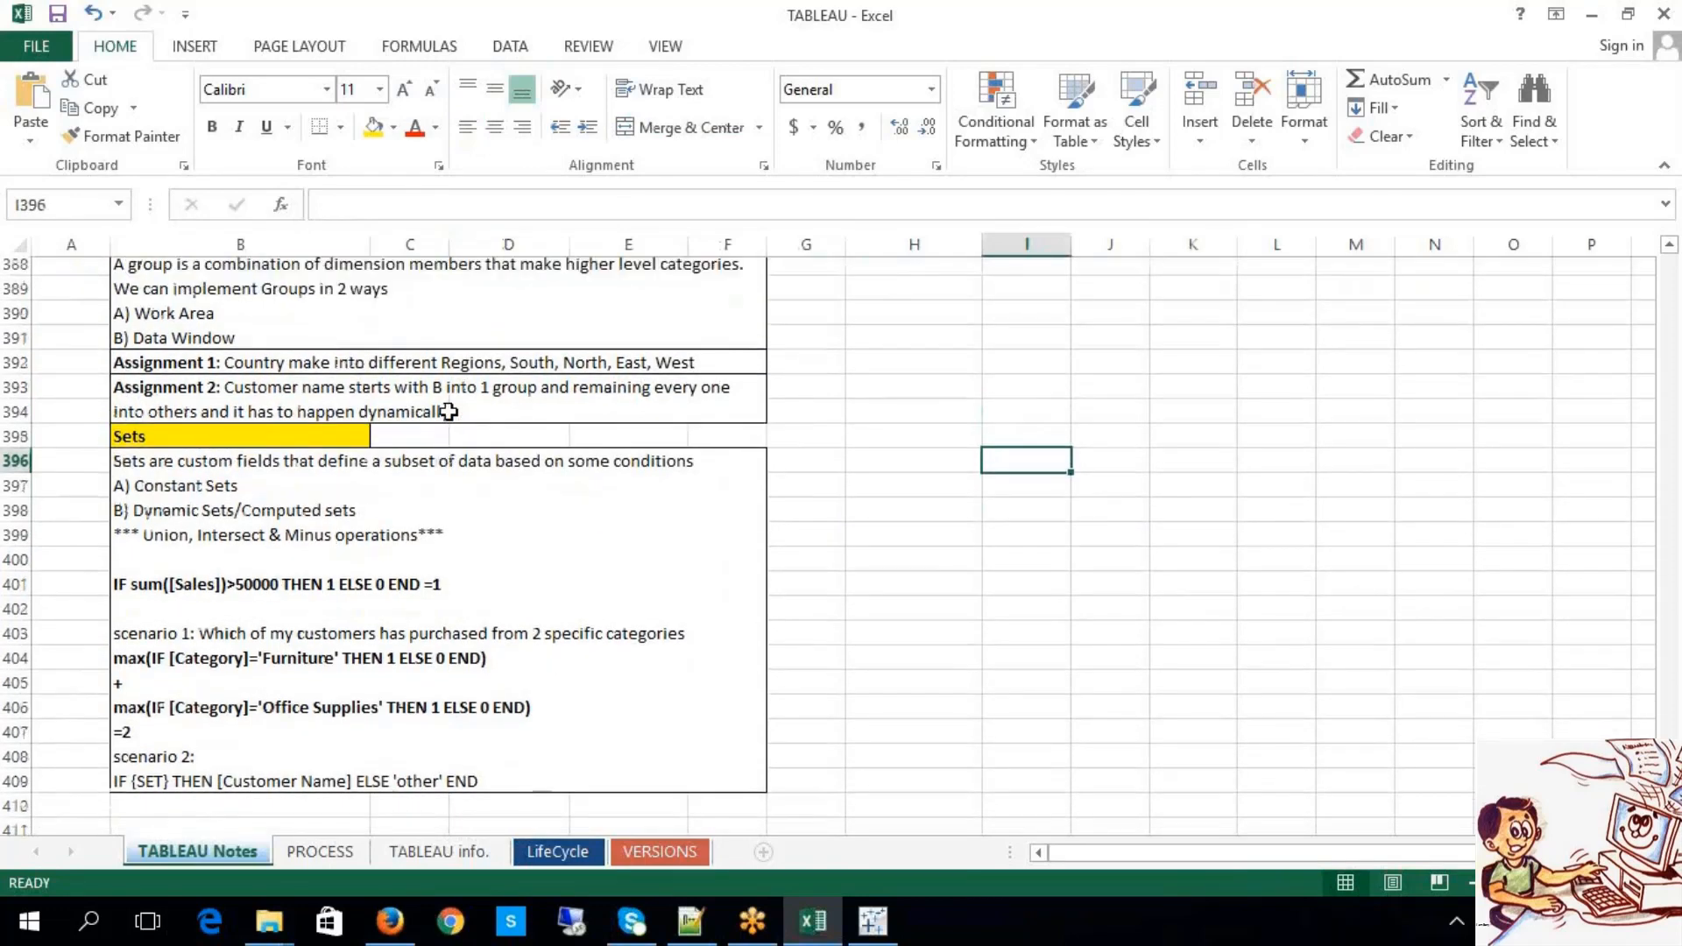
pyautogui.scroll(1, 449, 412)
pyautogui.click(498, 436)
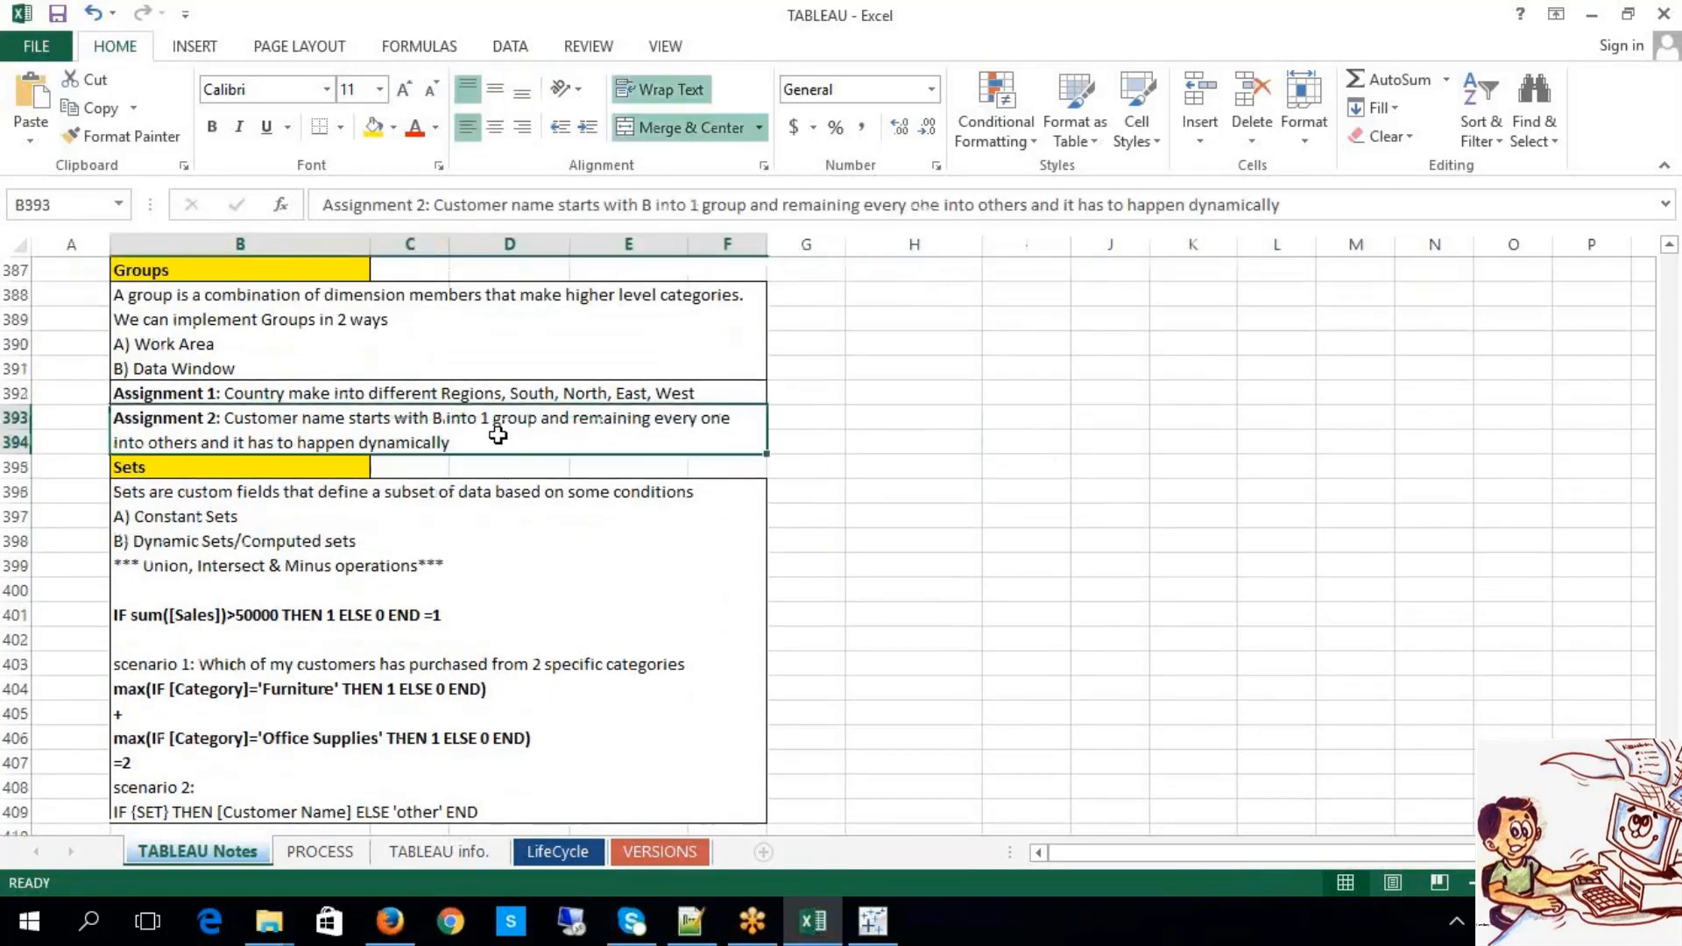
pyautogui.moveTo(485, 393); pyautogui.dragTo(488, 418)
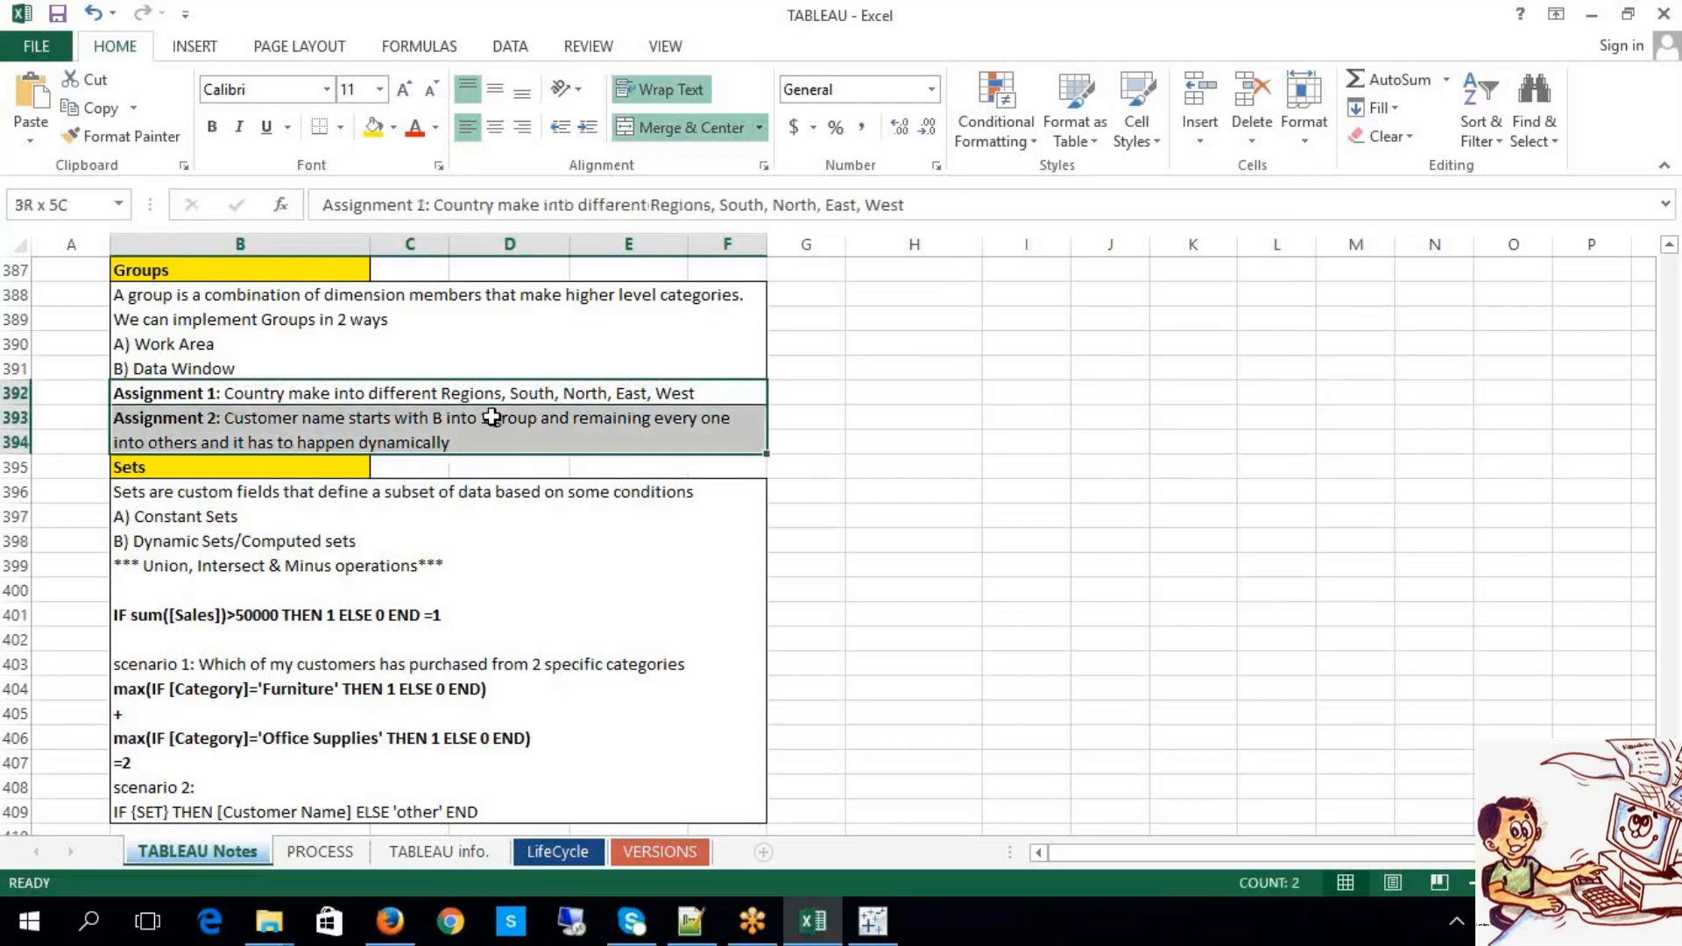
pyautogui.click(803, 513)
pyautogui.scroll(-2, 856, 519)
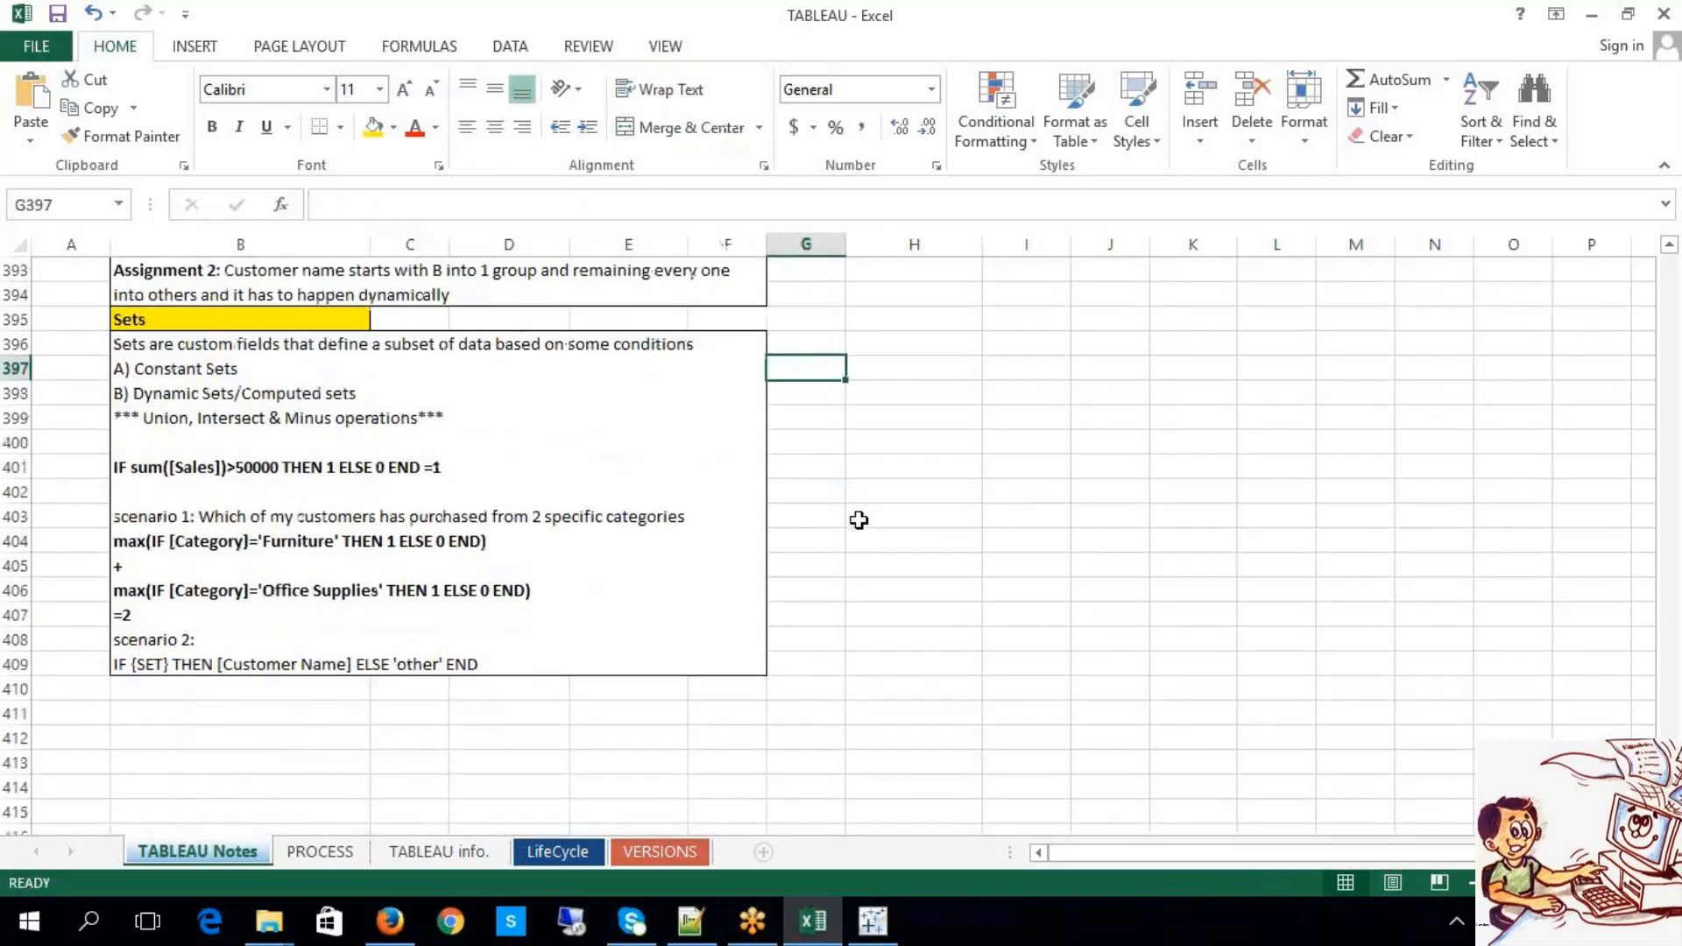
pyautogui.scroll(-1, 828, 544)
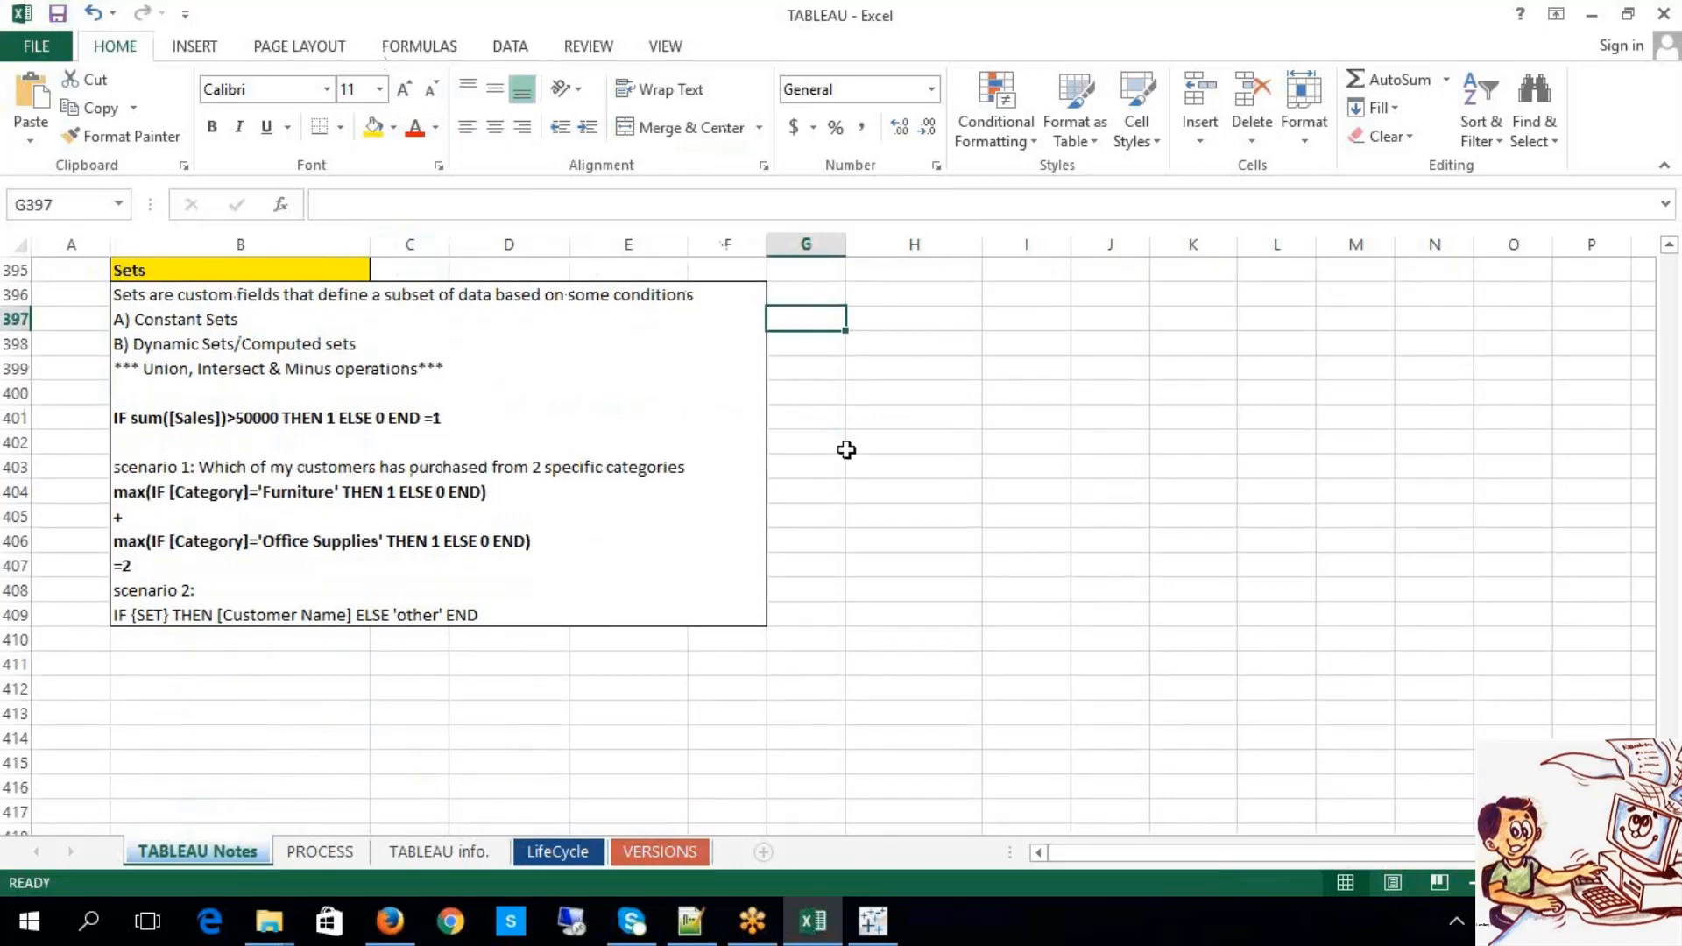
pyautogui.click(1043, 467)
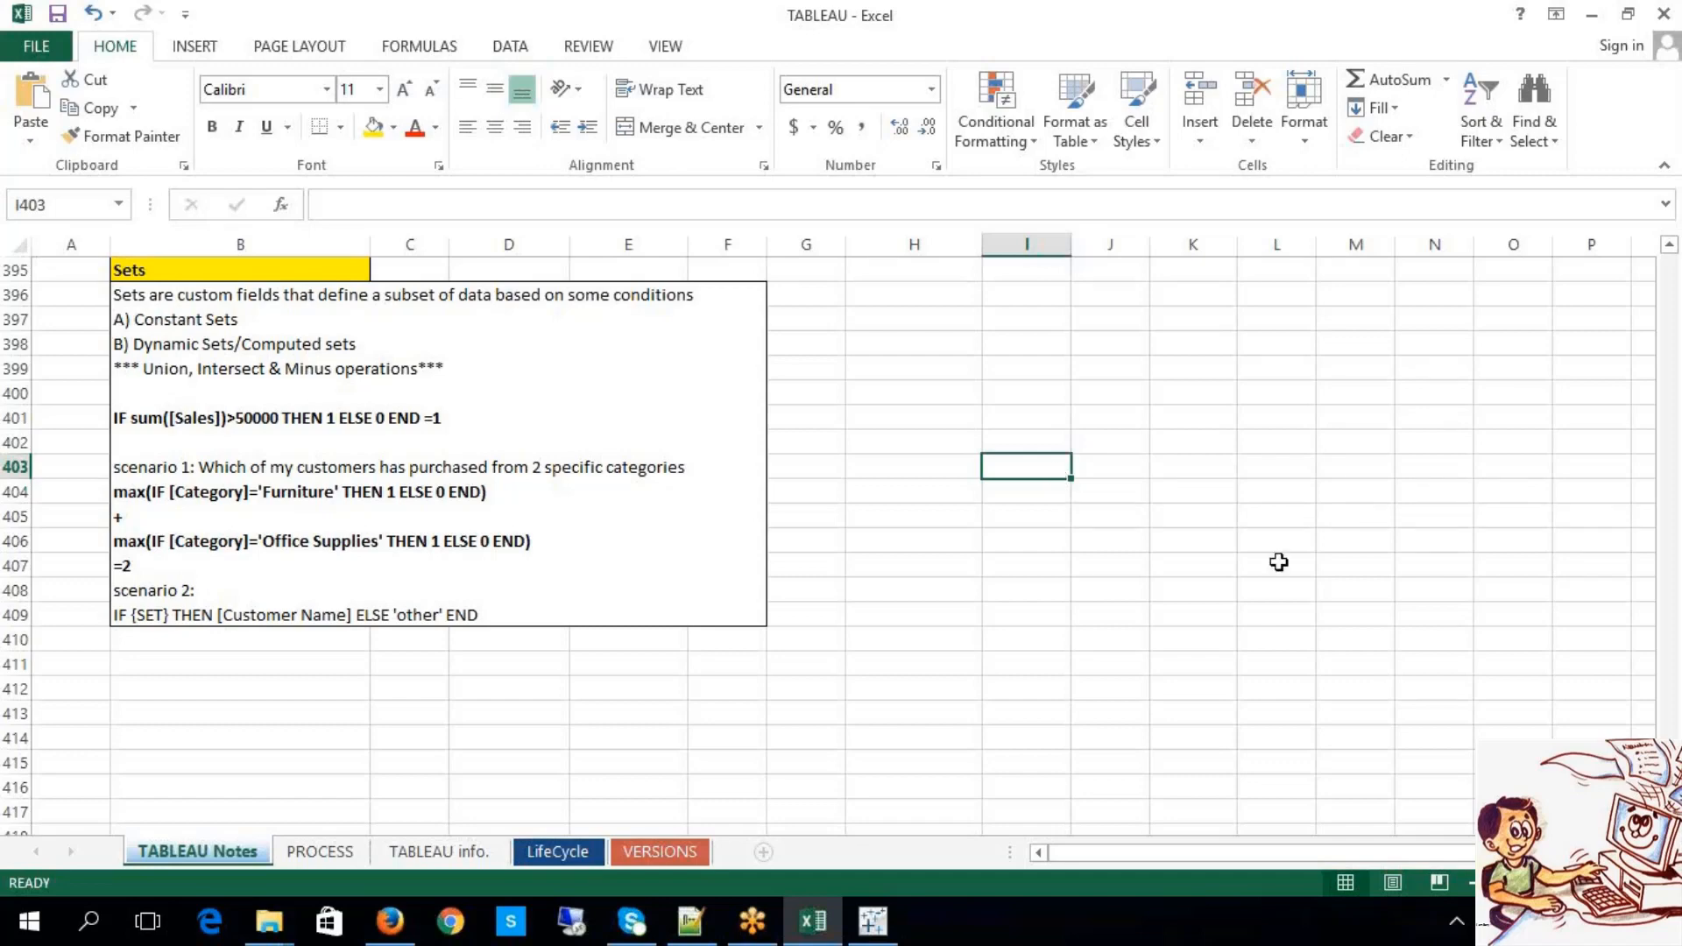
# Step: Return to Tableau and insert the blank worksheet Sheet 18 with Ctrl+M
pyautogui.click(873, 922)
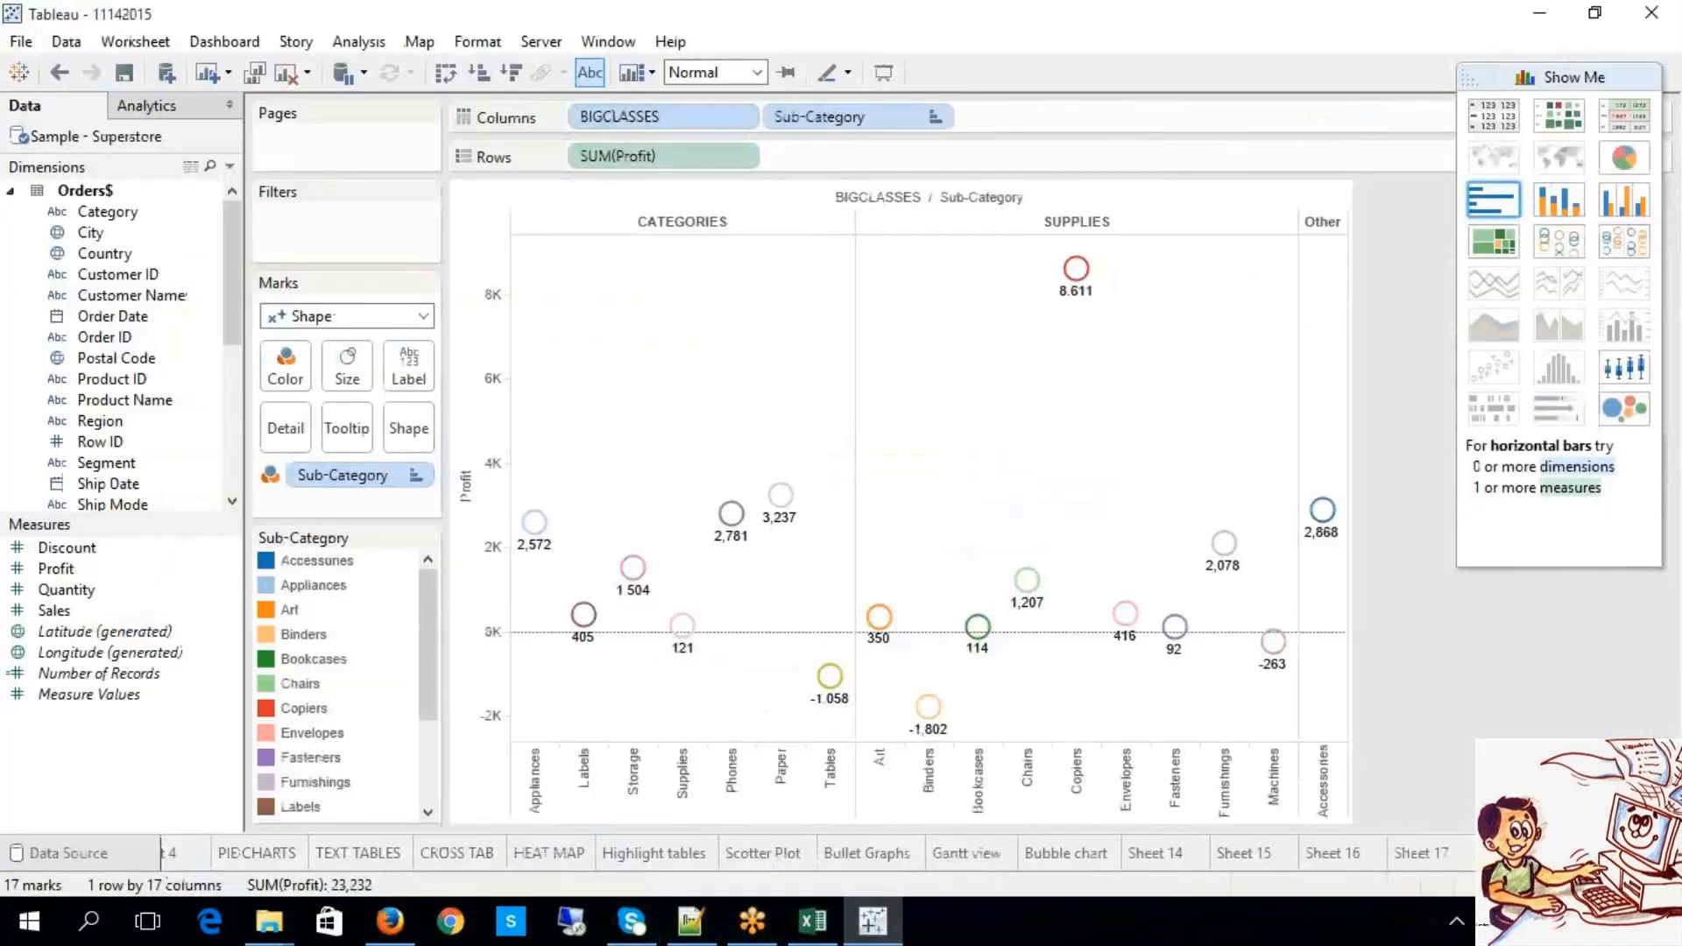
pyautogui.hotkey('ctrl', 'm')
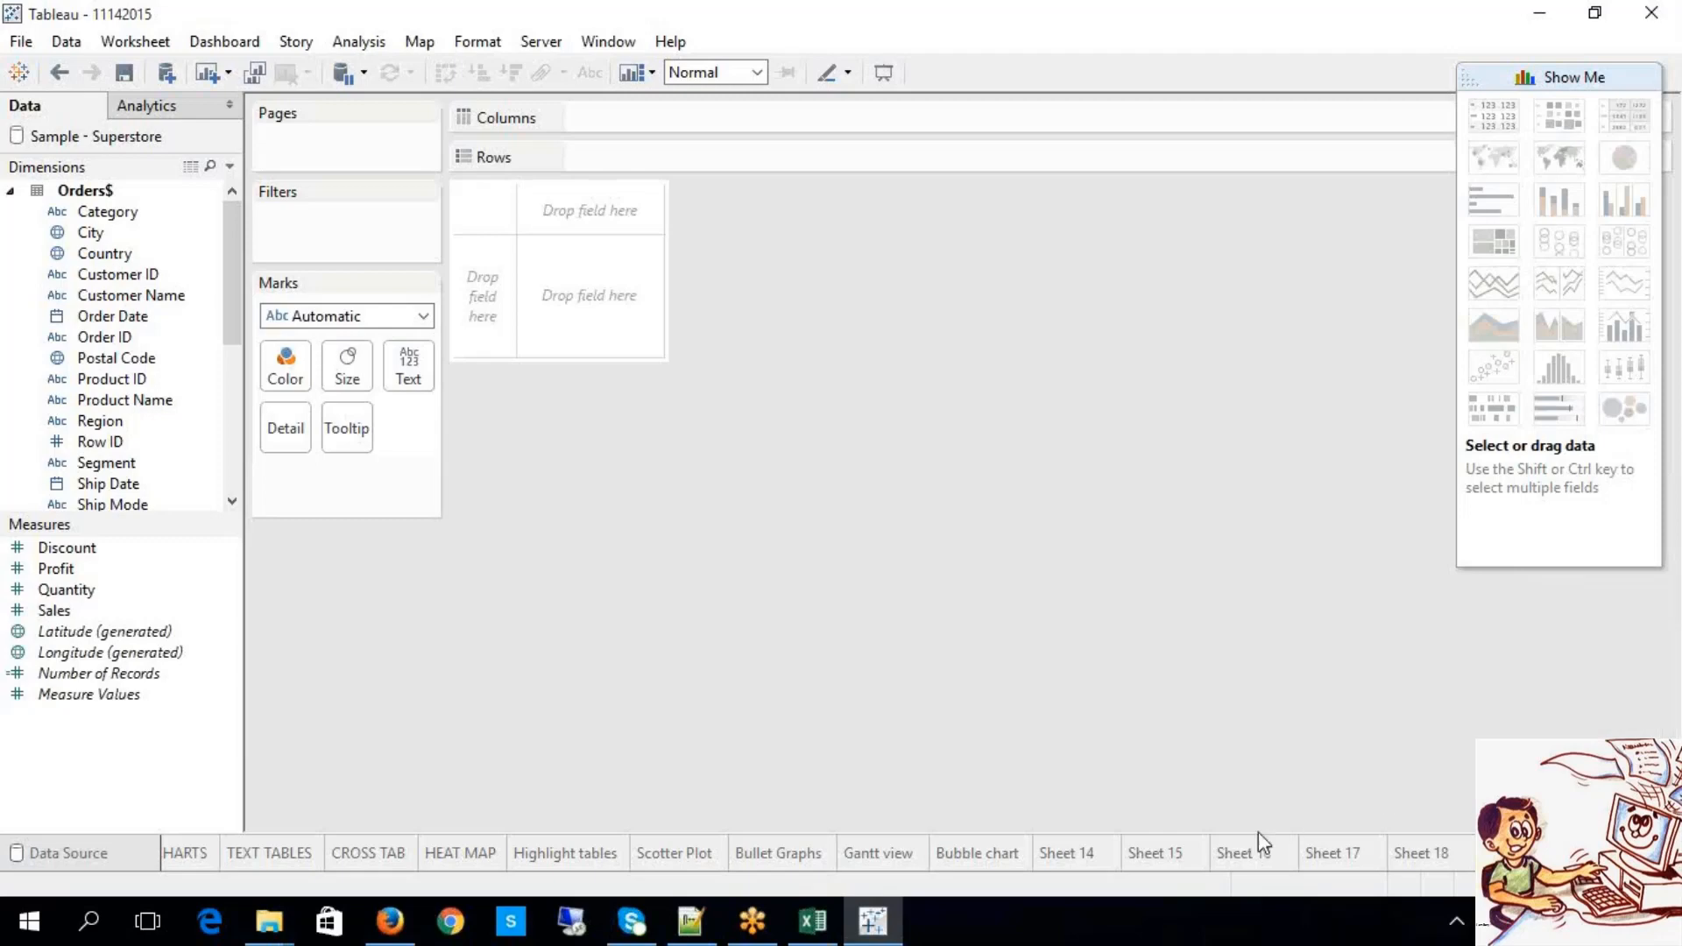
# Step: Place Customer Name on Rows and SUM(Profit) on Columns for per-customer profit bars
pyautogui.moveTo(1244, 849)
pyautogui.moveTo(189, 295); pyautogui.dragTo(650, 172)
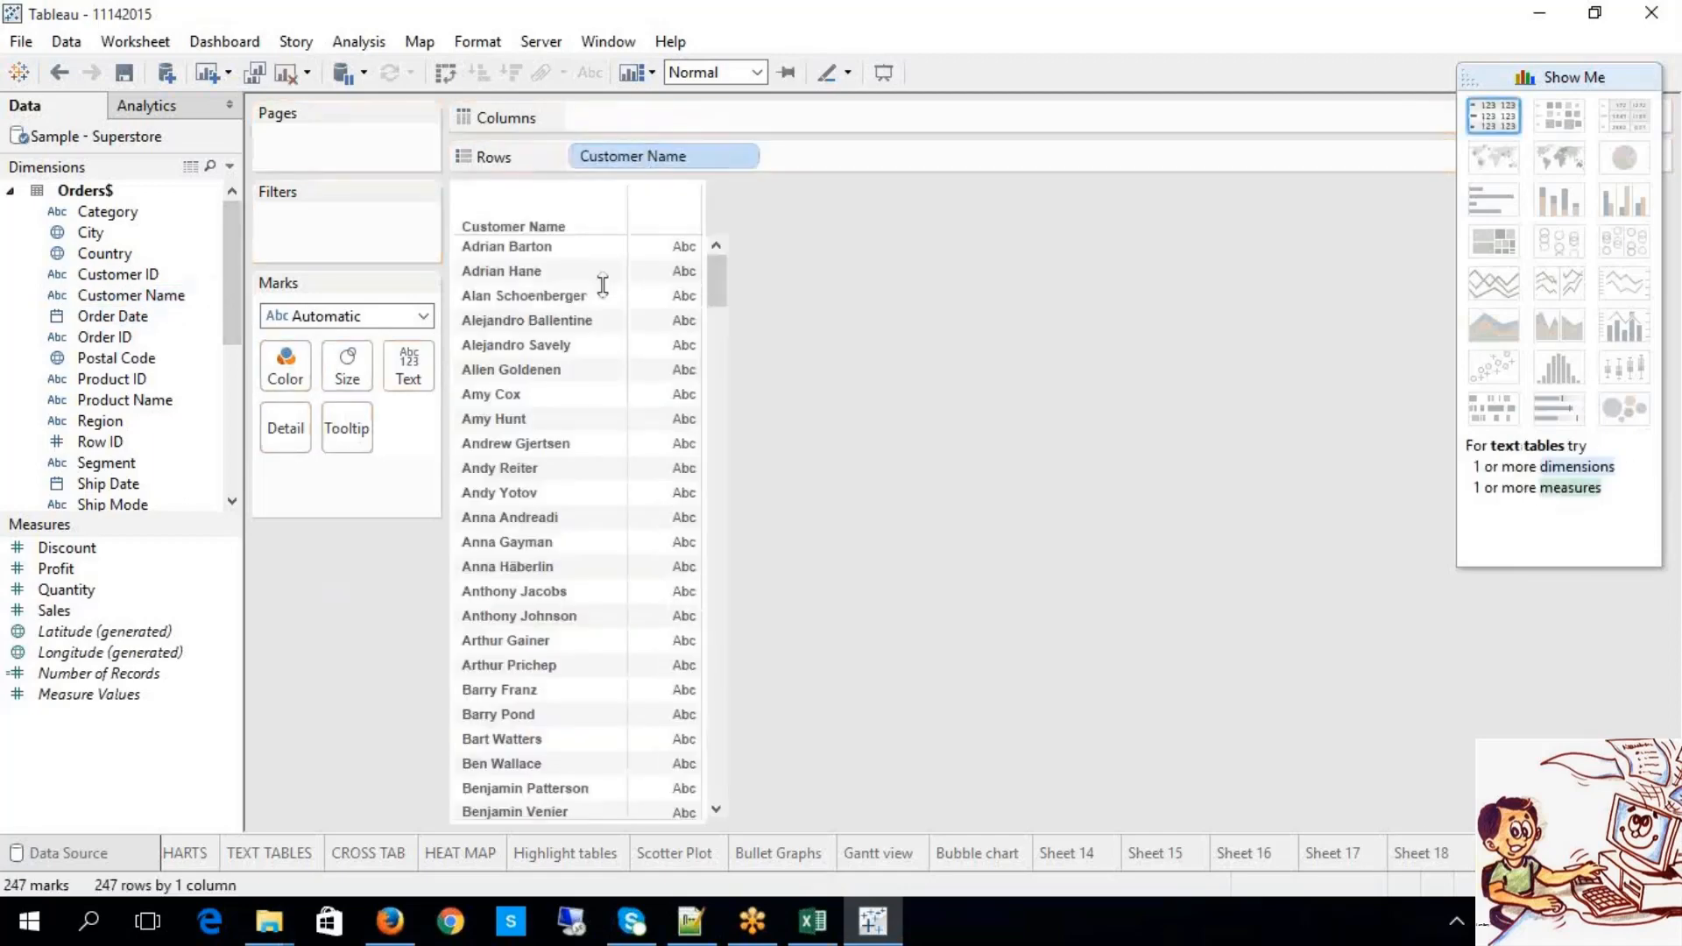
pyautogui.moveTo(711, 291); pyautogui.dragTo(711, 631)
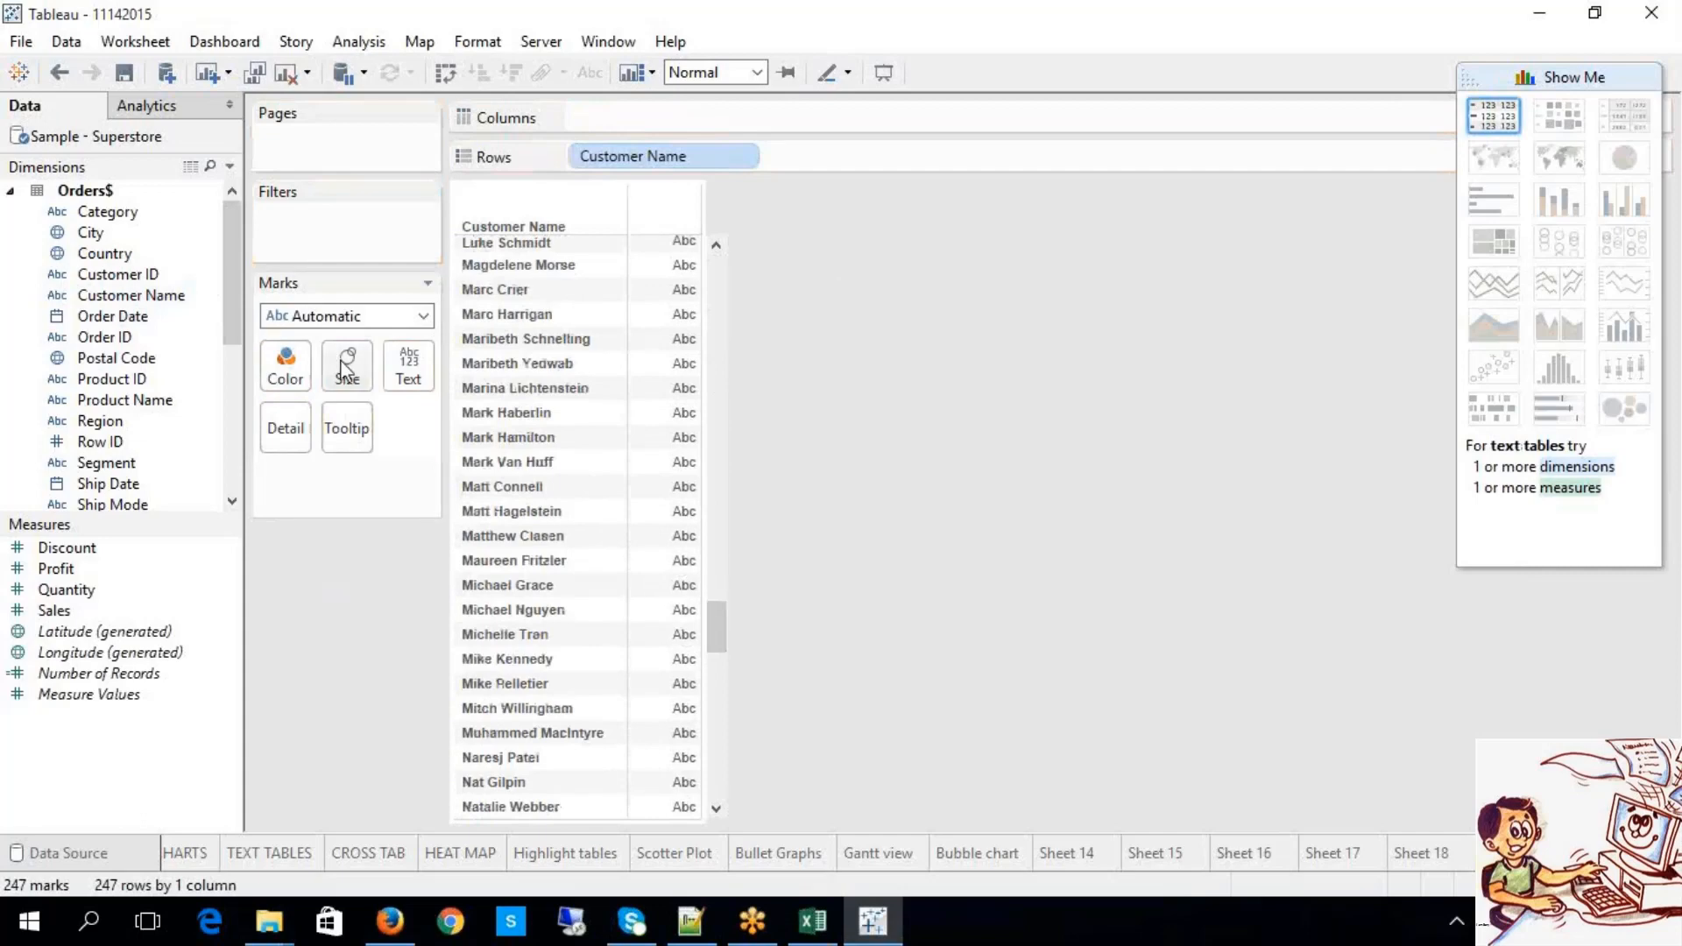
pyautogui.moveTo(169, 570); pyautogui.dragTo(619, 119)
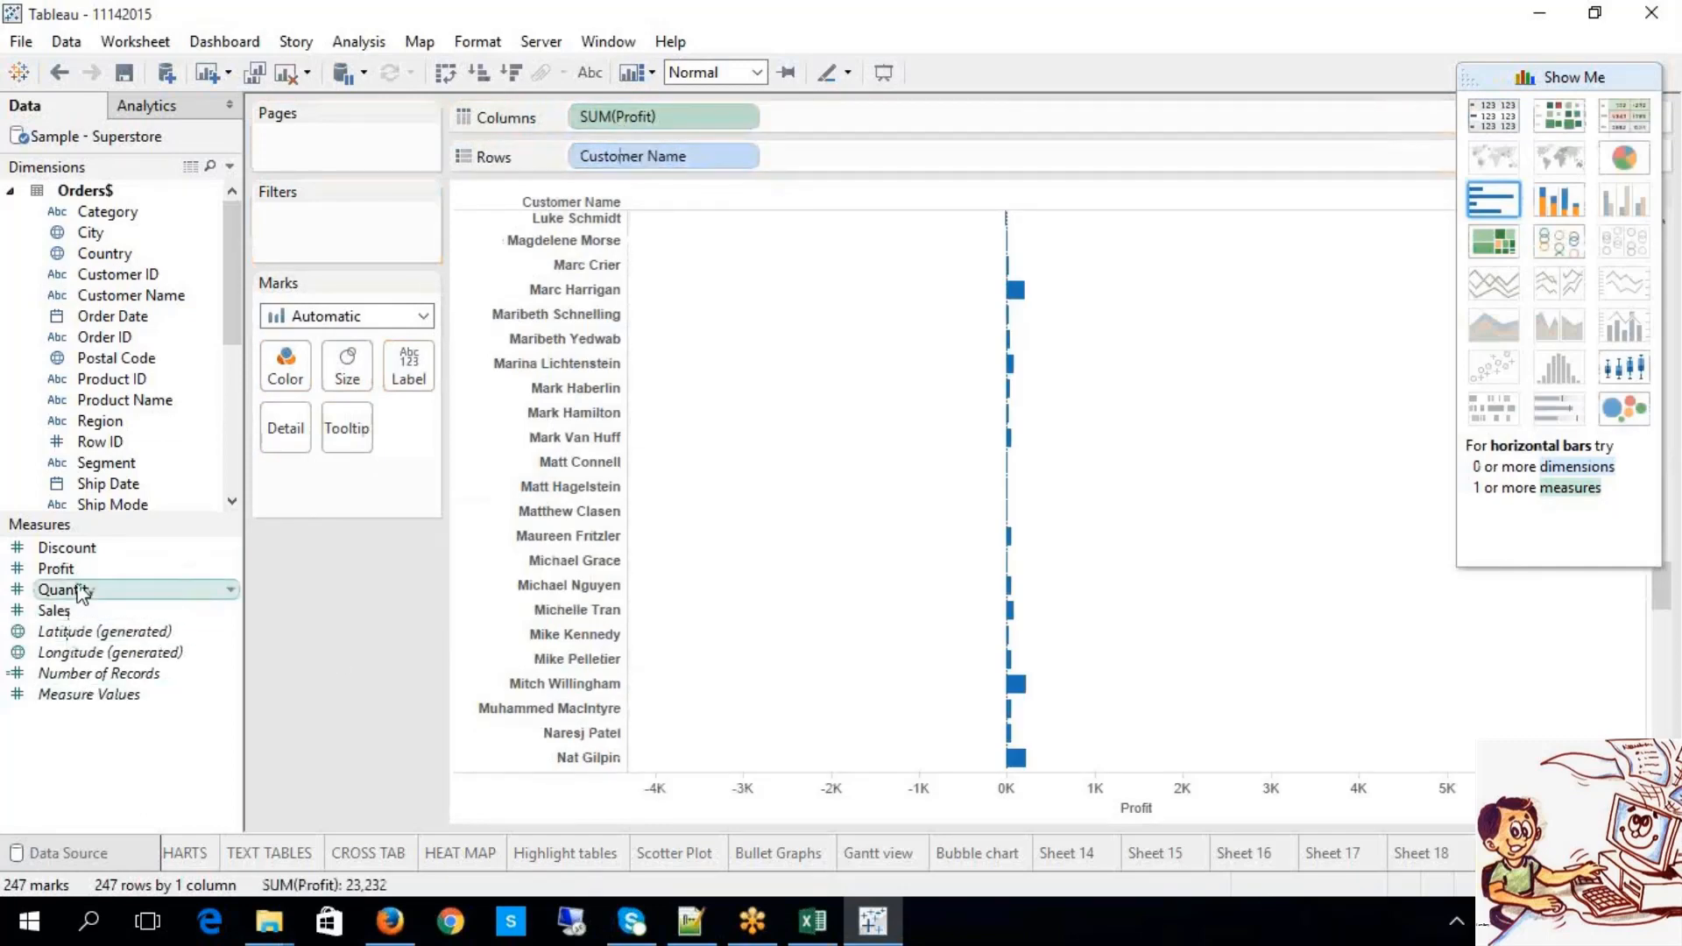
# Step: Add SUM(Sales) as a second column beside Profit and try the sort buttons
pyautogui.moveTo(75, 613); pyautogui.dragTo(818, 114)
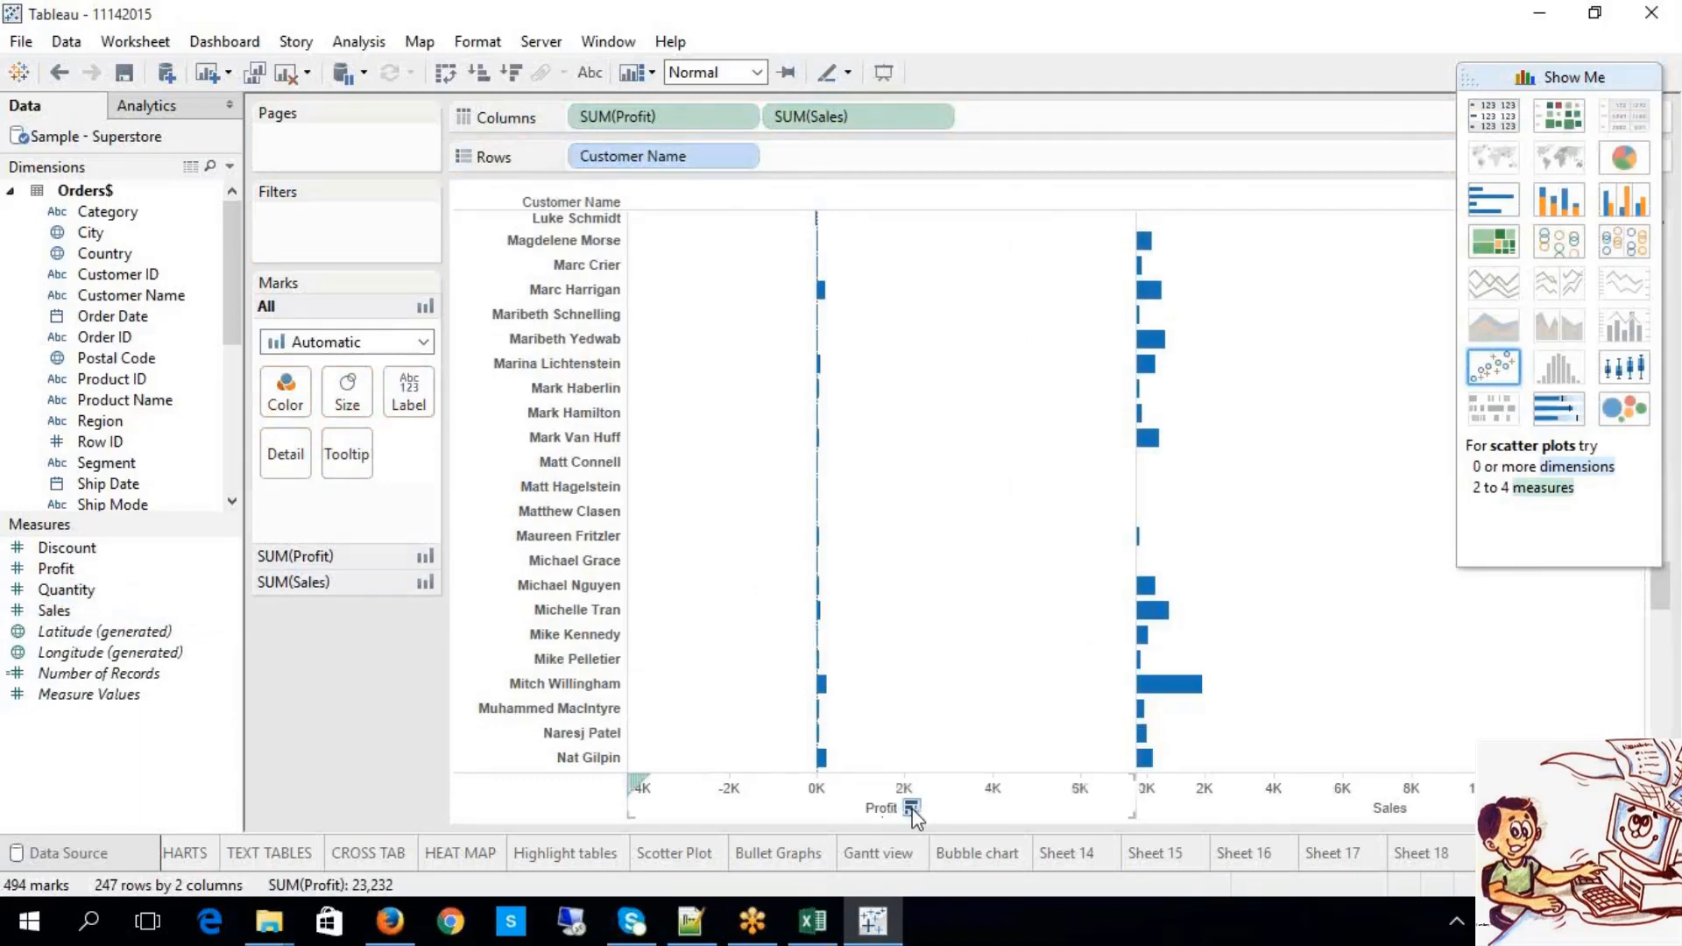
pyautogui.click(911, 807)
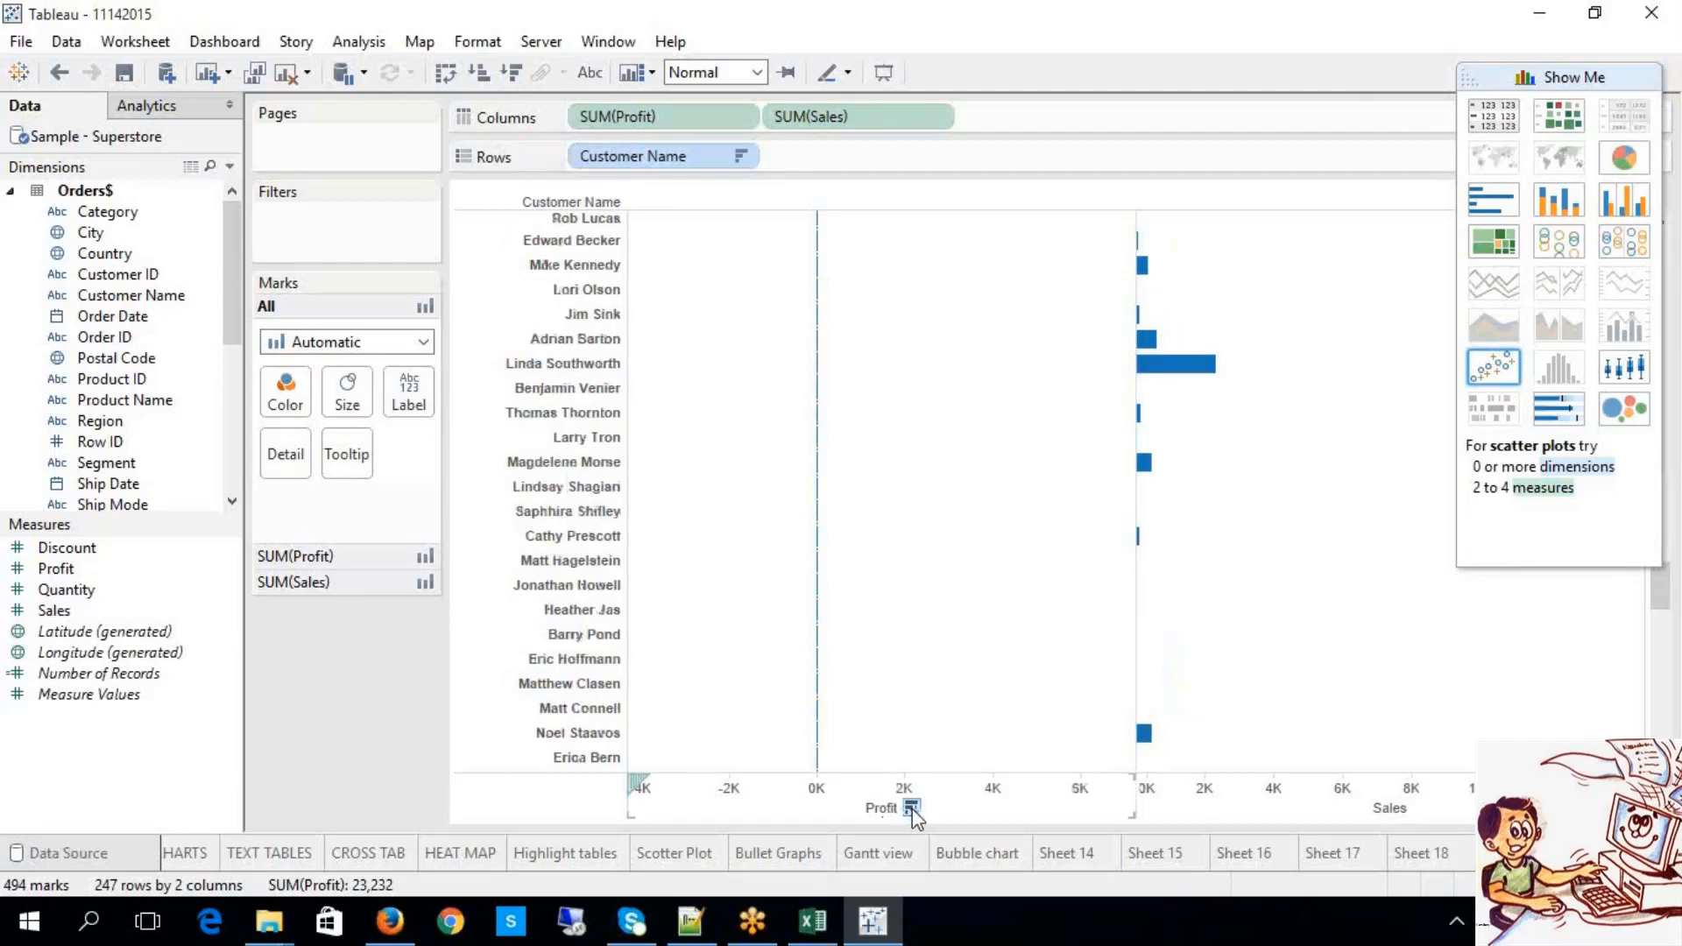
pyautogui.click(1422, 808)
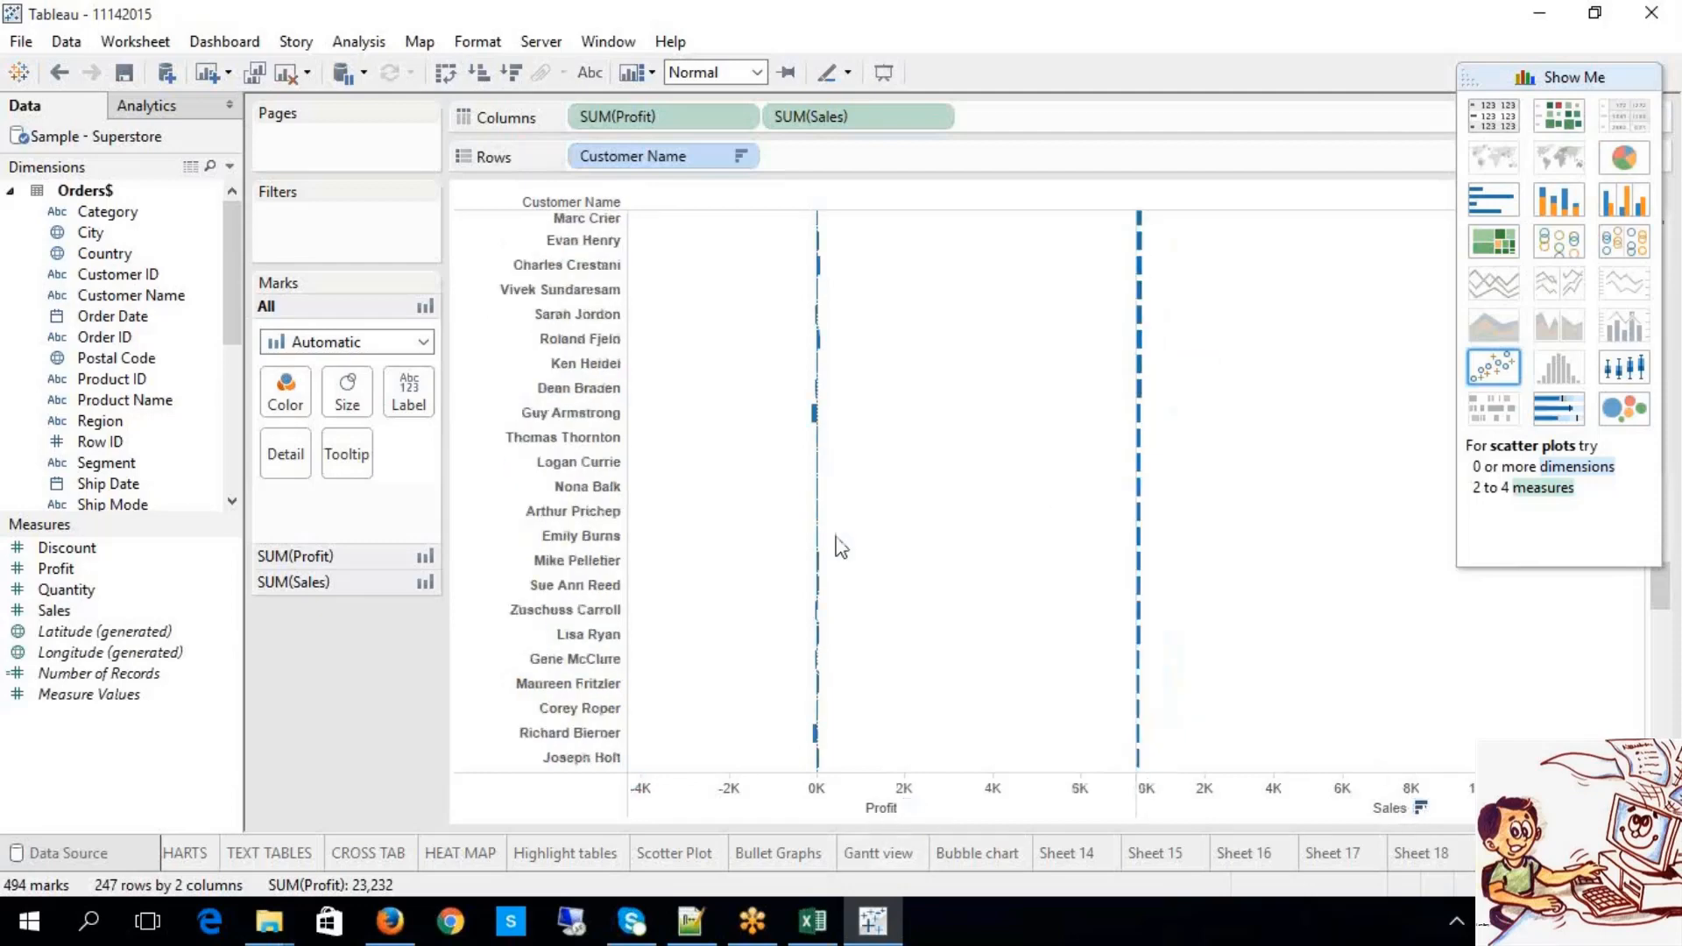
pyautogui.click(738, 117)
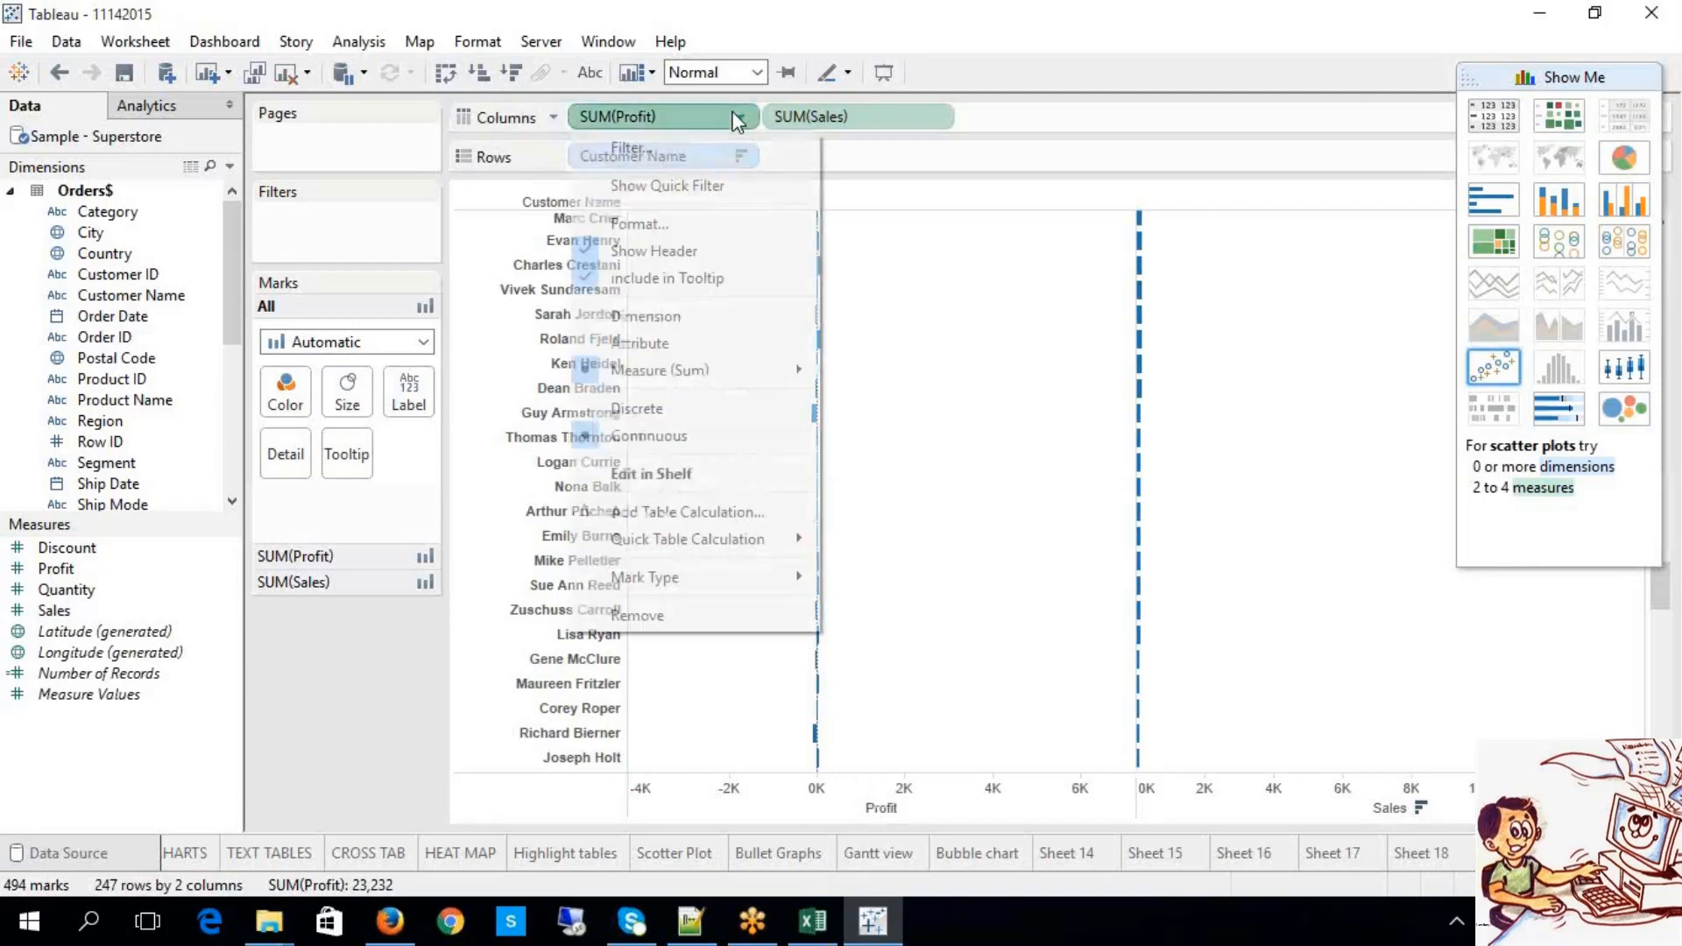
pyautogui.click(479, 73)
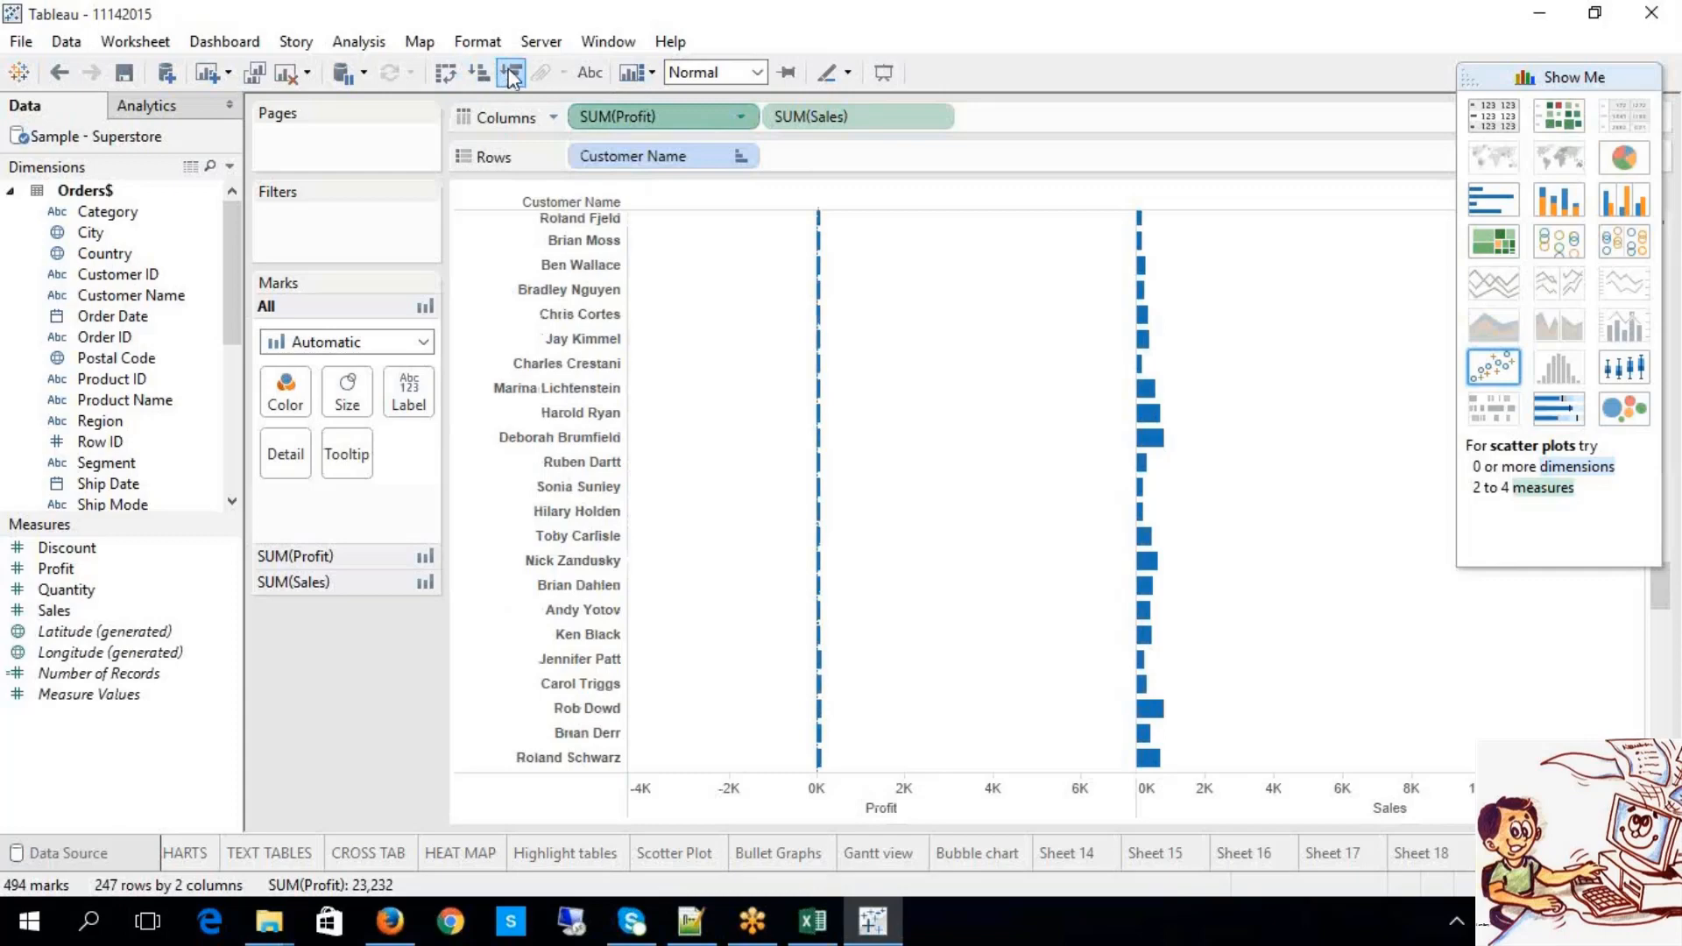
pyautogui.click(512, 73)
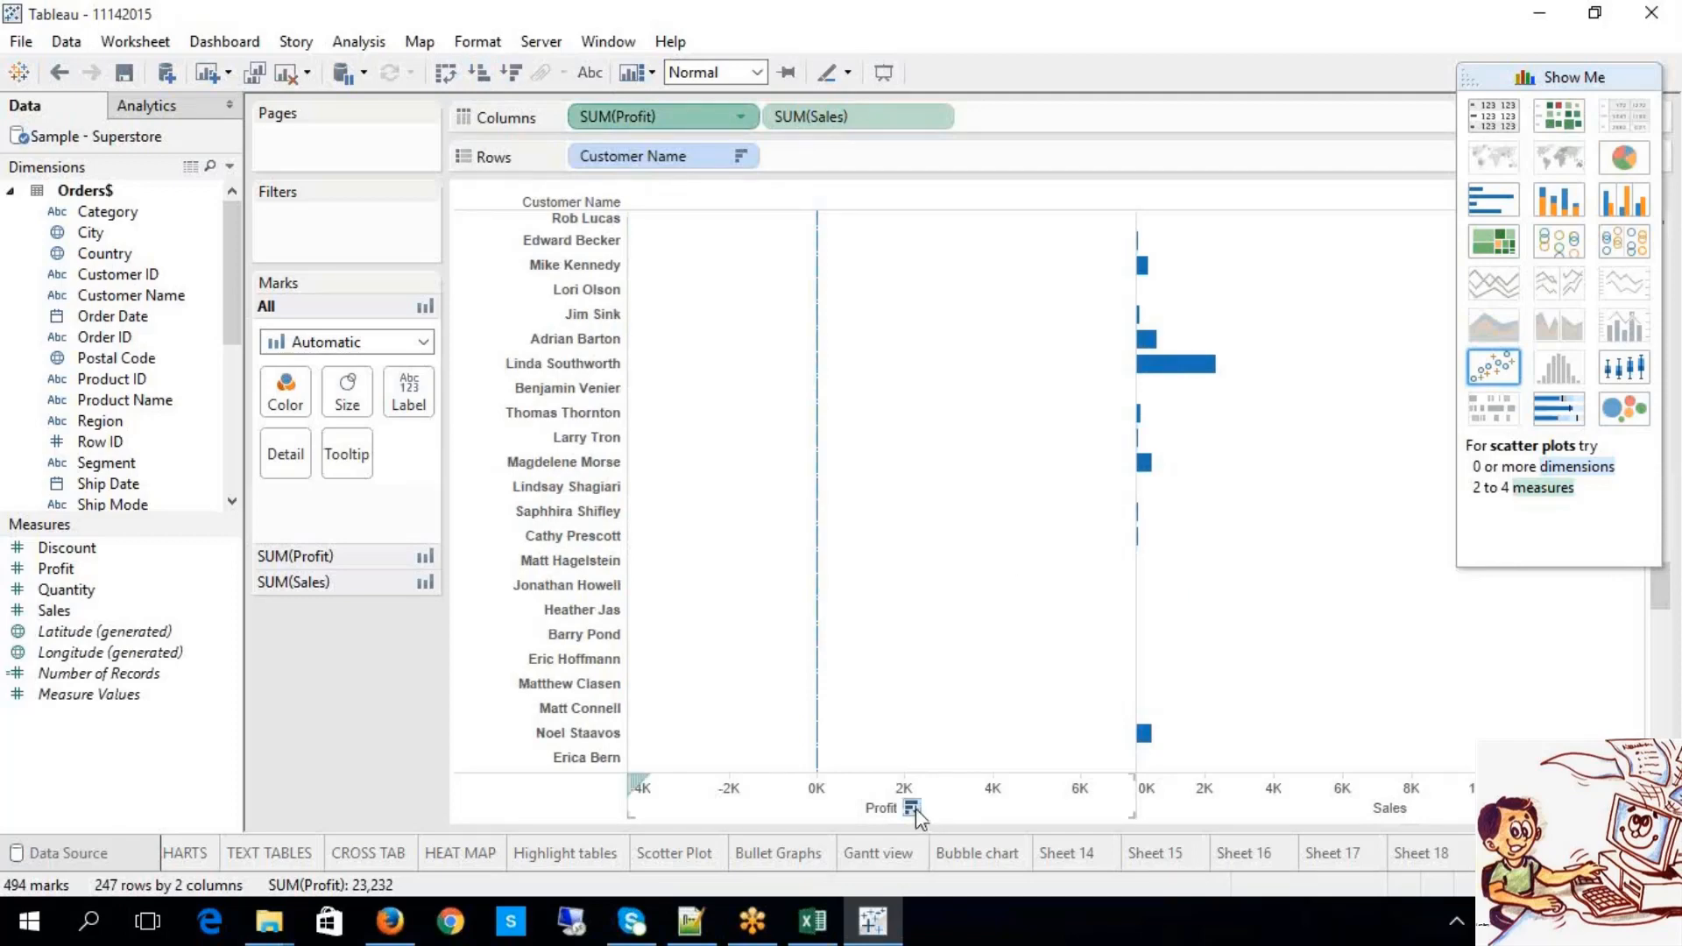
pyautogui.click(915, 809)
pyautogui.click(915, 809)
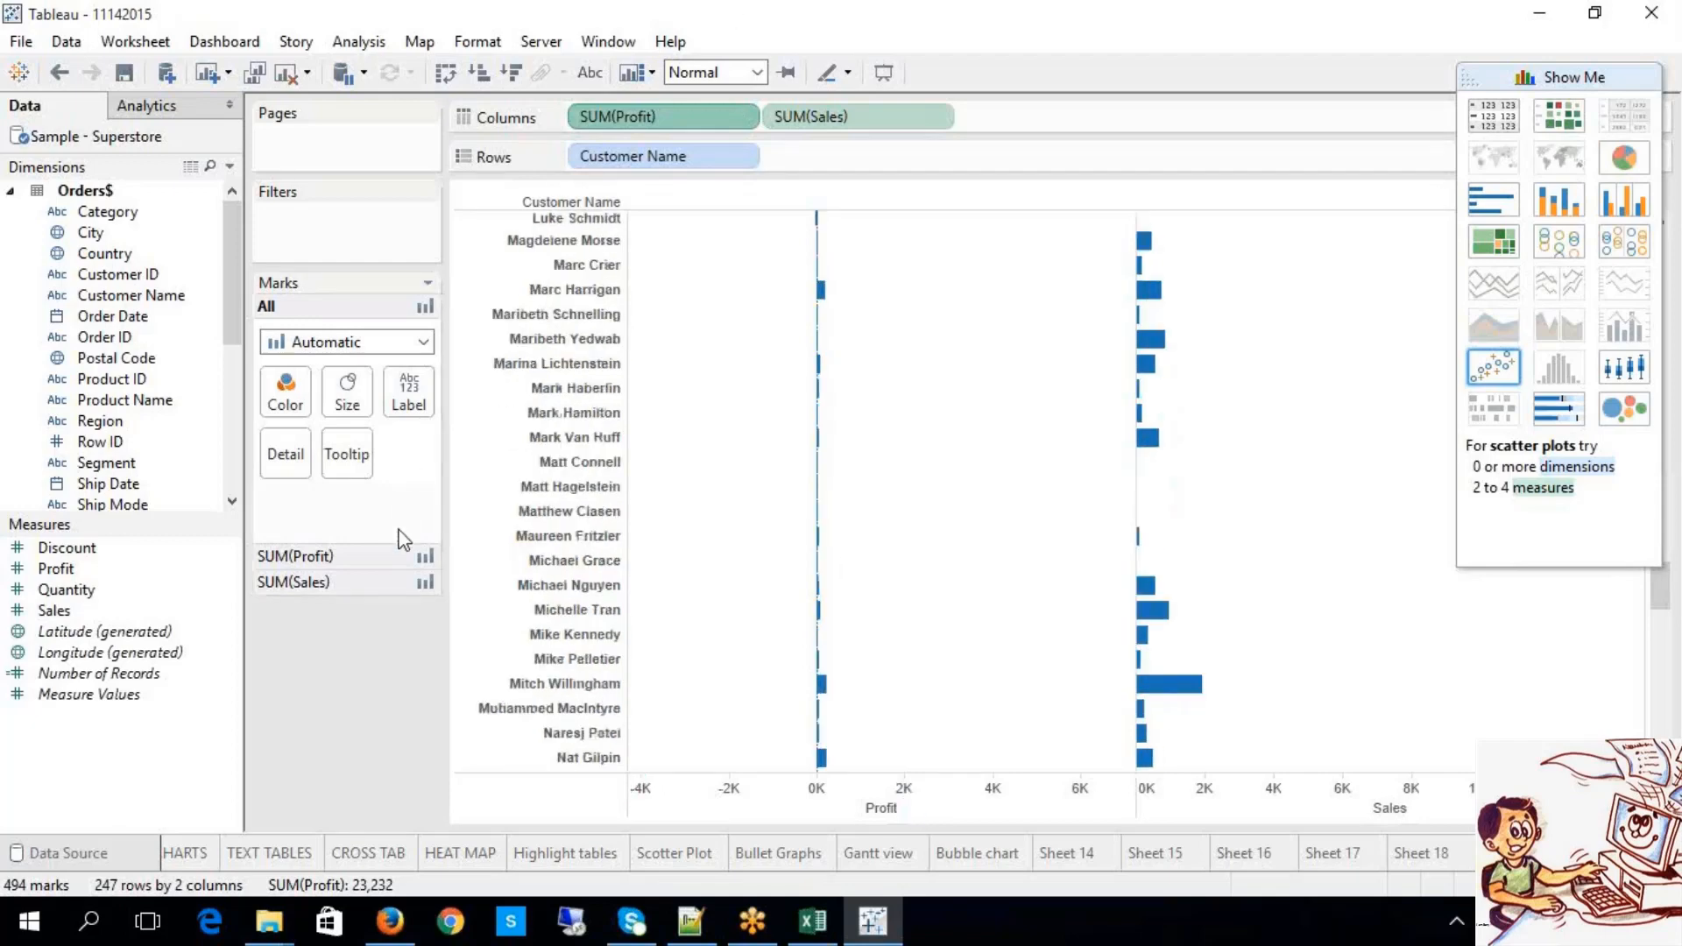
# Step: Experiment with sorting customers by Profit, then clear back to alphabetical order
pyautogui.click(386, 556)
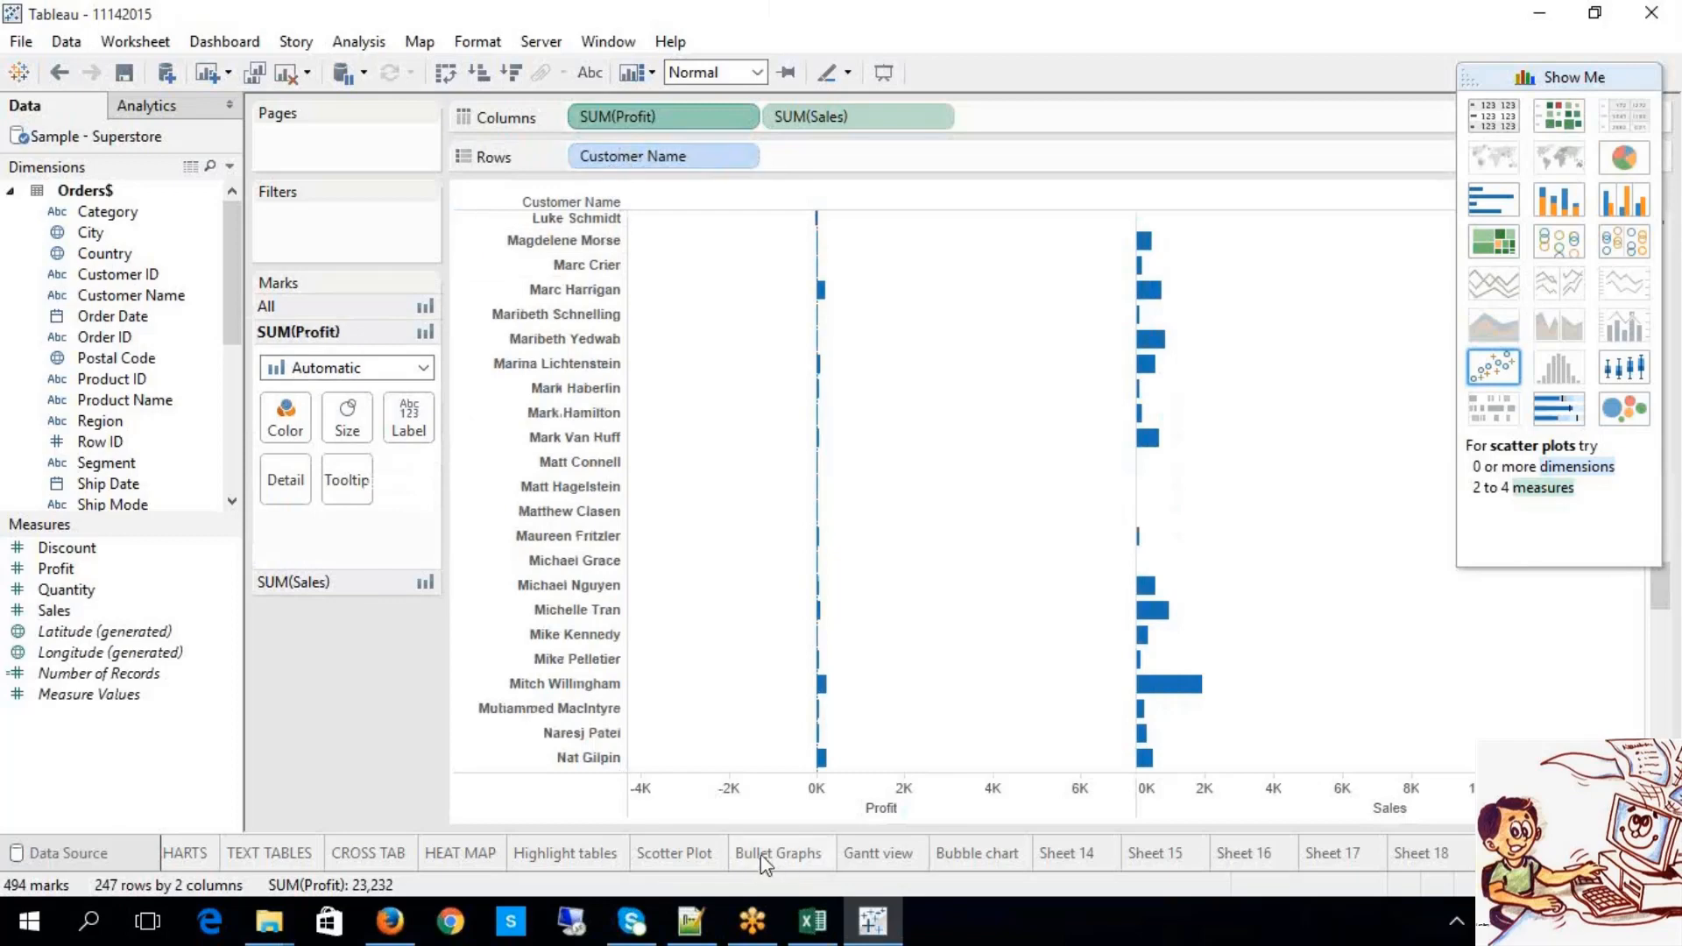
pyautogui.scroll(-10, 996, 471)
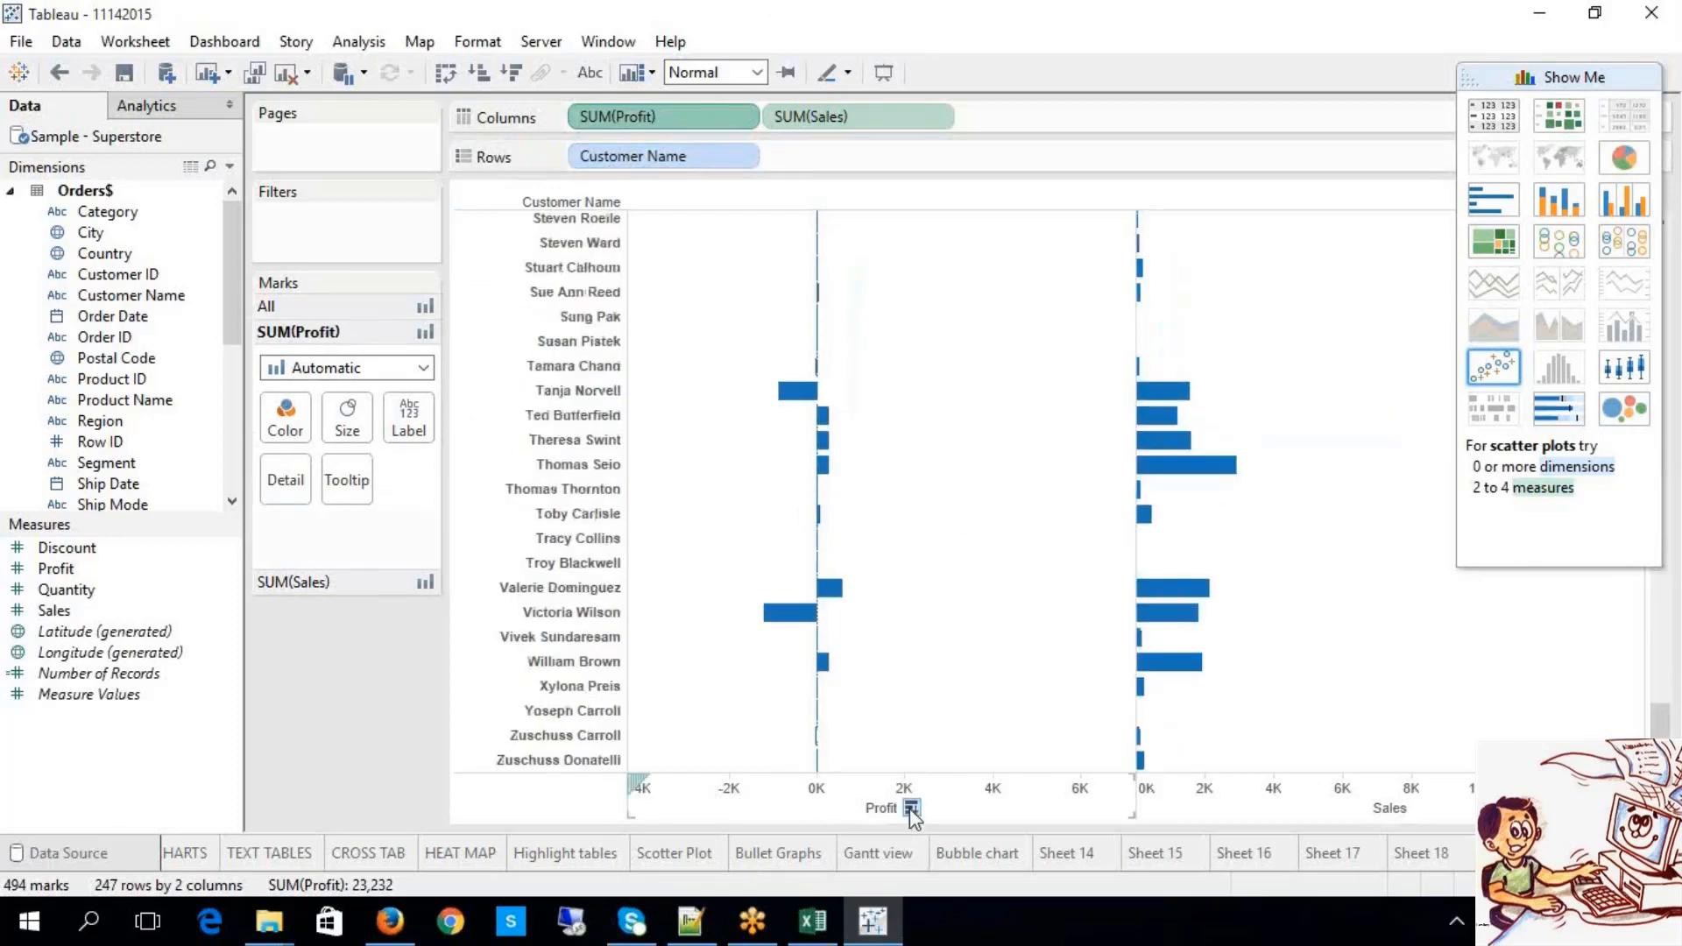
pyautogui.click(912, 807)
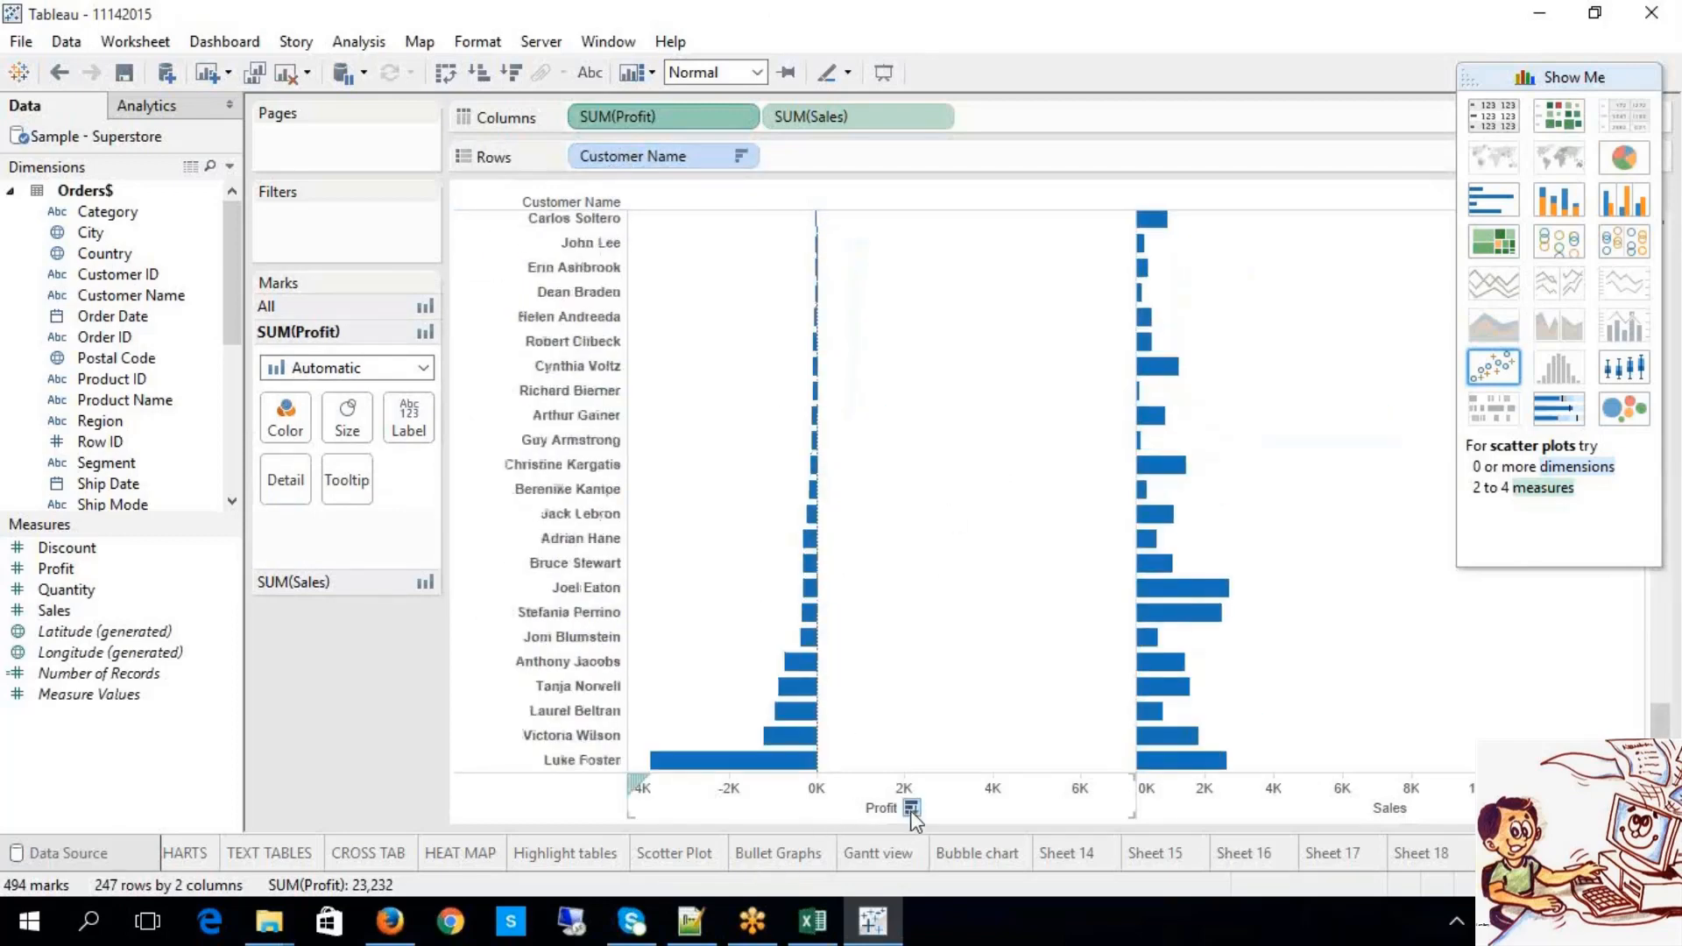
pyautogui.click(912, 808)
pyautogui.scroll(10, 976, 395)
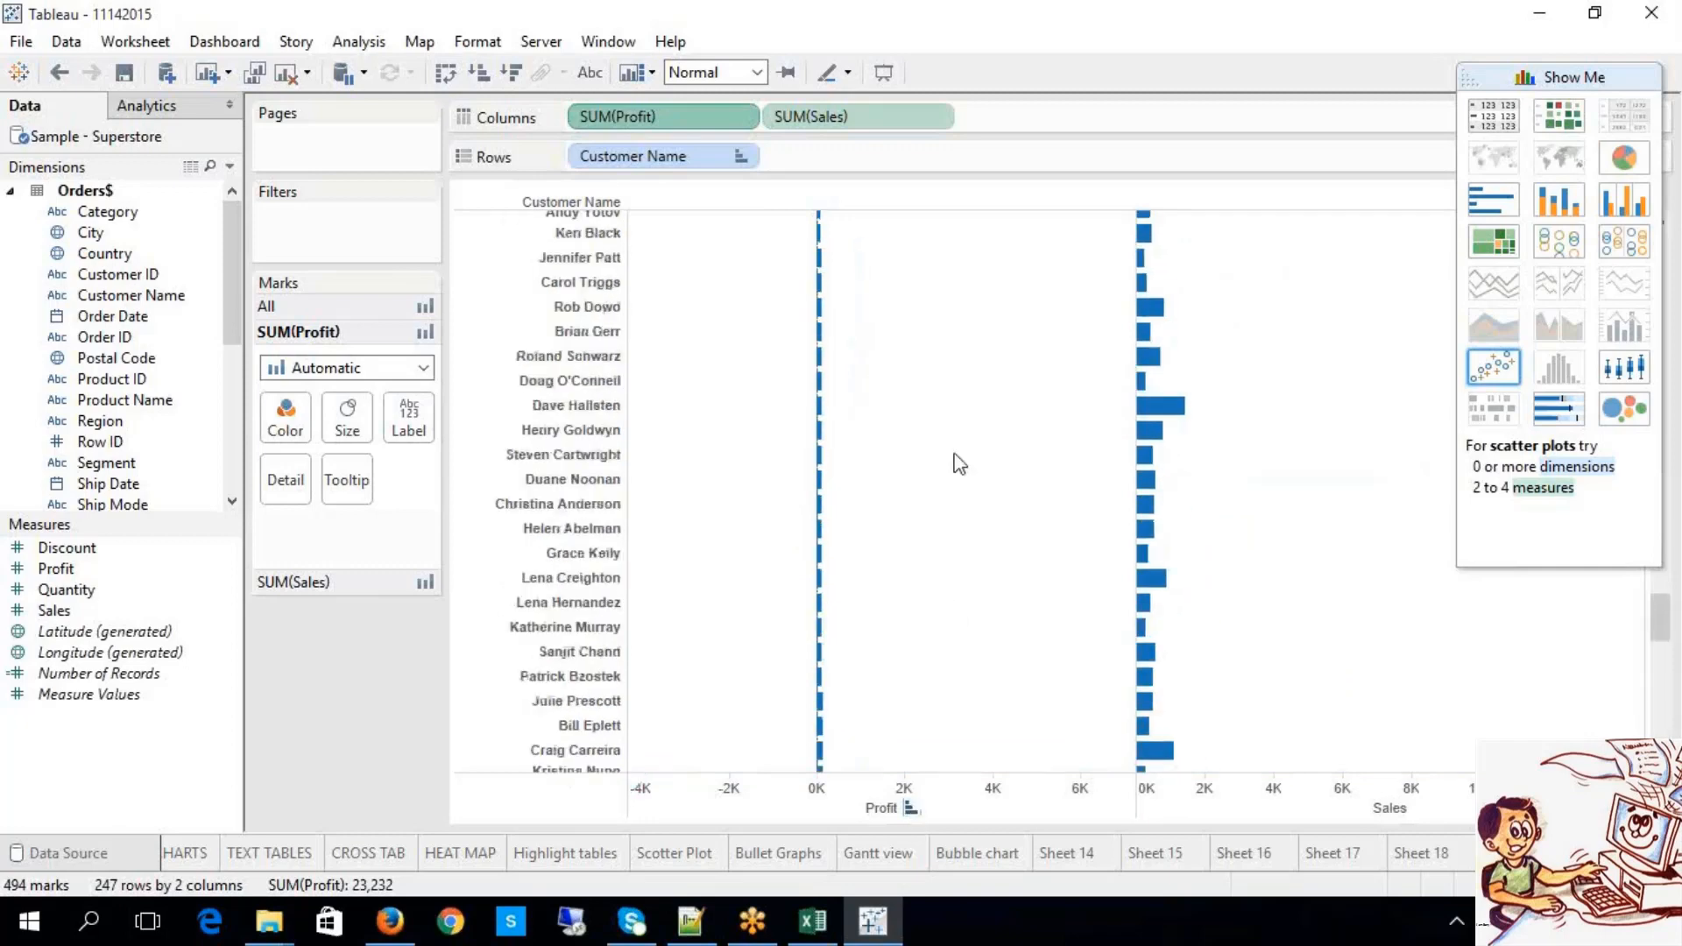
pyautogui.scroll(-10, 951, 477)
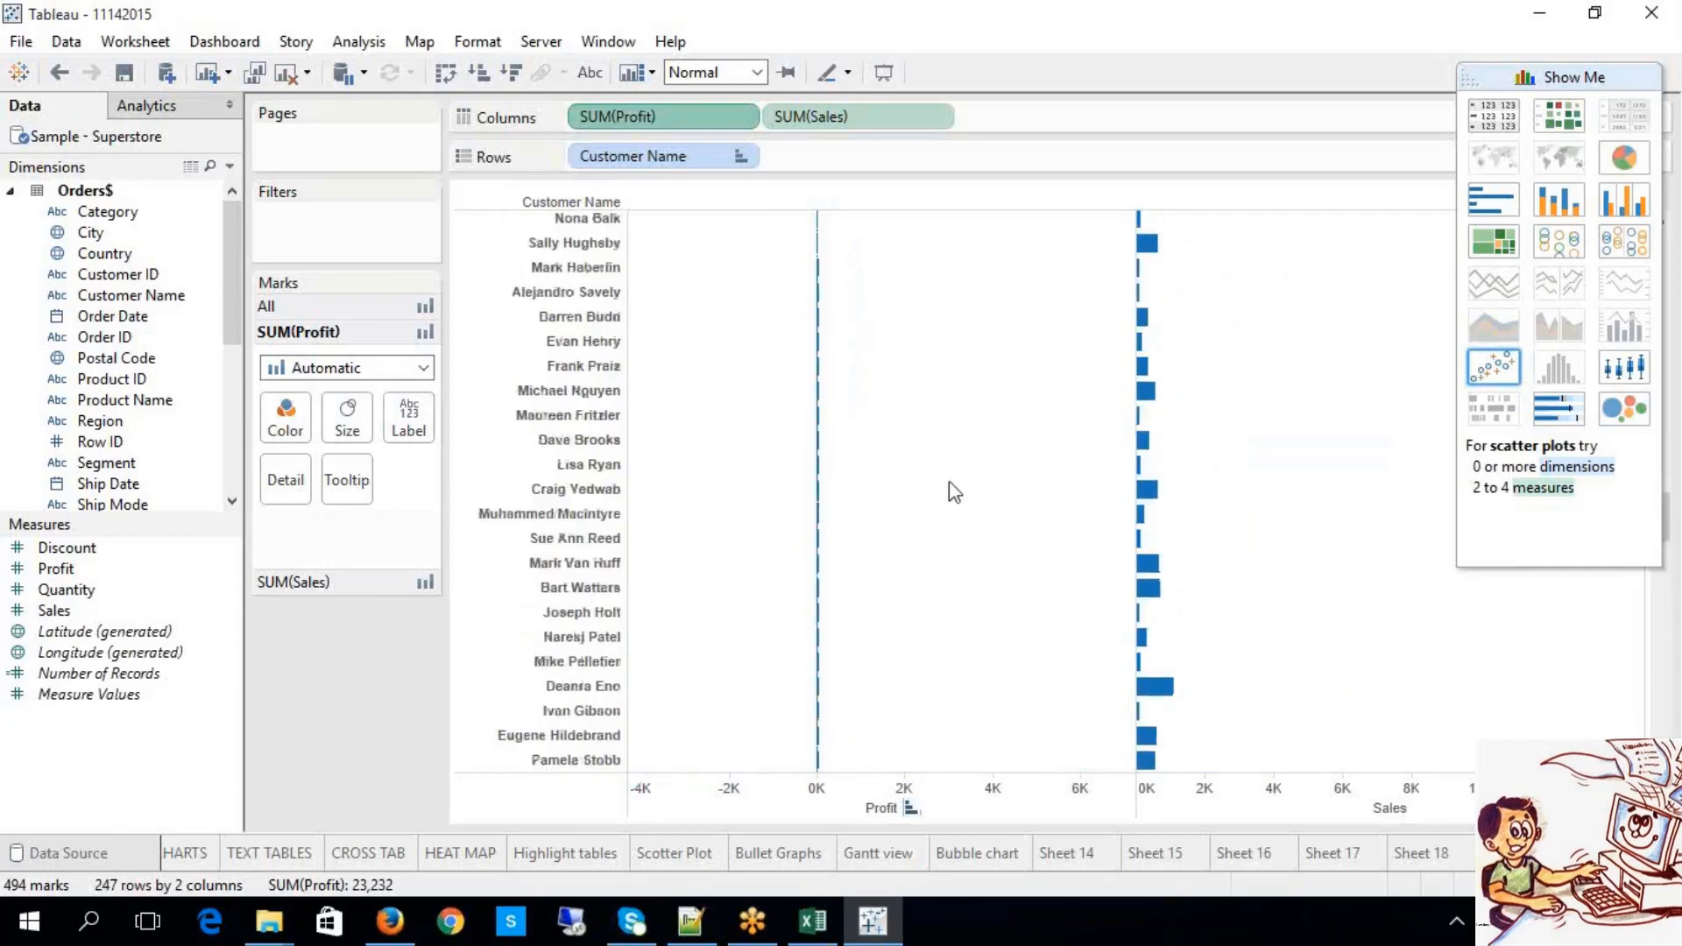
pyautogui.click(912, 808)
pyautogui.scroll(10, 946, 517)
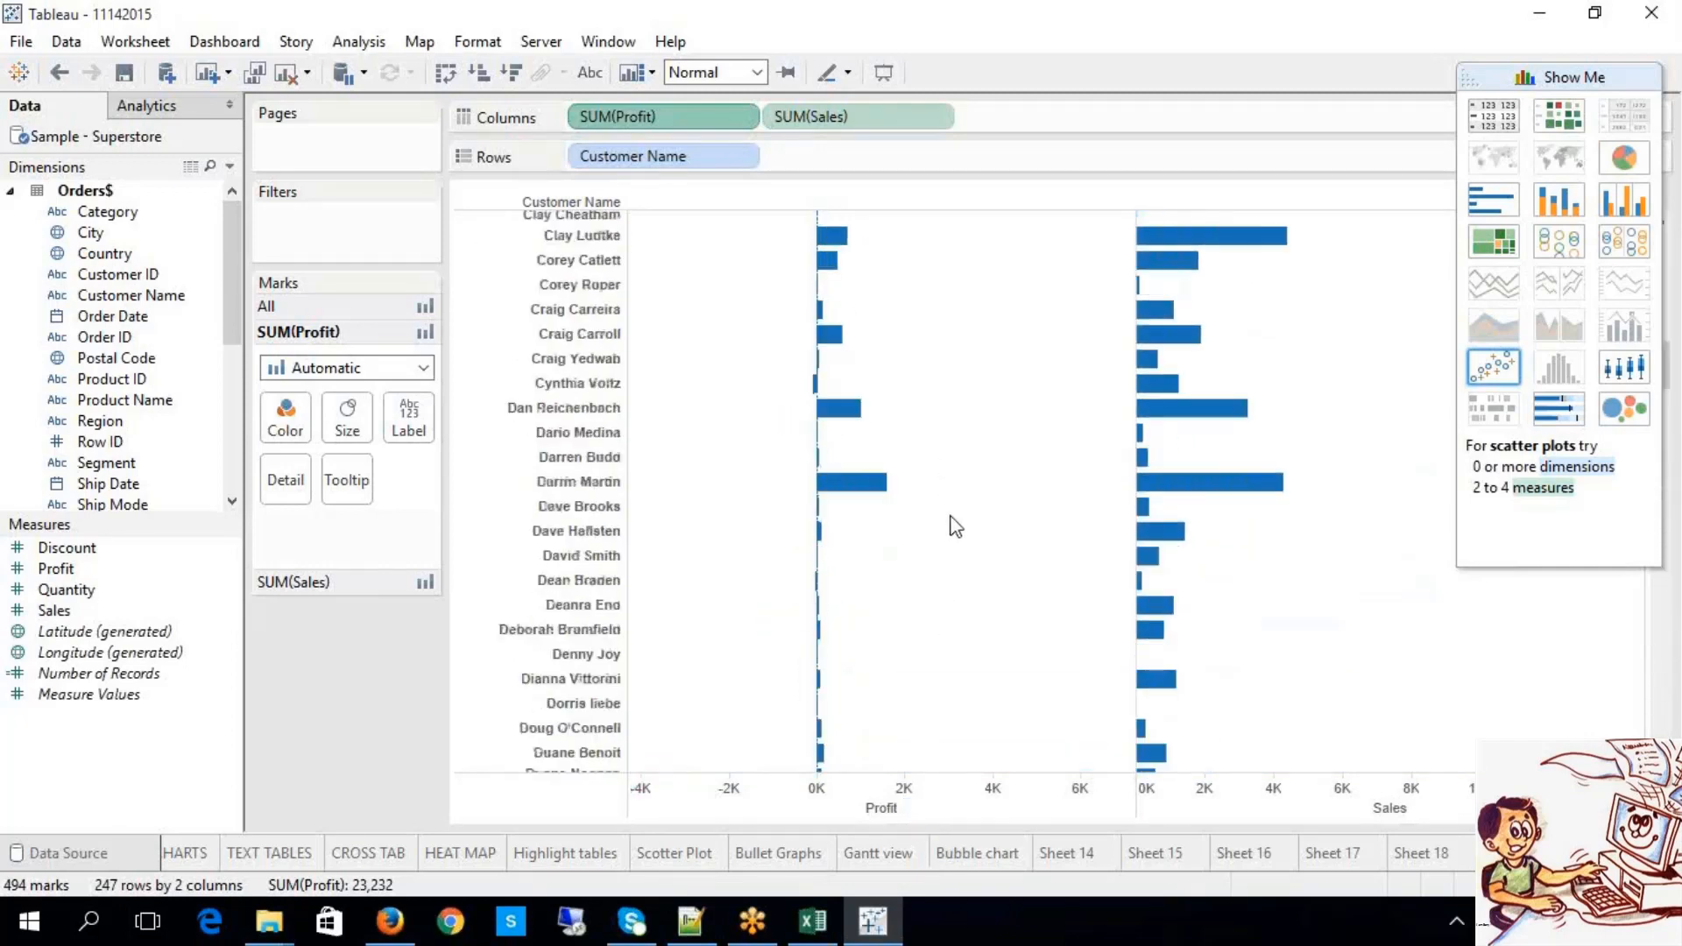
pyautogui.scroll(10, 955, 526)
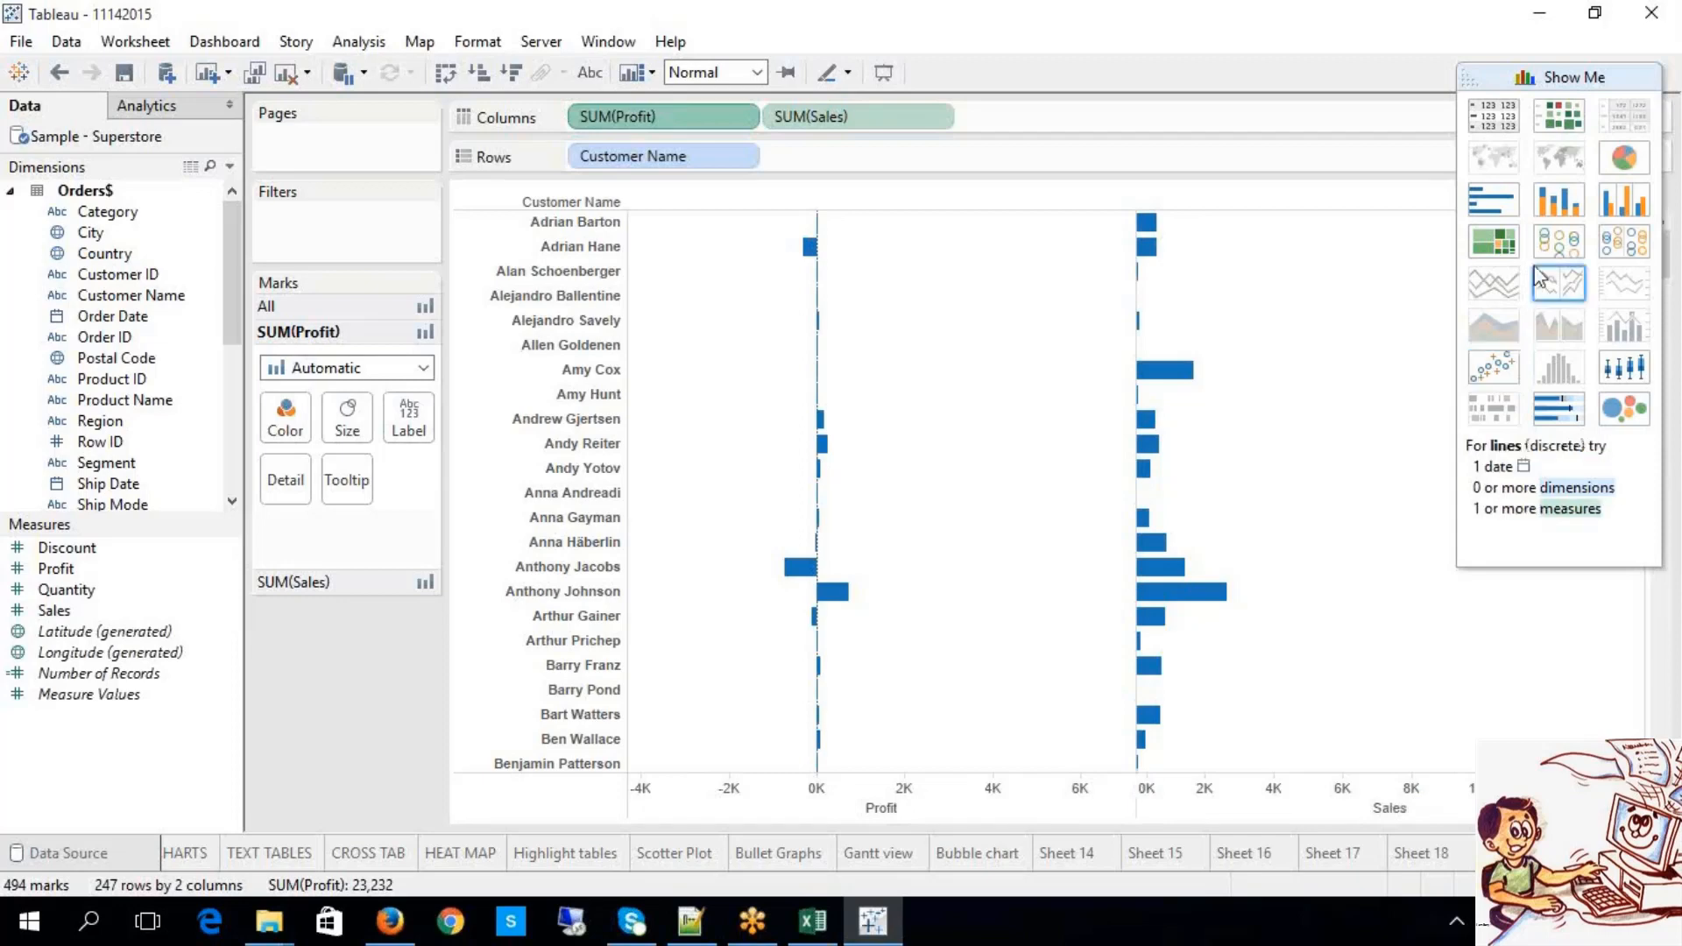
# Step: Sort the customers by SUM(Sales) in descending order
pyautogui.moveTo(830, 462)
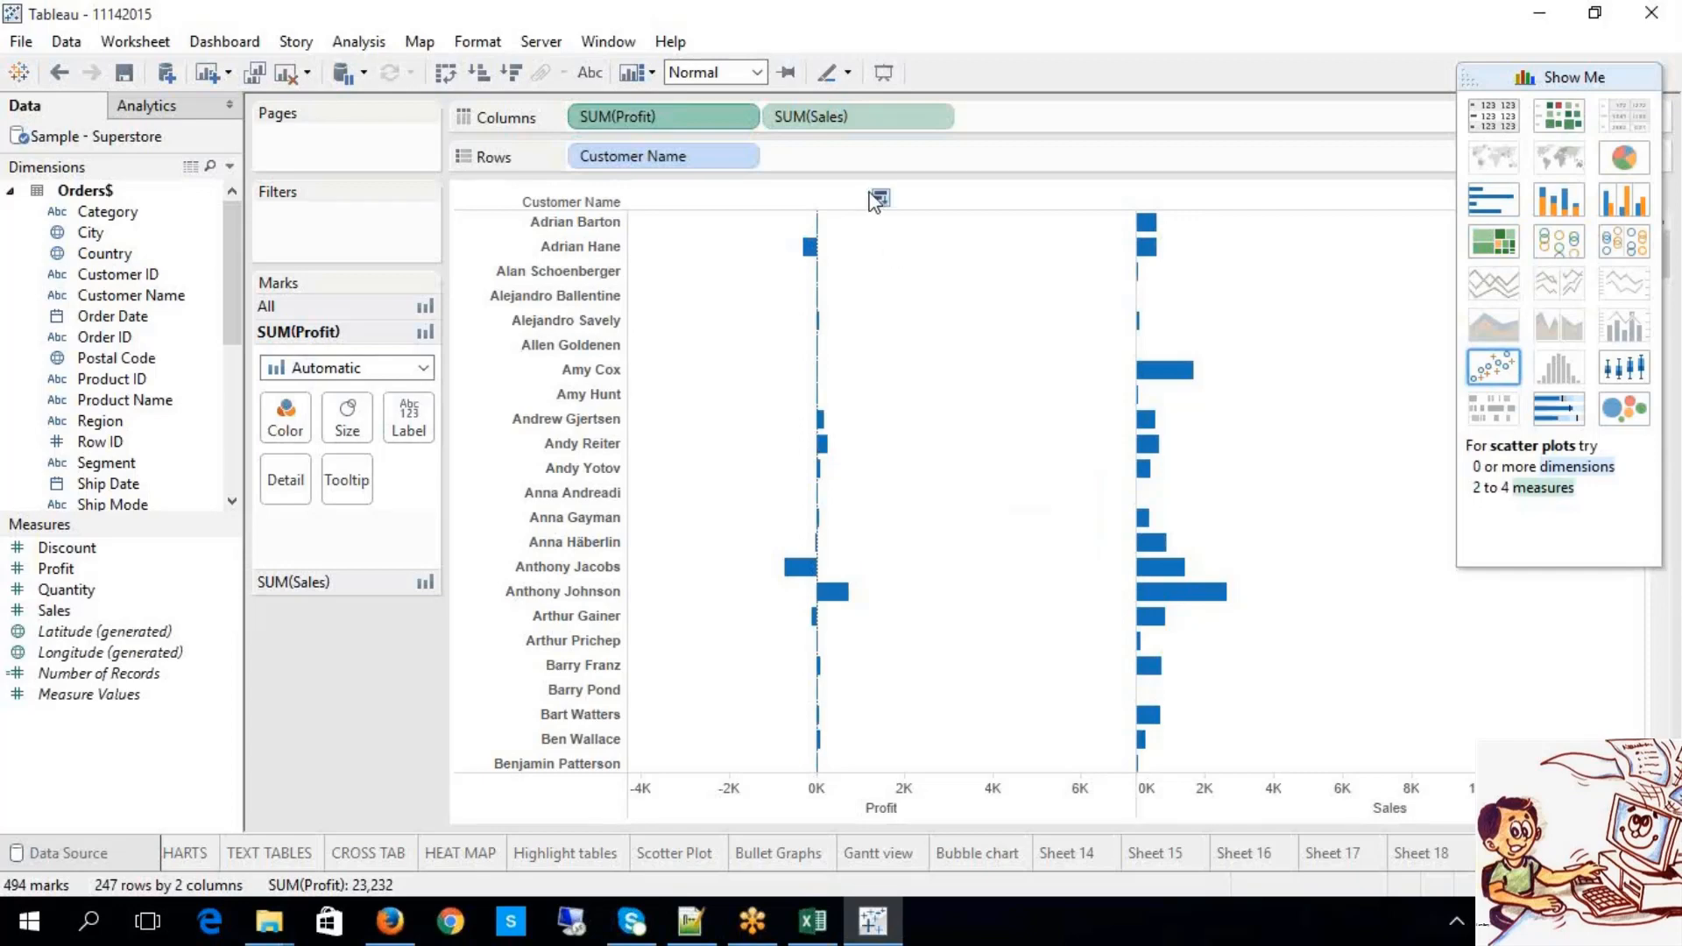
pyautogui.click(476, 71)
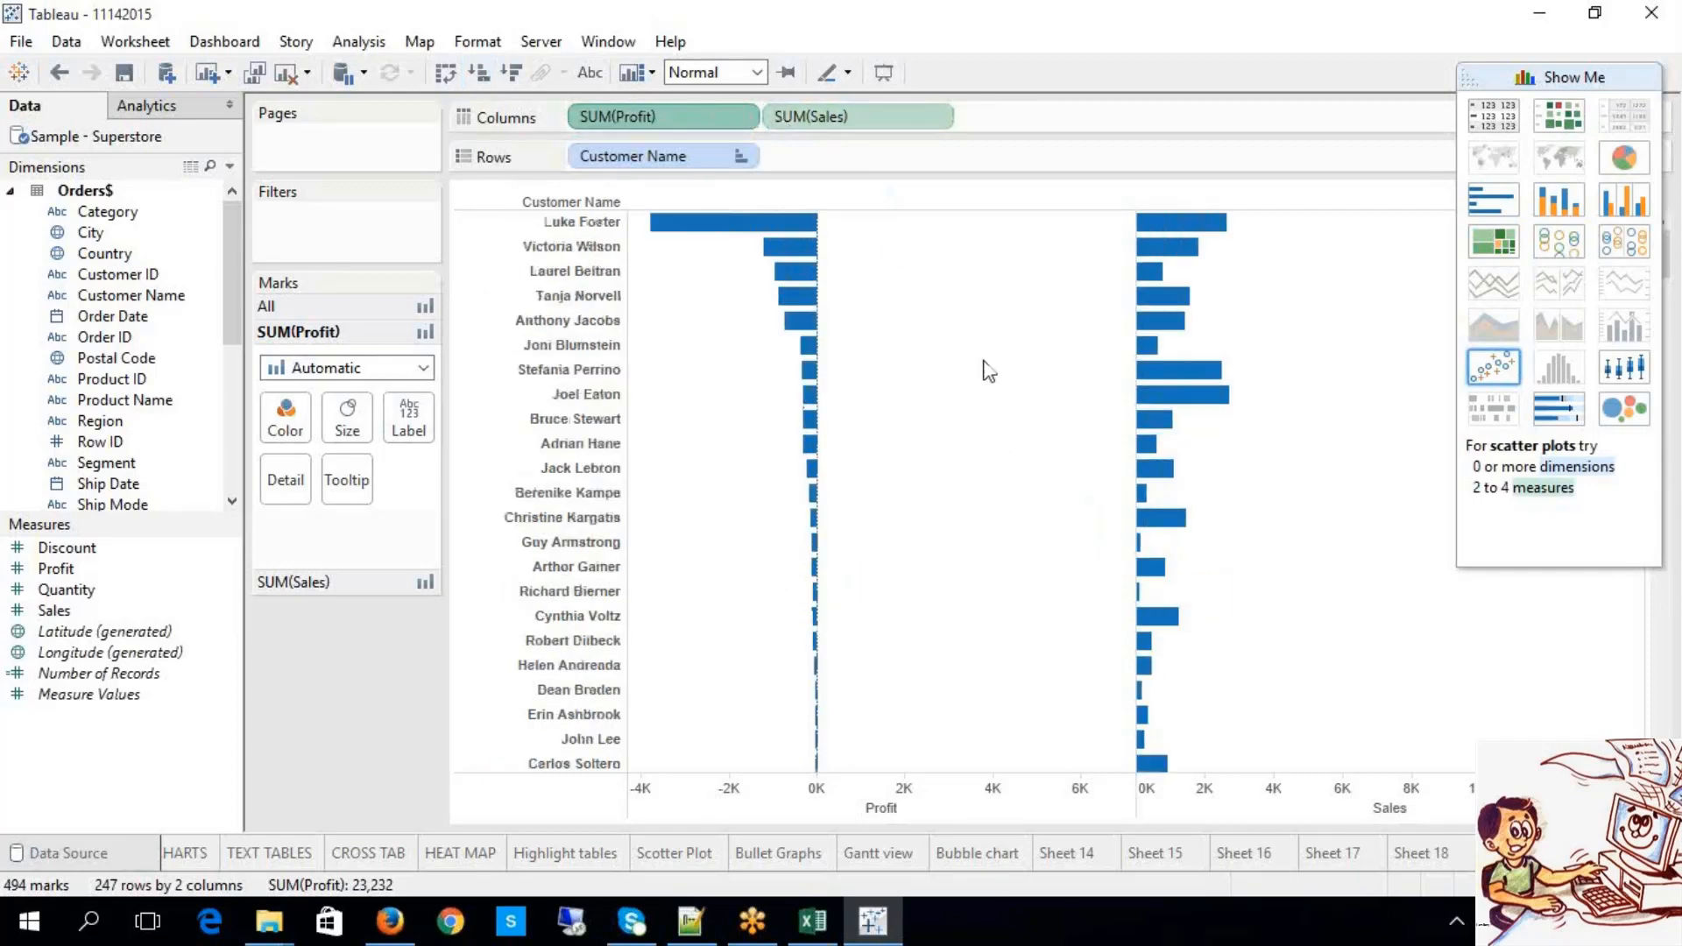
pyautogui.click(799, 121)
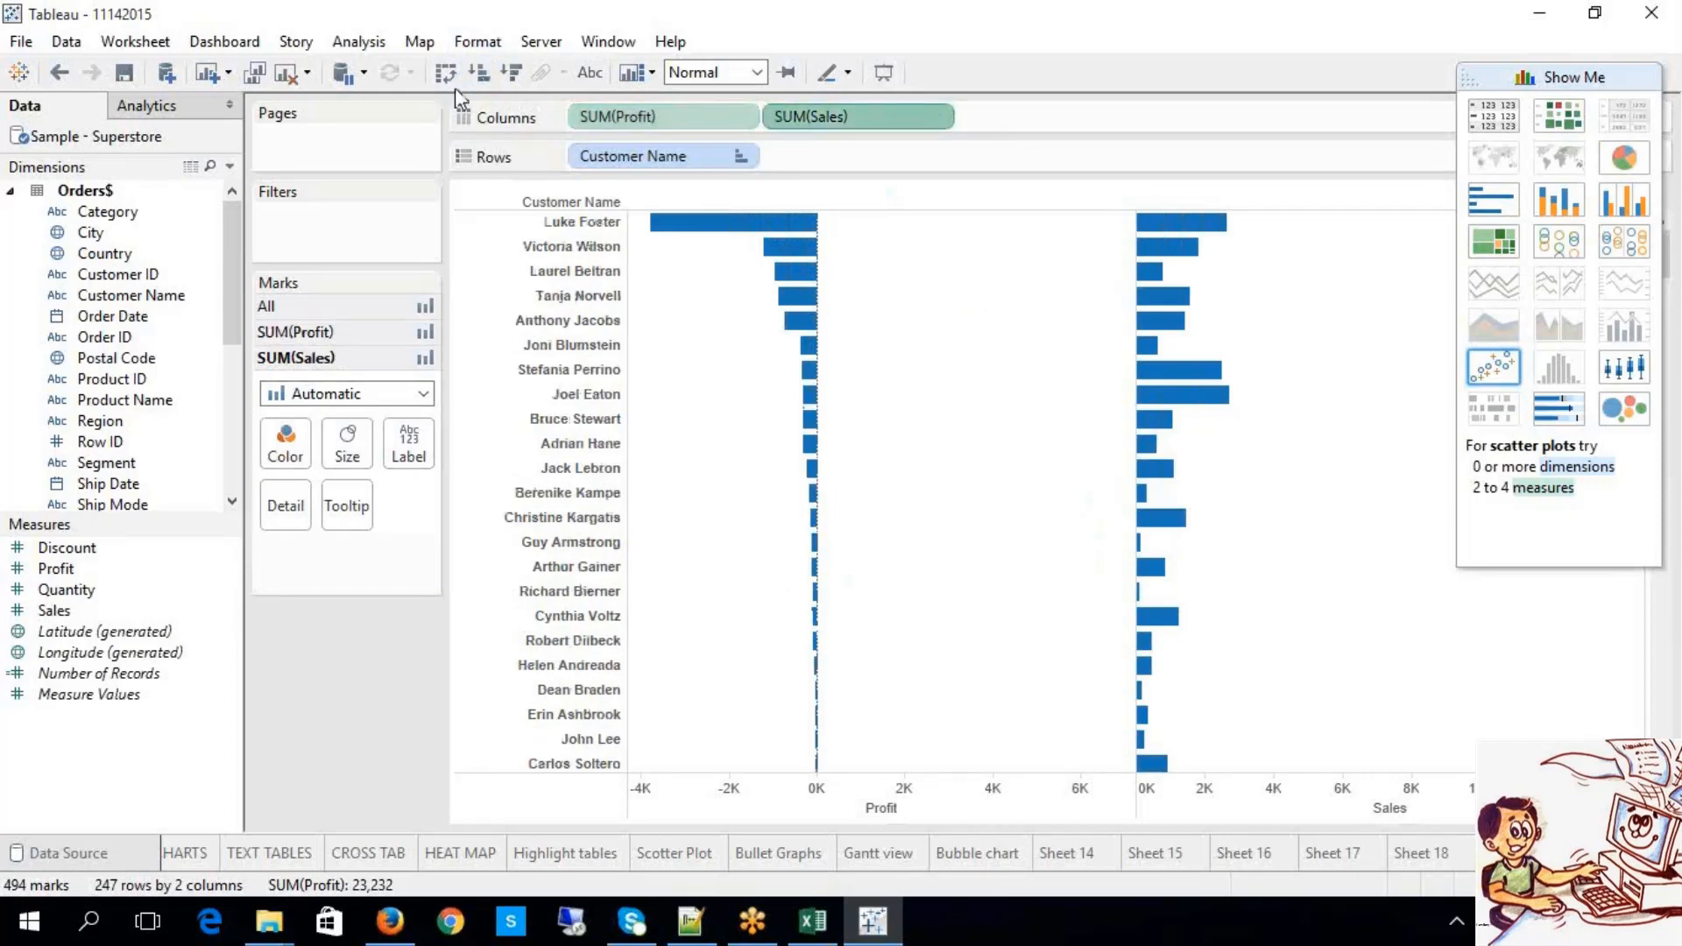
pyautogui.click(480, 73)
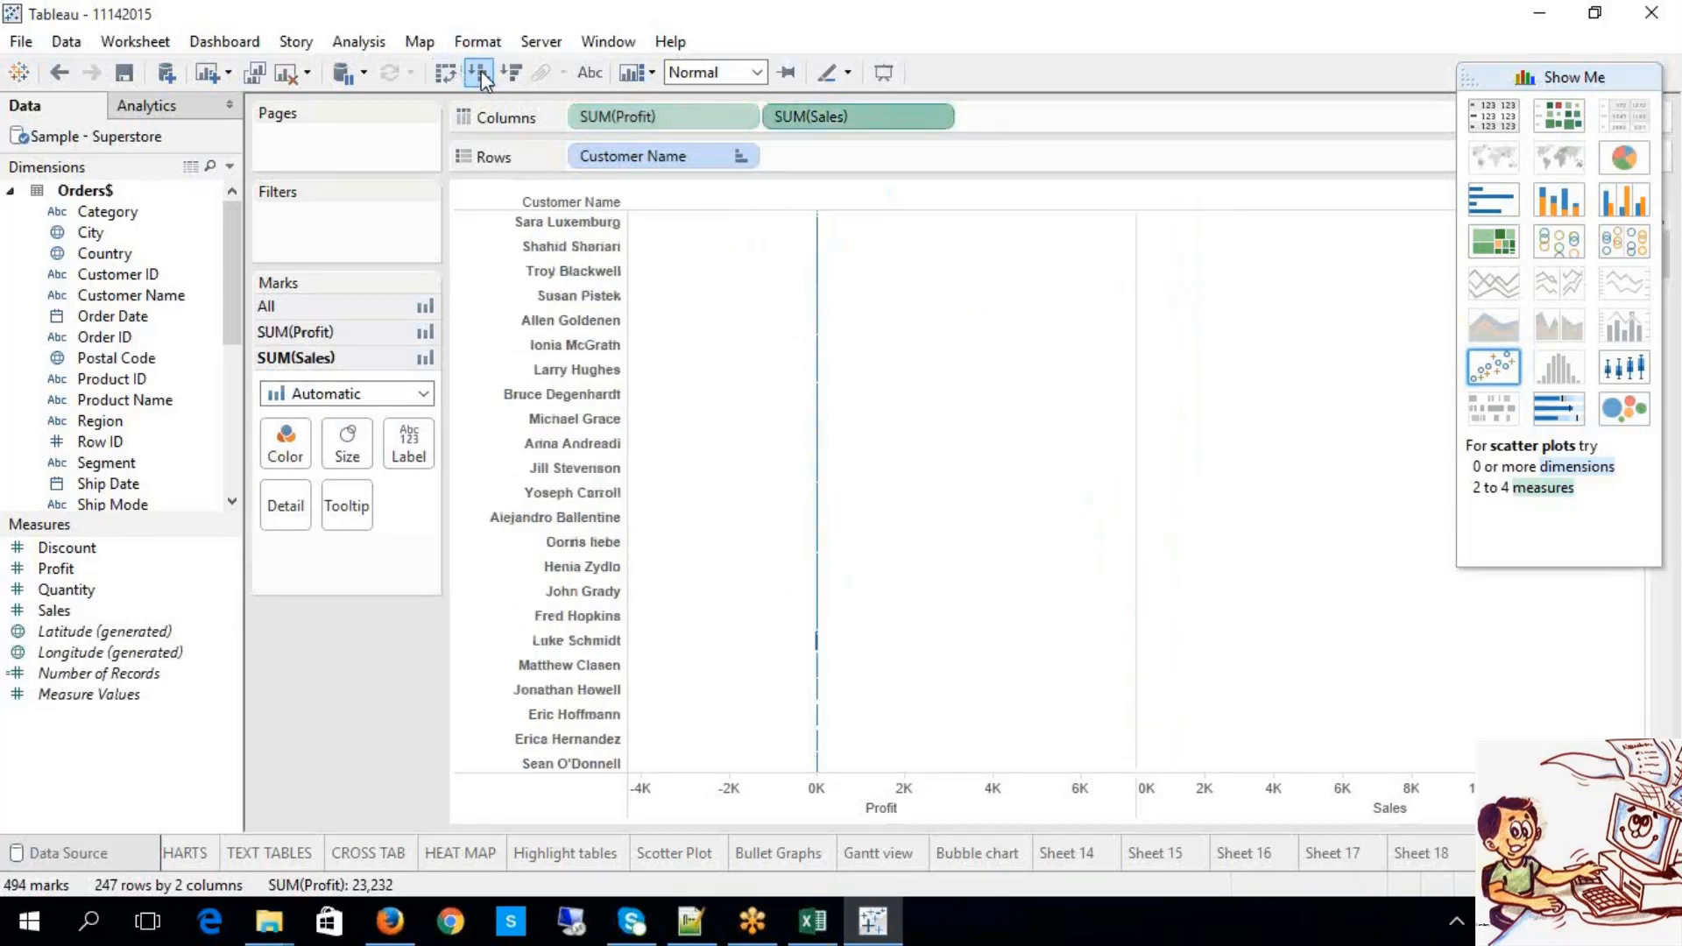
pyautogui.click(508, 75)
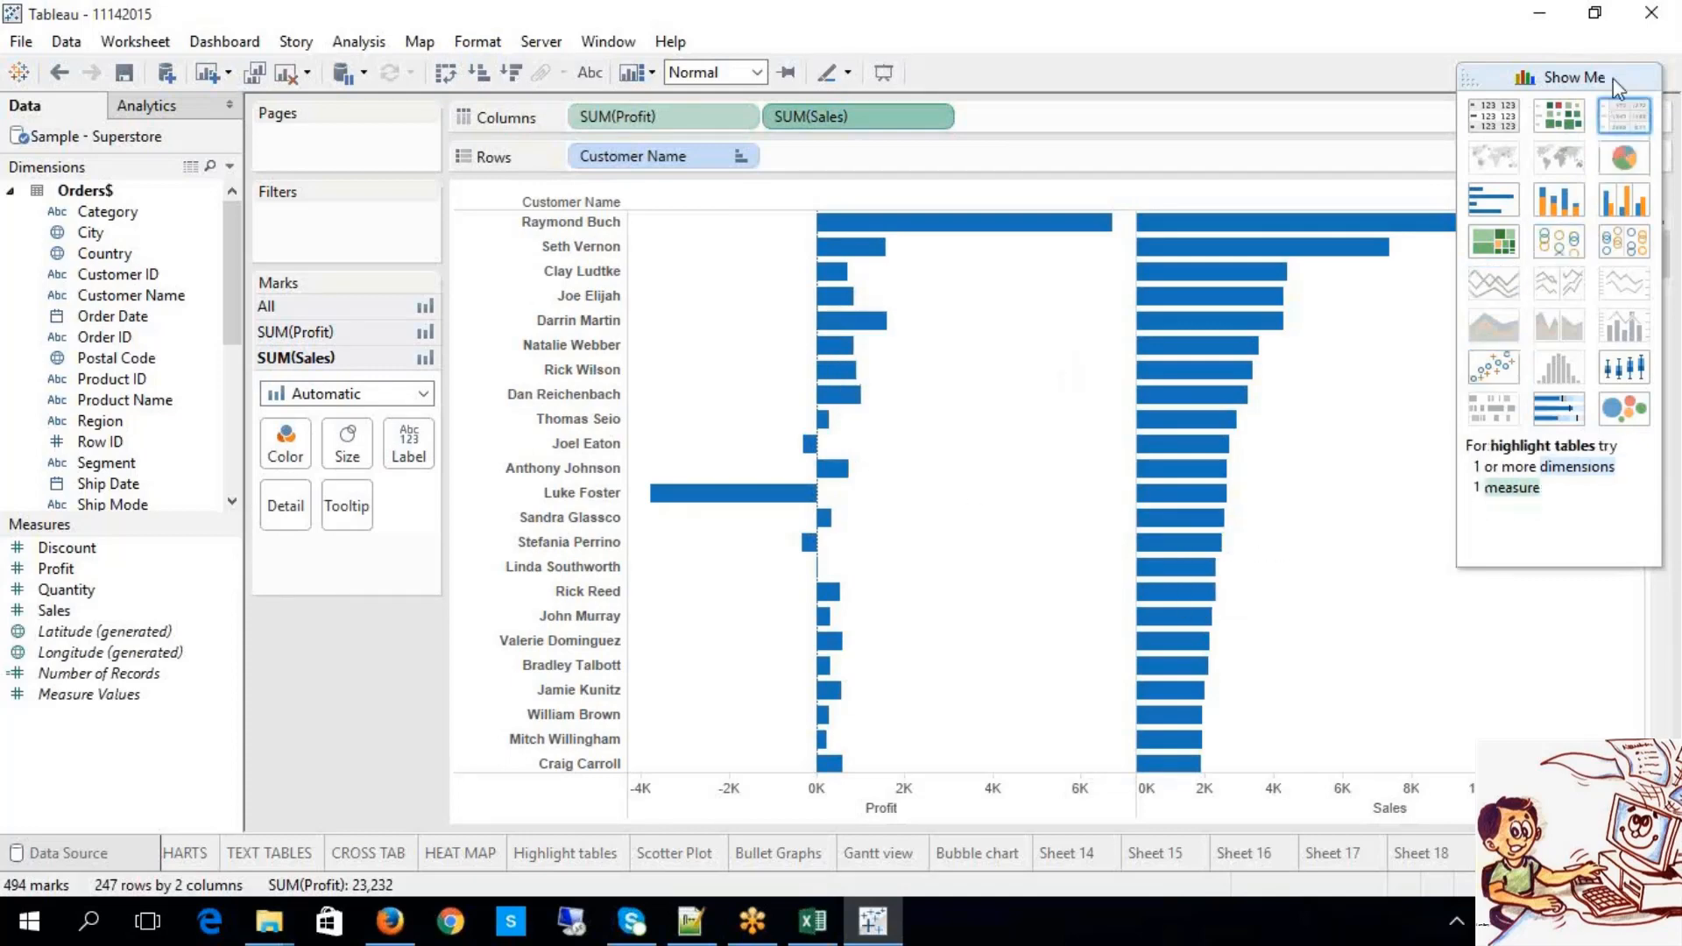
# Step: Label every Profit and Sales bar with its value and collapse the Show Me panel
pyautogui.click(590, 72)
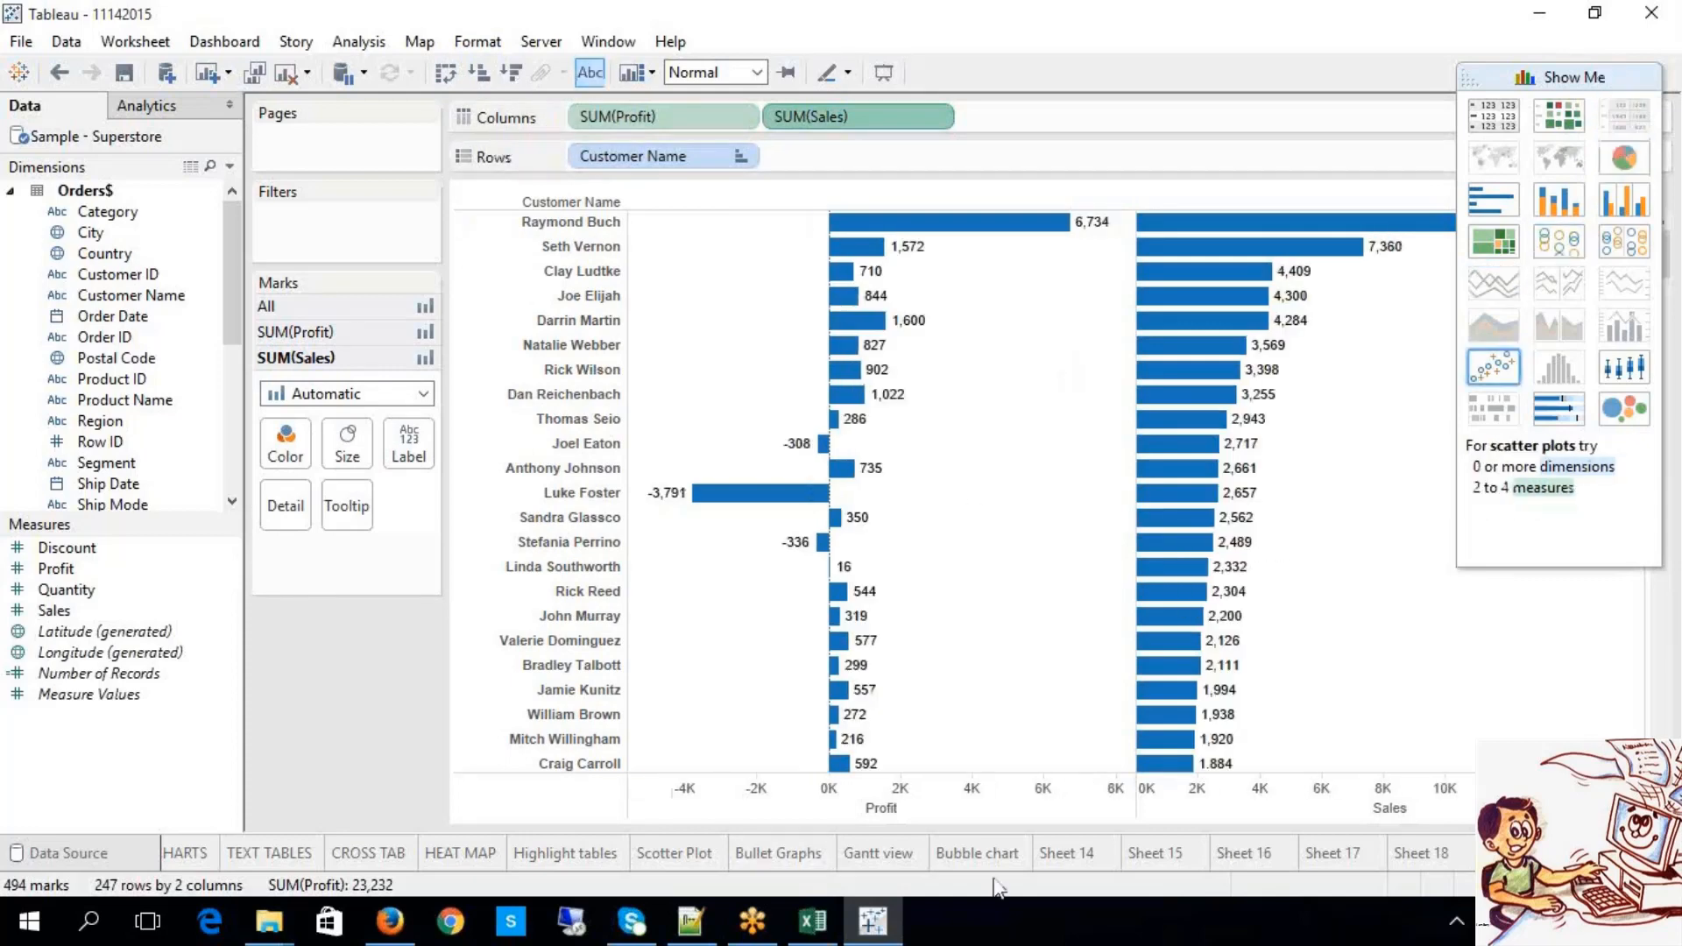
pyautogui.click(889, 809)
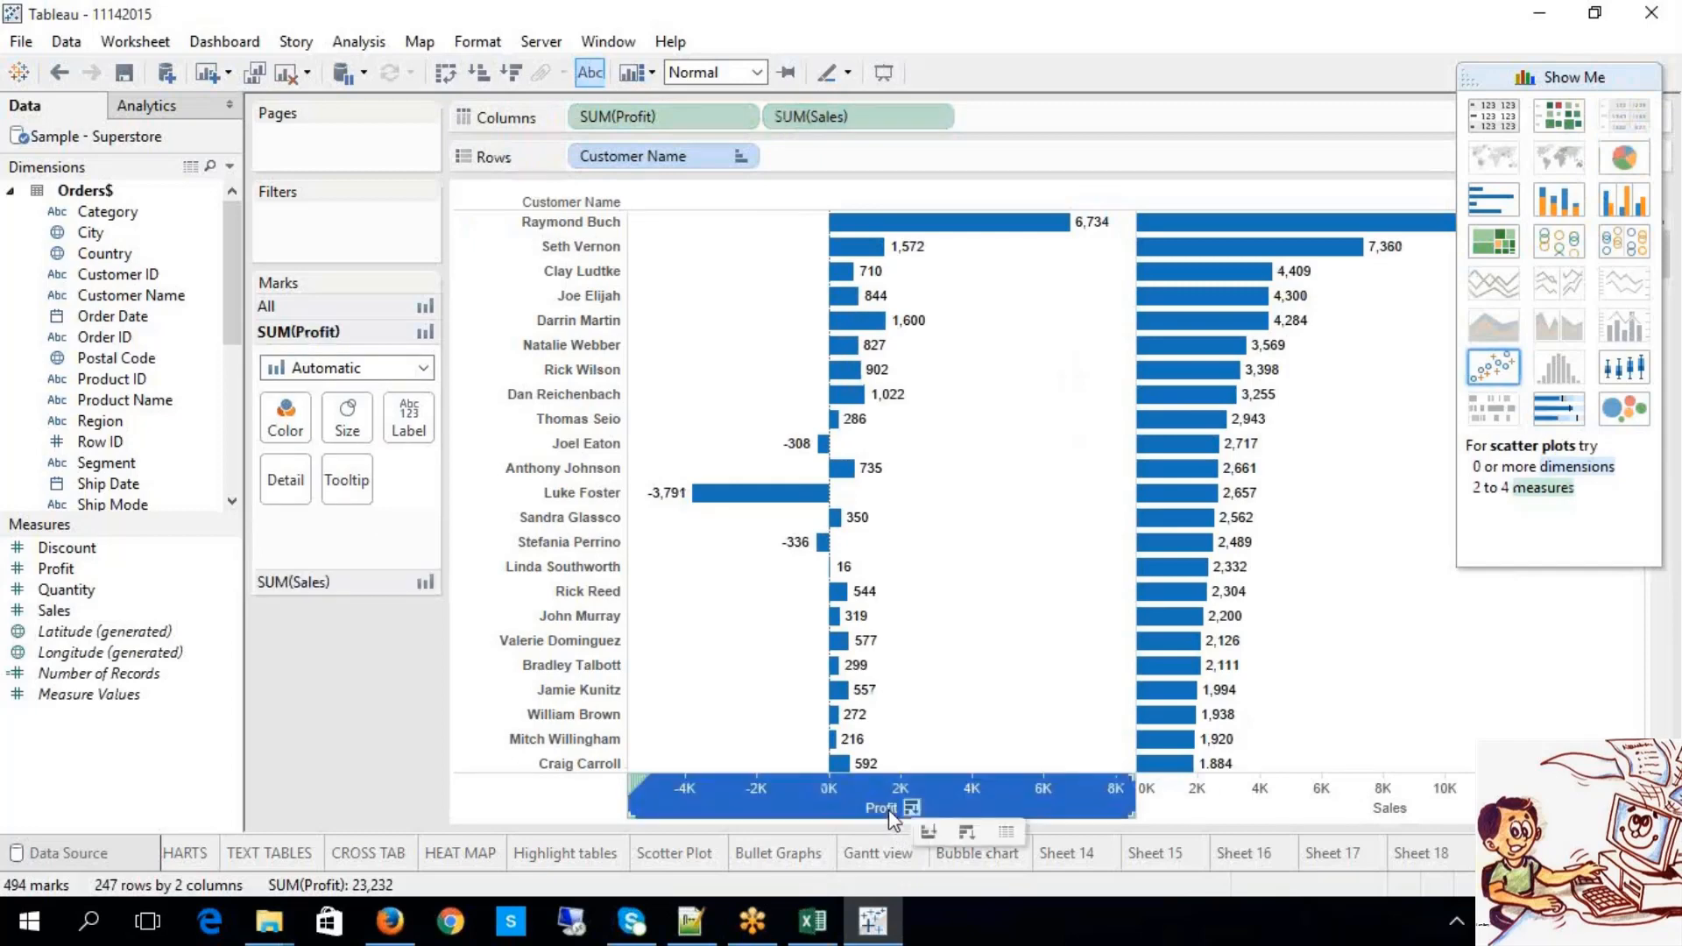
pyautogui.click(1621, 77)
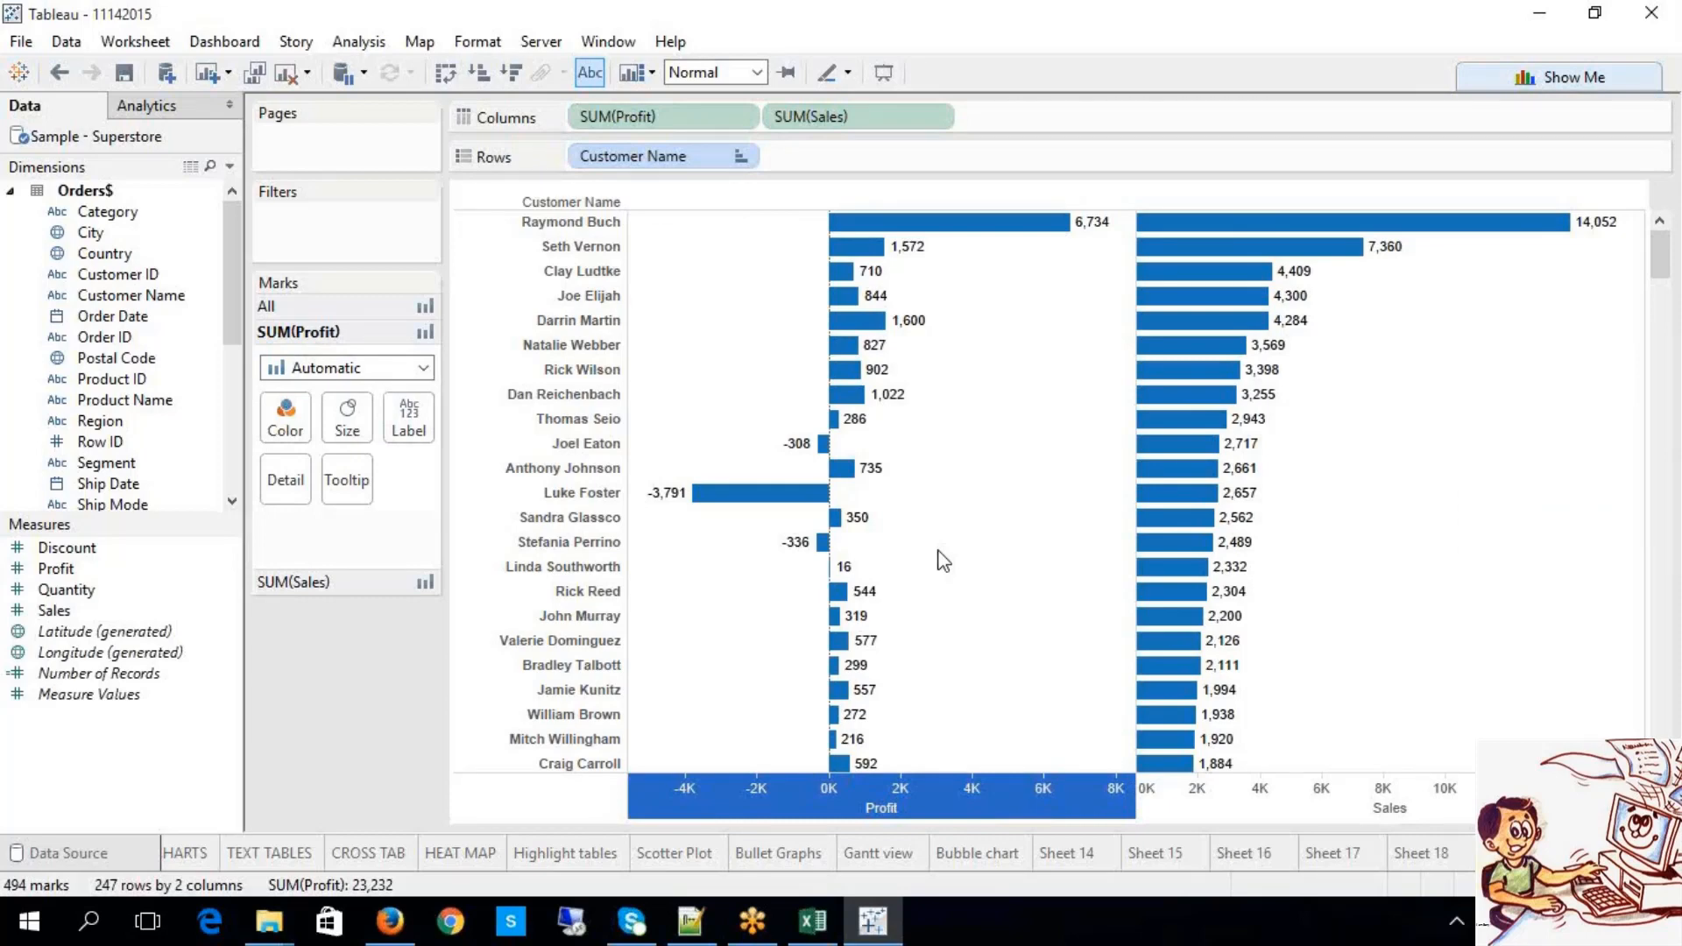
pyautogui.moveTo(930, 245)
# Step: Save the five top-profit customer bars as a set named 'Top 5 customers_Profit'
pyautogui.moveTo(946, 324)
pyautogui.mouseDown()
pyautogui.moveTo(827, 224)
pyautogui.moveTo(947, 326)
pyautogui.mouseUp()
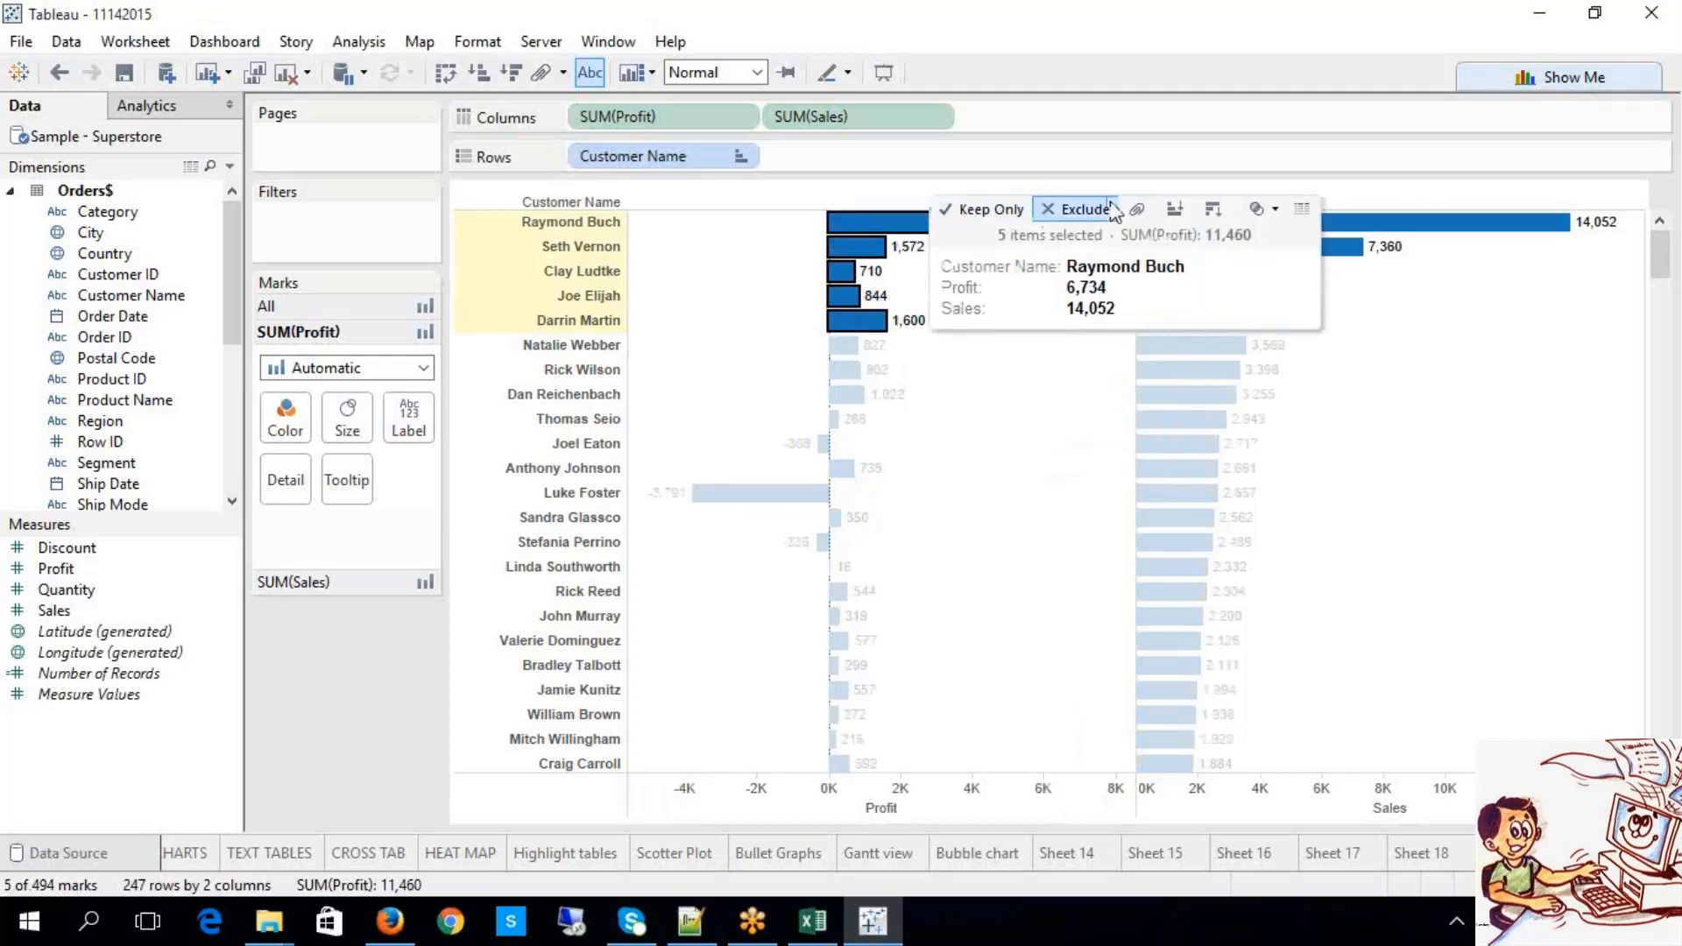
pyautogui.click(1278, 210)
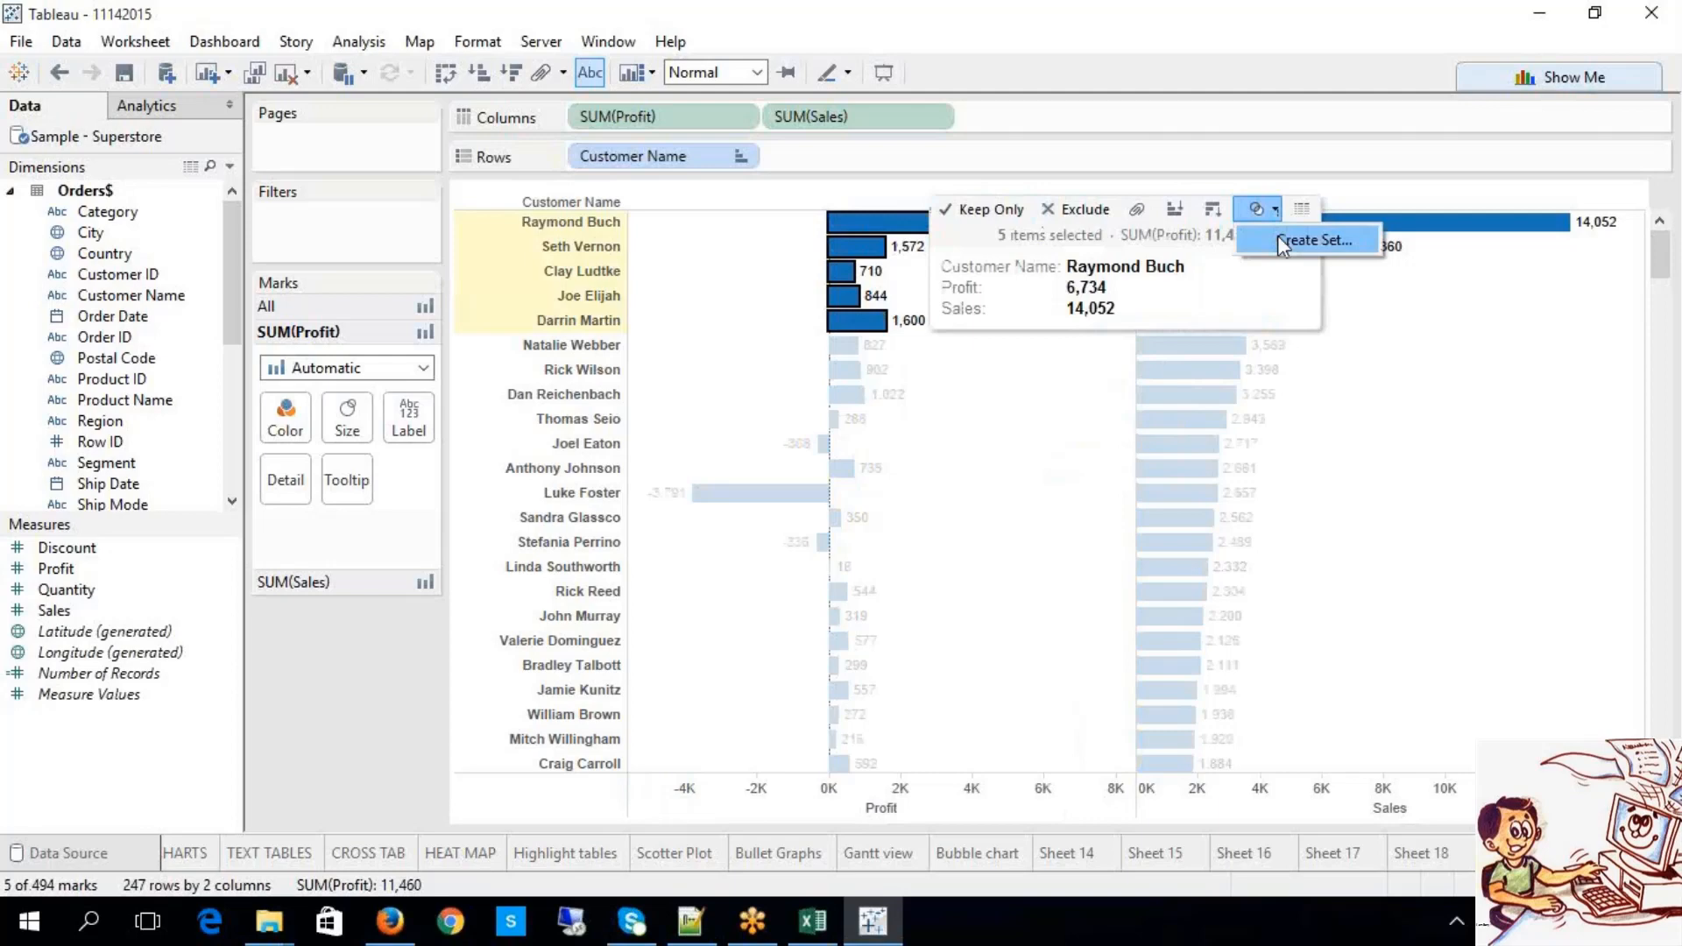
pyautogui.click(1278, 235)
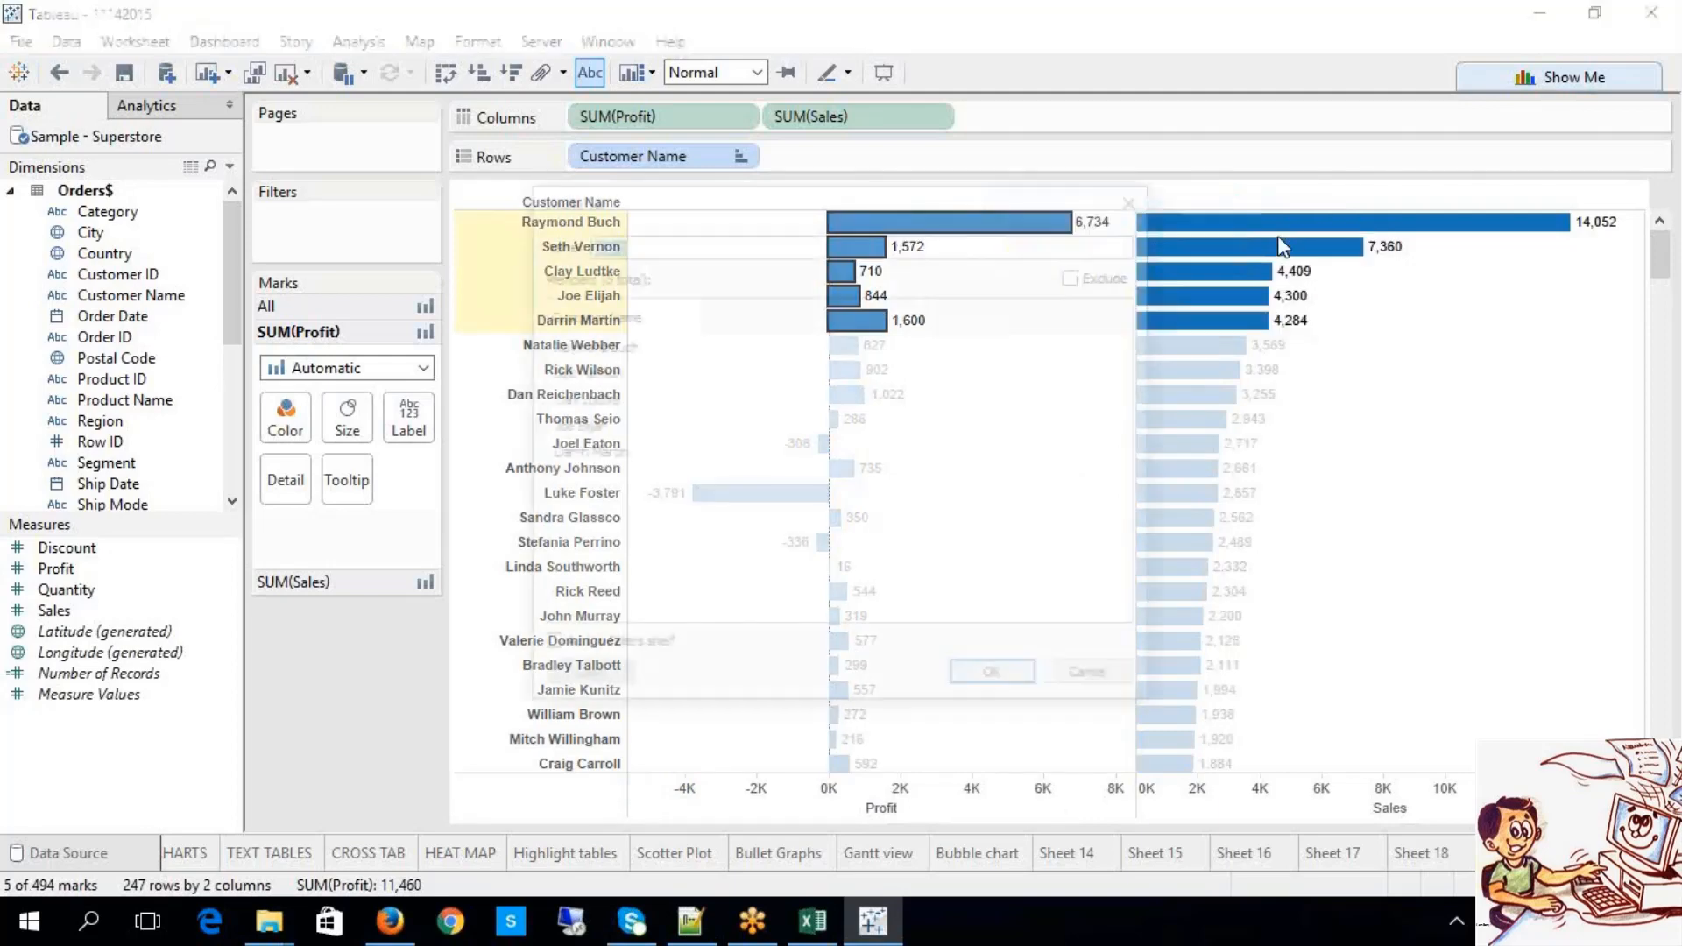
pyautogui.moveTo(670, 204); pyautogui.dragTo(232, 360)
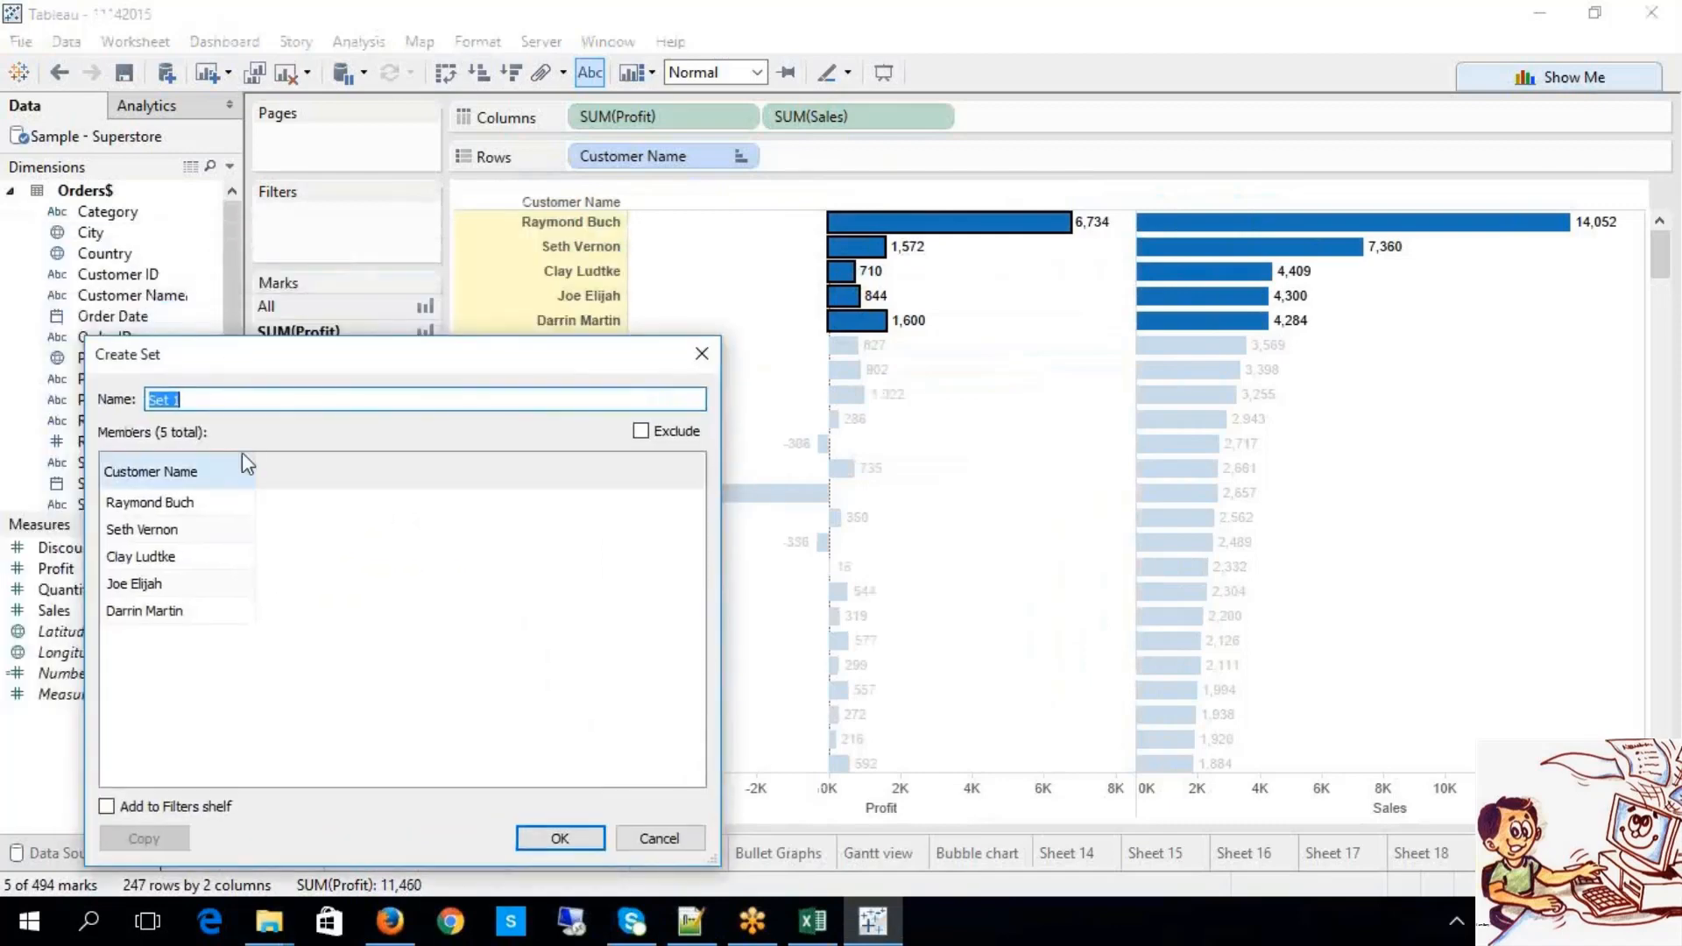
pyautogui.write('Top 5 c')
pyautogui.write('ustomers_Profi')
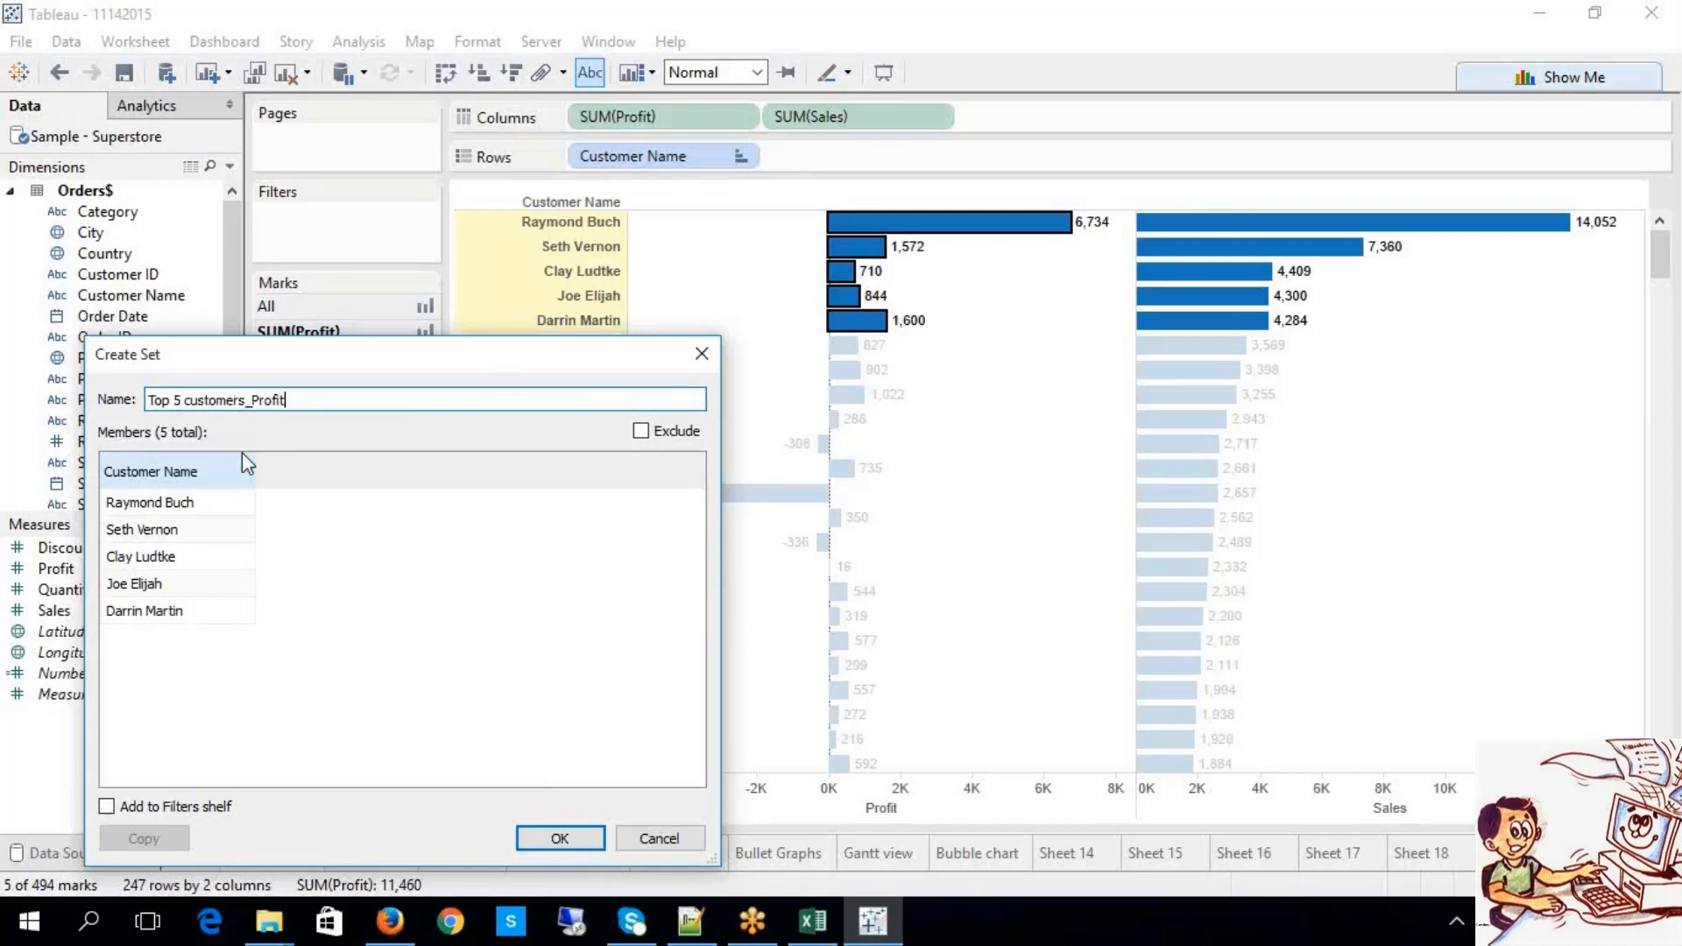
pyautogui.write('t')
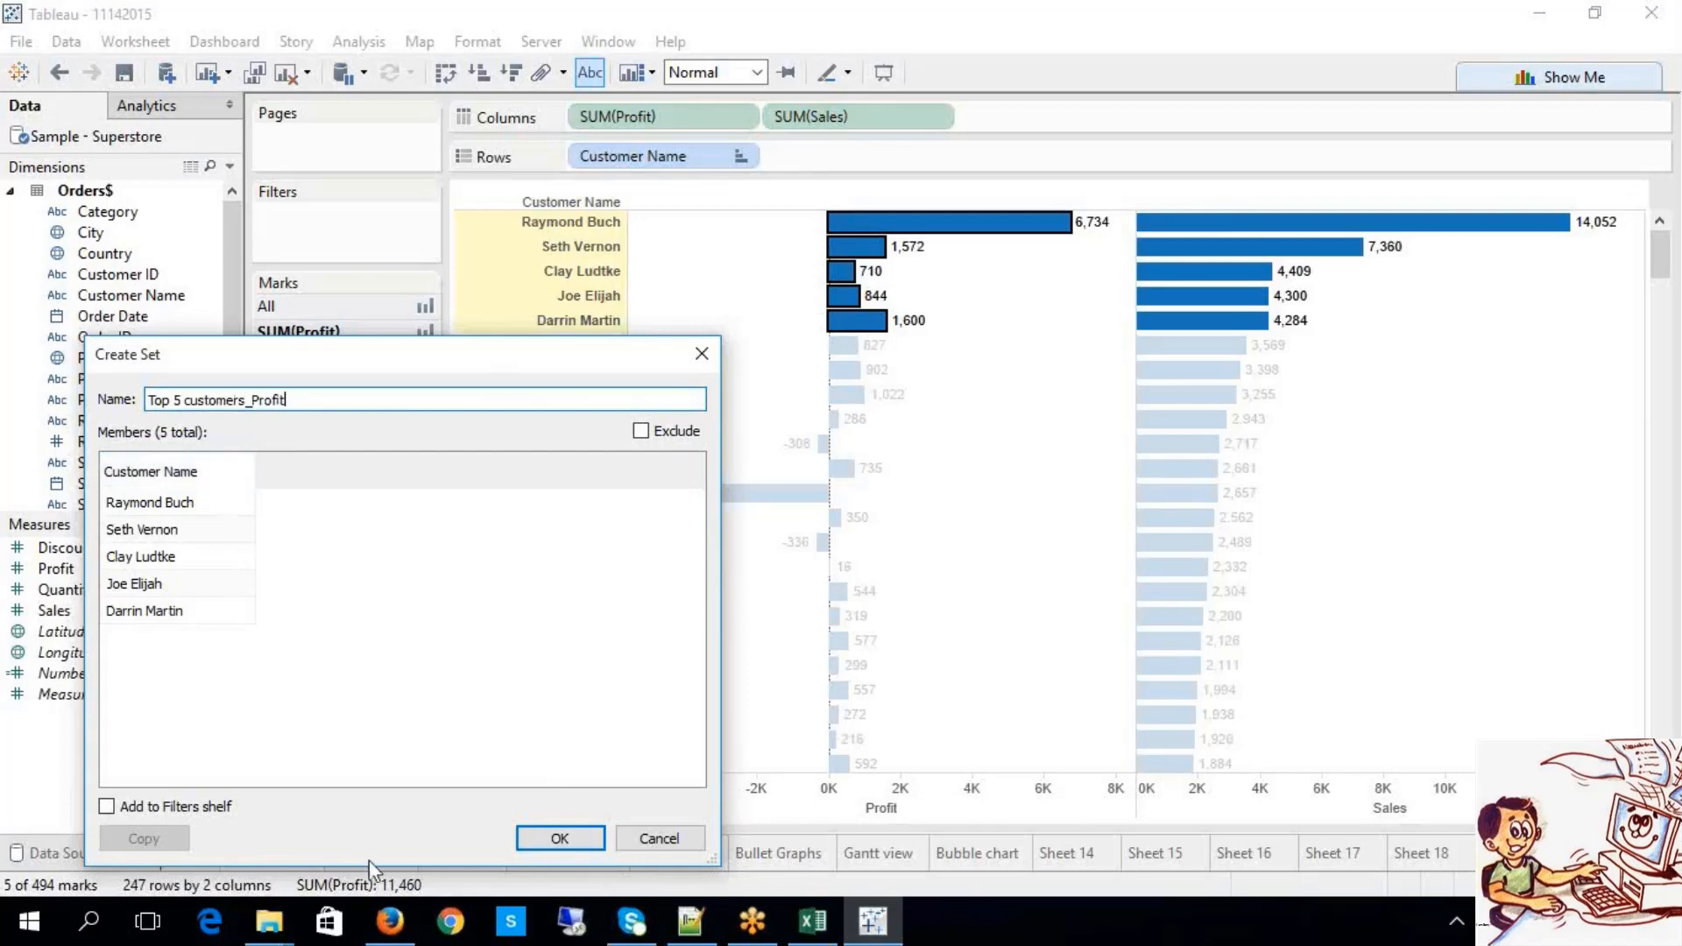
pyautogui.click(537, 839)
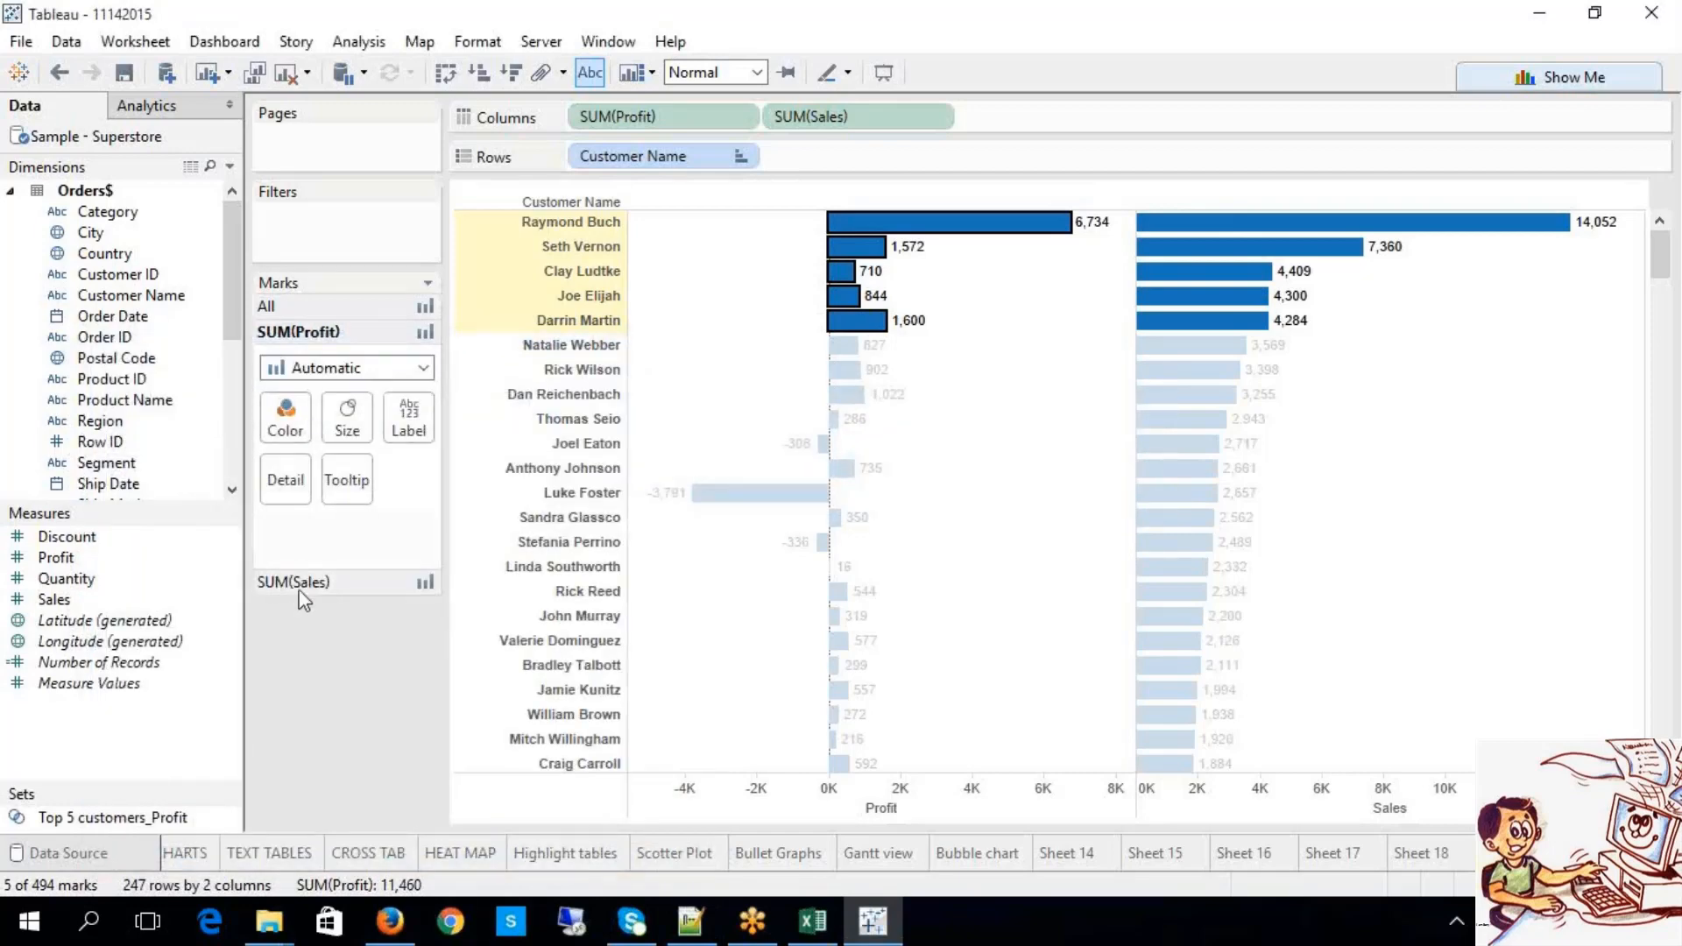
pyautogui.click(230, 466)
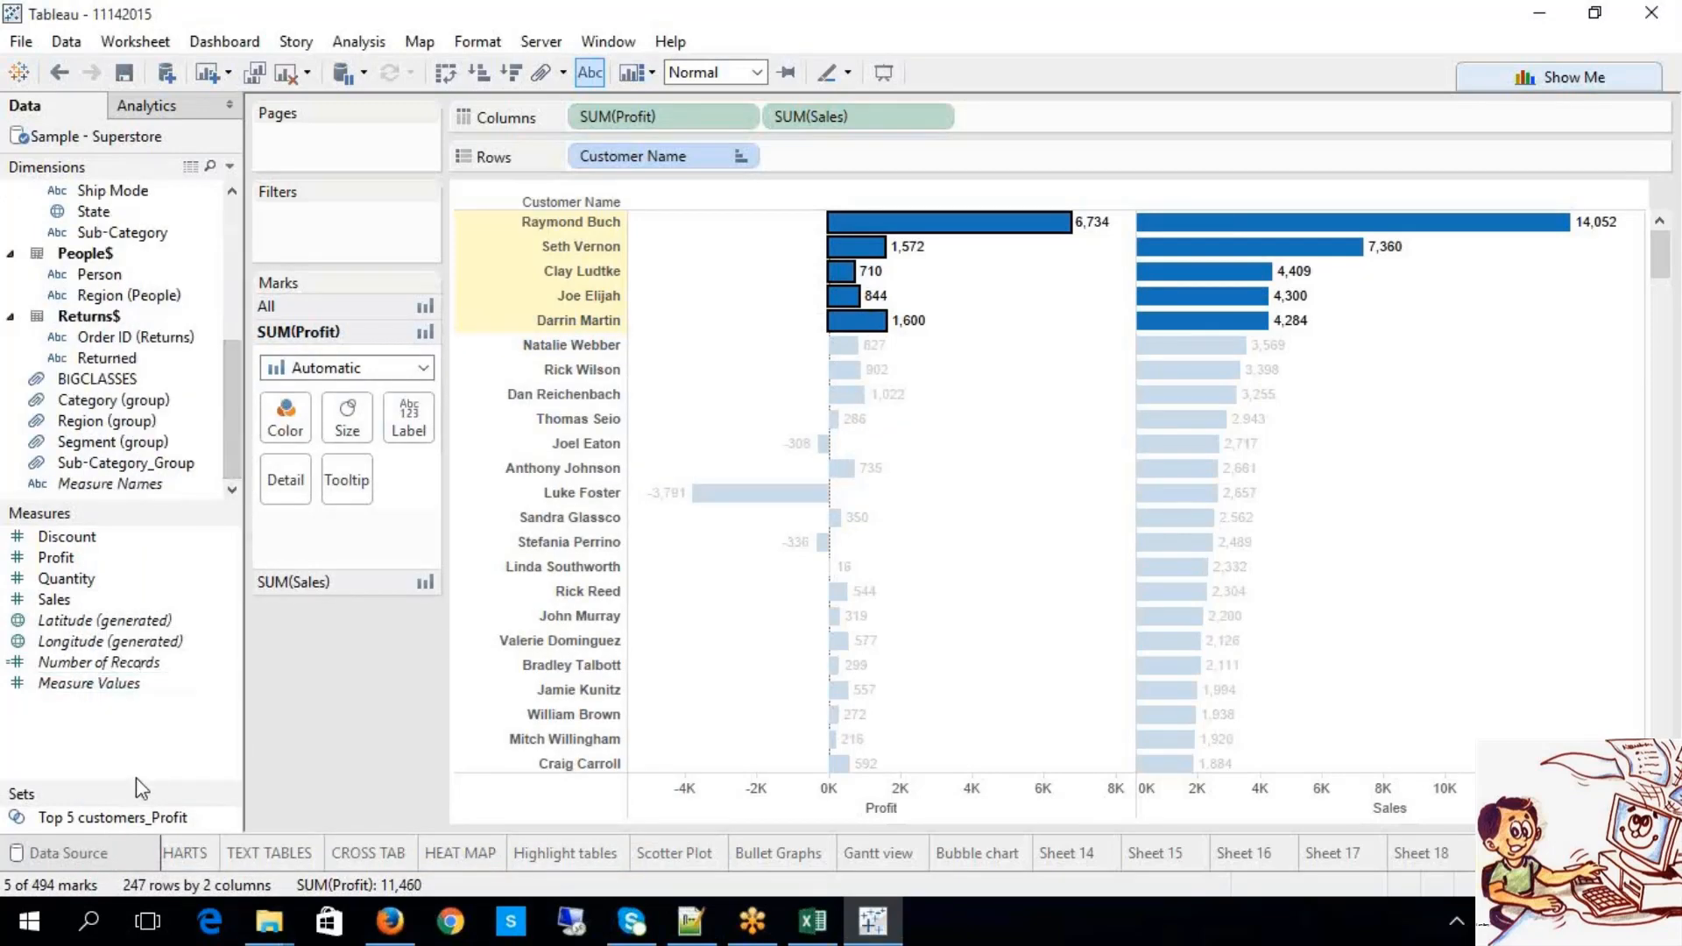
pyautogui.moveTo(134, 778); pyautogui.dragTo(133, 704)
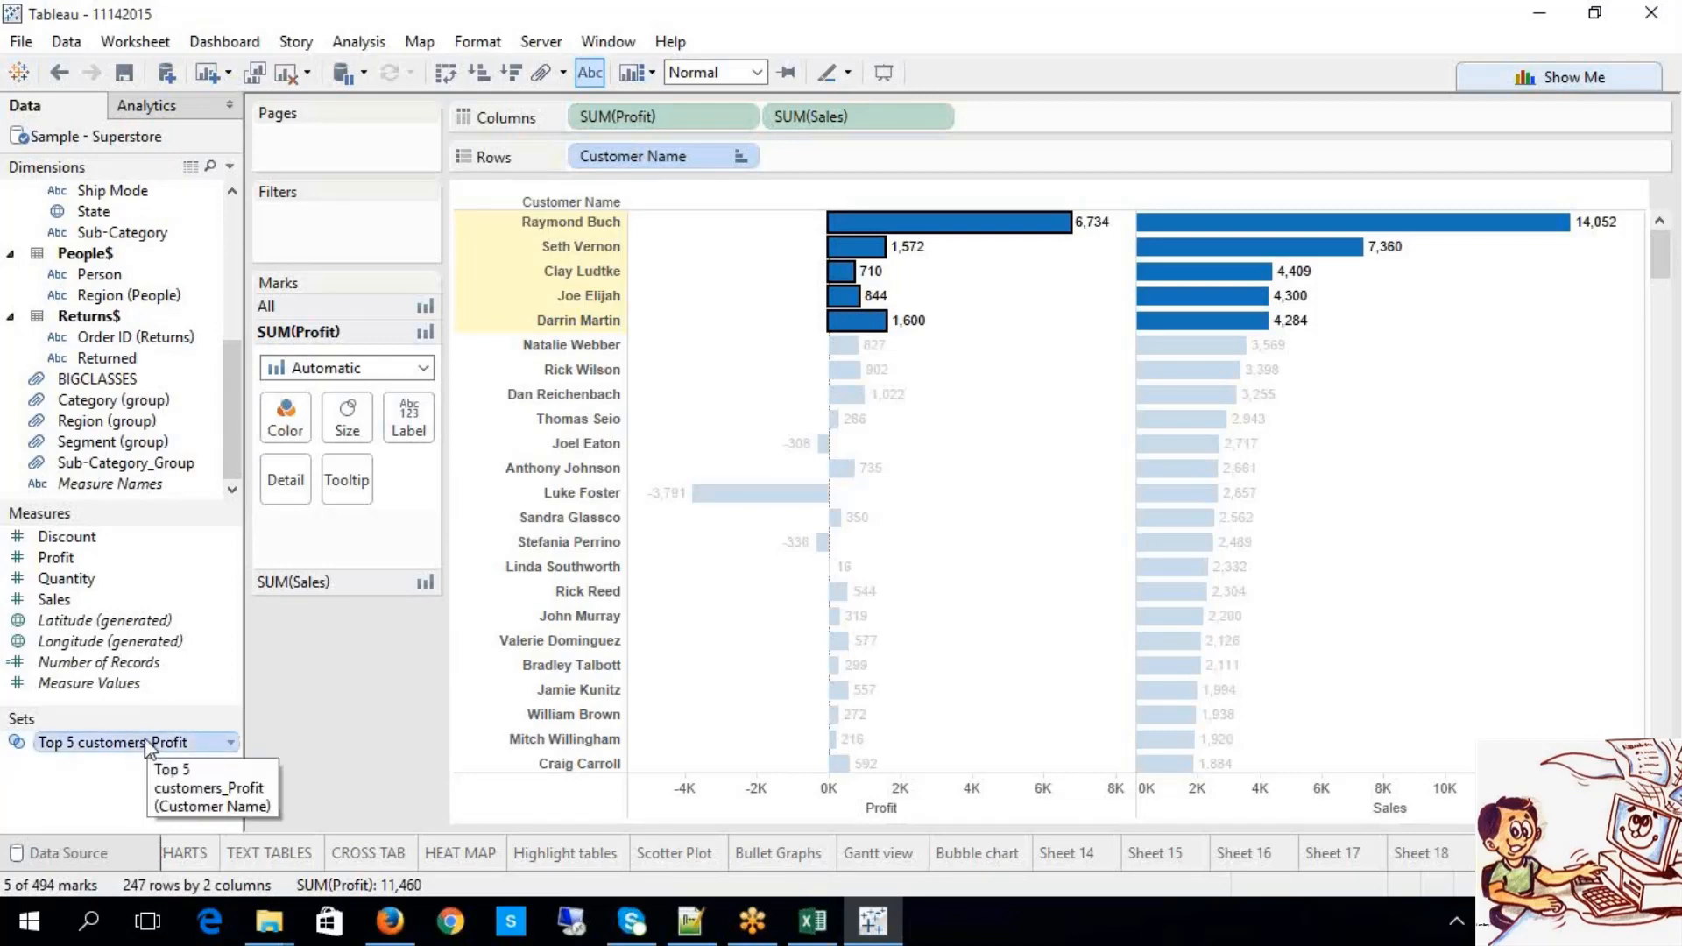
pyautogui.click(1003, 581)
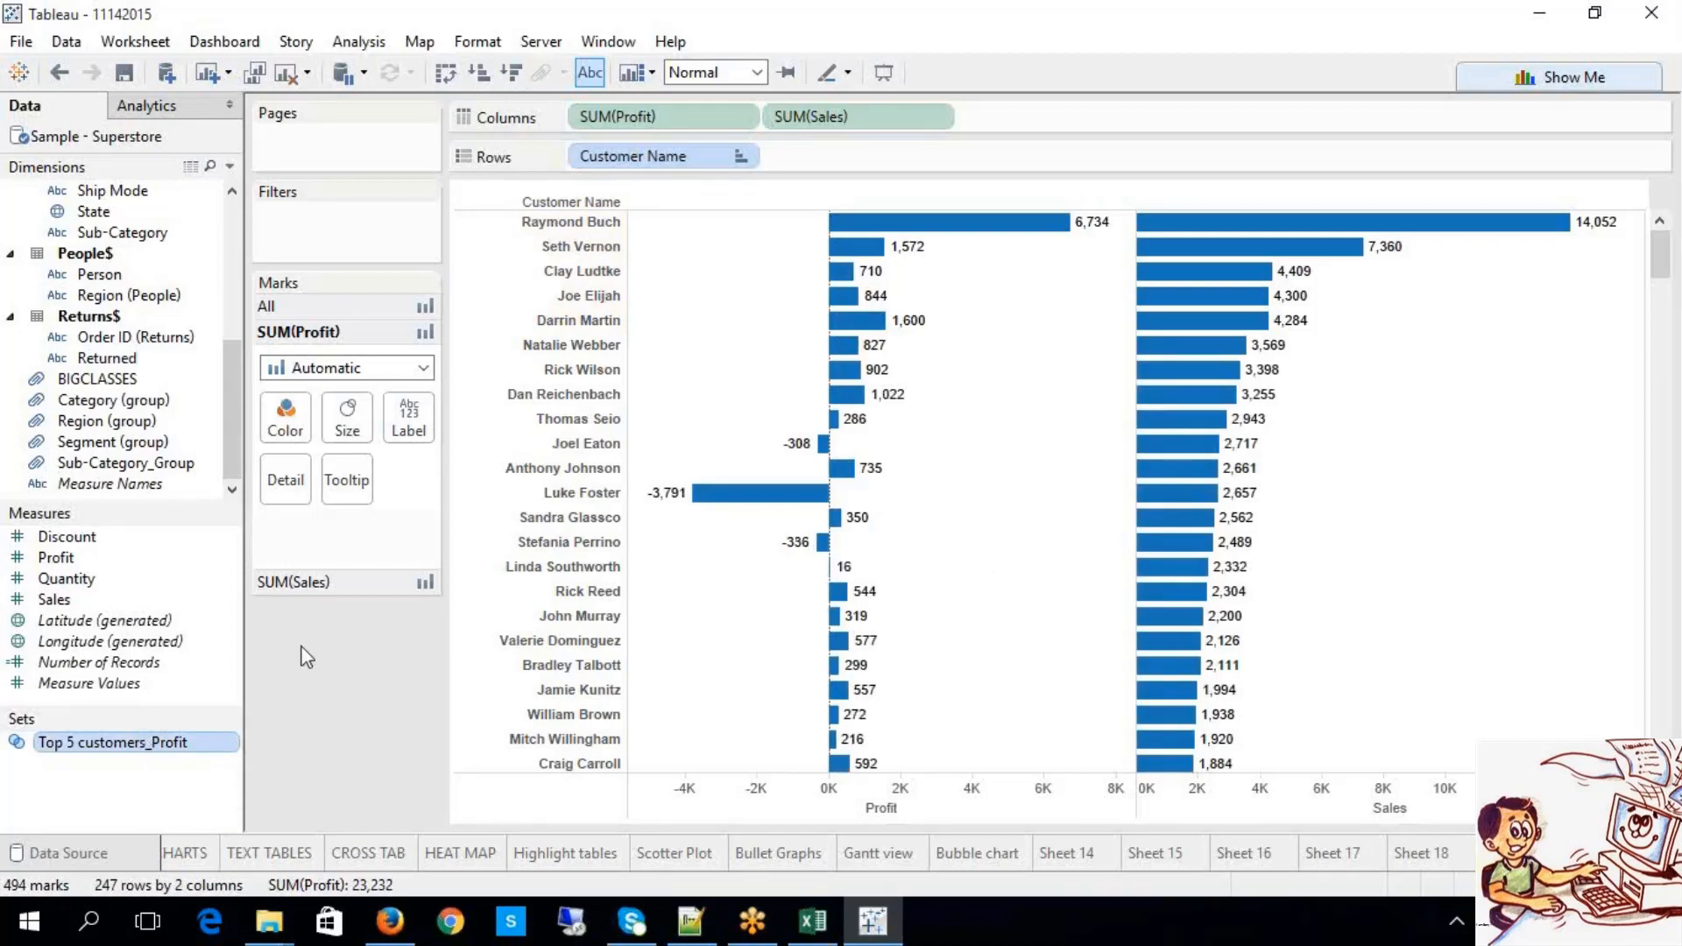
pyautogui.rightClick(171, 746)
pyautogui.click(289, 506)
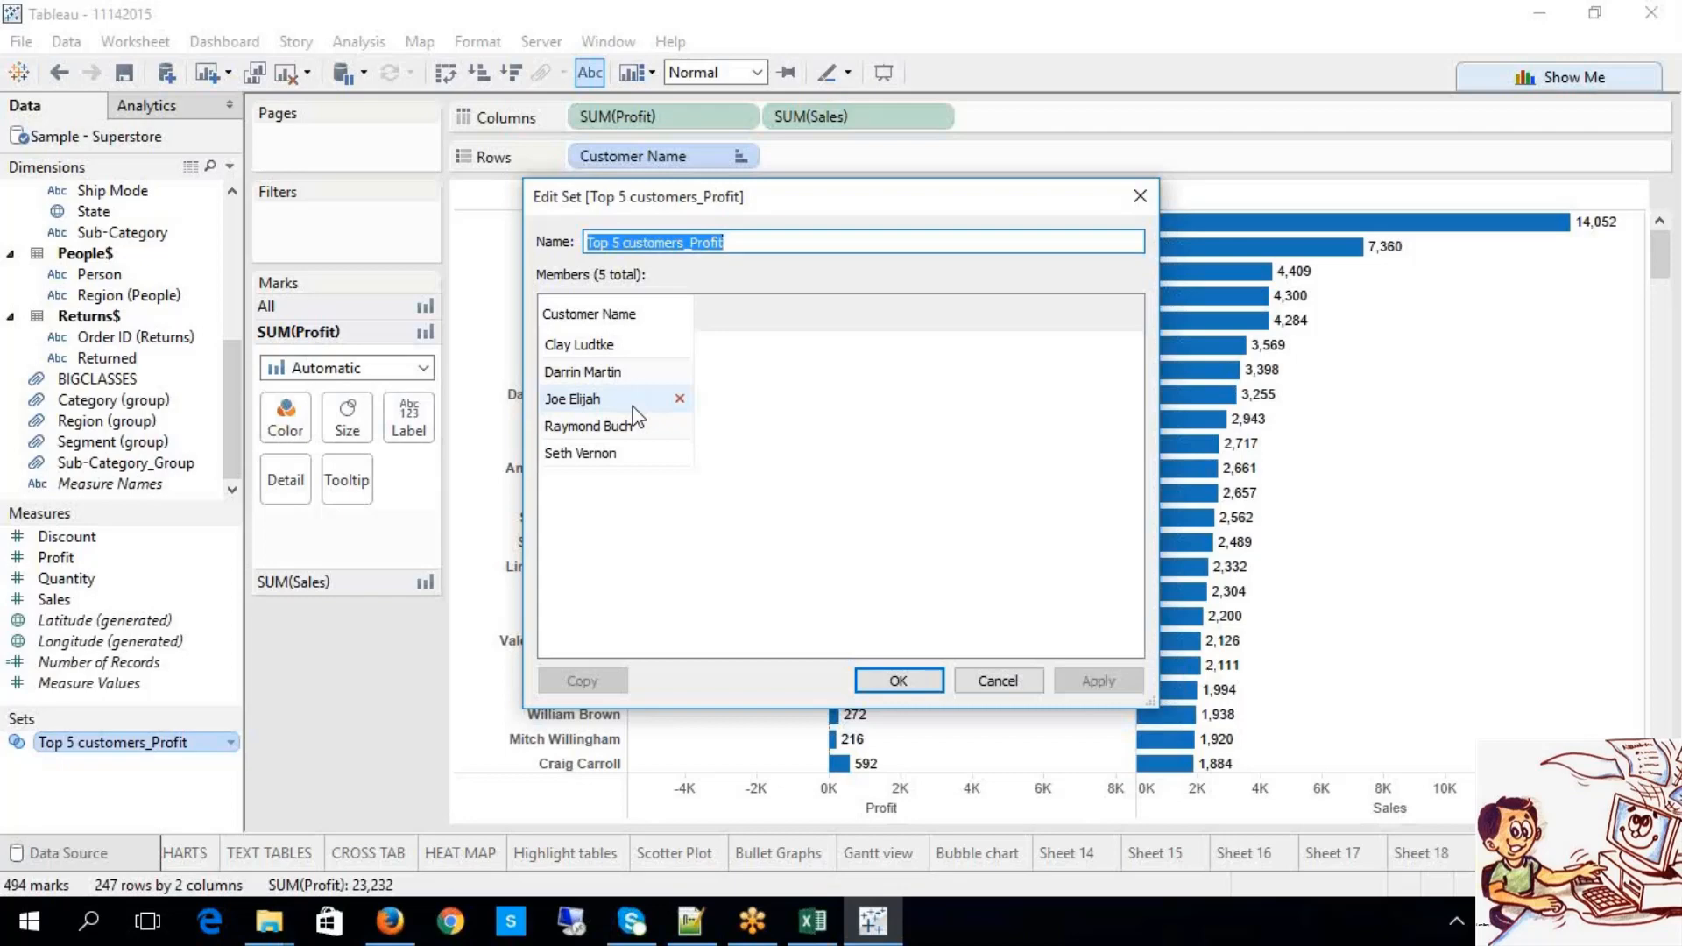
pyautogui.click(894, 682)
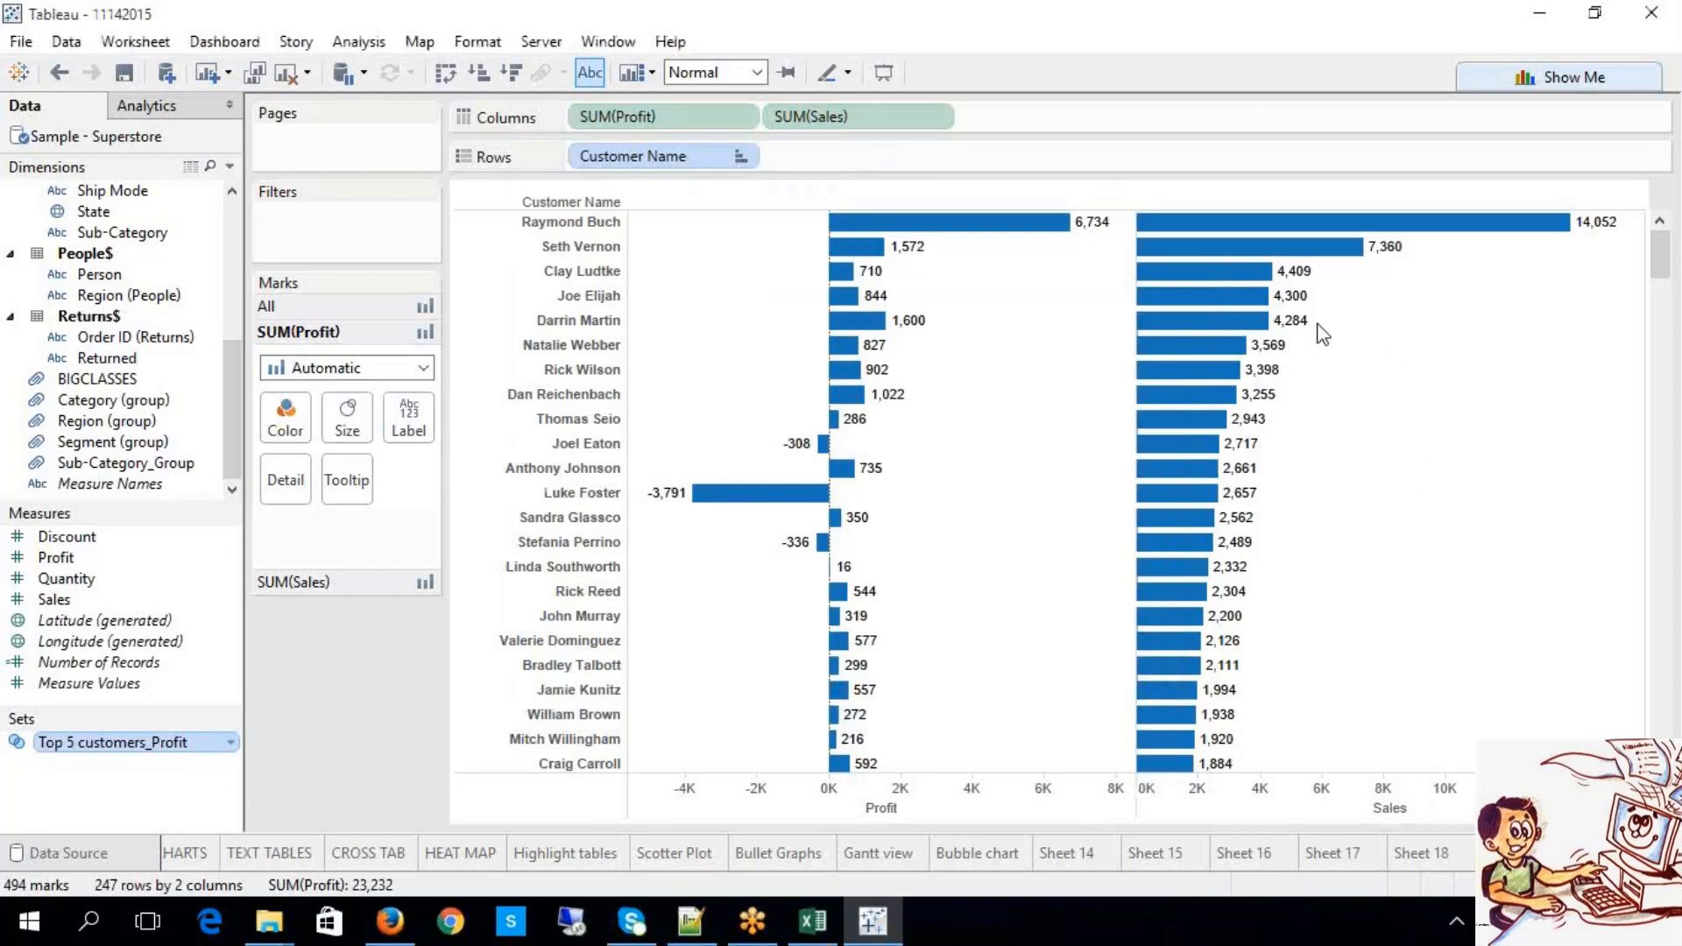
# Step: Save the five largest Sales customer bars as a set named 'Top 5 customers_Sales'
pyautogui.moveTo(1309, 310); pyautogui.dragTo(1325, 320)
pyautogui.moveTo(1328, 324); pyautogui.dragTo(1332, 329)
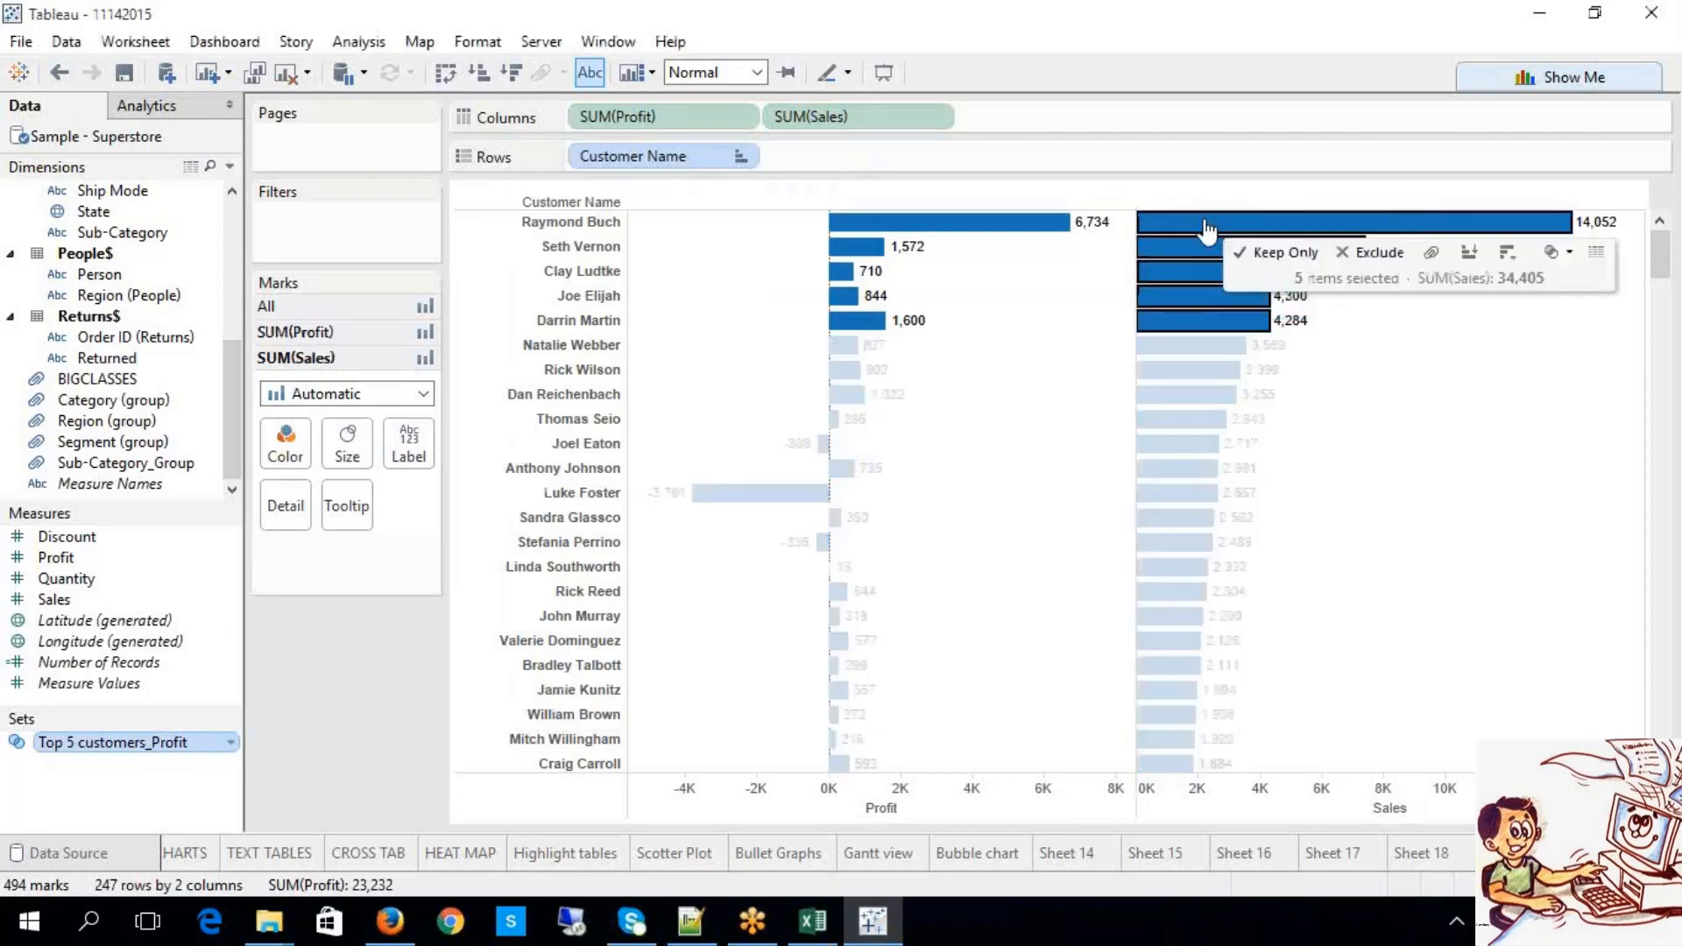
pyautogui.click(1562, 257)
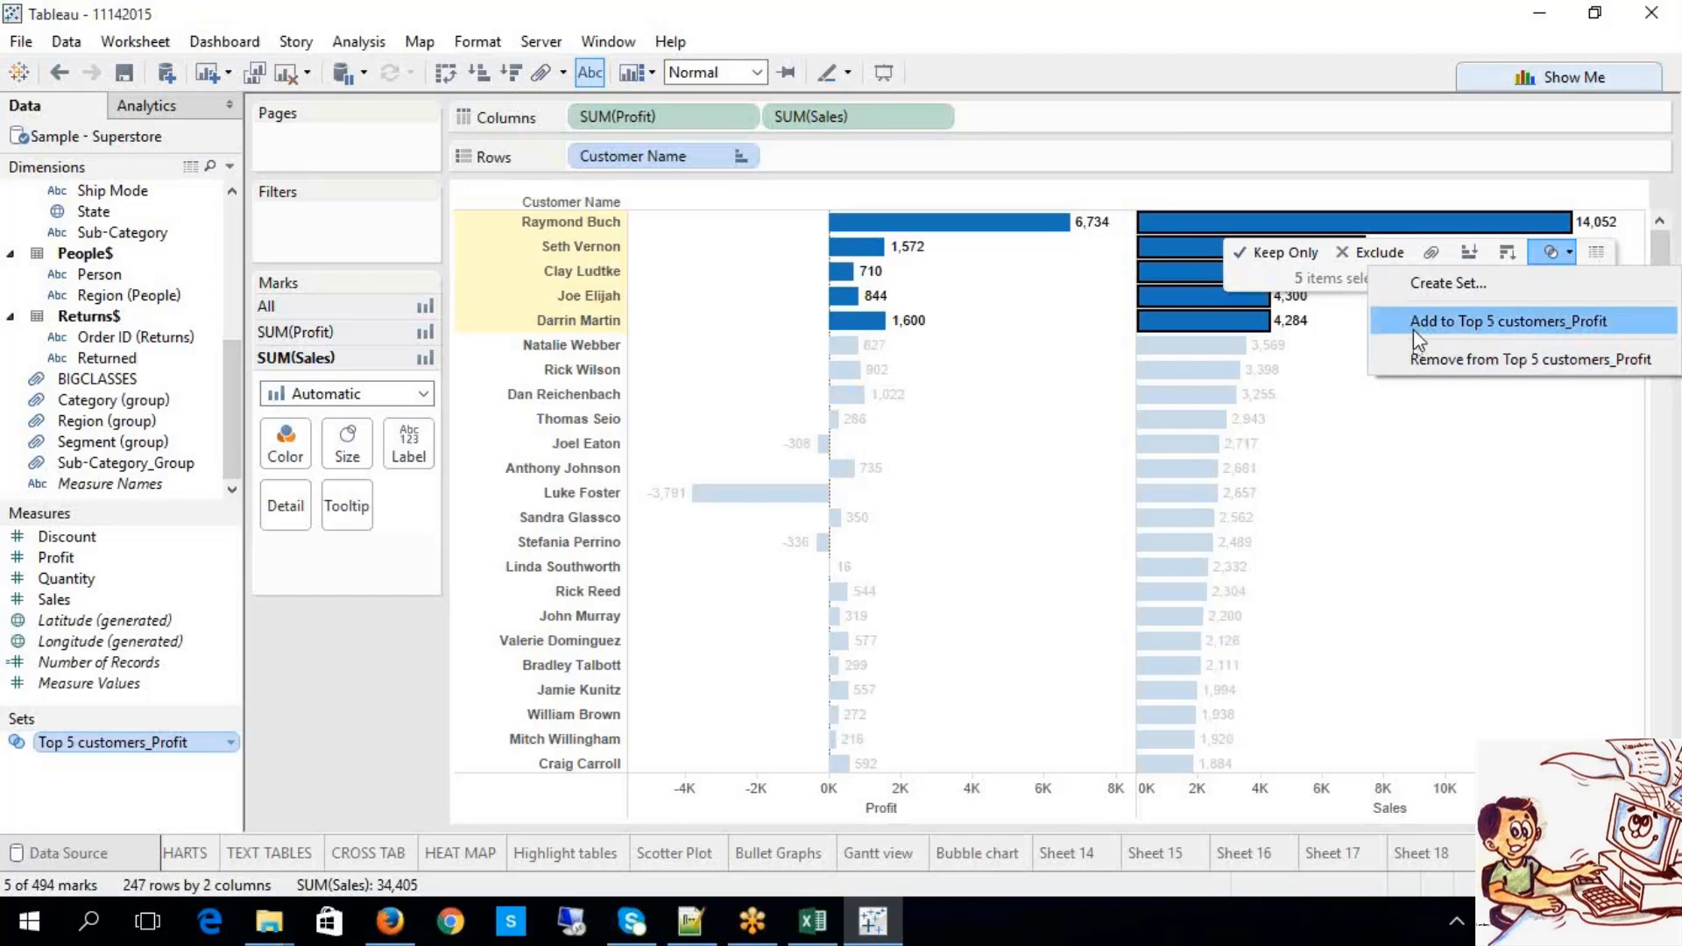
pyautogui.click(1459, 289)
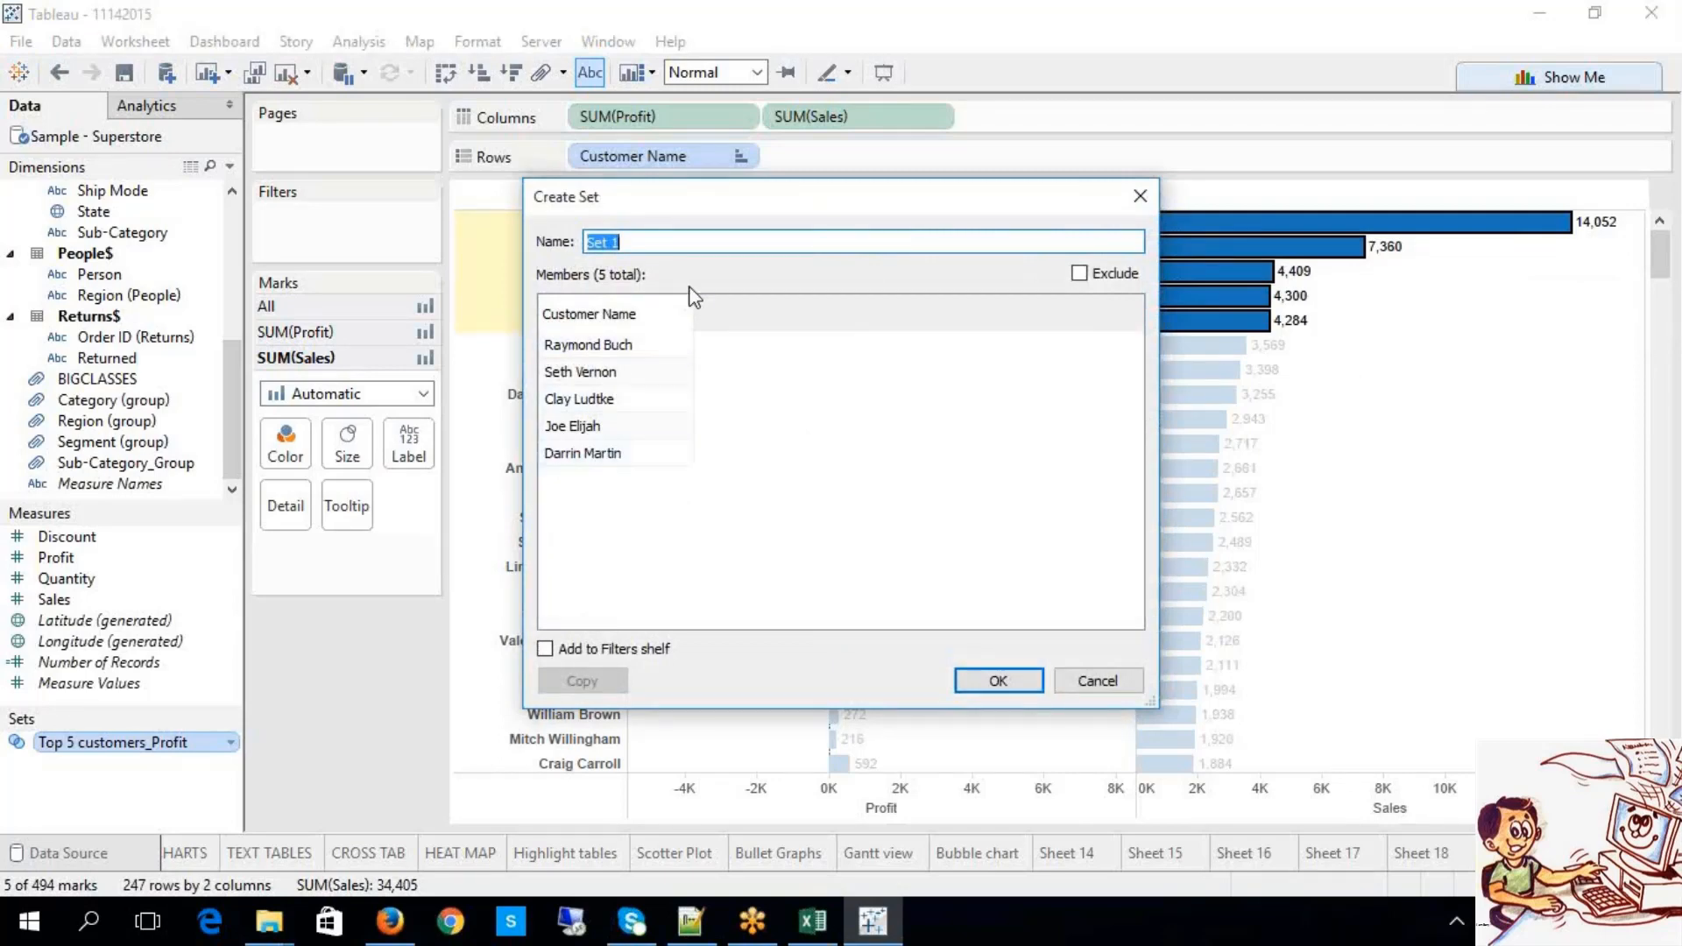
pyautogui.write('Top 5 customer')
pyautogui.write('s_Sales')
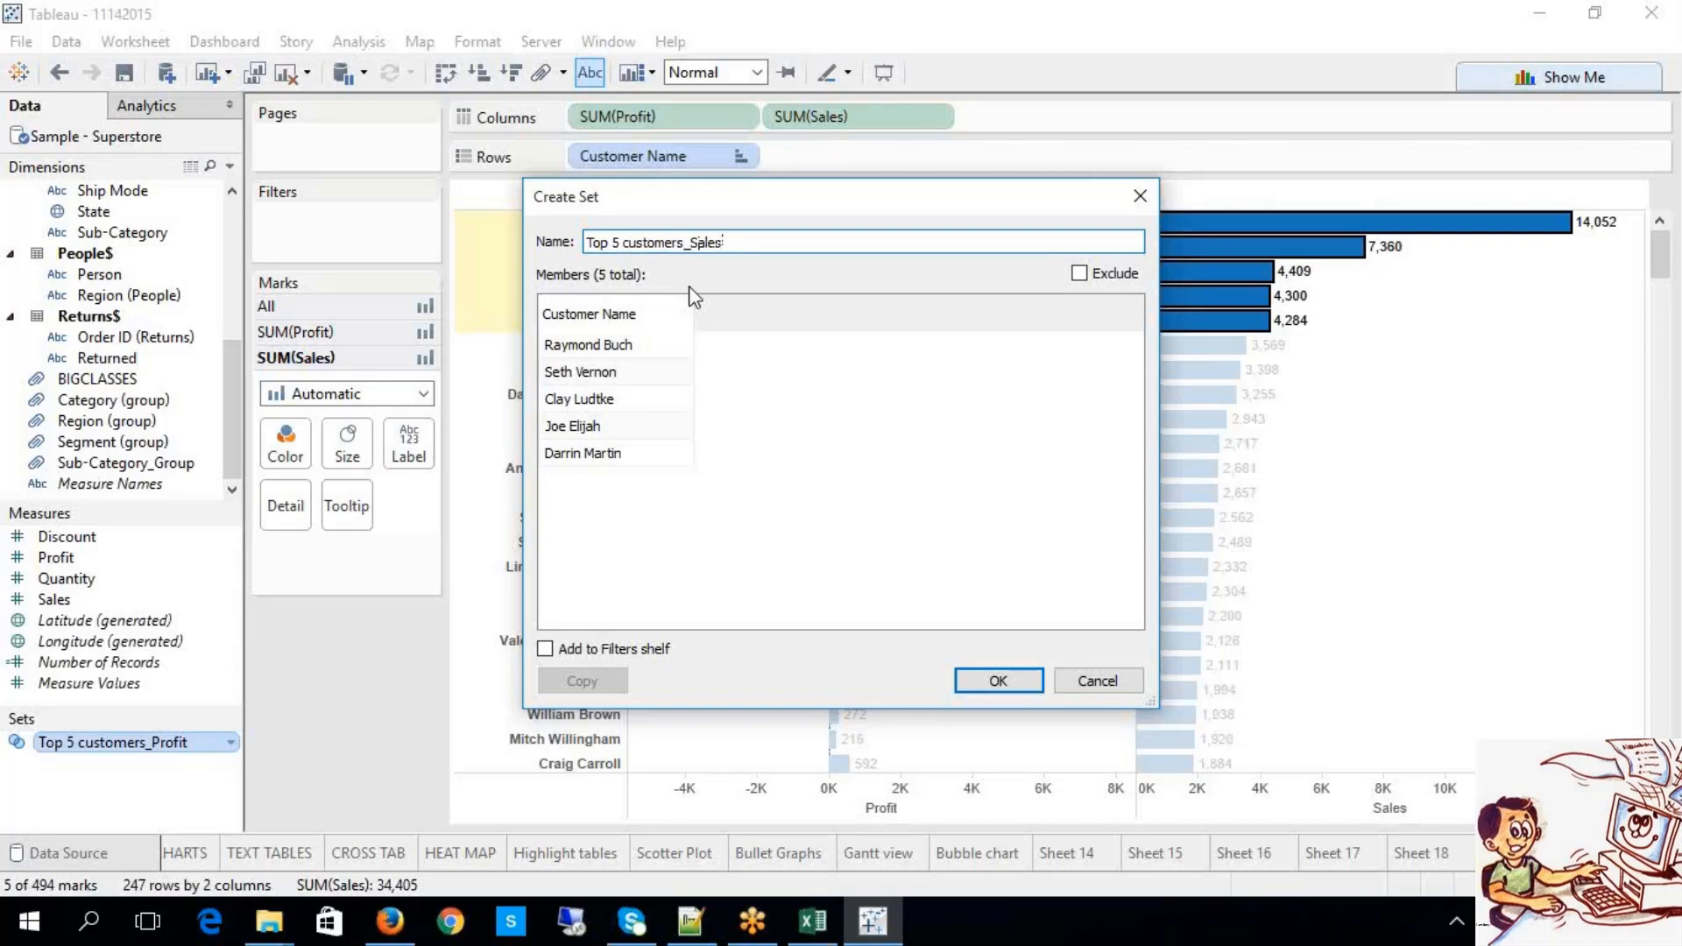
pyautogui.click(976, 689)
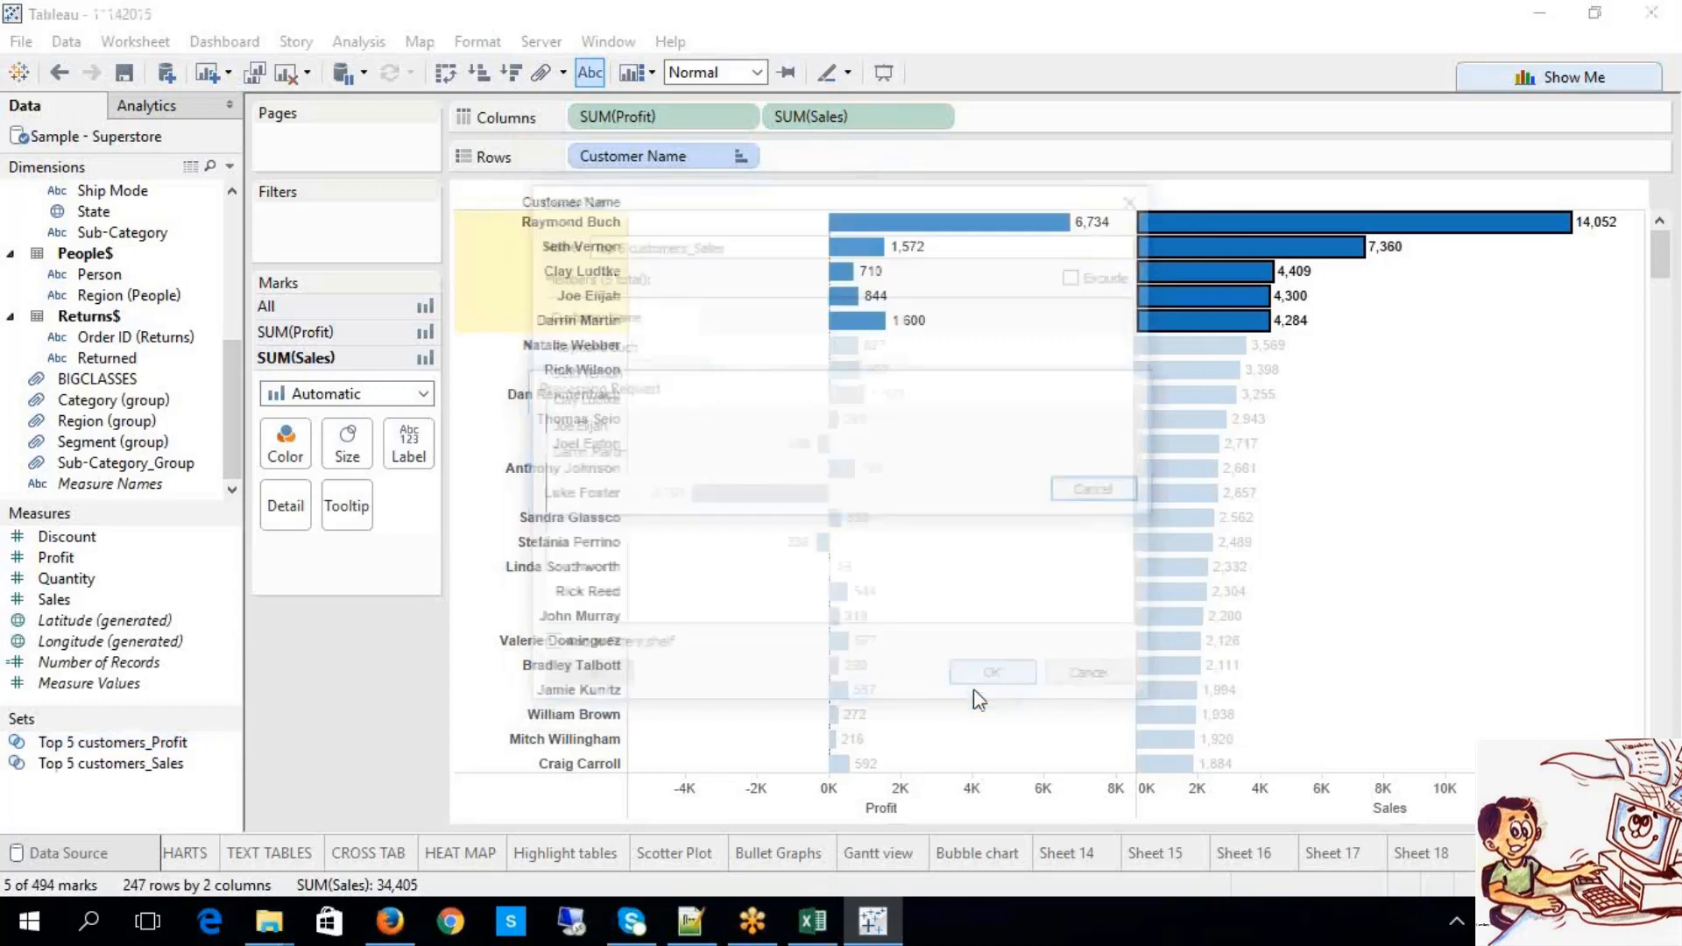
# Step: On a new worksheet, put Top 5 customers_Profit on Rows to show In and Out
pyautogui.click(372, 747)
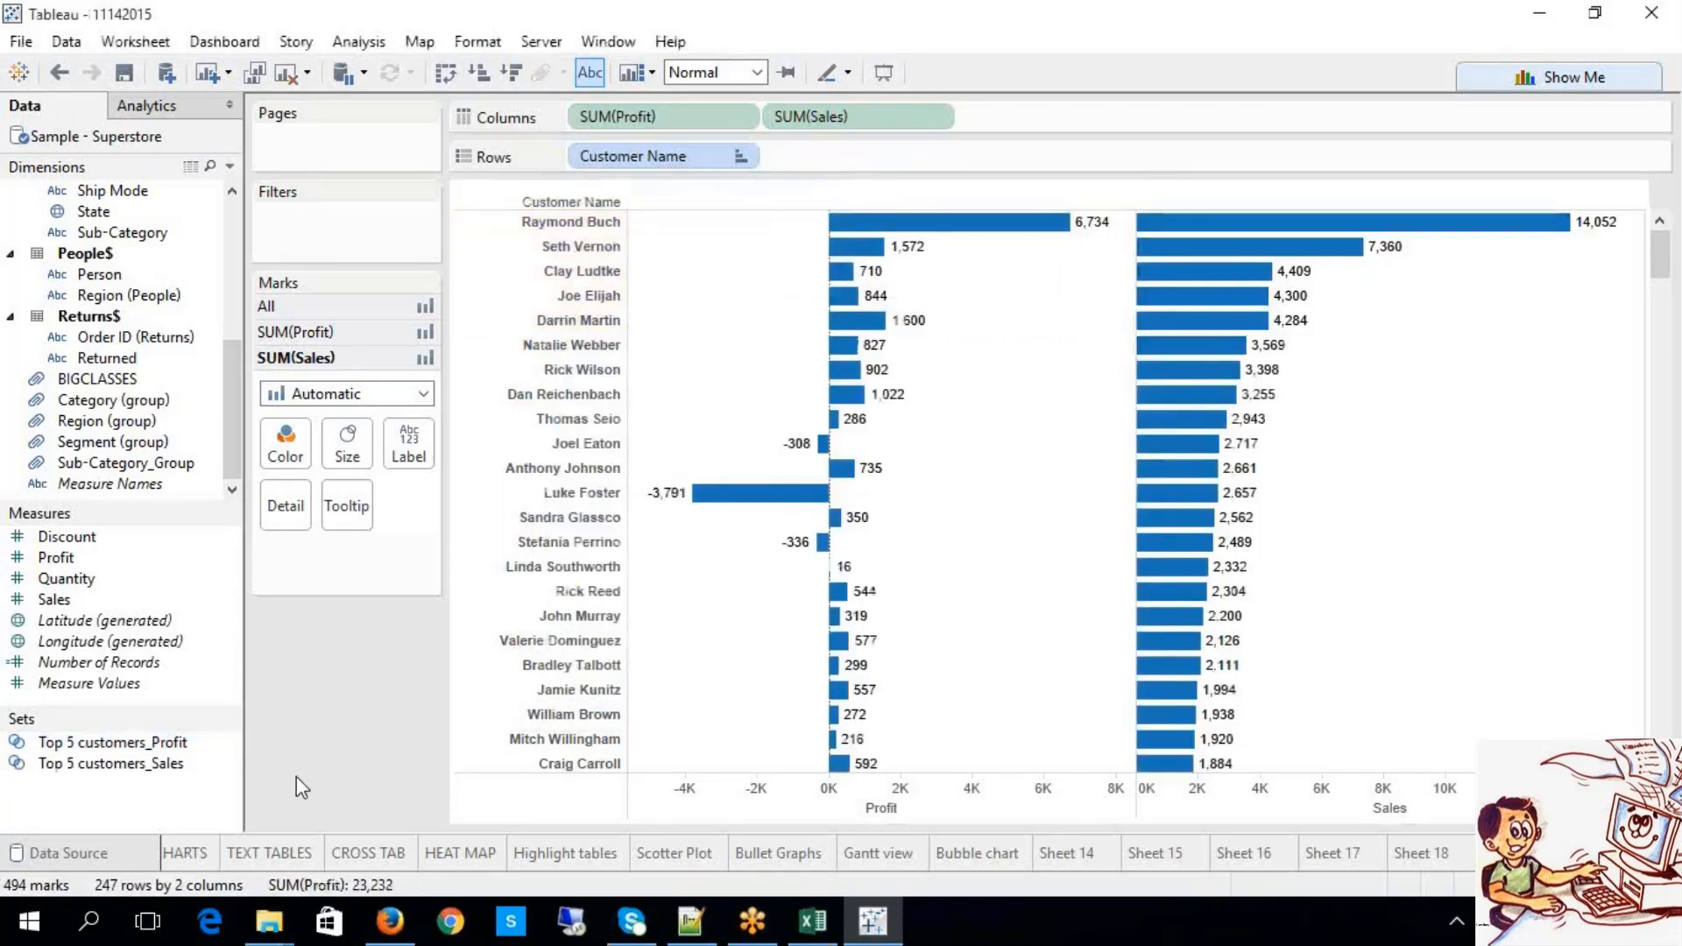
pyautogui.click(180, 764)
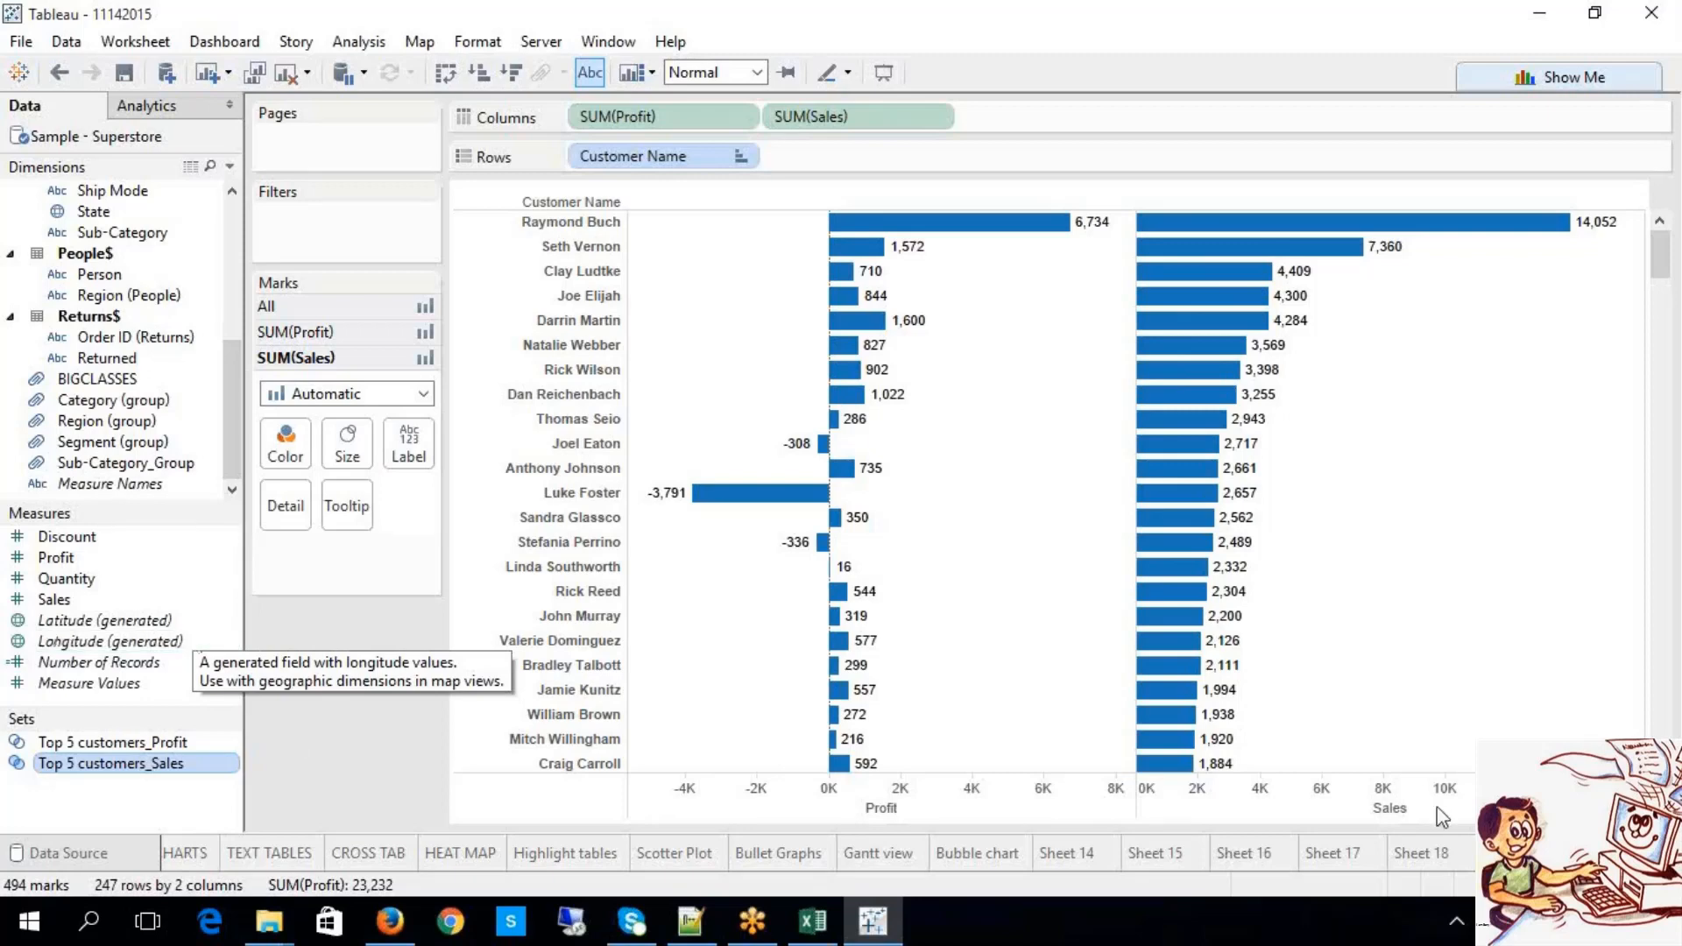
pyautogui.click(1582, 854)
pyautogui.moveTo(156, 743); pyautogui.dragTo(655, 156)
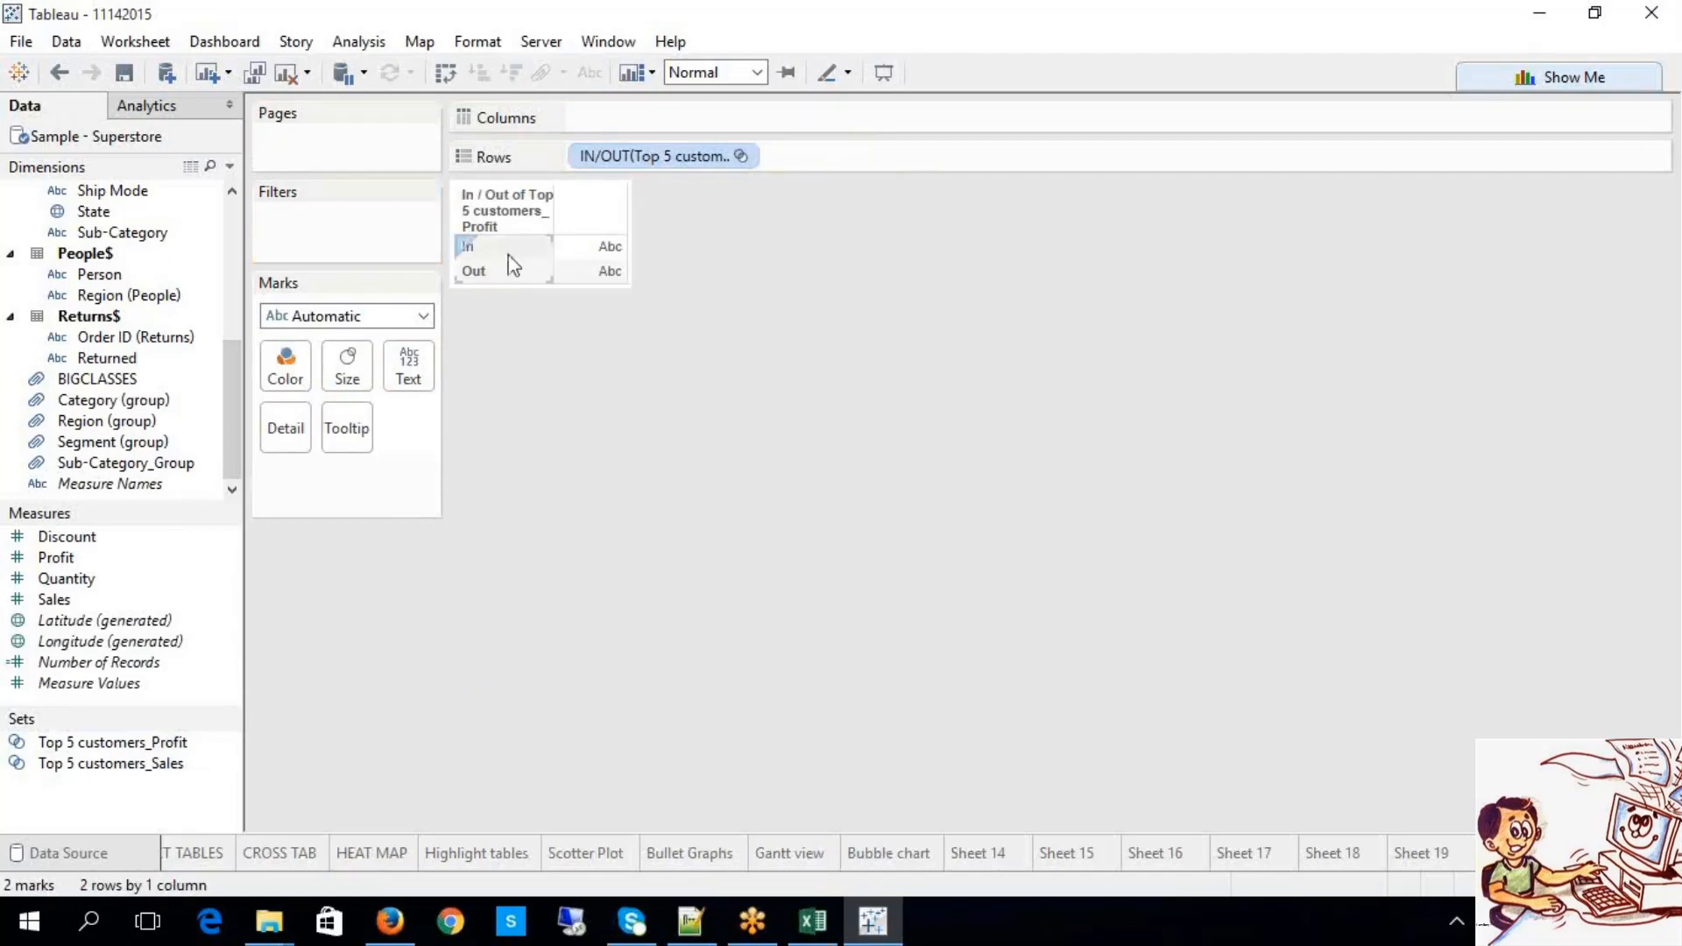
# Step: Add Discount to Text and change its aggregation from Sum to Average
pyautogui.click(550, 250)
pyautogui.click(532, 252)
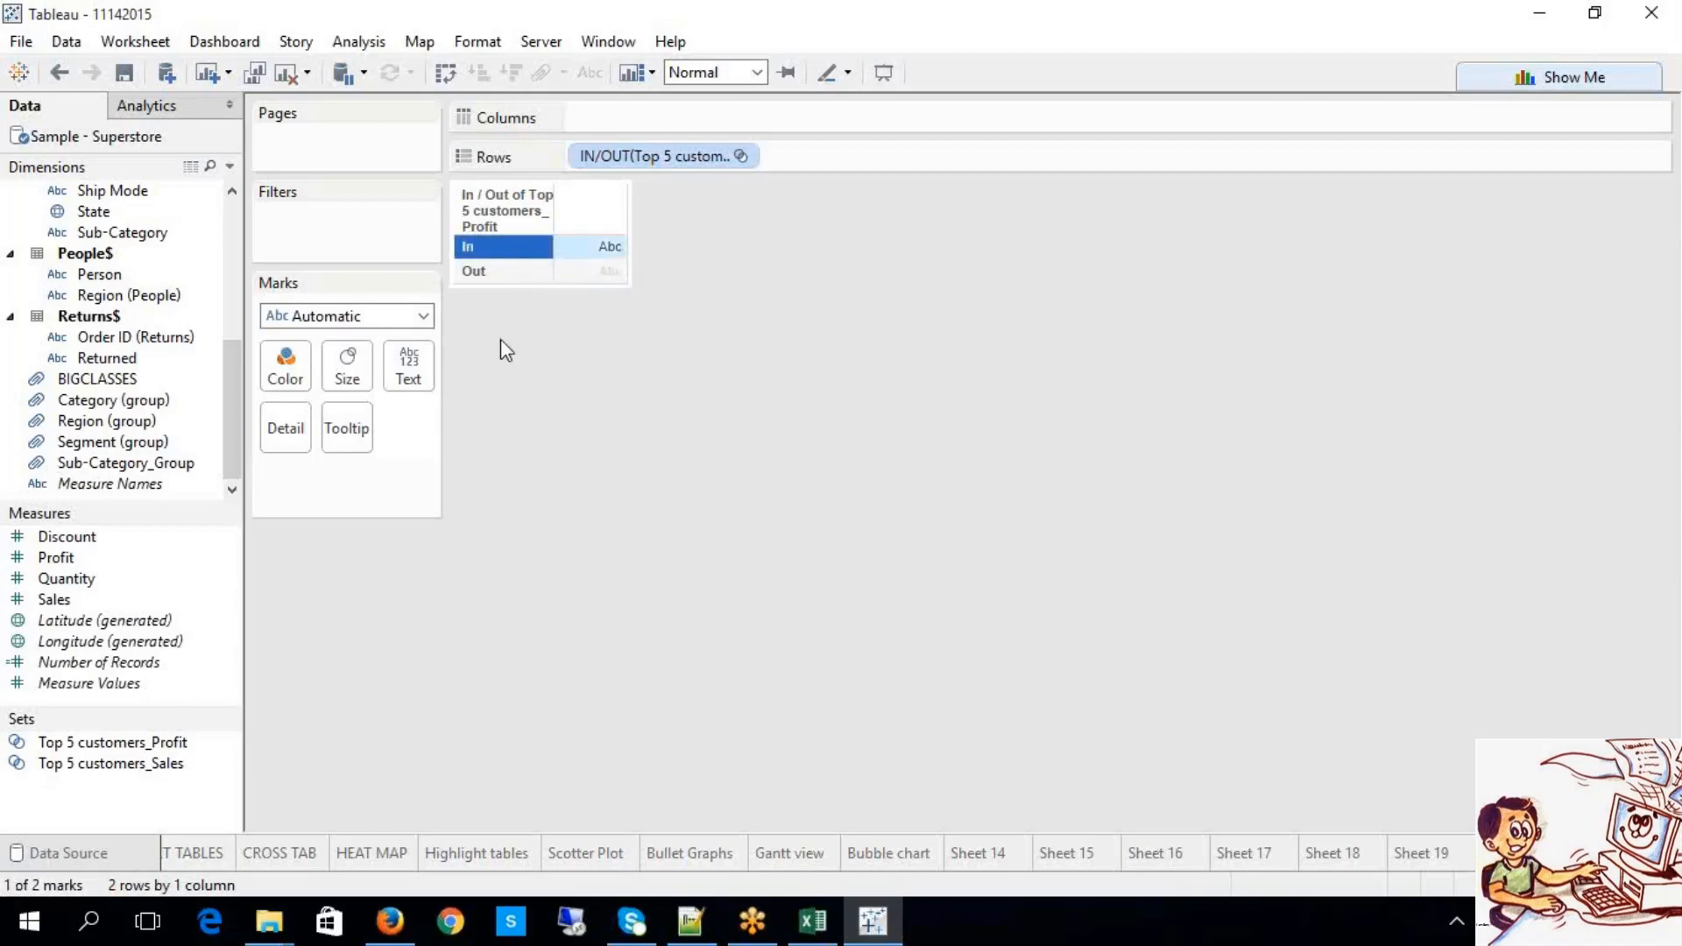
pyautogui.click(496, 273)
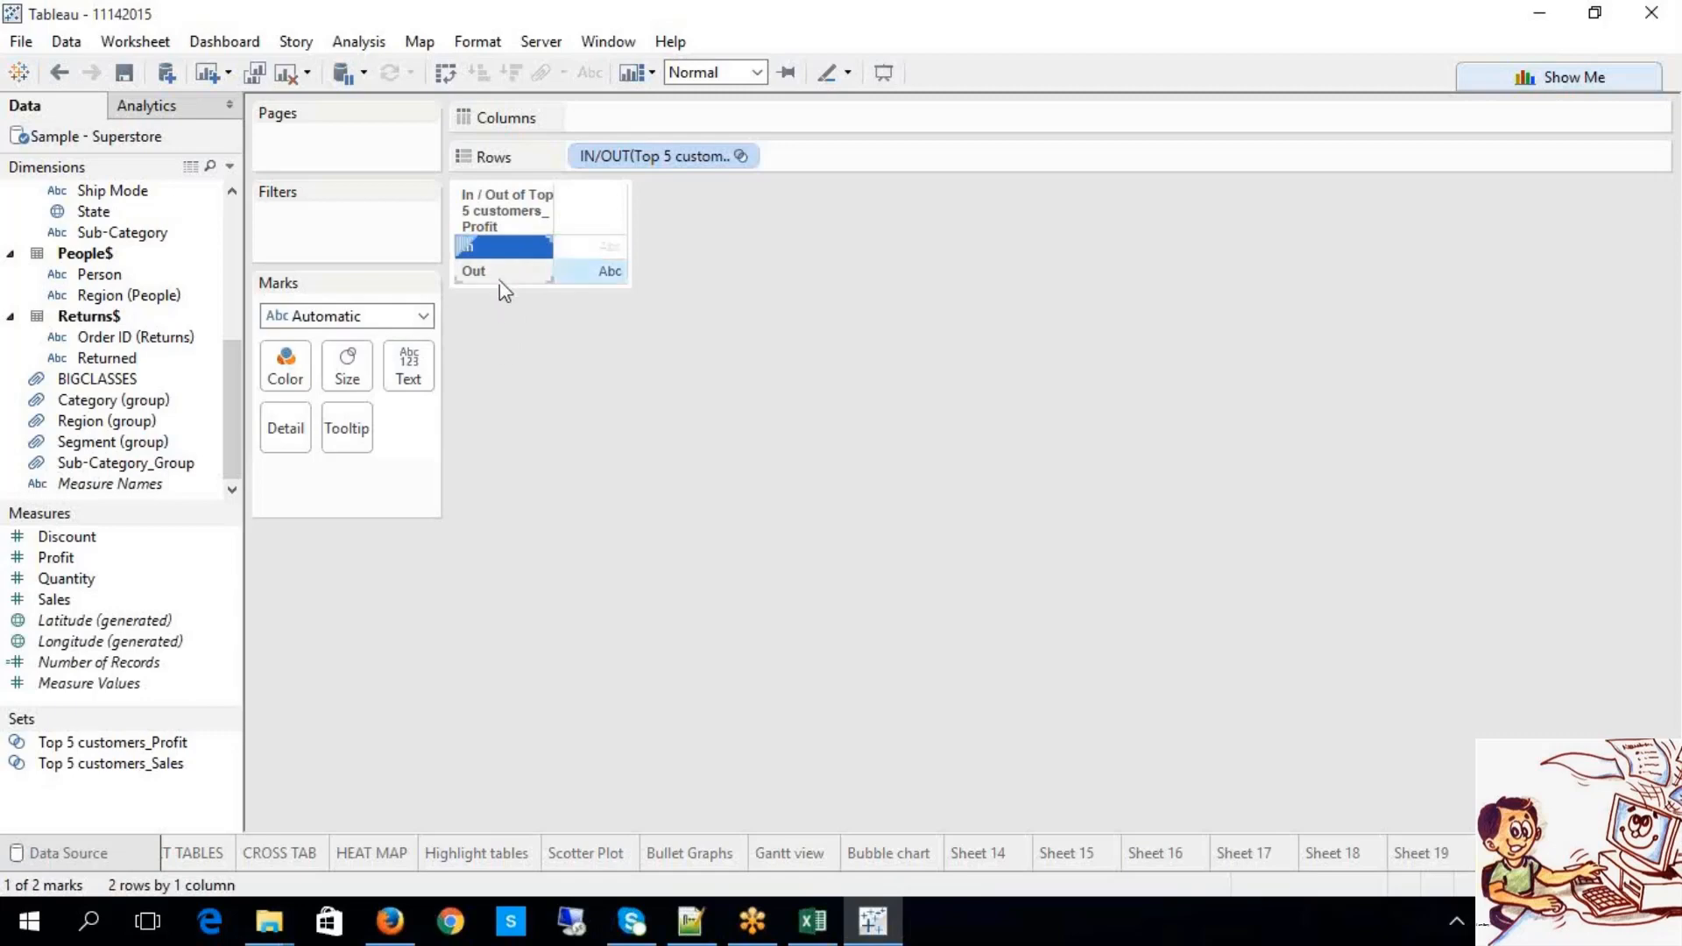
pyautogui.click(596, 460)
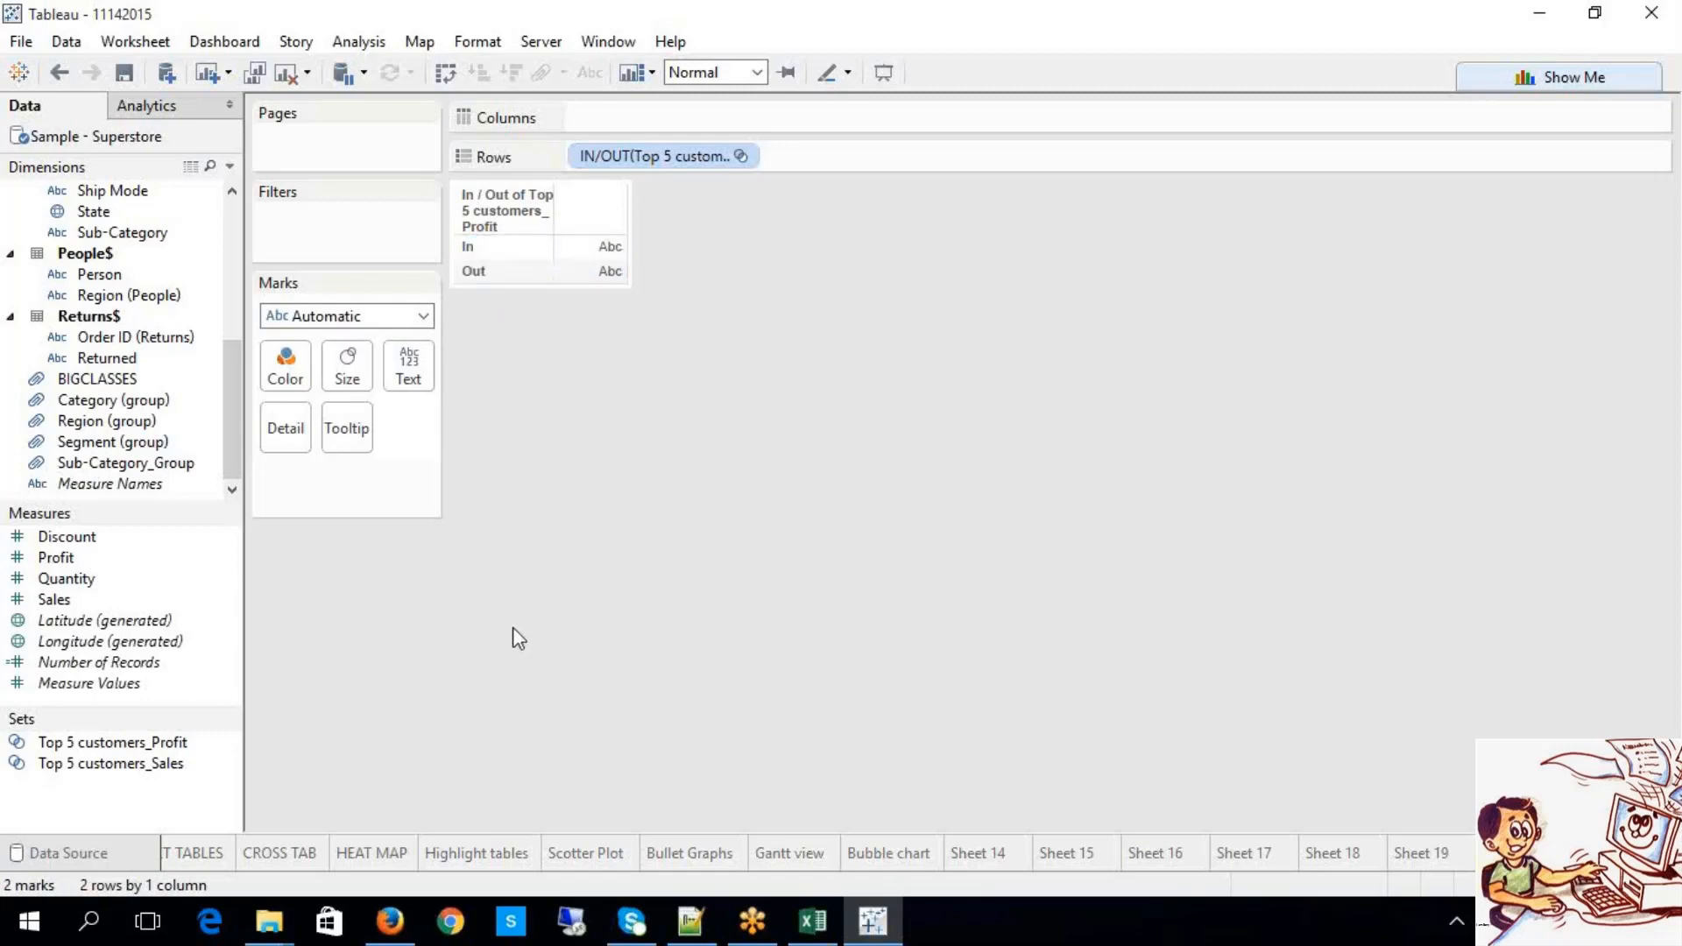
pyautogui.moveTo(62, 536); pyautogui.dragTo(427, 368)
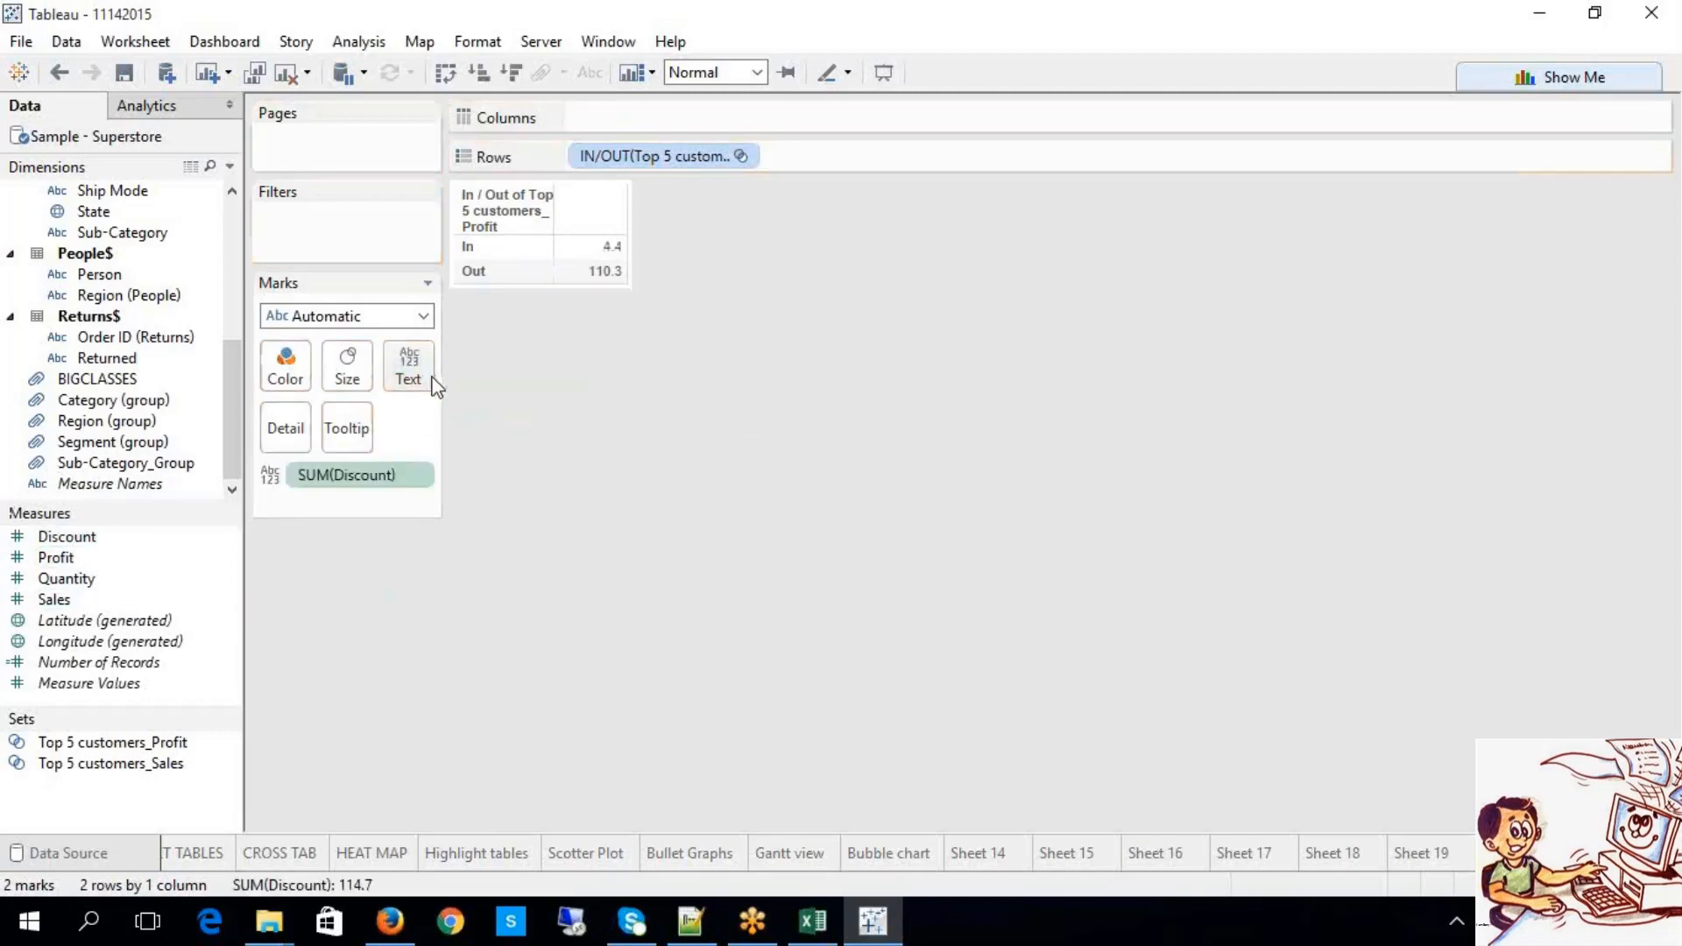
pyautogui.moveTo(589, 270)
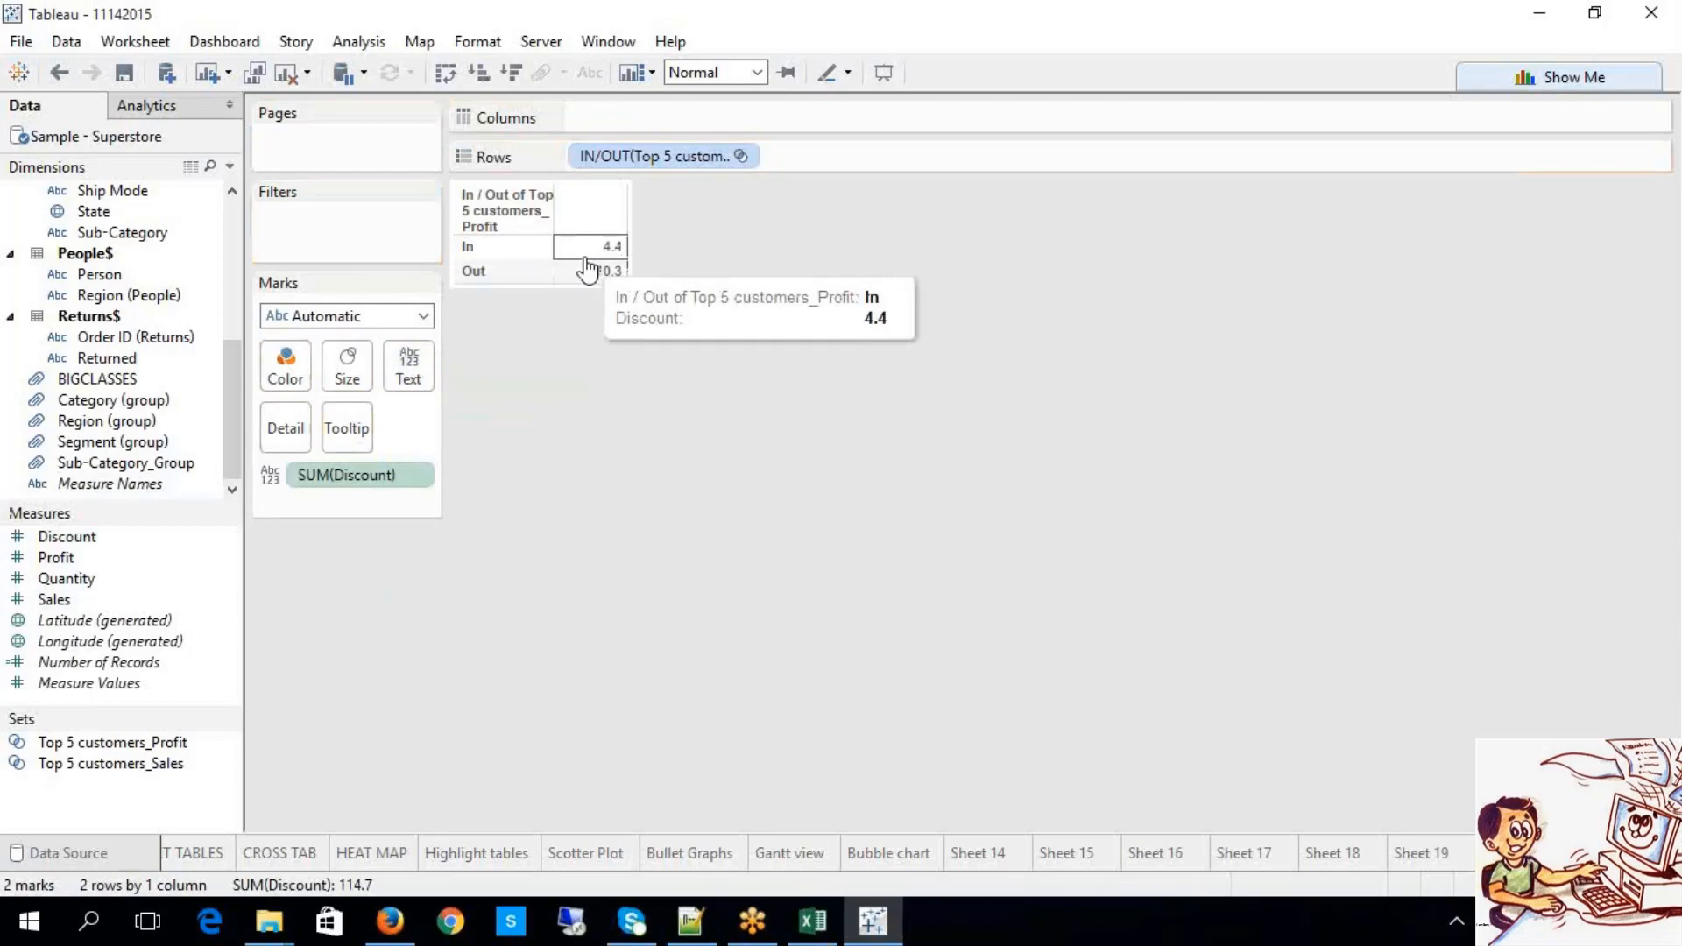
pyautogui.click(426, 476)
pyautogui.moveTo(522, 702)
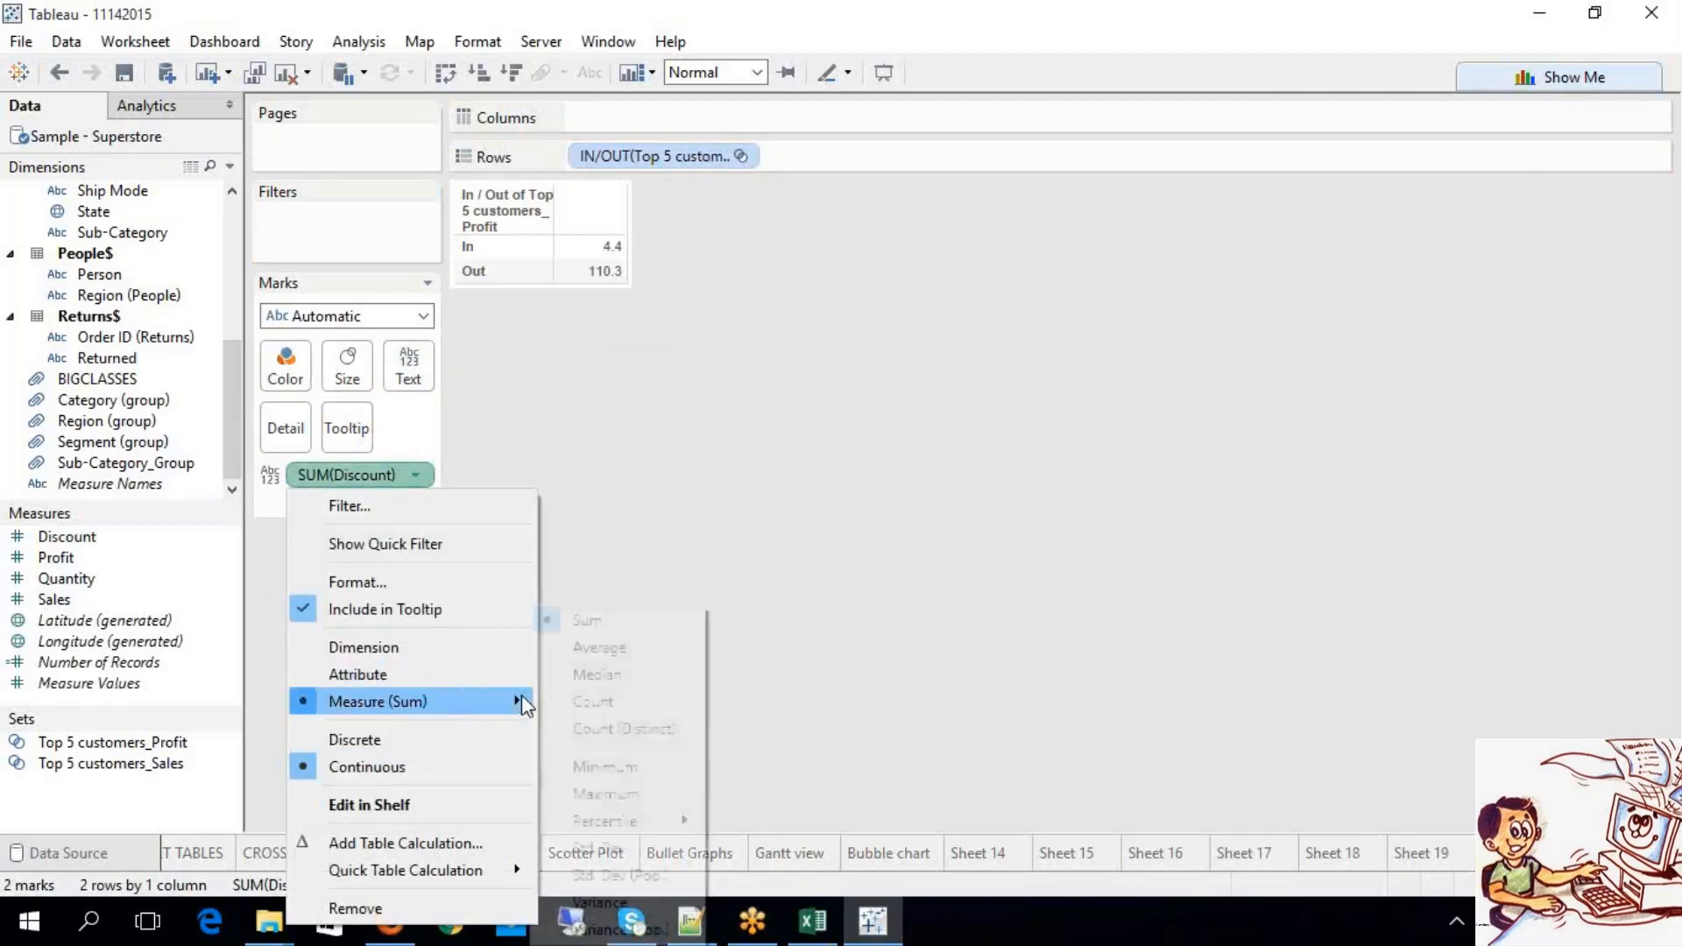
pyautogui.click(638, 653)
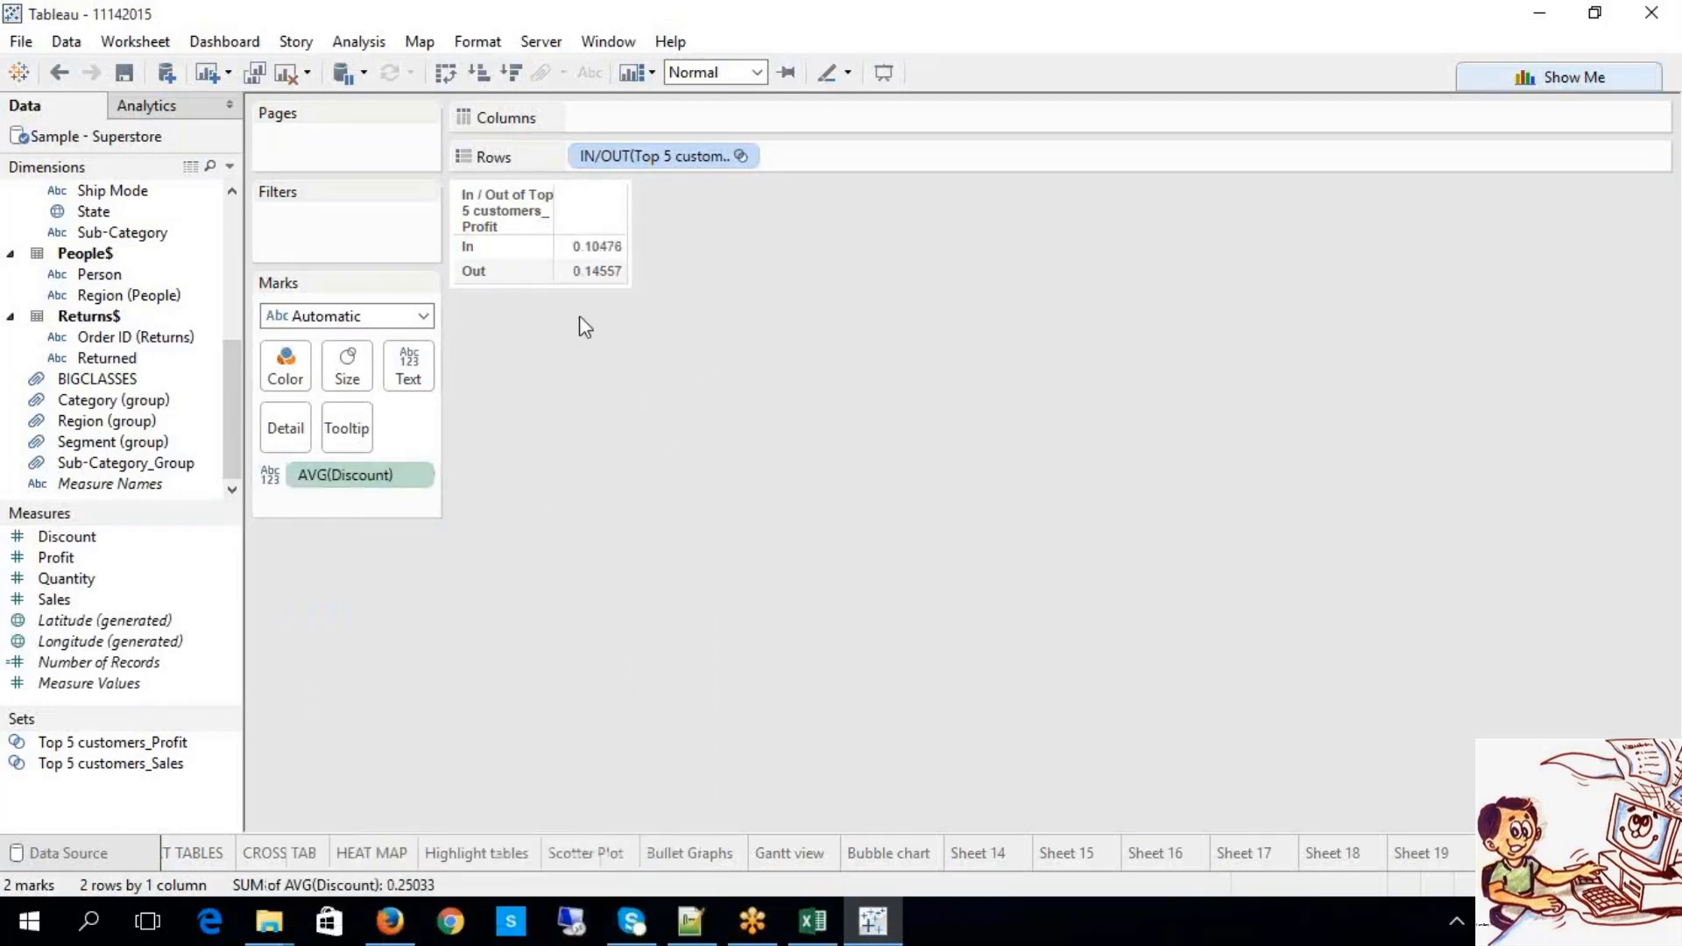
# Step: Compare the In (0.10476) and Out (0.14557) average discounts, then select the AVG(Discount) pill
pyautogui.click(523, 256)
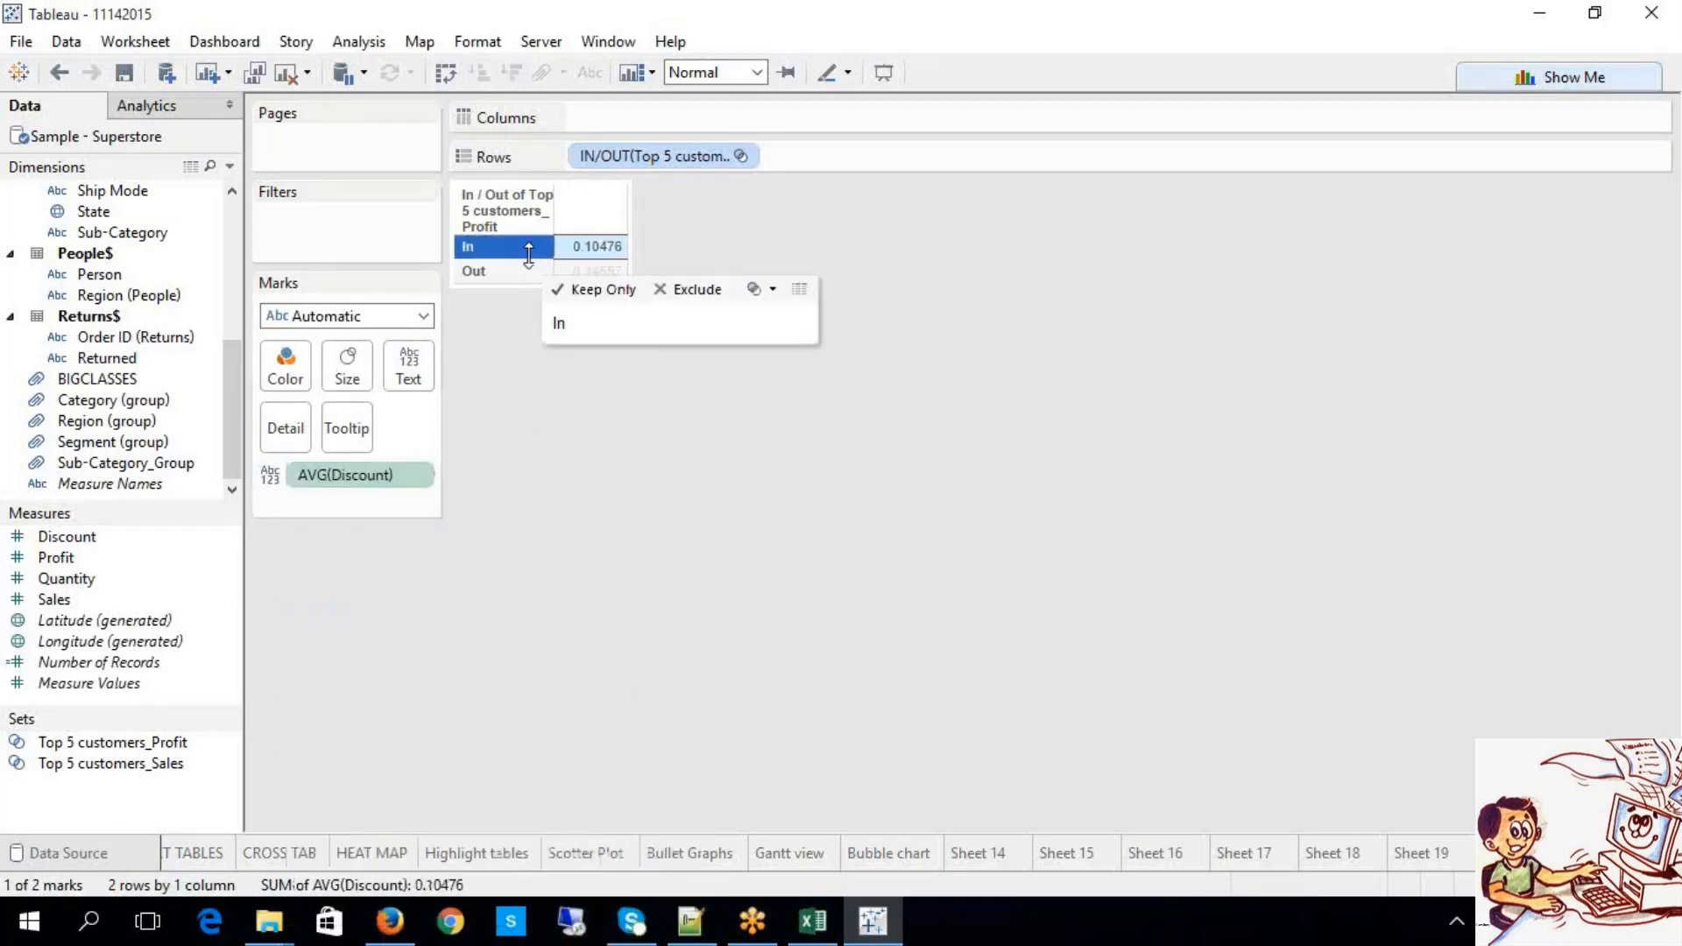
pyautogui.moveTo(592, 261)
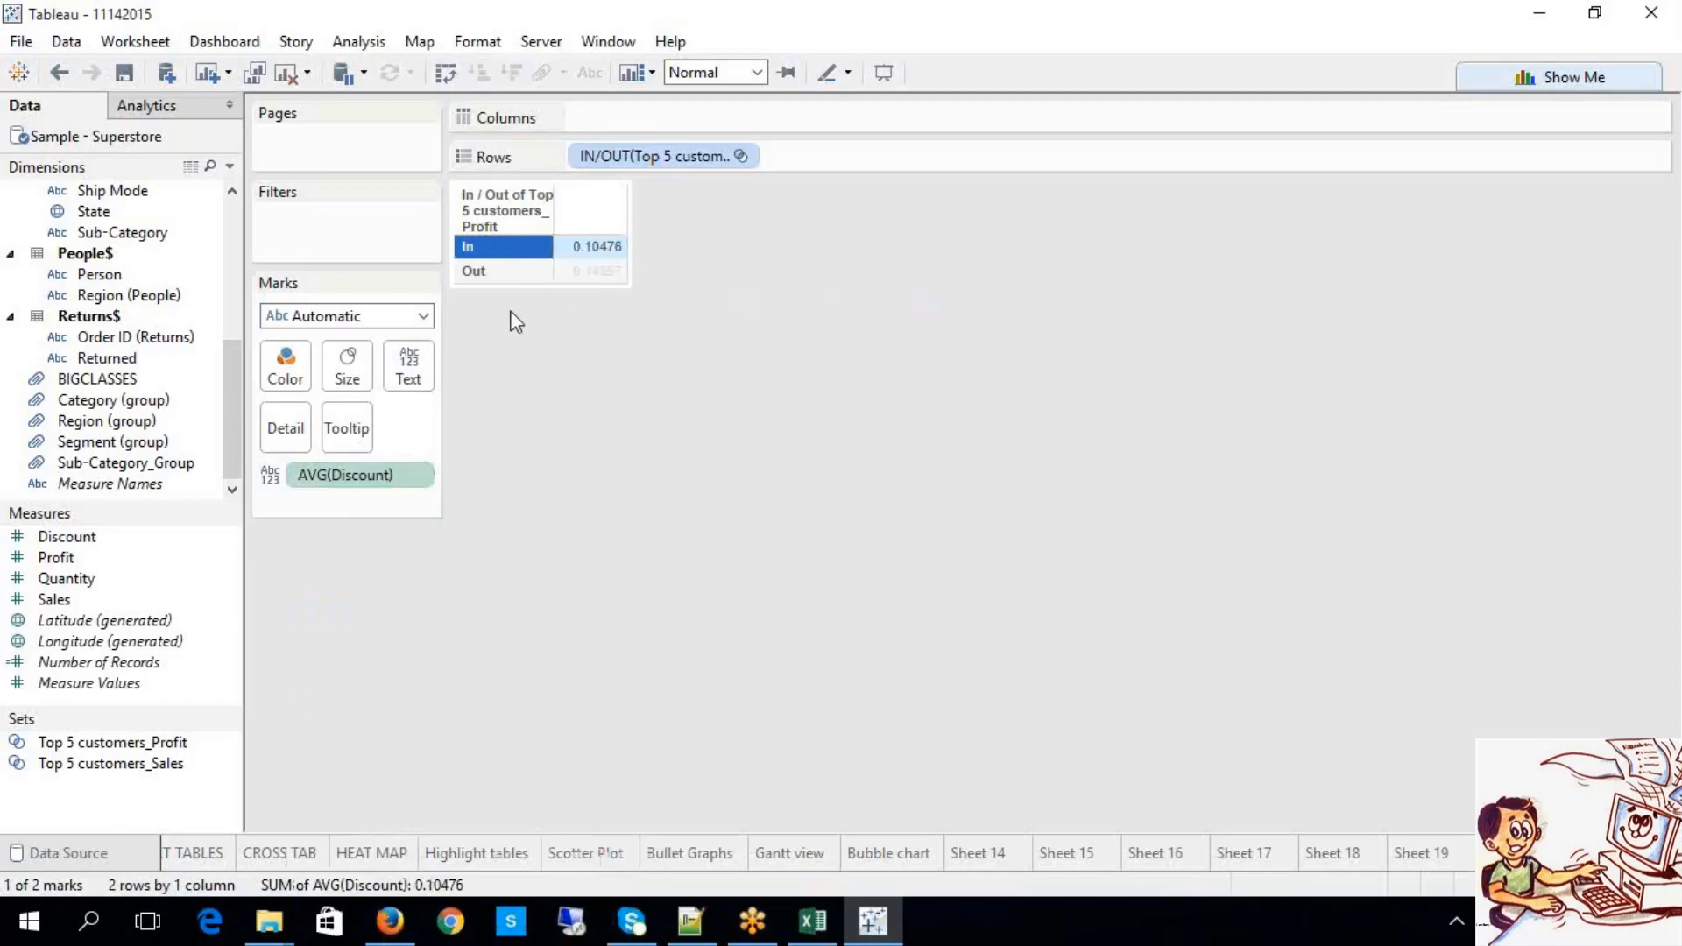
pyautogui.click(539, 272)
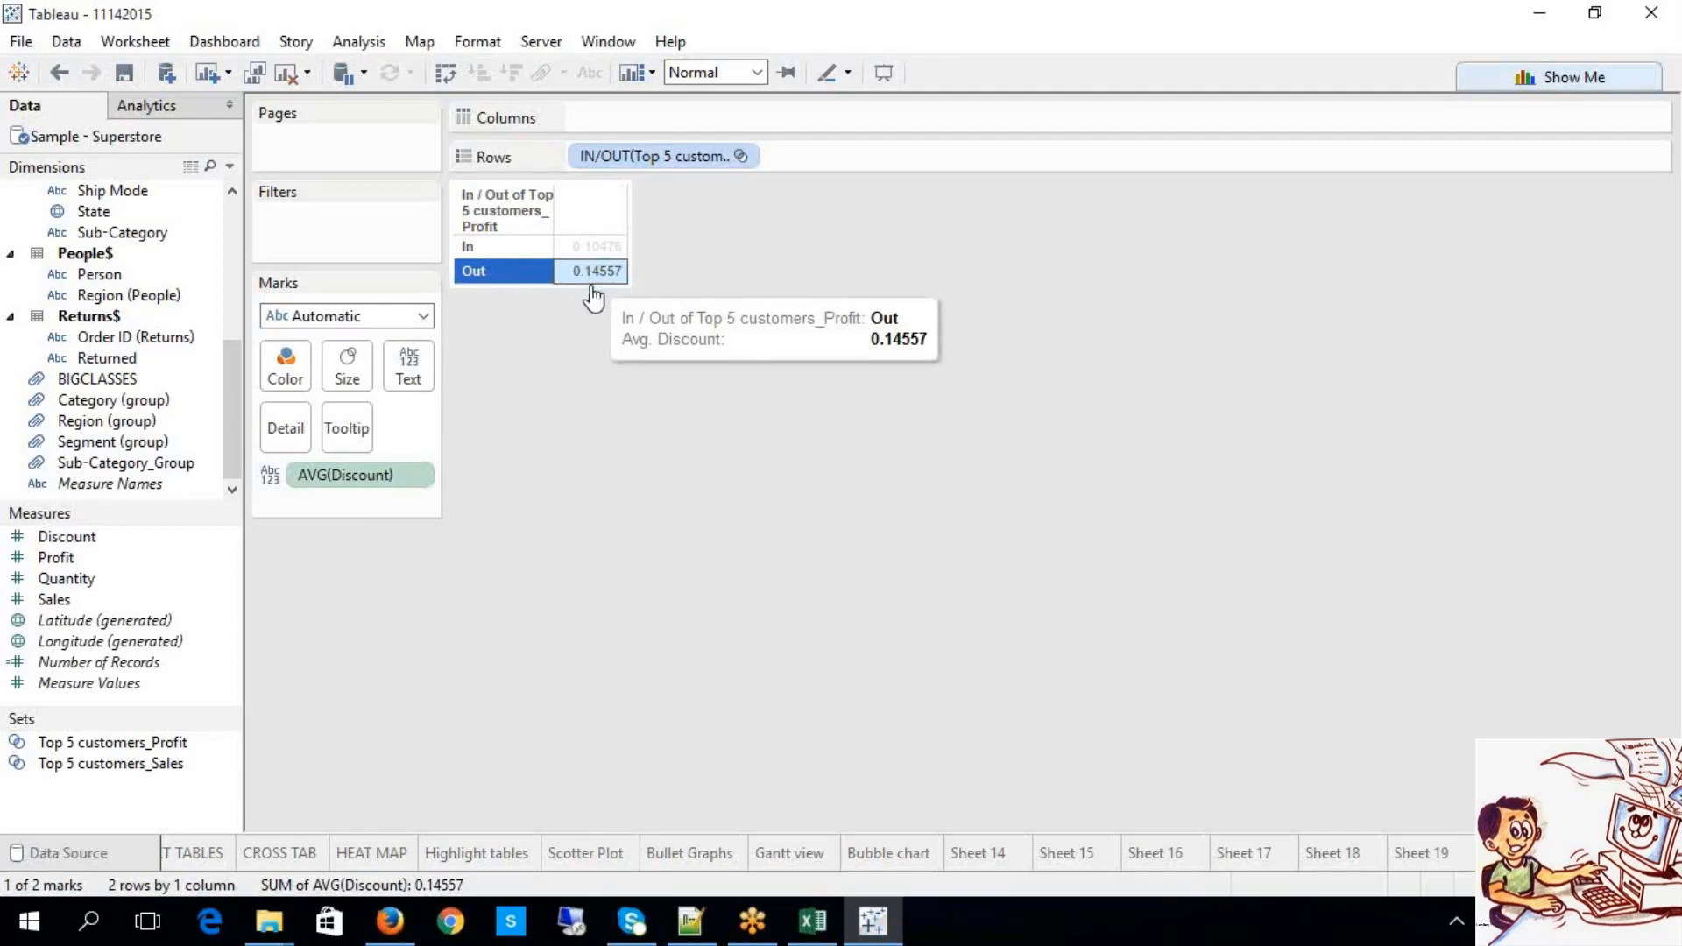
pyautogui.click(317, 485)
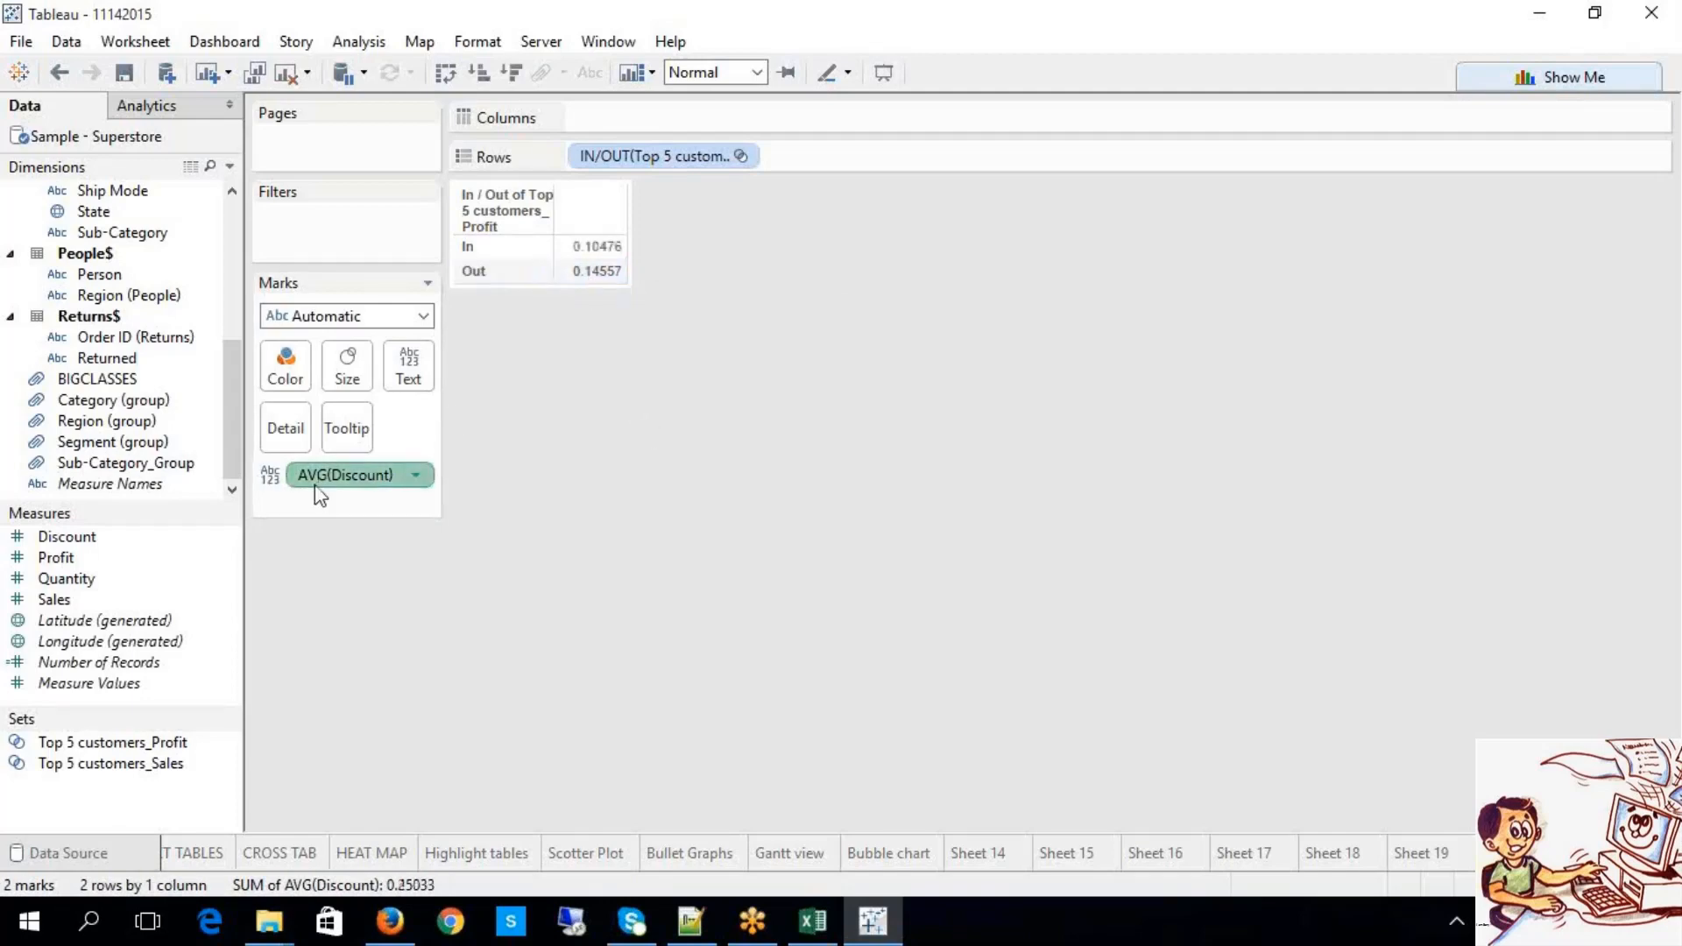
# Step: Replace AVG(Discount) with labelled SUM(Sales) bars: In 34,405 versus Out 146,099
pyautogui.moveTo(317, 478); pyautogui.dragTo(234, 554)
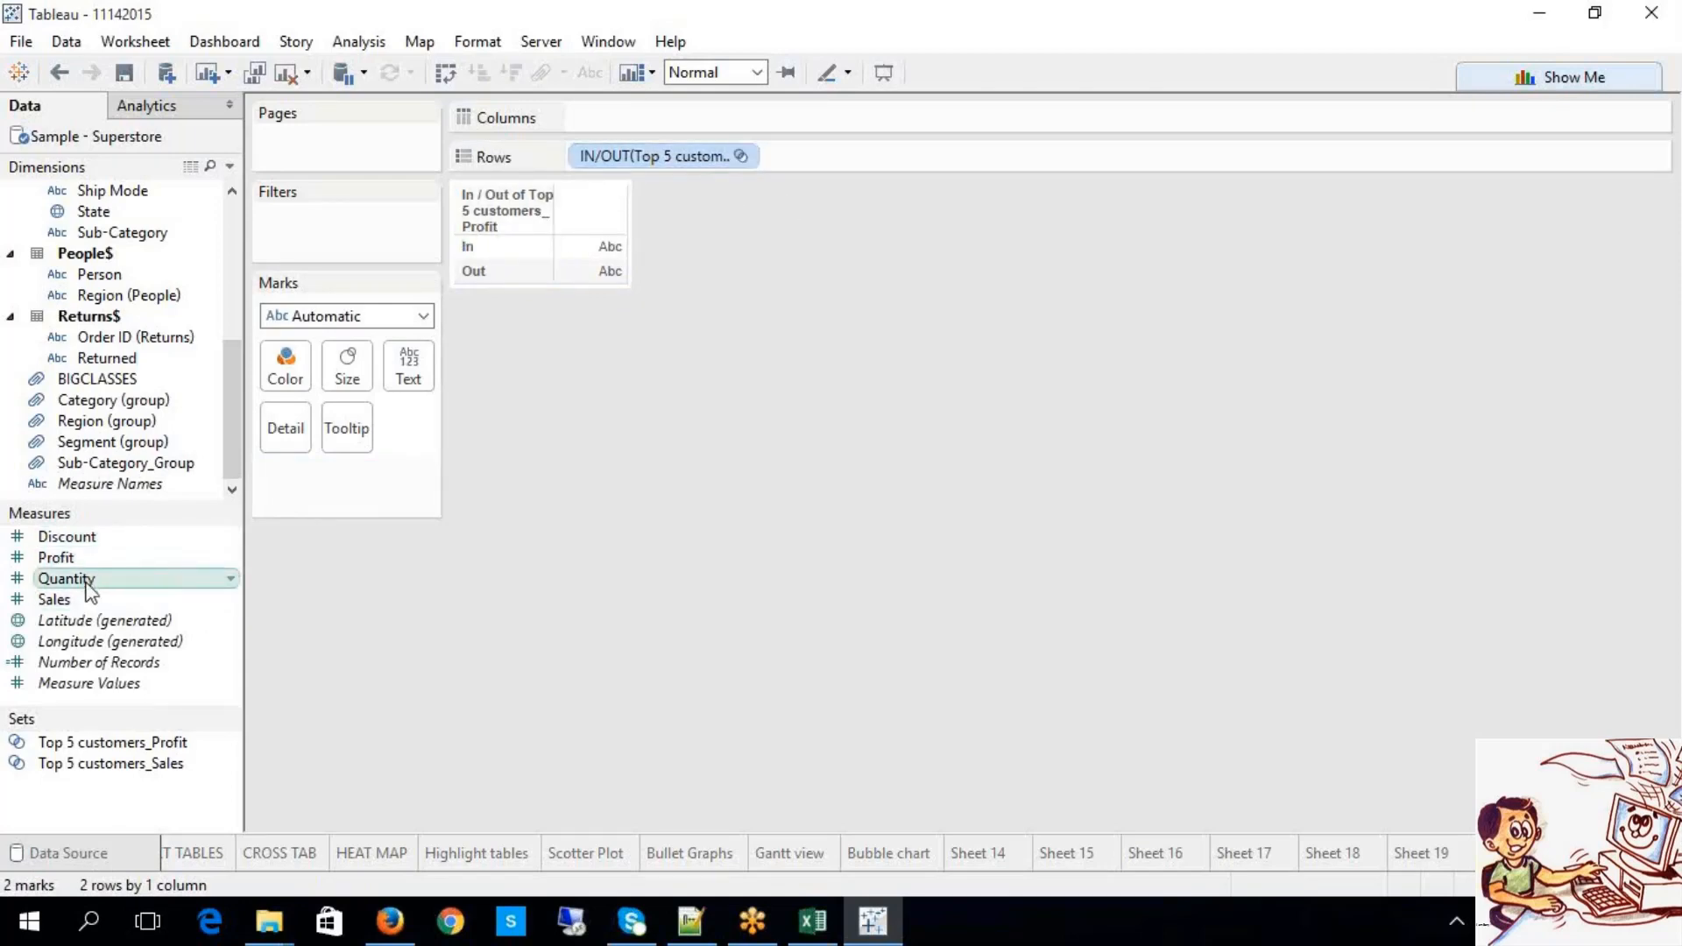
pyautogui.moveTo(78, 614)
pyautogui.mouseDown()
pyautogui.moveTo(648, 263)
pyautogui.moveTo(668, 127)
pyautogui.mouseUp()
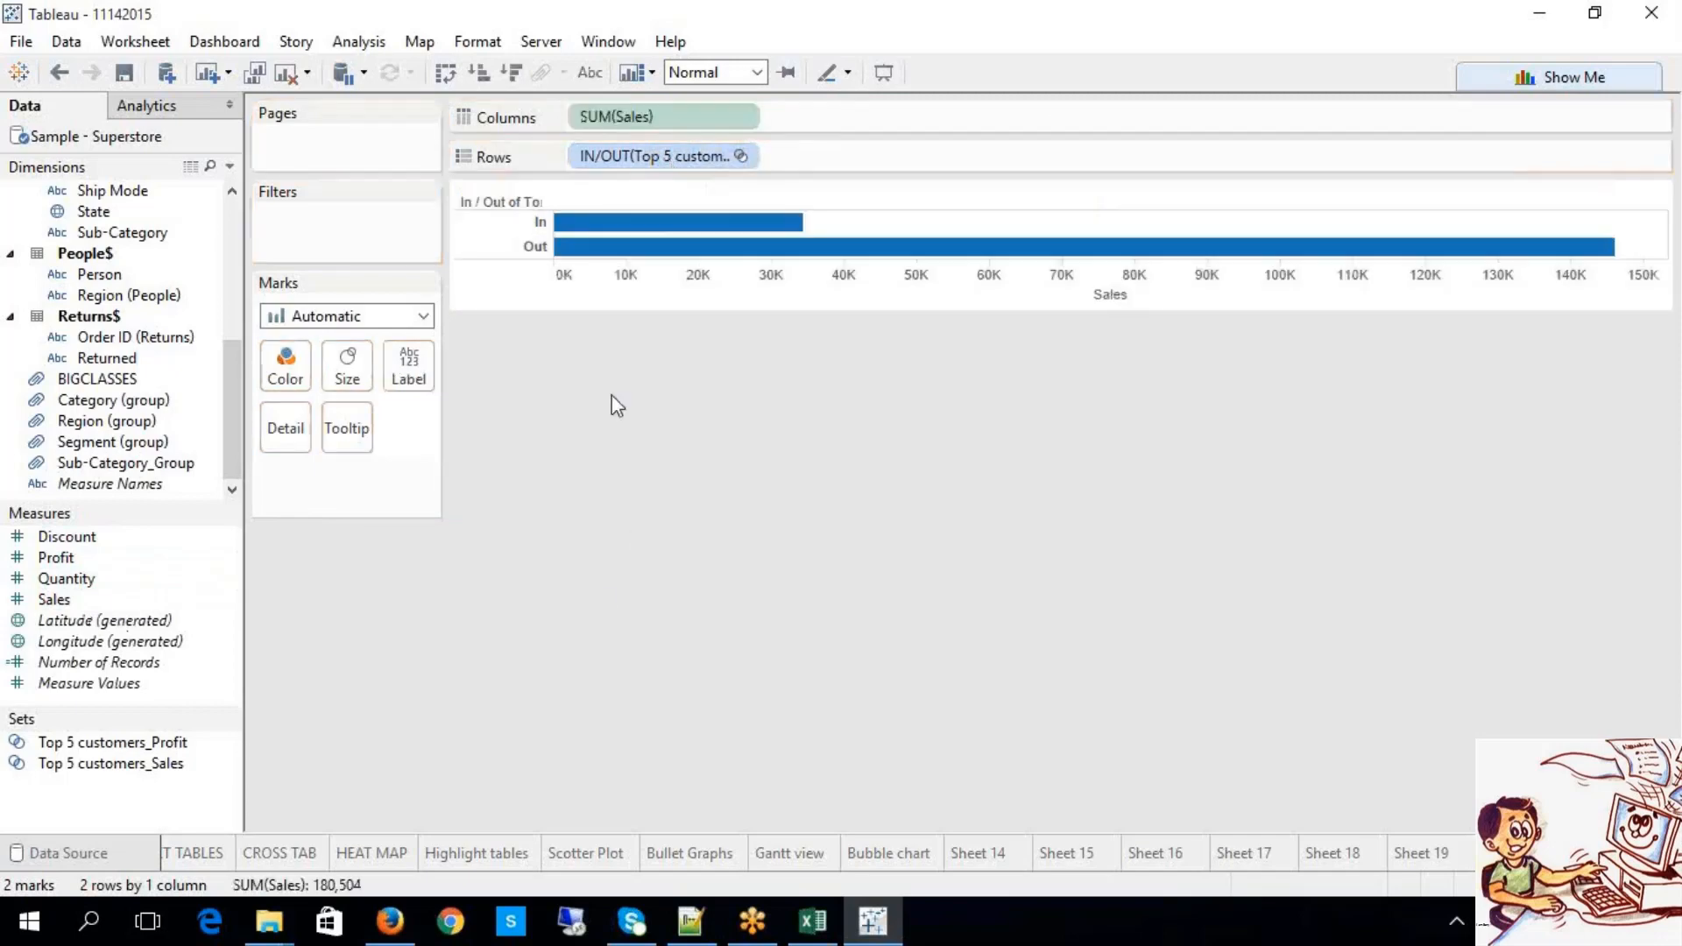
pyautogui.click(591, 73)
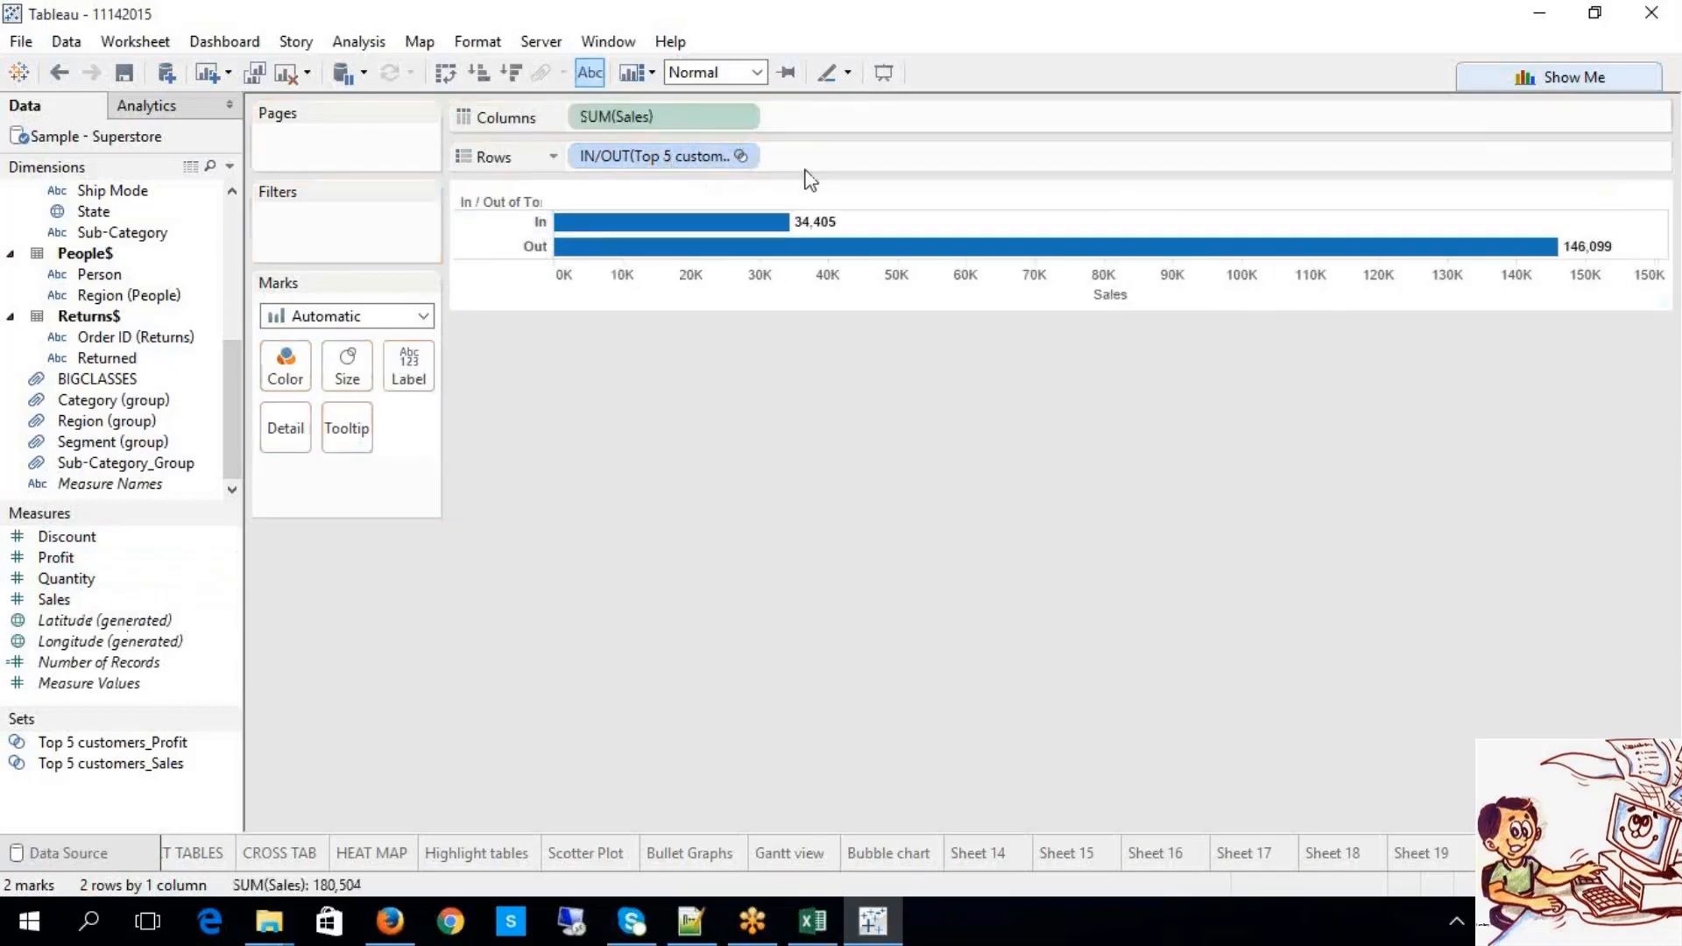
pyautogui.moveTo(751, 235)
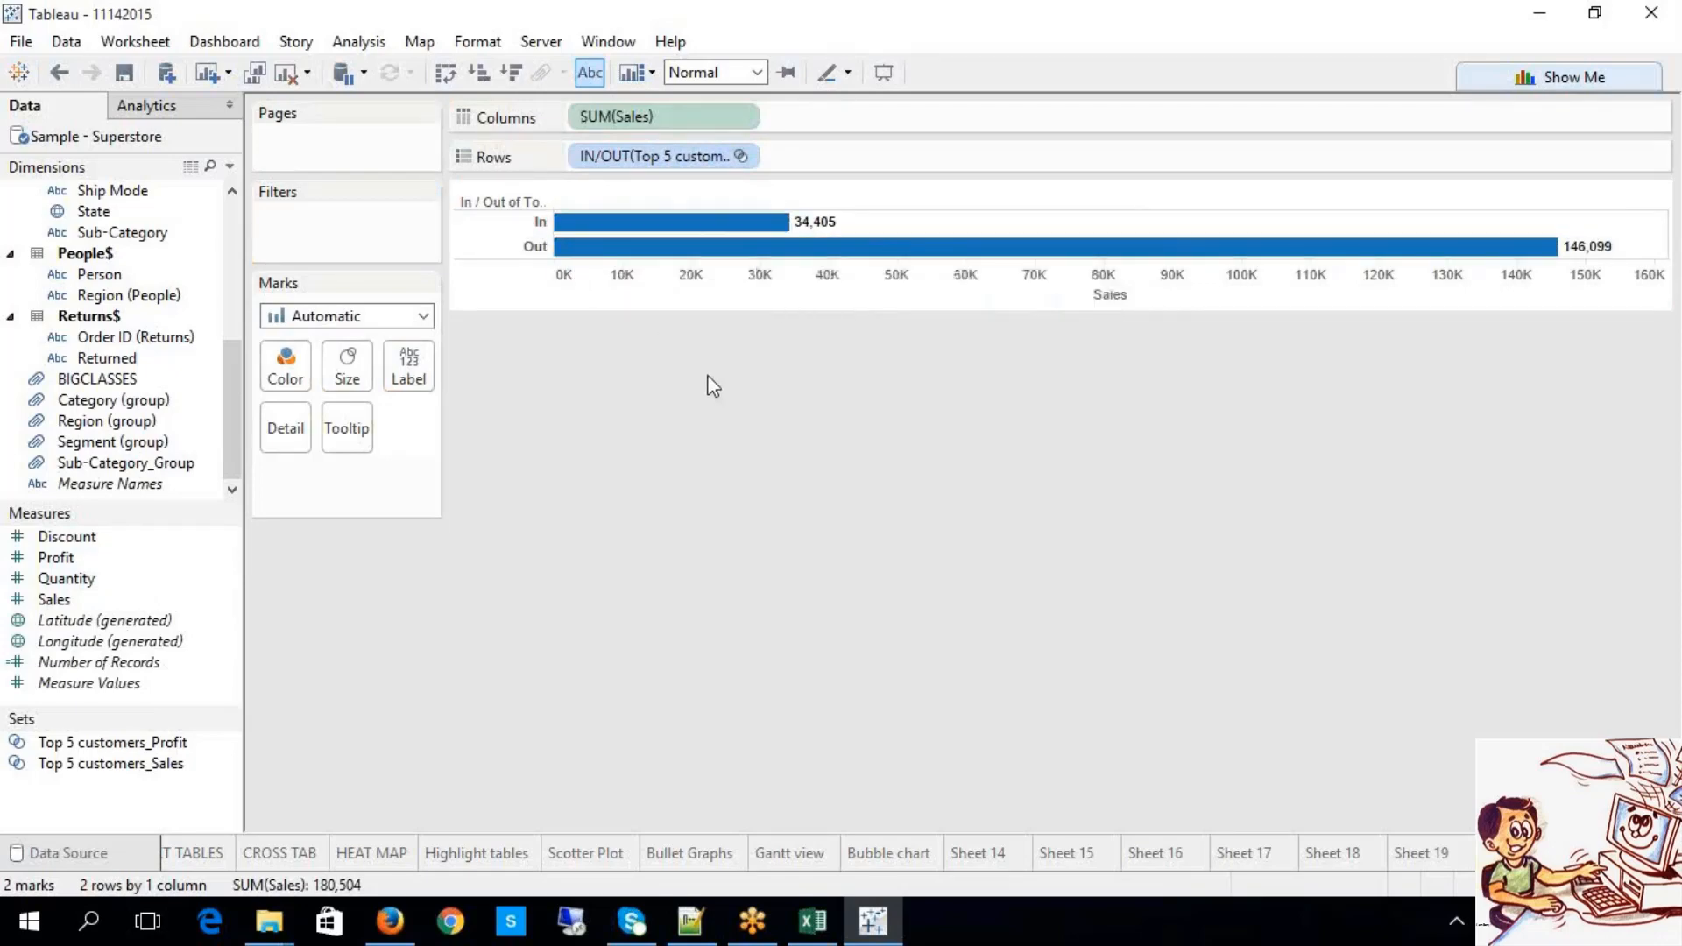
pyautogui.click(743, 158)
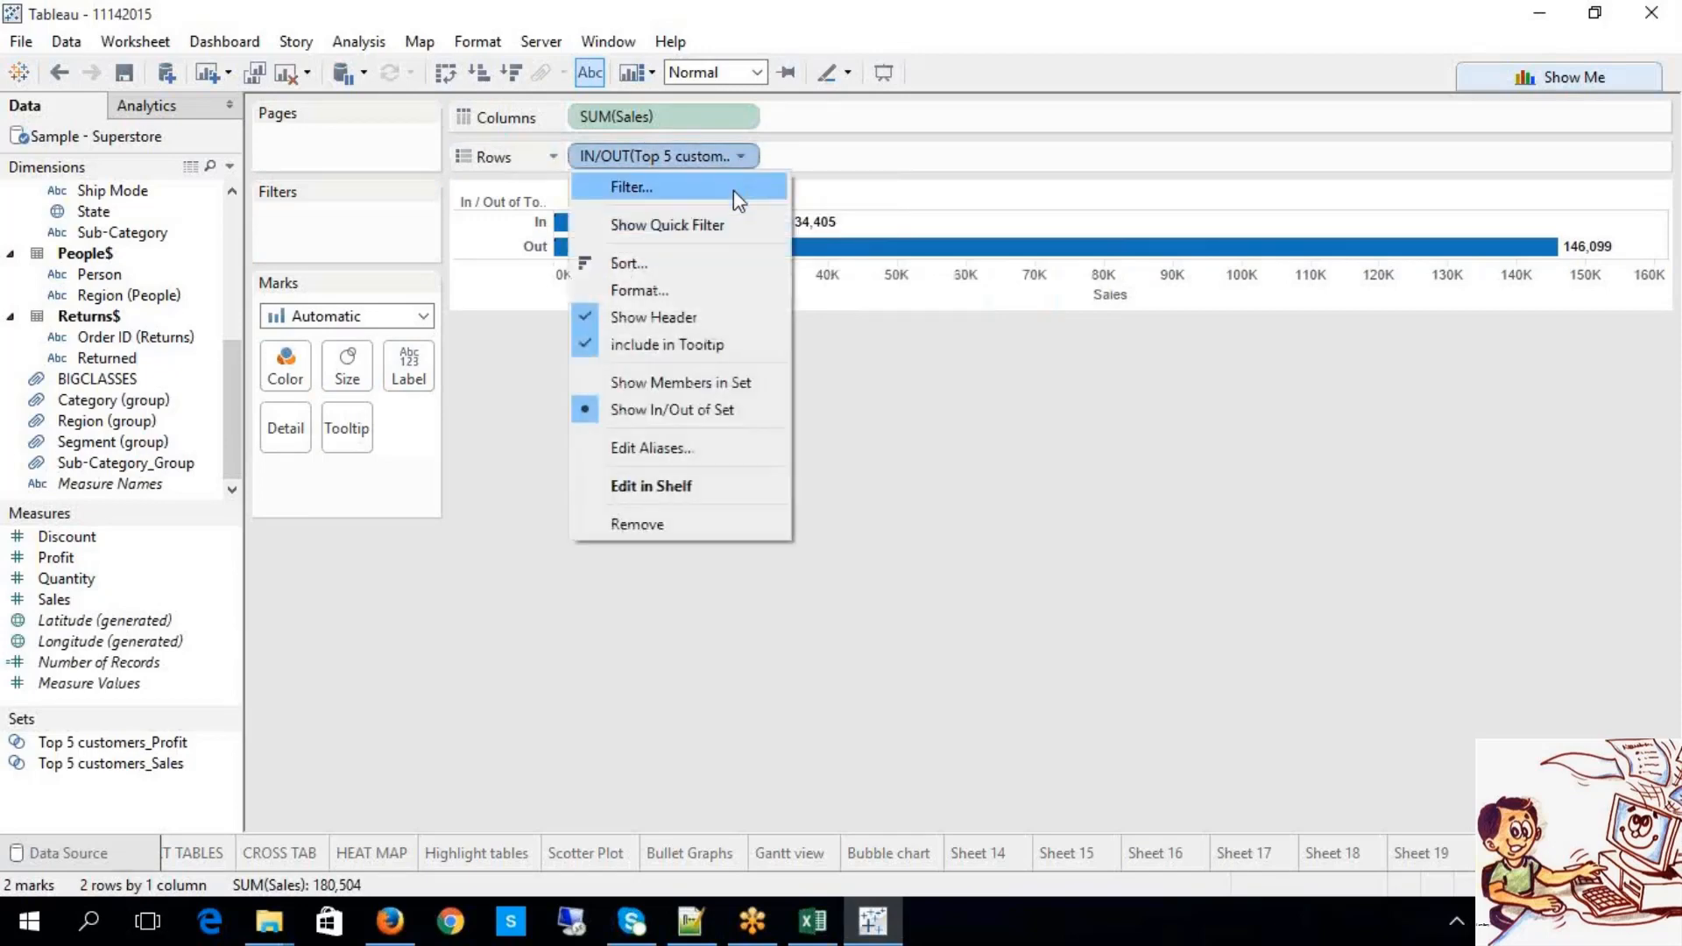
# Step: Toggle the Top 5 customers_Profit pill between Show Members in Set and In/Out
pyautogui.click(676, 385)
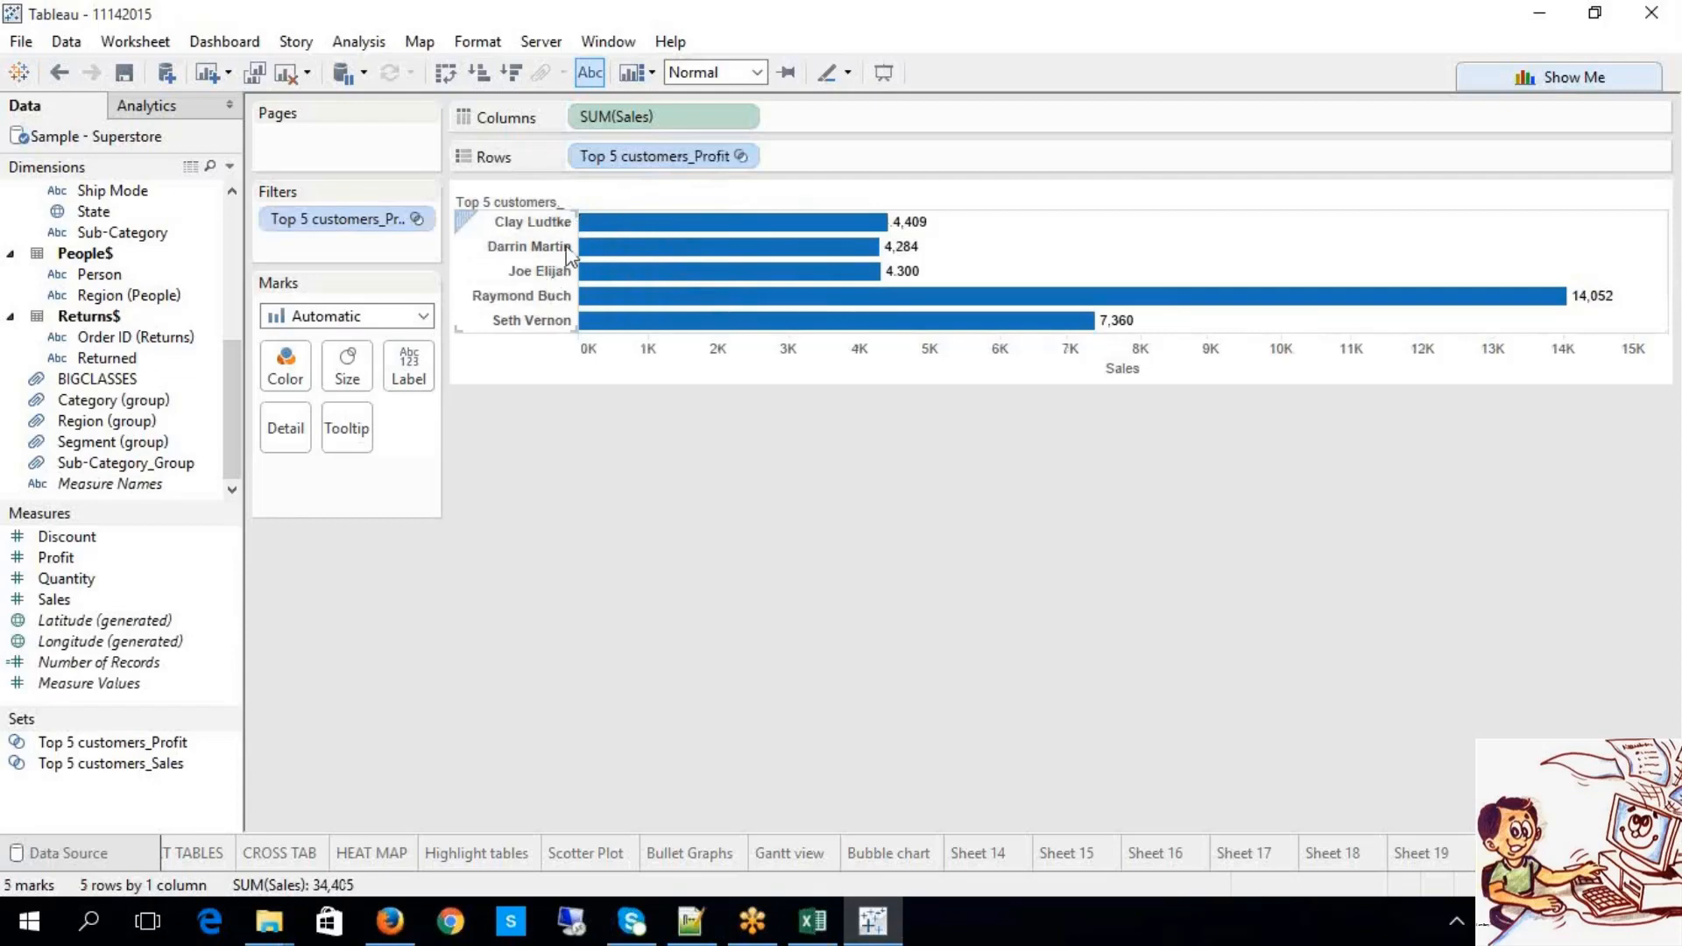
pyautogui.moveTo(863, 235)
pyautogui.moveTo(869, 308)
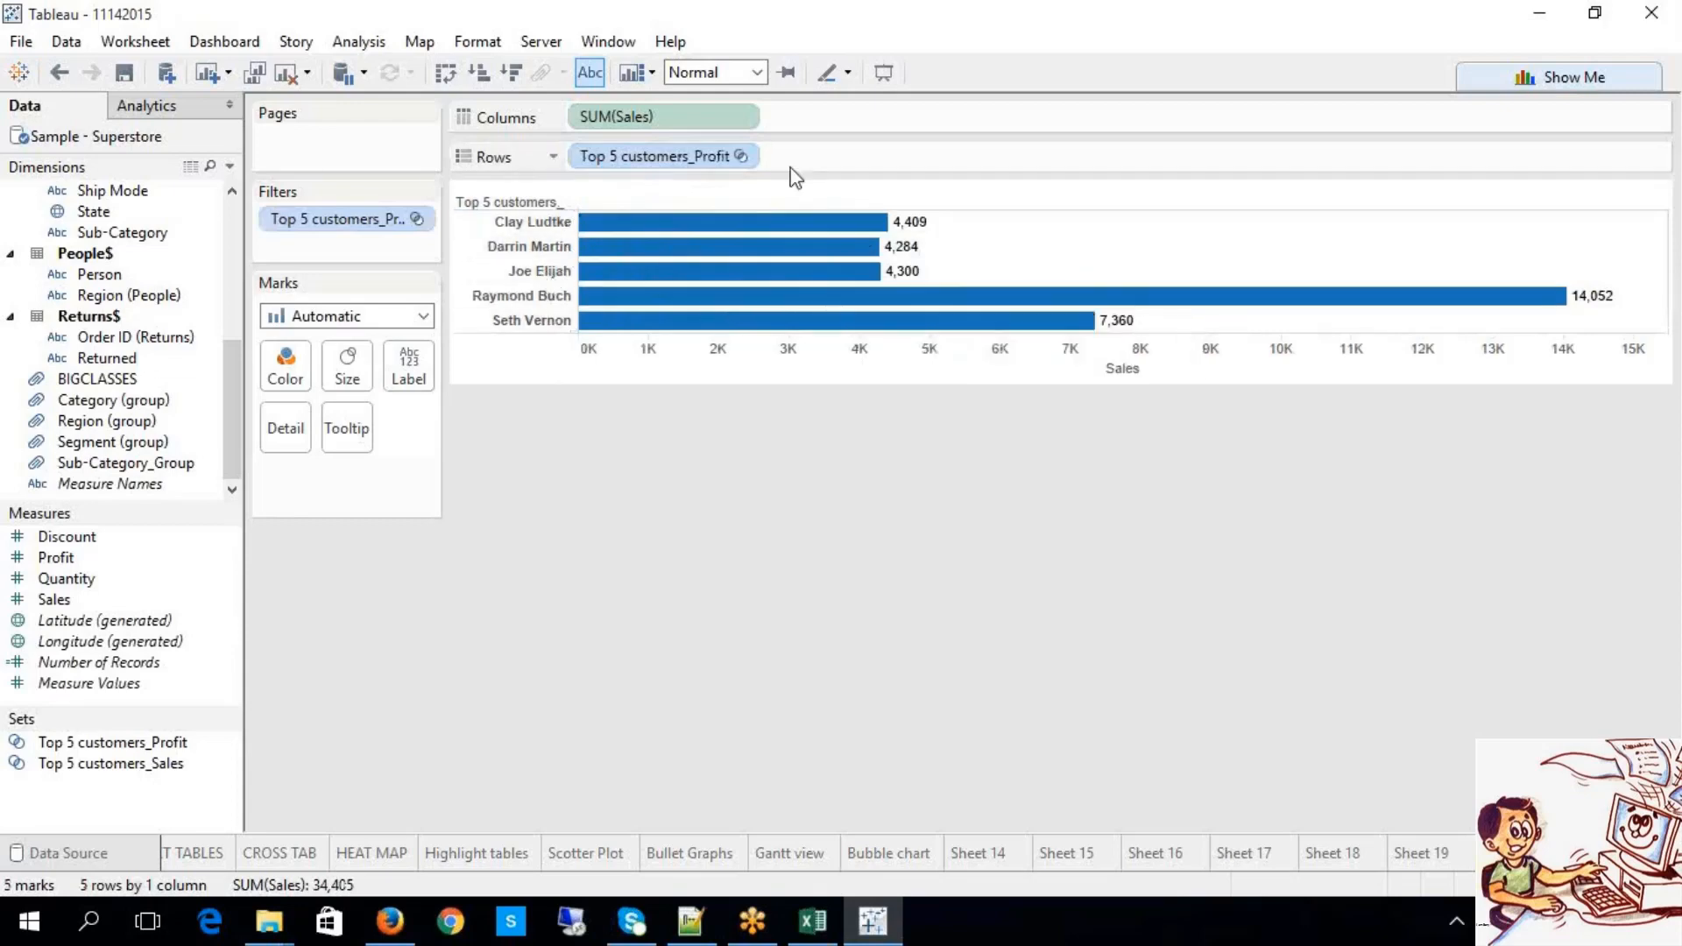
pyautogui.click(741, 156)
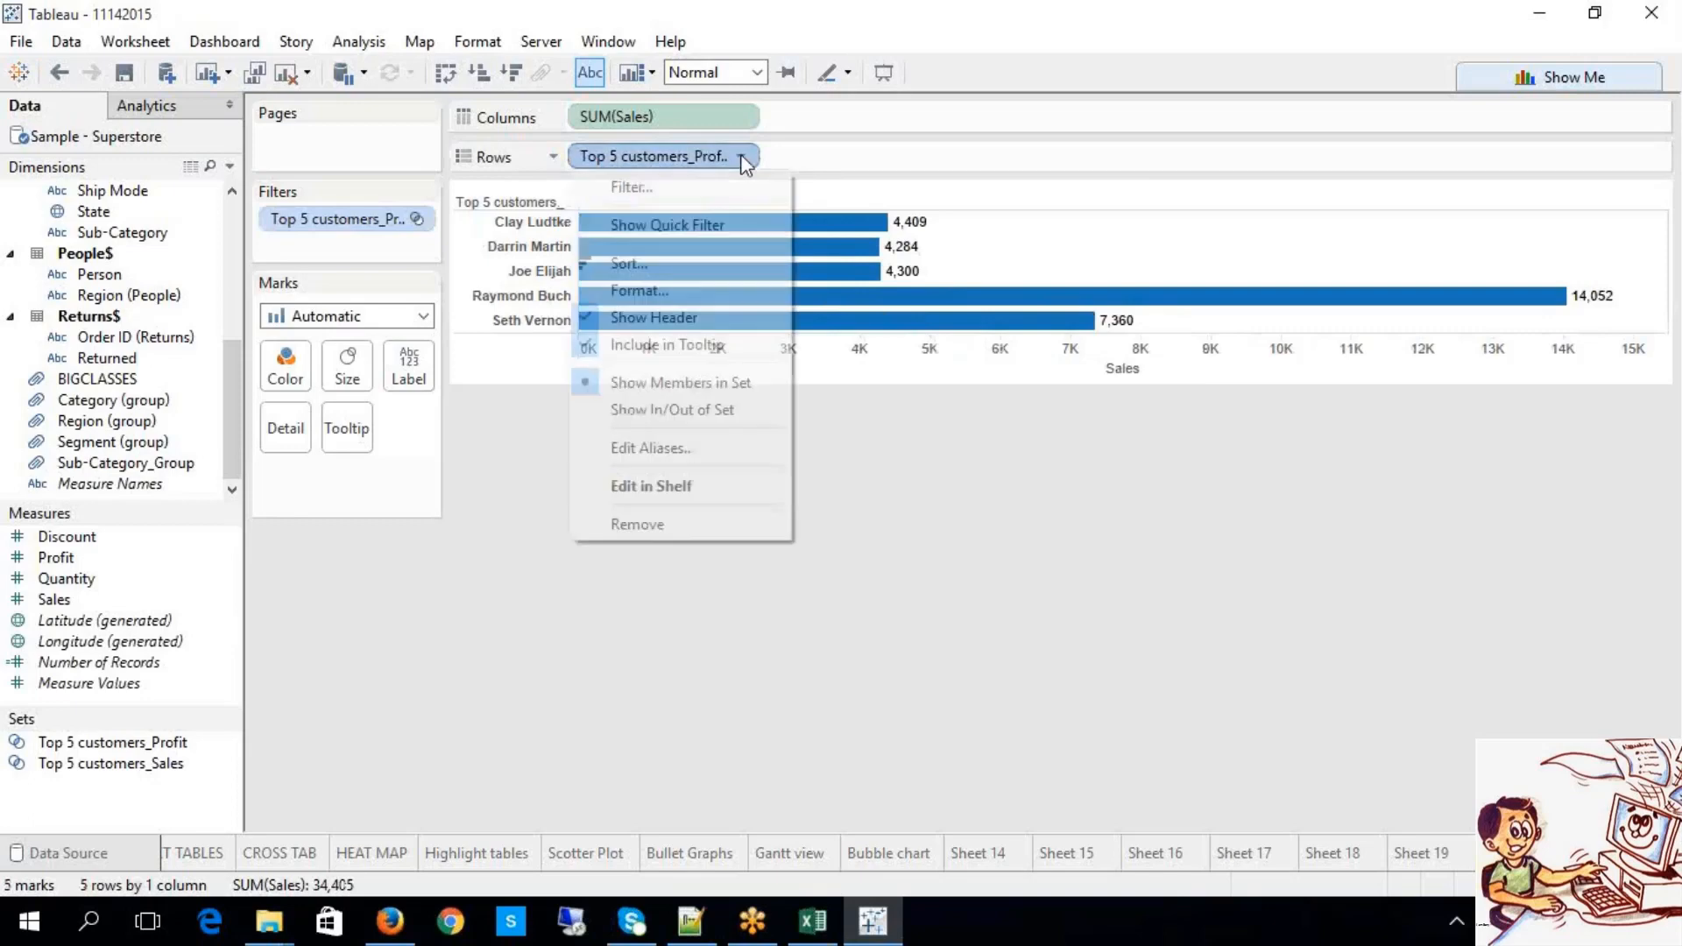
pyautogui.click(701, 406)
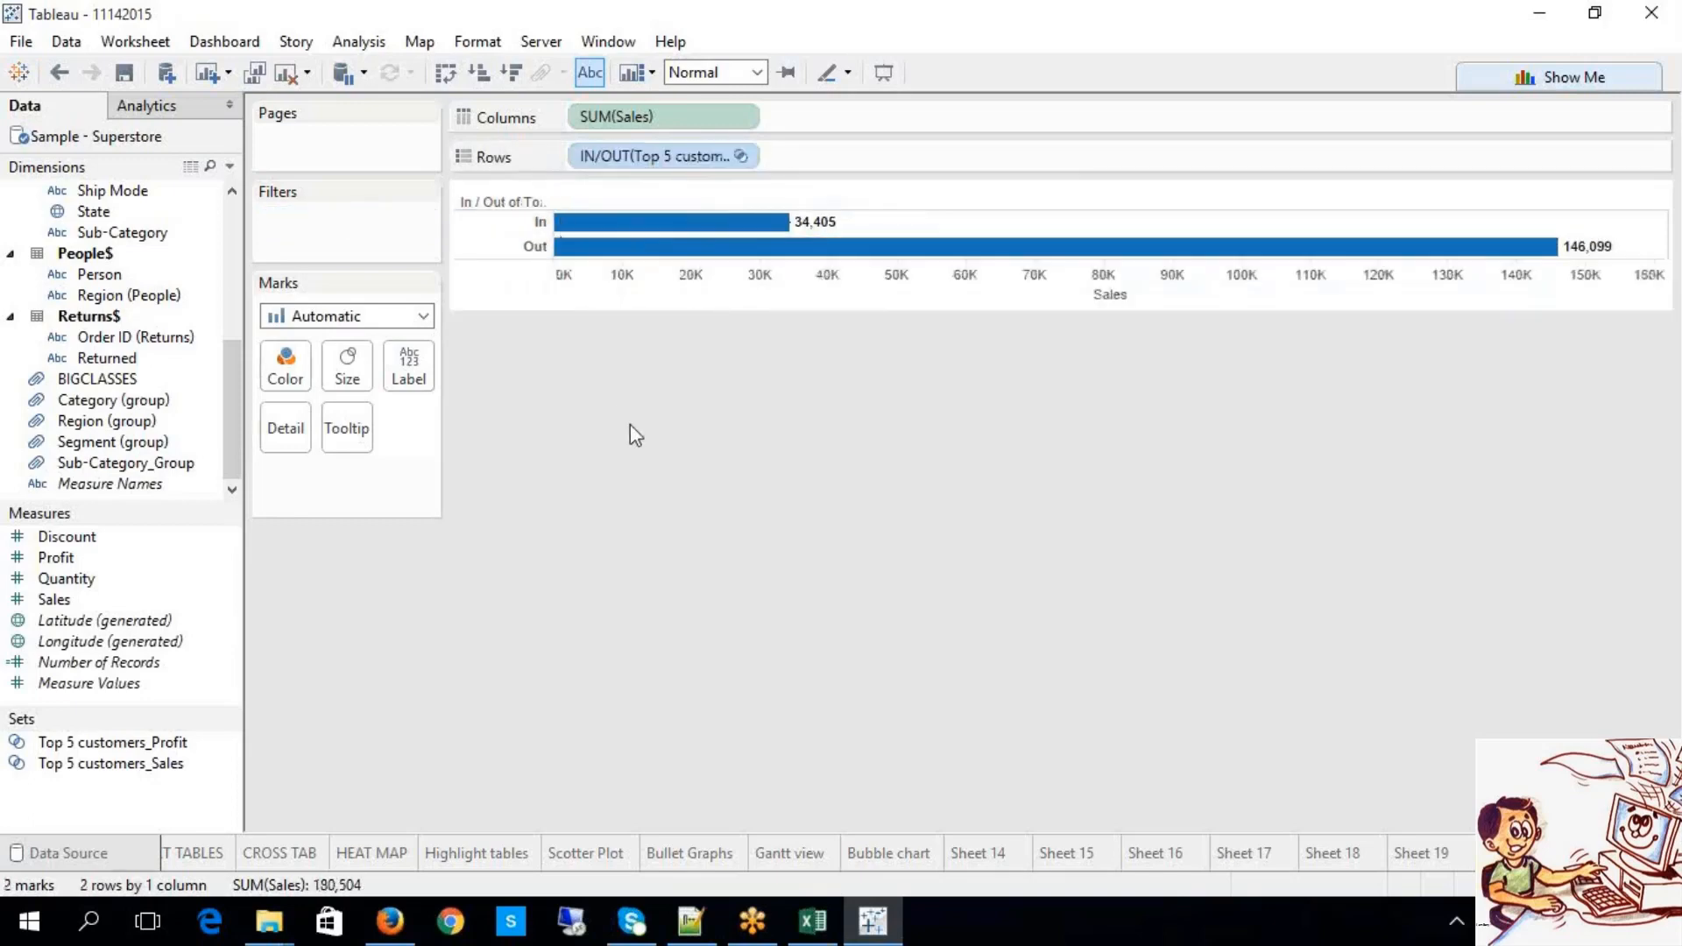
pyautogui.click(740, 157)
pyautogui.click(712, 382)
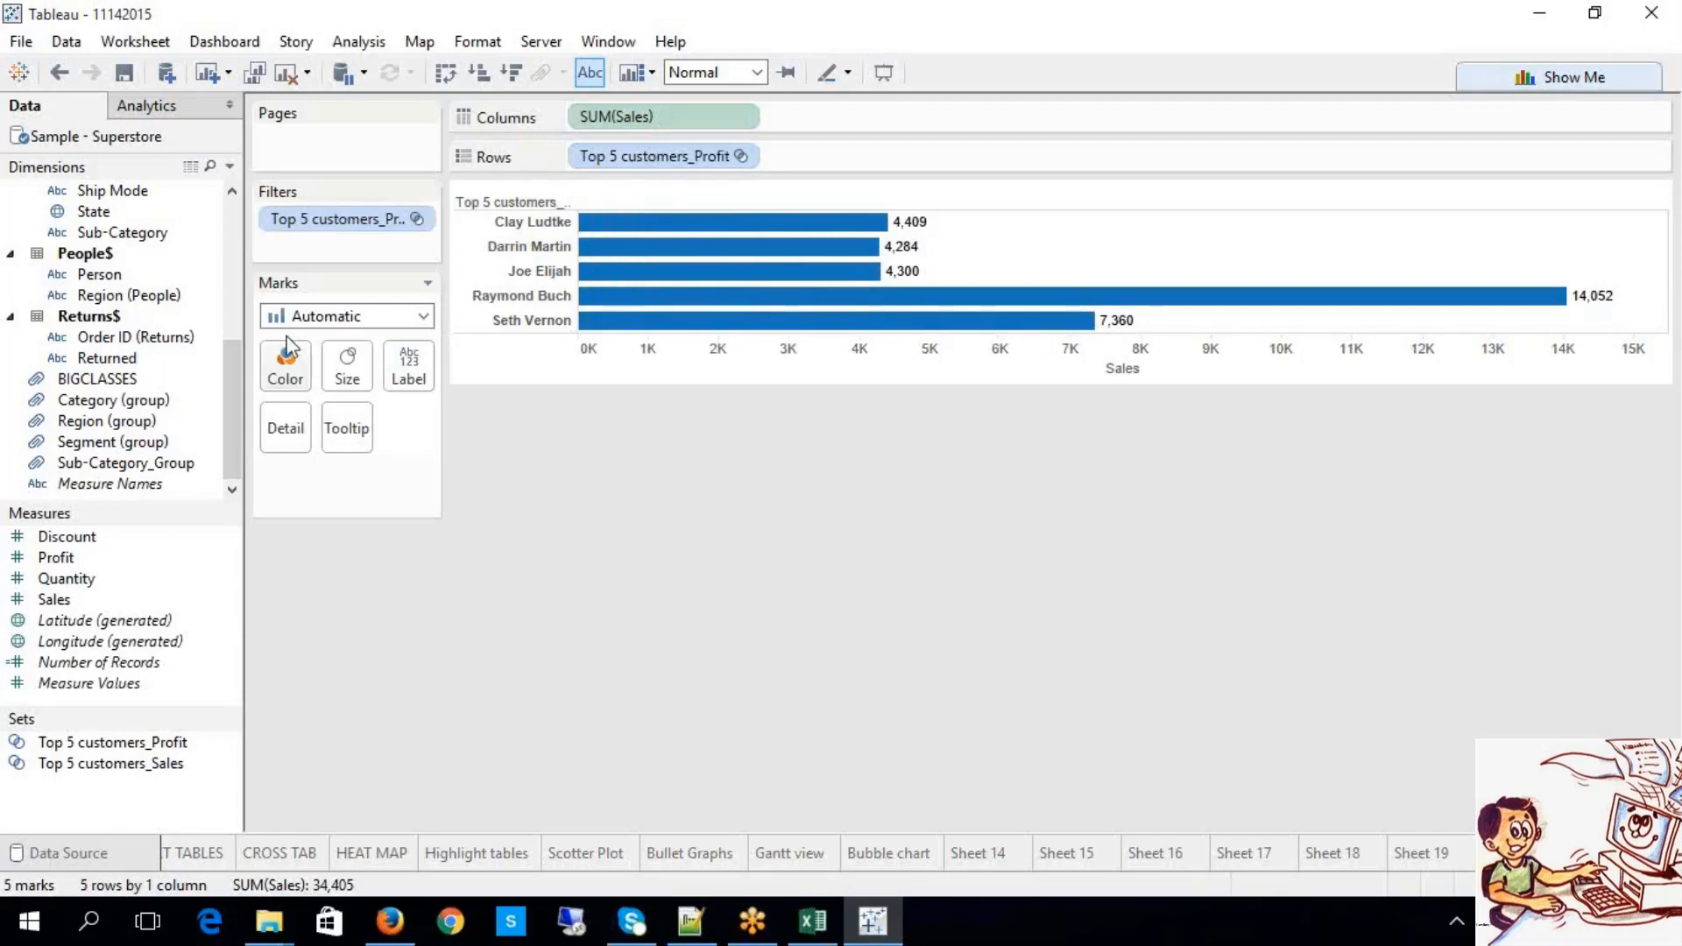
# Step: Add Customer Name to Rows and set the Profit set pill to Show In/Out of Set
pyautogui.click(235, 219)
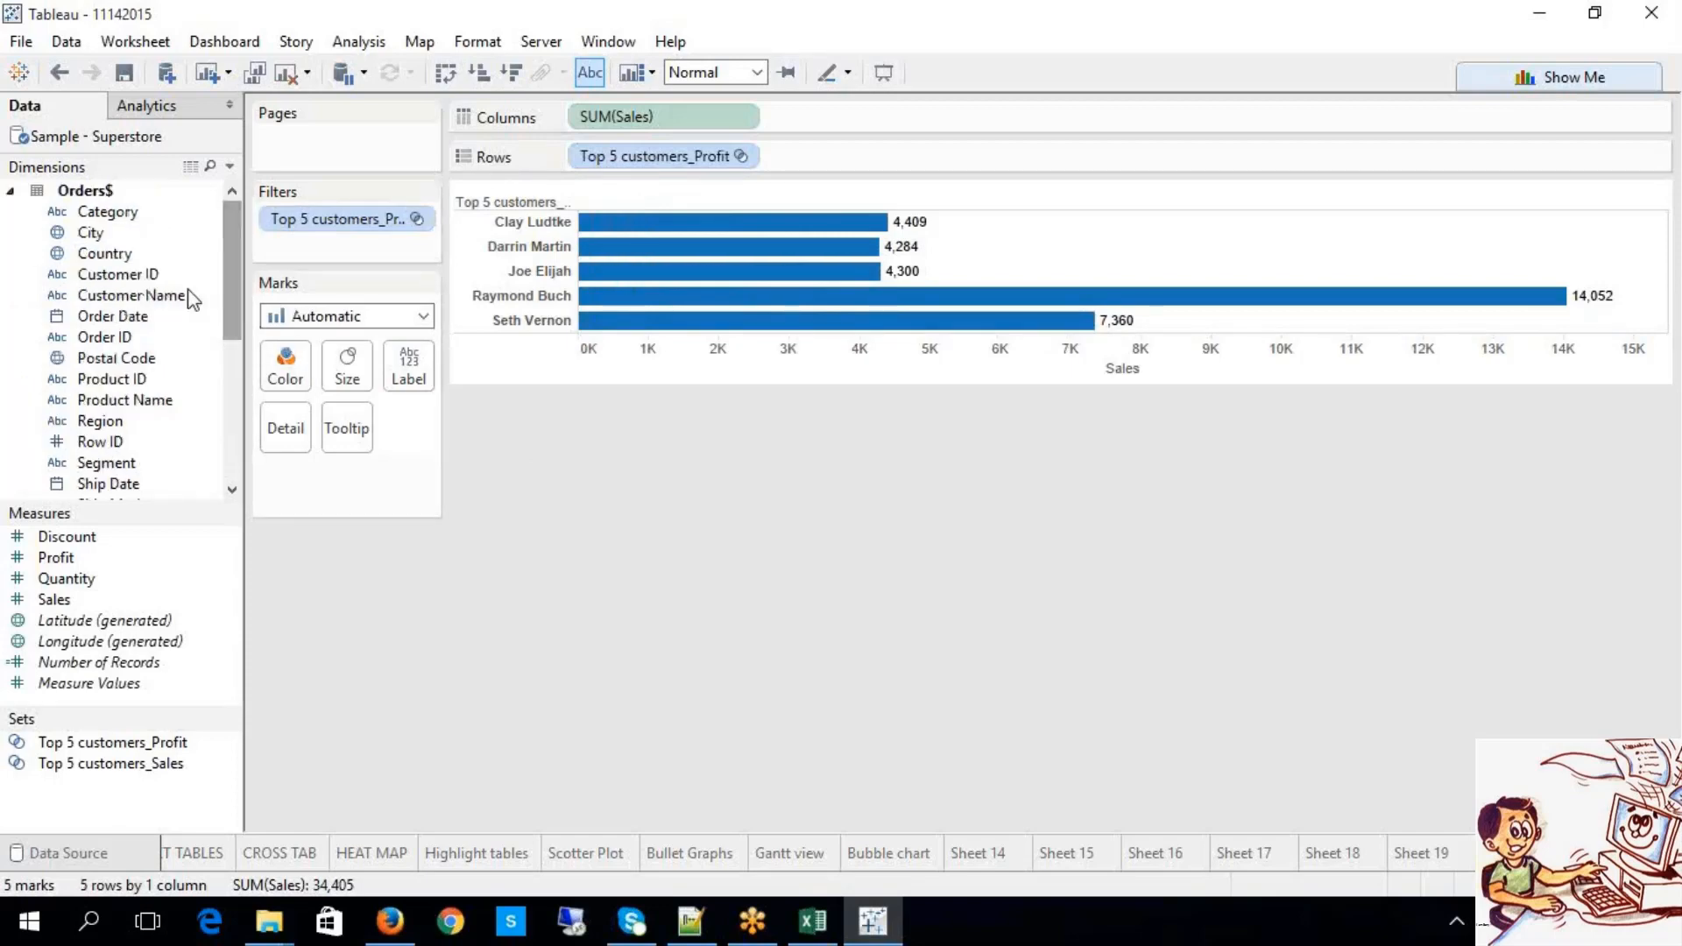
pyautogui.moveTo(130, 295); pyautogui.dragTo(1006, 155)
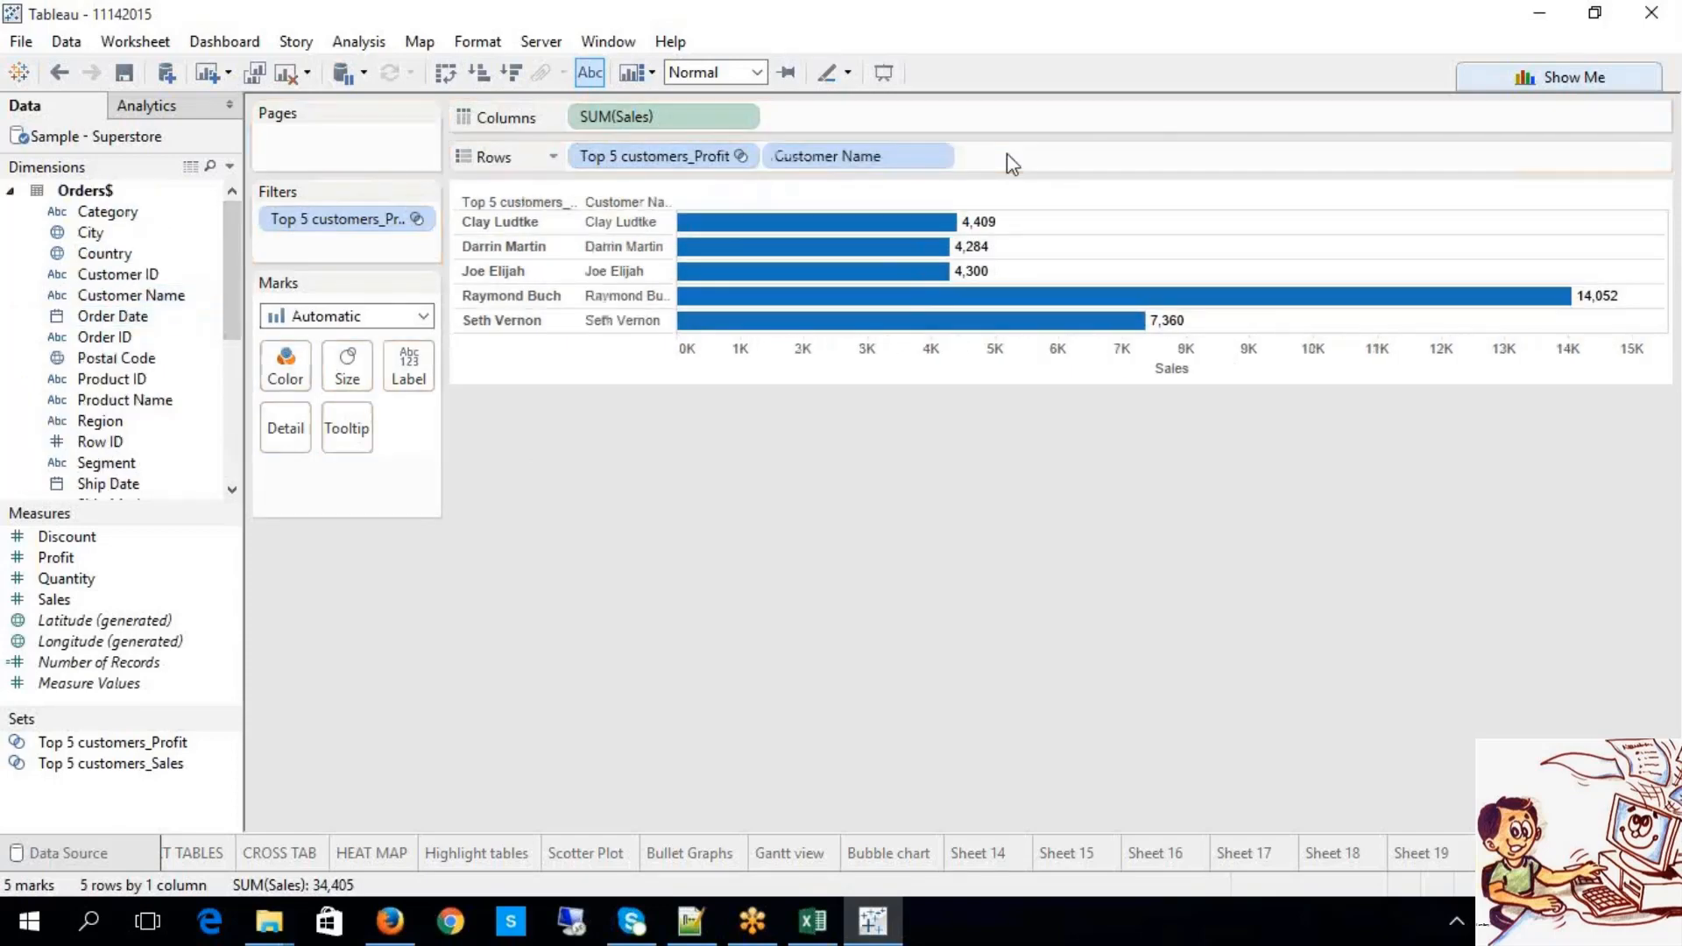
pyautogui.click(740, 156)
pyautogui.click(648, 409)
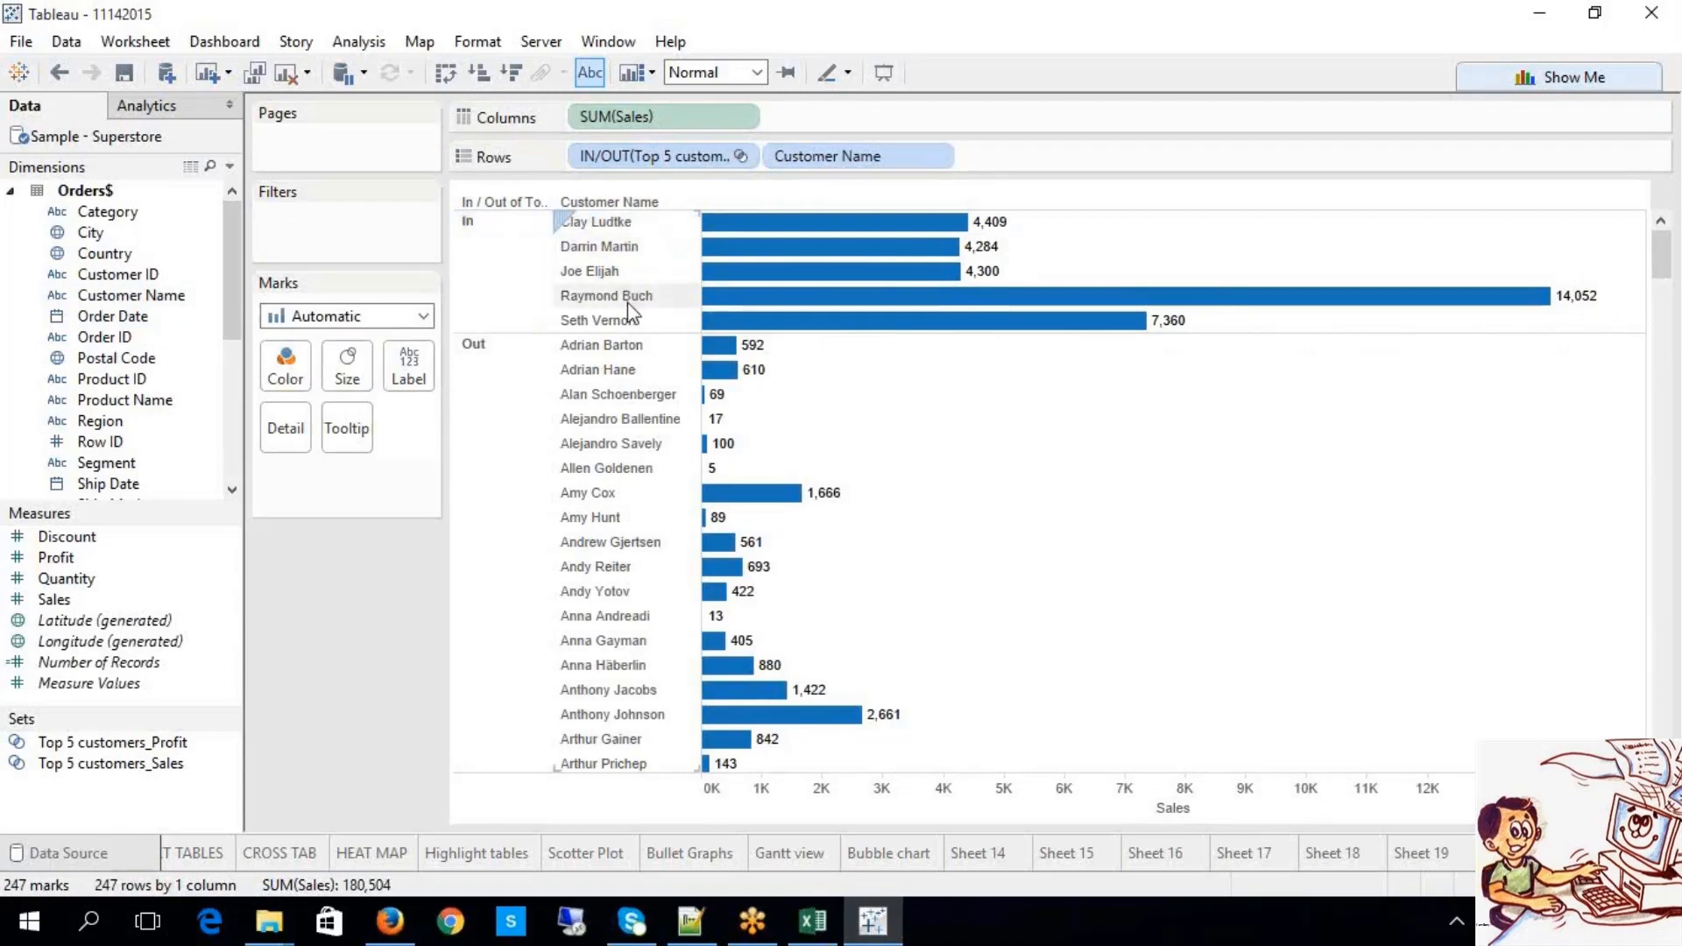
# Step: Highlight the five In customers, then the Out customers, scrolling through the 247 bars
pyautogui.click(518, 228)
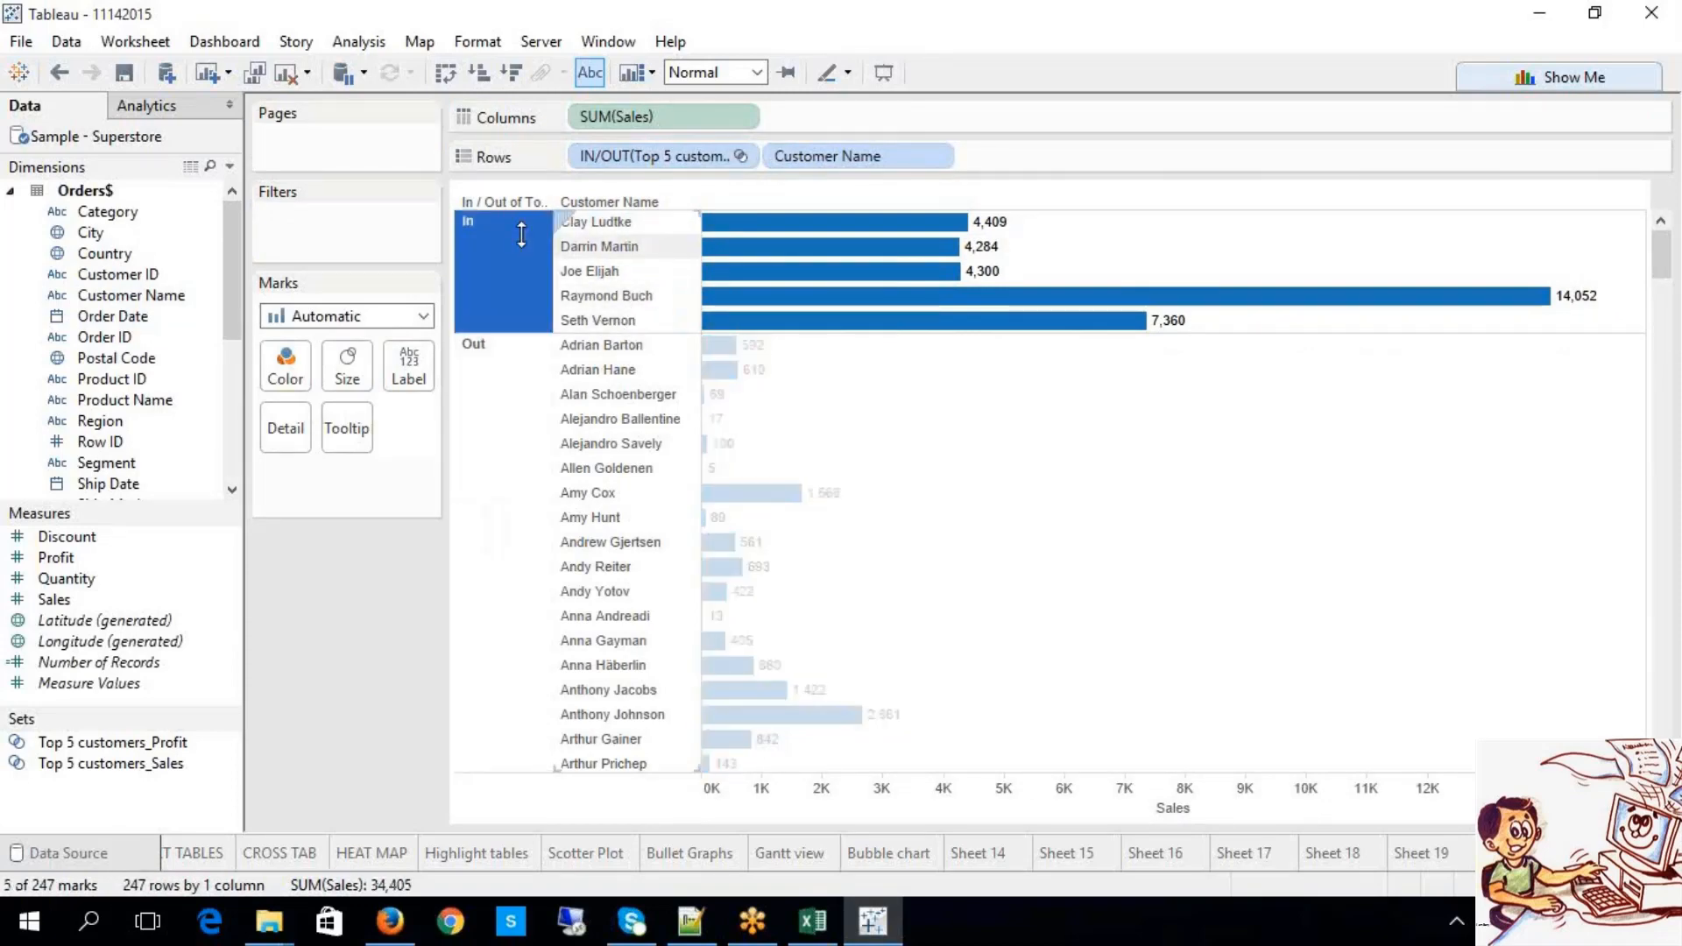
pyautogui.click(503, 424)
pyautogui.scroll(-15, 859, 484)
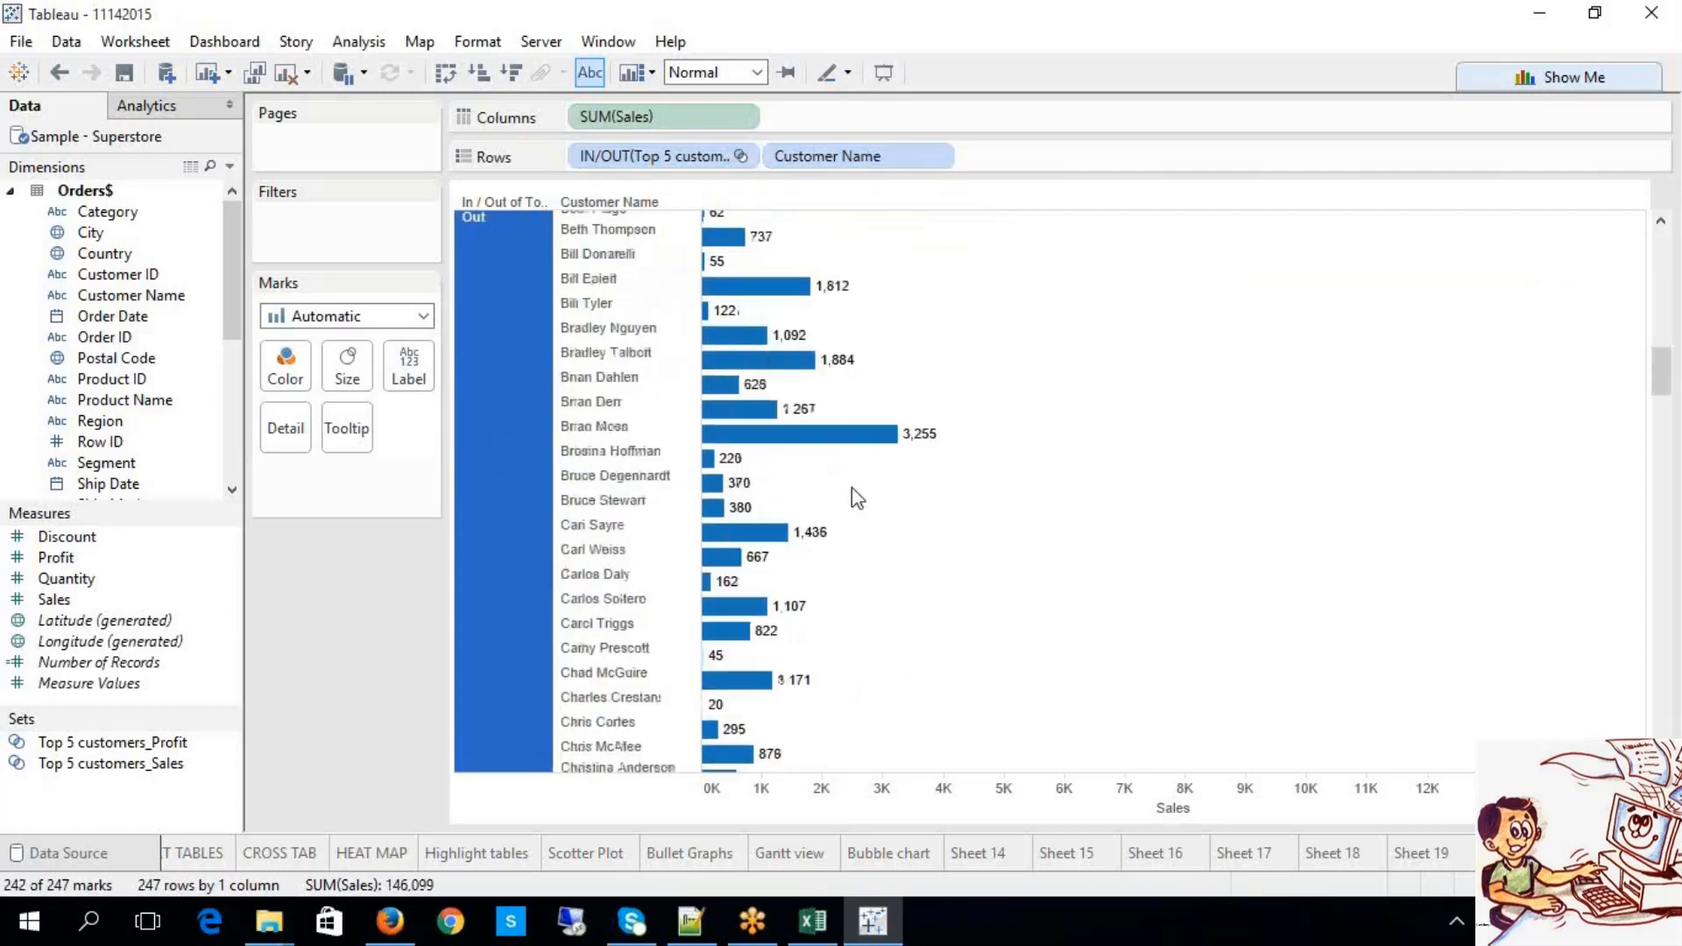
pyautogui.scroll(-20, 912, 526)
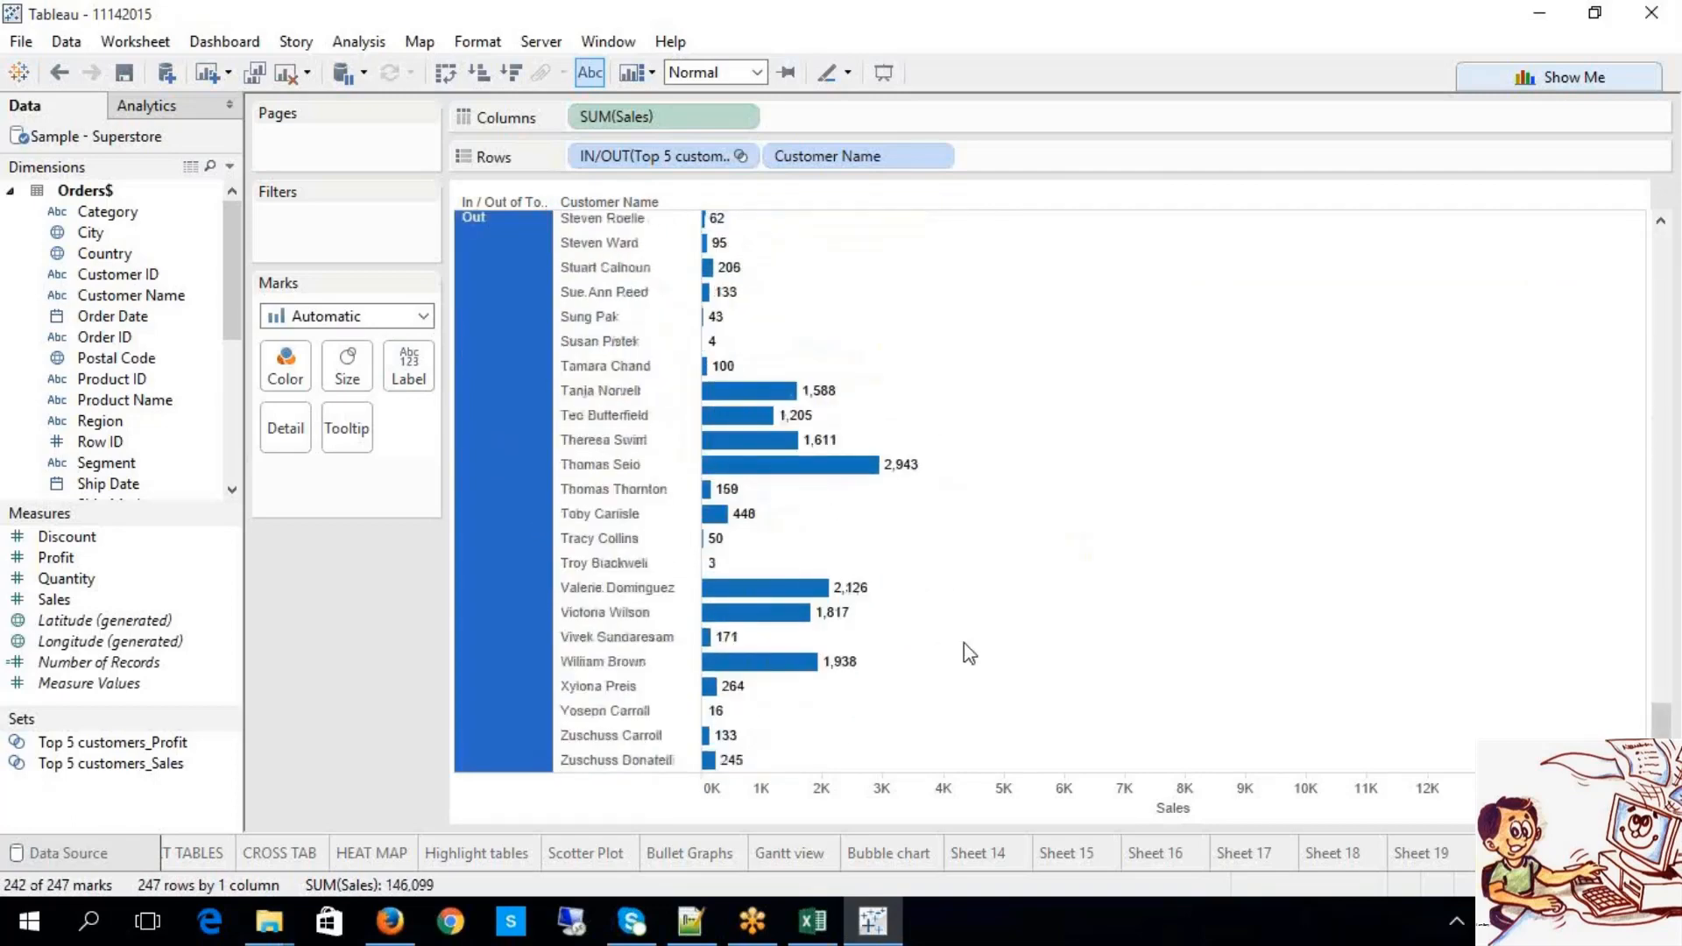
pyautogui.scroll(20, 899, 447)
pyautogui.scroll(20, 901, 456)
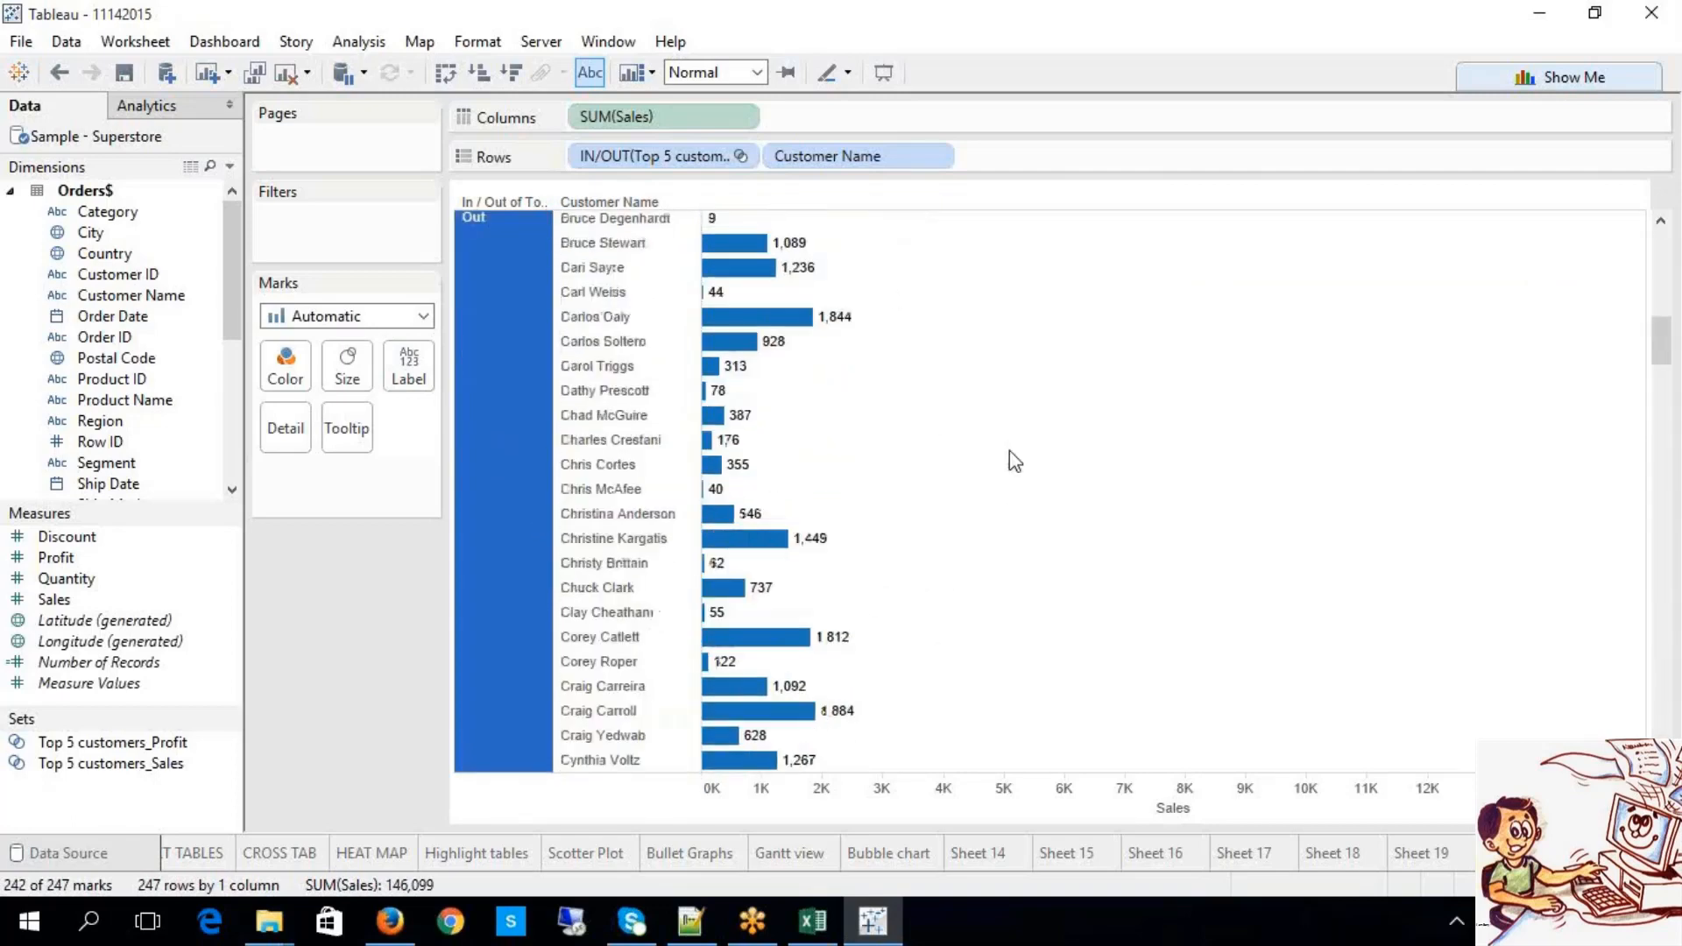
pyautogui.click(892, 474)
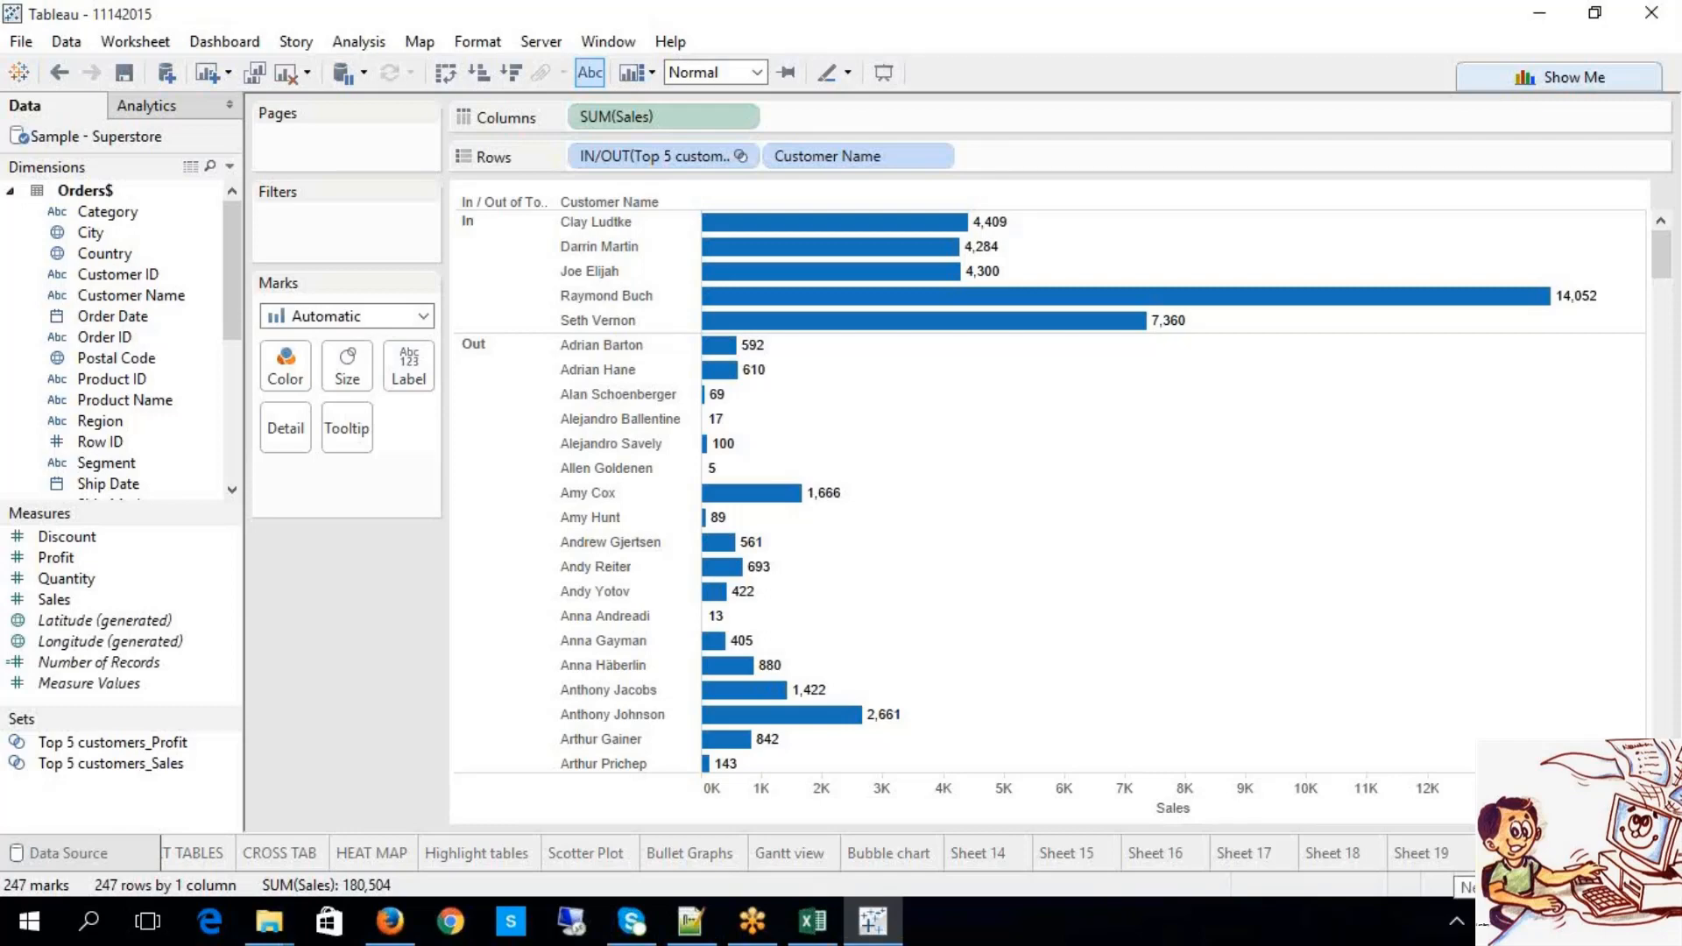
# Step: Create blank Sheet 20, briefly checking the previous sheet and Data Source tab
pyautogui.click(1578, 854)
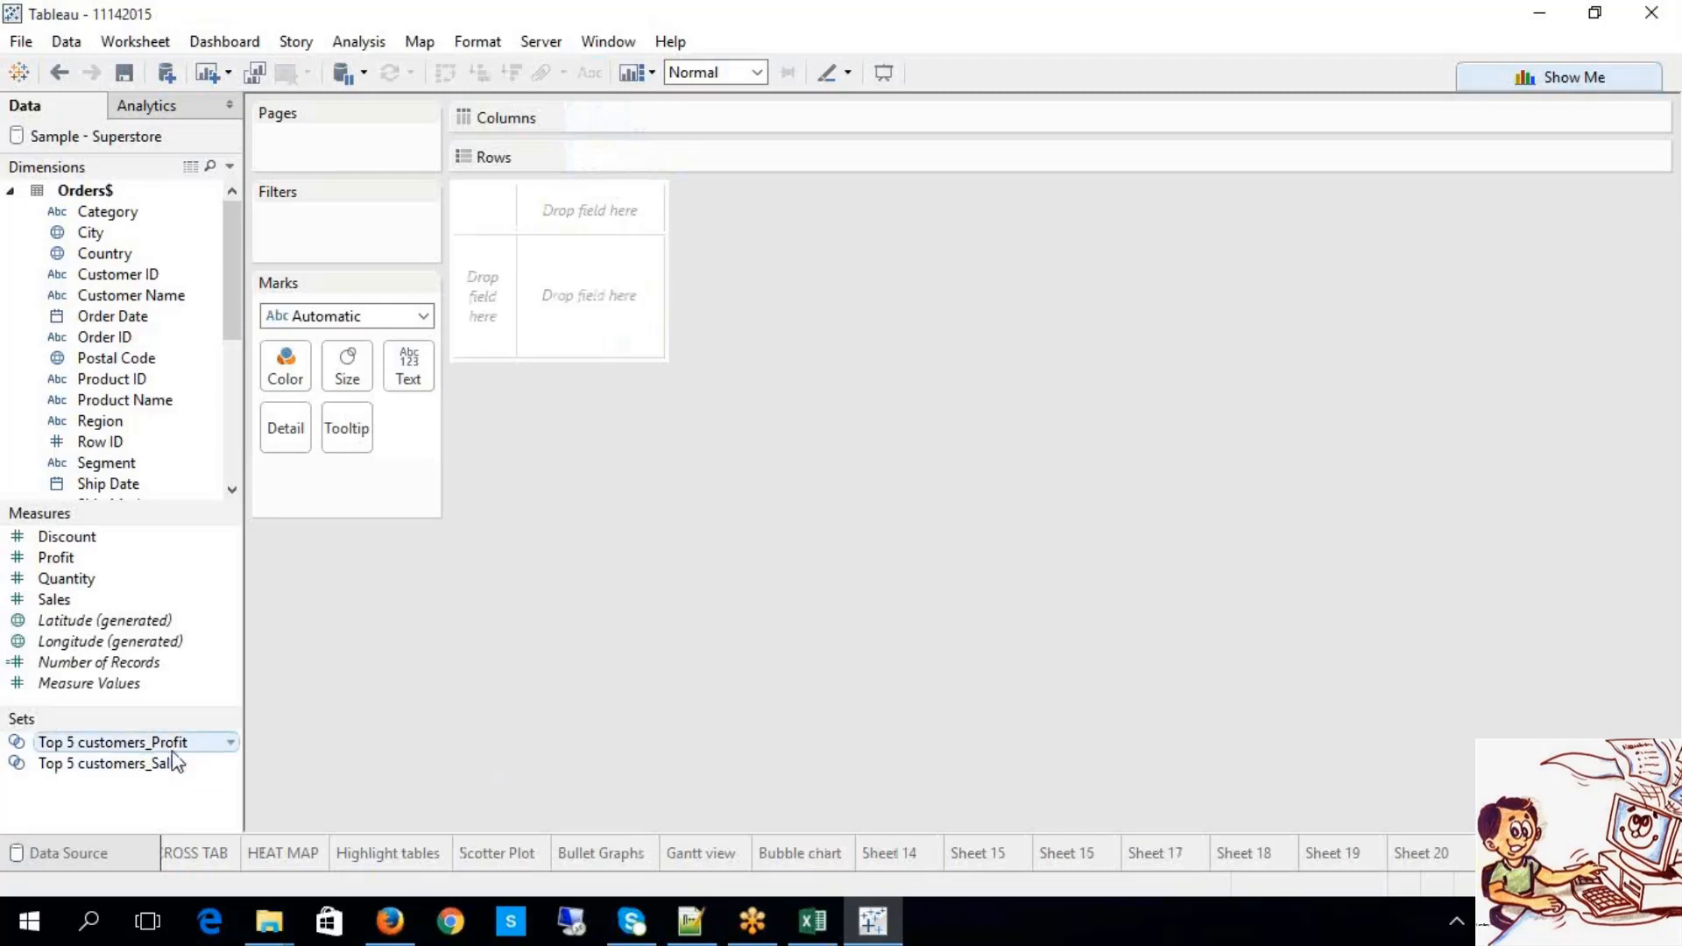
pyautogui.rightClick(175, 793)
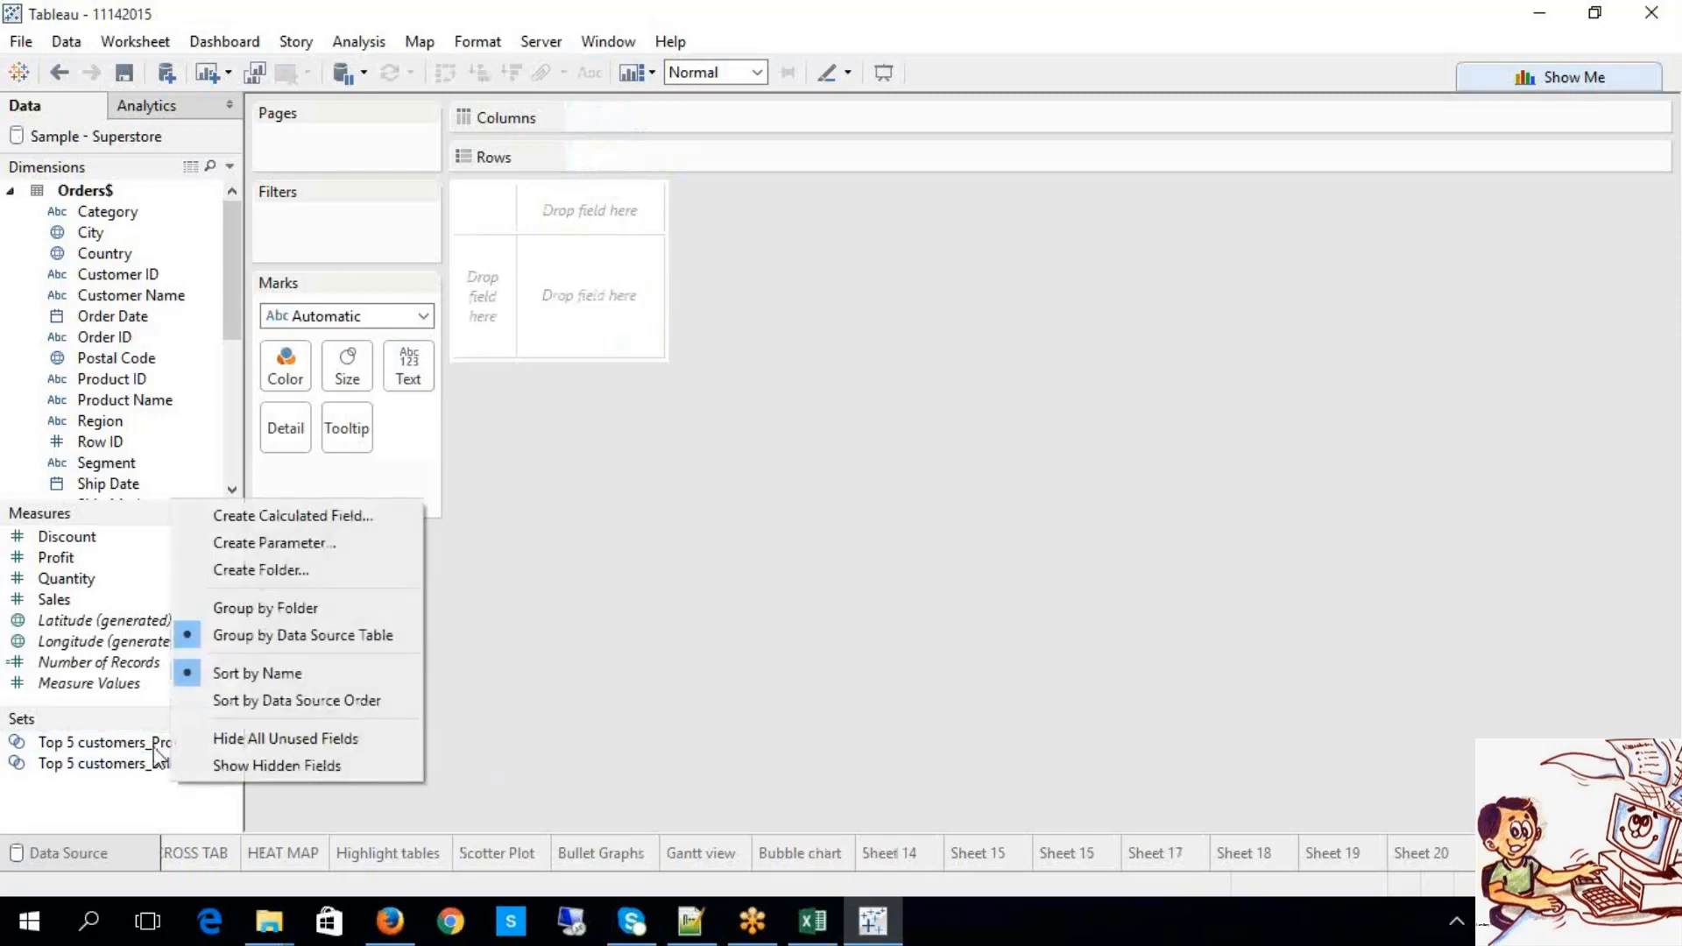
pyautogui.rightClick(150, 745)
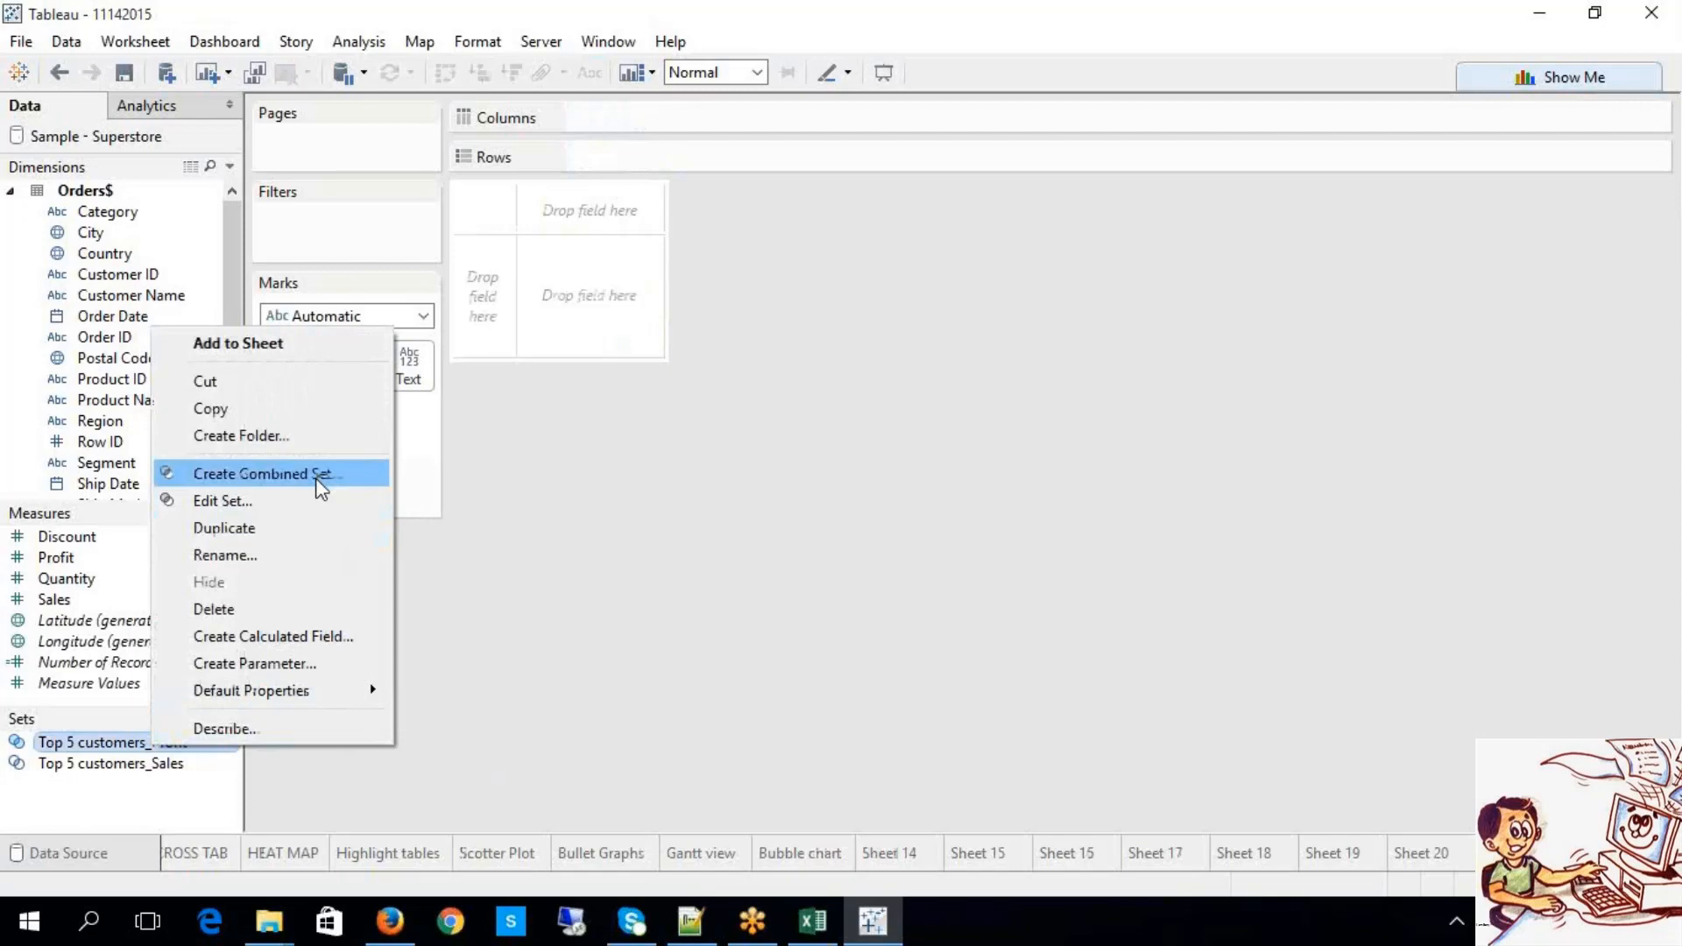
pyautogui.click(639, 574)
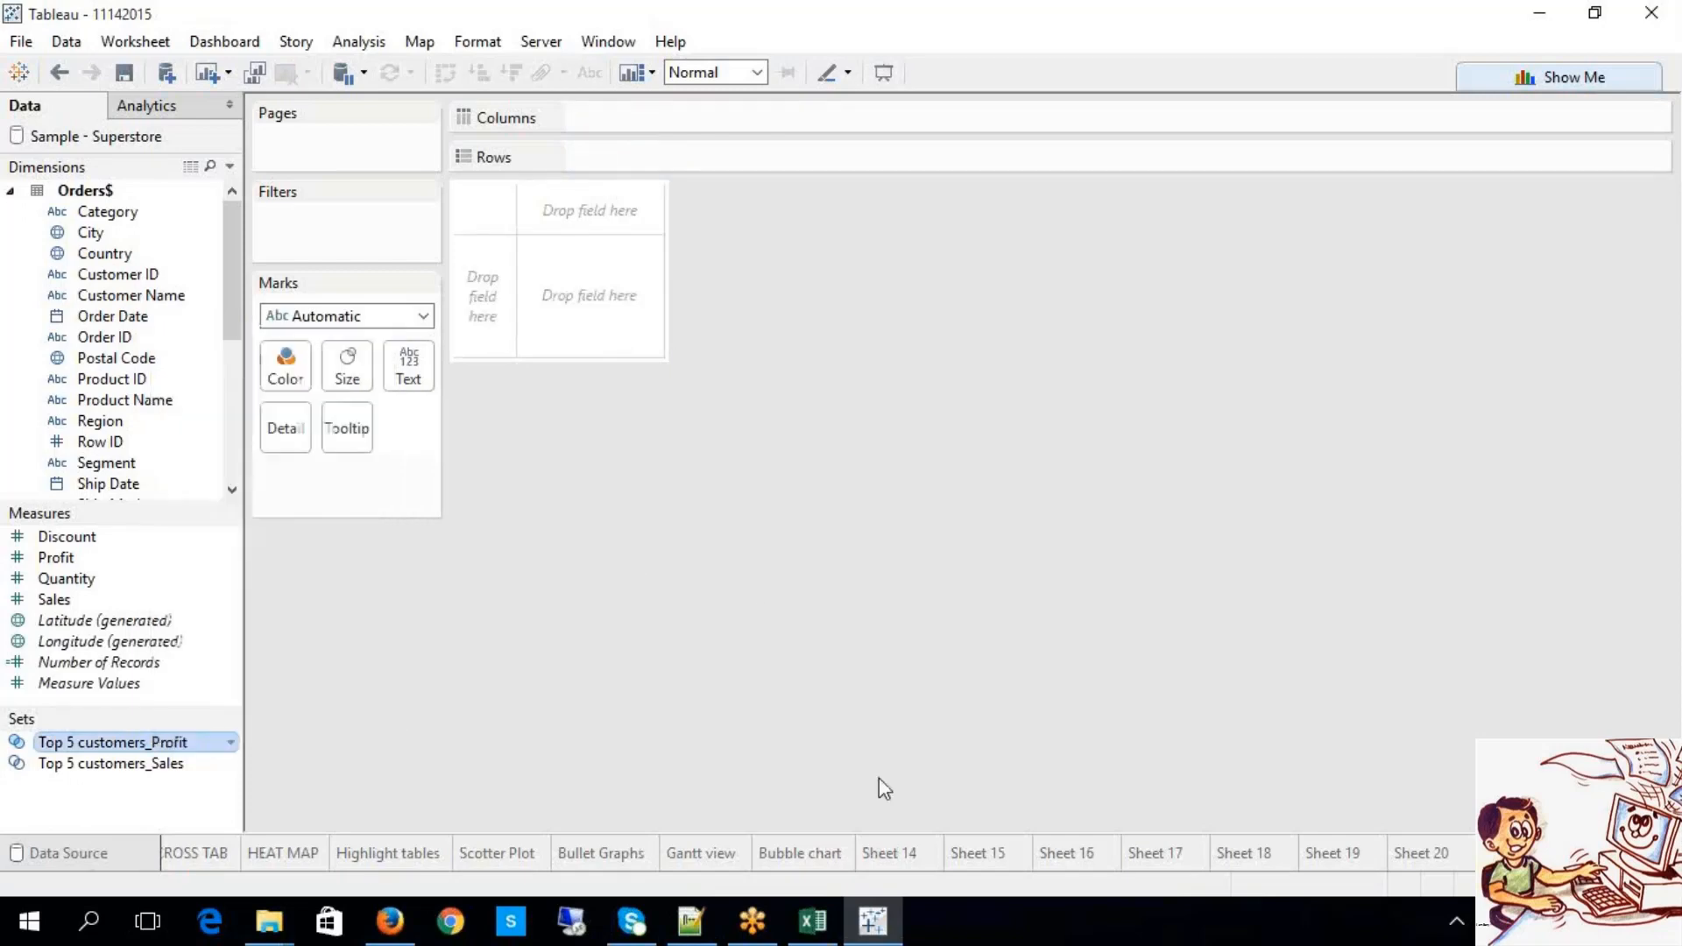
pyautogui.click(1428, 857)
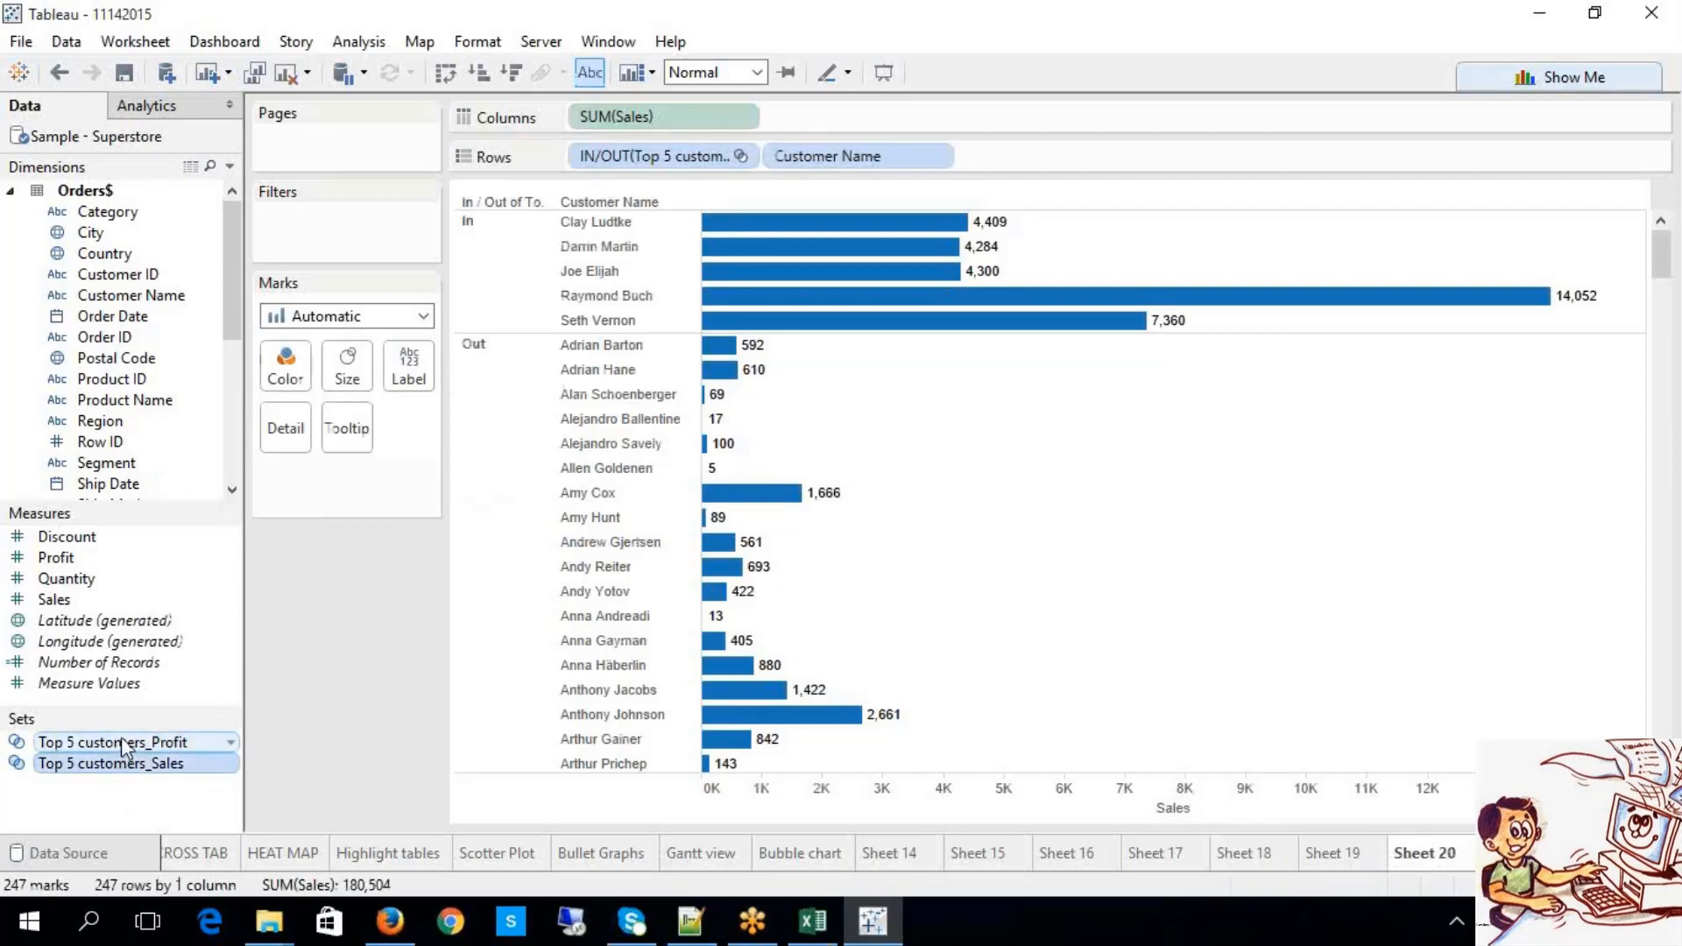
pyautogui.click(1497, 855)
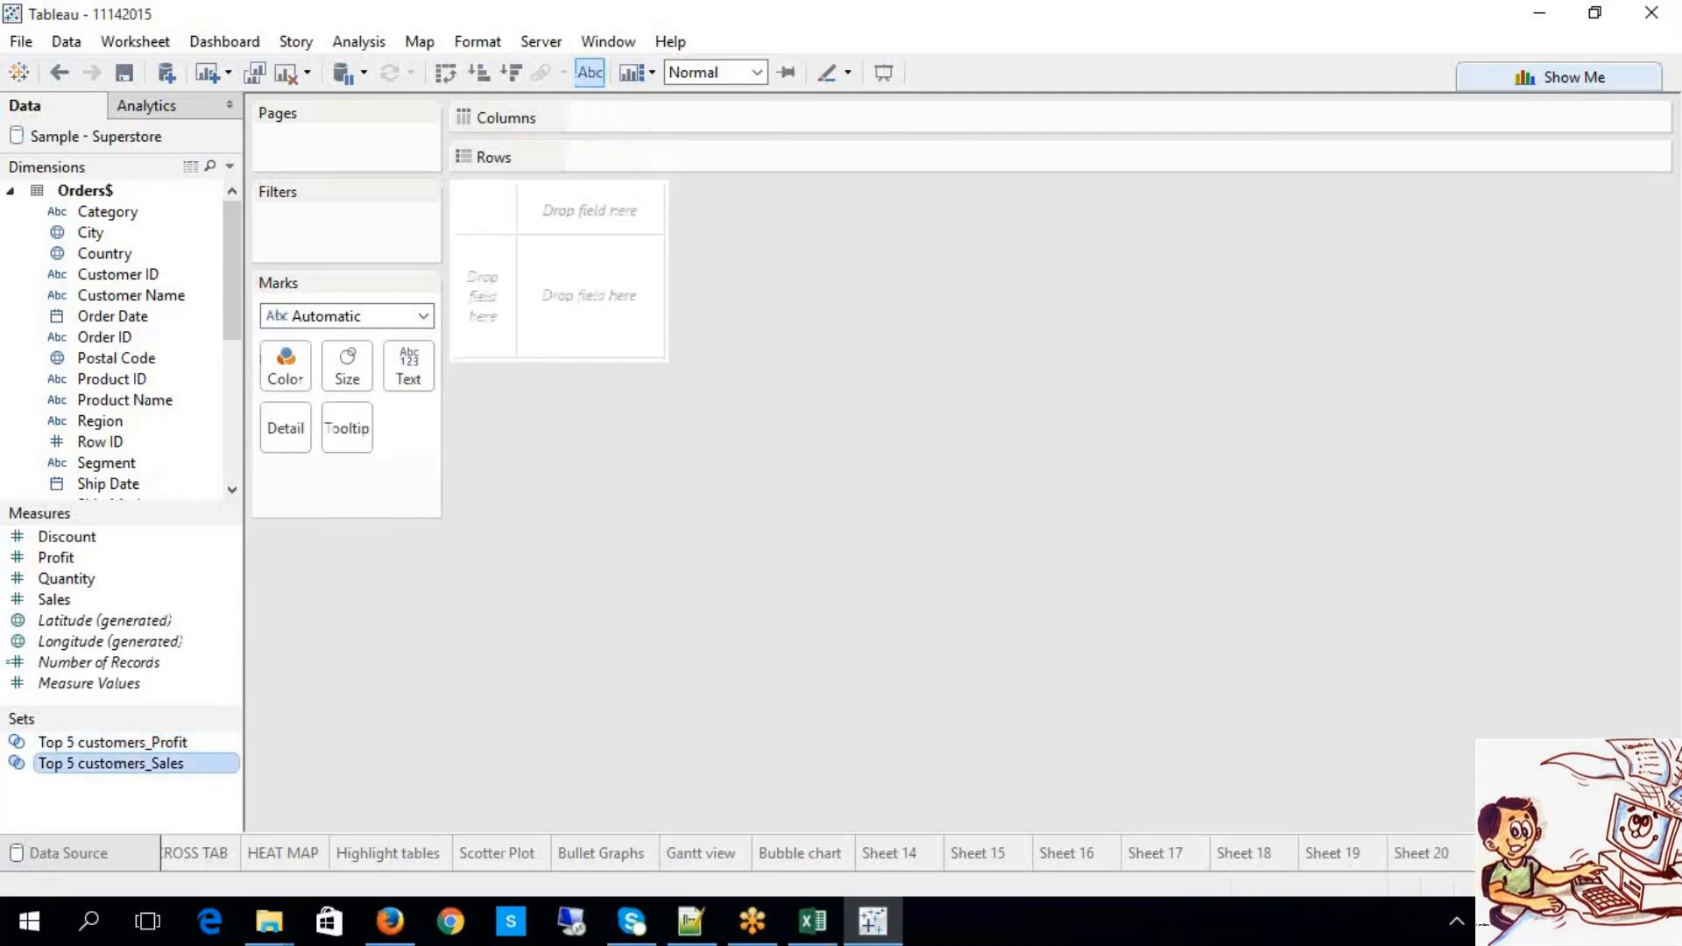
pyautogui.click(108, 855)
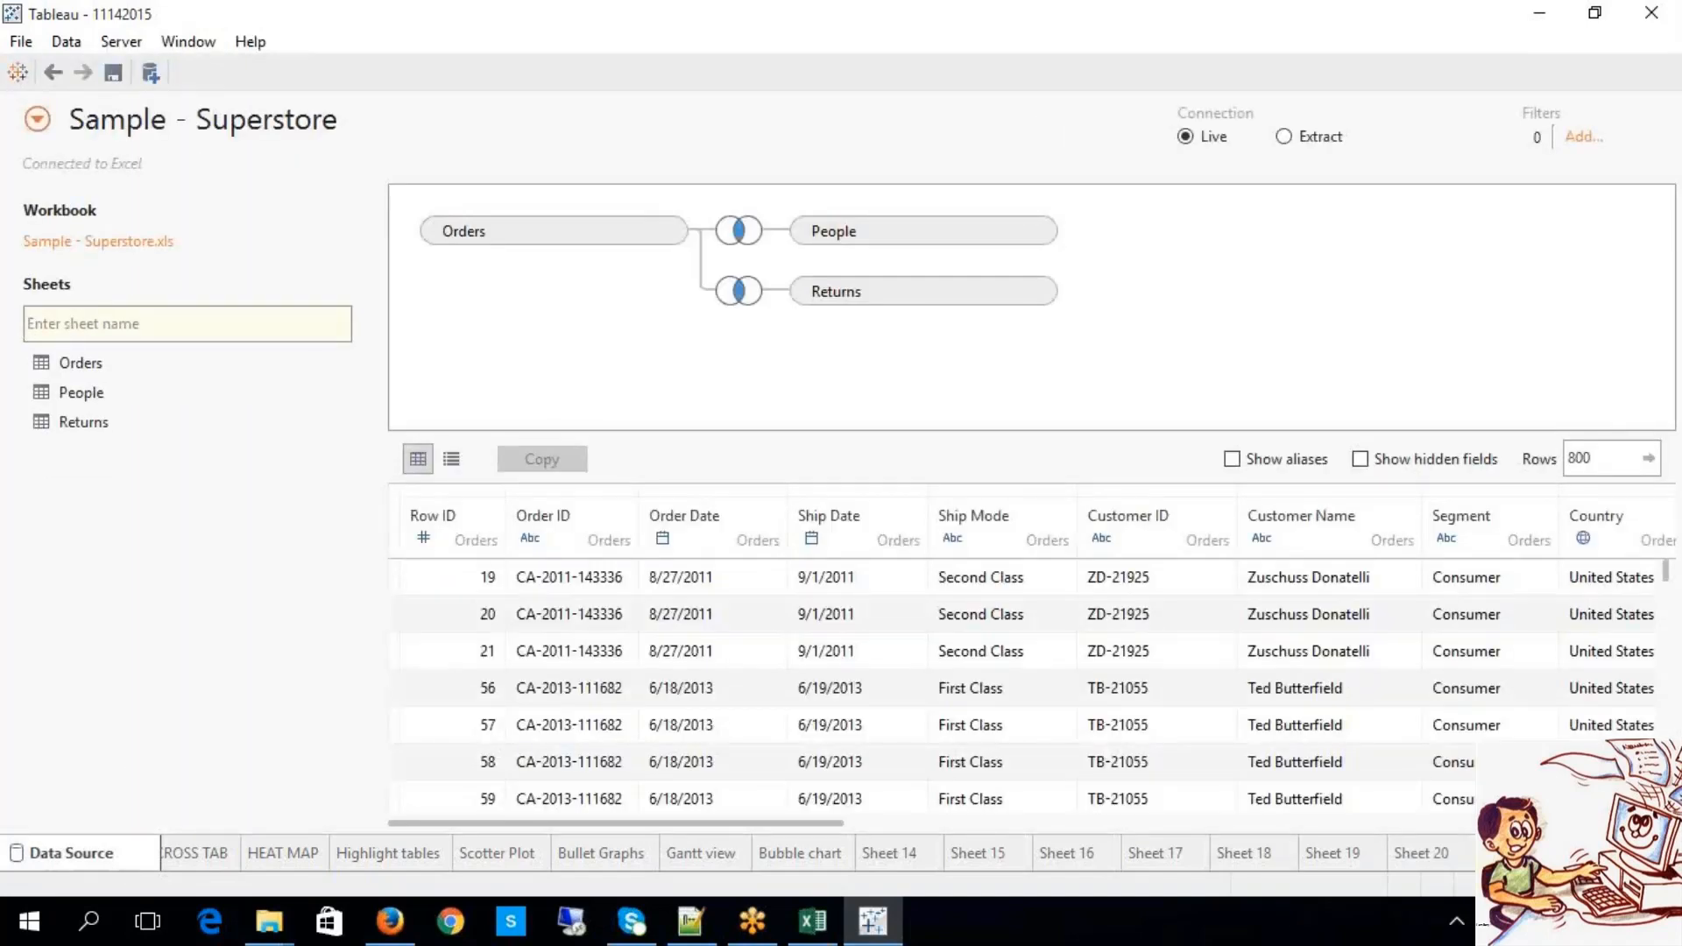
pyautogui.click(1504, 855)
pyautogui.click(118, 745)
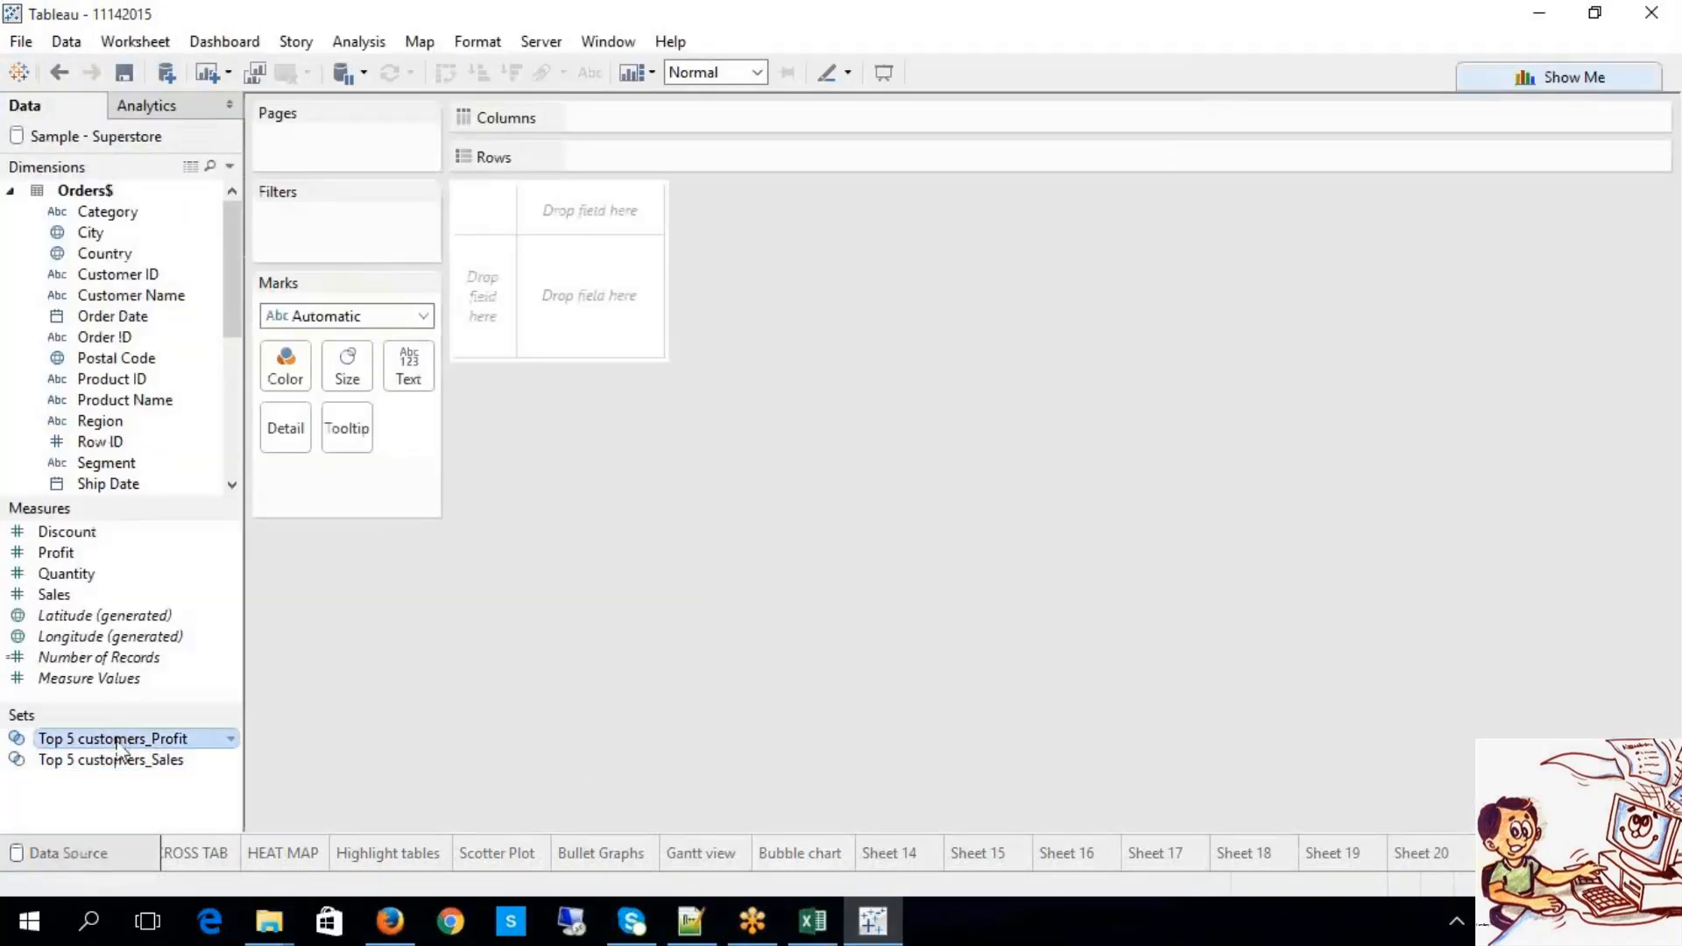
# Step: Start a combined set from Top 5 customers_Profit and name it GANESH
pyautogui.rightClick(118, 745)
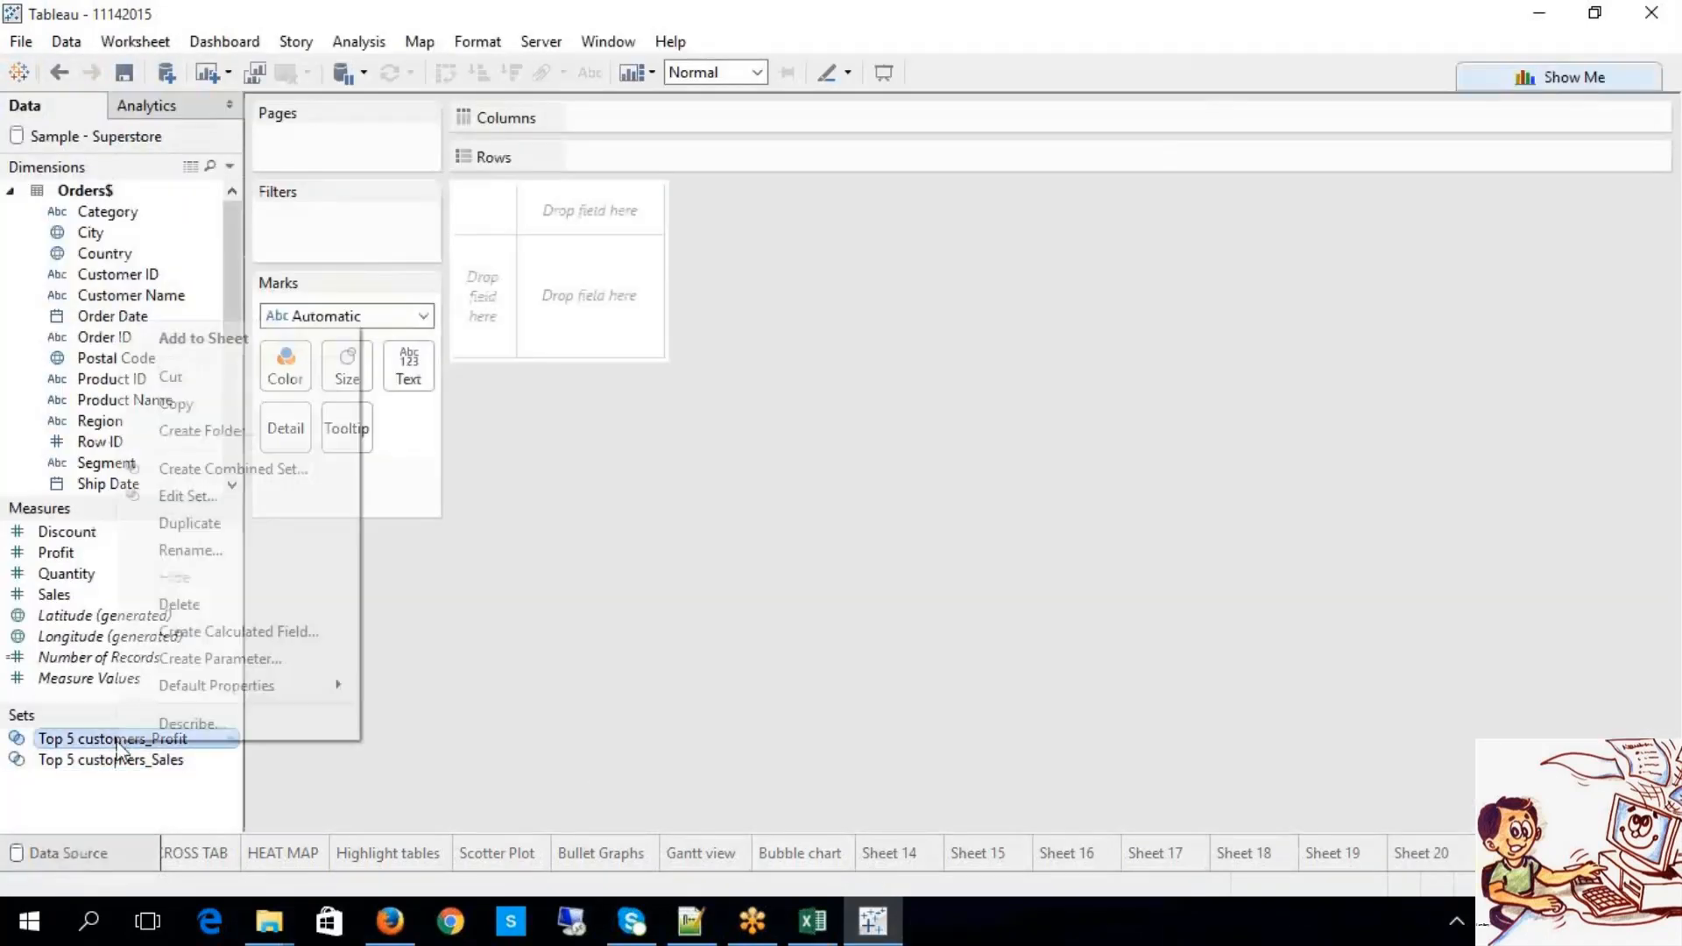
pyautogui.click(294, 474)
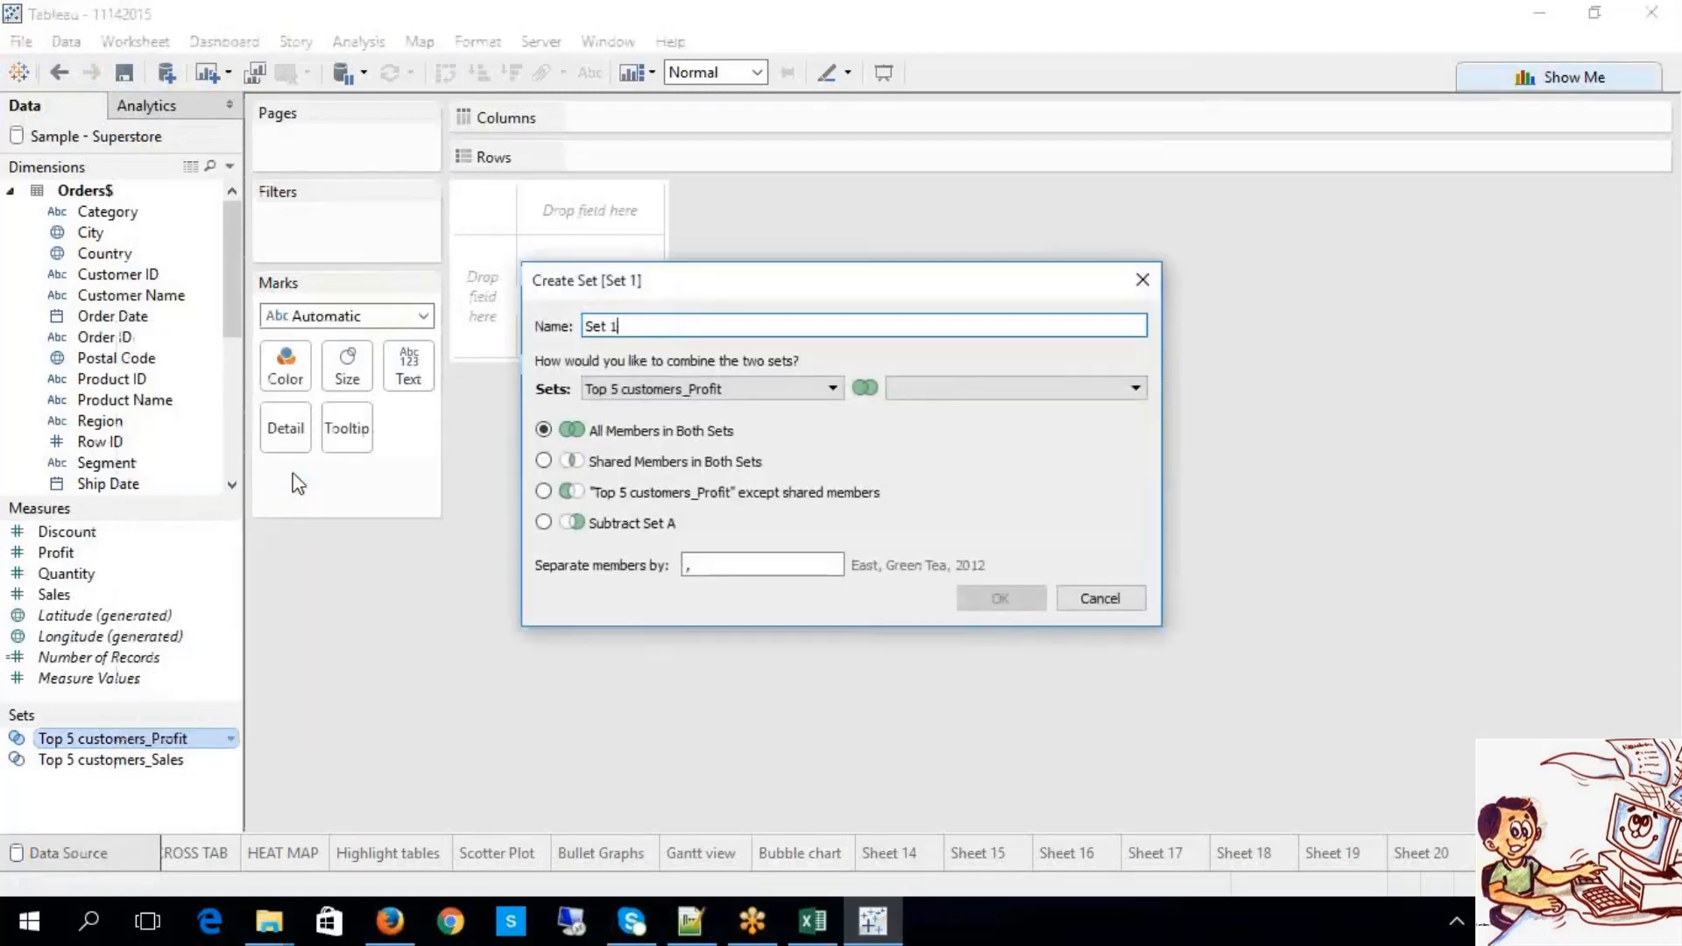
pyautogui.moveTo(698, 288); pyautogui.dragTo(968, 226)
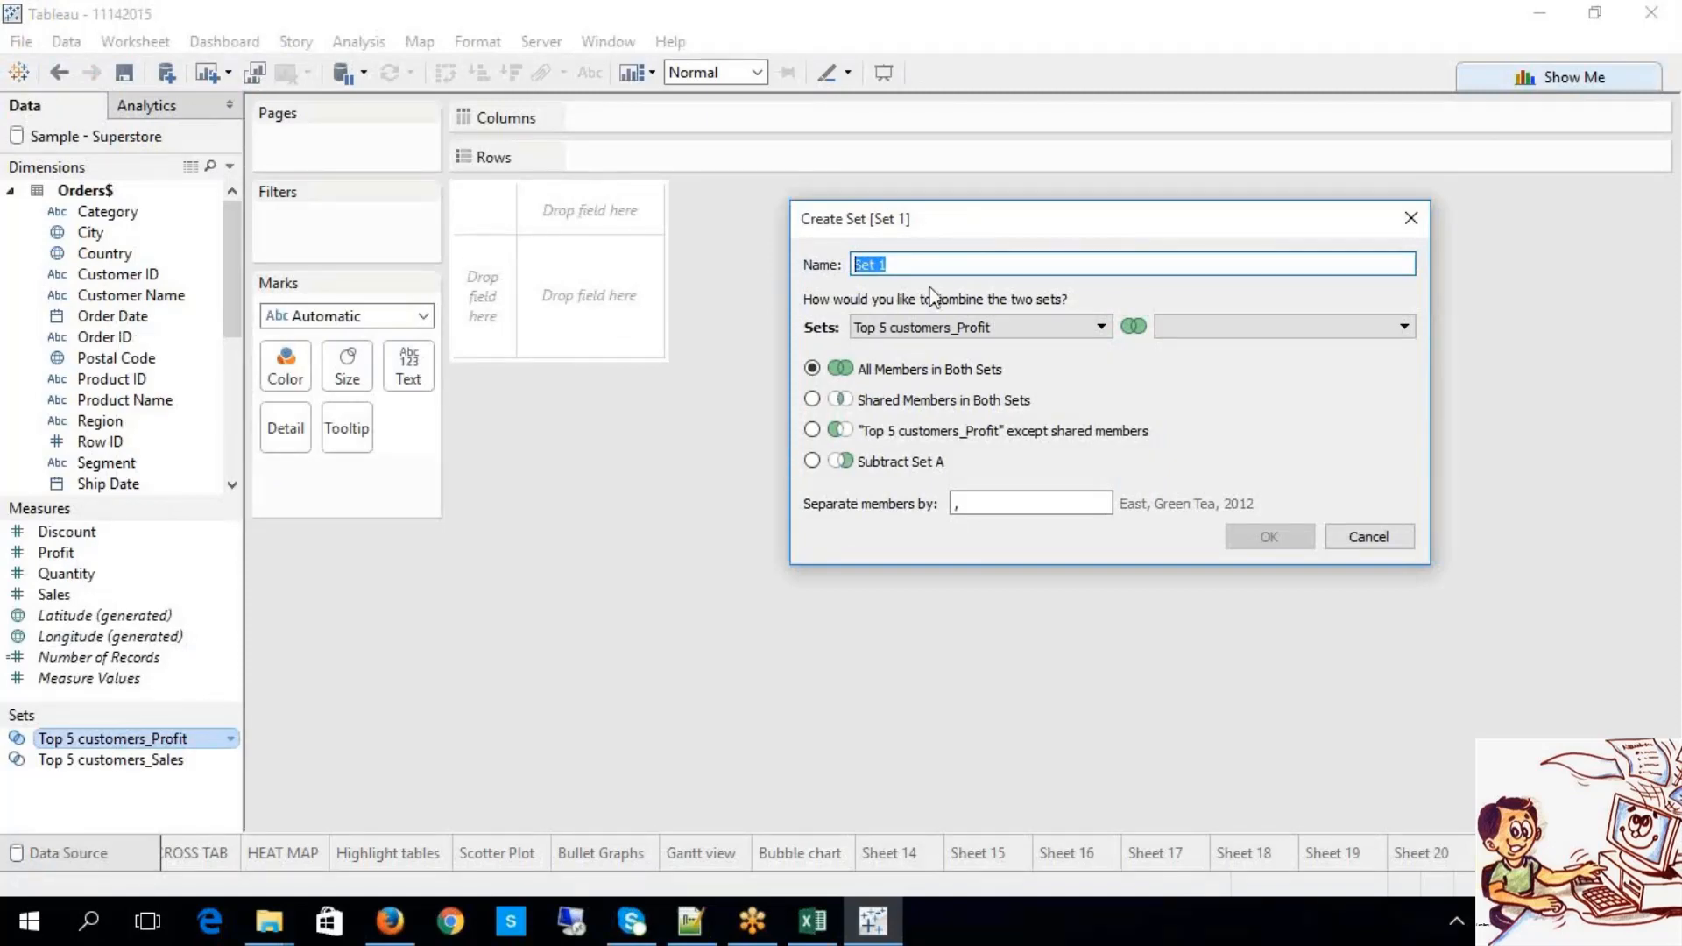
pyautogui.write('GANESH')
# Step: Combine it with Top 5 customers_Sales using Shared Members in Both Sets and create it
pyautogui.click(952, 328)
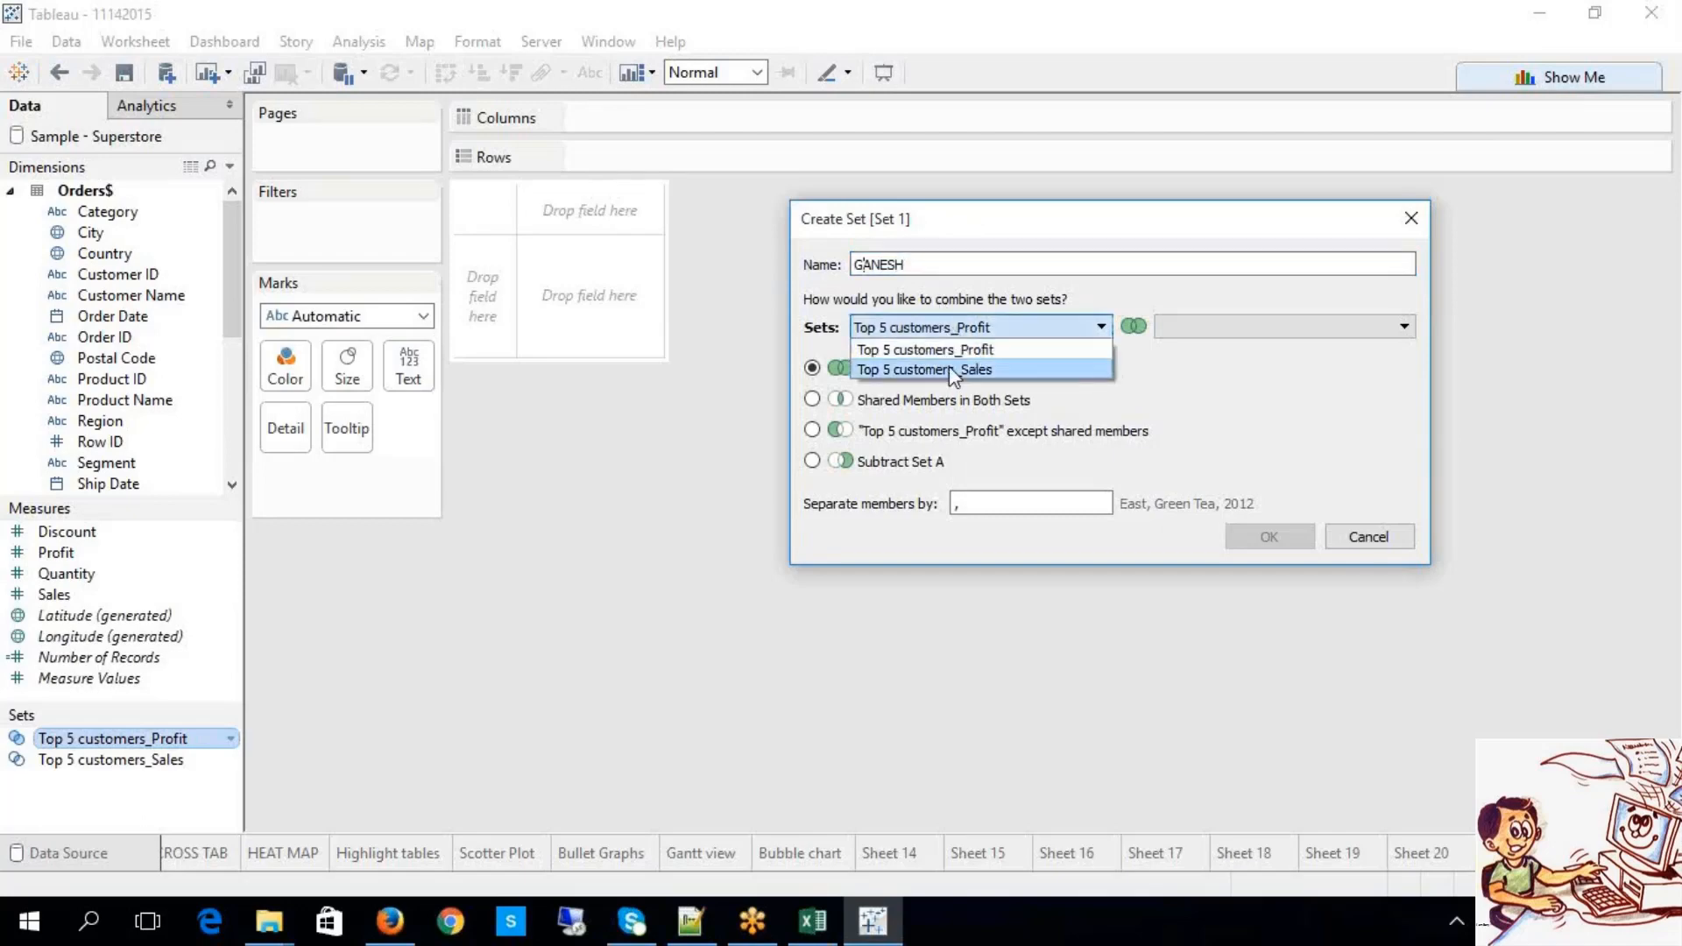
pyautogui.click(982, 351)
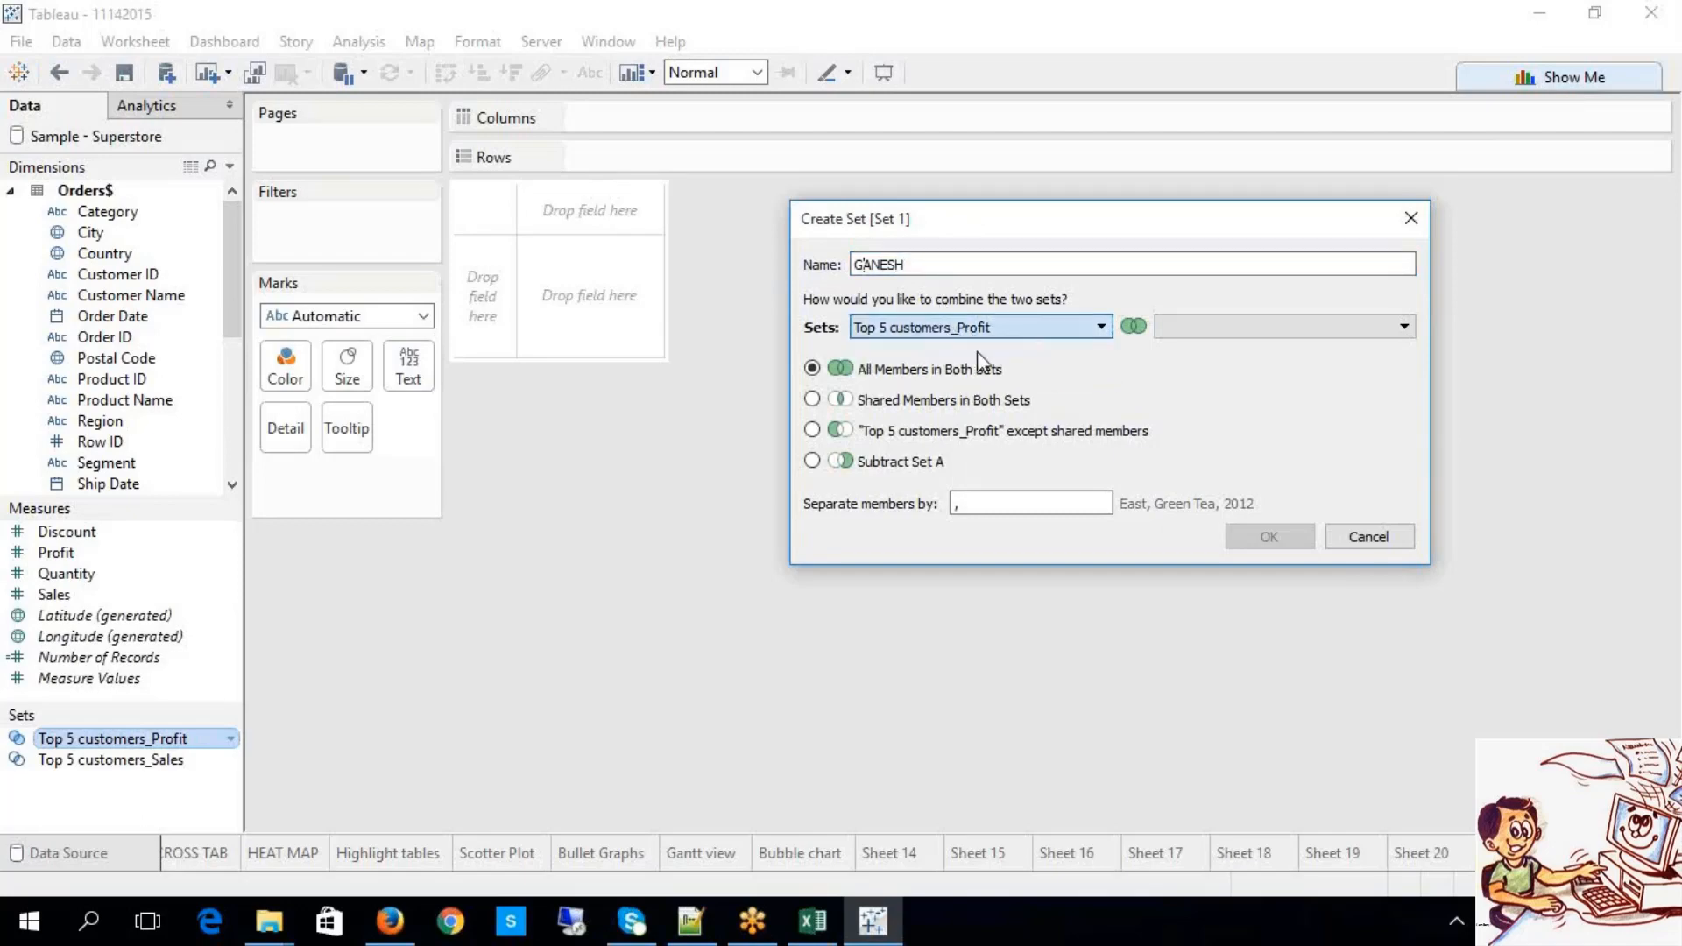
pyautogui.click(1201, 330)
pyautogui.click(1204, 345)
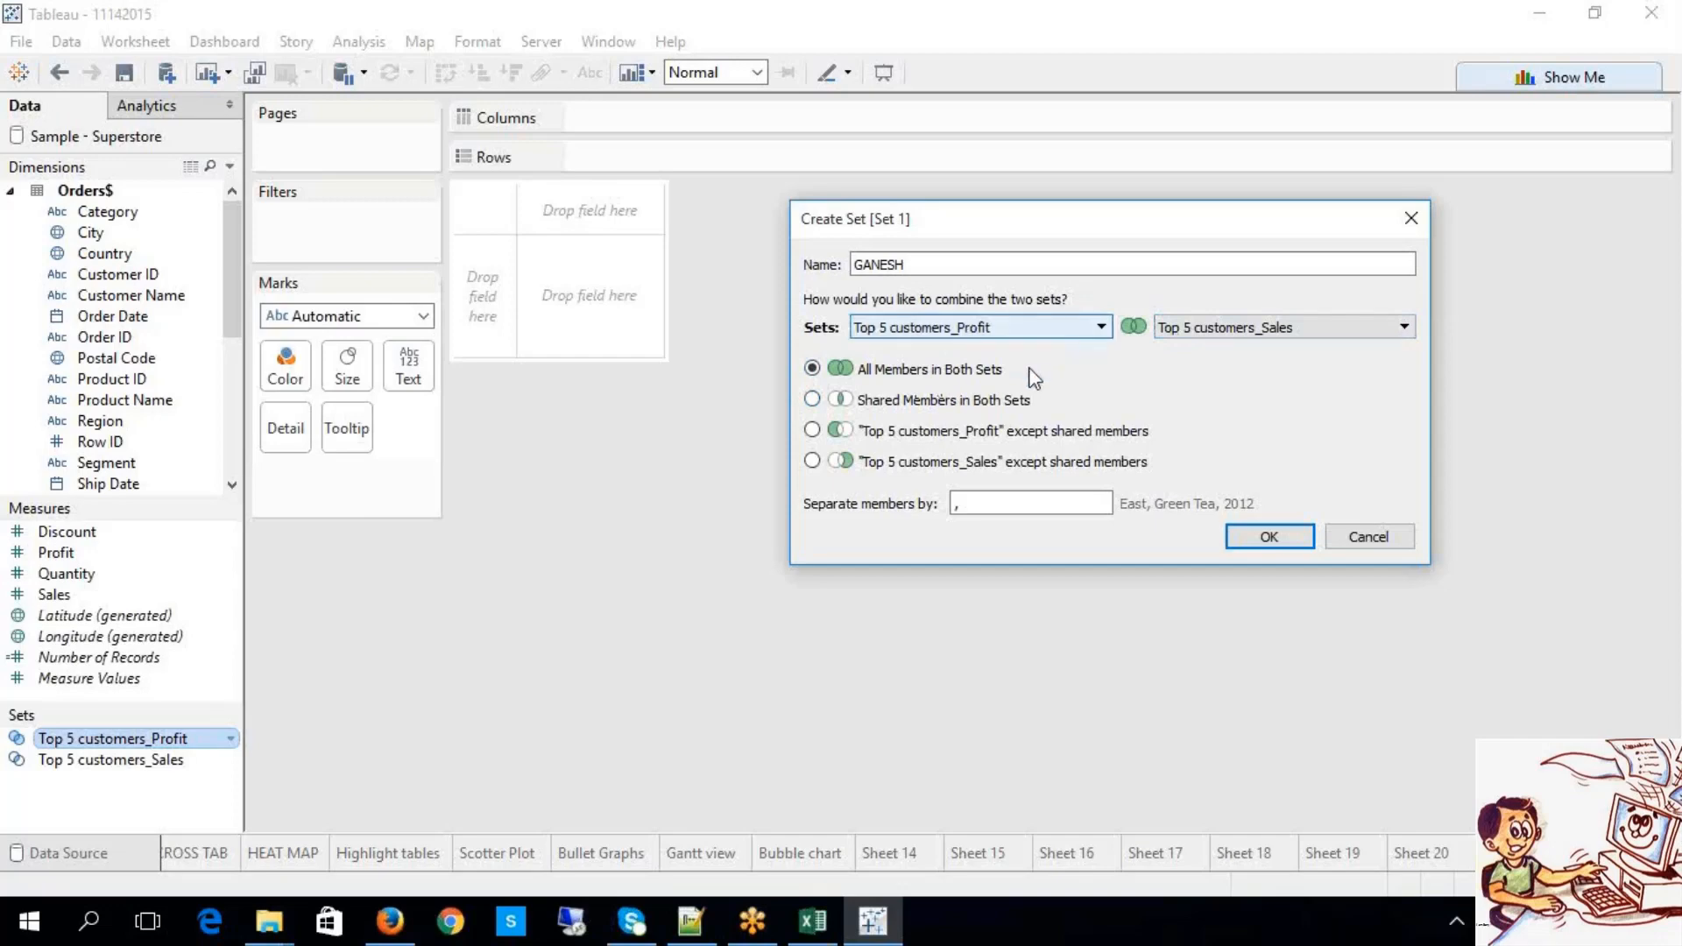
pyautogui.click(1008, 400)
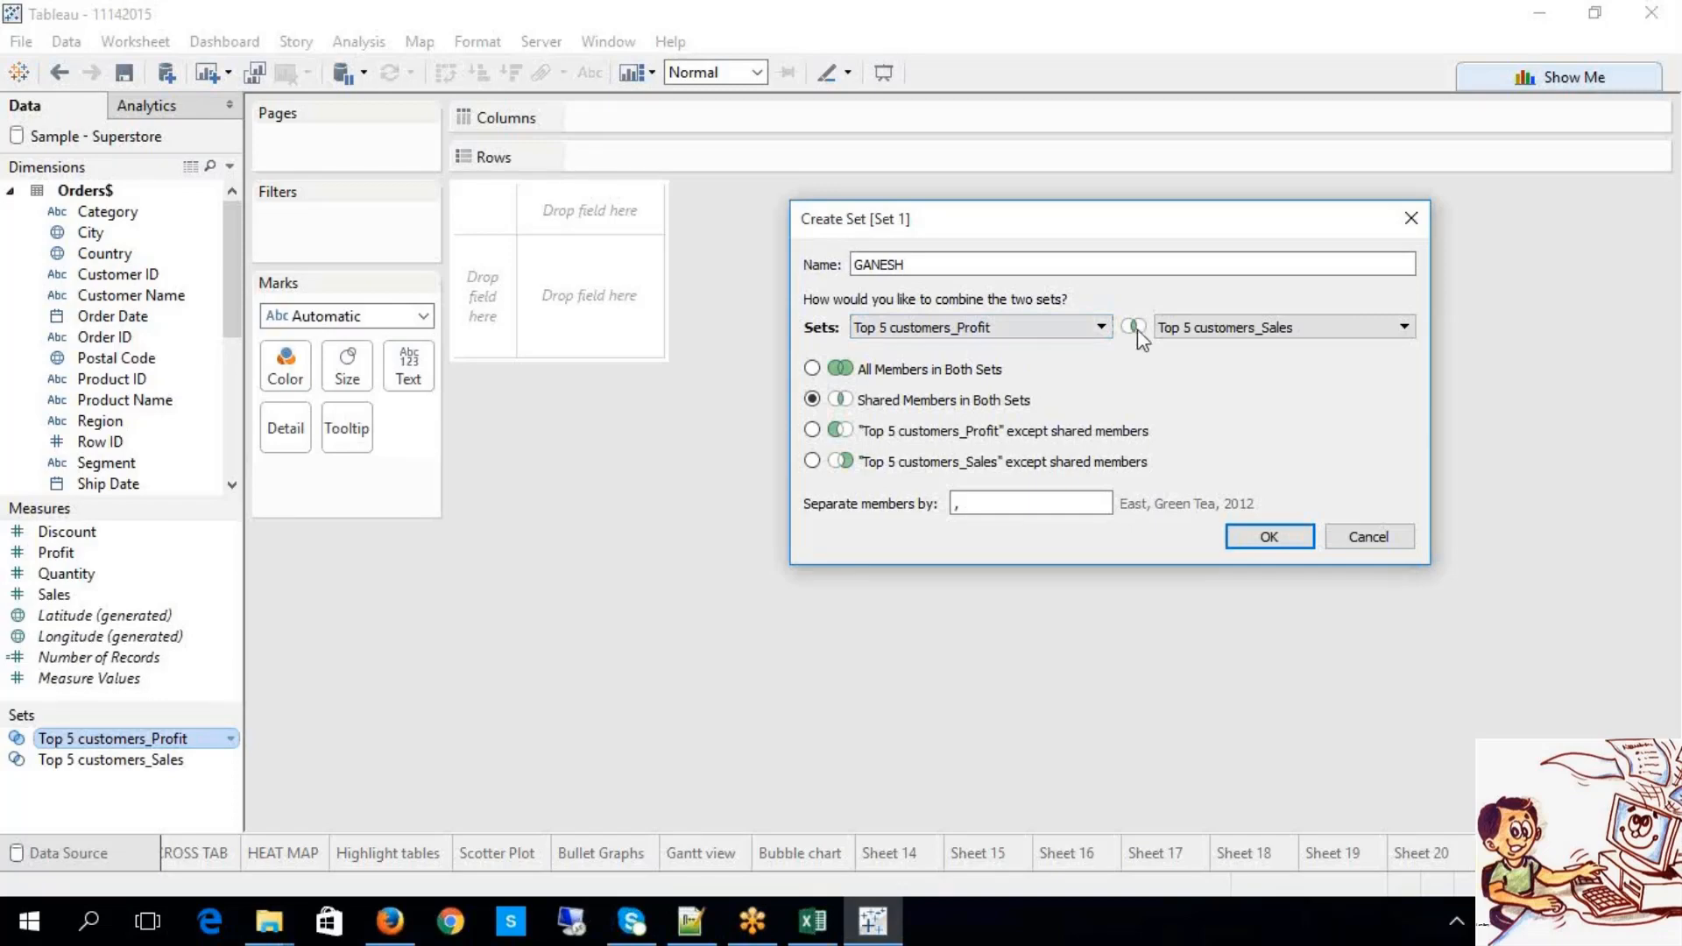
pyautogui.click(1056, 432)
pyautogui.click(813, 461)
pyautogui.click(980, 396)
pyautogui.click(1249, 537)
pyautogui.click(108, 742)
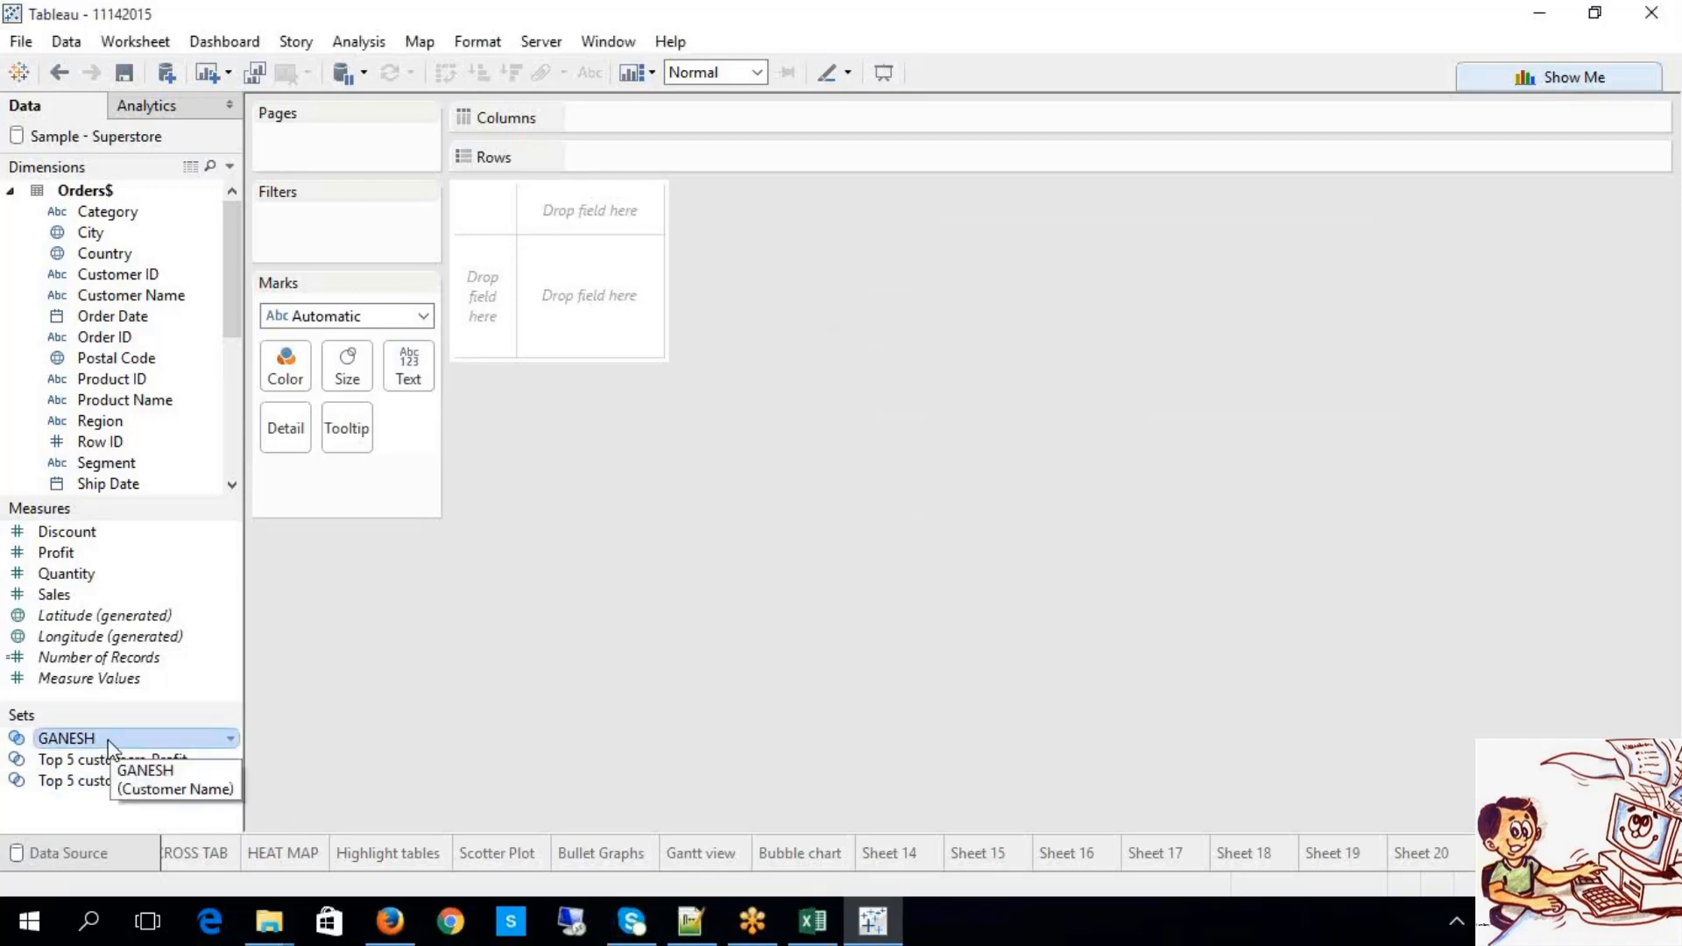
# Step: Put GANESH on Rows showing its members, then add Customer Name to list the five customers
pyautogui.moveTo(109, 742); pyautogui.dragTo(713, 165)
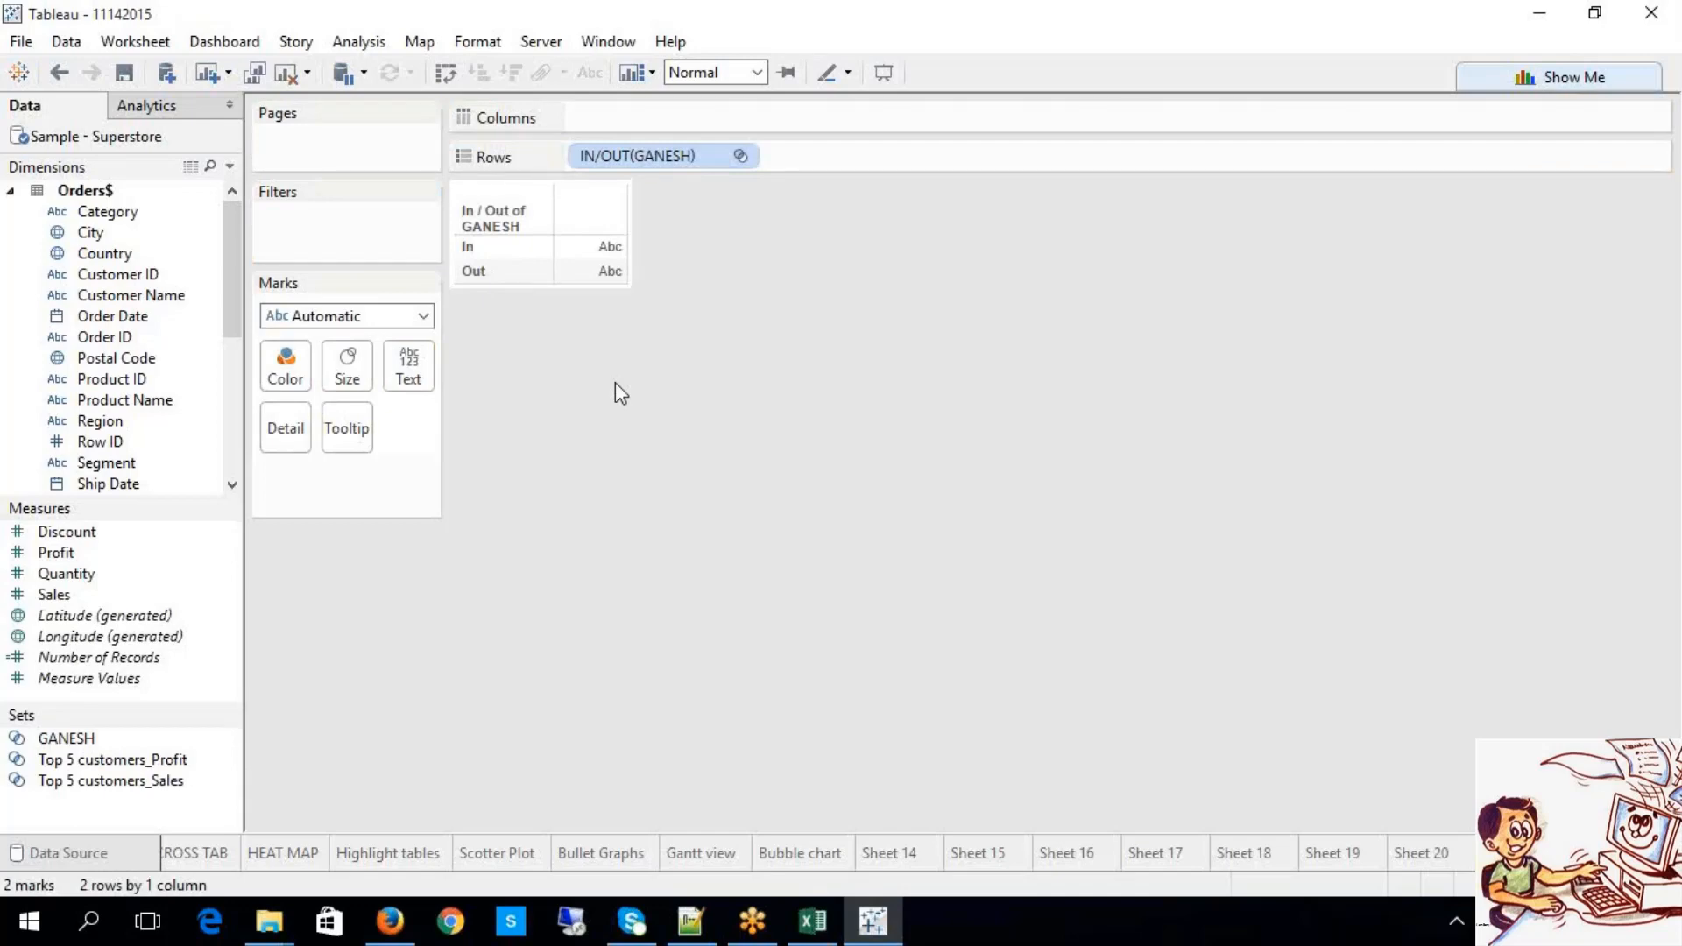
pyautogui.click(744, 156)
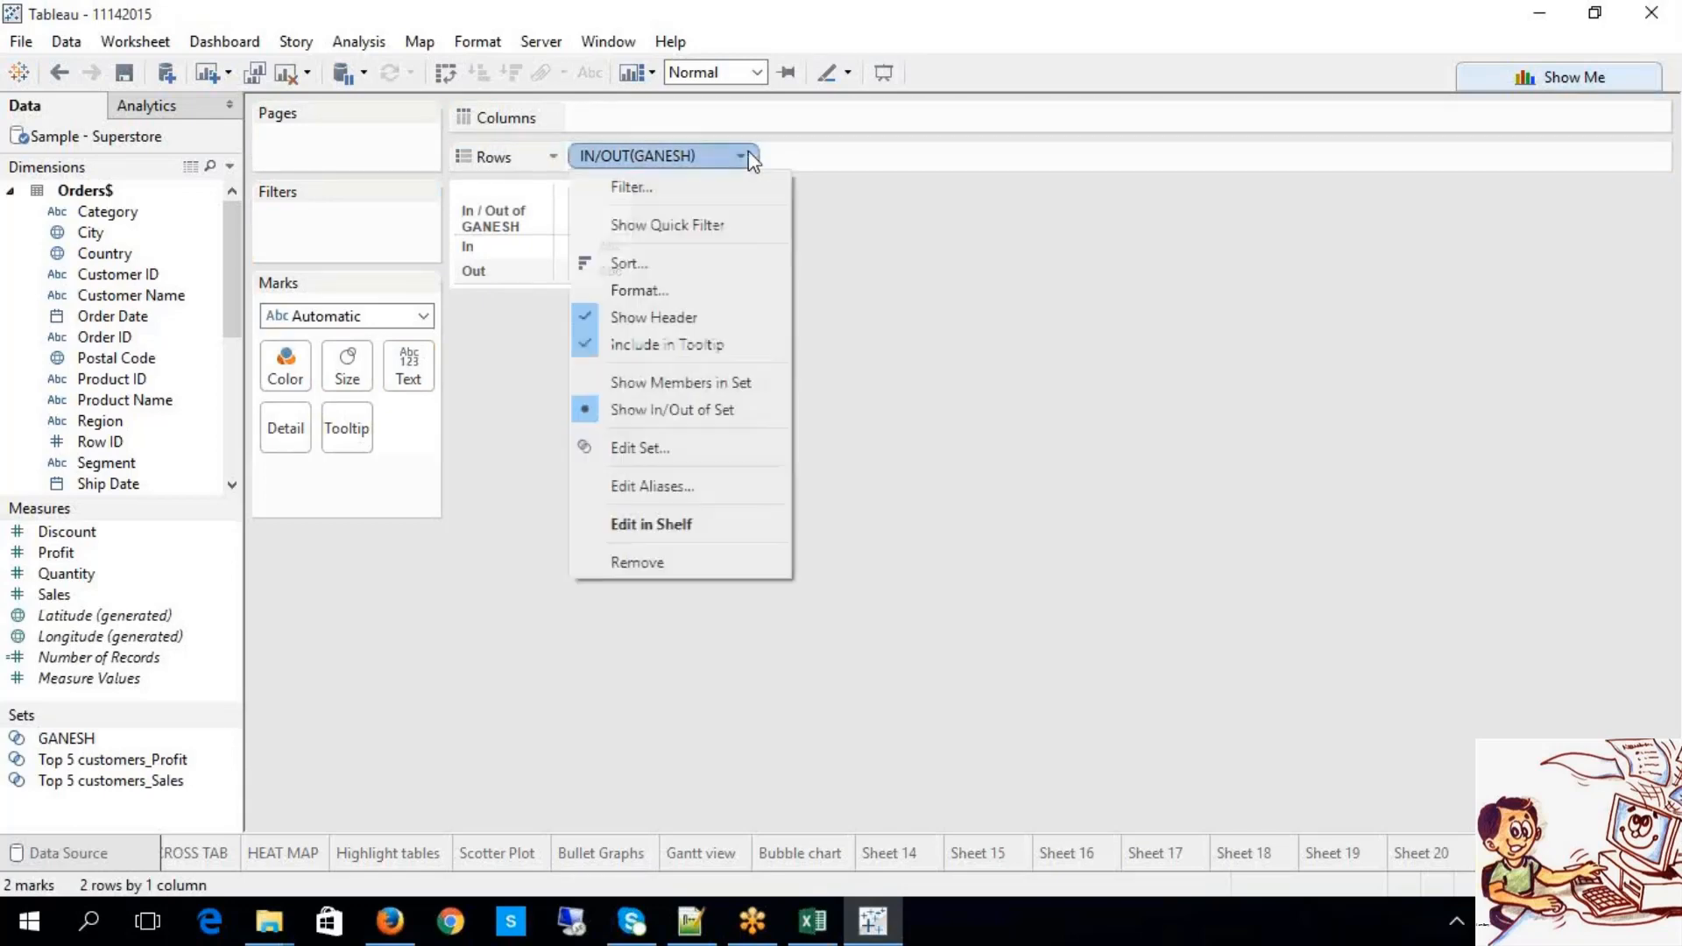
pyautogui.click(697, 405)
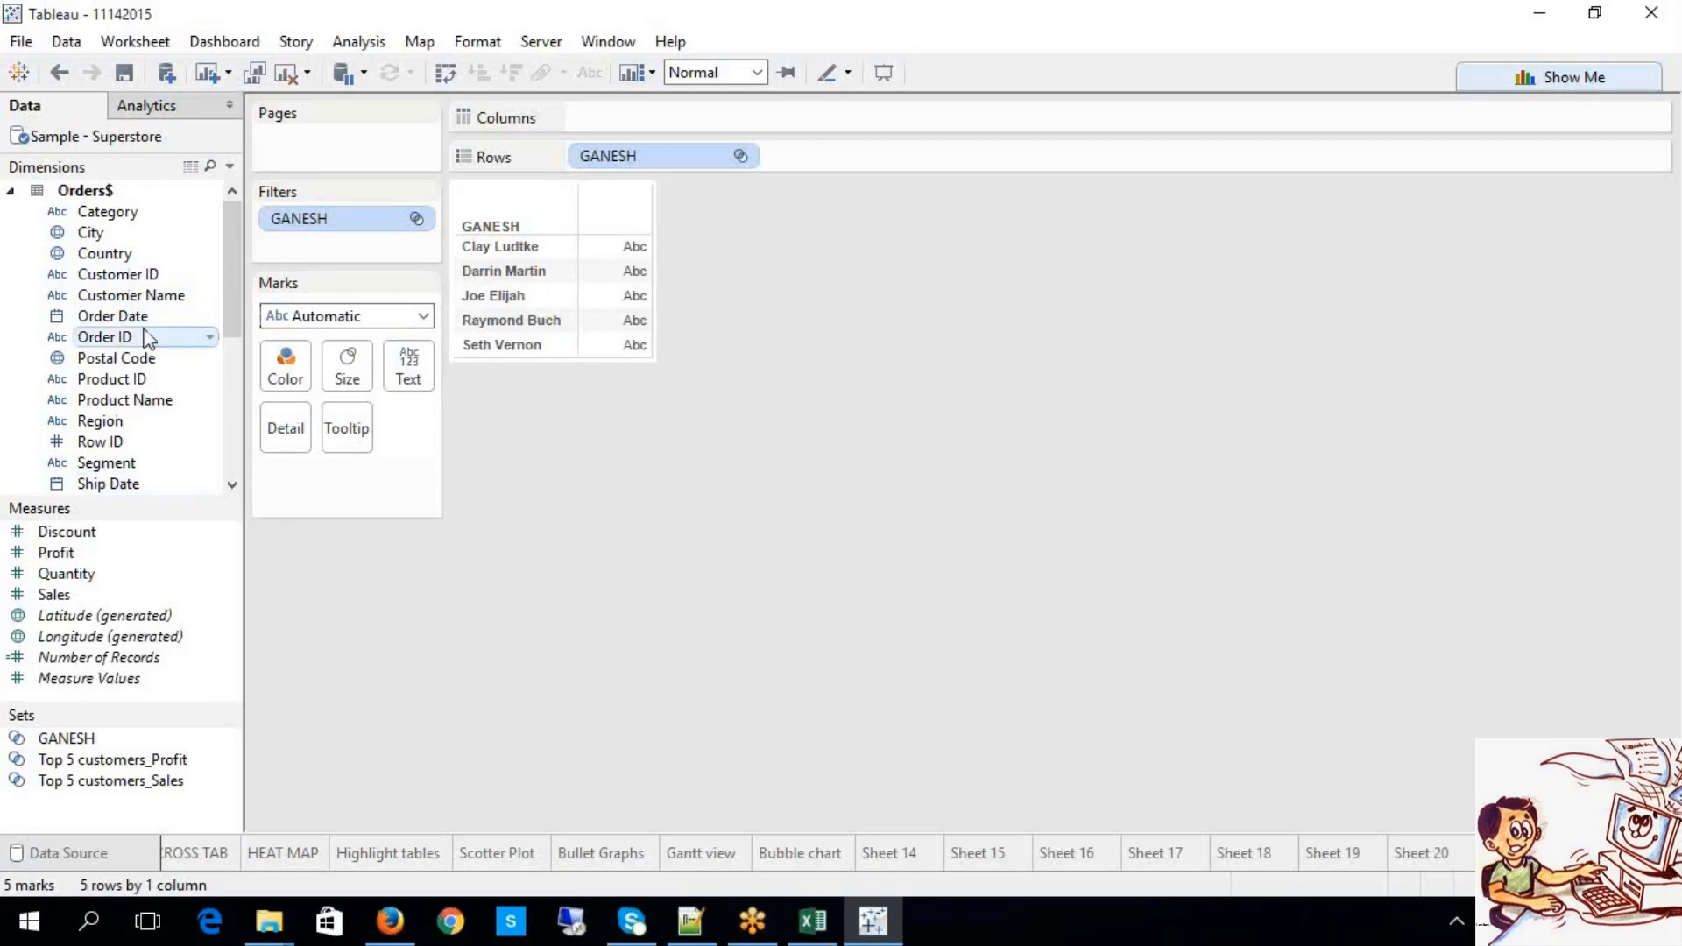
pyautogui.moveTo(132, 295); pyautogui.dragTo(881, 164)
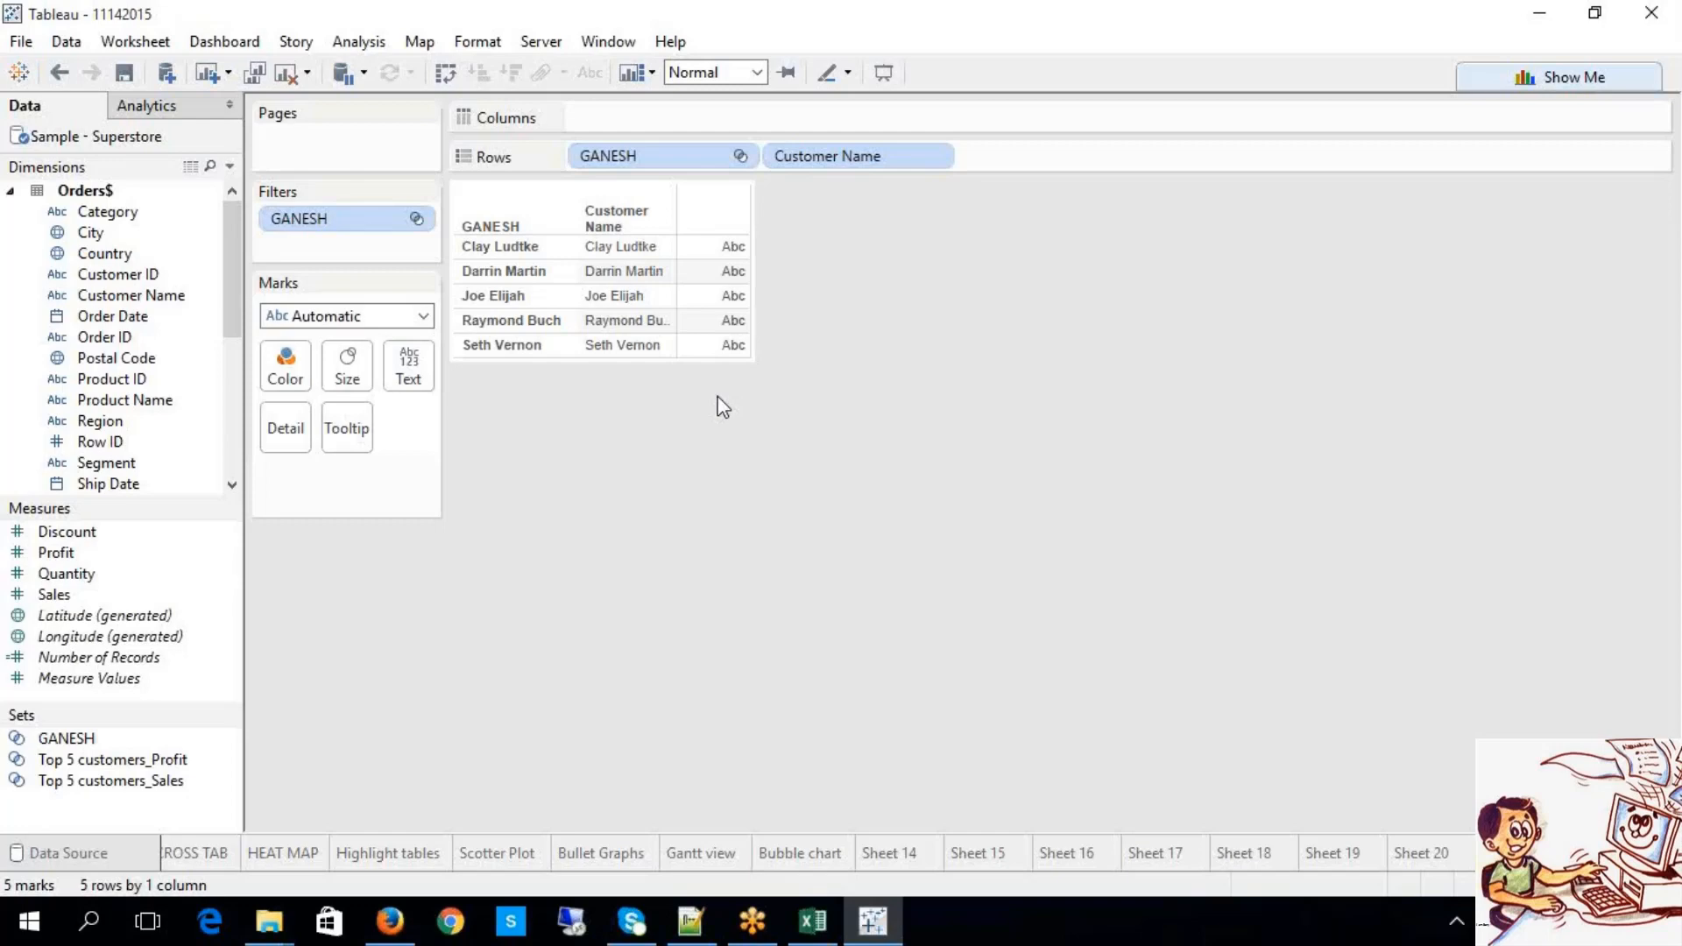
# Step: Check that GANESH combines the shared members of both top-5 sets, then start blank Sheet 21
pyautogui.click(210, 738)
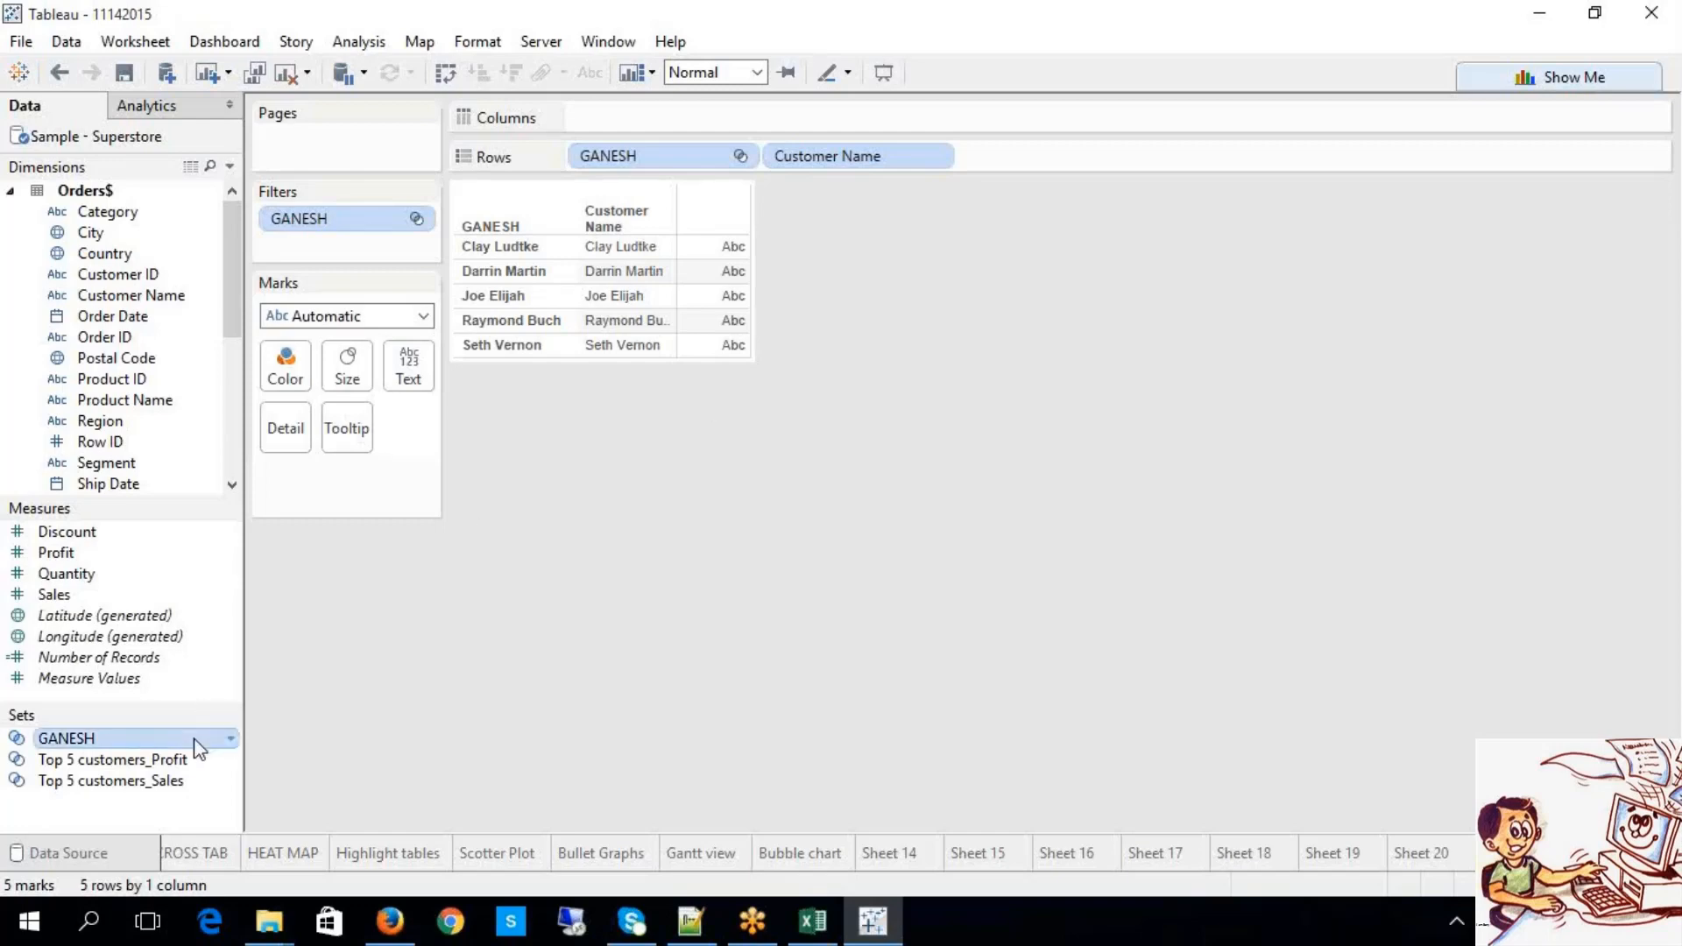
pyautogui.rightClick(197, 742)
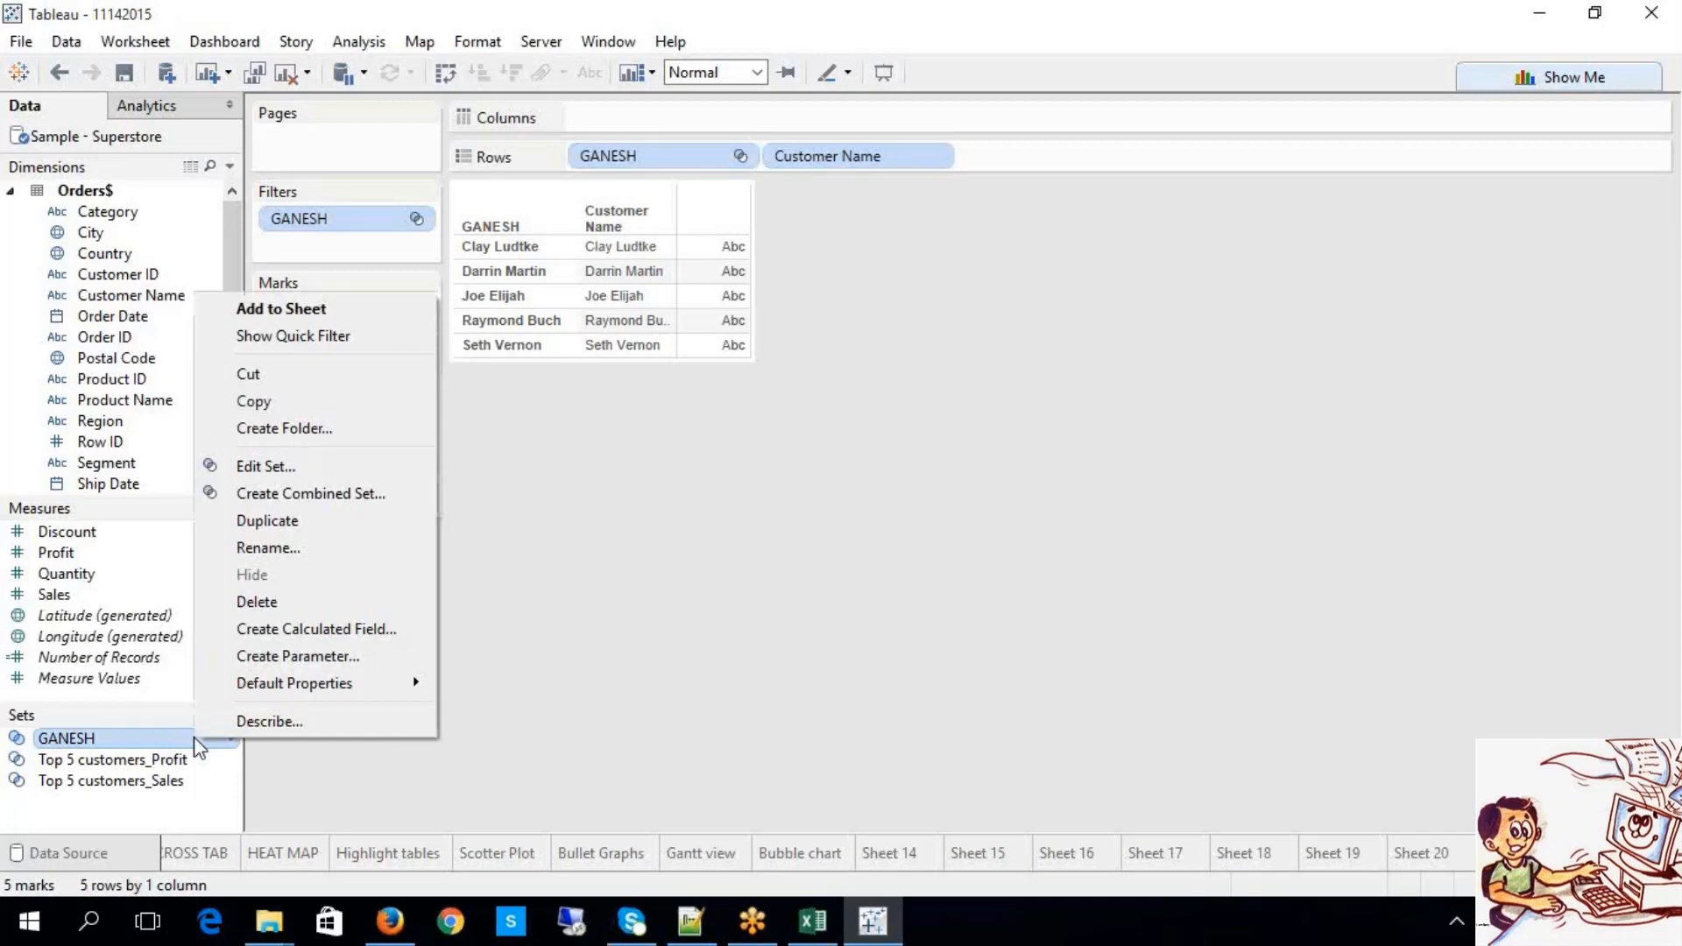
pyautogui.click(291, 470)
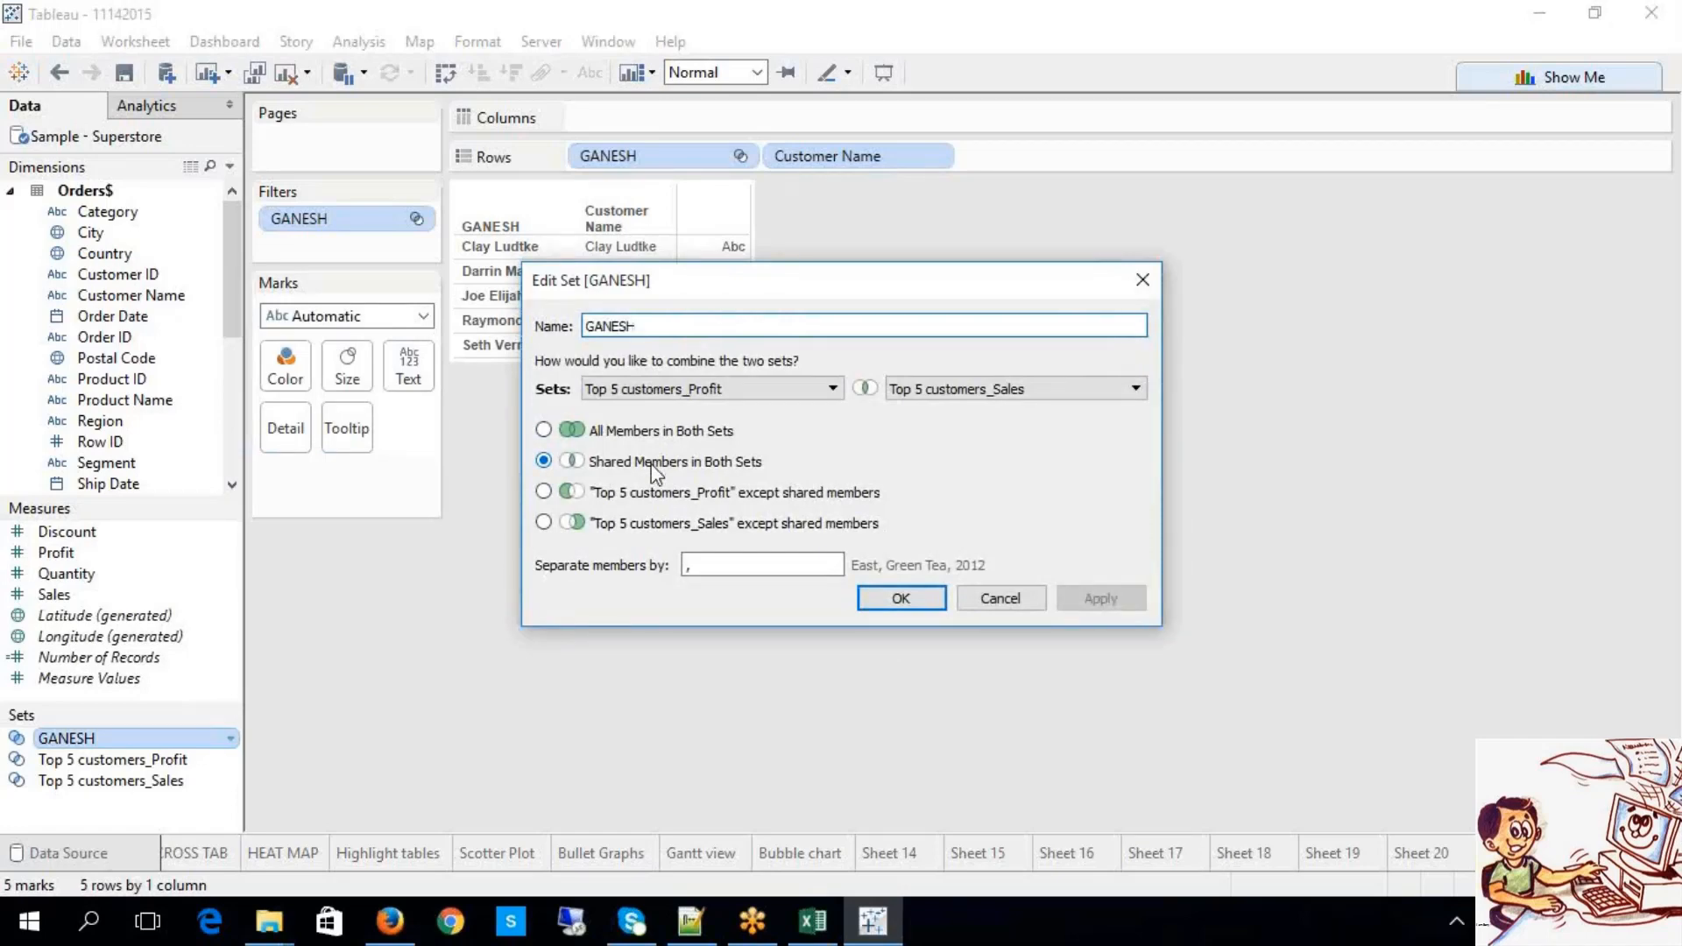
pyautogui.click(919, 594)
pyautogui.click(1582, 853)
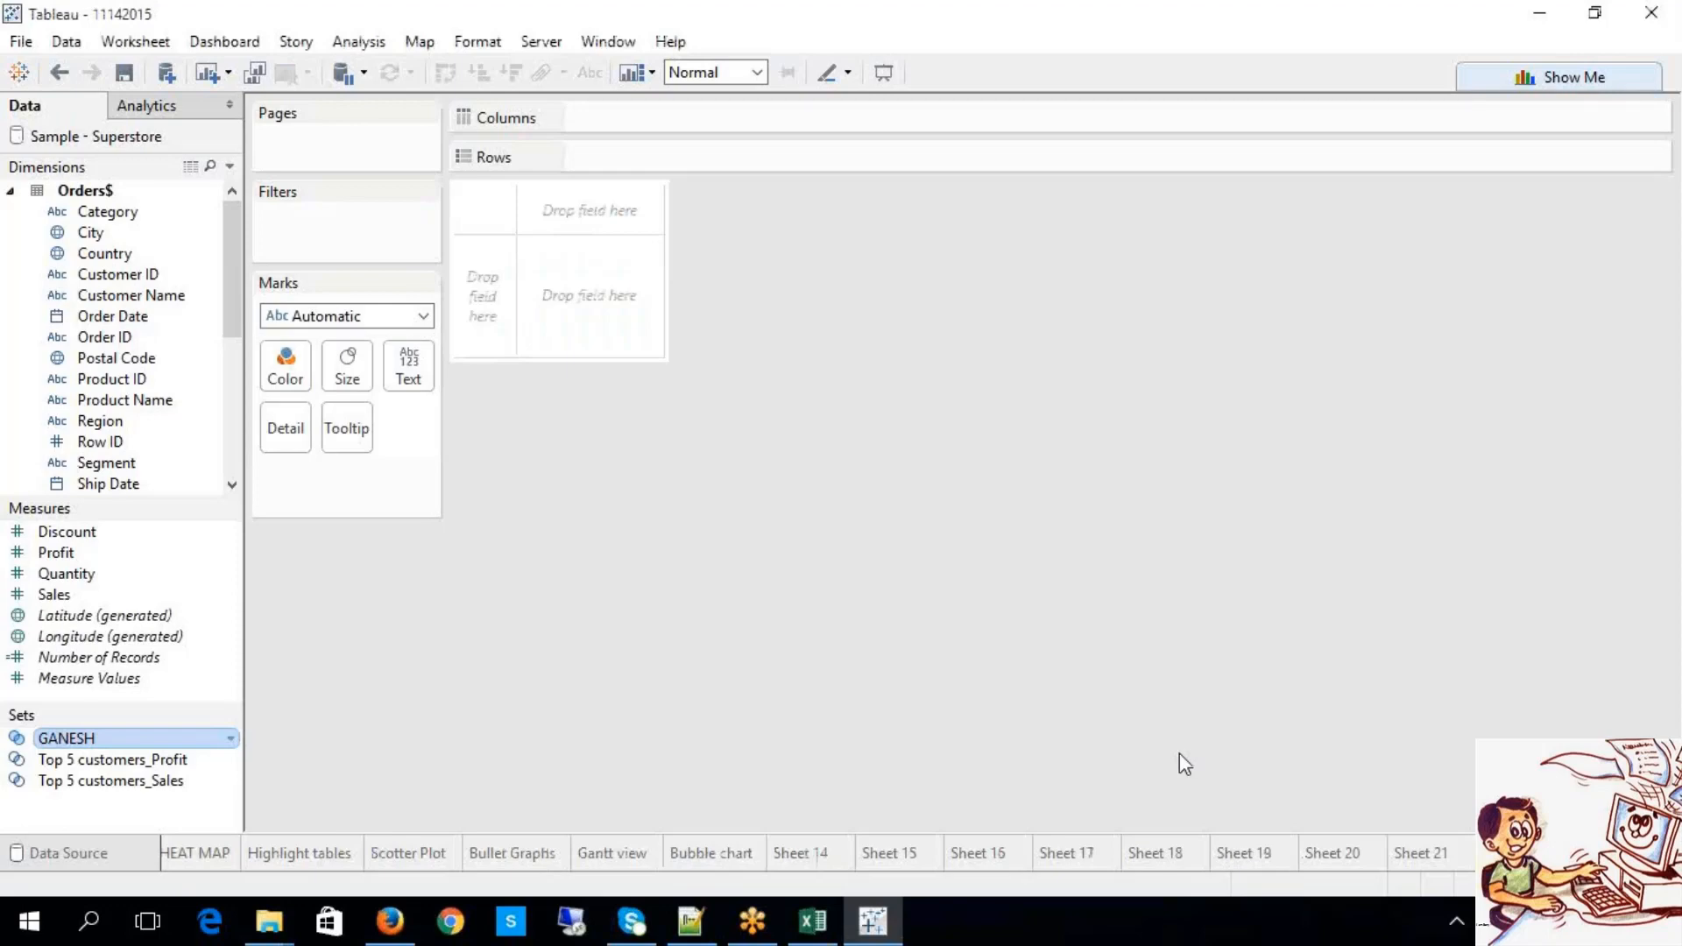
# Step: Open a Create Set dialog for Customer Name, listing its 247 customers
pyautogui.click(177, 300)
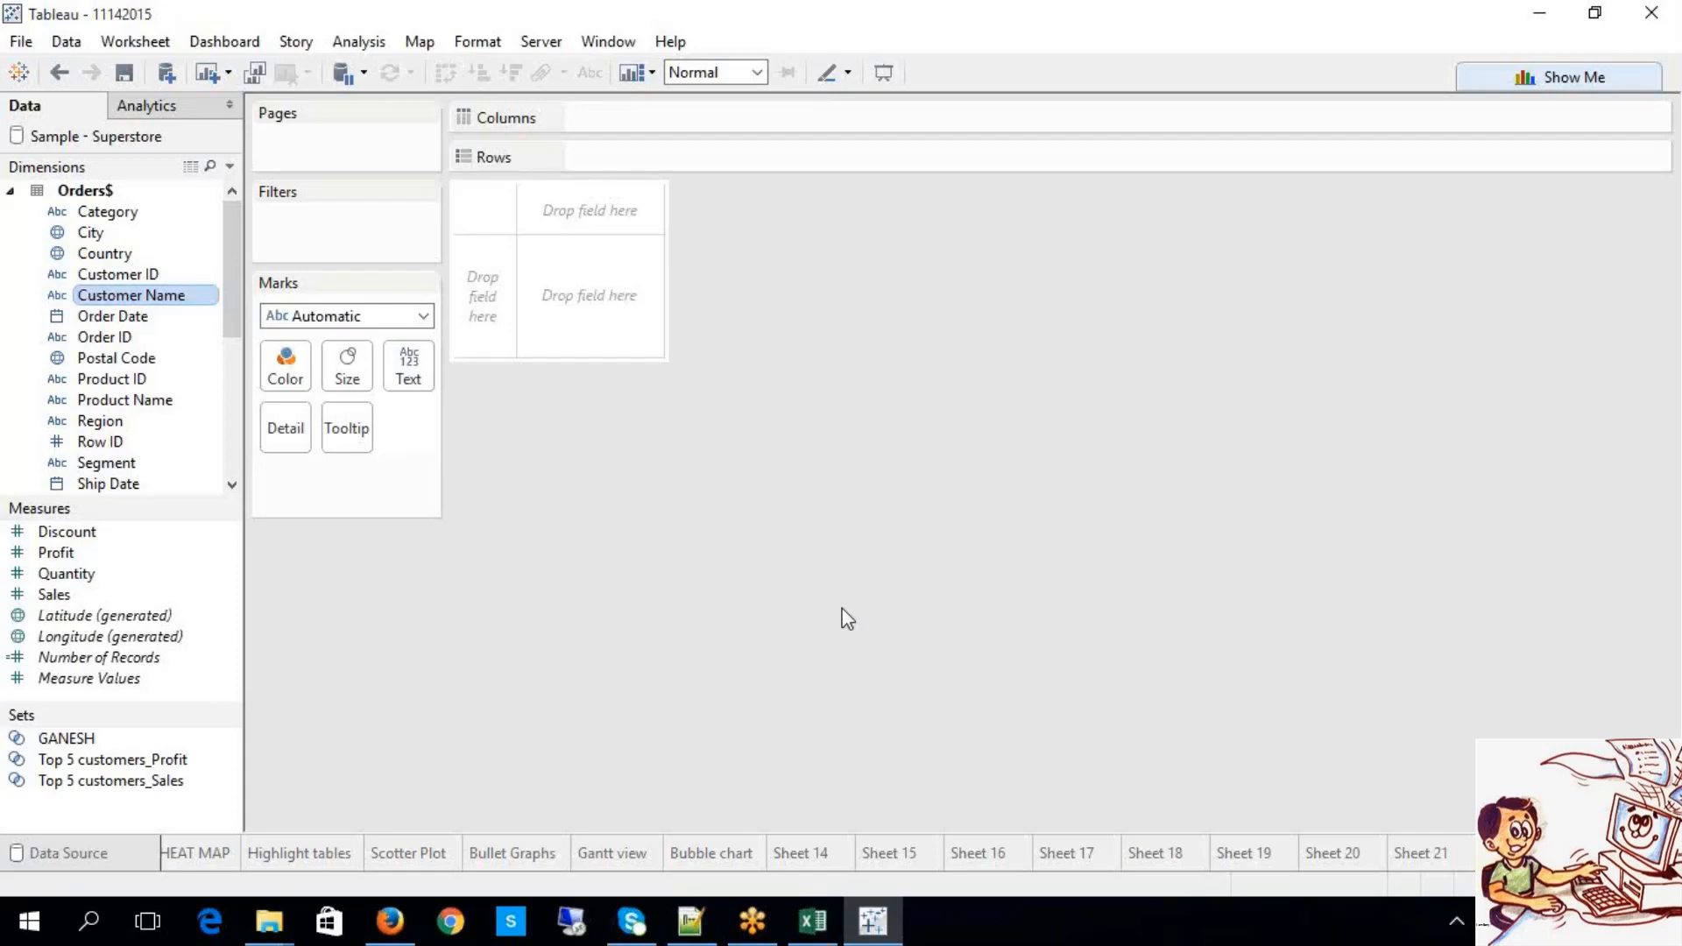
pyautogui.rightClick(157, 299)
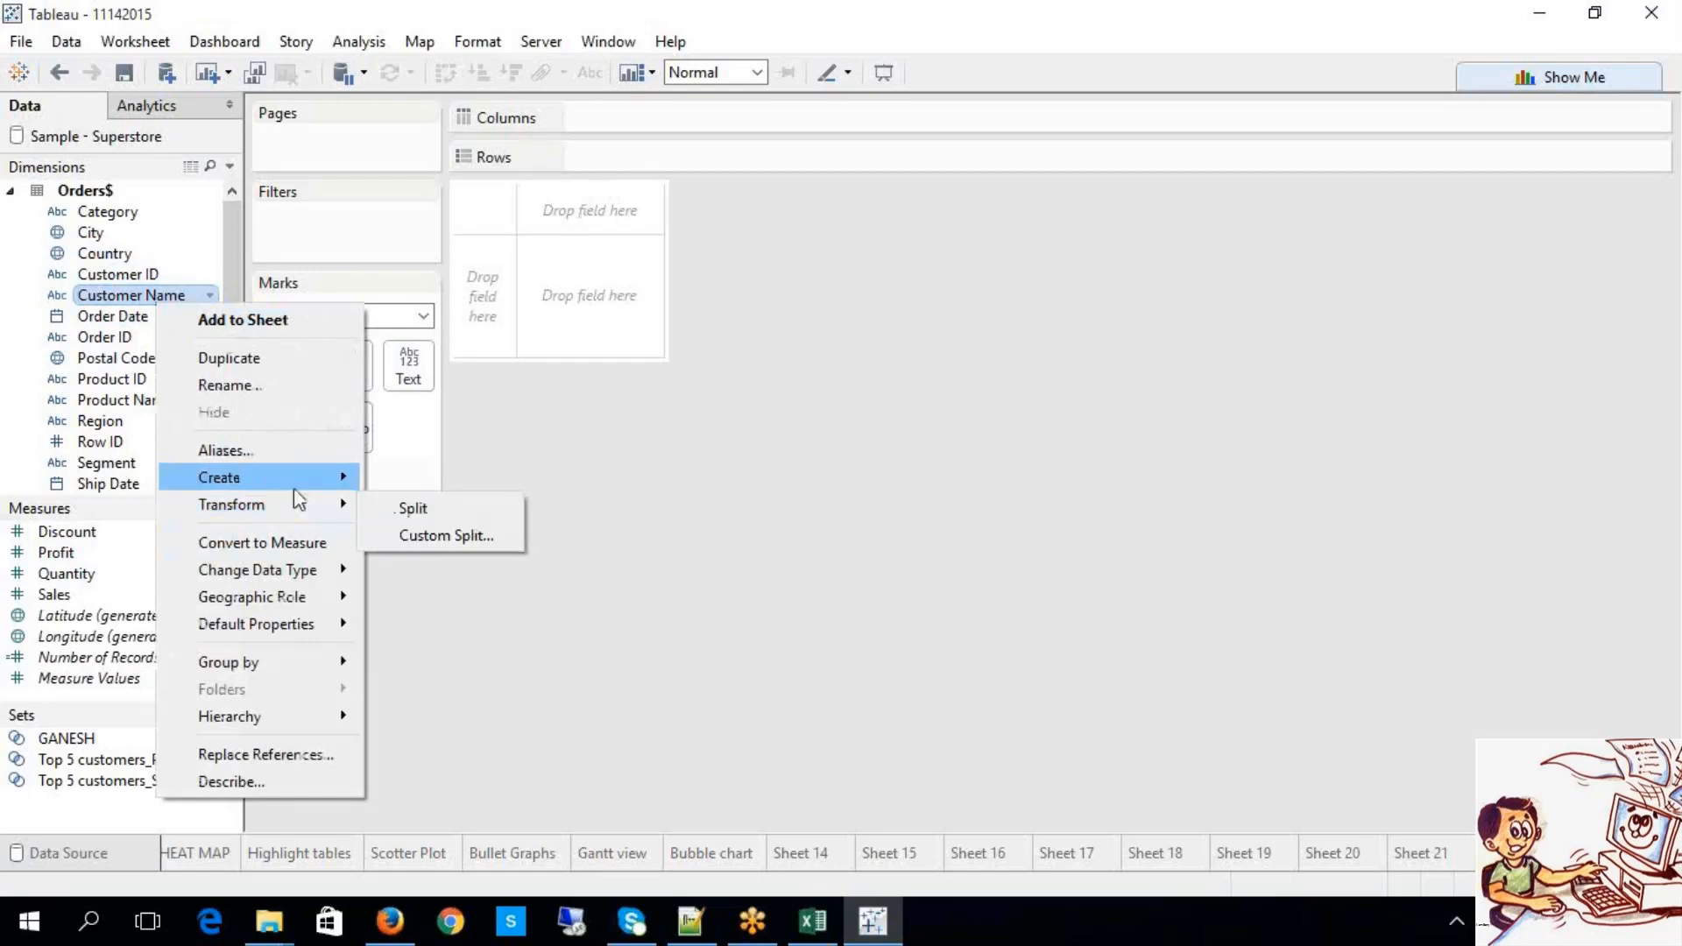
pyautogui.moveTo(300, 482)
pyautogui.click(409, 535)
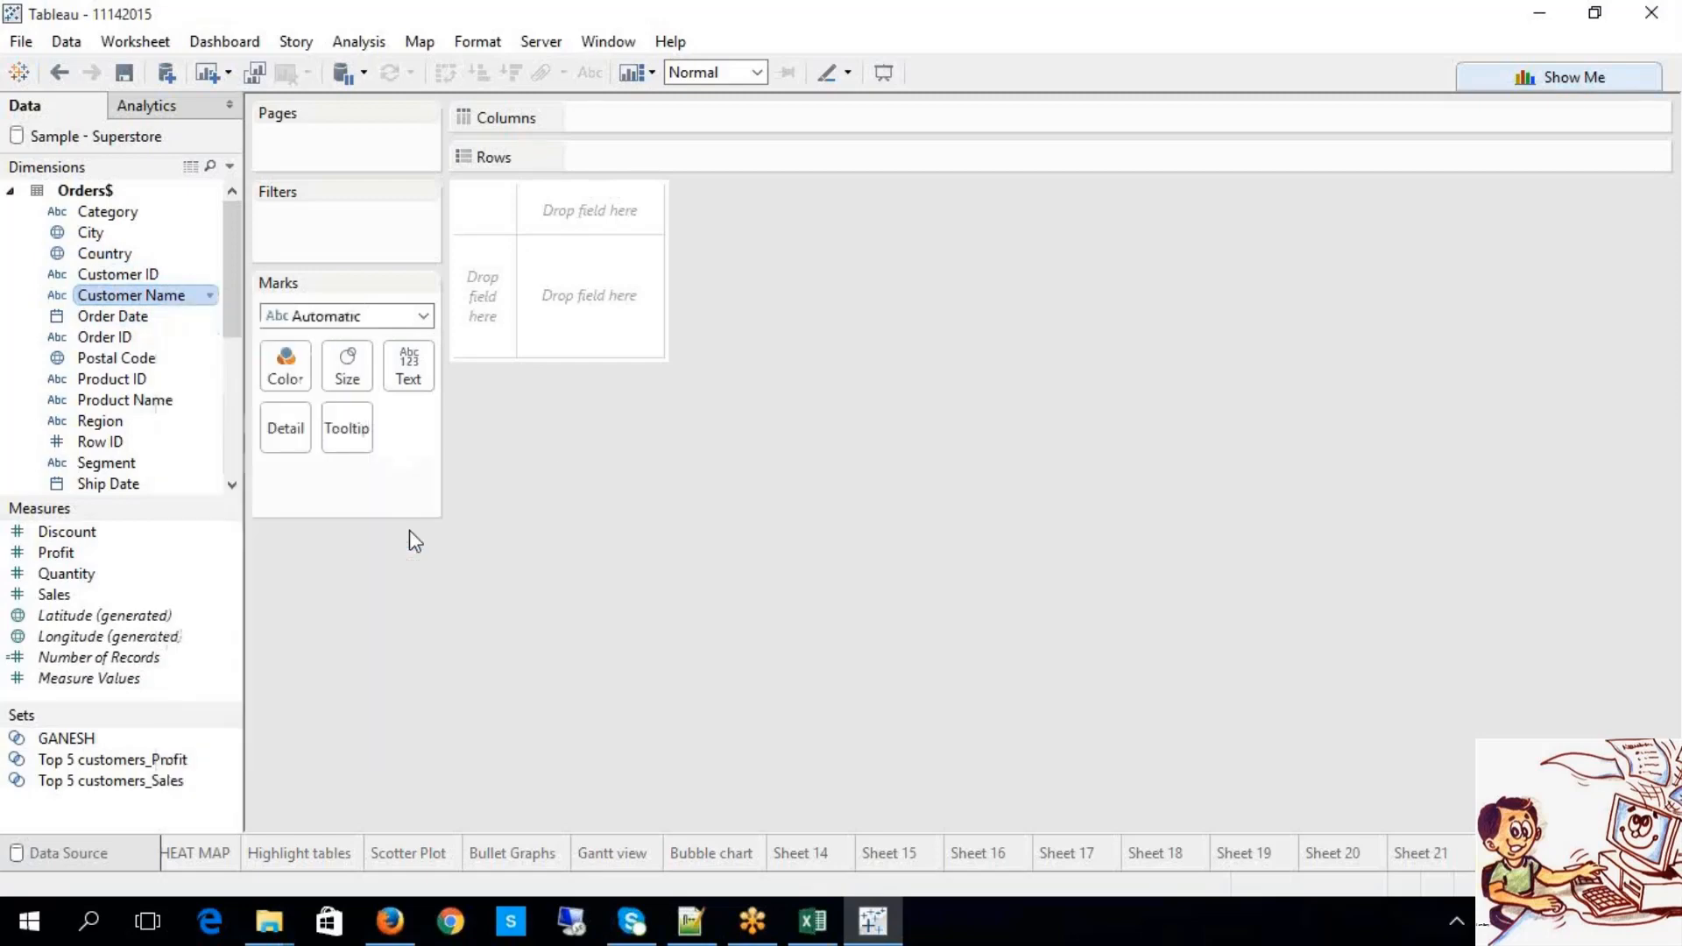
pyautogui.click(660, 162)
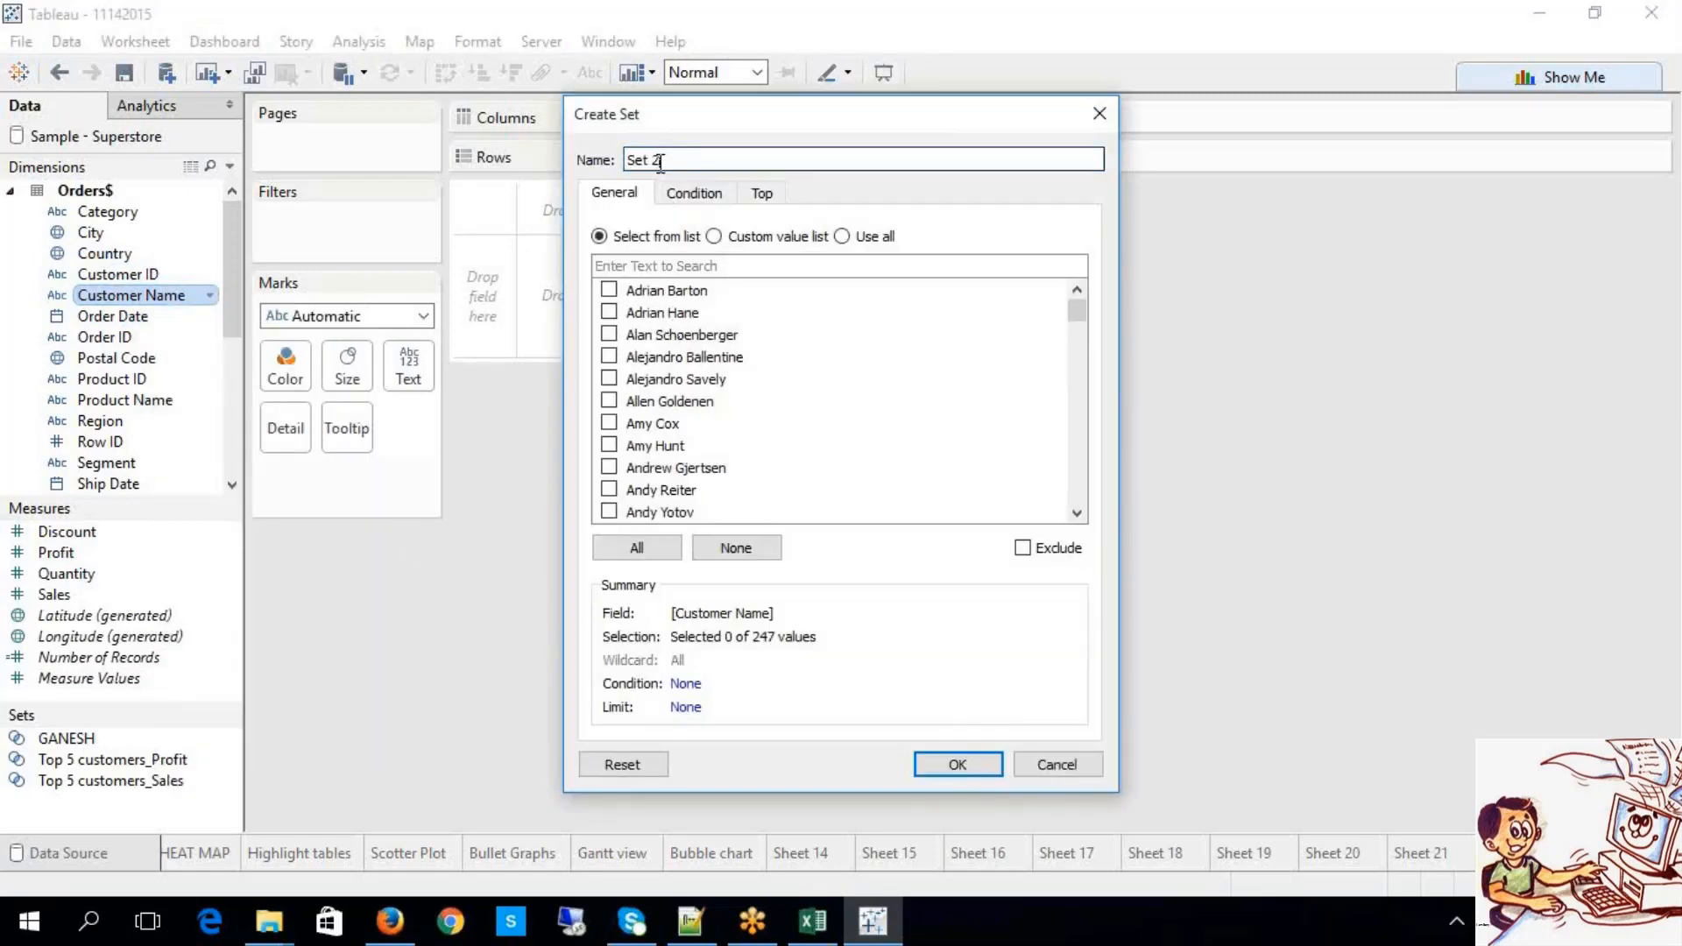
# Step: Name the new set 'TOP 20 customers based on Profit'
pyautogui.moveTo(660, 163); pyautogui.dragTo(615, 129)
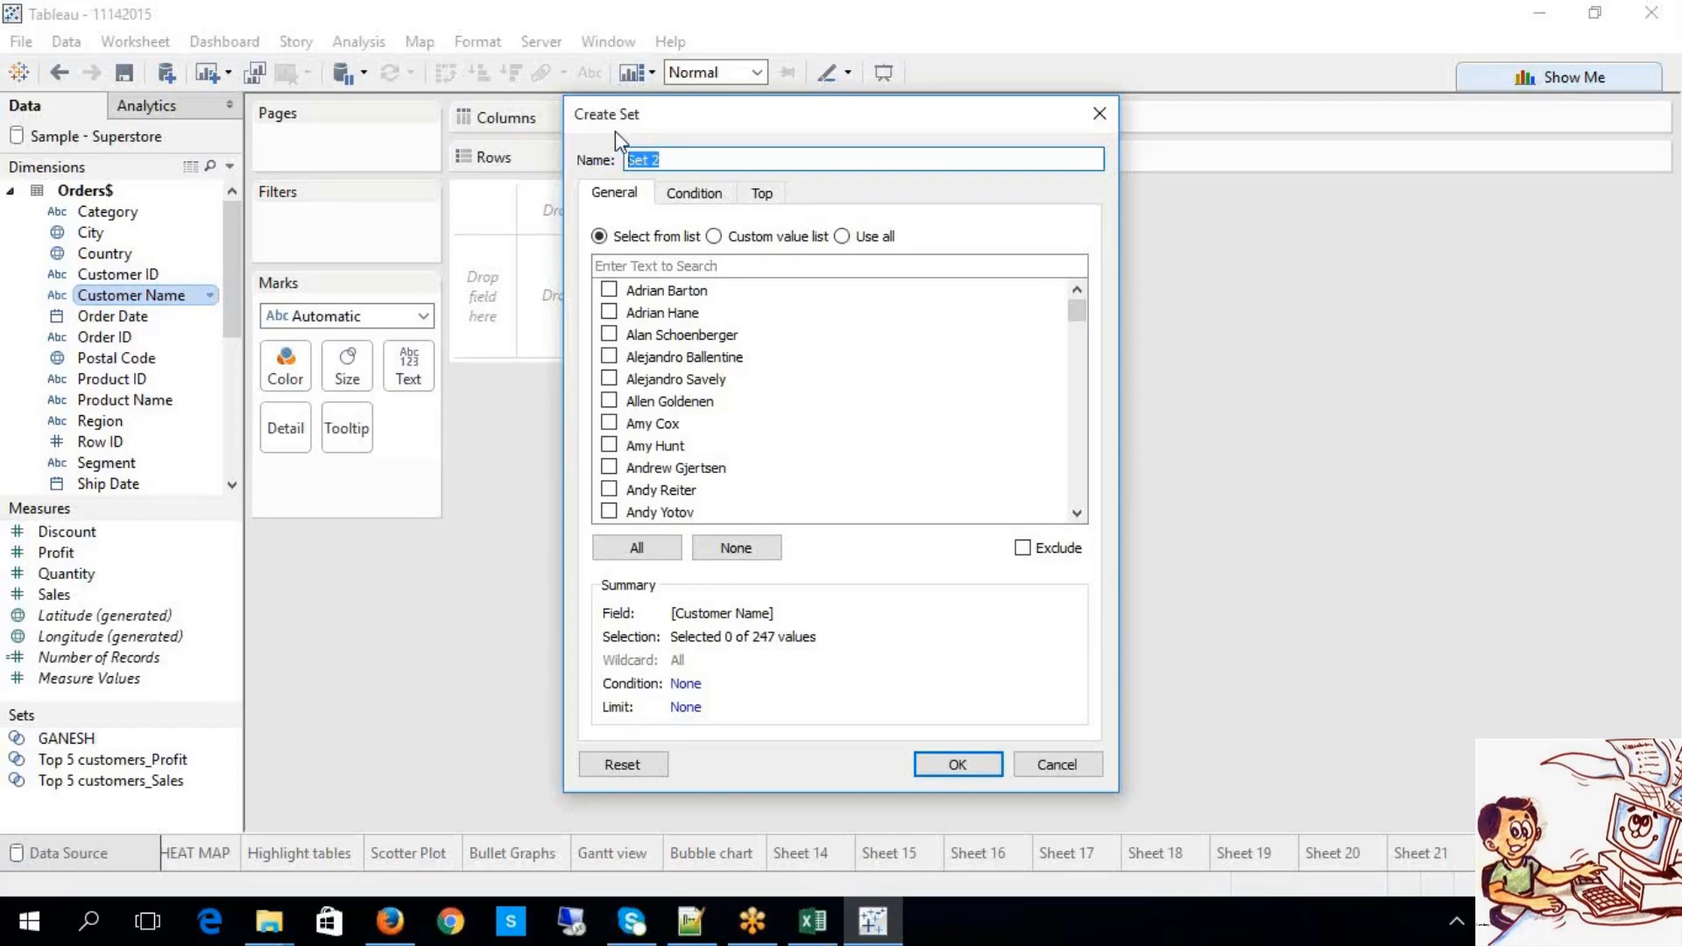
pyautogui.write('20 customers based on Profit')
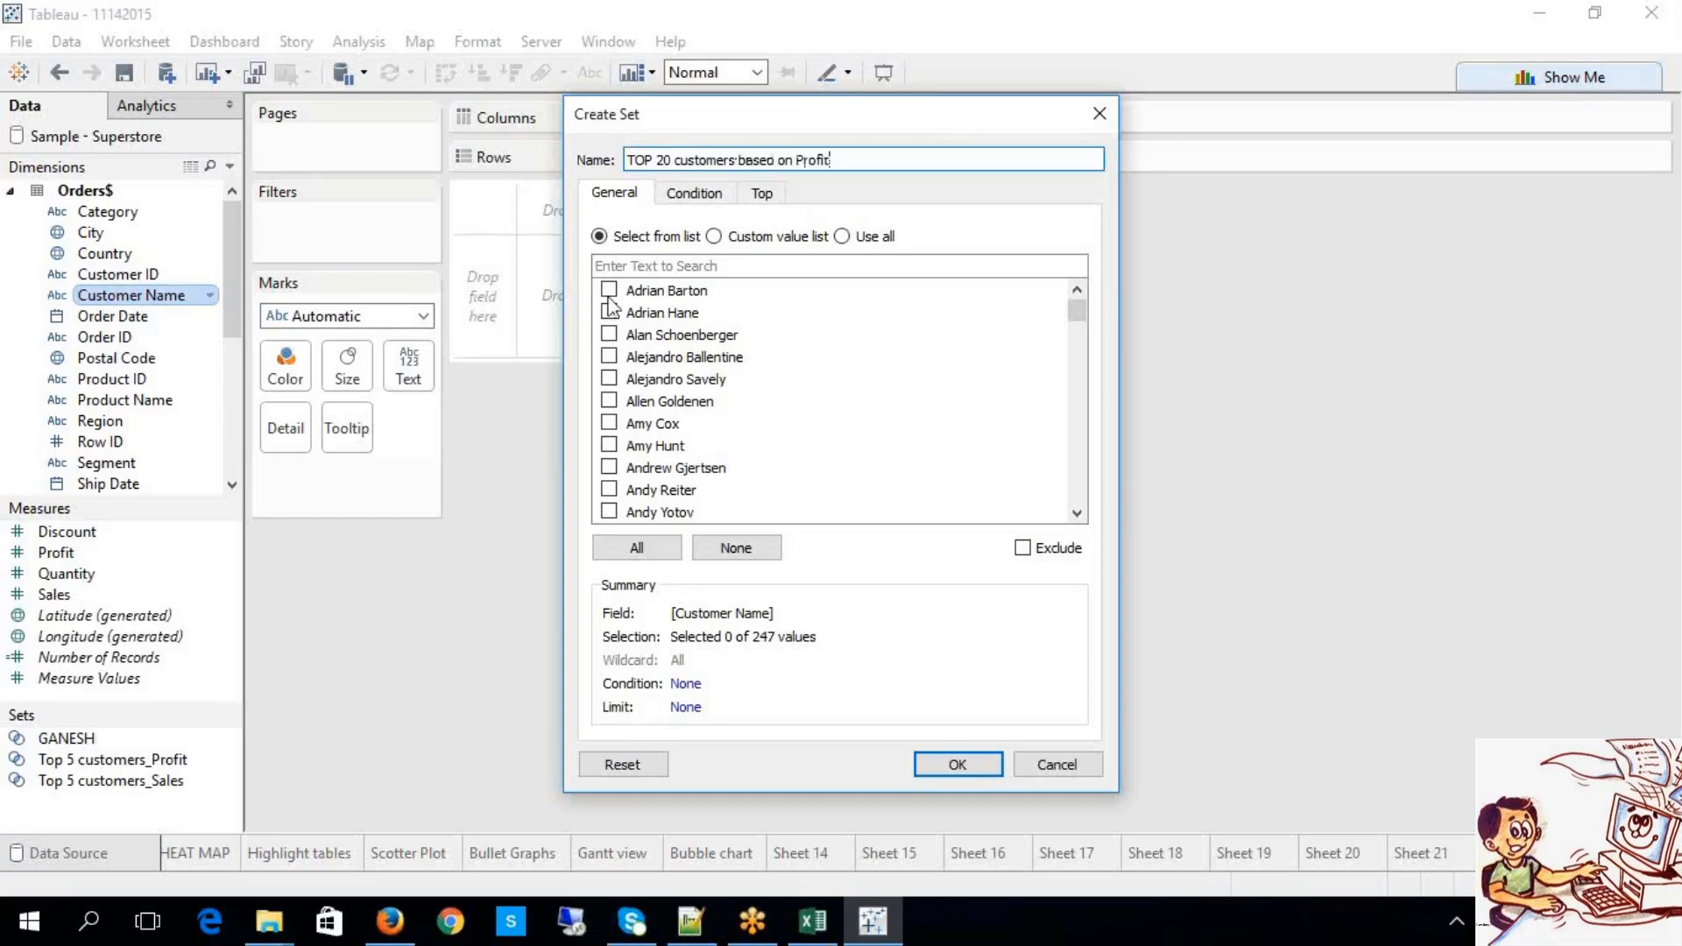
pyautogui.scroll(-12, 692, 425)
pyautogui.scroll(-12, 693, 425)
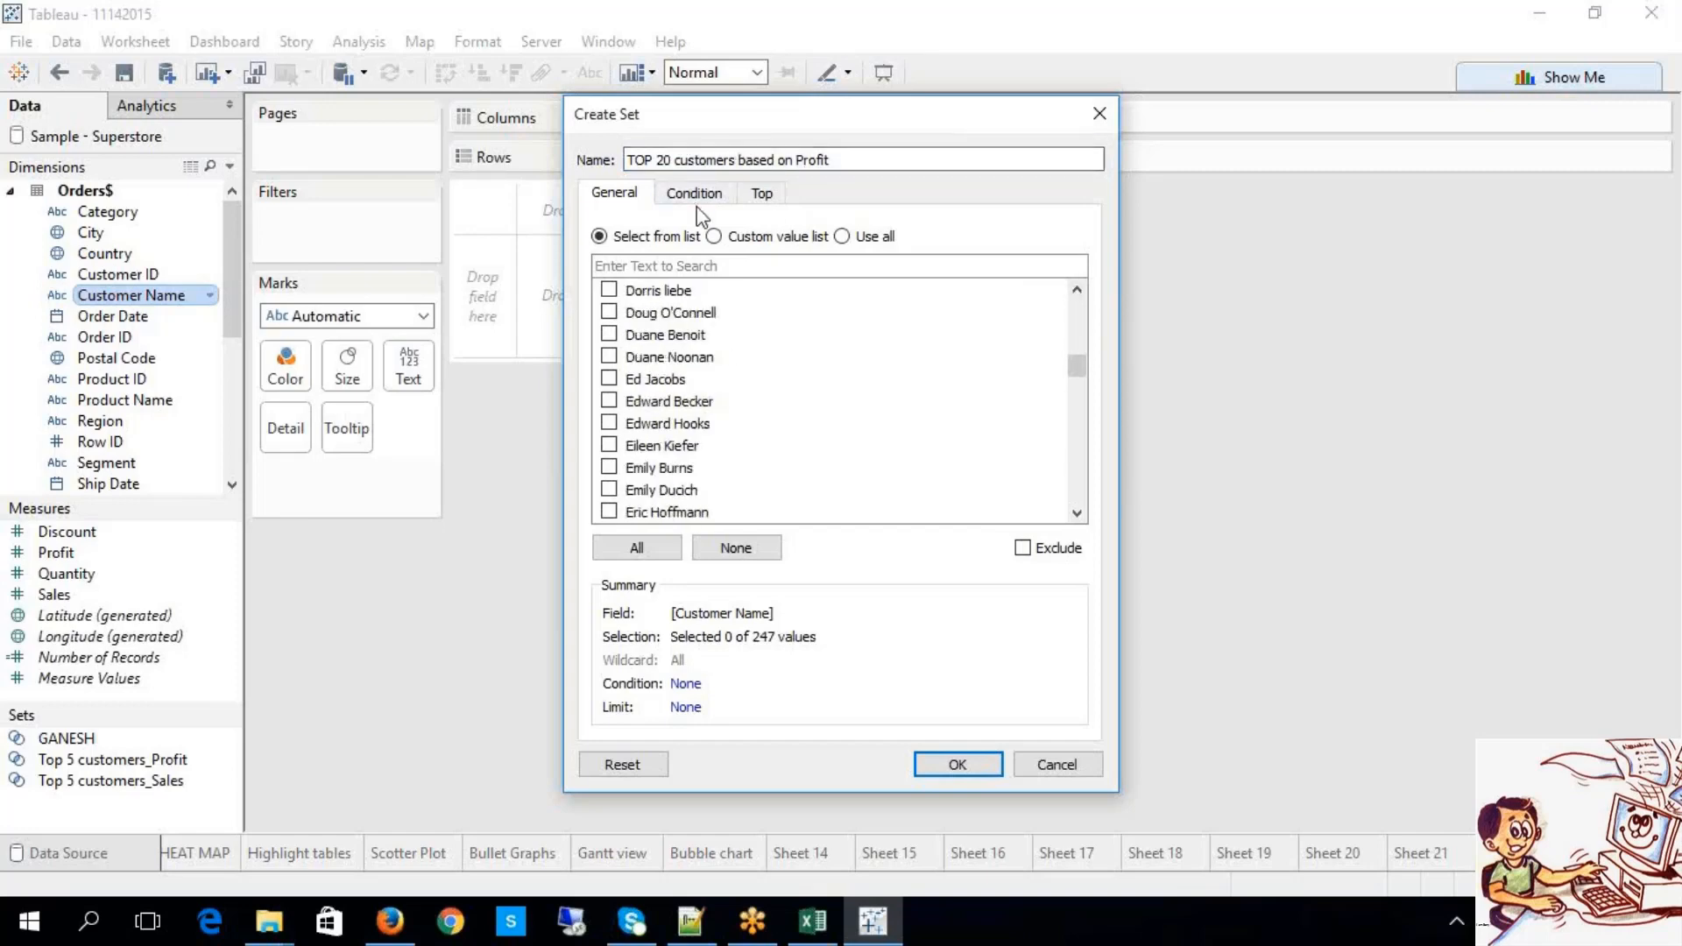
# Step: Add a By field condition requiring Sum of Profit < 50000
pyautogui.click(695, 195)
pyautogui.click(647, 256)
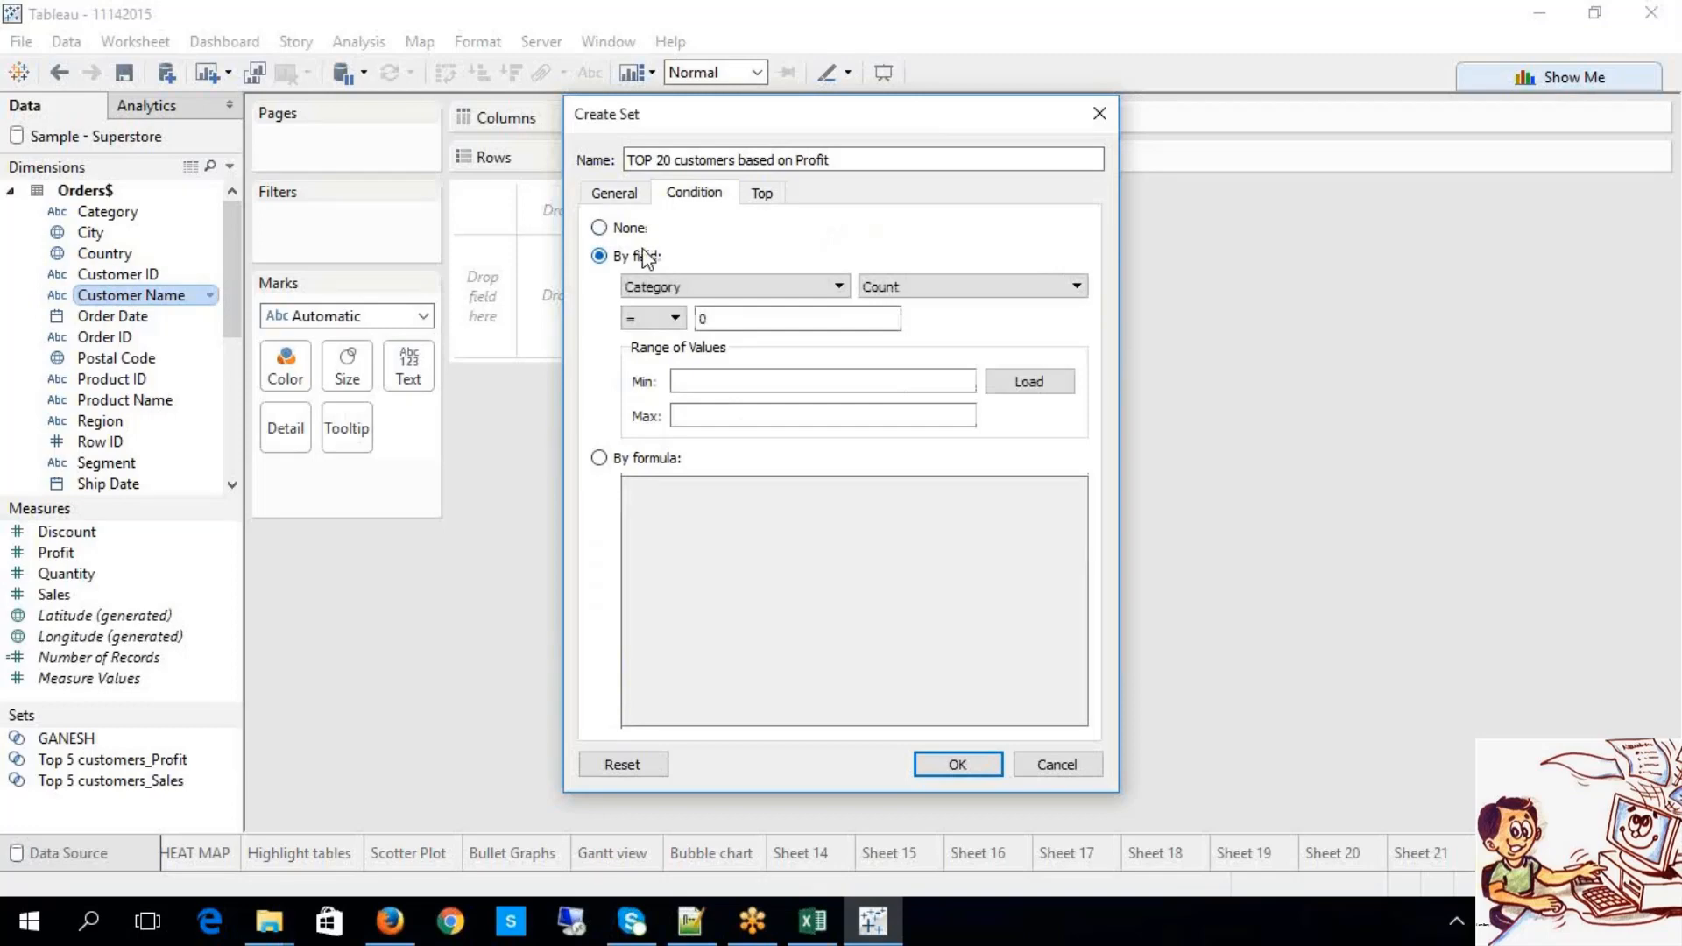
pyautogui.click(658, 290)
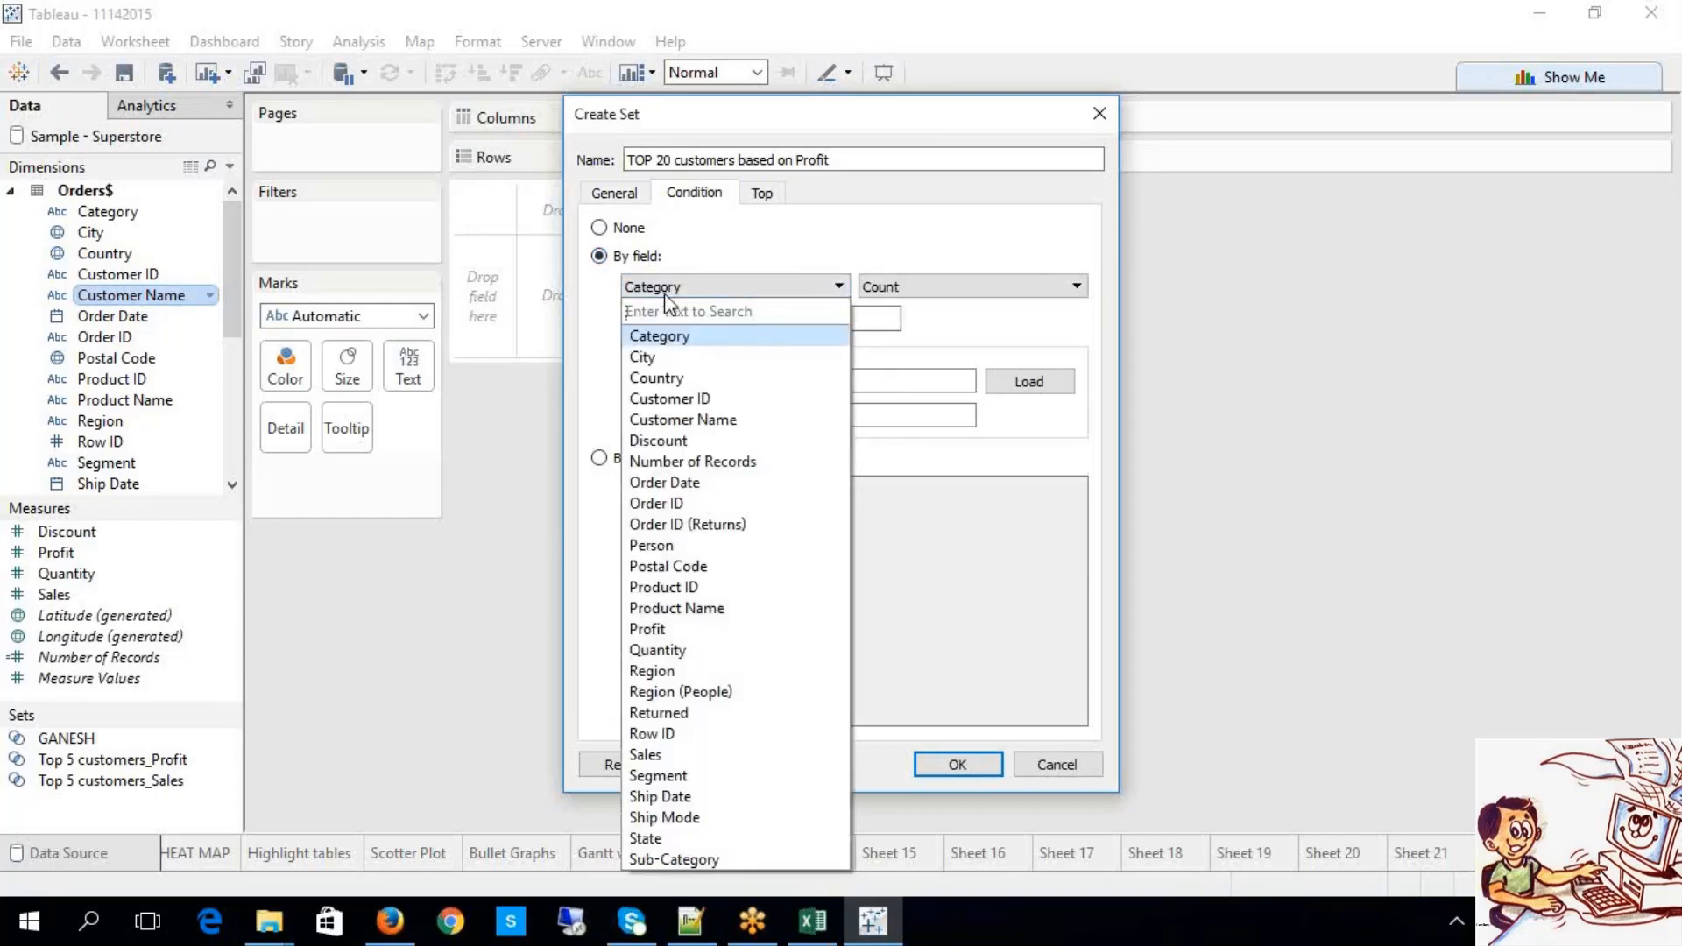
pyautogui.click(659, 629)
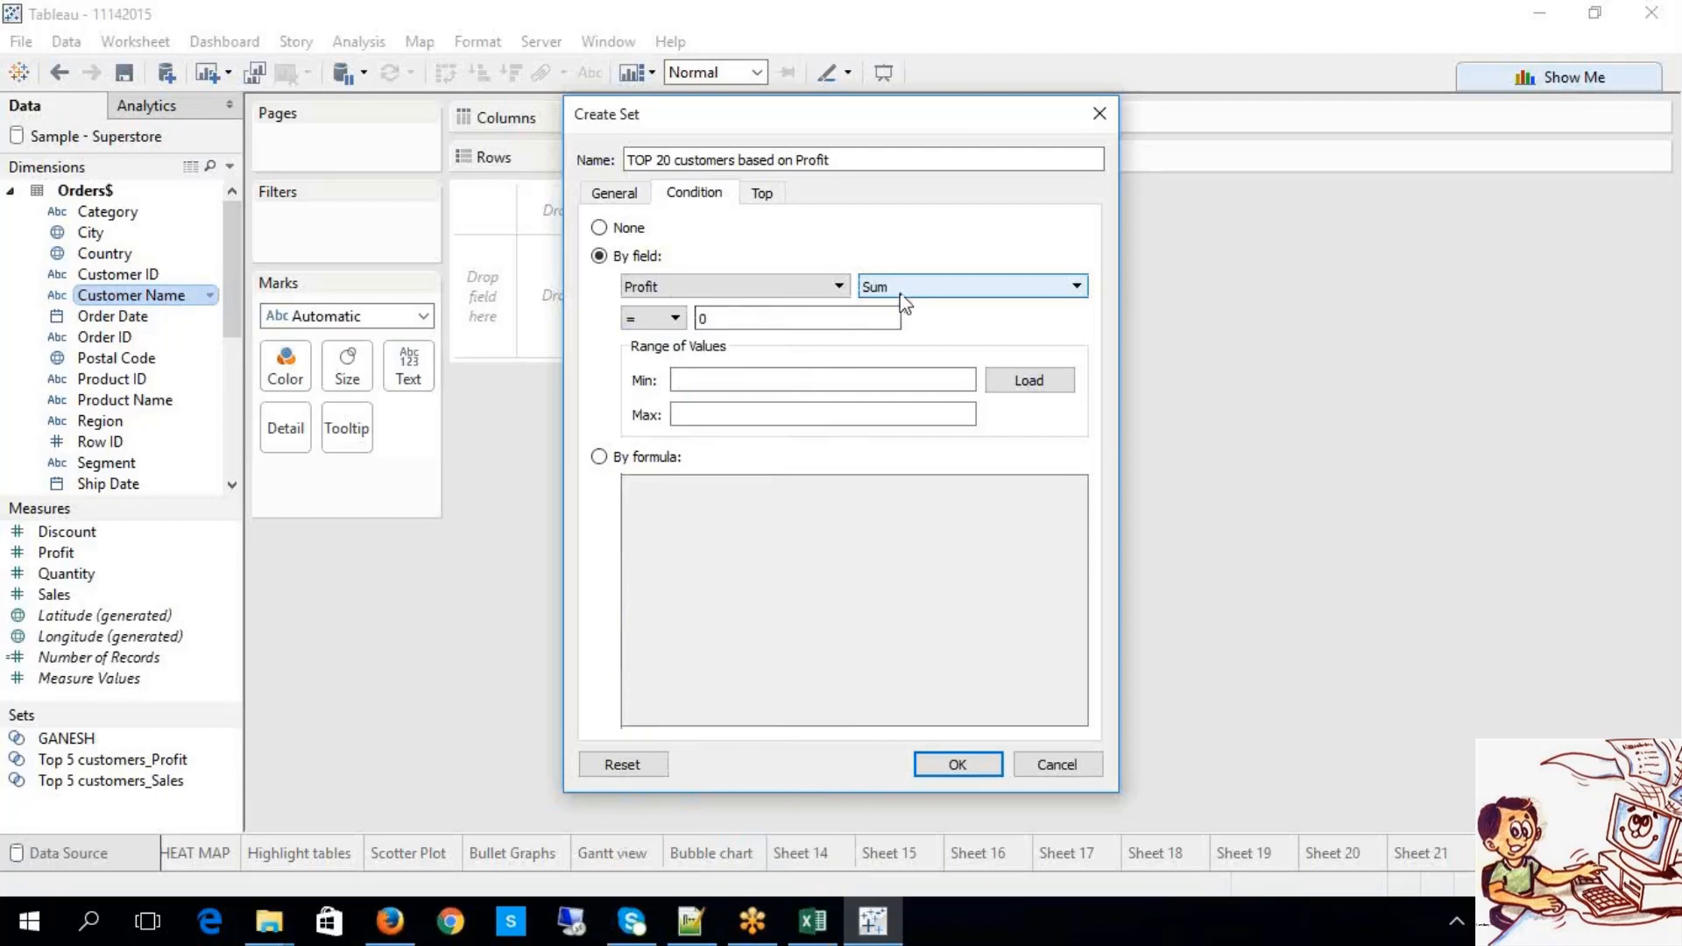
pyautogui.click(676, 321)
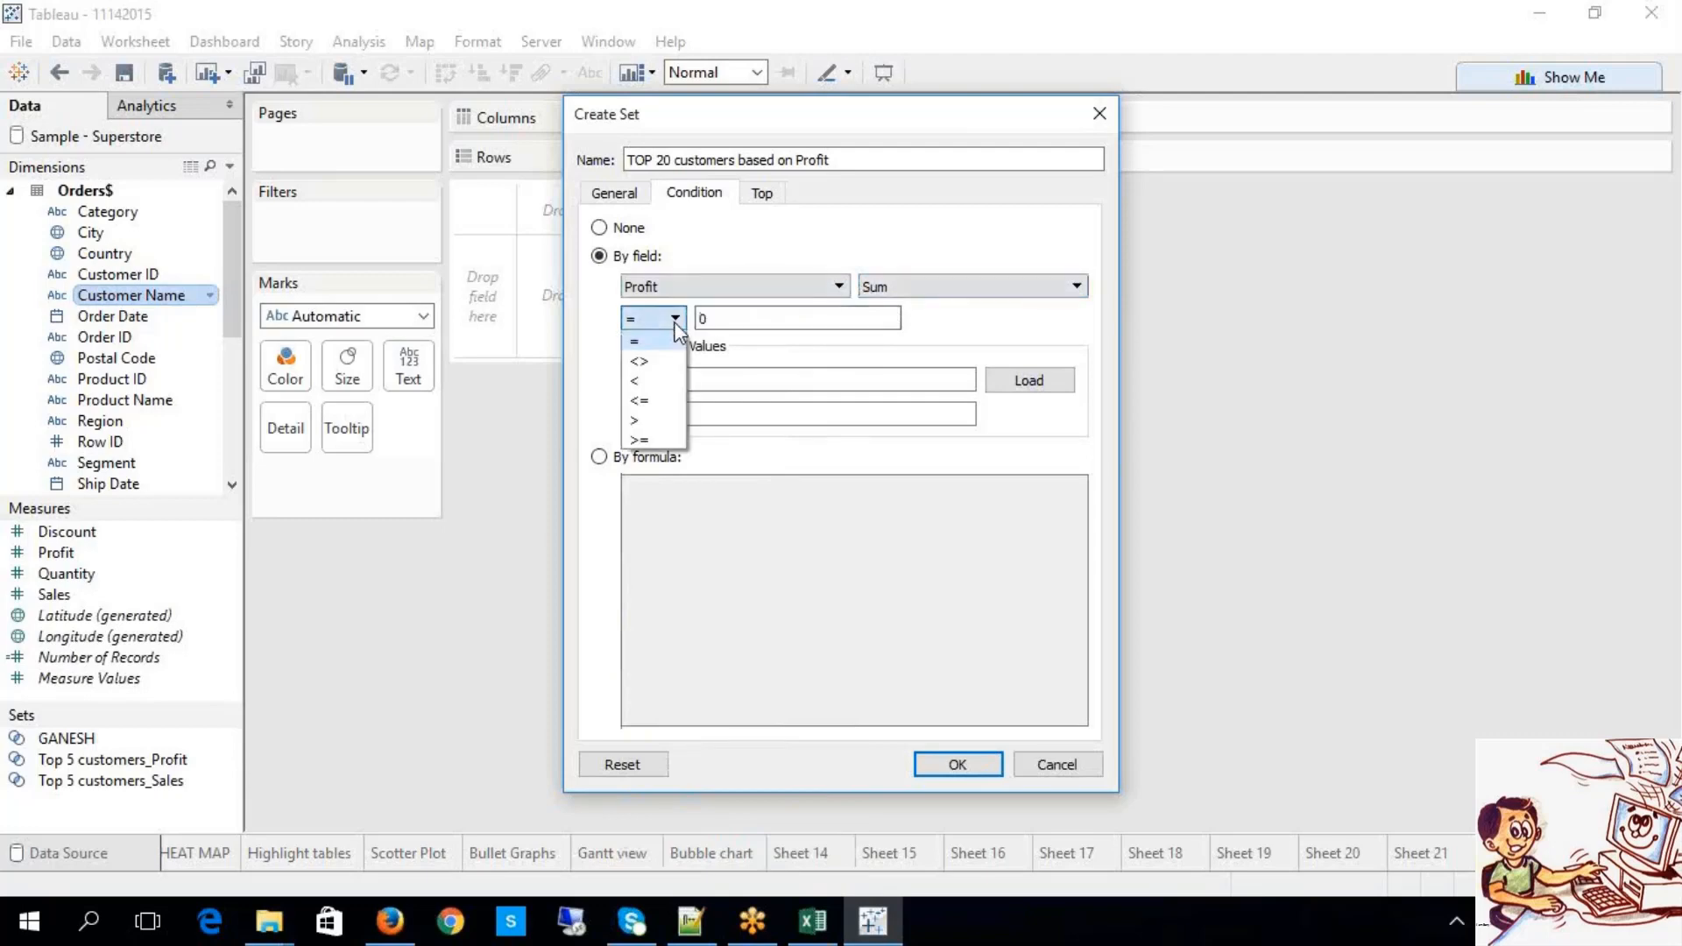
pyautogui.click(668, 382)
pyautogui.click(736, 324)
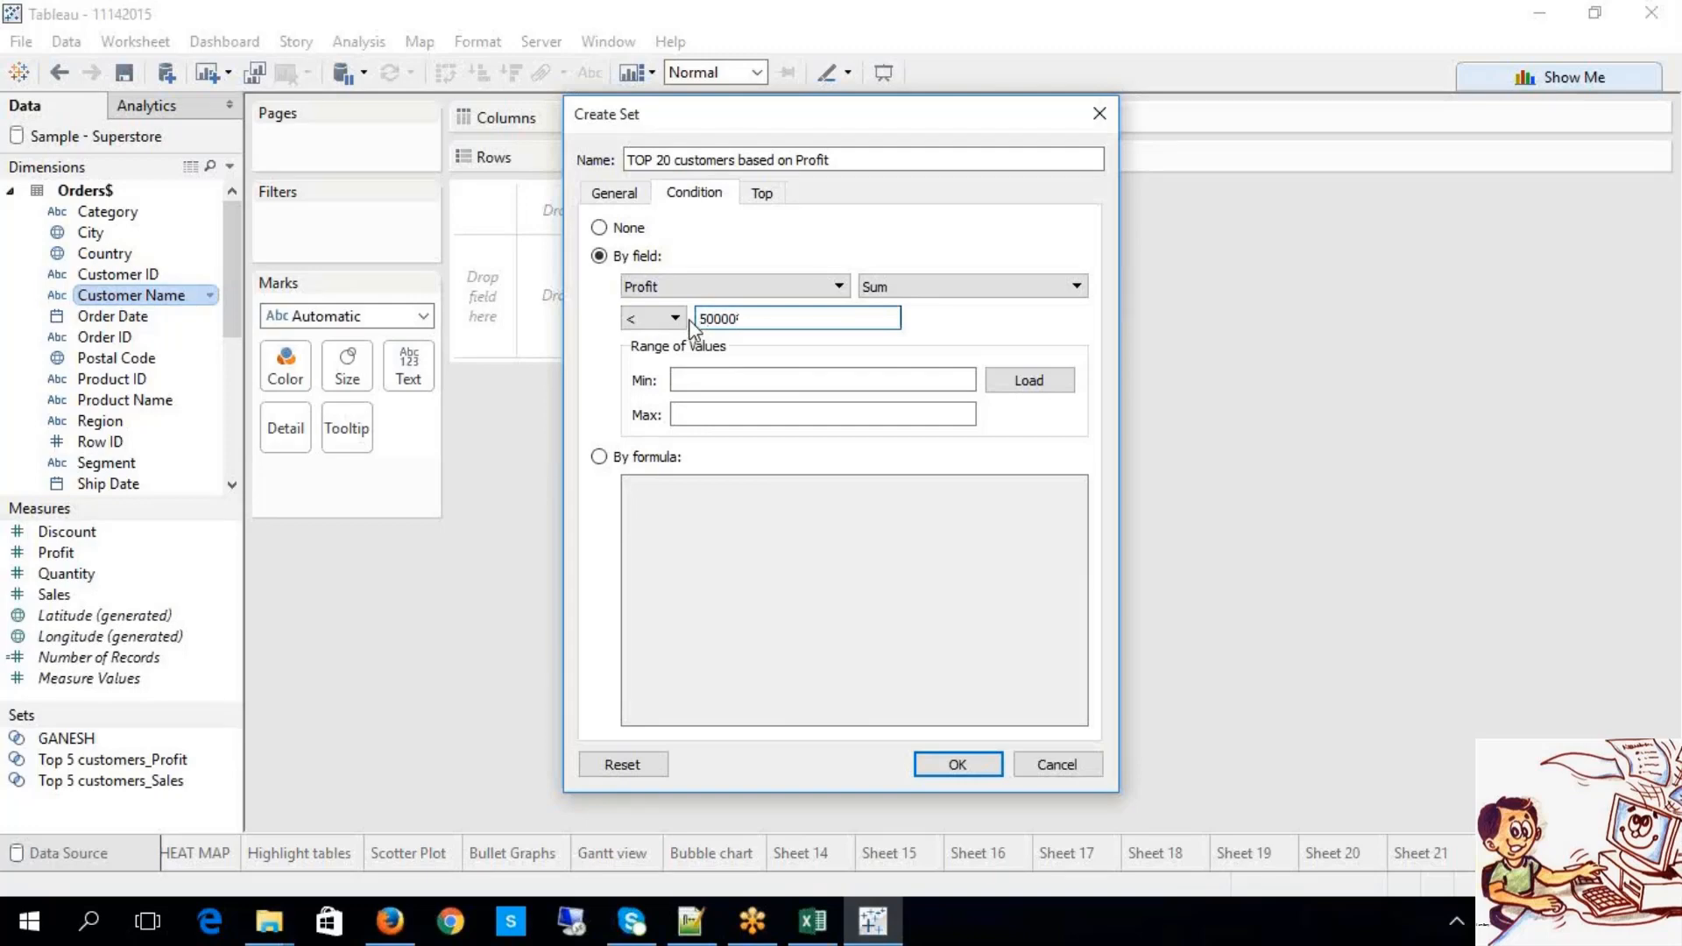
pyautogui.click(769, 199)
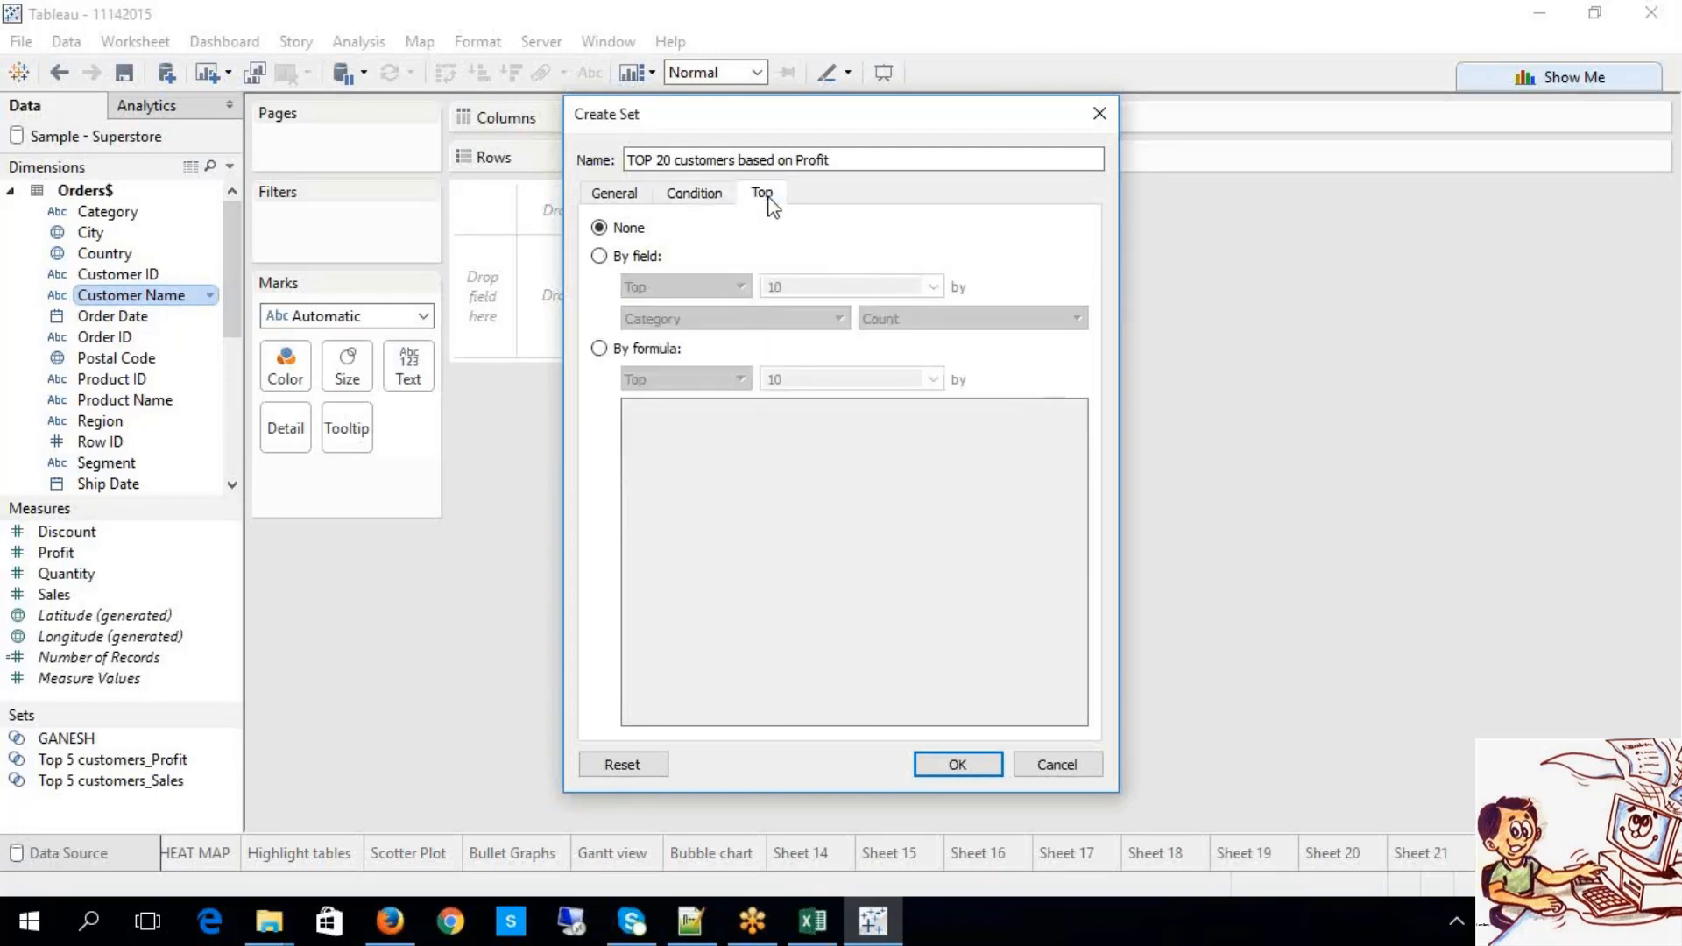
# Step: Limit the set to the Top 20 customers by Sum of Profit and save it
pyautogui.click(693, 191)
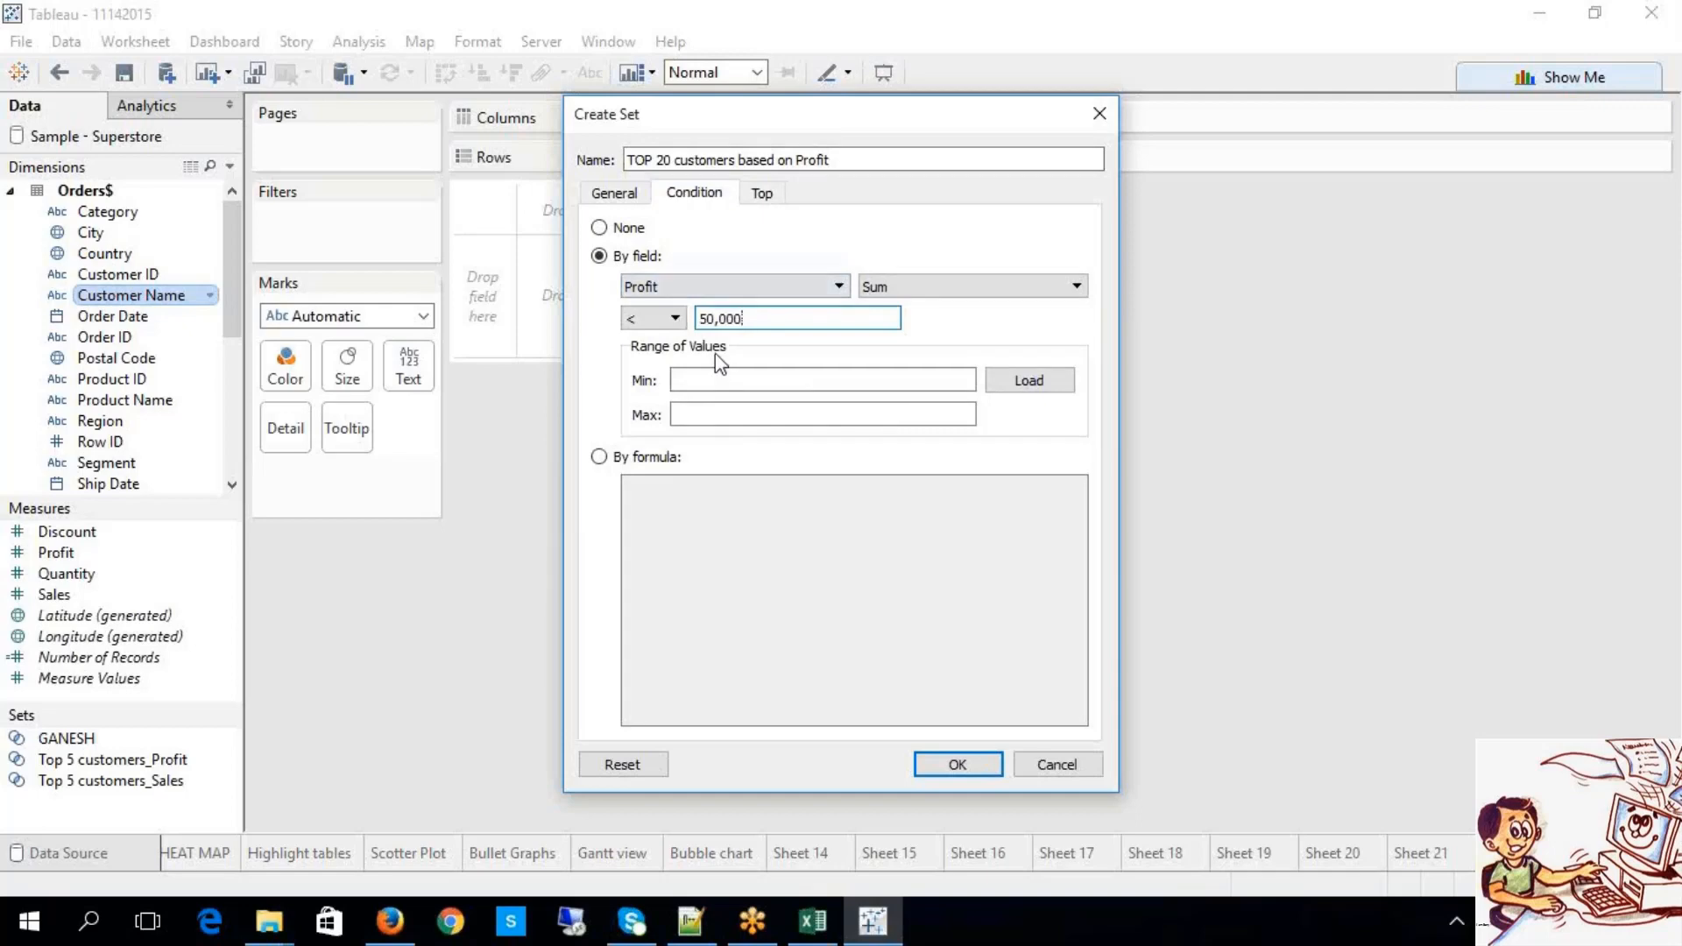
pyautogui.click(761, 198)
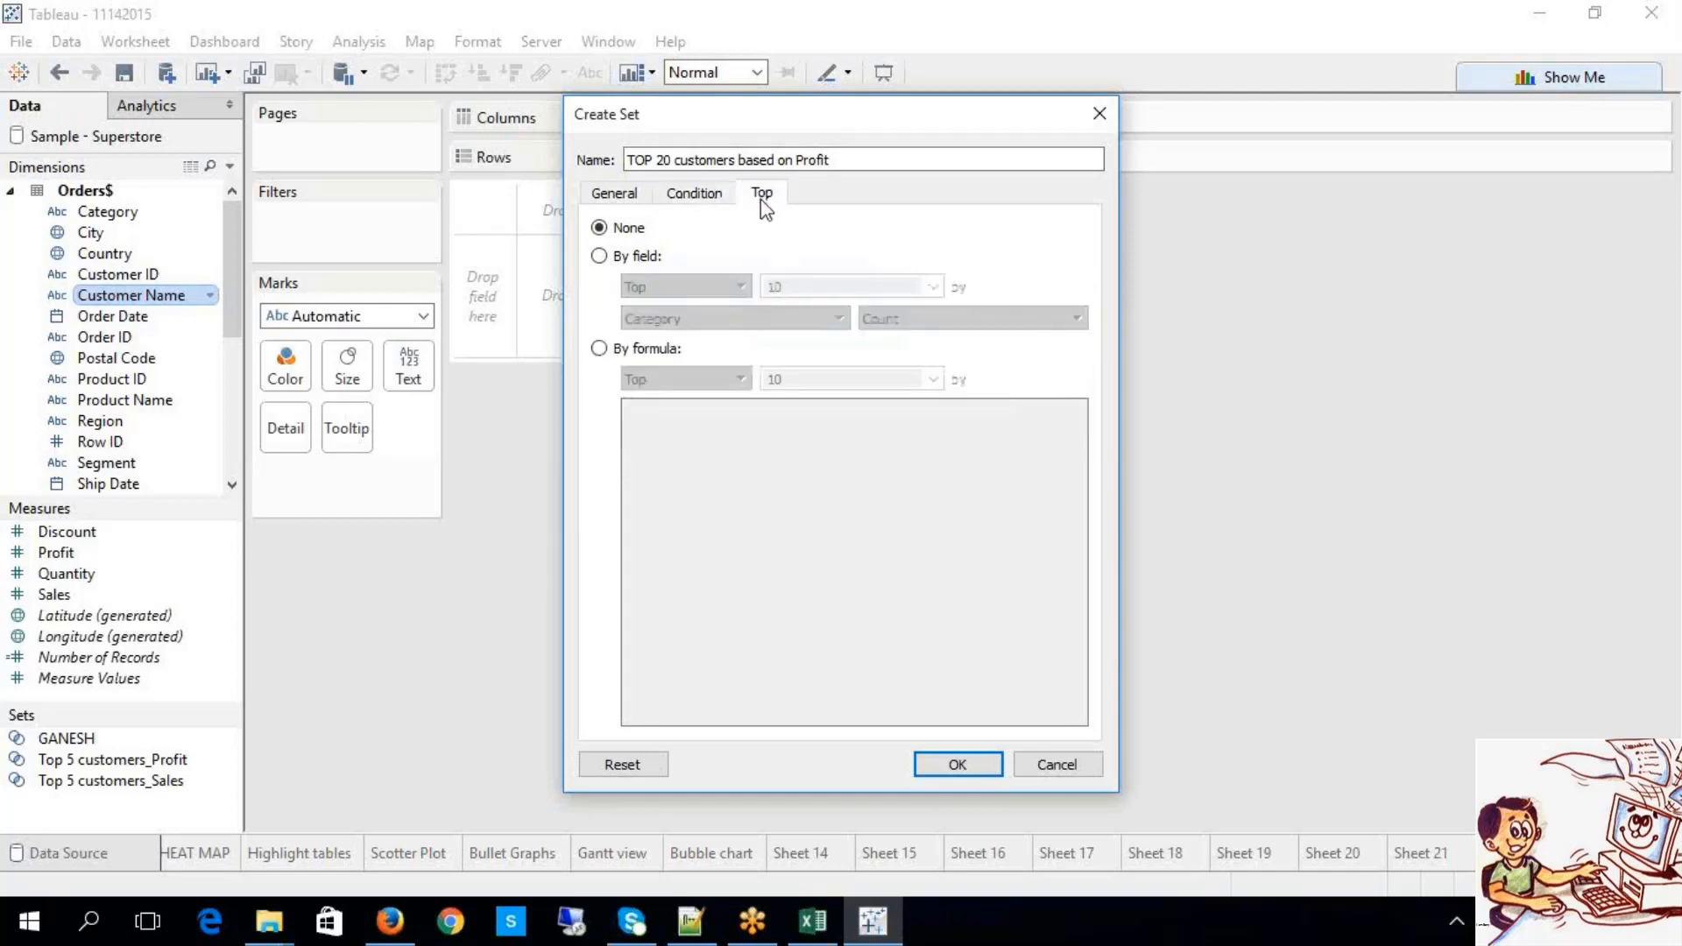
pyautogui.click(649, 256)
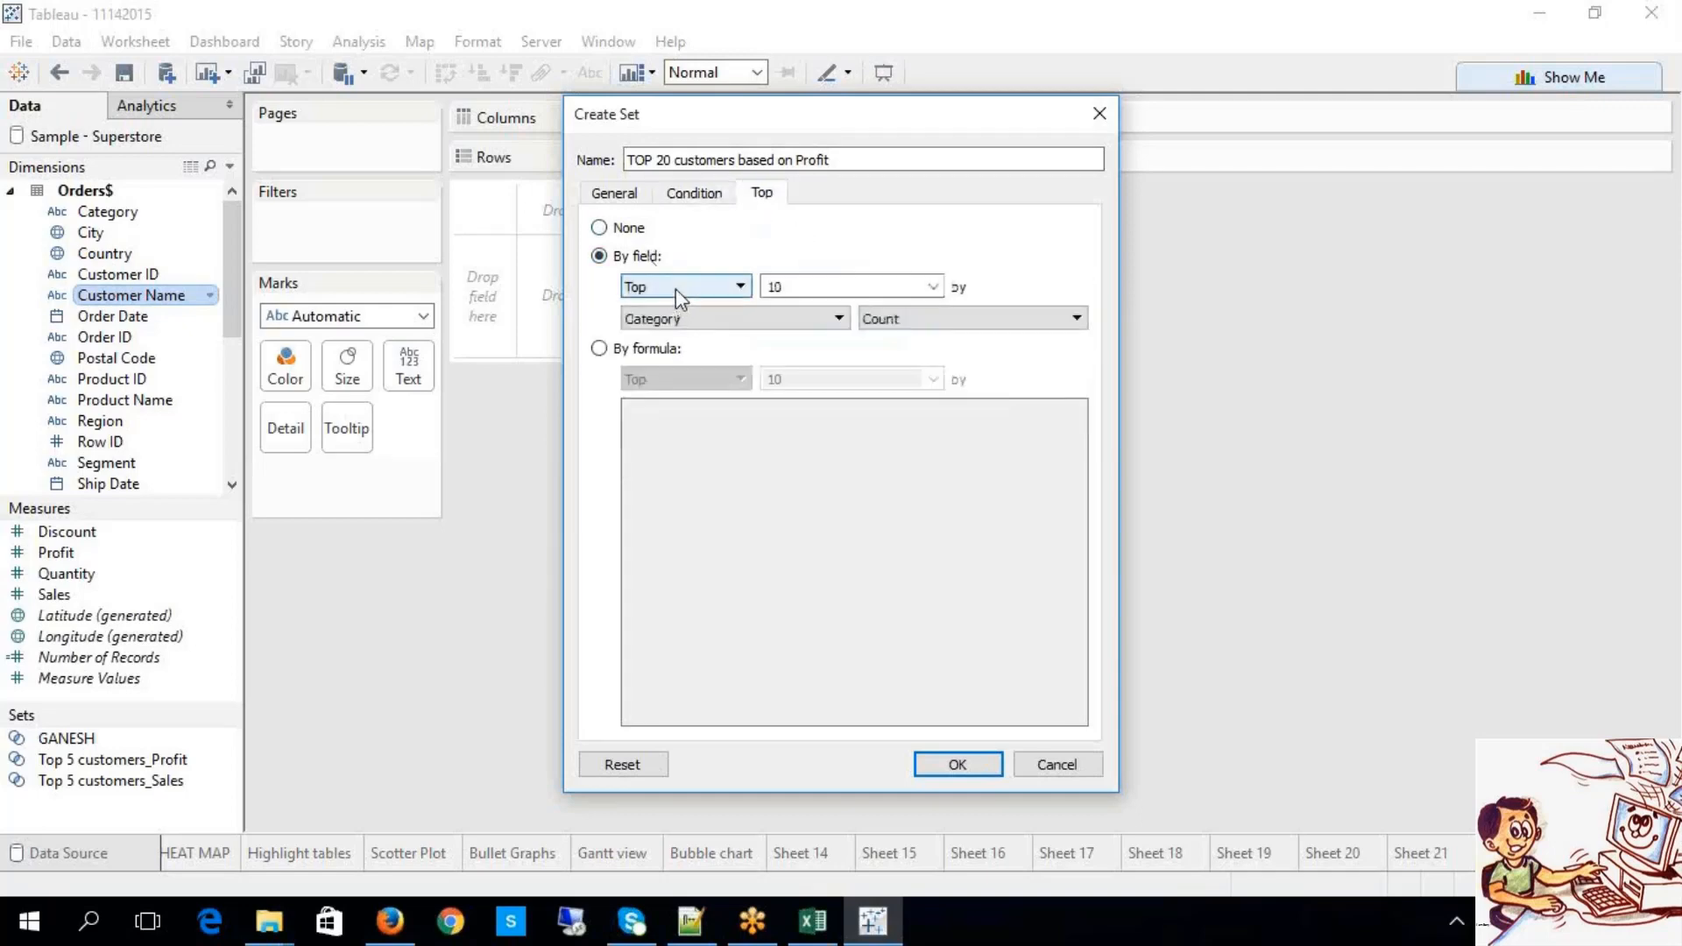
pyautogui.click(689, 319)
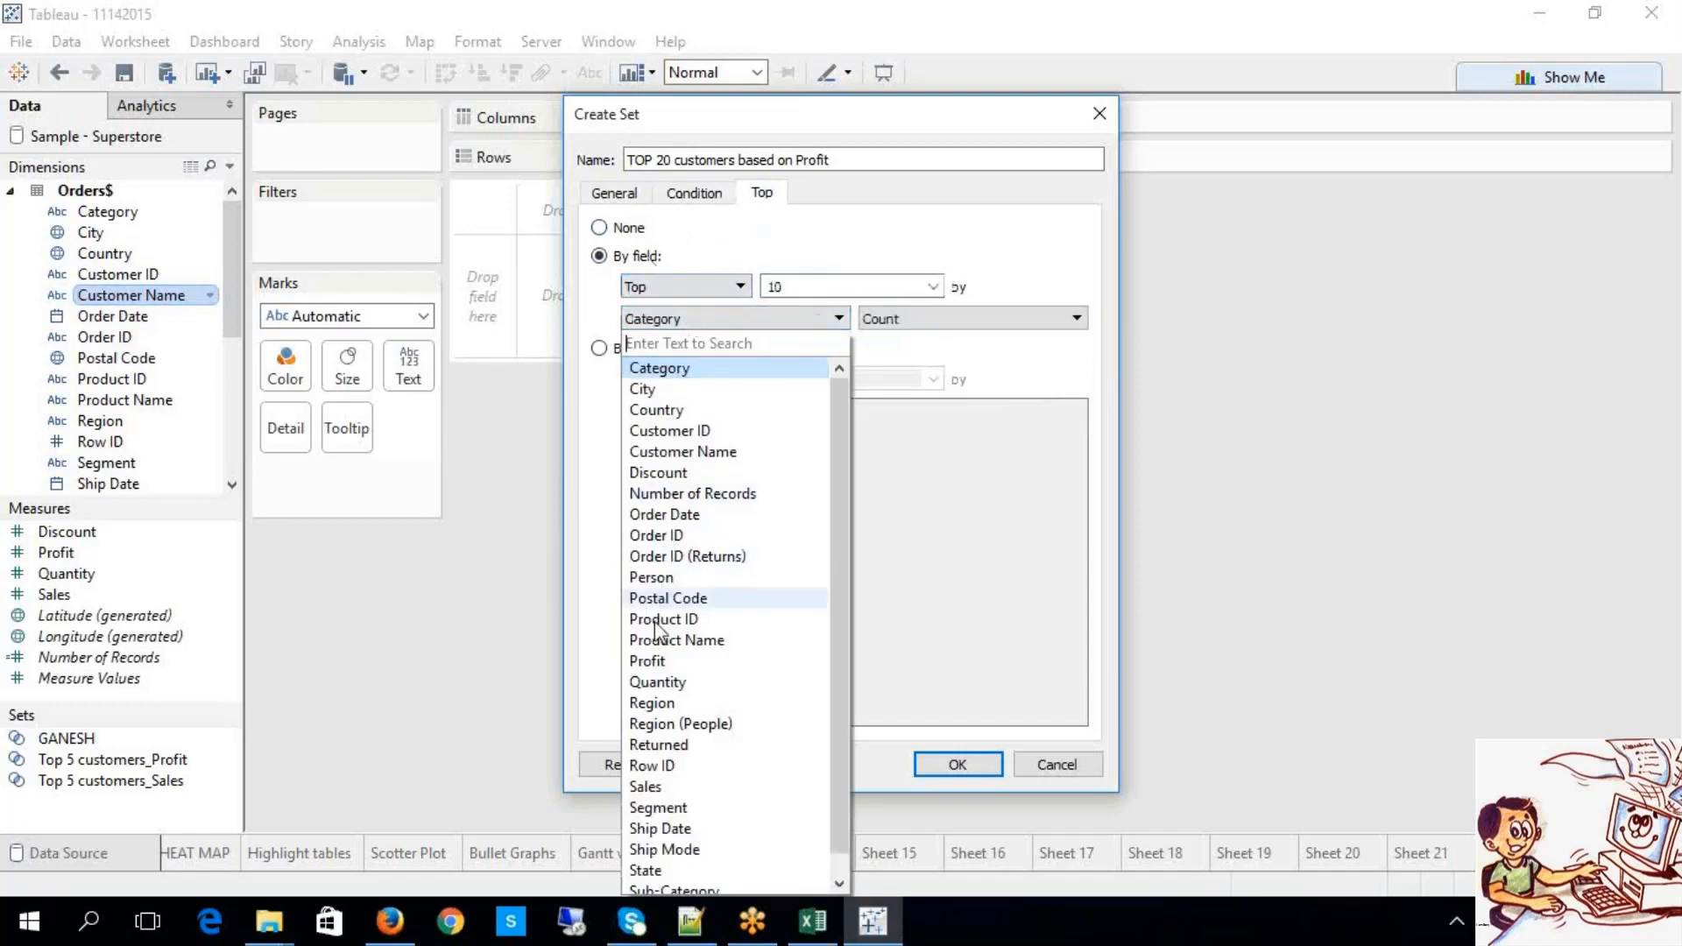
pyautogui.click(652, 661)
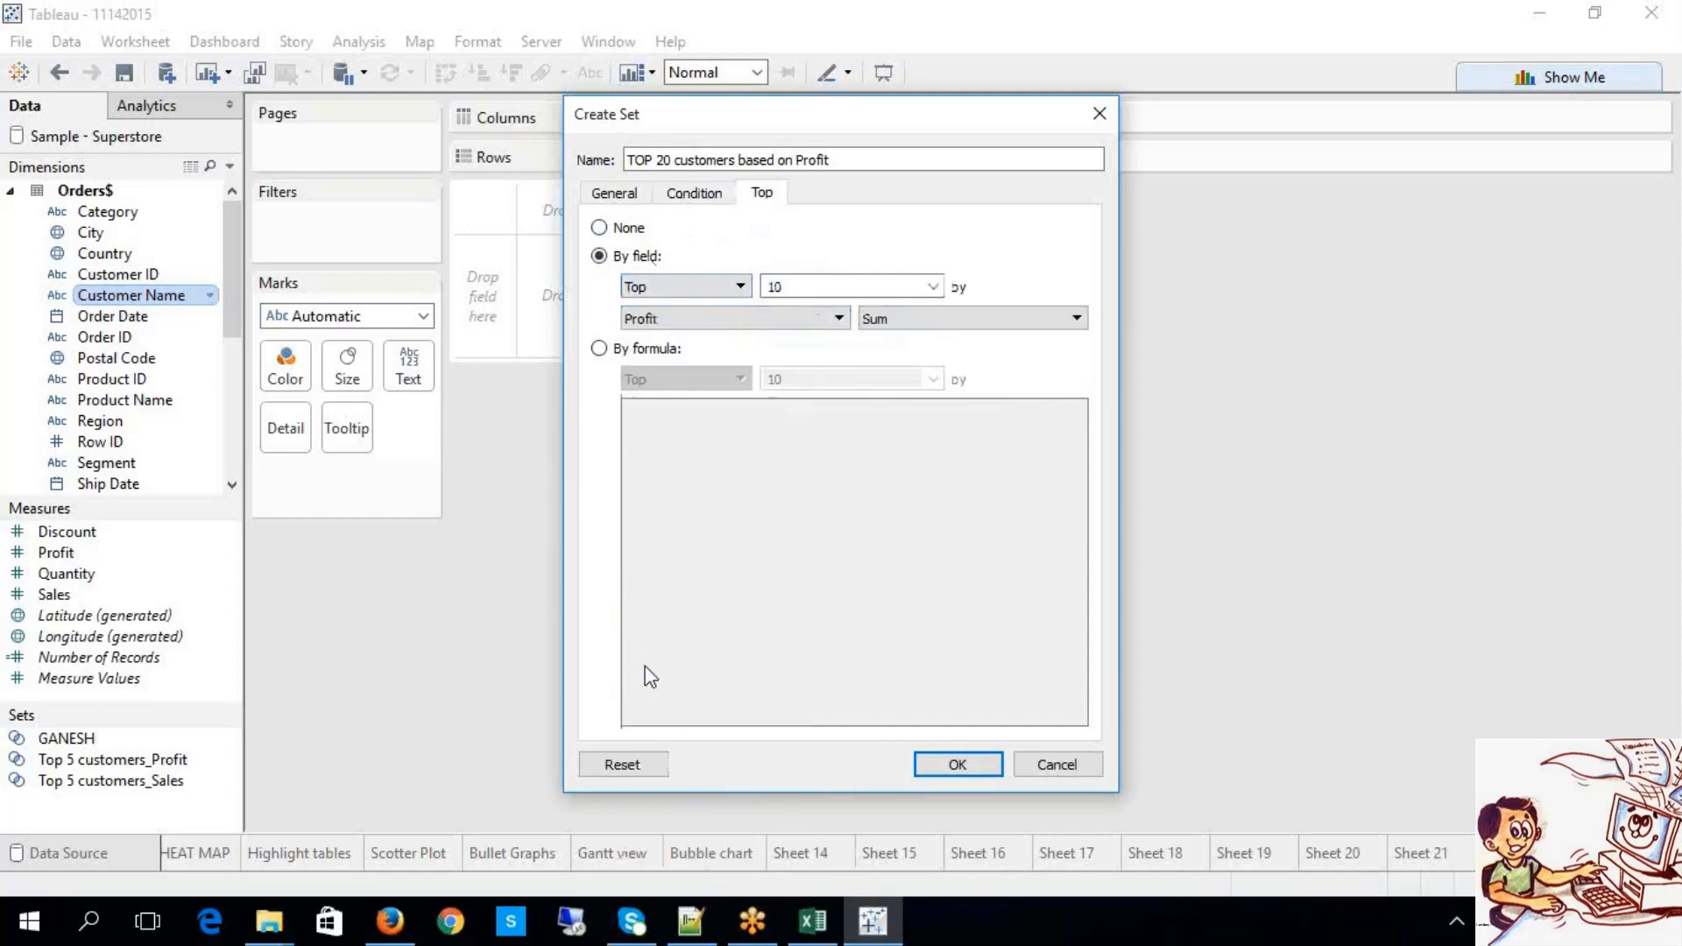
pyautogui.doubleClick(776, 287)
pyautogui.write('20')
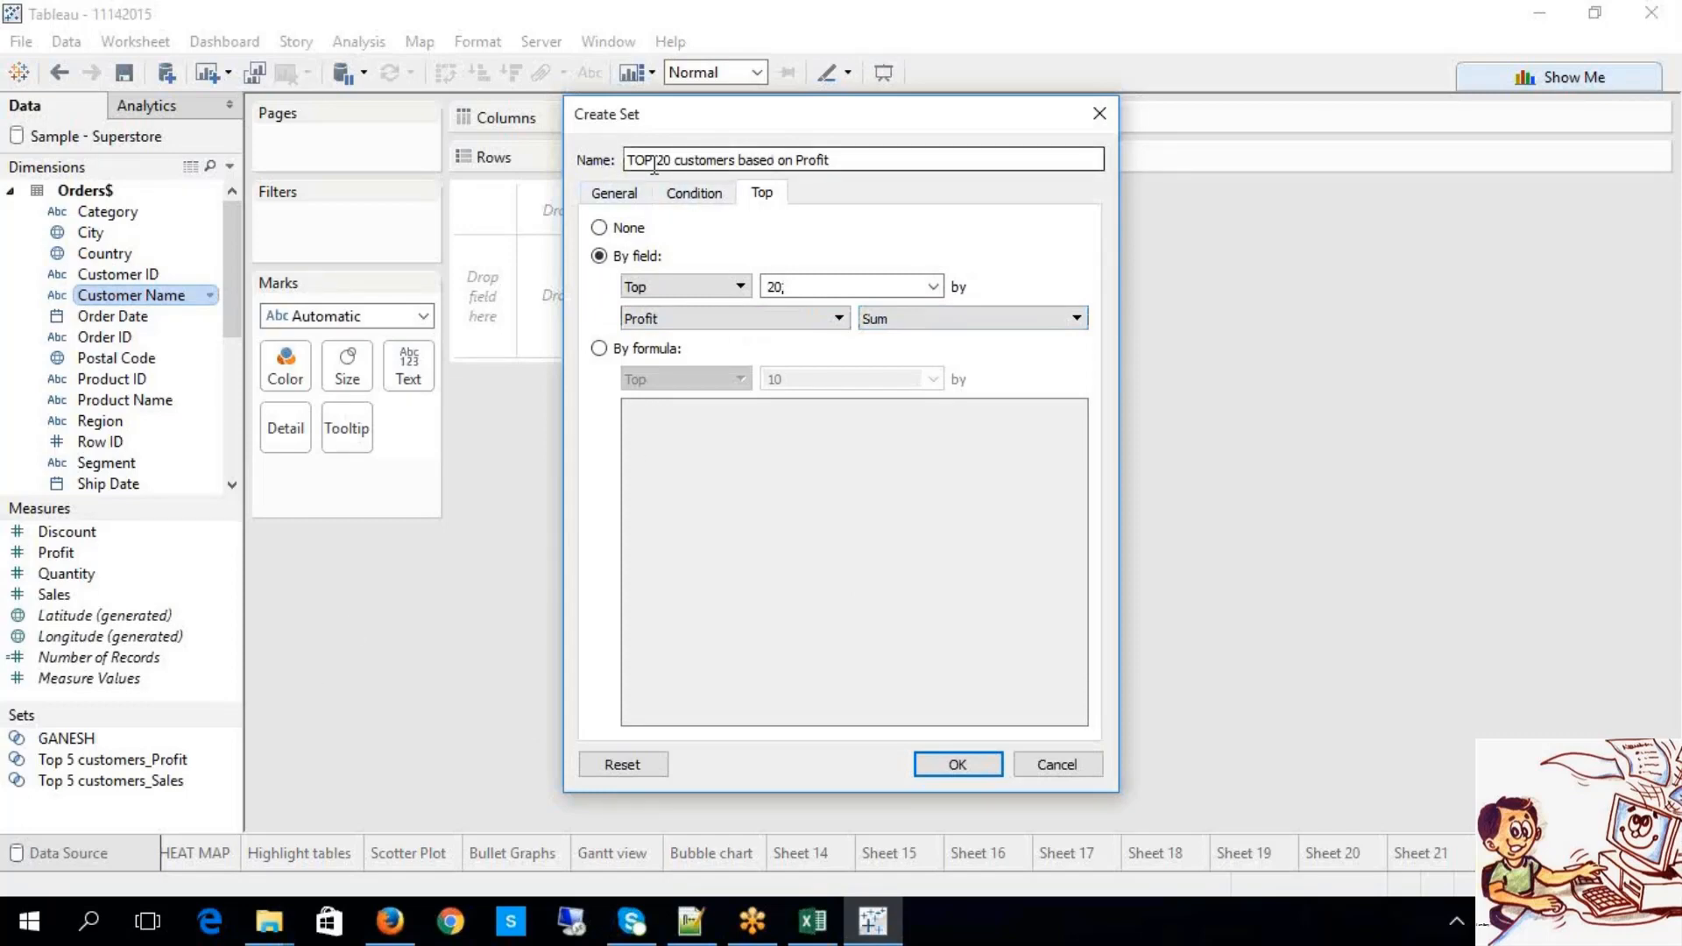
pyautogui.click(958, 765)
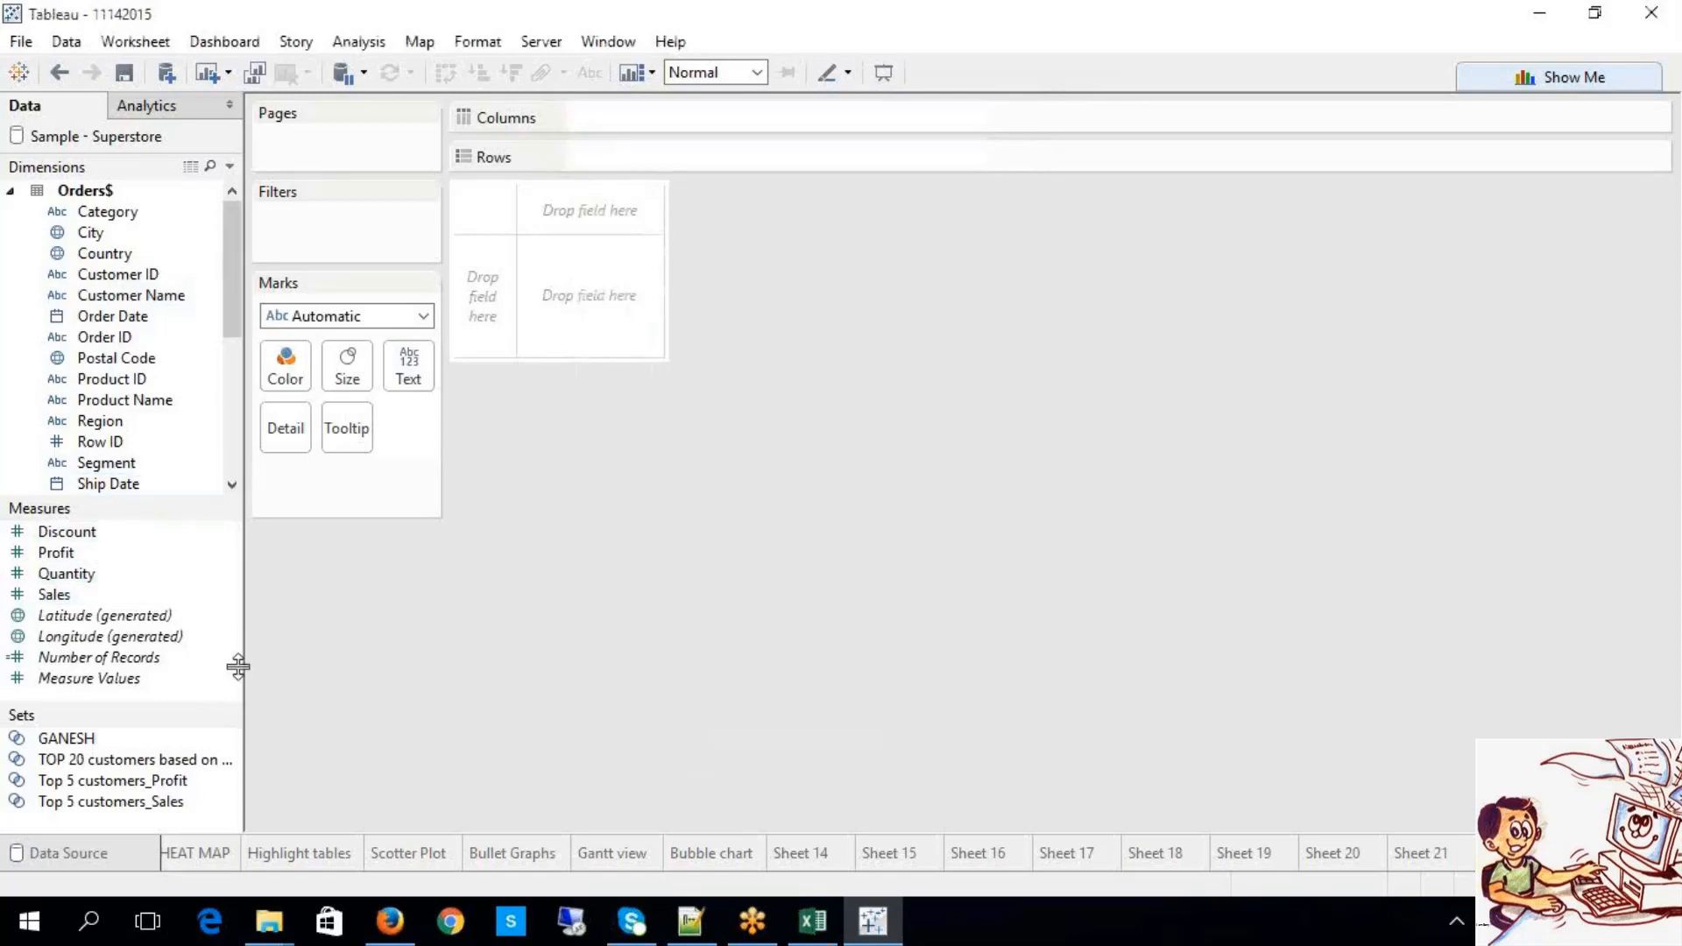
# Step: Chart the TOP 20 set's In/Out split on Rows against SUM(Sales) on Columns
pyautogui.click(145, 761)
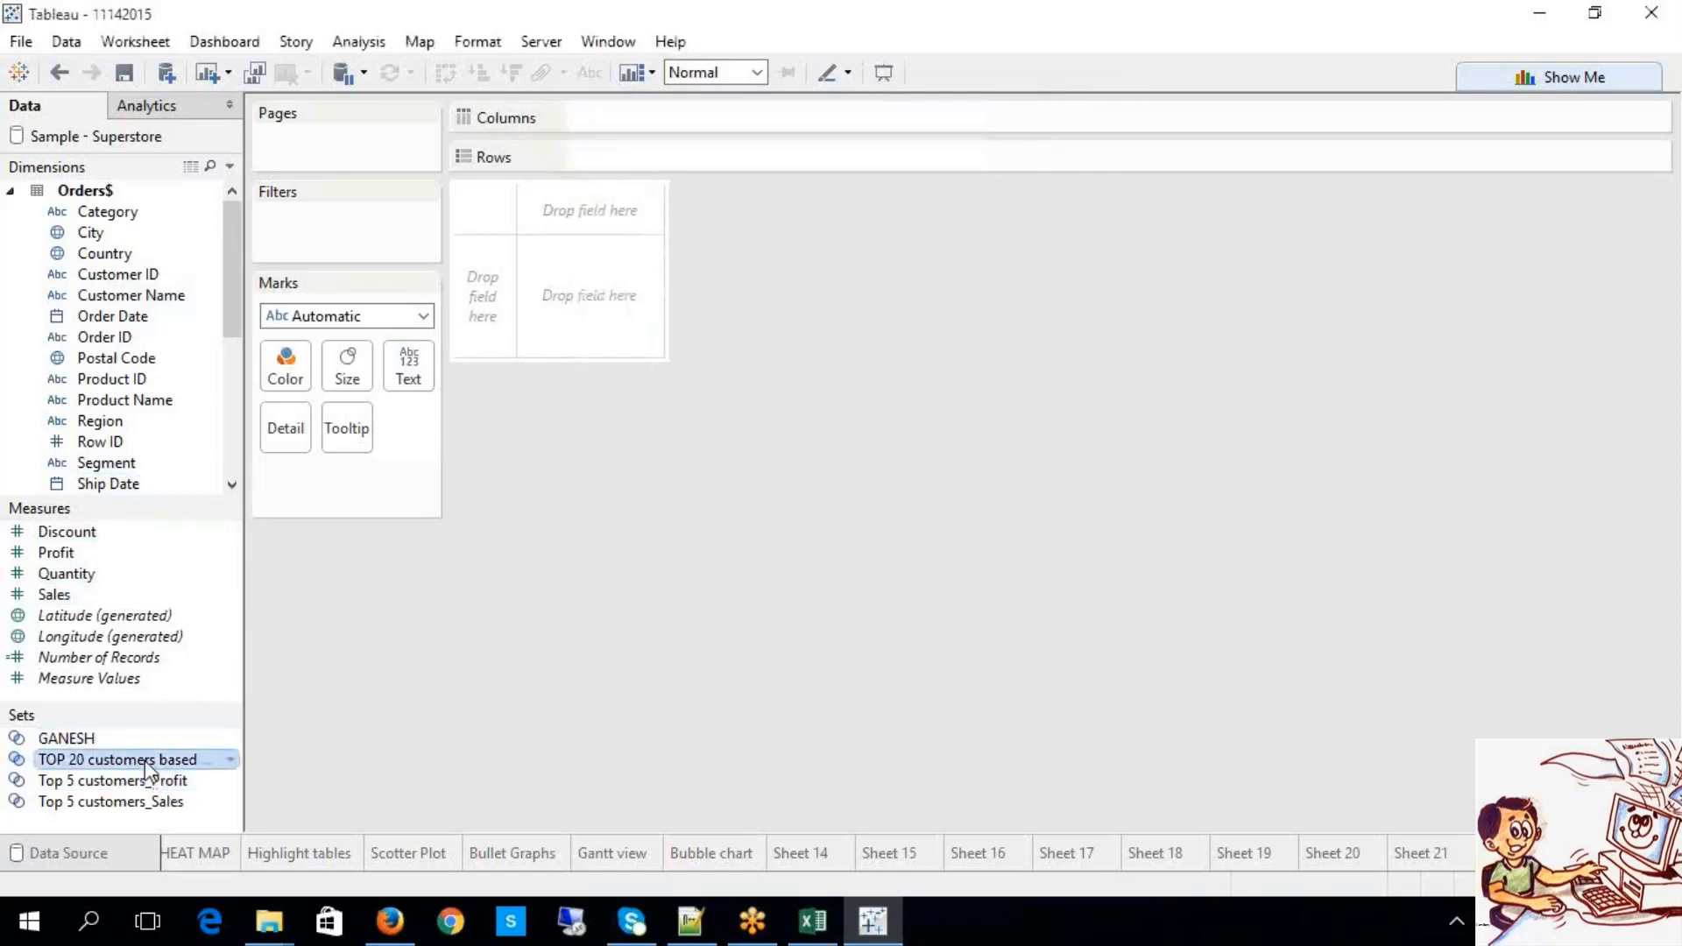
pyautogui.moveTo(149, 771); pyautogui.dragTo(619, 175)
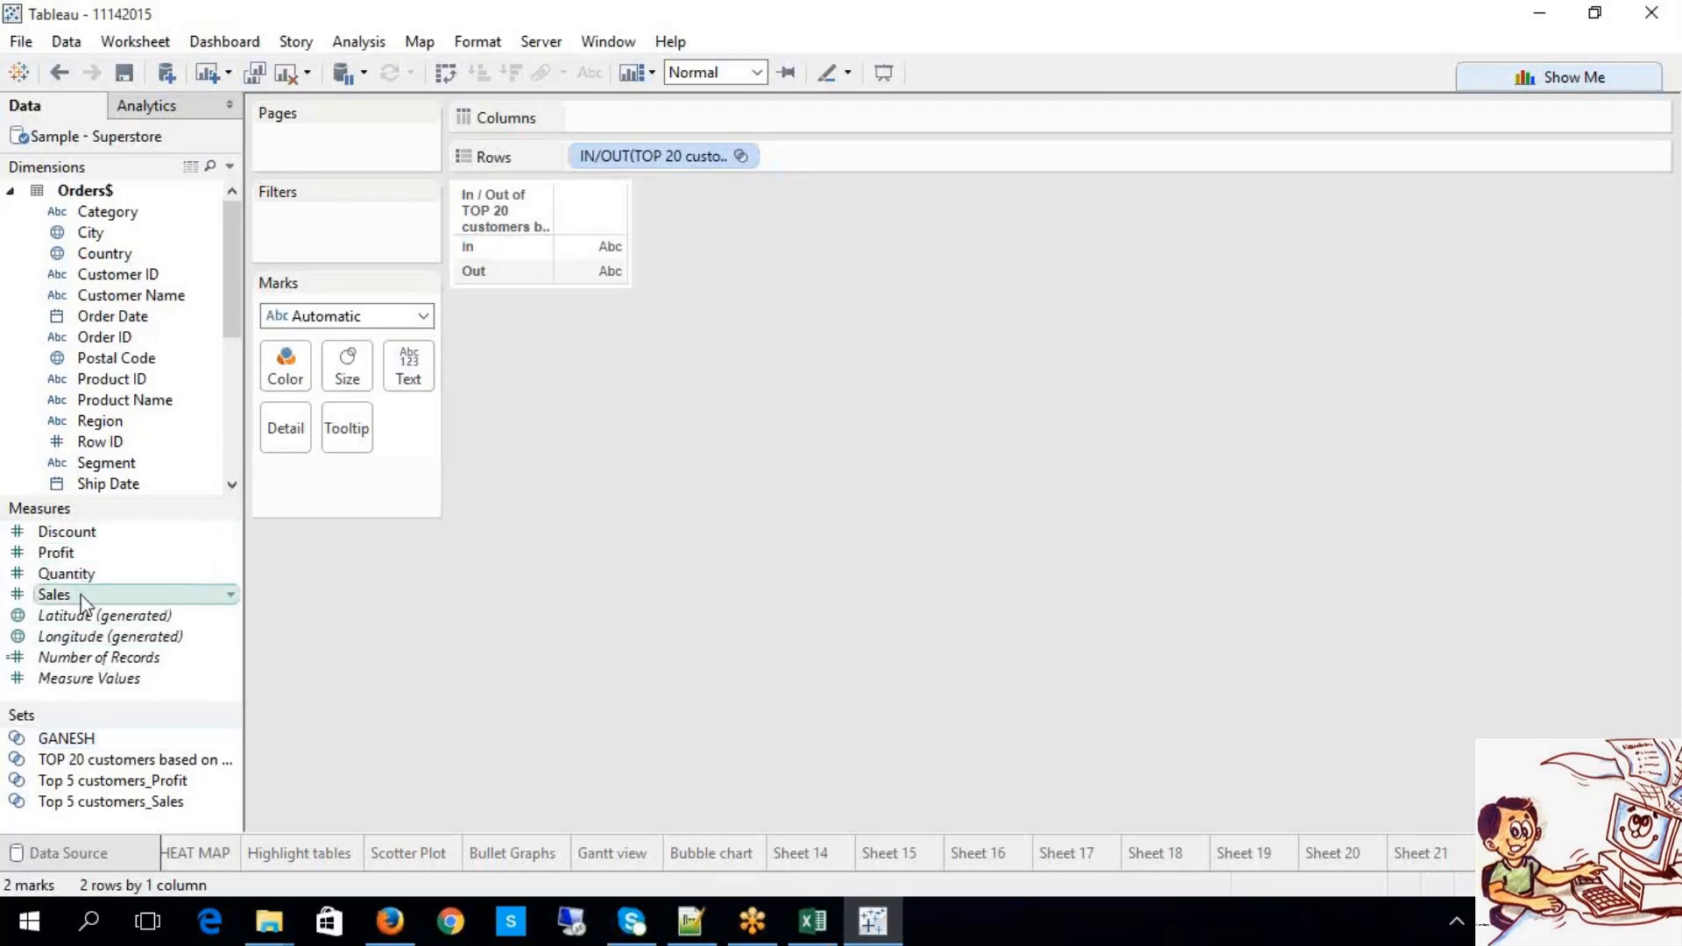
pyautogui.moveTo(81, 603)
pyautogui.mouseDown()
pyautogui.moveTo(491, 368)
pyautogui.moveTo(555, 167)
pyautogui.moveTo(601, 108)
pyautogui.moveTo(605, 125)
pyautogui.mouseUp()
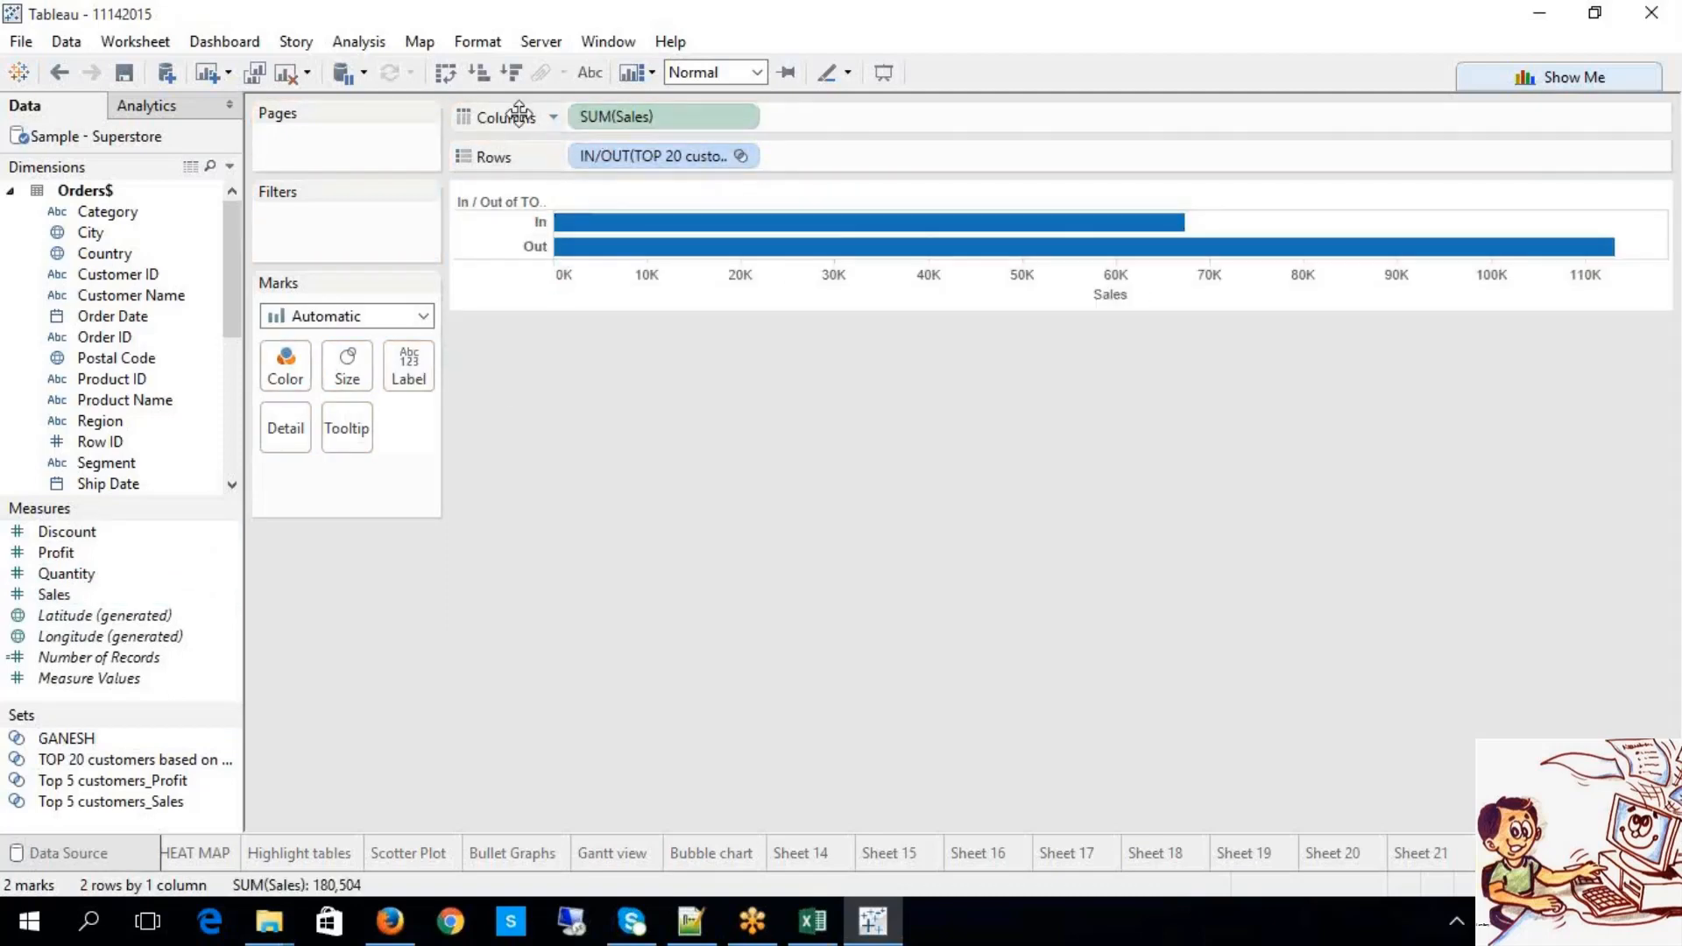
# Step: Label the bars and swap Sales for Profit, showing 20,039 In versus 3,193 Out
pyautogui.click(599, 75)
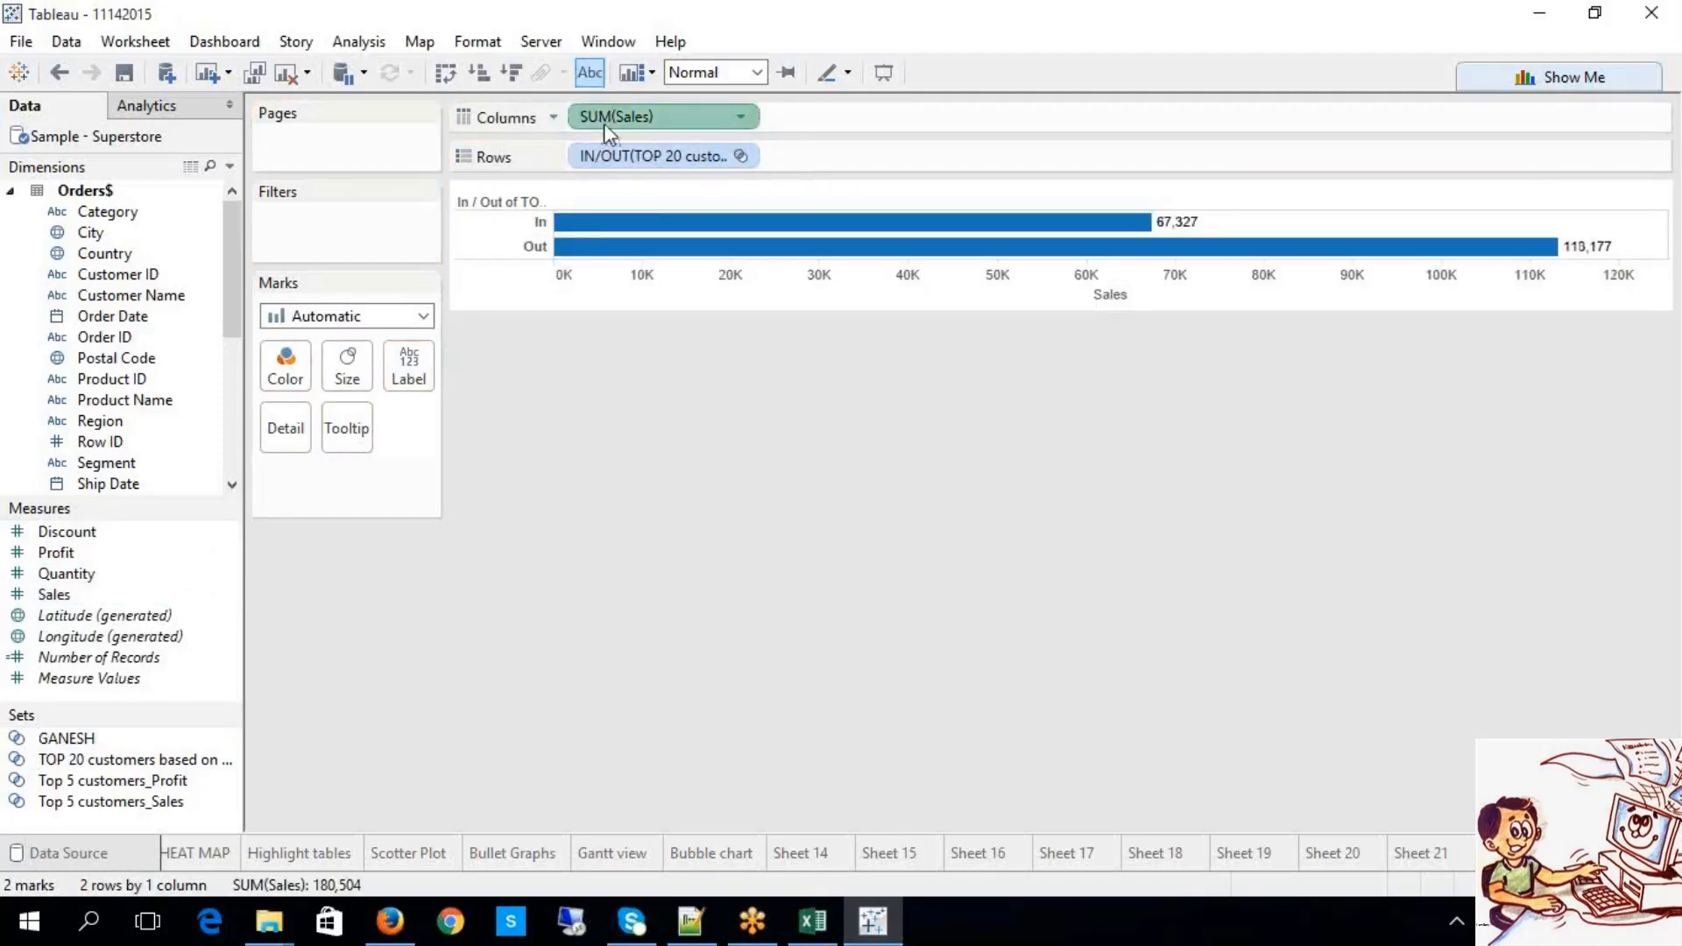
pyautogui.press('Delete')
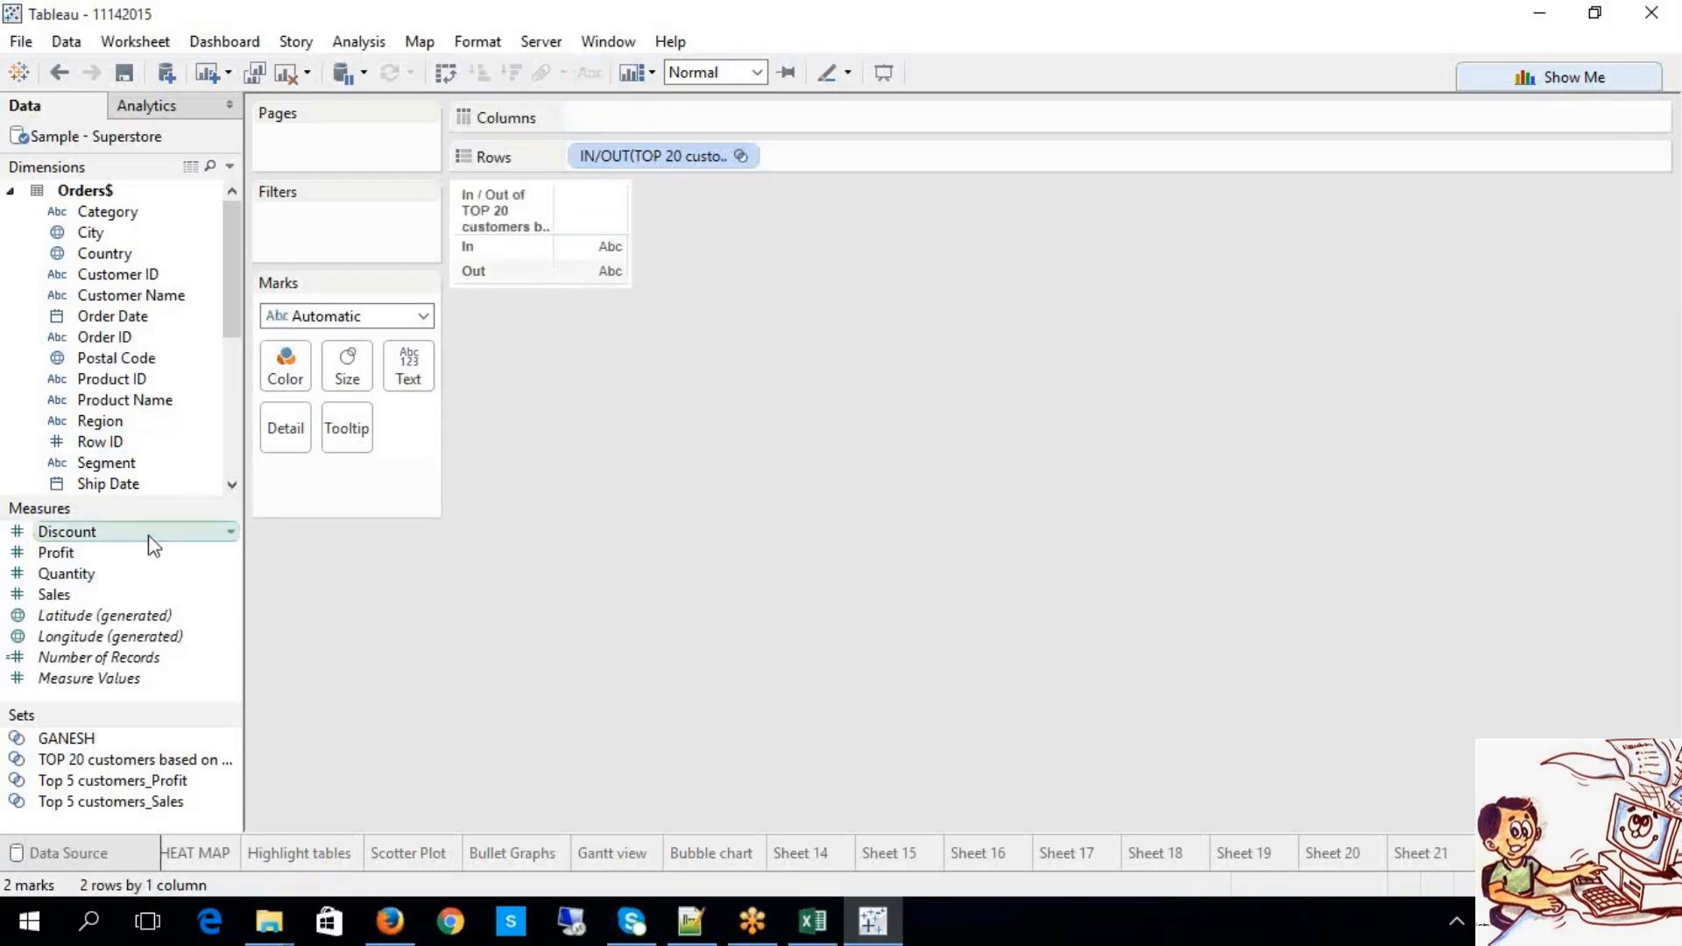
pyautogui.moveTo(127, 554); pyautogui.dragTo(594, 134)
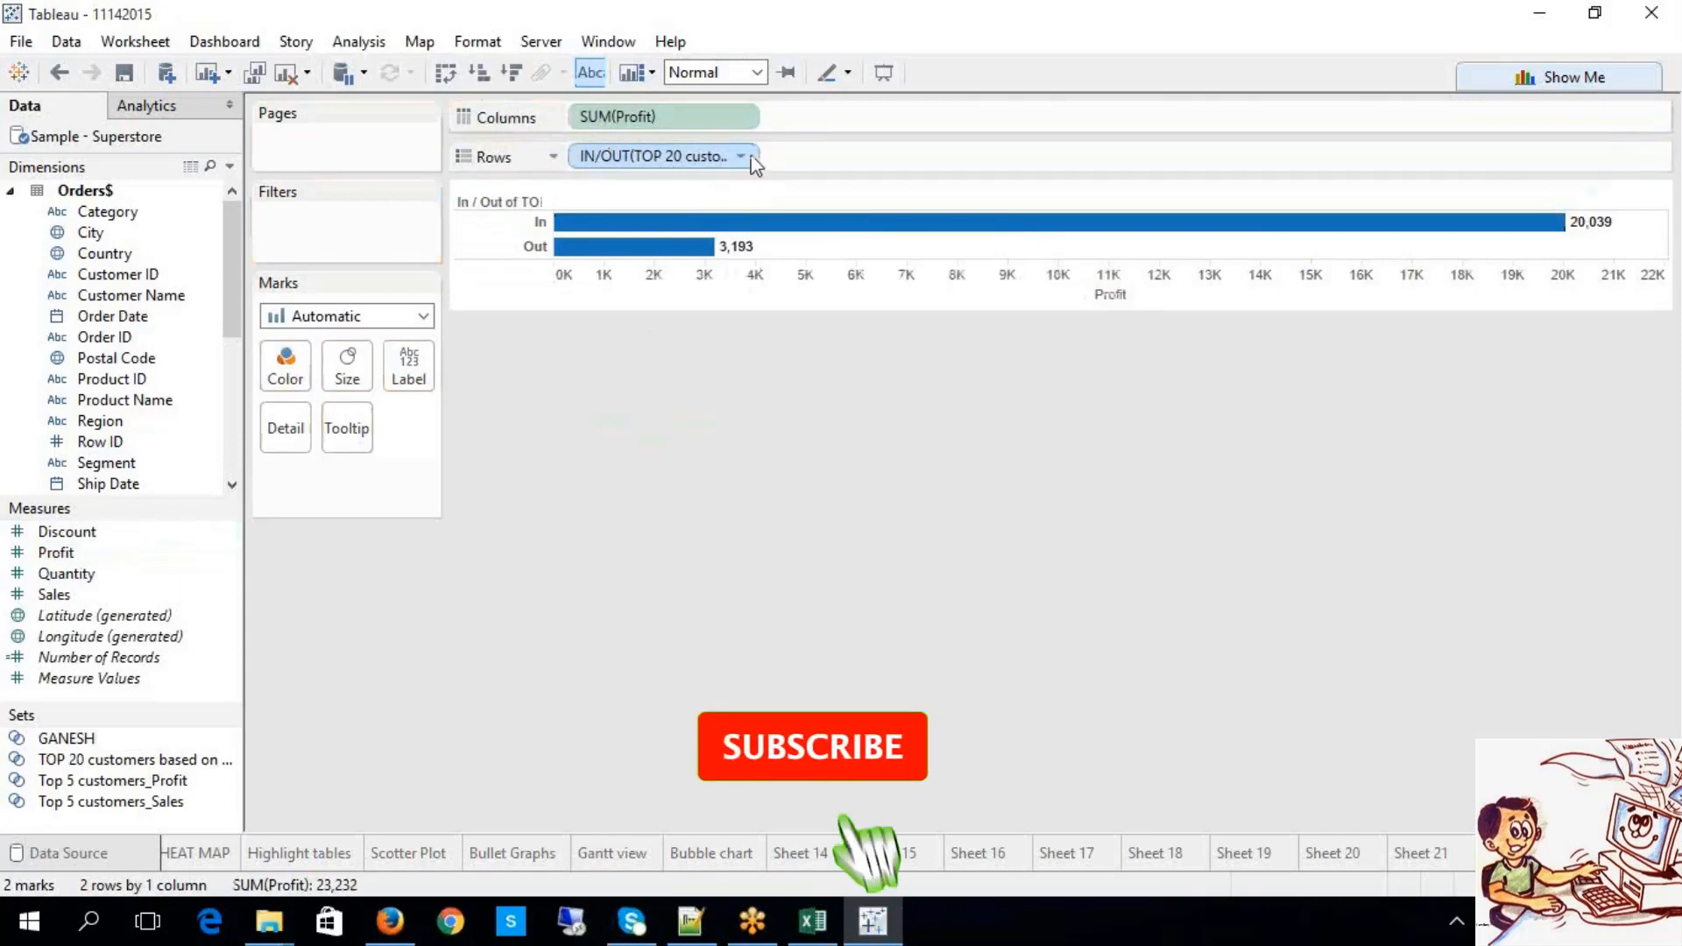
pyautogui.click(741, 156)
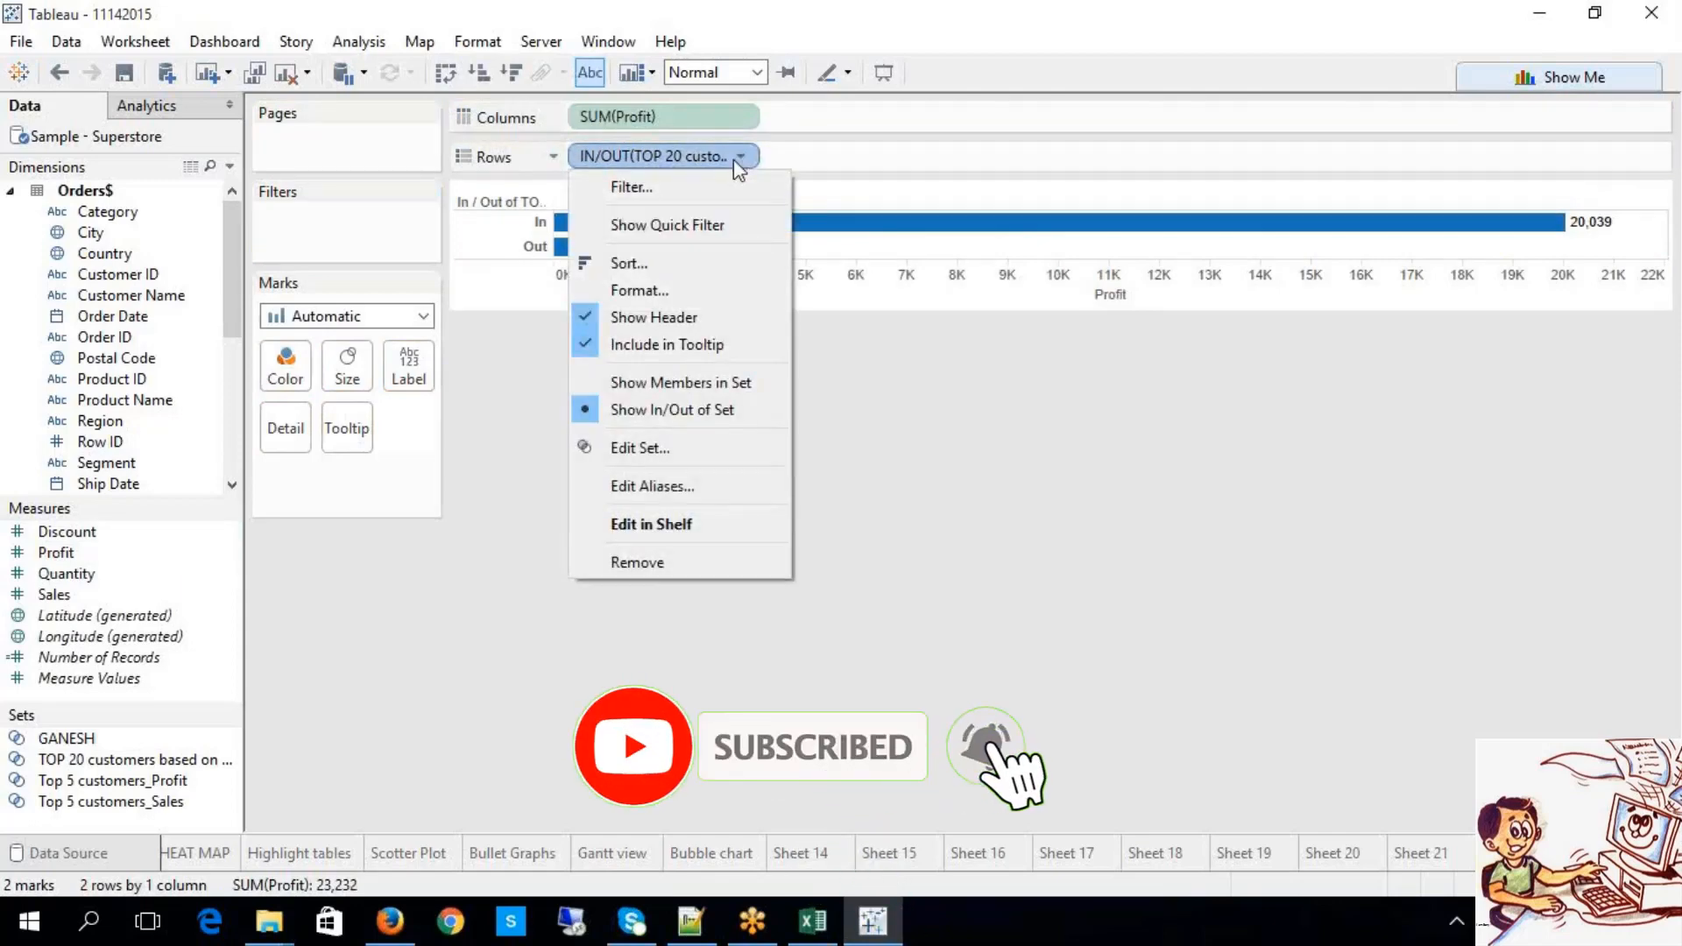
# Step: Show the 20 set members' profit bars sorted ascending (350 to 6,734), adding Customer Name to Rows
pyautogui.click(717, 387)
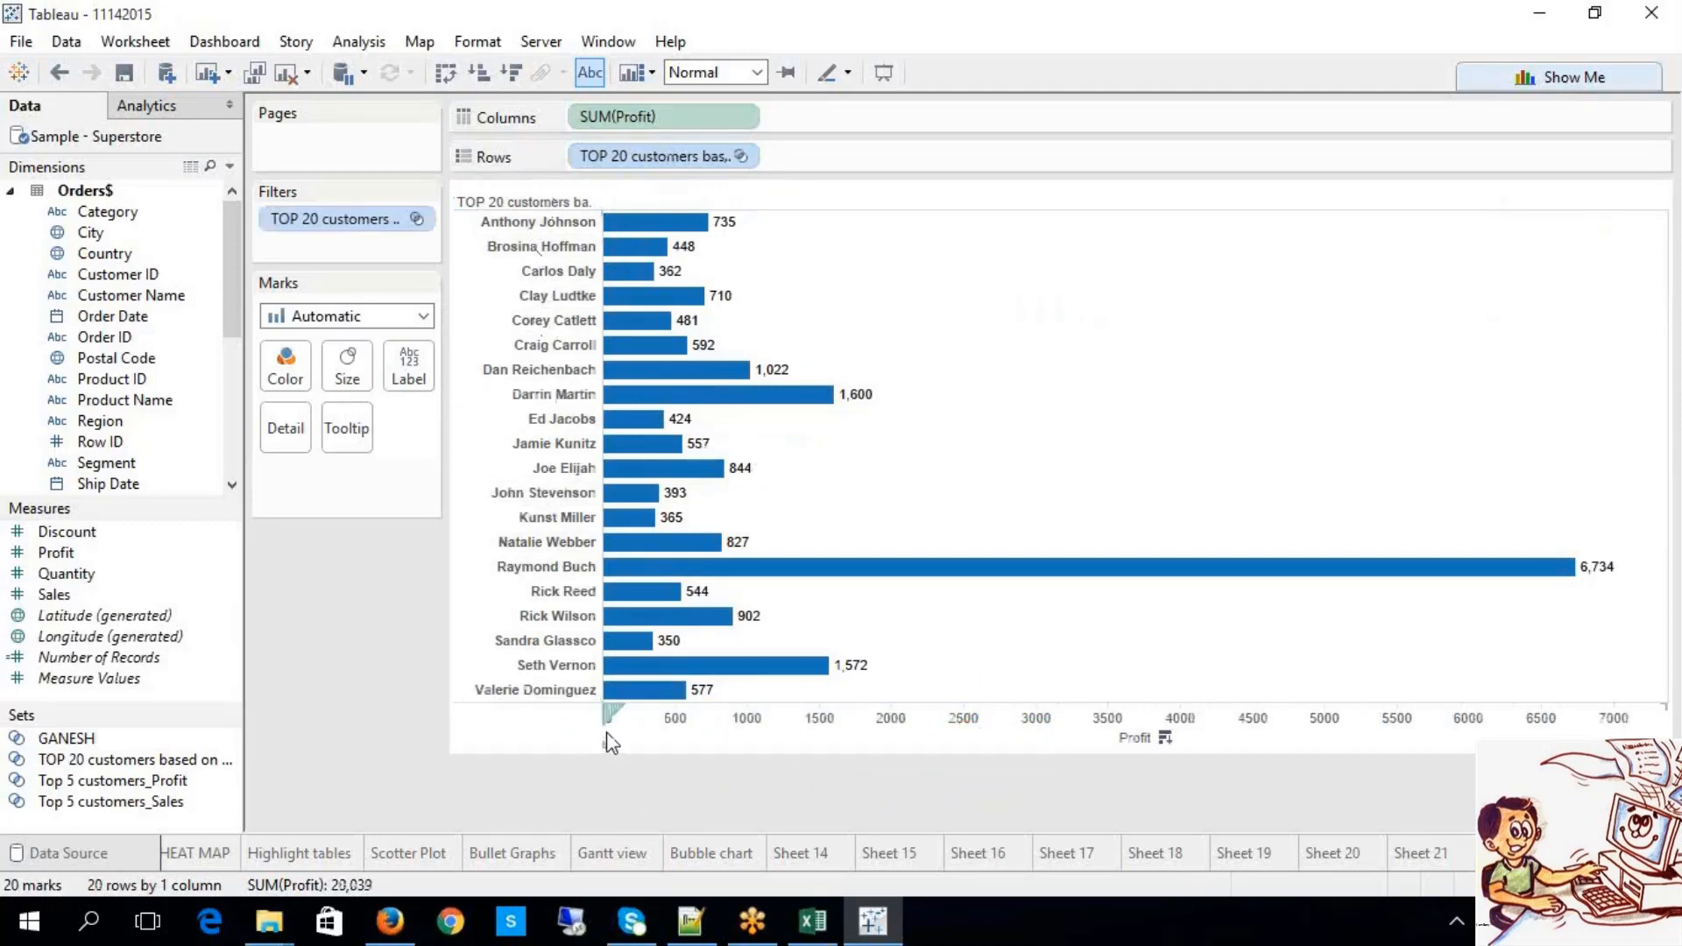
pyautogui.click(478, 73)
pyautogui.moveTo(698, 444)
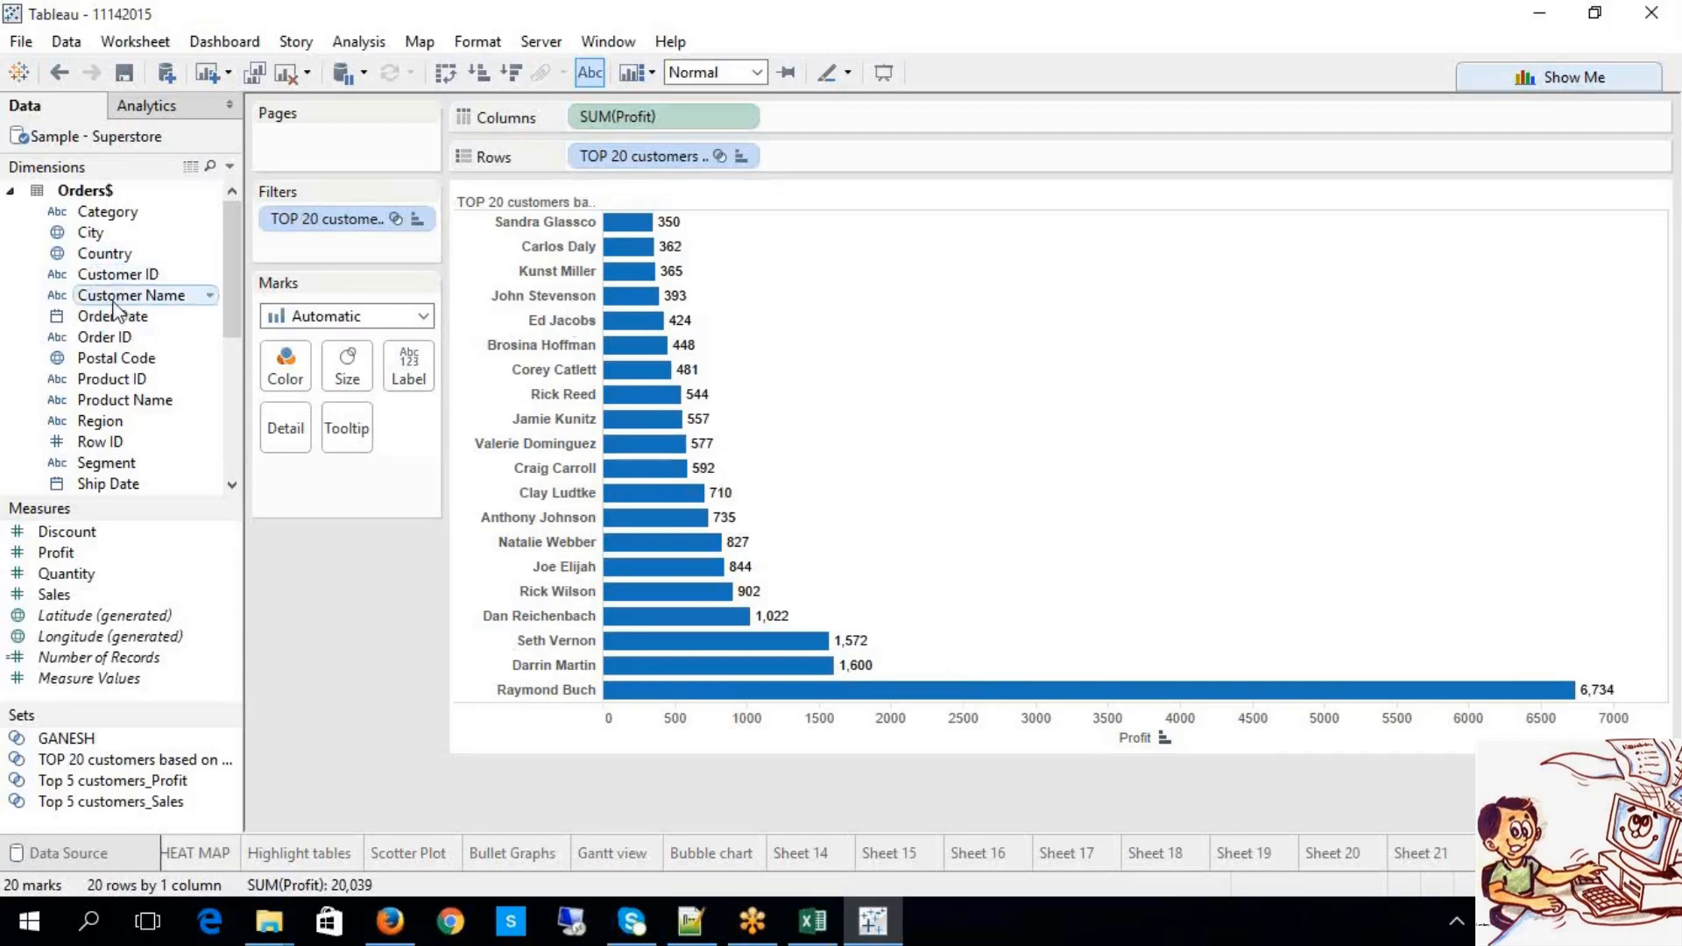
pyautogui.moveTo(114, 306); pyautogui.dragTo(838, 166)
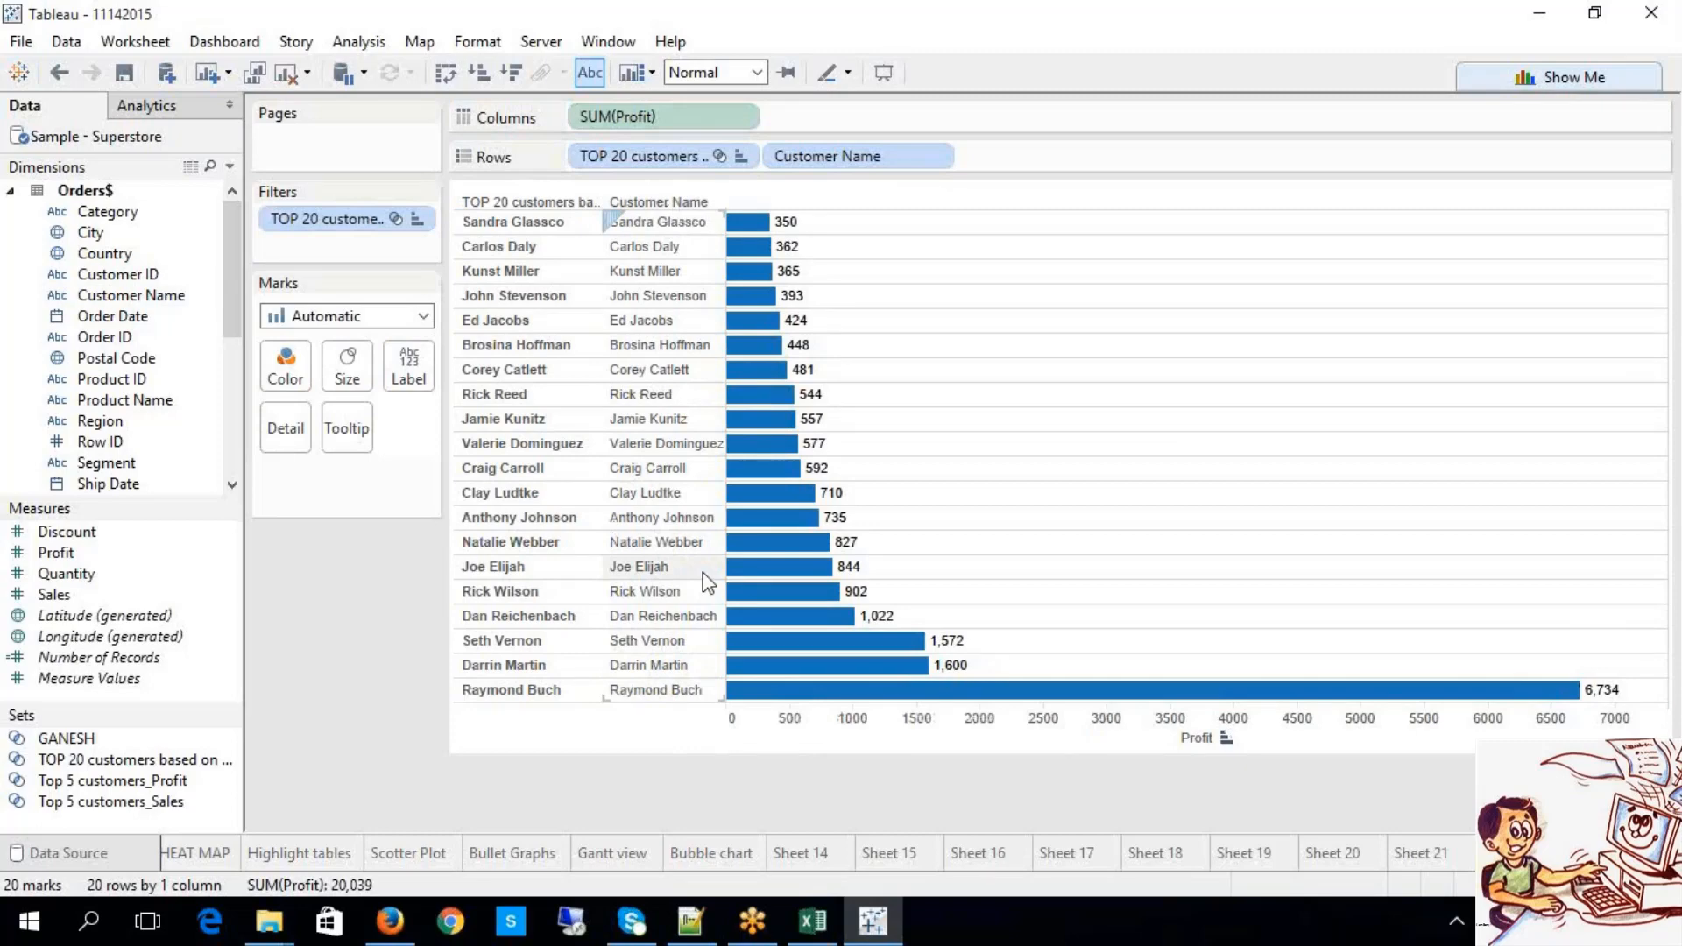
pyautogui.click(743, 161)
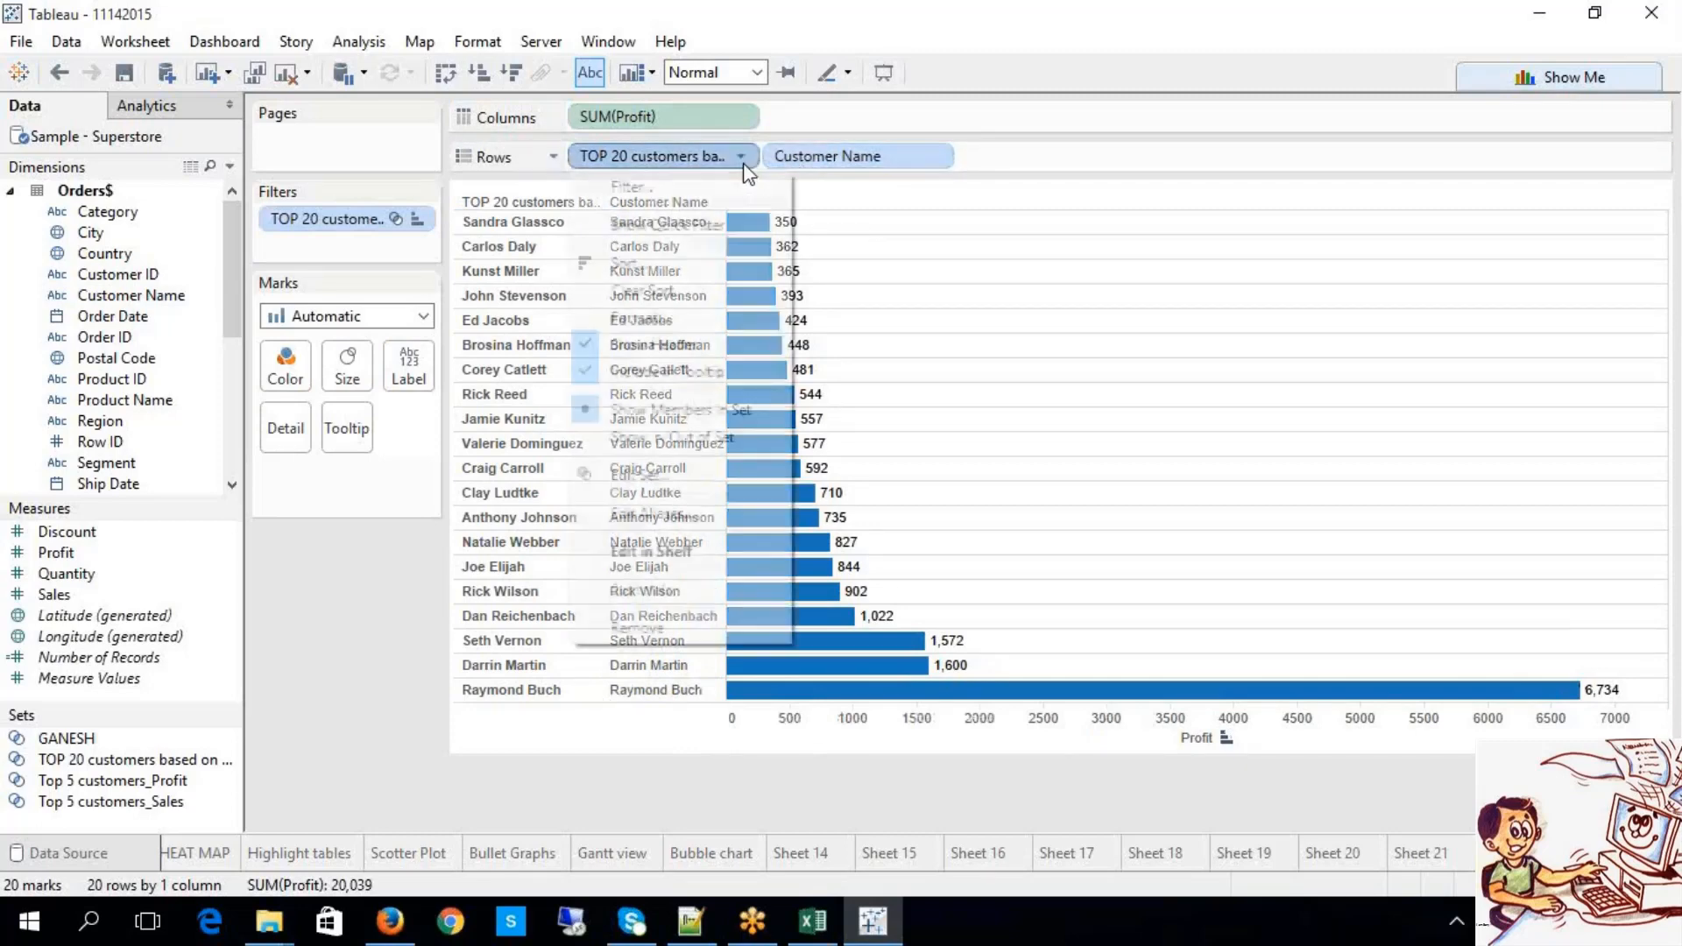
# Step: Switch the set back to In/Out, scroll the customer bars, then start blank Sheet 22
pyautogui.click(678, 440)
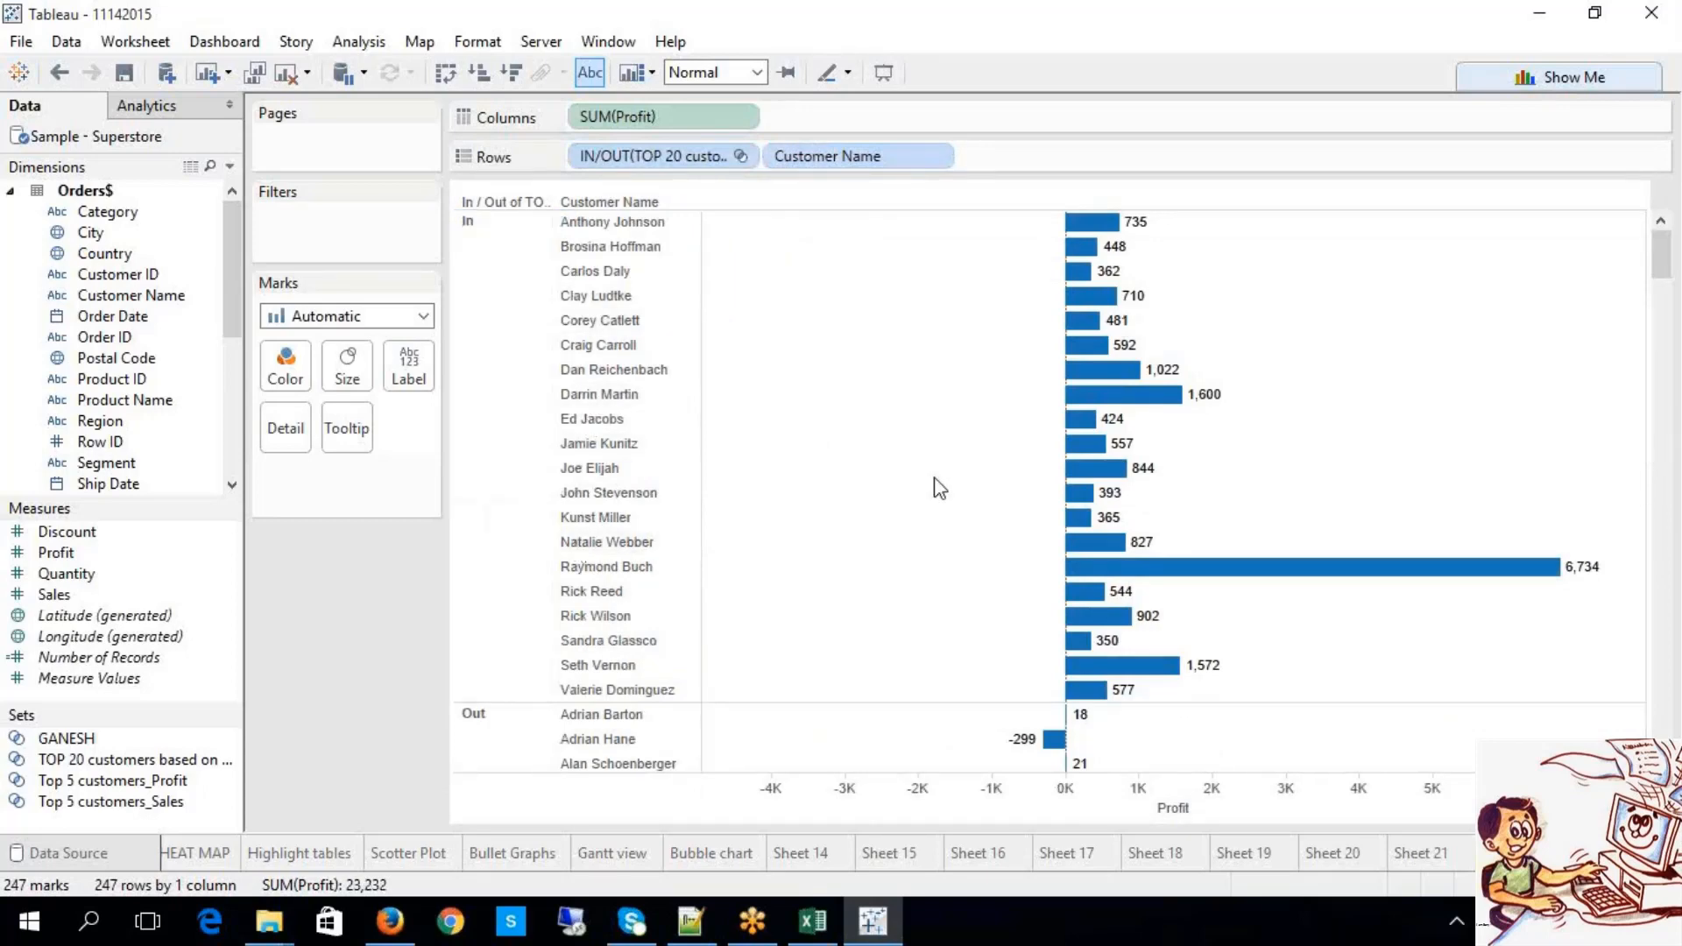
pyautogui.scroll(-10, 934, 499)
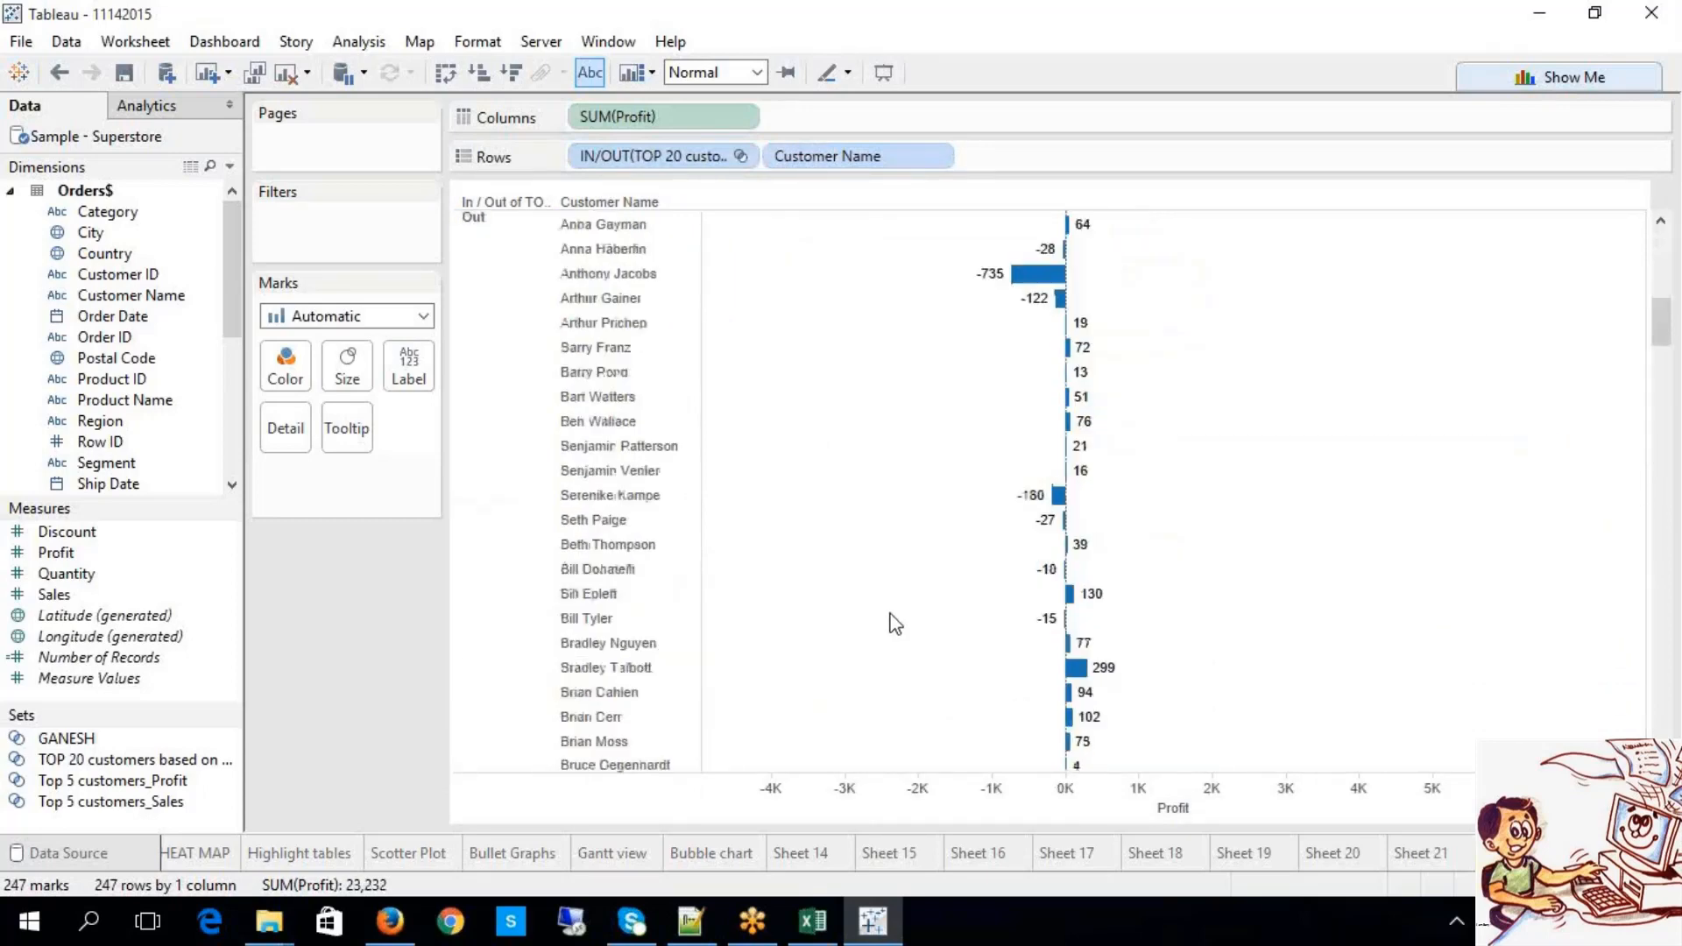
pyautogui.scroll(-15, 856, 500)
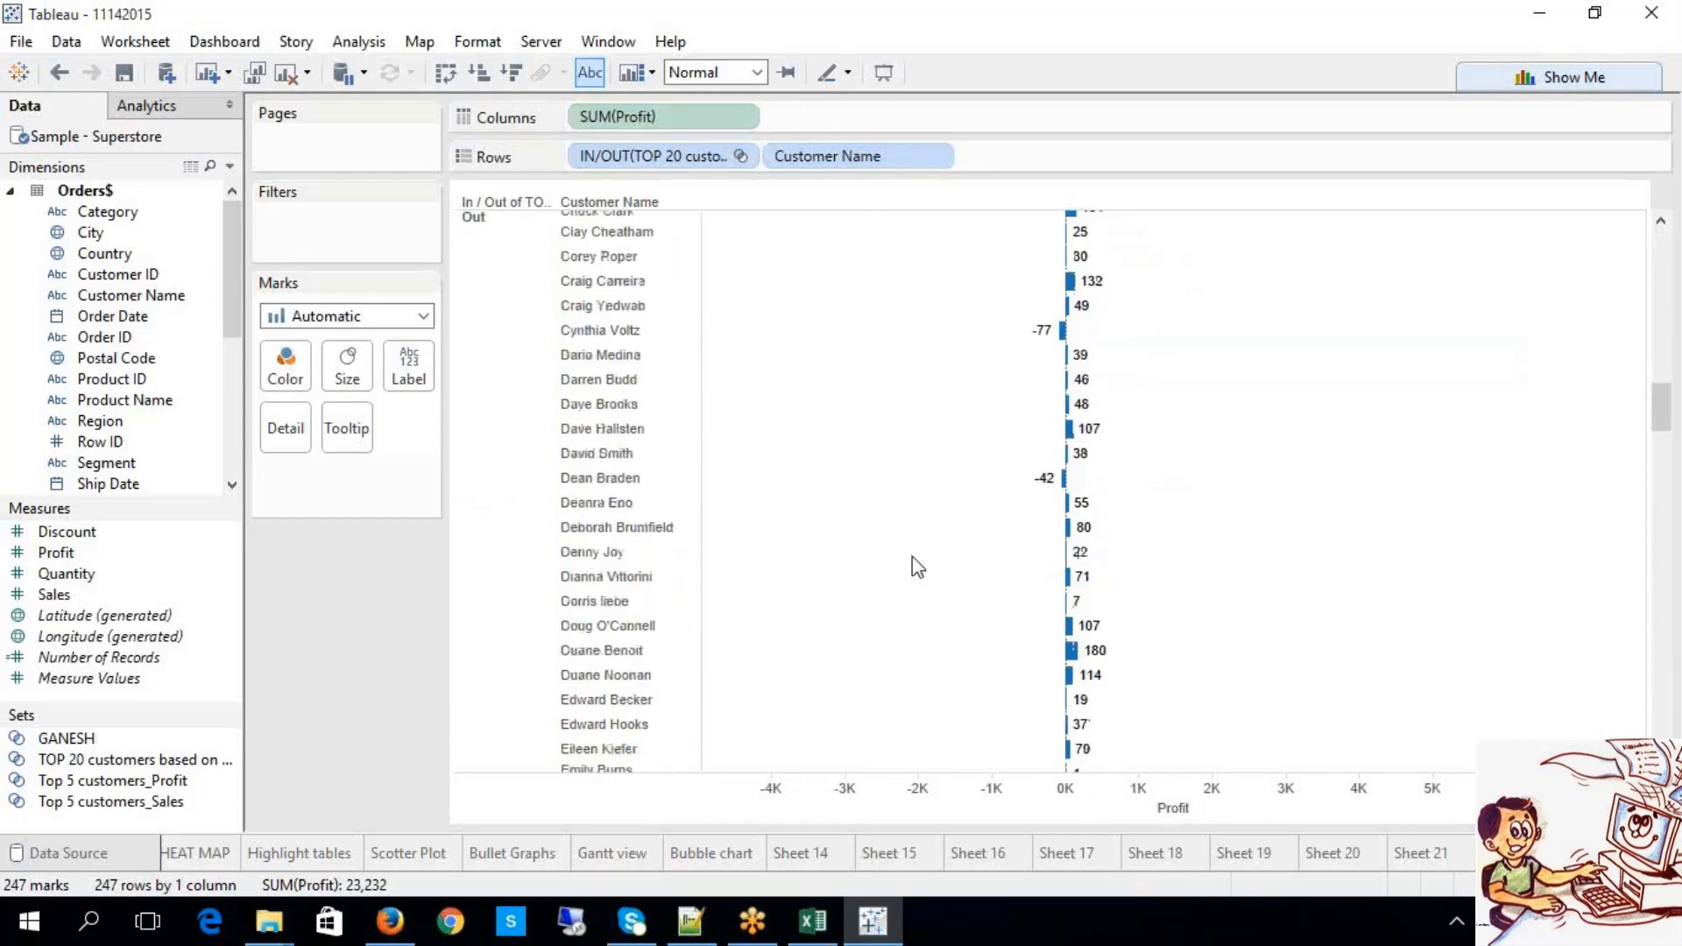
pyautogui.scroll(-20, 912, 571)
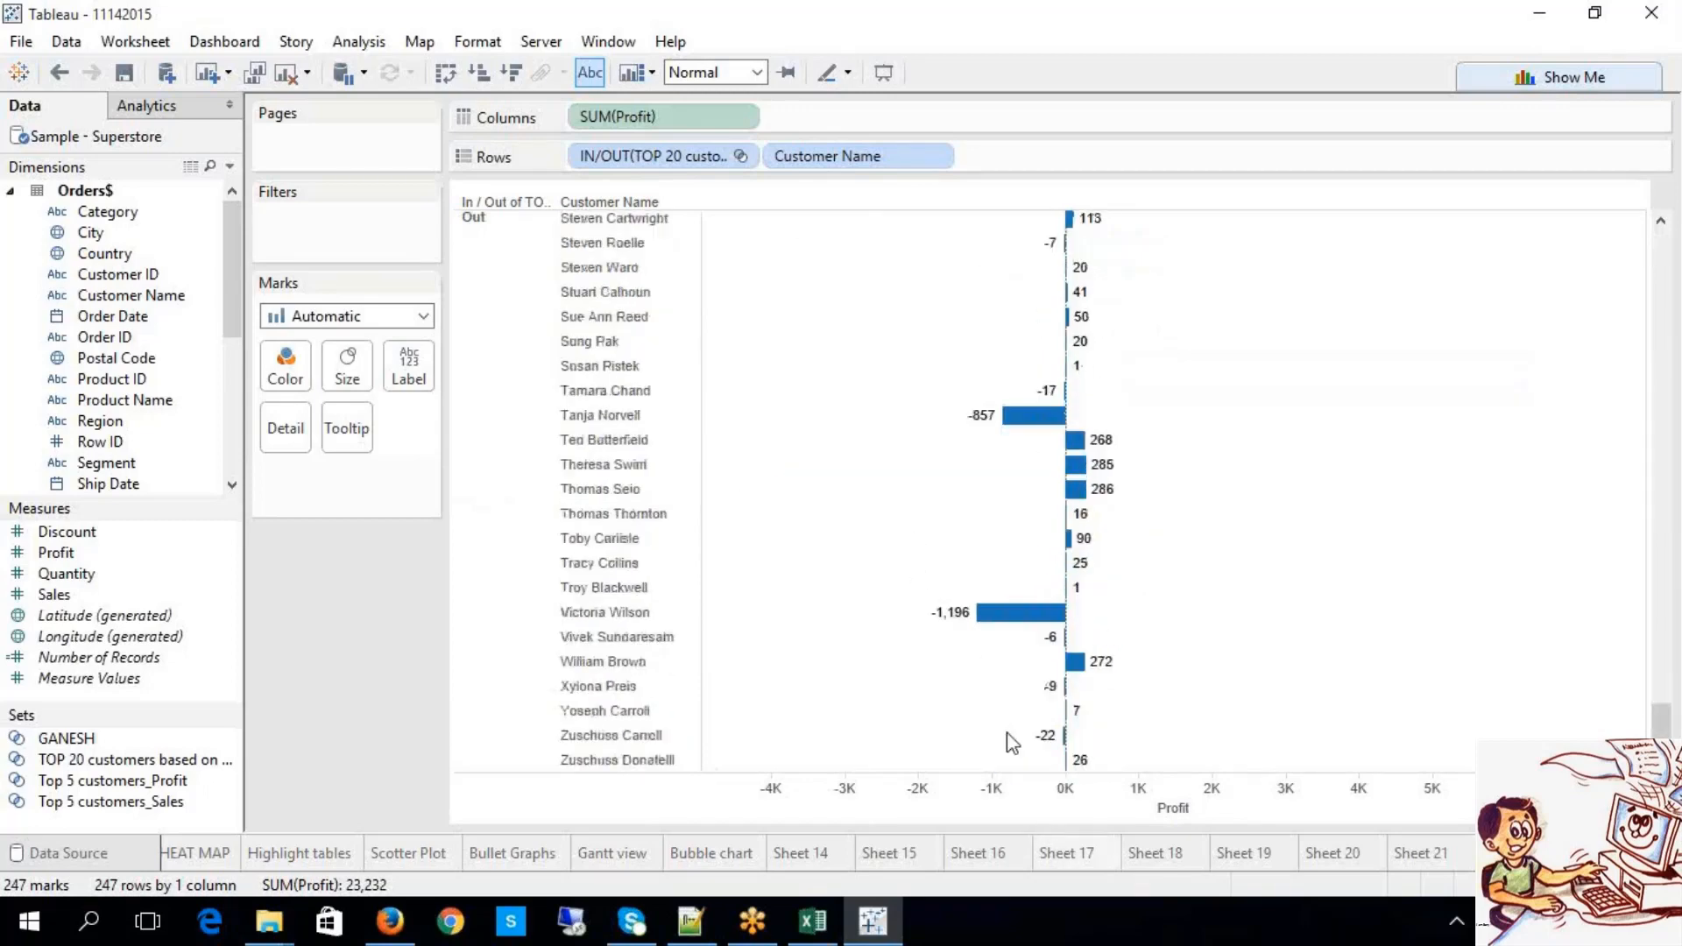
pyautogui.scroll(10, 1008, 736)
pyautogui.scroll(20, 1012, 709)
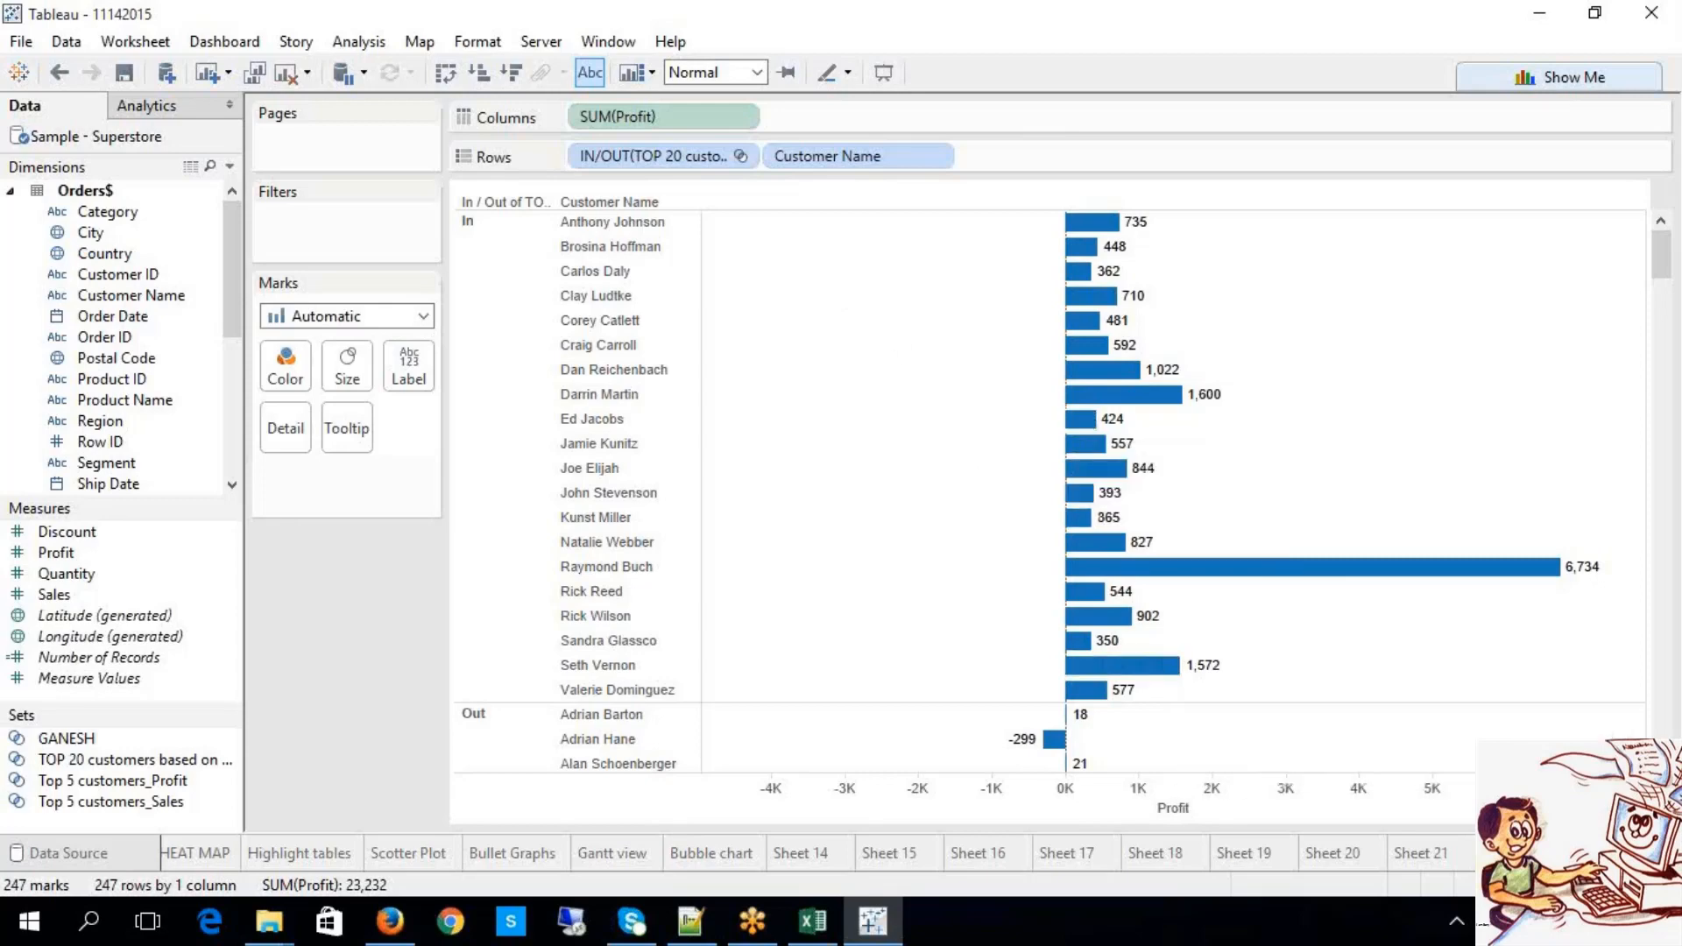
pyautogui.hotkey('ctrl', 'm')
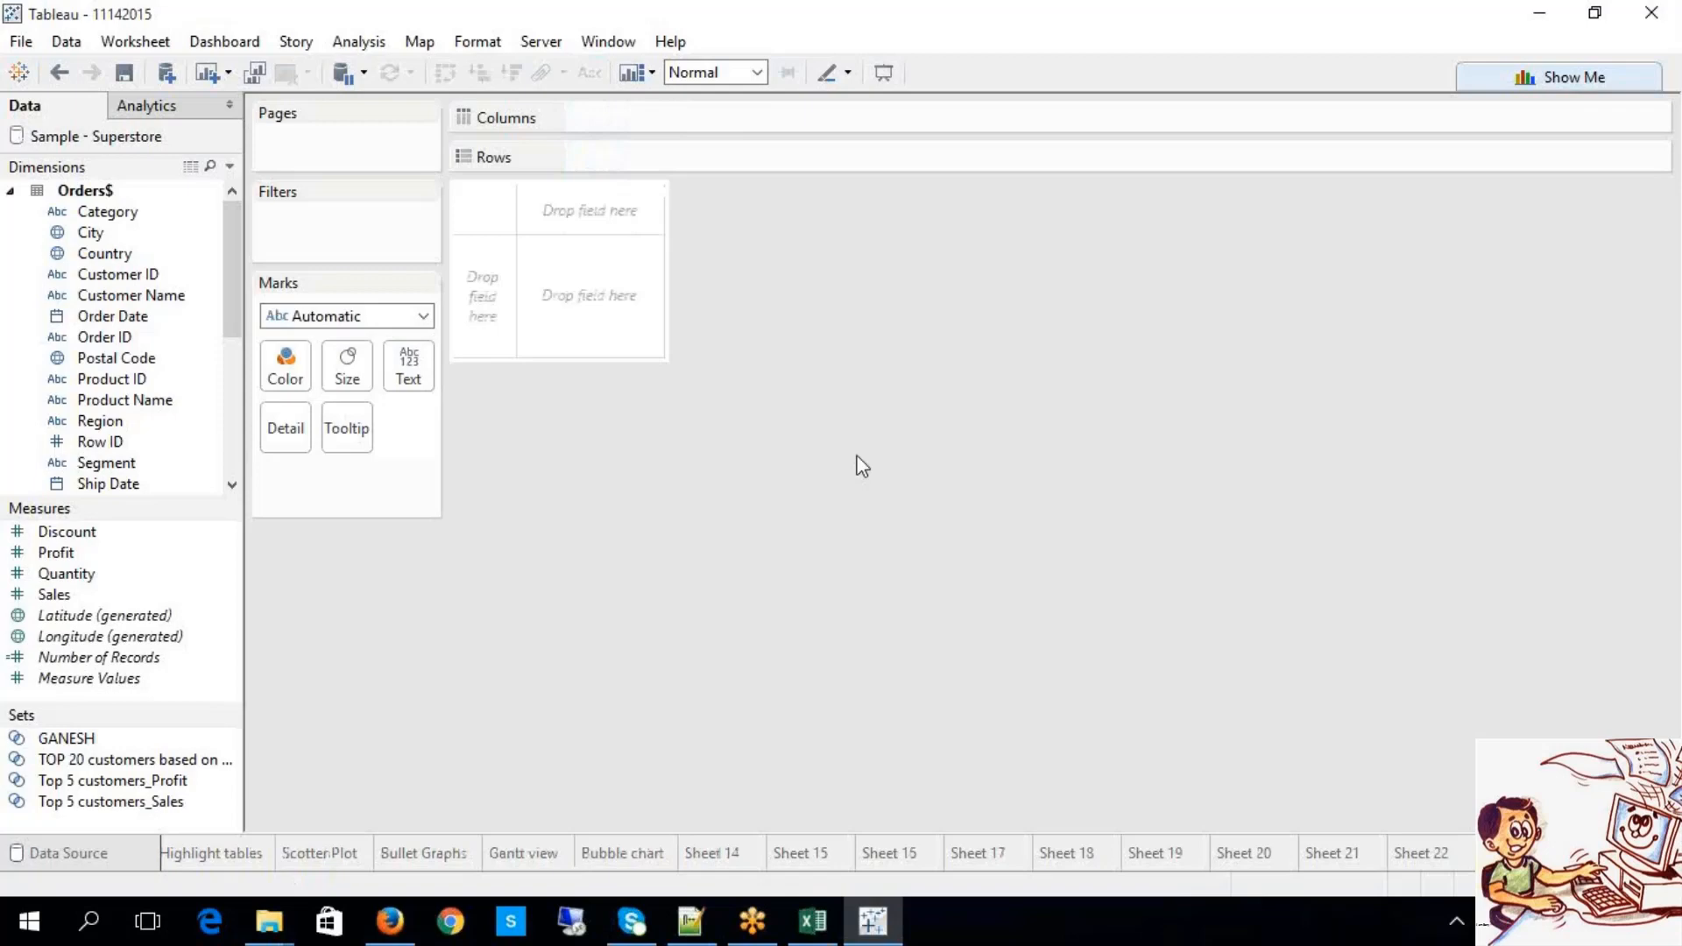
# Step: Create a Customer Name set named 'Customers > 50000 Sales' and look over its Condition and Top options
pyautogui.rightClick(142, 297)
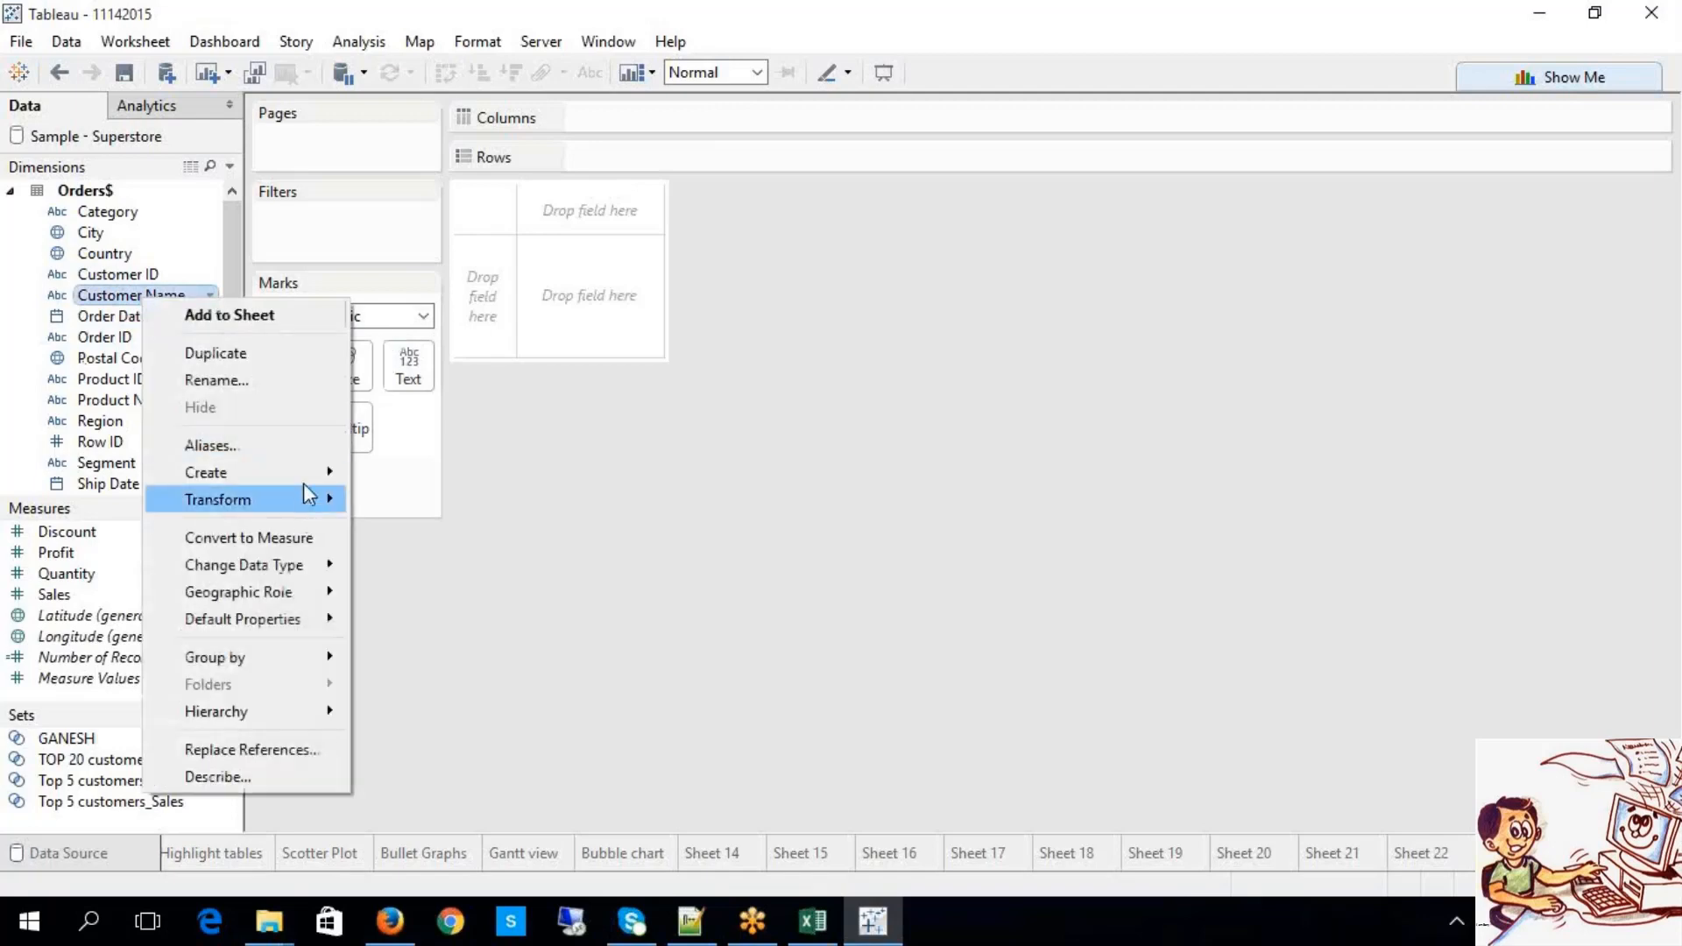
pyautogui.moveTo(317, 474)
pyautogui.click(399, 531)
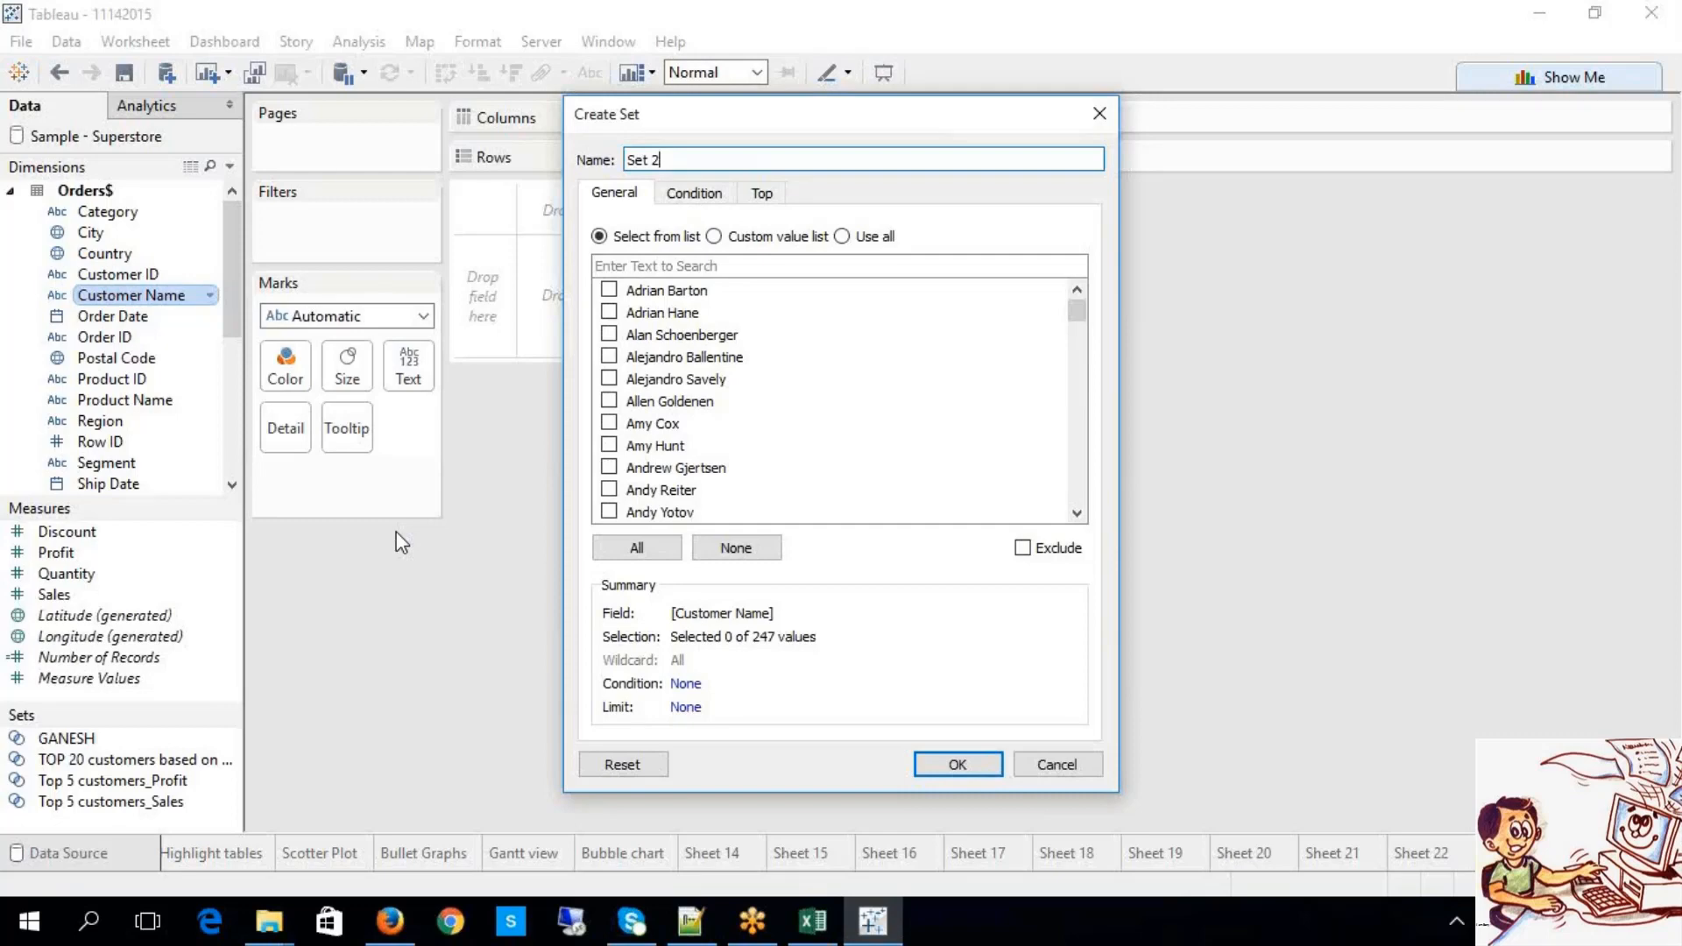
pyautogui.press('BackSpace')
pyautogui.press('BackSpace')
pyautogui.press('BackSpace')
pyautogui.press('BackSpace')
pyautogui.press('BackSpace')
pyautogui.write('Customers w')
pyautogui.write('i')
pyautogui.press('BackSpace')
pyautogui.press('BackSpace')
pyautogui.write('> 50000 Sales')
pyautogui.click(699, 194)
pyautogui.click(771, 194)
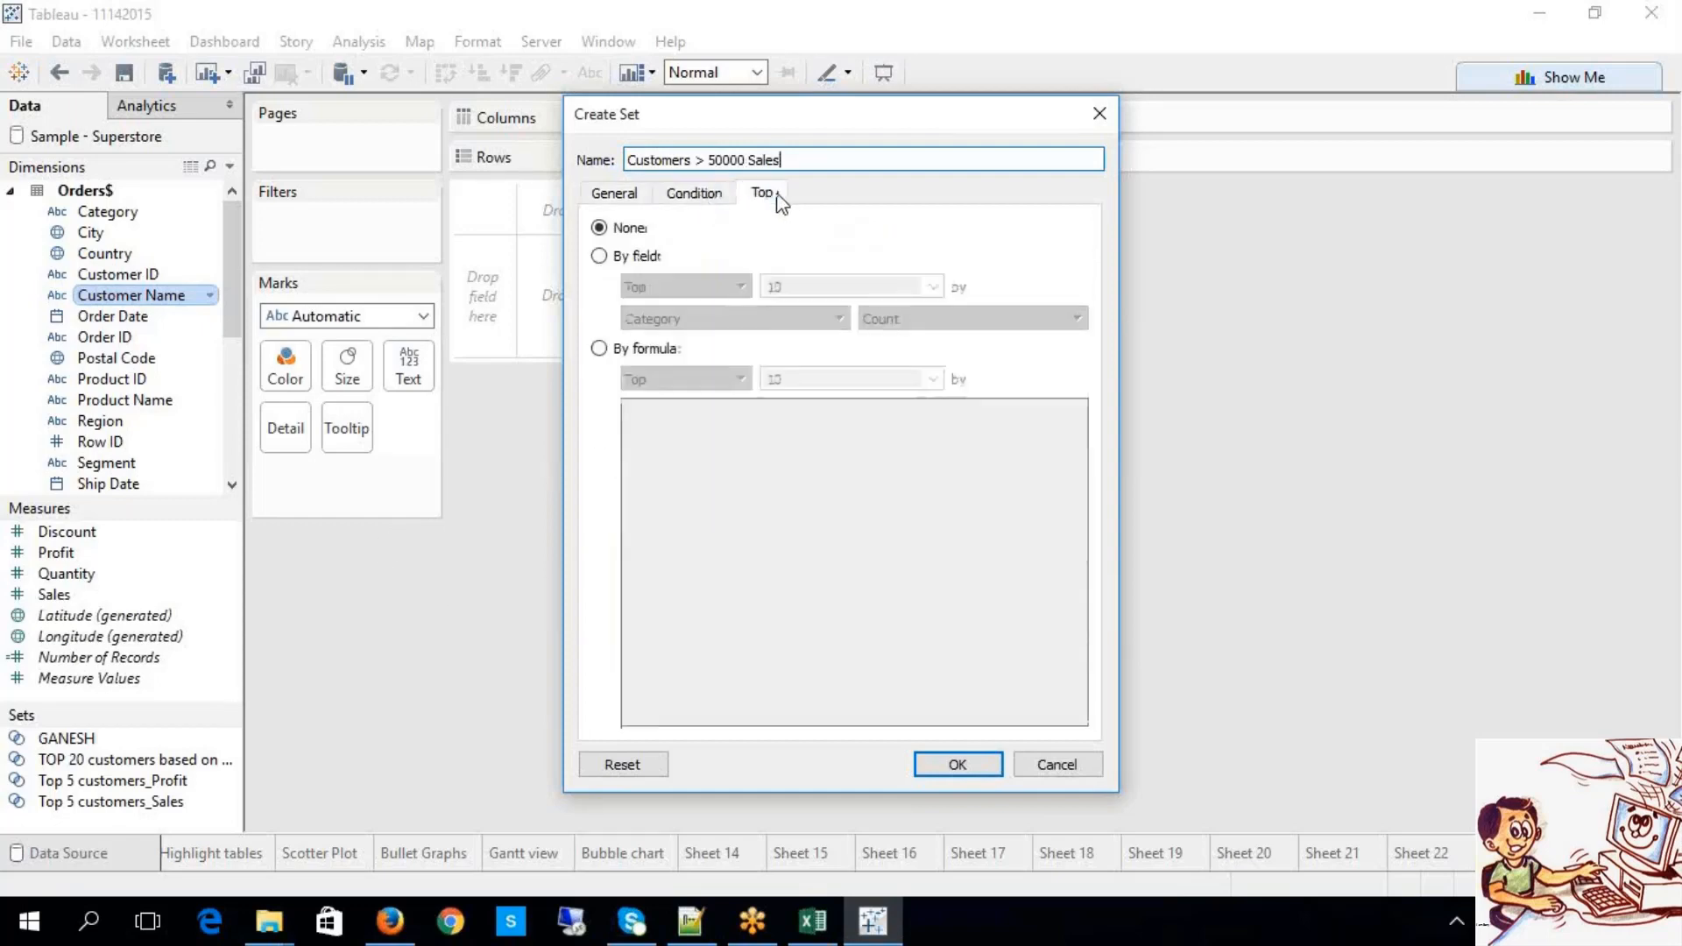
# Step: Set the condition to By formula and bring up the Excel notes containing the Sales>50000 formula
pyautogui.click(694, 192)
pyautogui.click(601, 459)
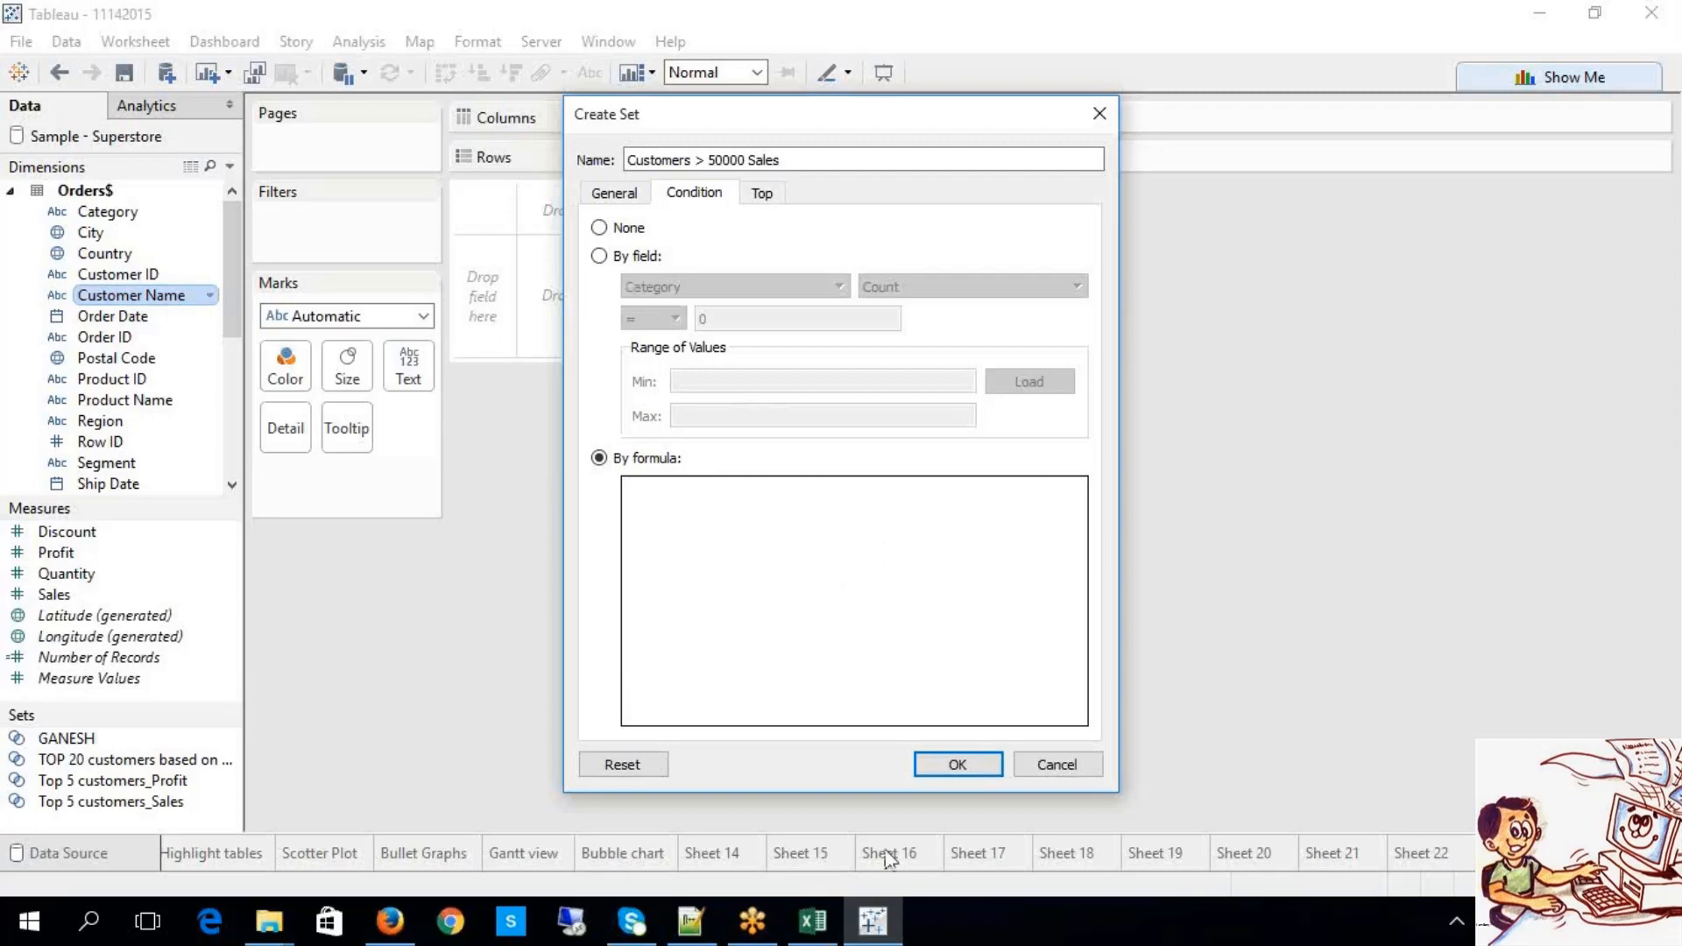
pyautogui.click(820, 921)
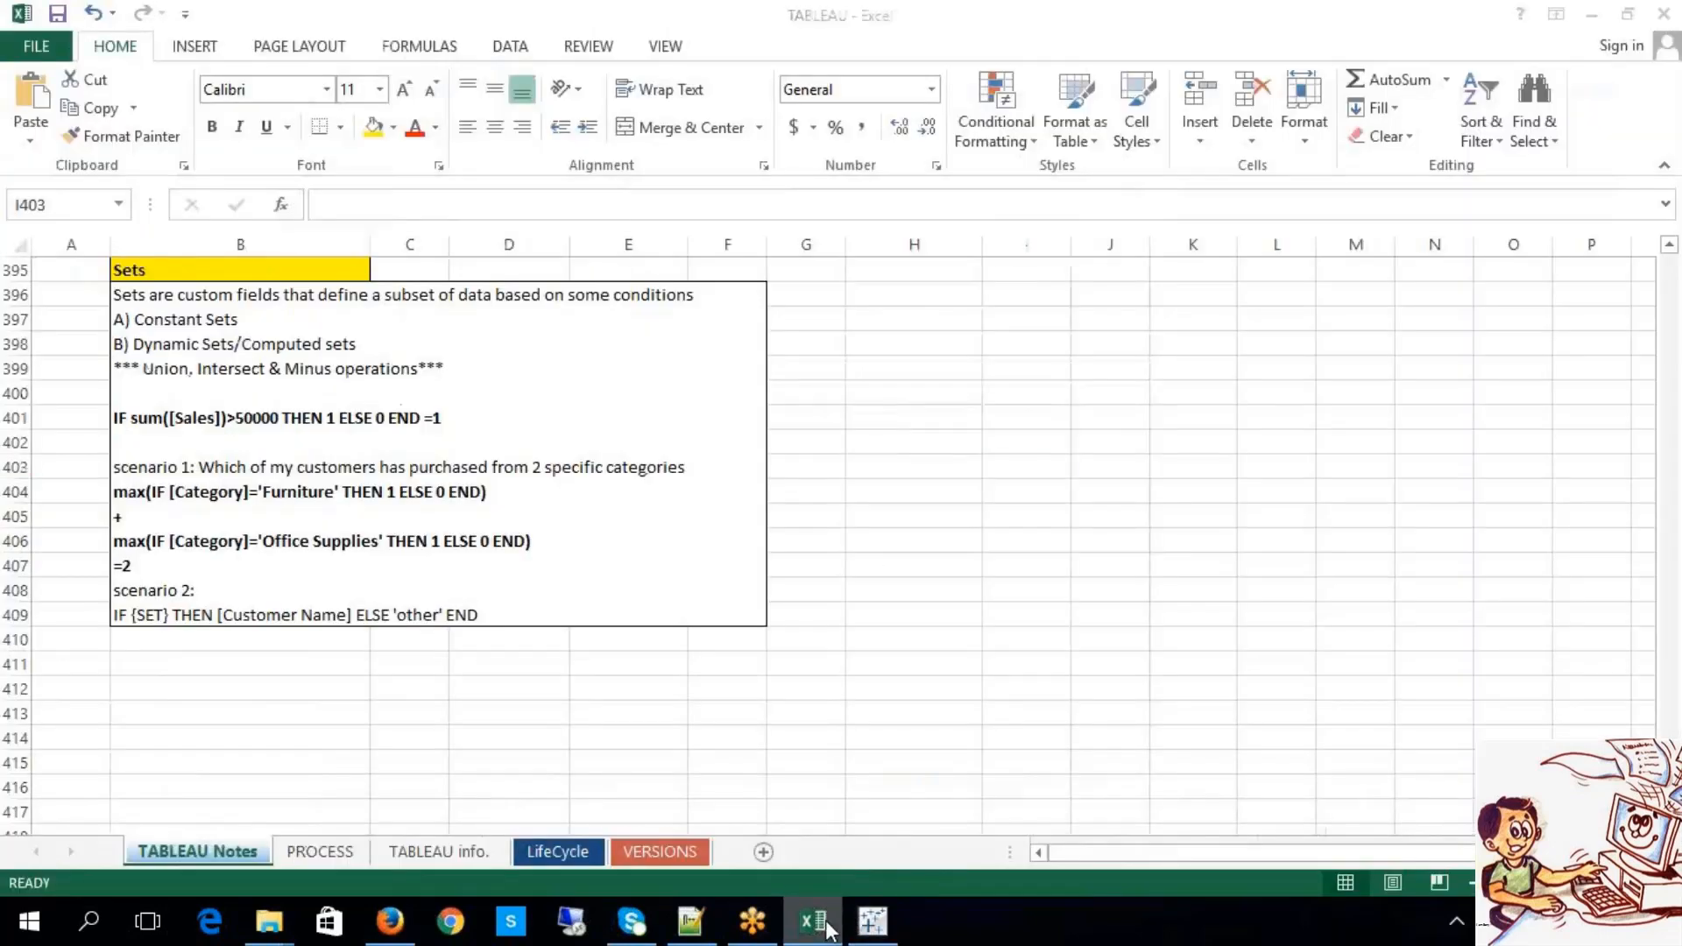
# Step: Copy the sales-over-50000 formula from the Excel notes and select the typed 'if' in Tableau's formula box
pyautogui.click(819, 920)
pyautogui.write('if')
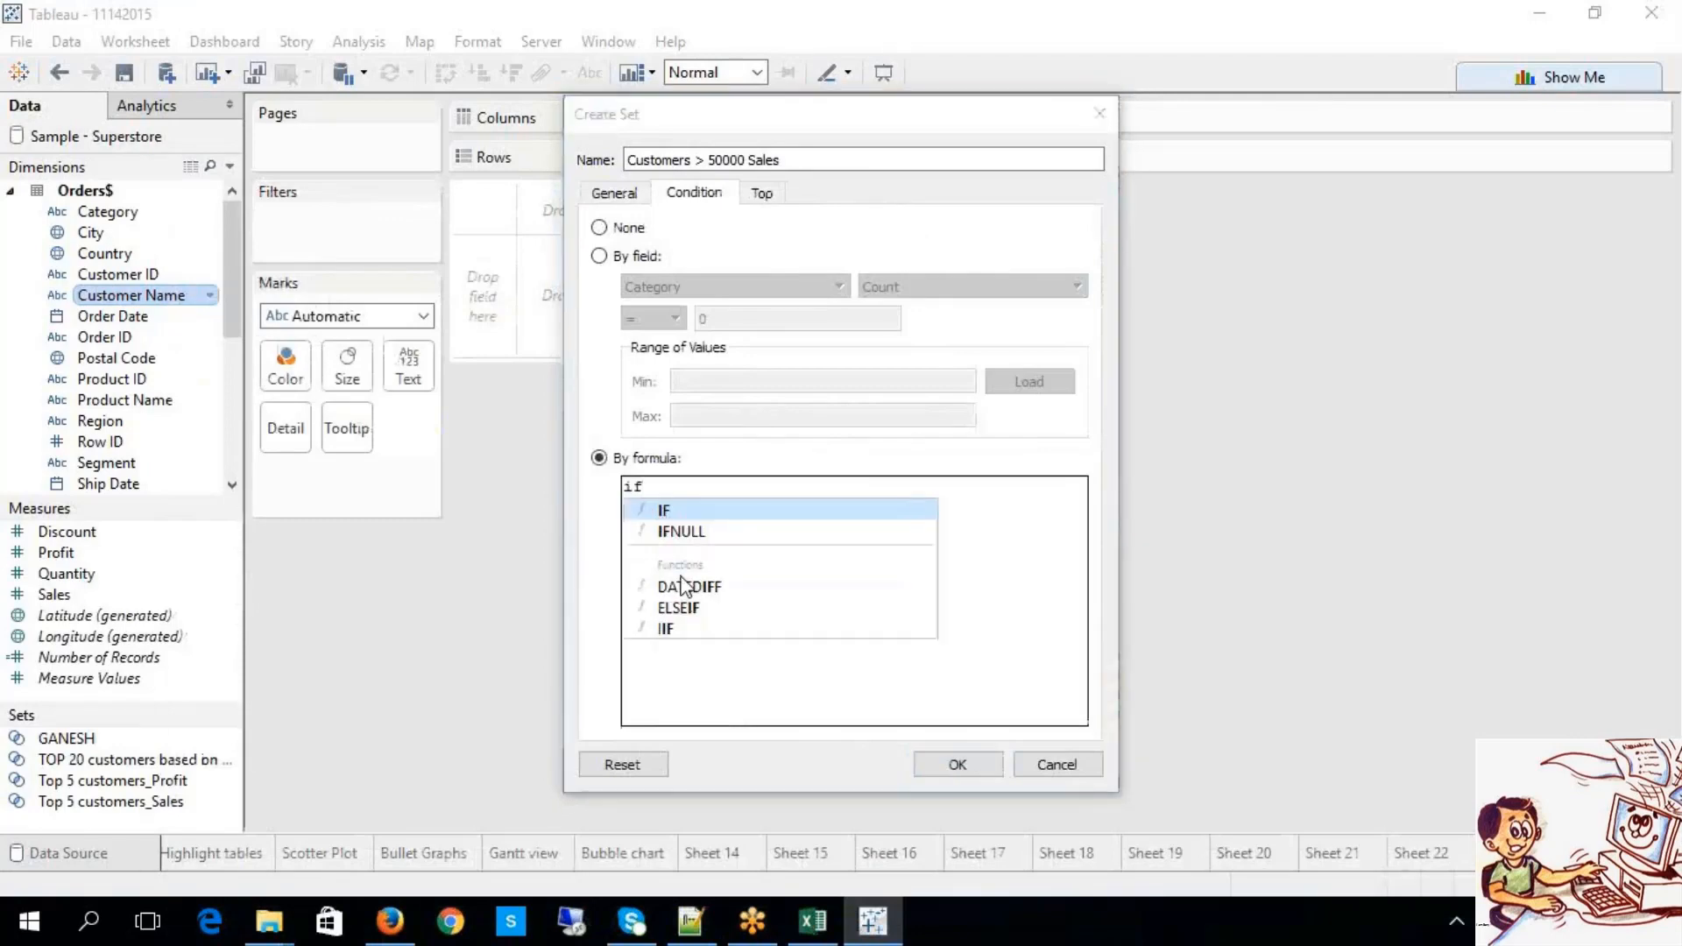
pyautogui.click(808, 934)
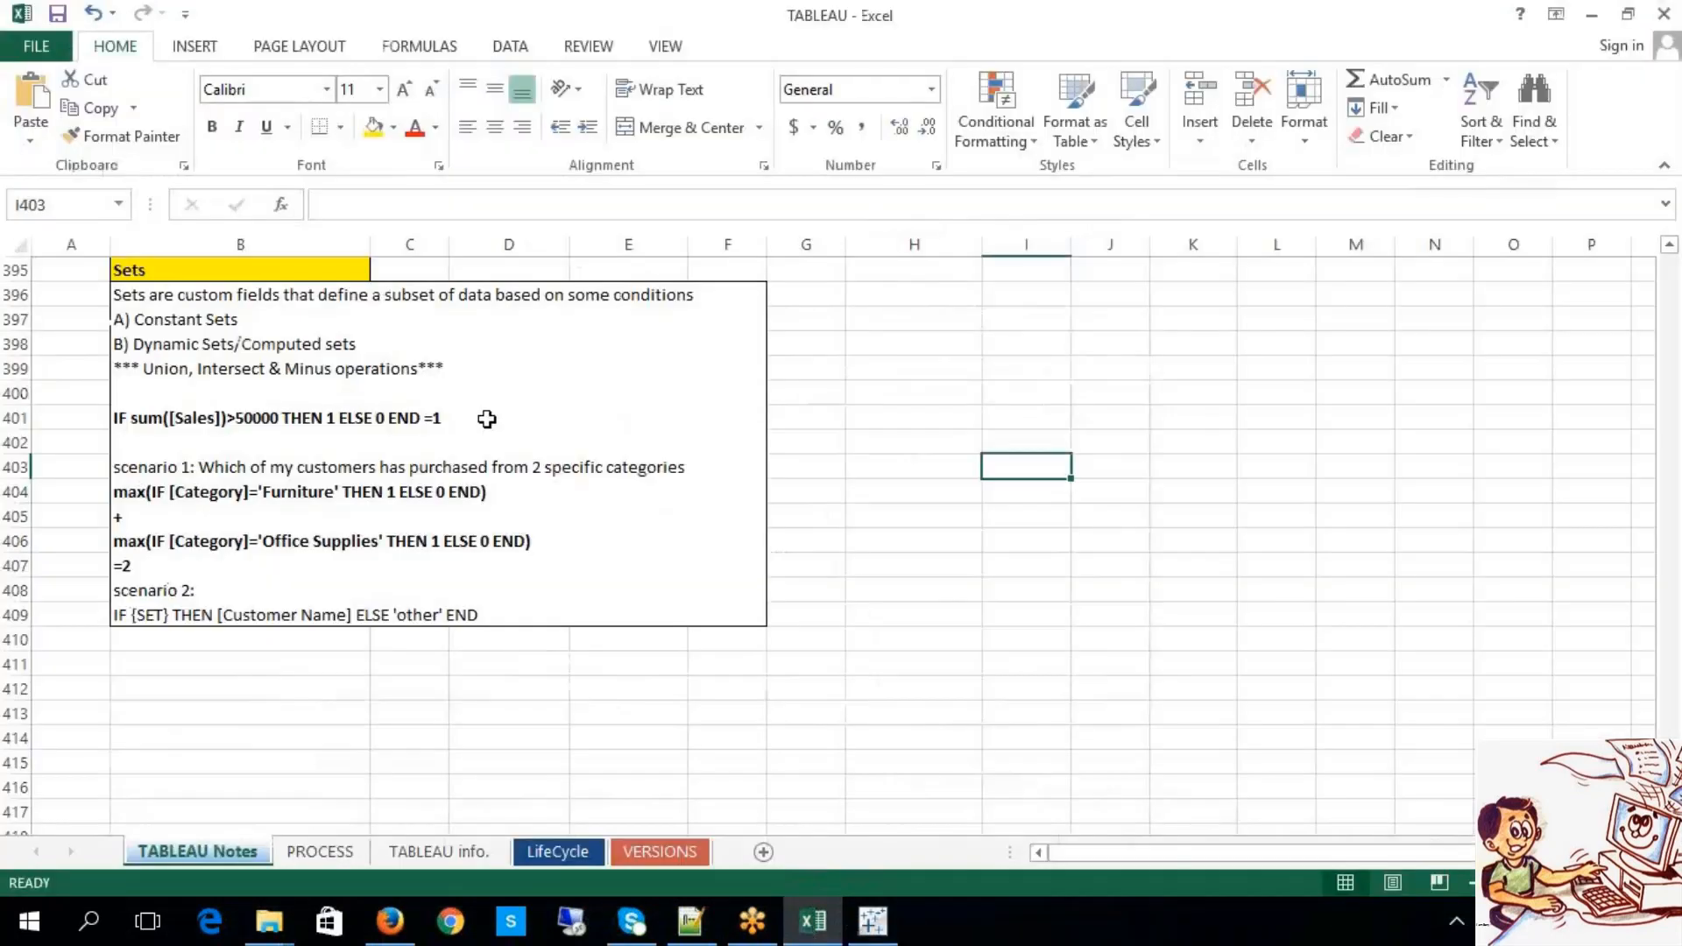
pyautogui.click(488, 420)
pyautogui.doubleClick(488, 421)
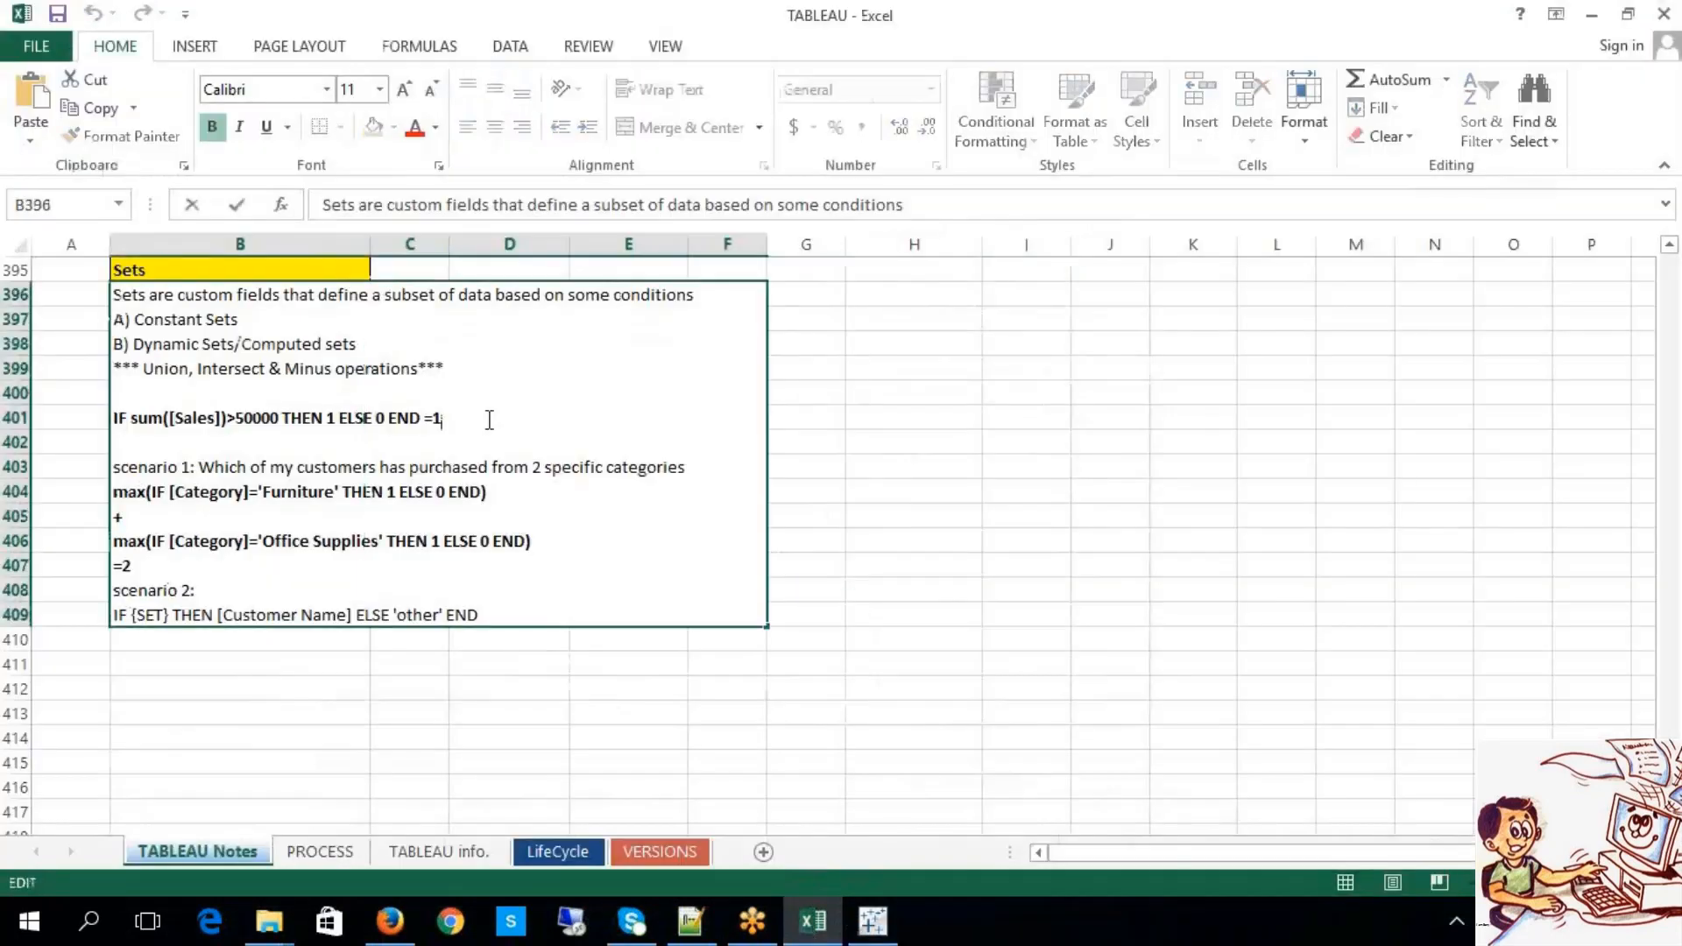
pyautogui.moveTo(488, 421); pyautogui.dragTo(116, 418)
pyautogui.hotkey('ctrl', 'c')
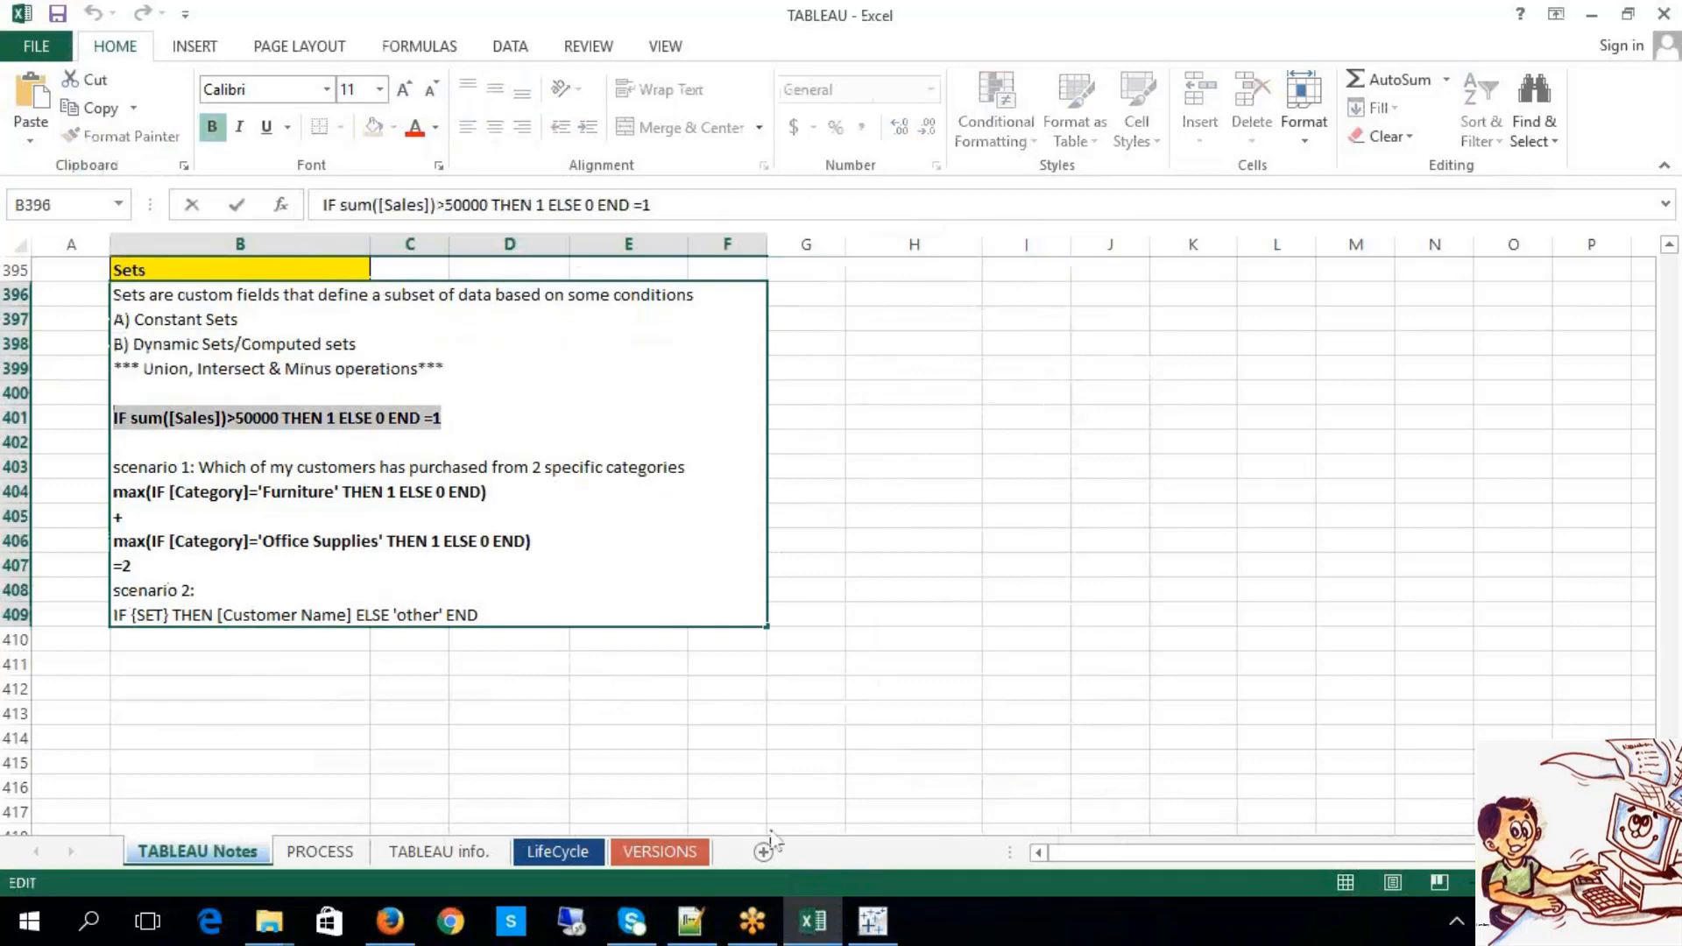
pyautogui.click(873, 921)
pyautogui.moveTo(733, 563); pyautogui.dragTo(602, 458)
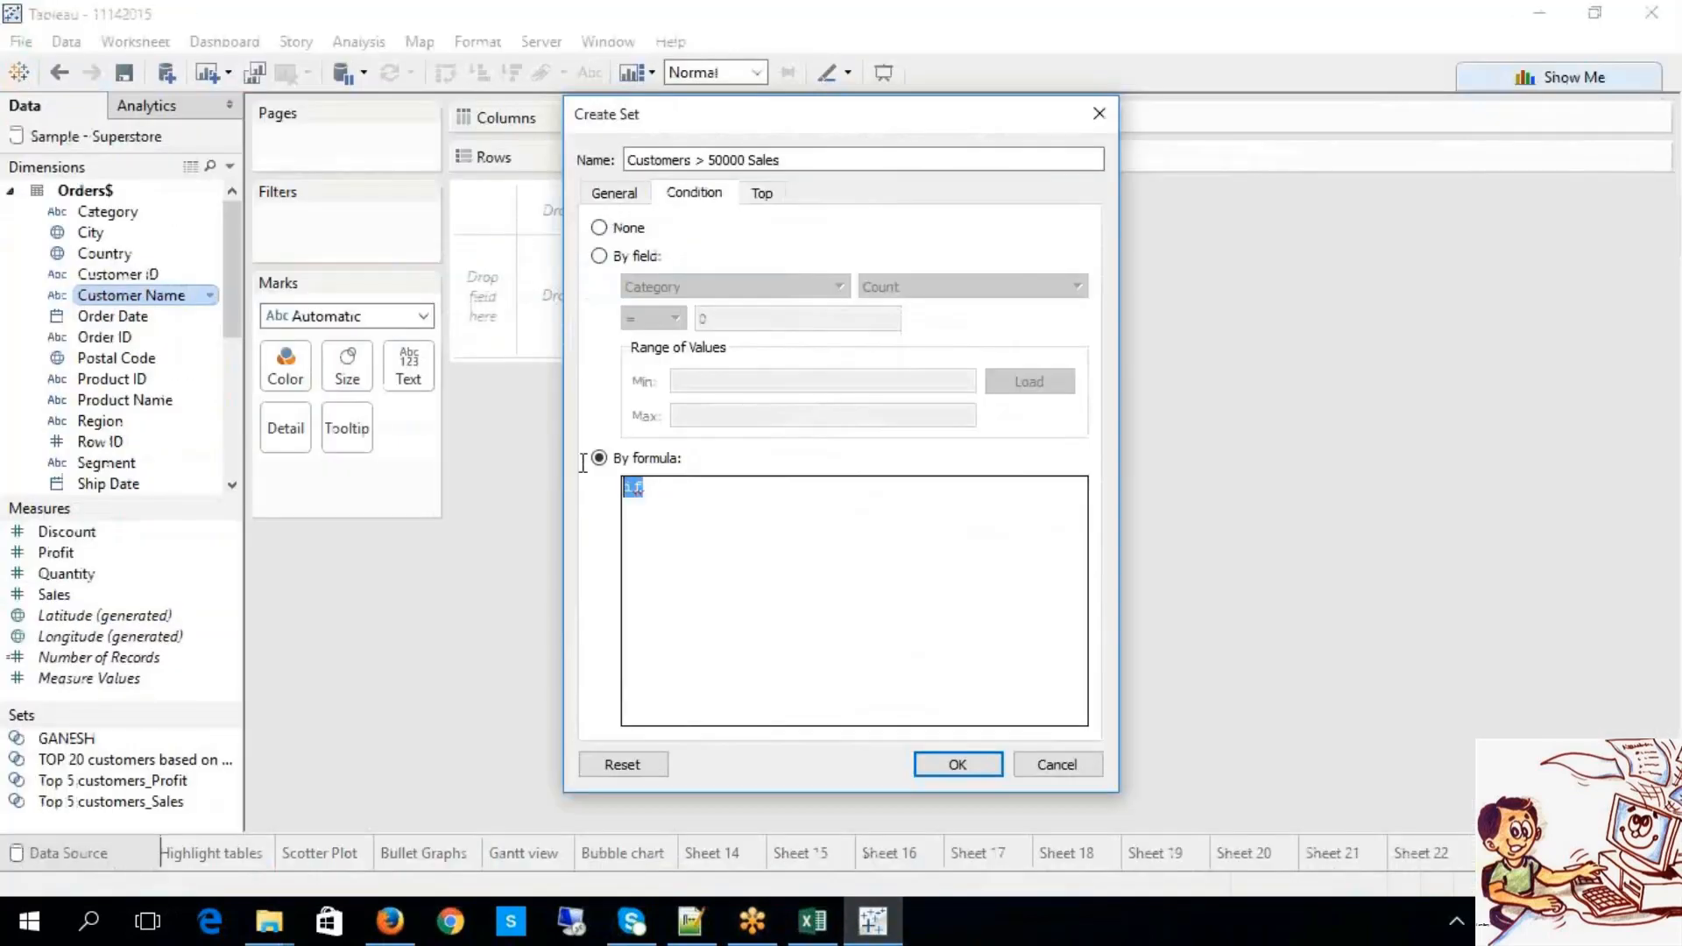
# Step: Paste IF sum([Sales])>50000 THEN 1 ELSE 0 END =1 as the formula and create the set
pyautogui.hotkey('ctrl', 'v')
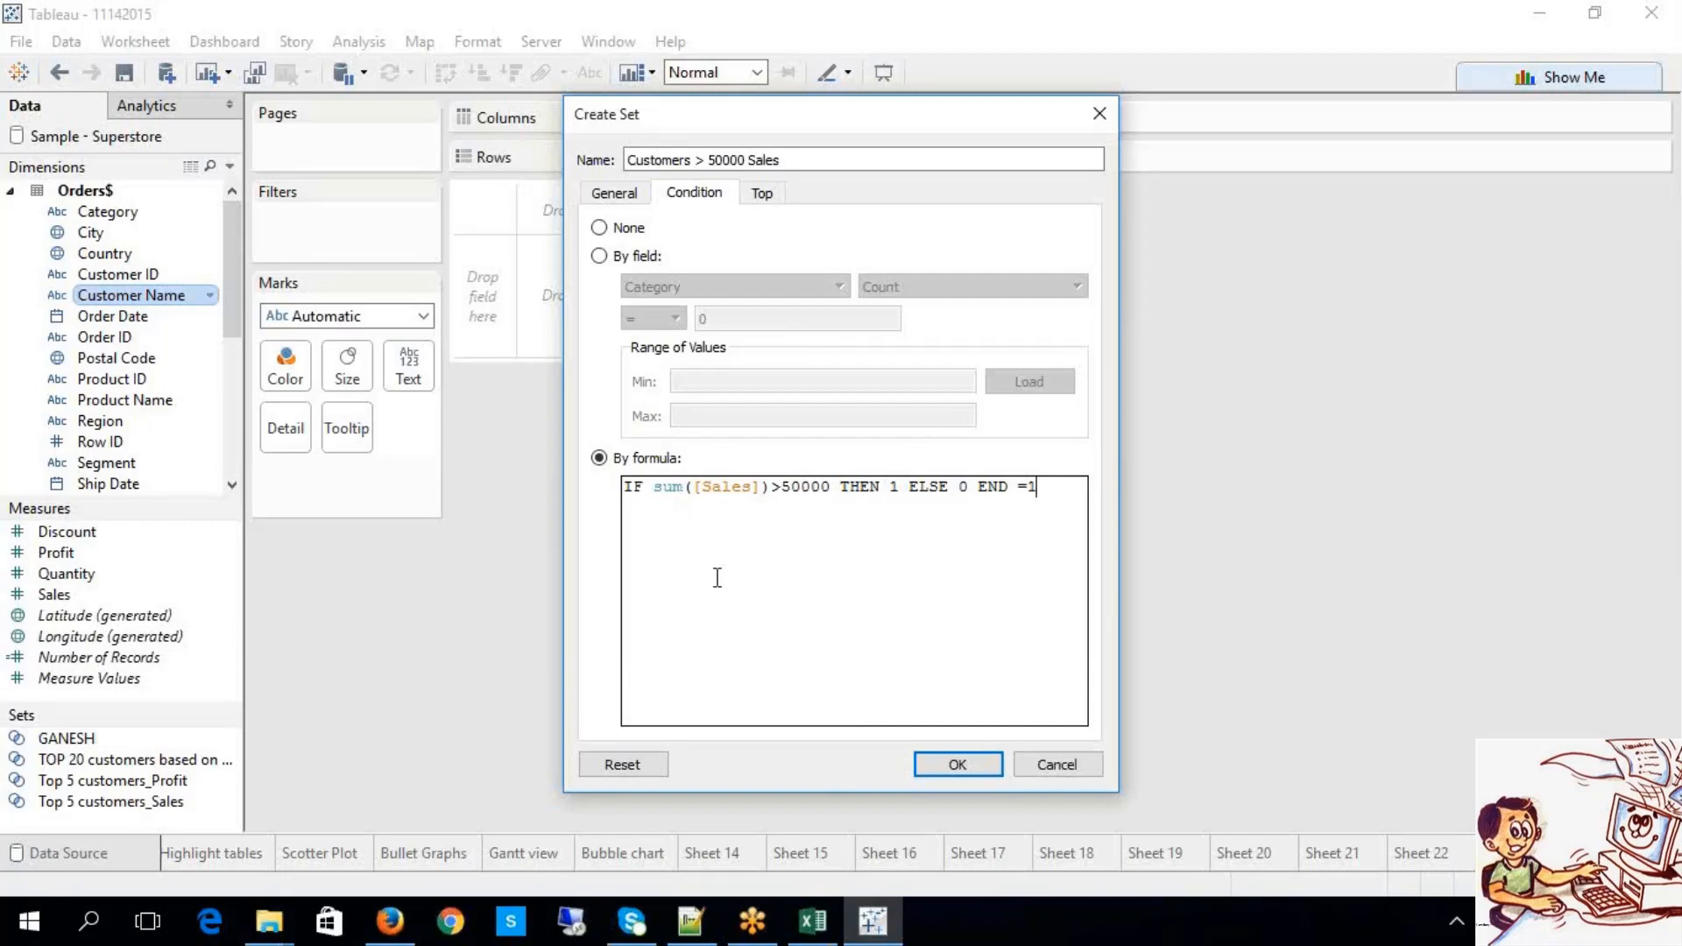
pyautogui.click(928, 761)
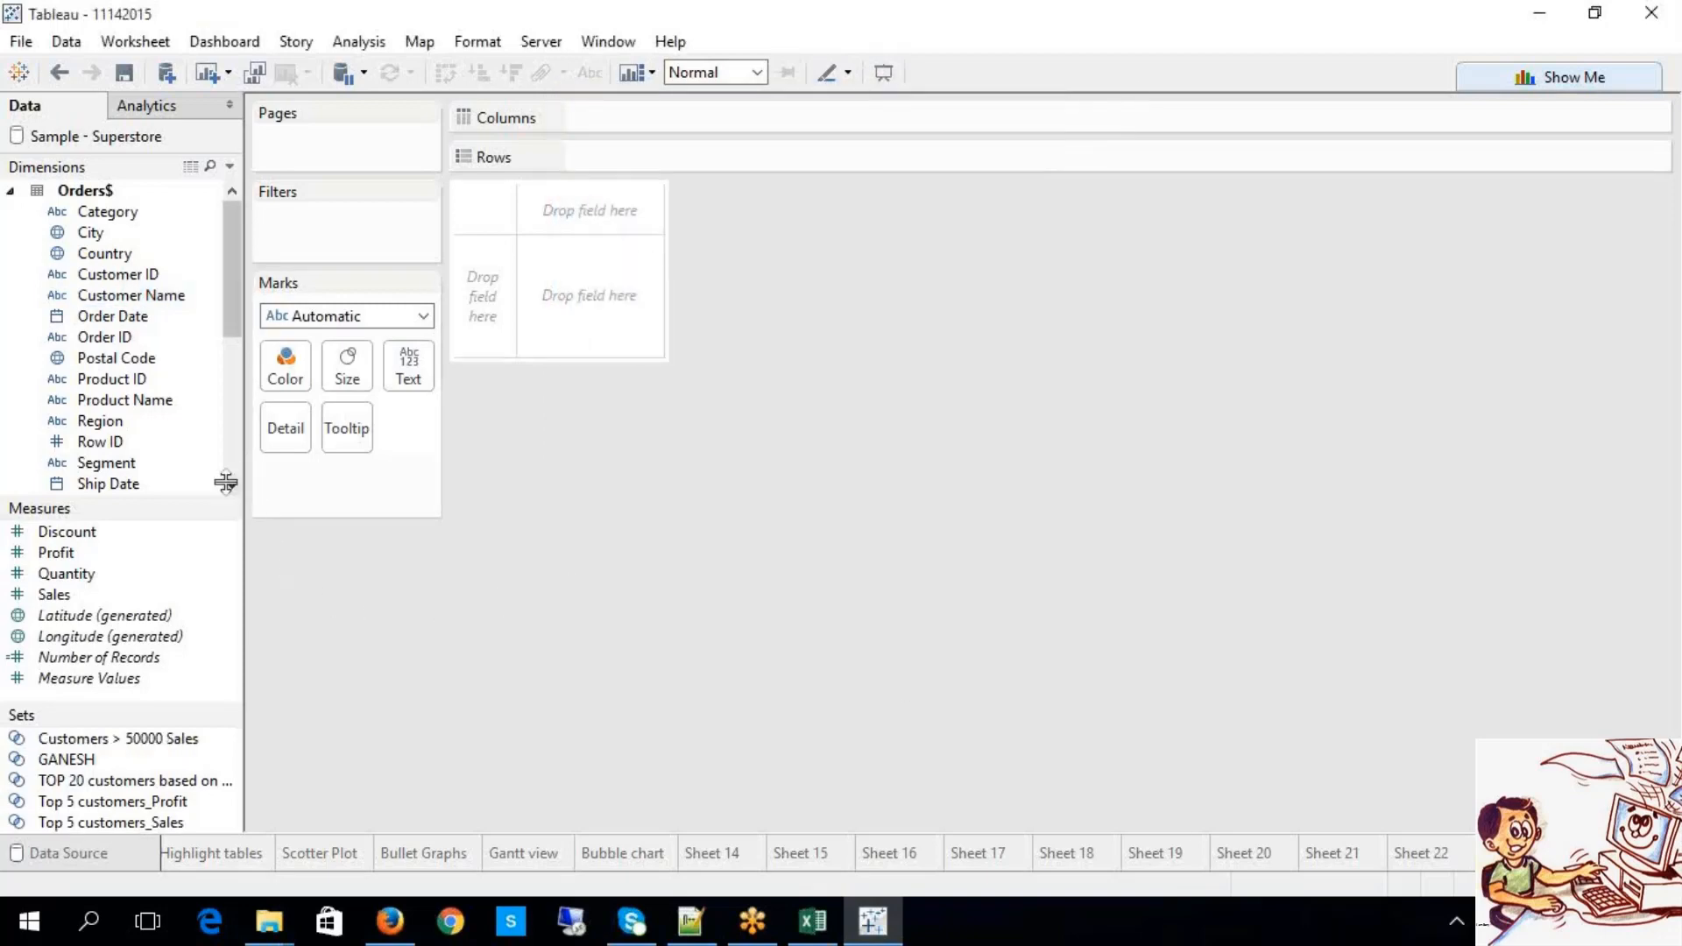
# Step: Put Customers > 50000 Sales on Rows showing its members, which filters the view to the set
pyautogui.moveTo(215, 506); pyautogui.dragTo(216, 498)
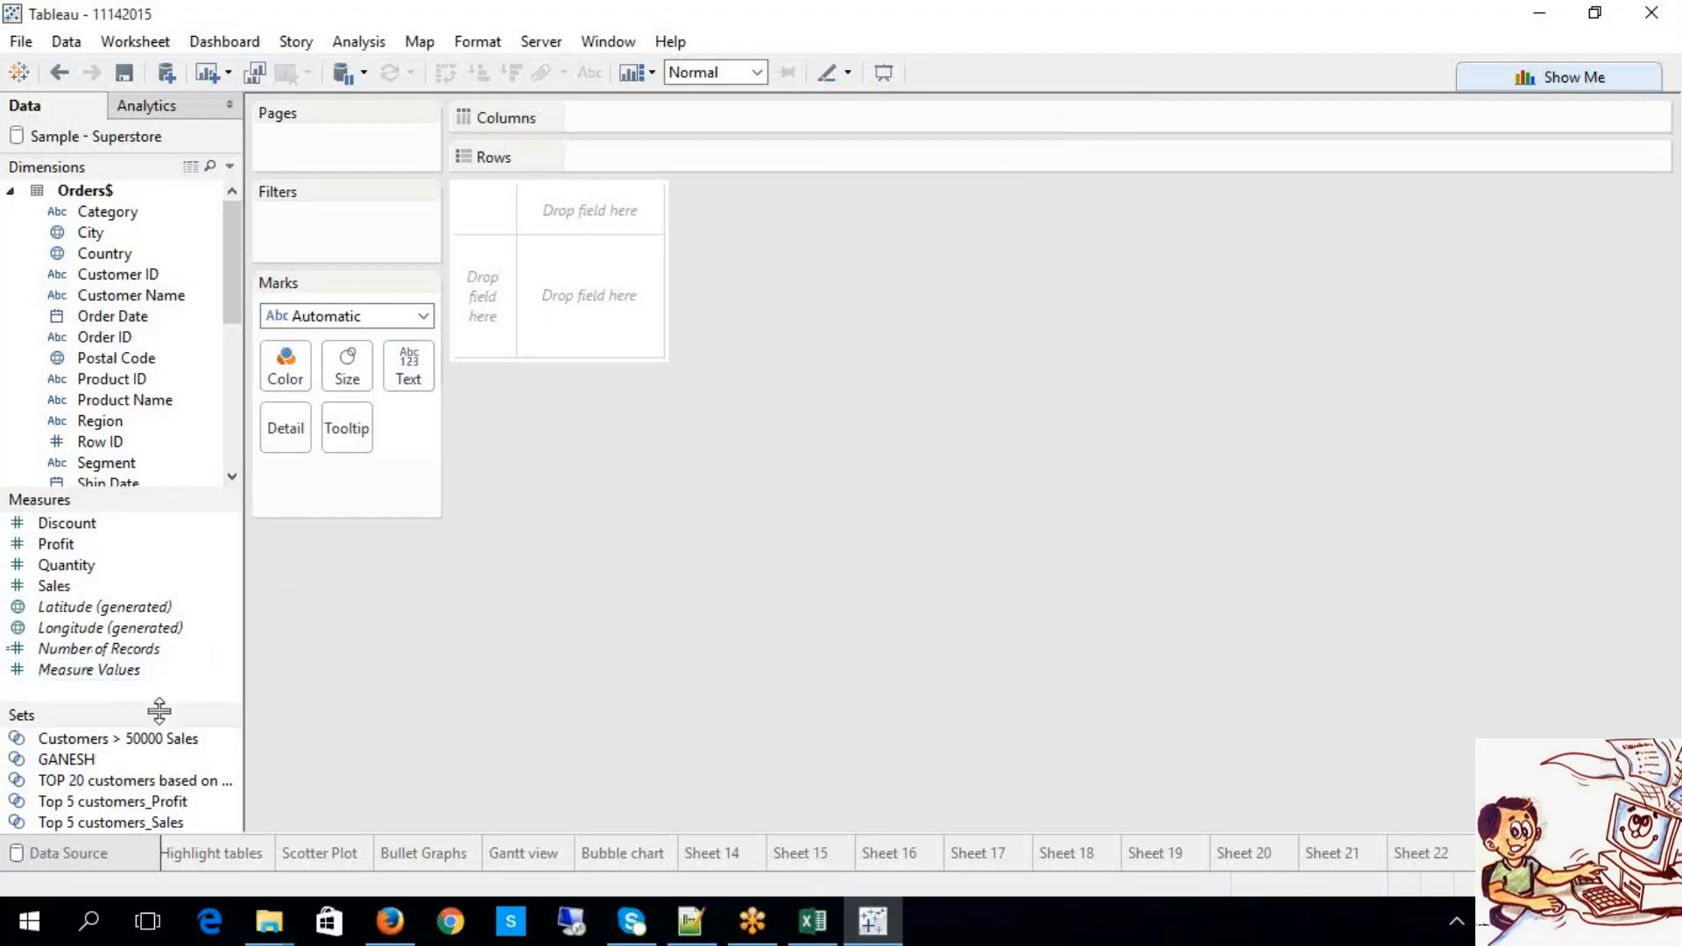
pyautogui.moveTo(158, 704); pyautogui.dragTo(150, 654)
pyautogui.click(133, 684)
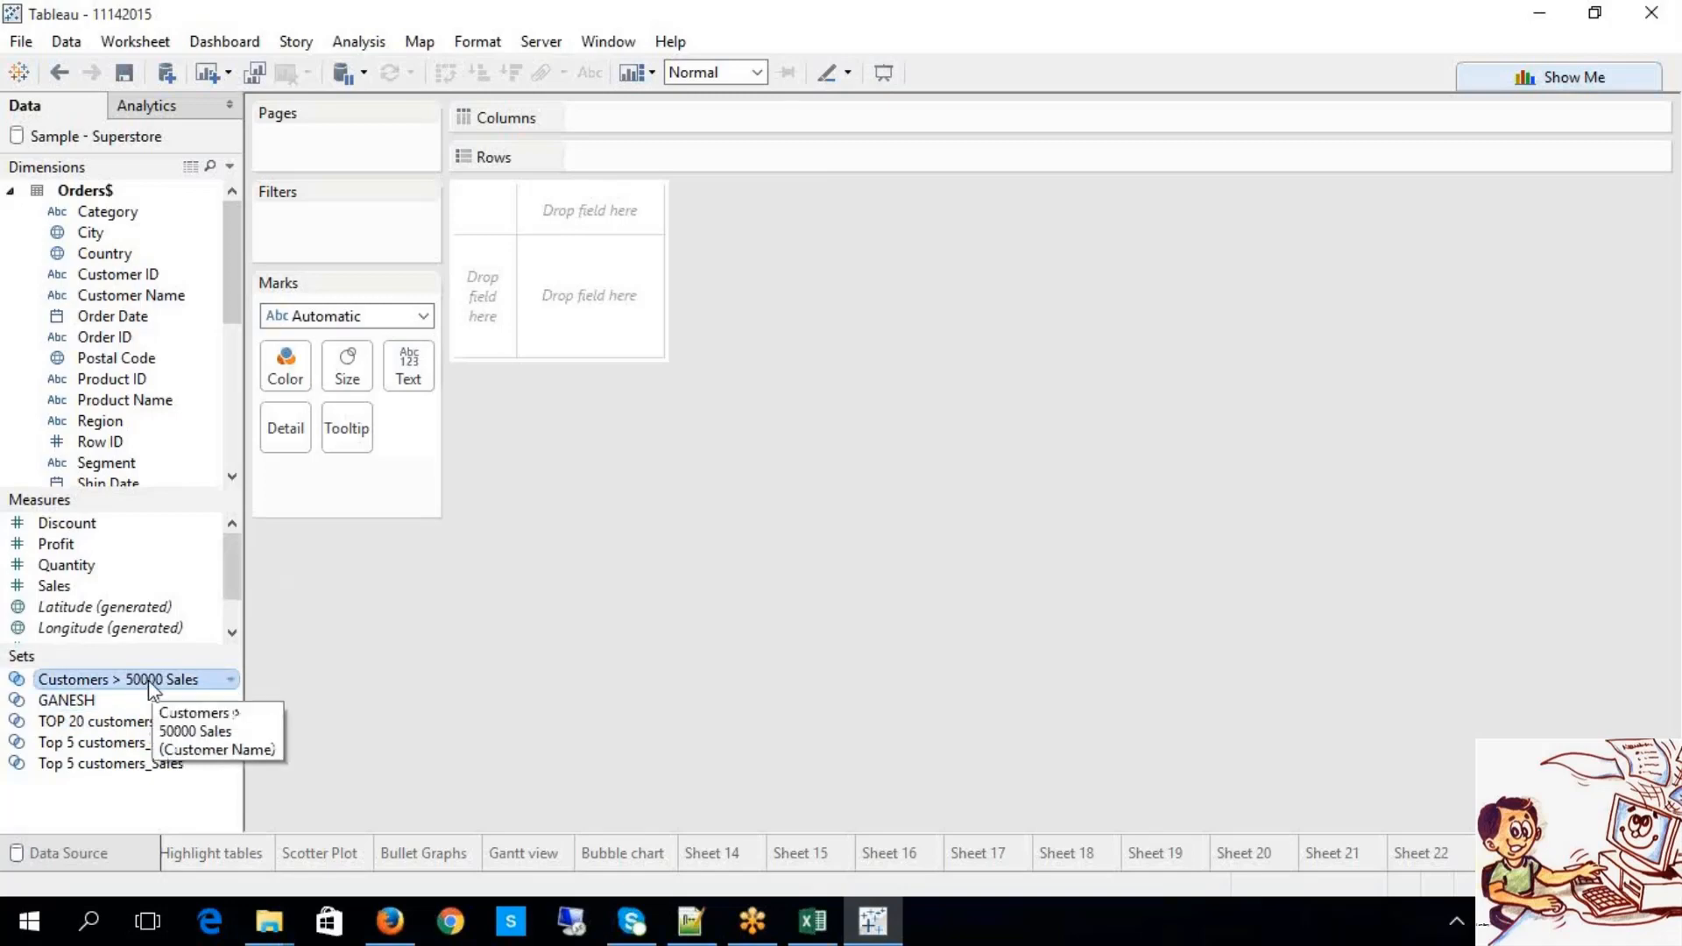
pyautogui.moveTo(150, 683)
pyautogui.mouseDown()
pyautogui.moveTo(412, 649)
pyautogui.moveTo(571, 461)
pyautogui.moveTo(691, 166)
pyautogui.mouseUp()
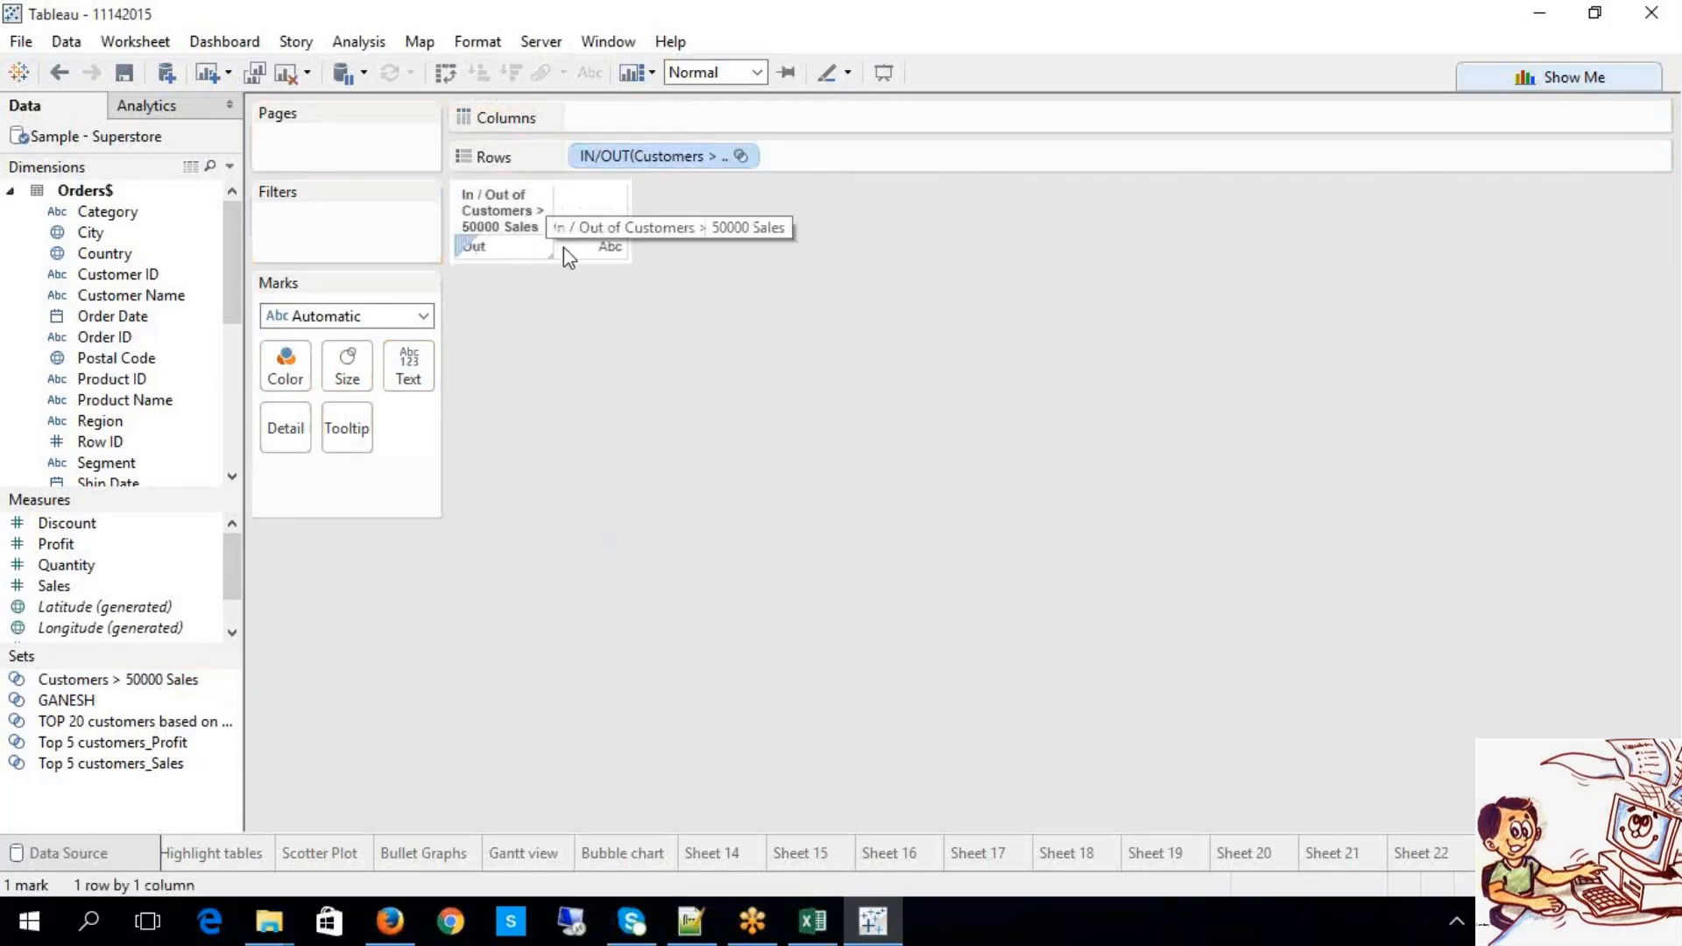
pyautogui.click(741, 157)
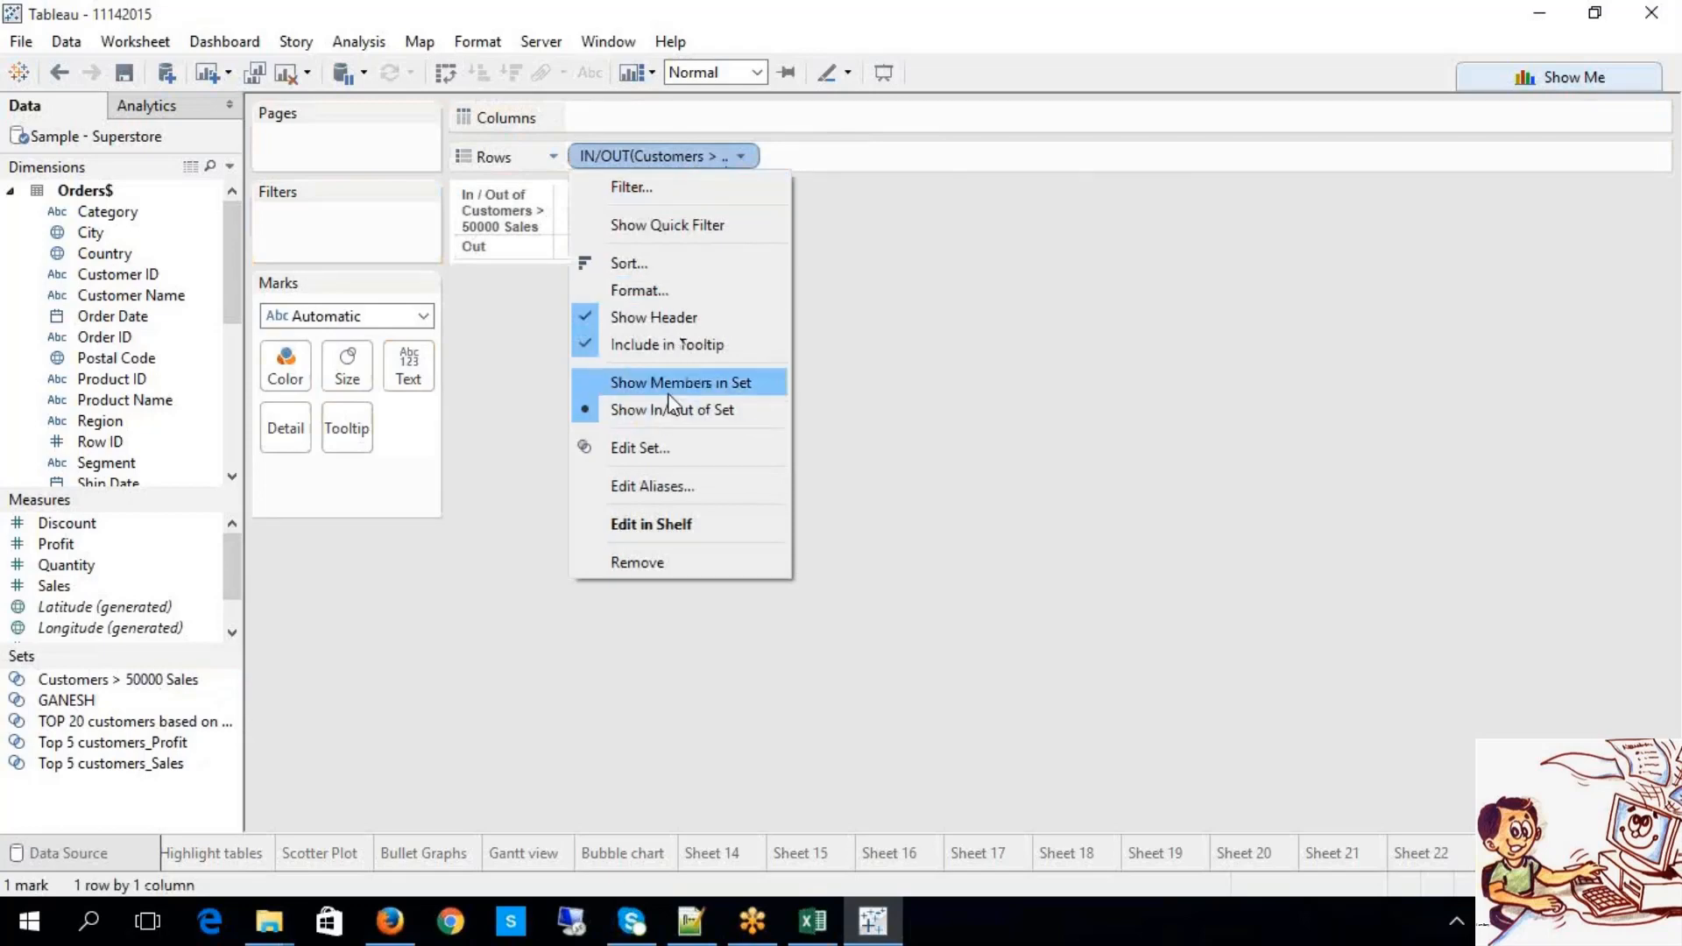
pyautogui.click(672, 386)
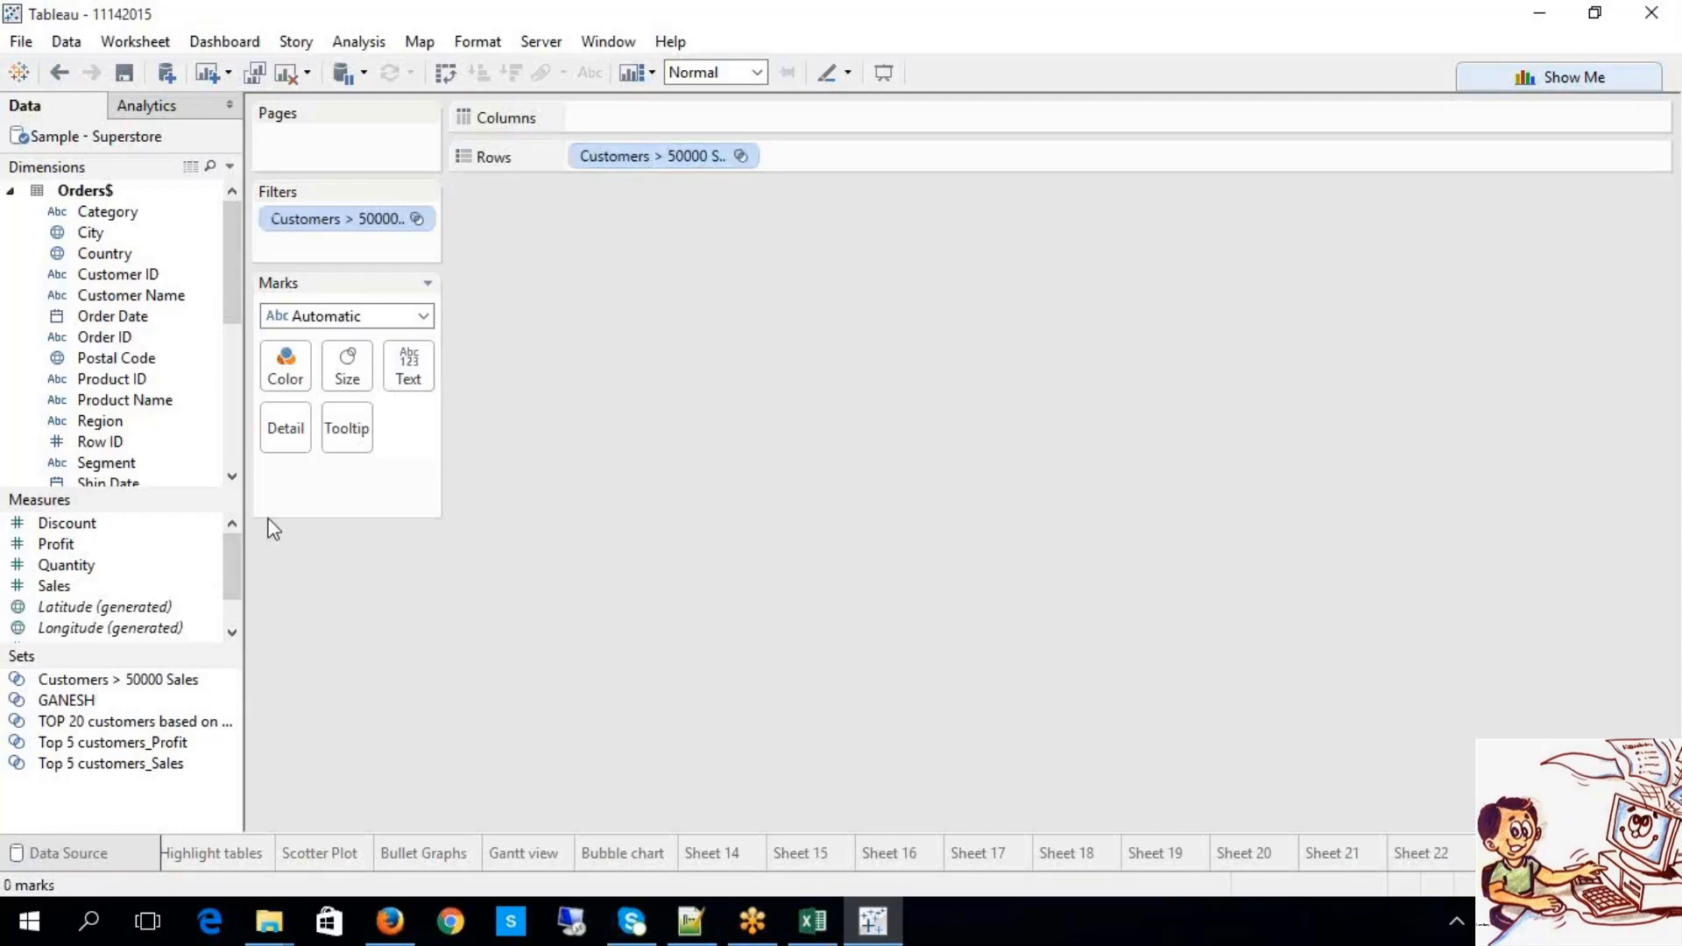
pyautogui.click(180, 702)
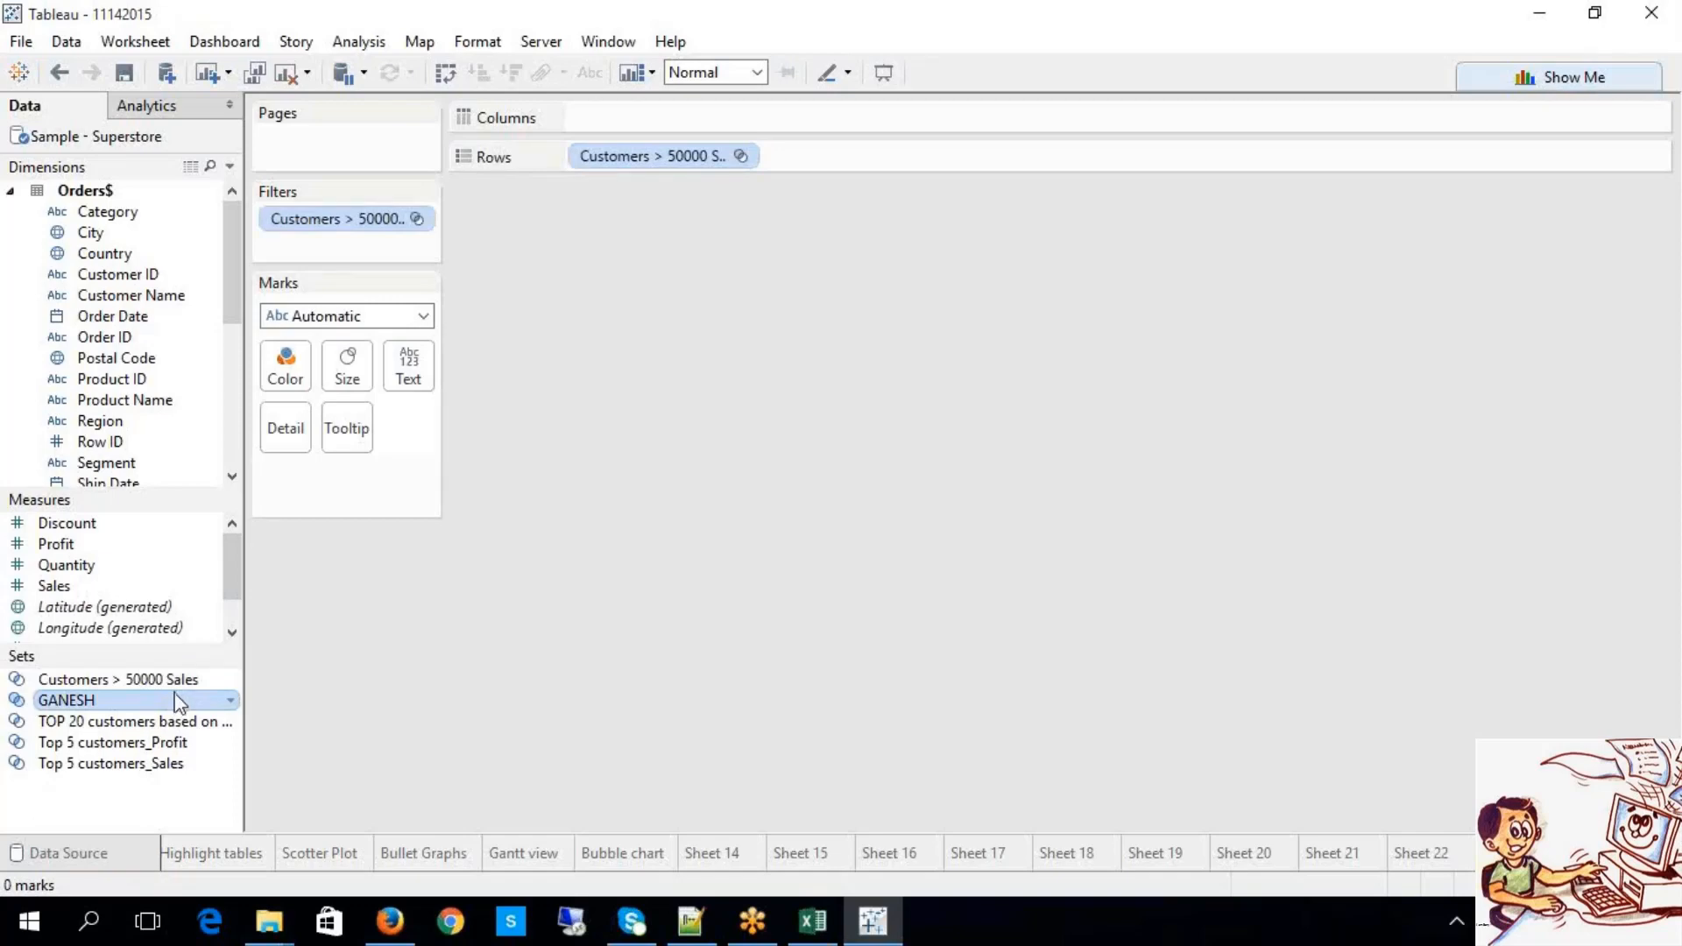
# Step: Edit the set's condition formula so the threshold reads sum([Sales])>15000, and save it
pyautogui.rightClick(156, 686)
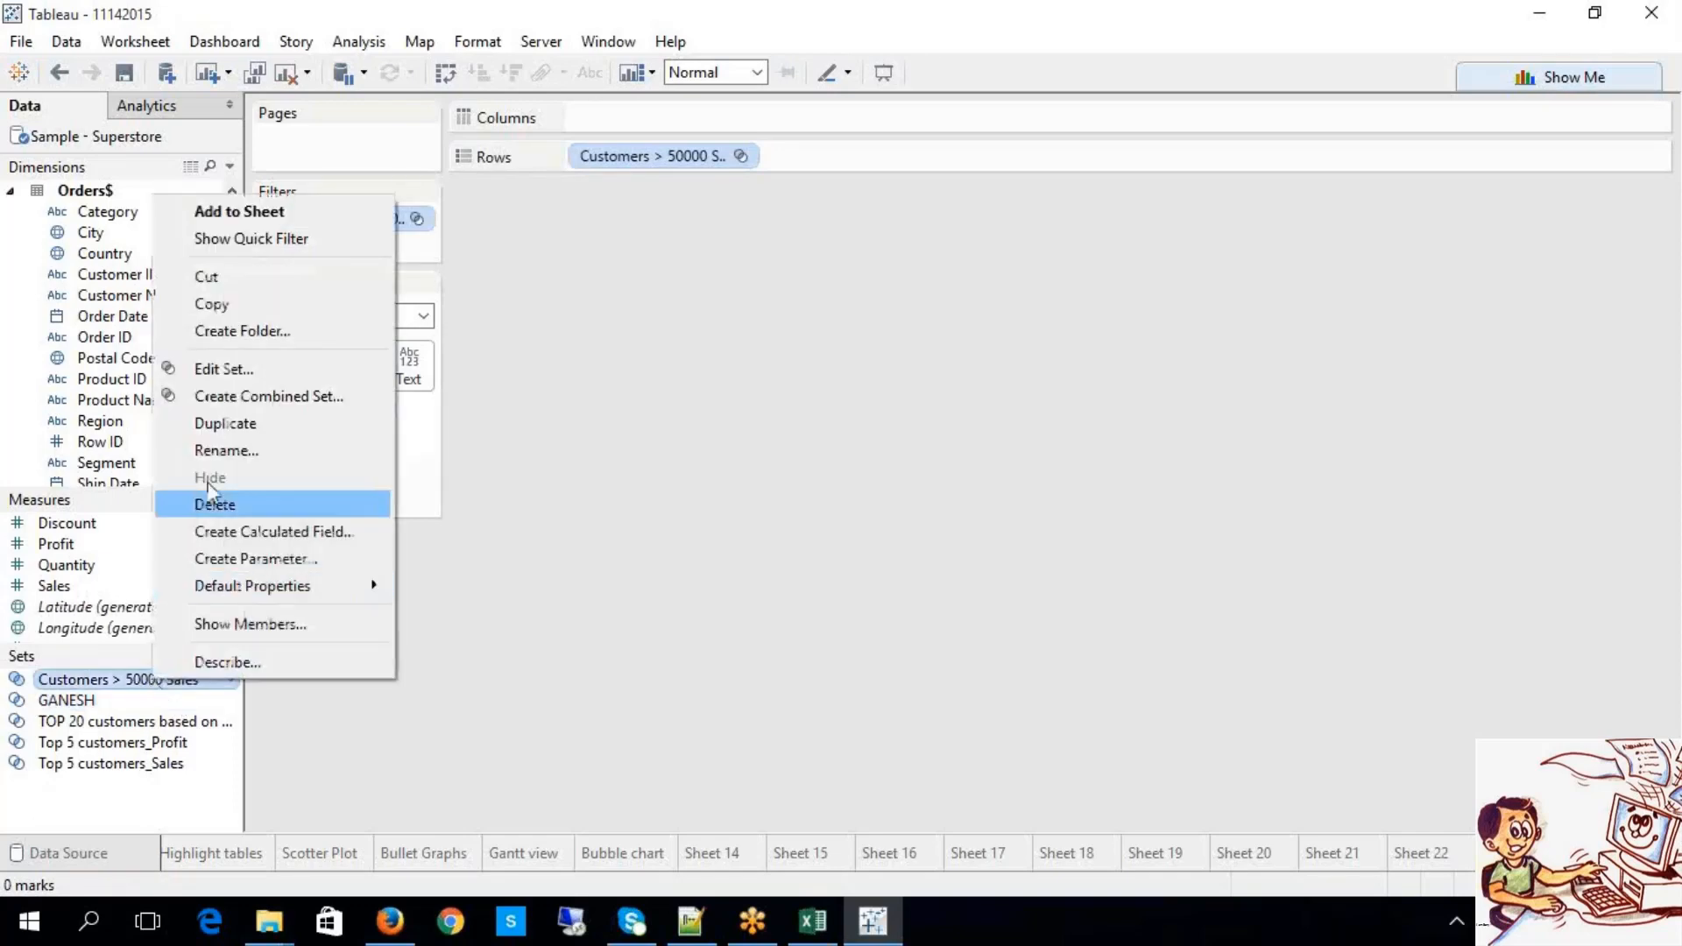
pyautogui.click(253, 375)
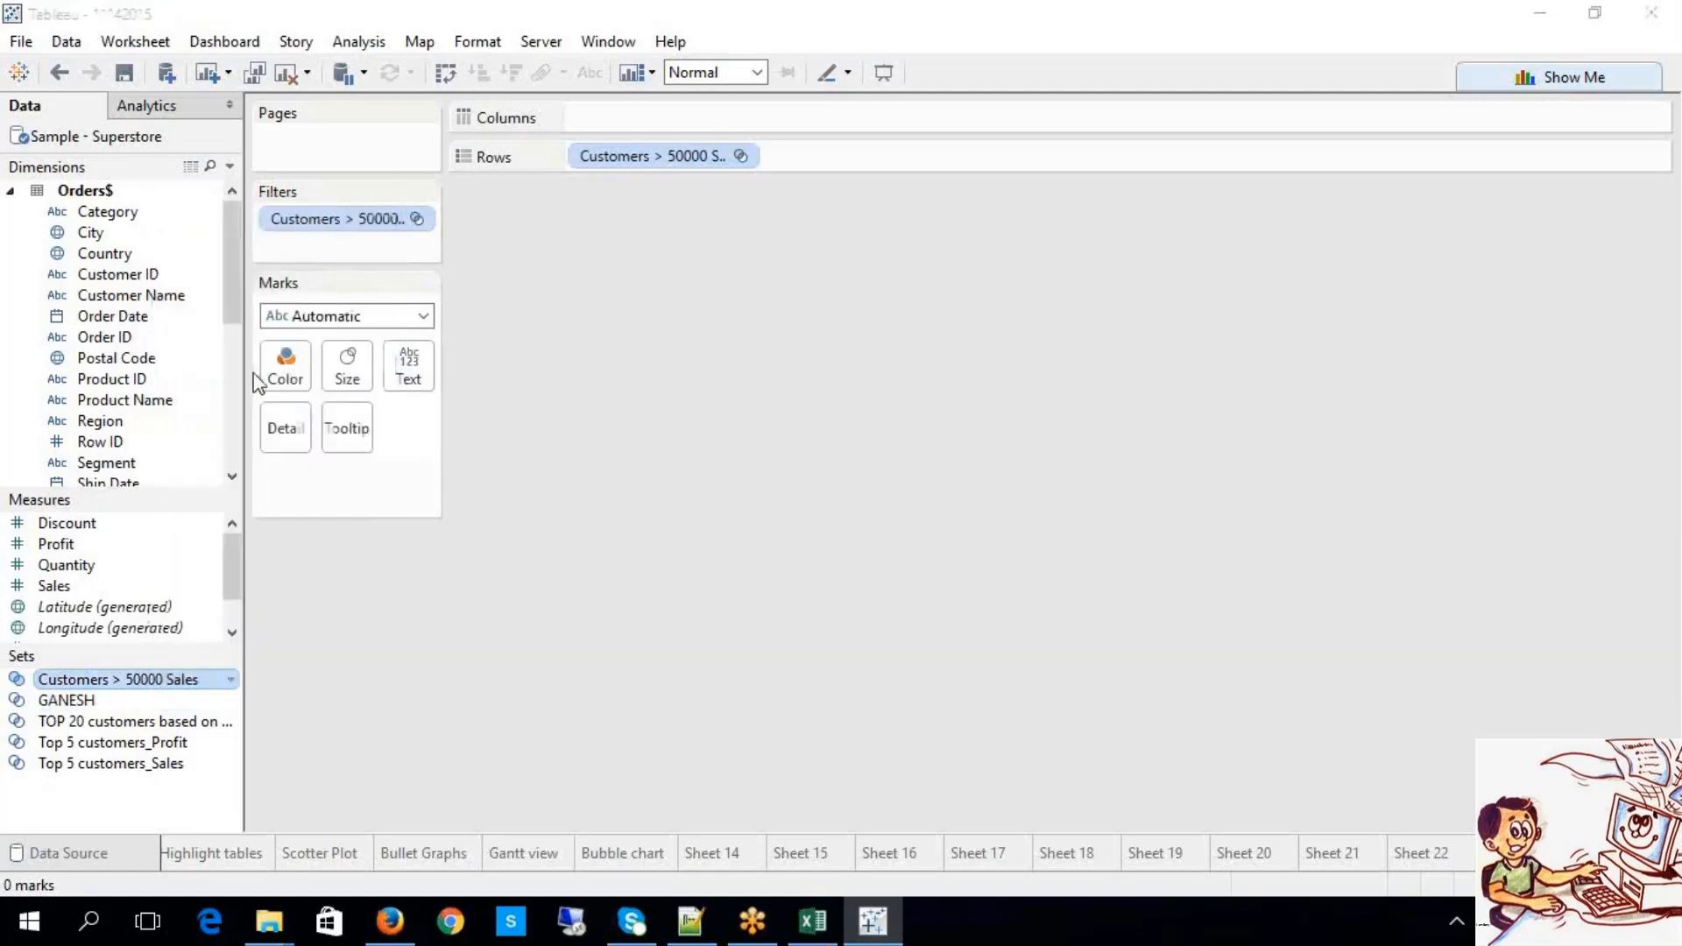
pyautogui.click(721, 199)
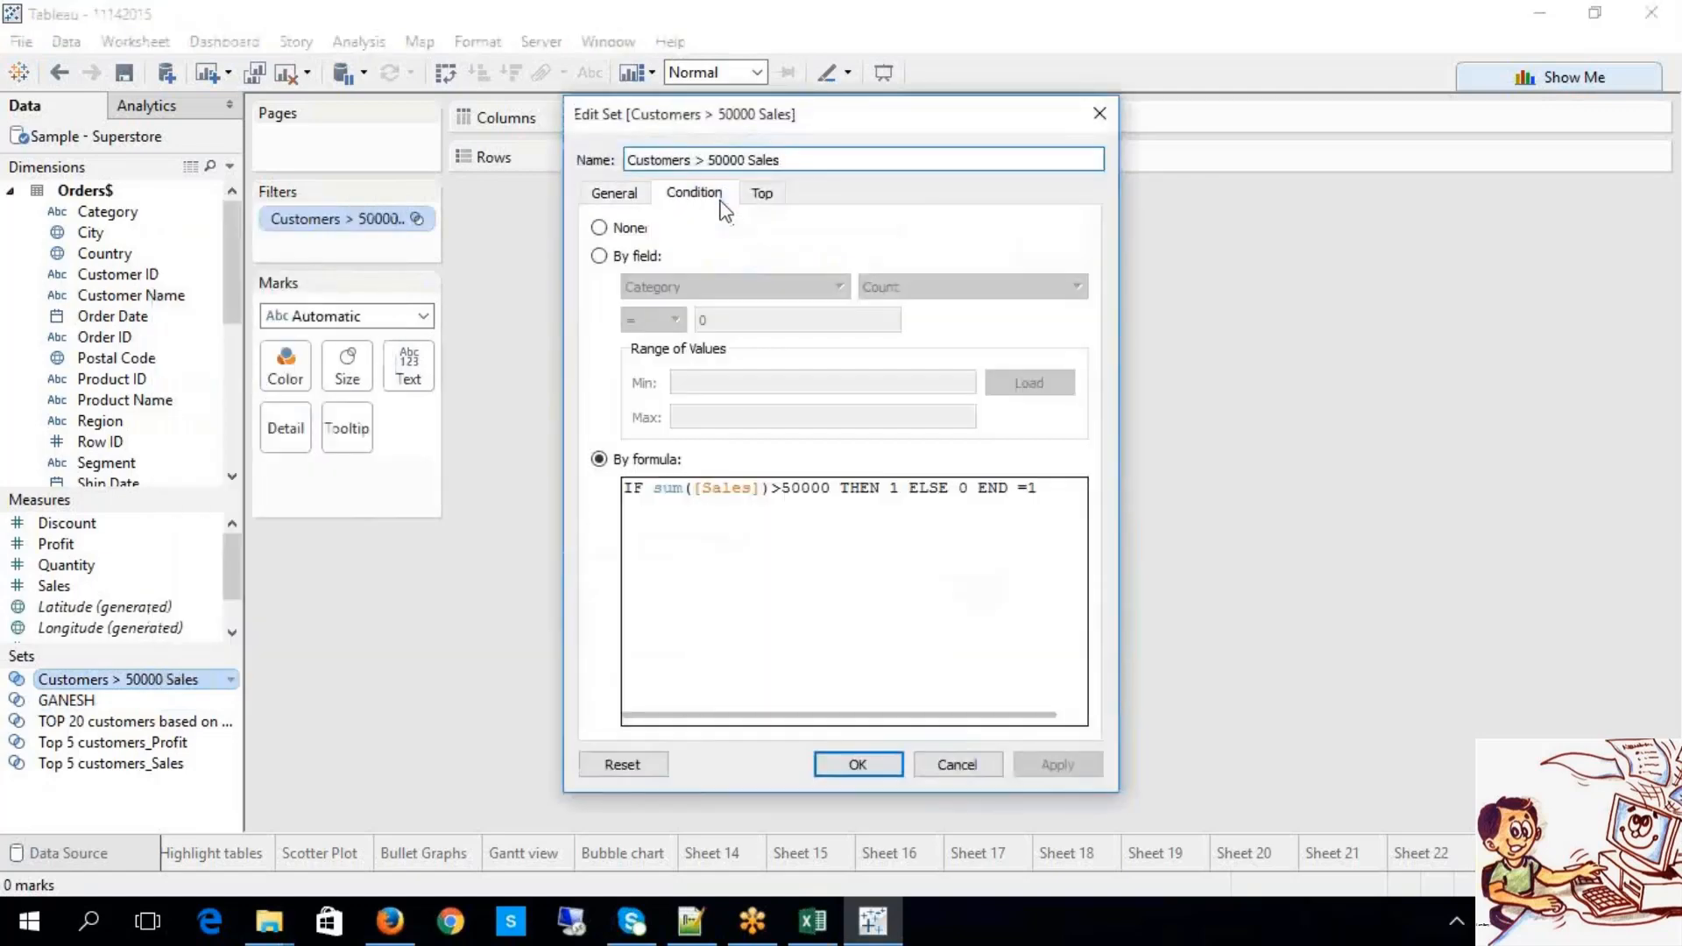
pyautogui.click(776, 488)
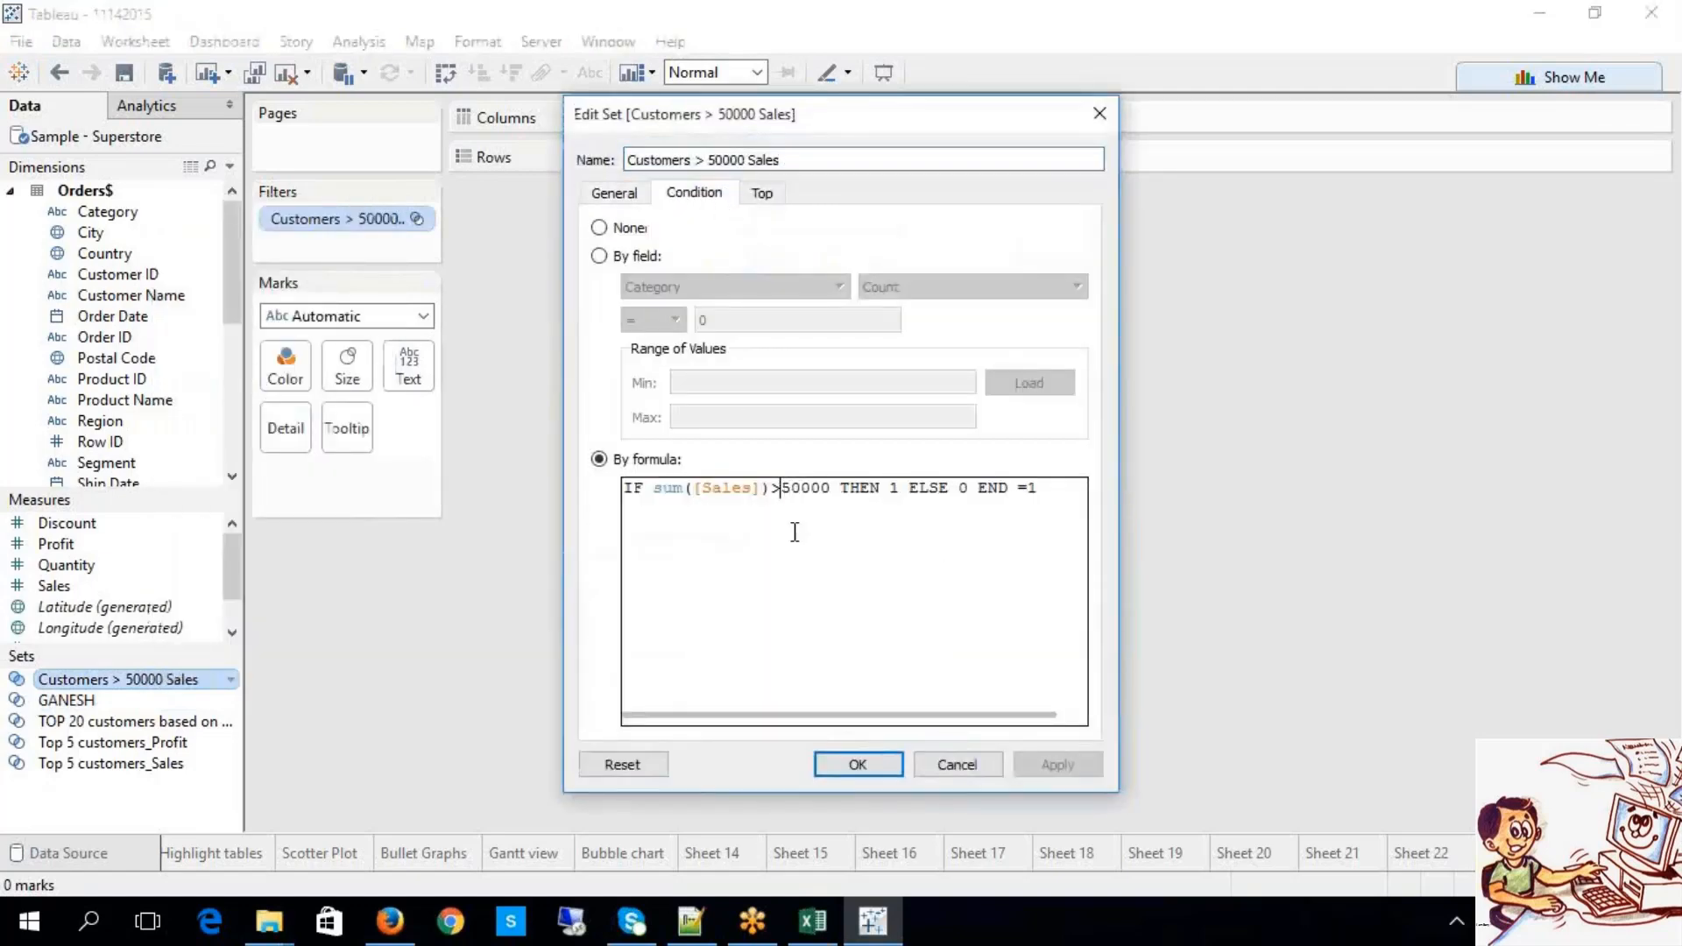
pyautogui.write('1')
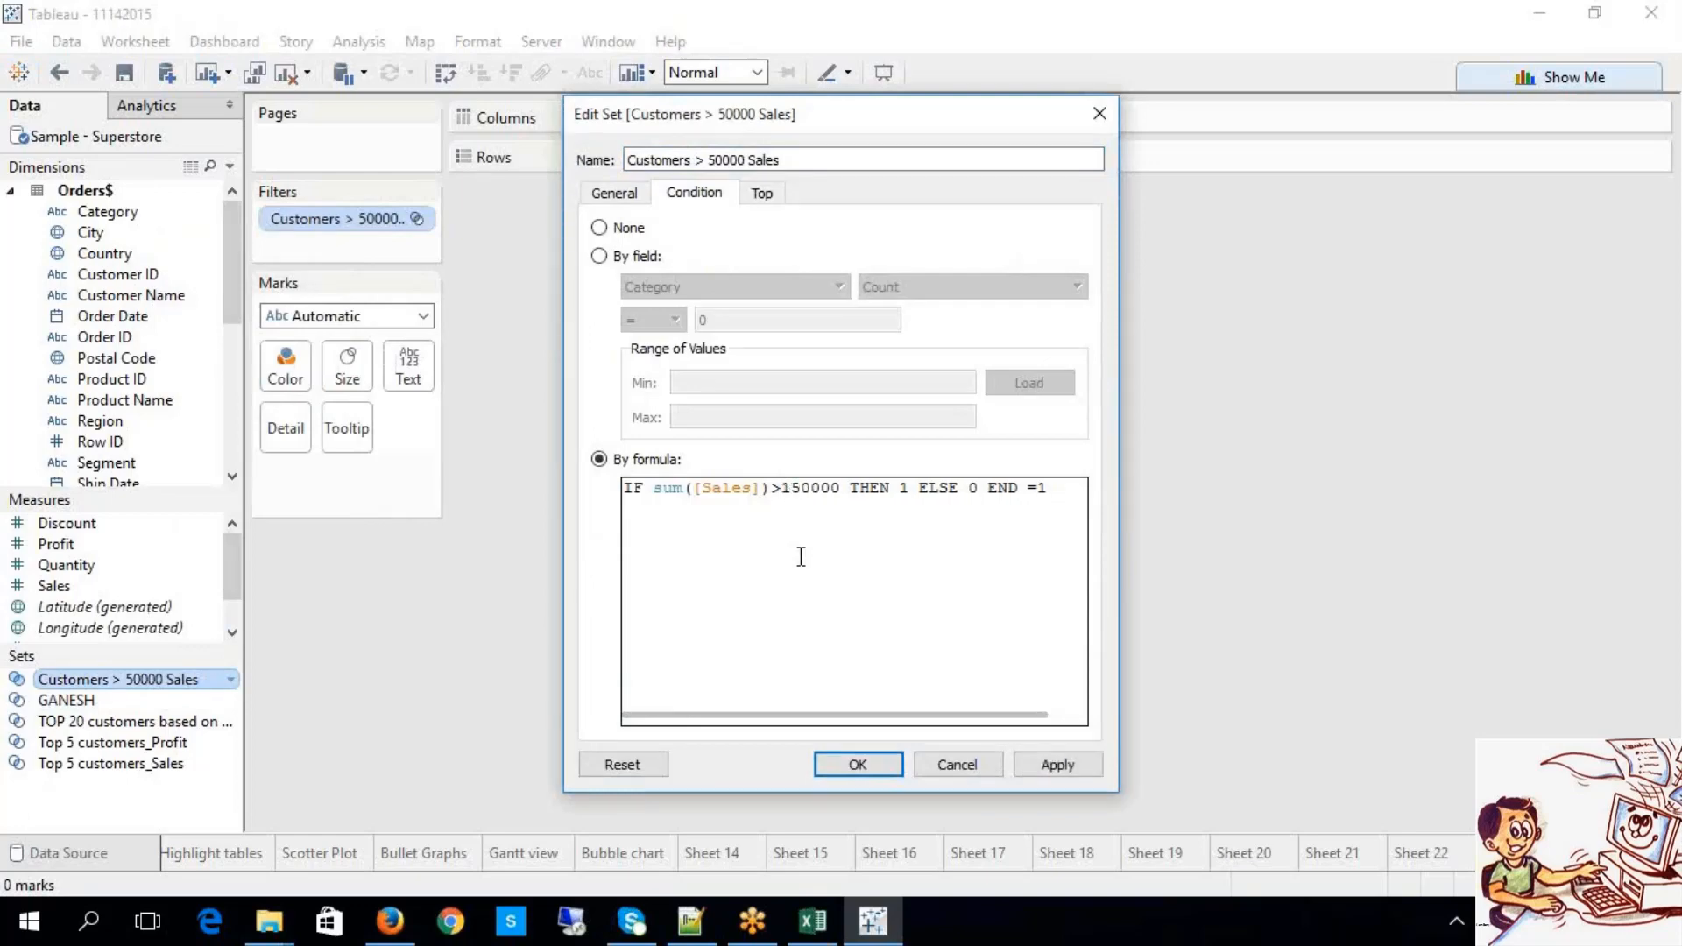
pyautogui.click(809, 484)
pyautogui.press('BackSpace')
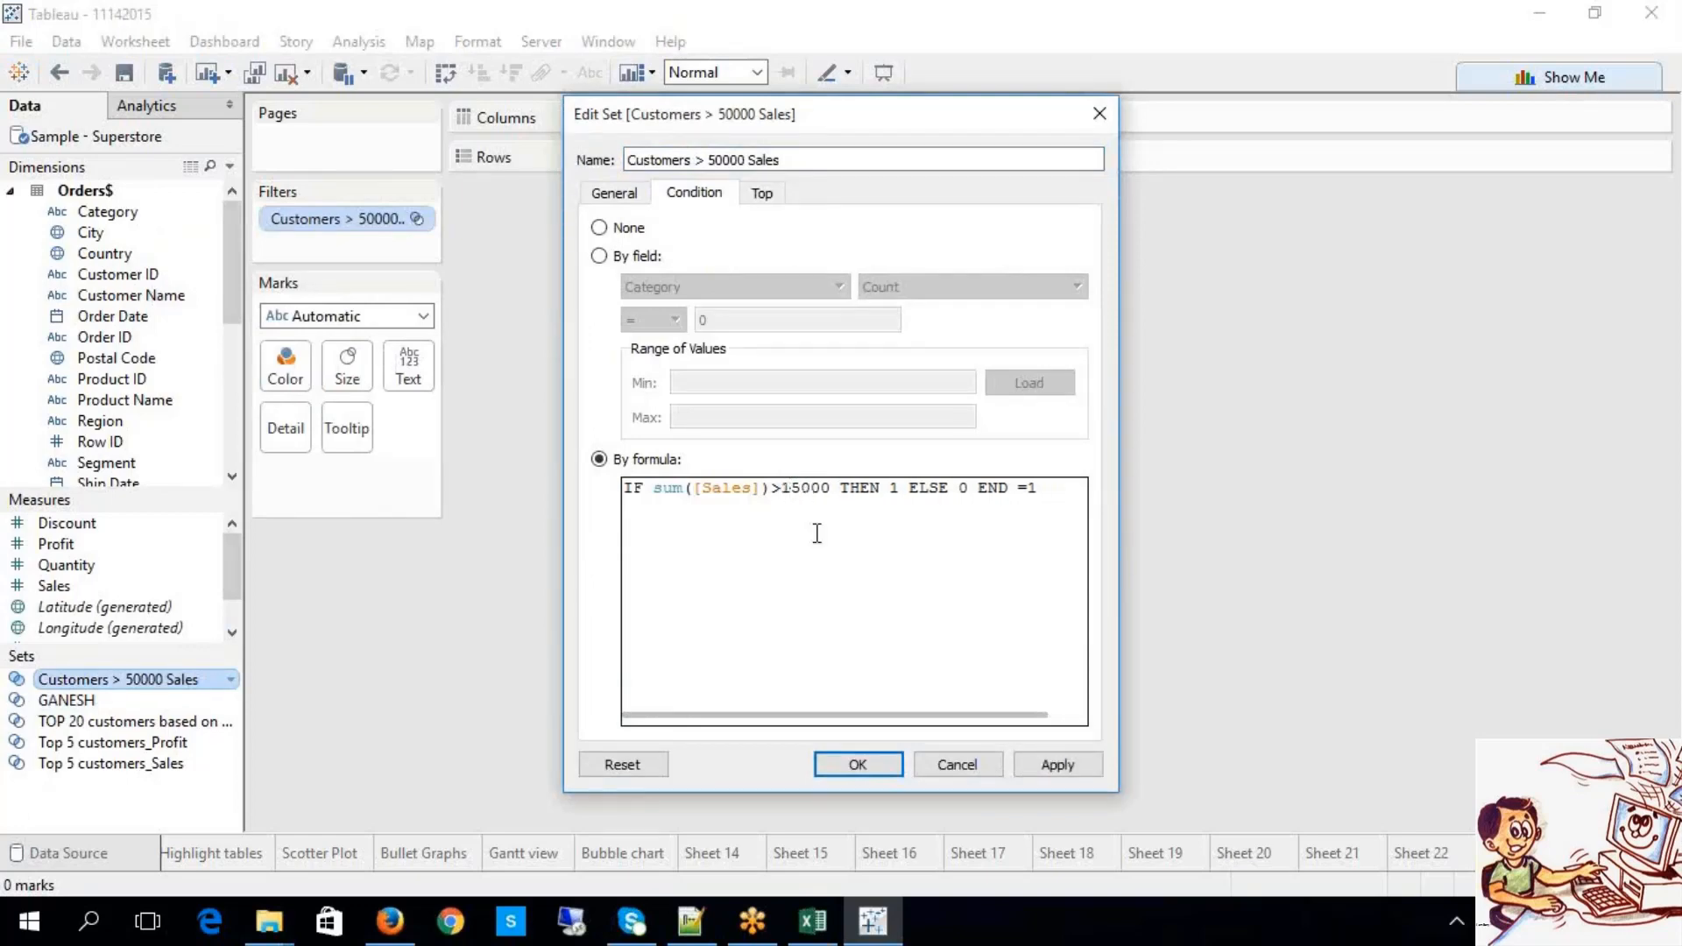
pyautogui.click(879, 762)
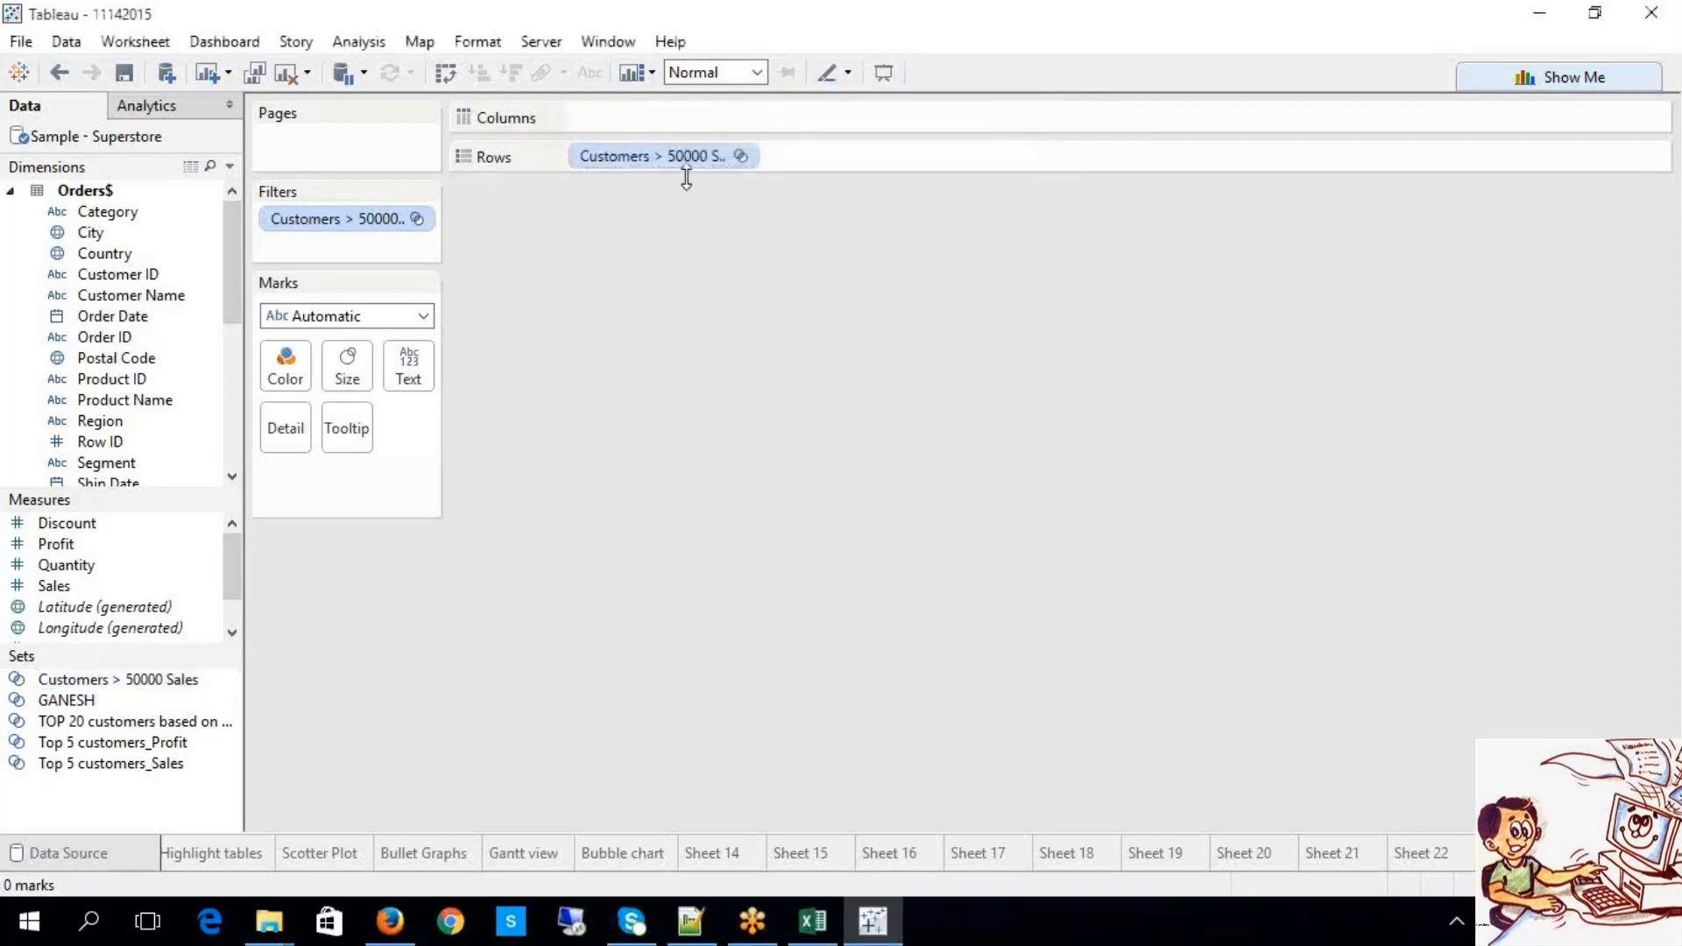
# Step: Switch the set on Rows between In/Out and members, ending on In/Out, then reopen its editor
pyautogui.click(737, 159)
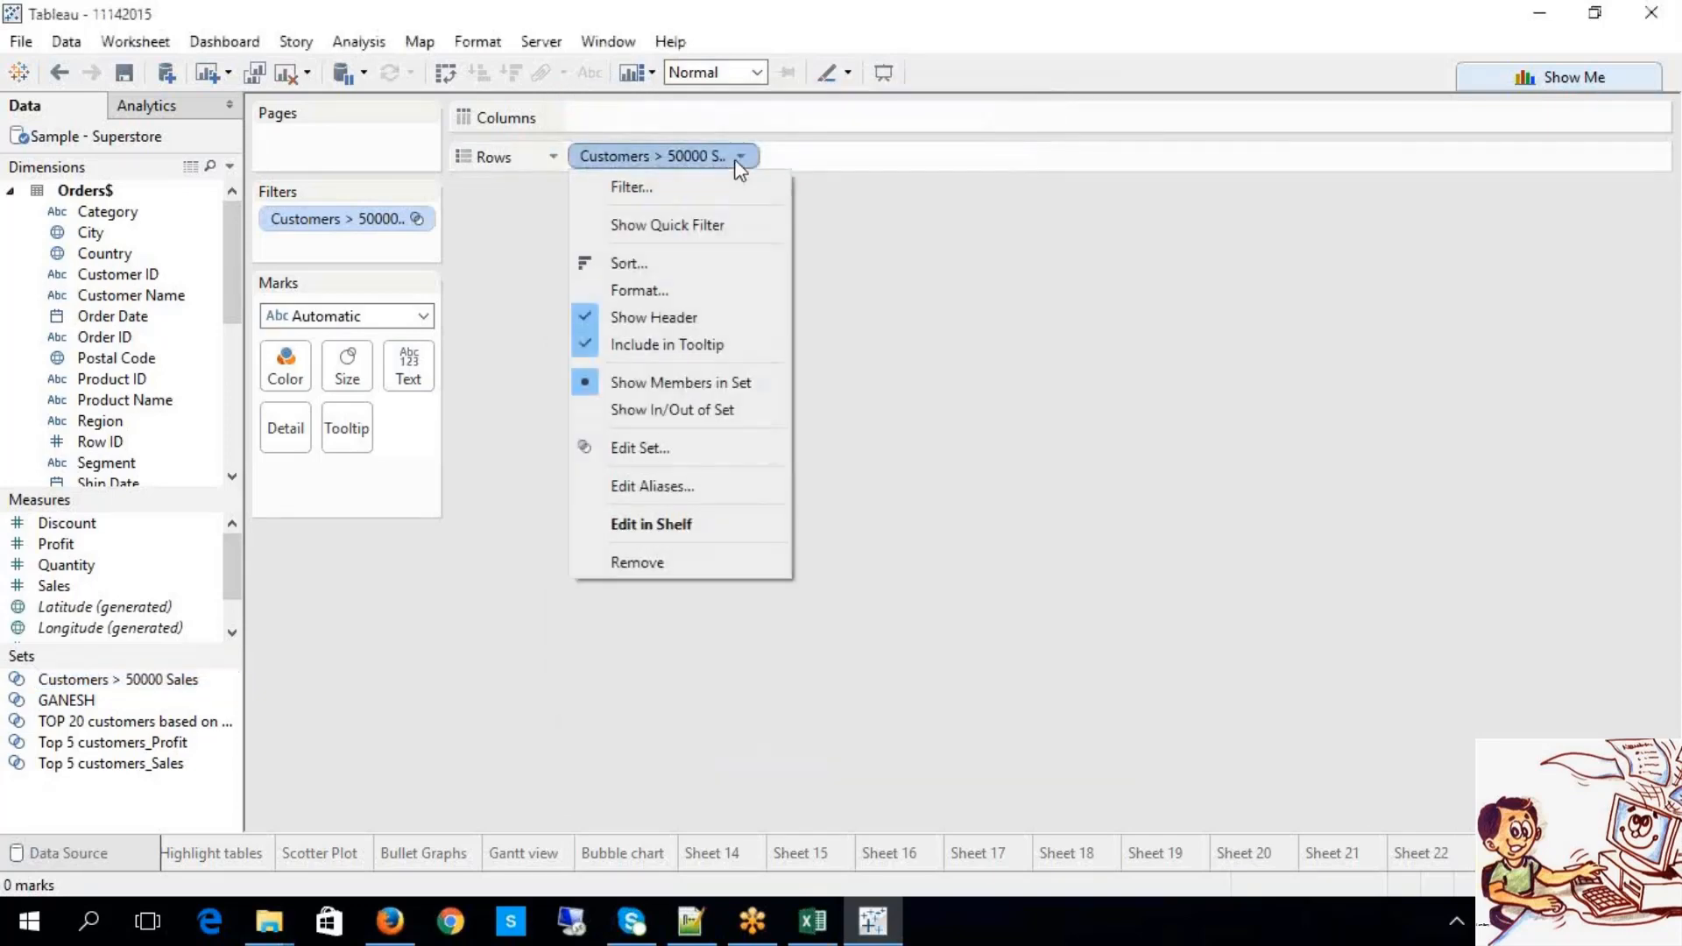
pyautogui.click(706, 403)
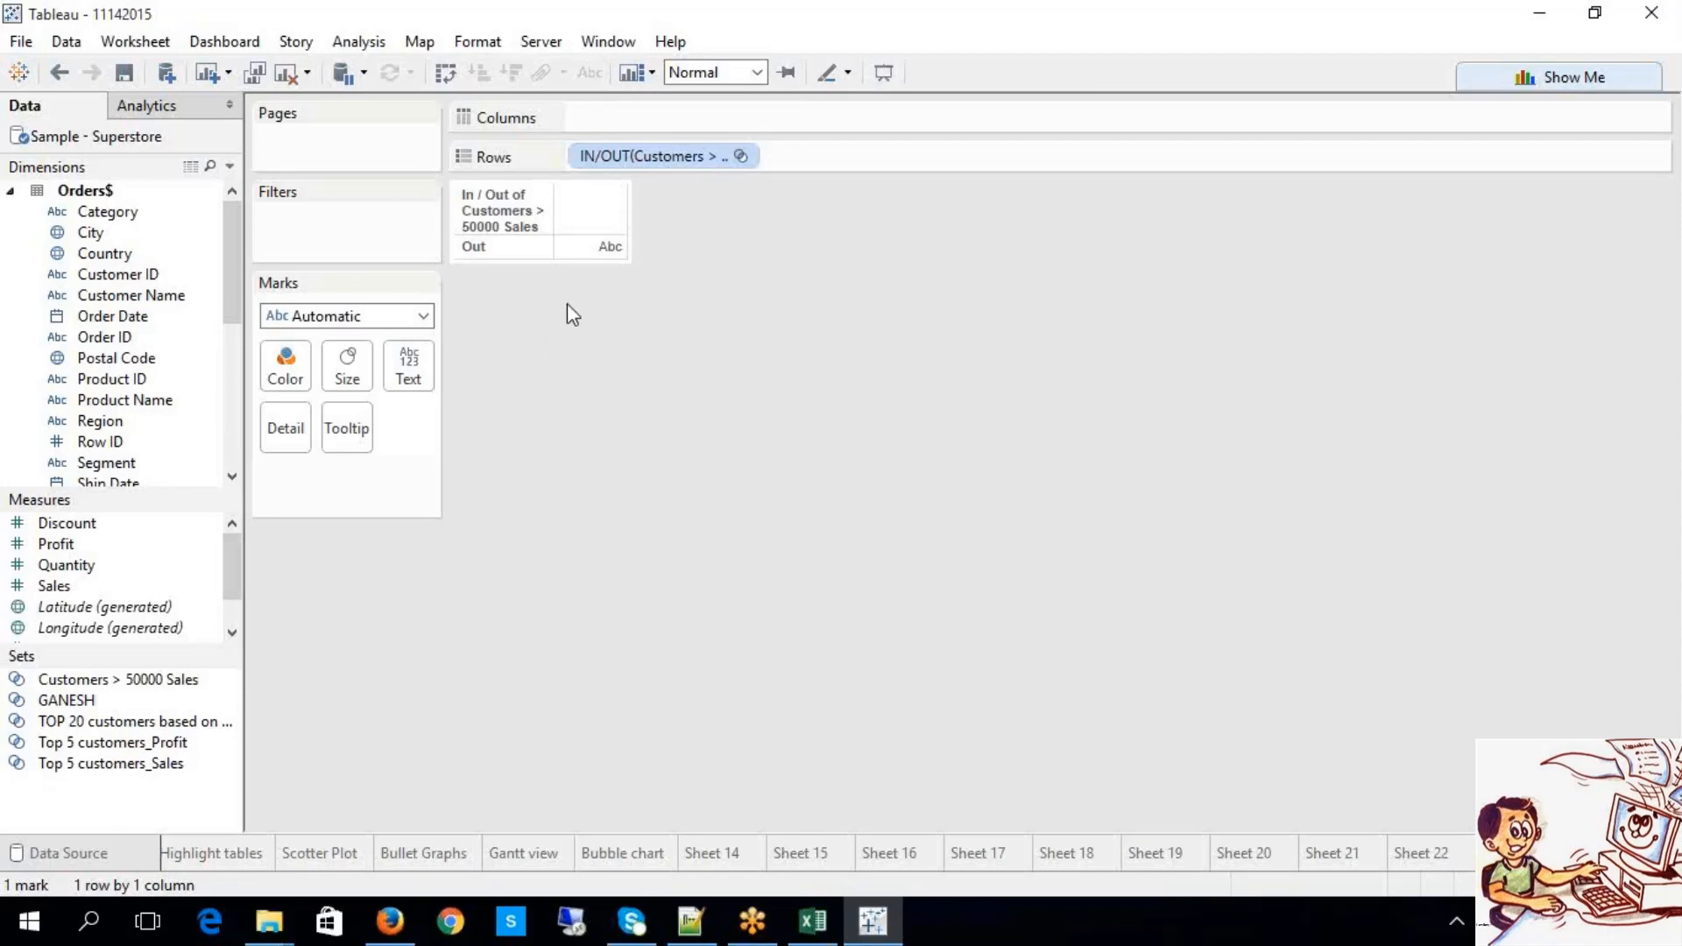
pyautogui.click(740, 158)
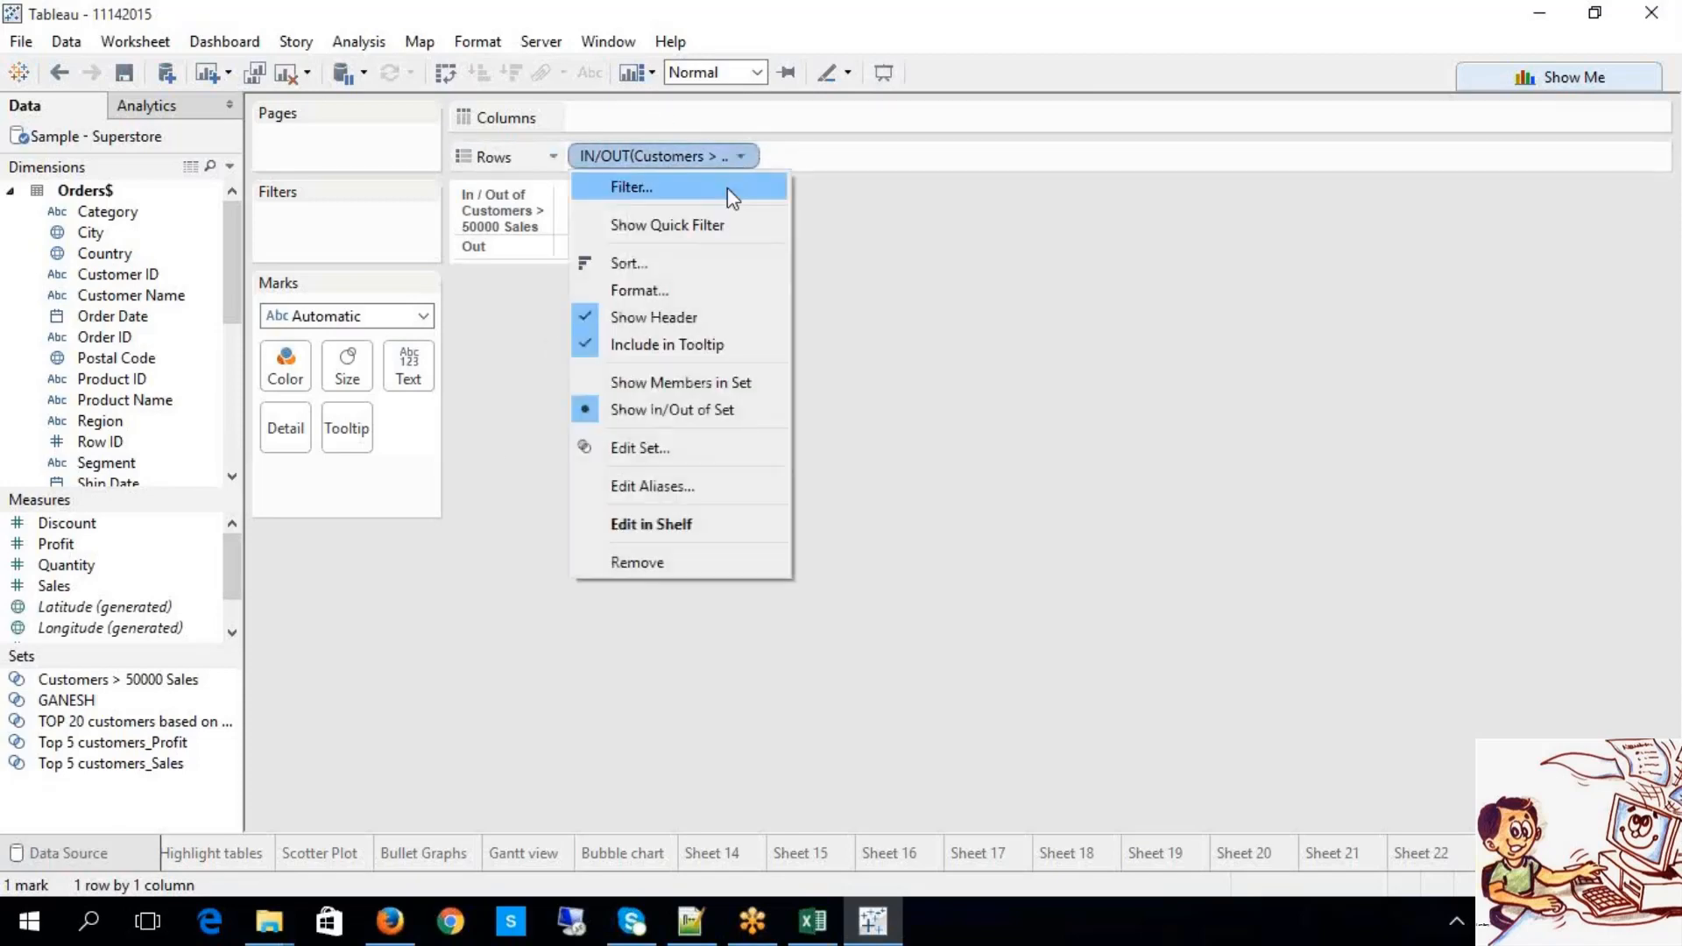
pyautogui.click(738, 382)
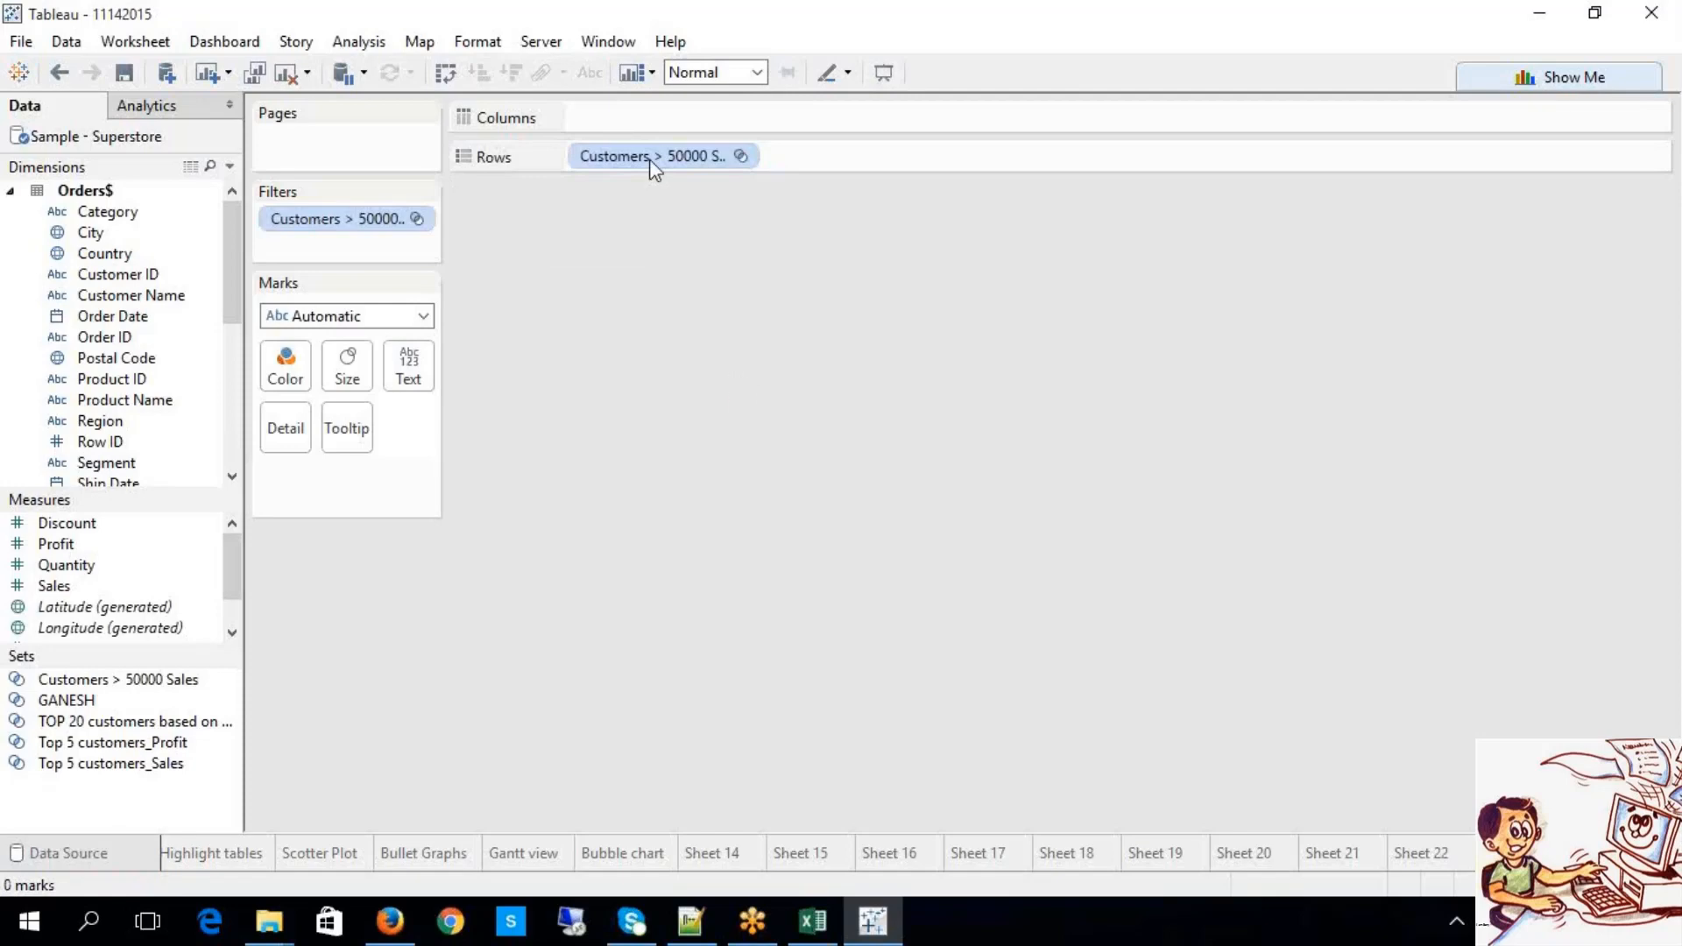
pyautogui.click(742, 158)
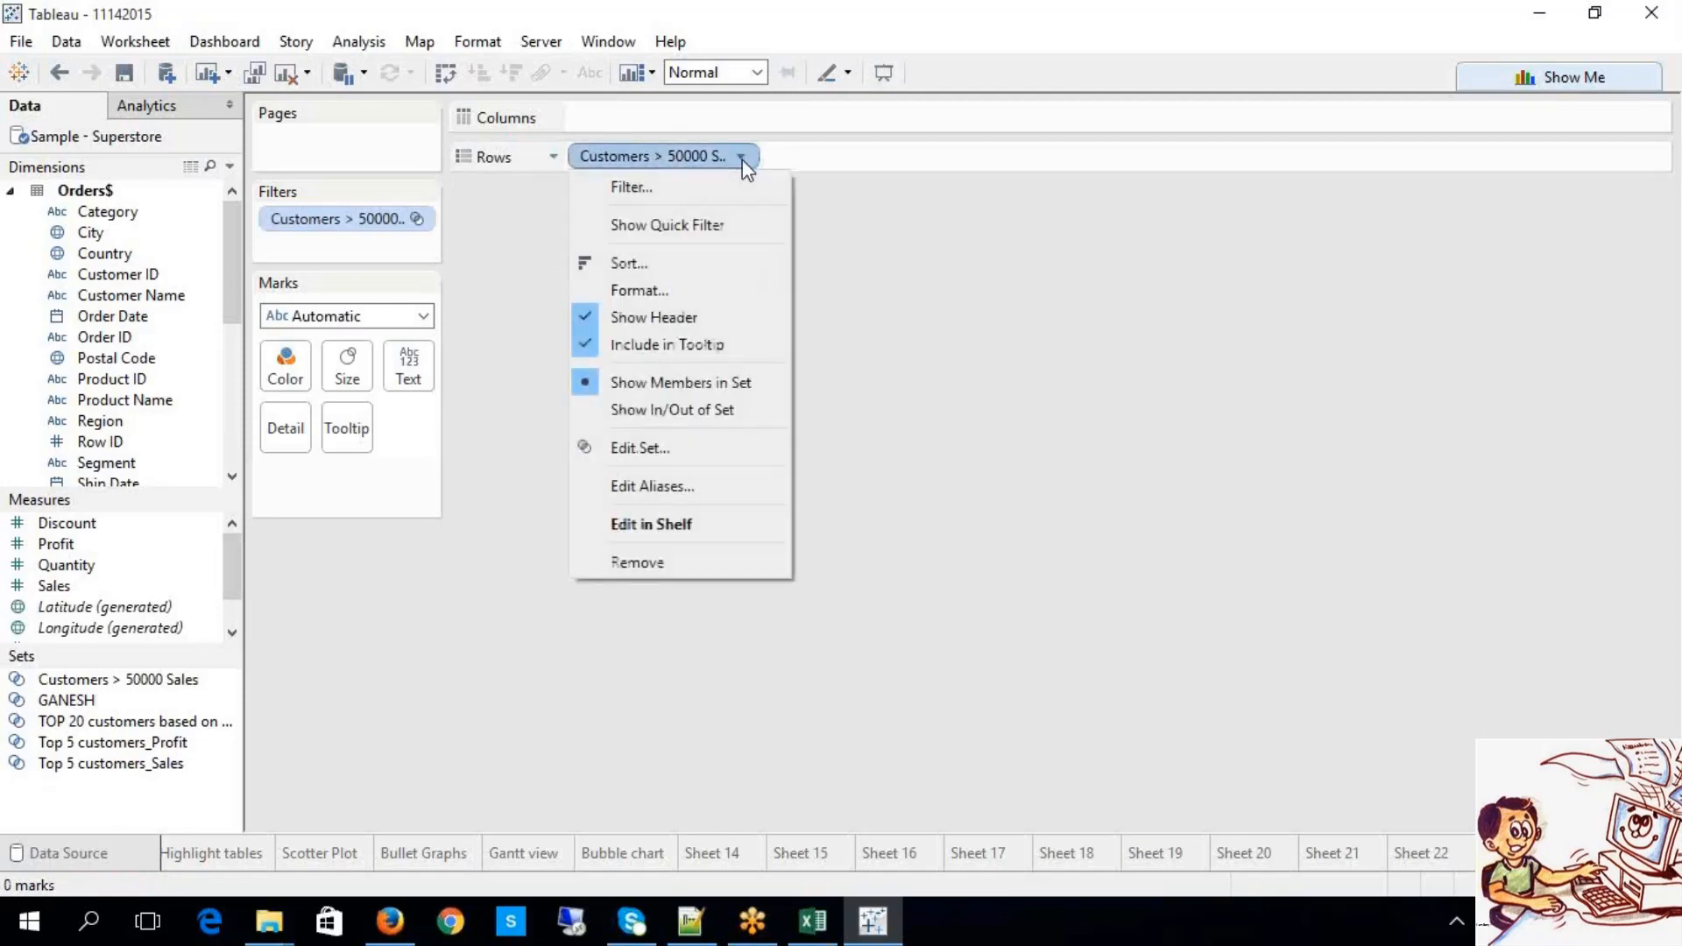
pyautogui.click(715, 409)
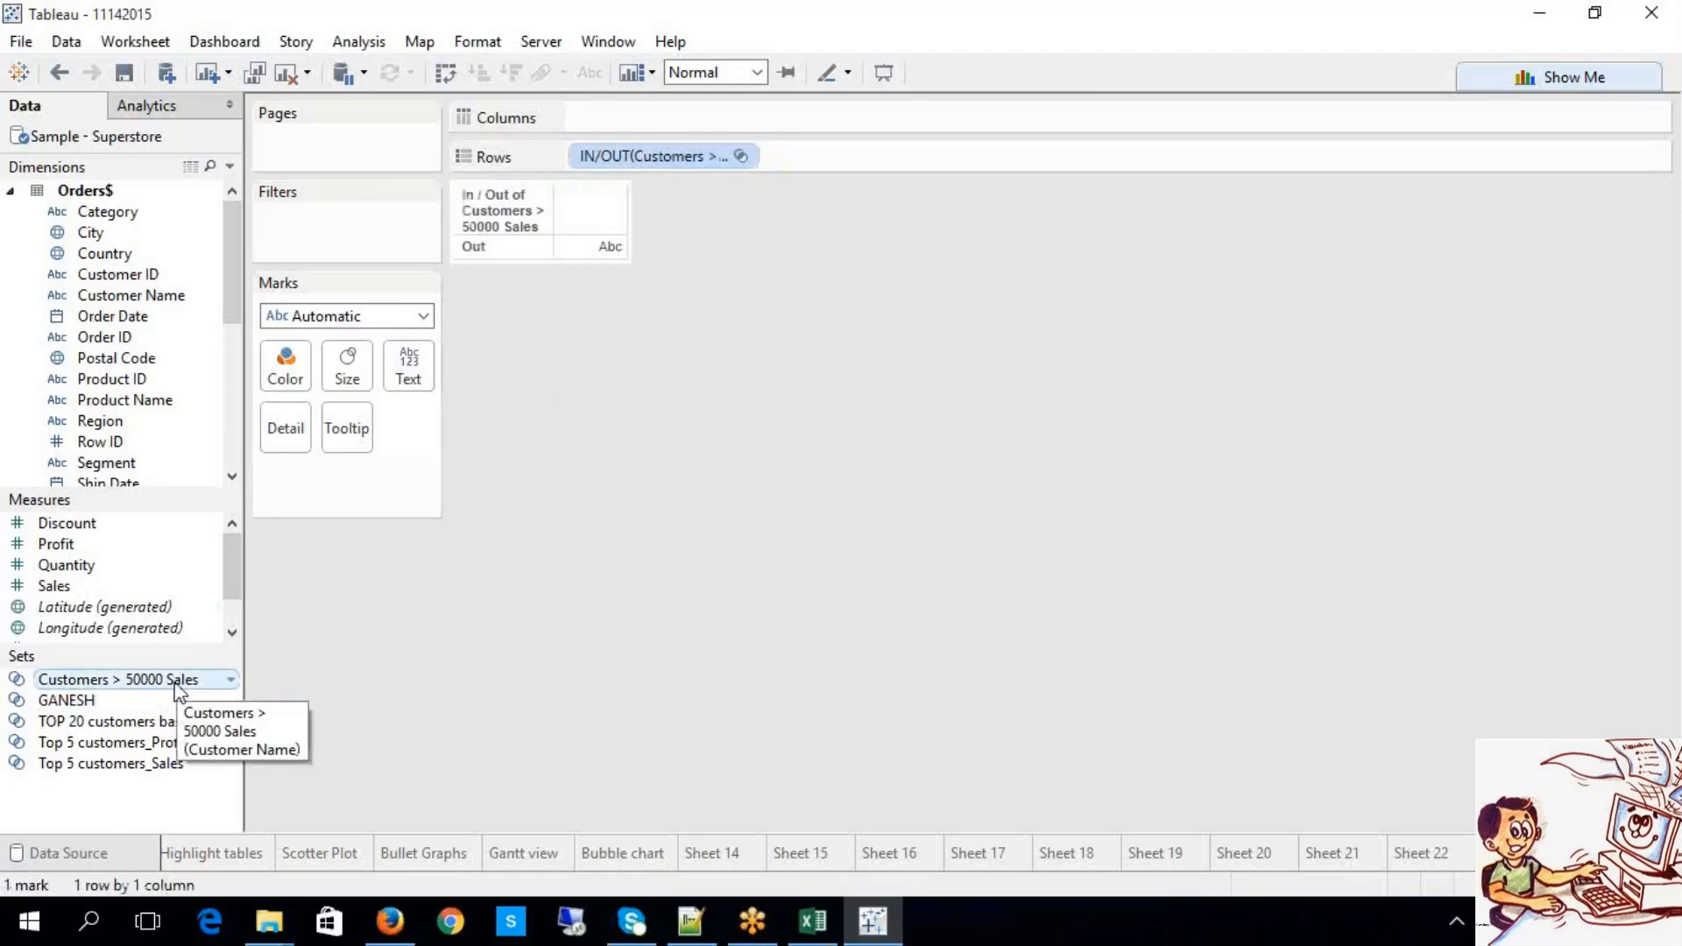
pyautogui.rightClick(176, 692)
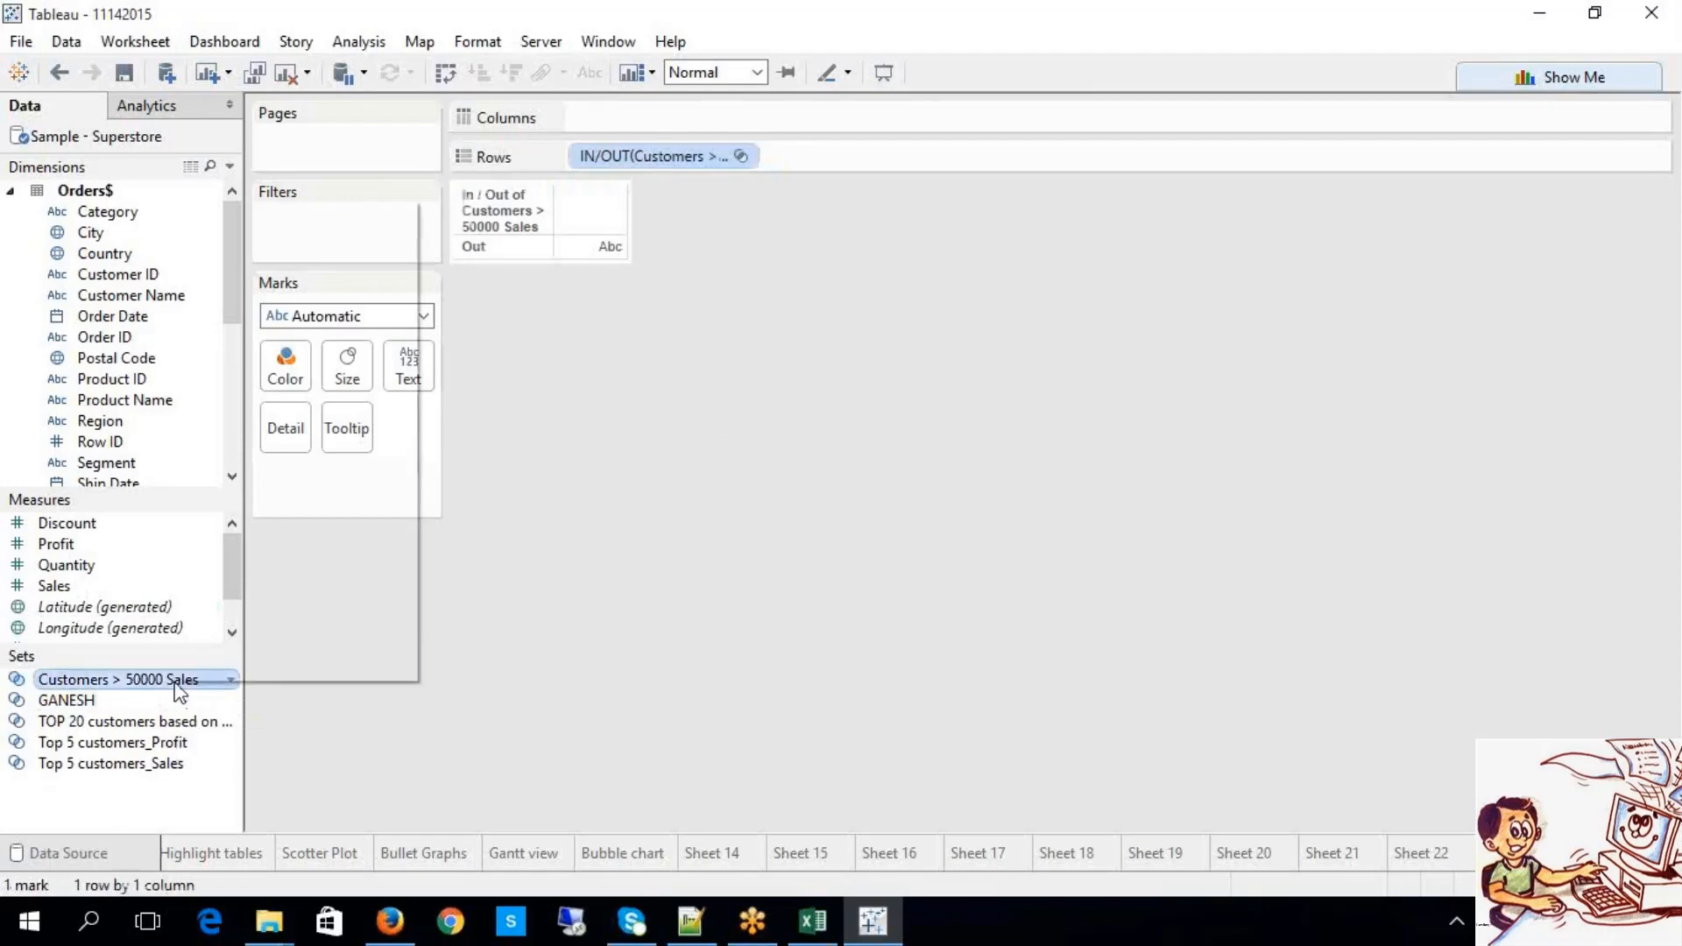
pyautogui.click(258, 369)
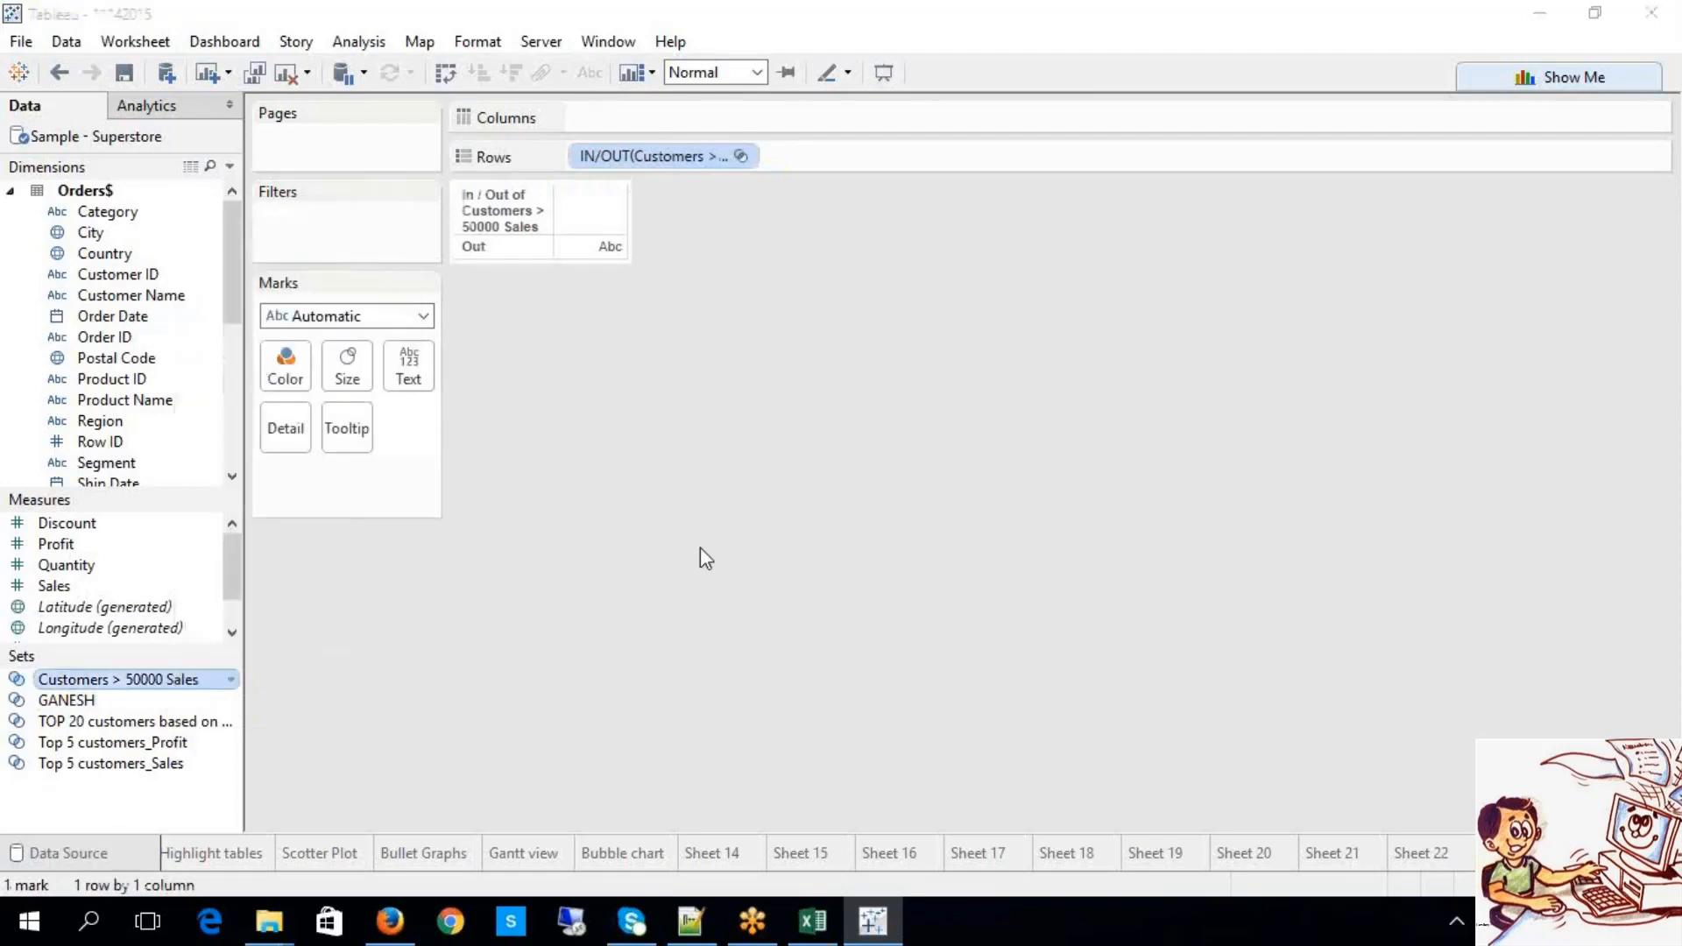
# Step: In the set's condition formula, change the threshold from 15000 to 10000
pyautogui.click(706, 197)
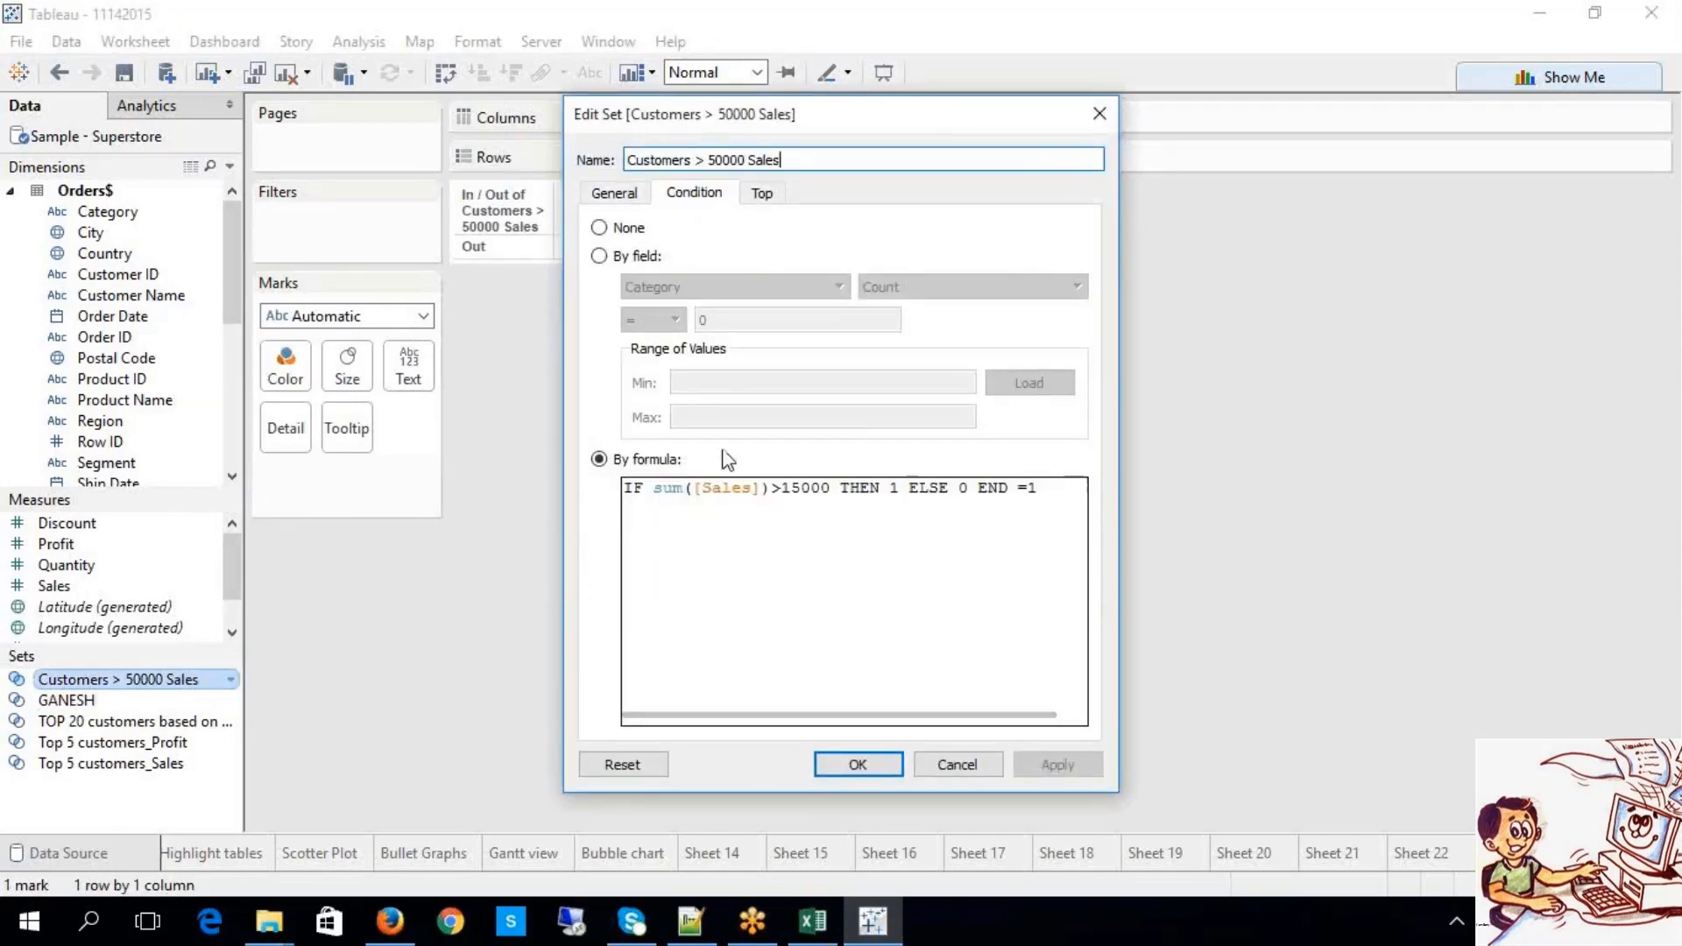
pyautogui.click(792, 495)
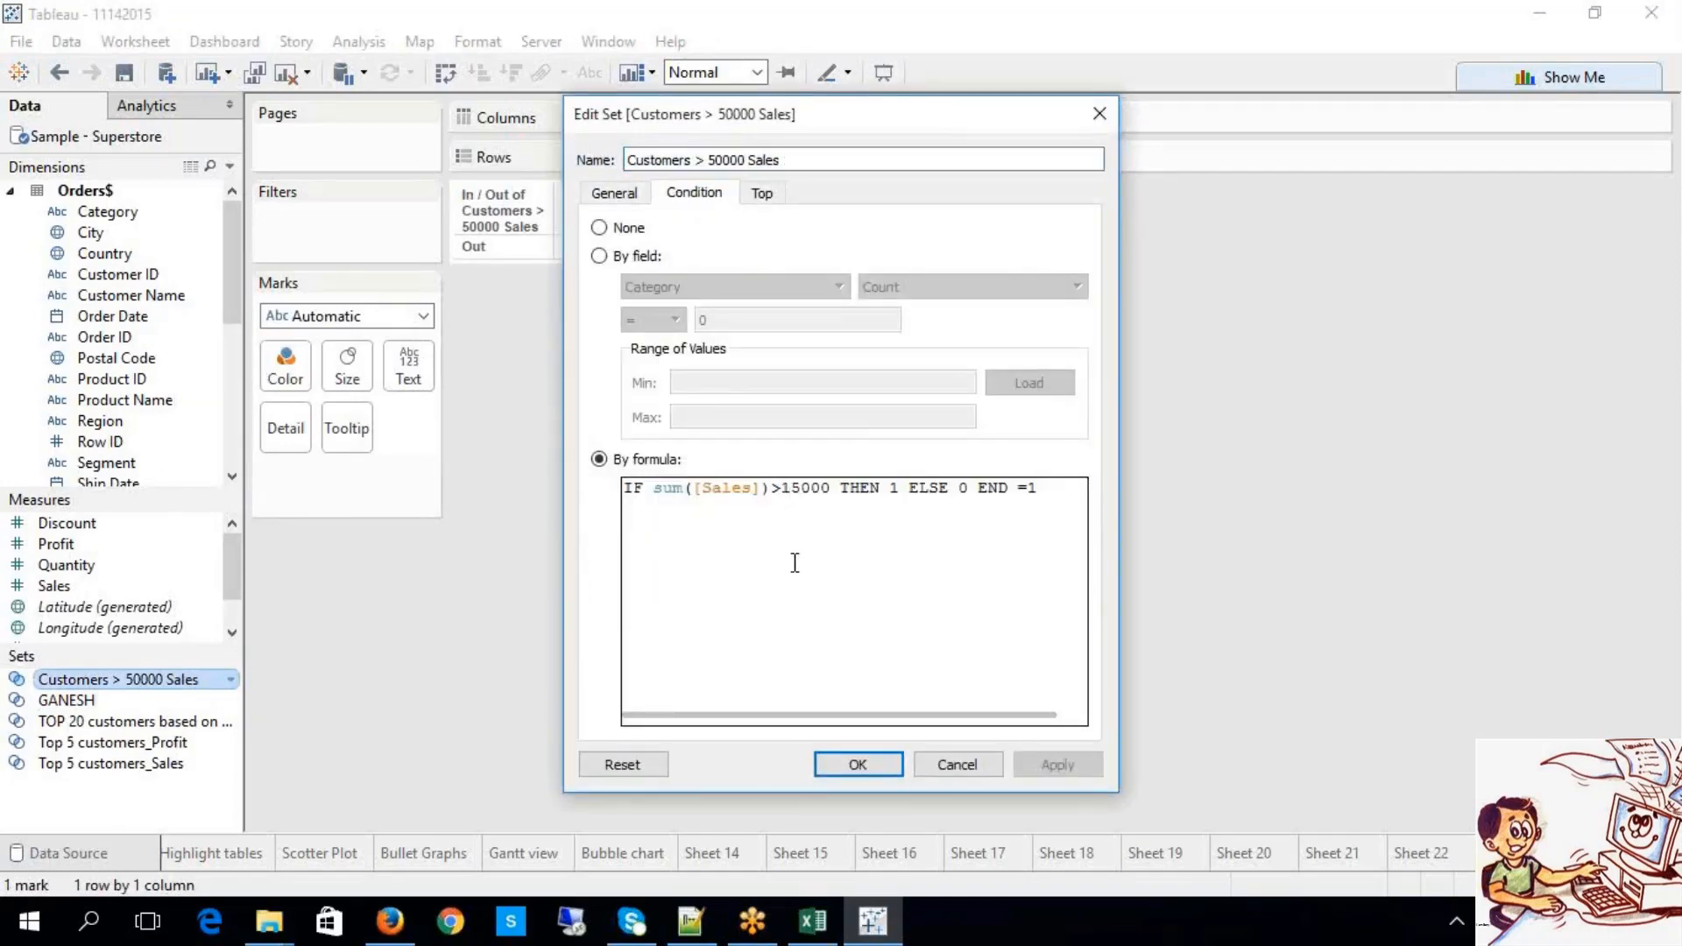
pyautogui.press('Delete')
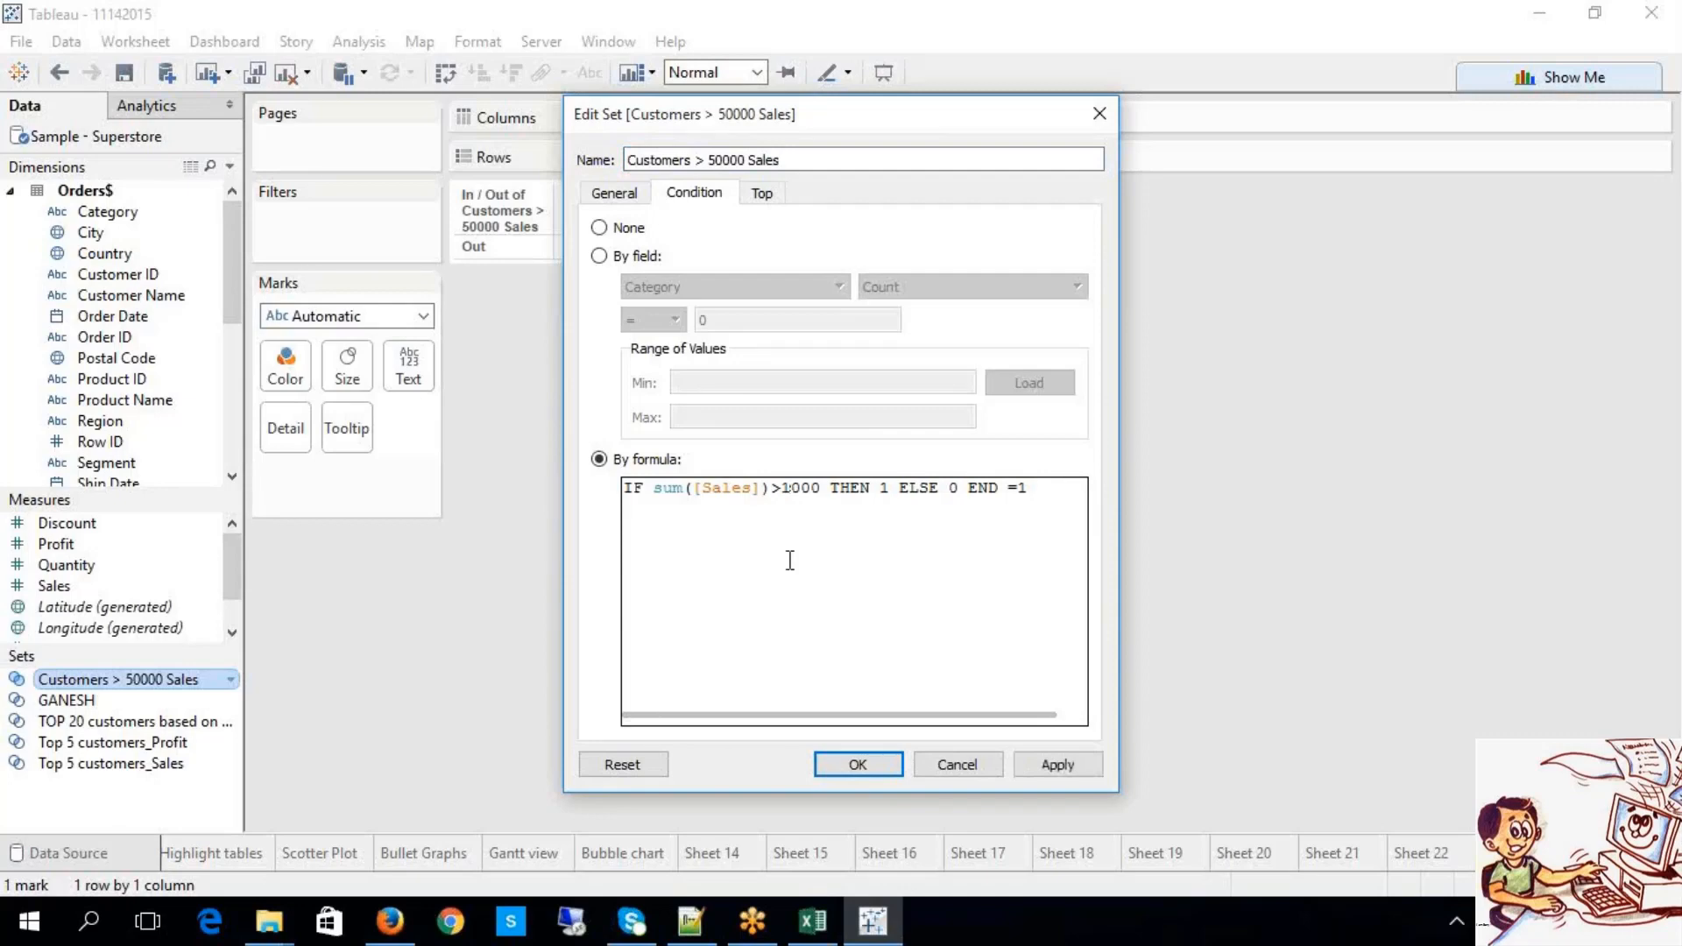
pyautogui.moveTo(1031, 488); pyautogui.dragTo(1011, 495)
pyautogui.click(787, 488)
pyautogui.write('0')
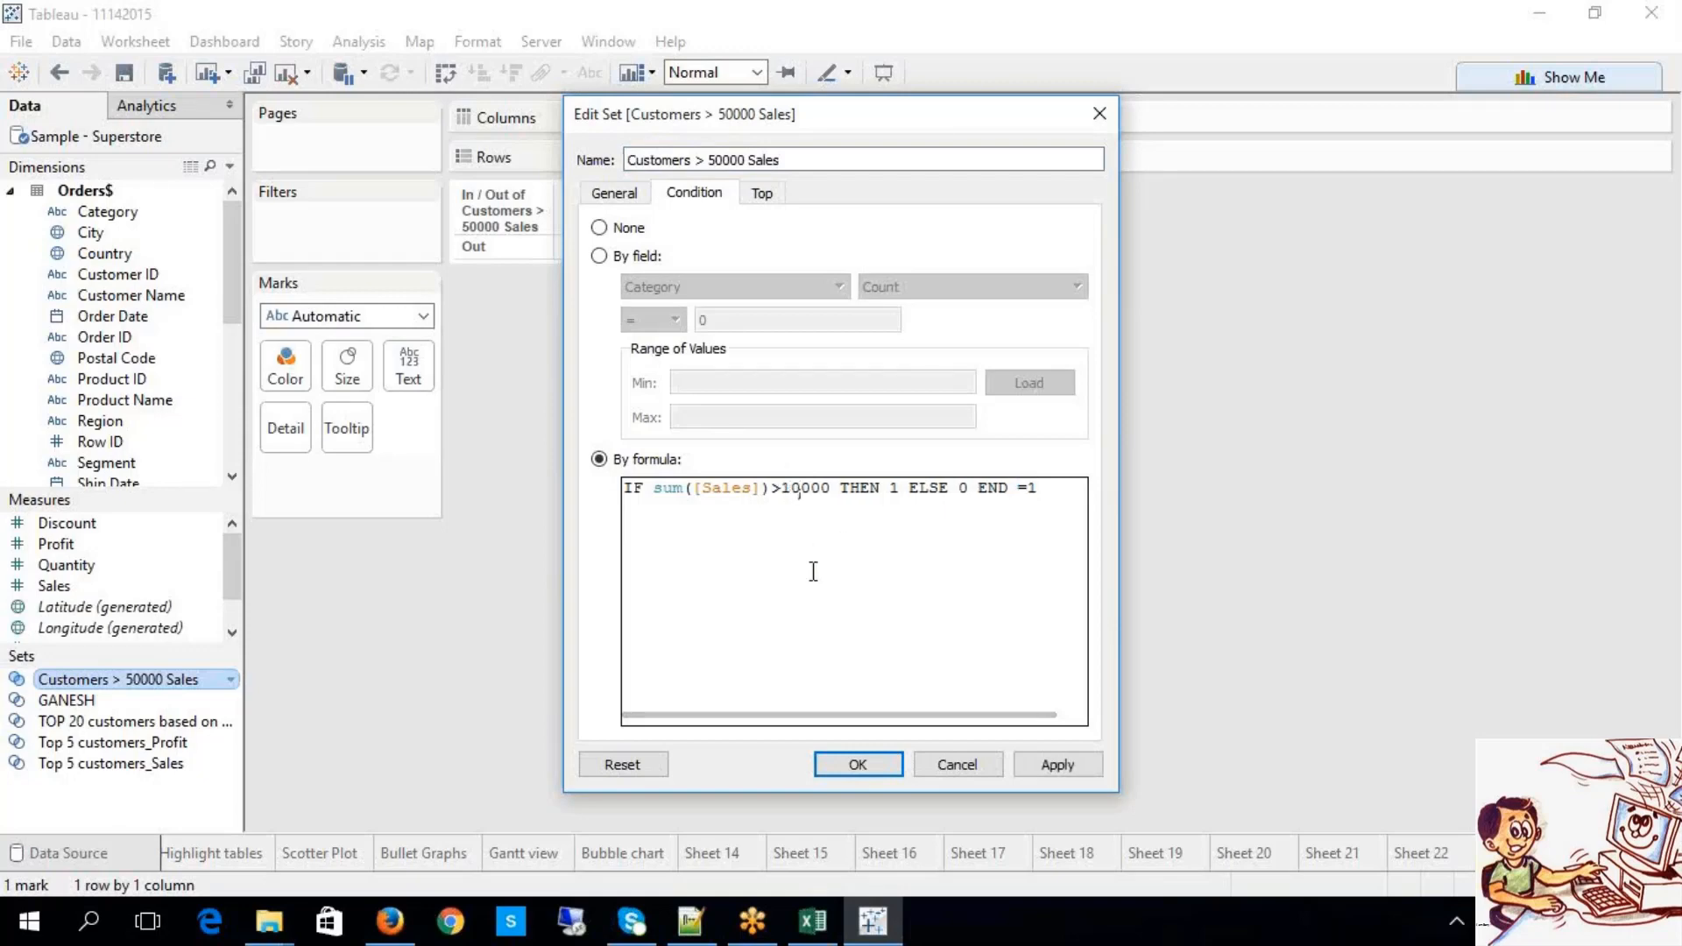
# Step: Delete the trailing =1 after END and apply, producing a not-a-boolean-formula error
pyautogui.moveTo(1040, 488); pyautogui.dragTo(1016, 489)
pyautogui.click(1049, 501)
pyautogui.moveTo(1044, 491); pyautogui.dragTo(1016, 475)
pyautogui.press('BackSpace')
pyautogui.press('BackSpace')
pyautogui.click(1000, 606)
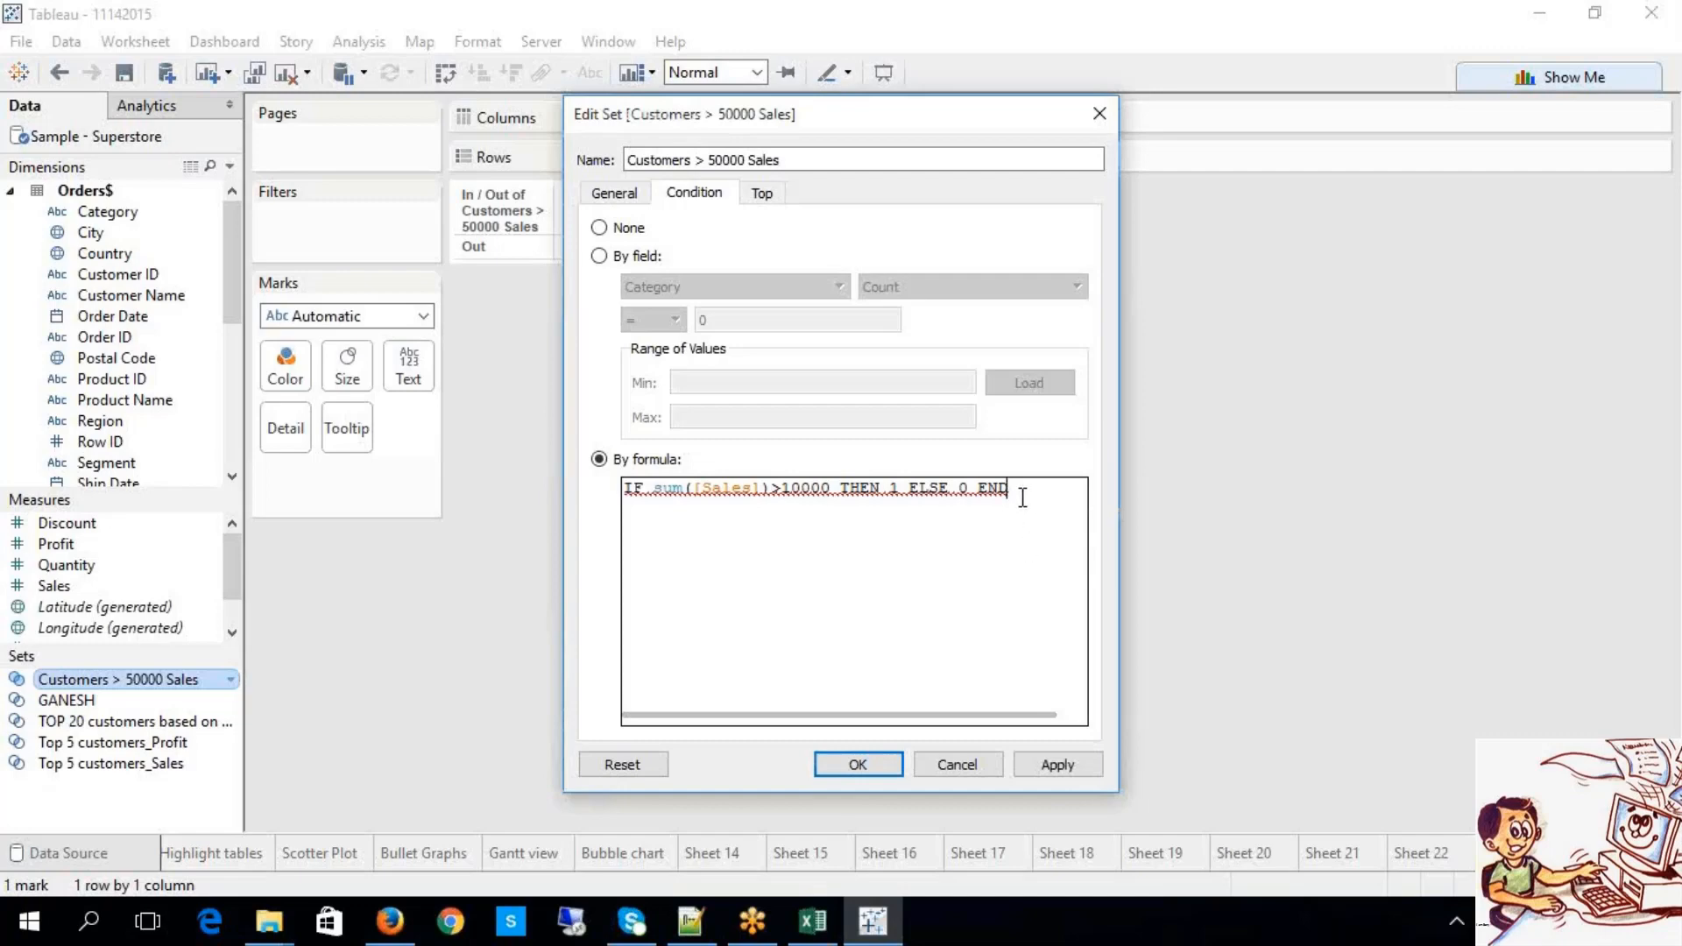
pyautogui.moveTo(1023, 497); pyautogui.dragTo(620, 402)
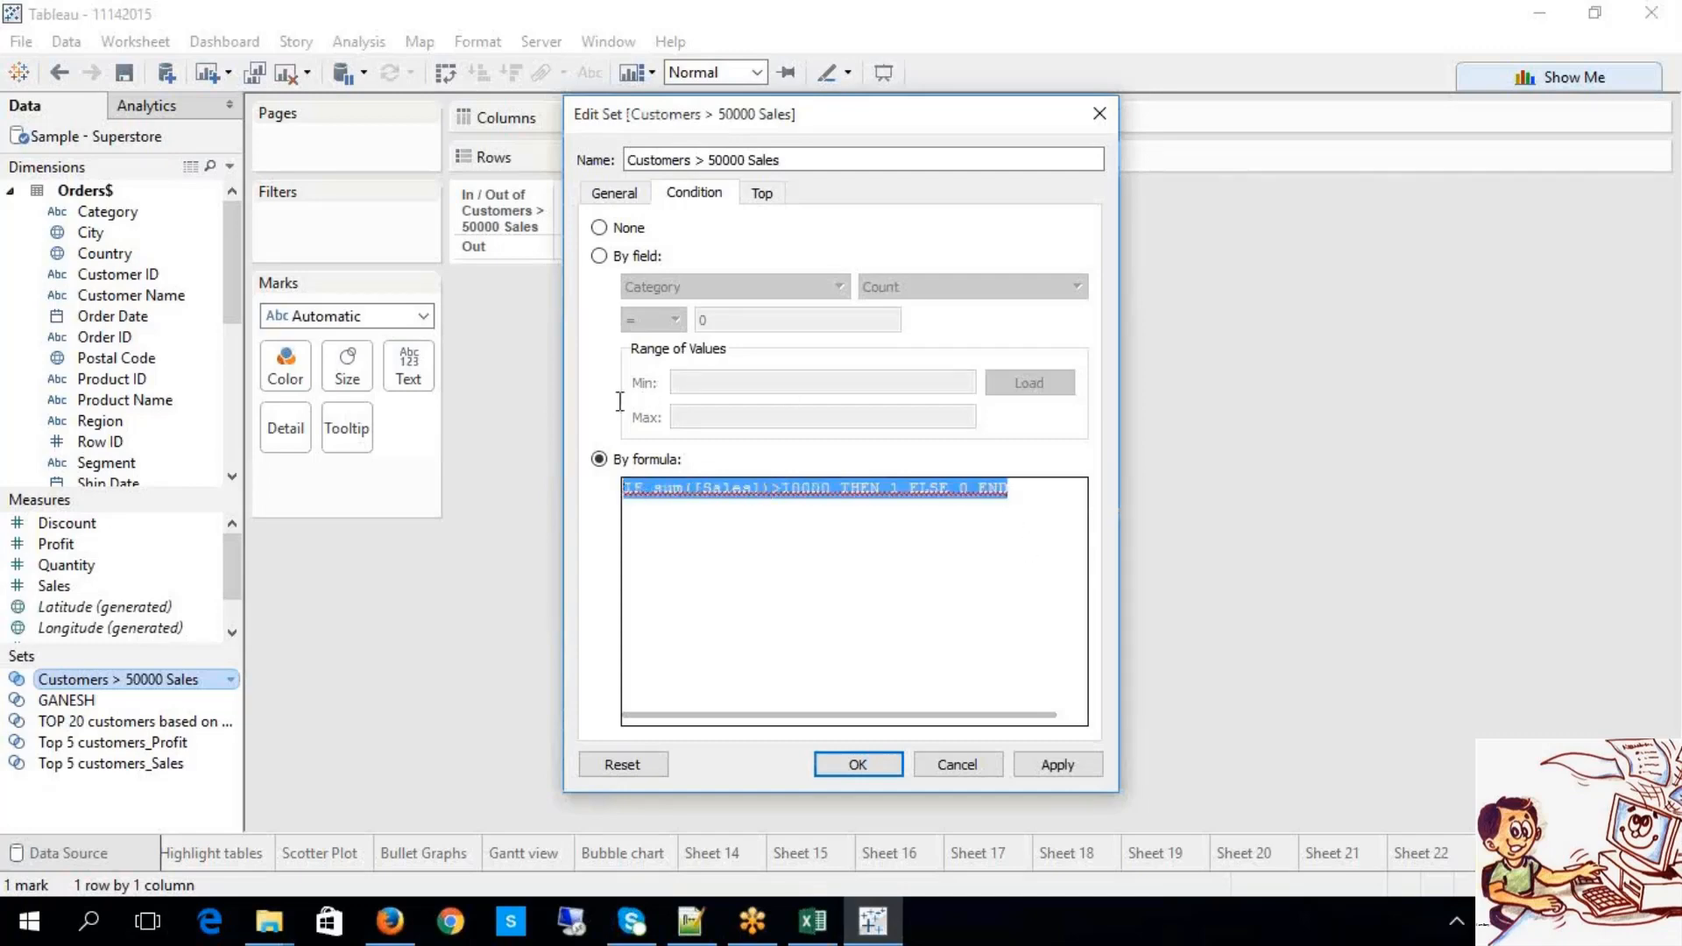
pyautogui.click(928, 563)
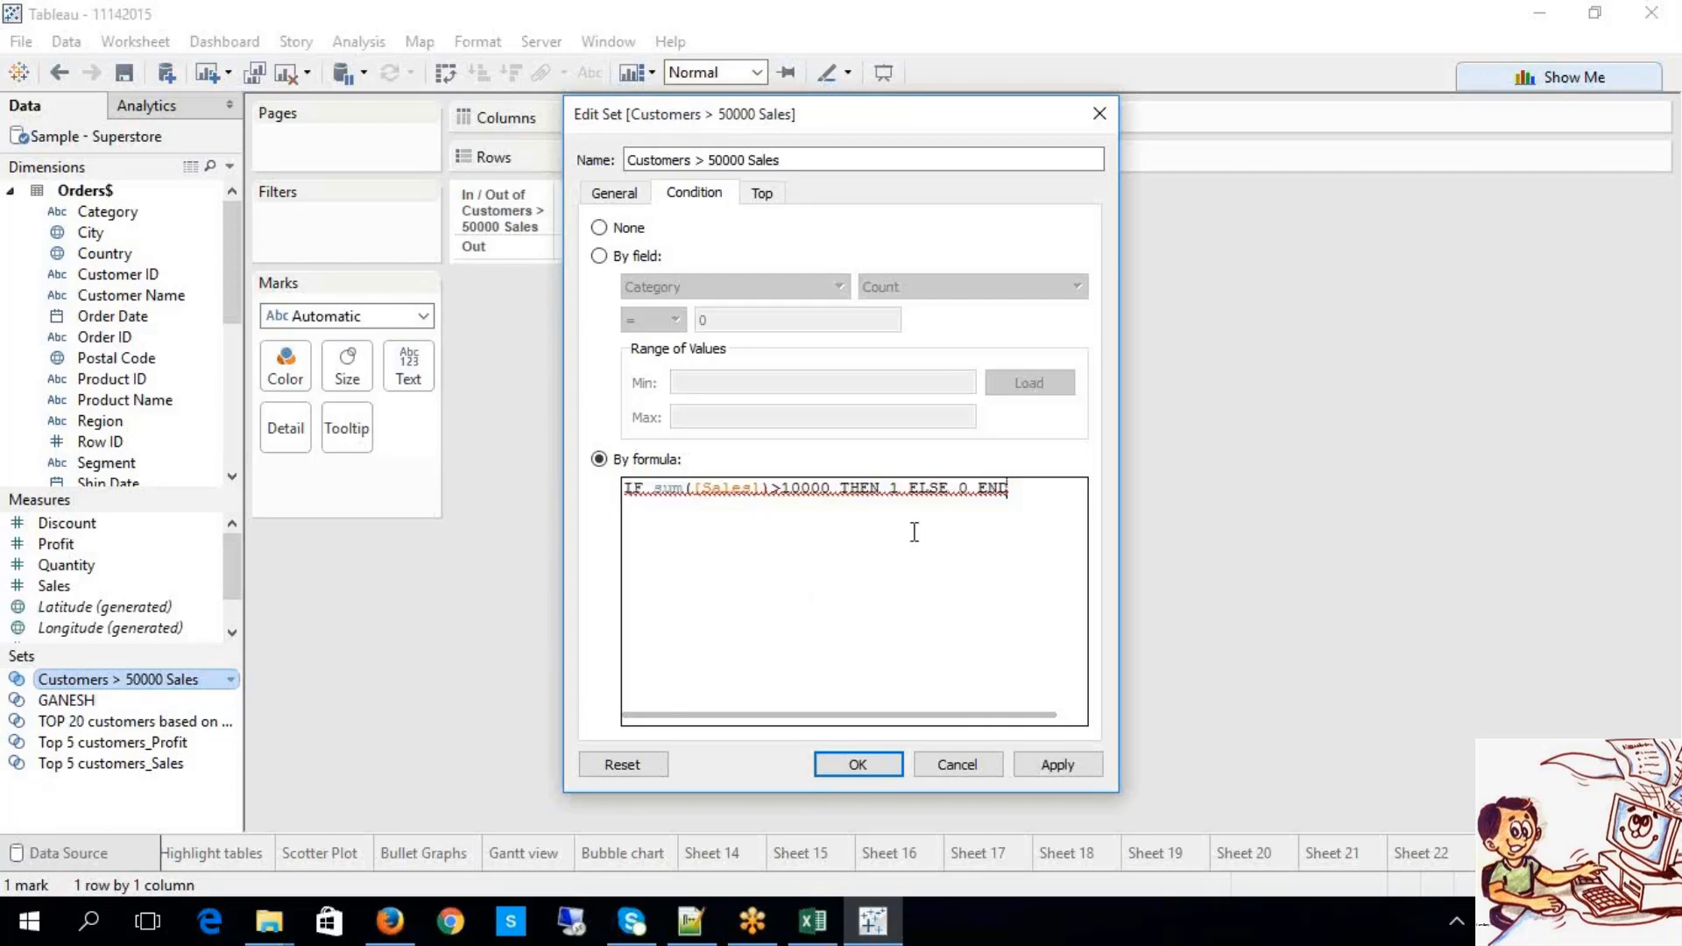
pyautogui.doubleClick(893, 489)
pyautogui.click(1062, 496)
pyautogui.doubleClick(893, 488)
pyautogui.click(1025, 506)
pyautogui.click(1057, 764)
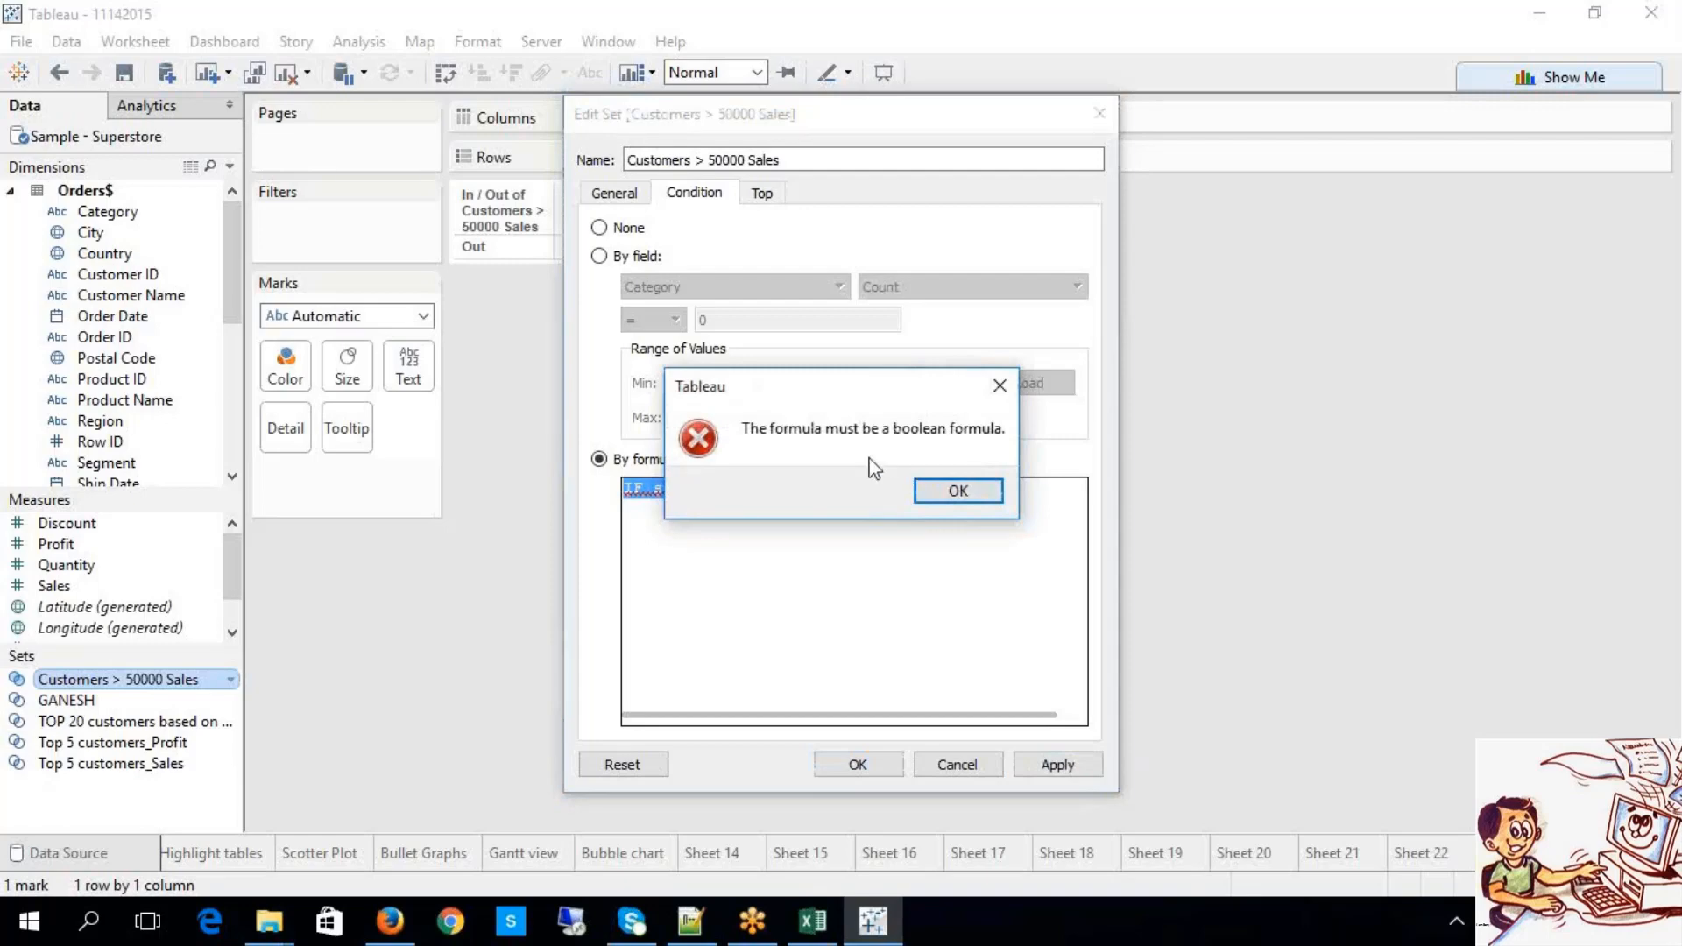
# Step: Remove the trailing END from the formula and apply, which gives a missing-END error
pyautogui.click(950, 492)
pyautogui.click(1023, 507)
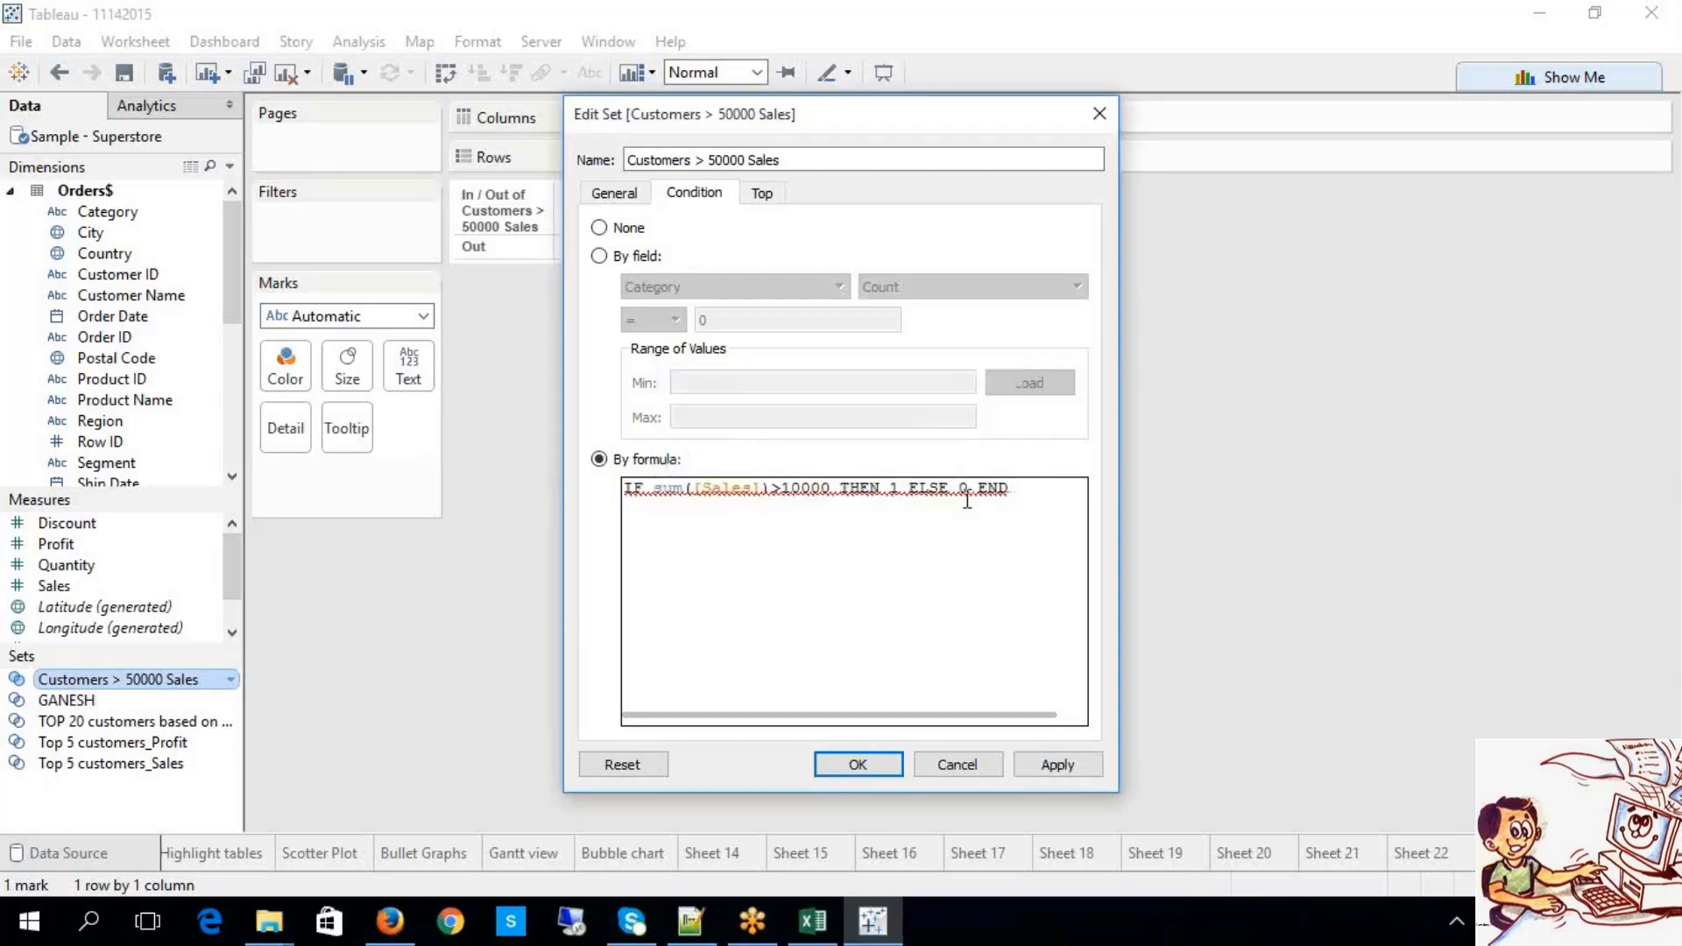
pyautogui.moveTo(969, 491); pyautogui.dragTo(905, 491)
pyautogui.click(1024, 493)
pyautogui.click(1227, 348)
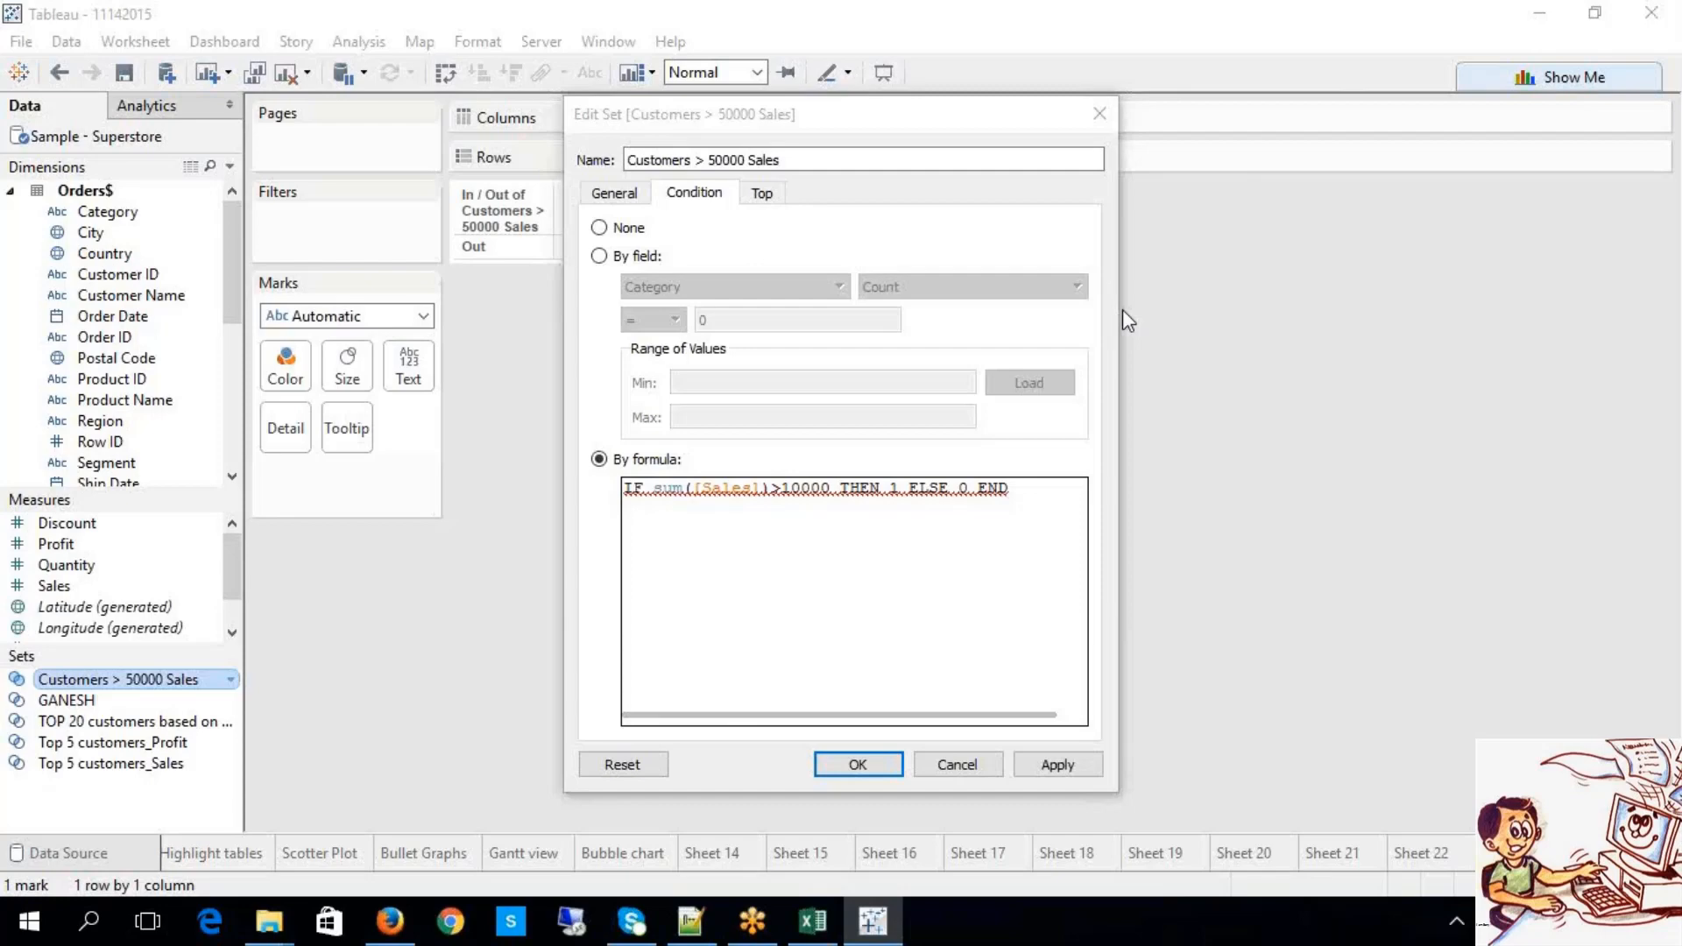
pyautogui.click(1048, 499)
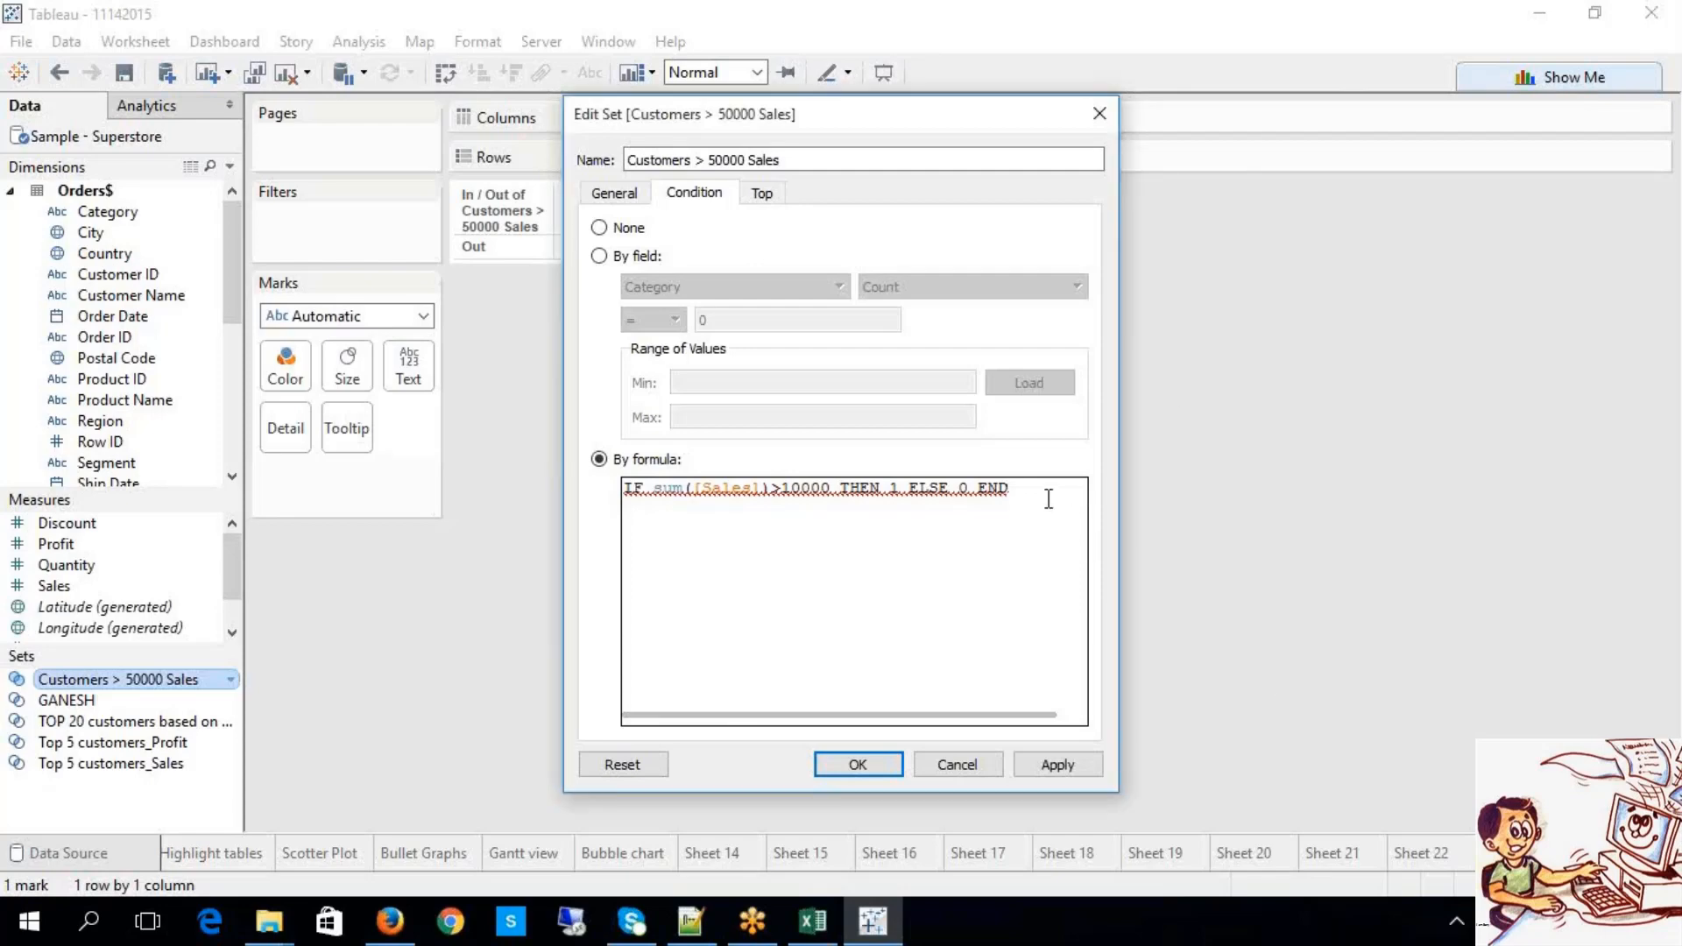
pyautogui.press('BackSpace')
pyautogui.press('BackSpace')
pyautogui.press('BackSpace')
pyautogui.press('BackSpace')
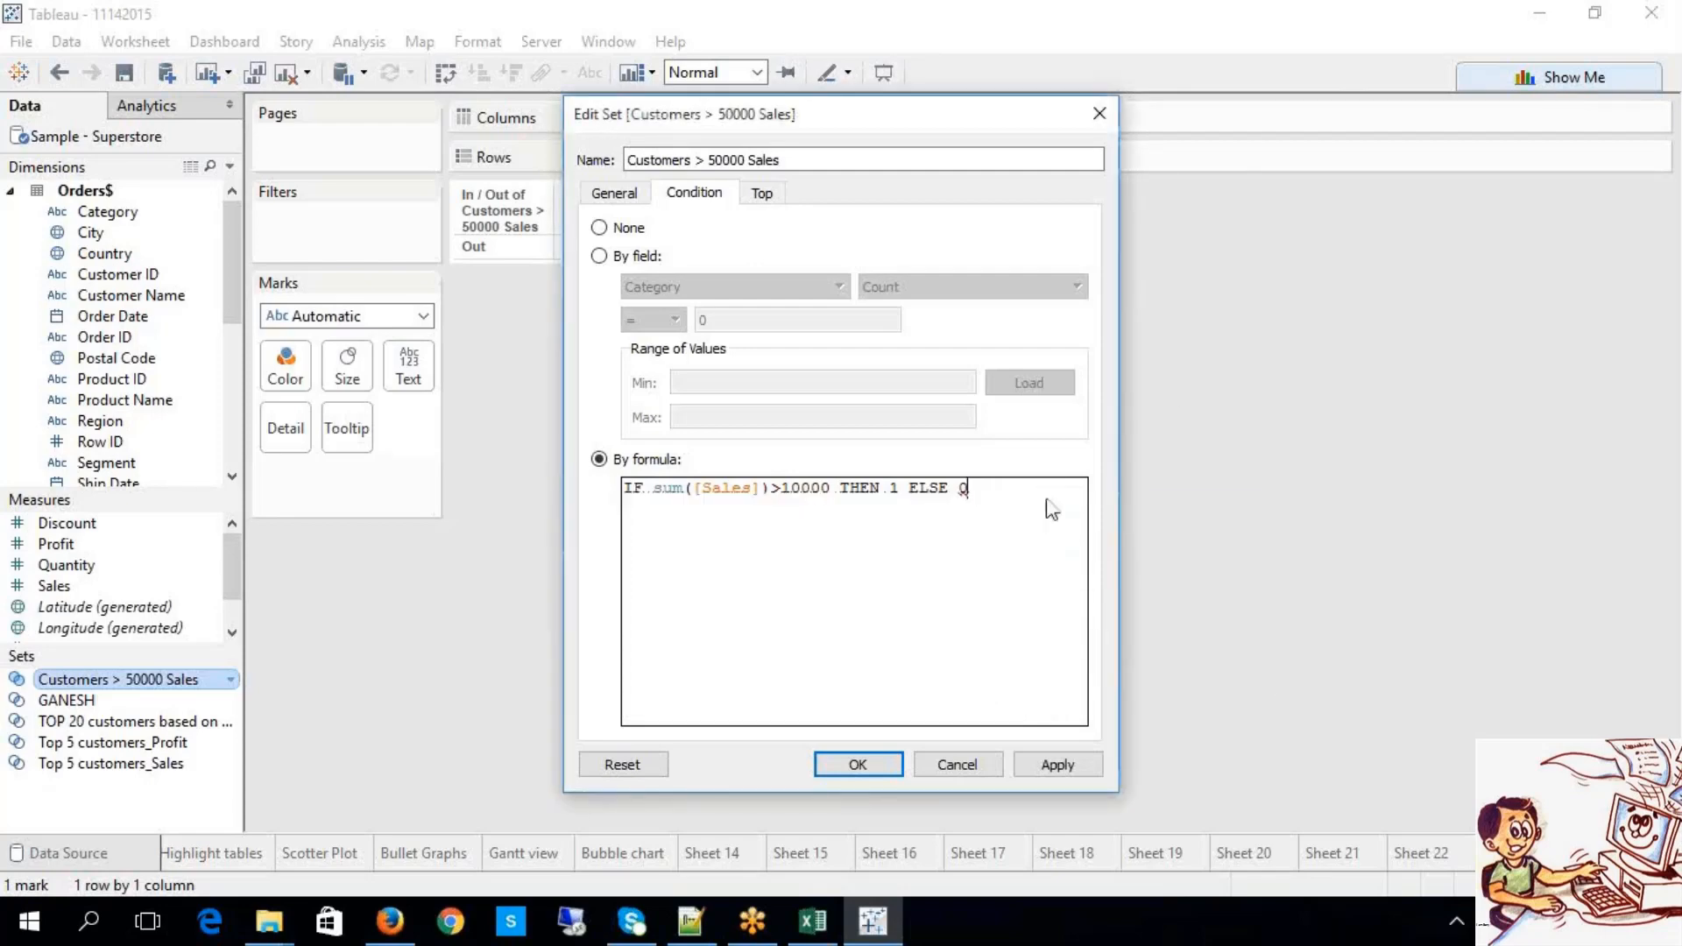
pyautogui.click(1056, 765)
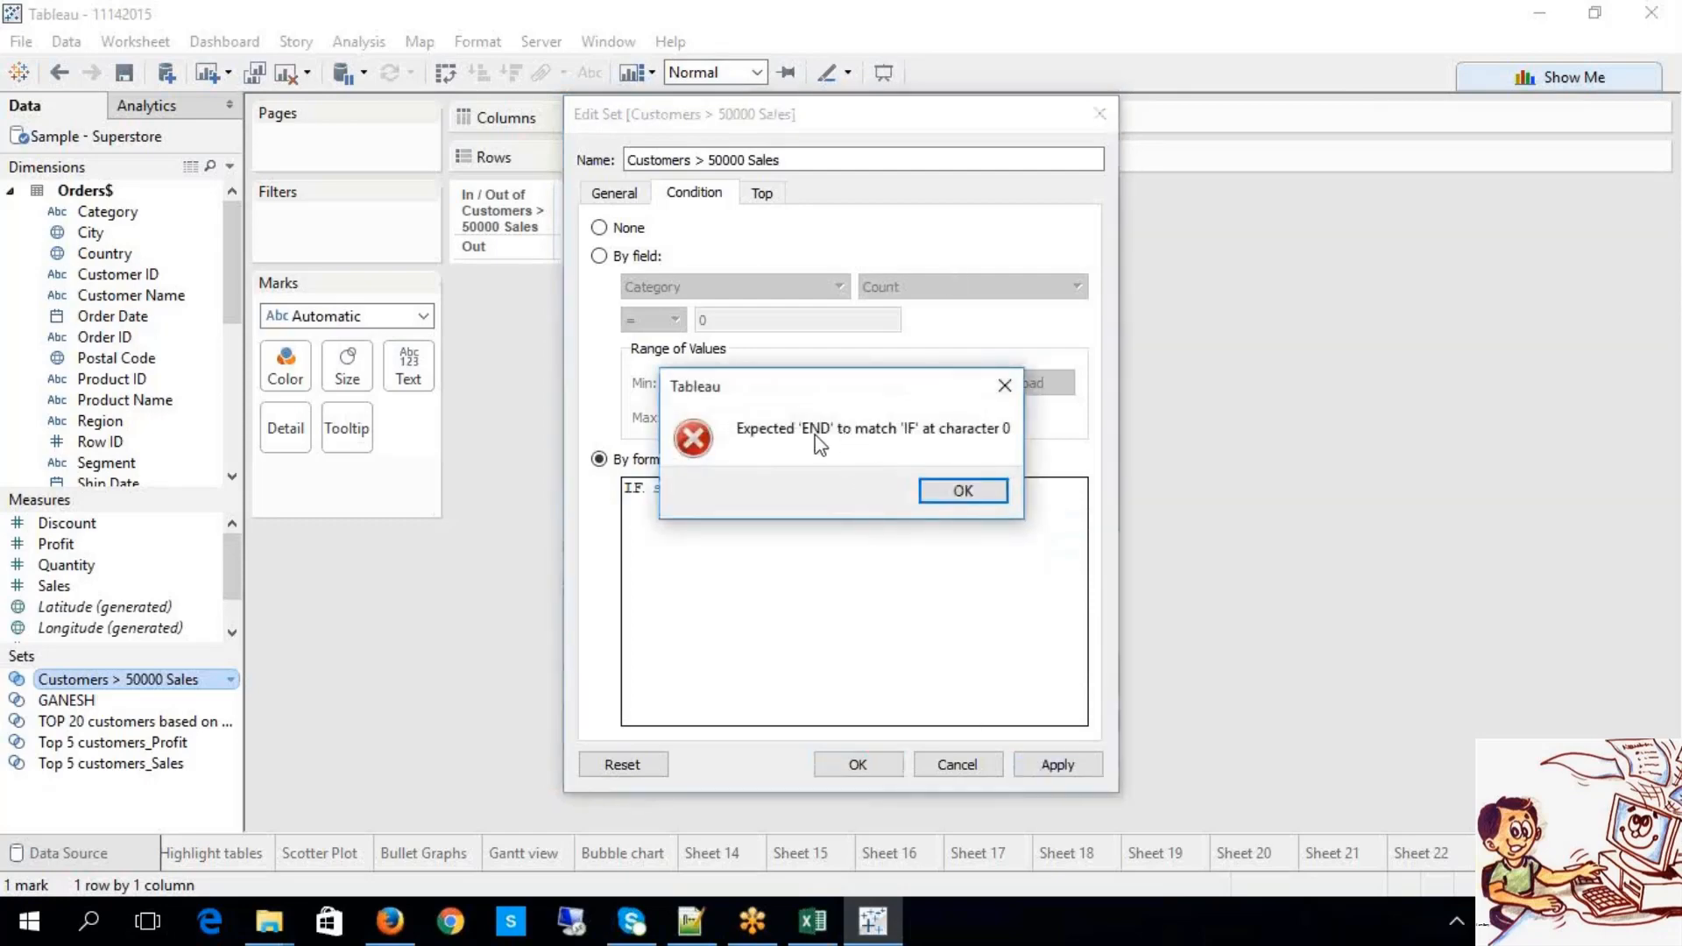
pyautogui.click(949, 496)
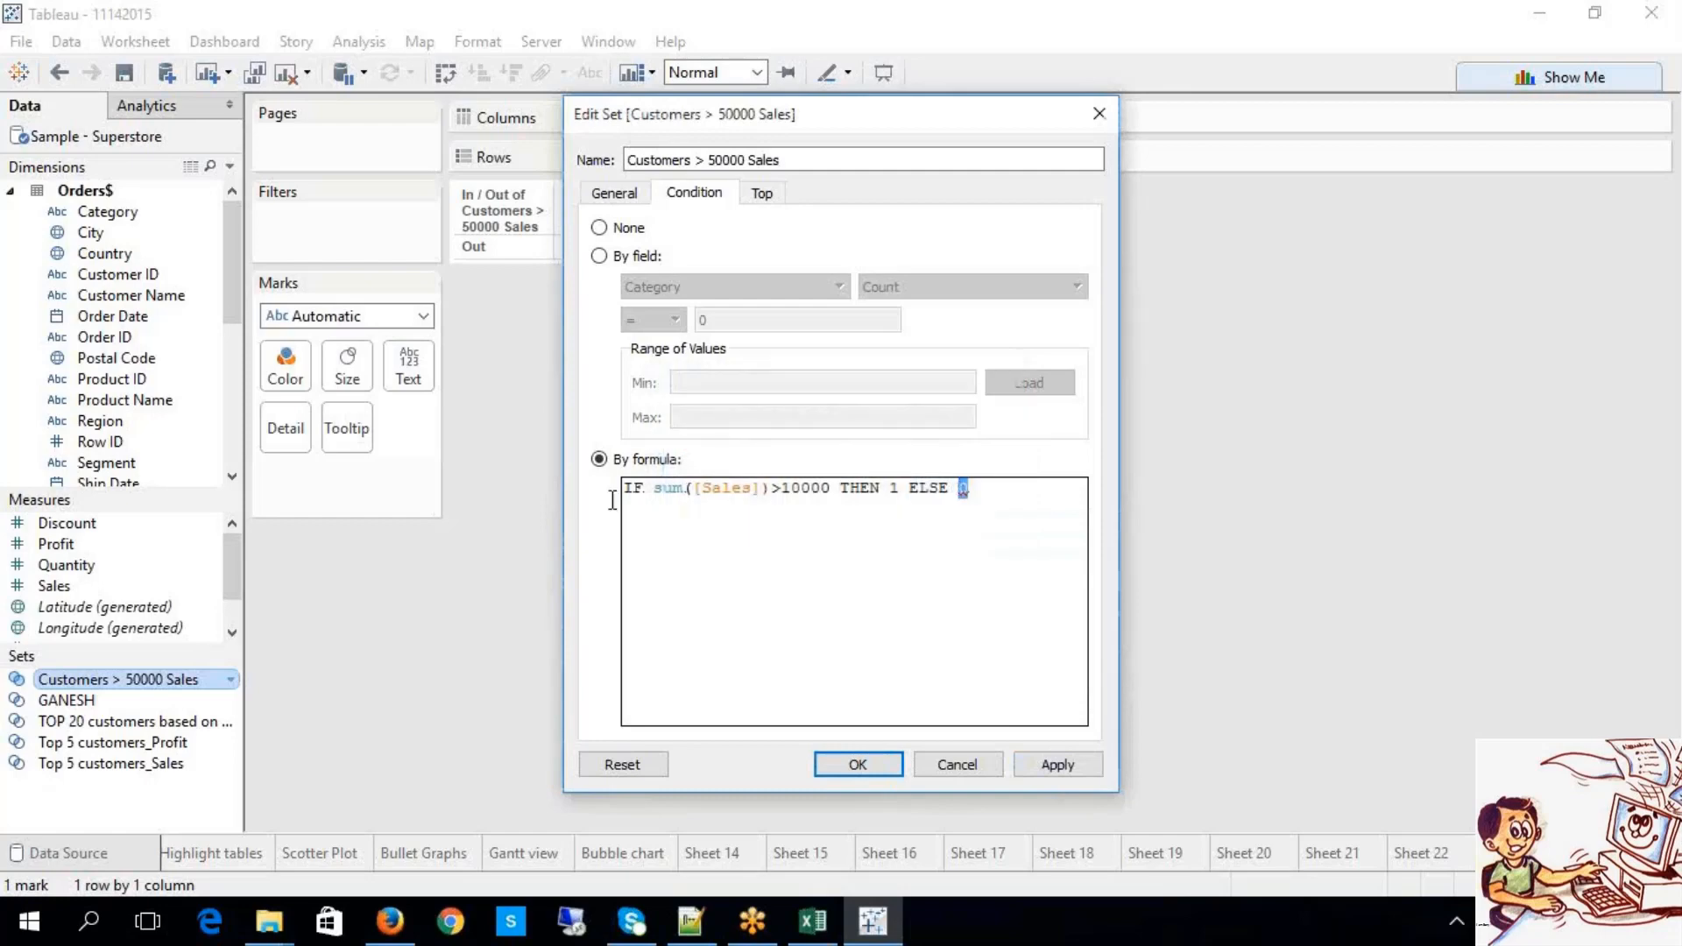
# Step: Retype END after ELSE 0 and apply, which still returns the boolean-formula error
pyautogui.moveTo(652, 494); pyautogui.dragTo(630, 500)
pyautogui.click(988, 489)
pyautogui.click(1061, 766)
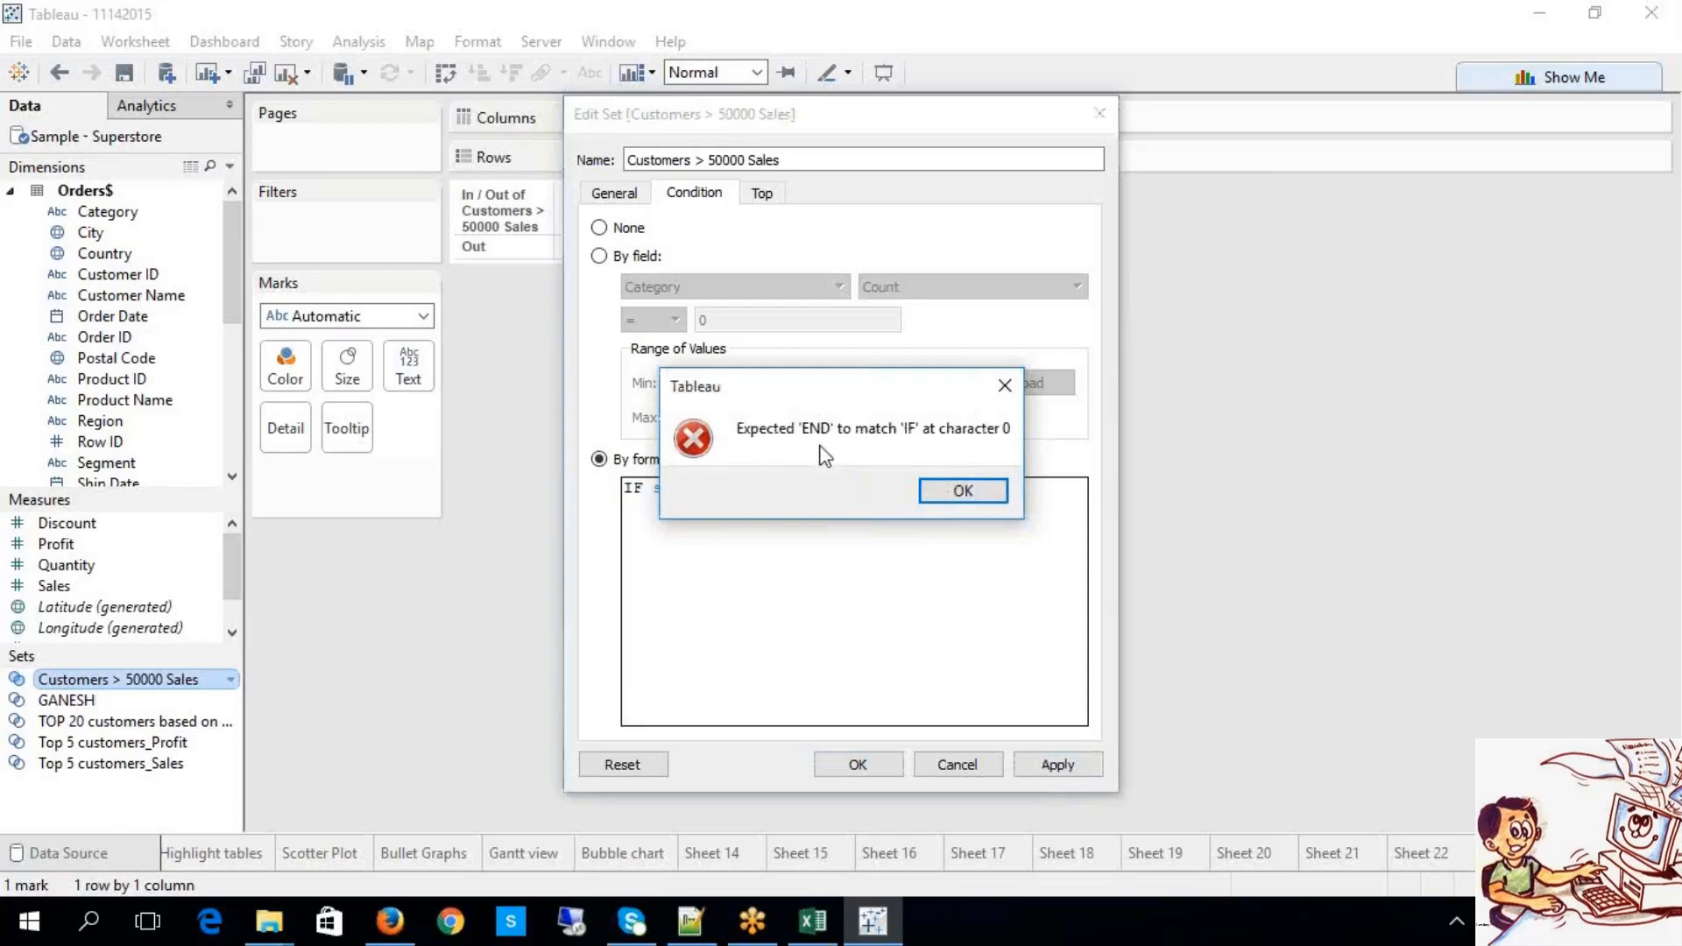
pyautogui.click(963, 492)
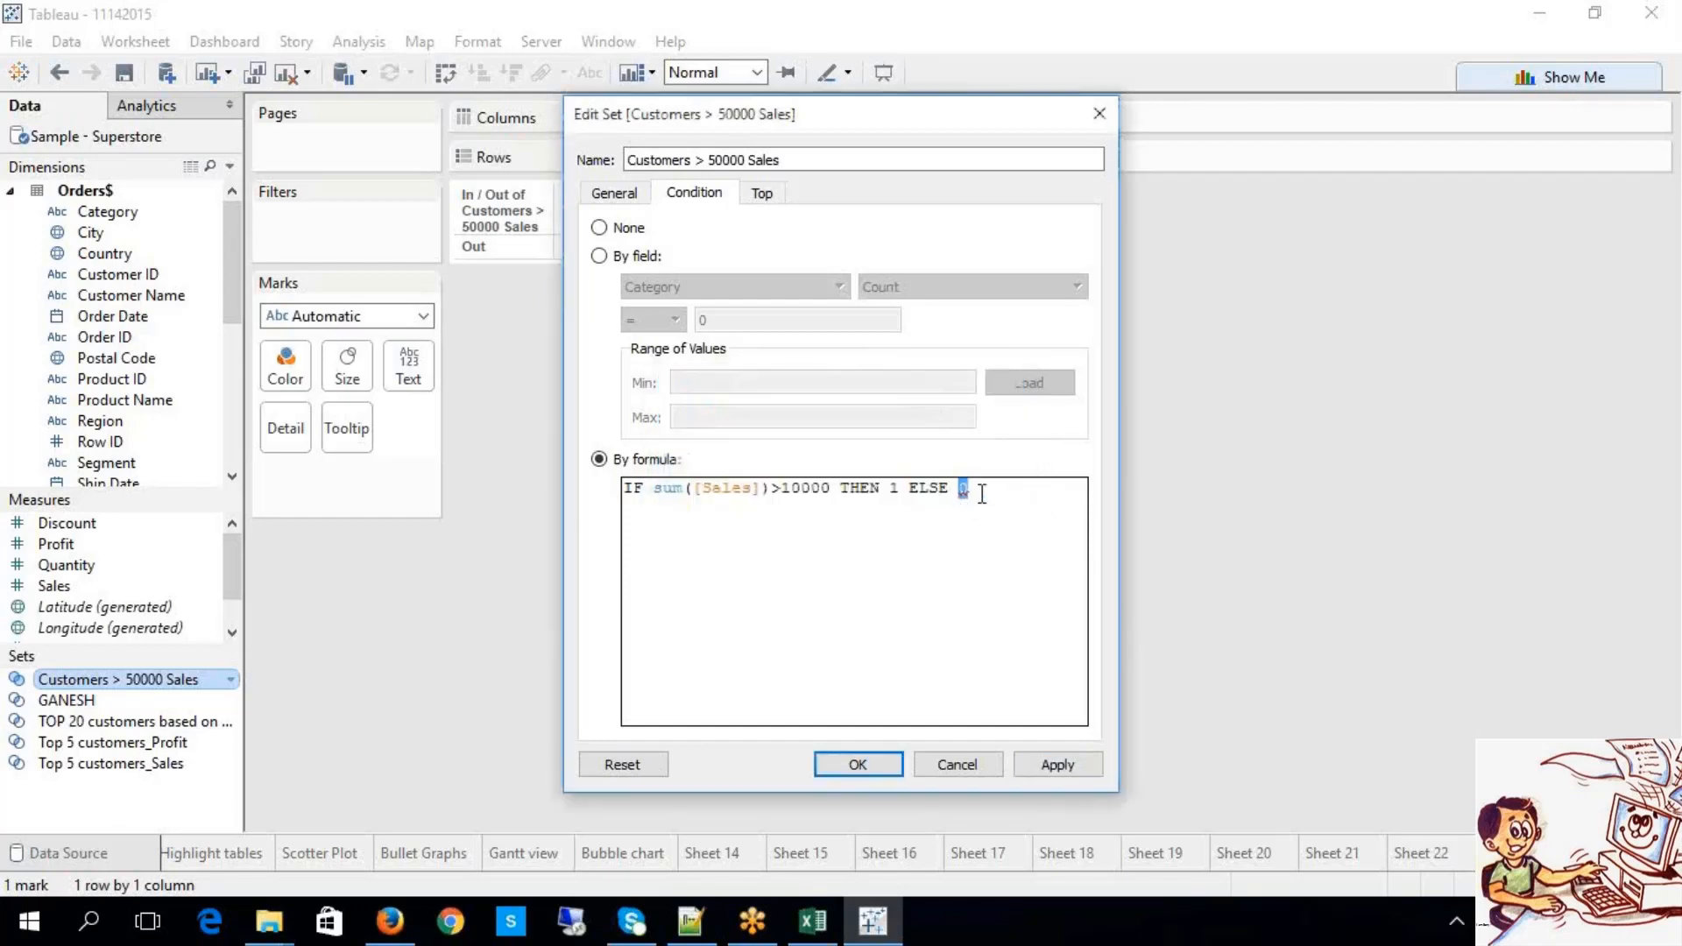
pyautogui.click(972, 499)
pyautogui.write('END')
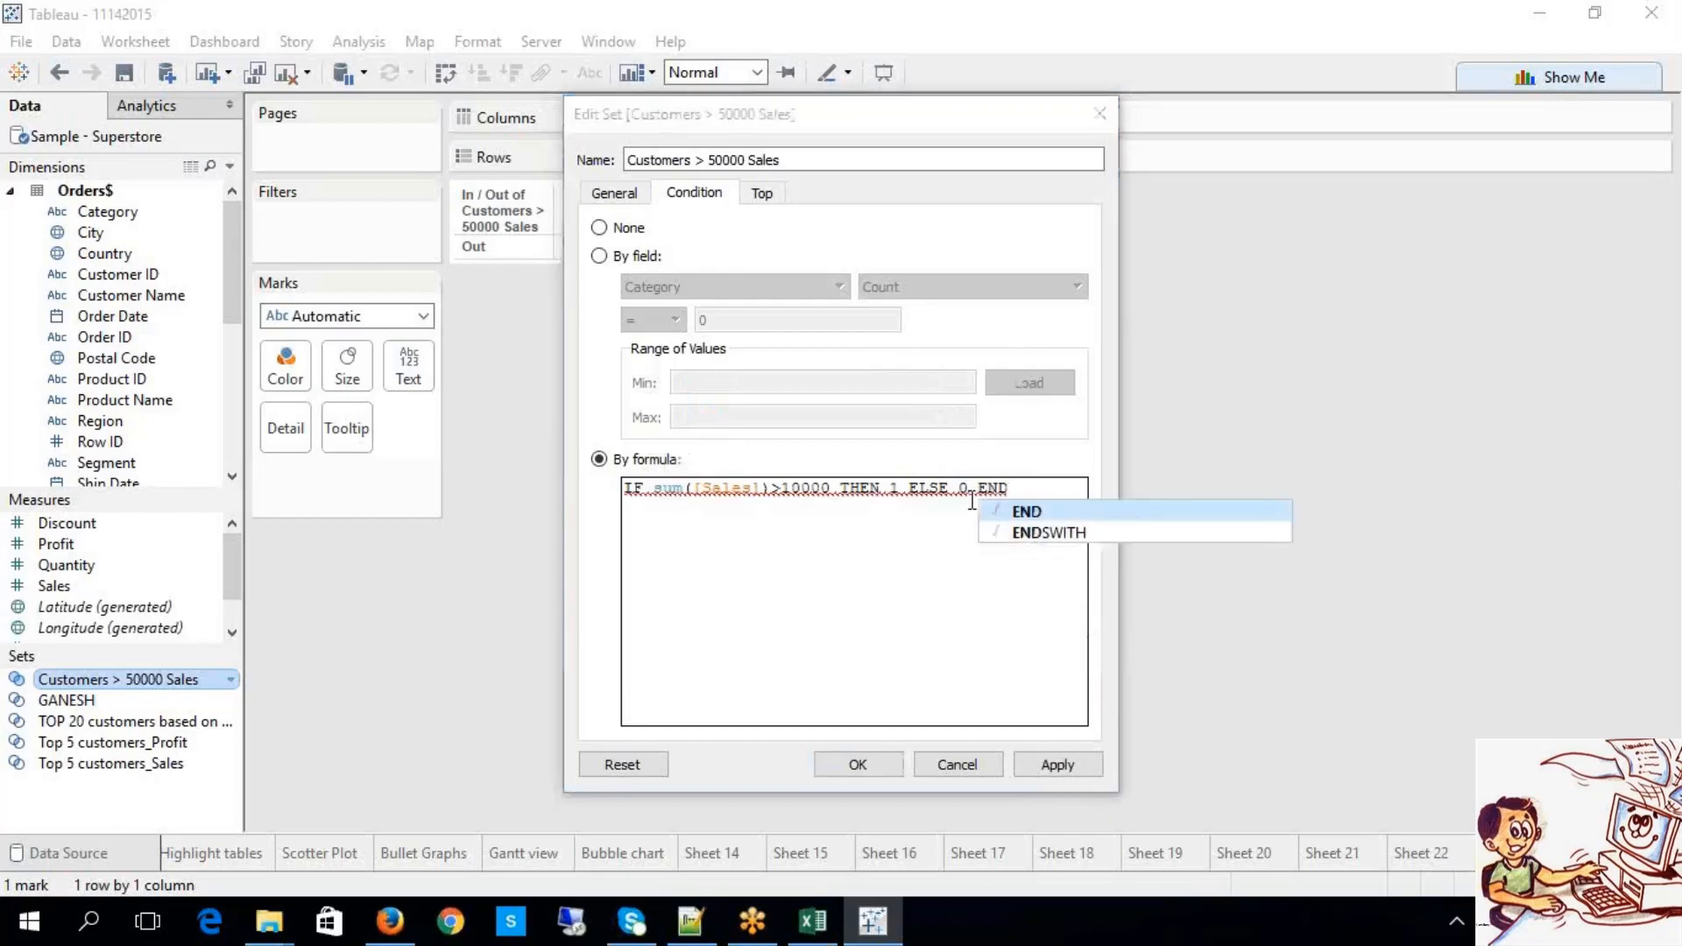
pyautogui.click(1035, 545)
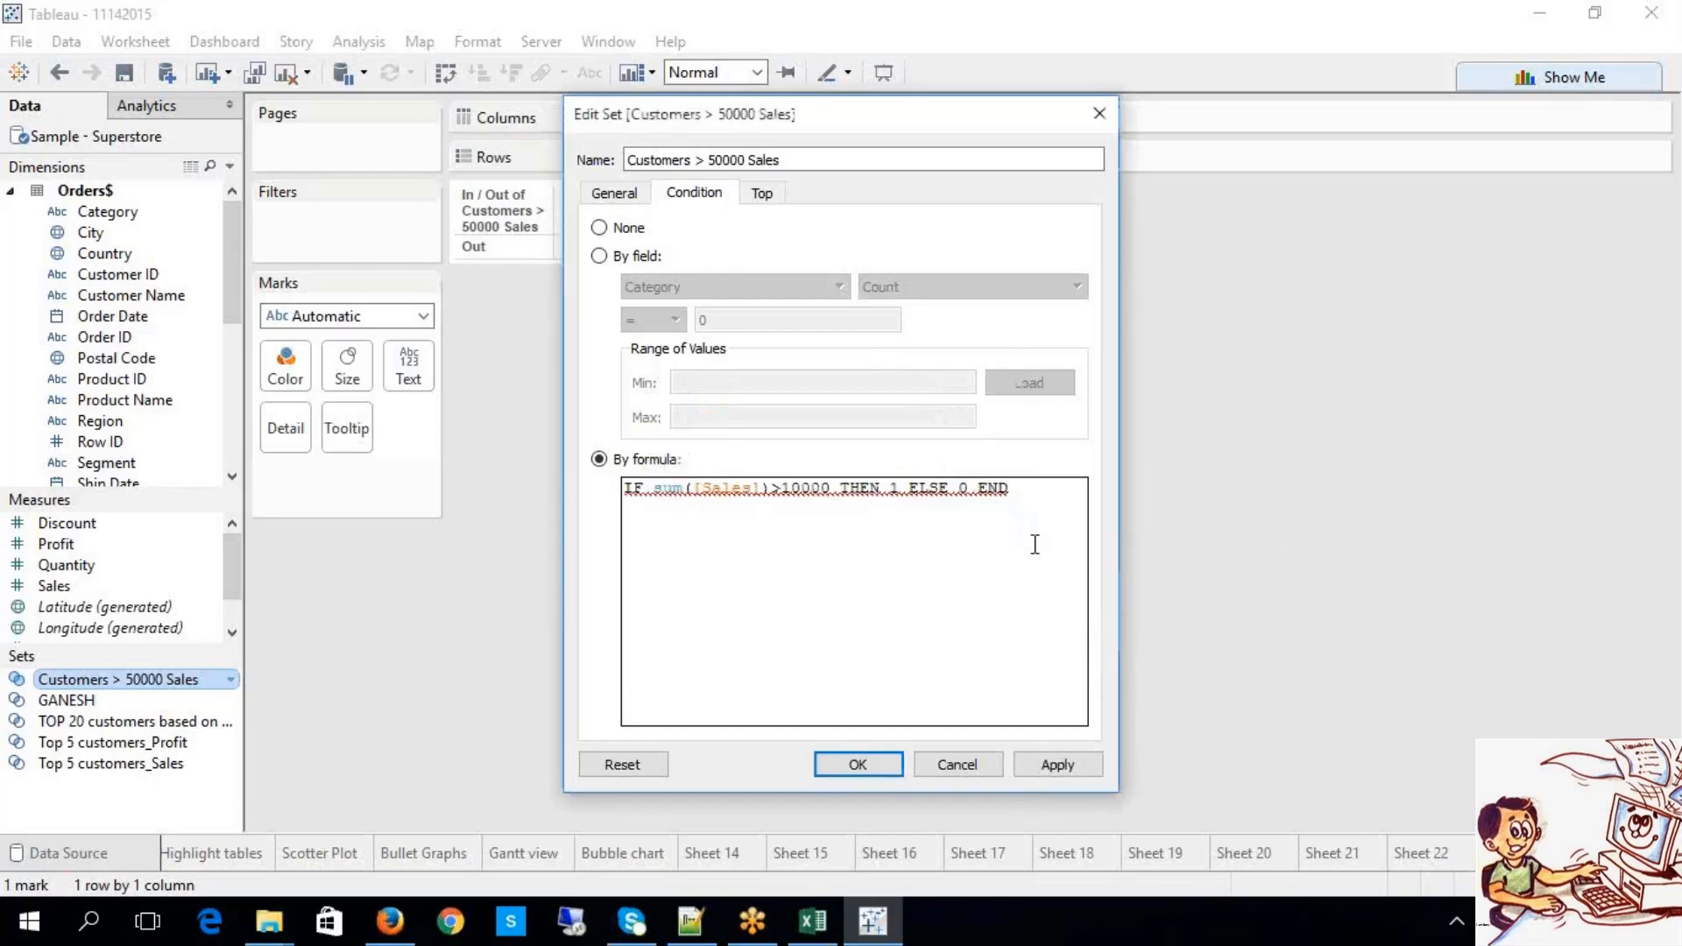
pyautogui.click(1065, 772)
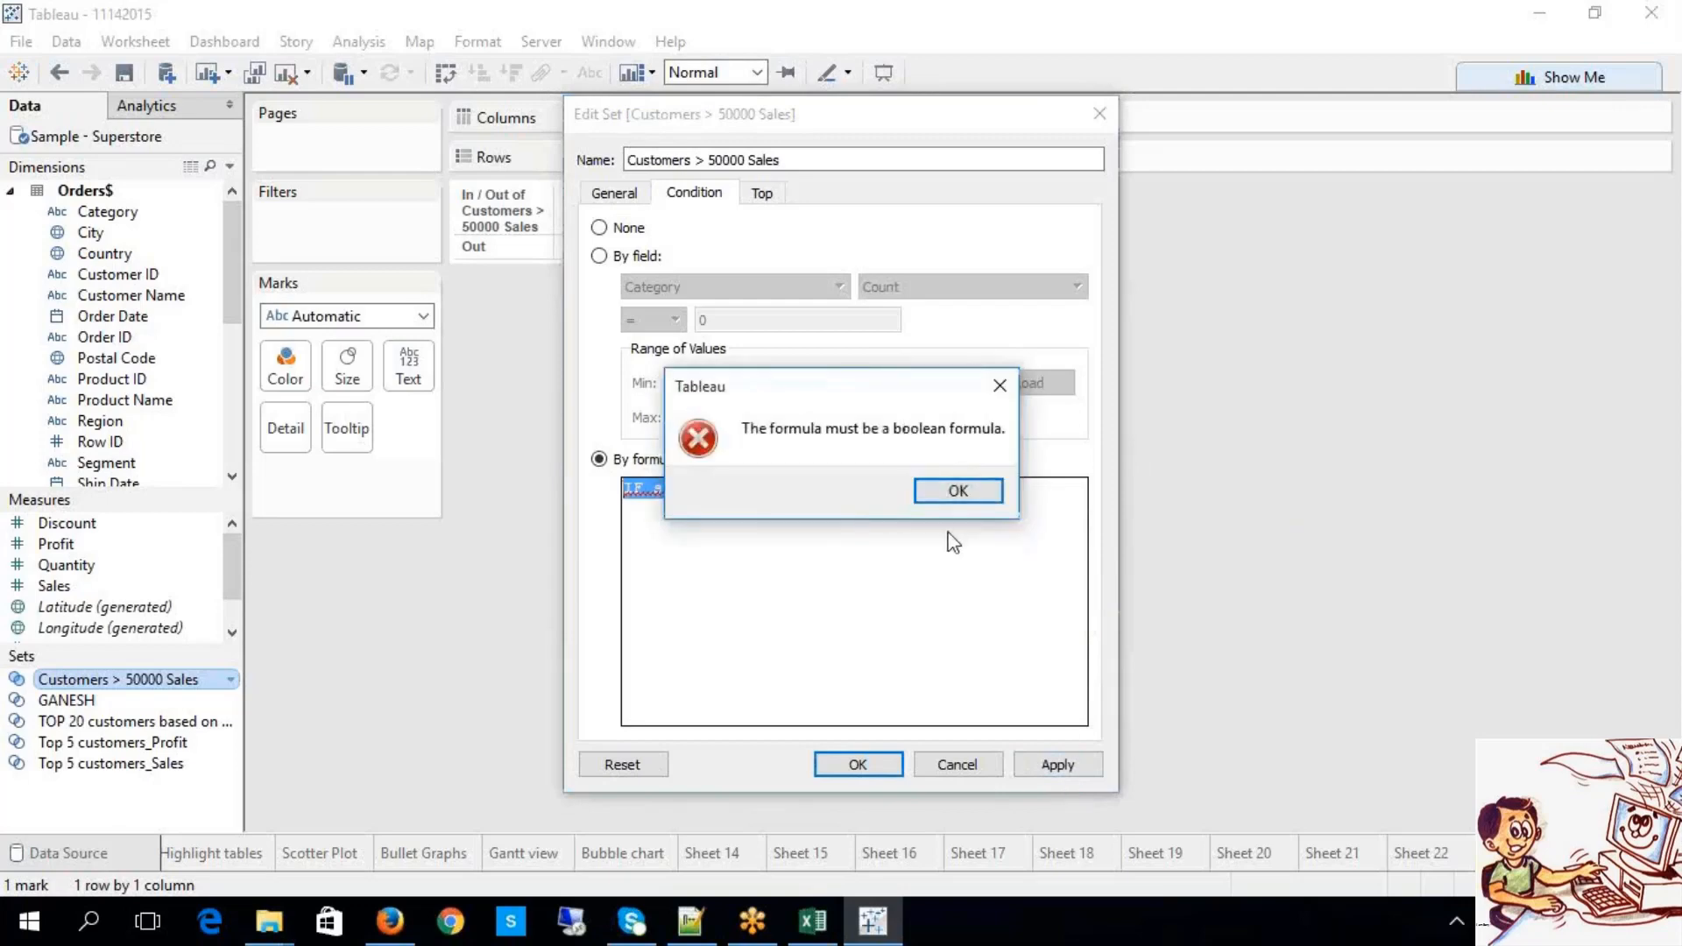
pyautogui.click(955, 493)
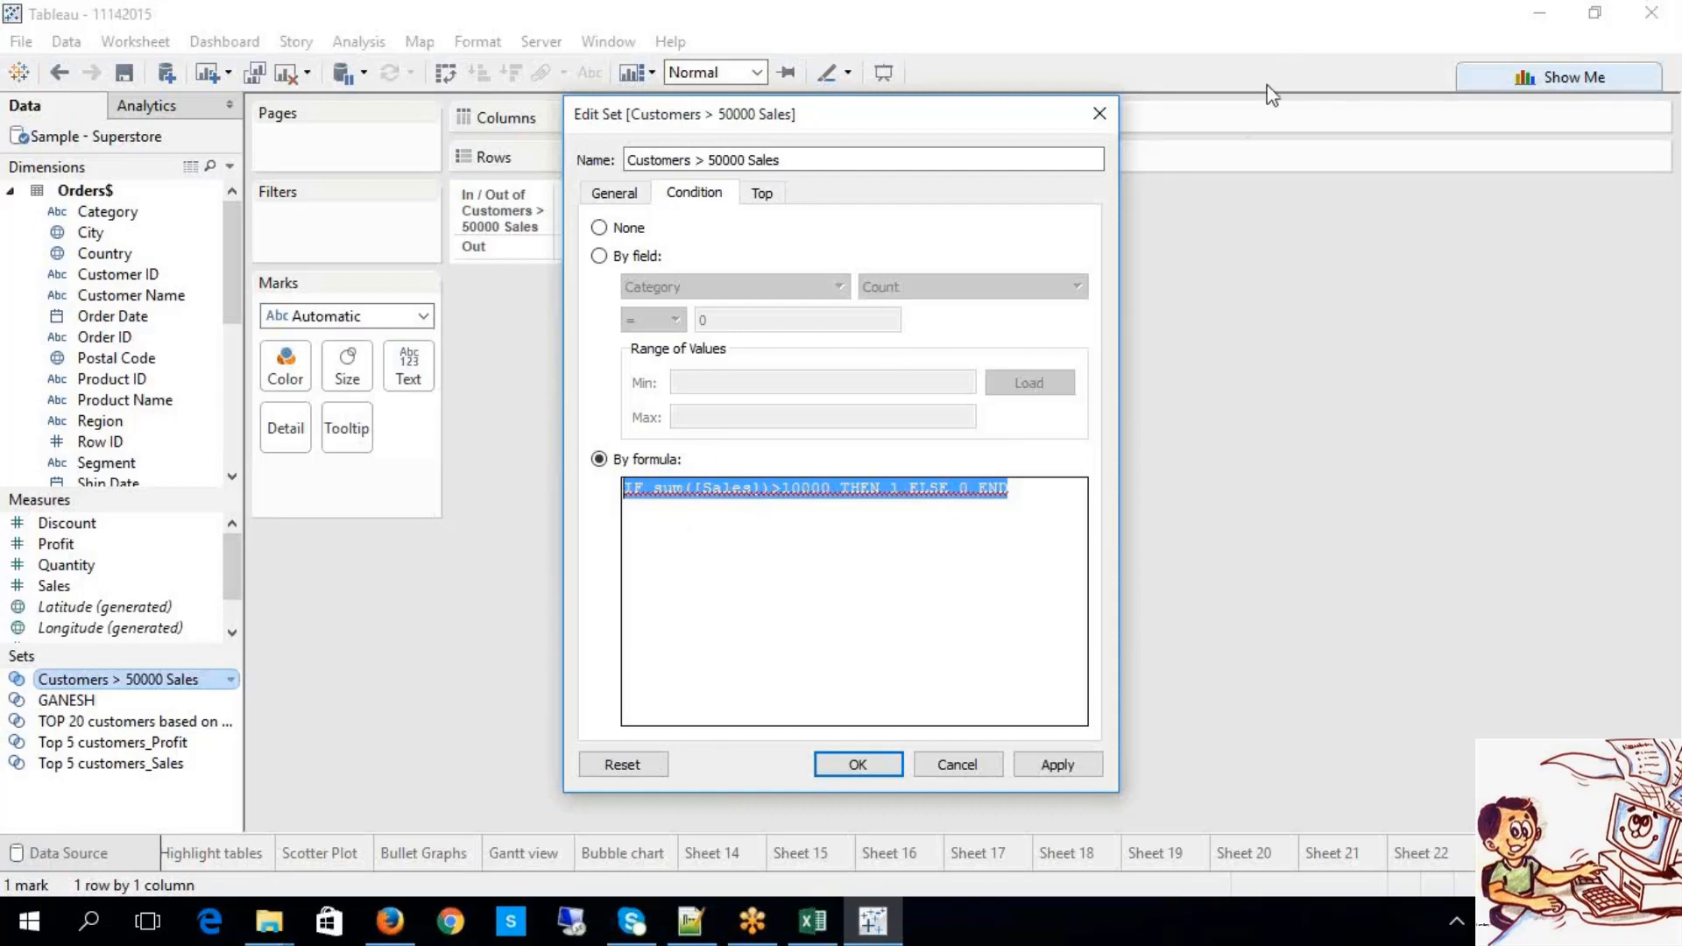
# Step: Append = 1 to the formula, apply it, and confirm the 10000-threshold set
pyautogui.click(1176, 214)
pyautogui.click(814, 596)
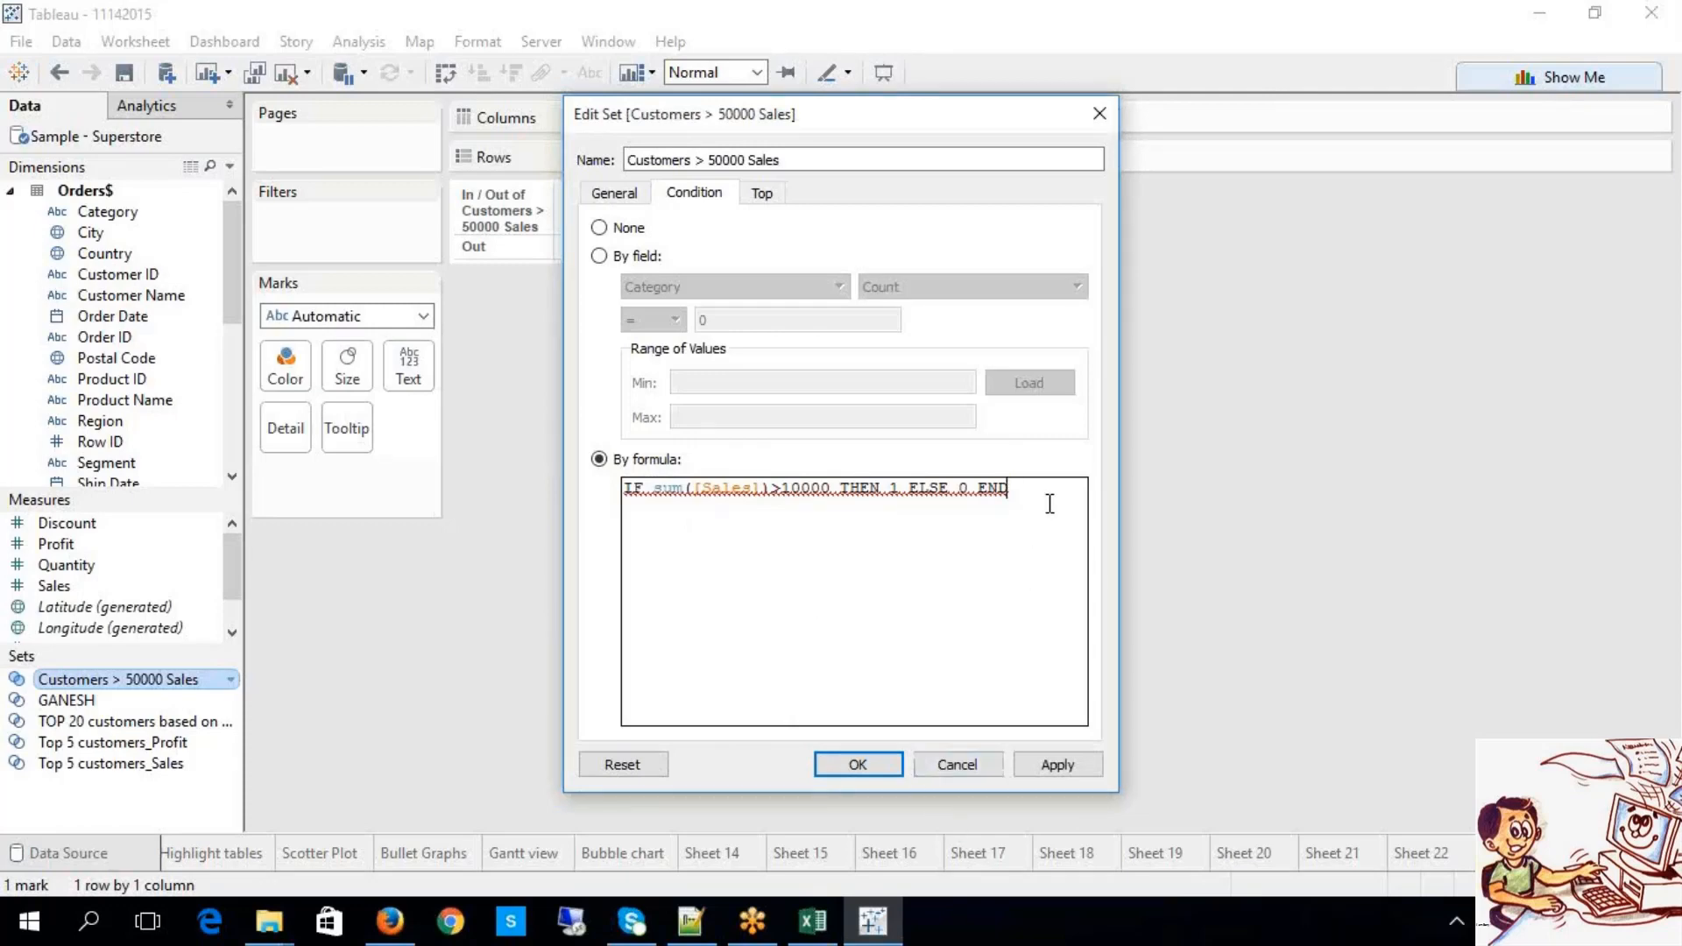
pyautogui.write('= 1')
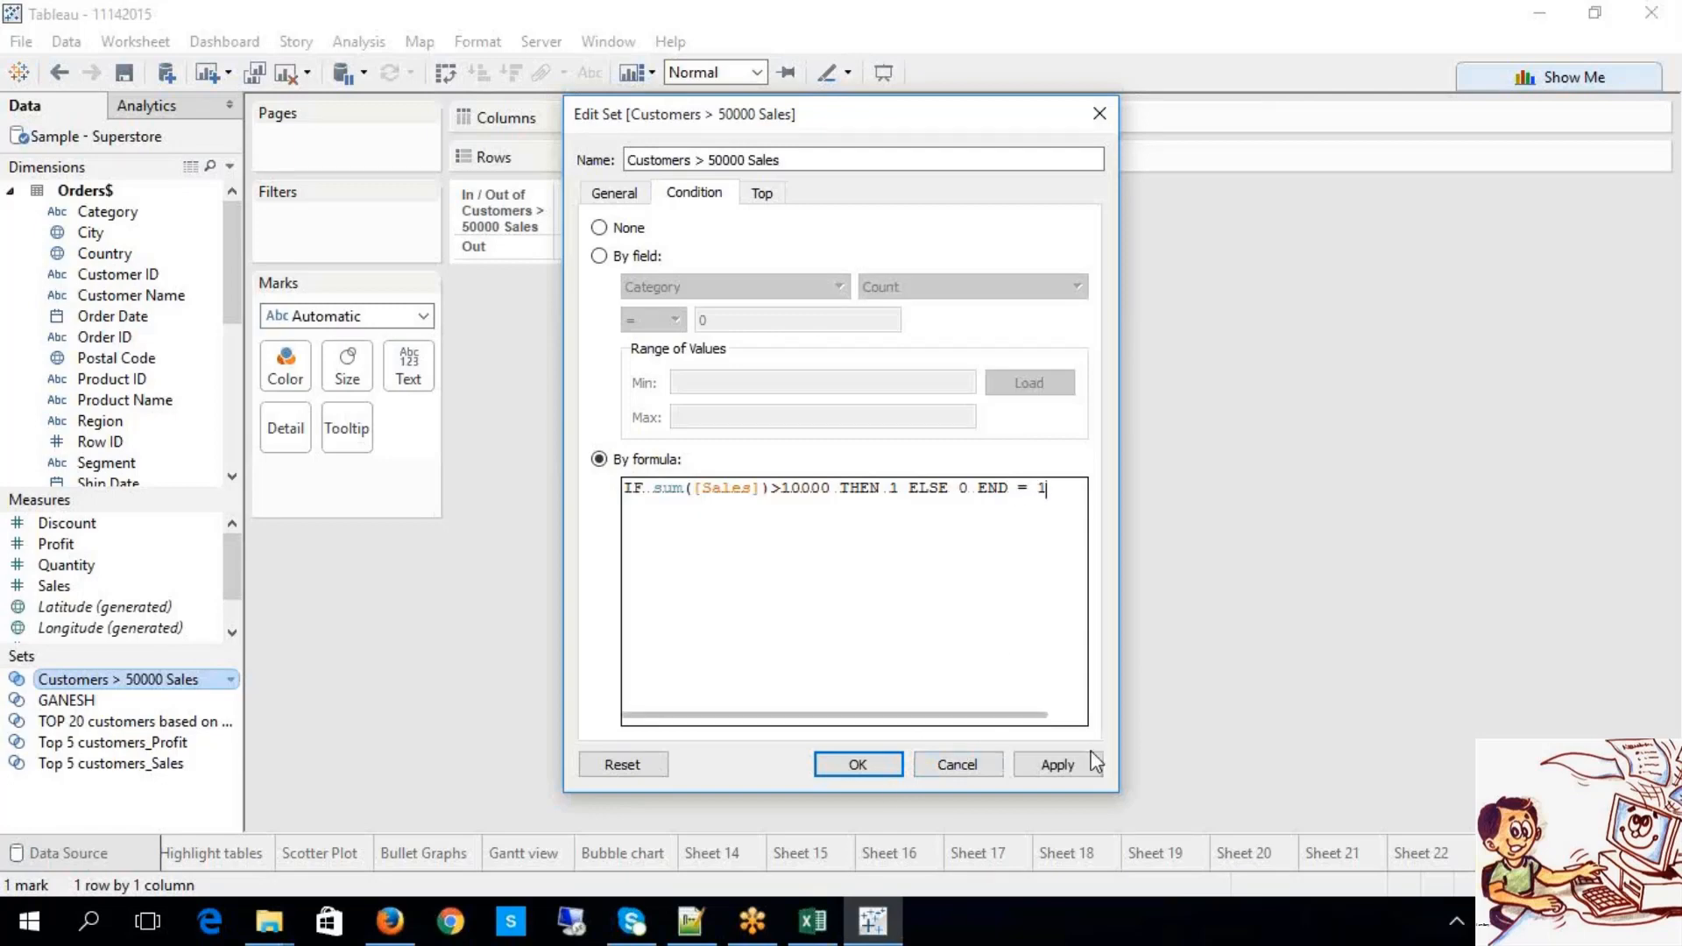
pyautogui.click(1057, 764)
pyautogui.click(870, 774)
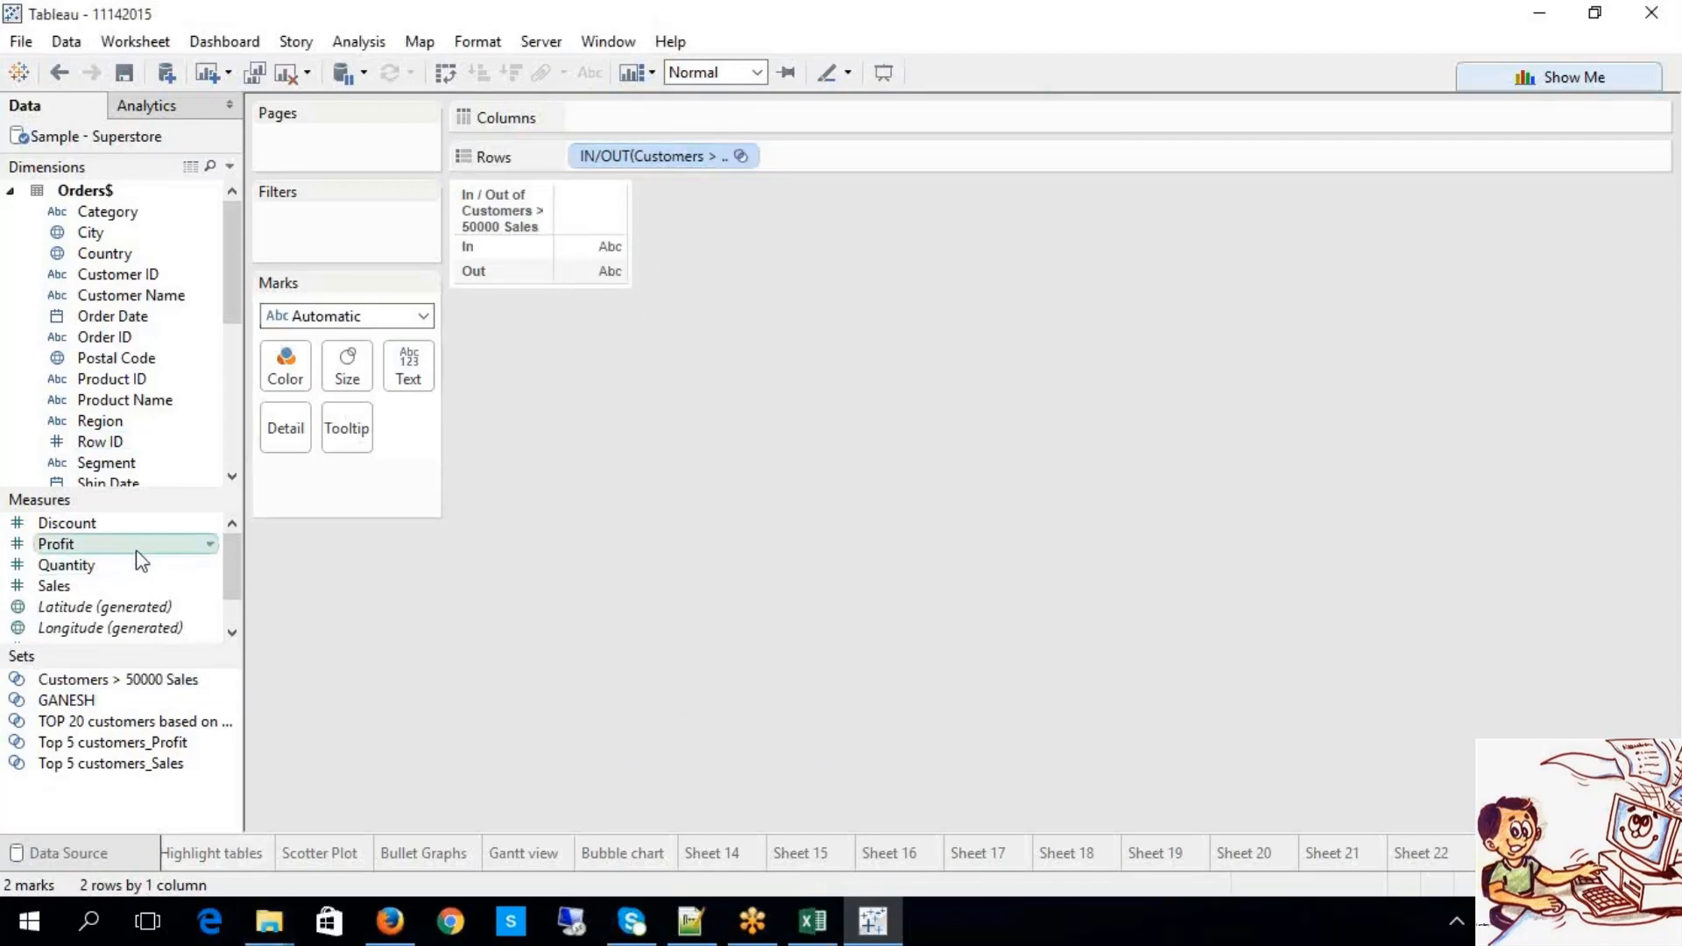
# Step: Chart summed Sales as labelled bars split into In and Out of the set
pyautogui.click(128, 583)
pyautogui.moveTo(128, 585); pyautogui.dragTo(606, 109)
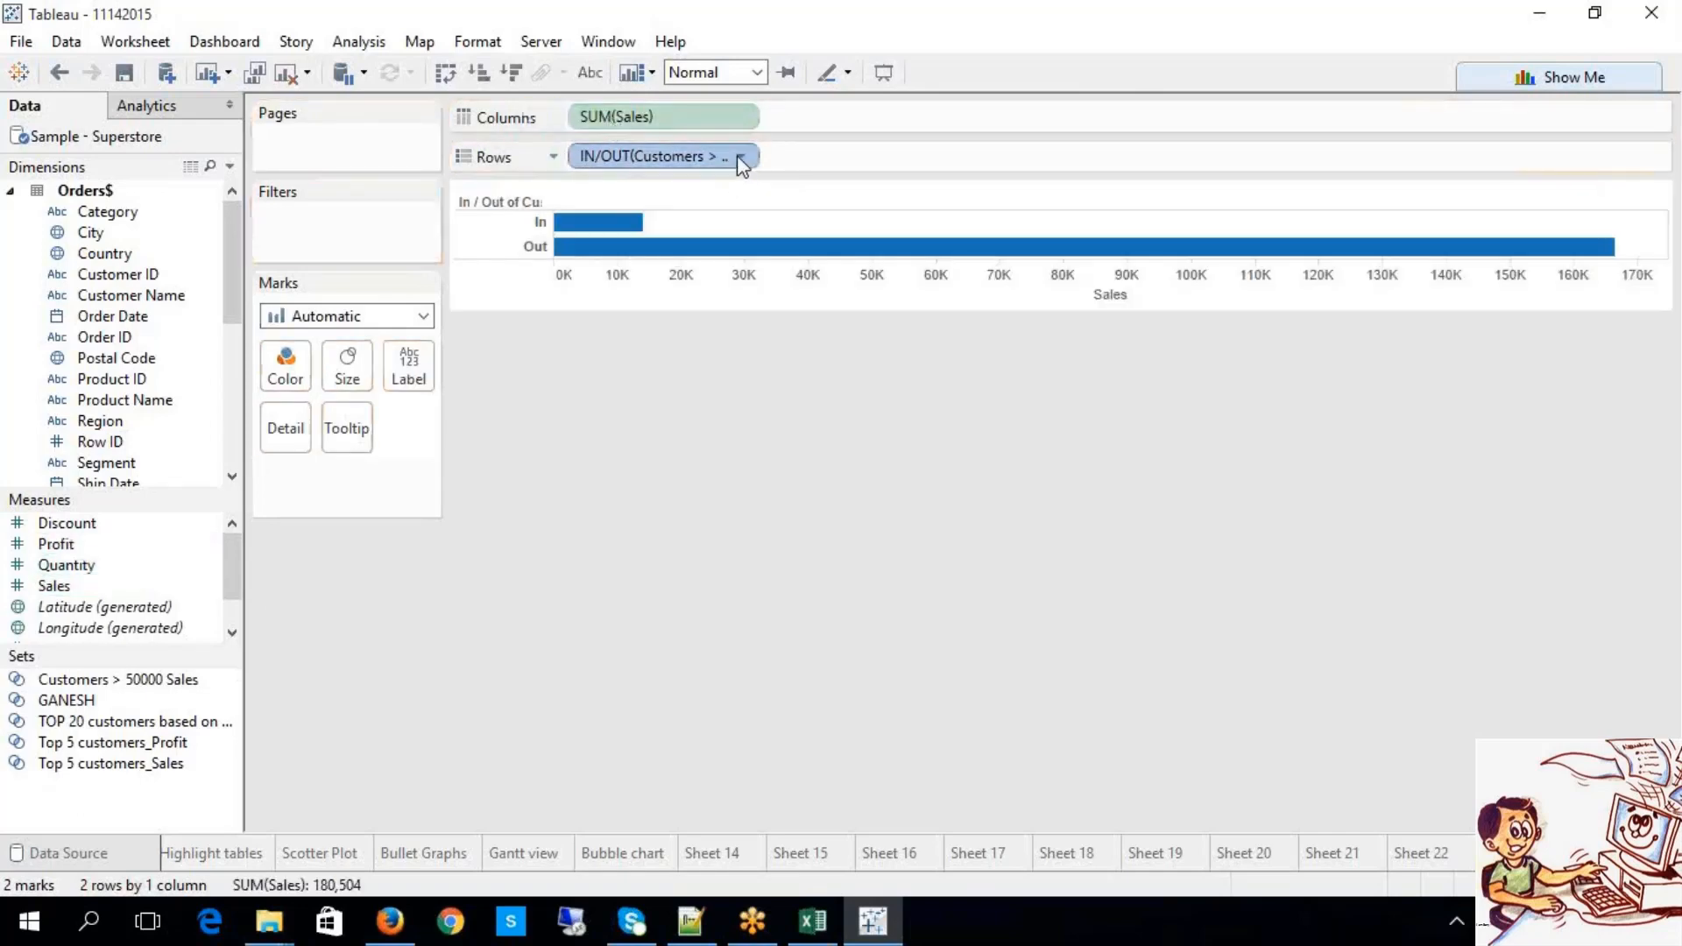
pyautogui.click(741, 156)
pyautogui.click(681, 383)
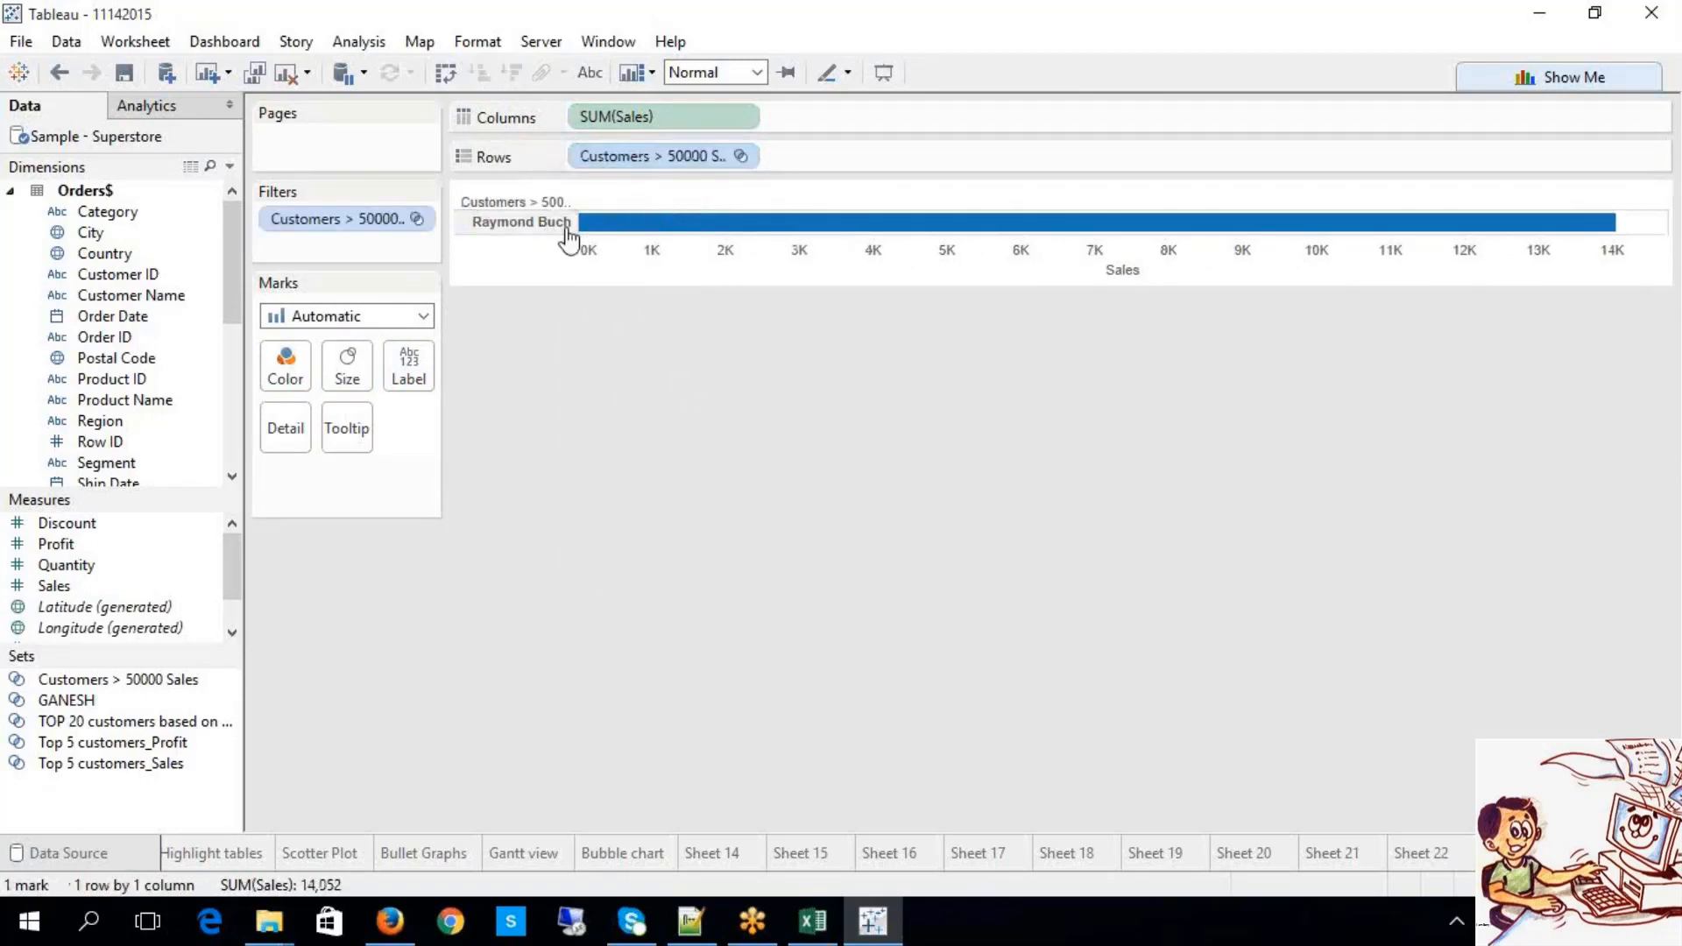
pyautogui.click(741, 156)
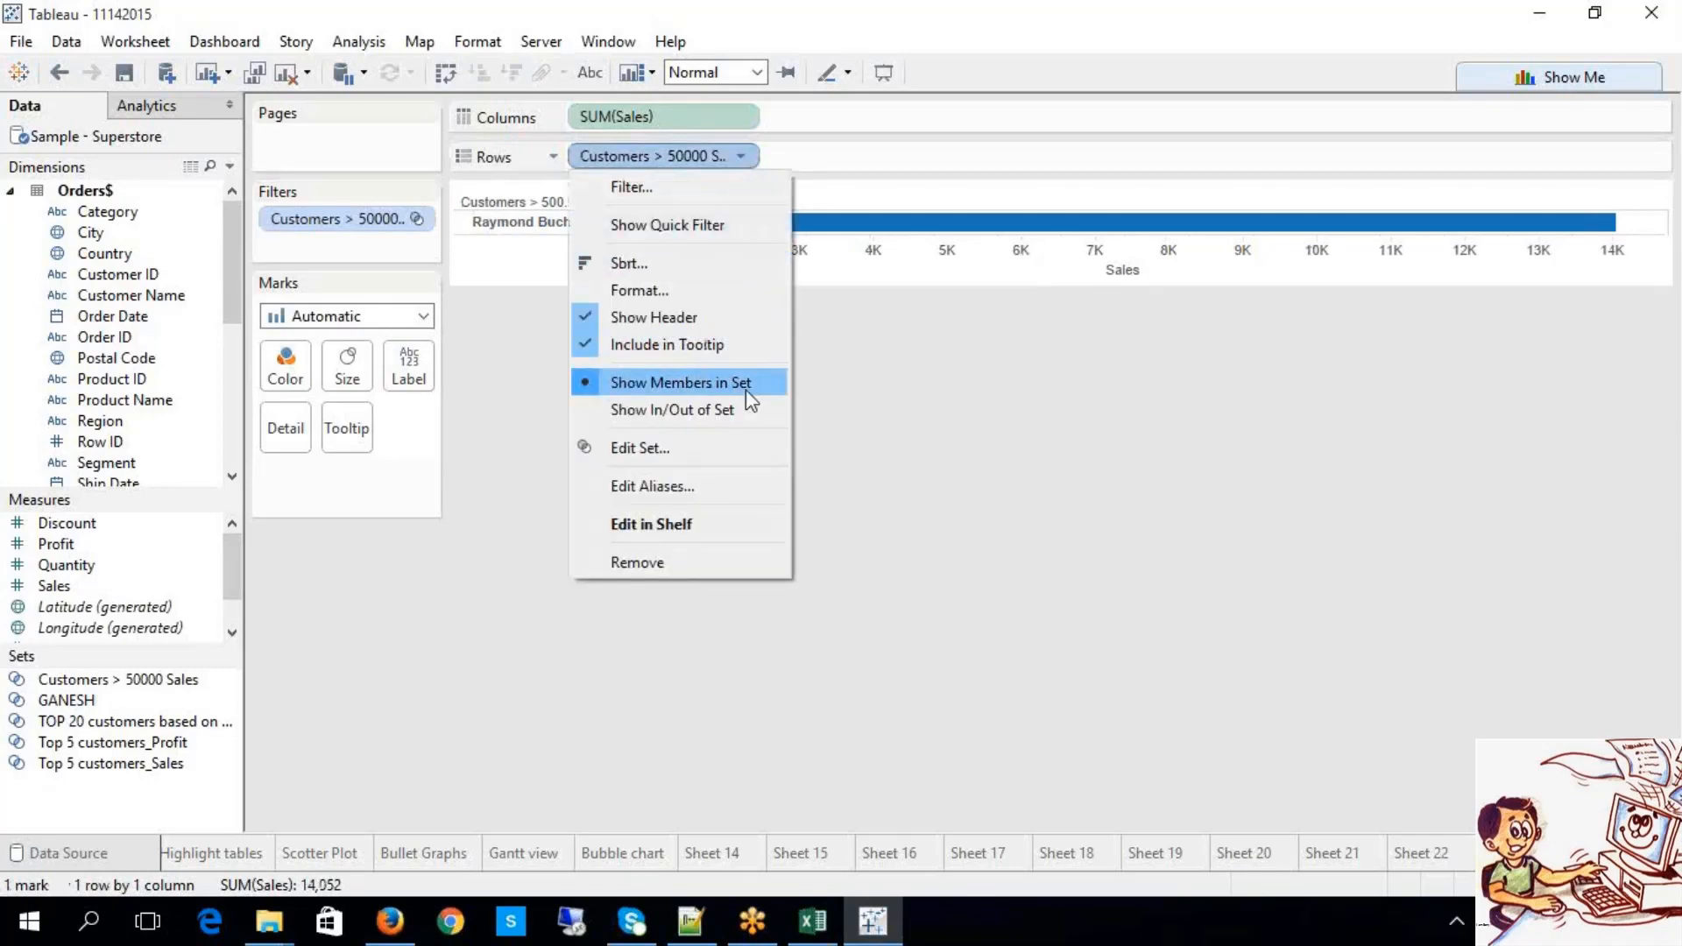
pyautogui.click(724, 410)
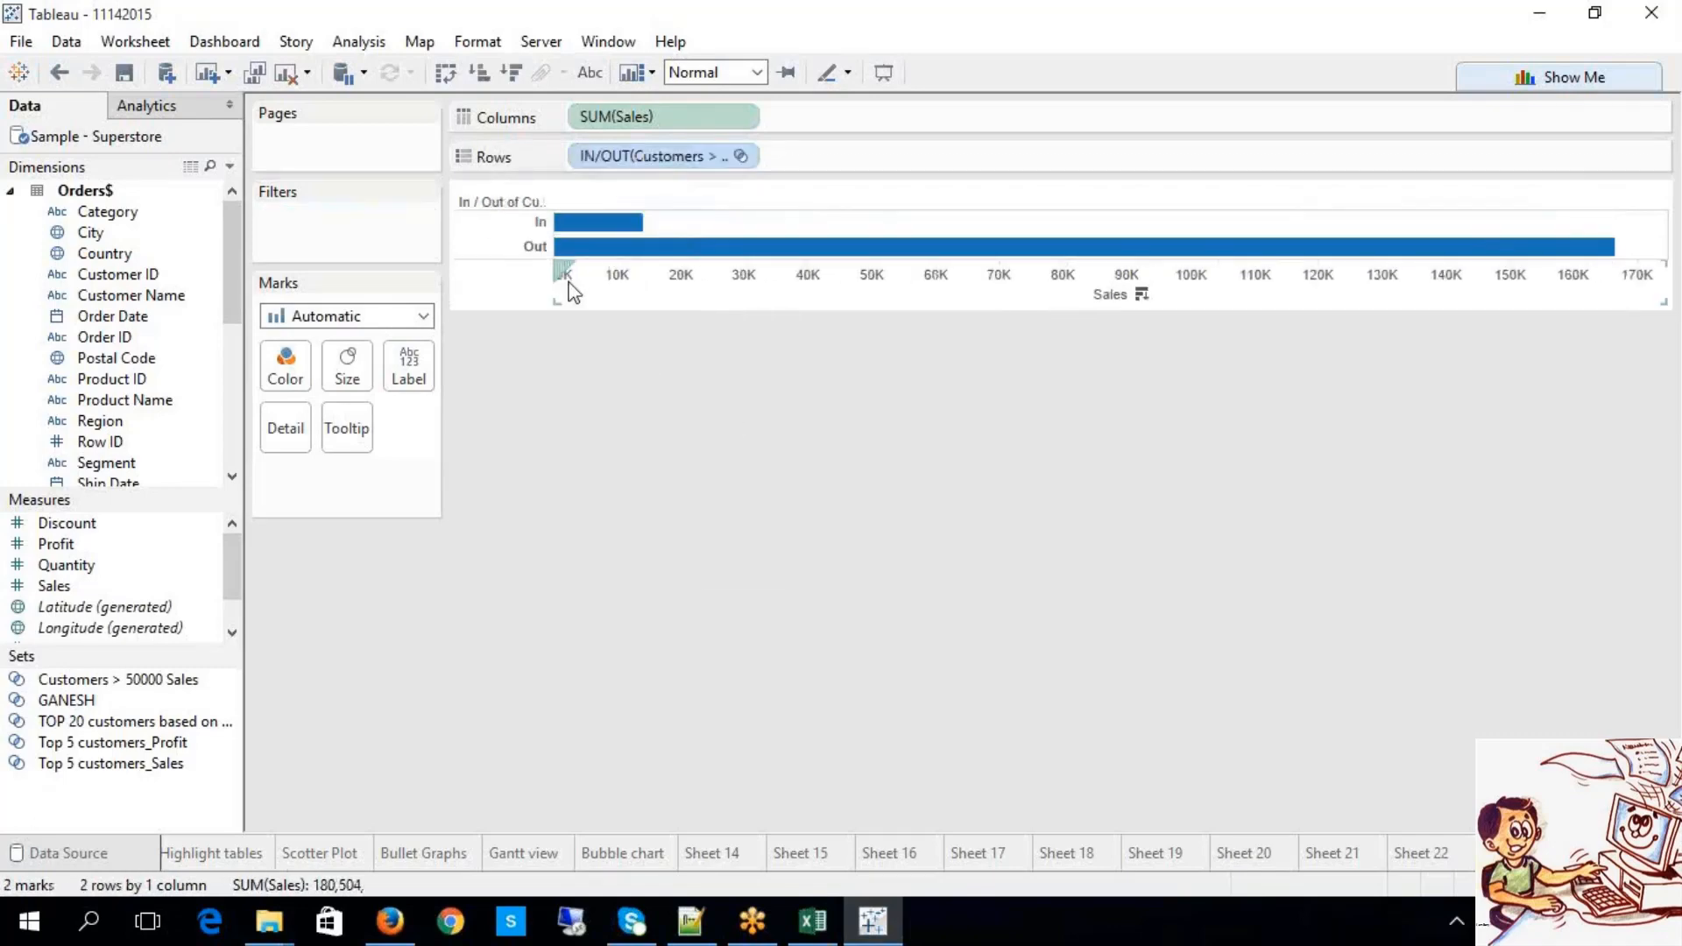
pyautogui.click(589, 72)
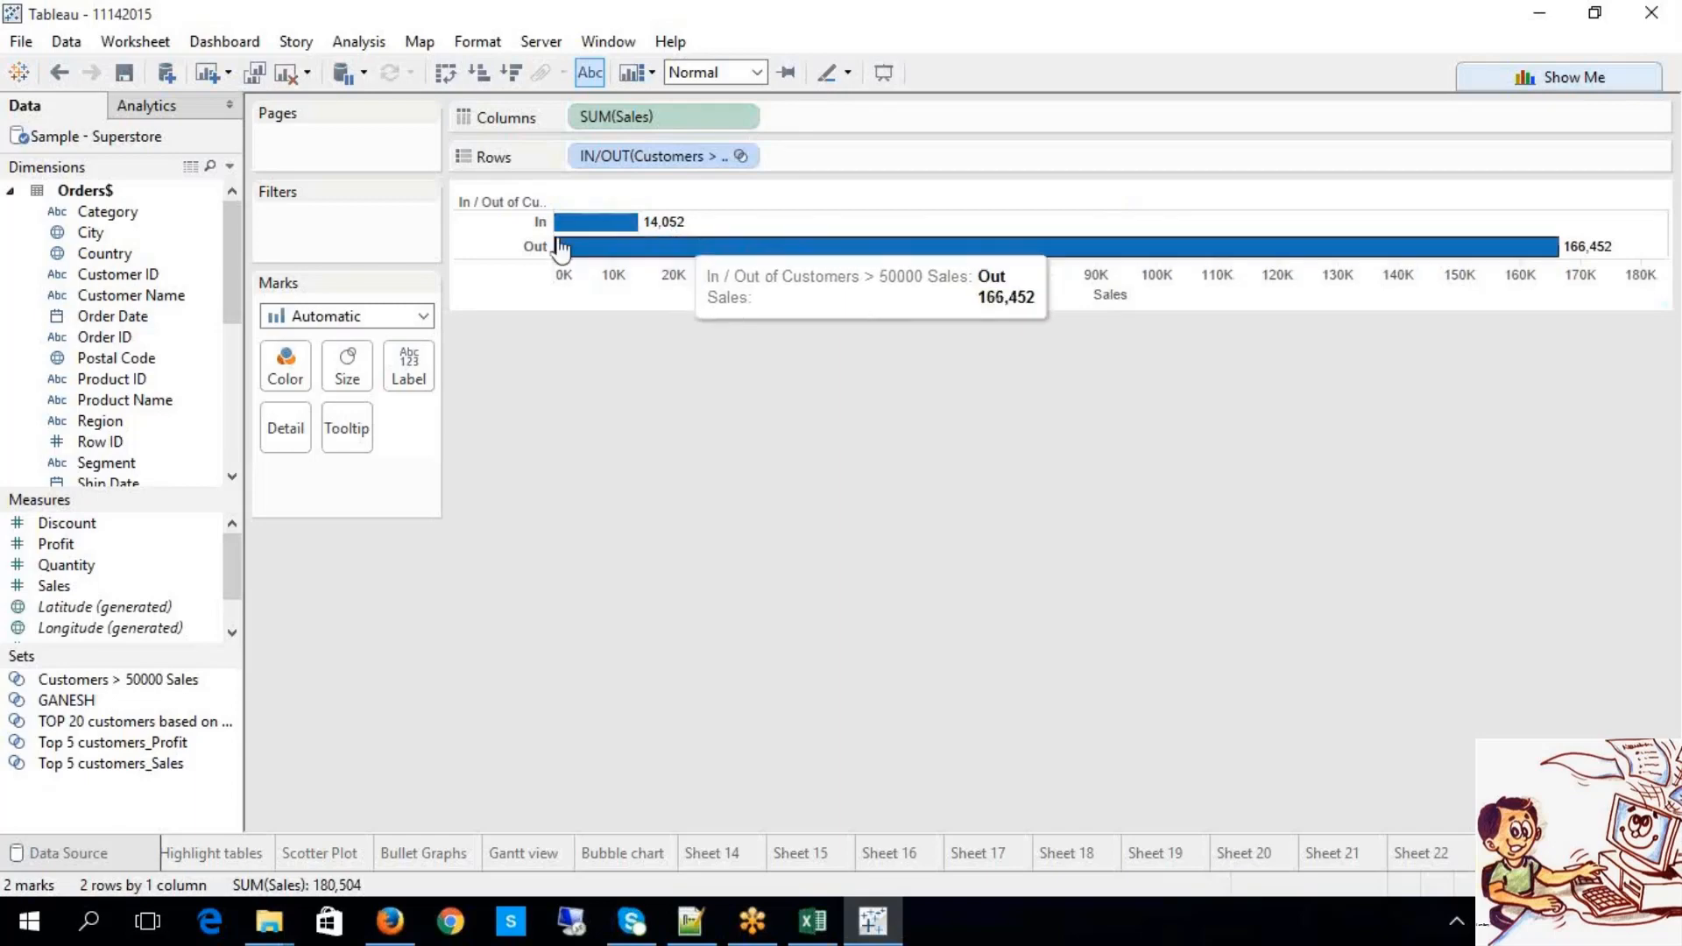
# Step: Add Customer Name to Rows to break the bars into 247 individual customers
pyautogui.moveTo(161, 306); pyautogui.dragTo(838, 172)
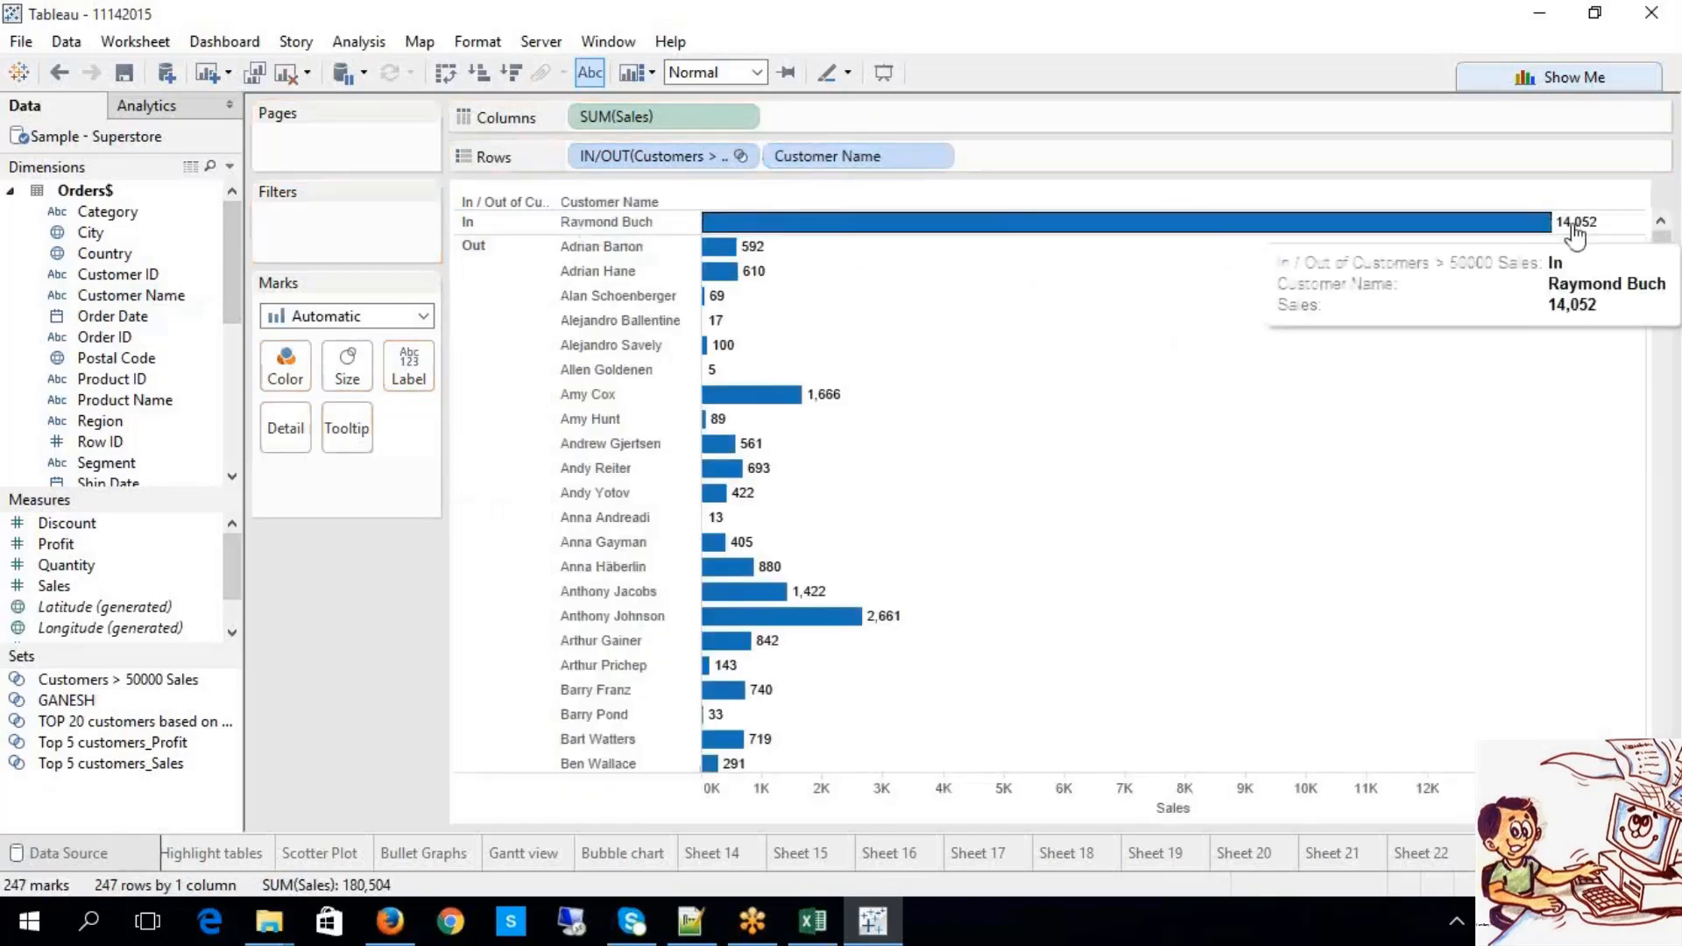
pyautogui.scroll(-10, 1043, 532)
pyautogui.scroll(-15, 844, 450)
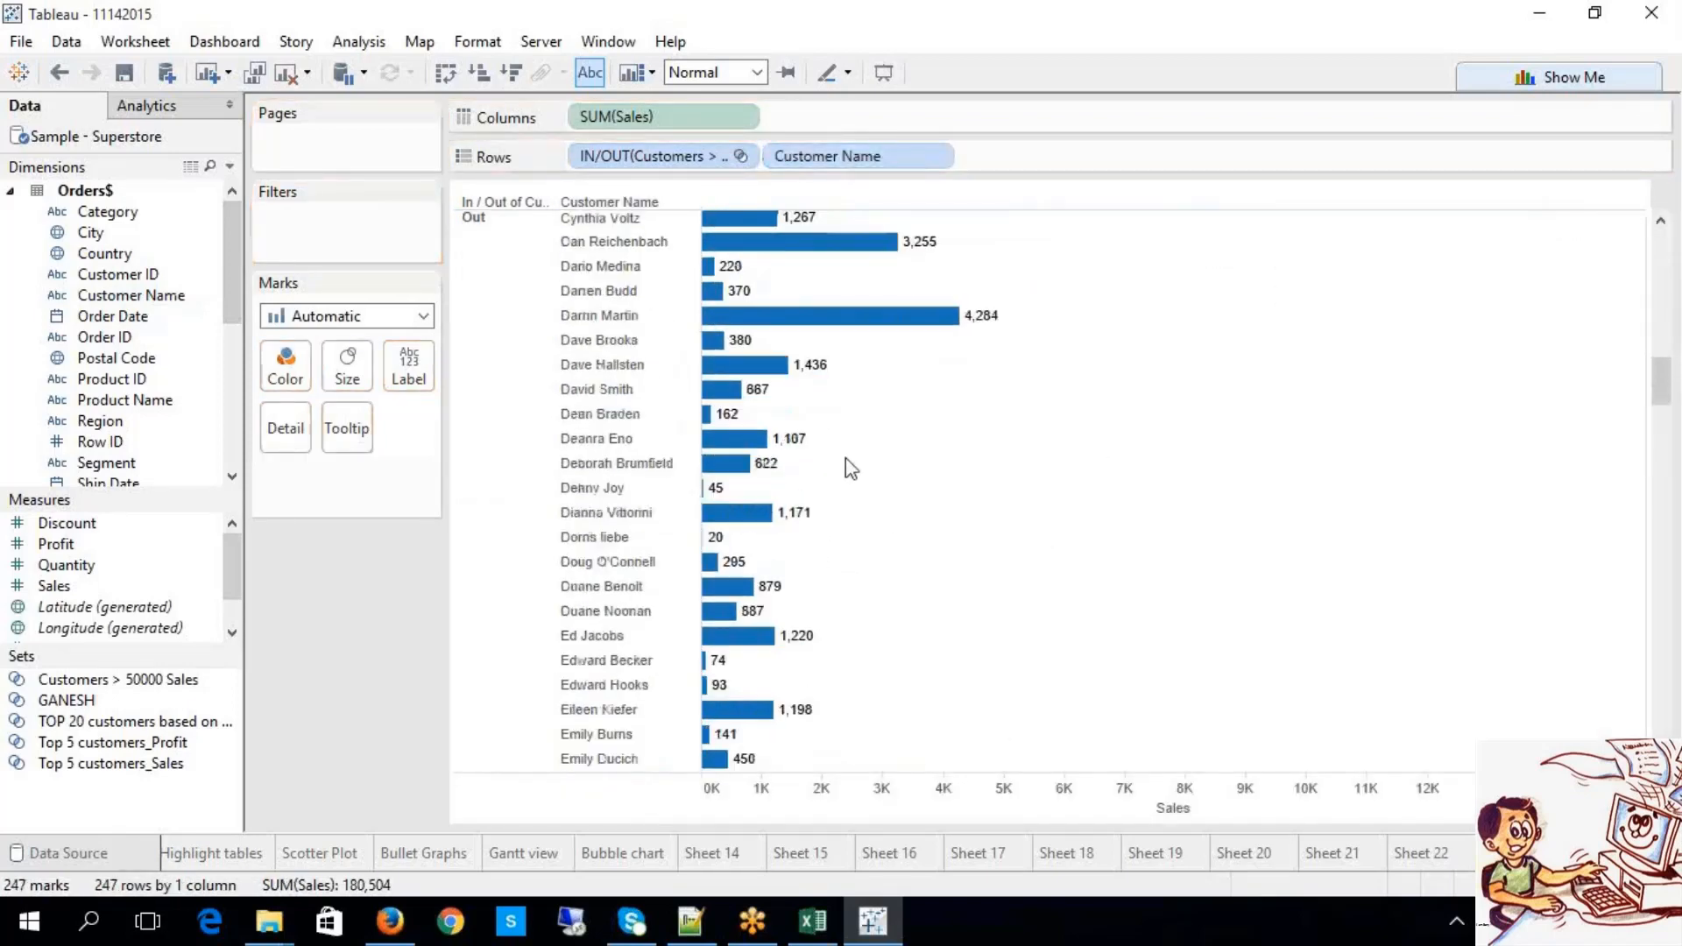
pyautogui.scroll(2, 964, 570)
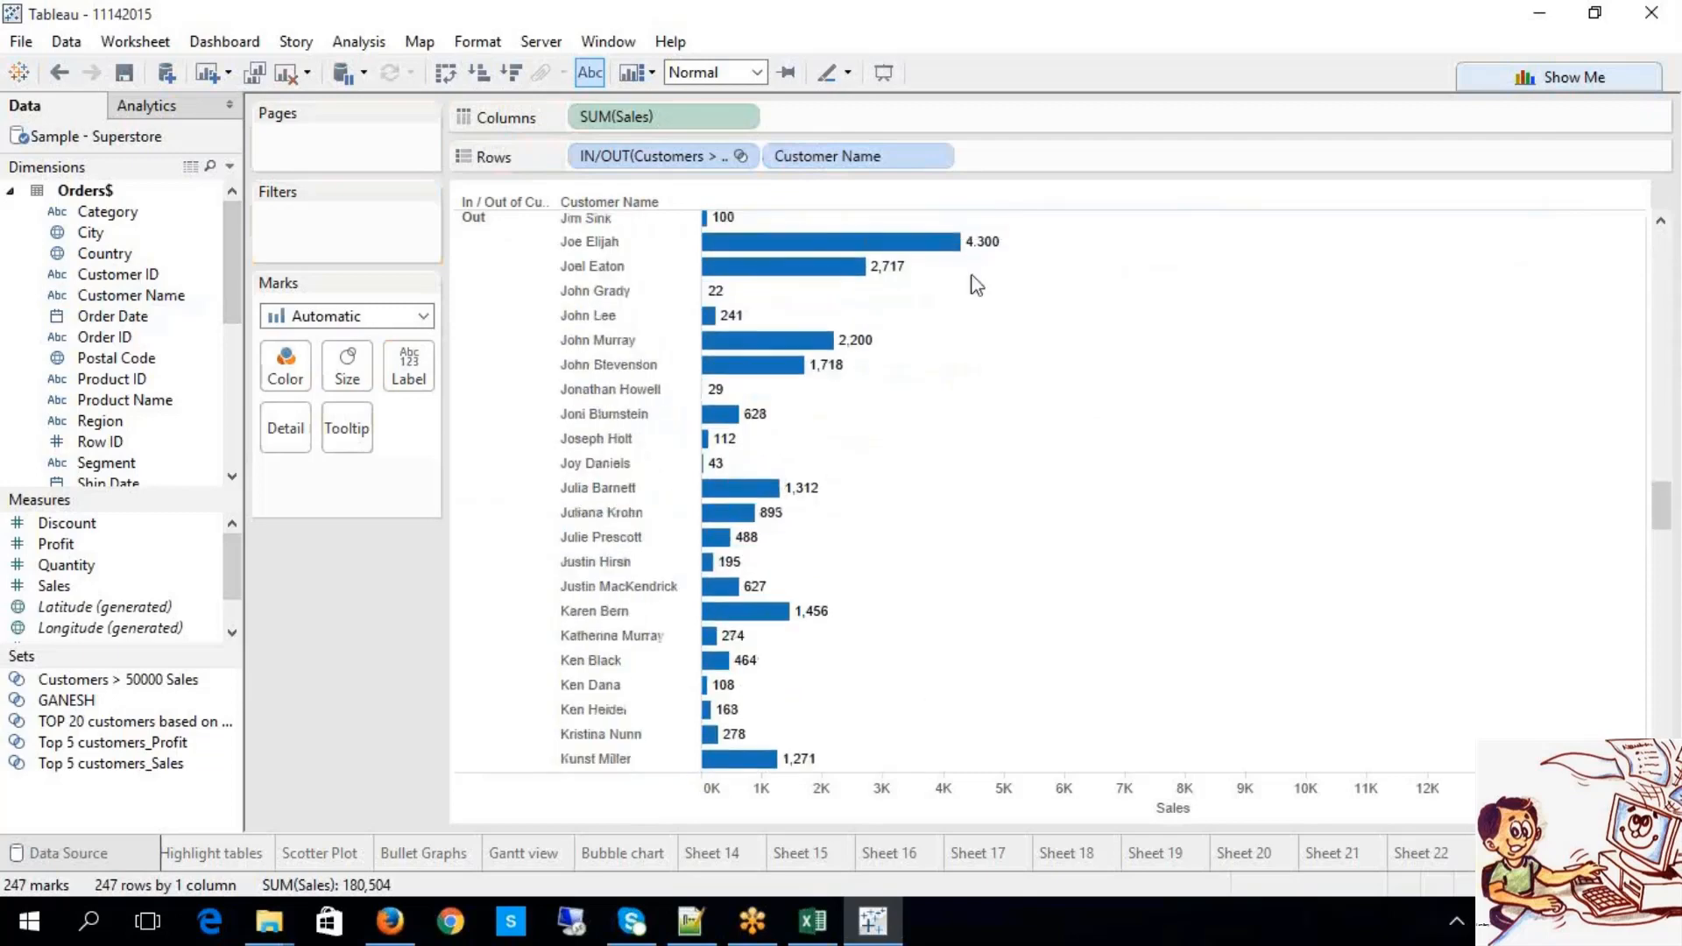
pyautogui.scroll(-20, 1037, 473)
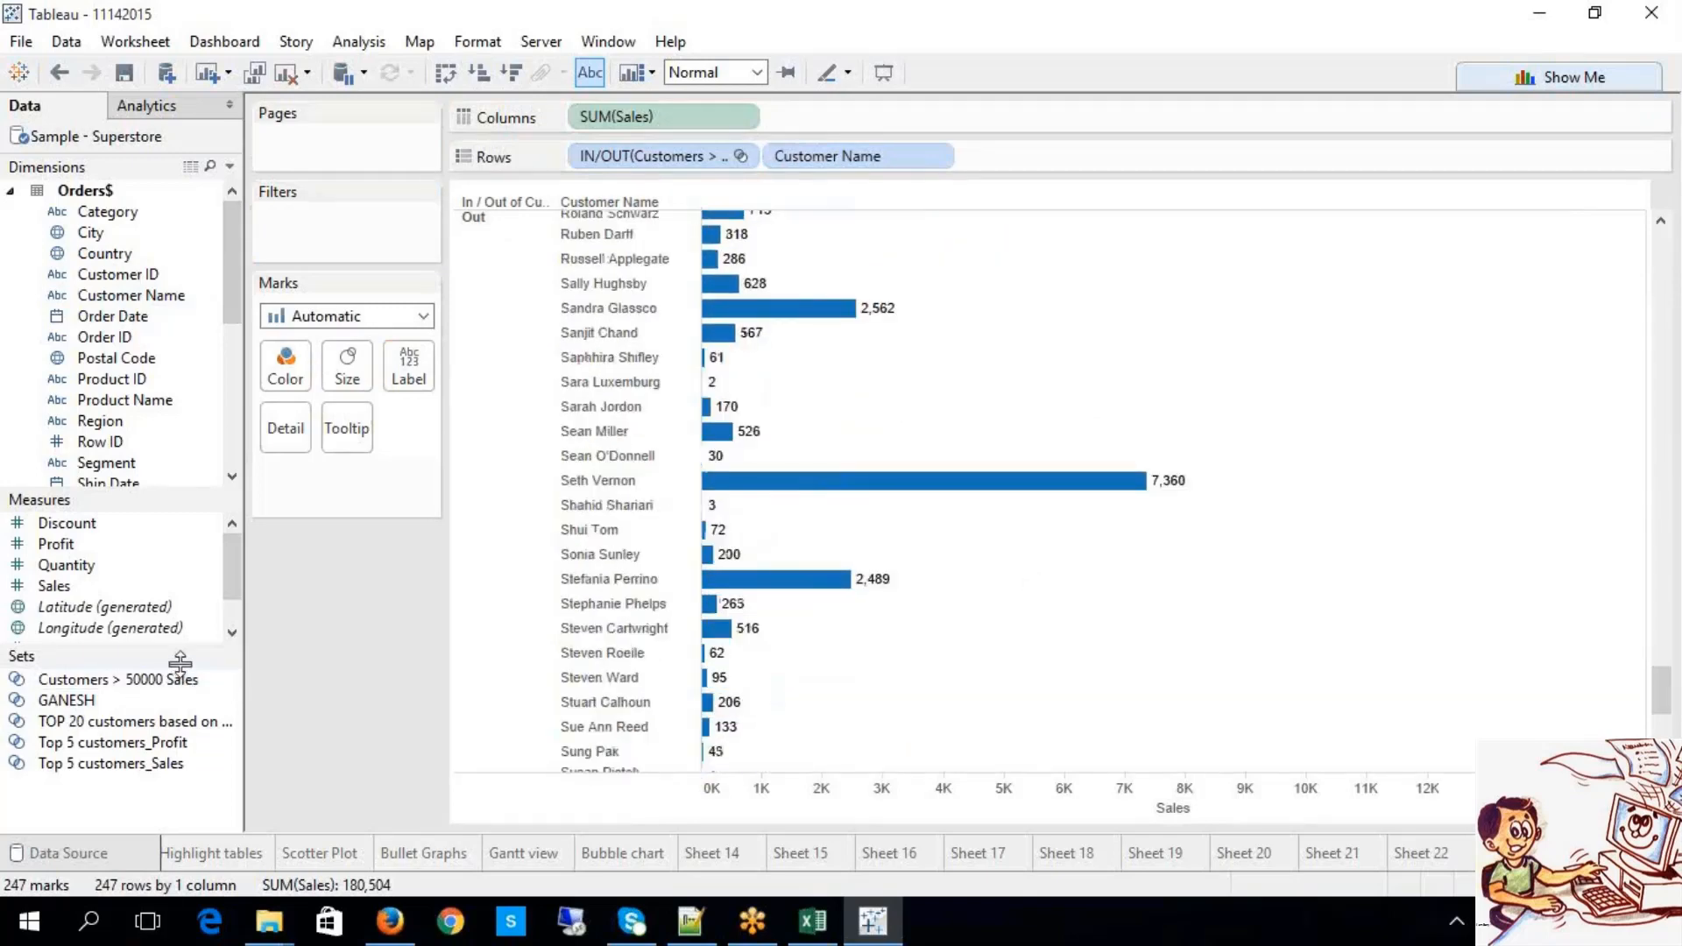
pyautogui.rightClick(179, 680)
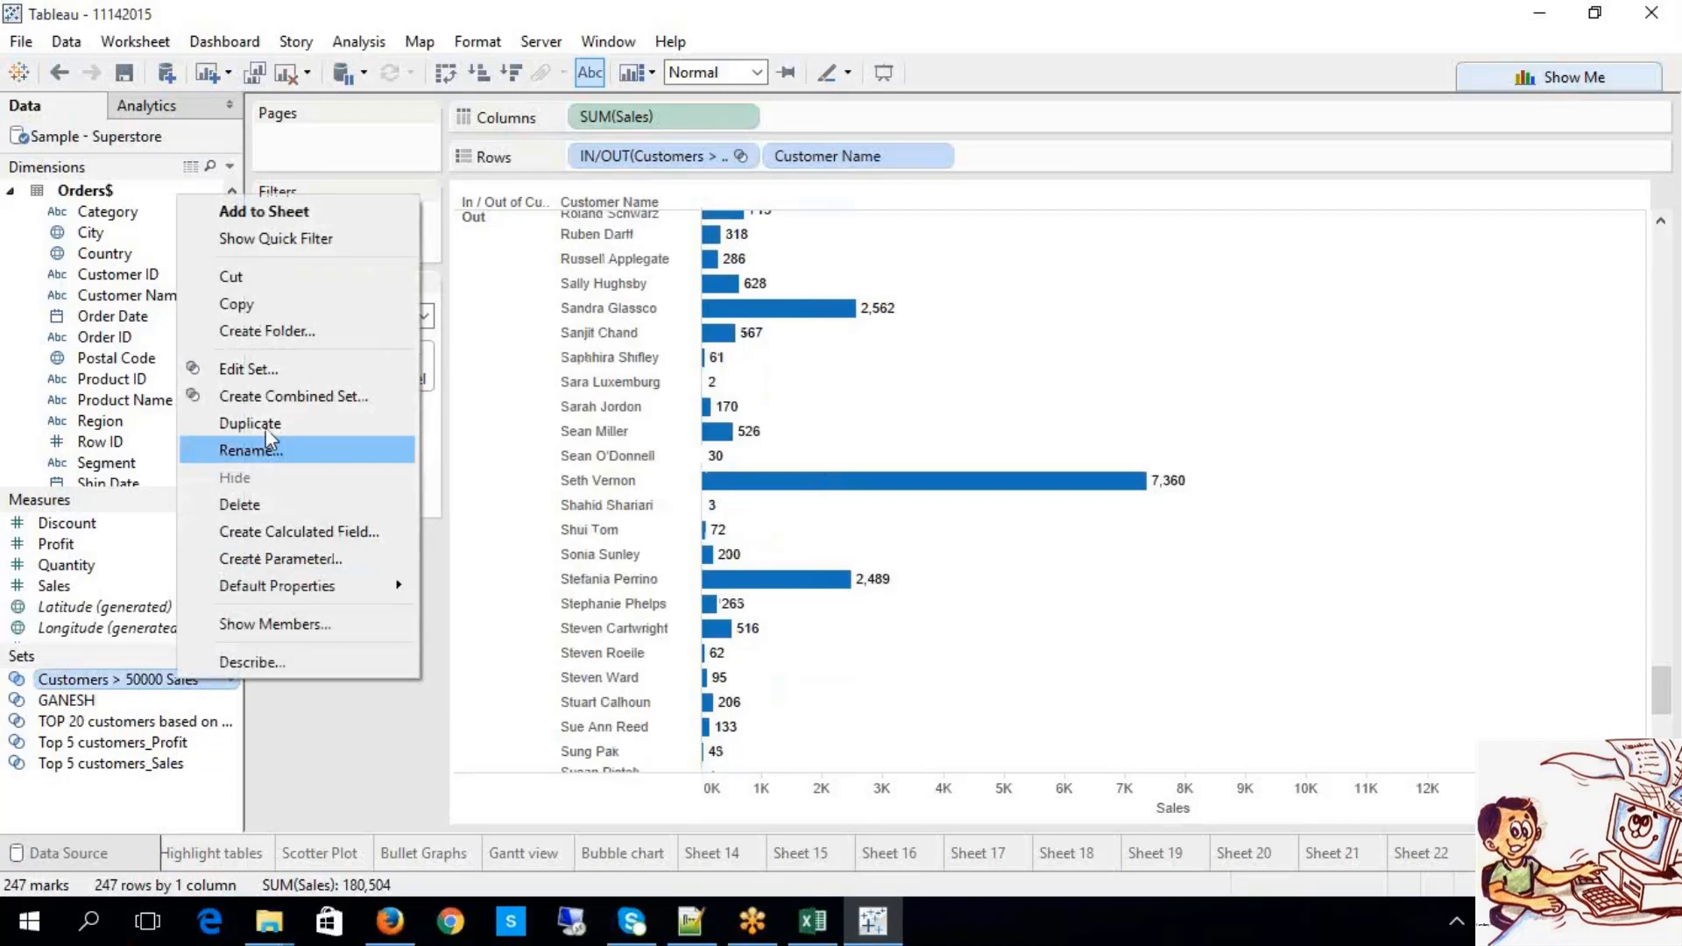
# Step: Rename the set to Customers > 10000 Sales with condition sum([Sales])>10000, and save it
pyautogui.click(255, 369)
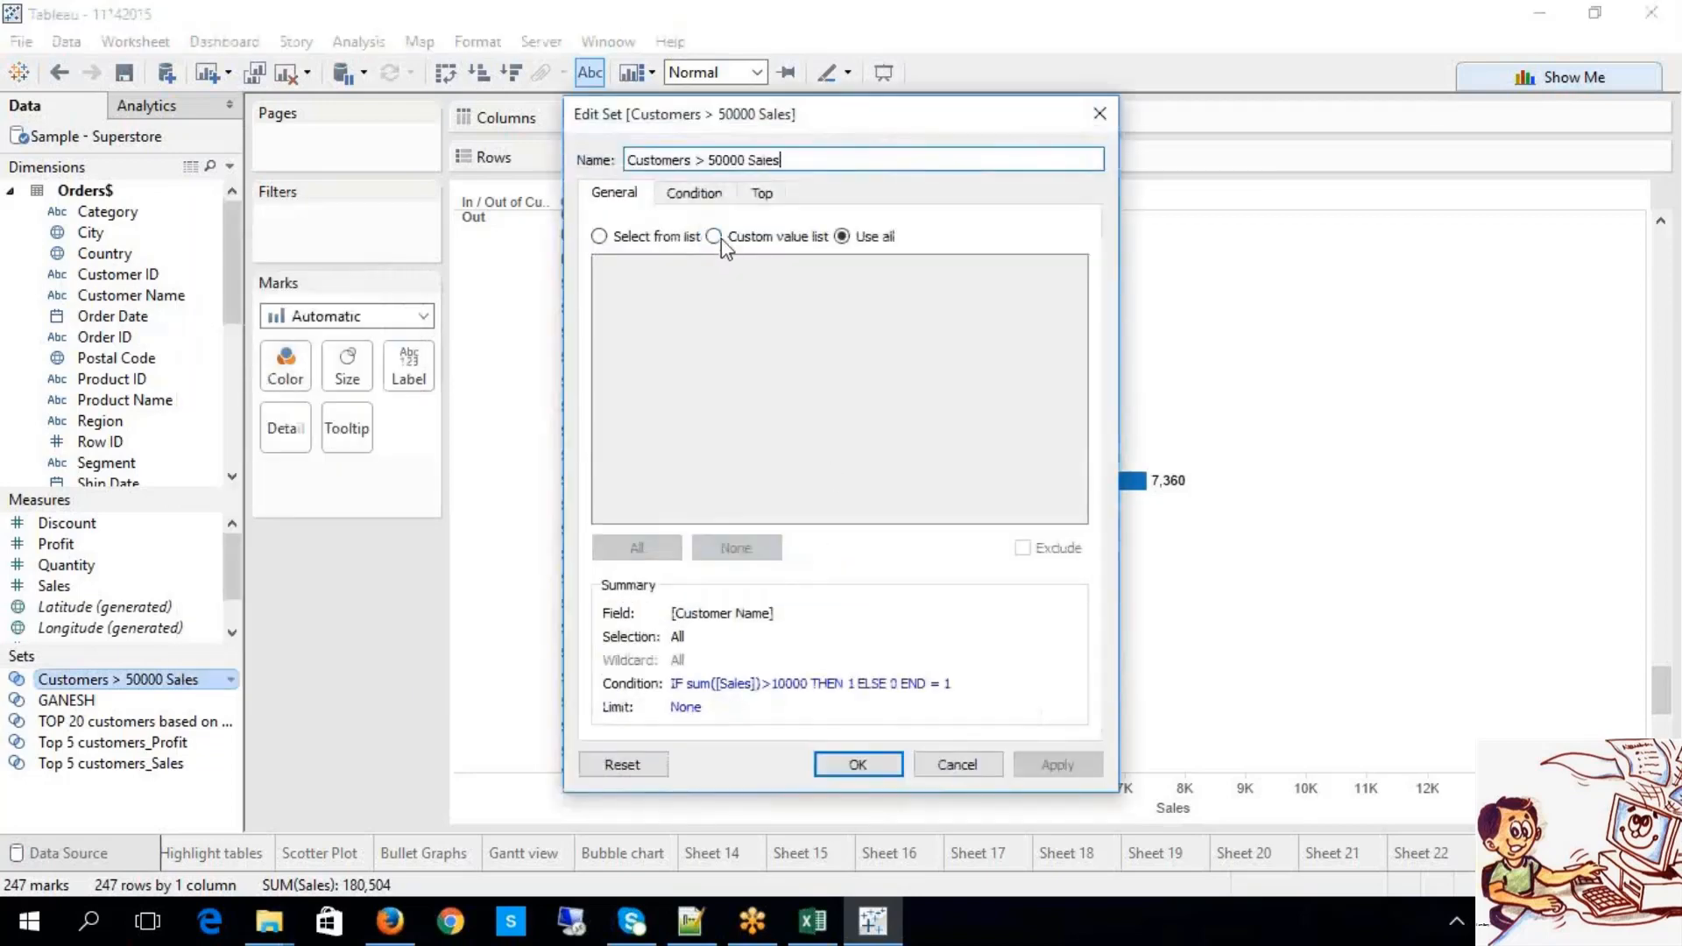
pyautogui.click(694, 193)
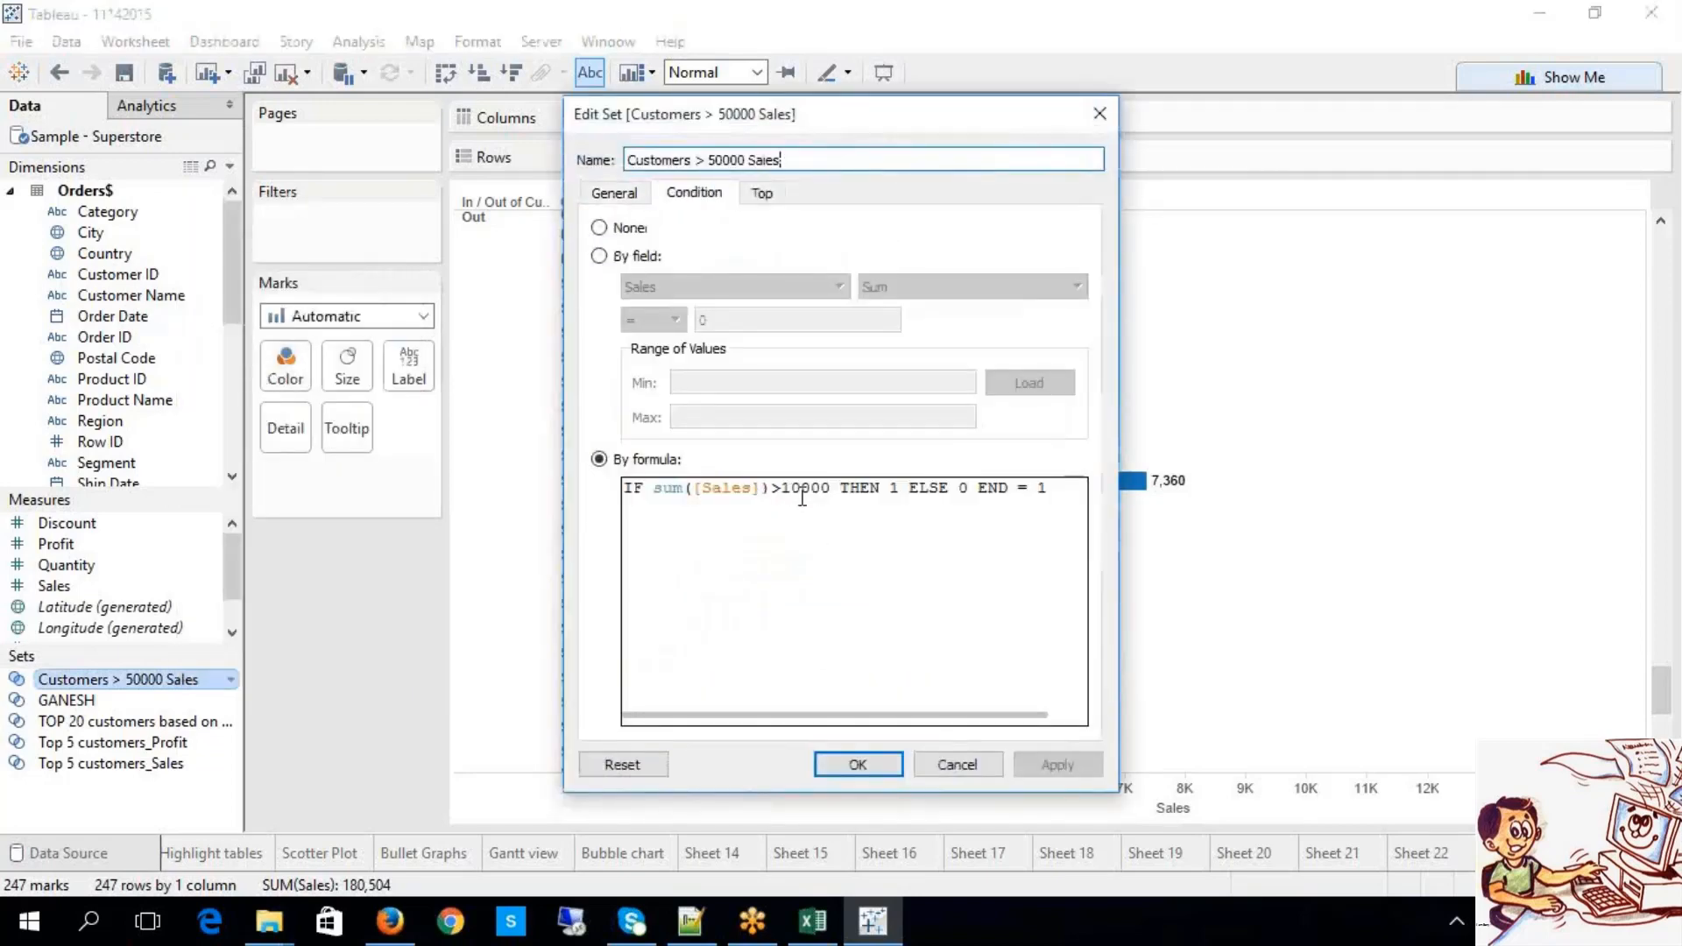
pyautogui.moveTo(783, 488); pyautogui.dragTo(828, 498)
pyautogui.press('Delete')
pyautogui.write('1')
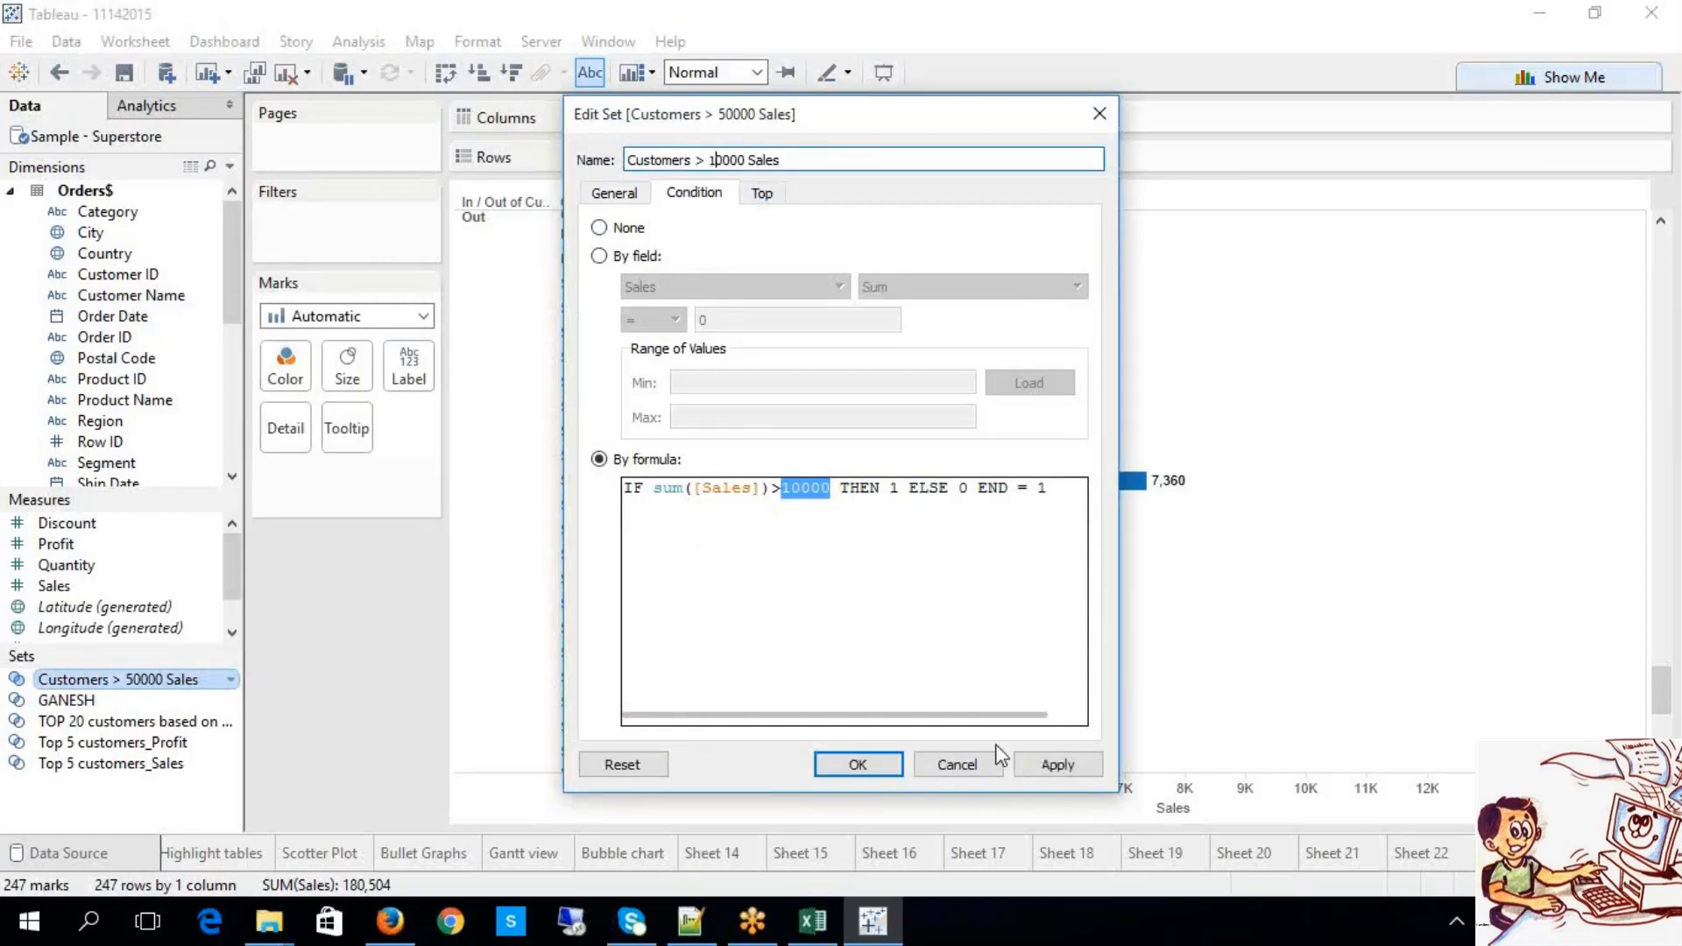
pyautogui.click(1058, 765)
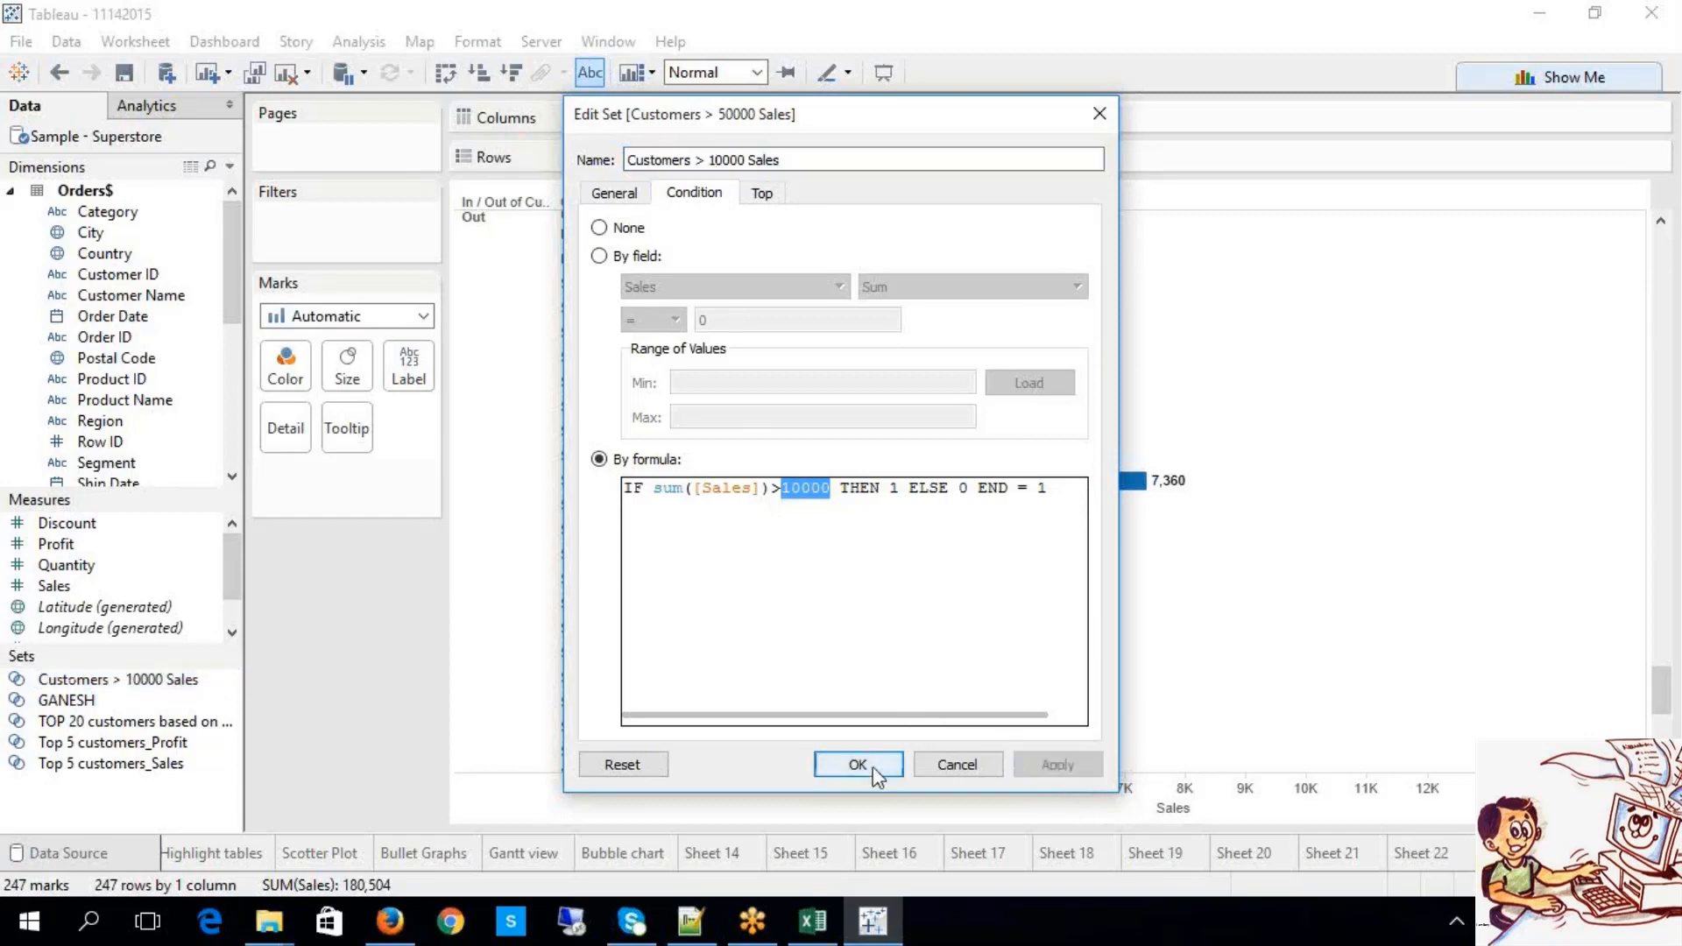
pyautogui.click(857, 764)
pyautogui.scroll(20, 1016, 464)
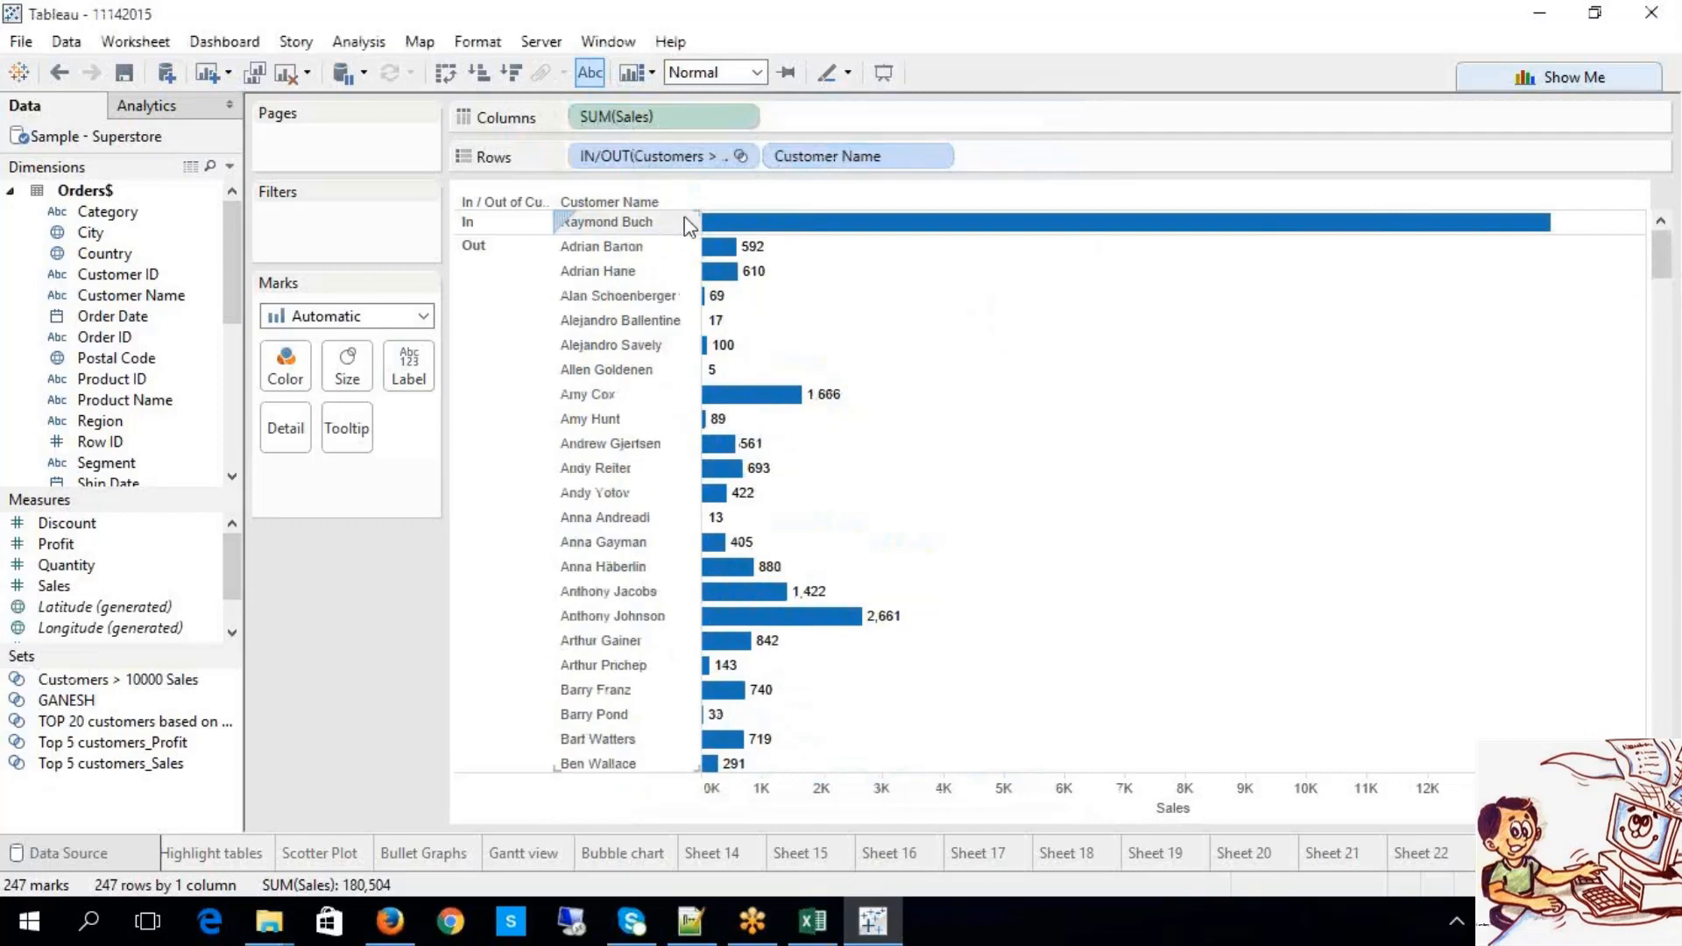
# Step: Show only the set's members, leaving one 14,052 customer bar, then switch to the Excel notes
pyautogui.click(587, 72)
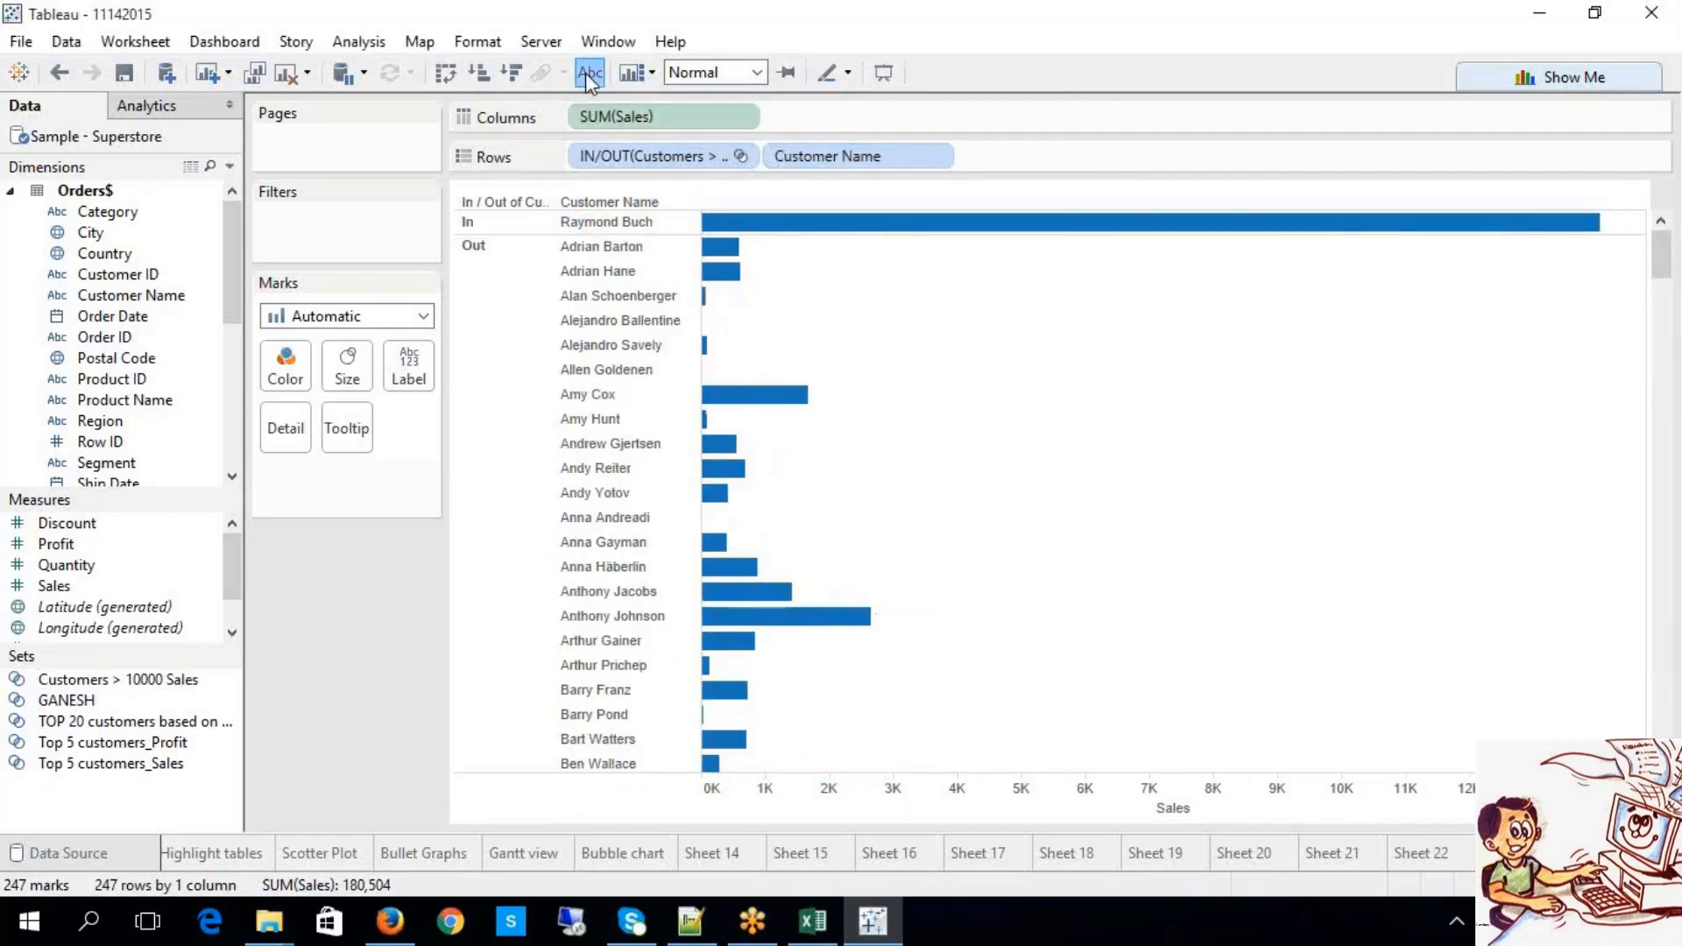
pyautogui.click(587, 72)
pyautogui.moveTo(1588, 233)
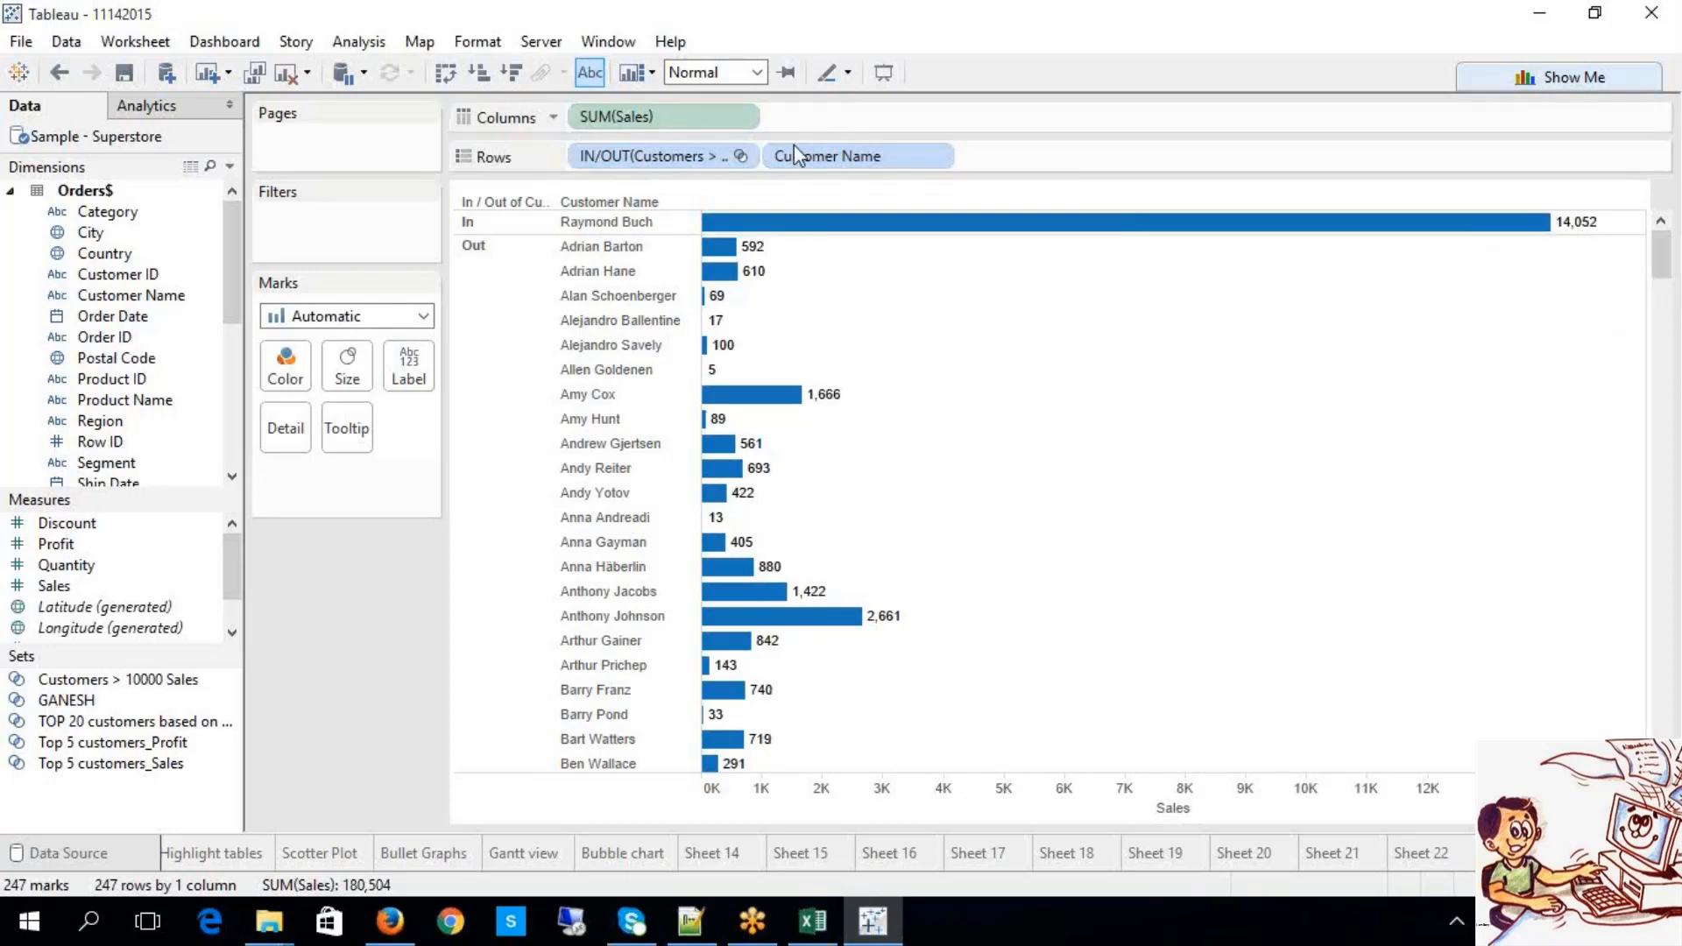
pyautogui.click(741, 157)
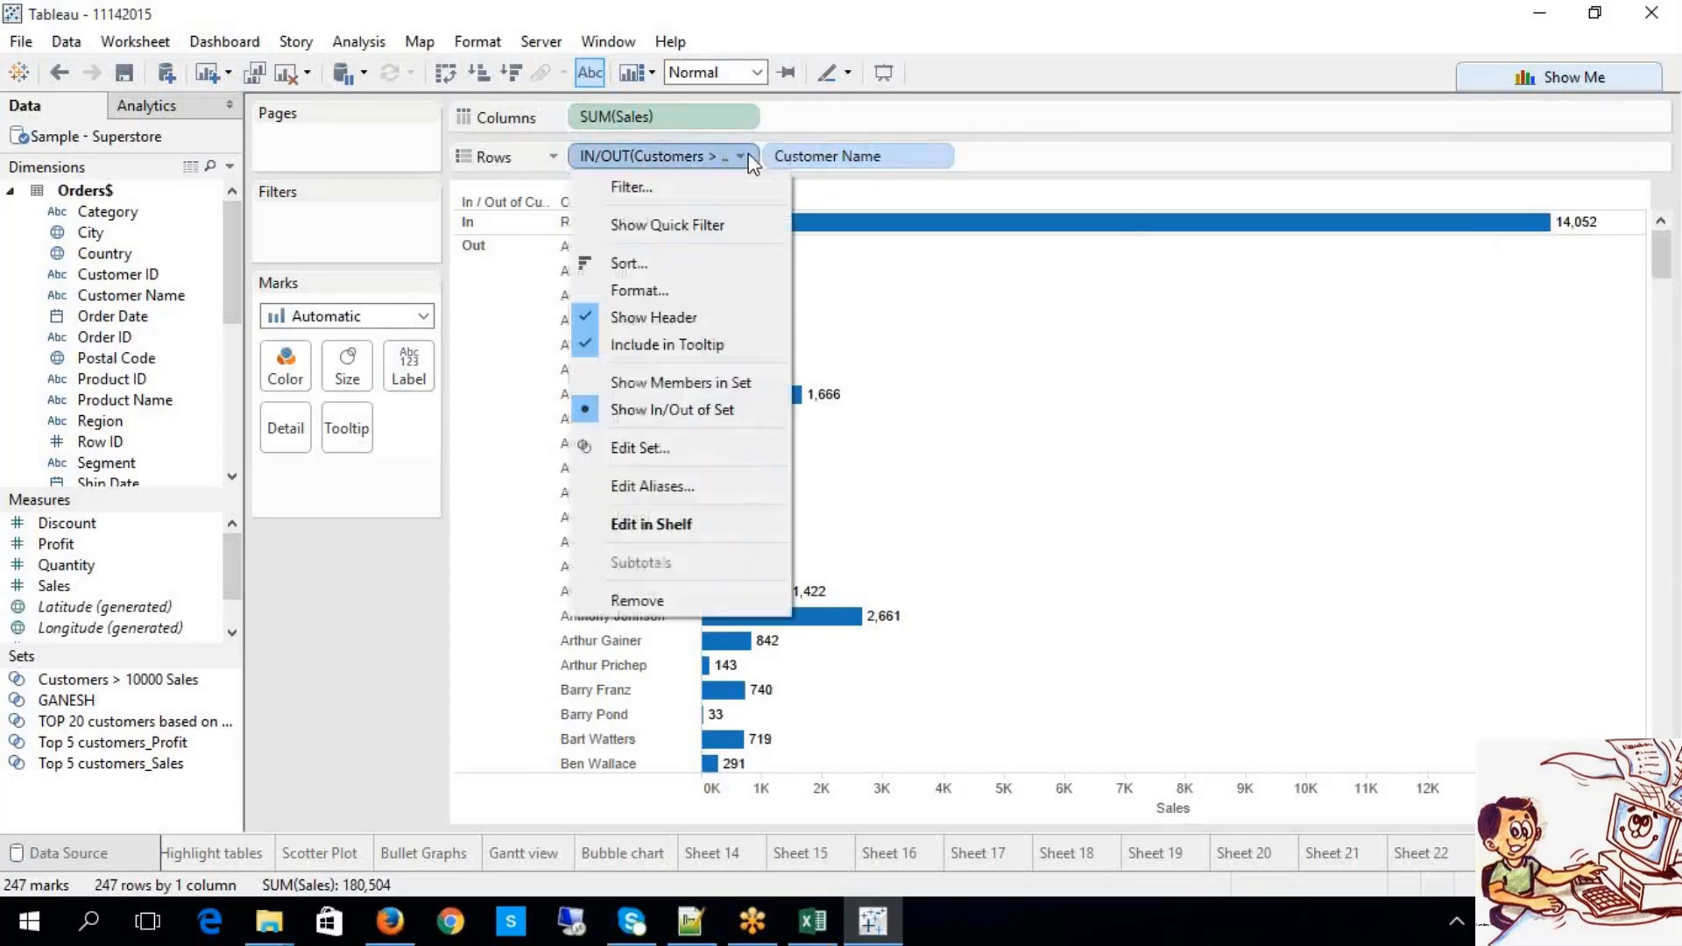
pyautogui.click(675, 382)
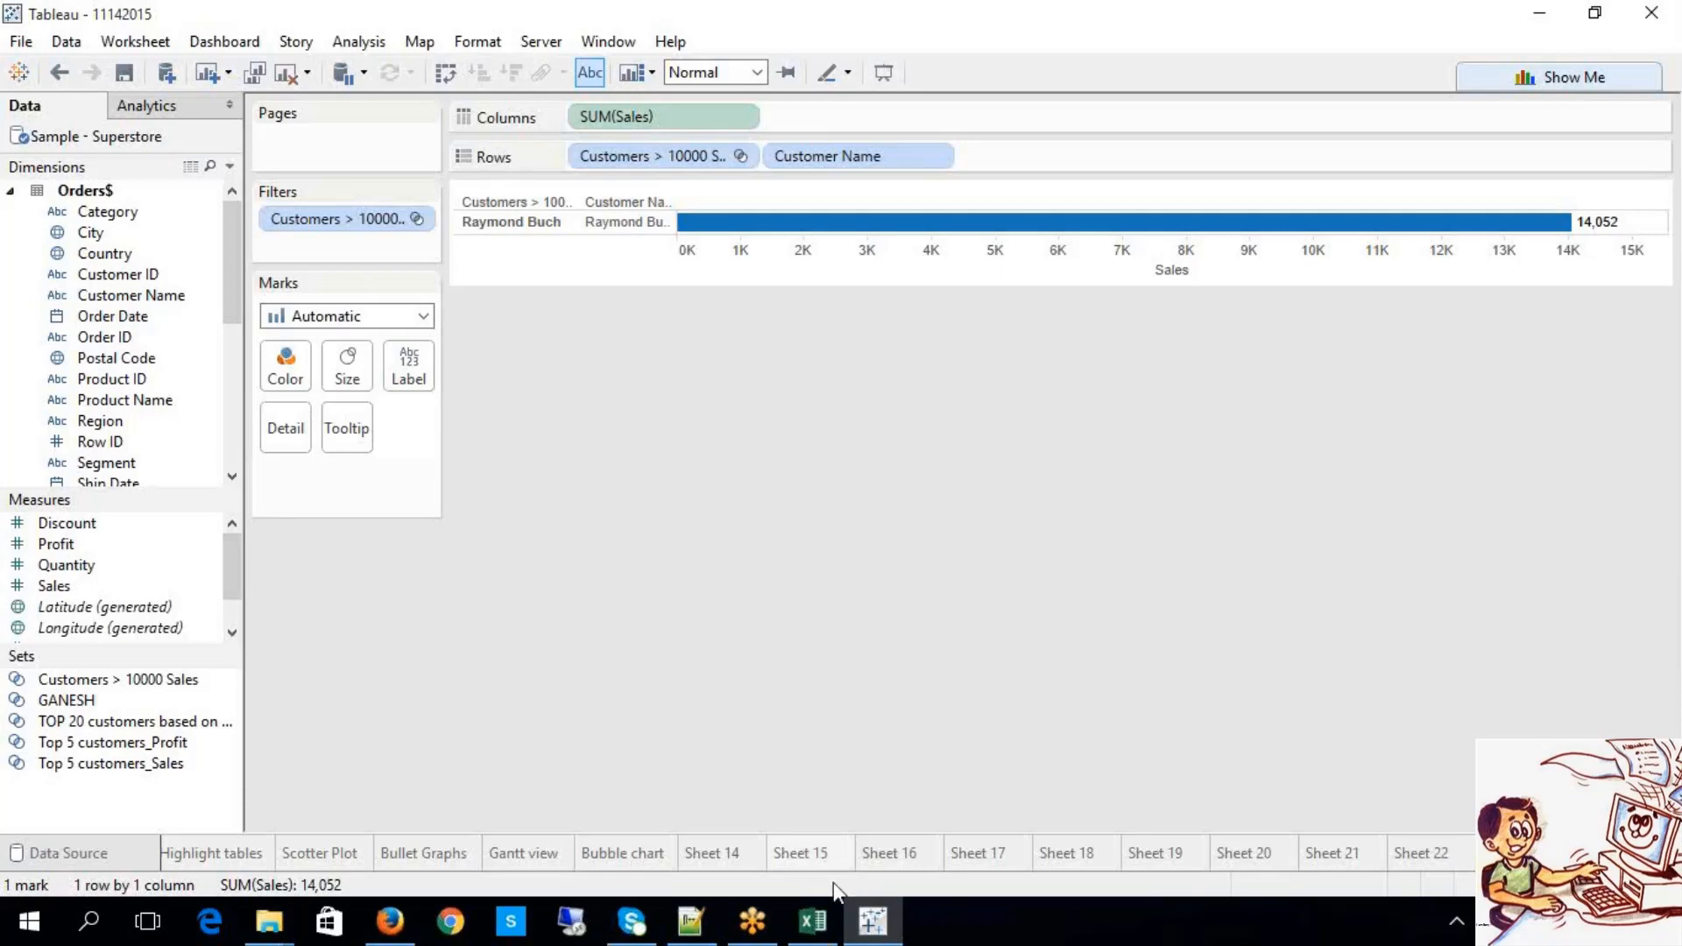
pyautogui.click(813, 920)
pyautogui.click(533, 526)
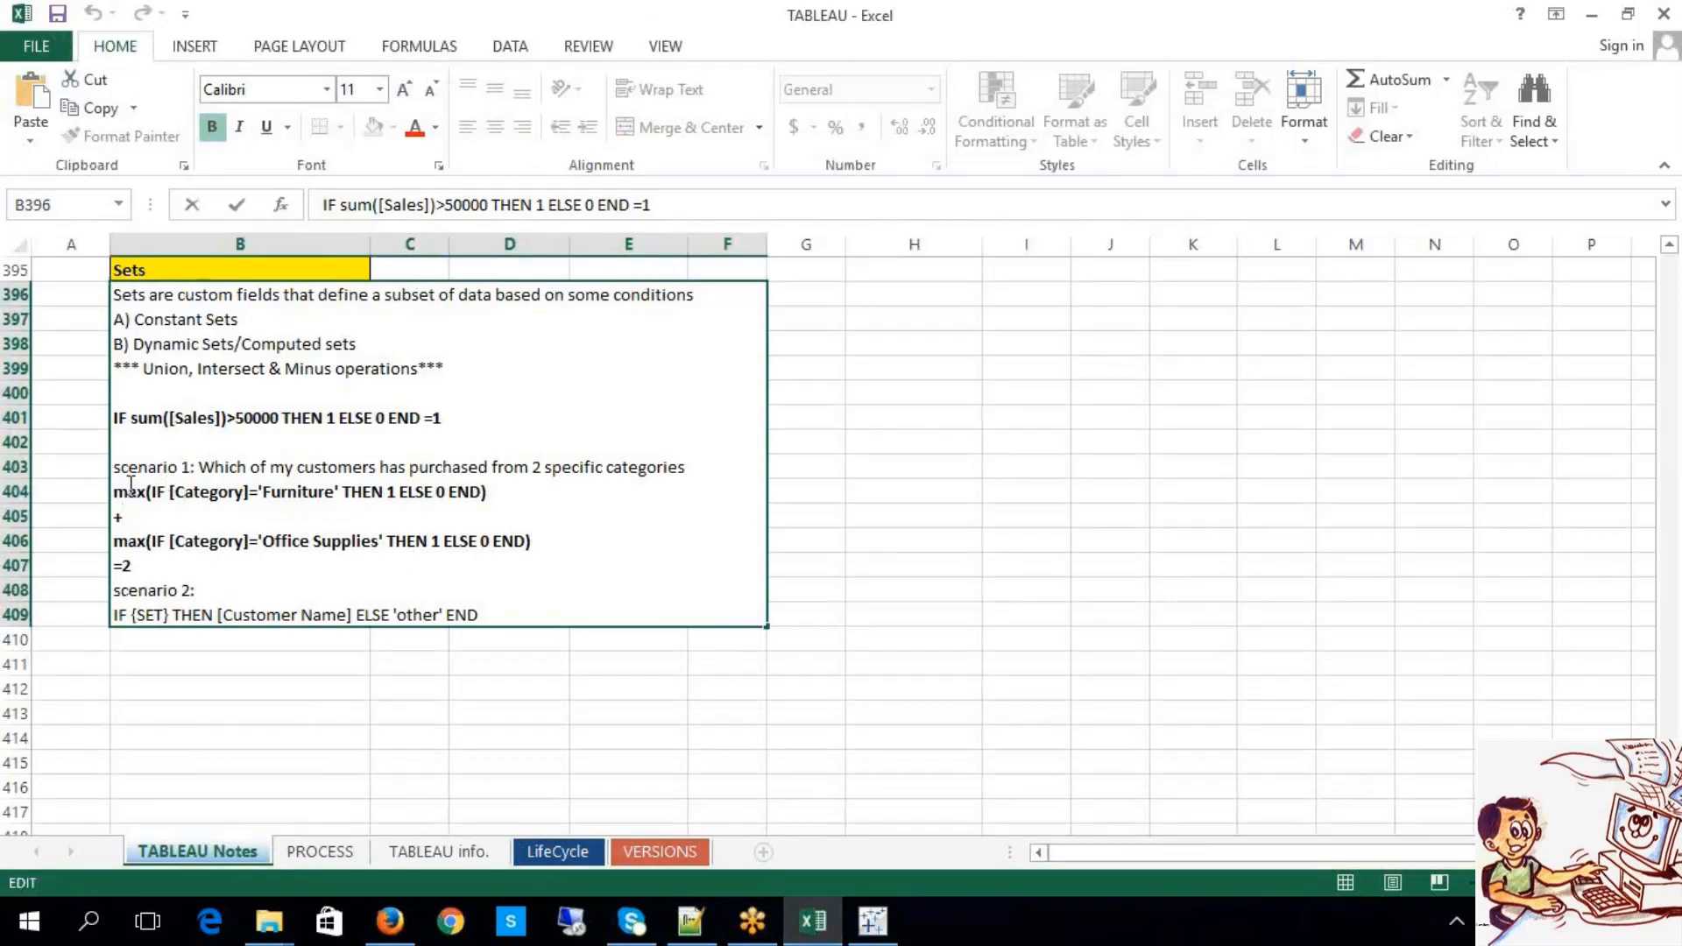
# Step: Highlight the Furniture and Office Supplies formula conditions in the Sets notes cell
pyautogui.moveTo(114, 493); pyautogui.dragTo(217, 543)
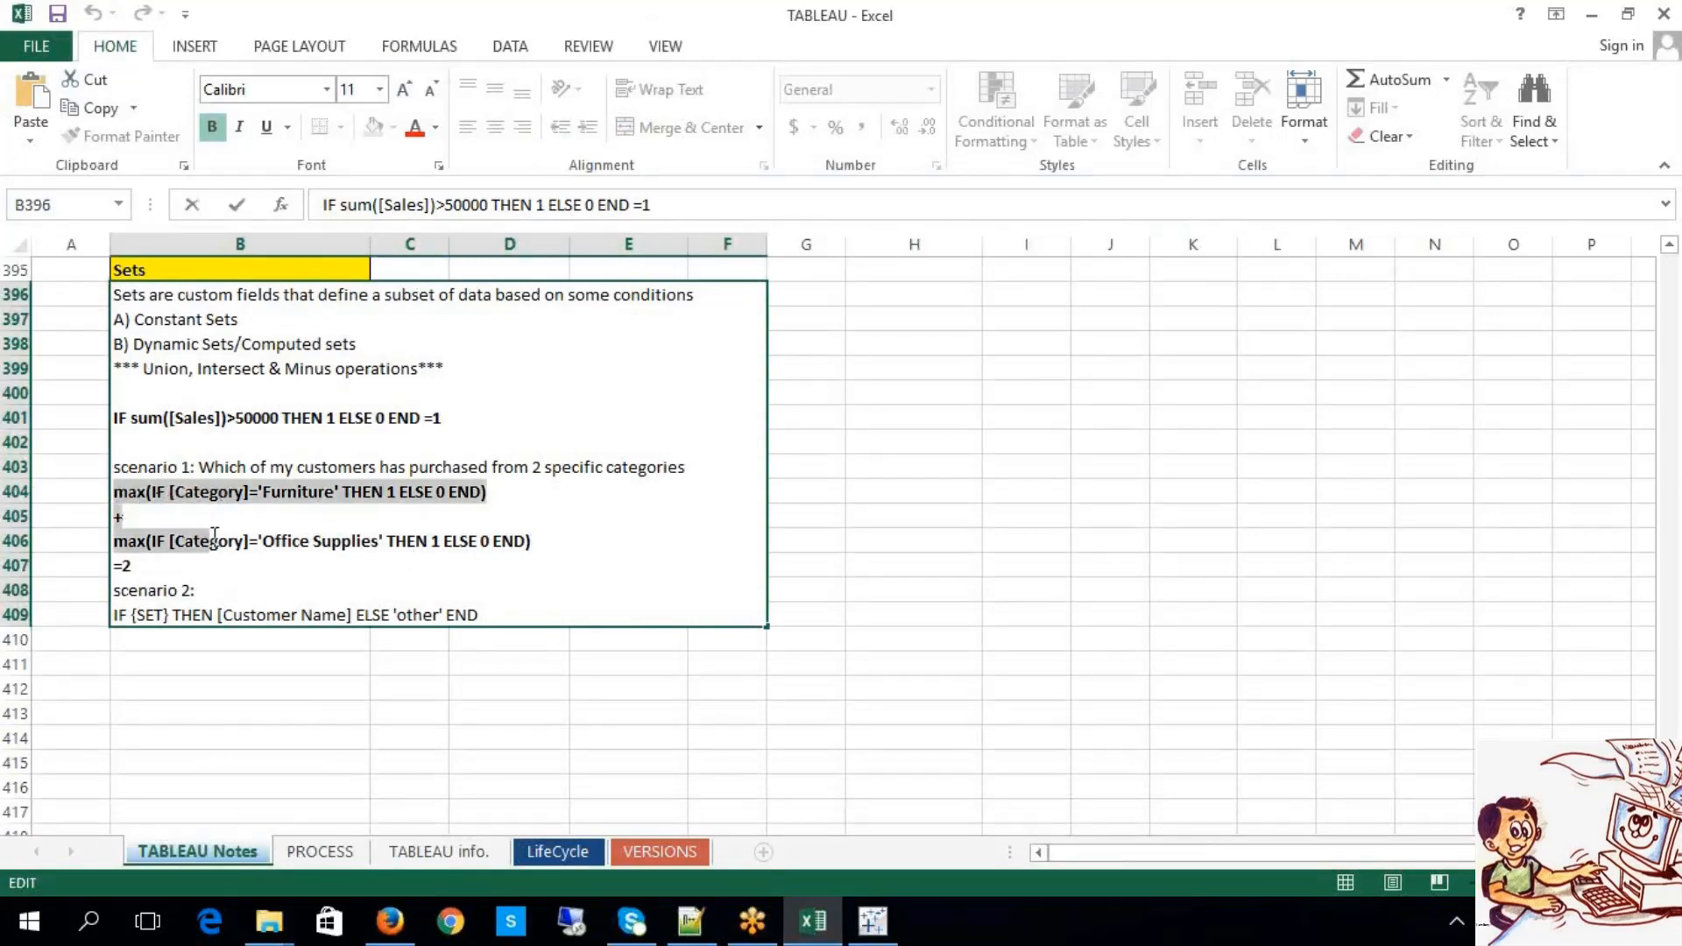
pyautogui.click(283, 557)
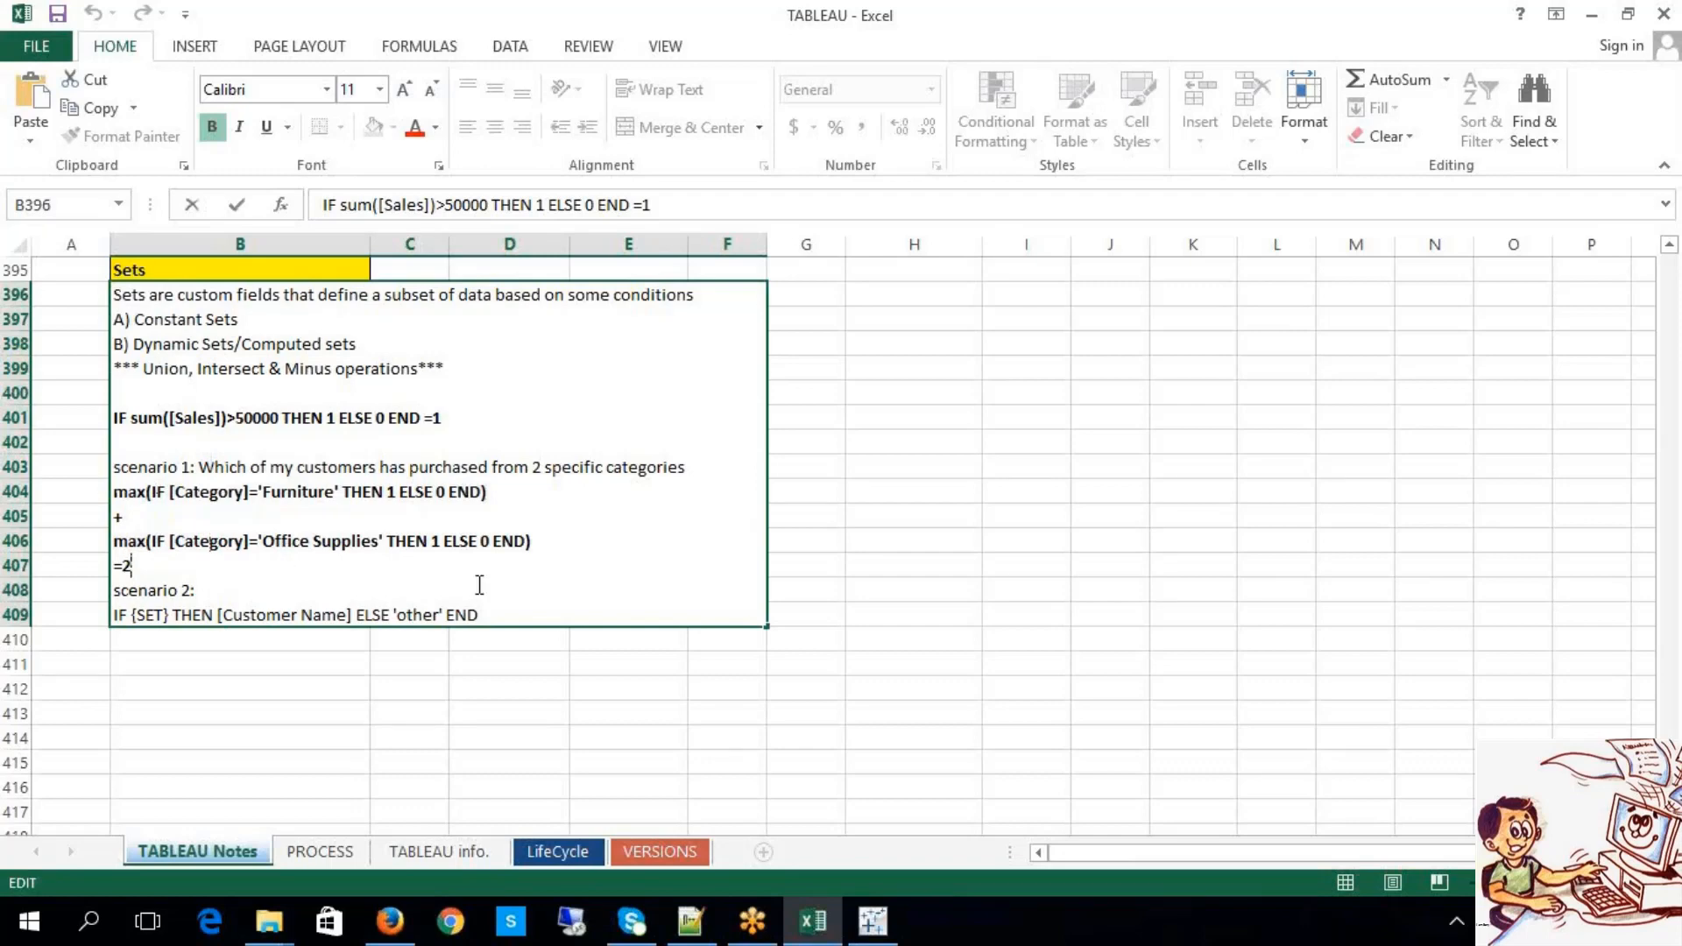
pyautogui.click(943, 544)
pyautogui.click(578, 534)
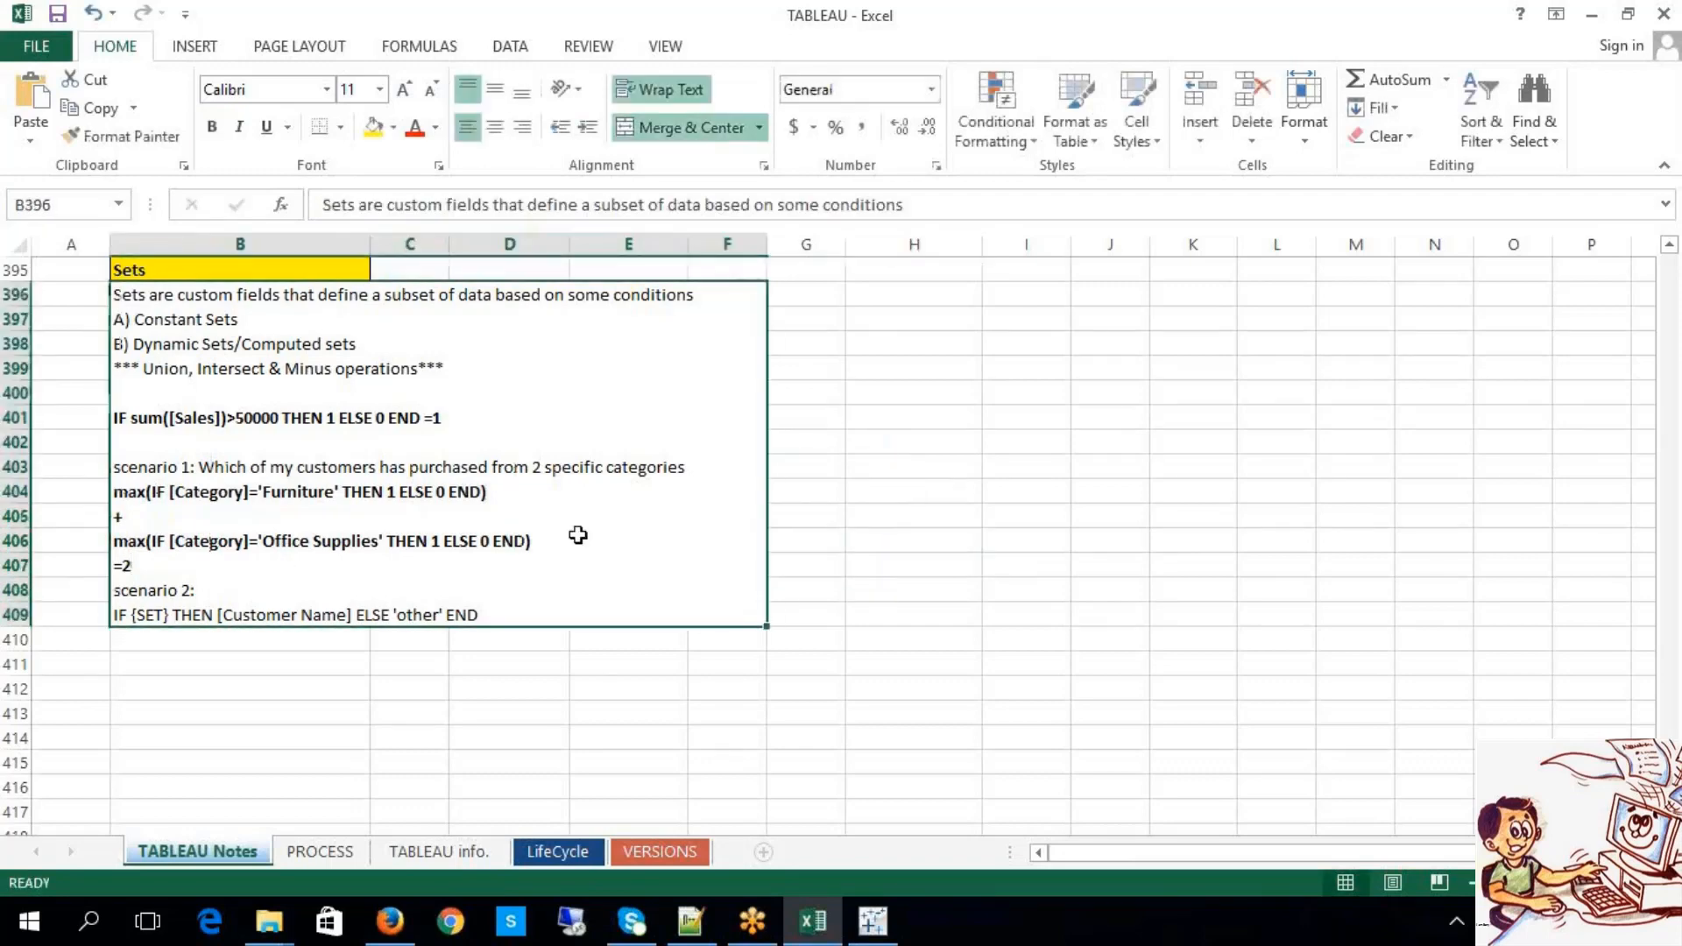
pyautogui.doubleClick(502, 537)
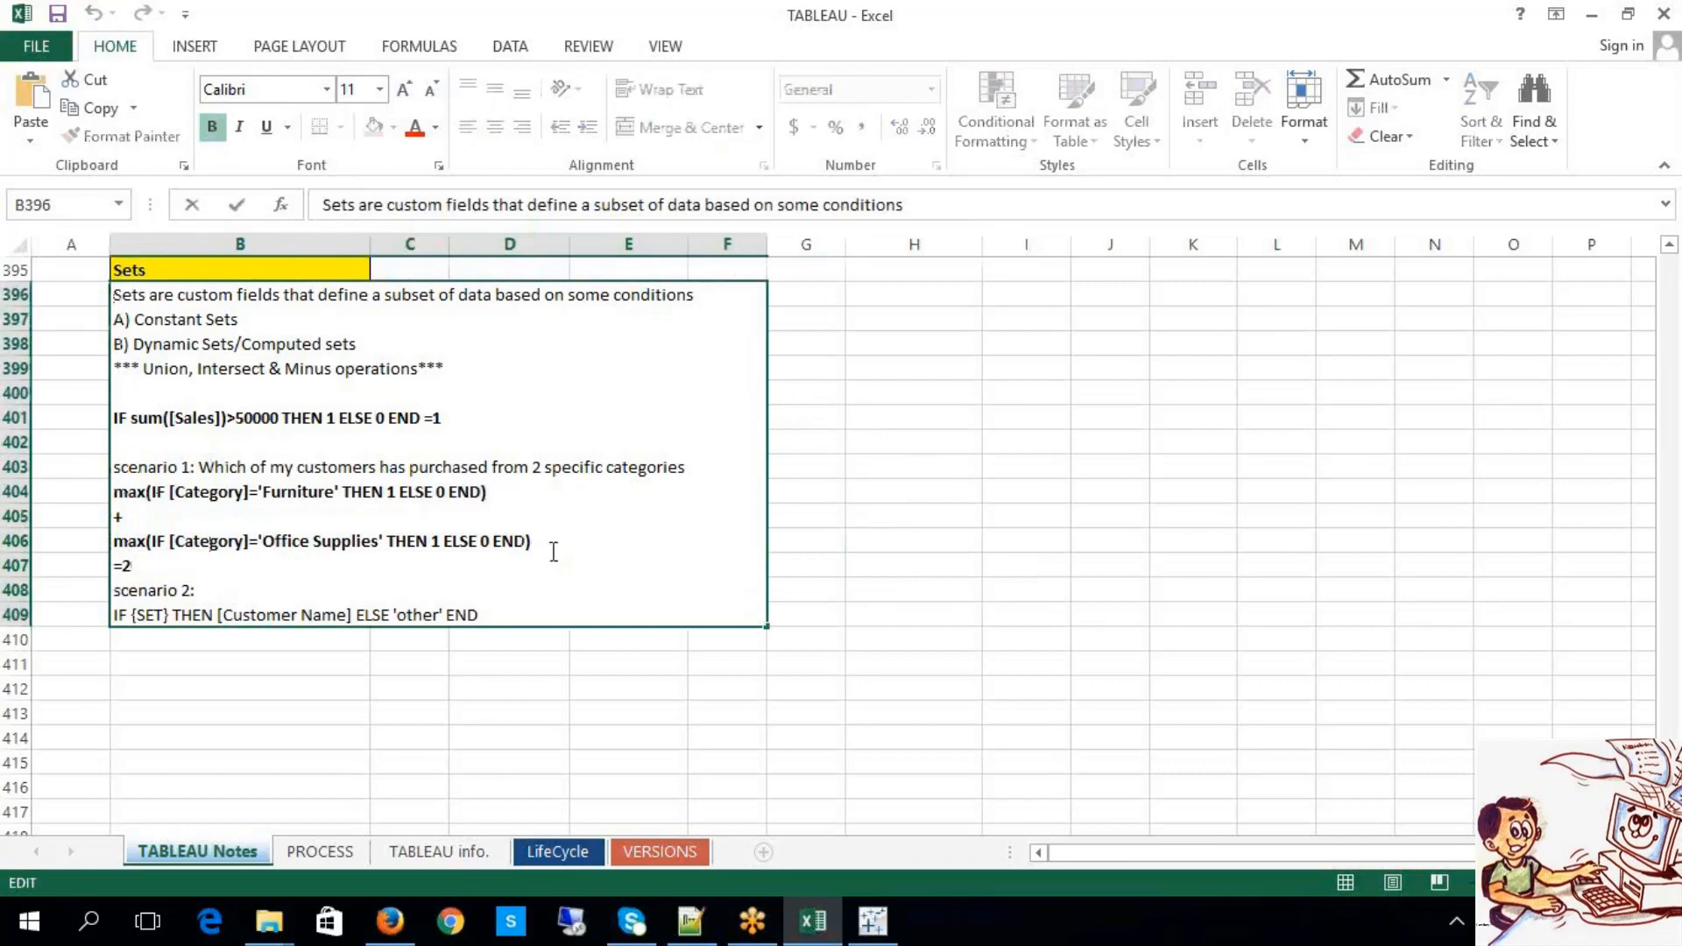
pyautogui.moveTo(554, 553); pyautogui.dragTo(97, 484)
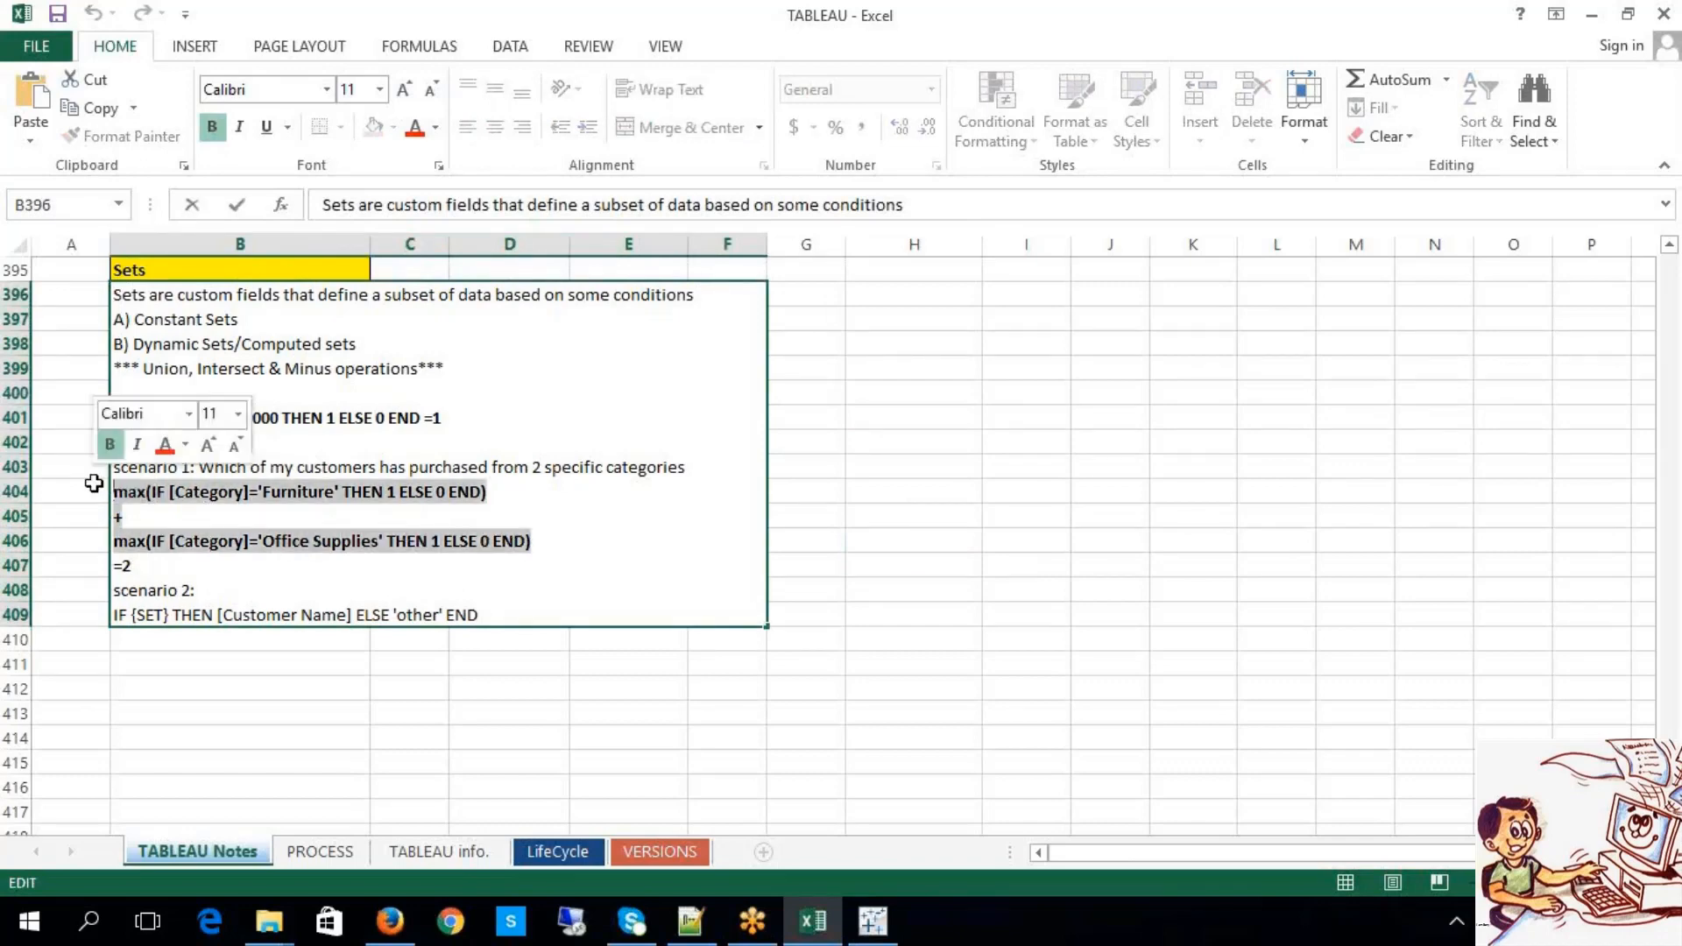
pyautogui.click(1021, 608)
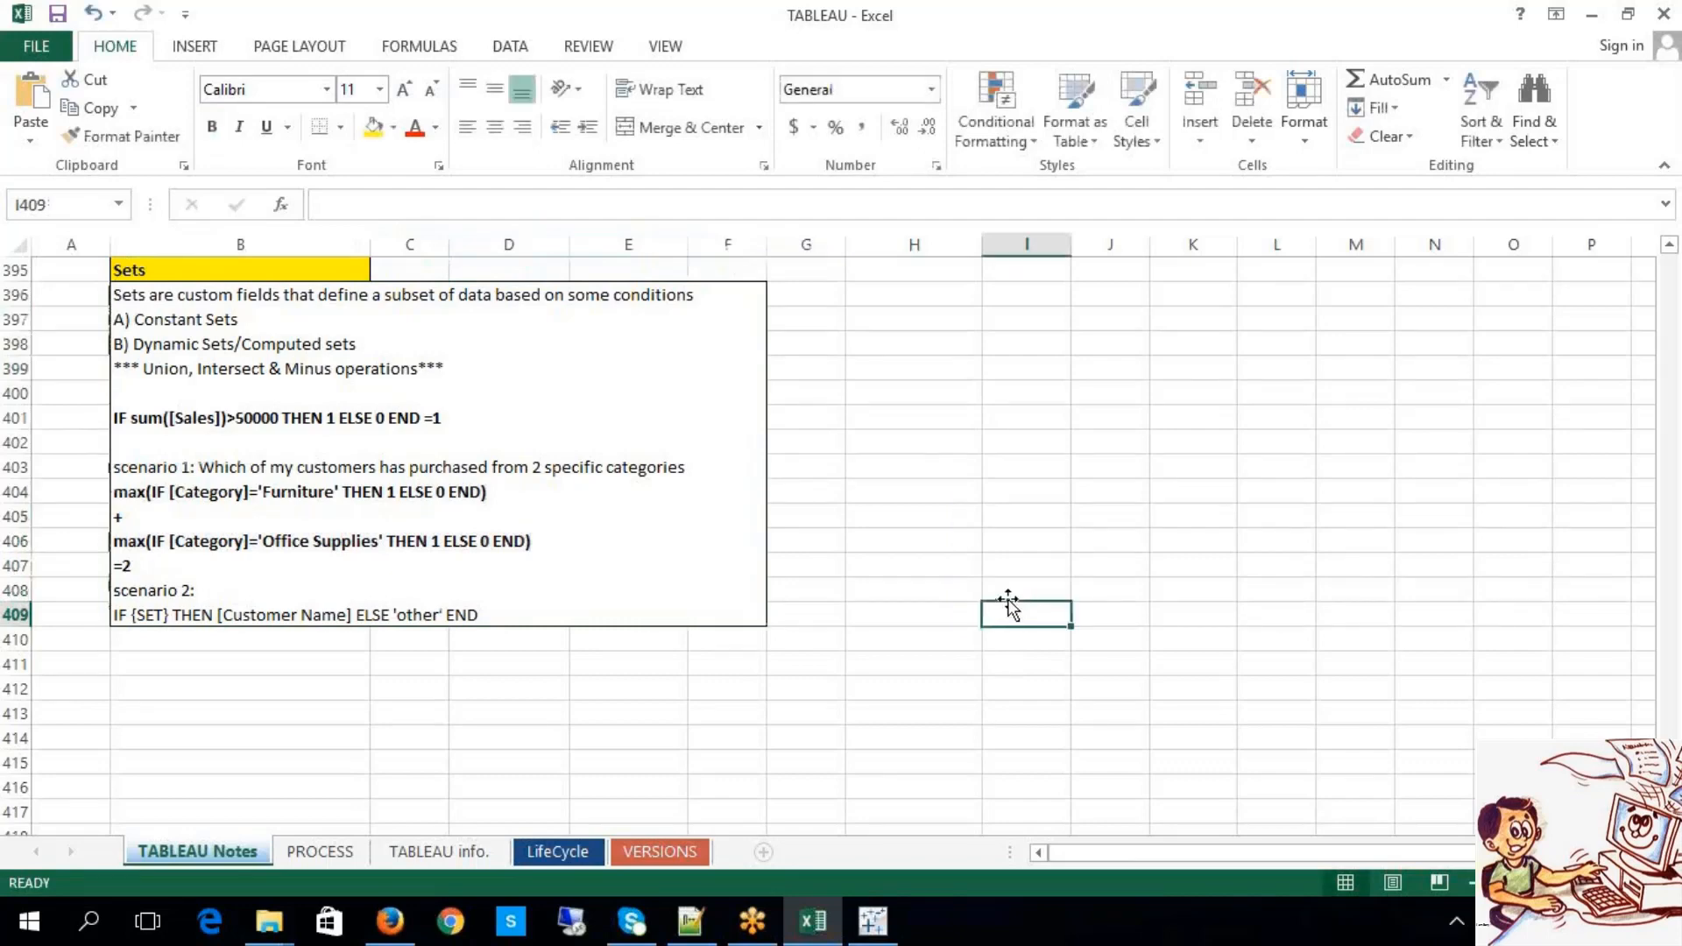
pyautogui.click(975, 507)
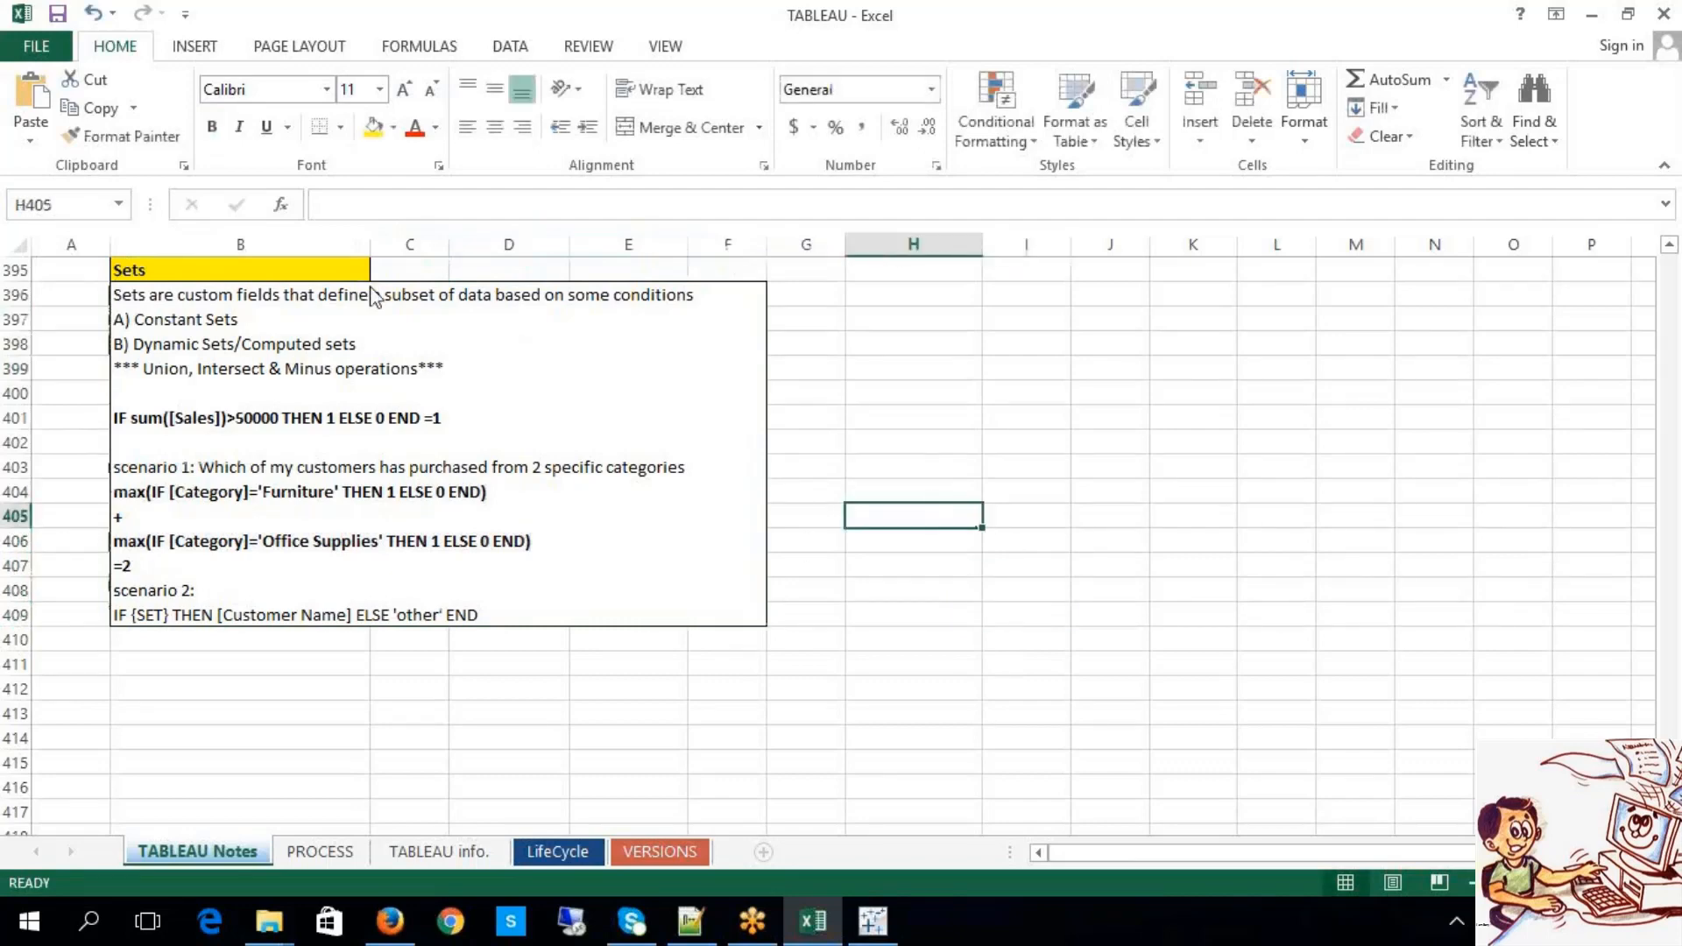
pyautogui.click(1364, 32)
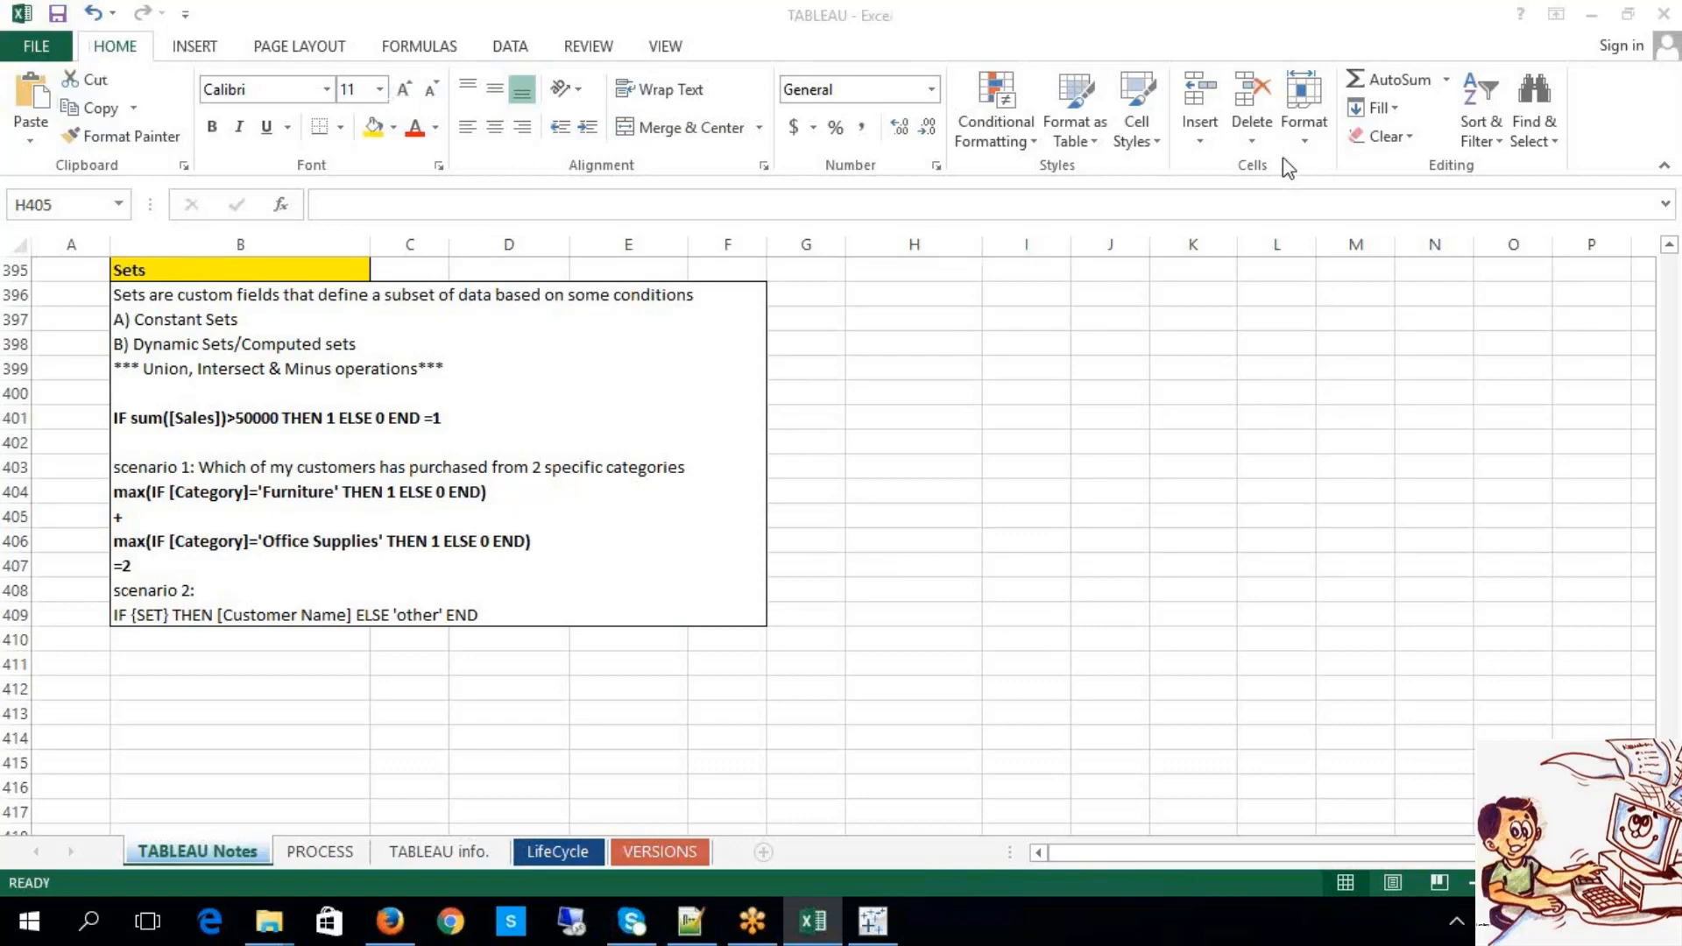
pyautogui.click(1211, 349)
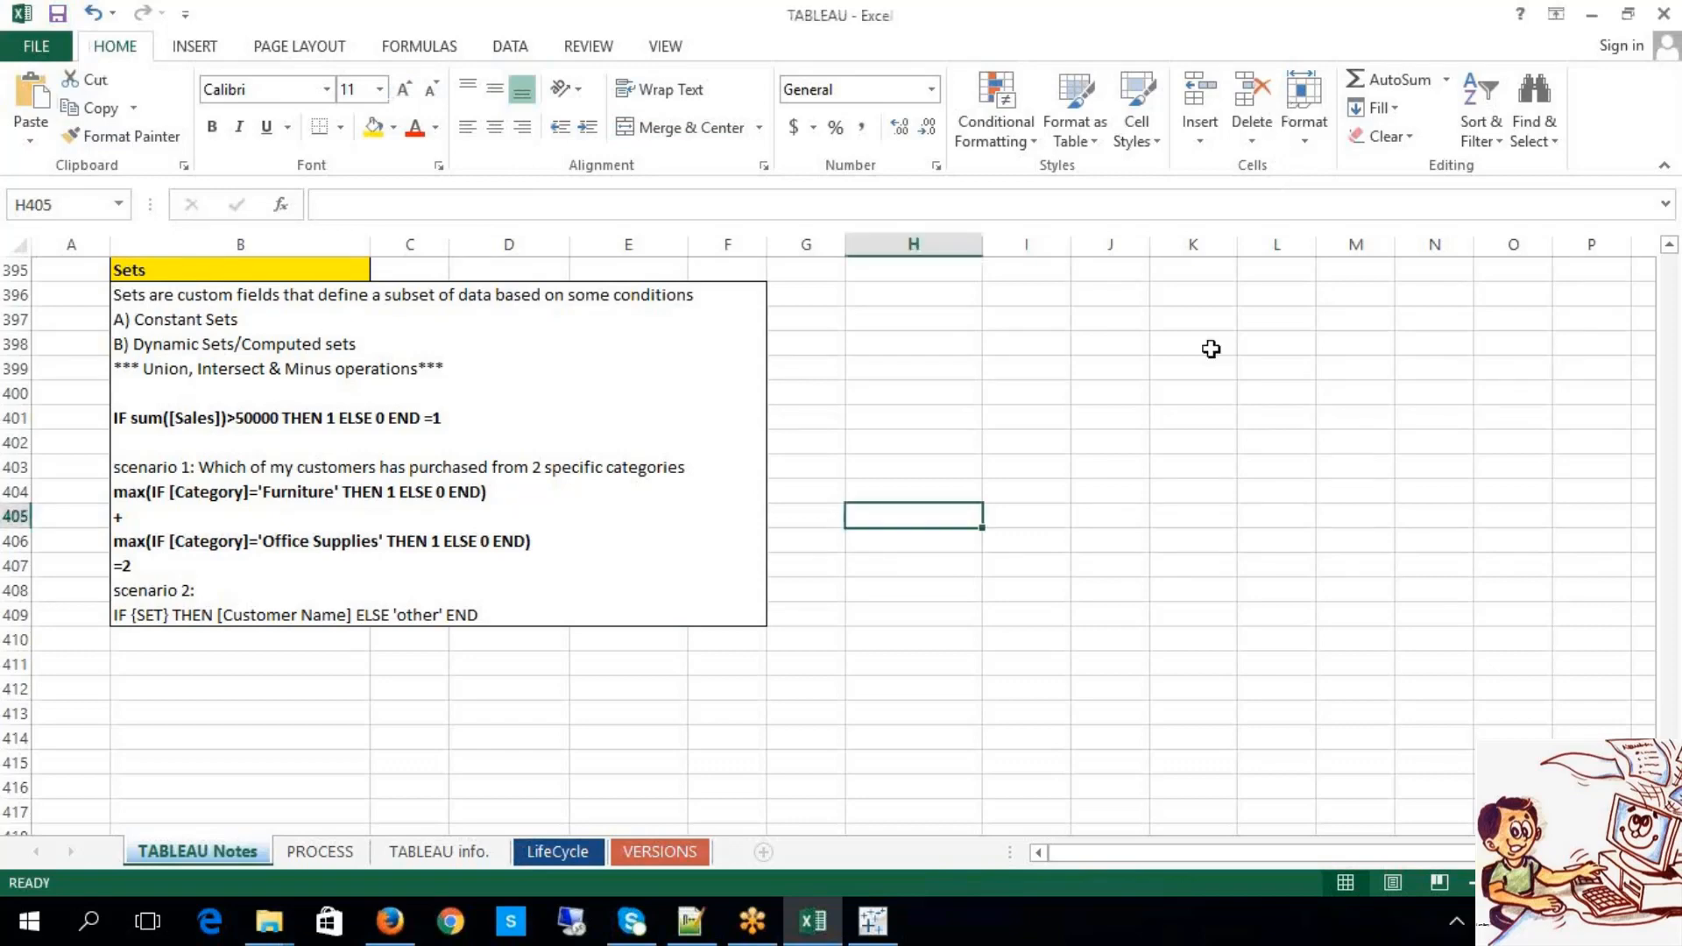
pyautogui.click(1364, 32)
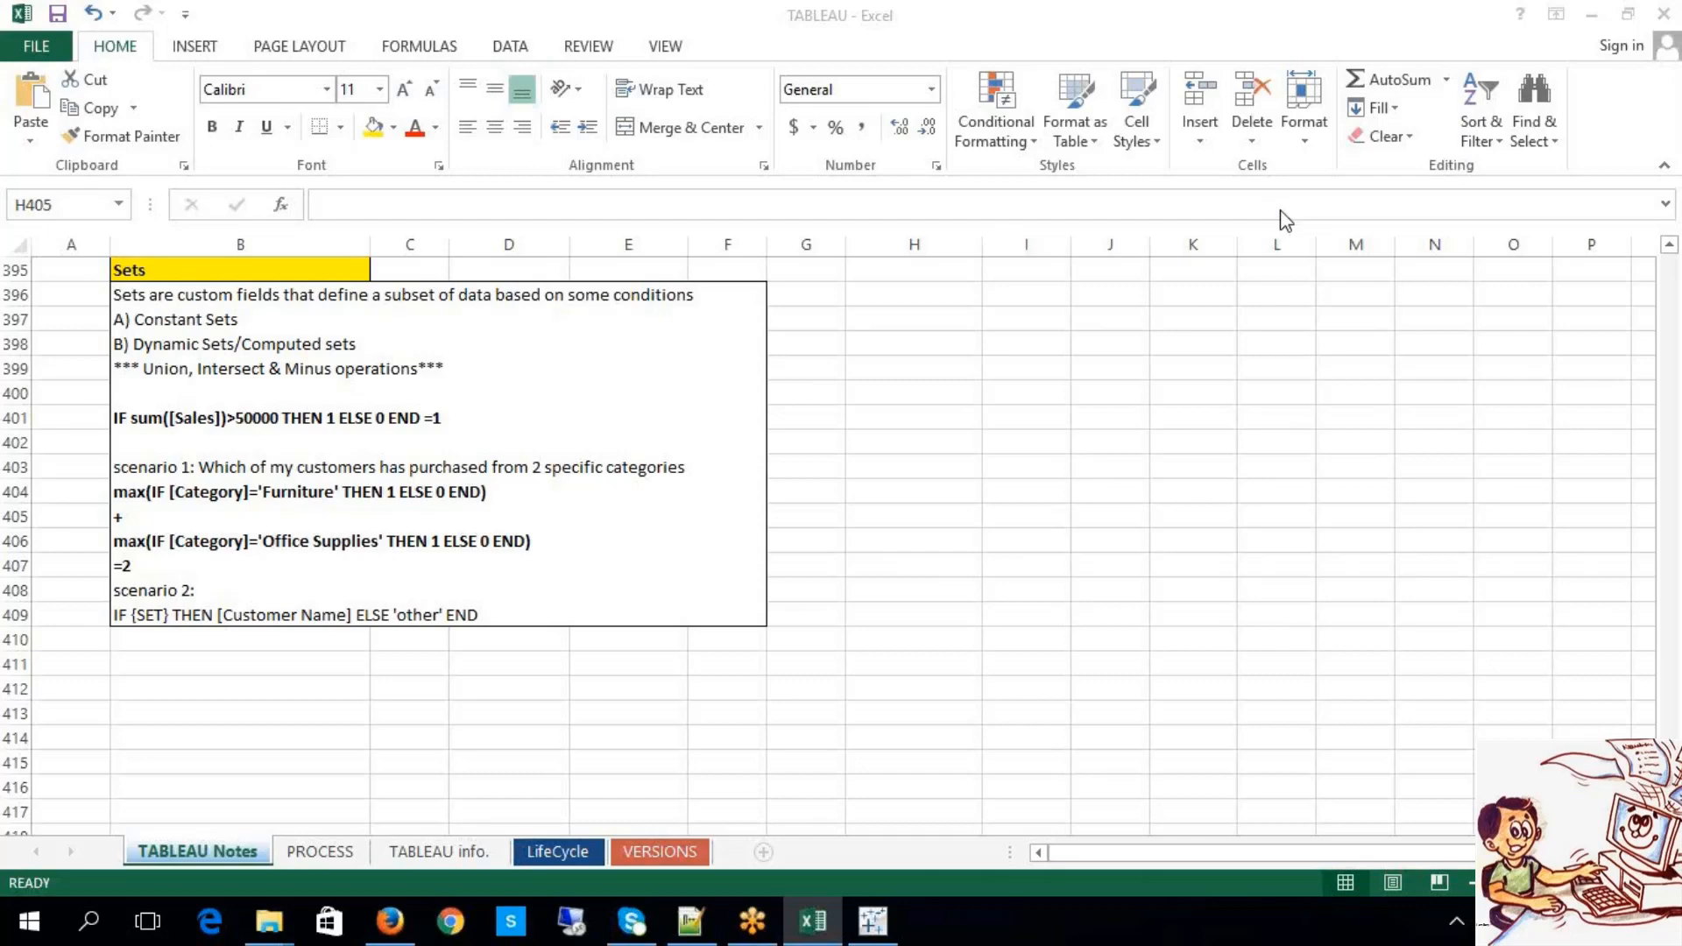
pyautogui.click(1225, 384)
pyautogui.click(1197, 435)
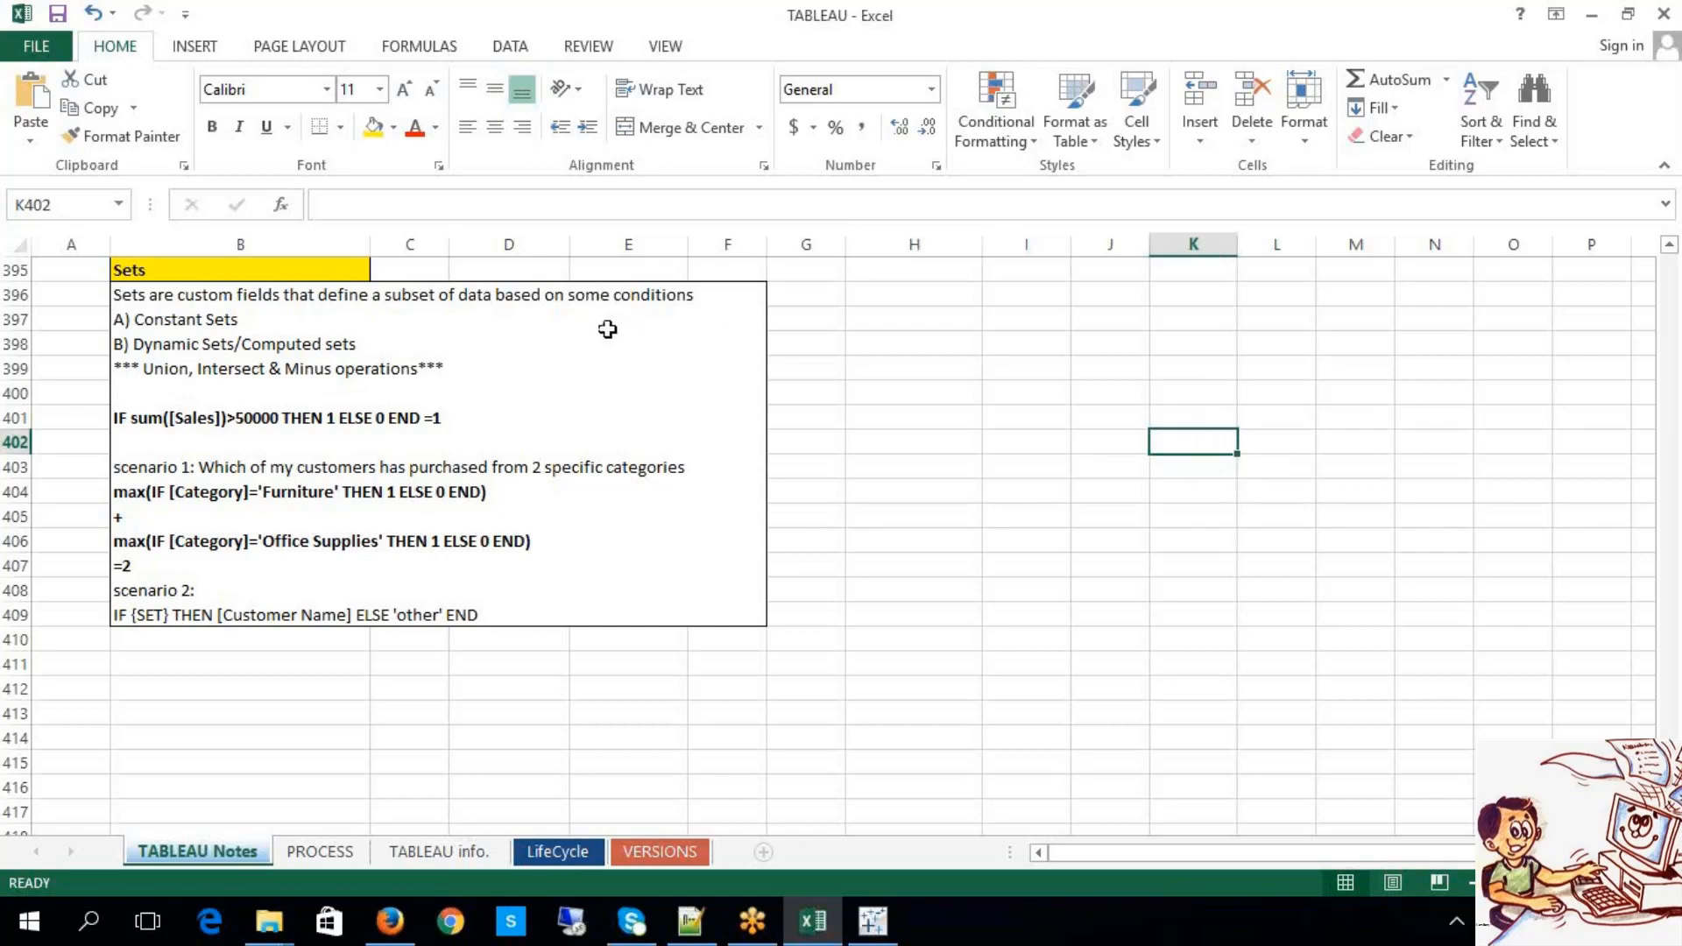
# Step: Highlight the Union, Intersect & Minus line in the notes, then return to Tableau
pyautogui.click(544, 312)
pyautogui.doubleClick(544, 315)
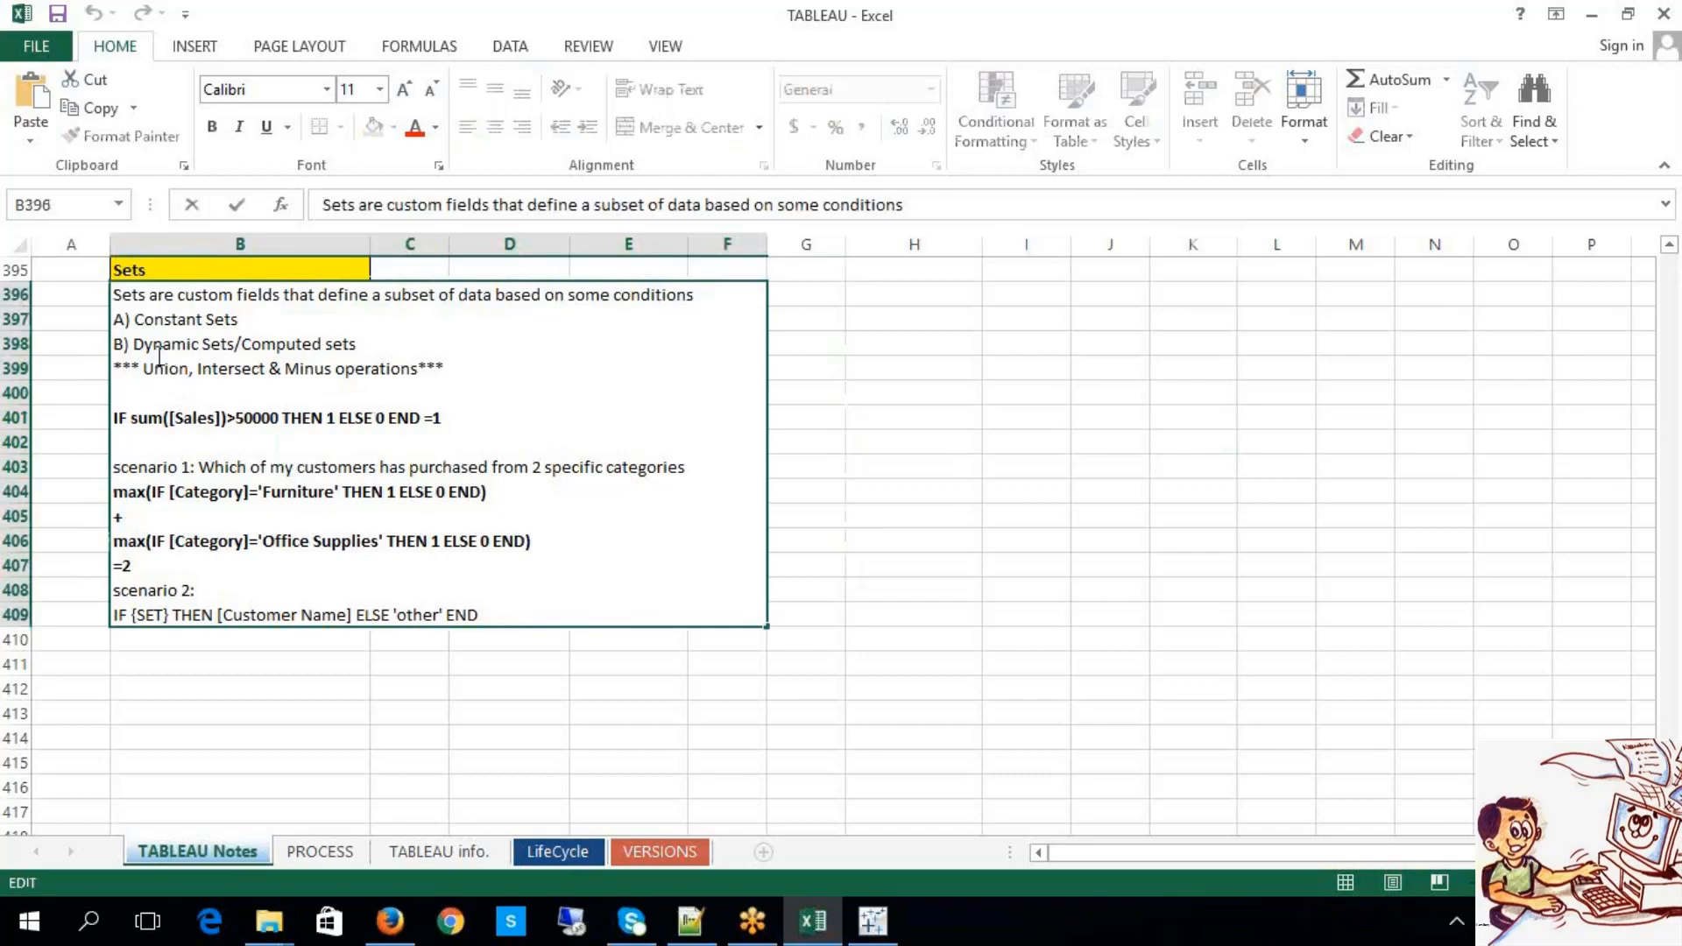
pyautogui.moveTo(144, 368); pyautogui.dragTo(417, 372)
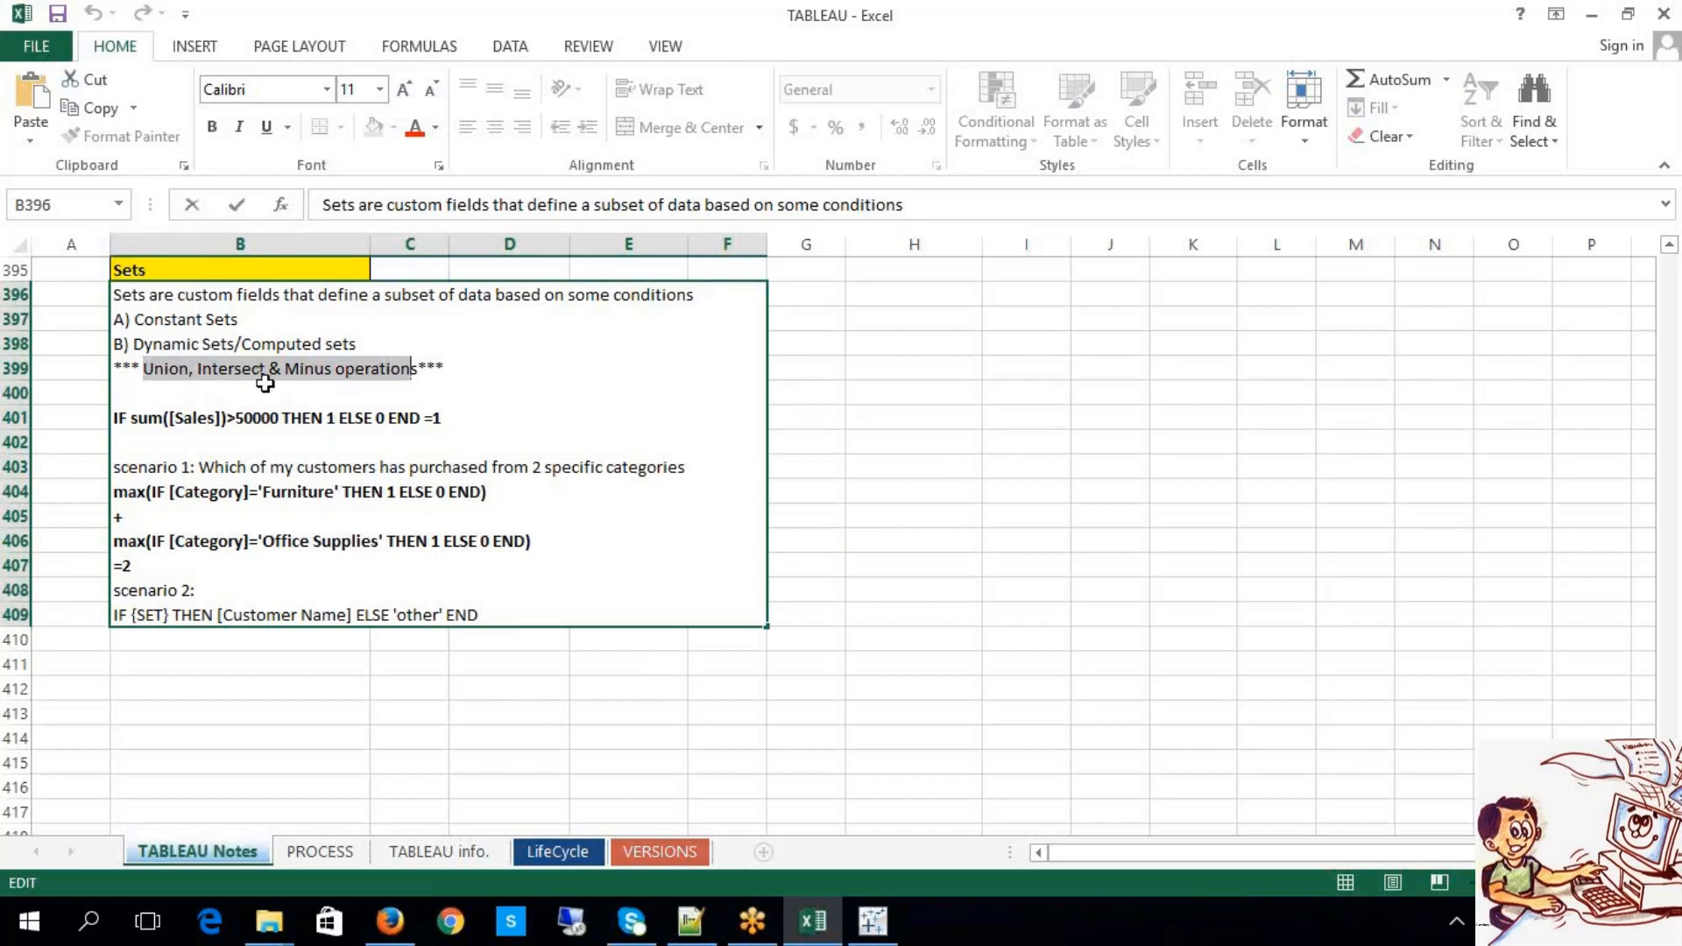
pyautogui.click(873, 921)
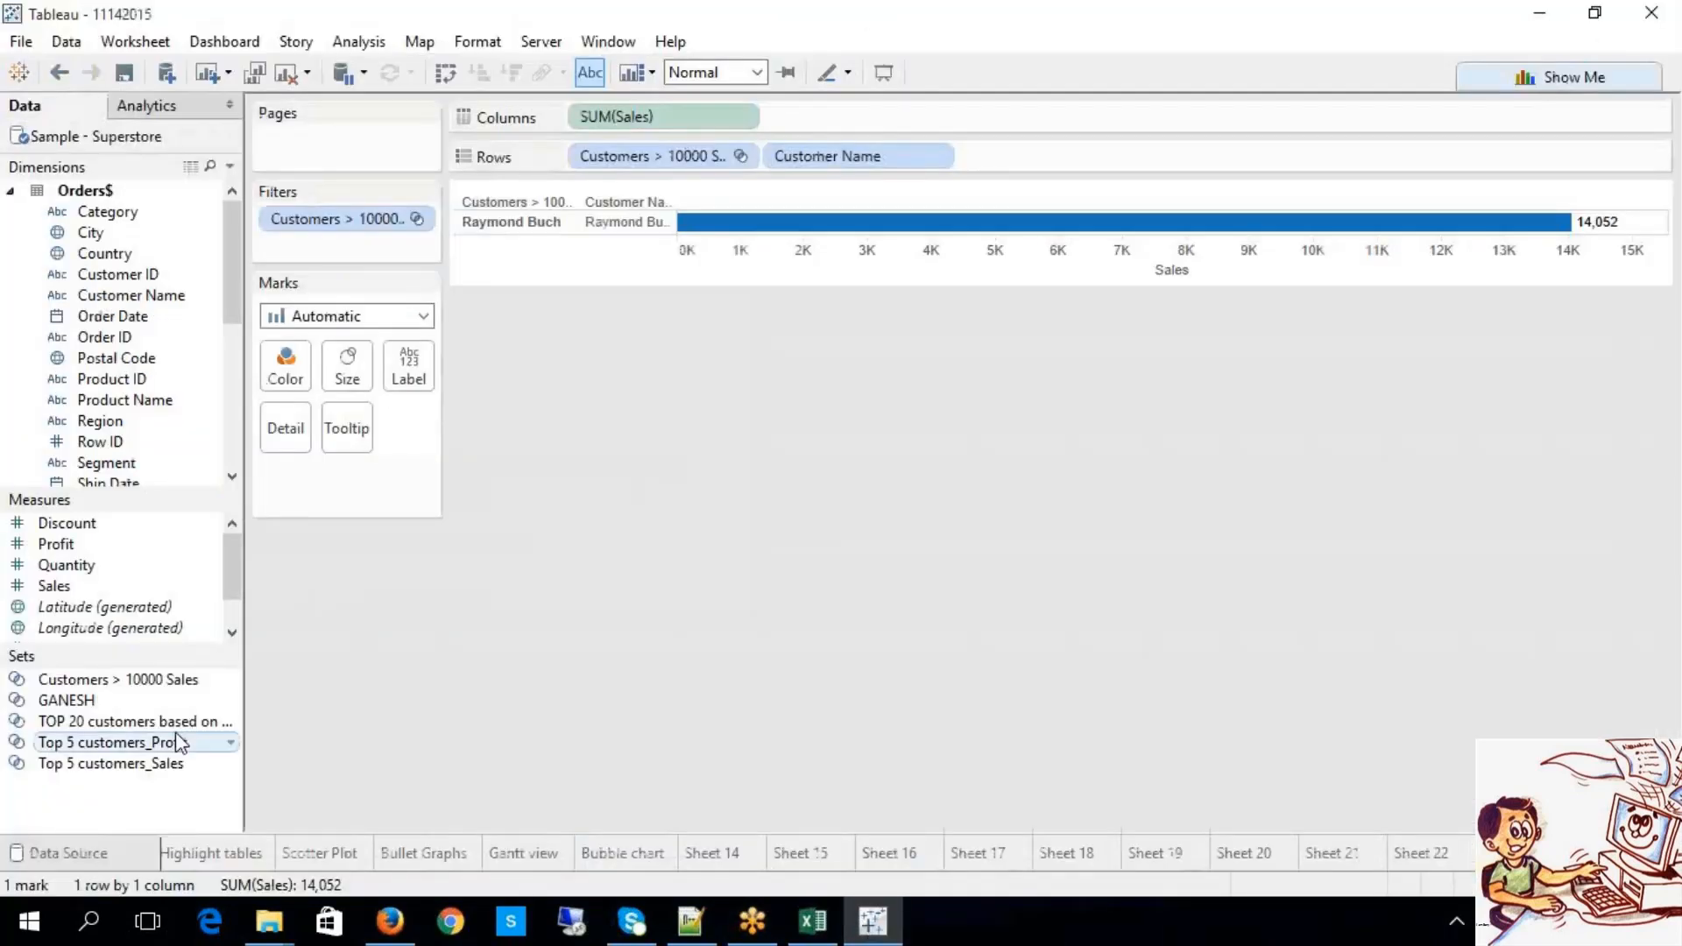
# Step: Start a combined set from Customers > 10000 Sales, trying the Shared Members and All Members options
pyautogui.rightClick(150, 685)
pyautogui.click(263, 402)
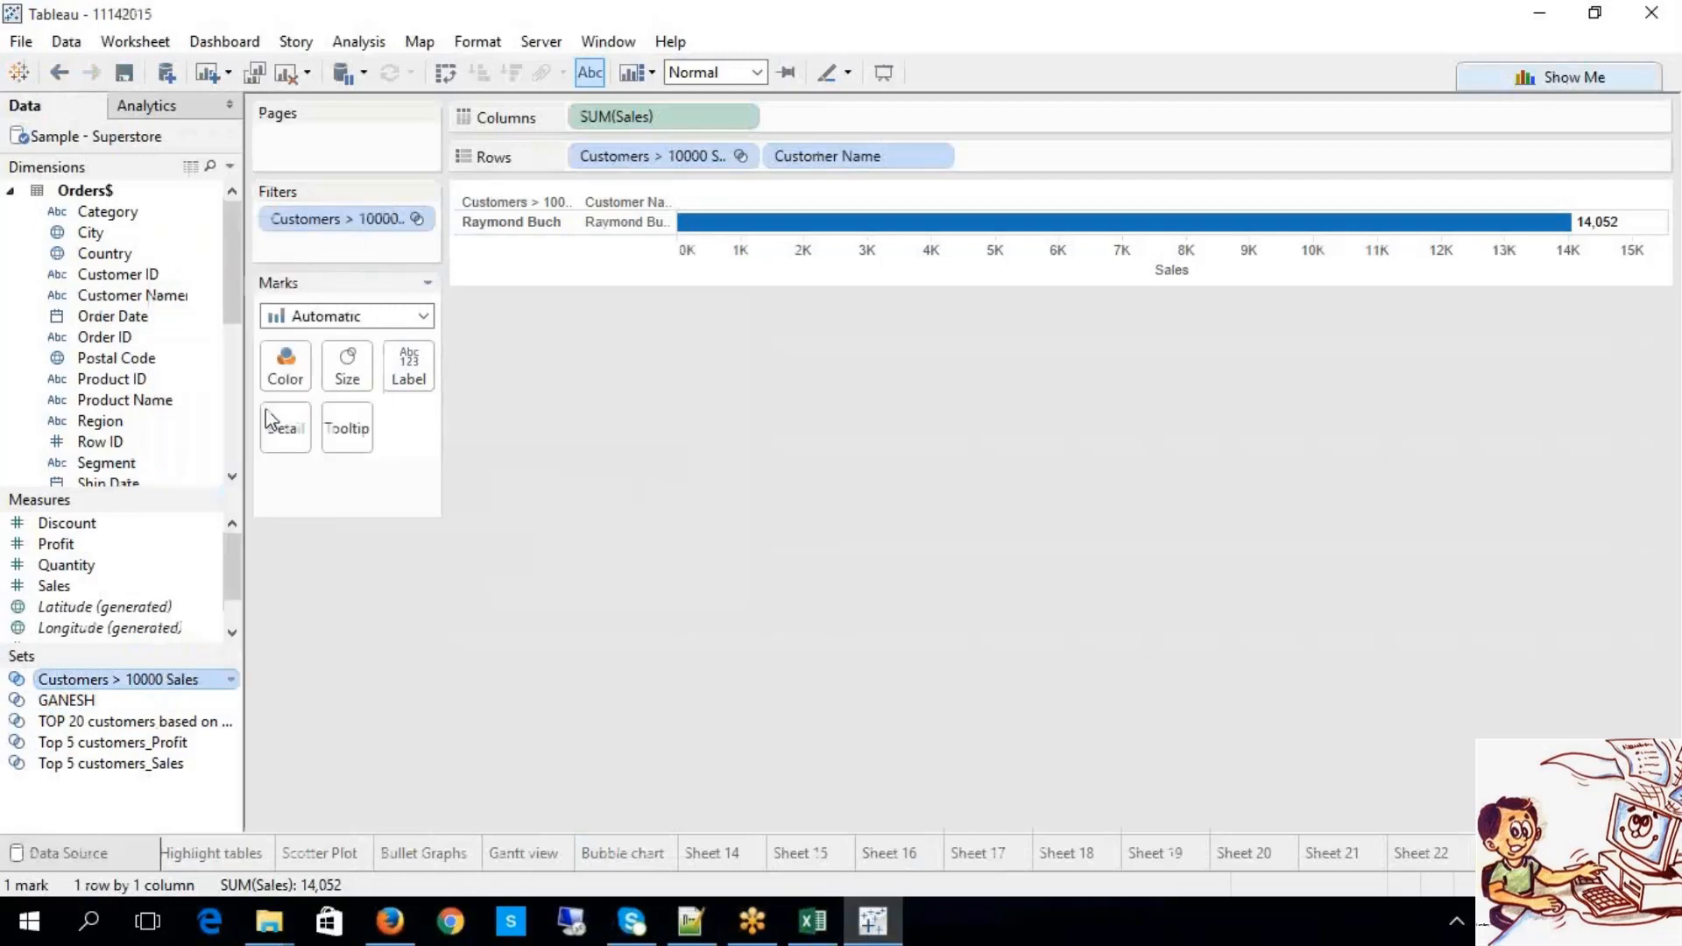
pyautogui.click(633, 460)
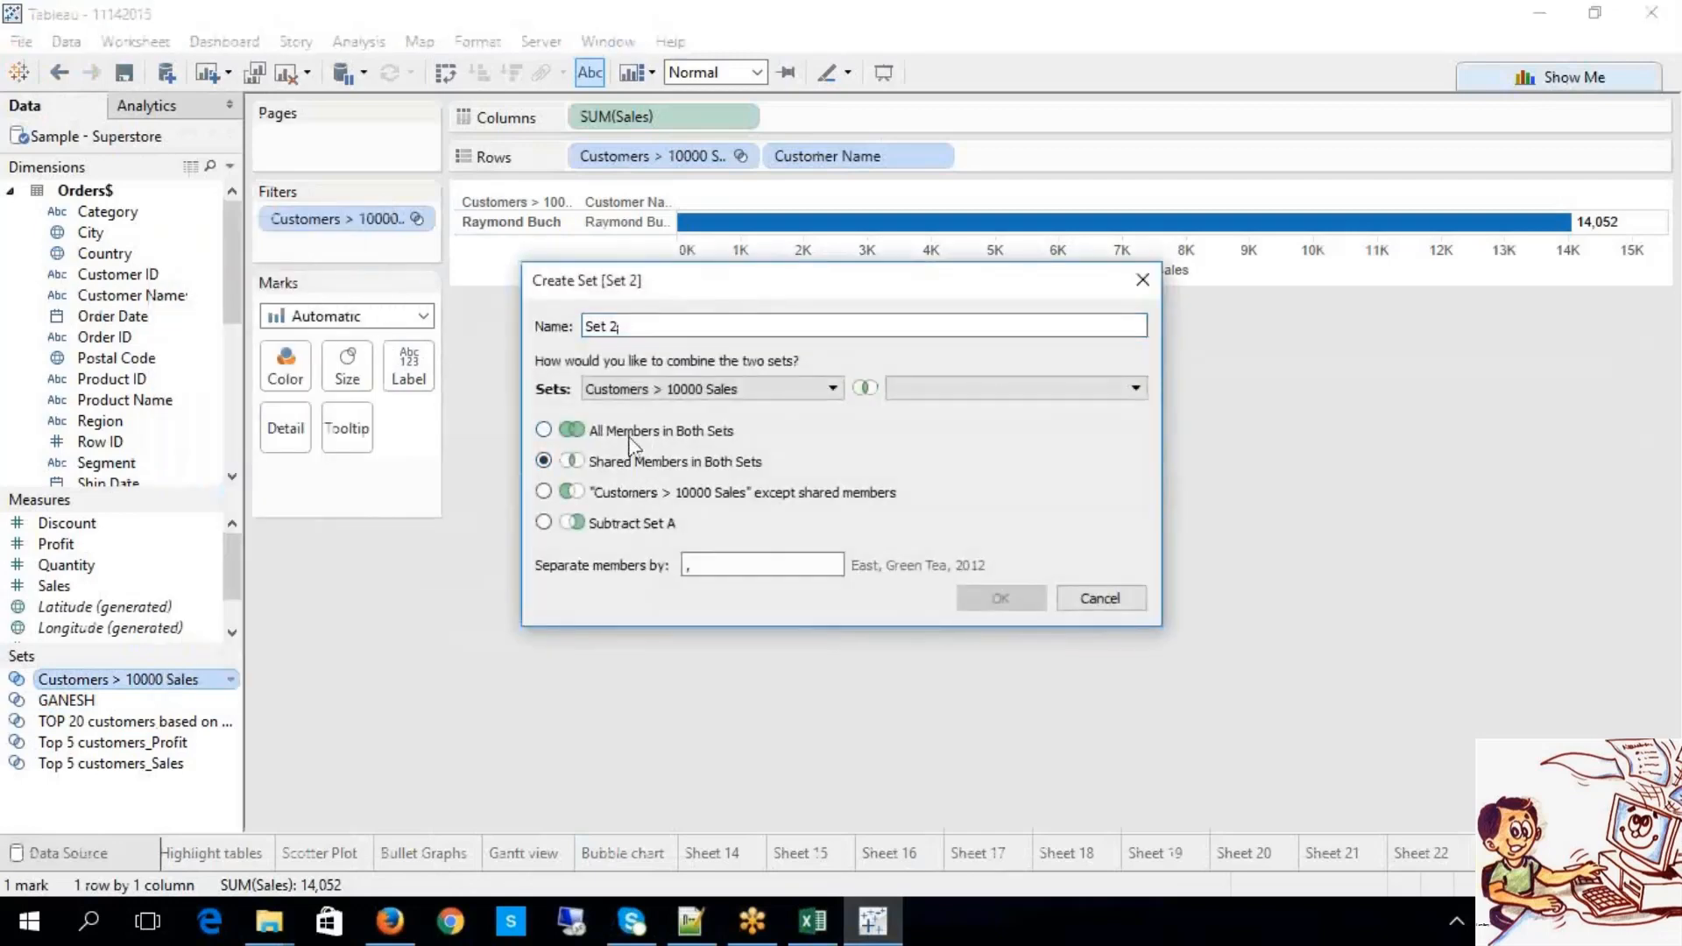
pyautogui.click(635, 431)
# Step: Compare the Except Shared and subtract options, settle on All Members in Both Sets, then return to Excel
pyautogui.click(633, 462)
pyautogui.click(634, 494)
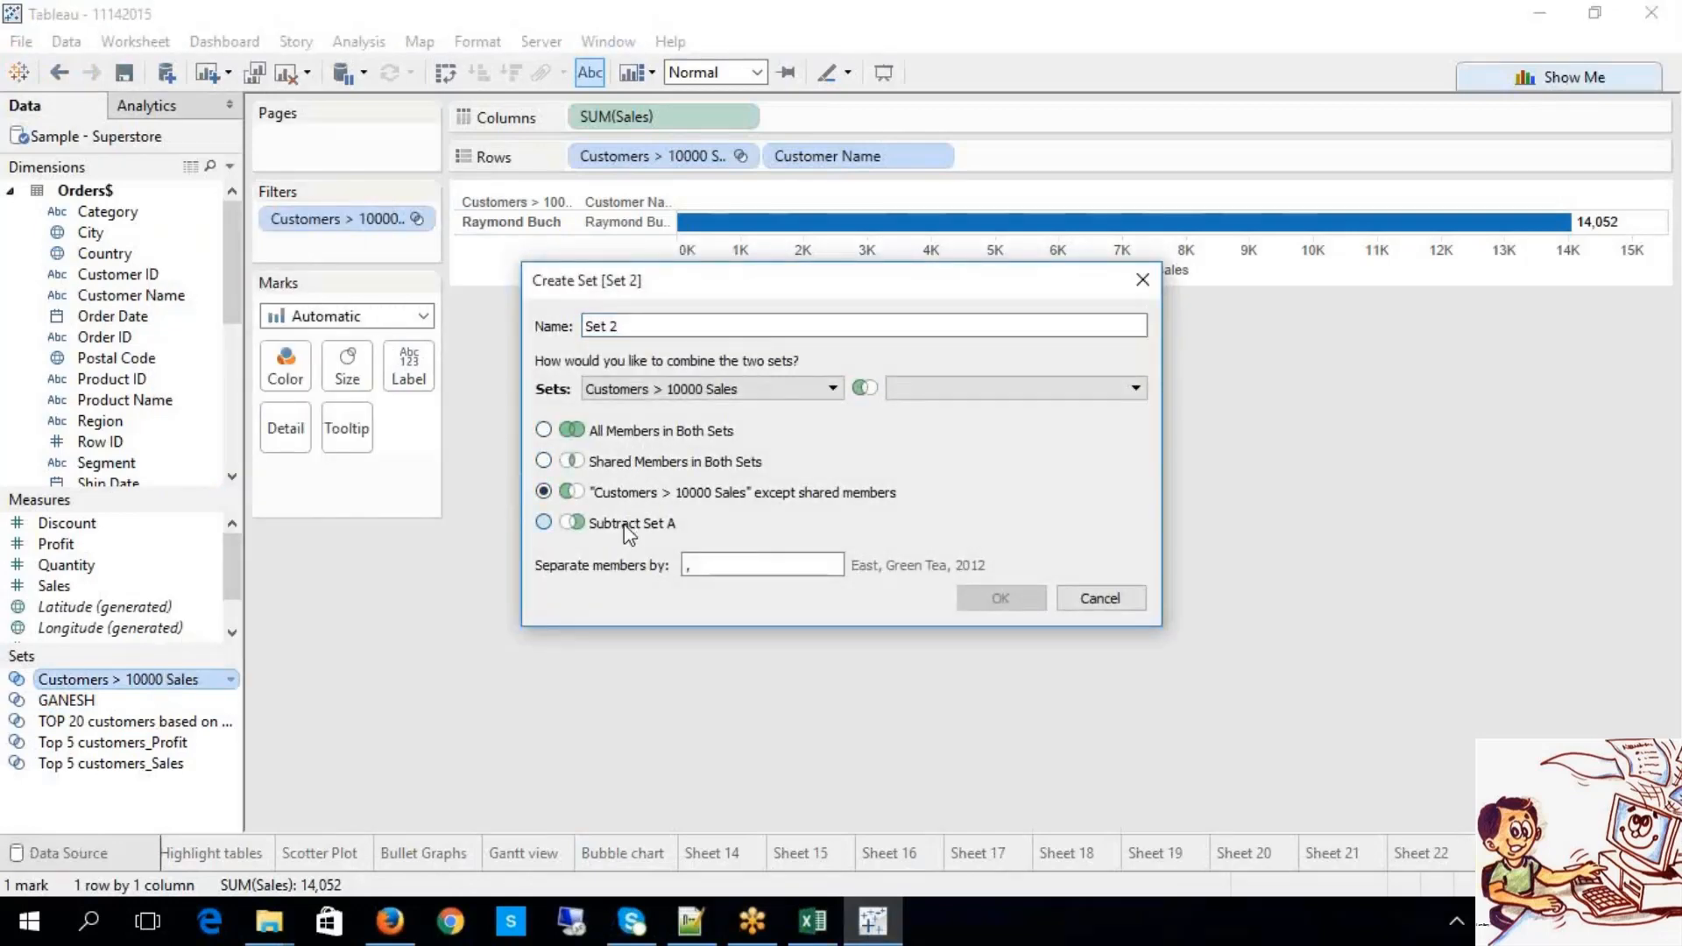
pyautogui.click(631, 524)
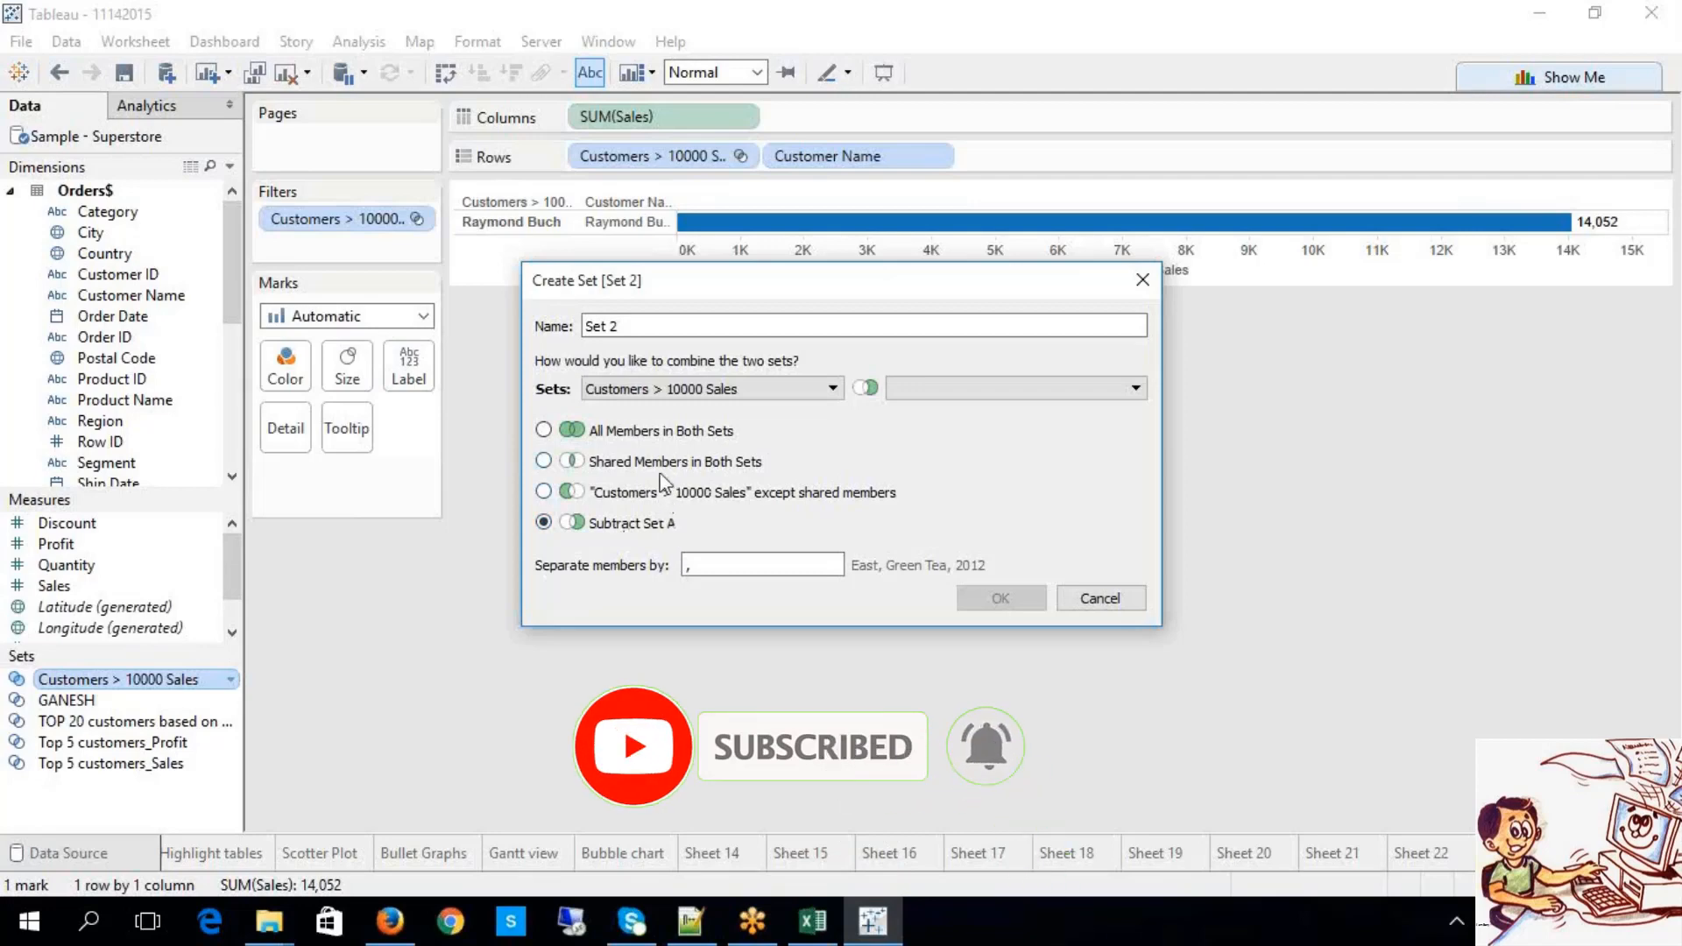
pyautogui.click(652, 438)
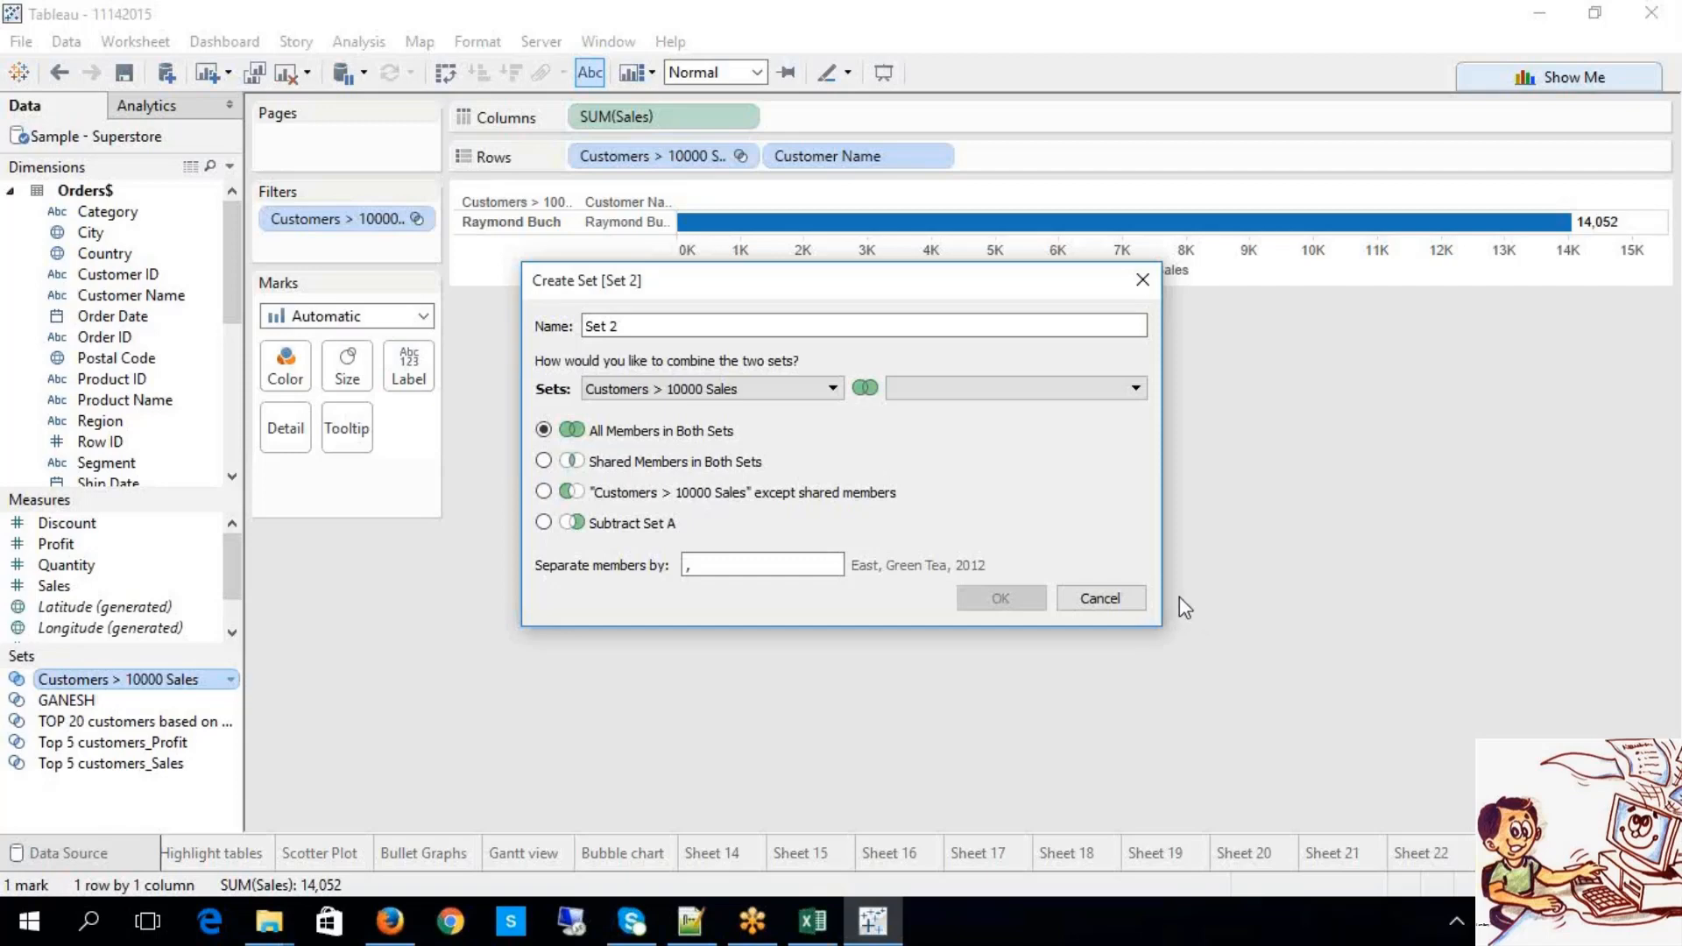
pyautogui.hotkey('alt', 'Tab')
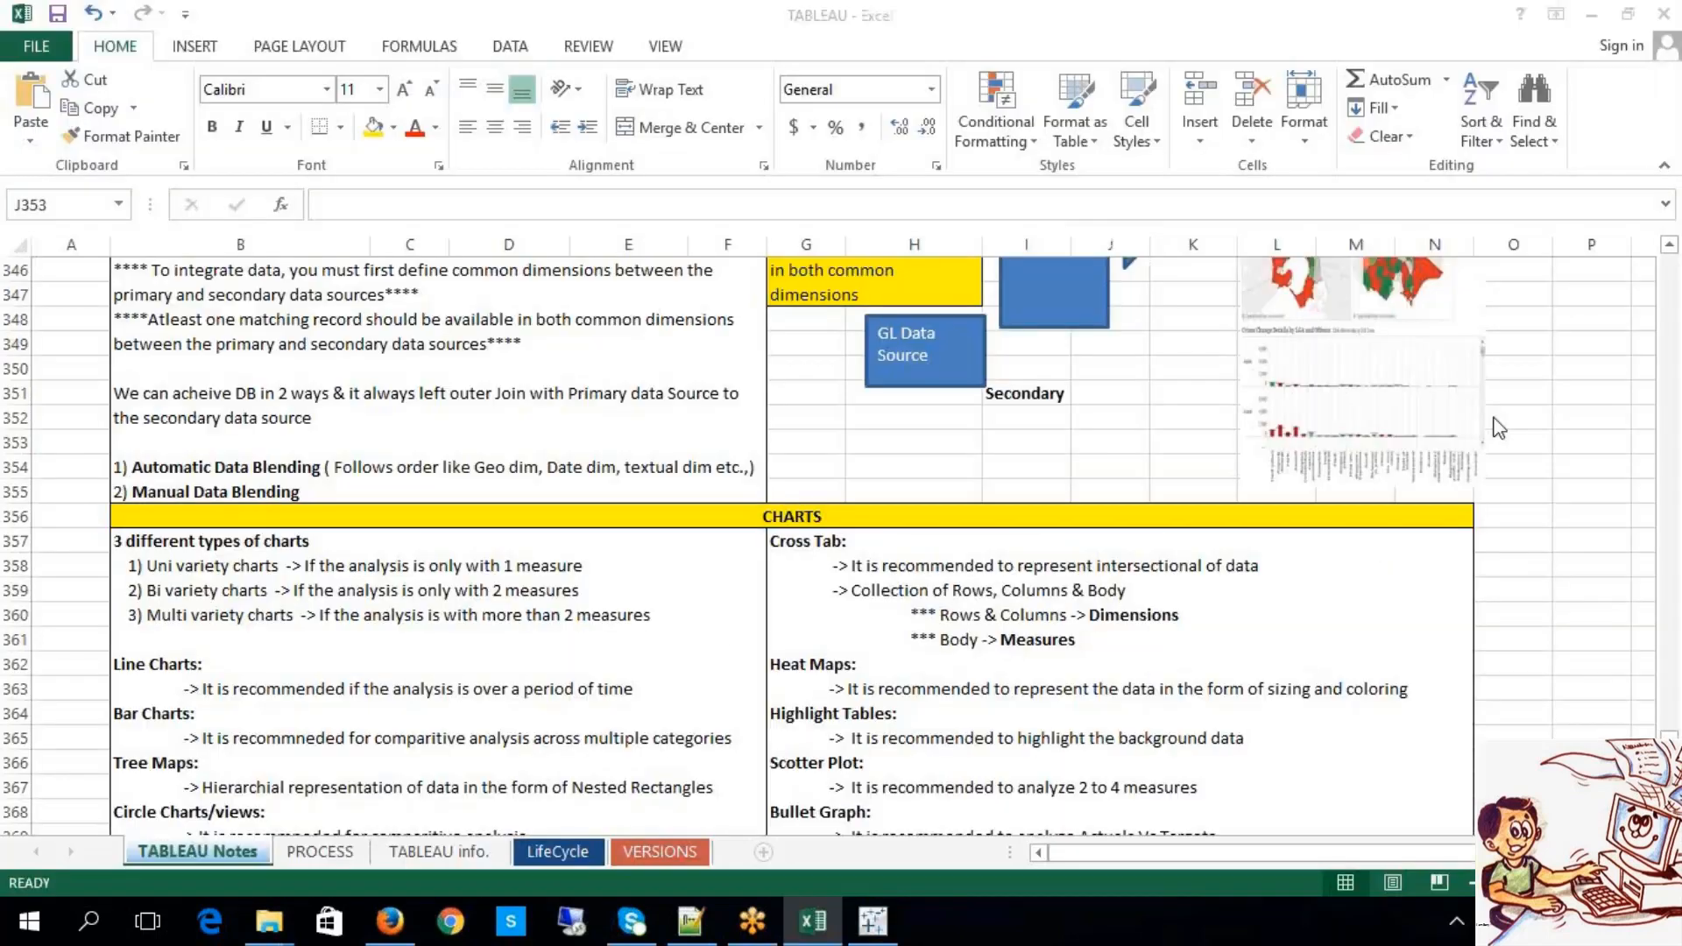